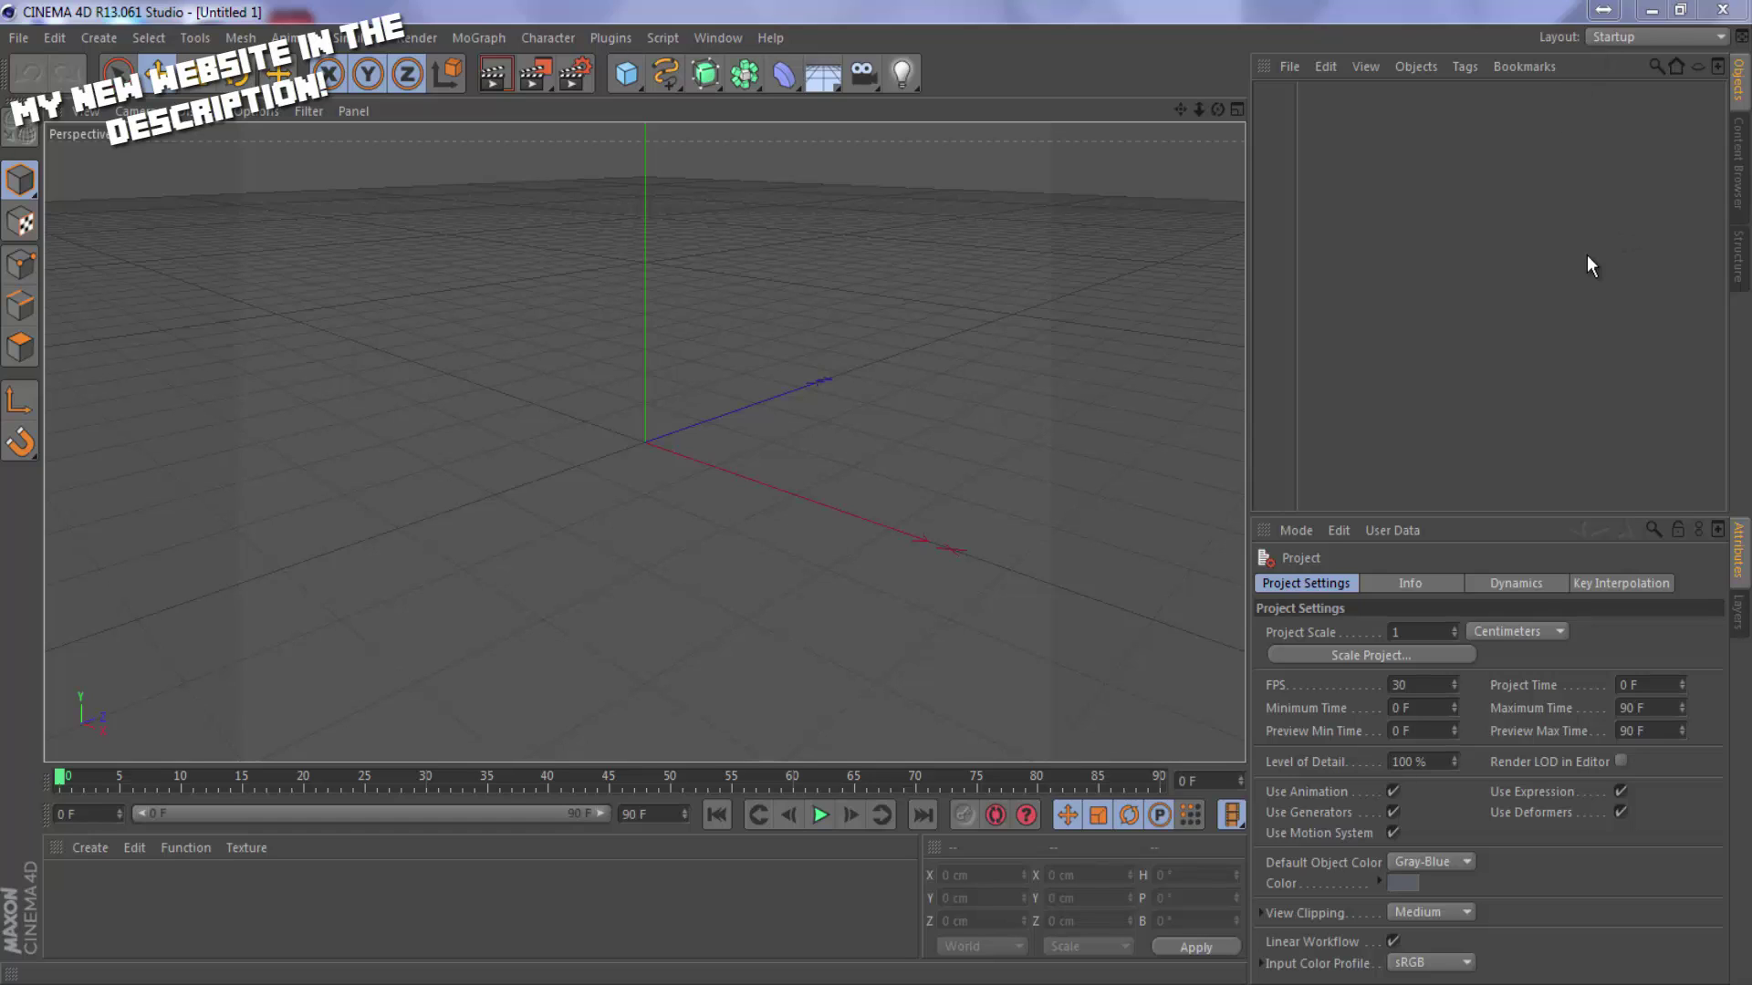
pyautogui.moveTo(1217, 103); pyautogui.dragTo(874, 470)
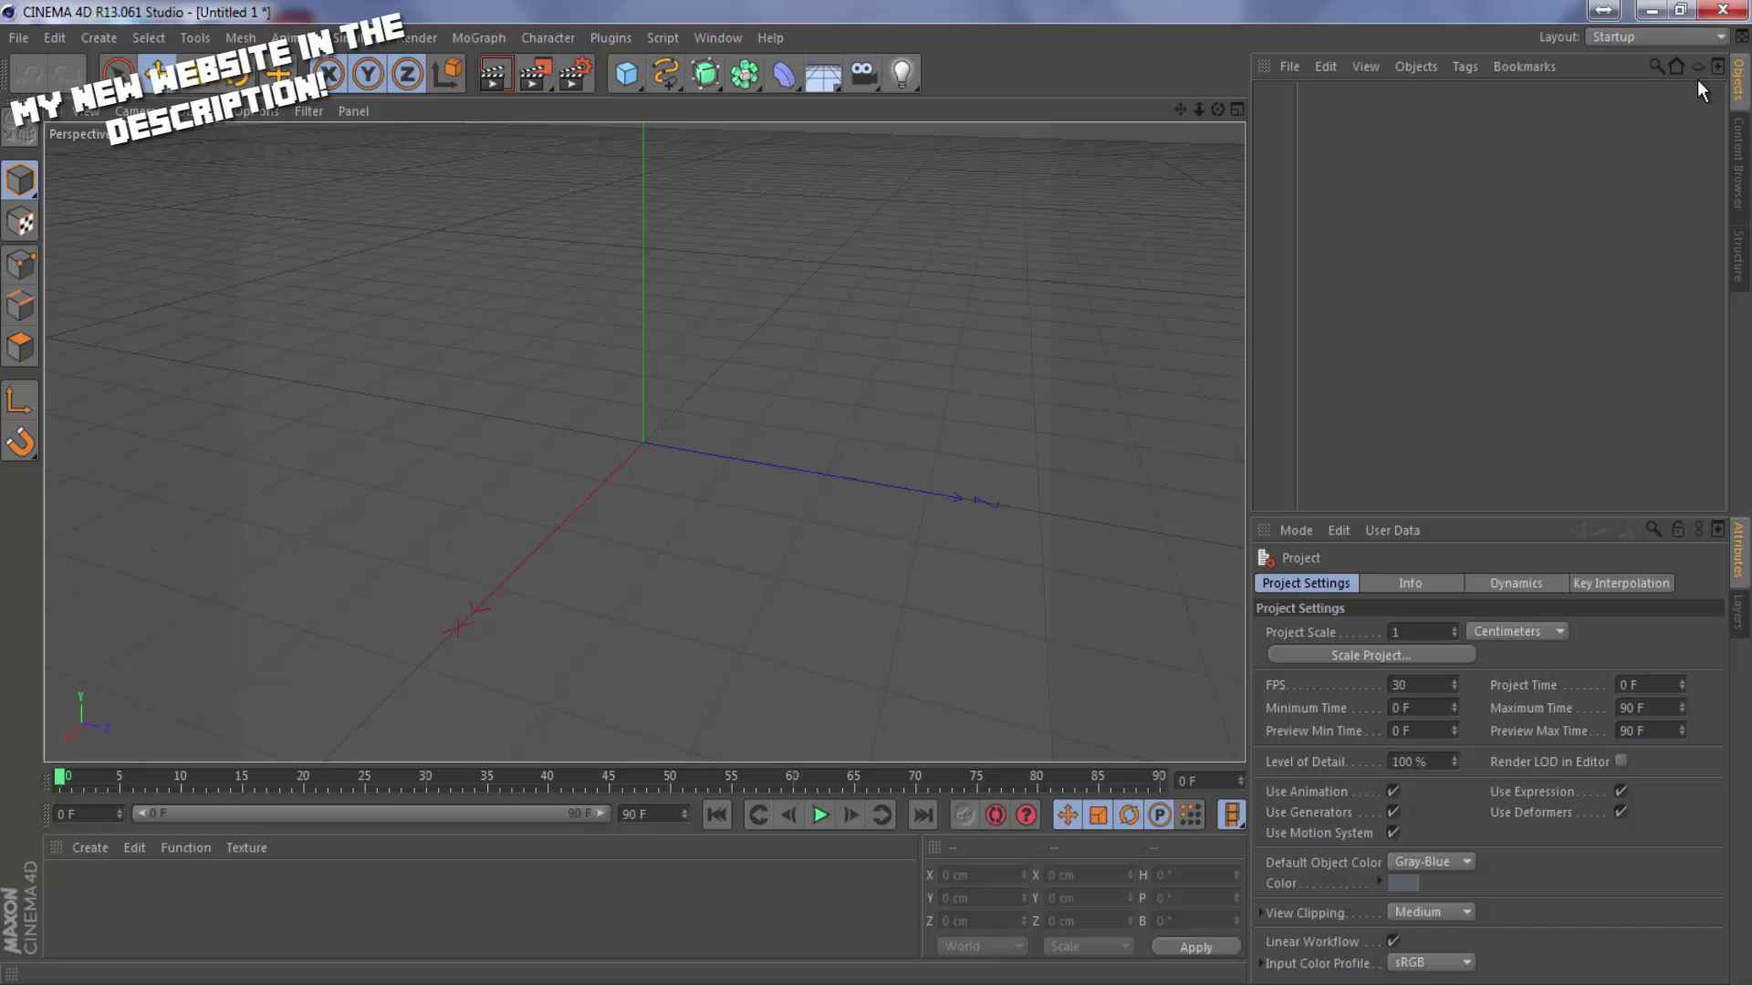
pyautogui.click(1645, 11)
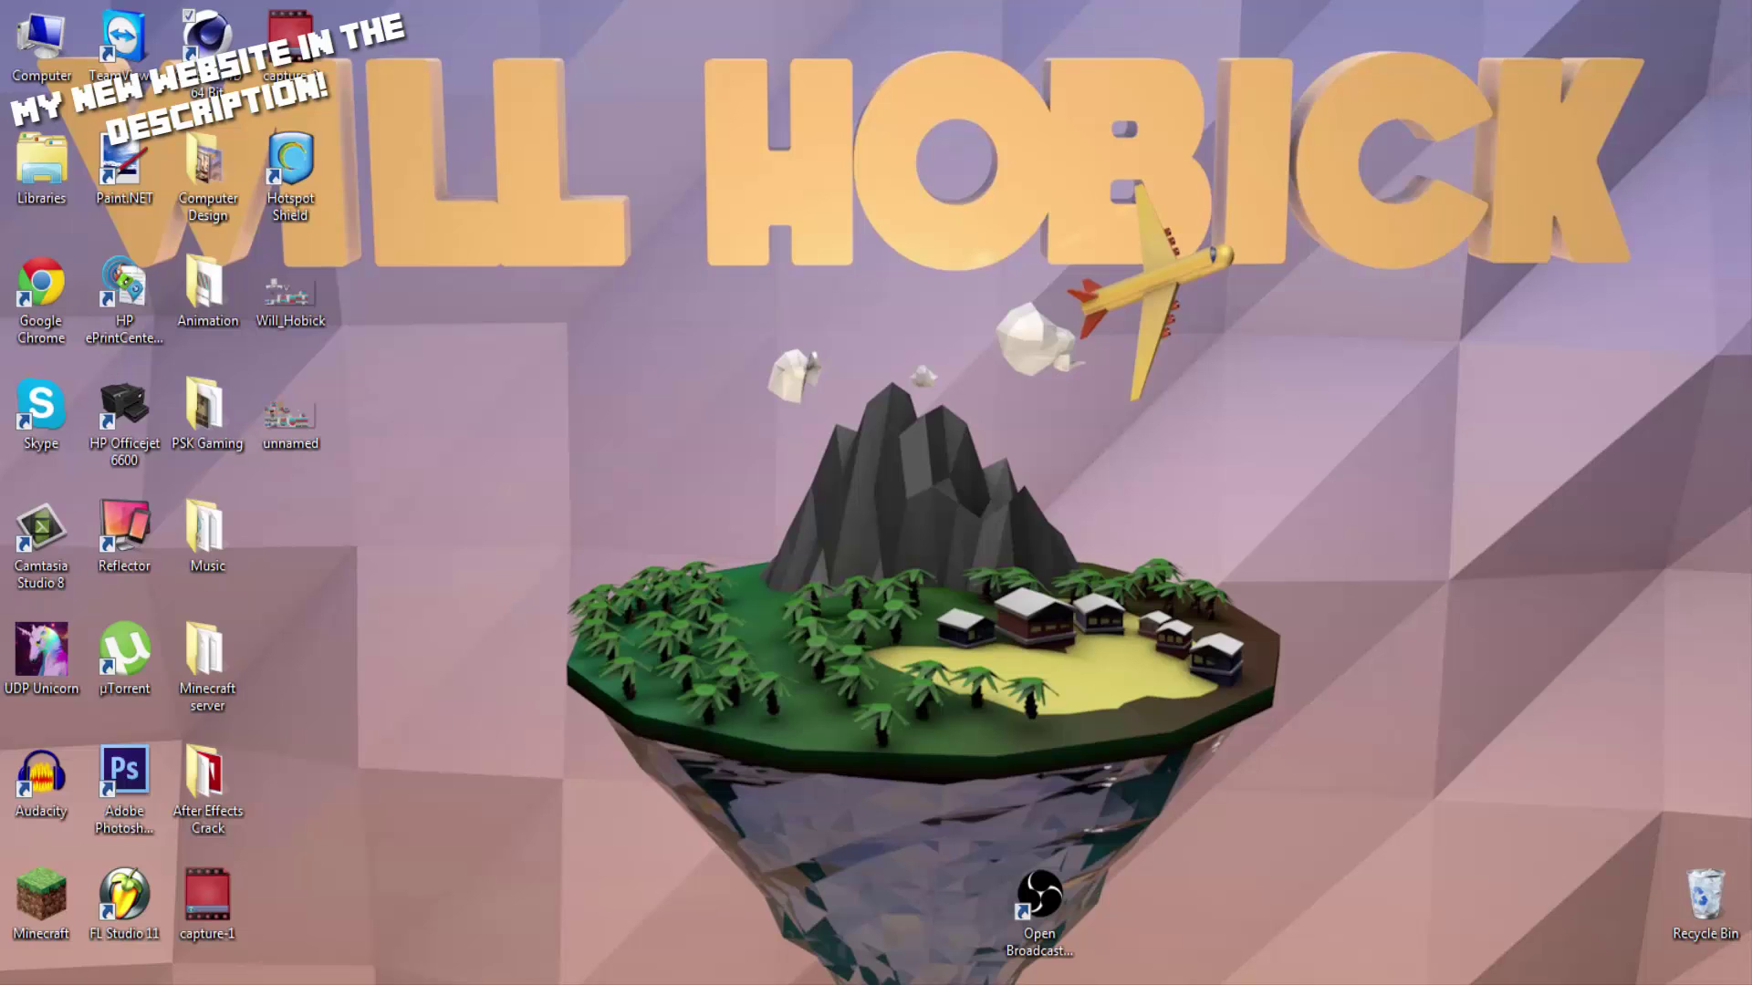
pyautogui.moveTo(436, 983)
pyautogui.click(436, 894)
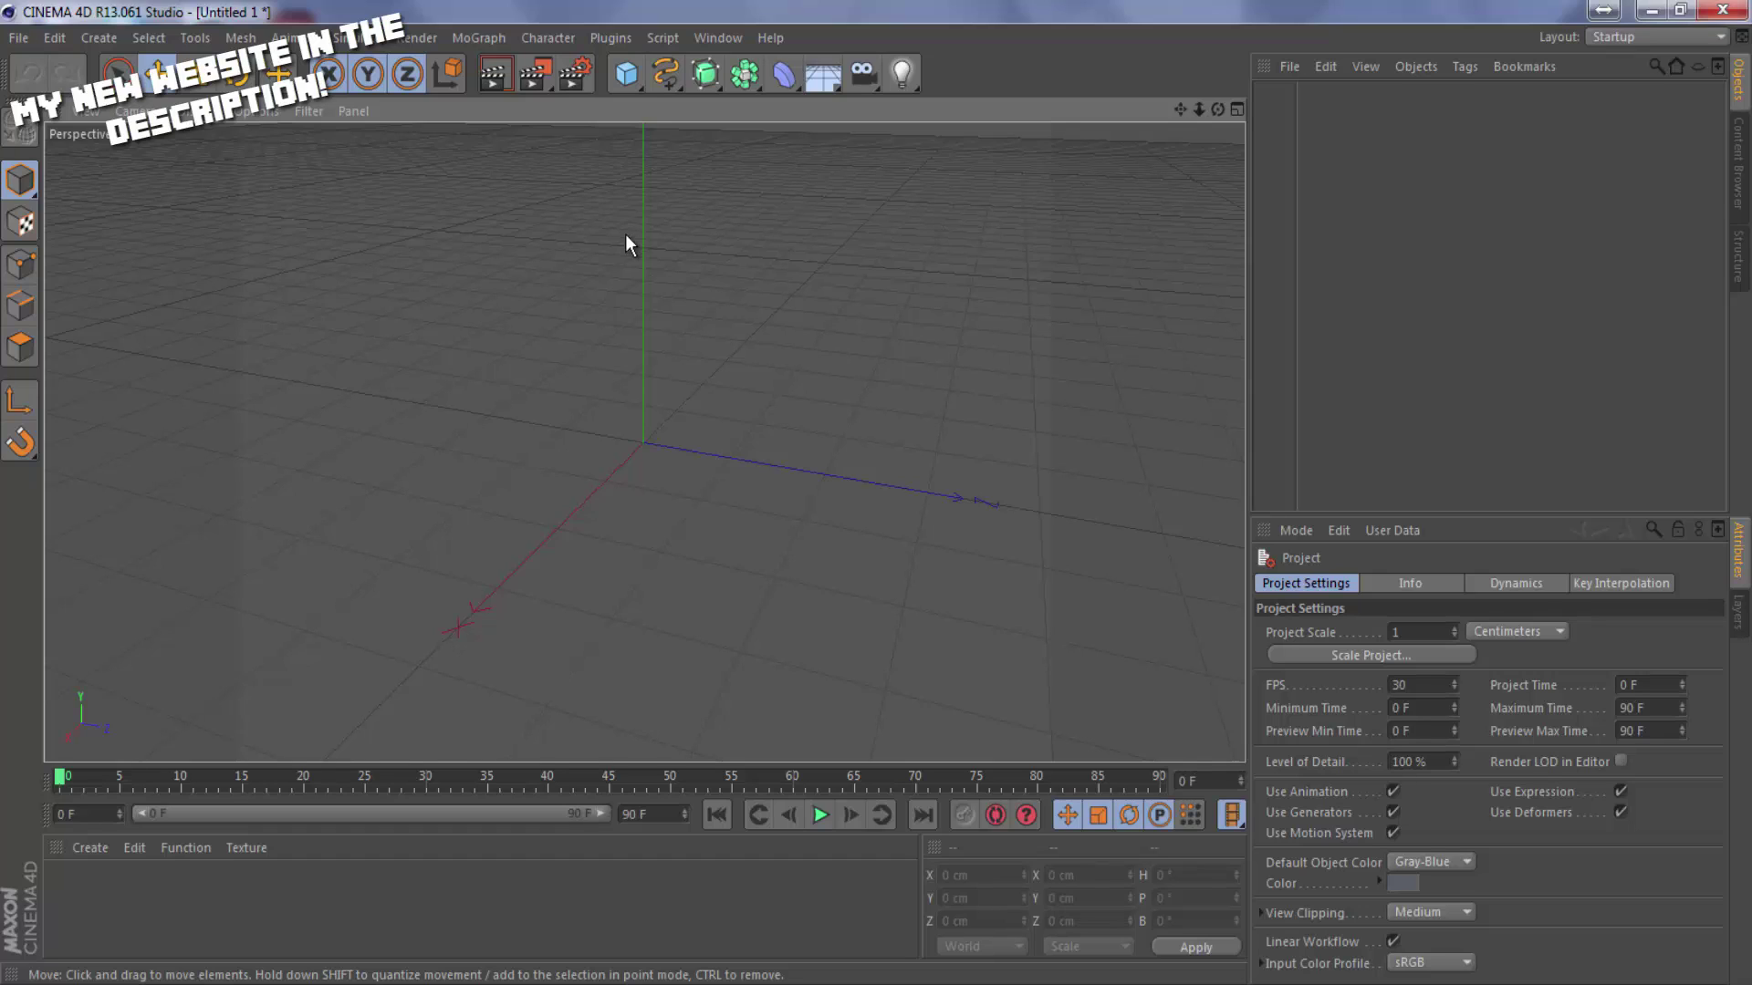
pyautogui.click(32, 35)
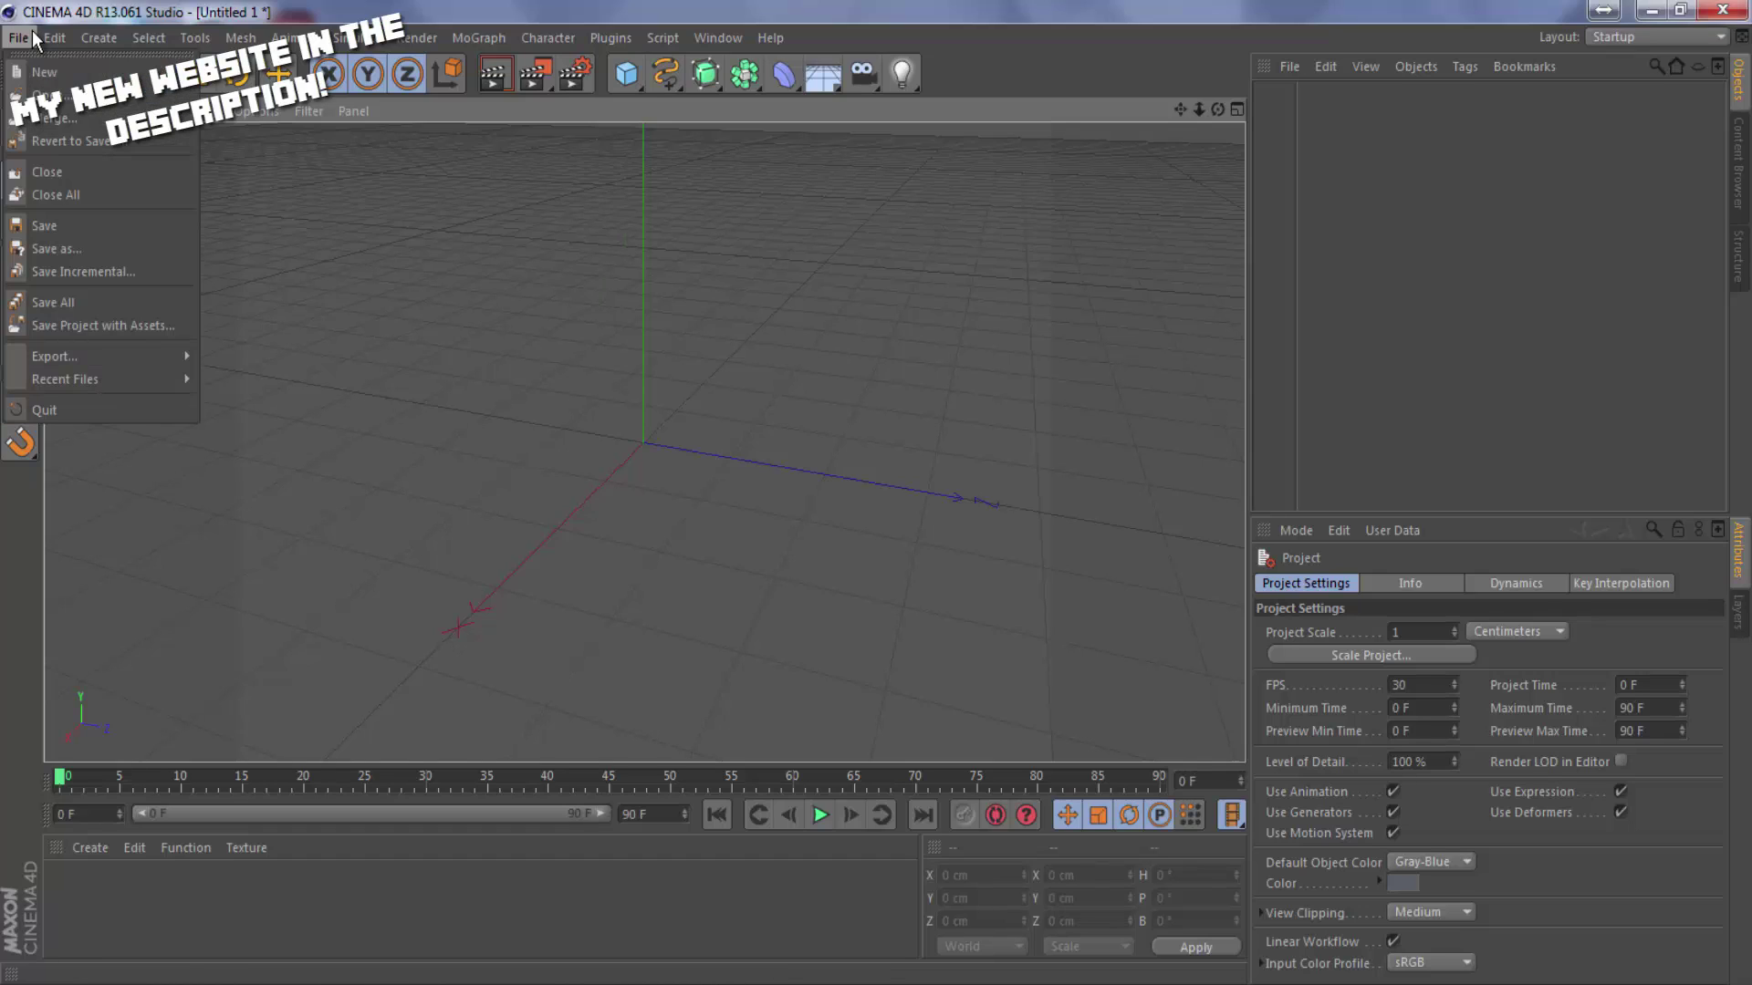
pyautogui.click(40, 37)
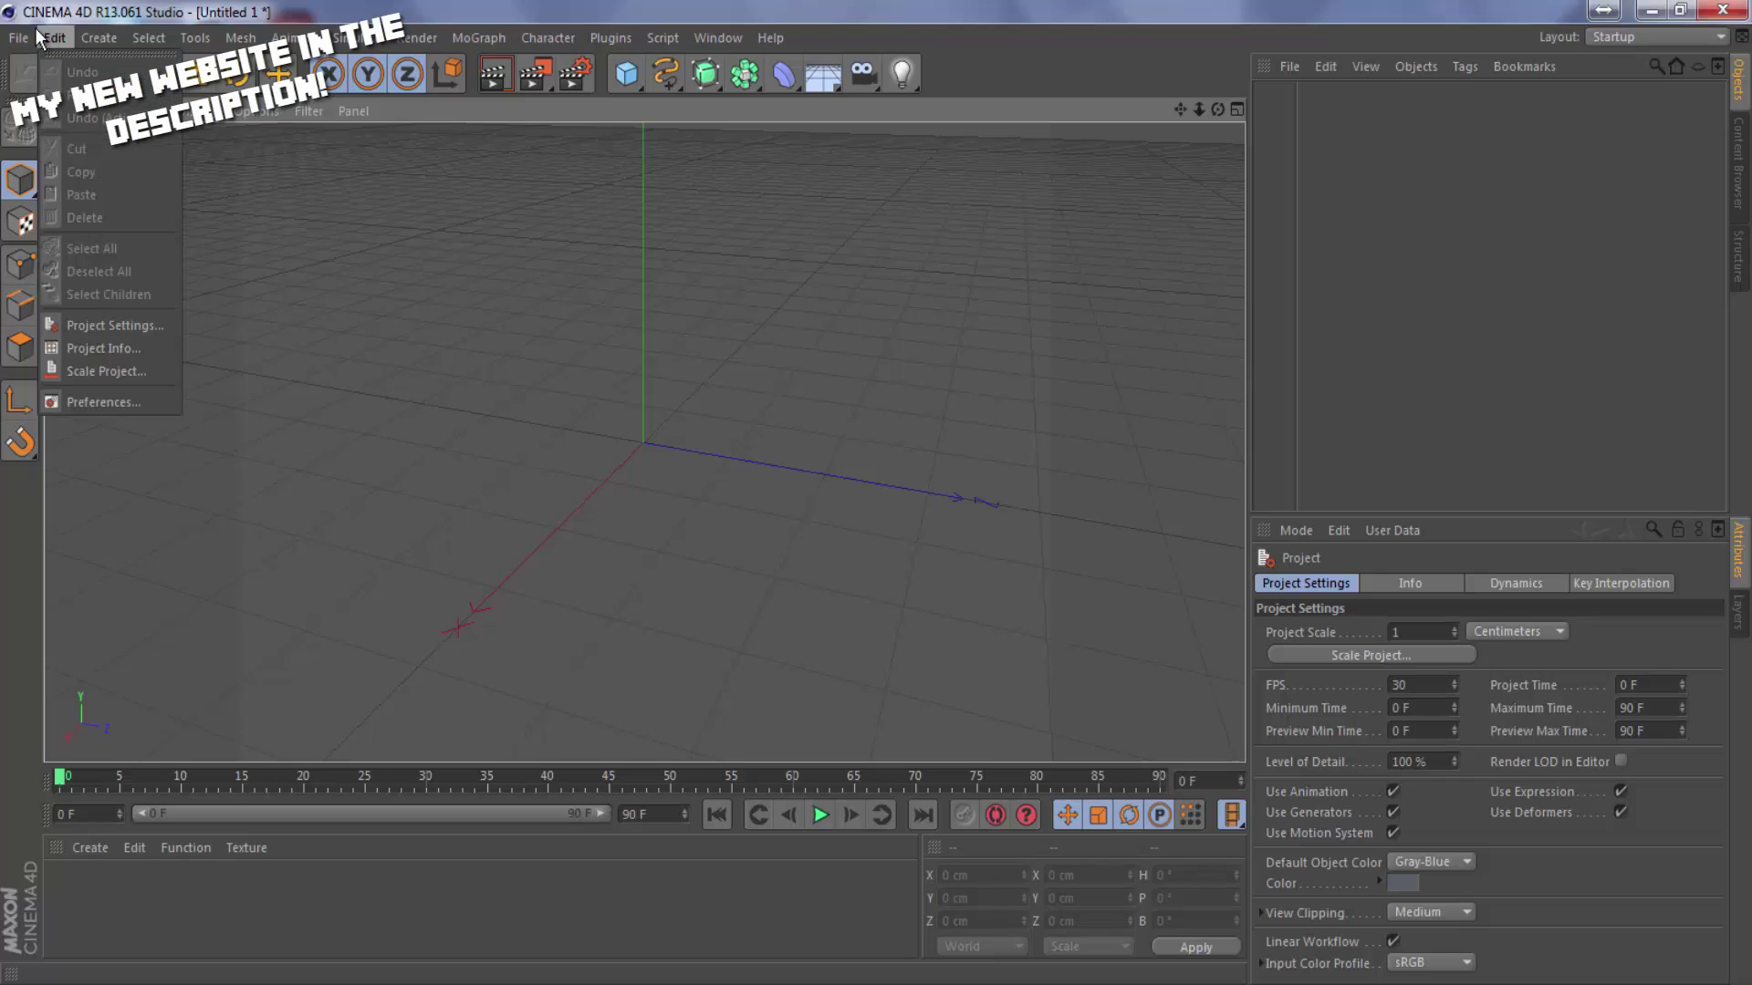
pyautogui.moveTo(98, 37)
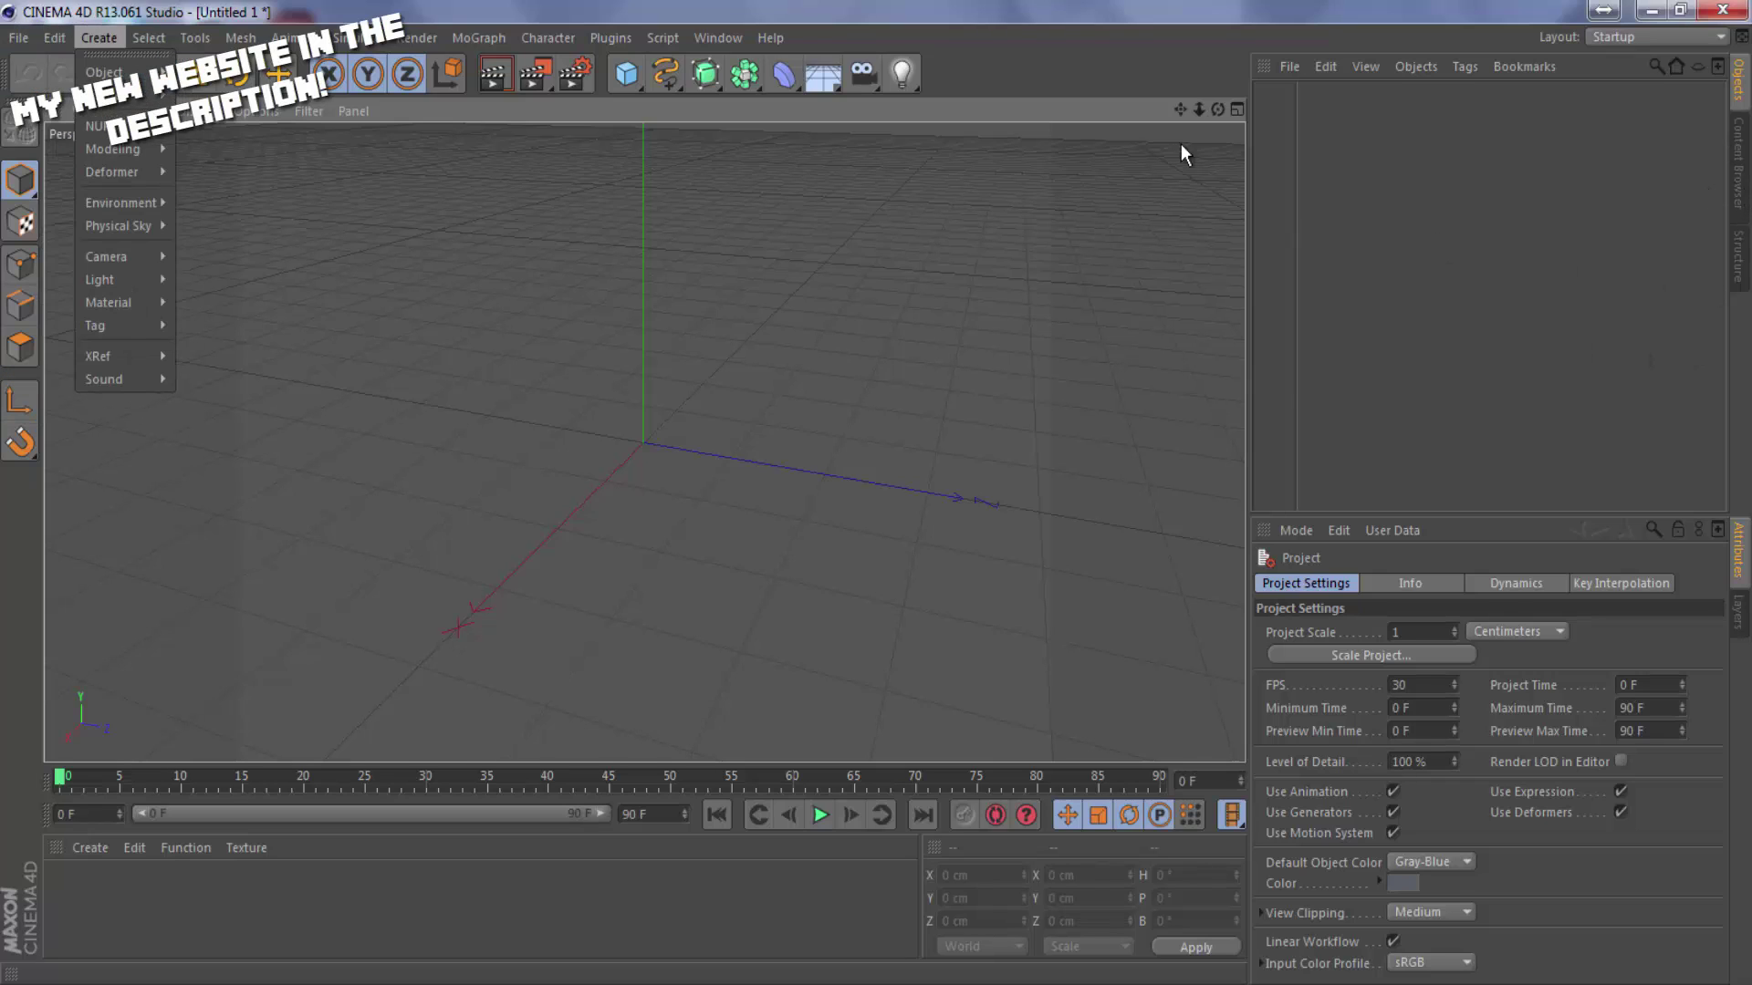
# Open c4d.obj from the Cinema 4D Animation folder and import it at a scale of 1000 centimeters.
pyautogui.moveTo(20, 40)
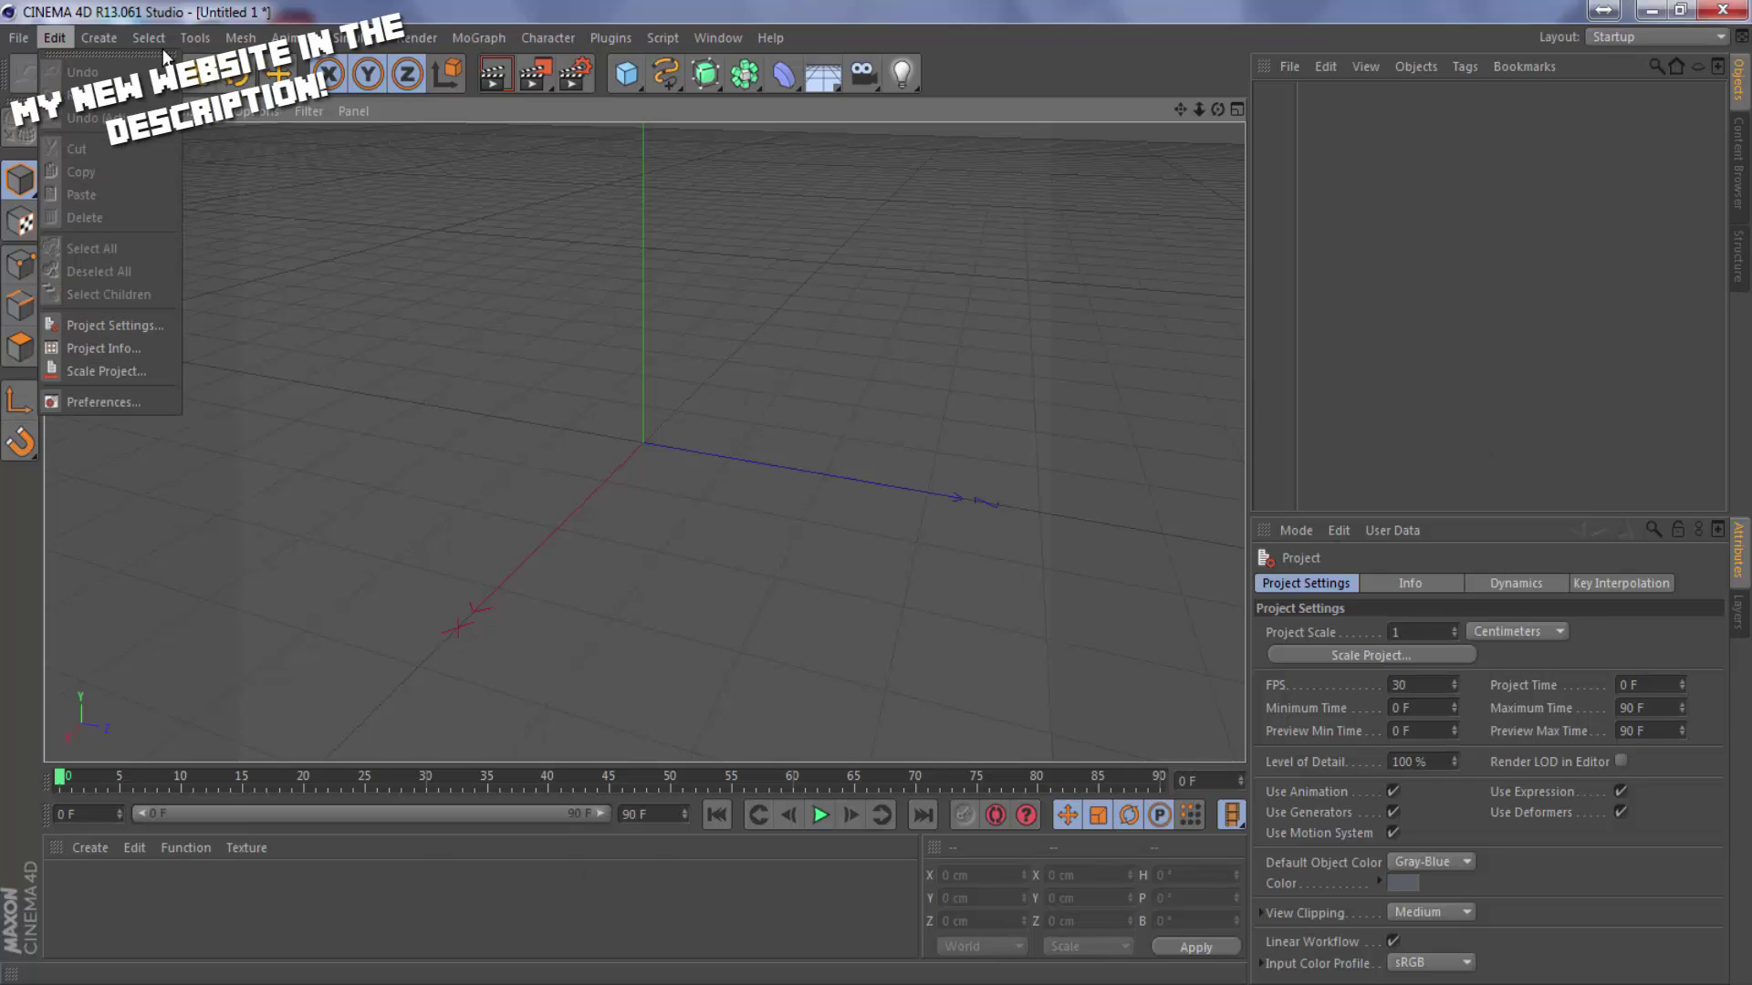
pyautogui.moveTo(159, 50)
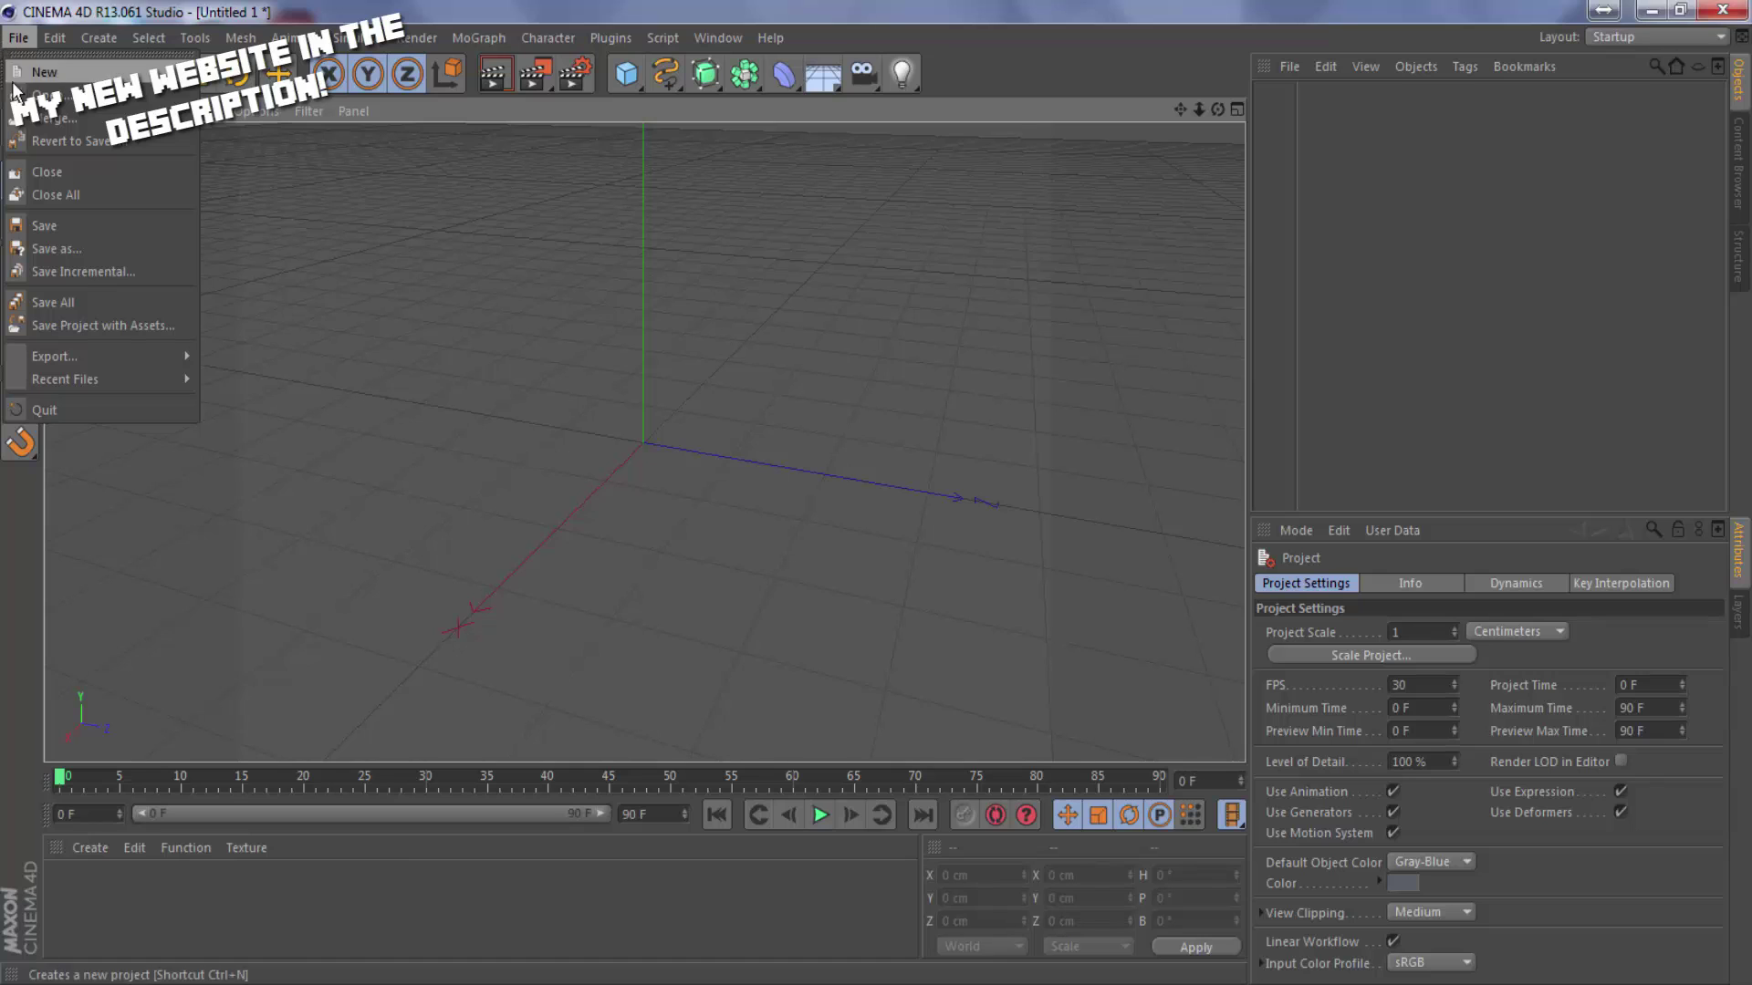
pyautogui.click(299, 254)
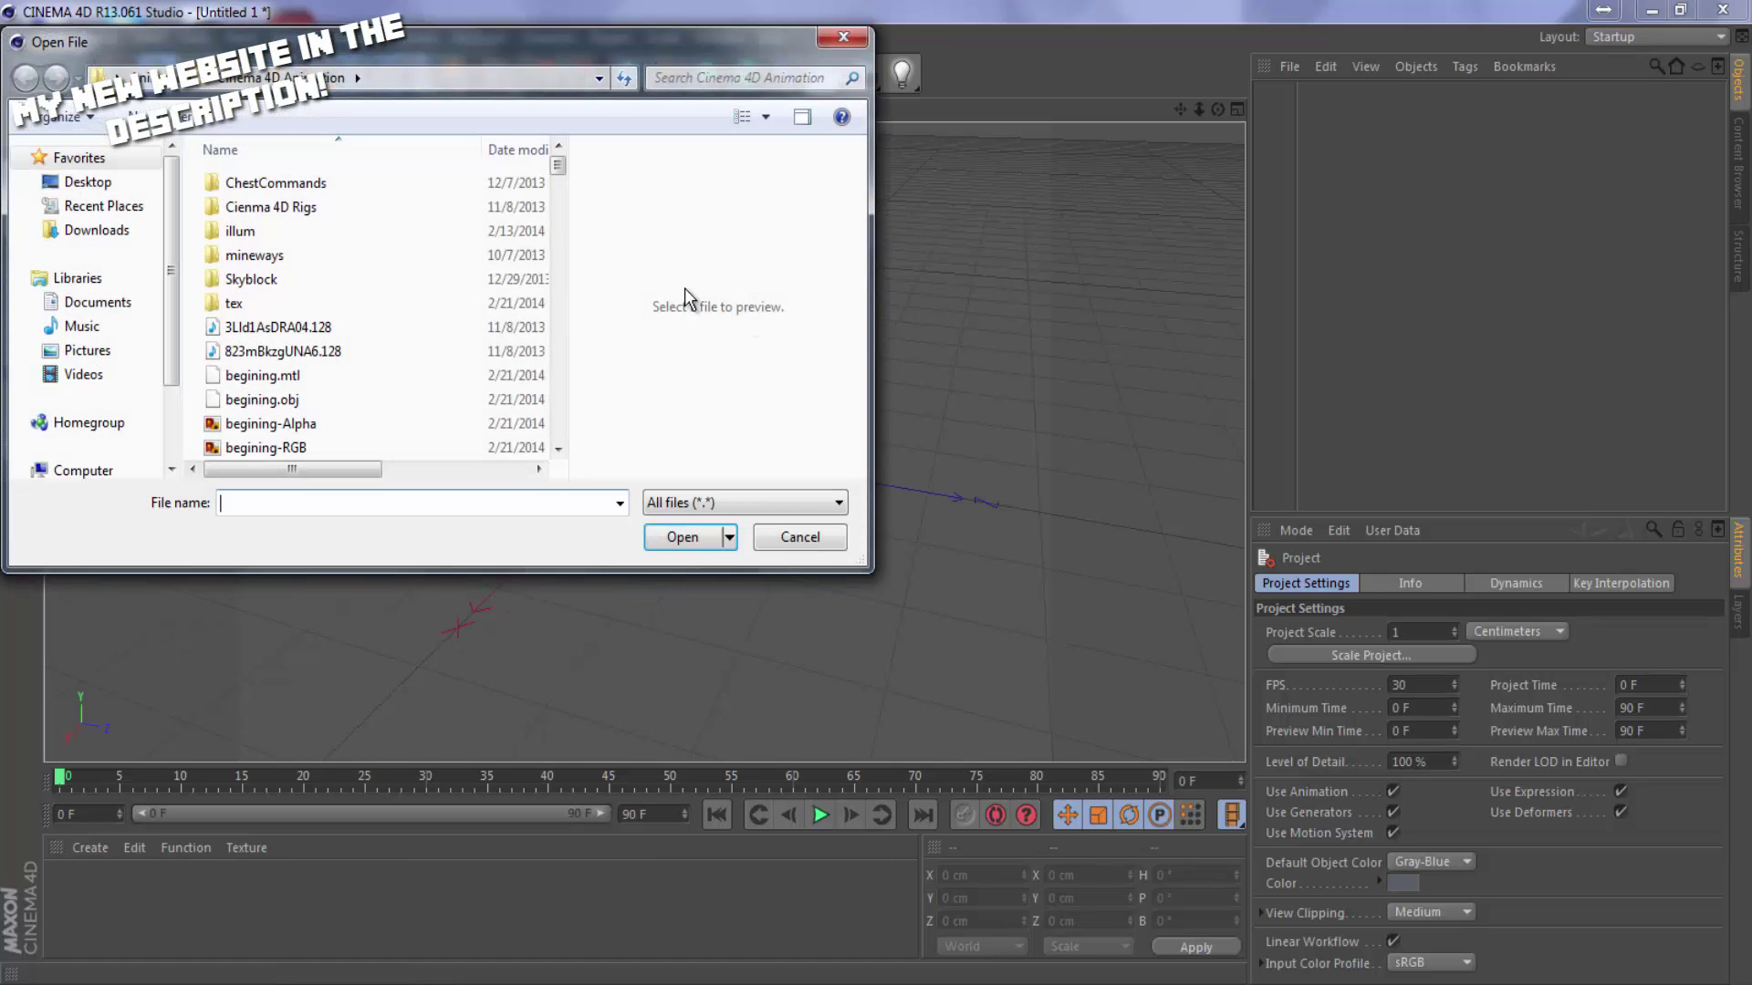
pyautogui.scroll(-2, 558, 168)
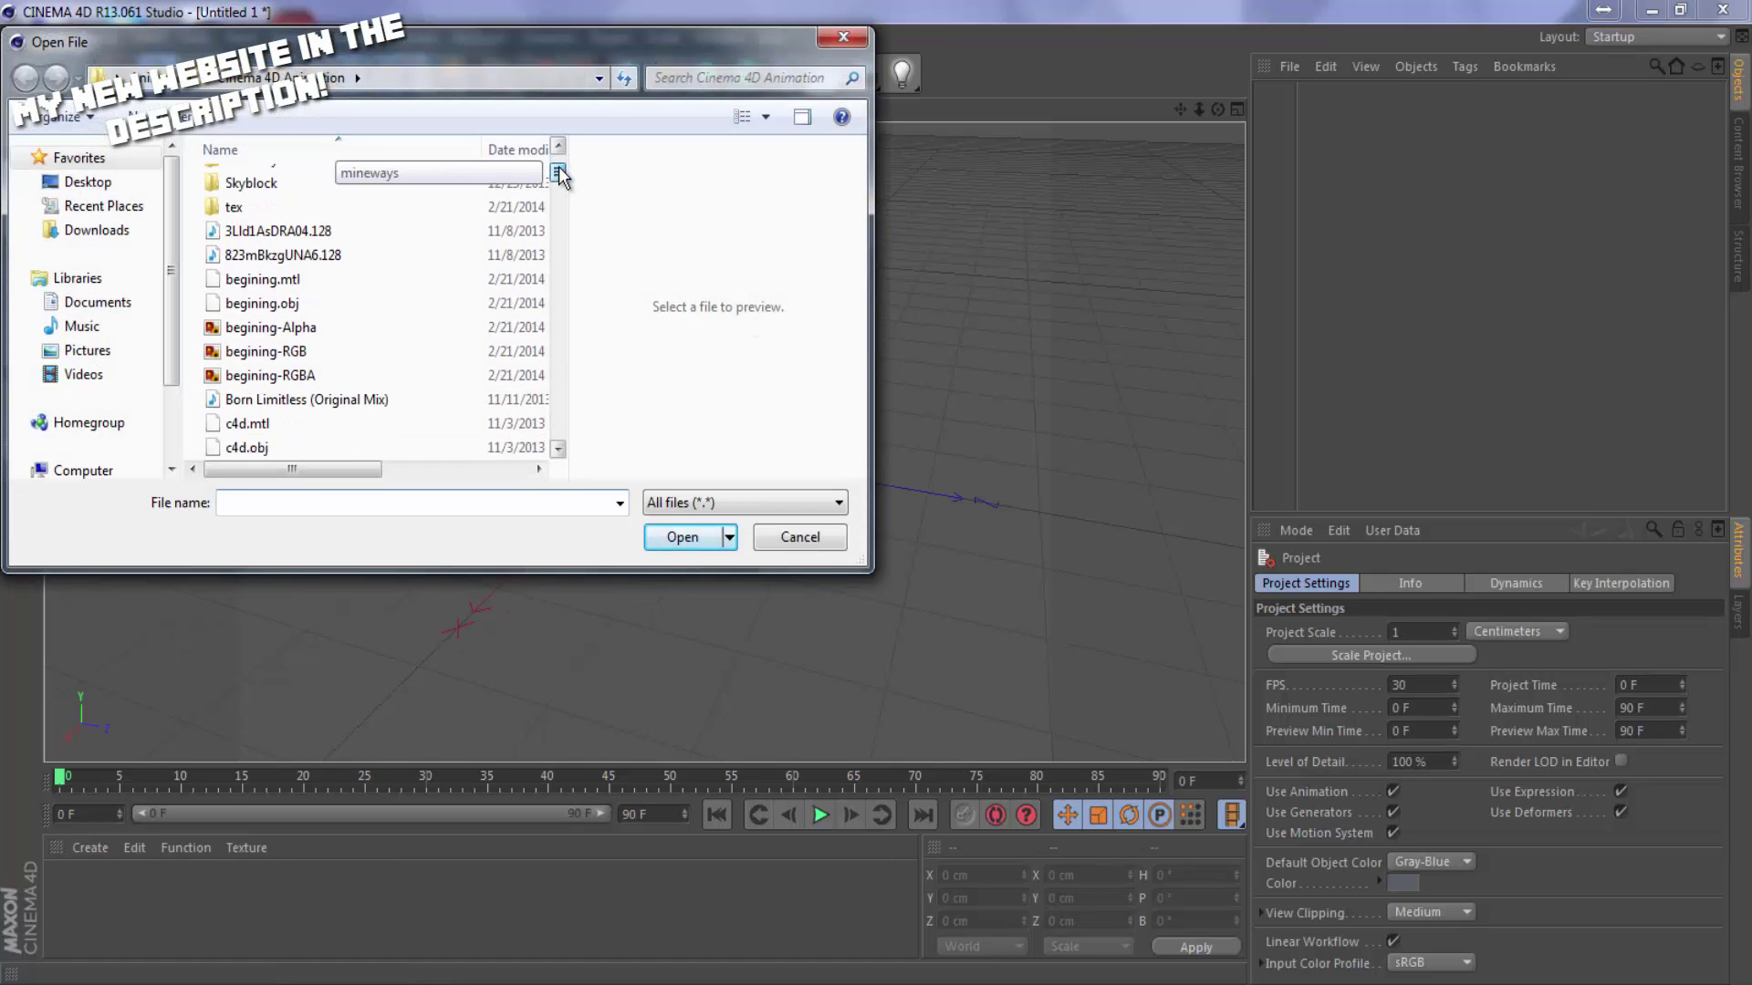
pyautogui.scroll(2, 560, 171)
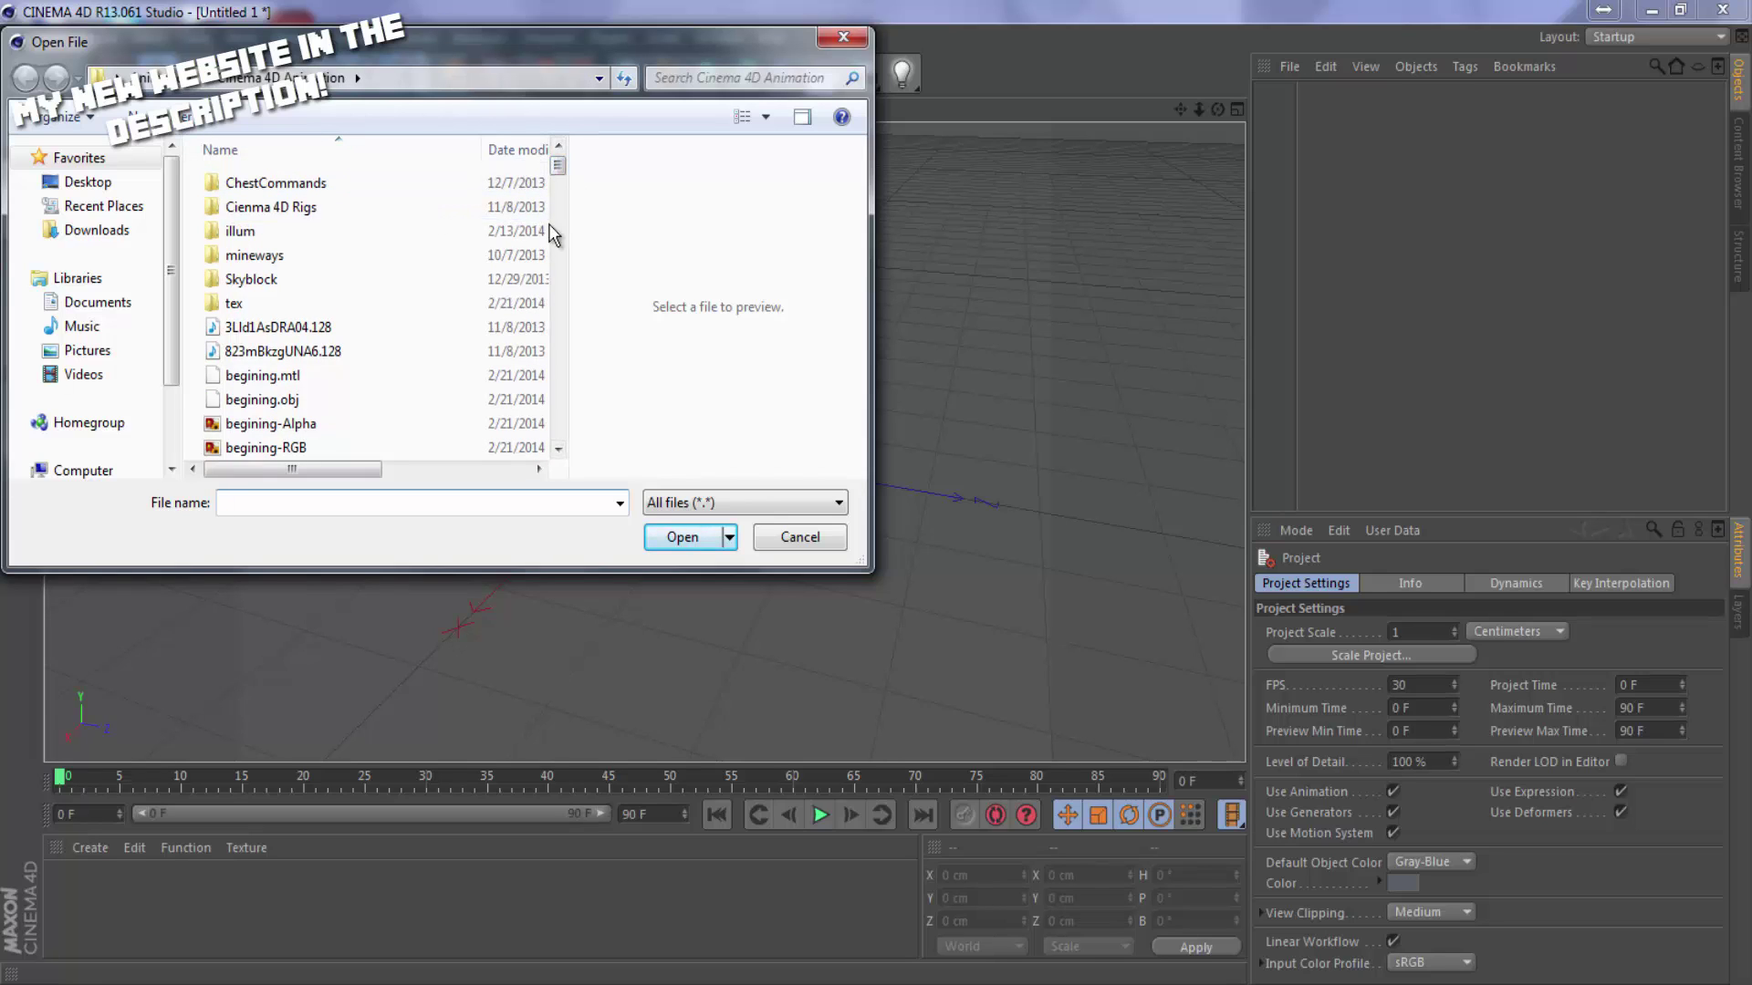
pyautogui.scroll(-3, 560, 194)
pyautogui.moveTo(558, 185)
pyautogui.mouseDown()
pyautogui.moveTo(568, 223)
pyautogui.moveTo(564, 187)
pyautogui.mouseUp()
pyautogui.click(311, 274)
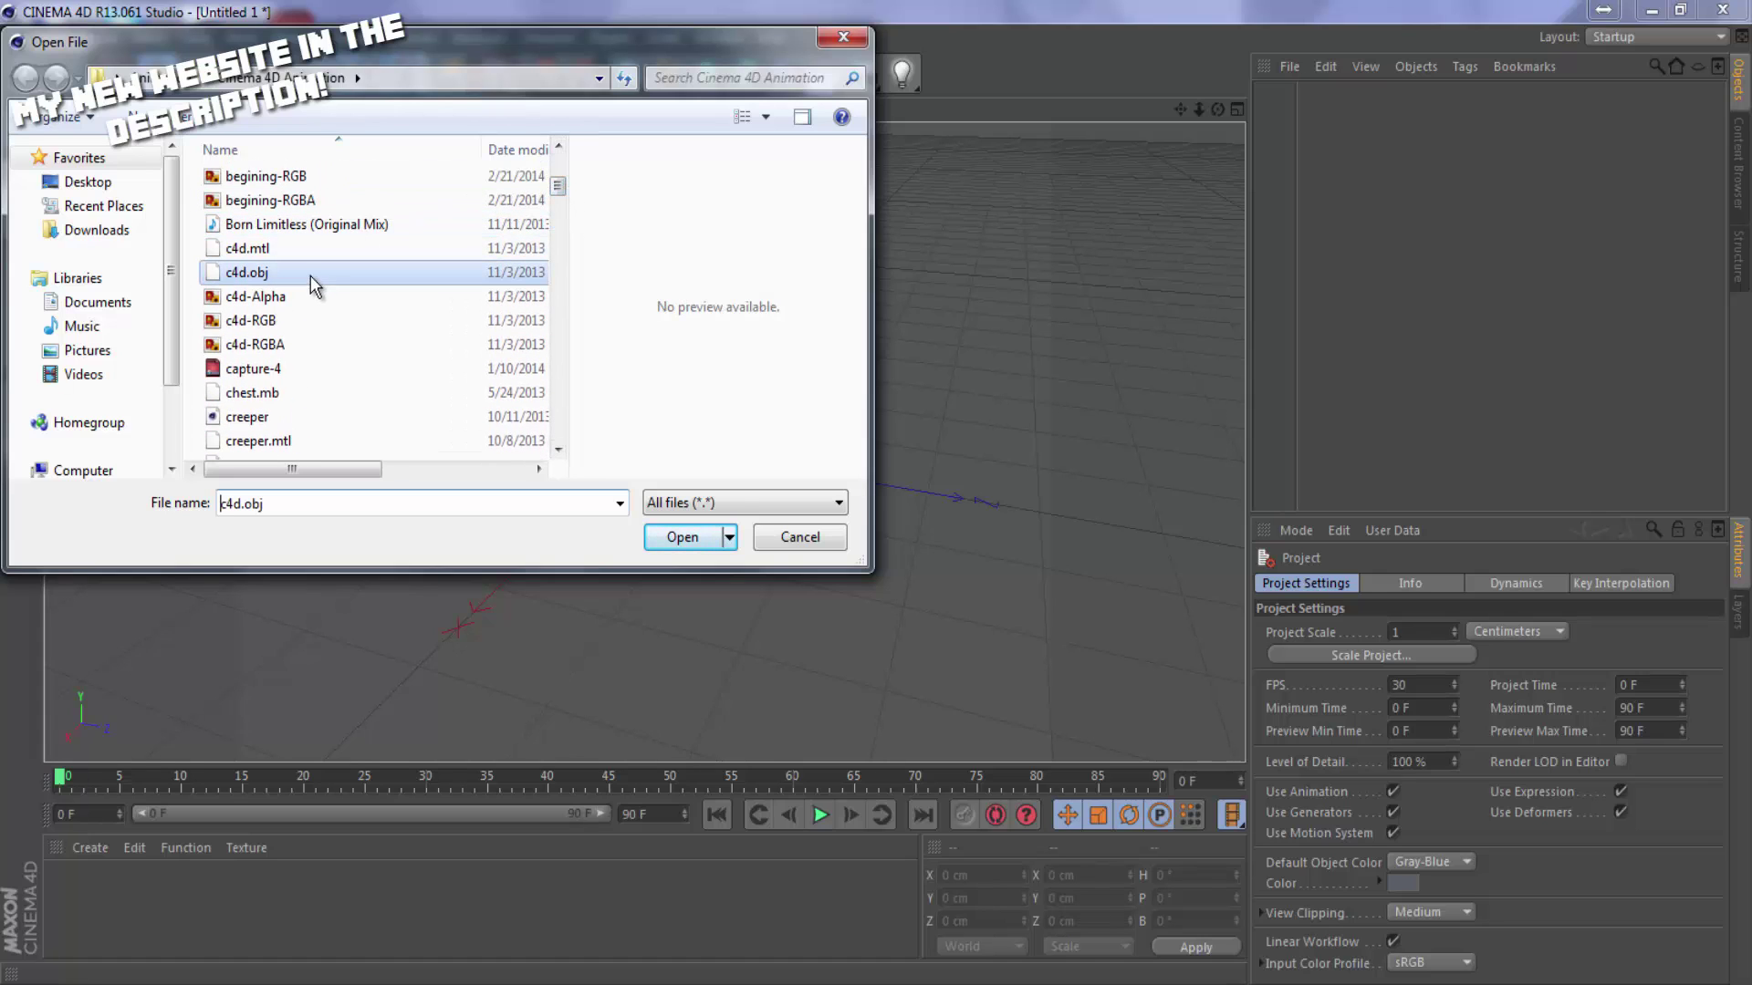
pyautogui.click(680, 538)
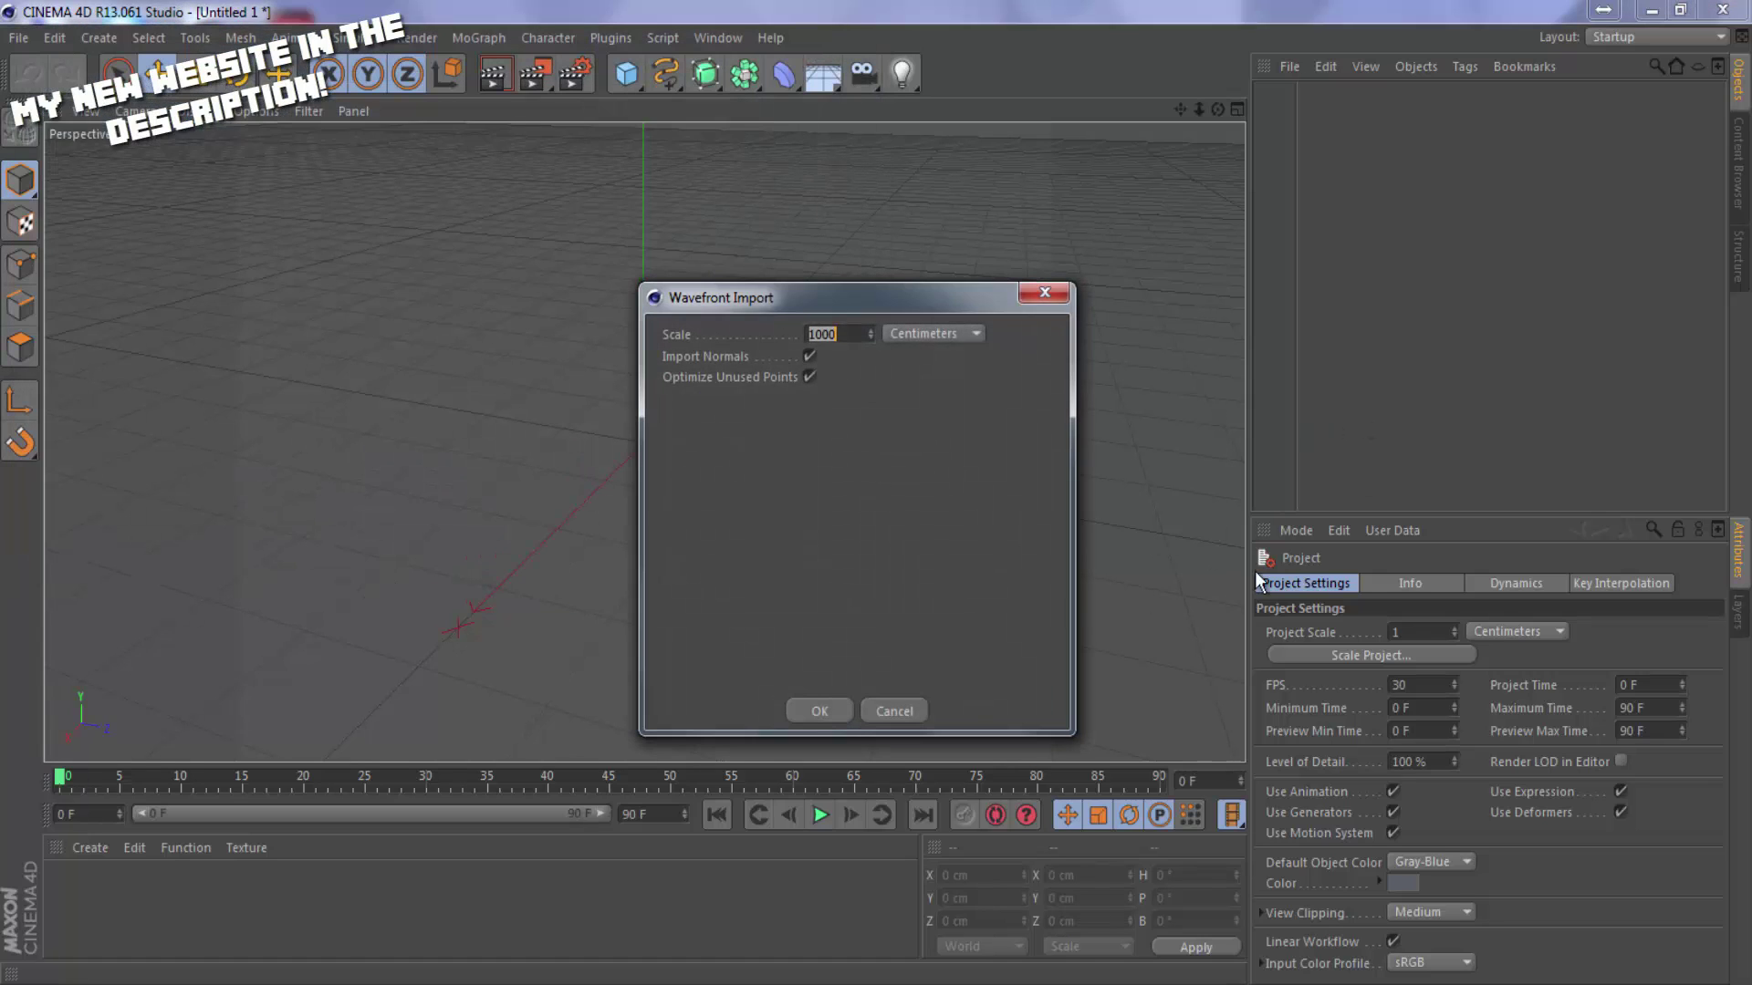
pyautogui.click(807, 712)
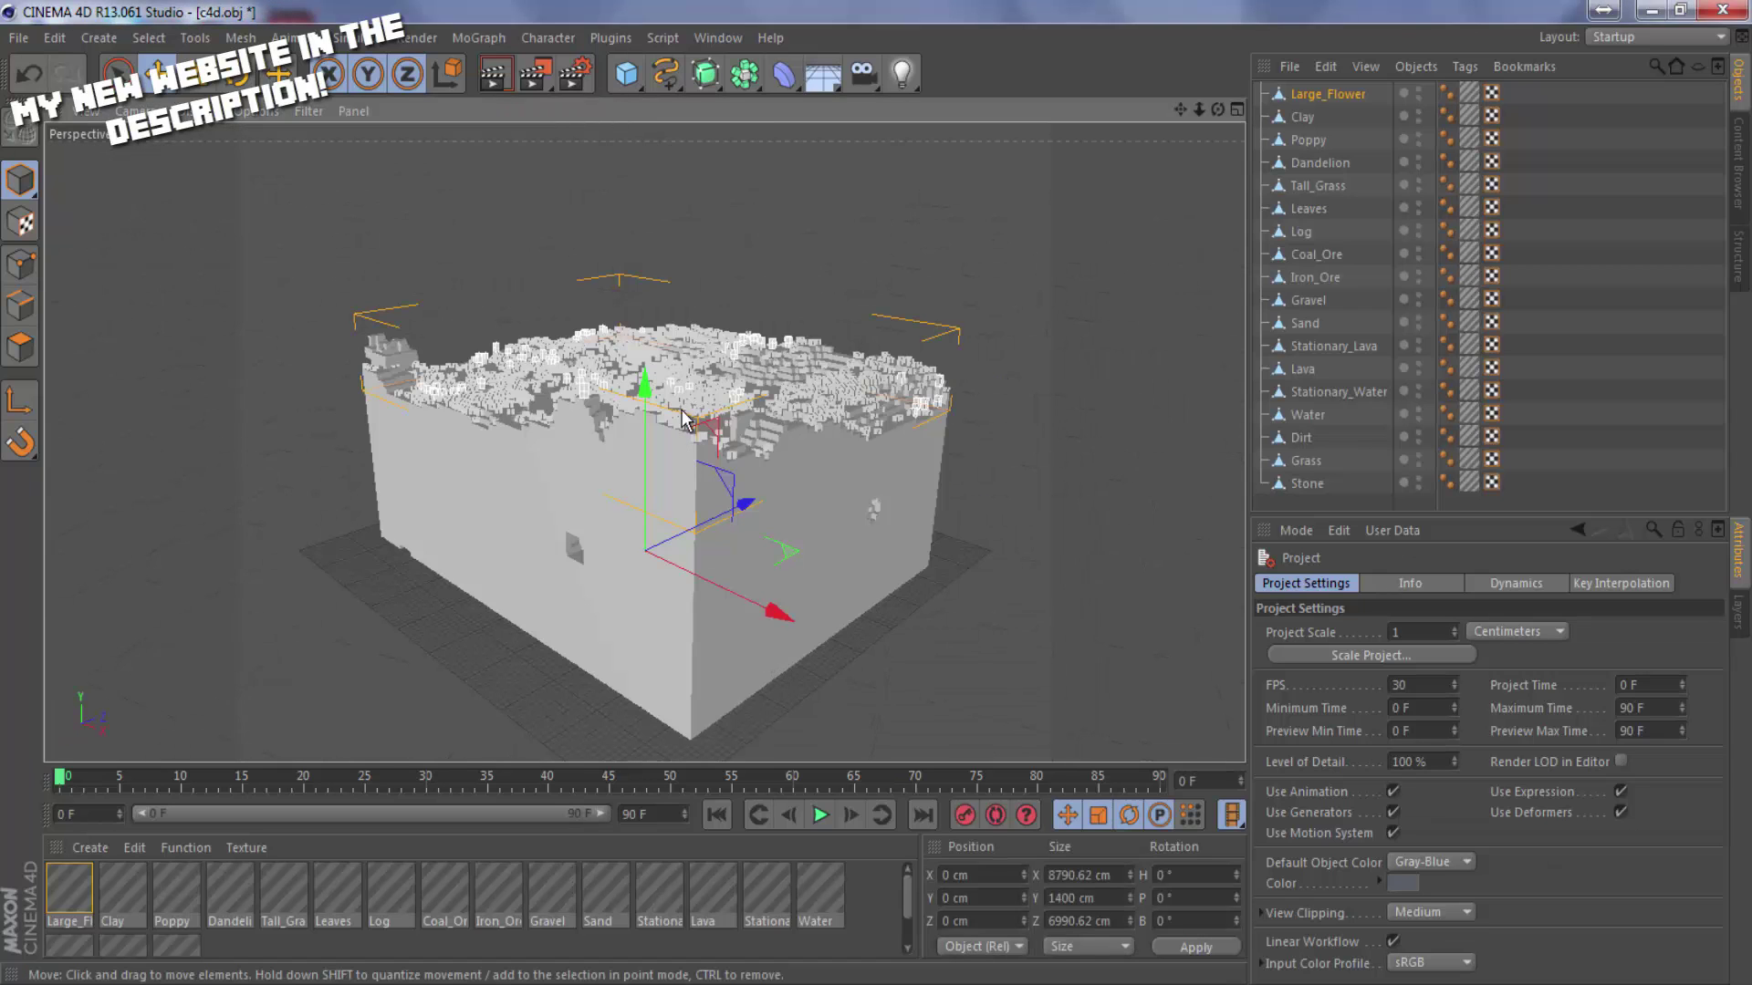
# Delete the Tall_Grass object from the imported terrain.
pyautogui.scroll(5, 774, 490)
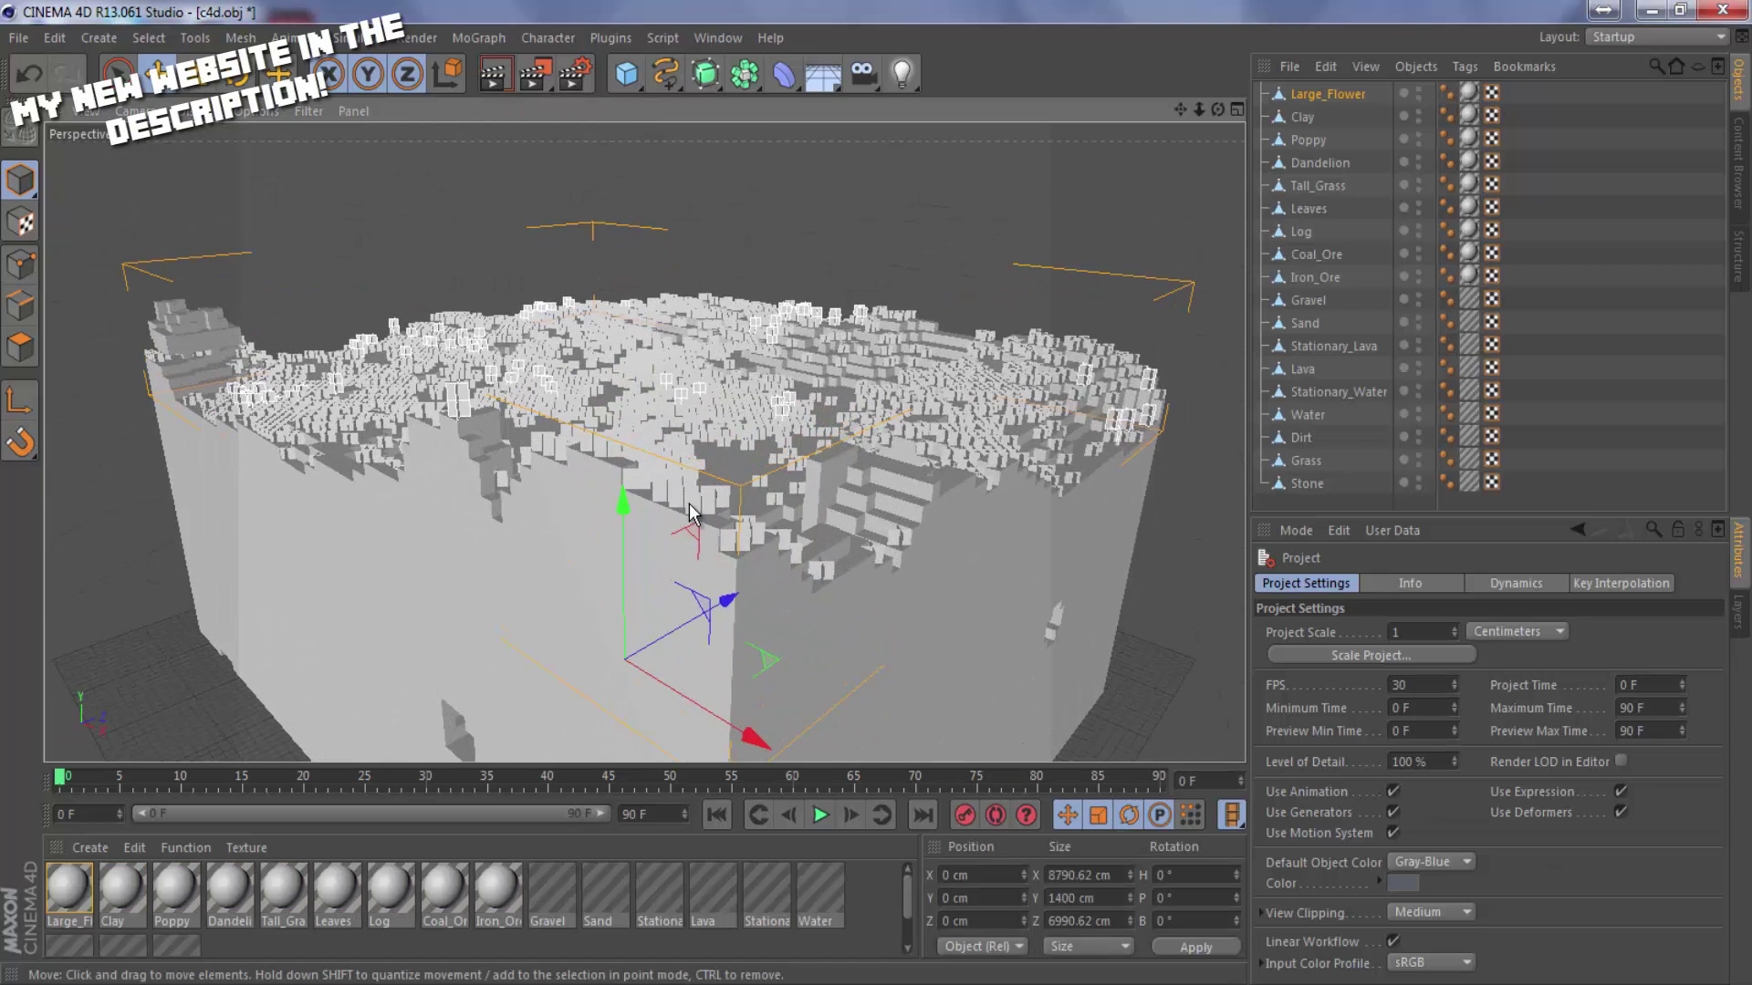
pyautogui.click(690, 511)
pyautogui.press('Delete')
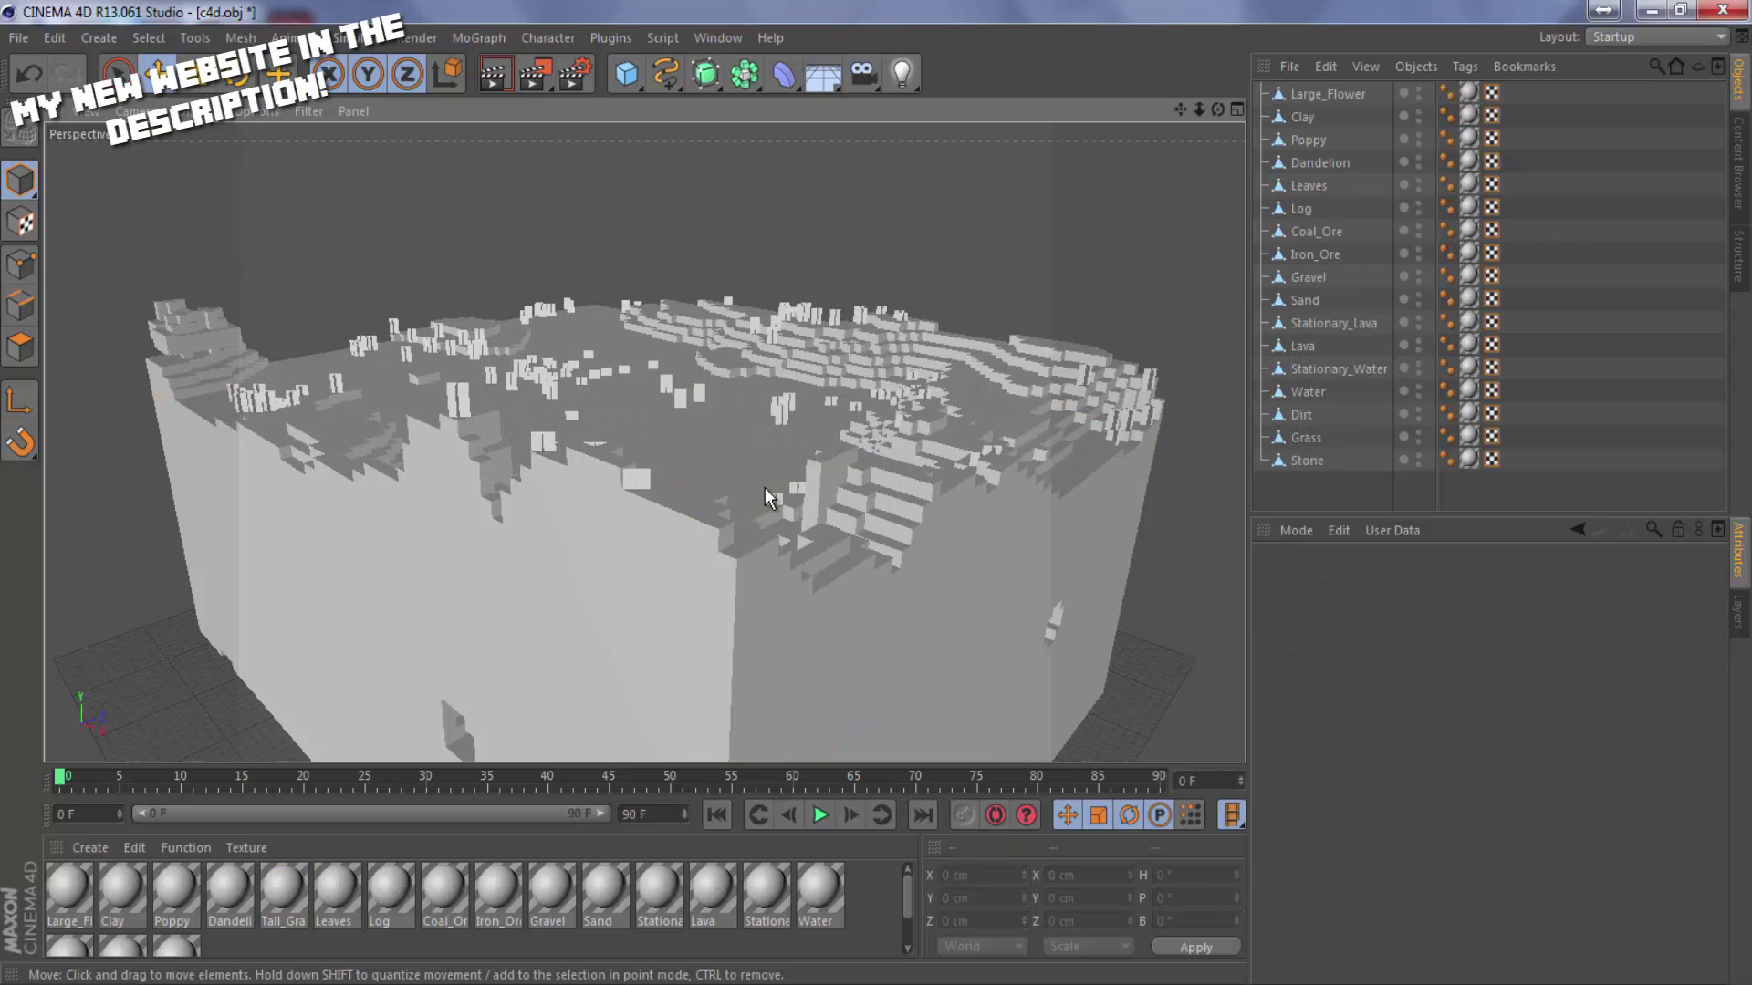
# Select all the materials in the Material Editor and turn off their Specular channel.
pyautogui.scroll(10, 714, 440)
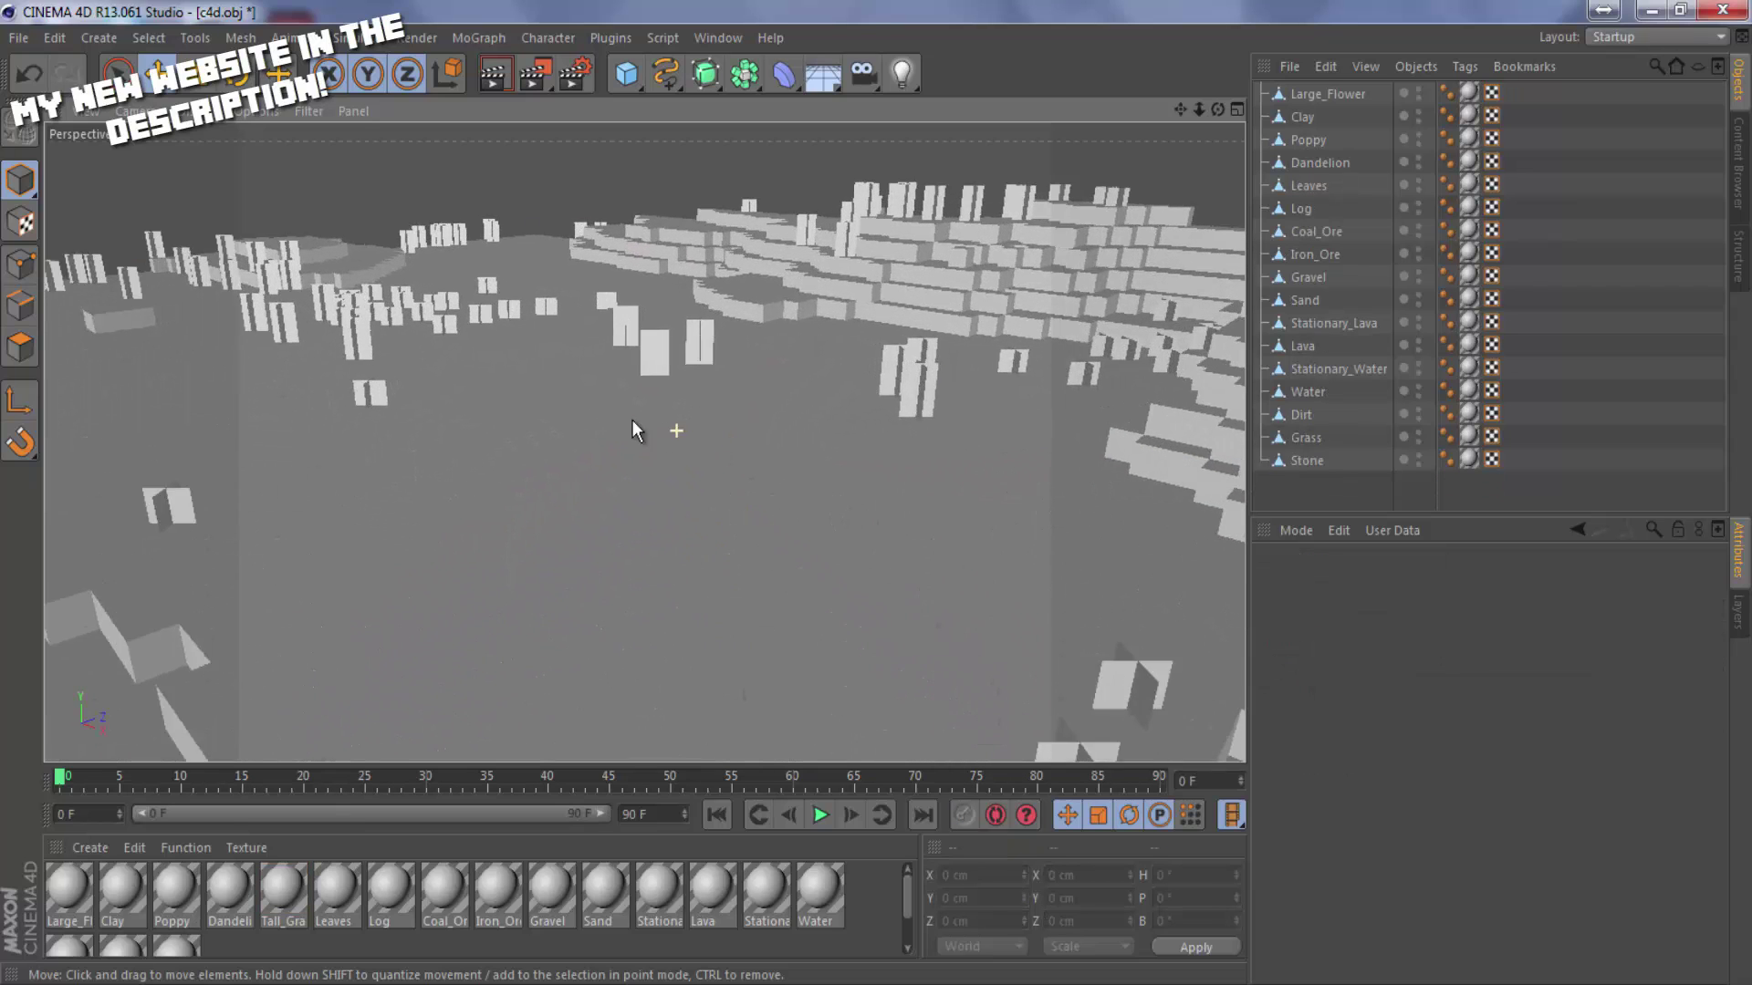
pyautogui.scroll(5, 344, 376)
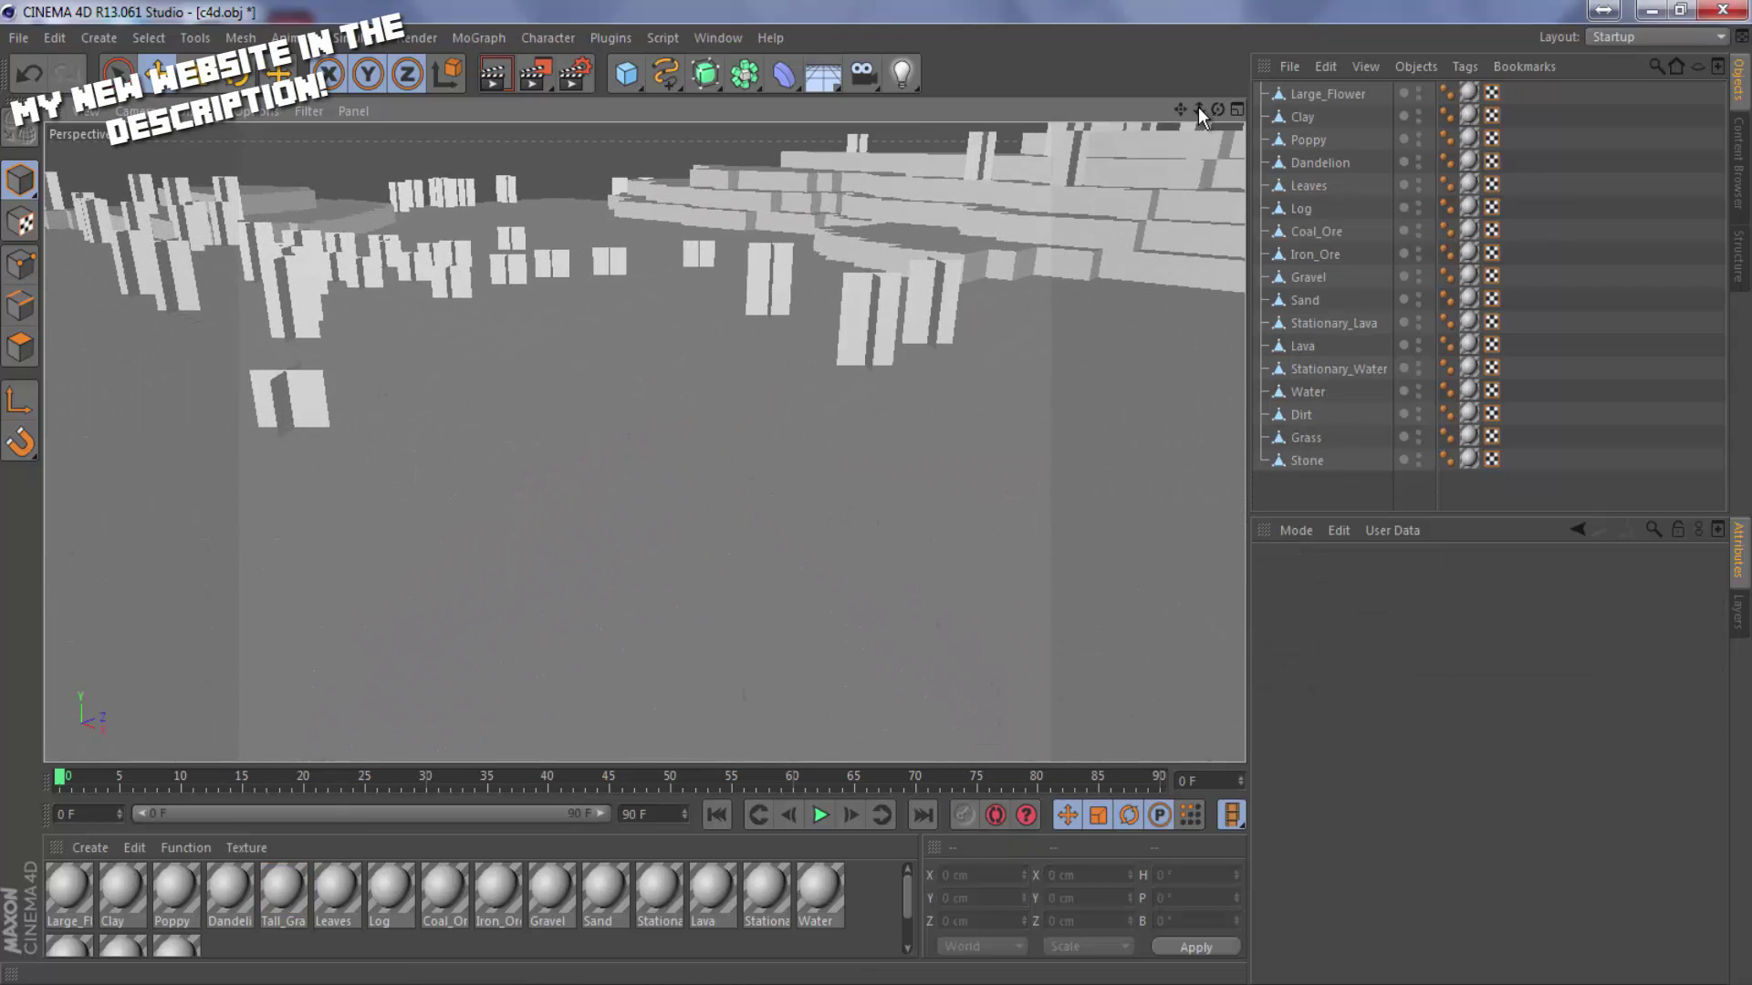
pyautogui.moveTo(1199, 109); pyautogui.dragTo(694, 100)
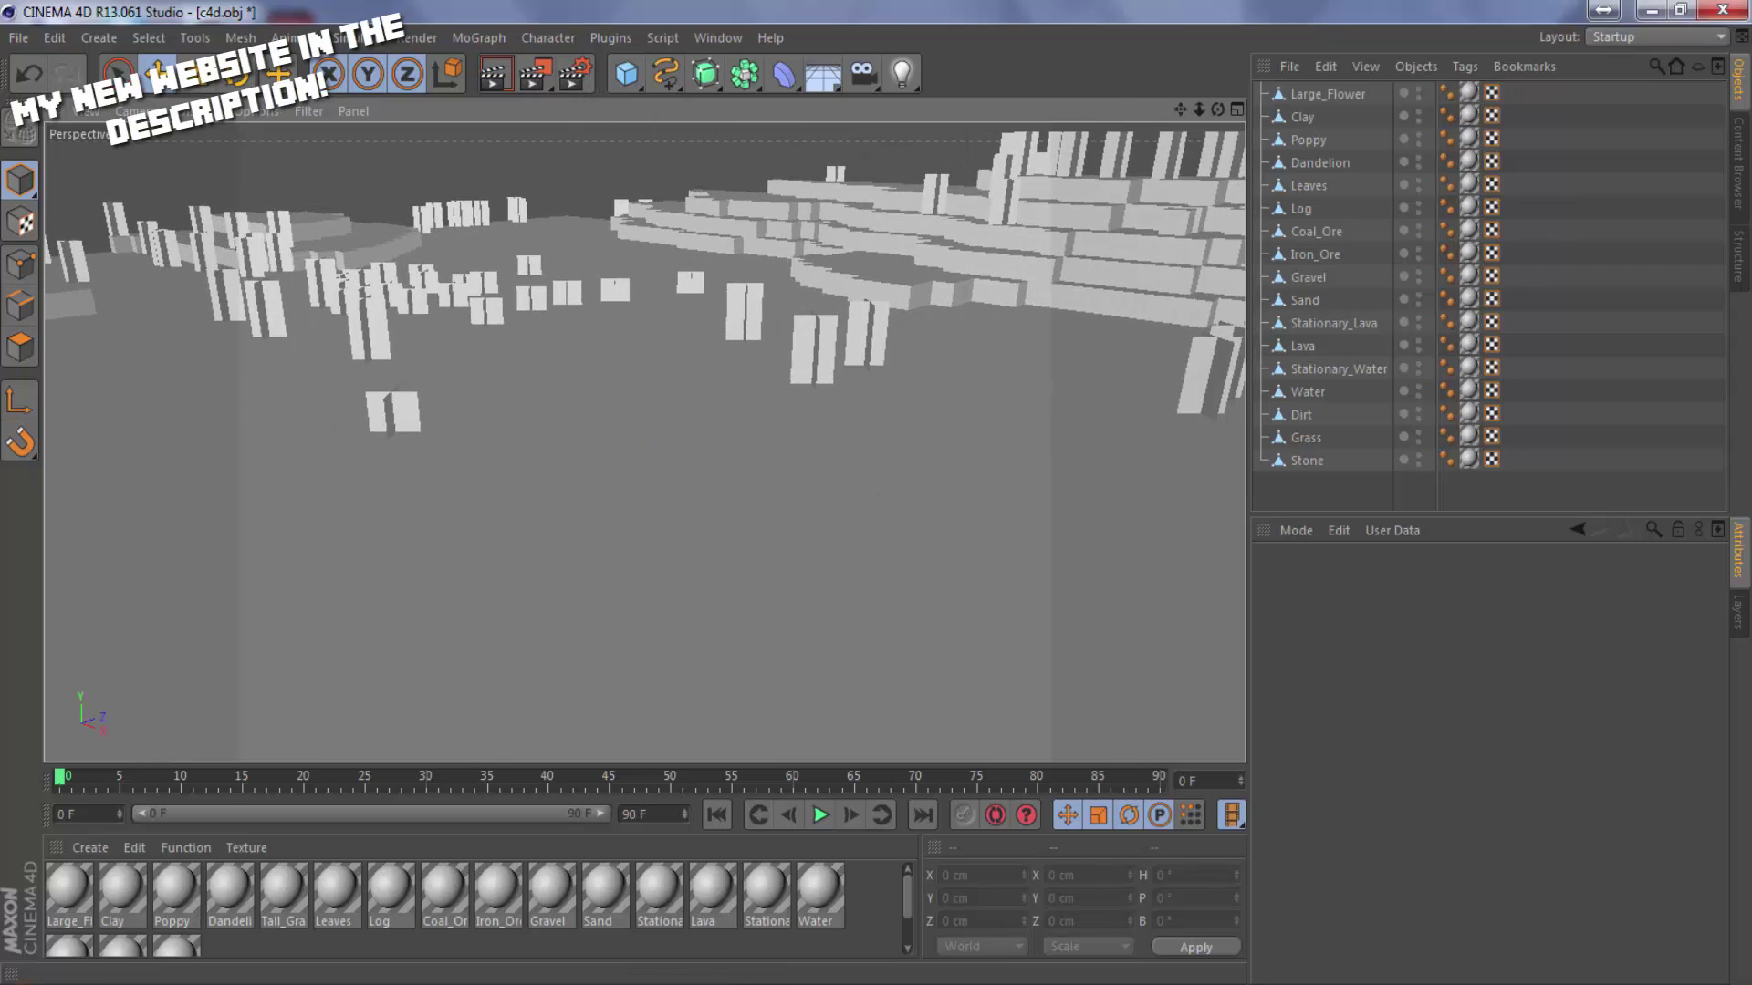
pyautogui.doubleClick(69, 886)
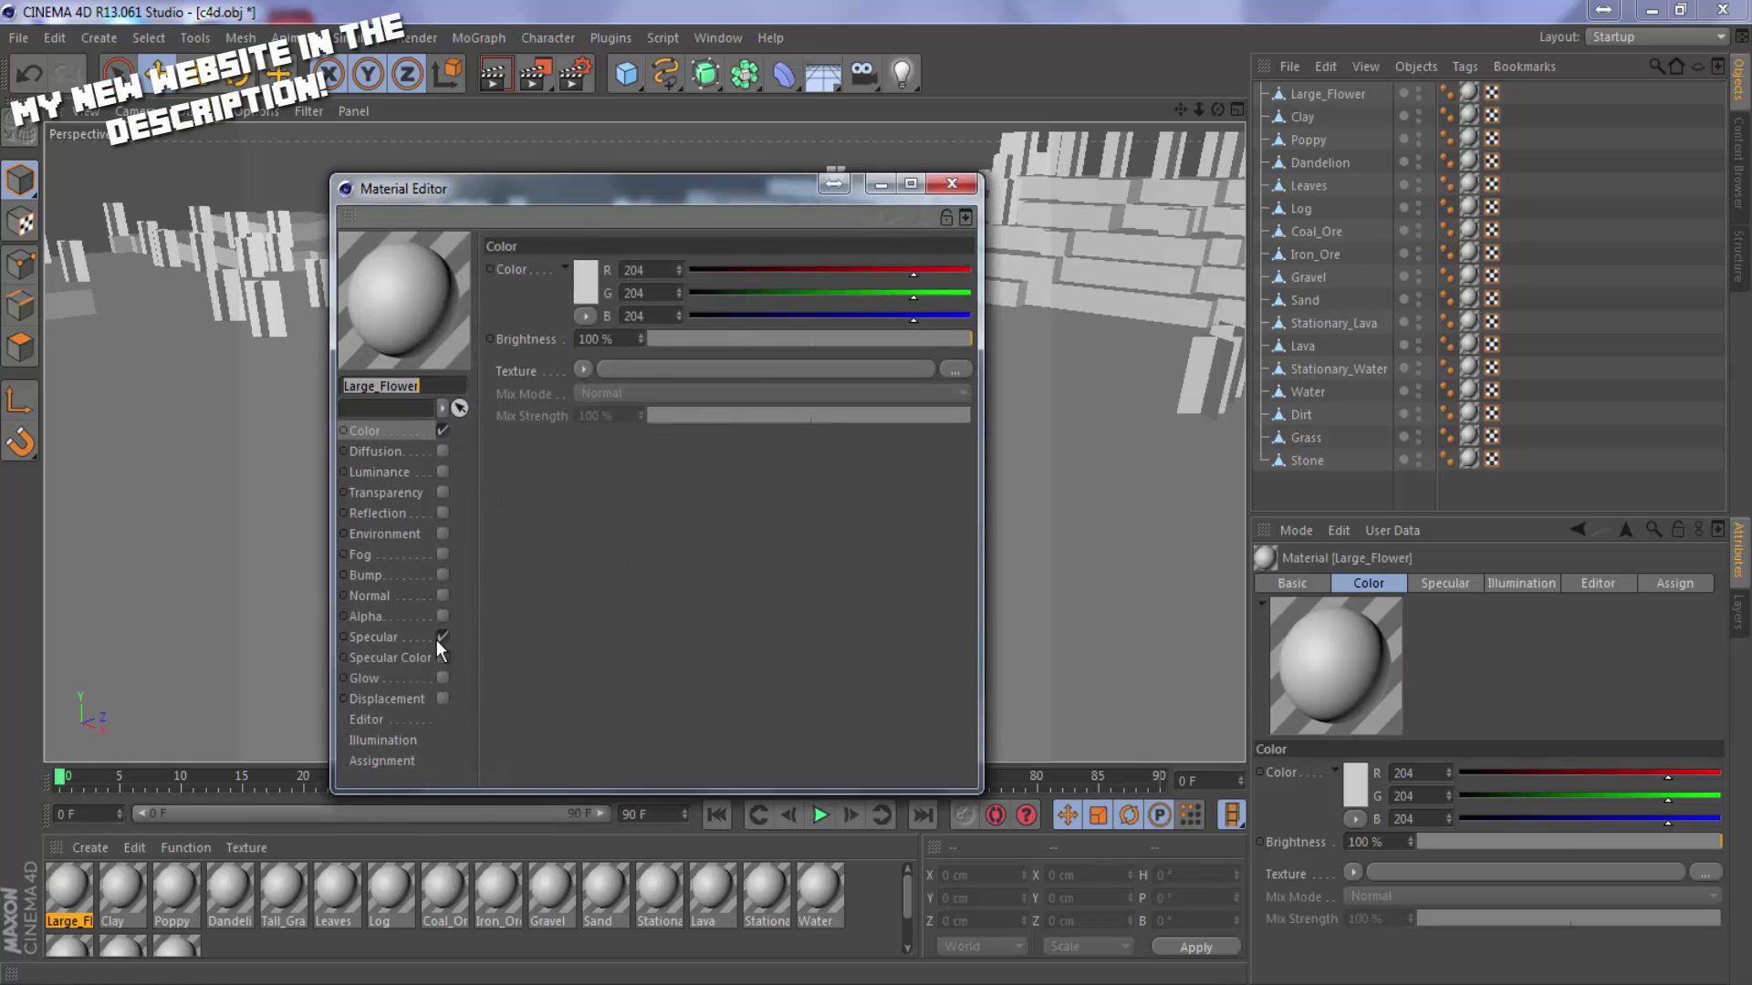
pyautogui.hotkey('ctrl', 'a')
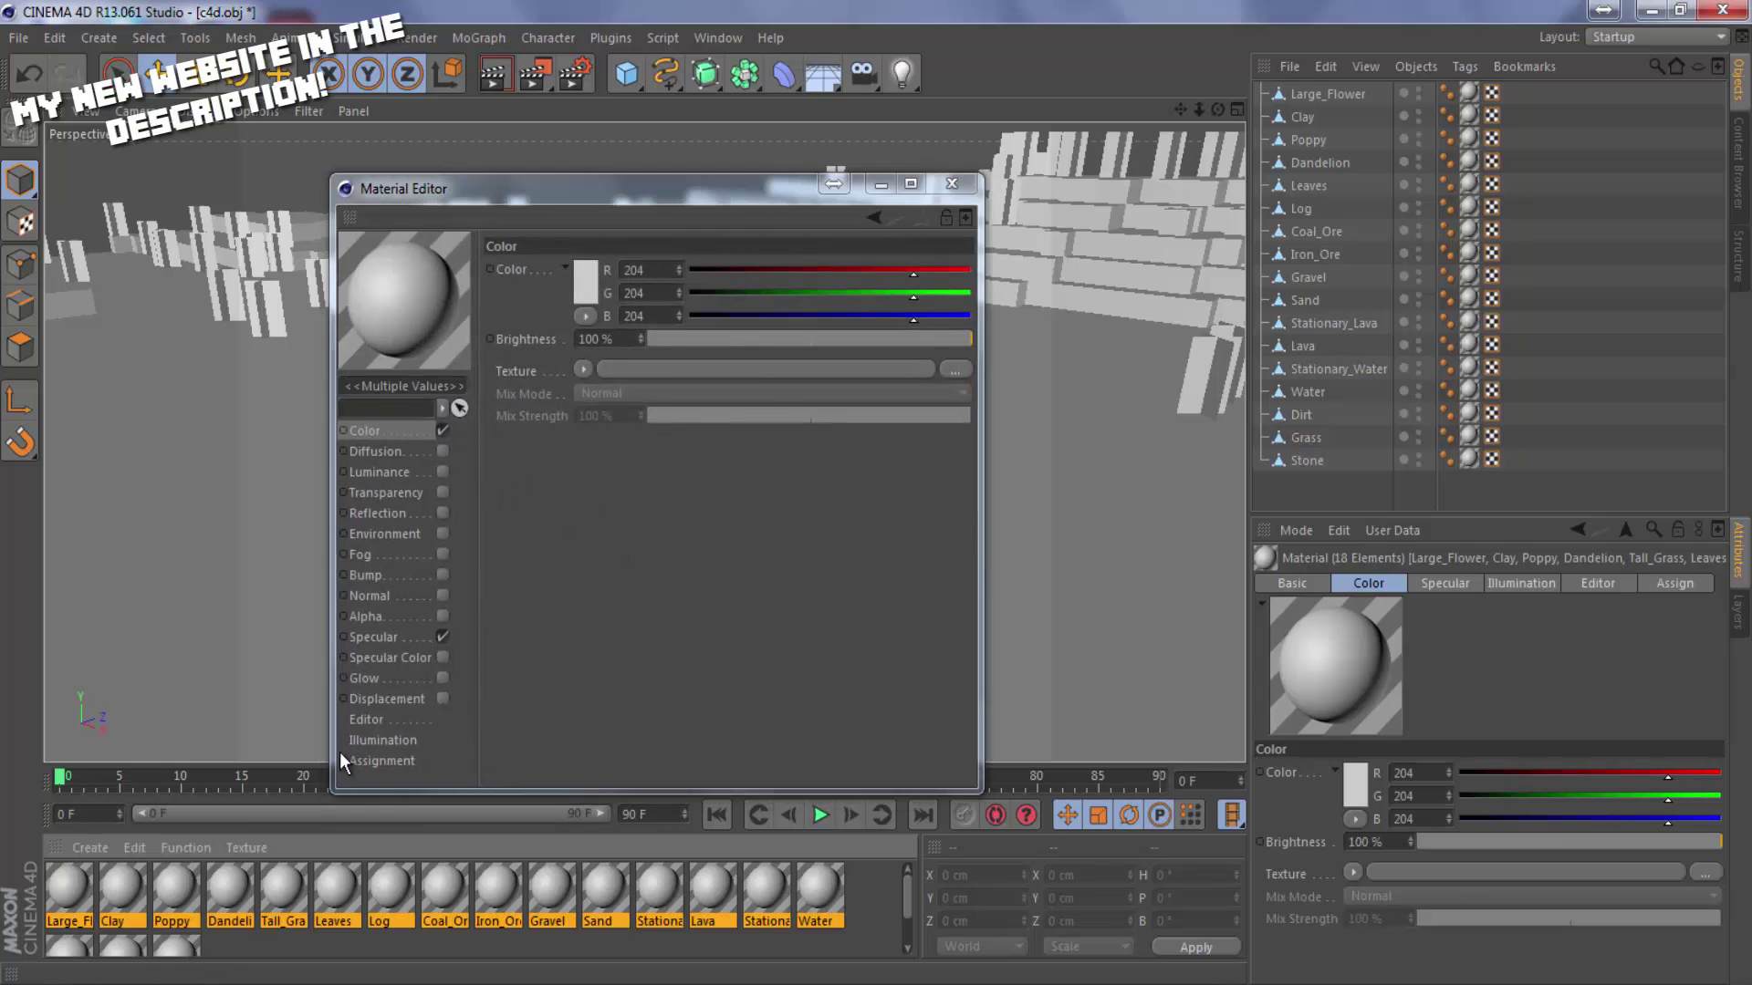
pyautogui.click(445, 638)
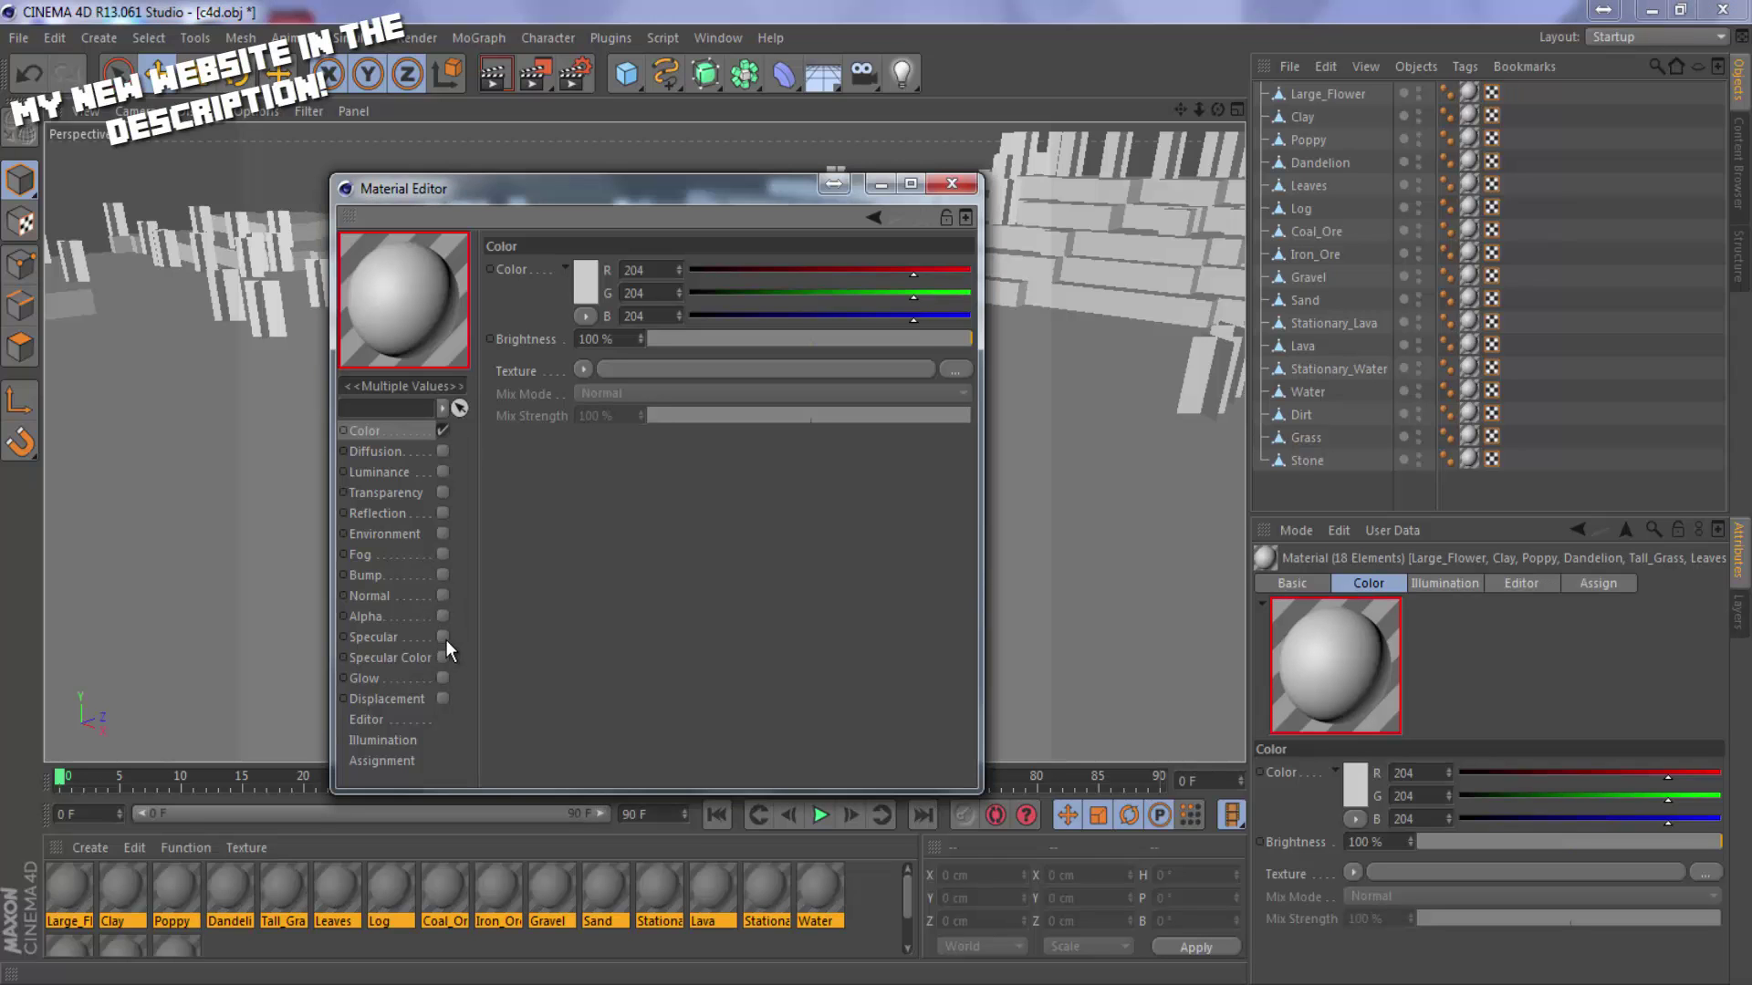
# Load the c4d block texture image into the Color channel of all selected materials and set its sampling to None.
pyautogui.click(955, 370)
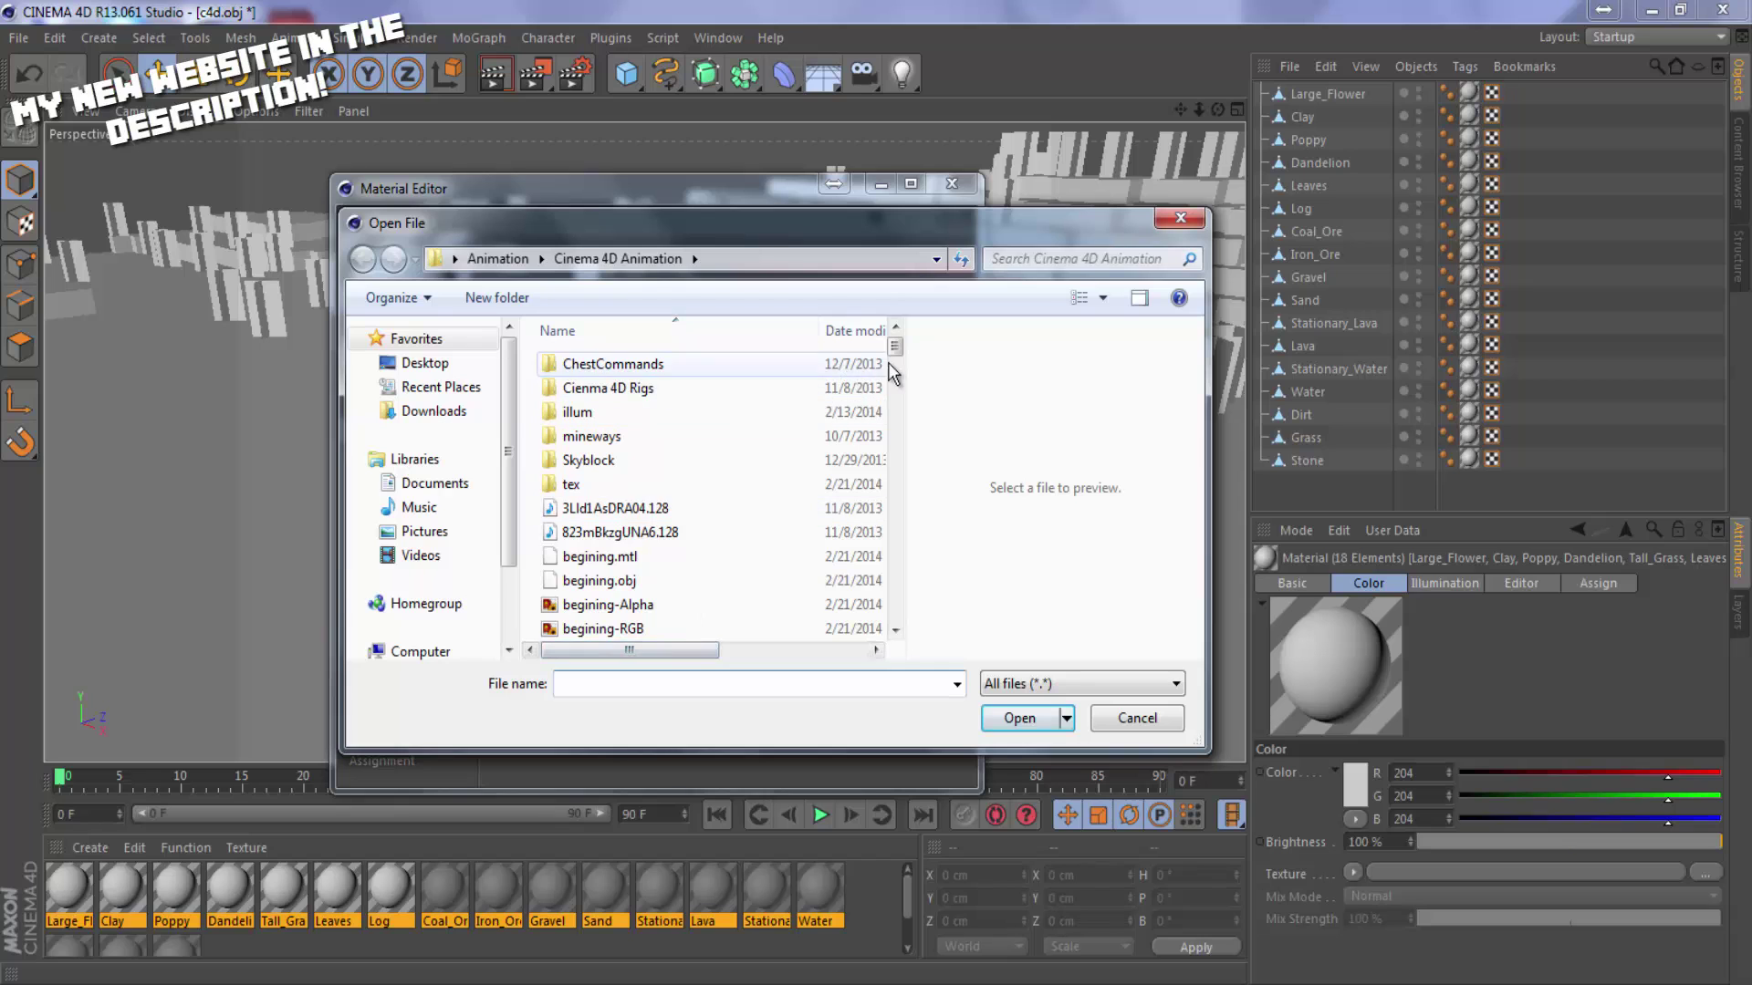
pyautogui.scroll(-1, 908, 372)
pyautogui.scroll(-3, 903, 372)
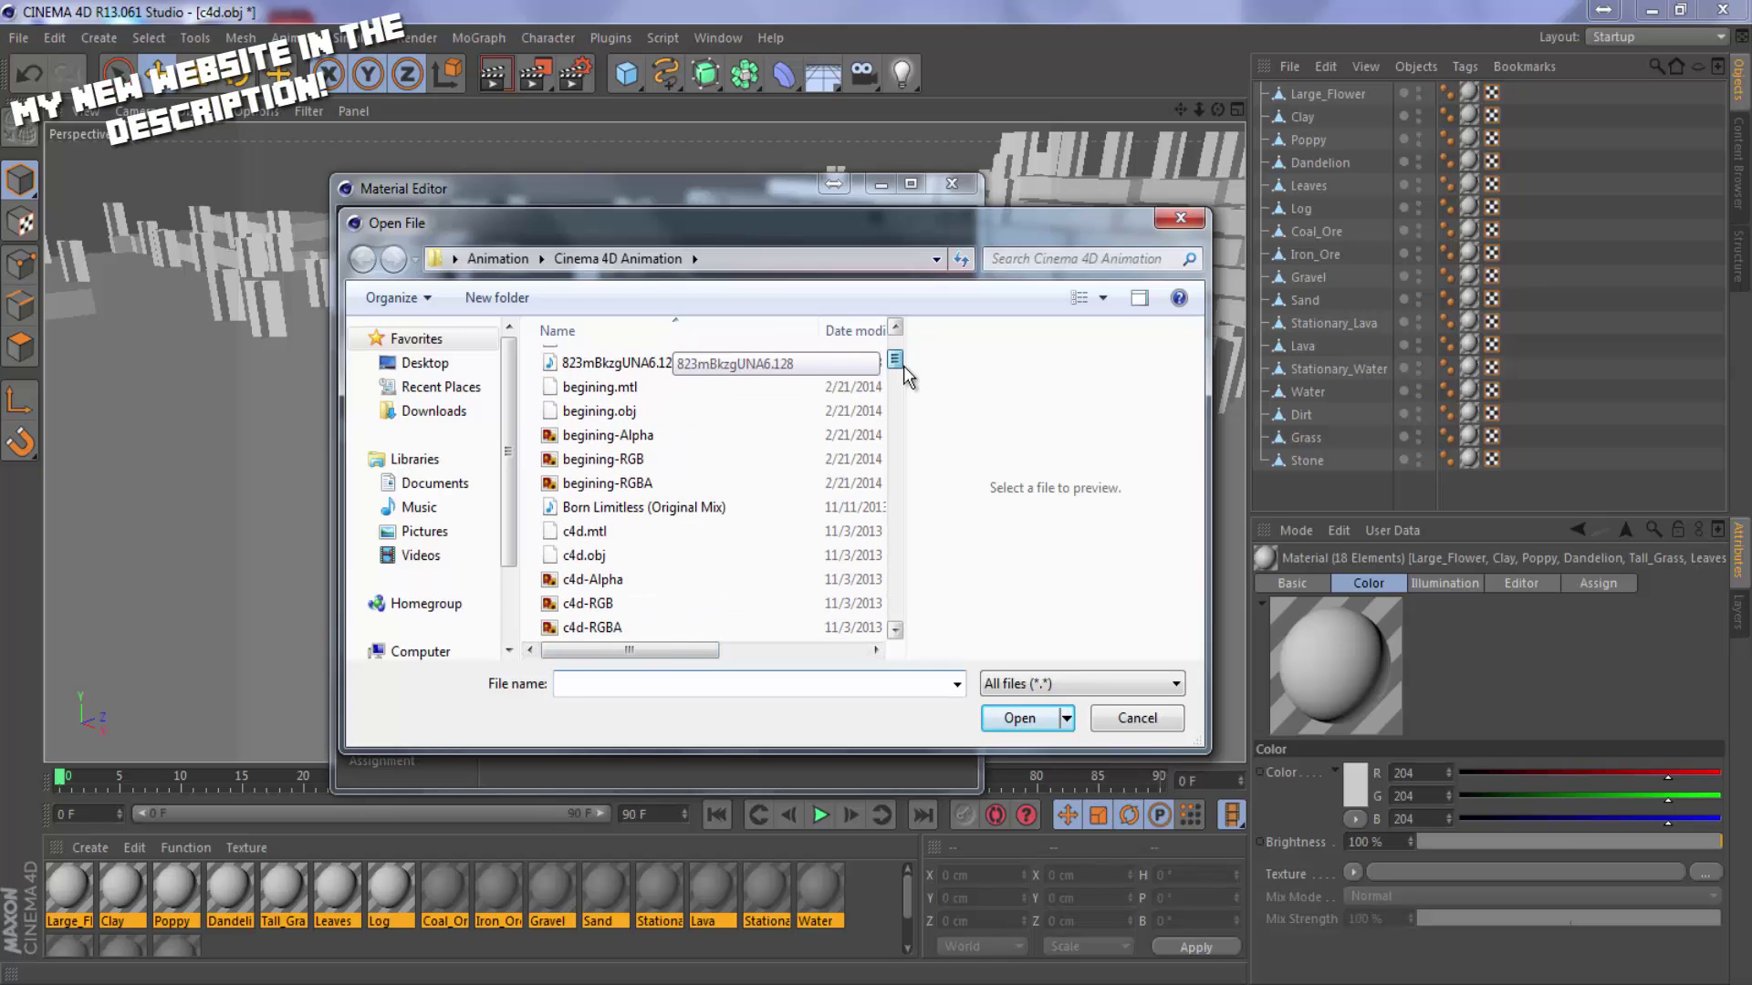
pyautogui.click(671, 590)
pyautogui.click(1019, 720)
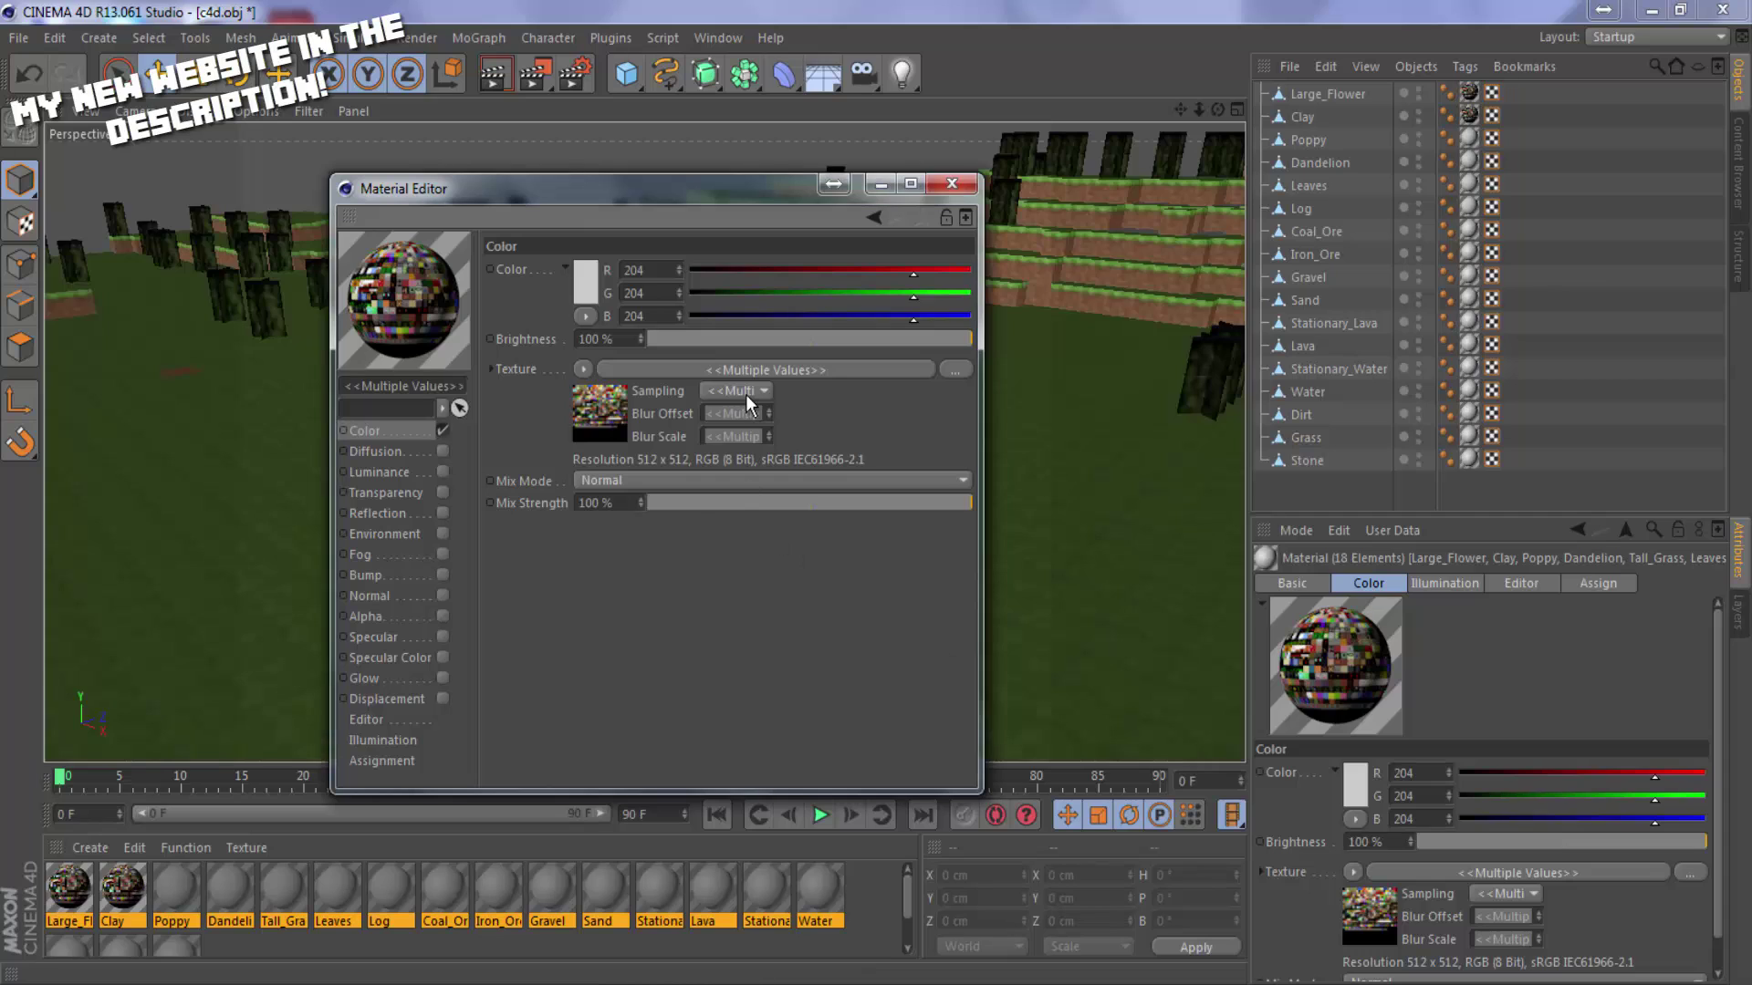
pyautogui.click(747, 392)
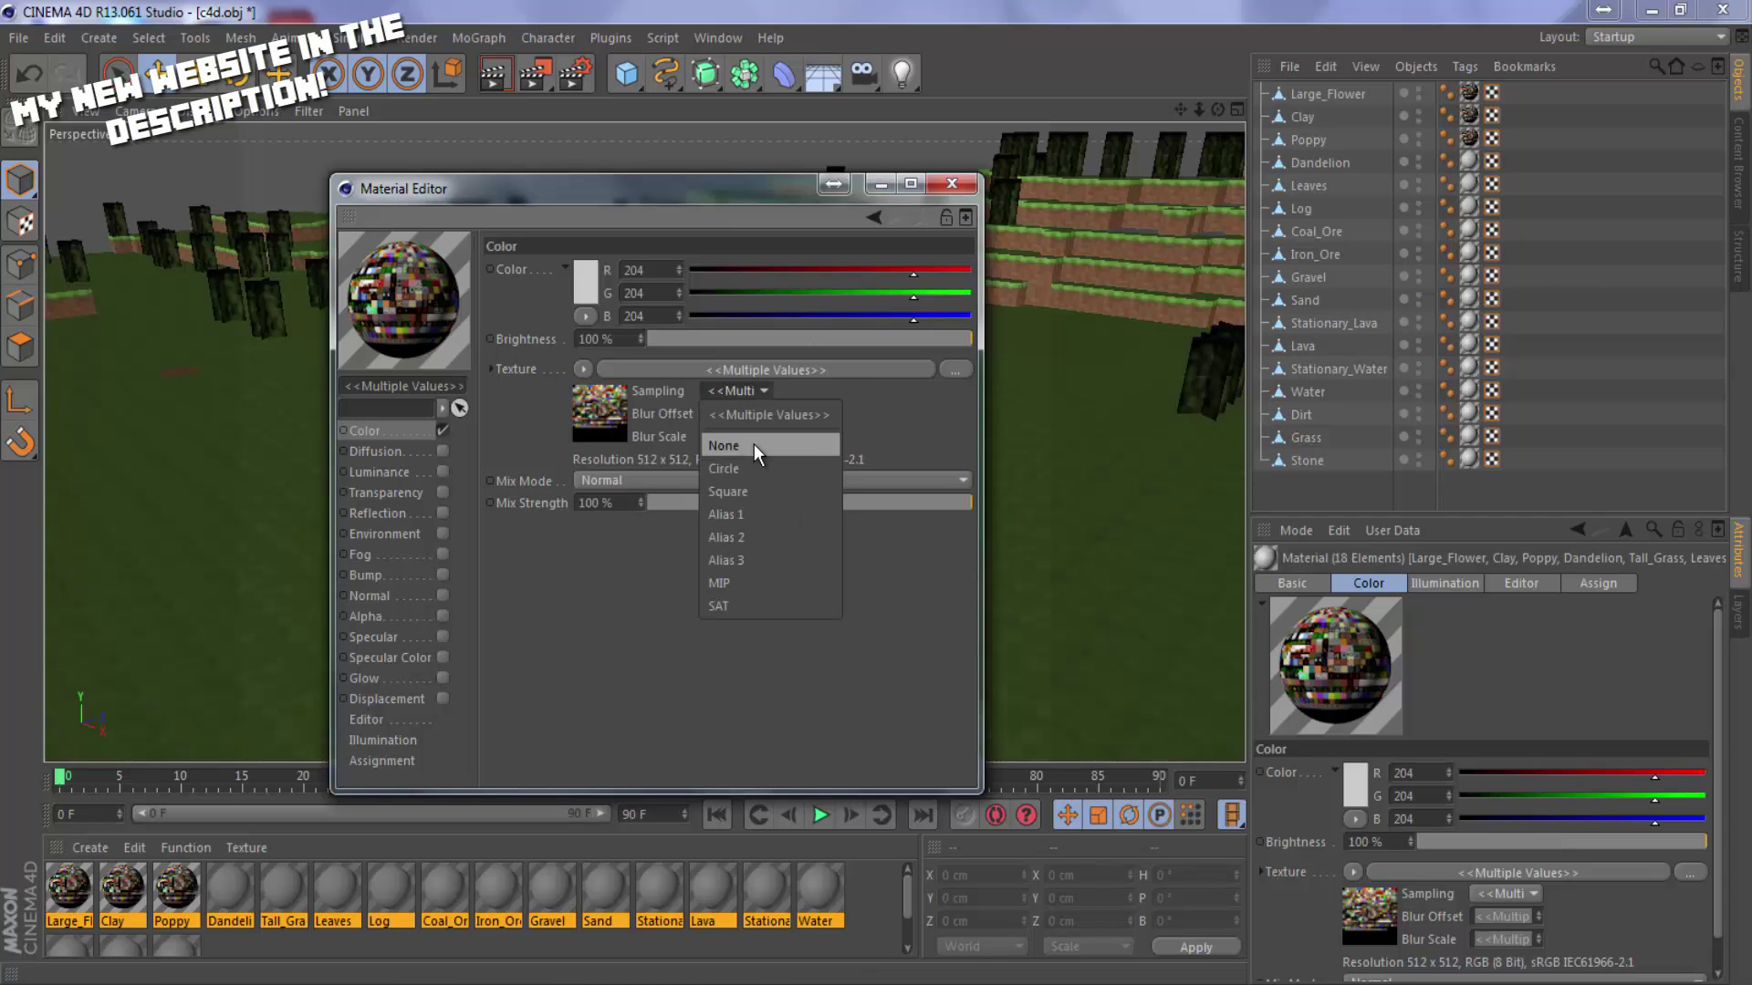
pyautogui.click(754, 443)
# Enable the Alpha channel on all selected materials and load c4d-RGBA as its texture.
pyautogui.click(446, 614)
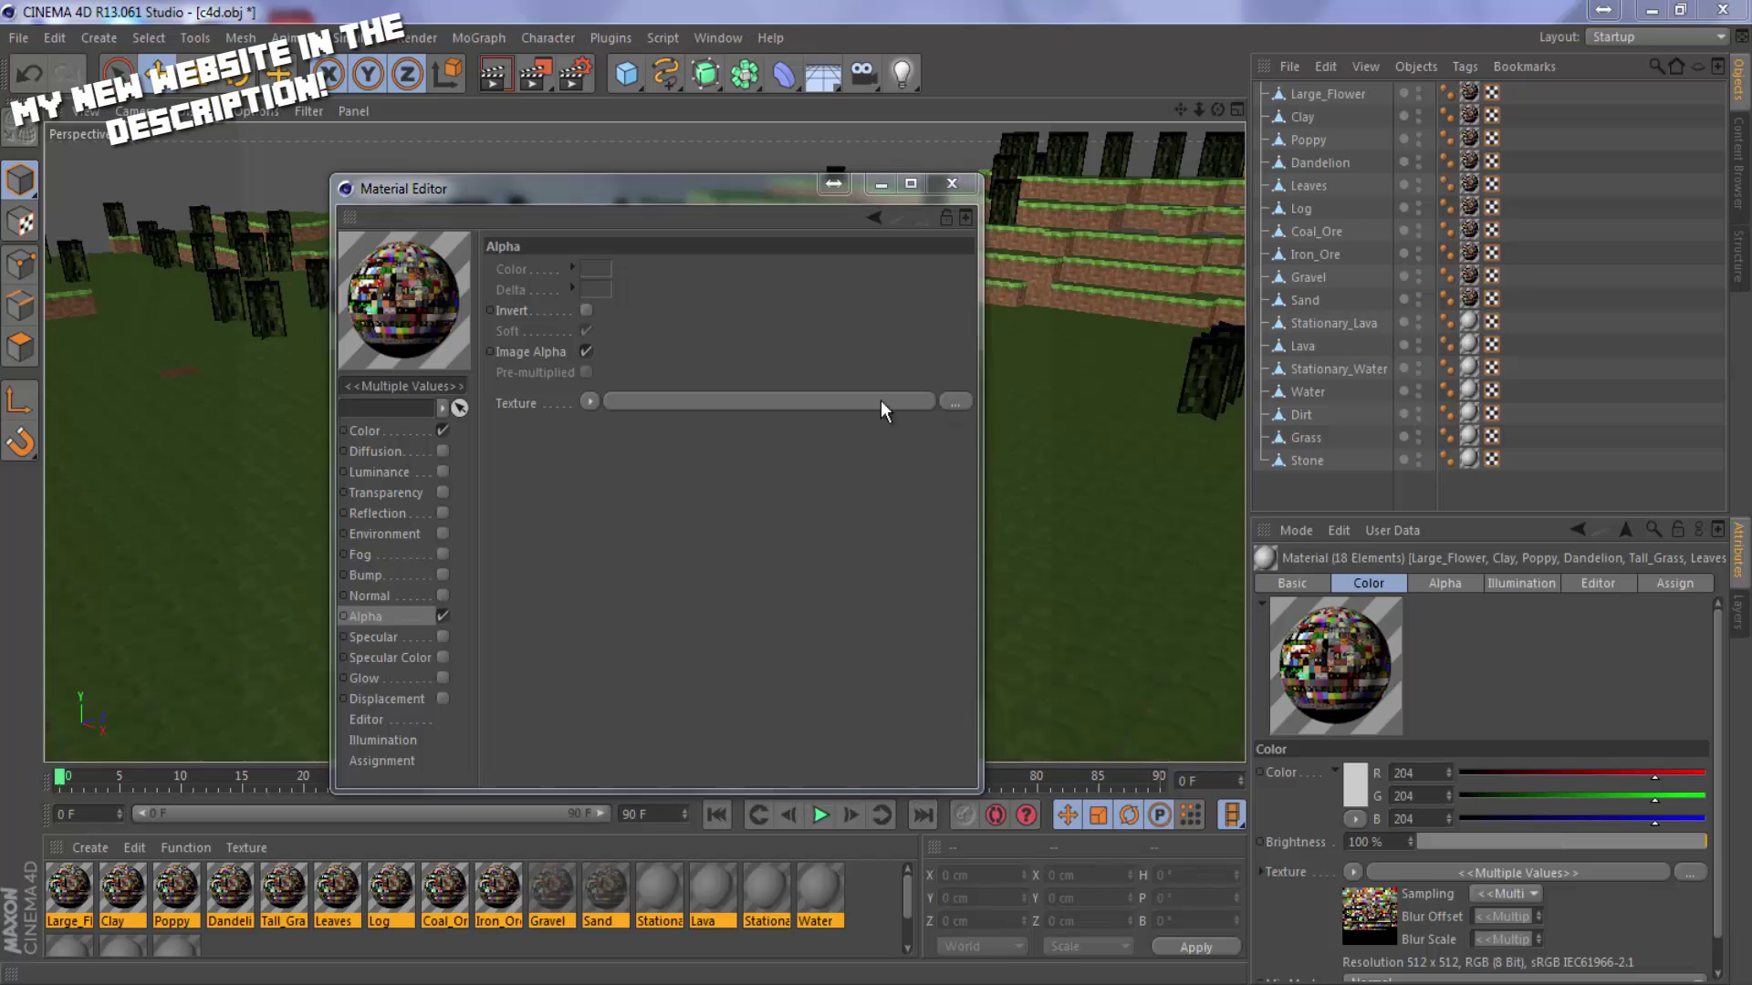
pyautogui.click(879, 402)
pyautogui.scroll(-4, 903, 352)
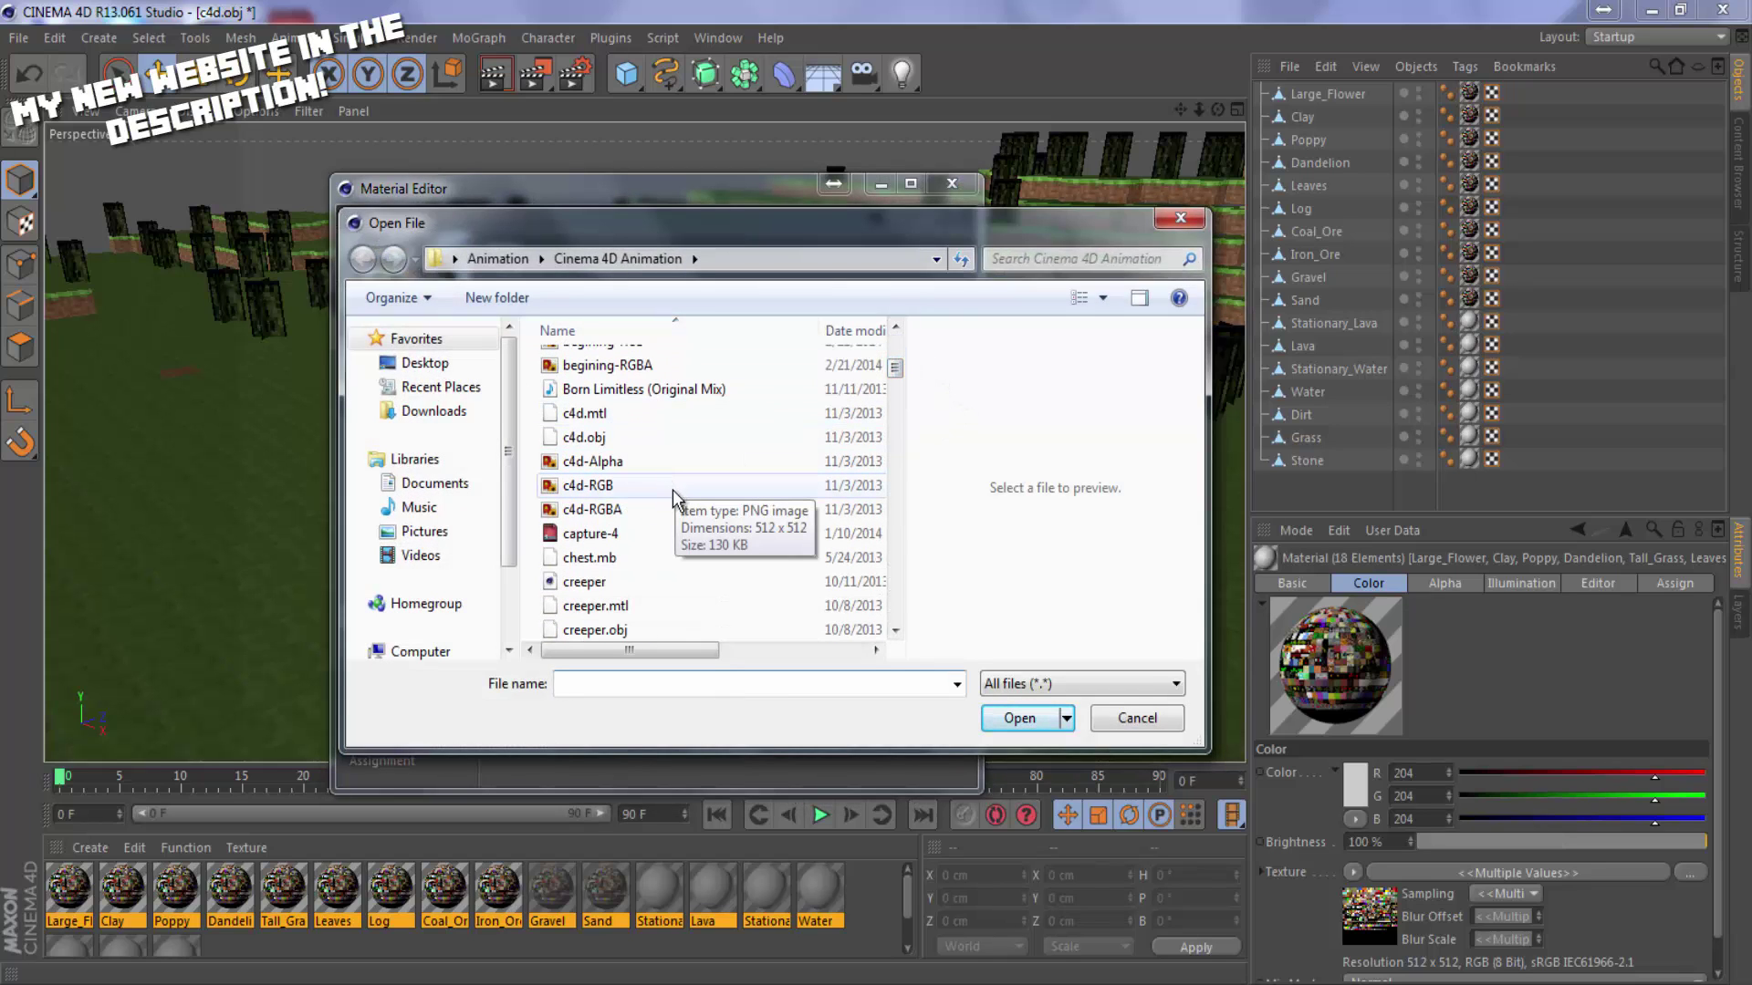
pyautogui.click(687, 507)
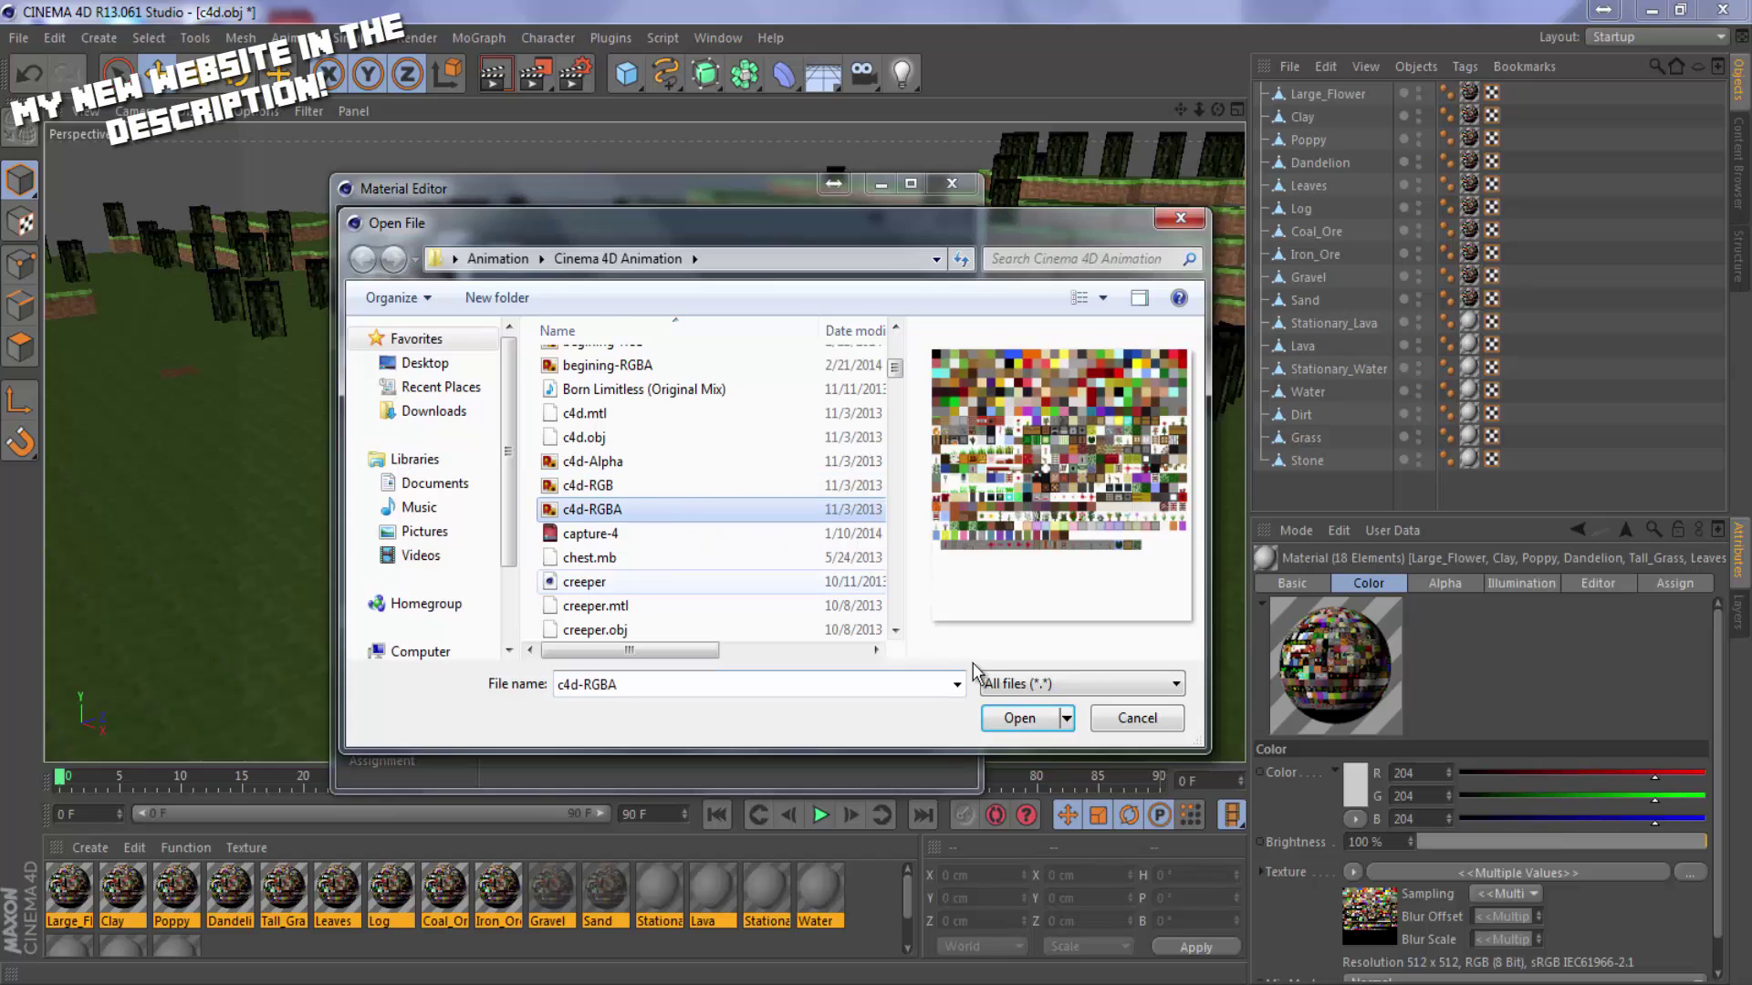
pyautogui.click(1019, 718)
# Set the alpha texture's sampling to None, close the Material Editor and deselect the materials.
pyautogui.click(743, 423)
pyautogui.click(749, 440)
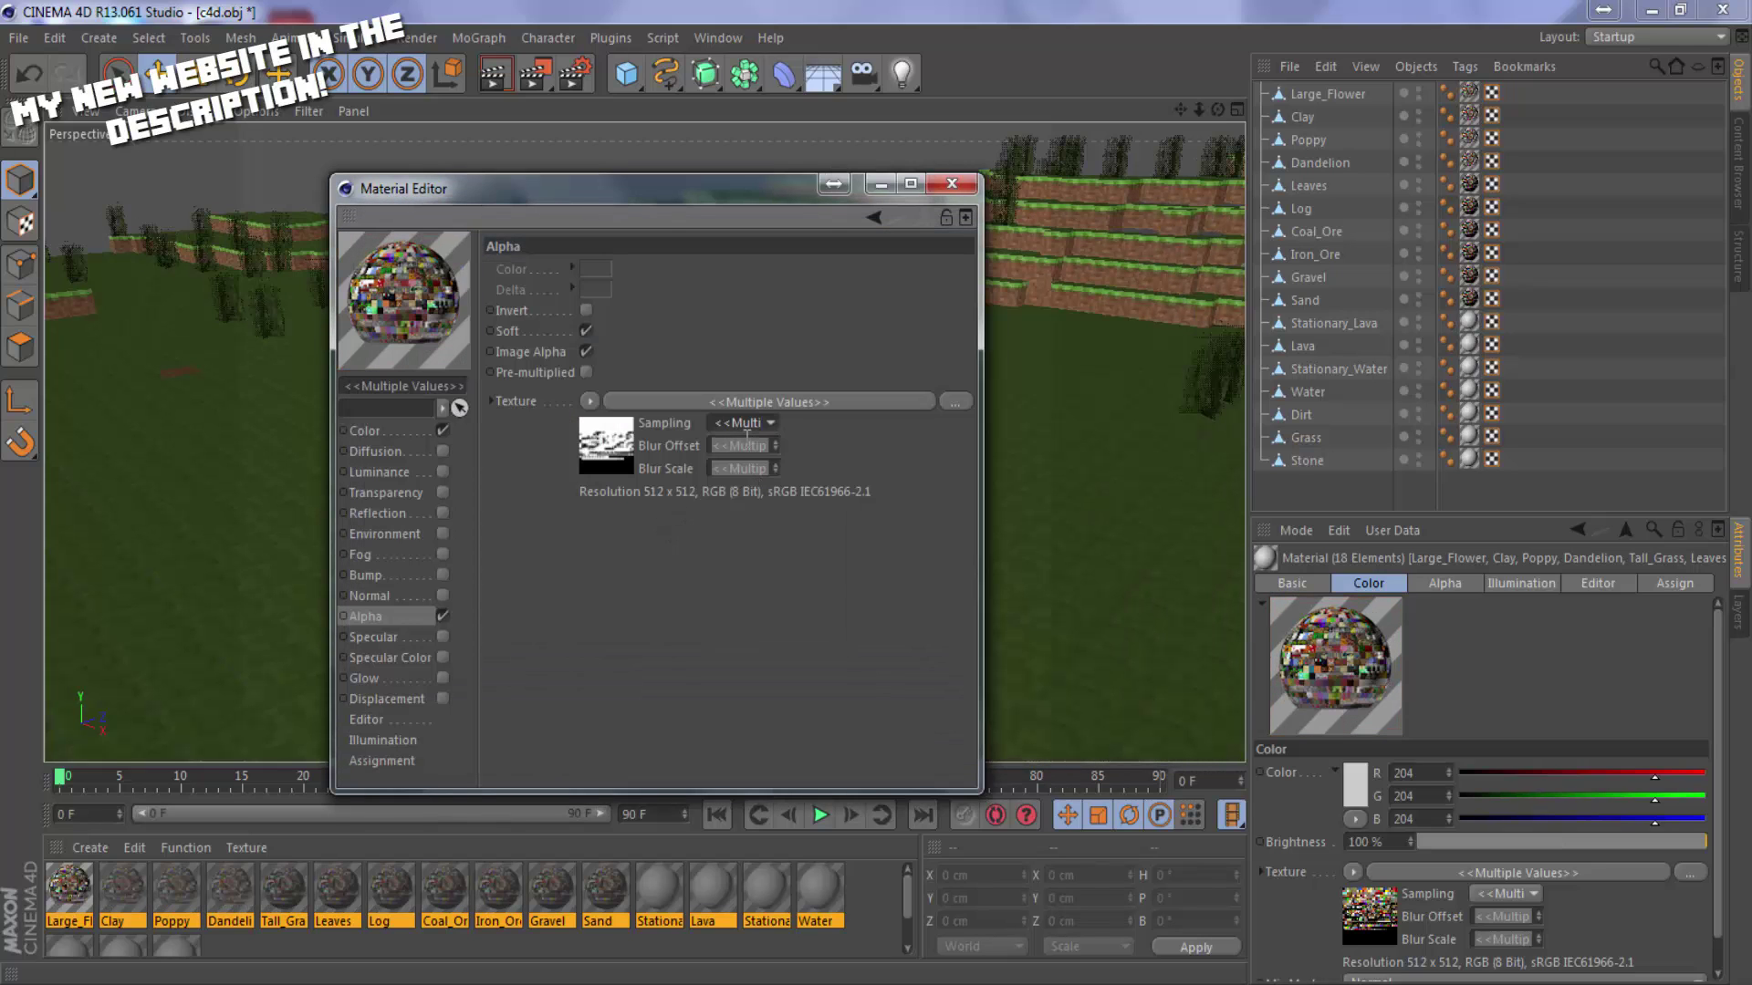
pyautogui.click(737, 424)
pyautogui.click(730, 477)
pyautogui.click(735, 424)
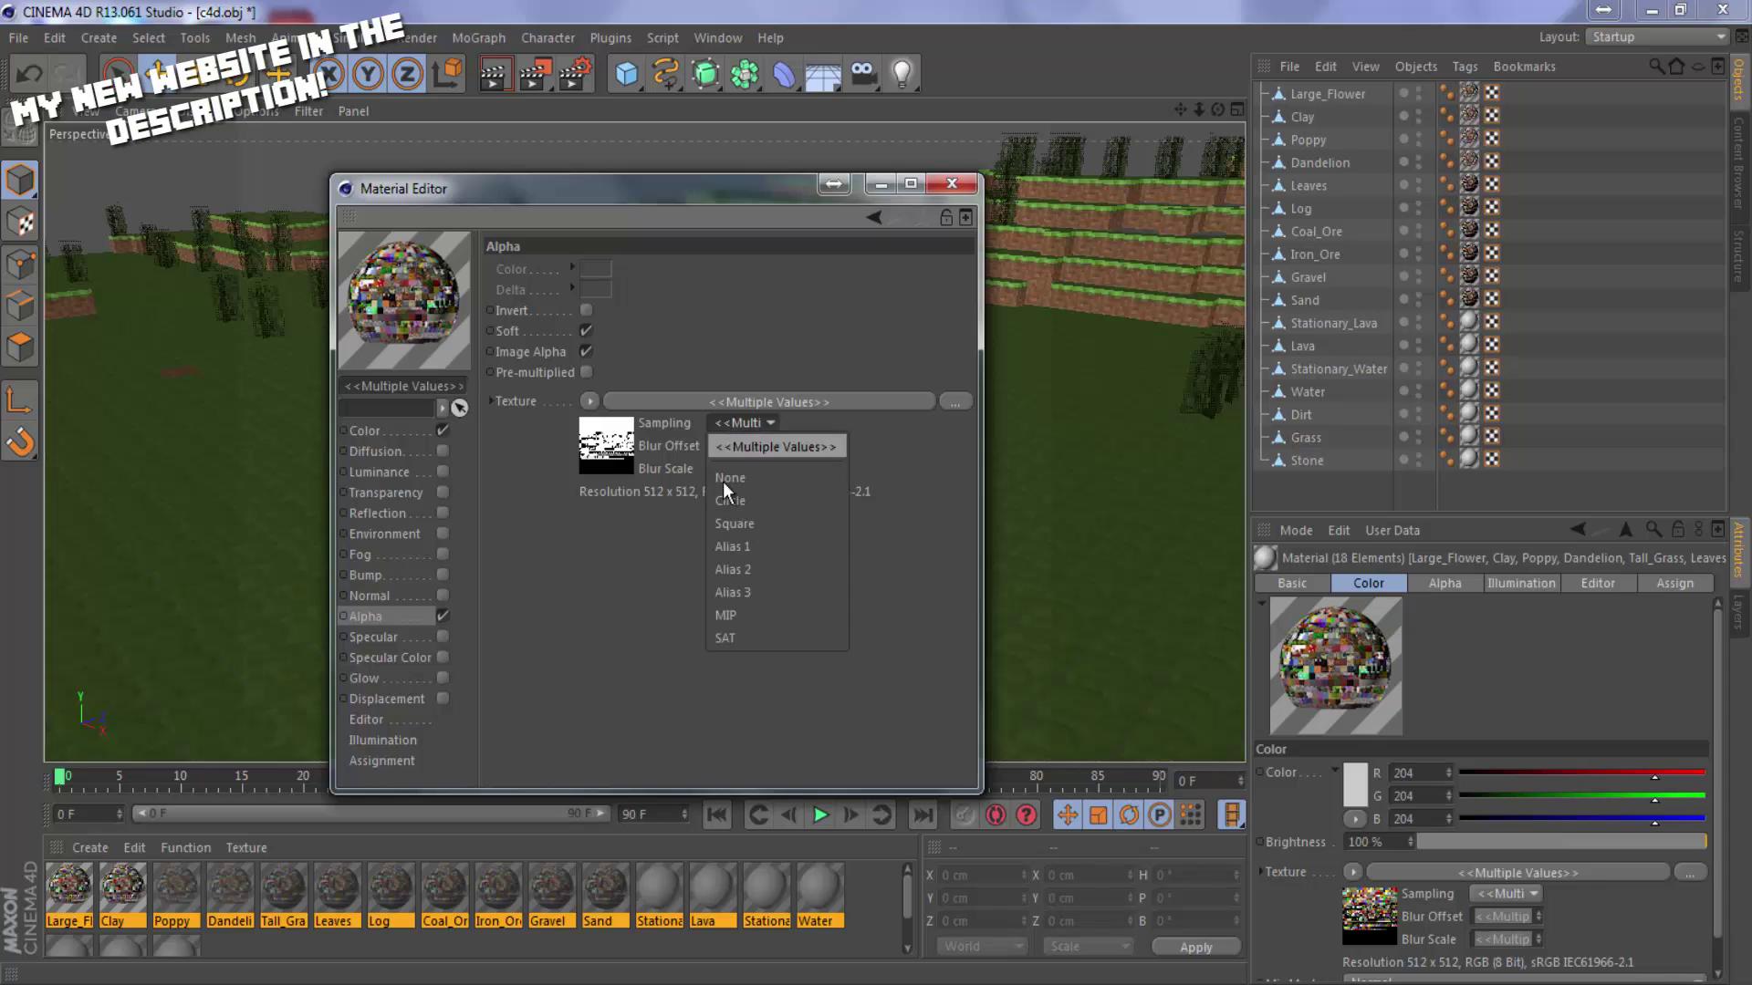
pyautogui.click(713, 479)
pyautogui.click(954, 184)
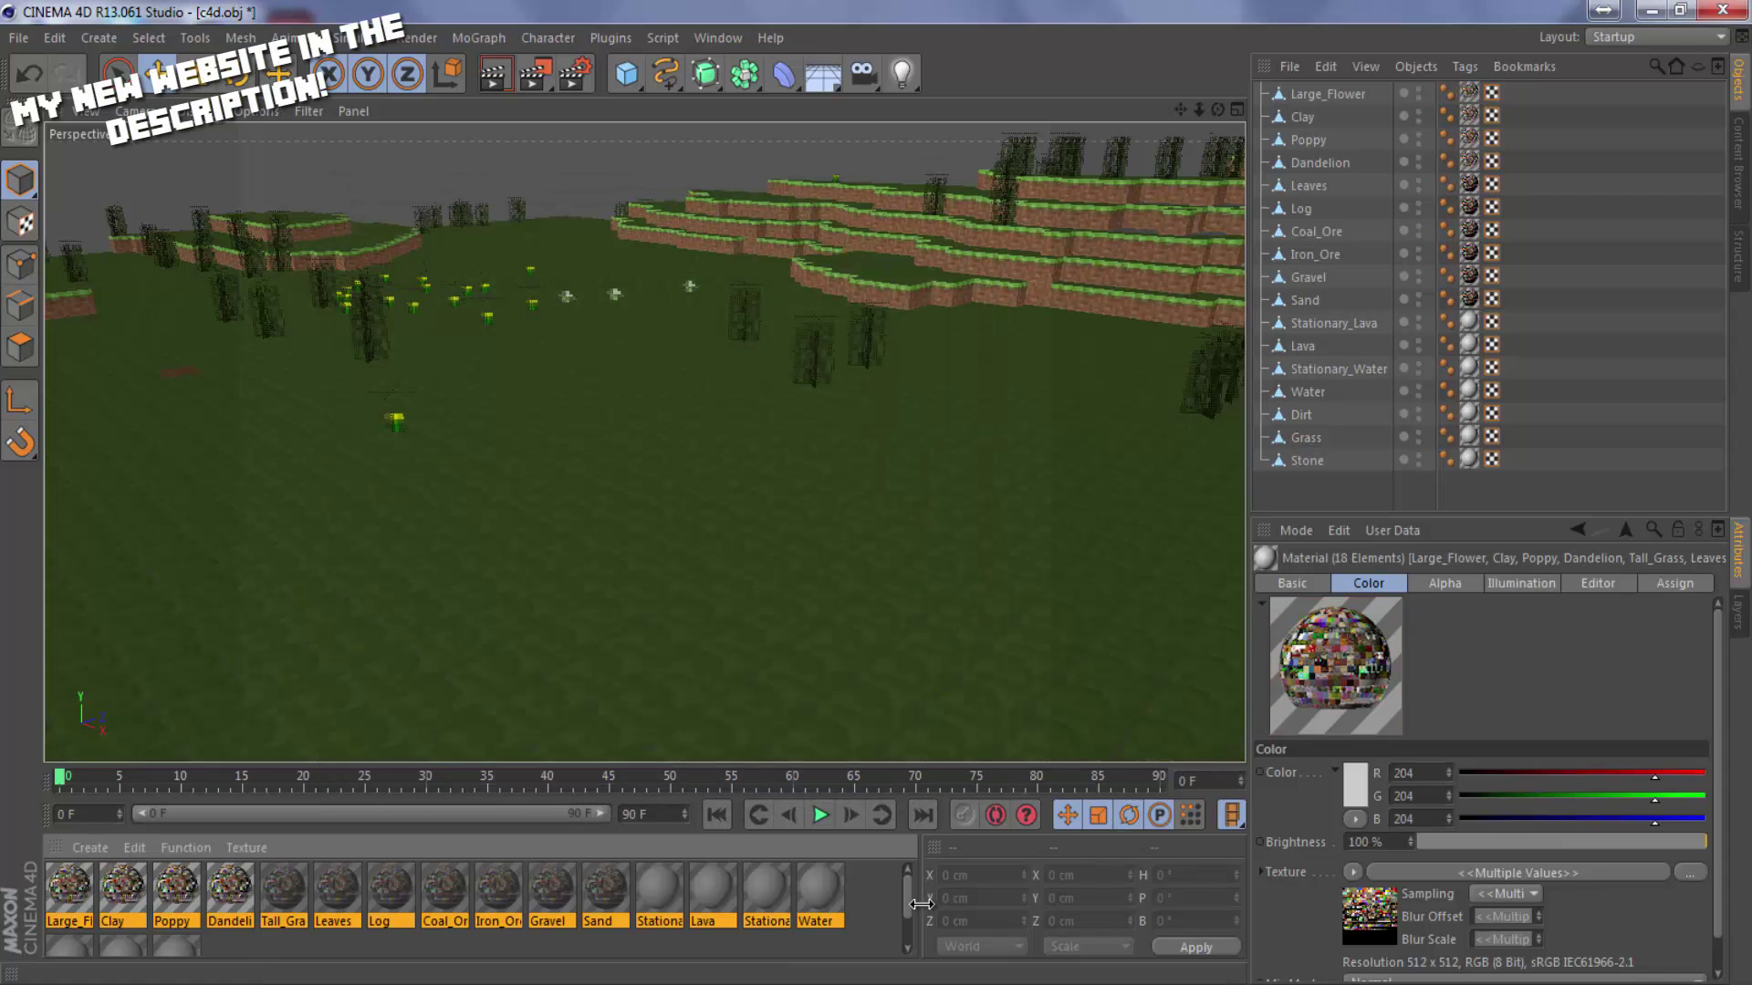
pyautogui.click(867, 896)
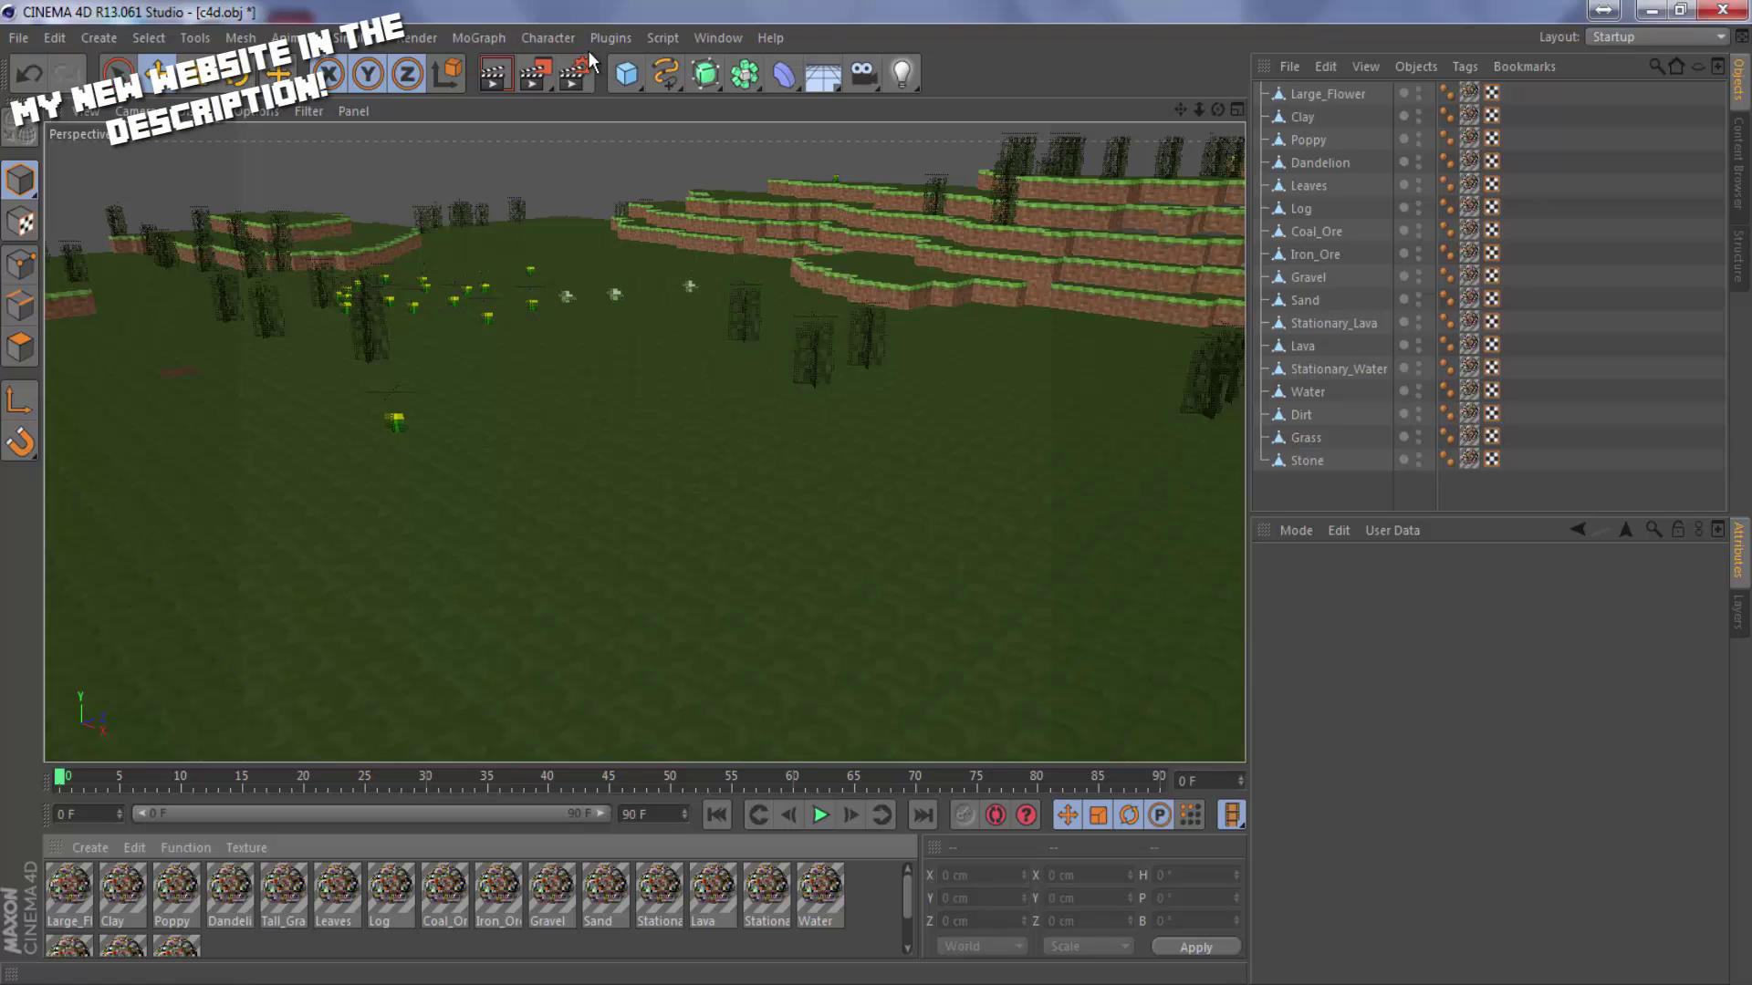
# Set the render output size to 1280 by 720 pixels in the render settings.
pyautogui.click(563, 84)
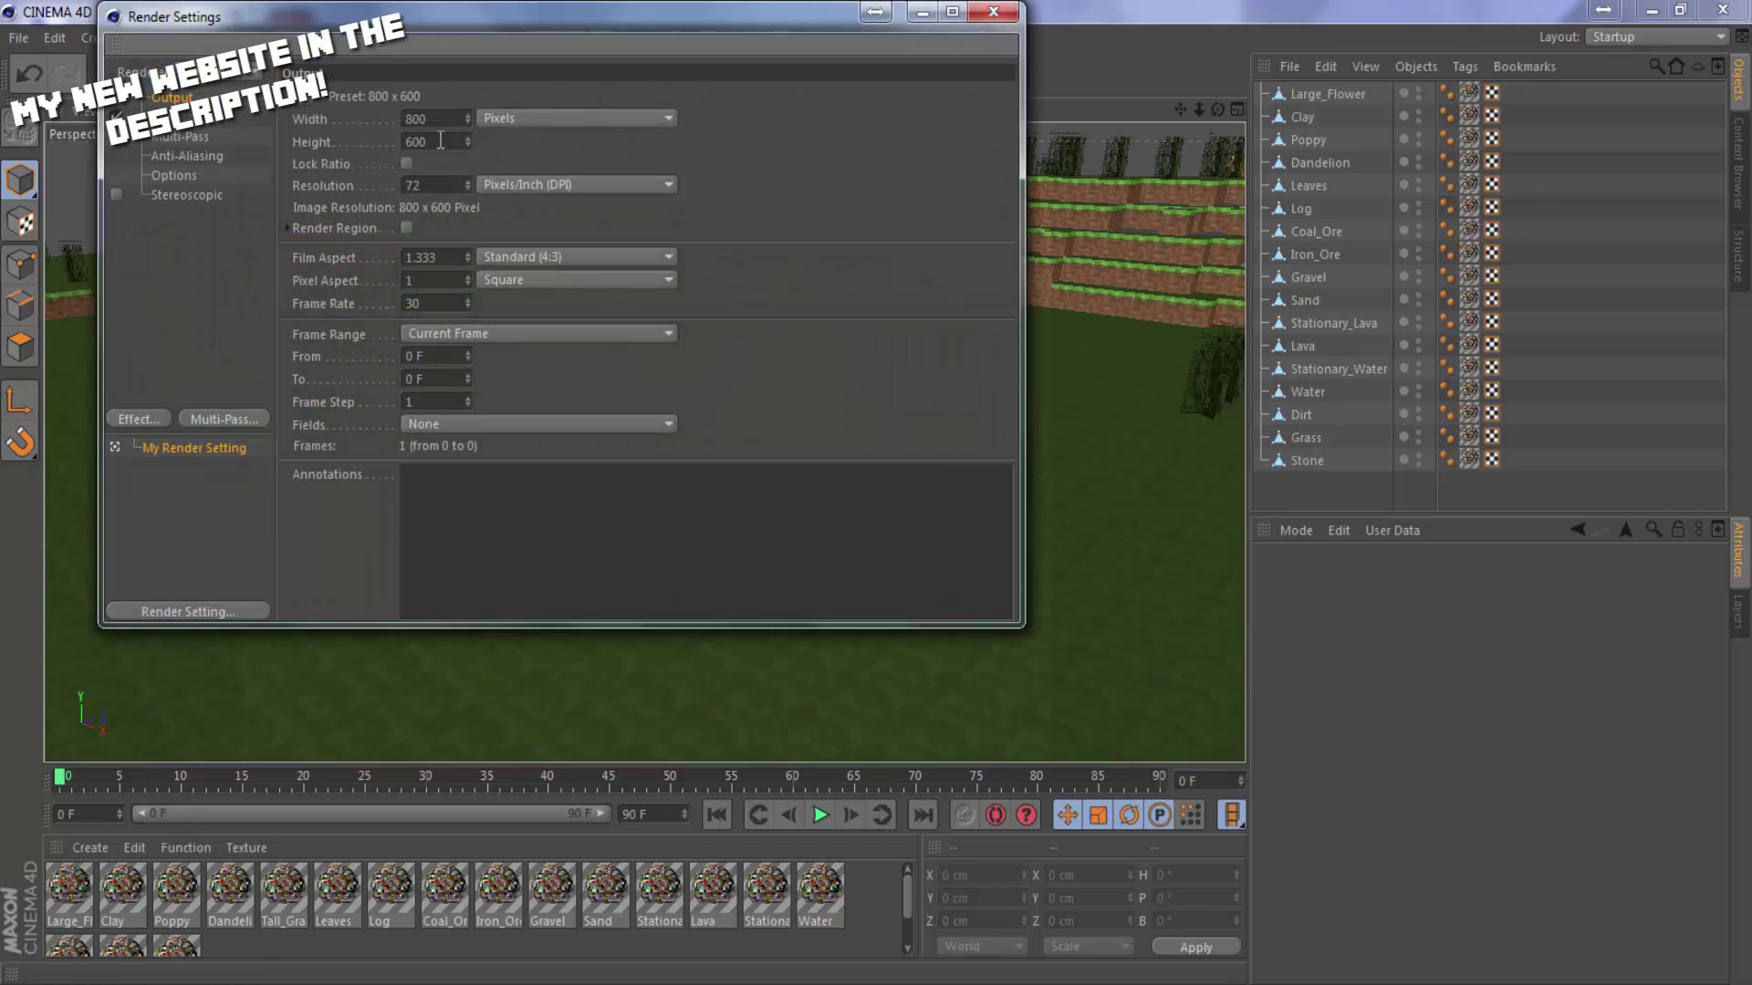
pyautogui.doubleClick(429, 119)
pyautogui.write('1280')
pyautogui.press('Tab')
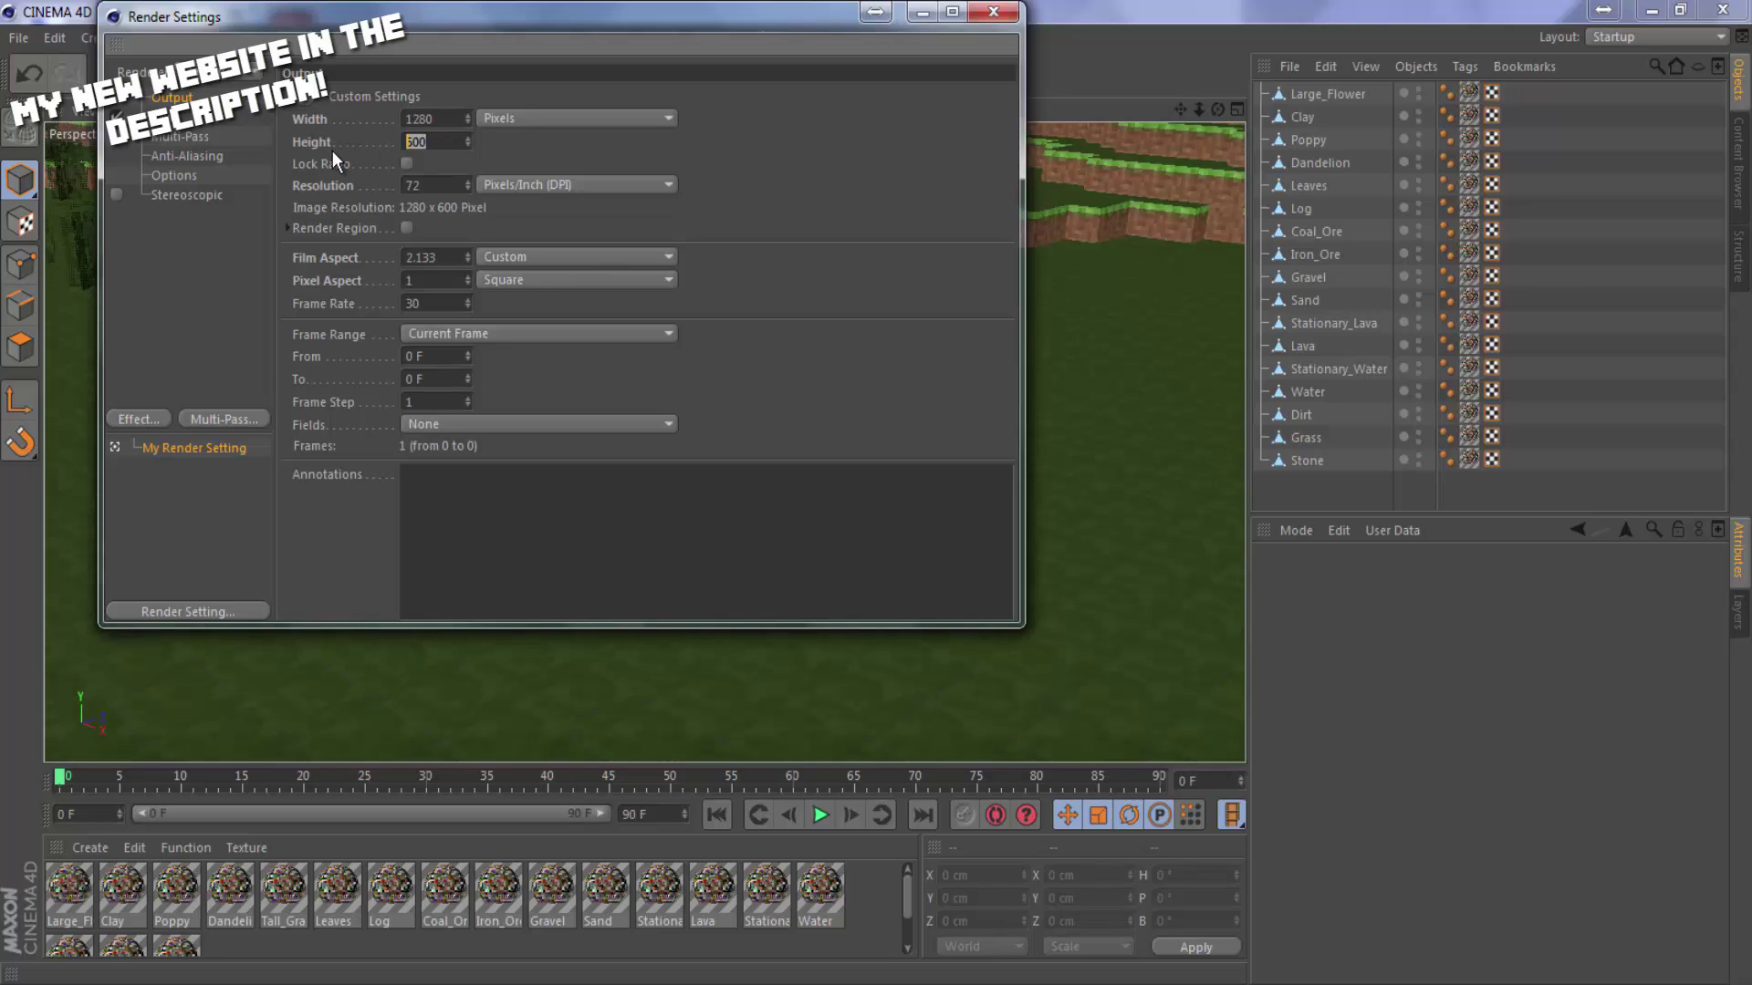
pyautogui.write('720')
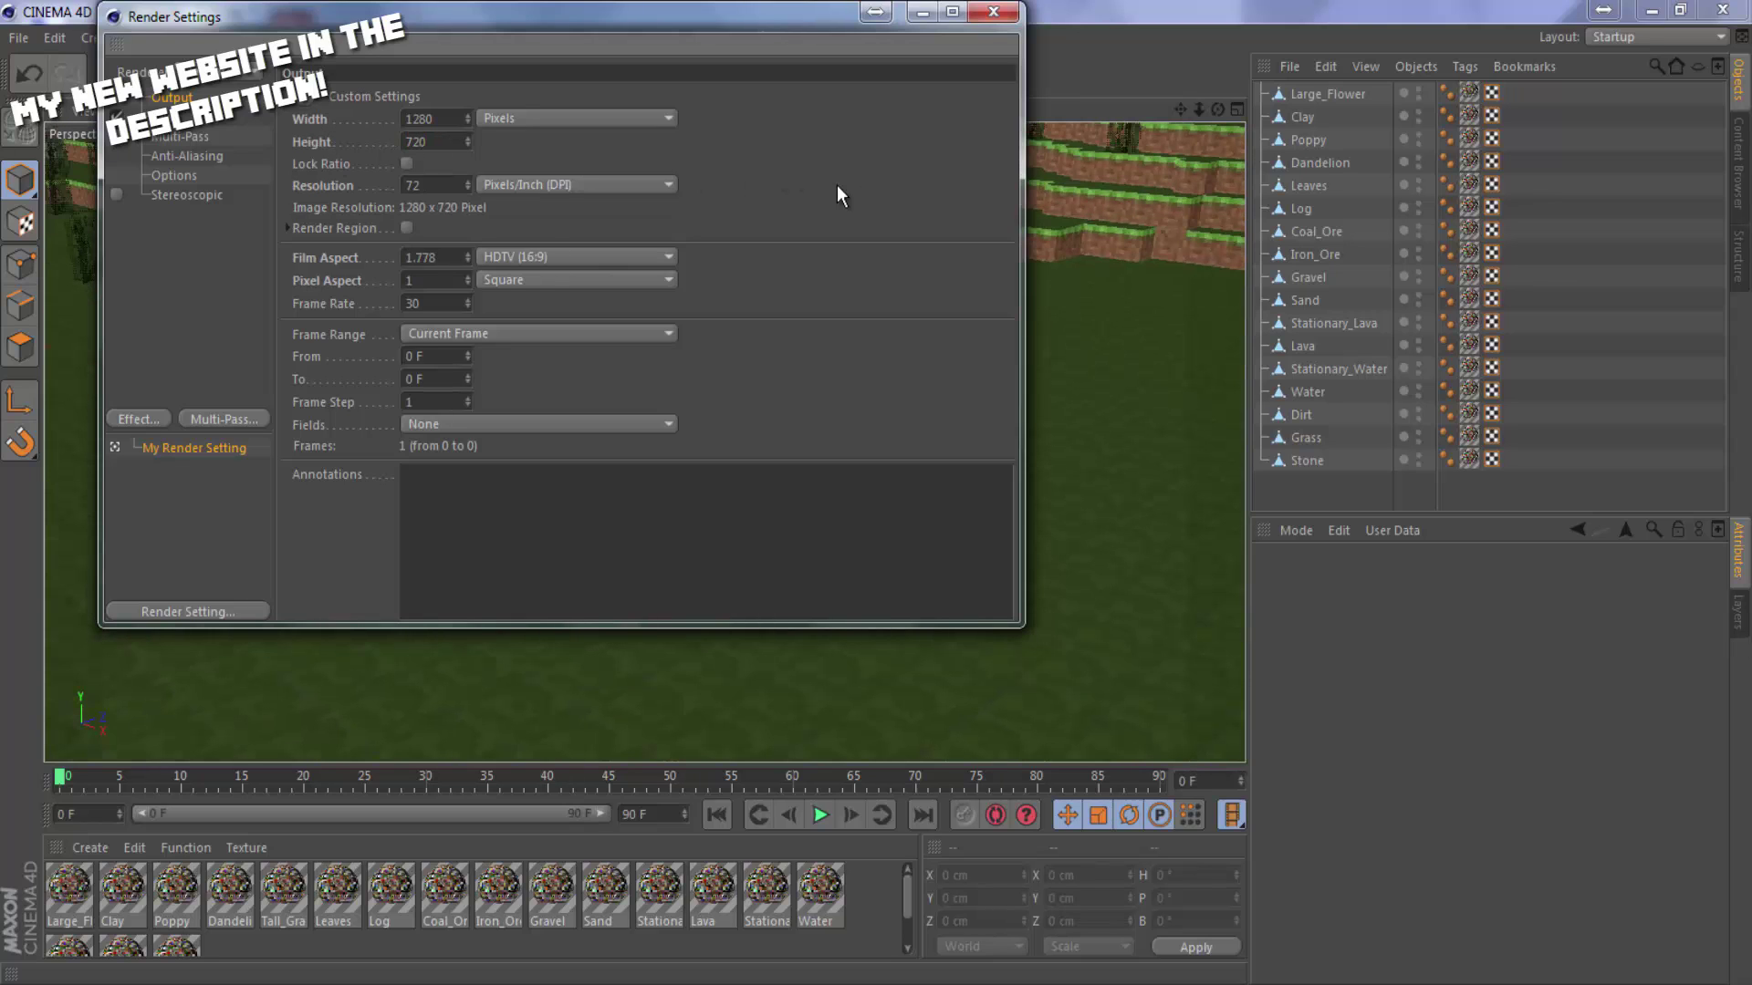
# Set the render anti-aliasing to Best with a Max Level of 4x4.
pyautogui.click(176, 119)
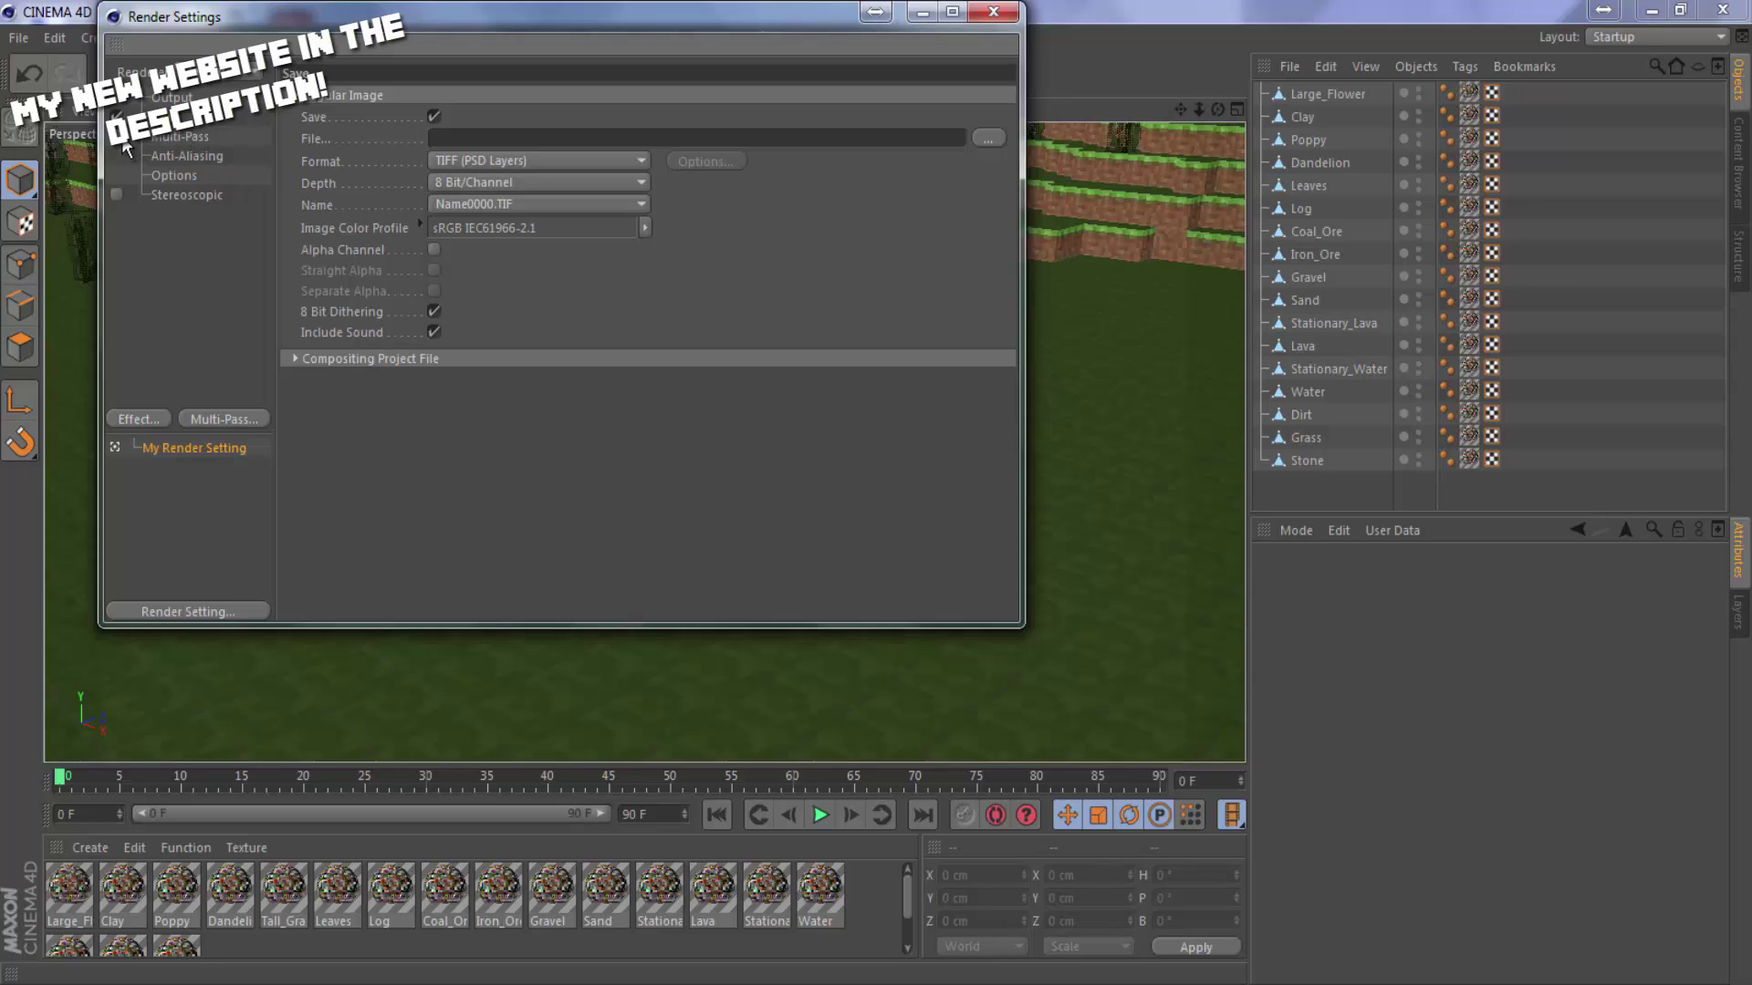
pyautogui.click(190, 159)
pyautogui.click(511, 97)
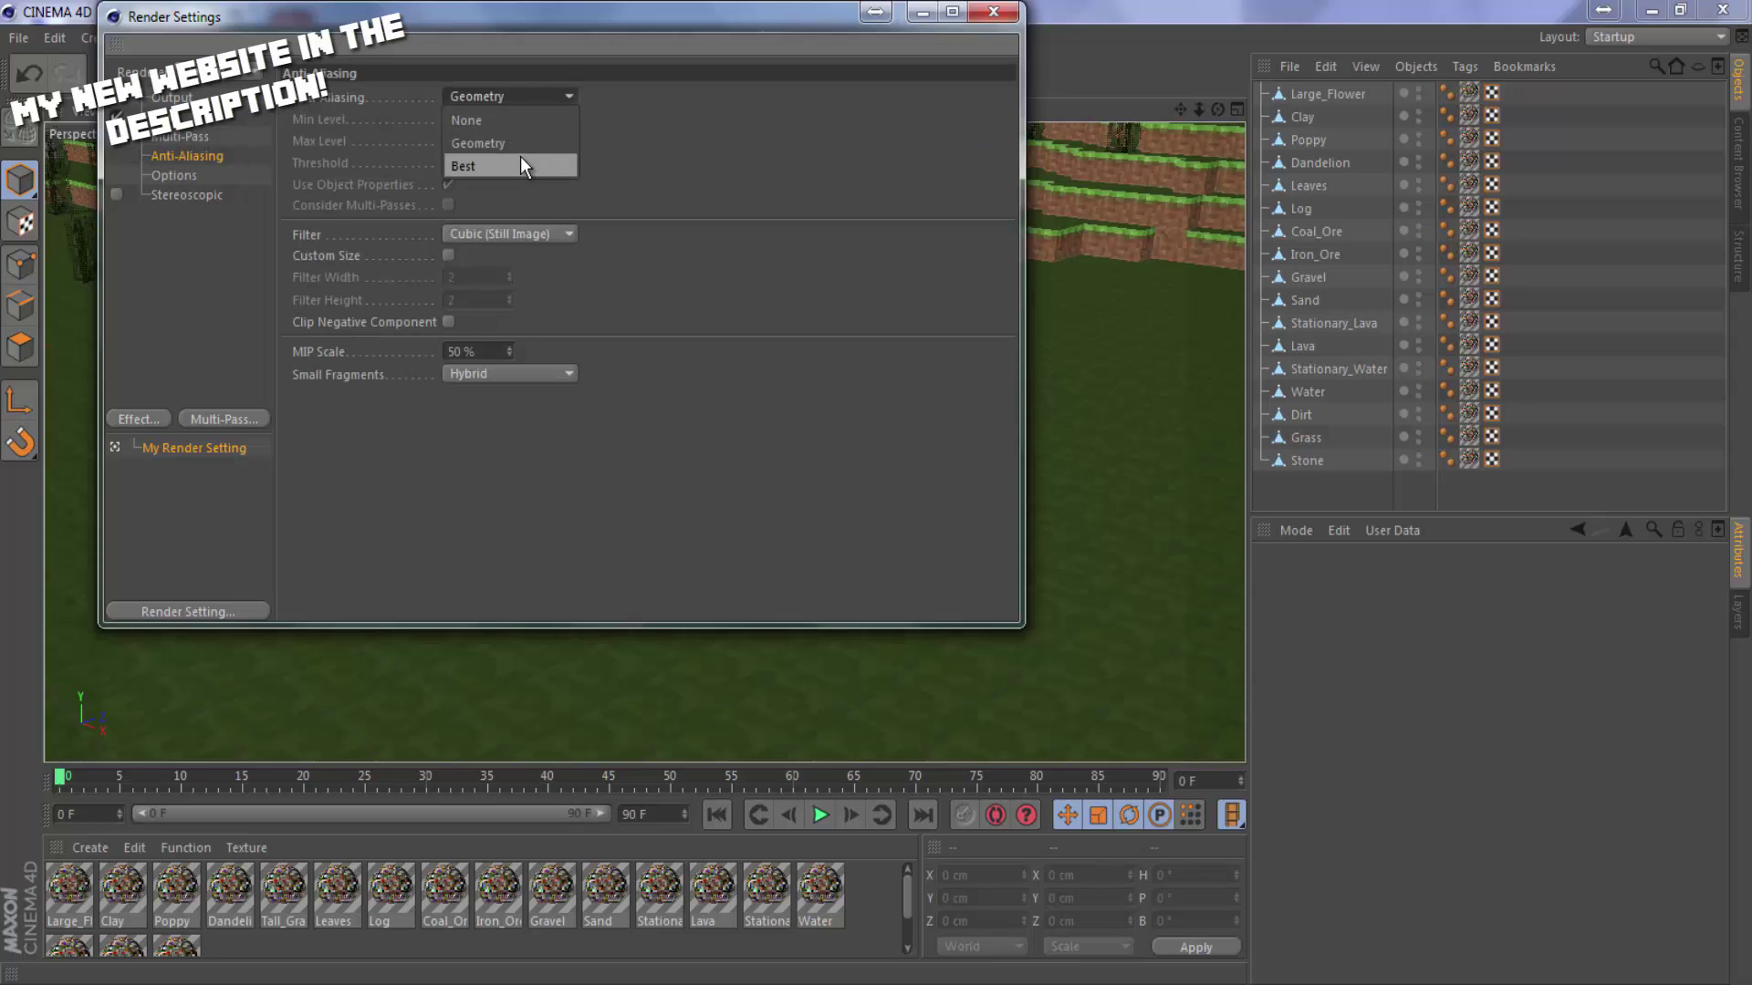
pyautogui.click(519, 160)
pyautogui.click(513, 138)
pyautogui.click(505, 173)
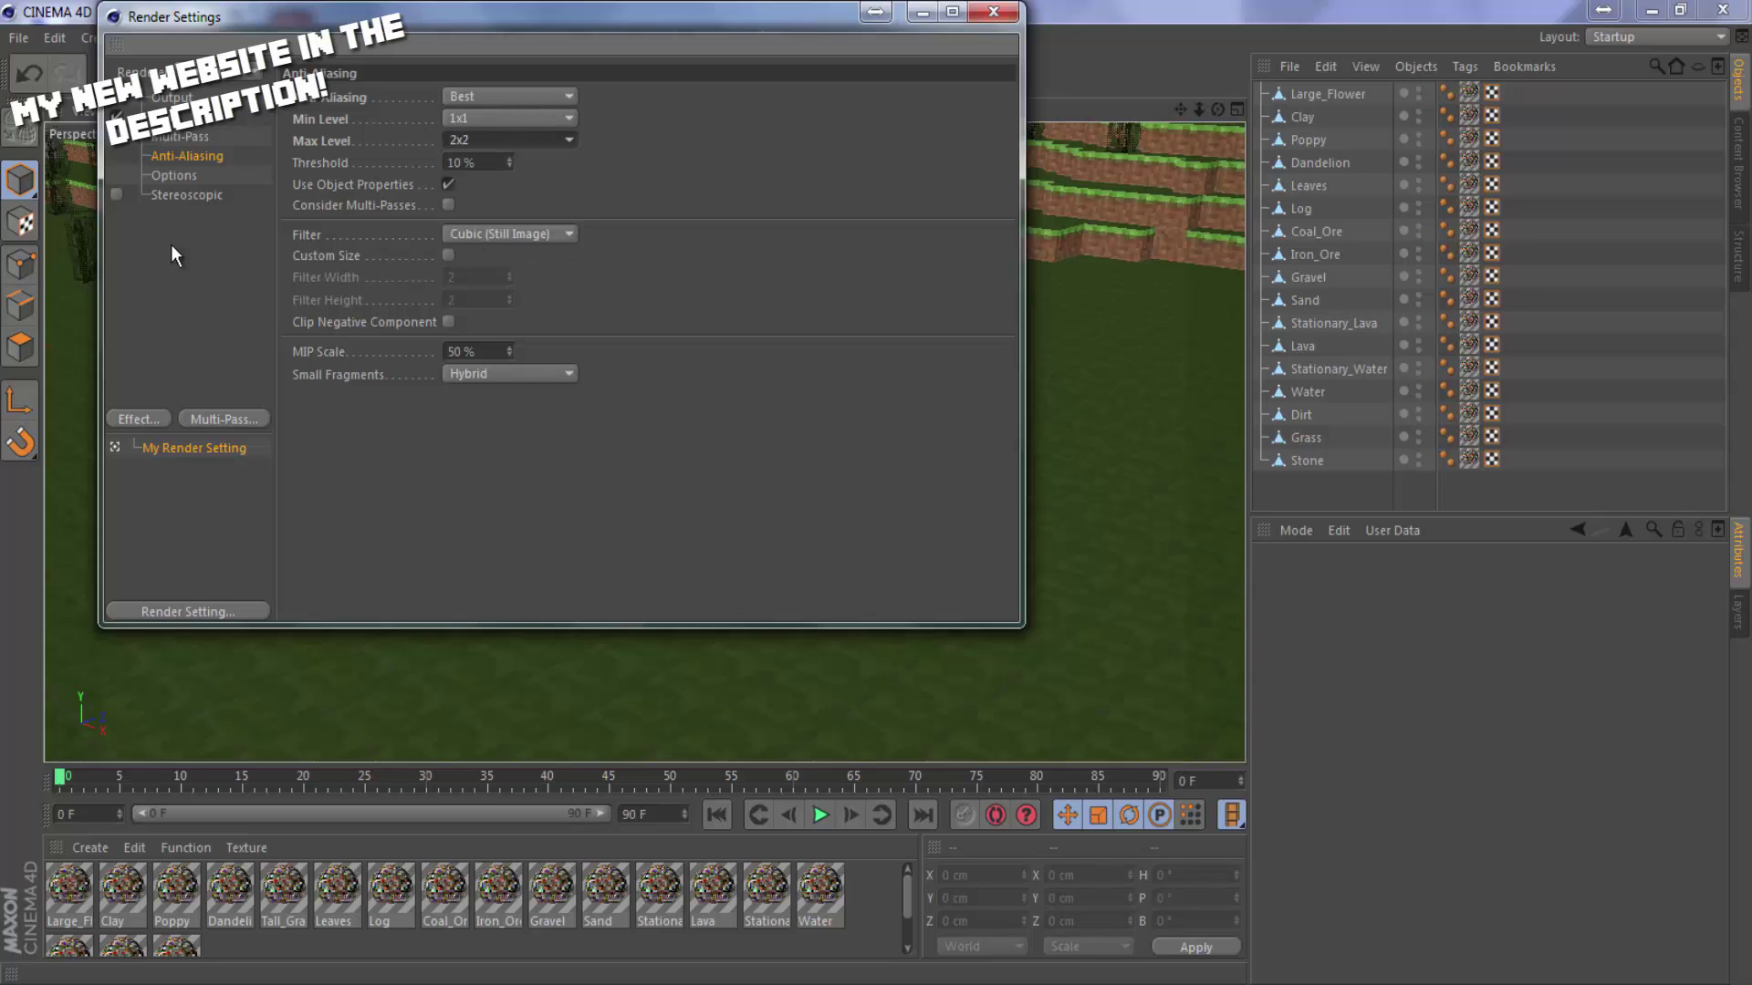
pyautogui.click(544, 141)
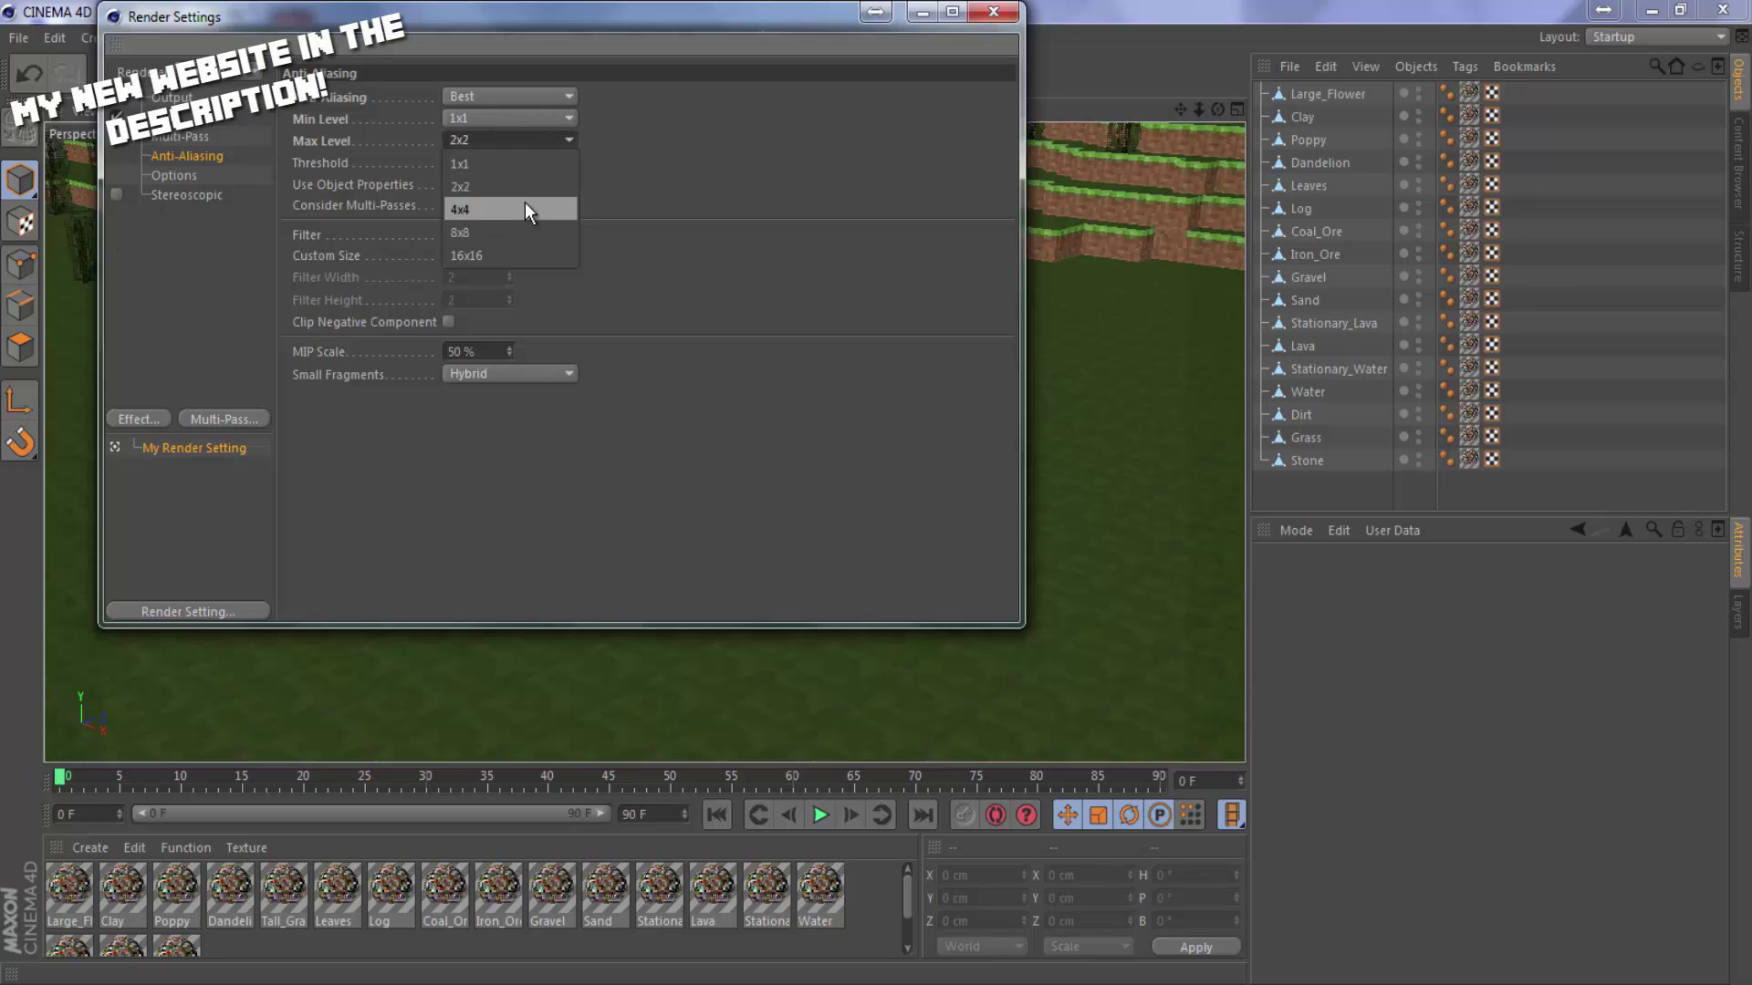
pyautogui.click(524, 200)
pyautogui.click(158, 420)
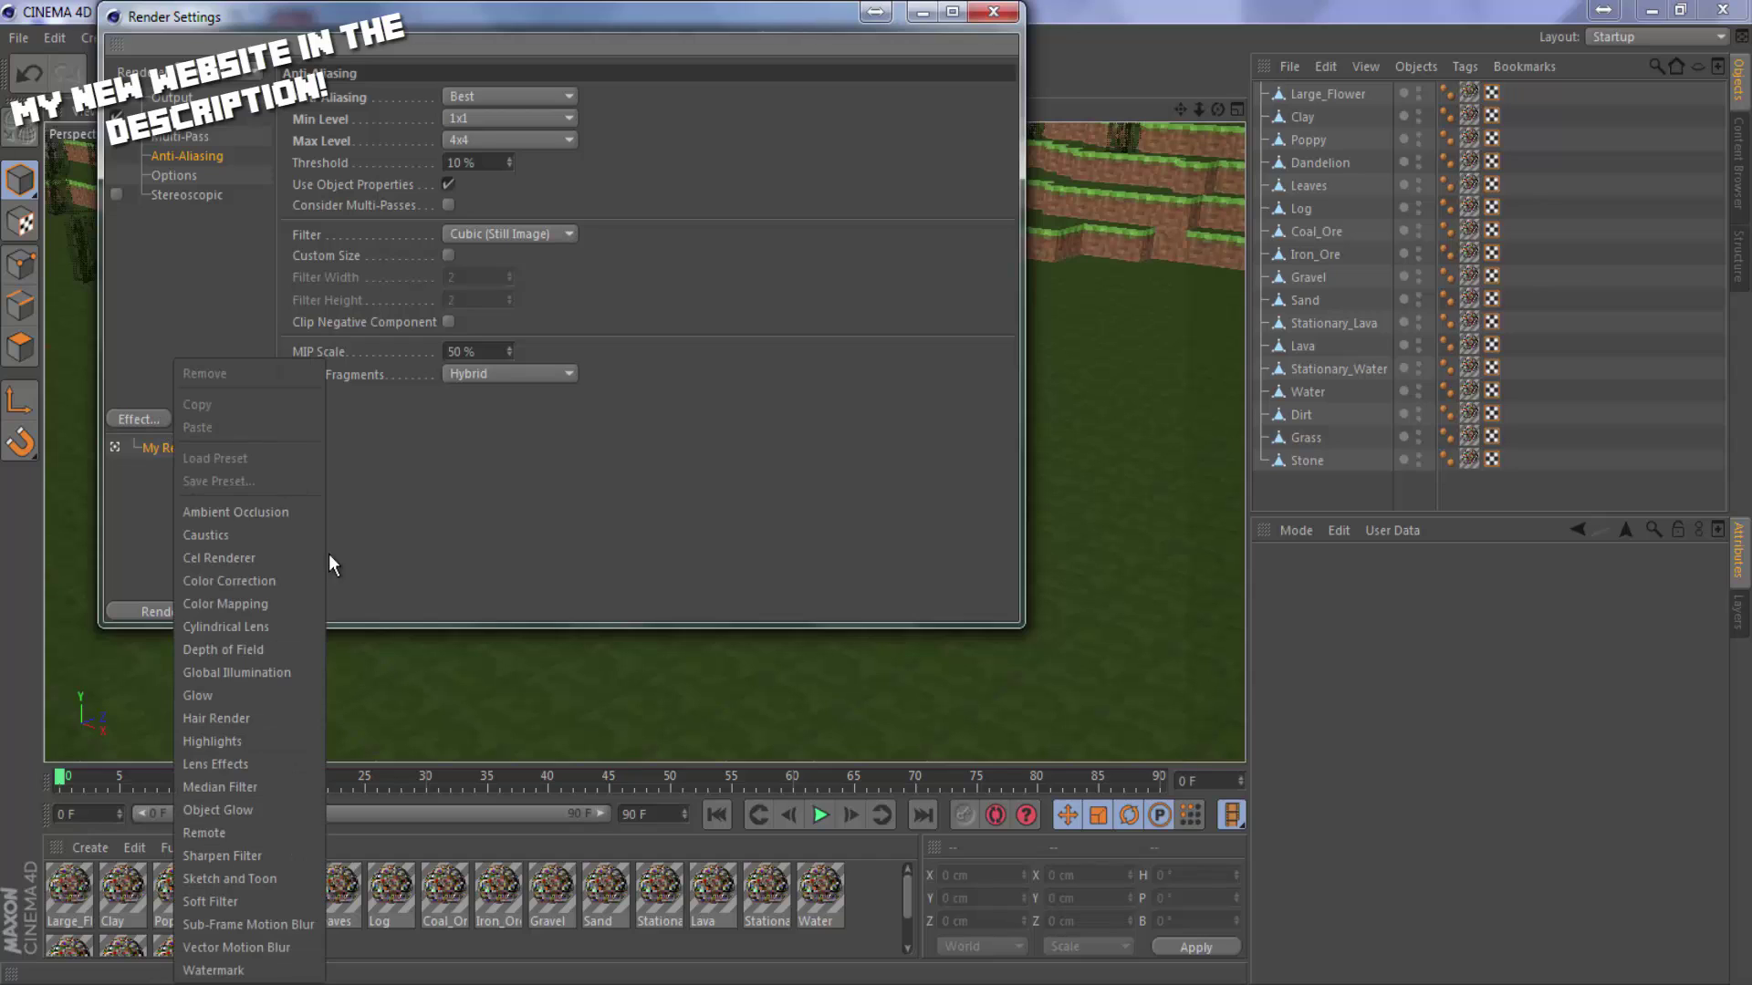
pyautogui.click(235, 530)
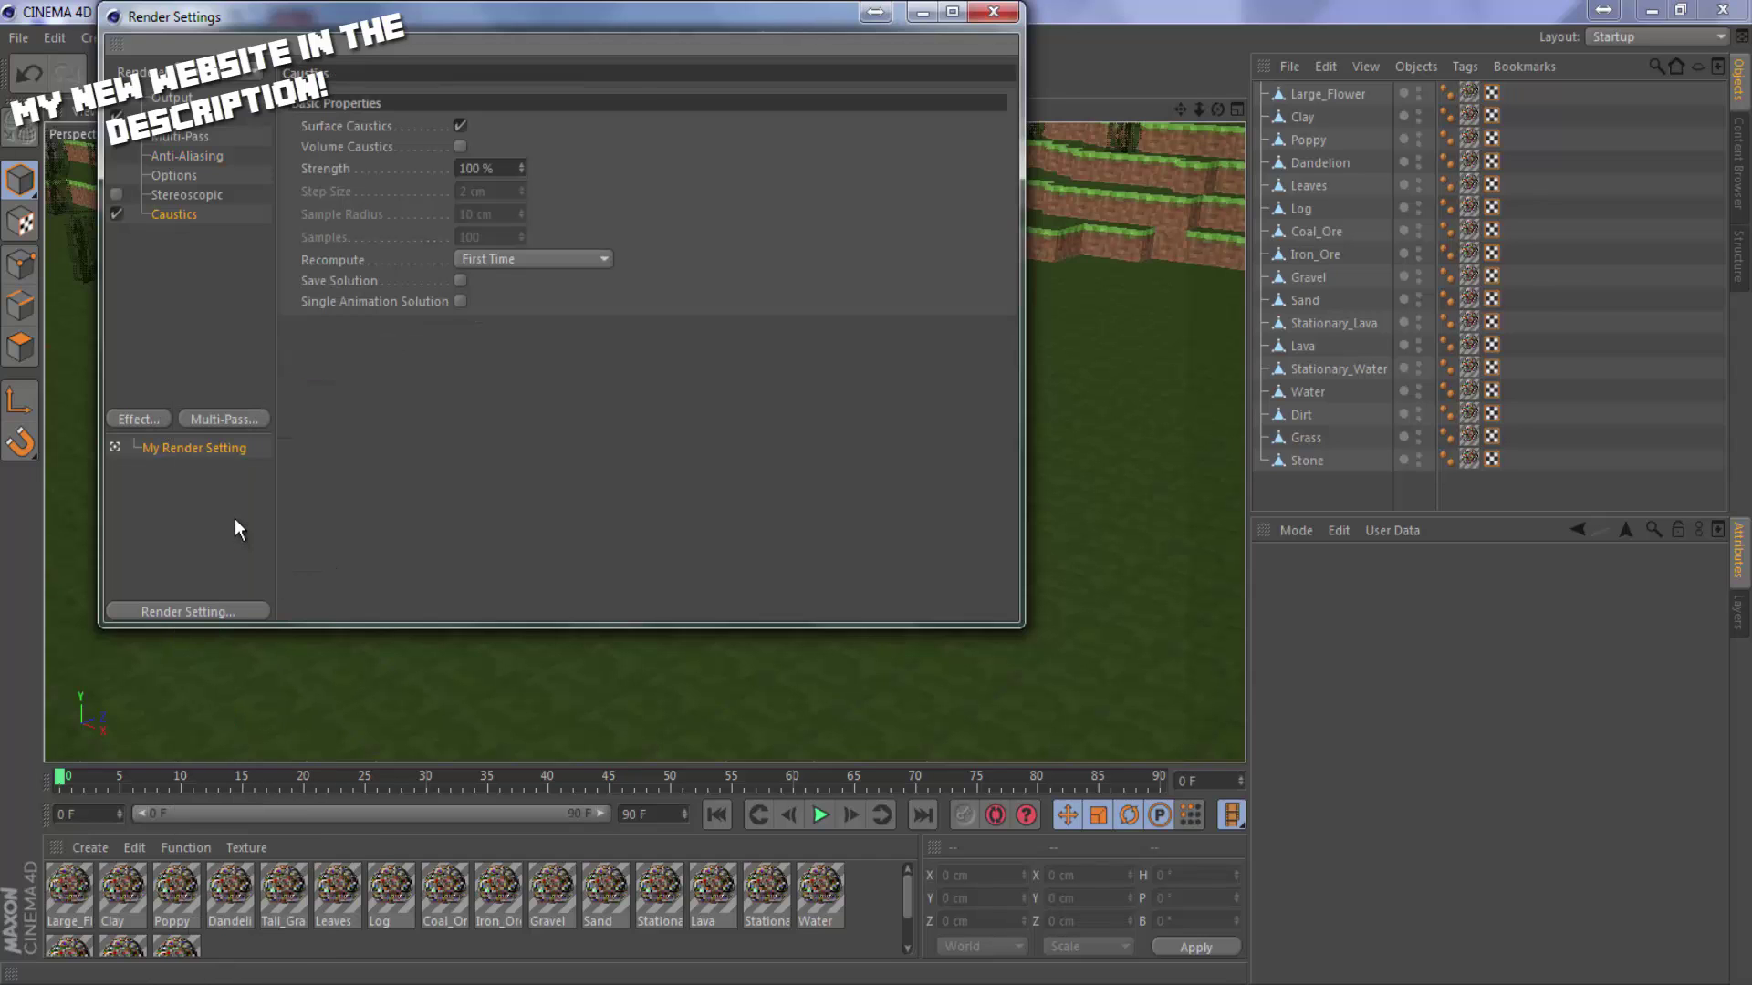
pyautogui.click(116, 214)
# Add the Ambient Occlusion and Global Illumination effects to the render settings.
pyautogui.click(139, 418)
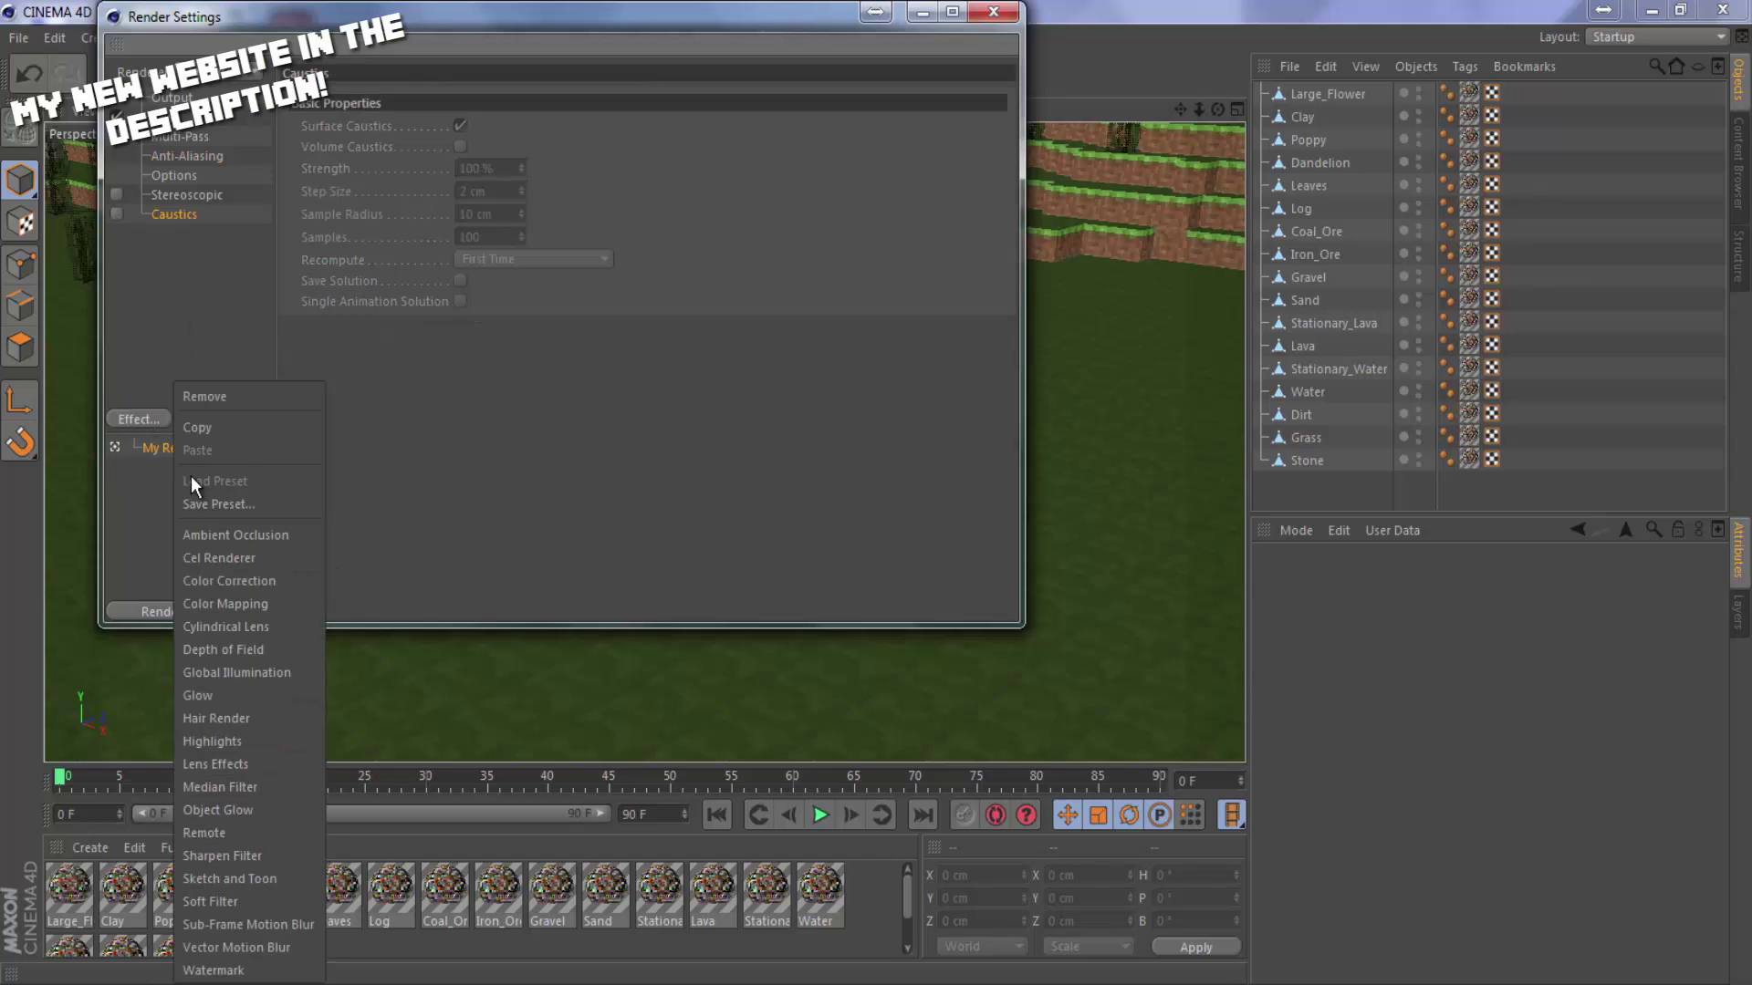
pyautogui.click(245, 533)
pyautogui.click(153, 421)
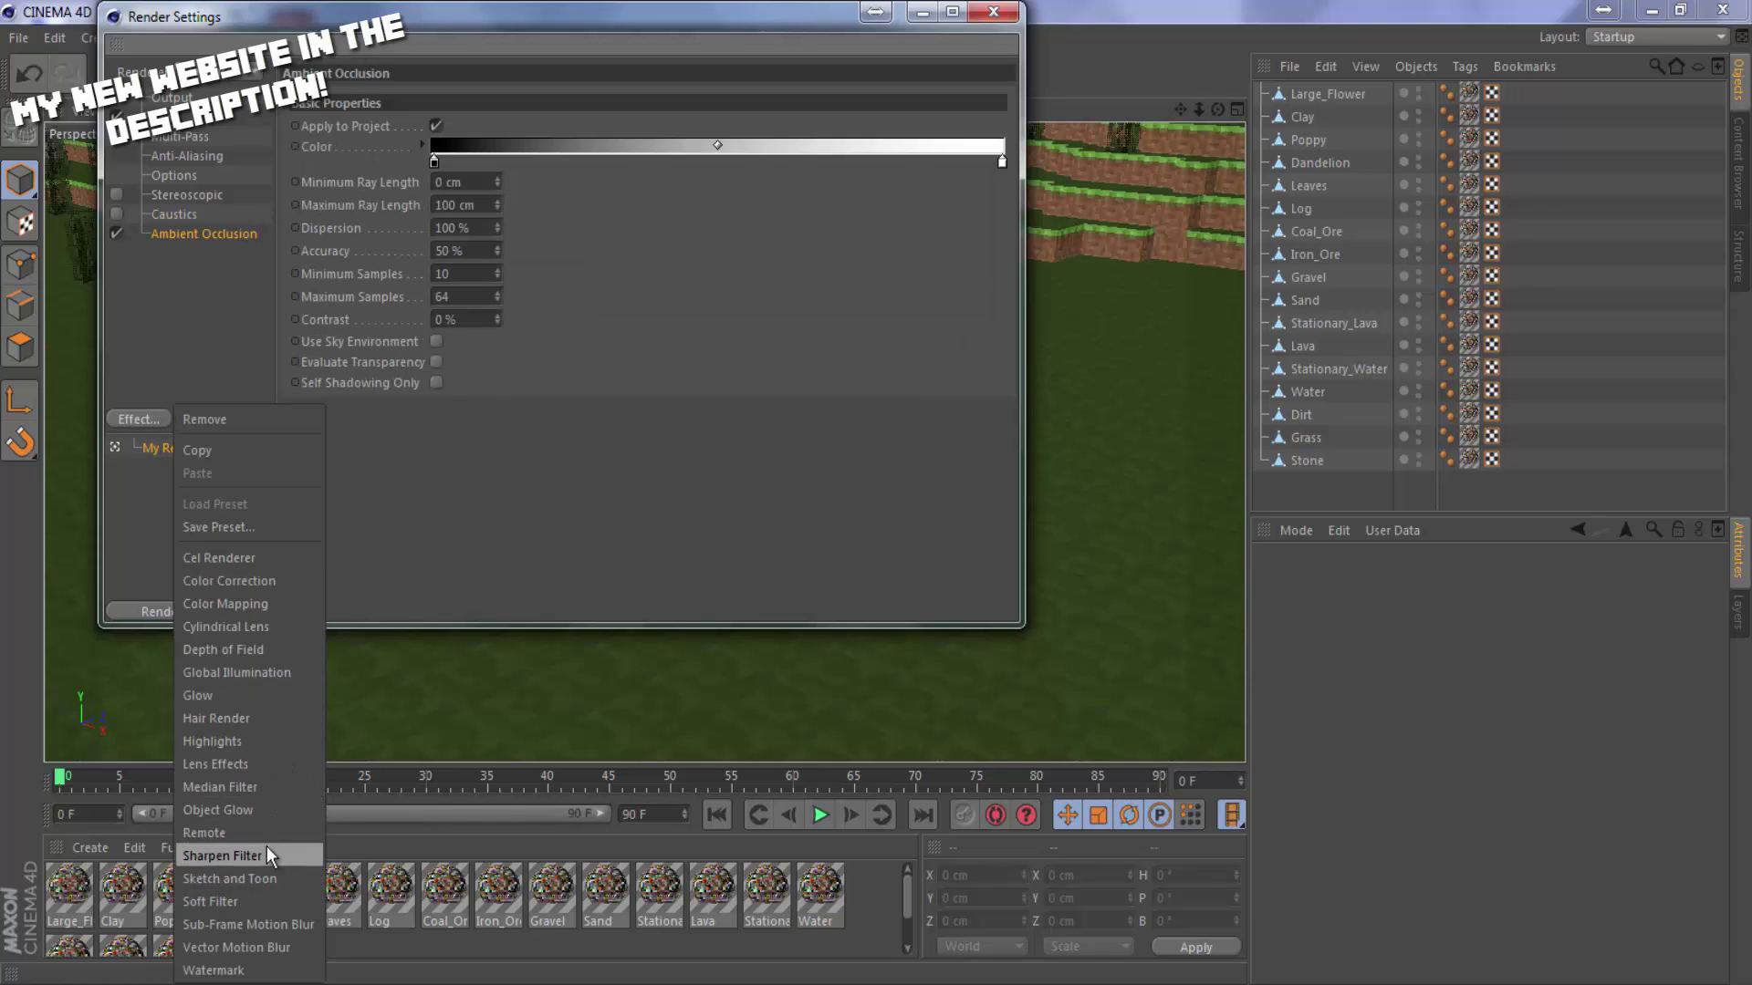
pyautogui.click(303, 670)
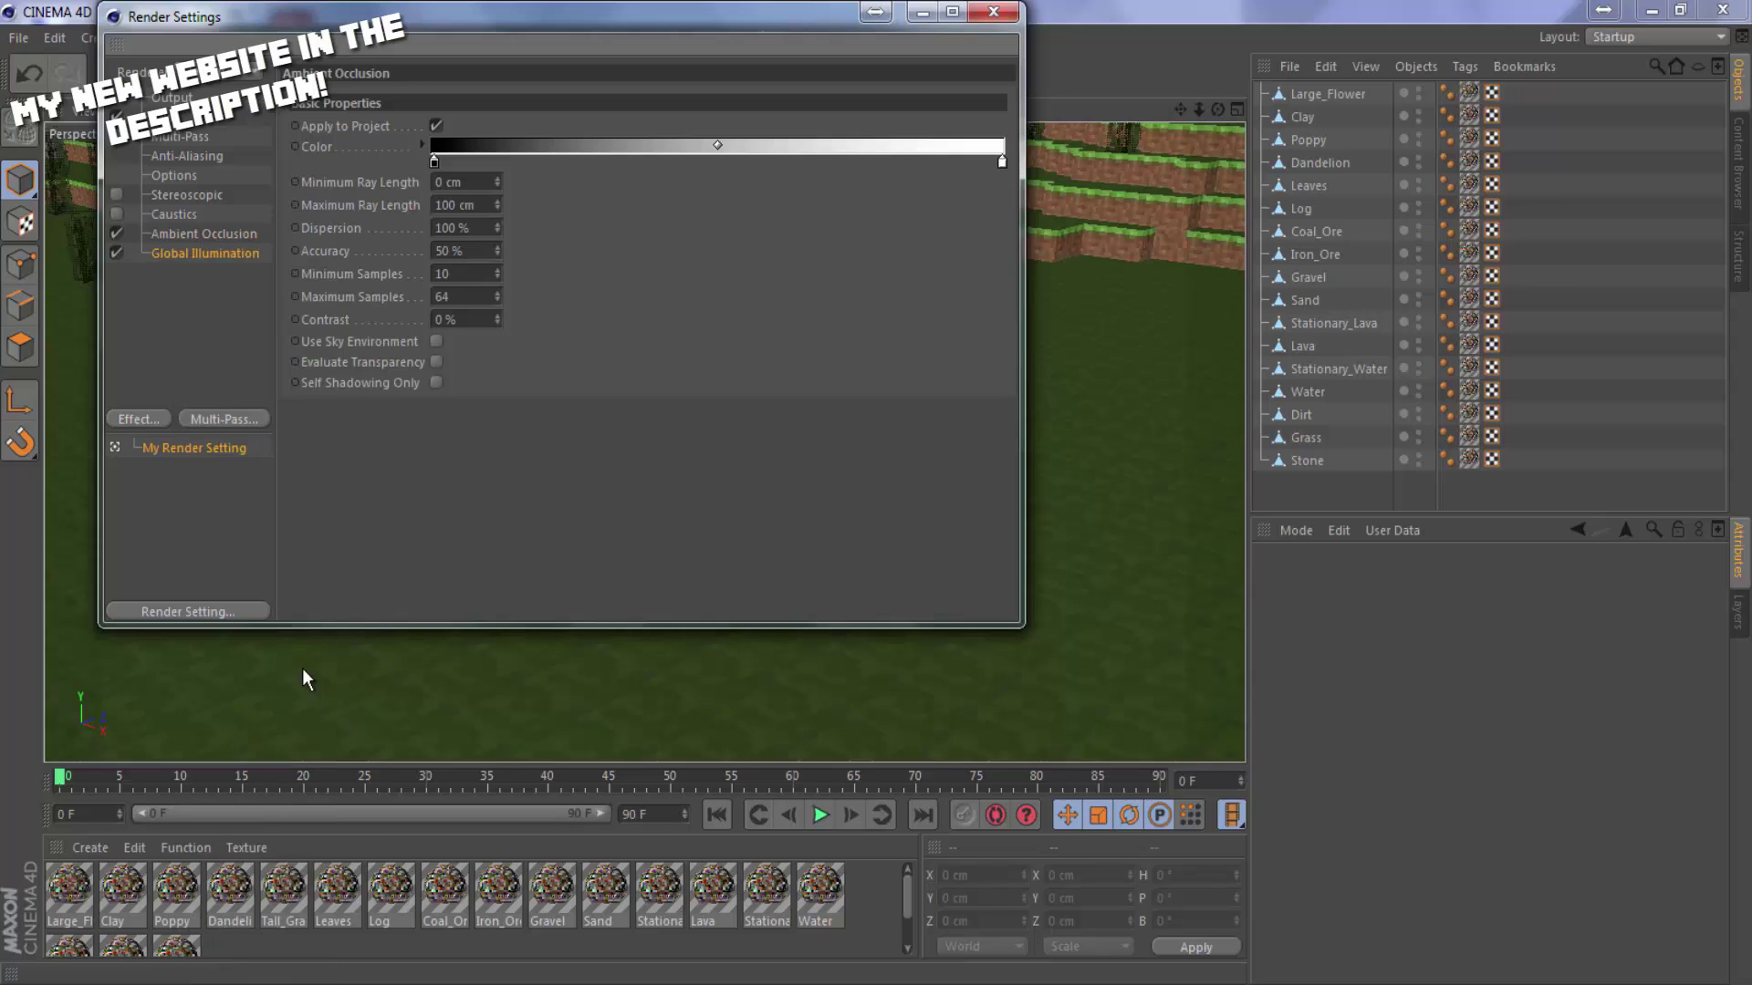
# Set the Global Illumination irradiance cache's Stochastic Samples and Record Density to Low, and close the render settings.
pyautogui.click(489, 142)
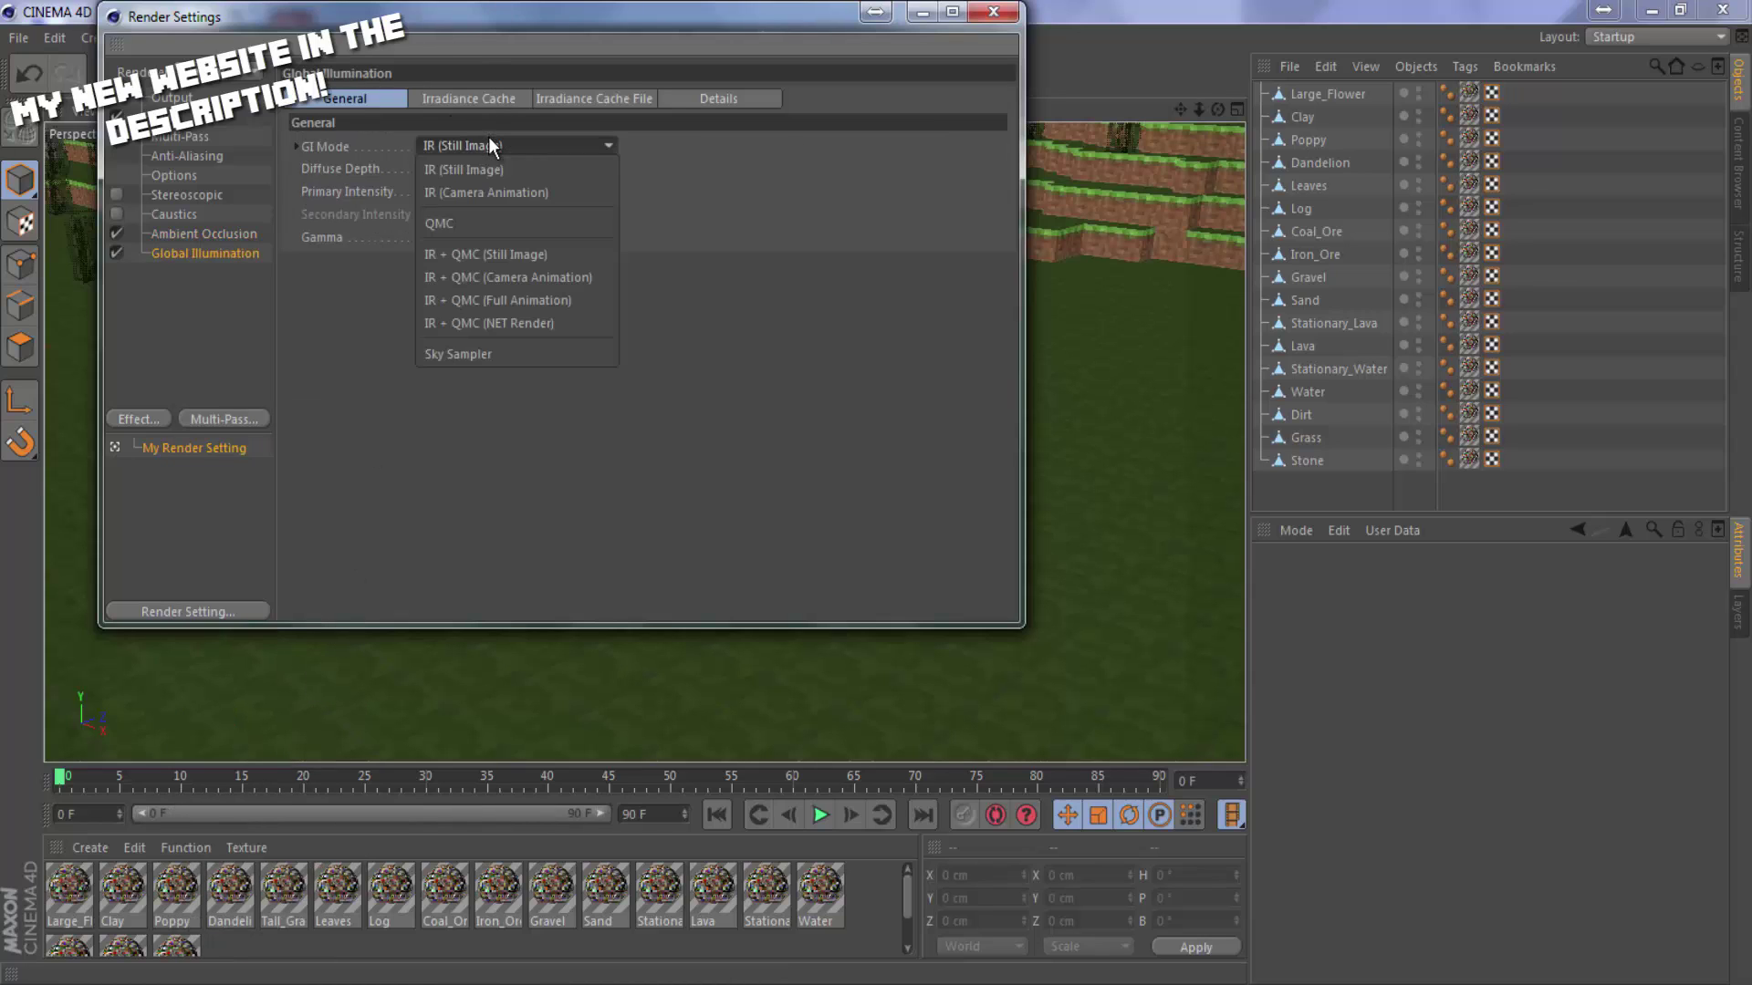
pyautogui.click(464, 100)
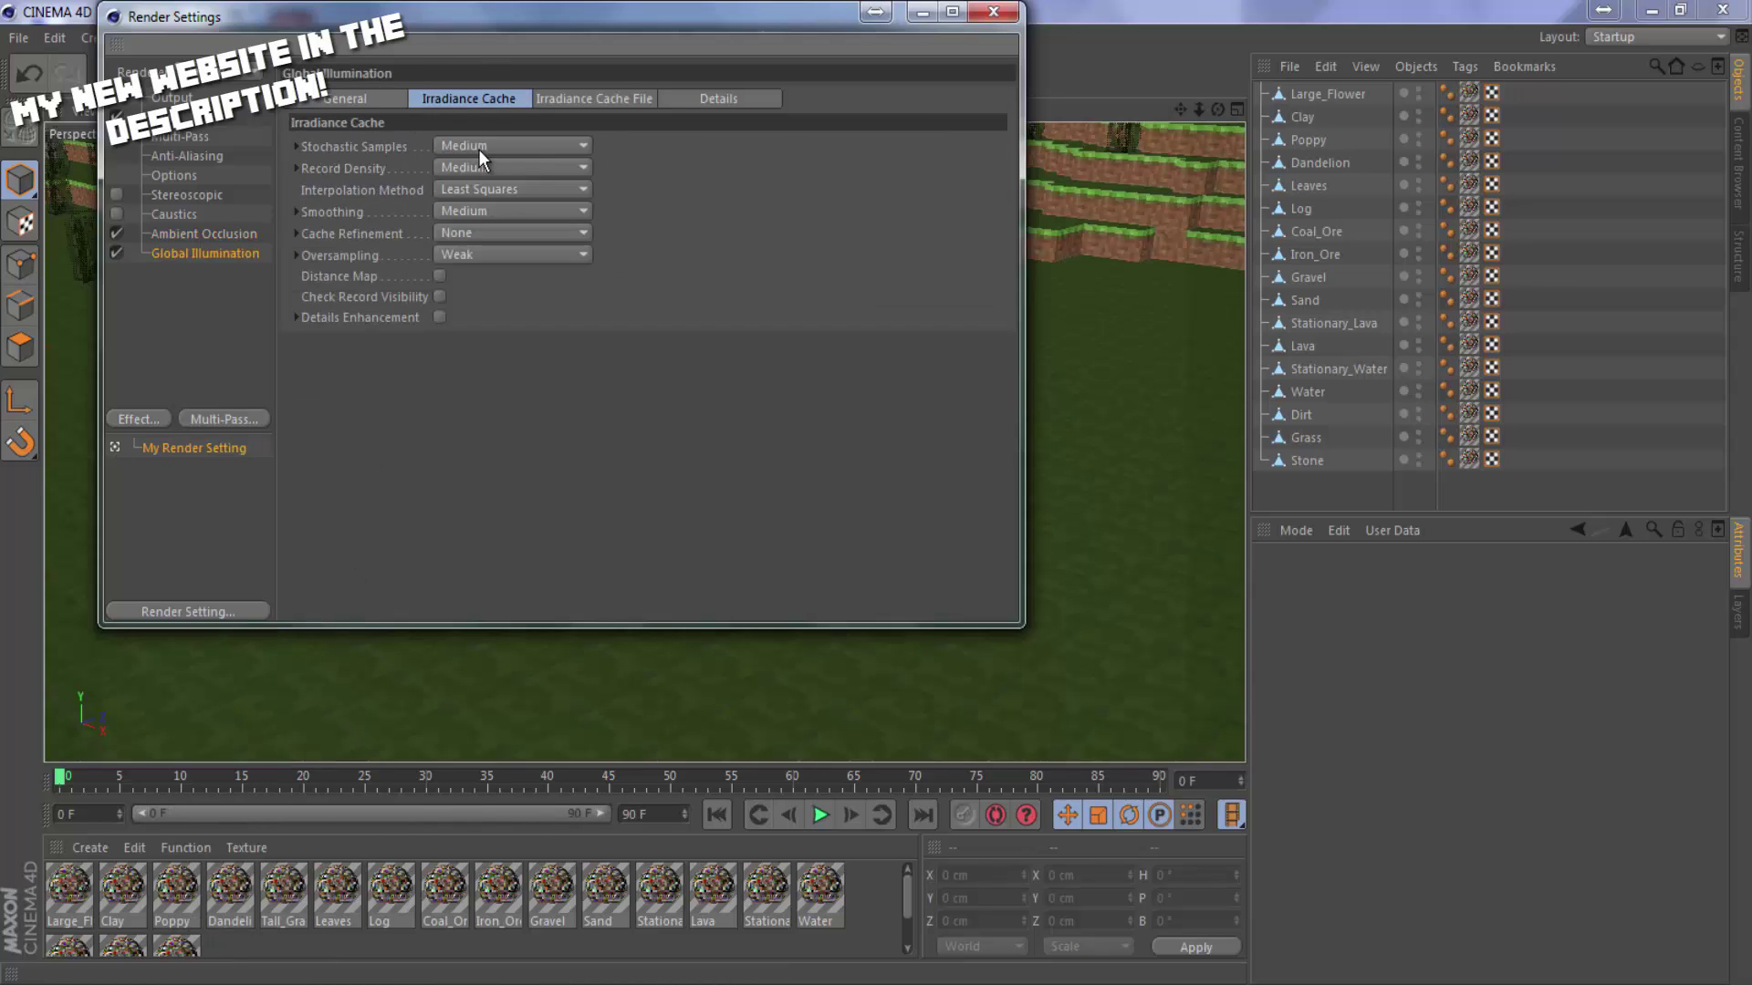
pyautogui.click(480, 148)
pyautogui.click(500, 206)
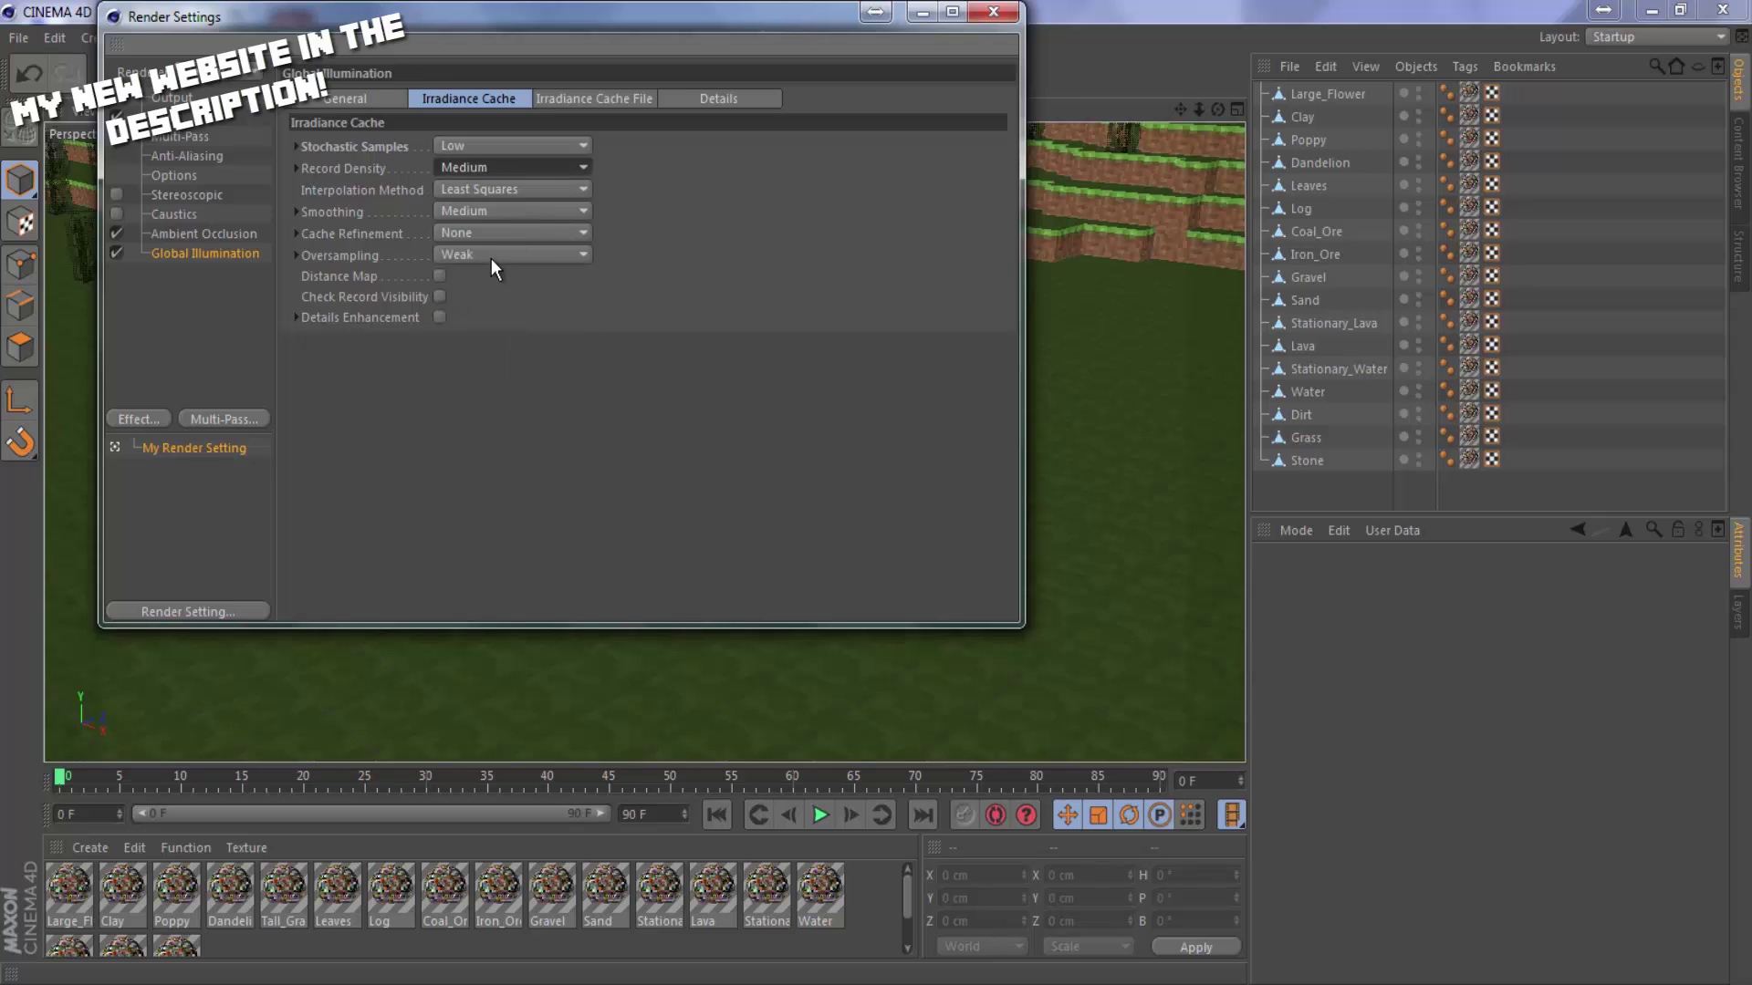
pyautogui.click(478, 167)
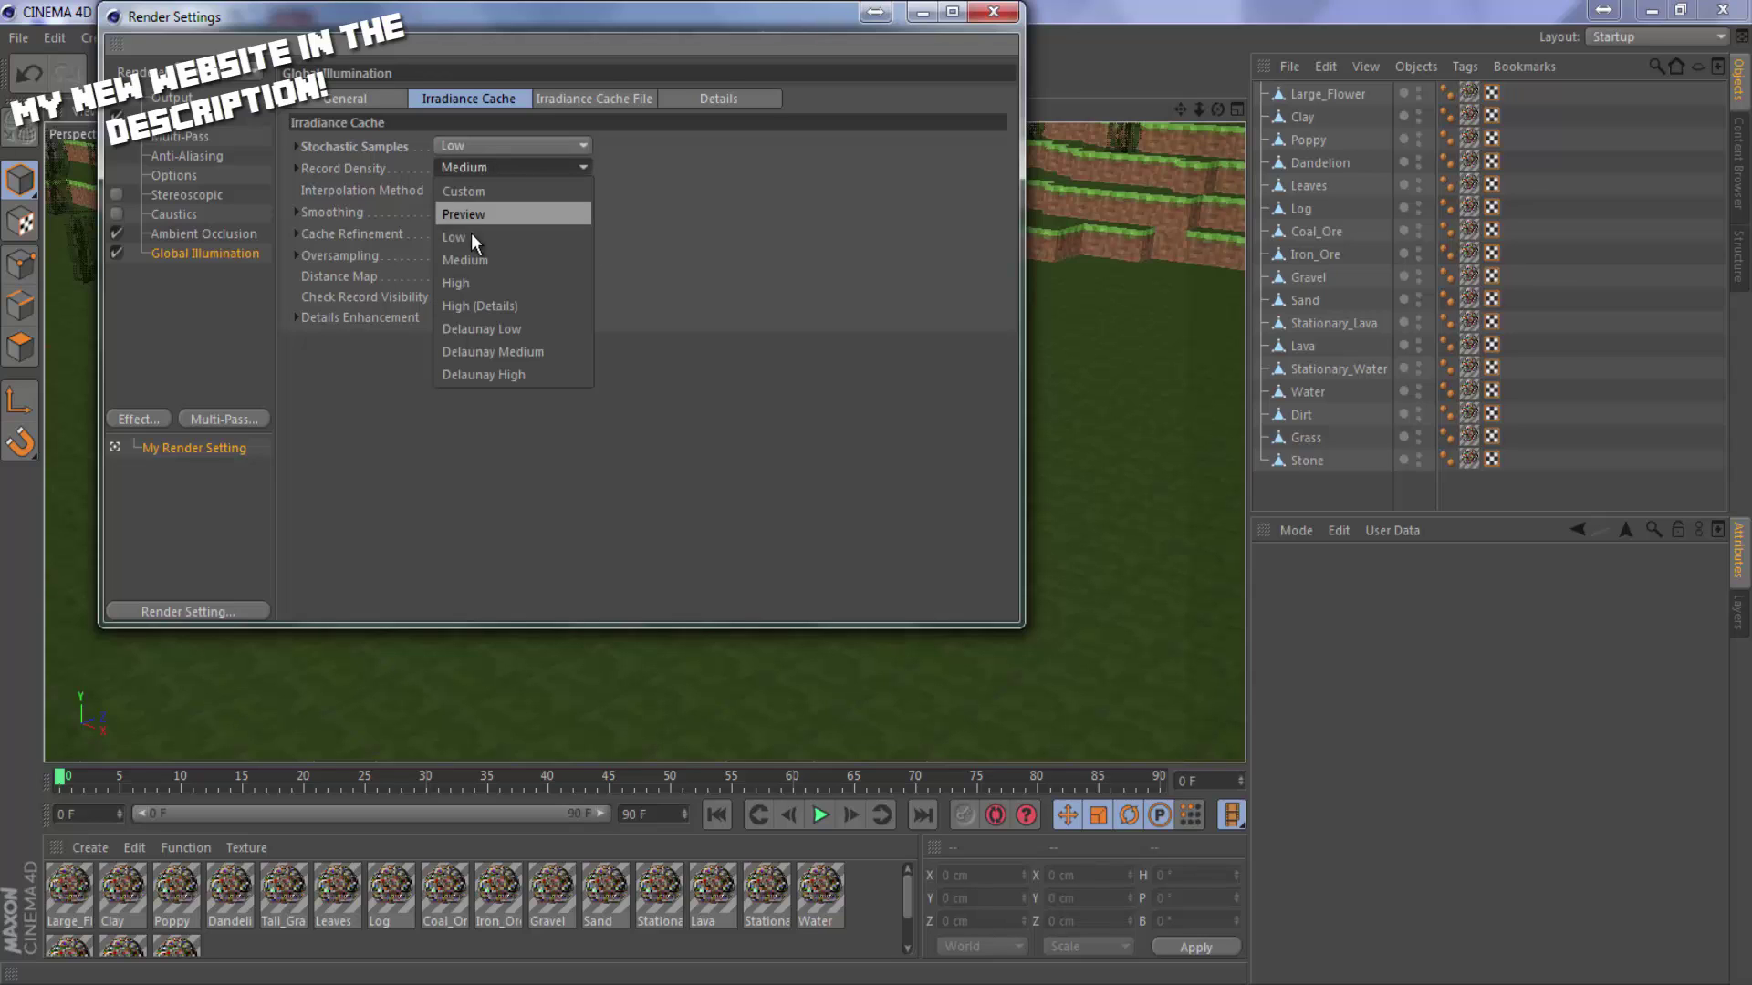
pyautogui.click(468, 240)
pyautogui.click(995, 13)
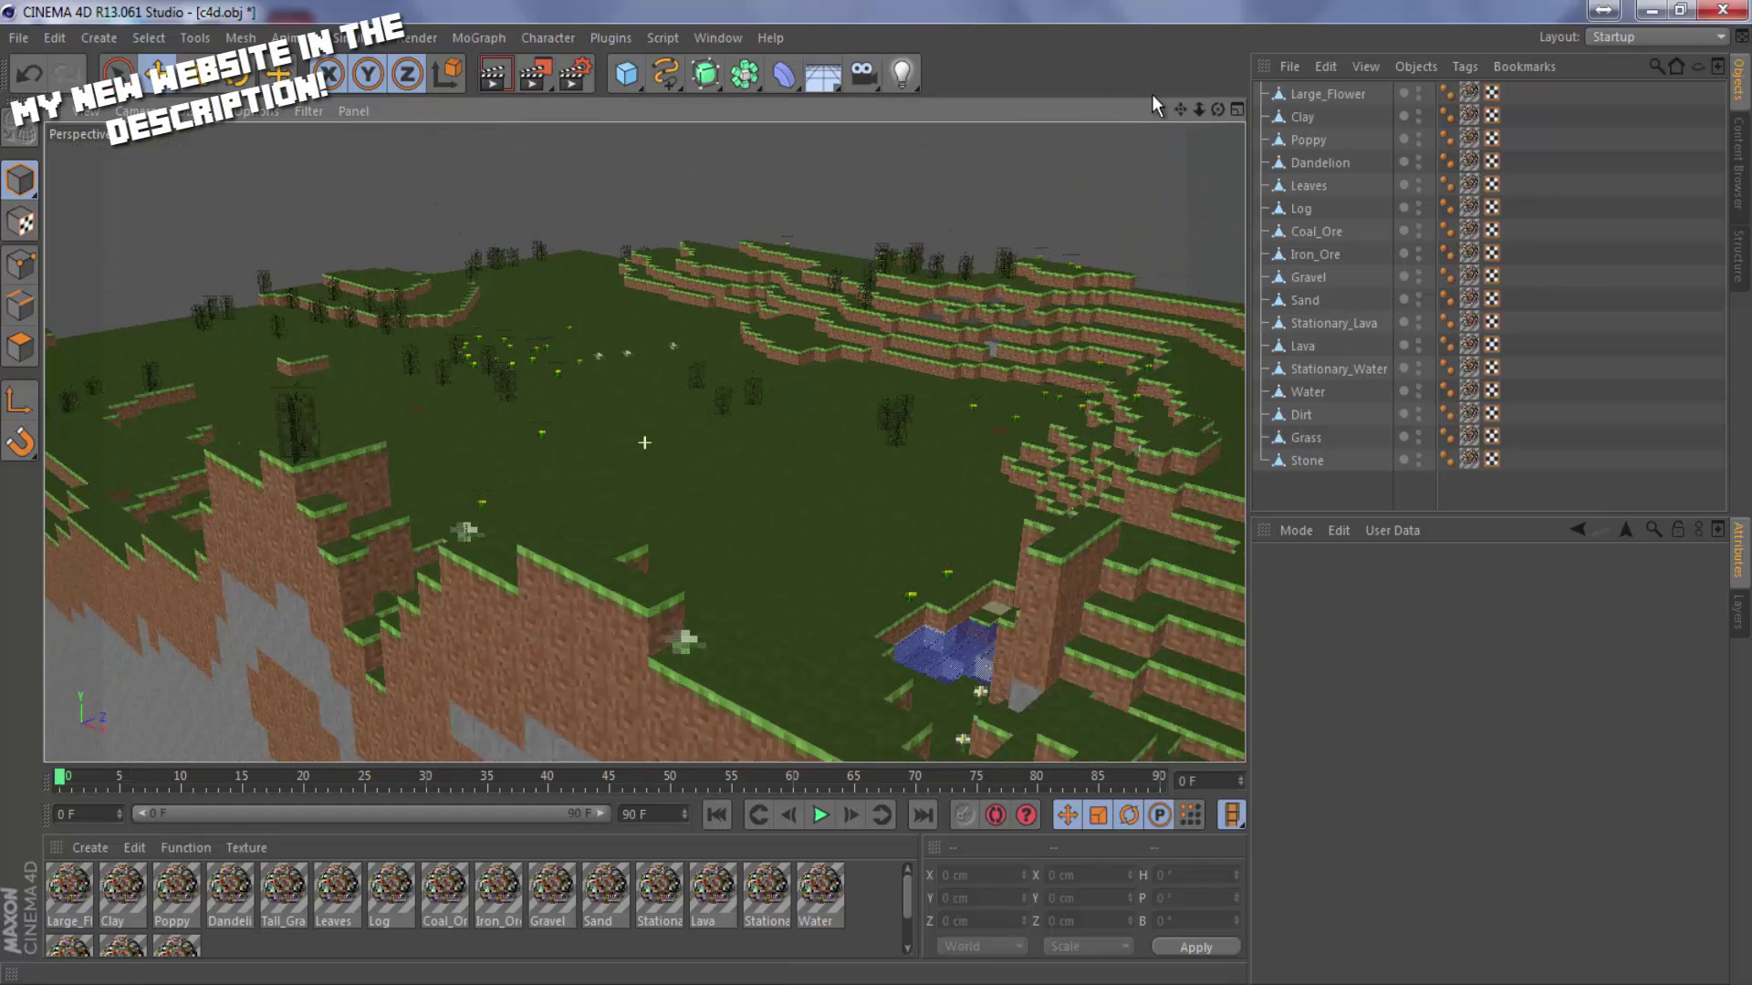
# Add a Sky object to the scene and create a new material, opening it in the Material Editor.
pyautogui.click(832, 82)
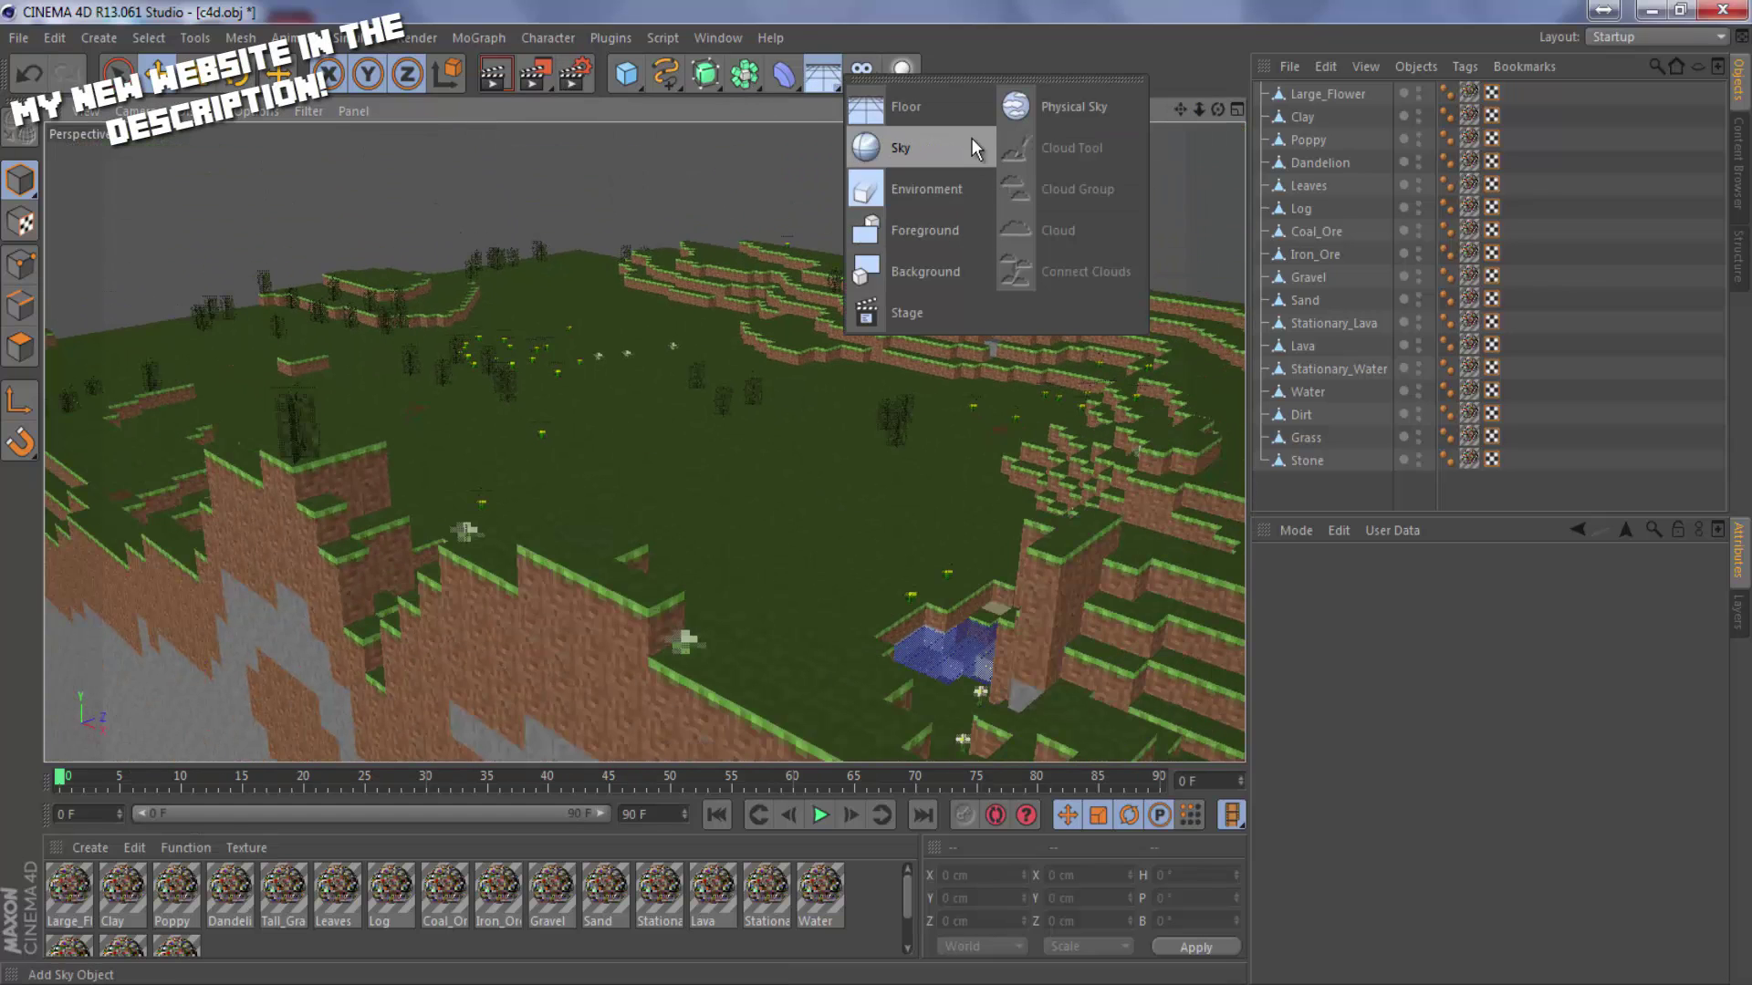
pyautogui.click(889, 147)
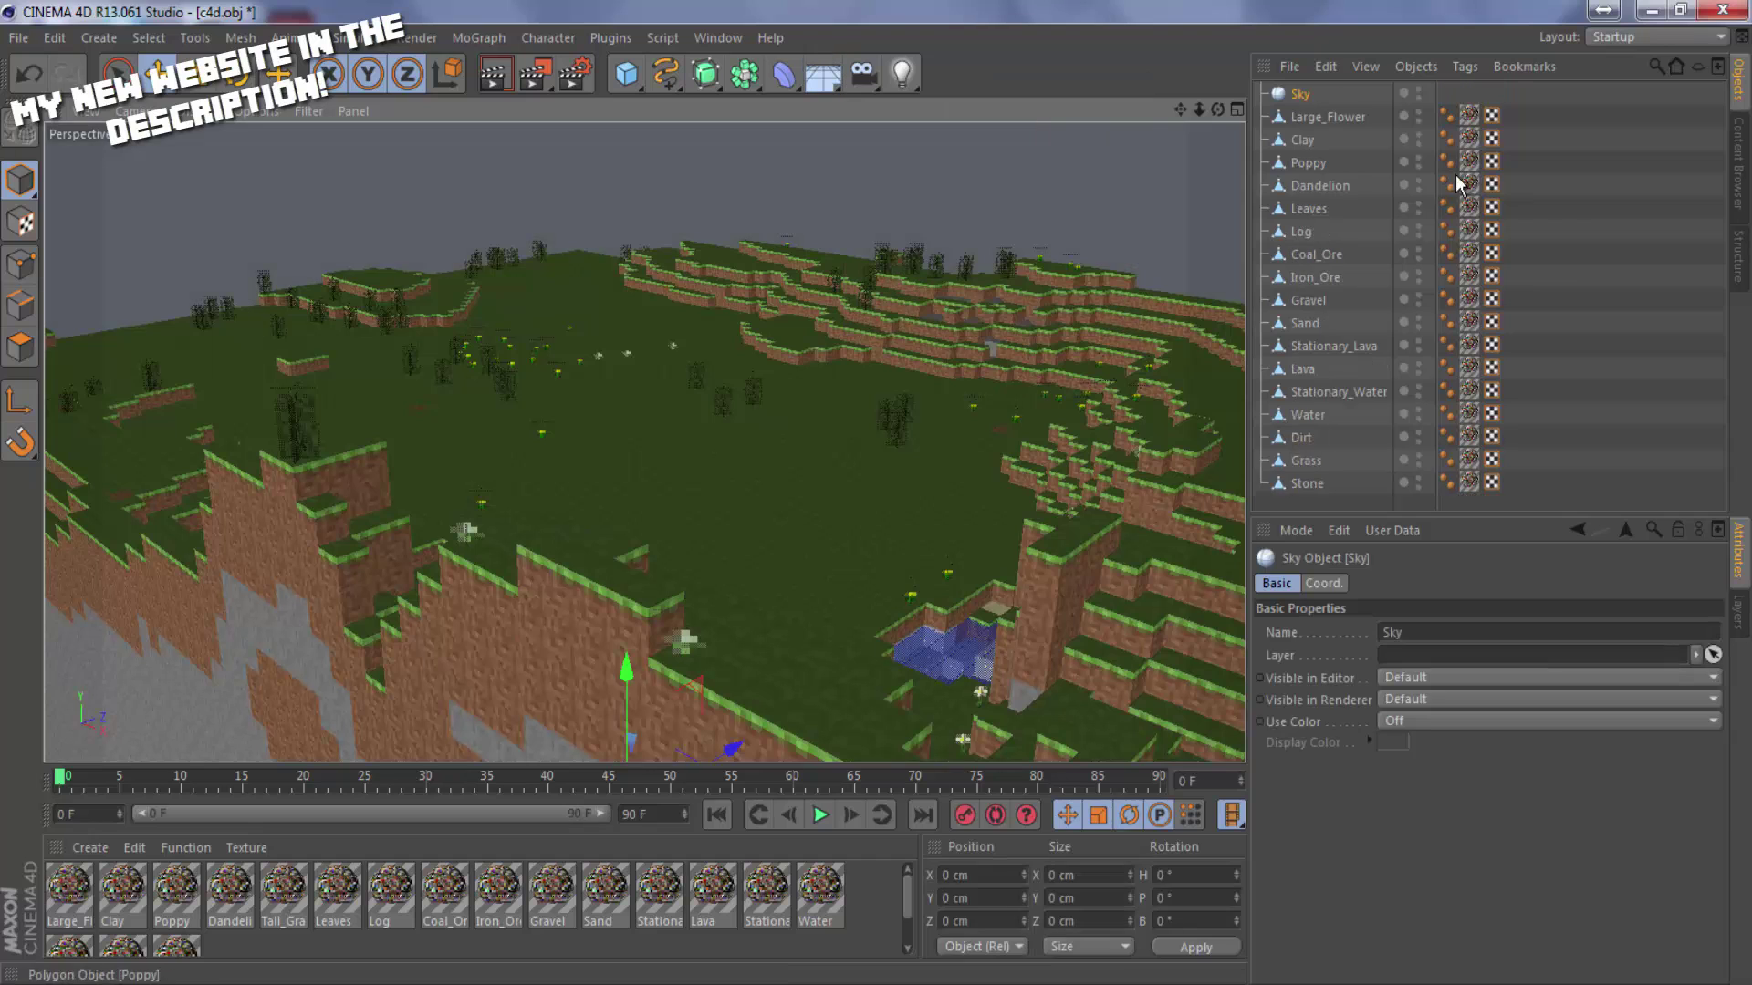
pyautogui.doubleClick(884, 927)
pyautogui.doubleClick(71, 901)
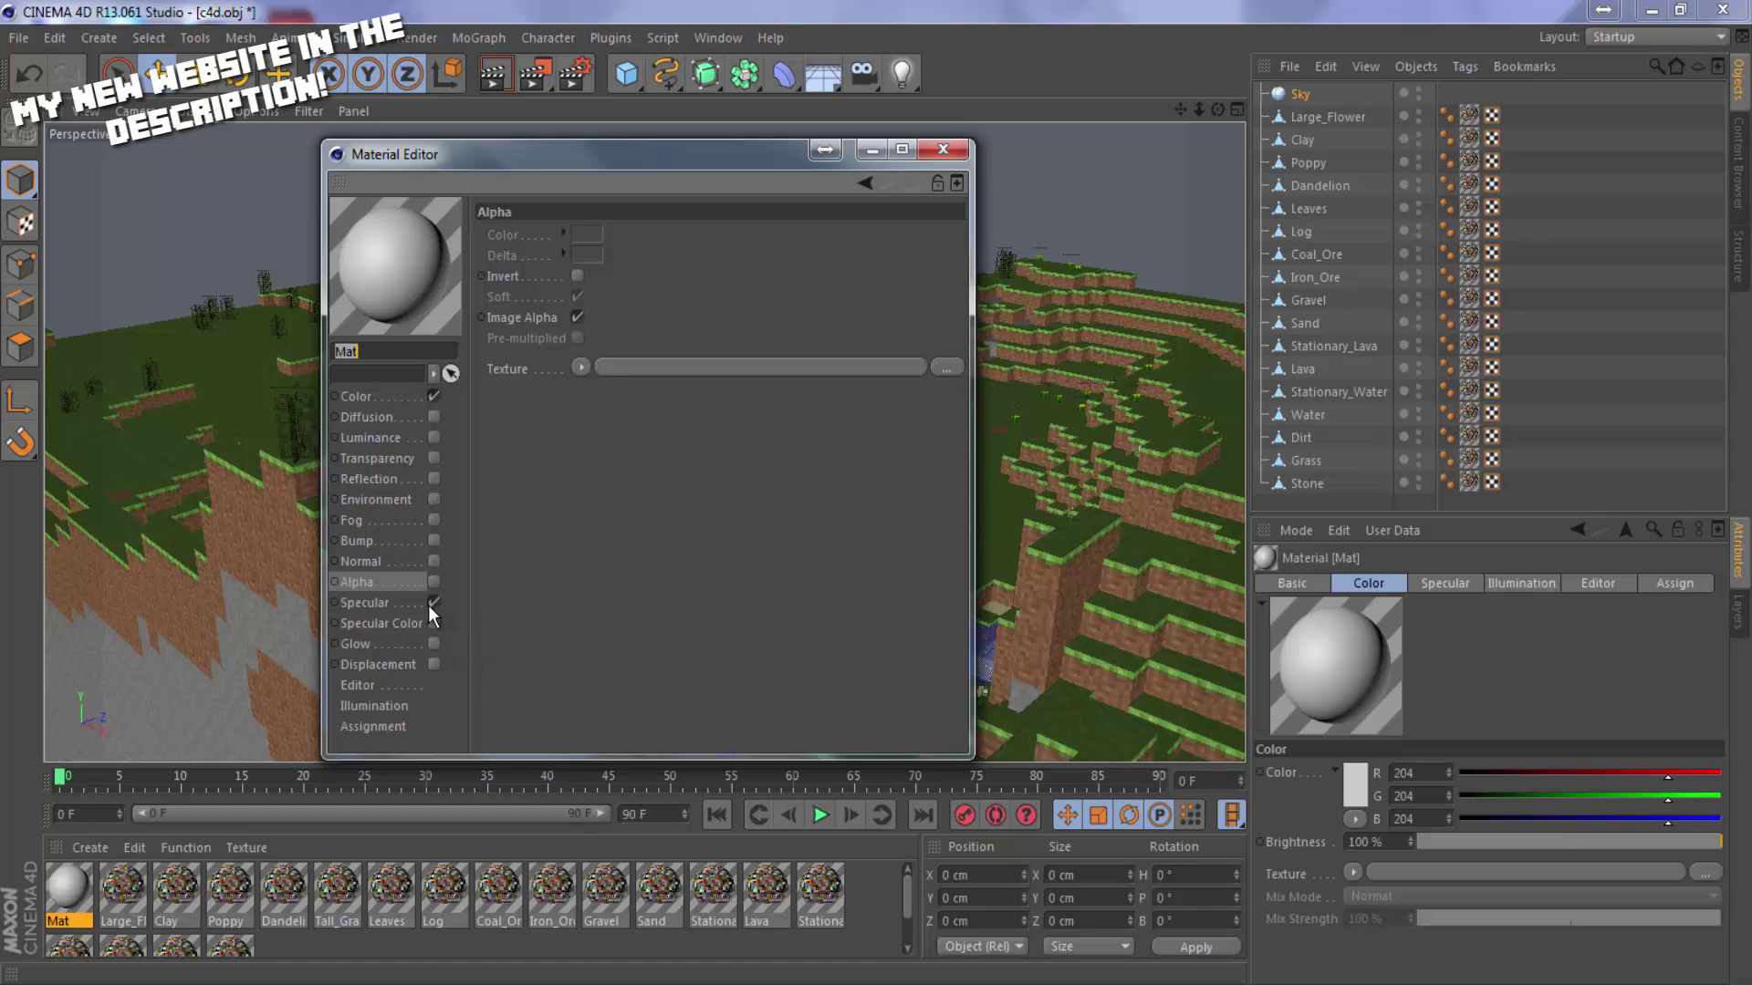
# Load a Gradient shader as the new material's Color texture and set the gradient type to 2D - V.
pyautogui.click(357, 388)
pyautogui.click(575, 335)
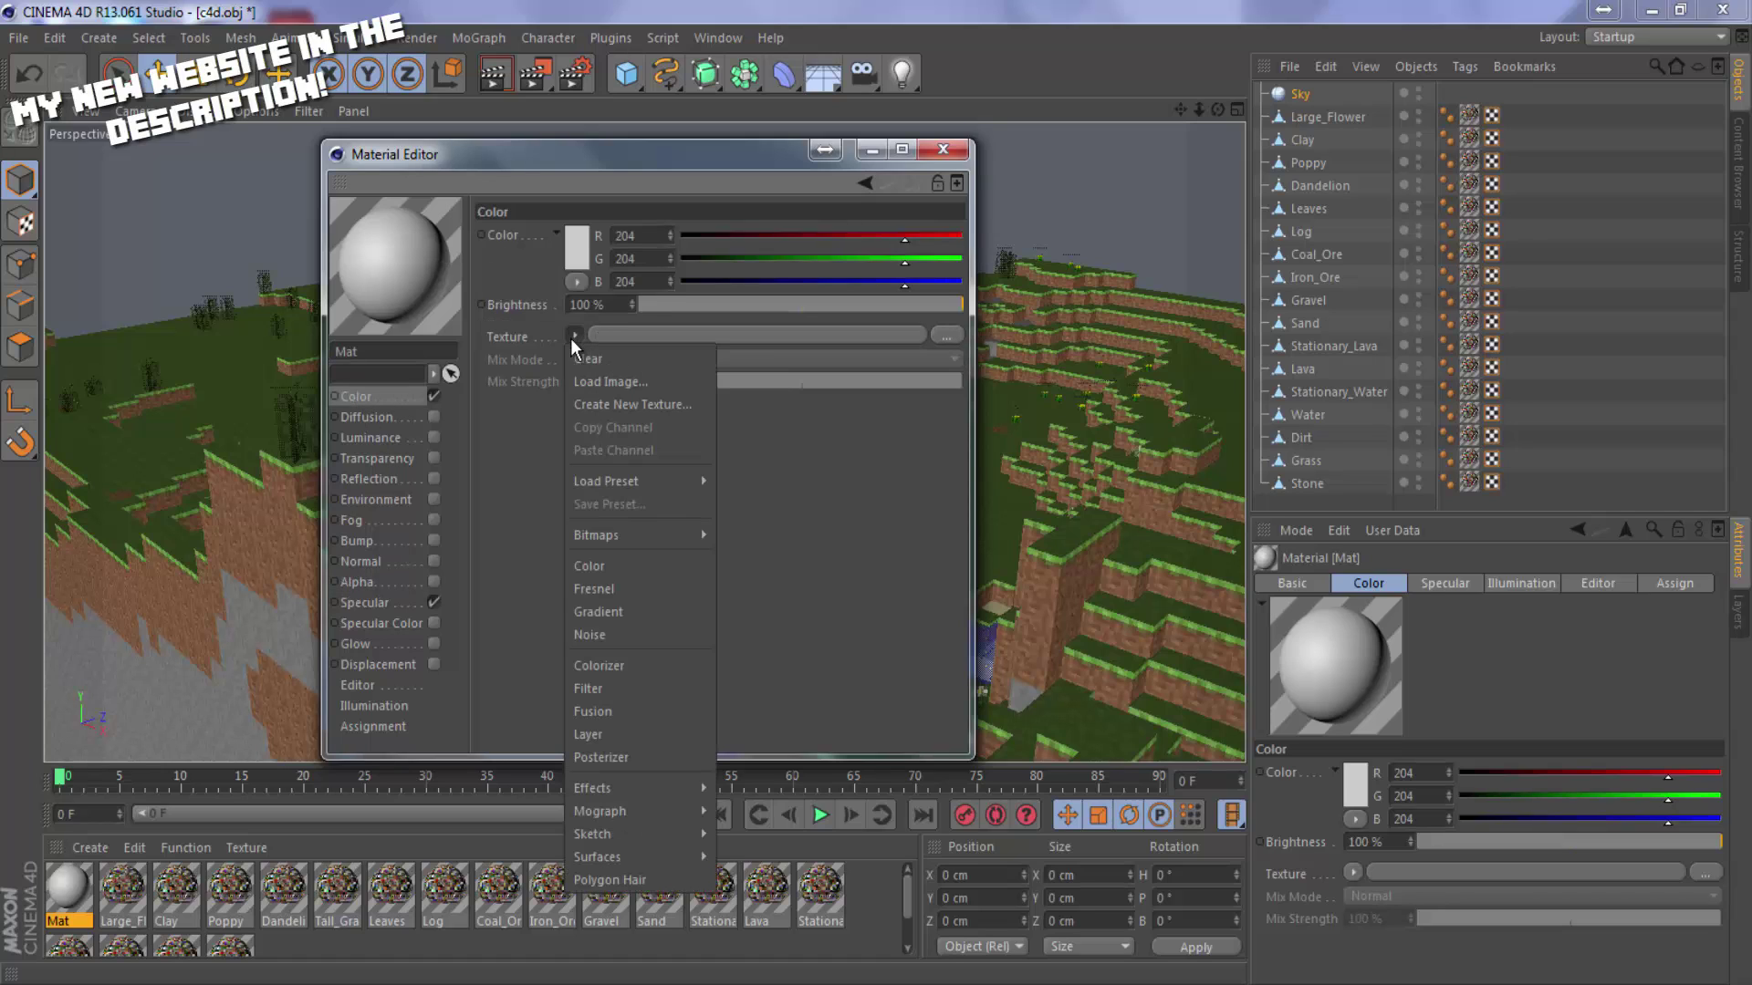
pyautogui.click(668, 622)
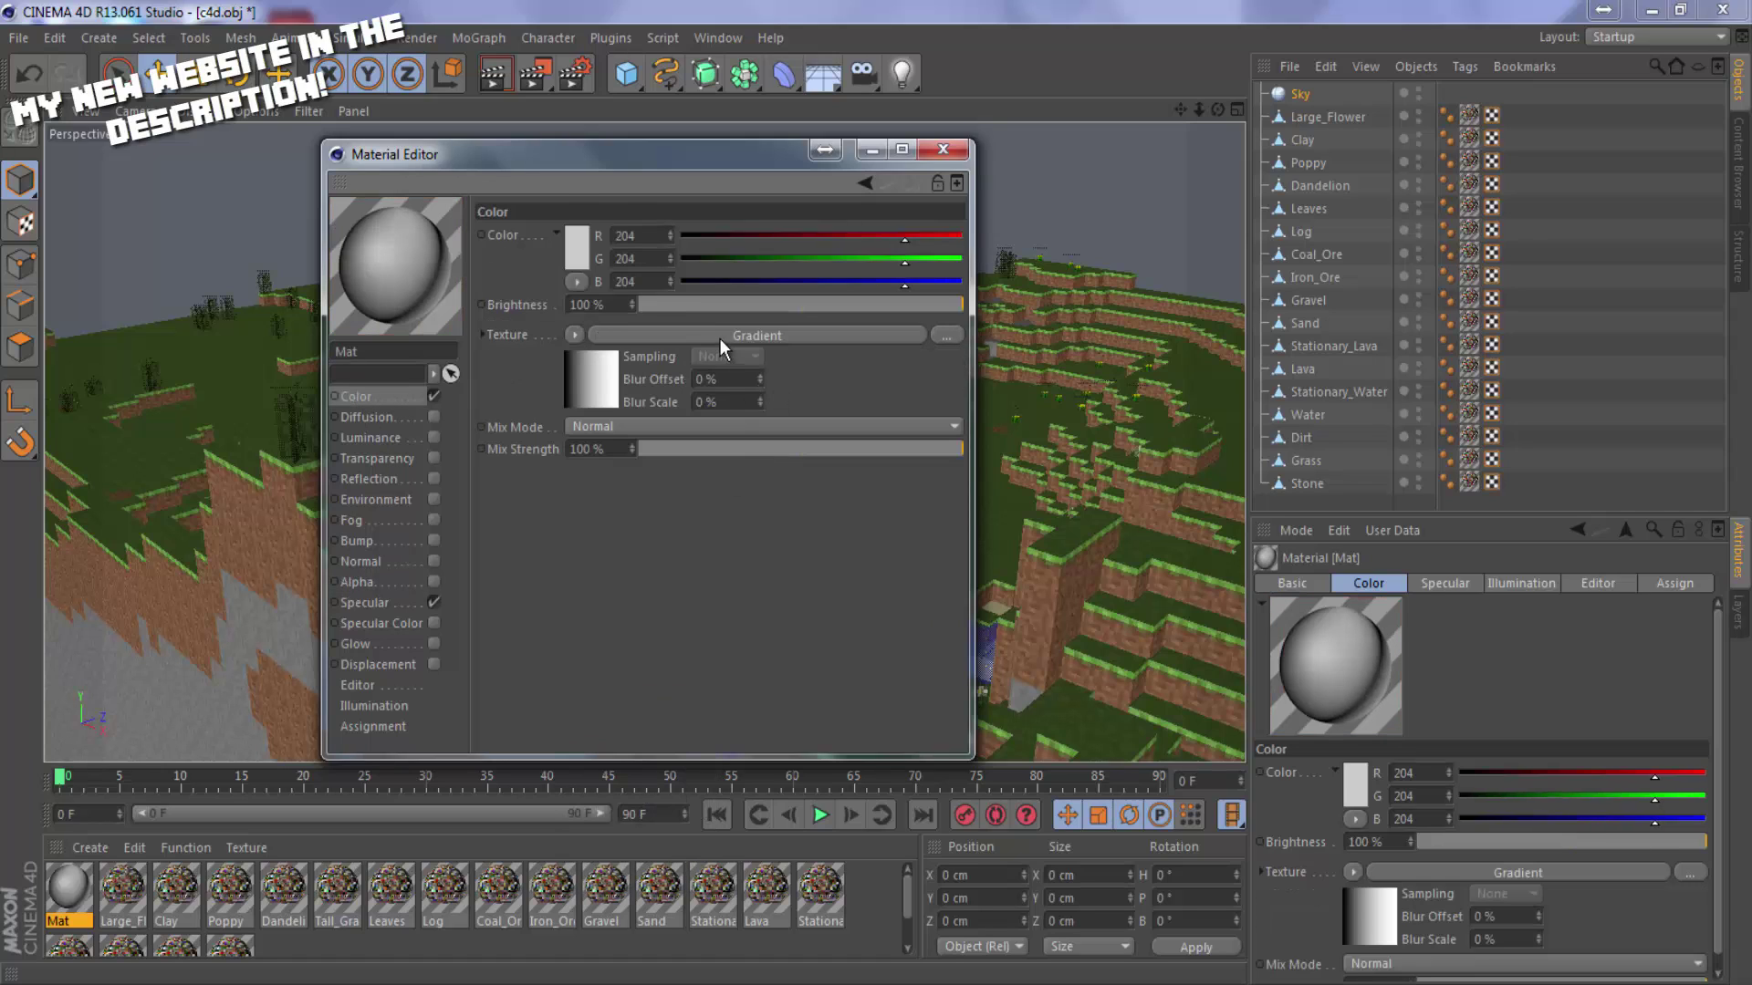
pyautogui.click(719, 338)
pyautogui.click(730, 430)
pyautogui.click(704, 475)
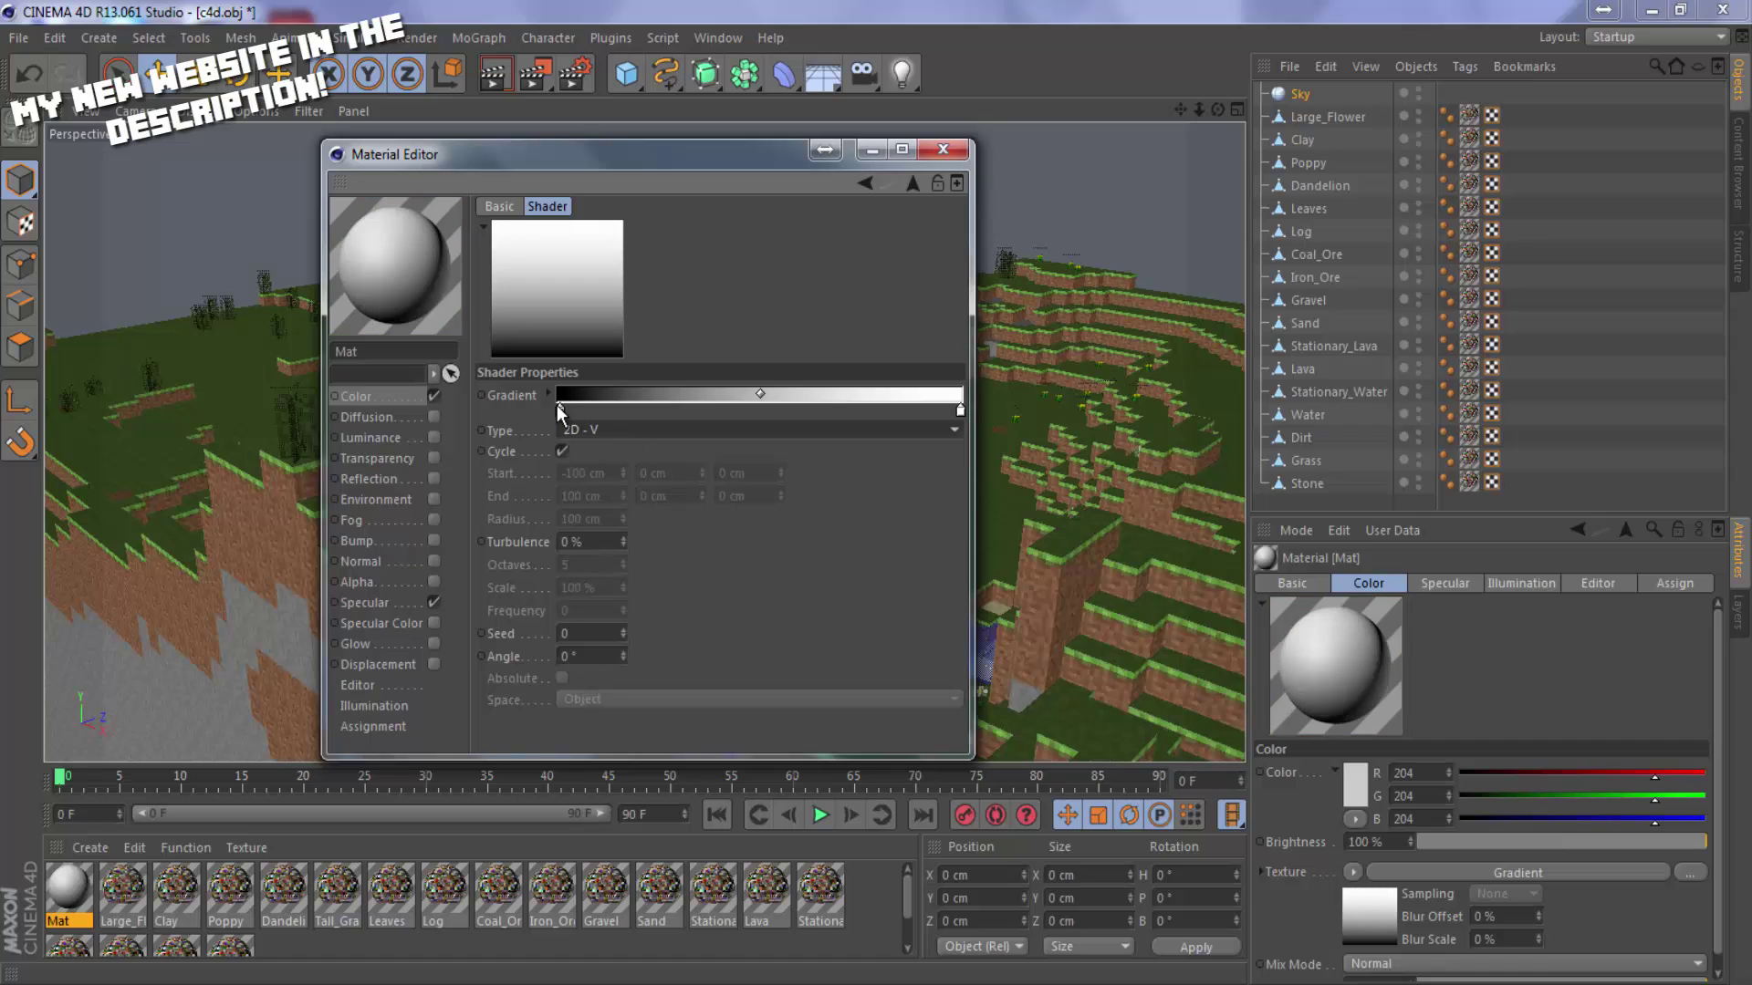
# Change the gradient's black start knot to a dark blue.
pyautogui.doubleClick(557, 412)
pyautogui.moveTo(630, 325); pyautogui.dragTo(620, 327)
pyautogui.moveTo(569, 383); pyautogui.dragTo(570, 418)
pyautogui.click(529, 519)
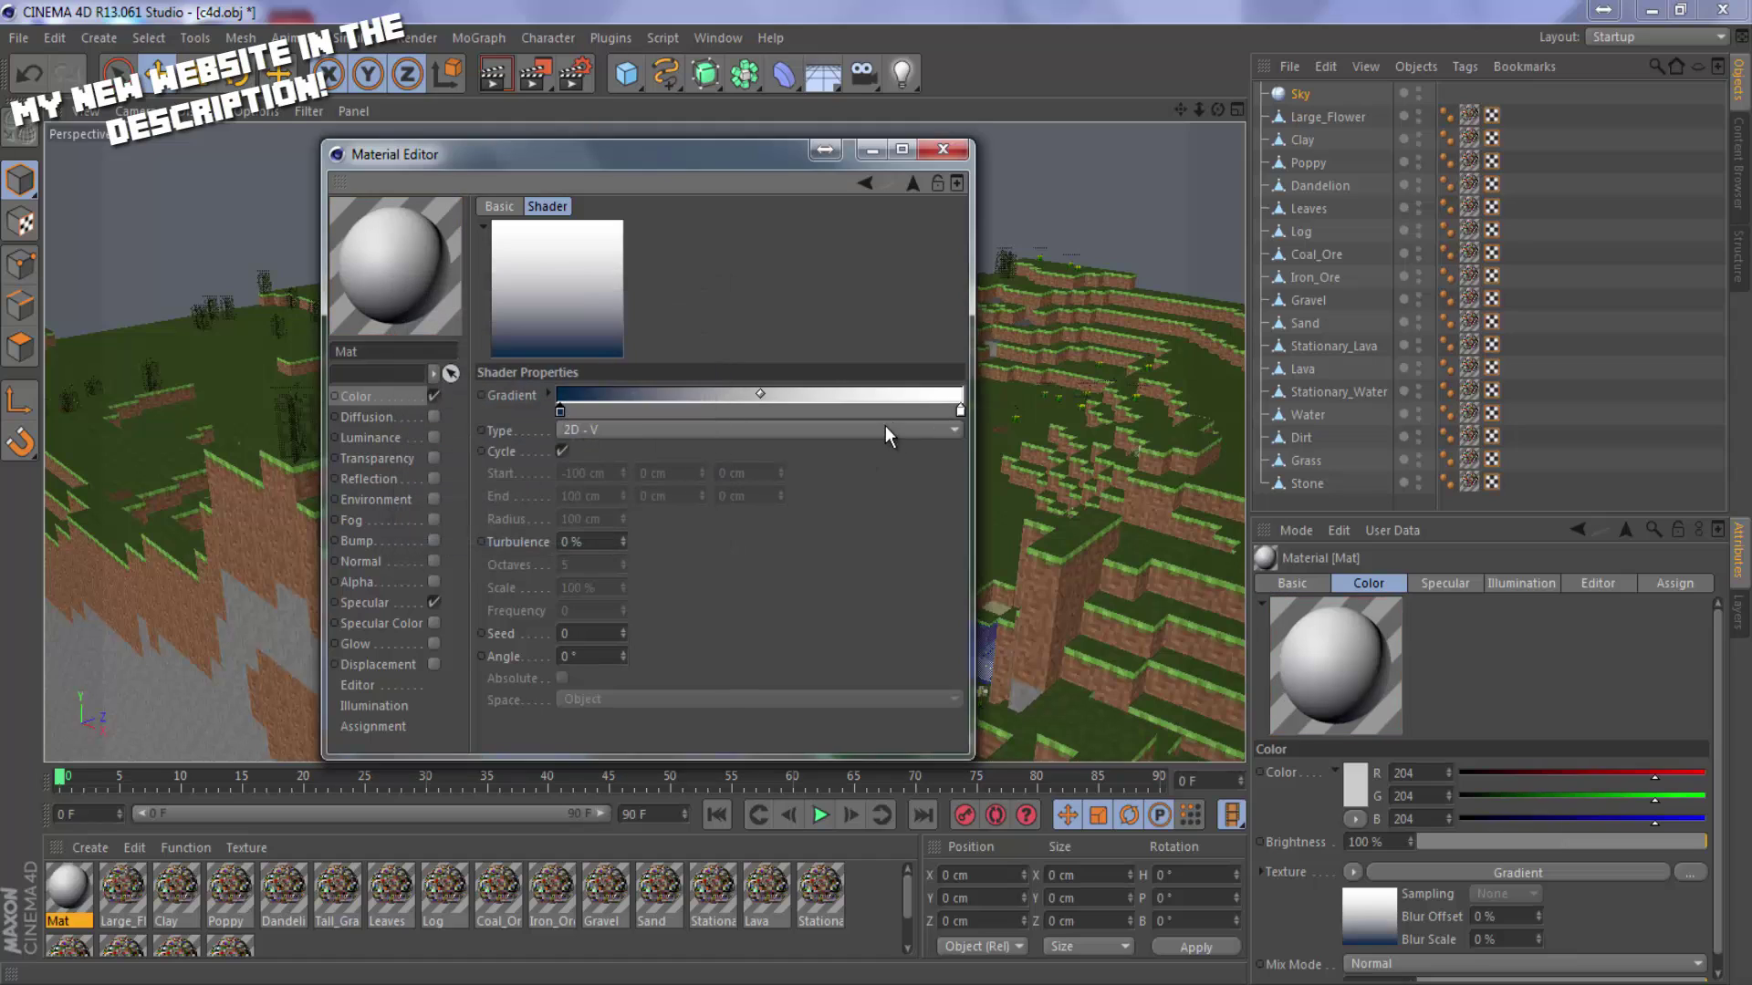
# Change the gradient's white end knot to a pale sky blue with a hue of 200°.
pyautogui.doubleClick(961, 412)
pyautogui.click(1024, 326)
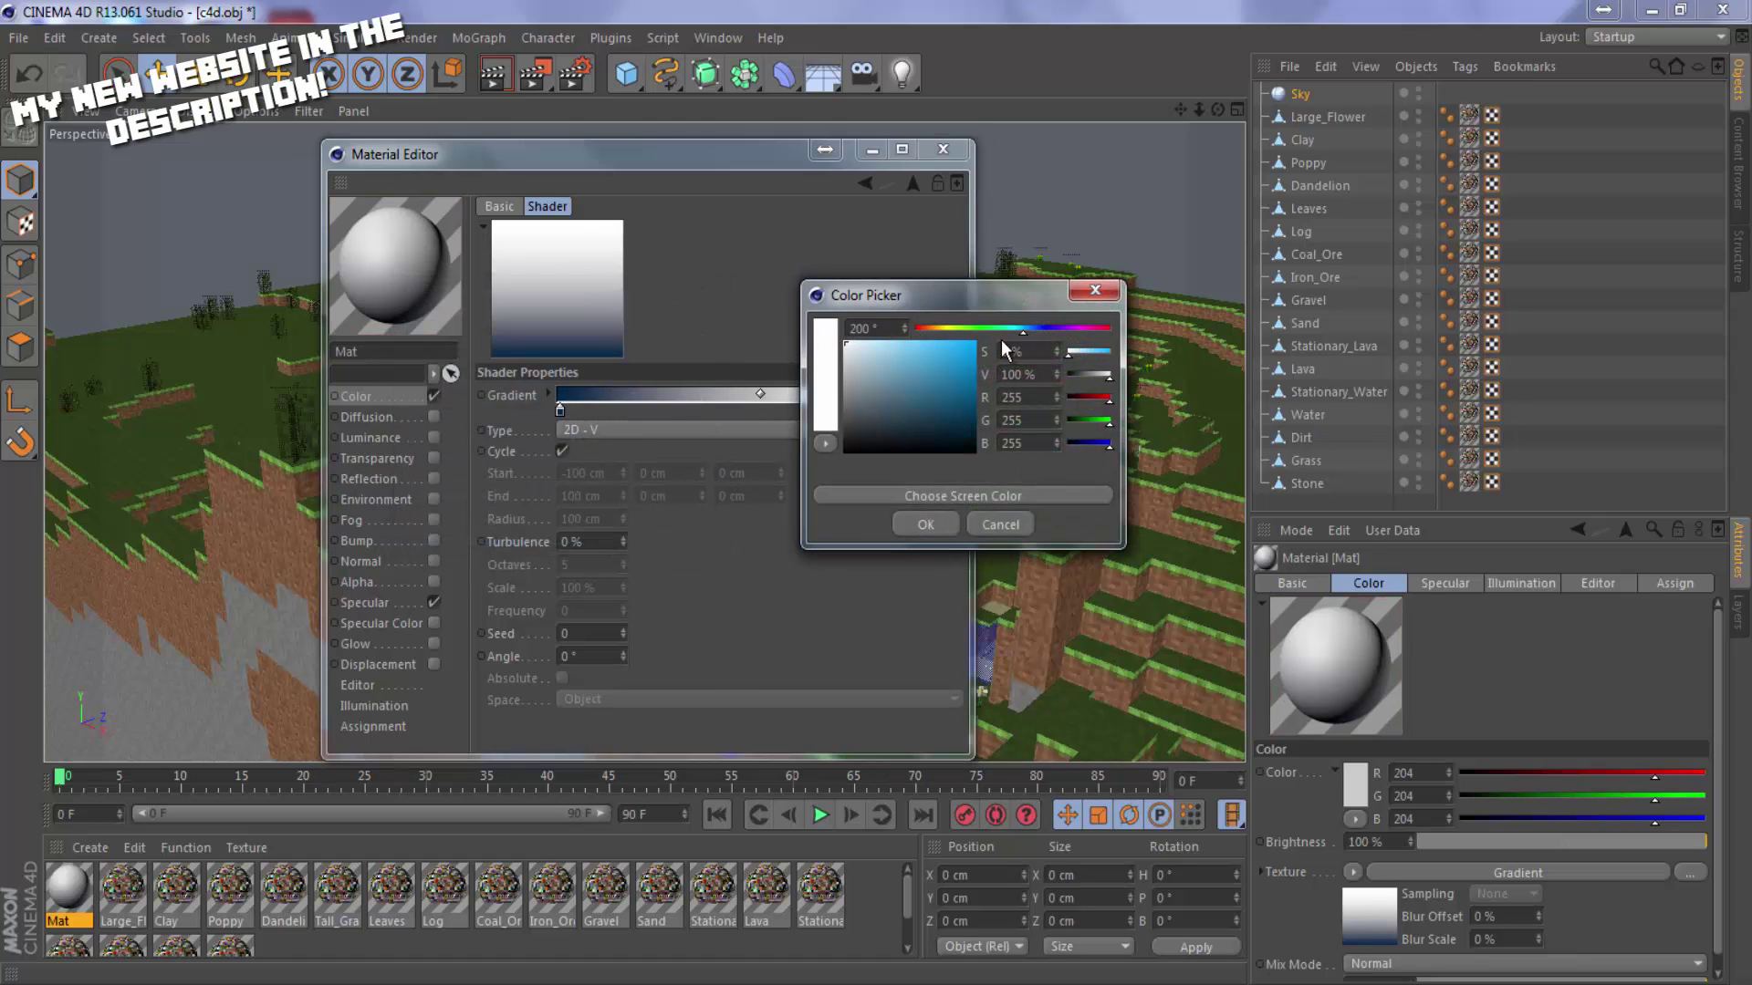
pyautogui.moveTo(1000, 339); pyautogui.dragTo(929, 331)
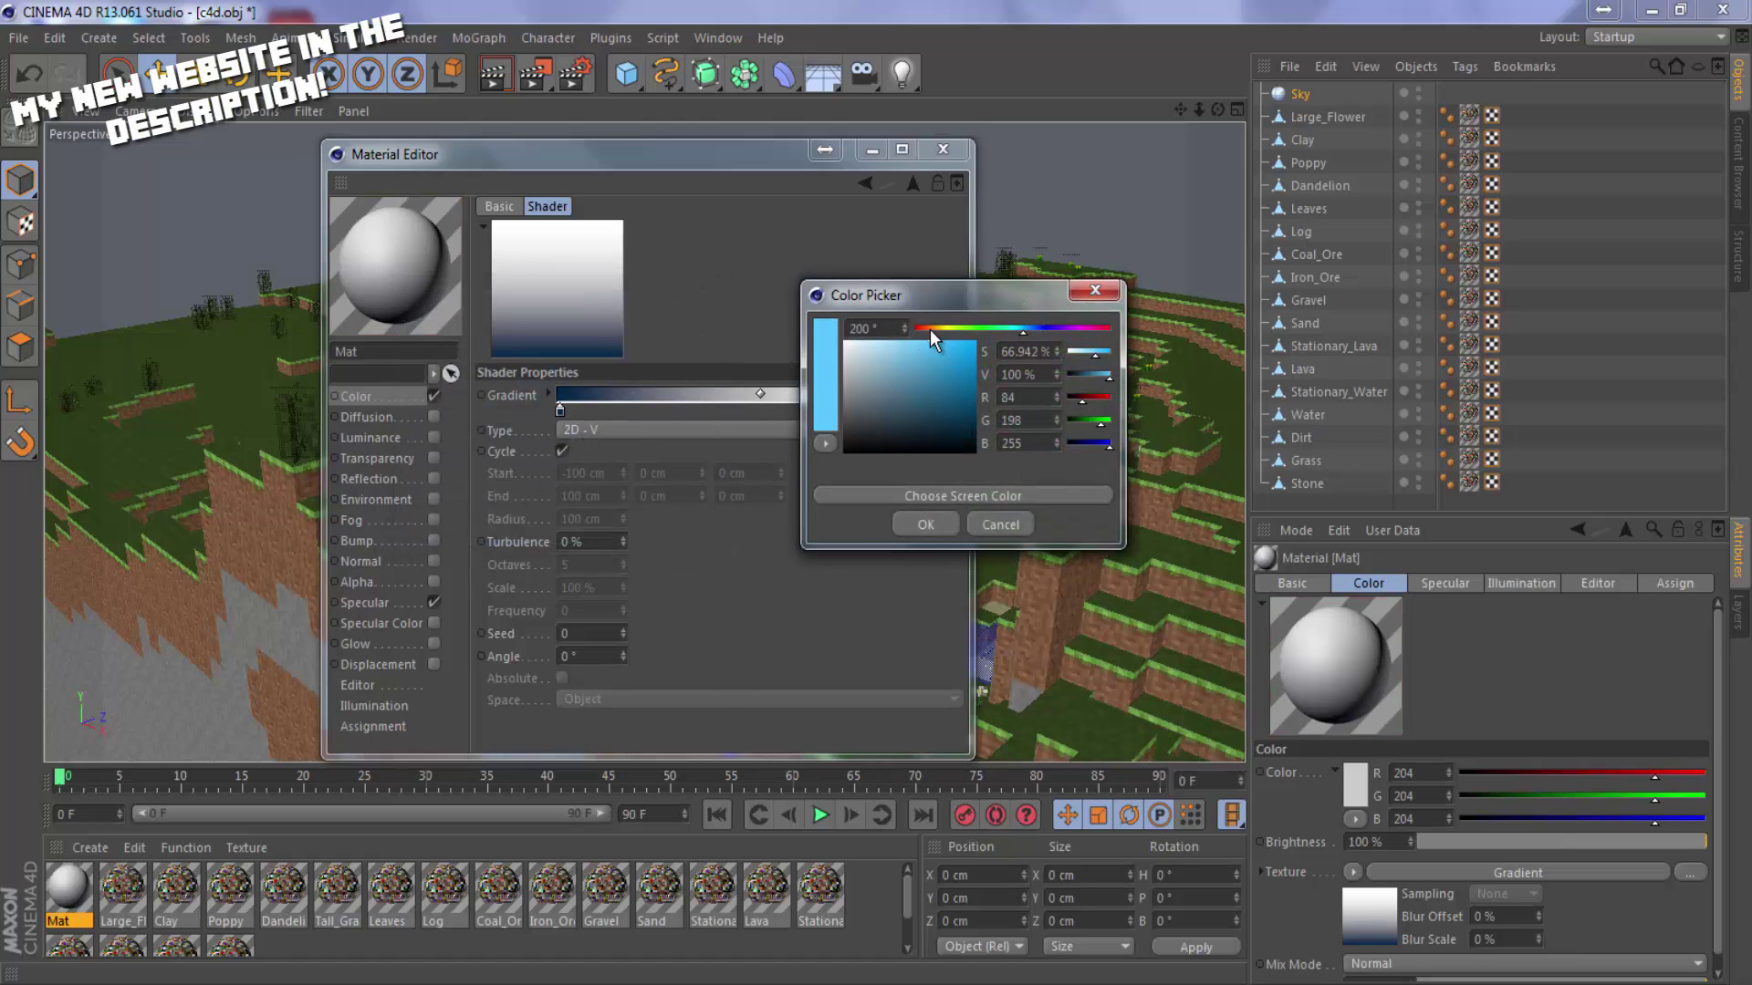
pyautogui.click(936, 522)
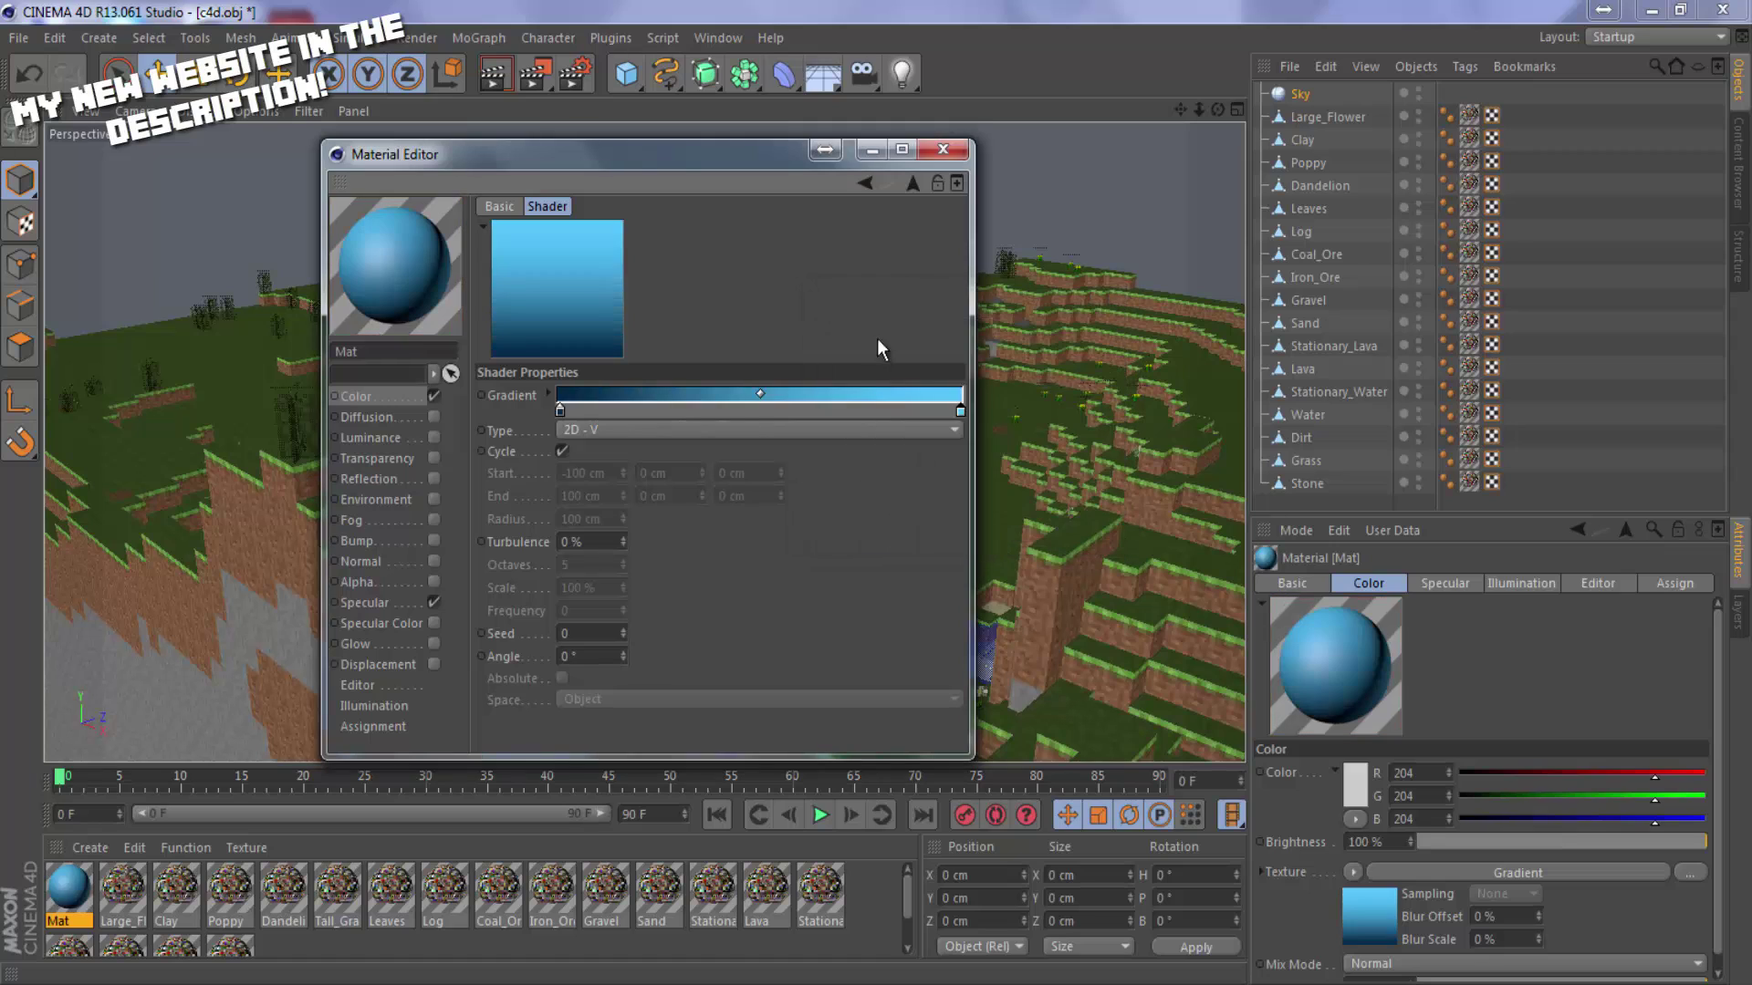
pyautogui.doubleClick(961, 411)
pyautogui.moveTo(912, 350); pyautogui.dragTo(900, 340)
pyautogui.click(940, 519)
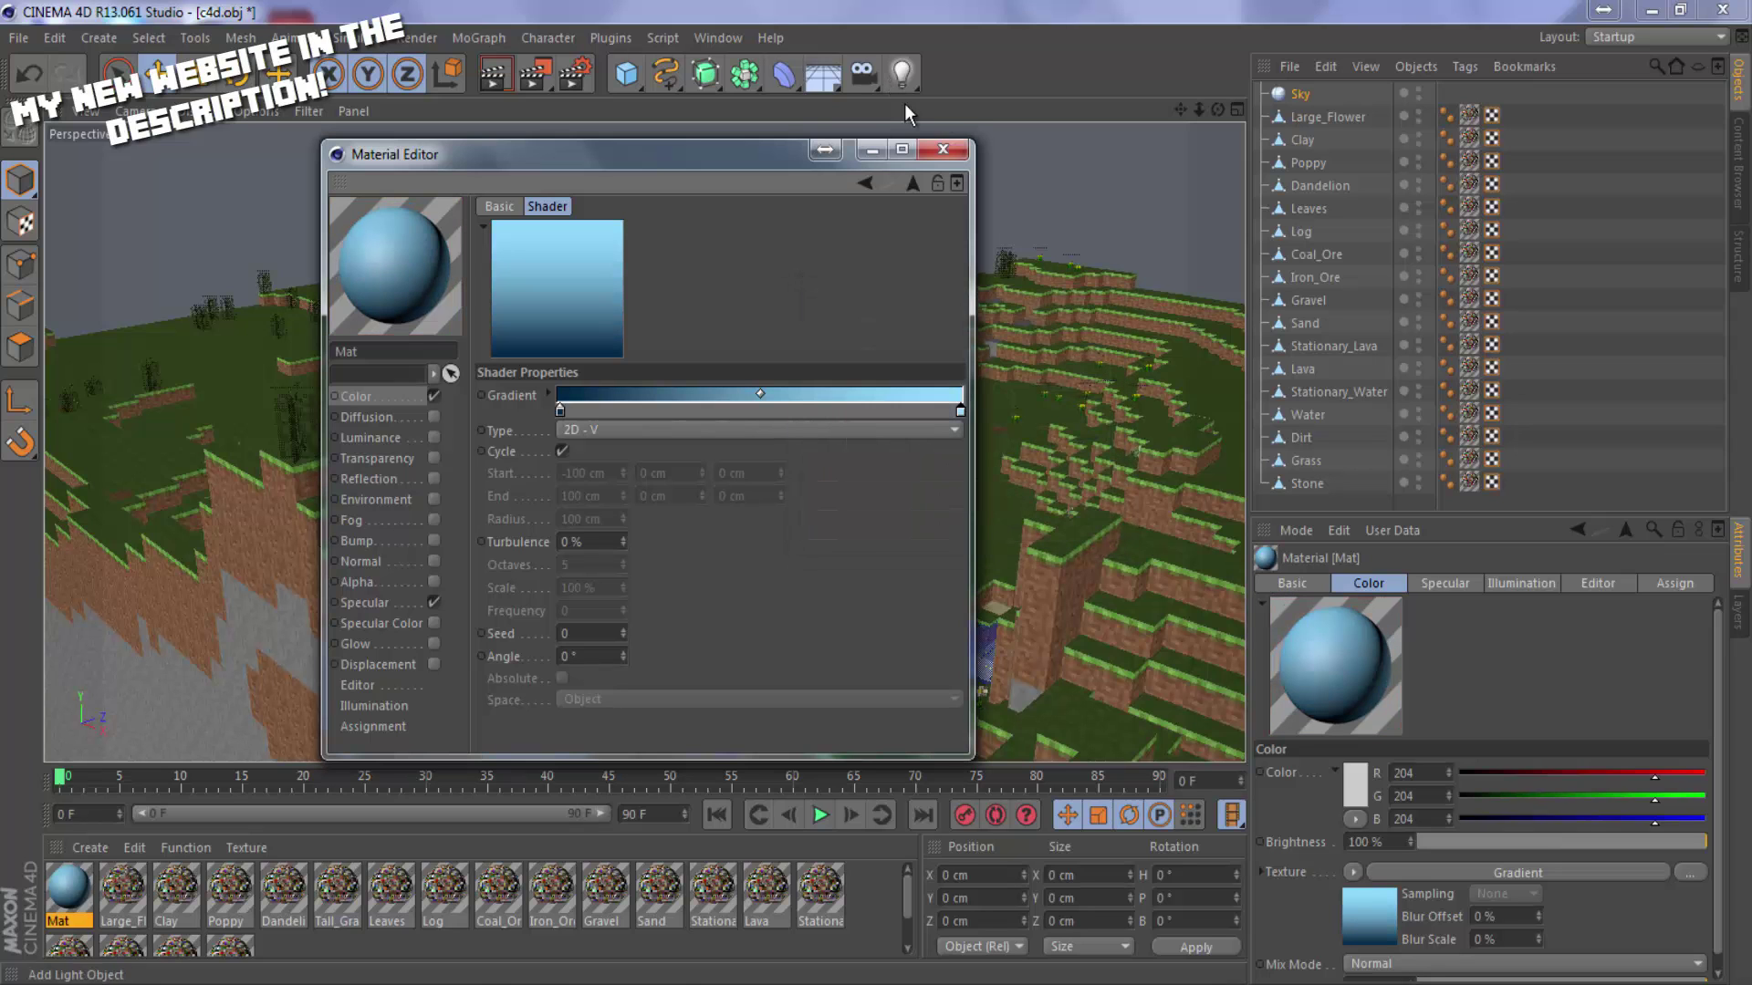
# Close the Material Editor and apply the blue gradient material to the Sky object.
pyautogui.click(940, 155)
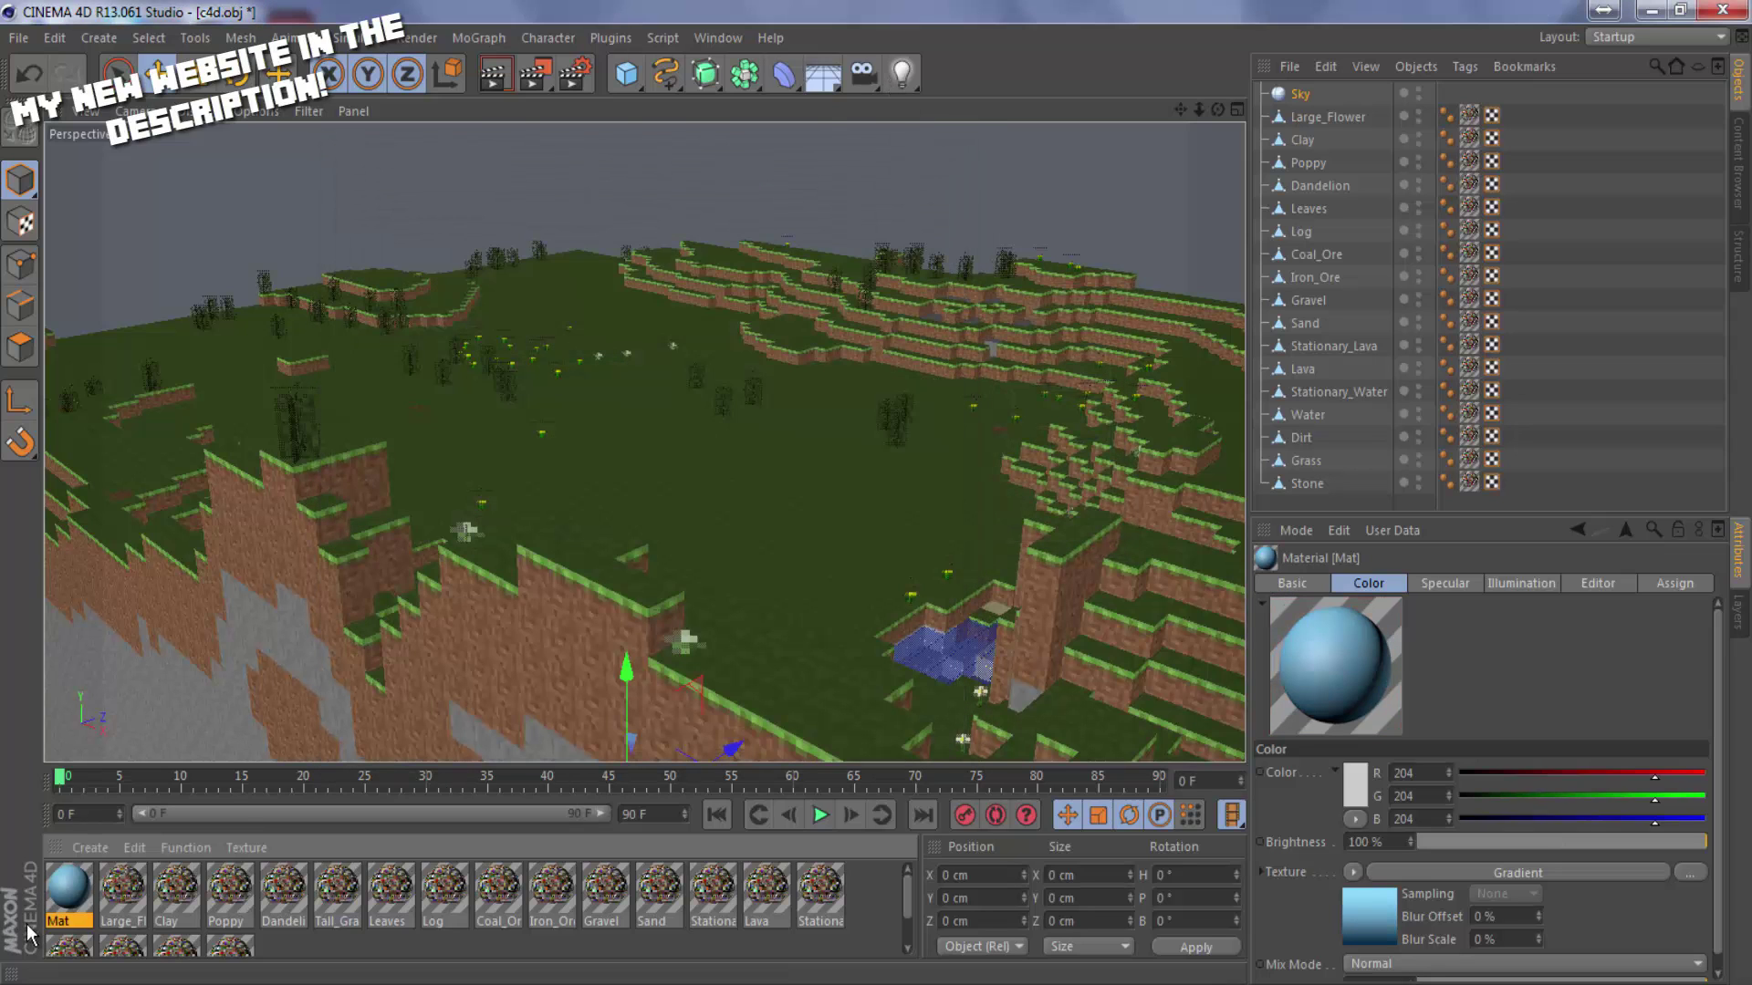
pyautogui.moveTo(227, 255); pyautogui.dragTo(226, 246)
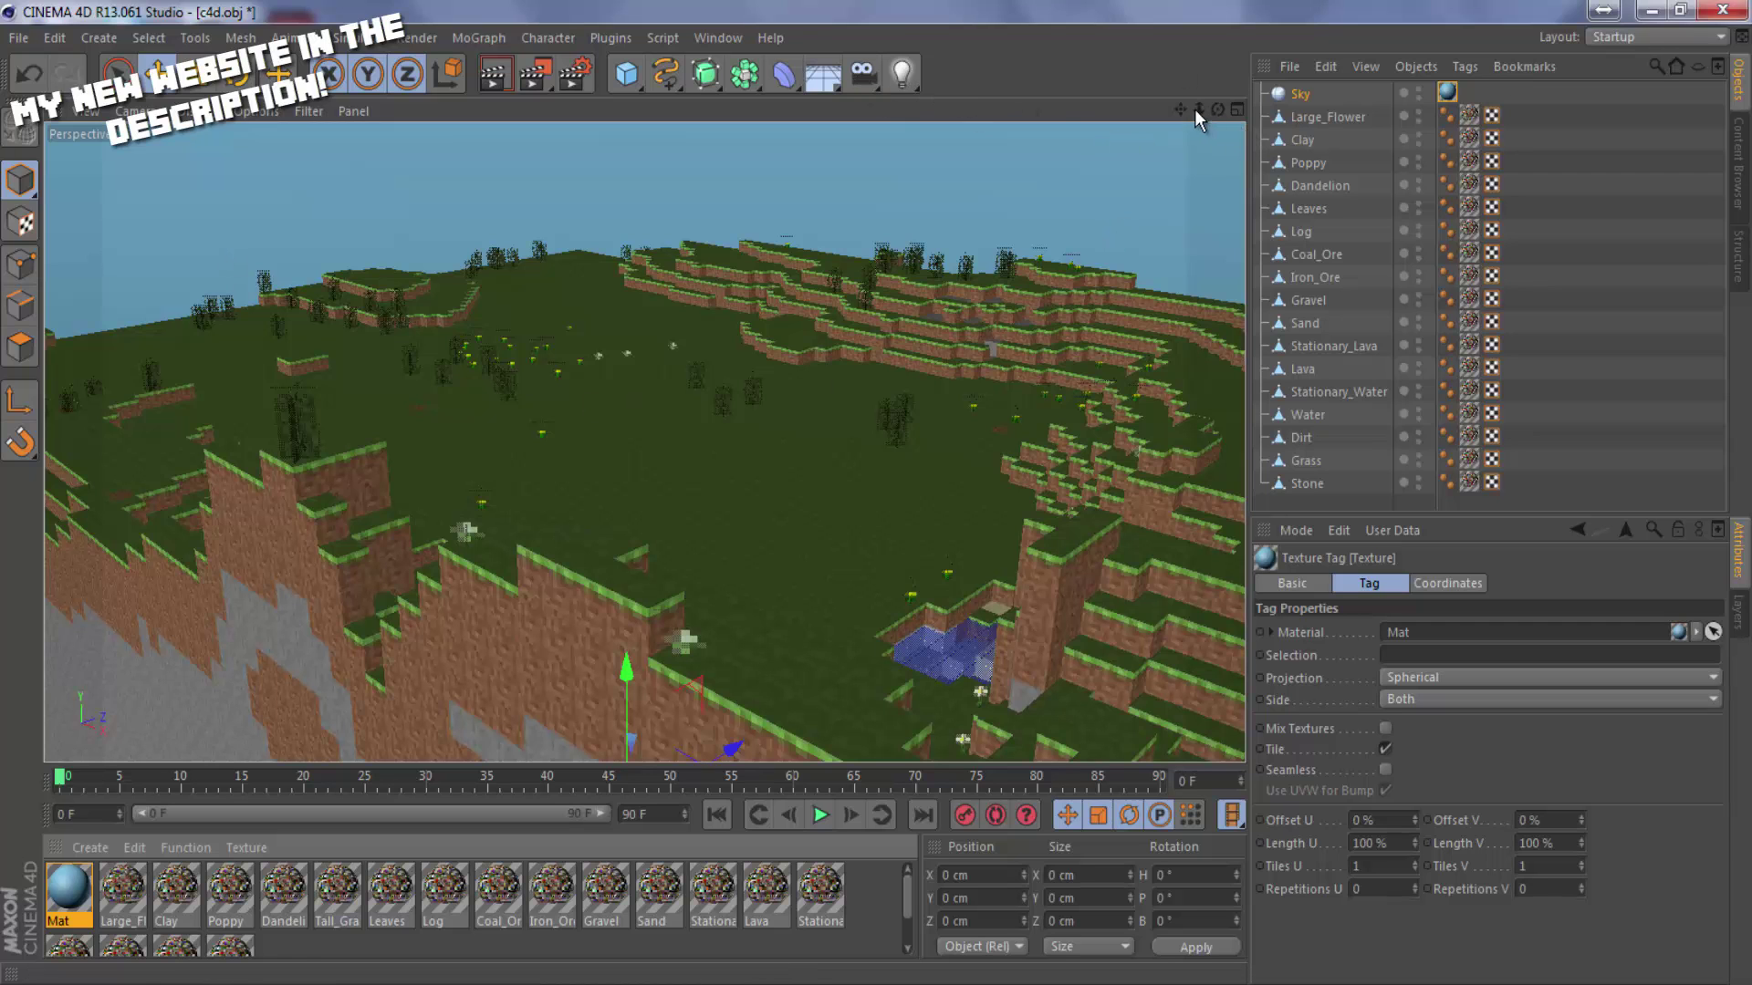
# Add an Infinite Light and raise it above the terrain to a Y position of about 4799 cm.
pyautogui.scroll(-10, 871, 495)
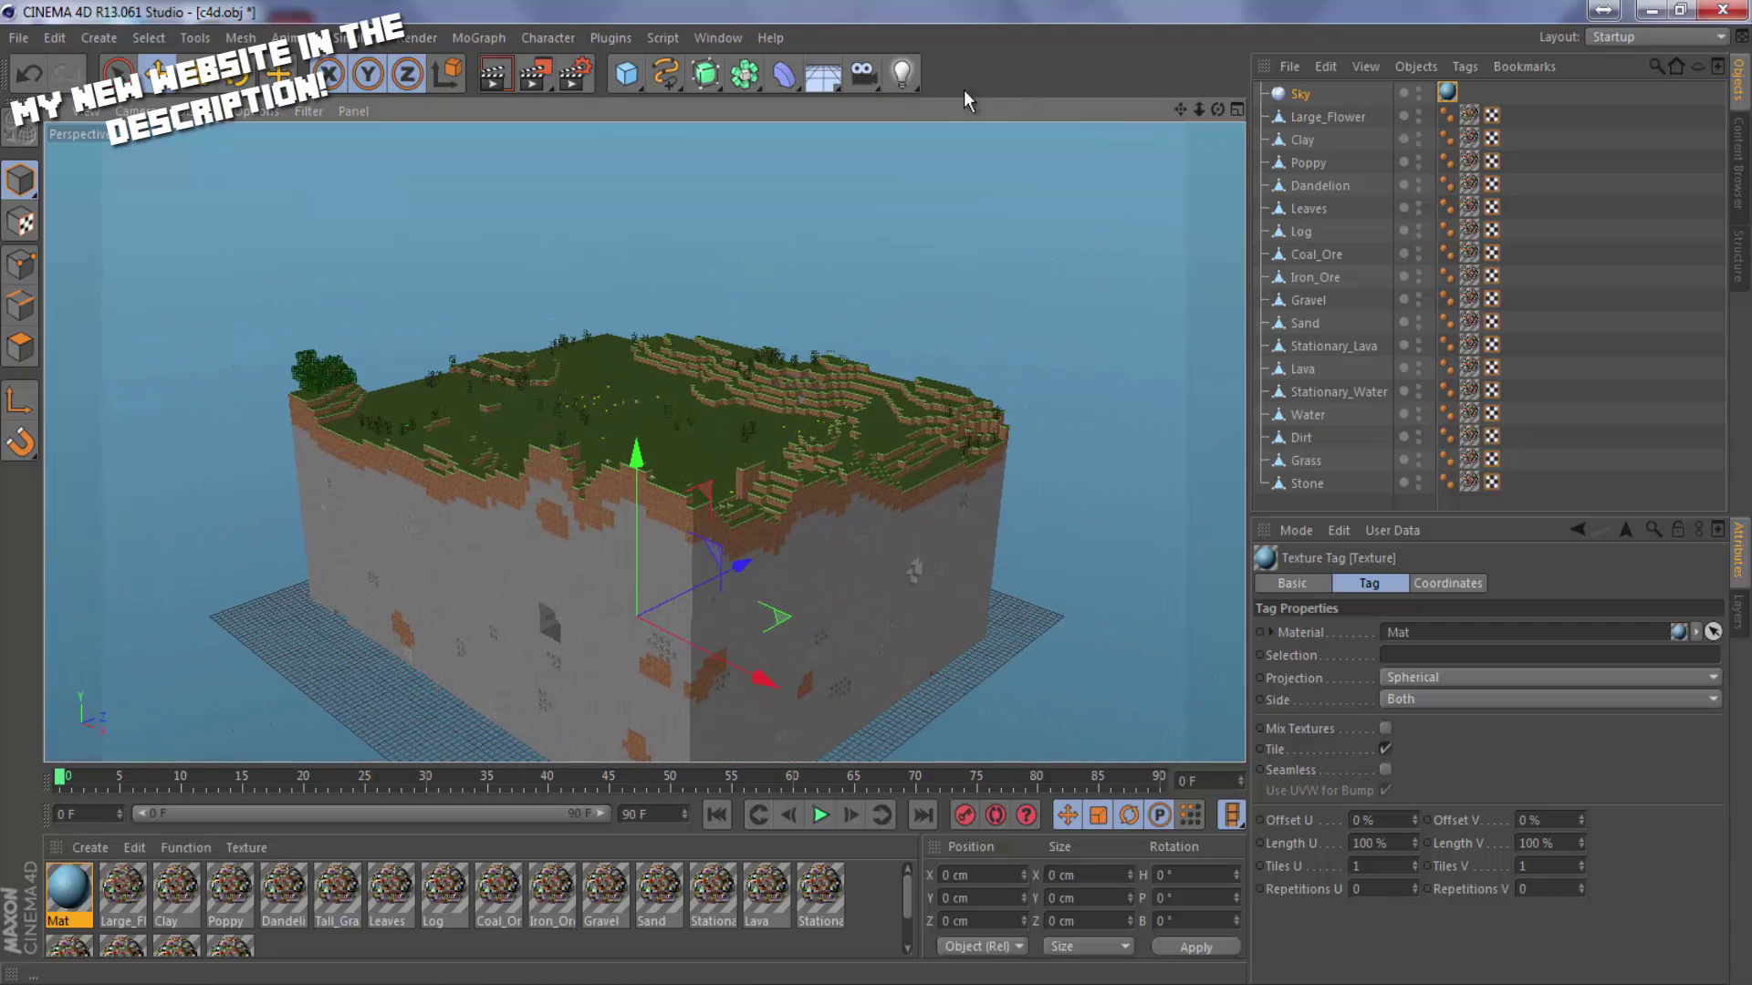
pyautogui.click(916, 89)
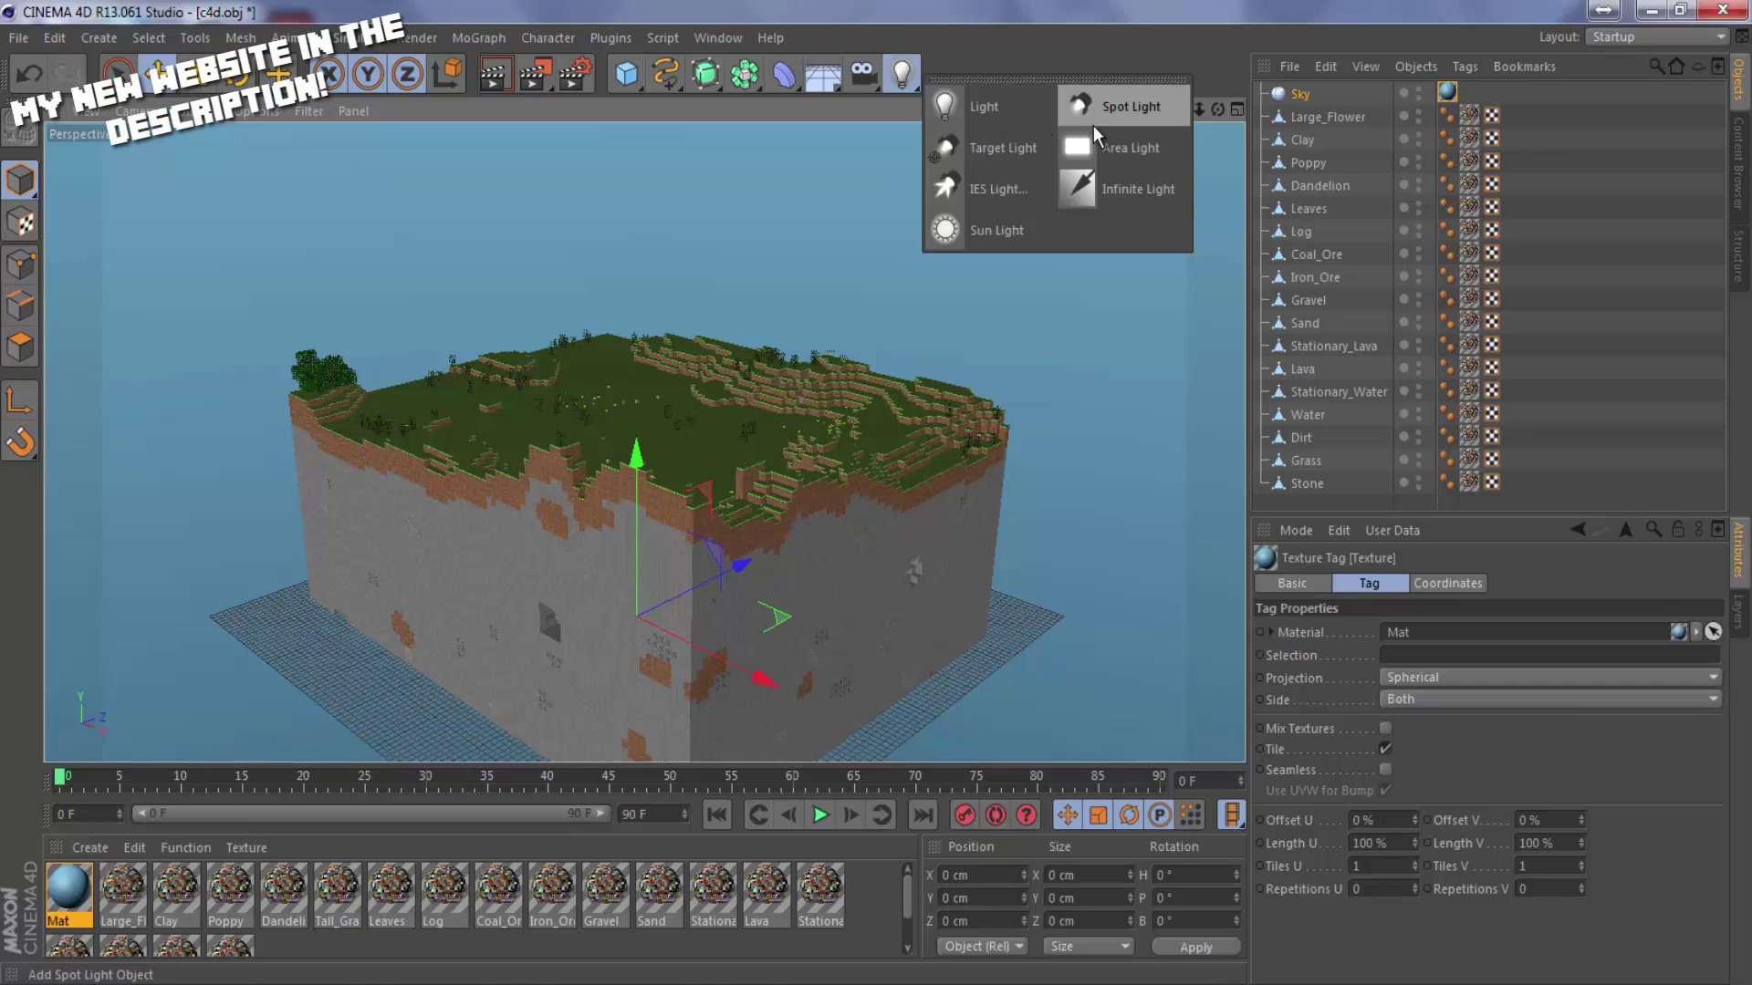
pyautogui.click(1143, 193)
pyautogui.moveTo(630, 573); pyautogui.dragTo(631, 290)
# Rotate the infinite light to a heading of about 45° and a pitch of about -27° so it shines down on the terrain.
pyautogui.click(237, 75)
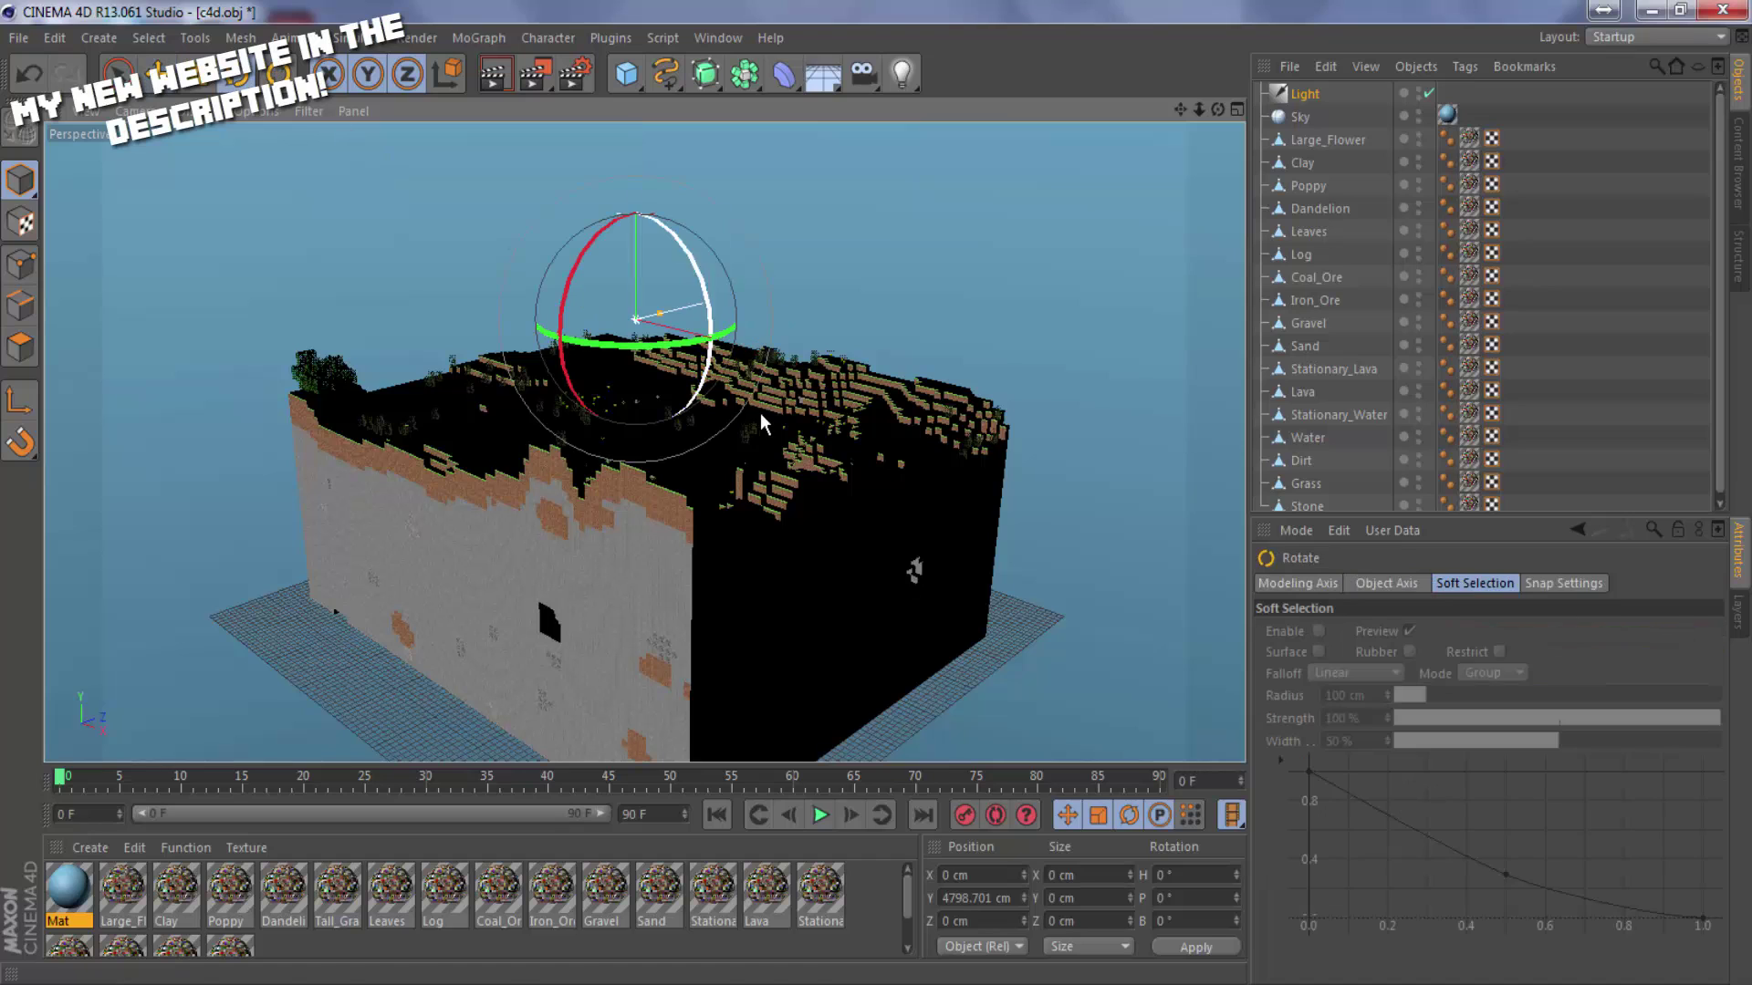
pyautogui.moveTo(657, 349); pyautogui.dragTo(710, 334)
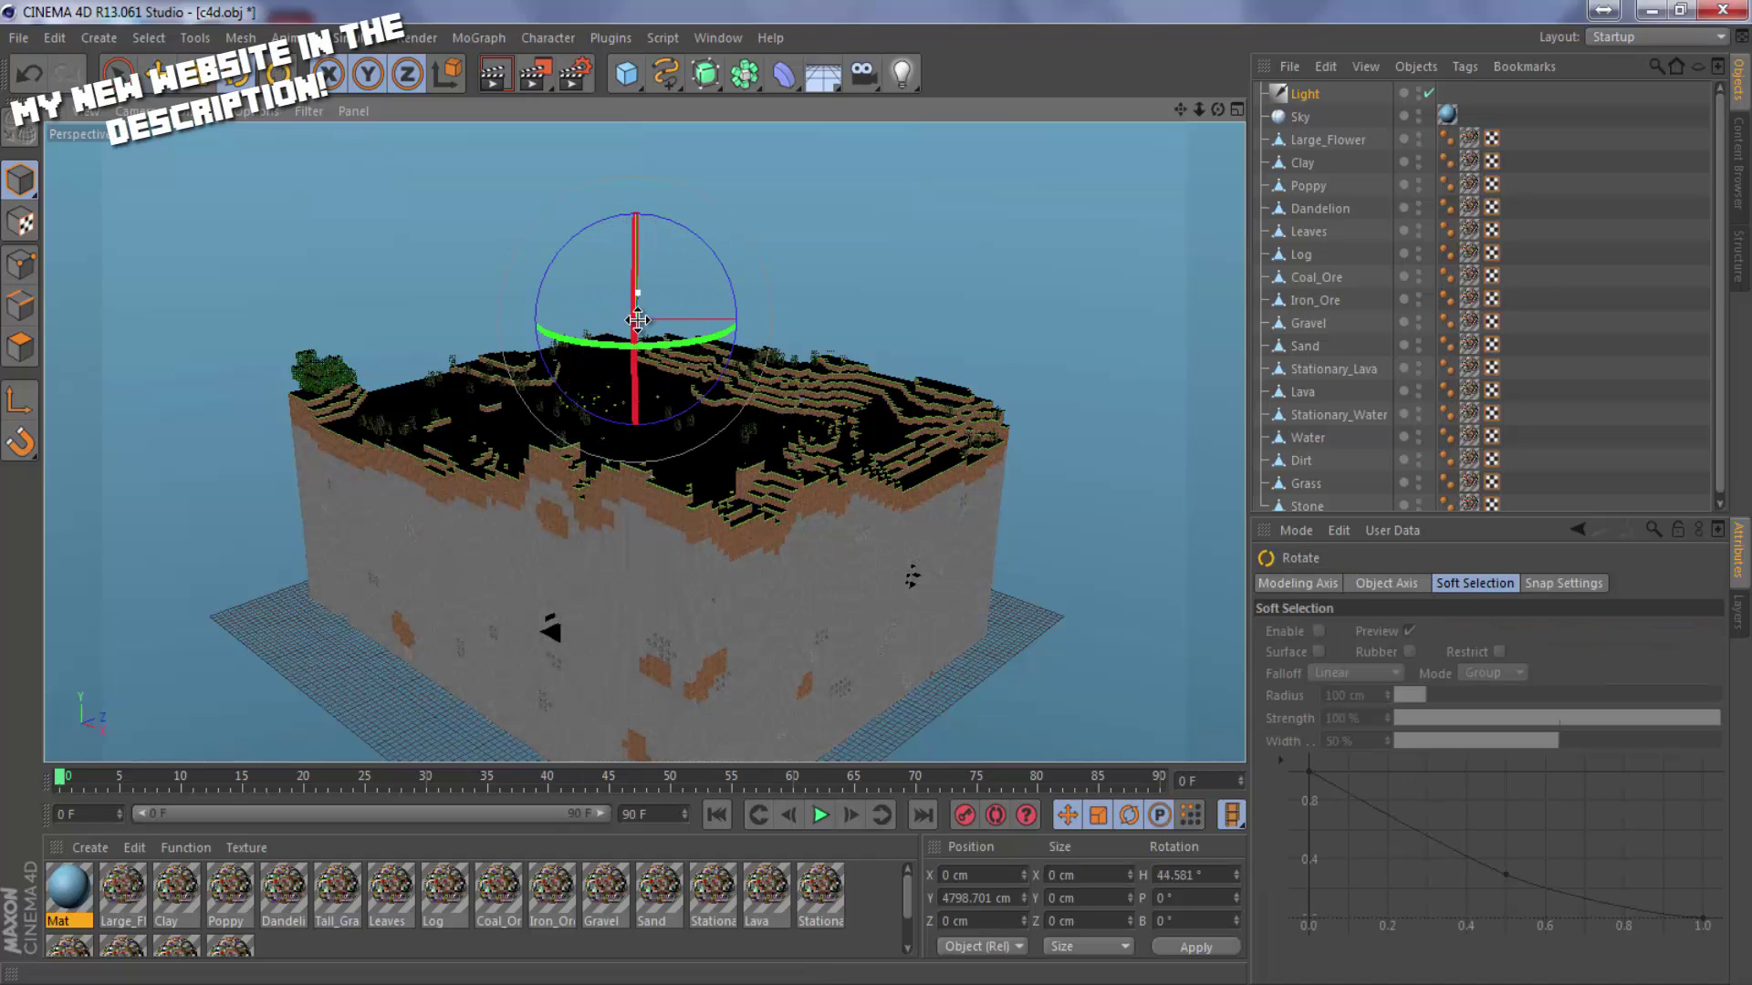
pyautogui.moveTo(633, 315); pyautogui.dragTo(629, 255)
pyautogui.scroll(3, 703, 363)
pyautogui.scroll(2, 693, 369)
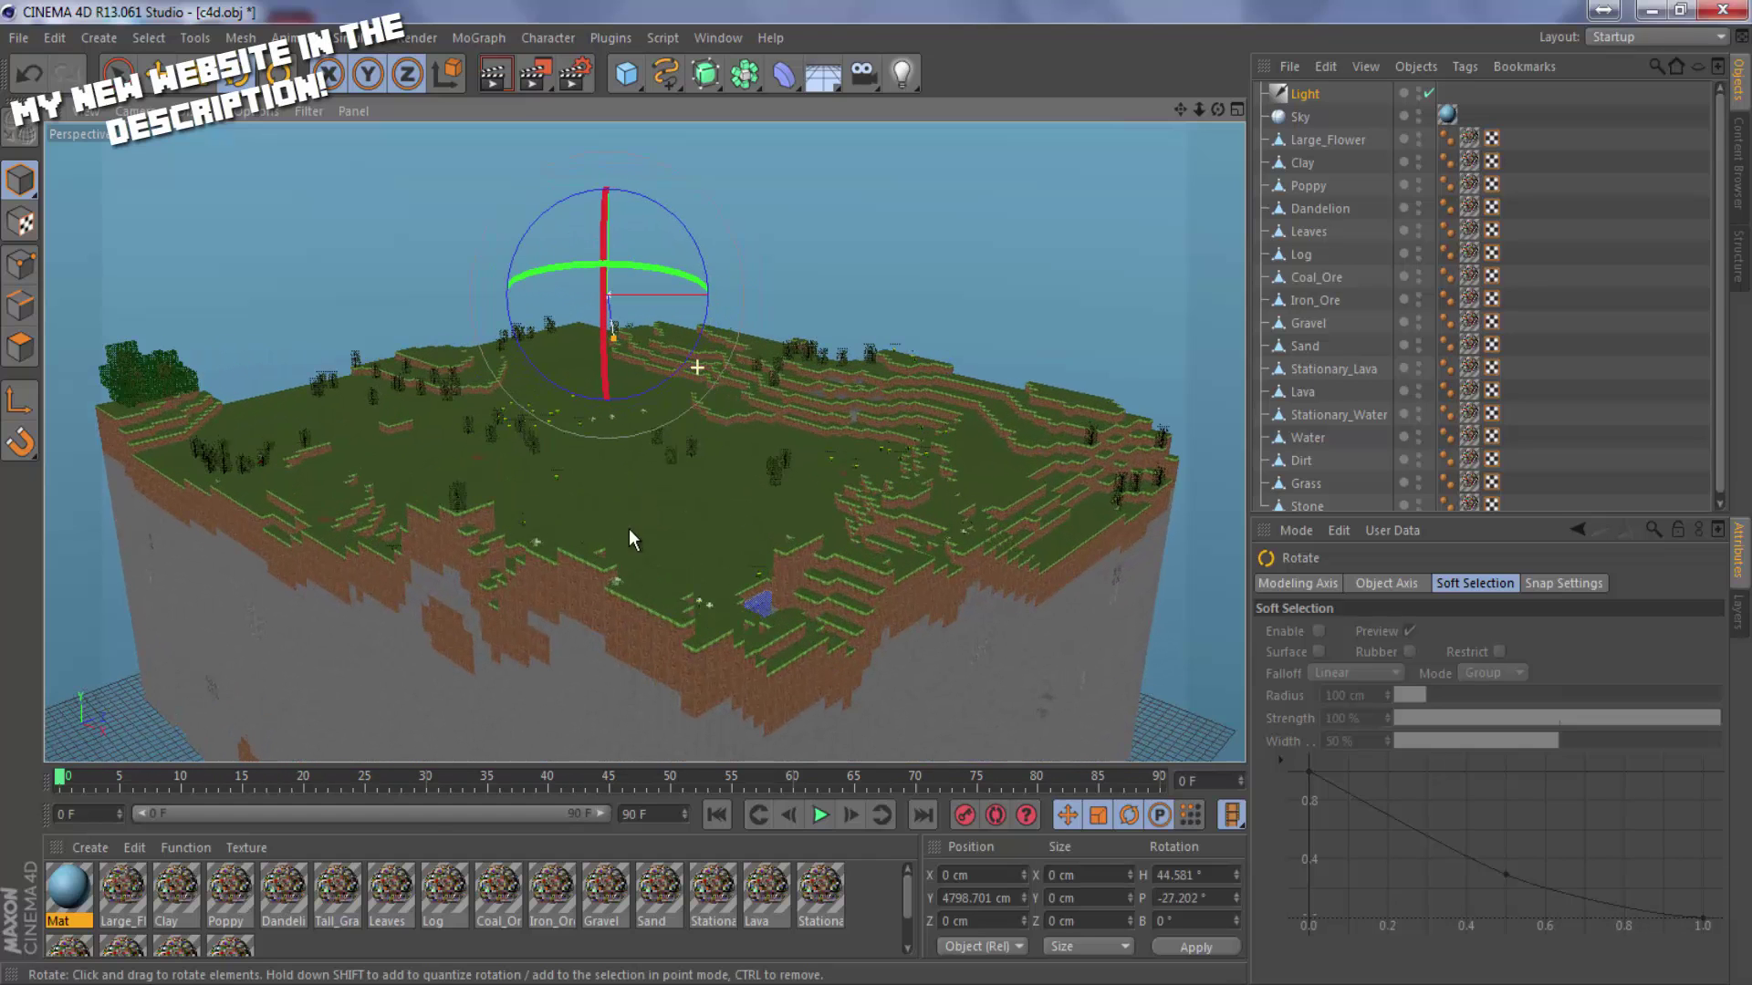
# Render a close-up preview of the grass and flowers on the terrain in the viewport.
pyautogui.moveTo(1206, 105); pyautogui.dragTo(883, 507)
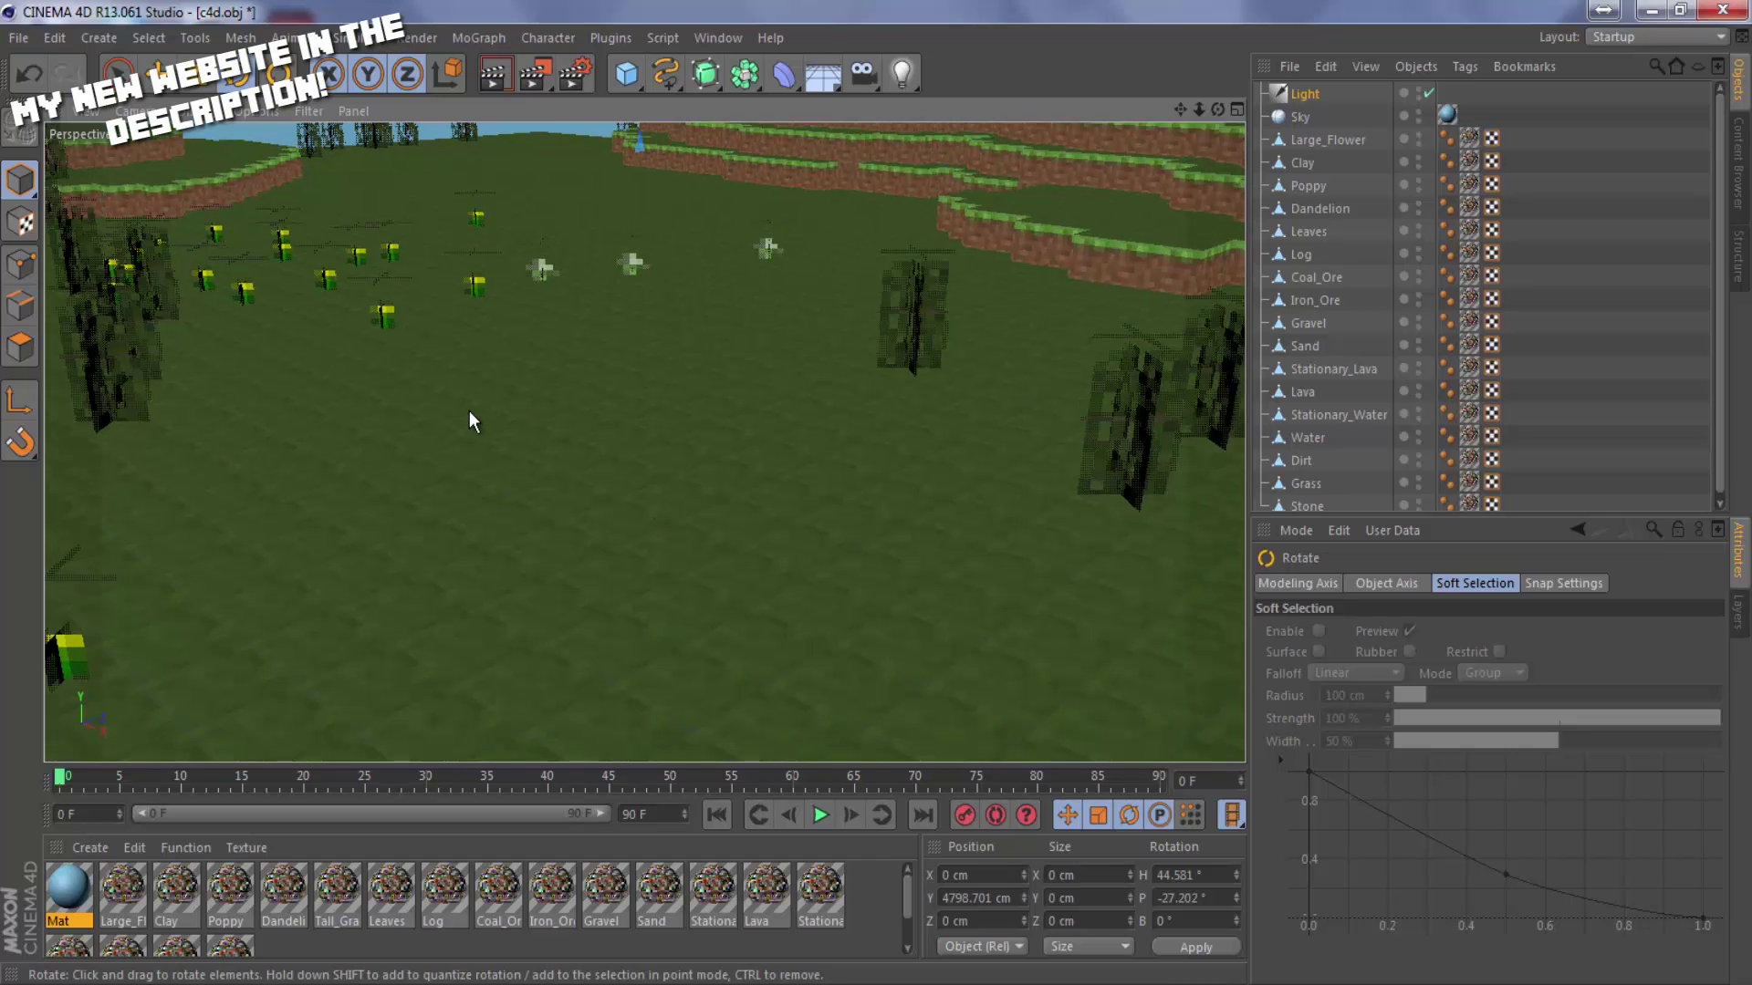
pyautogui.click(502, 75)
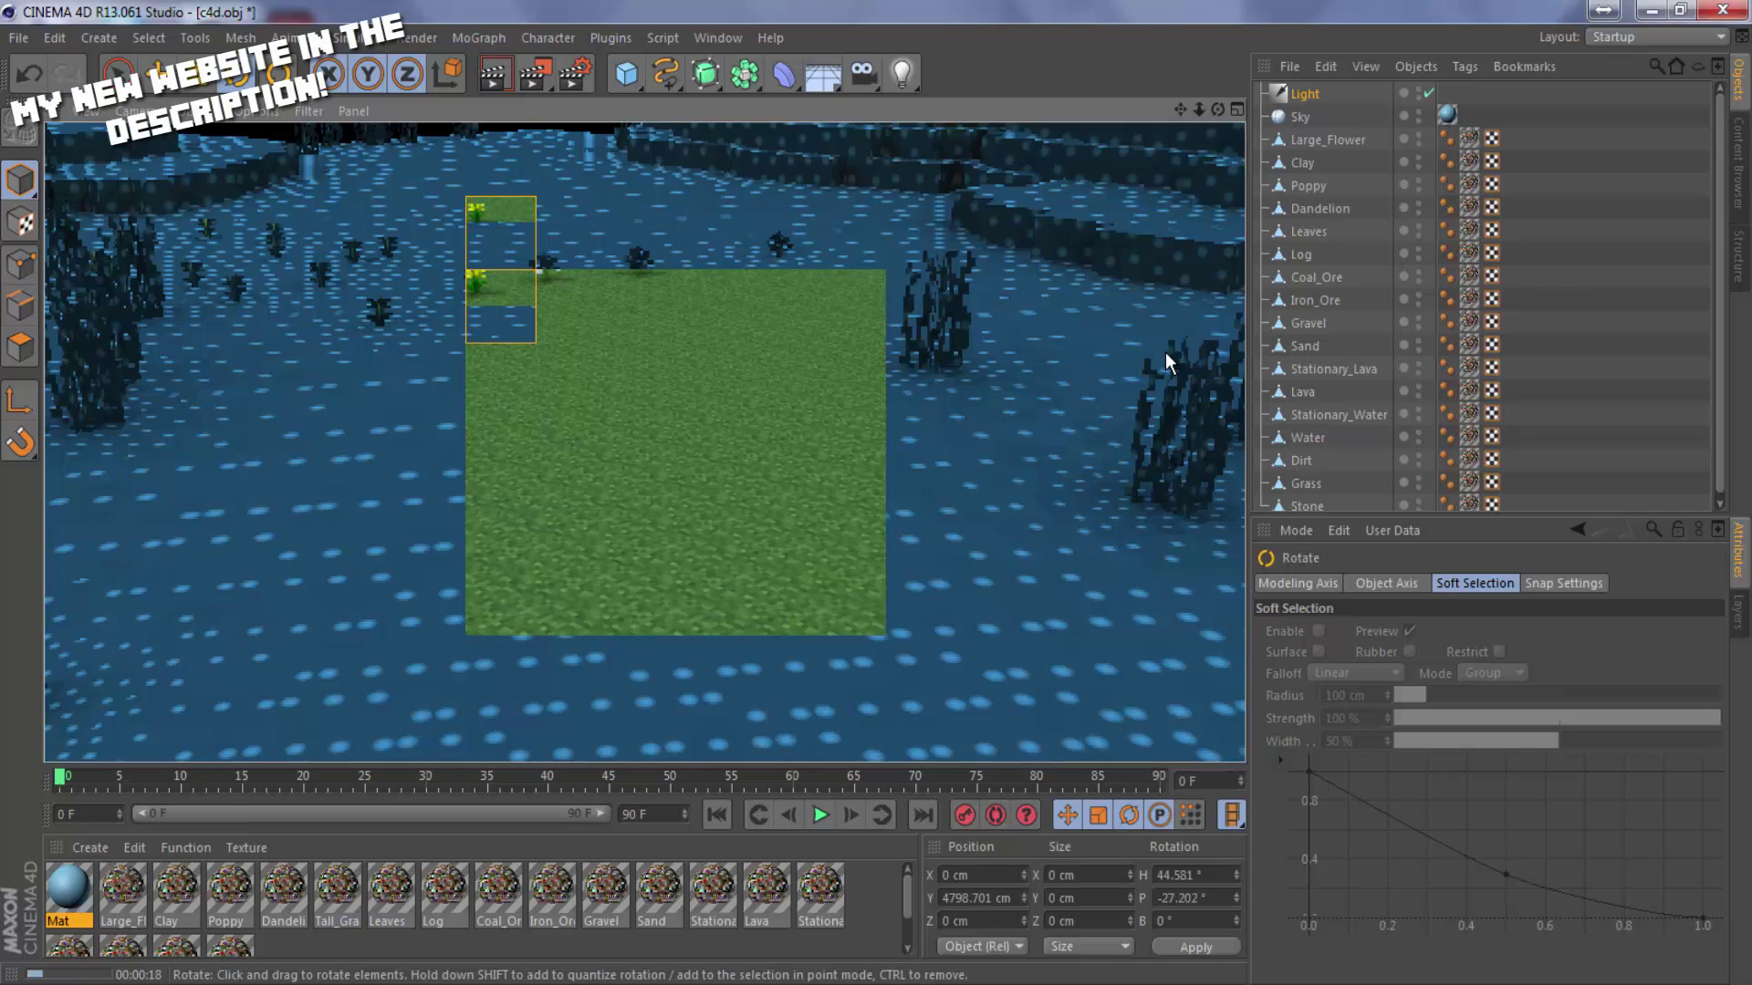
# Tint the infinite light a warm cream color with RGB values 255, 231, 195.
pyautogui.click(1317, 102)
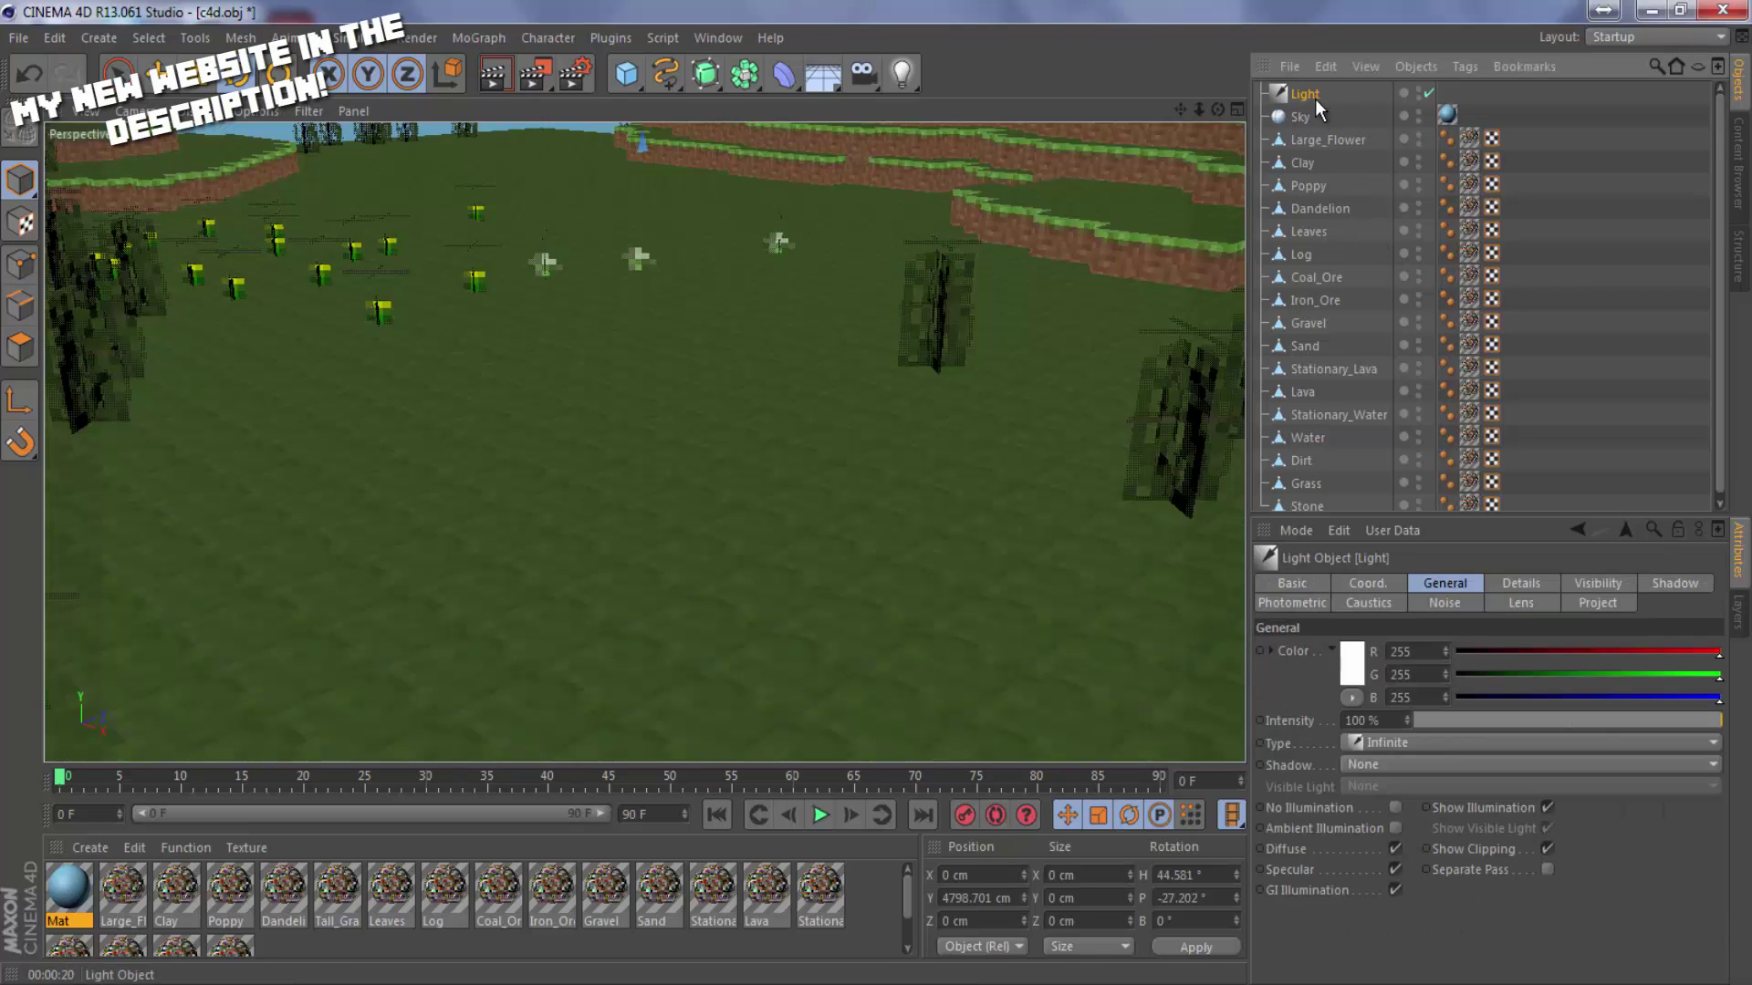
pyautogui.click(1353, 655)
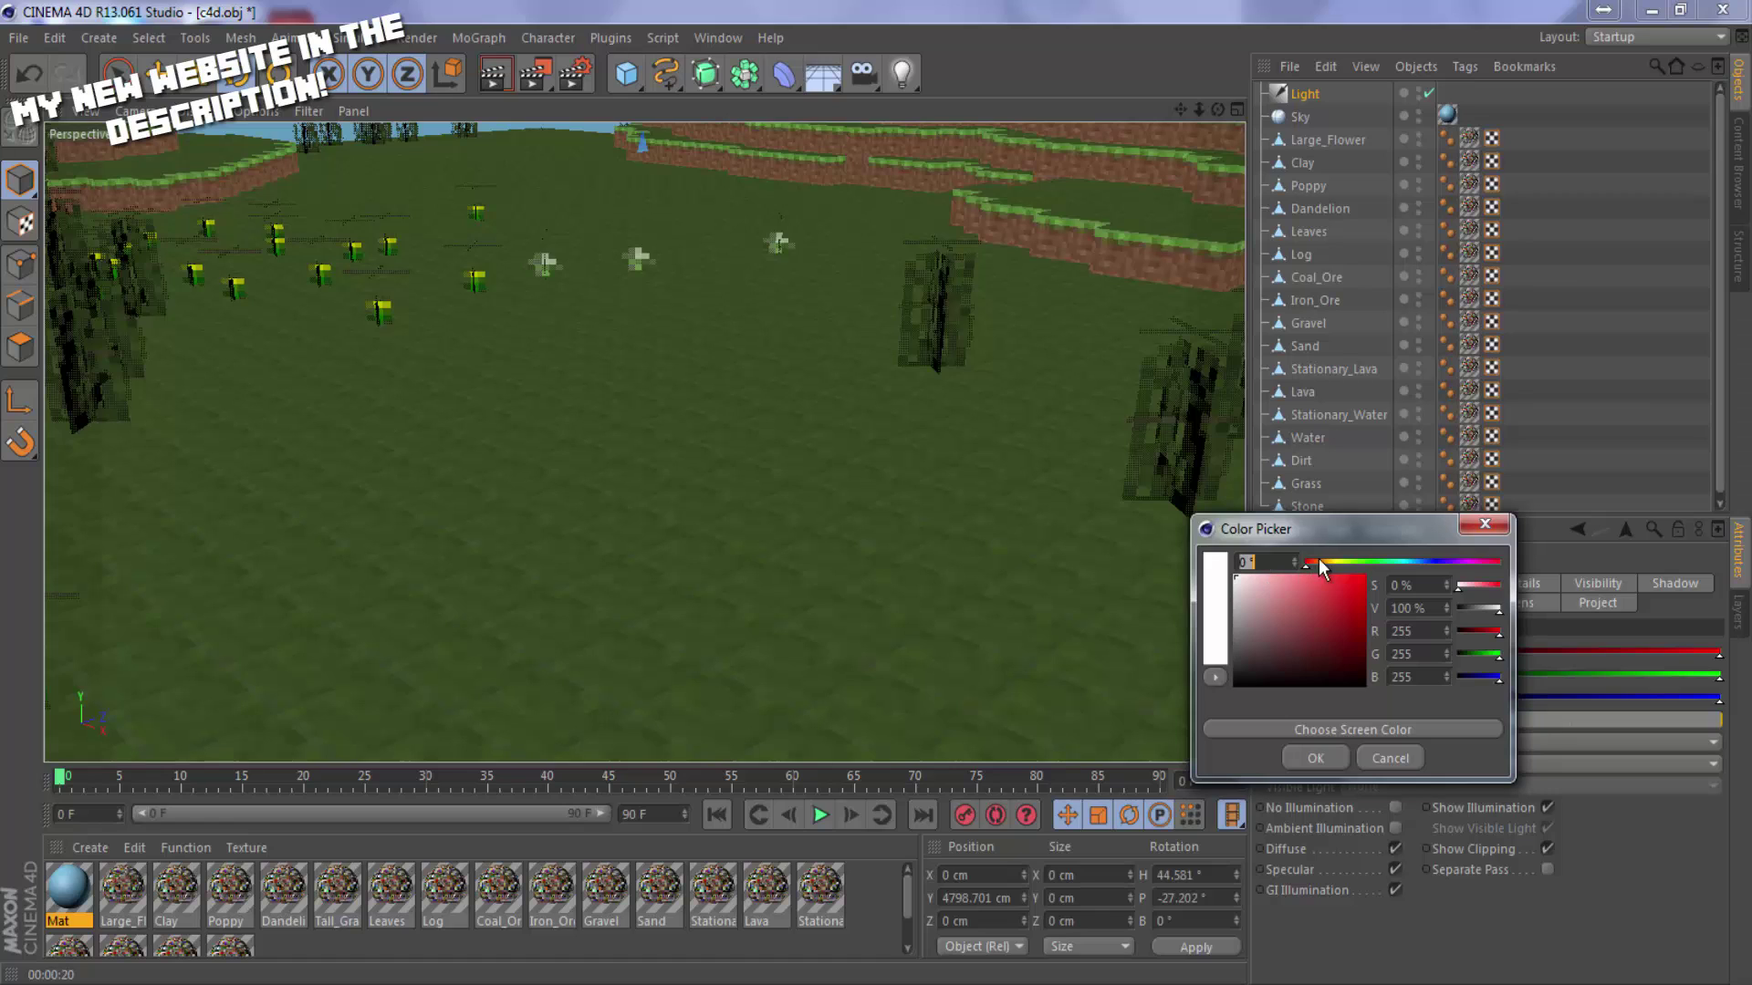
pyautogui.moveTo(1319, 562); pyautogui.dragTo(1265, 577)
pyautogui.click(1315, 758)
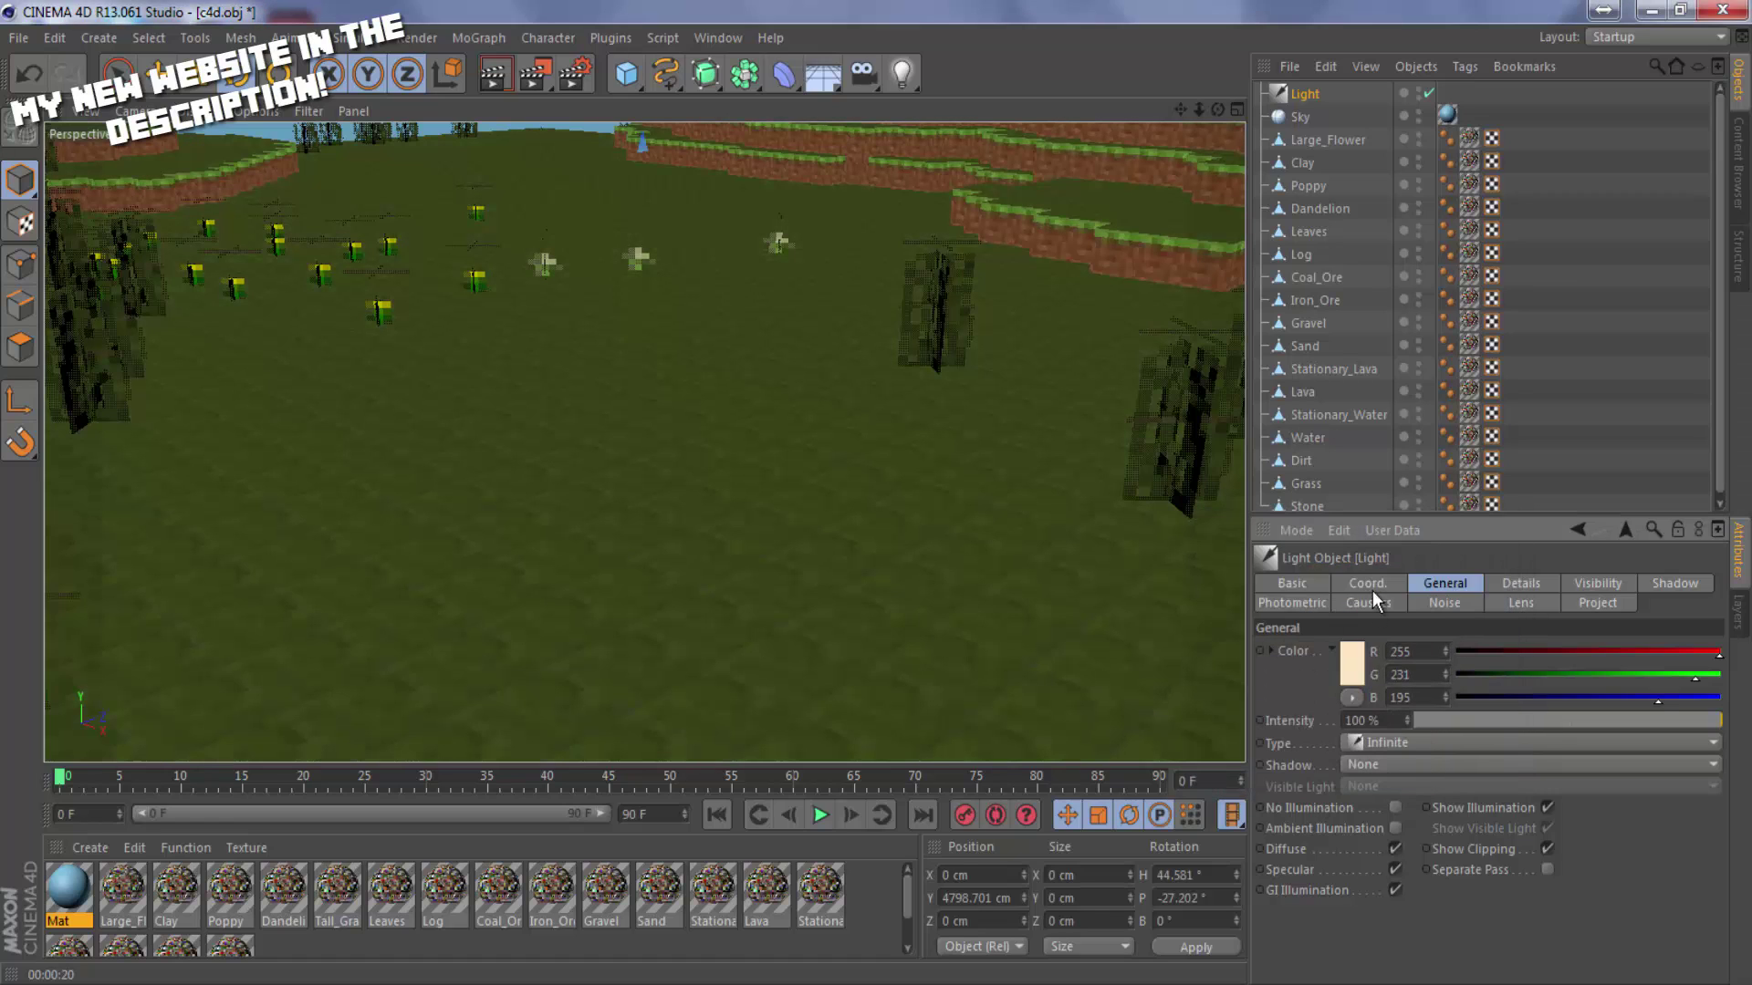
# Set the infinite light's shadow type to Raytraced (Hard).
pyautogui.click(1382, 765)
pyautogui.click(1403, 792)
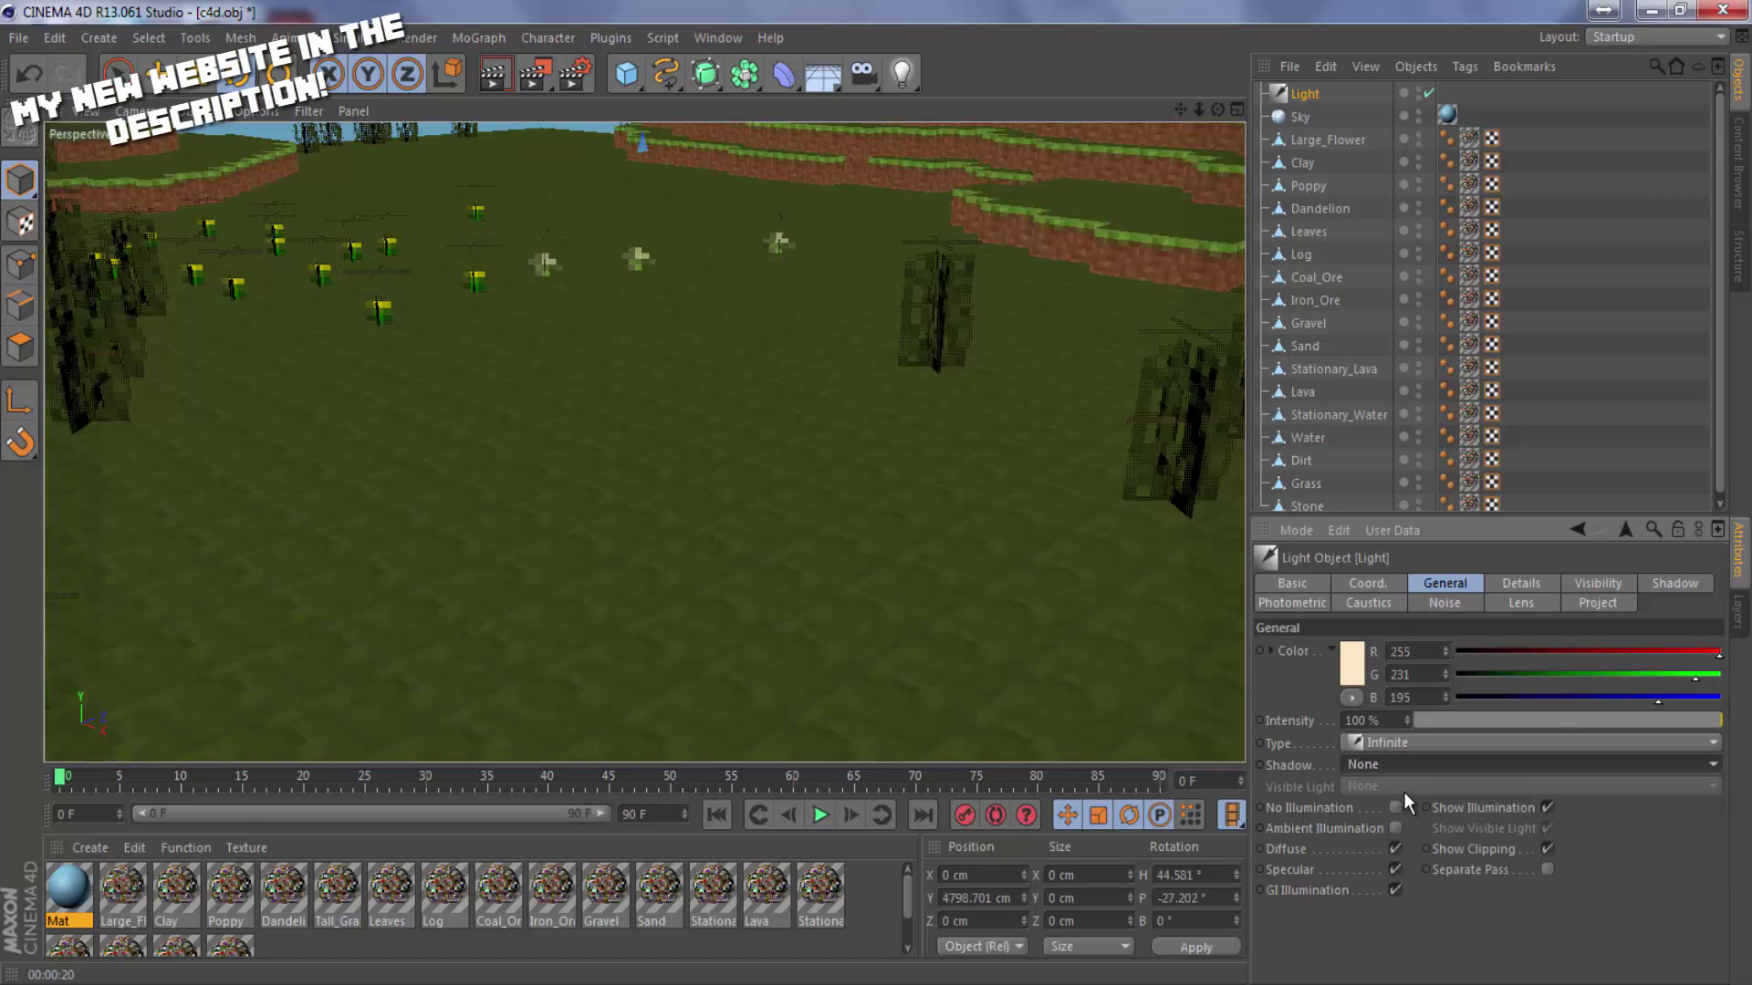
pyautogui.click(1403, 765)
pyautogui.click(1403, 812)
# Change the light's shadow color to a near-black blue with hue 239°, saturation 100% and RGB values 0, 0, 10.
pyautogui.click(1670, 583)
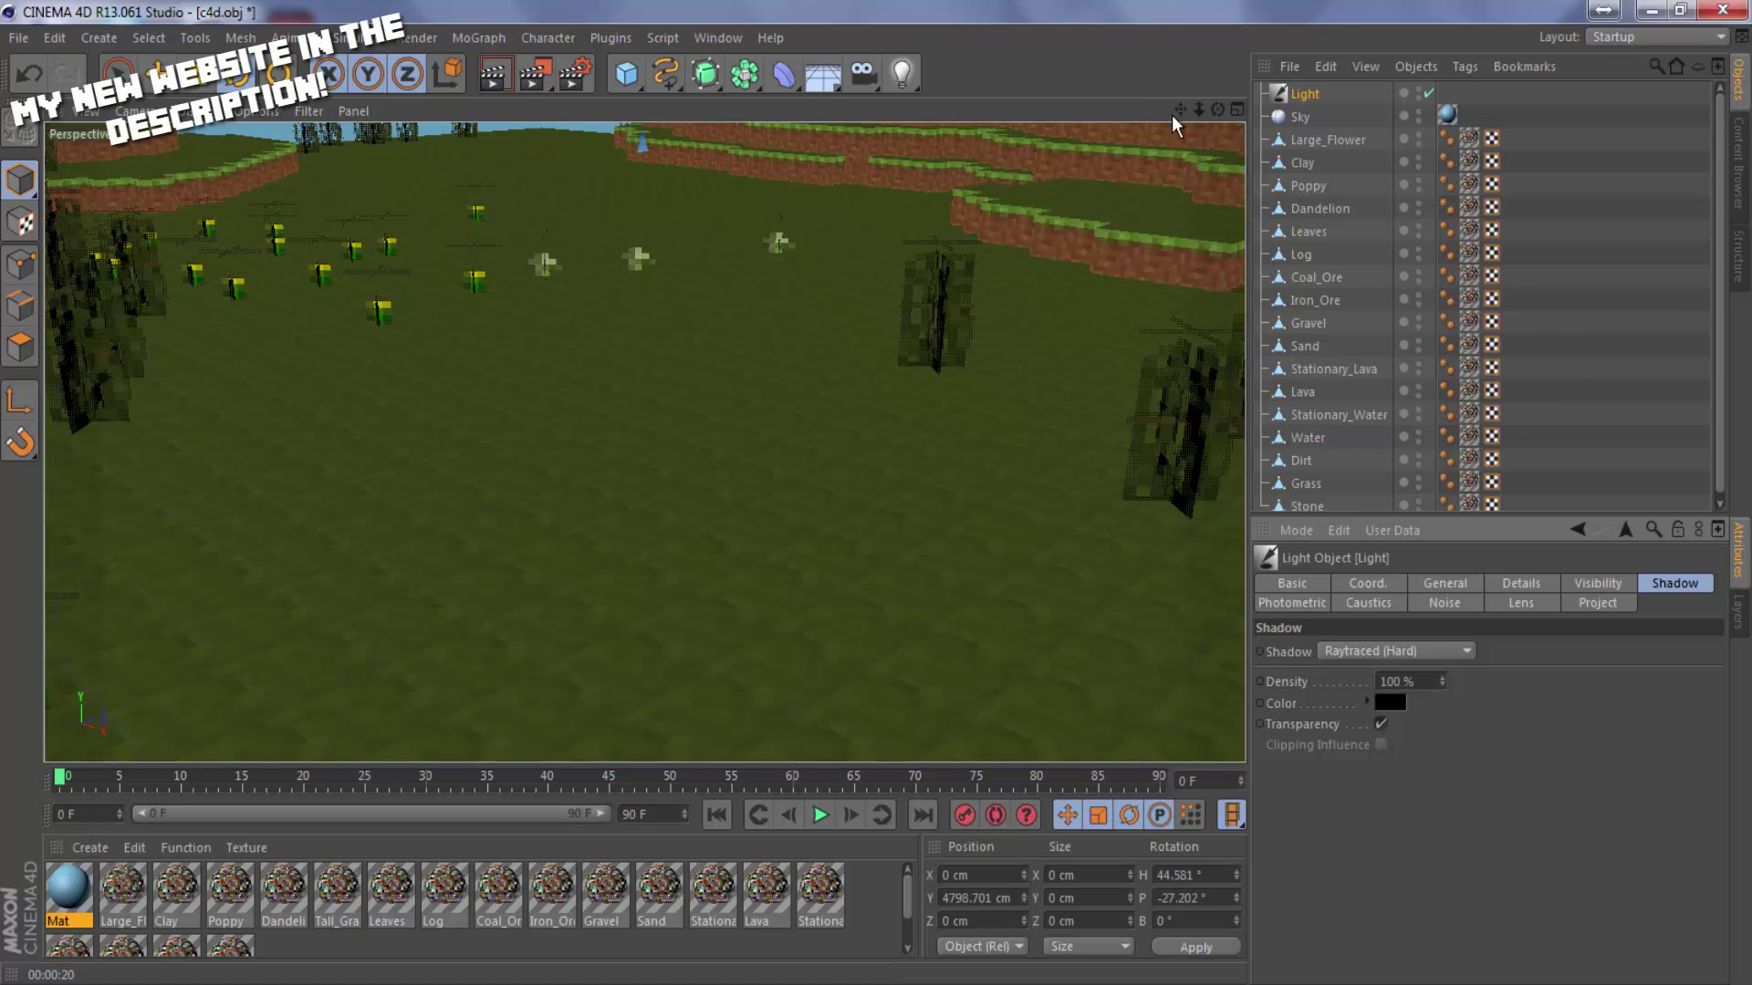
pyautogui.moveTo(1172, 116); pyautogui.dragTo(930, 411)
pyautogui.click(1402, 700)
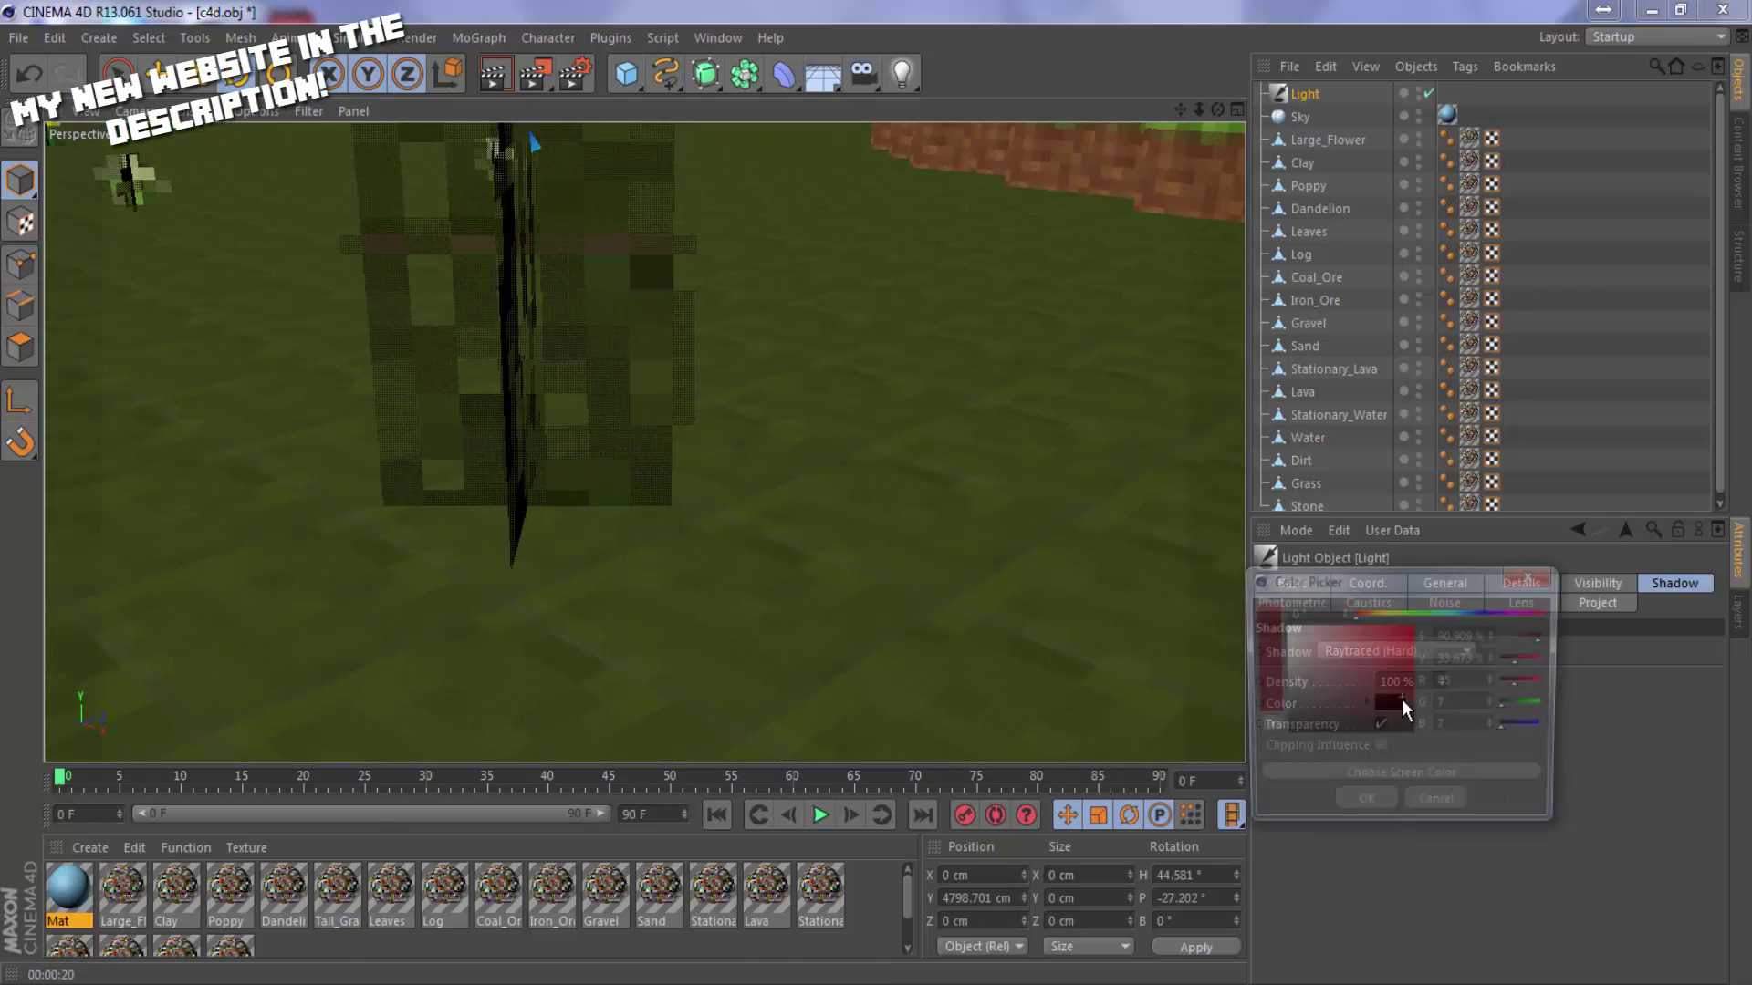
pyautogui.moveTo(1438, 611); pyautogui.dragTo(1490, 615)
pyautogui.moveTo(1412, 703); pyautogui.dragTo(1408, 725)
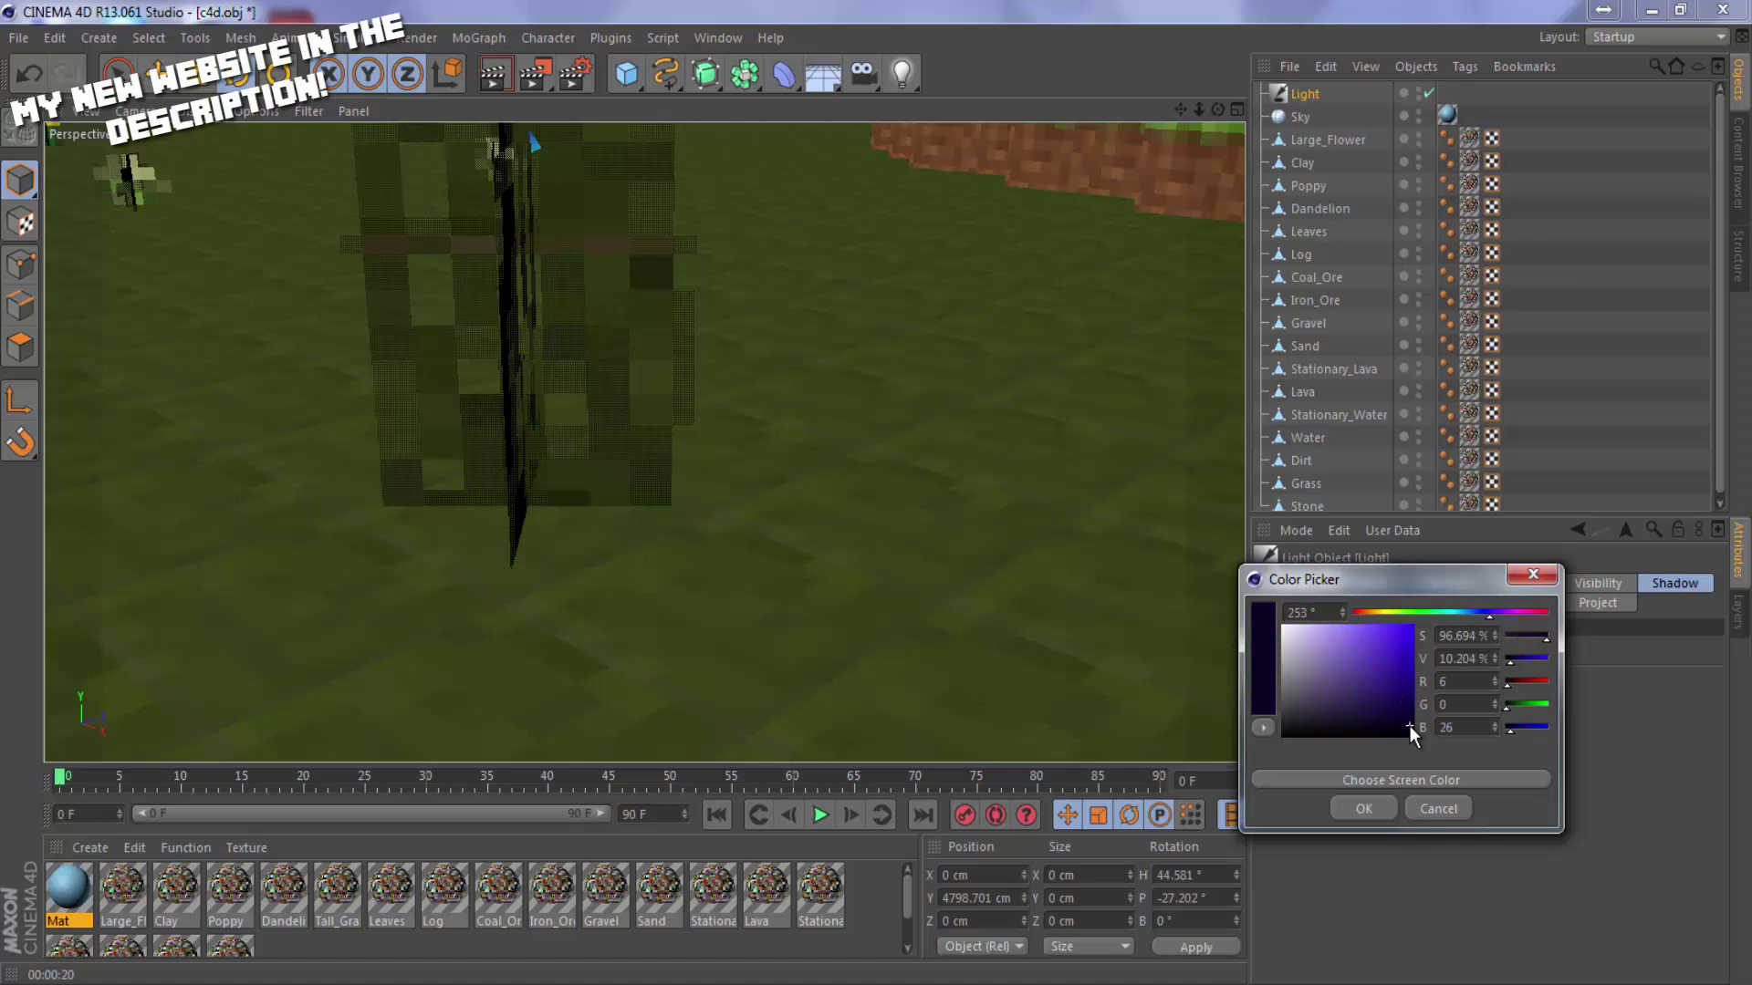
pyautogui.moveTo(1480, 615); pyautogui.dragTo(1482, 614)
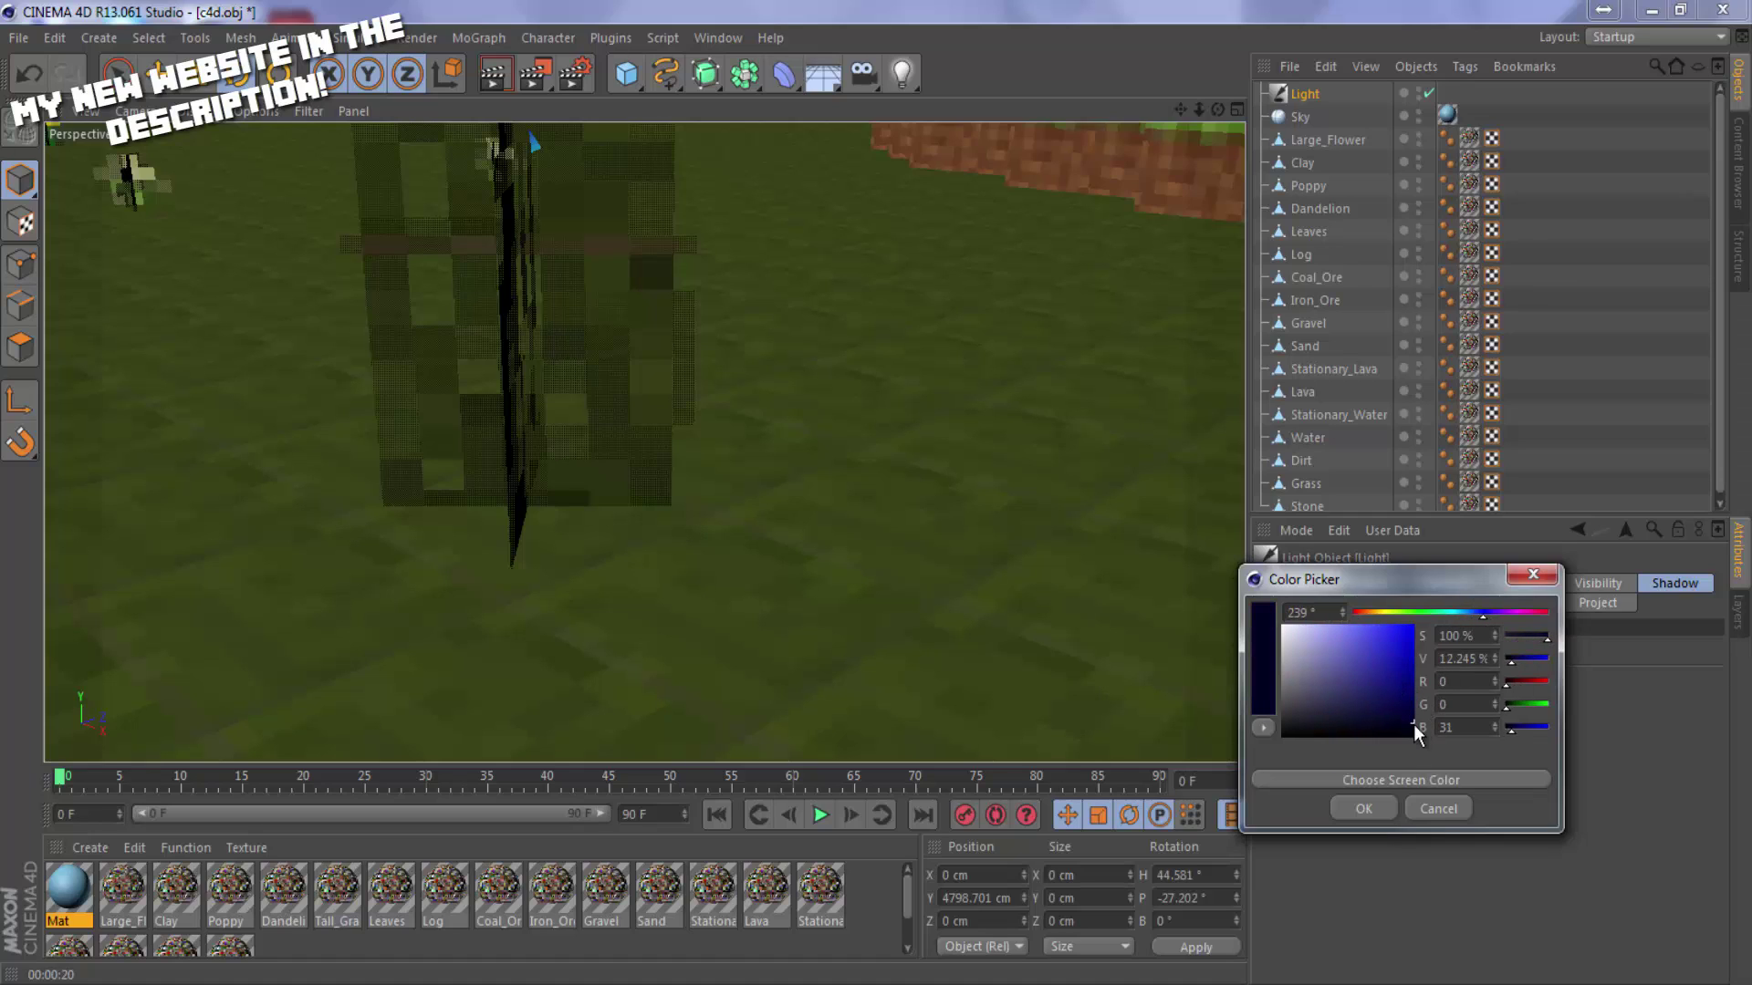
pyautogui.moveTo(1414, 725); pyautogui.dragTo(1416, 731)
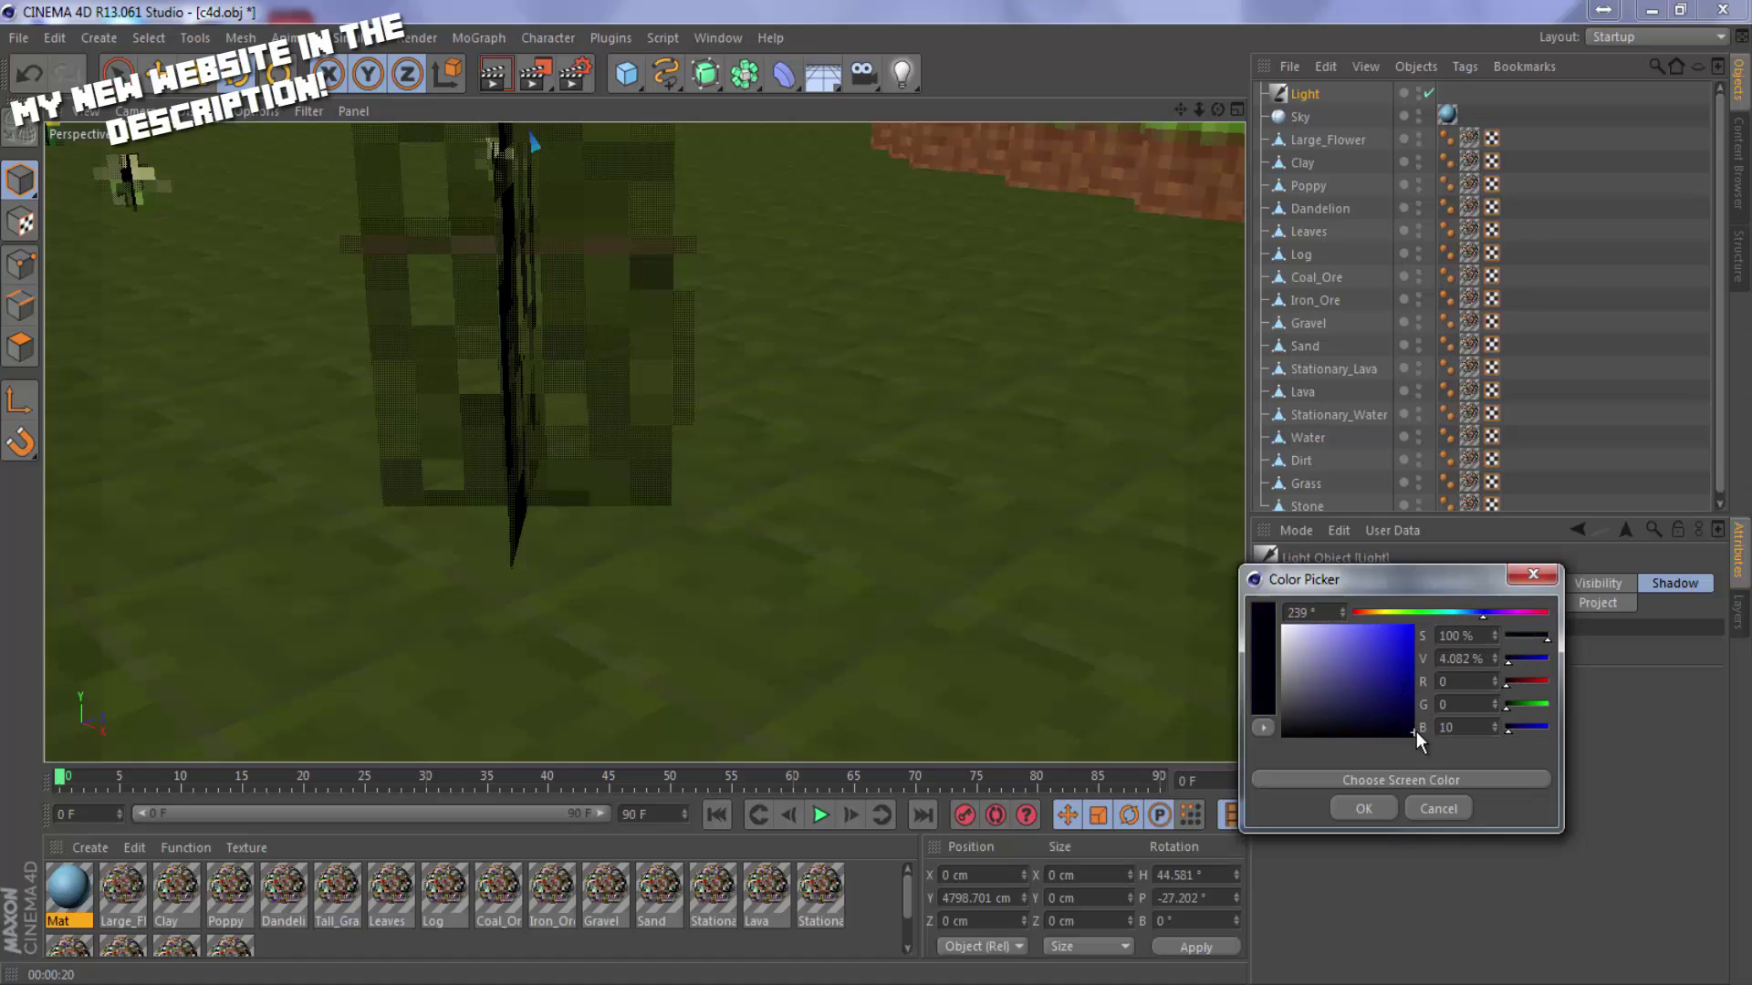
pyautogui.click(1363, 808)
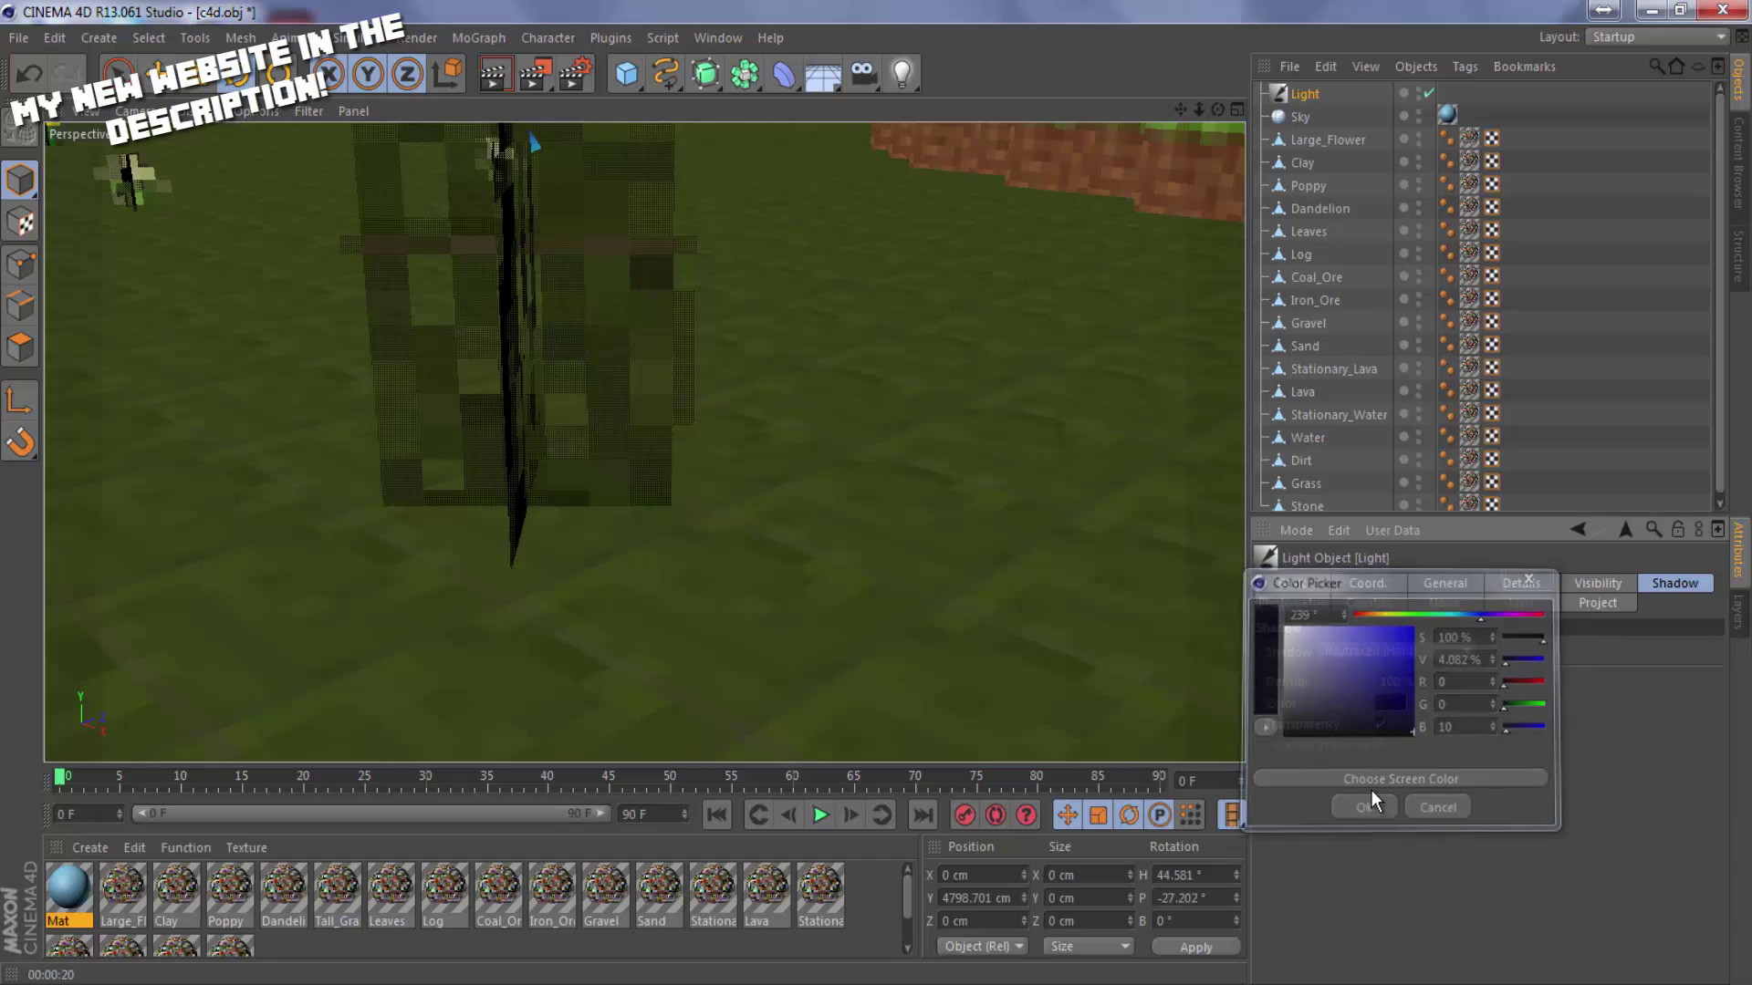
# Render a viewport preview of the tall grass to check the light's shadows, and return to a wider view.
pyautogui.click(500, 78)
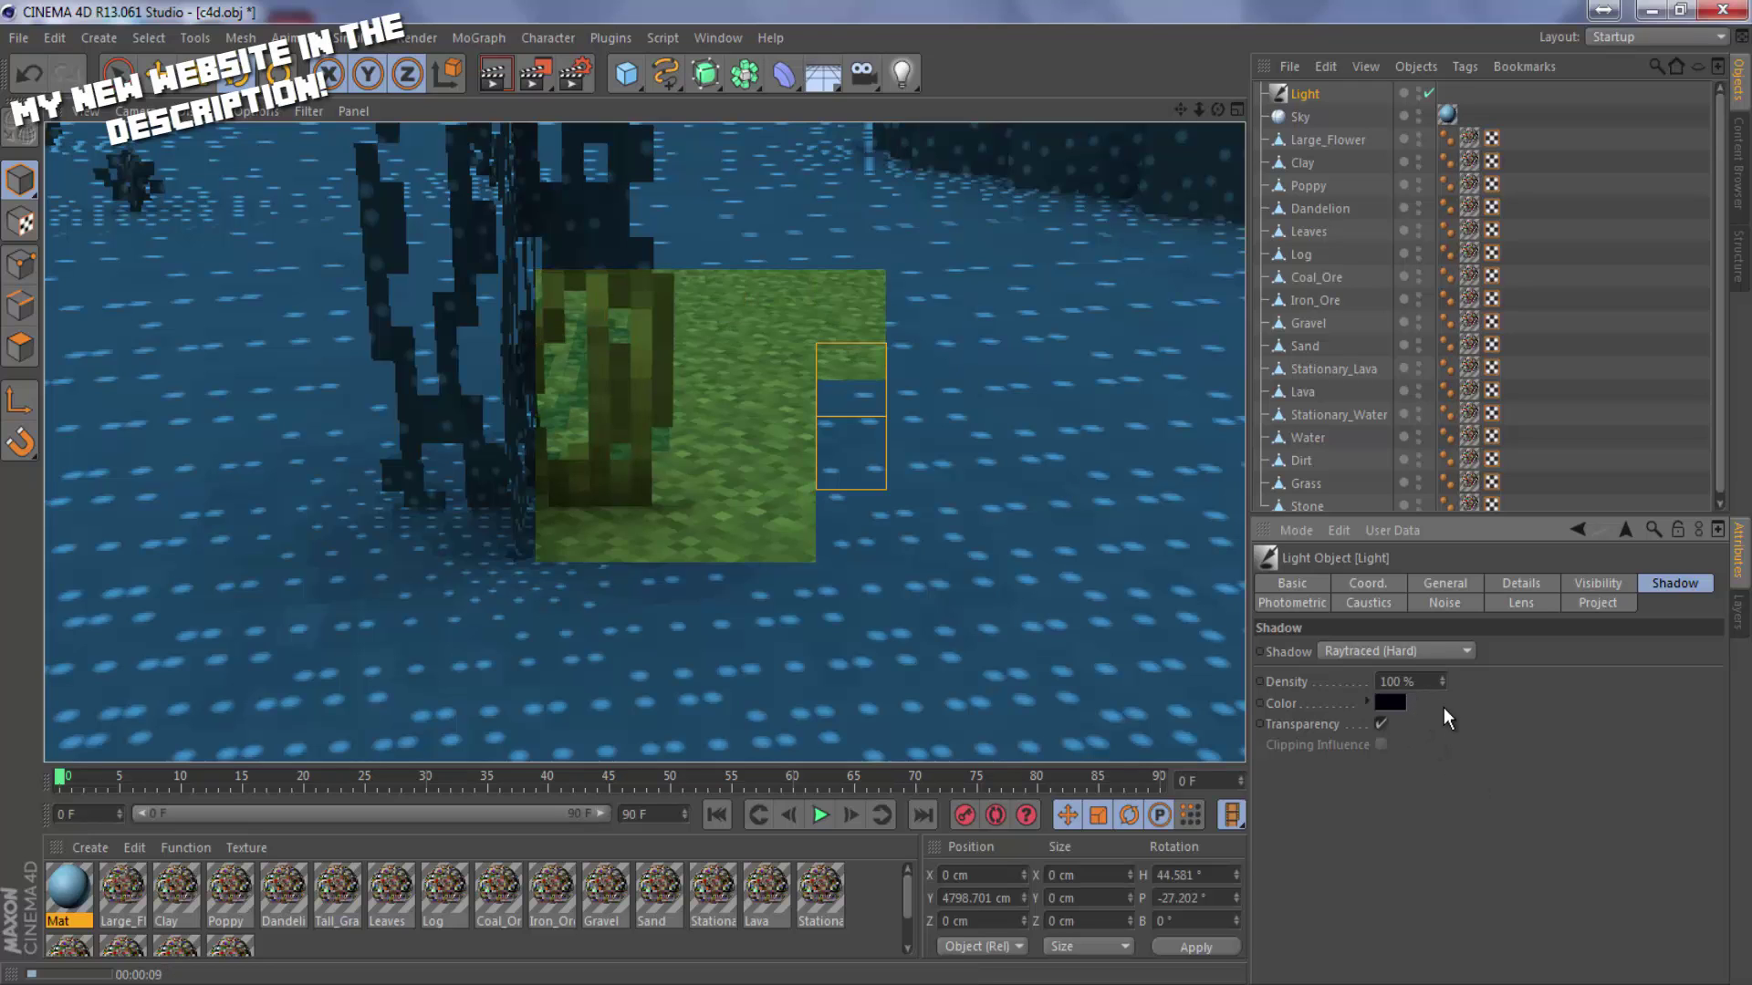
pyautogui.click(863, 500)
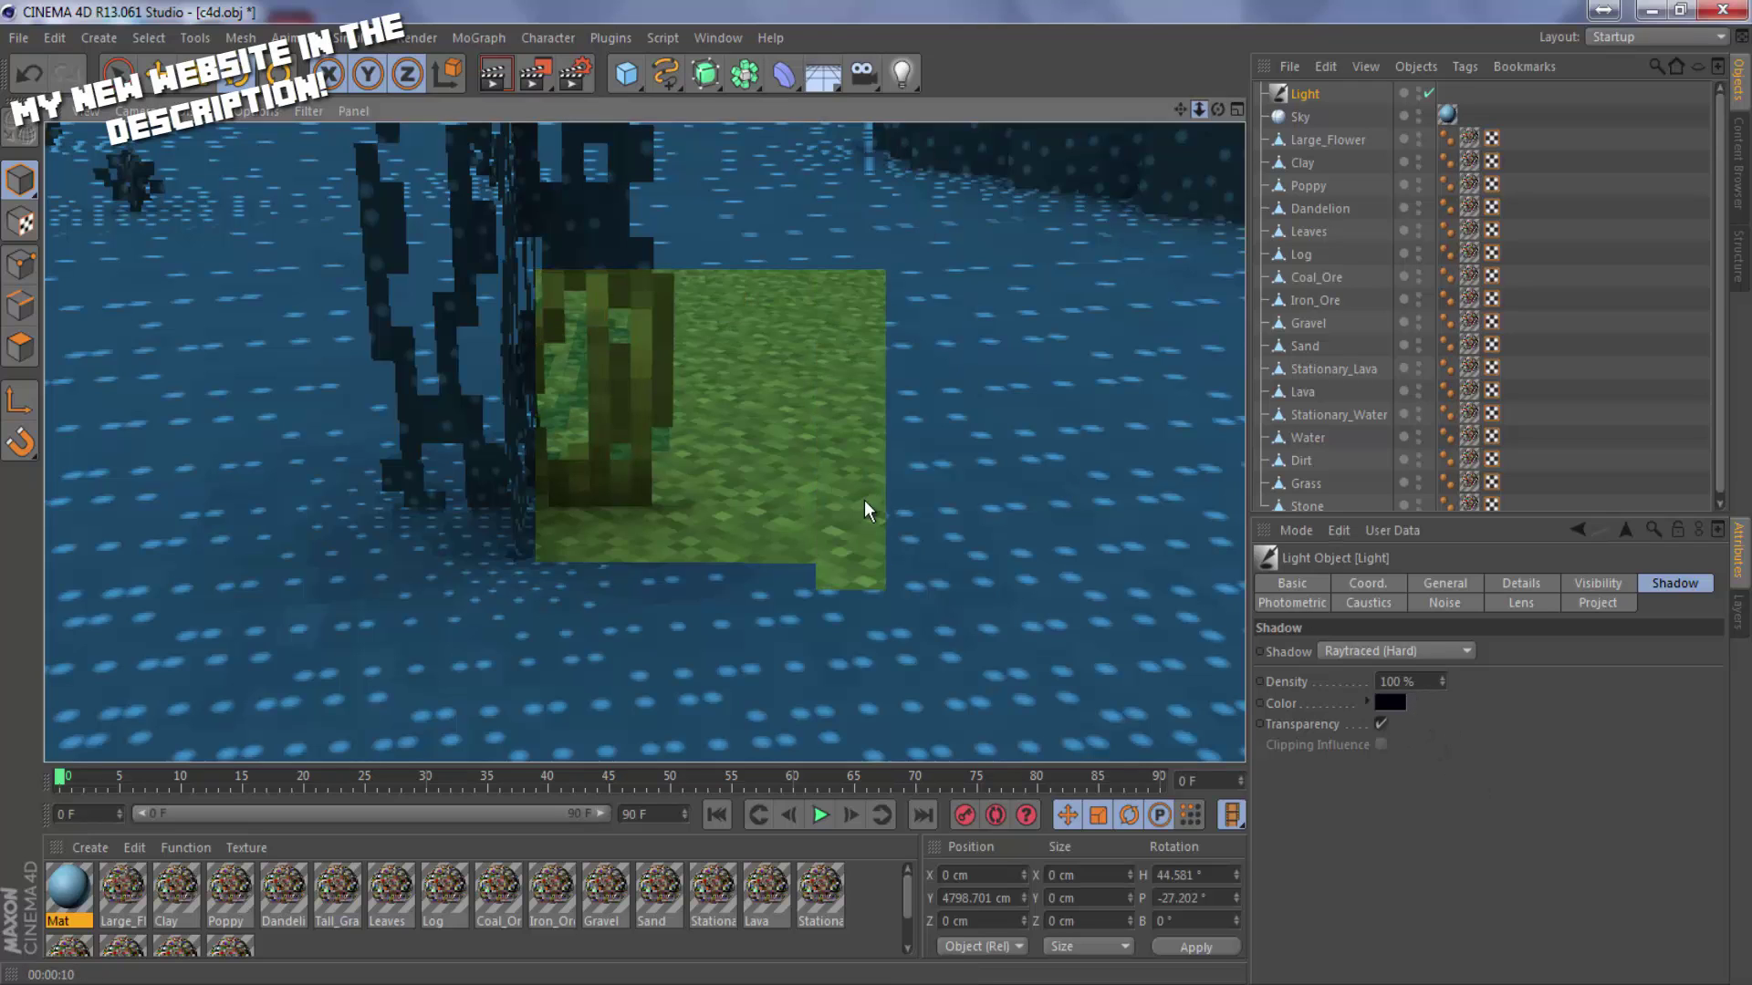
pyautogui.scroll(-10, 874, 495)
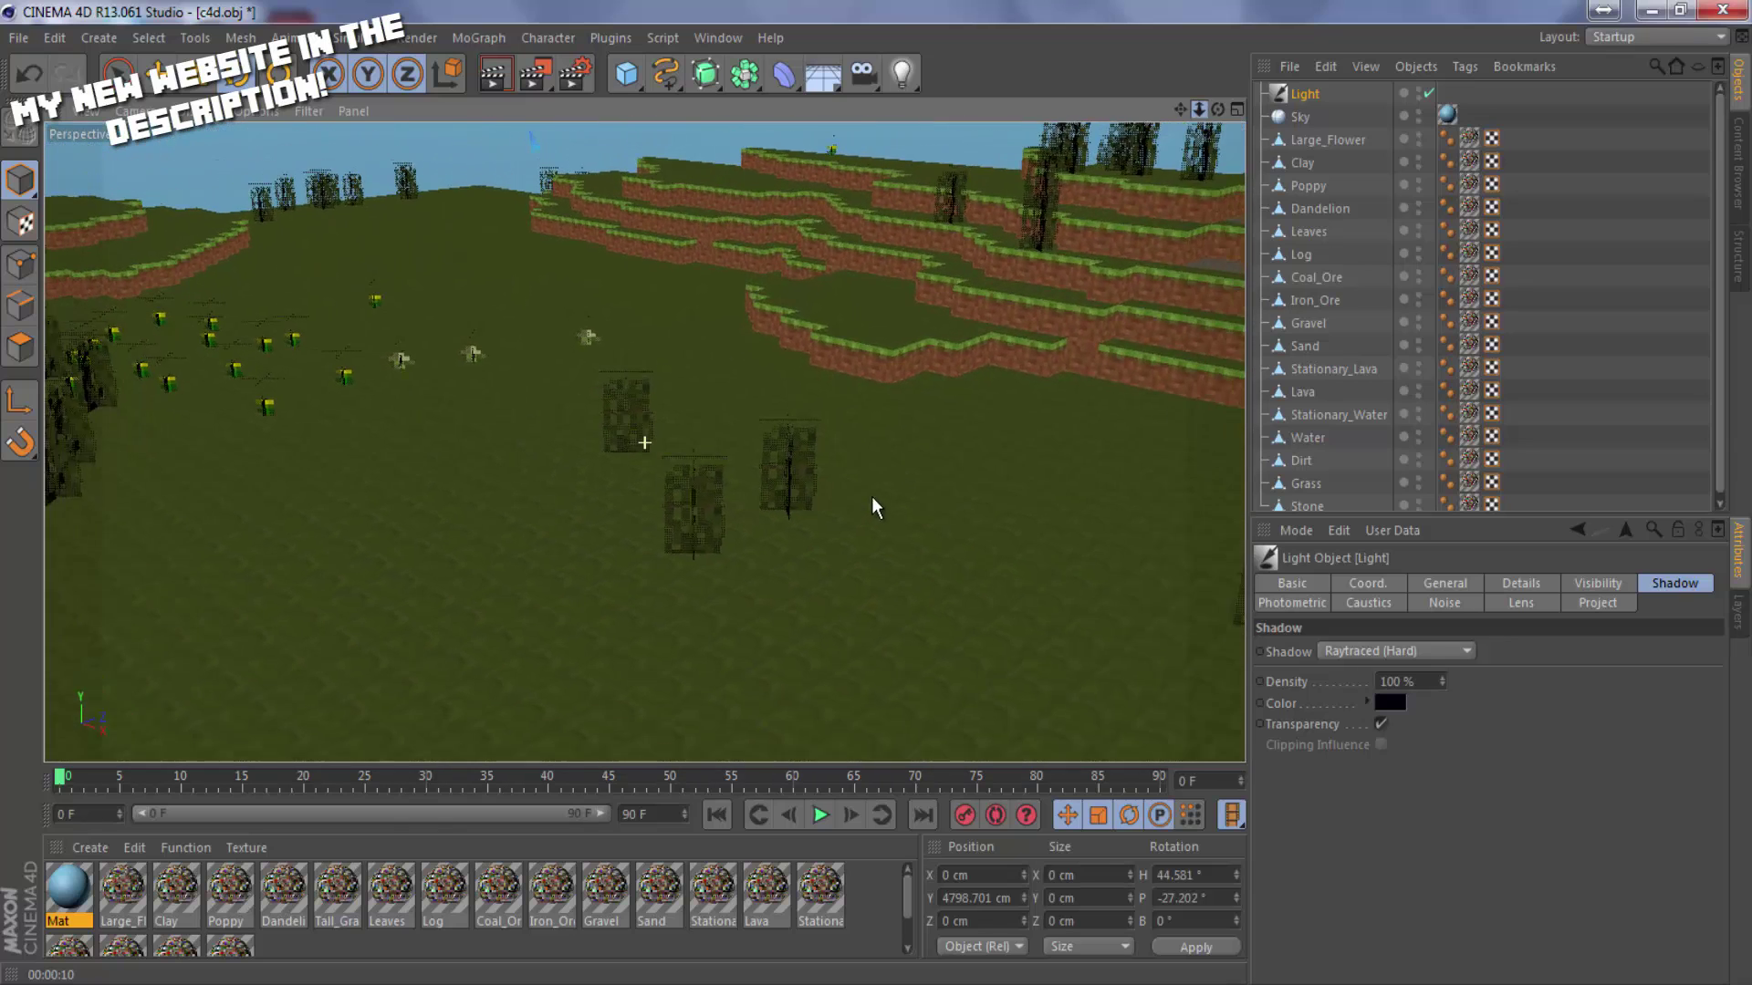
pyautogui.scroll(-5, 875, 497)
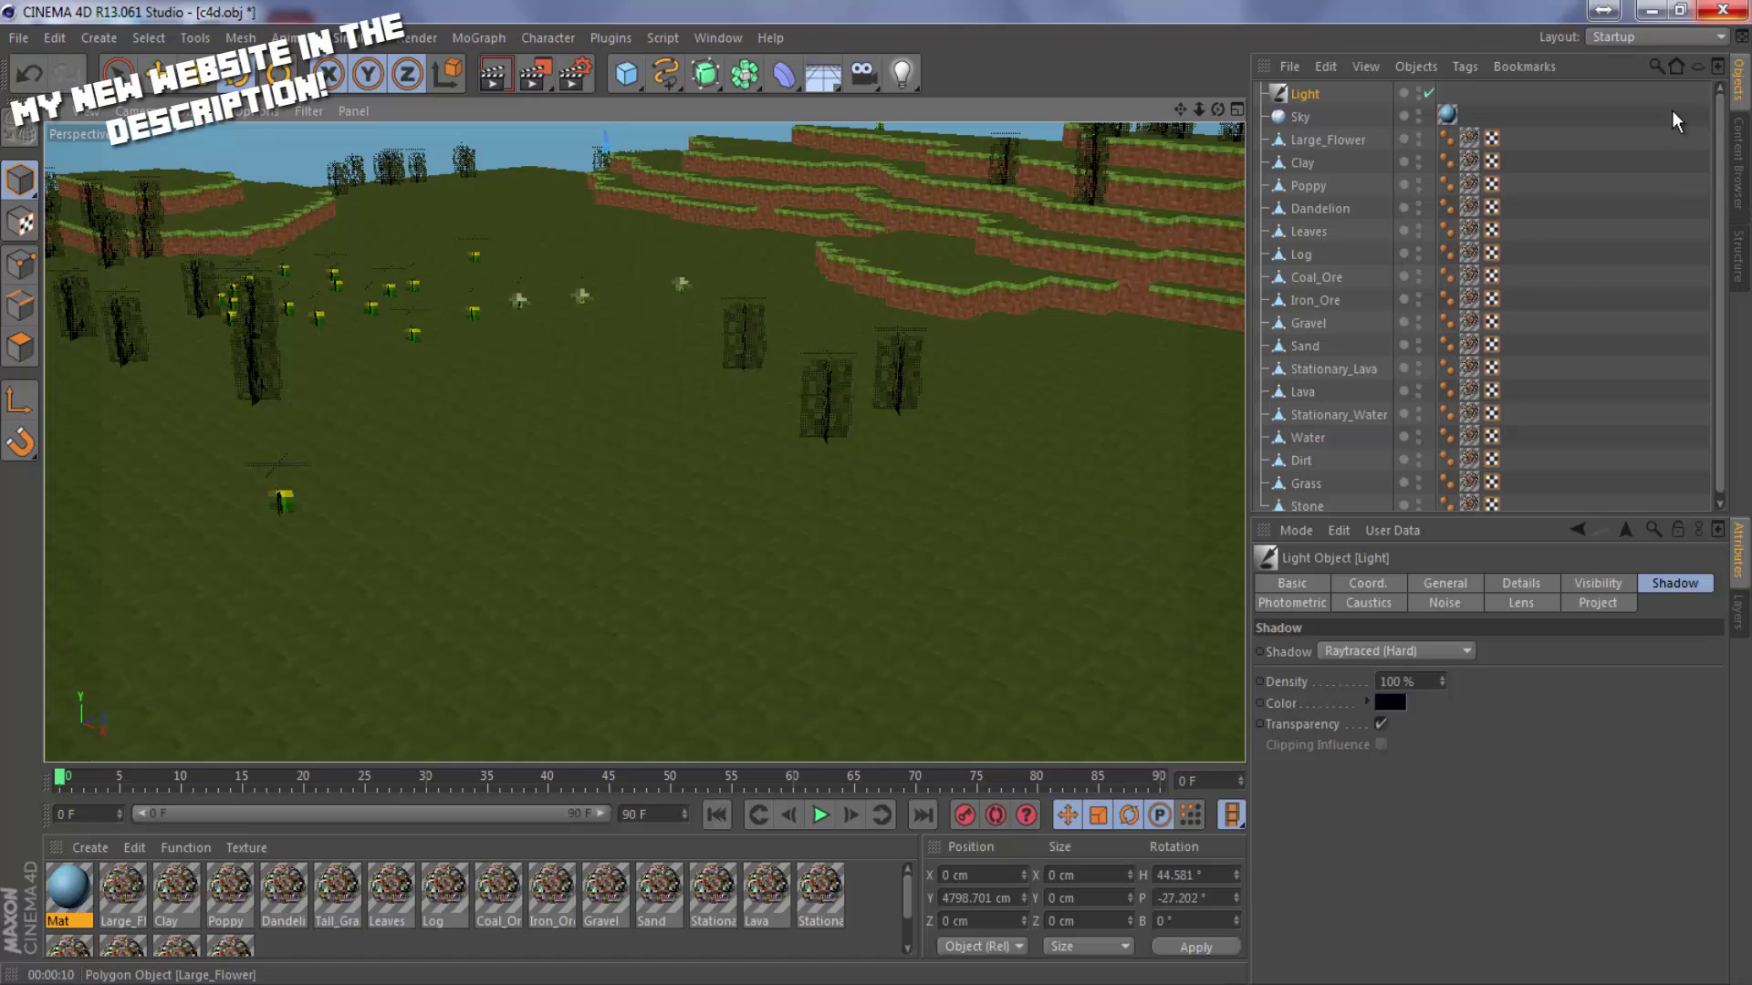
# Load the Steve Rig (Custom Skin) from the Minecraft Steve Rig v1.1 preset library into the scene.
pyautogui.click(1735, 163)
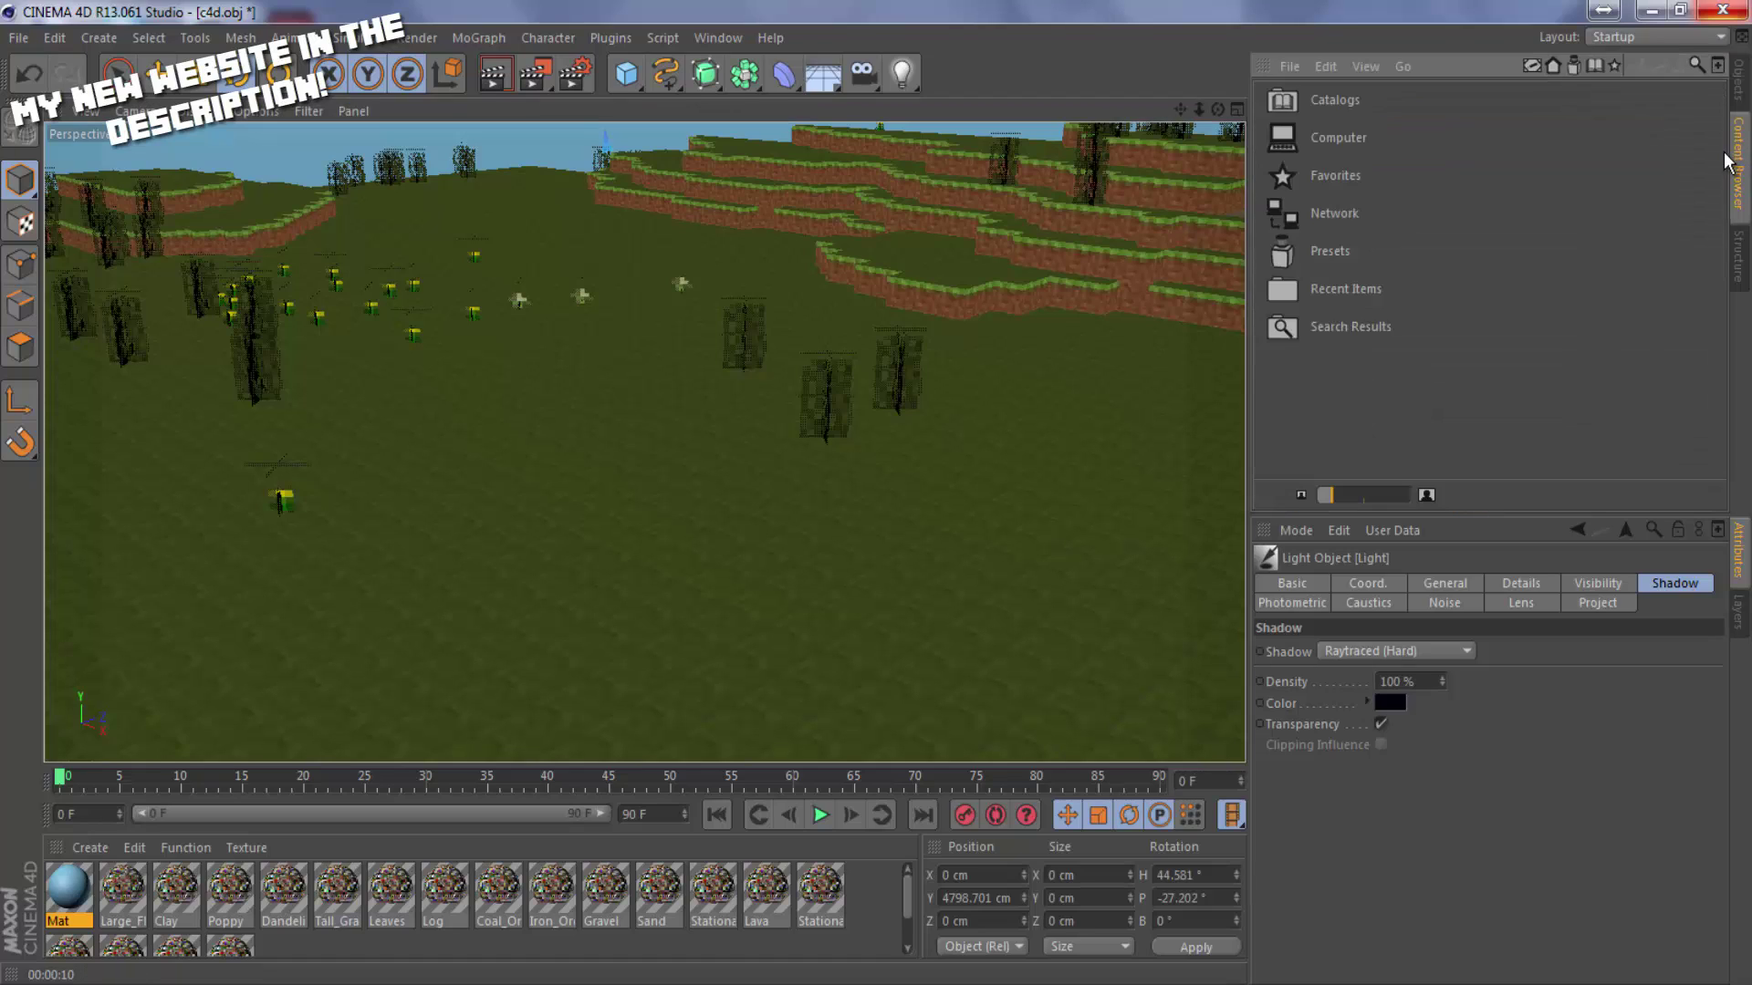
pyautogui.doubleClick(1333, 250)
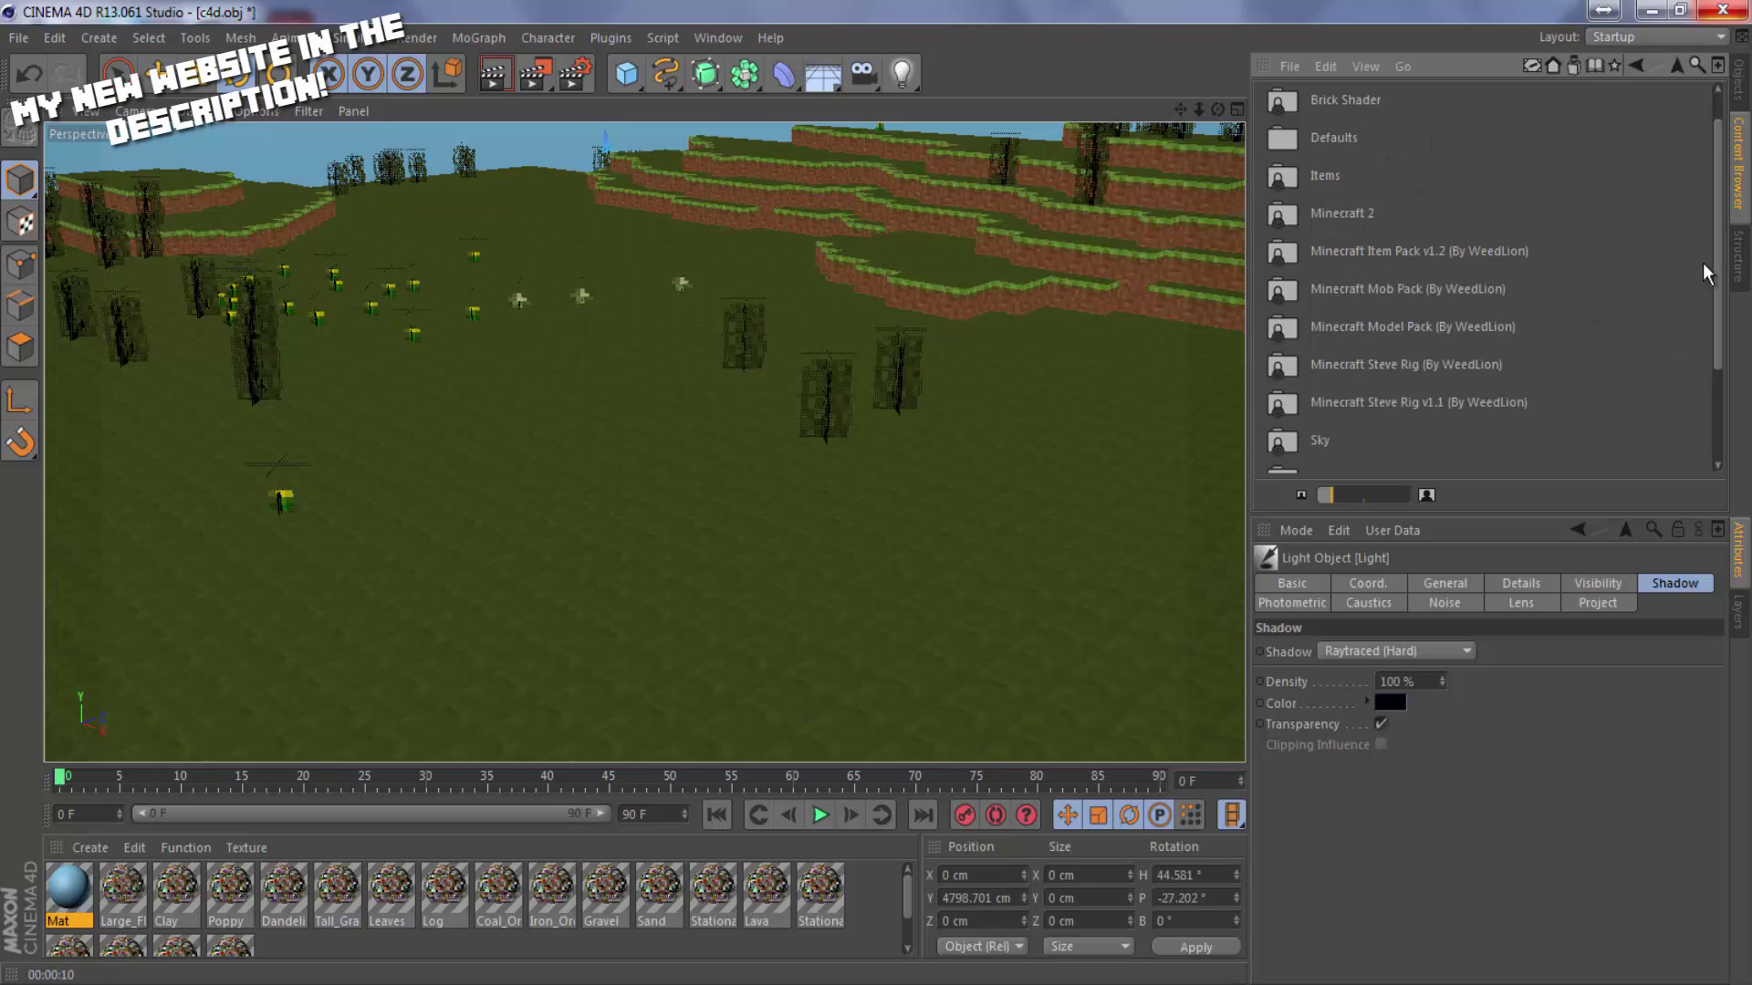
pyautogui.click(1634, 64)
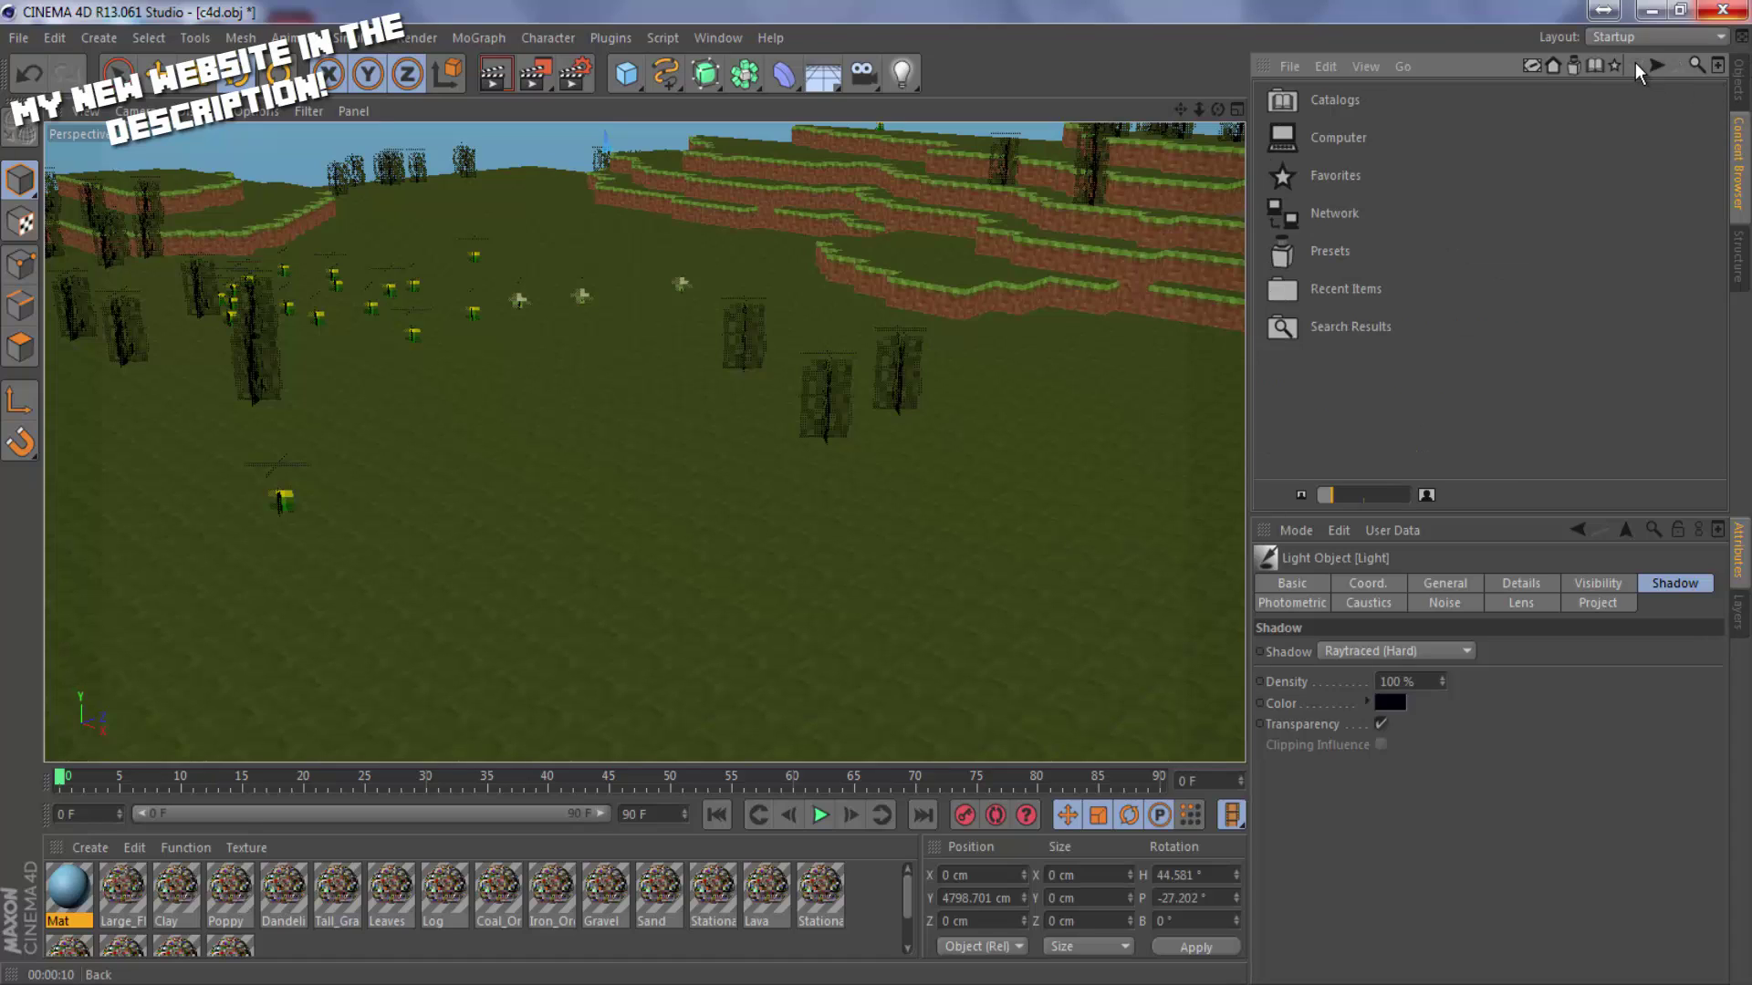
pyautogui.doubleClick(1296, 253)
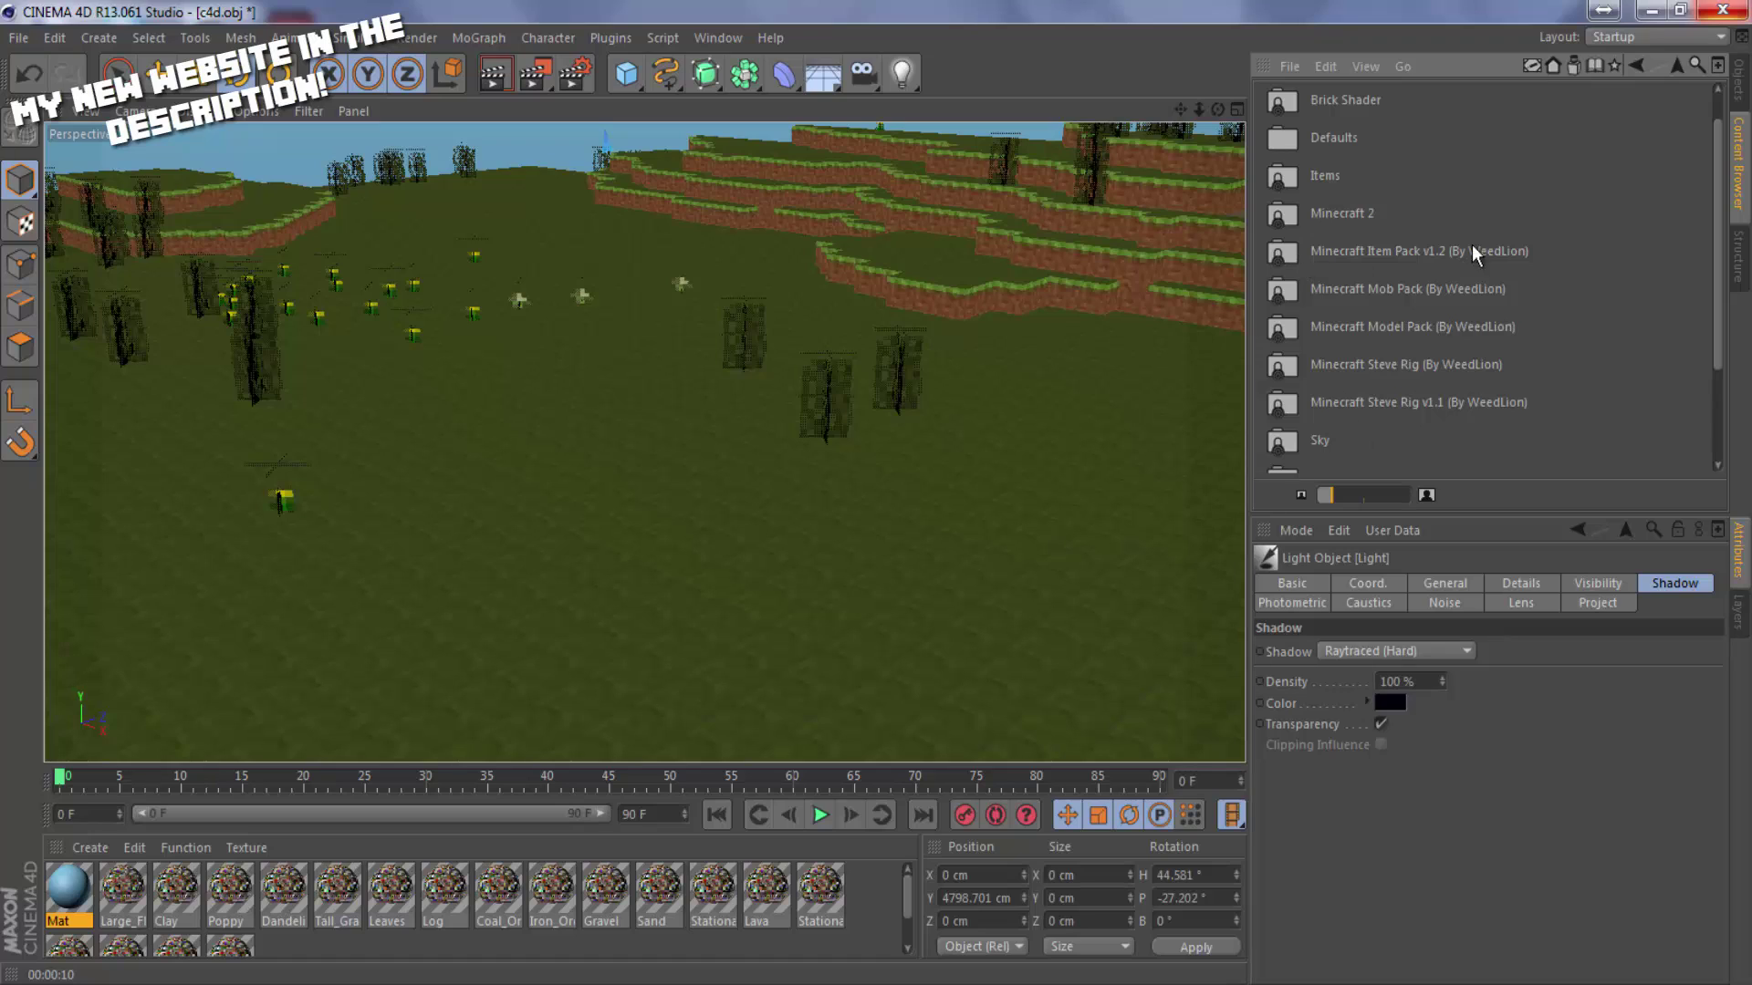
pyautogui.scroll(-3, 1695, 420)
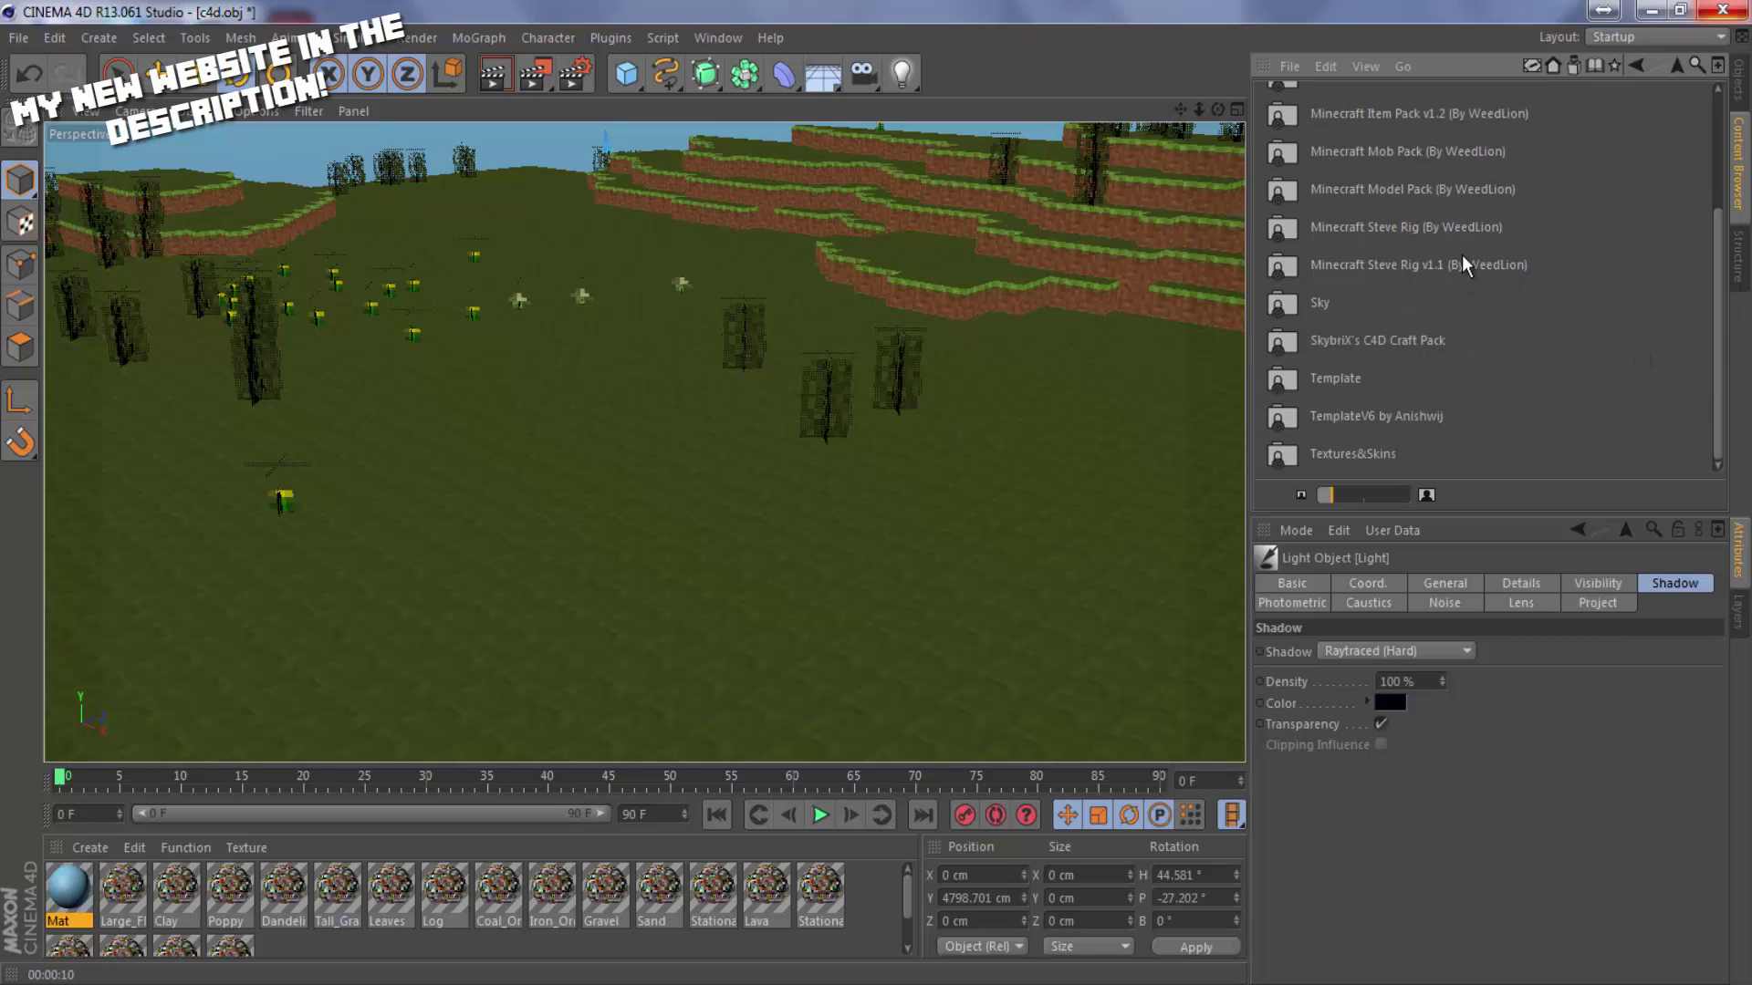
pyautogui.doubleClick(1448, 226)
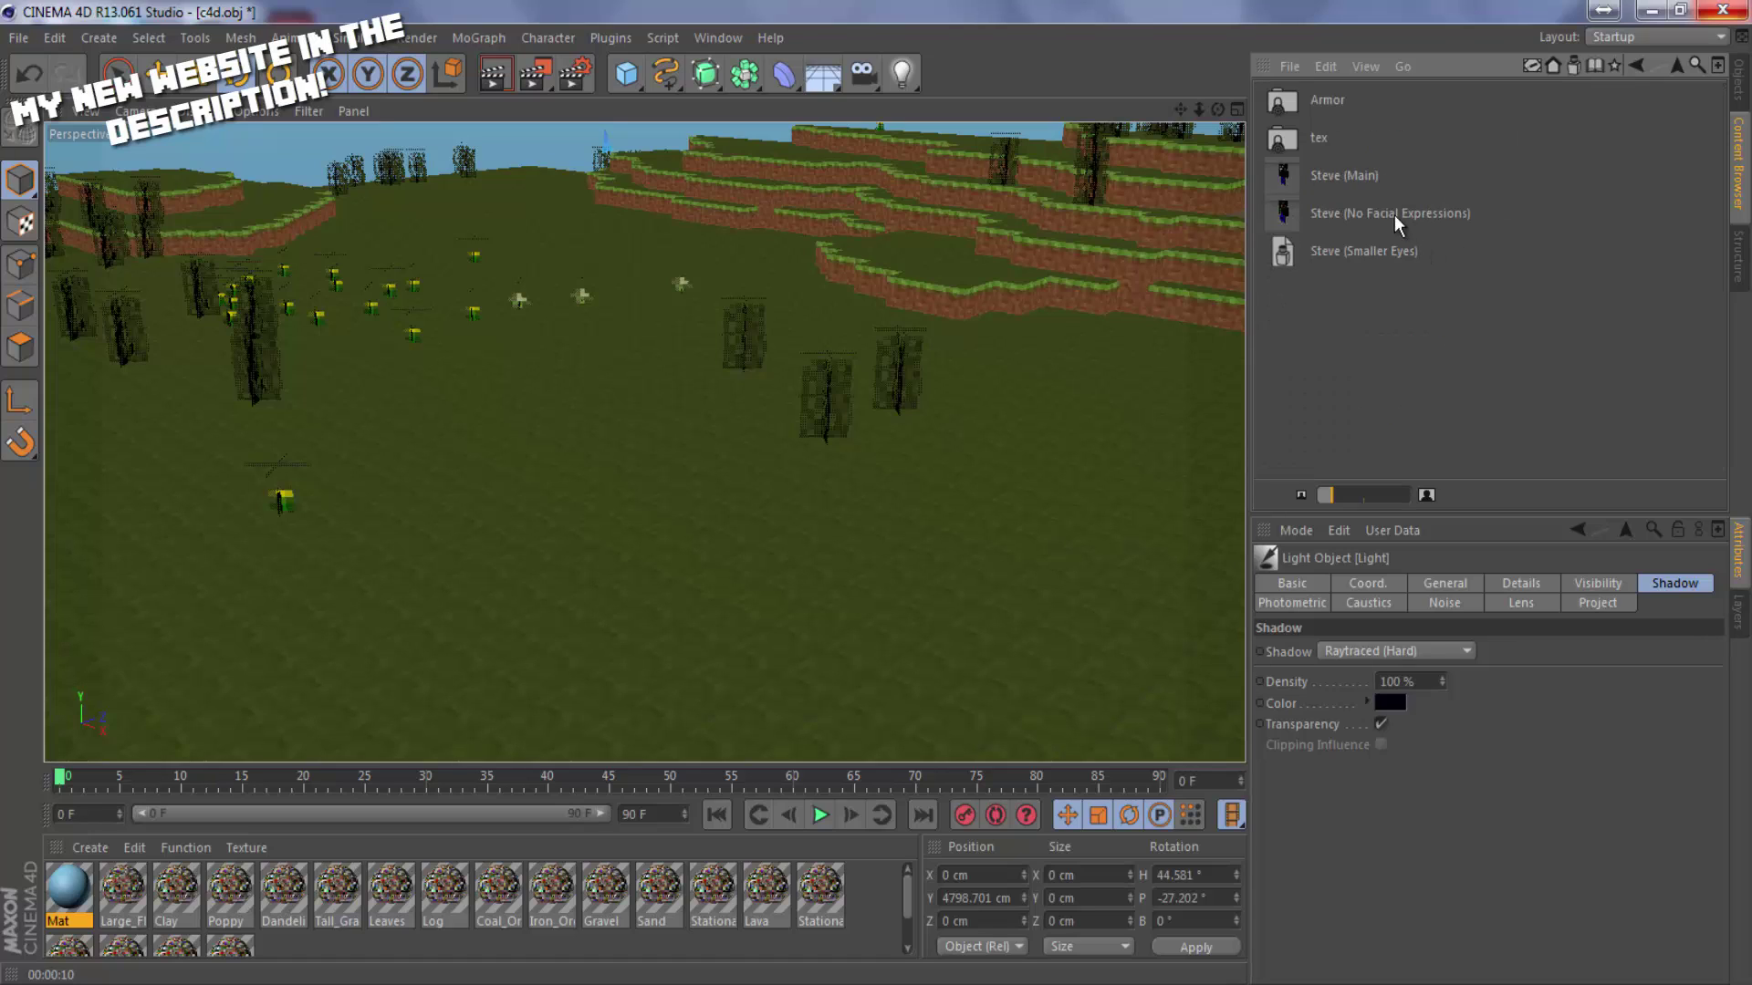
pyautogui.click(1636, 66)
pyautogui.doubleClick(1489, 260)
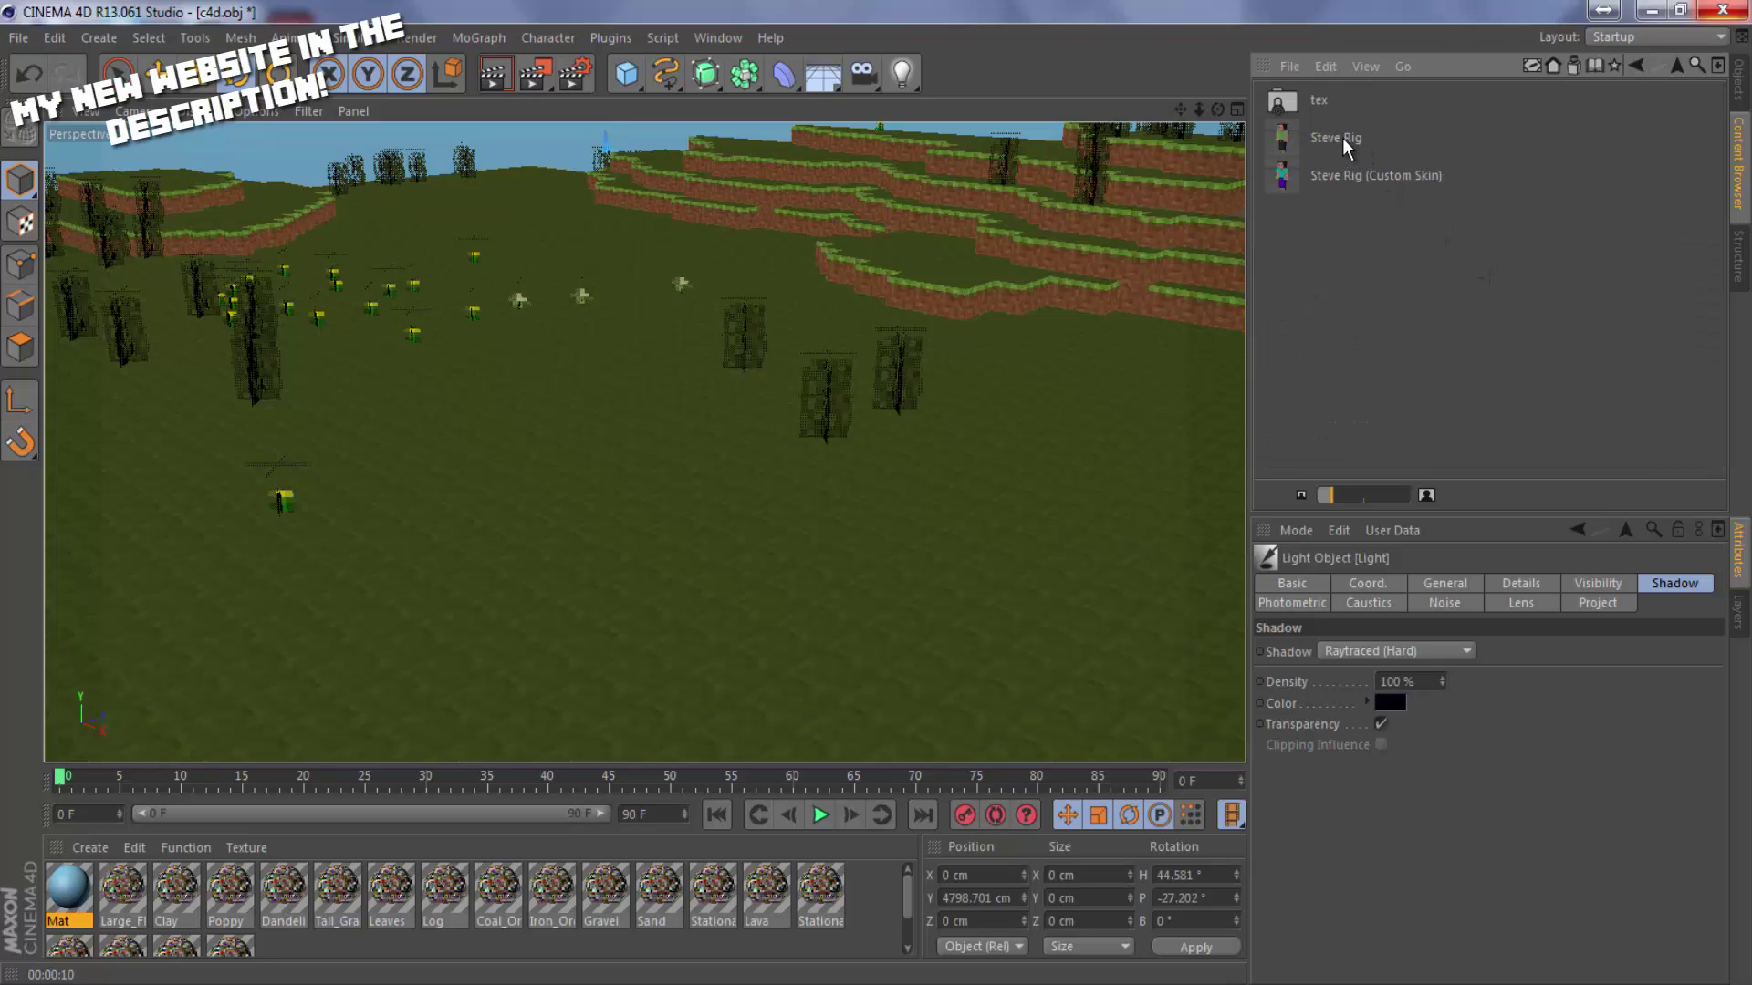
pyautogui.click(1339, 139)
pyautogui.click(1343, 176)
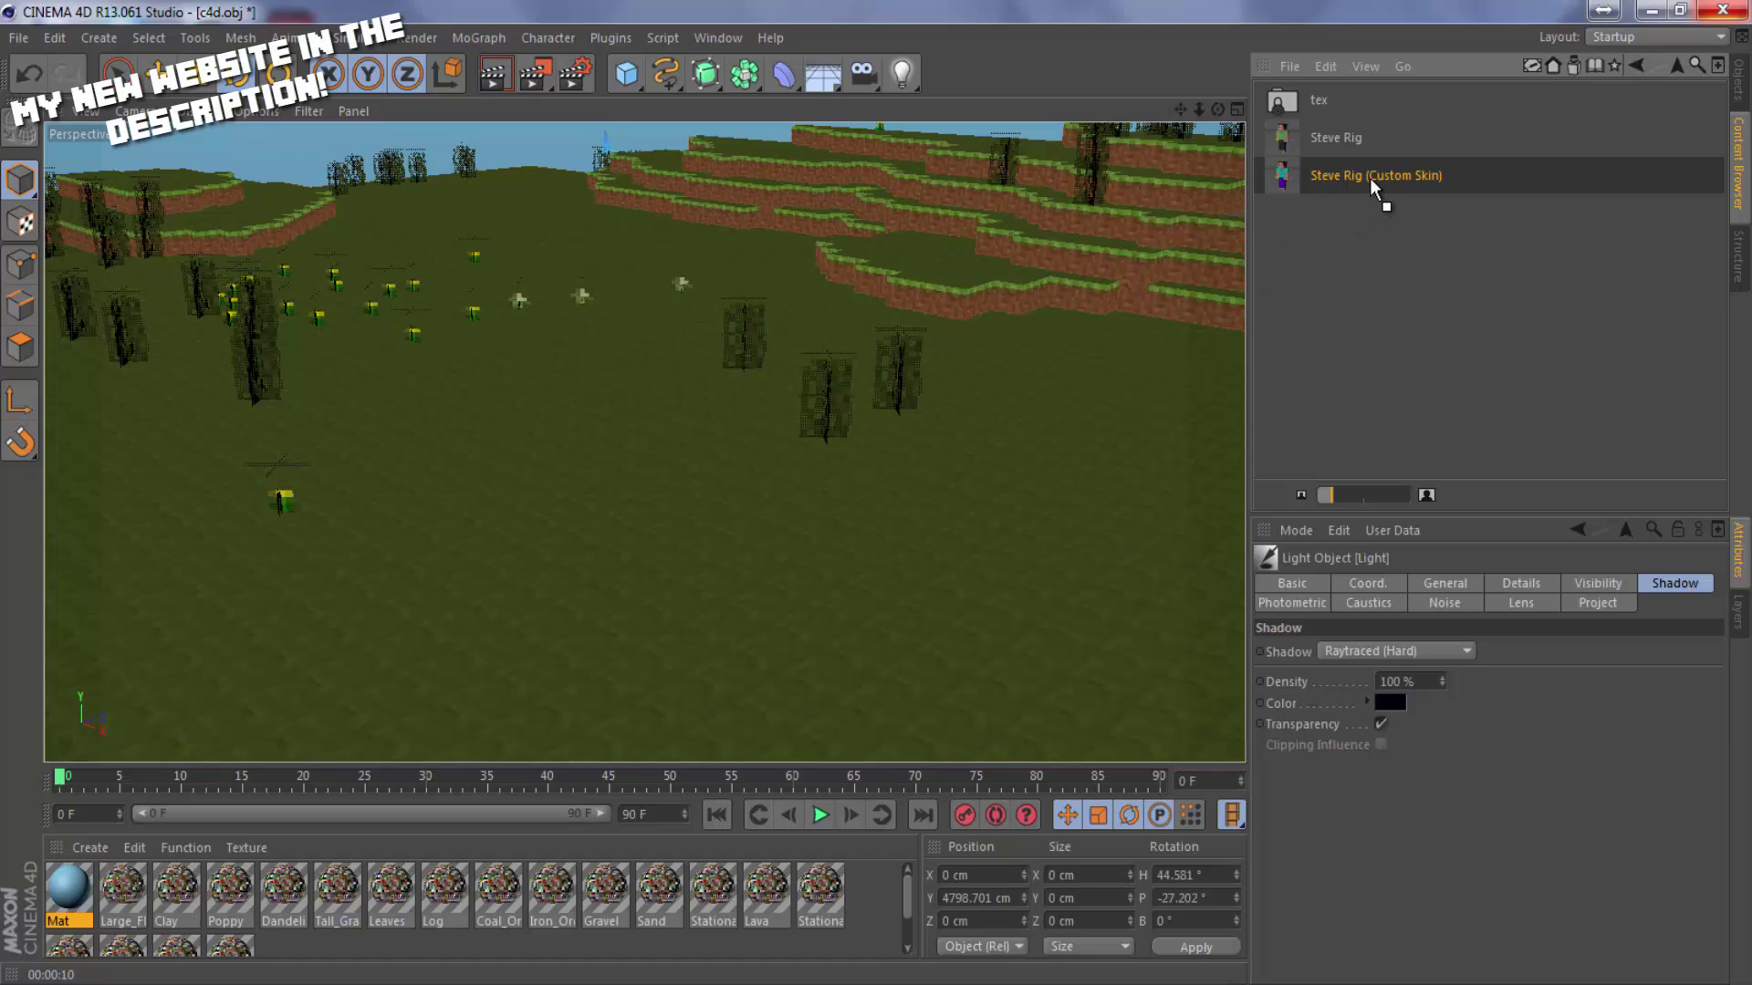
pyautogui.moveTo(791, 489); pyautogui.dragTo(770, 523)
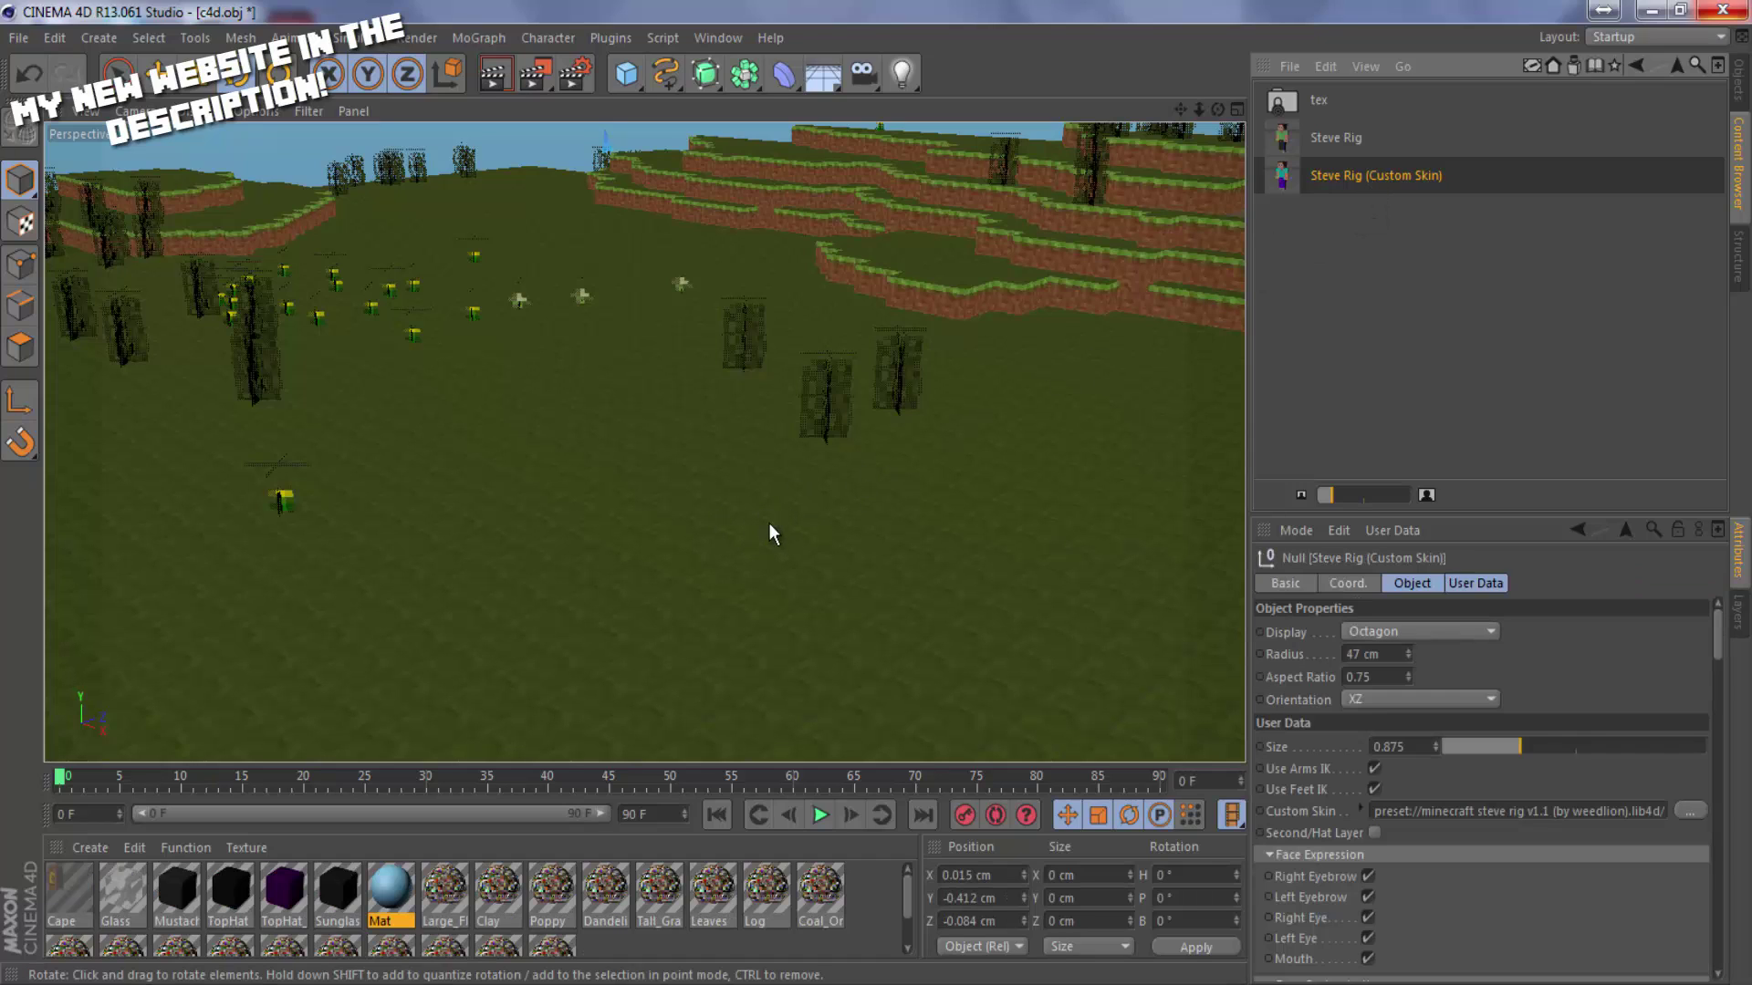
# Raise the Steve rig onto the terrain's grass surface at a Y position of about 3246 cm.
pyautogui.moveTo(1182, 111); pyautogui.dragTo(873, 502)
pyautogui.moveTo(1198, 109); pyautogui.dragTo(872, 495)
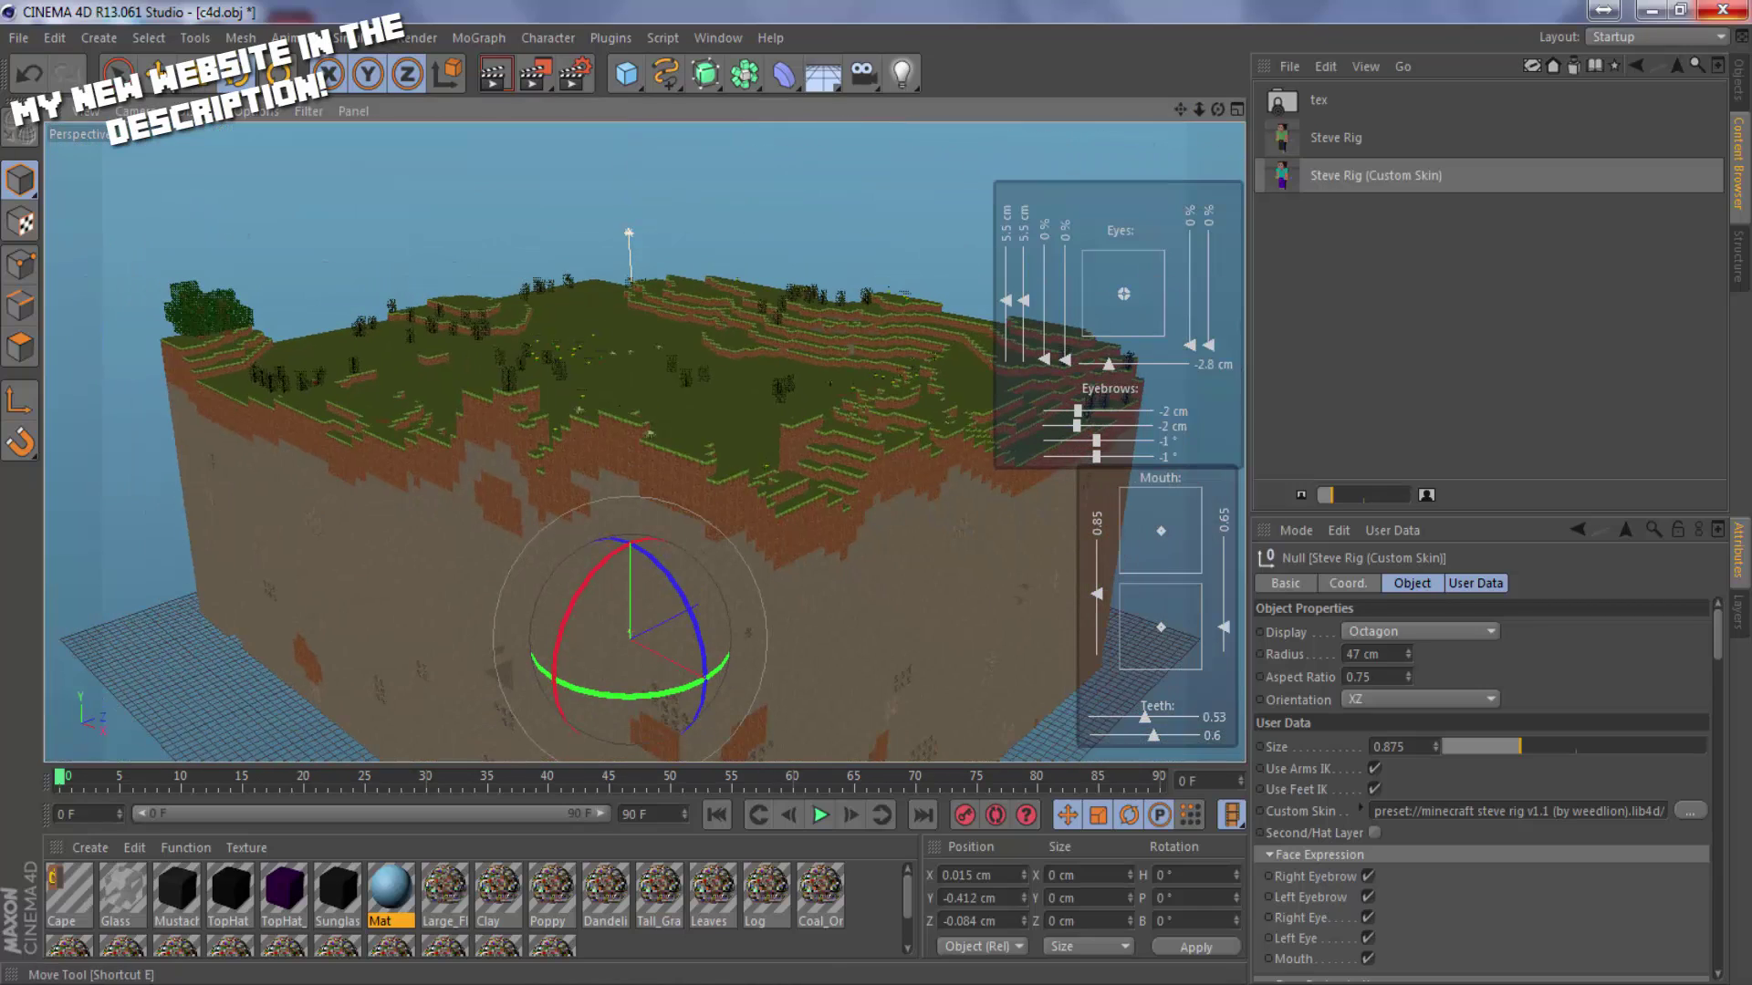
pyautogui.press('e')
pyautogui.moveTo(633, 582); pyautogui.dragTo(611, 303)
pyautogui.scroll(5, 636, 380)
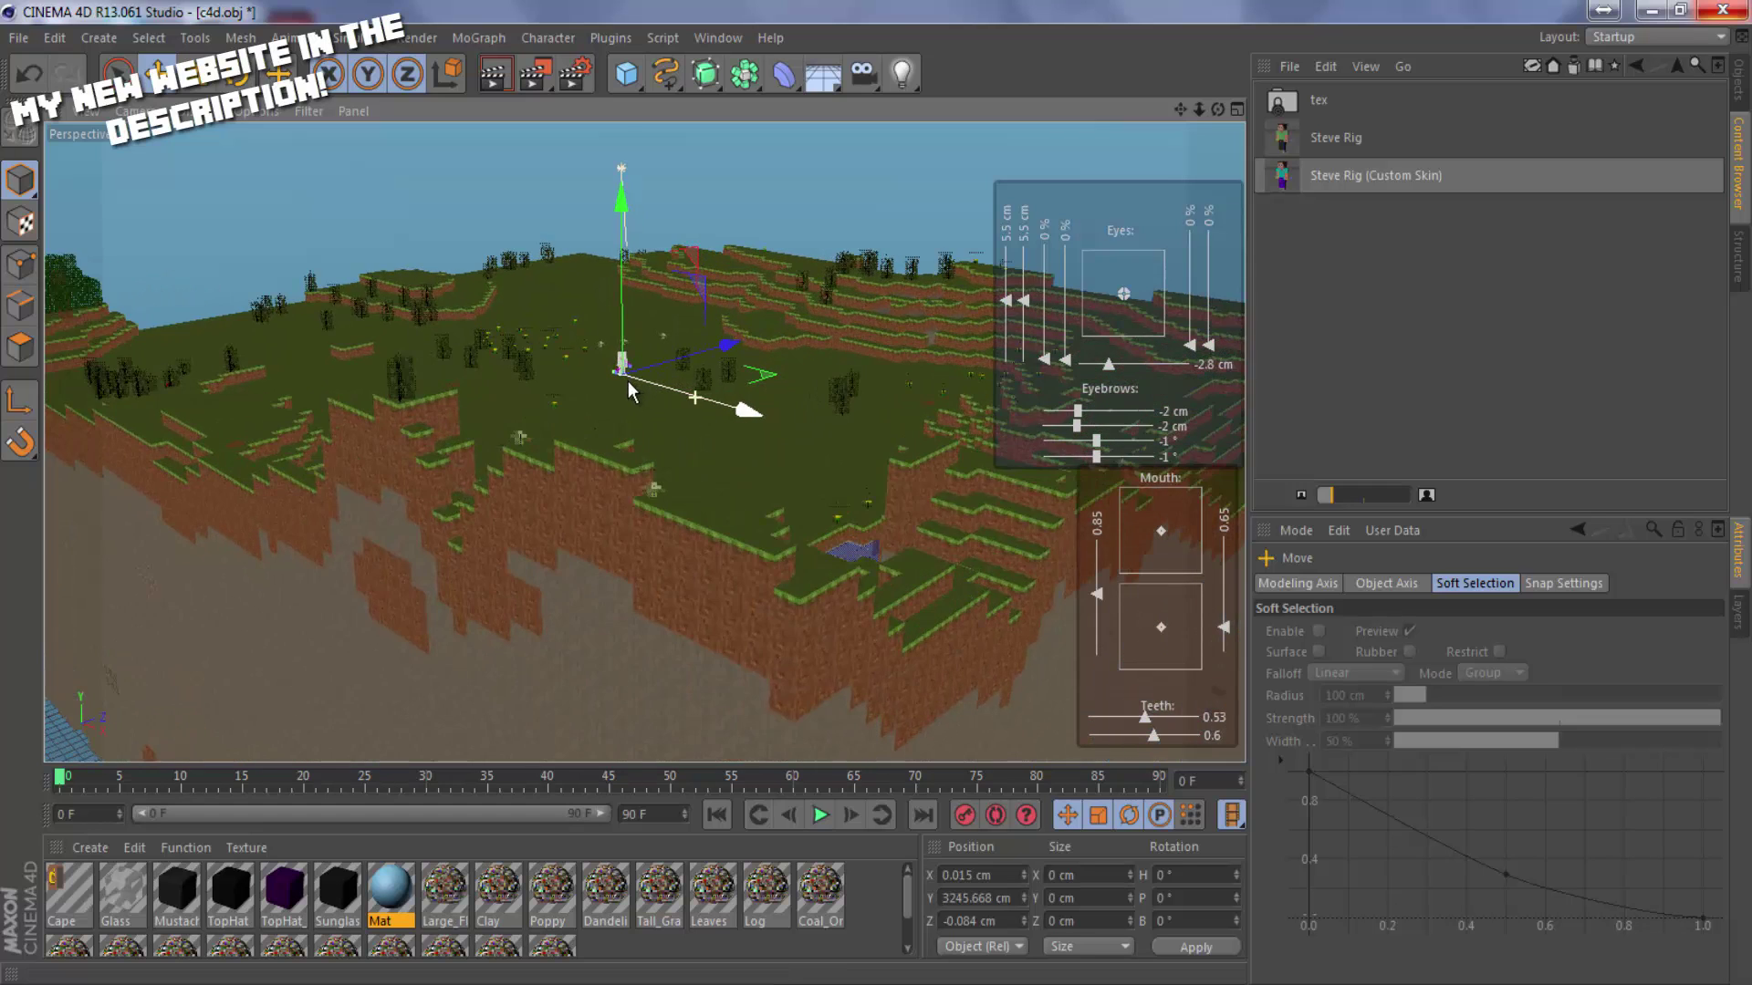
pyautogui.scroll(8, 628, 381)
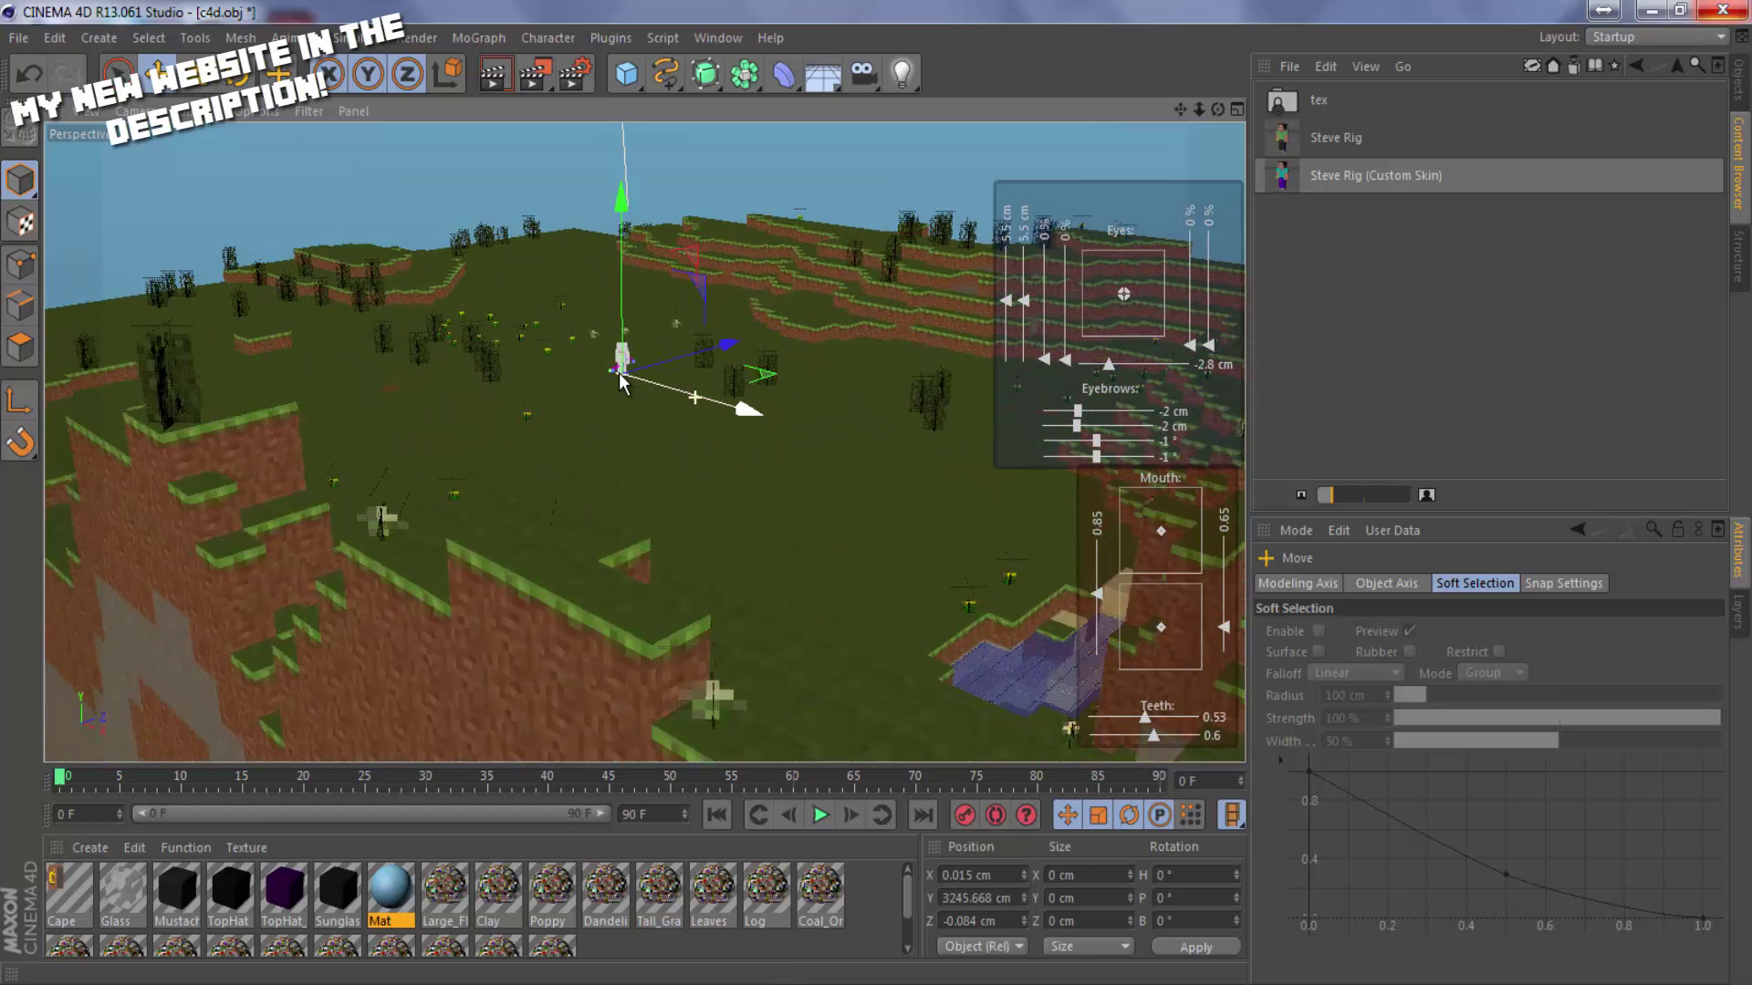
pyautogui.scroll(8, 618, 374)
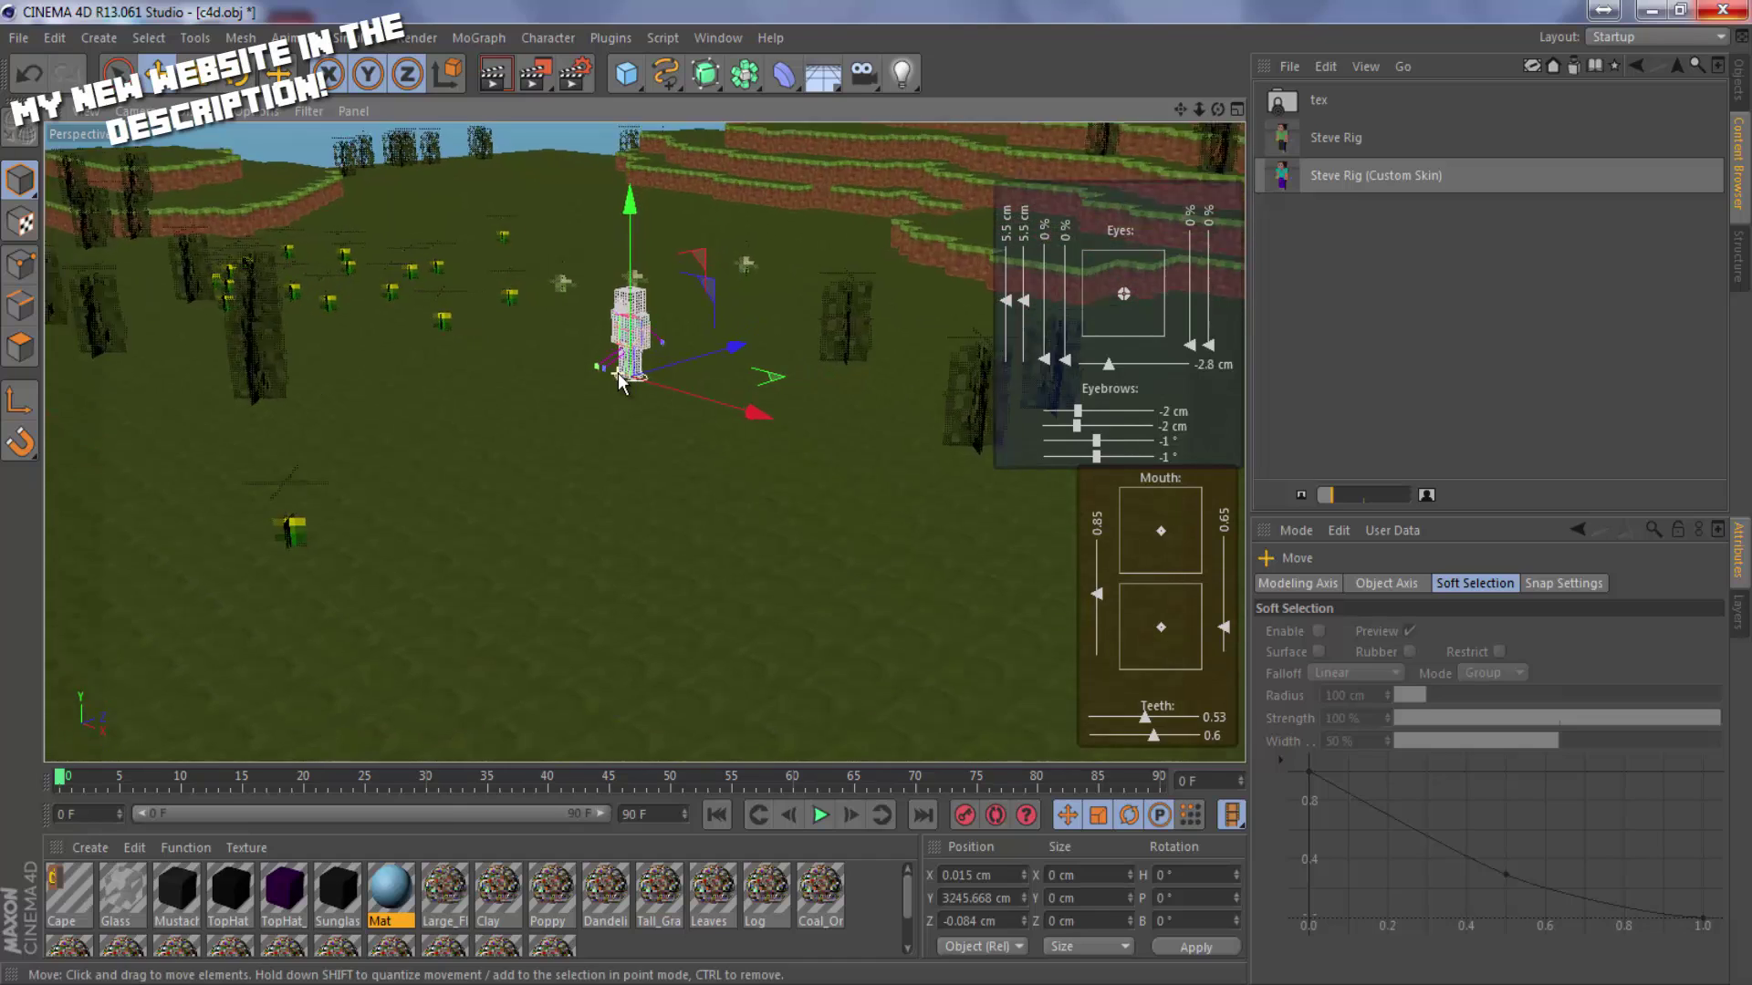
pyautogui.scroll(8, 616, 372)
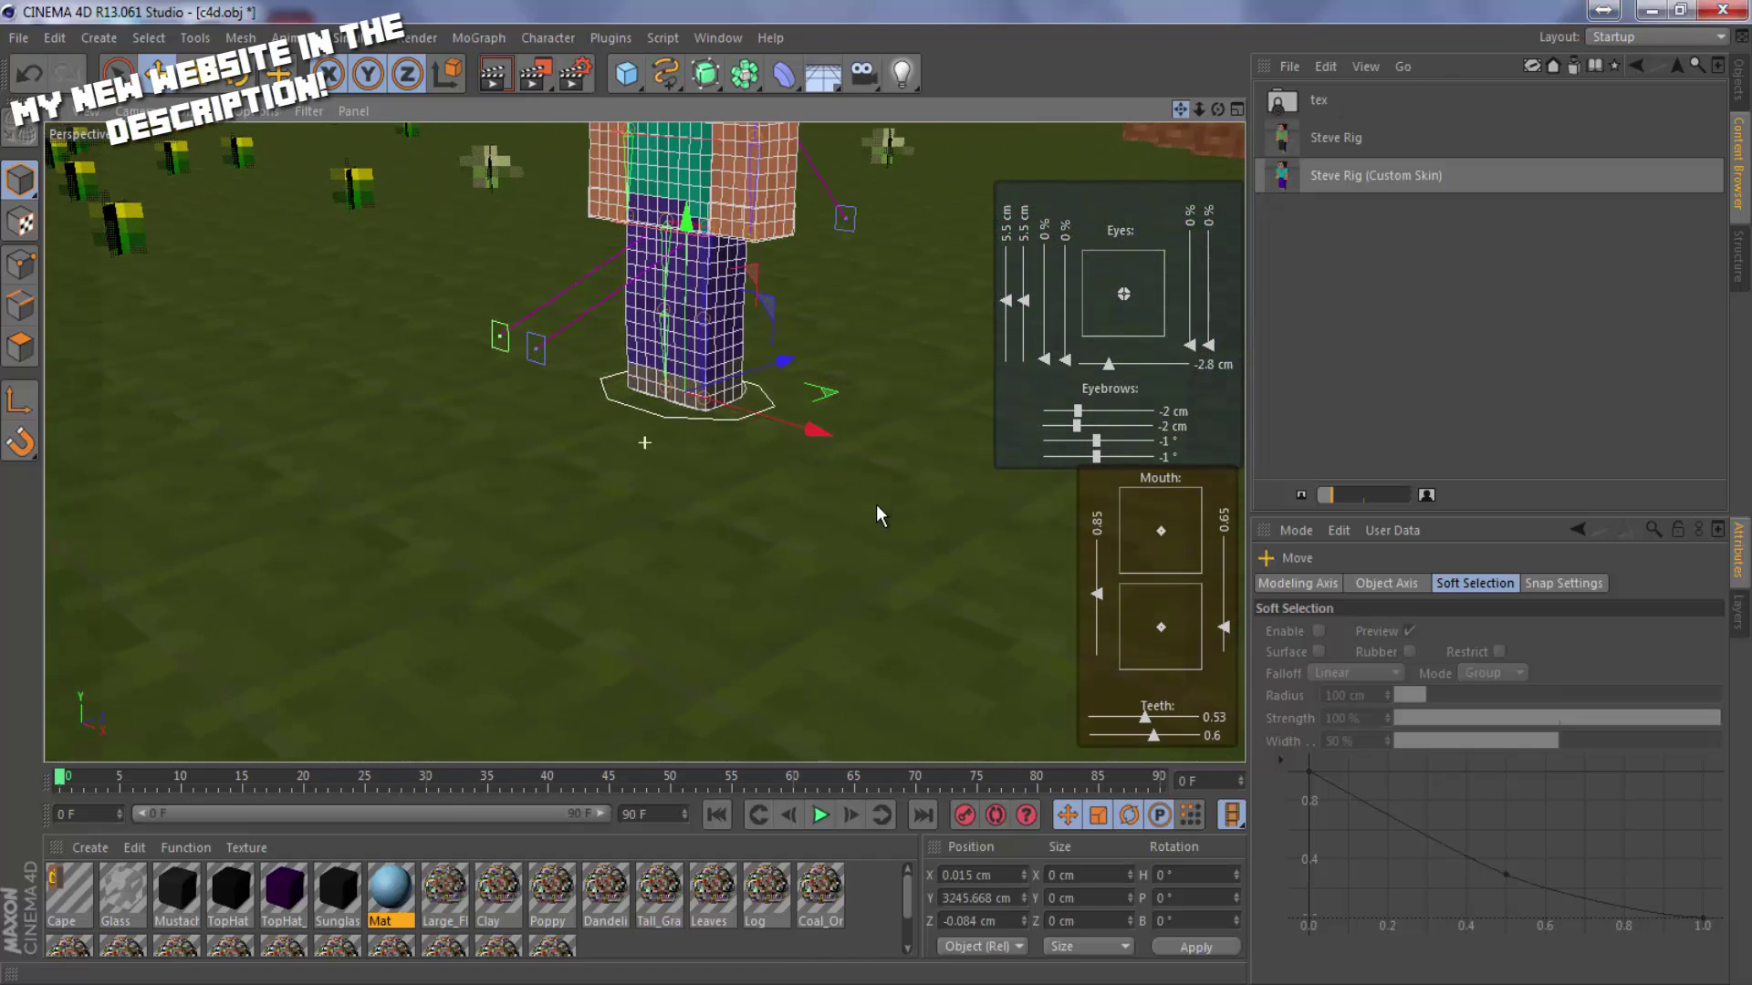
pyautogui.scroll(-5, 875, 499)
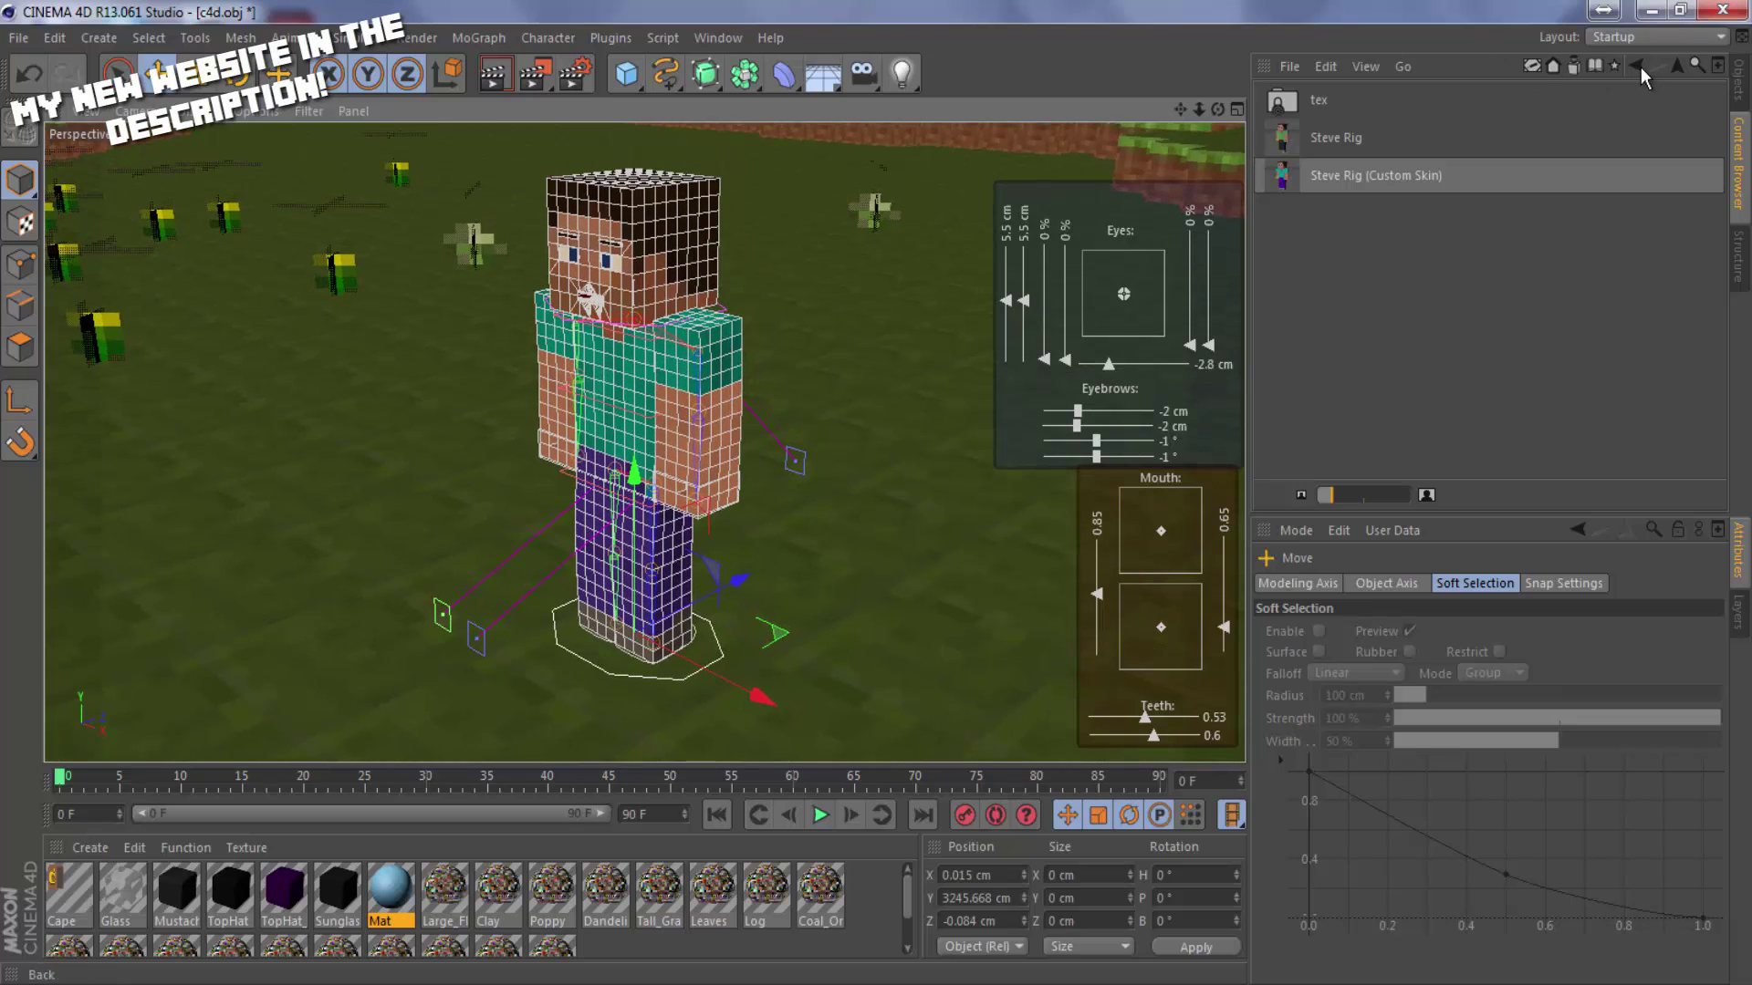
# Browse the Minecraft Mob Pack and Minecraft Item Pack v1.2 preset libraries to see which models they offer.
pyautogui.click(1638, 67)
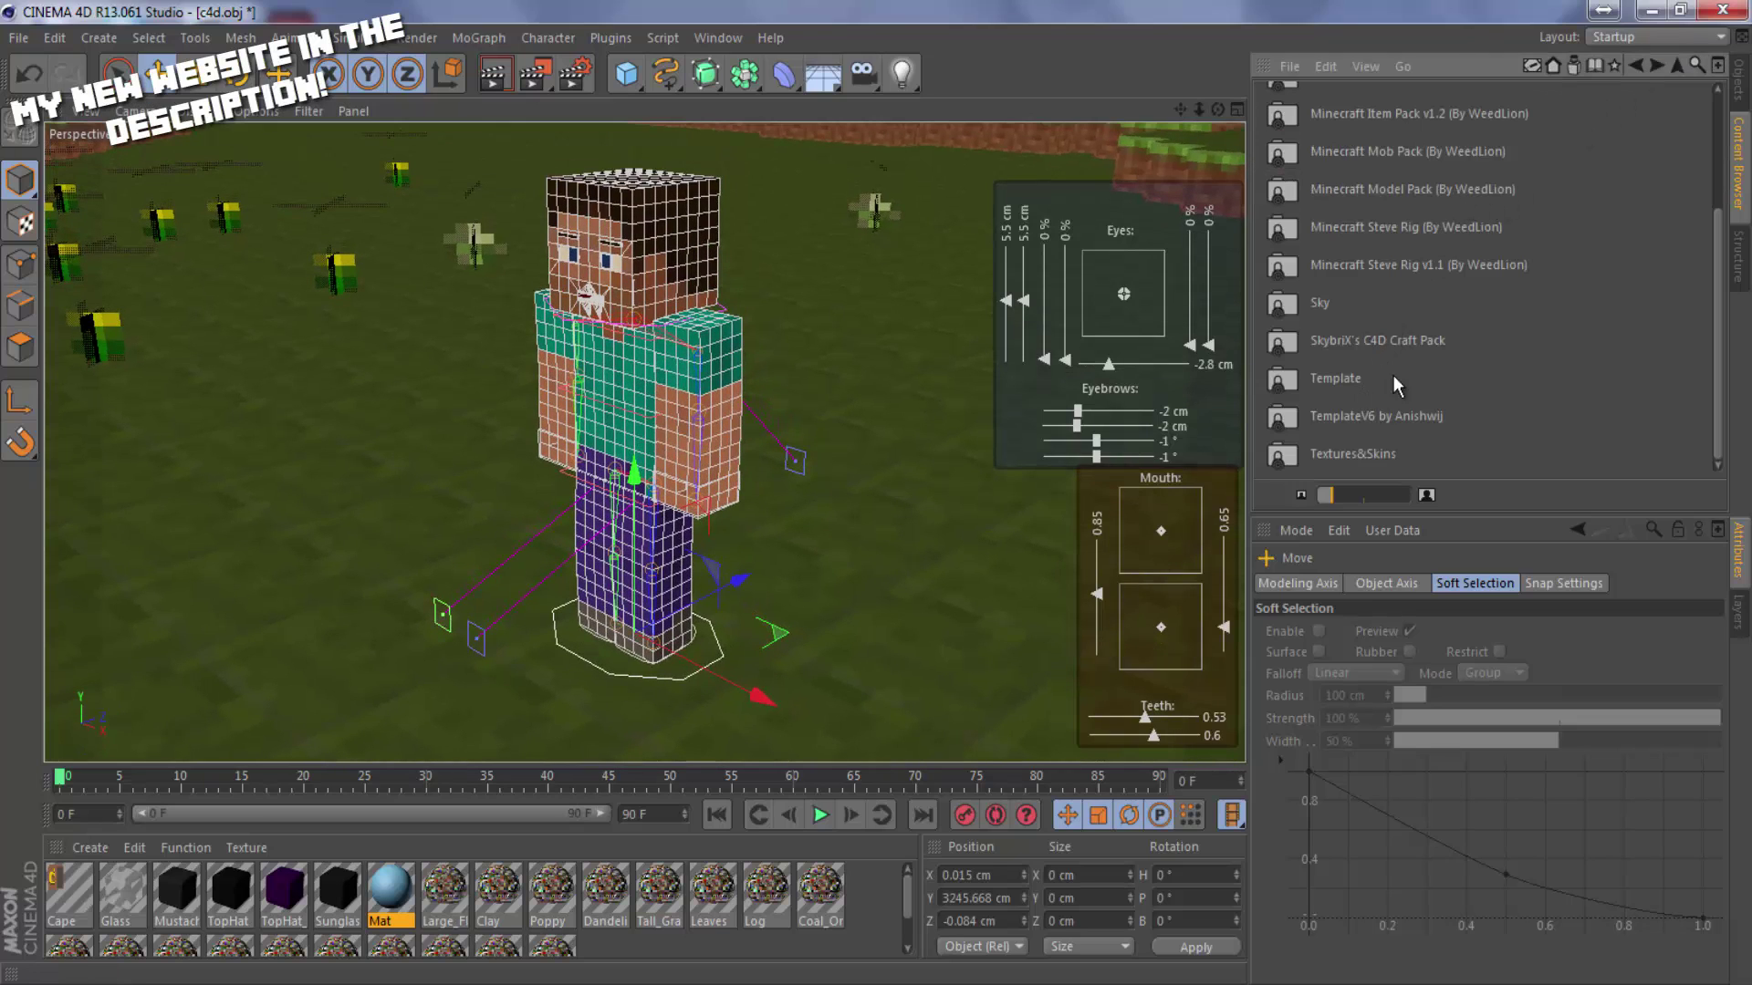
pyautogui.doubleClick(1400, 151)
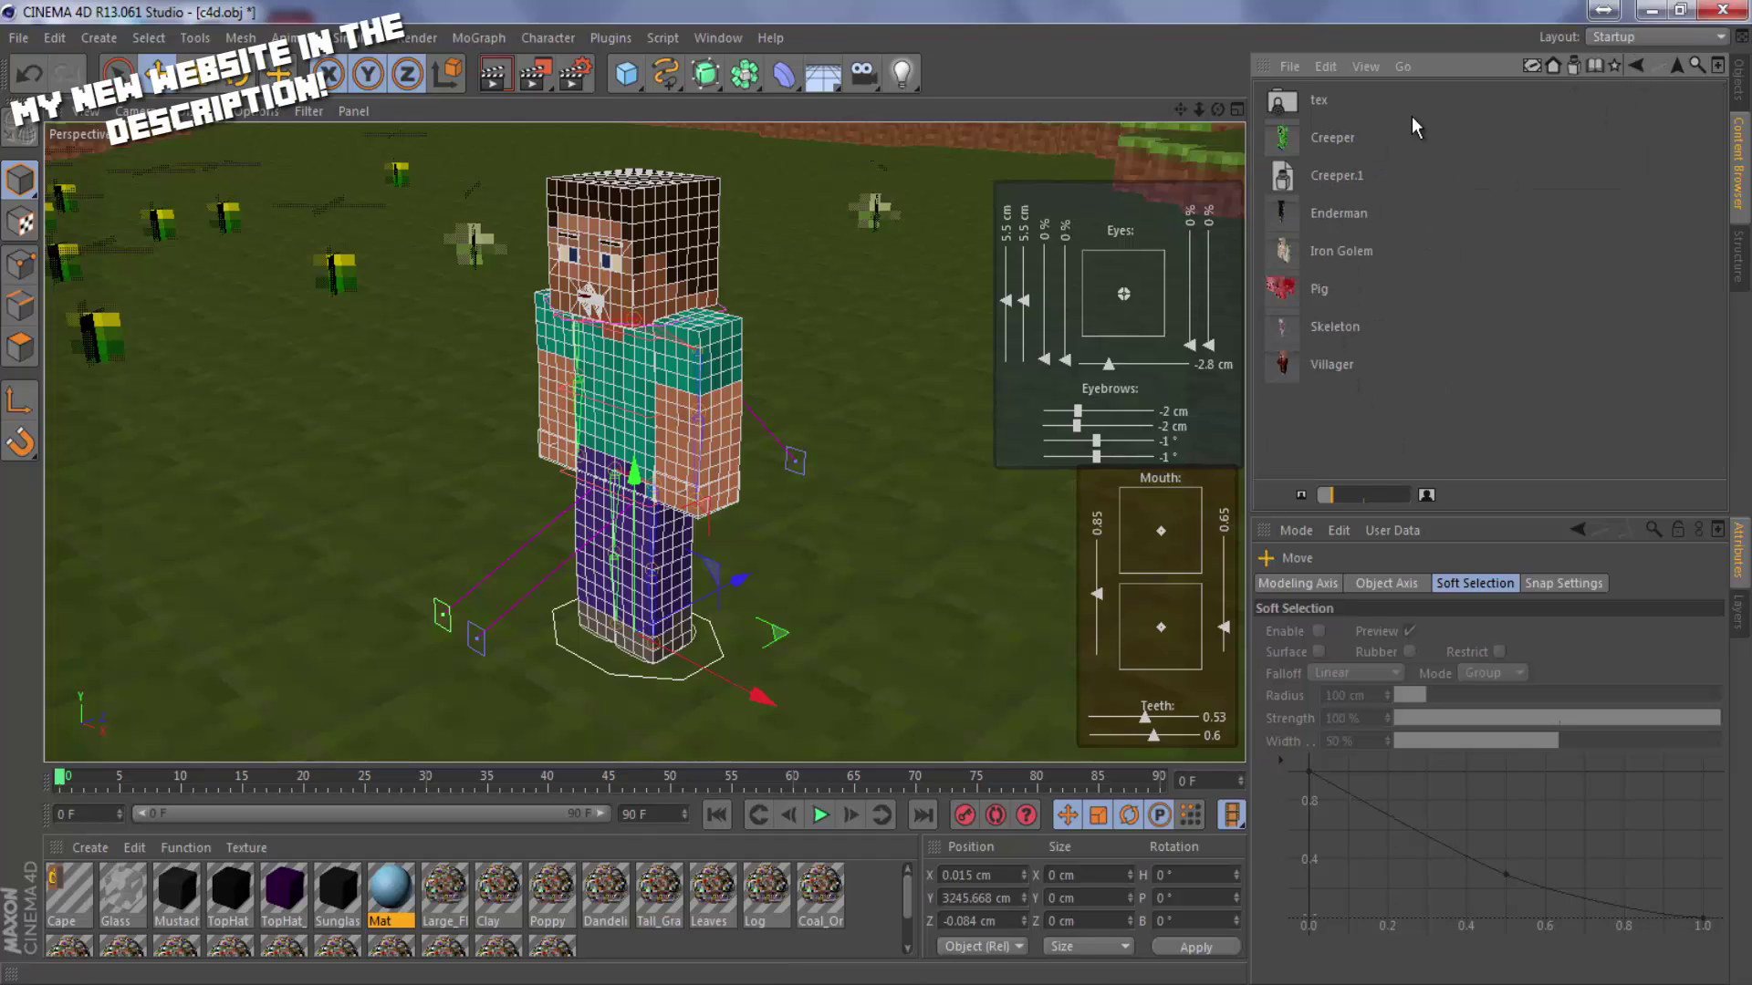
pyautogui.click(1638, 66)
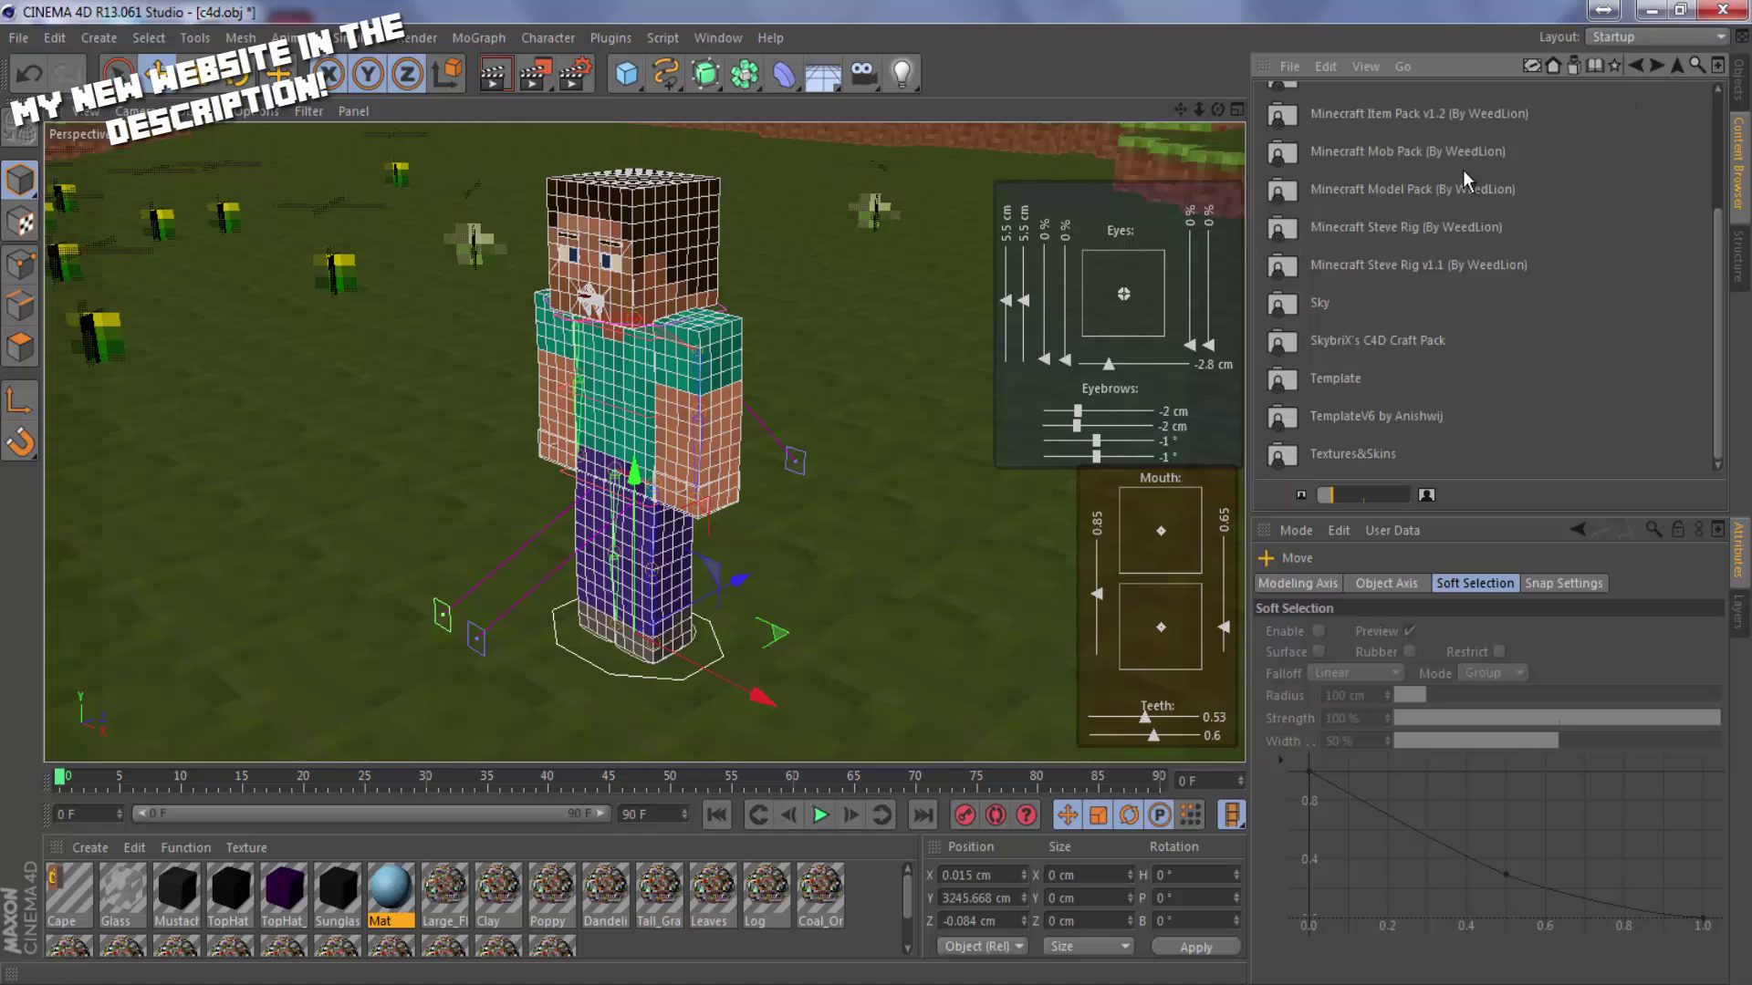
pyautogui.doubleClick(1451, 122)
pyautogui.click(1318, 294)
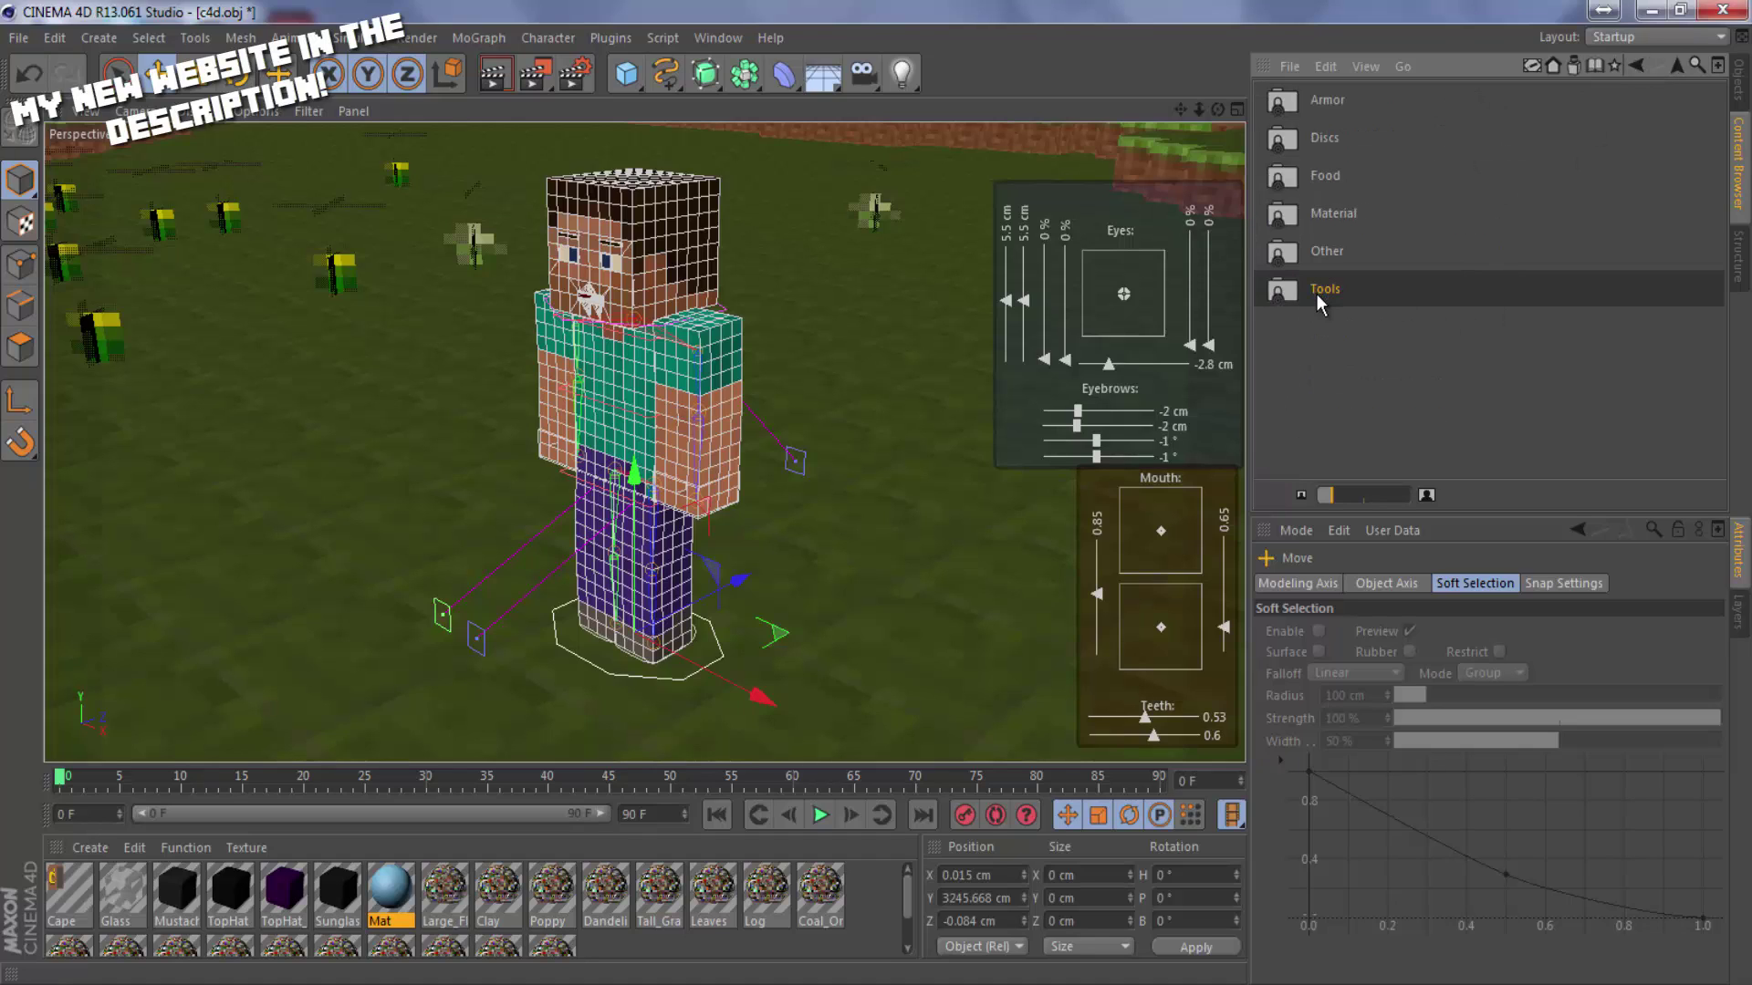
pyautogui.click(1639, 65)
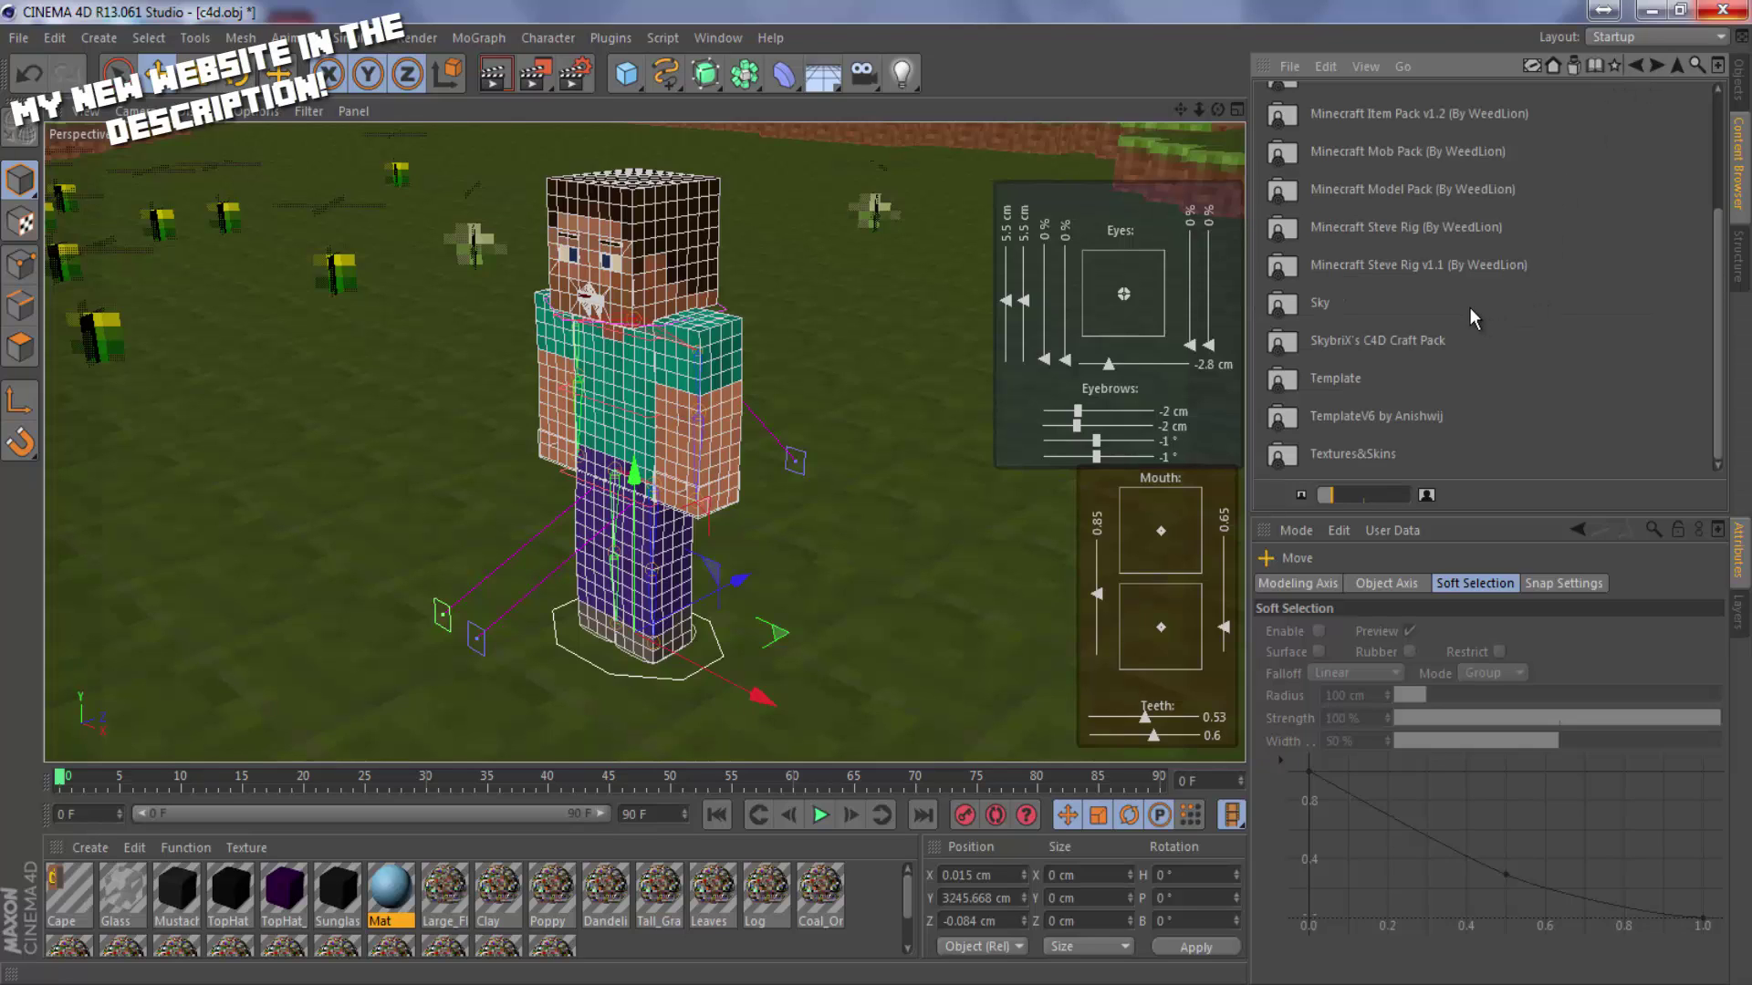
# Look for a custom skin image on the desktop for the Steve Rig (Custom Skin), and set the rig's Size to 1.02.
pyautogui.click(1741, 89)
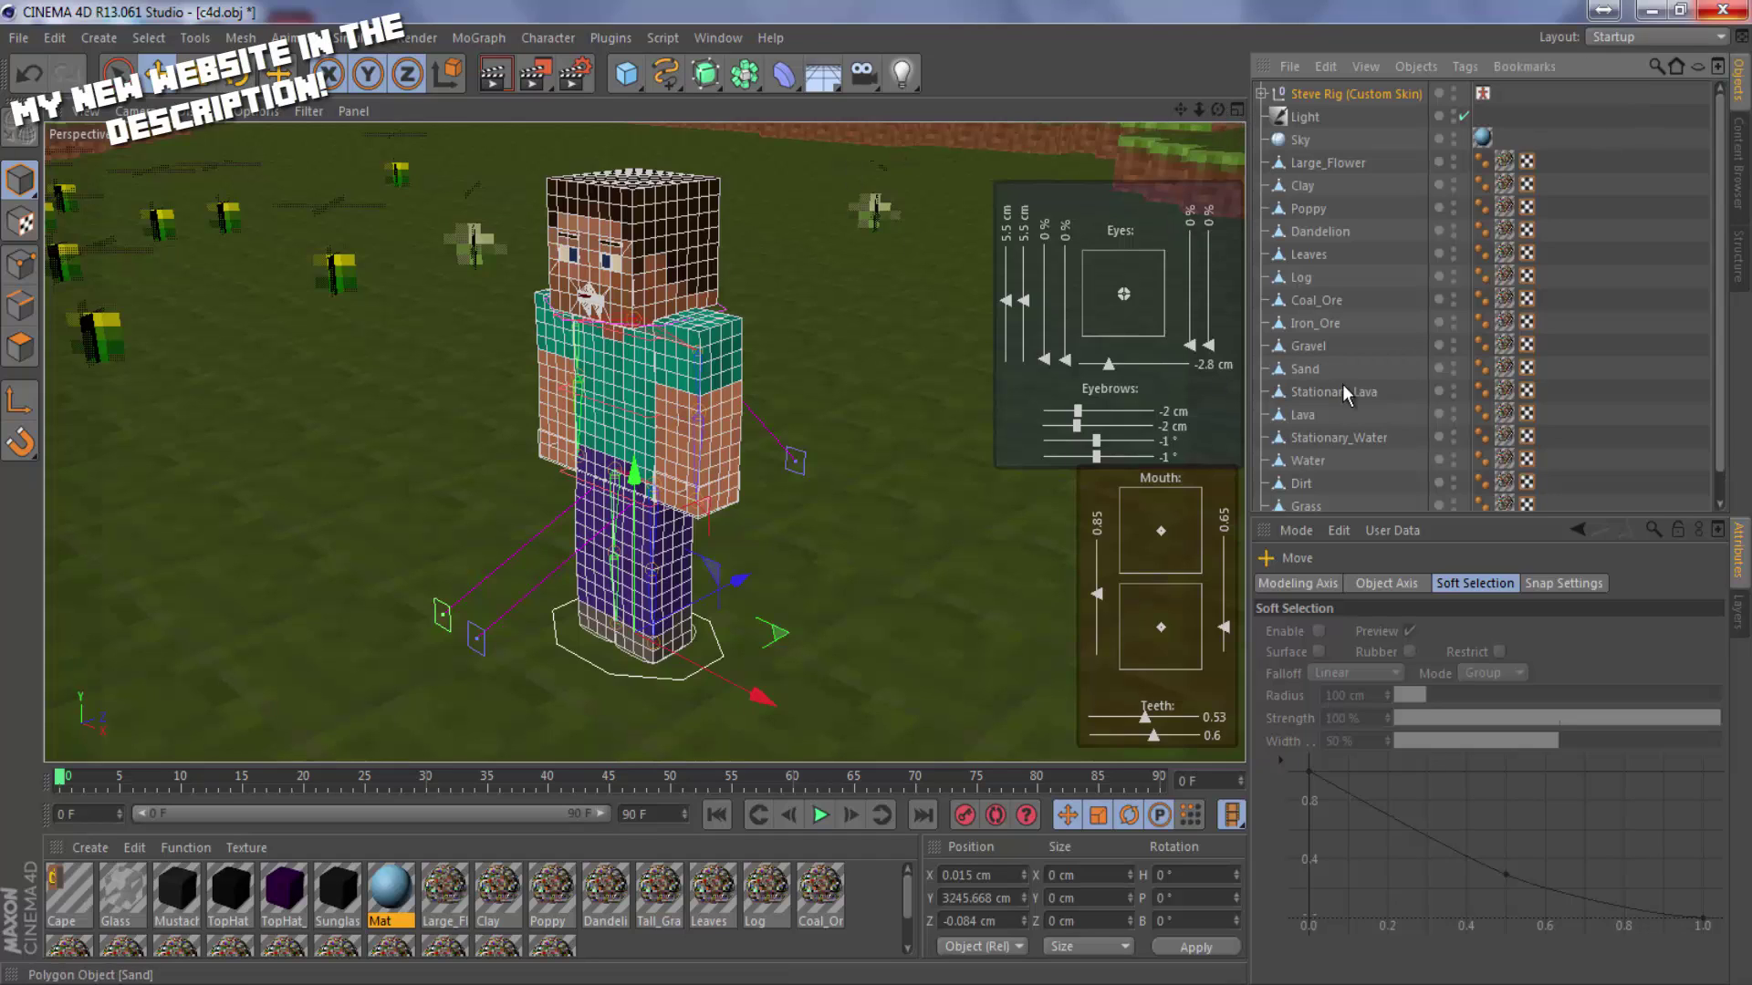
pyautogui.click(1320, 94)
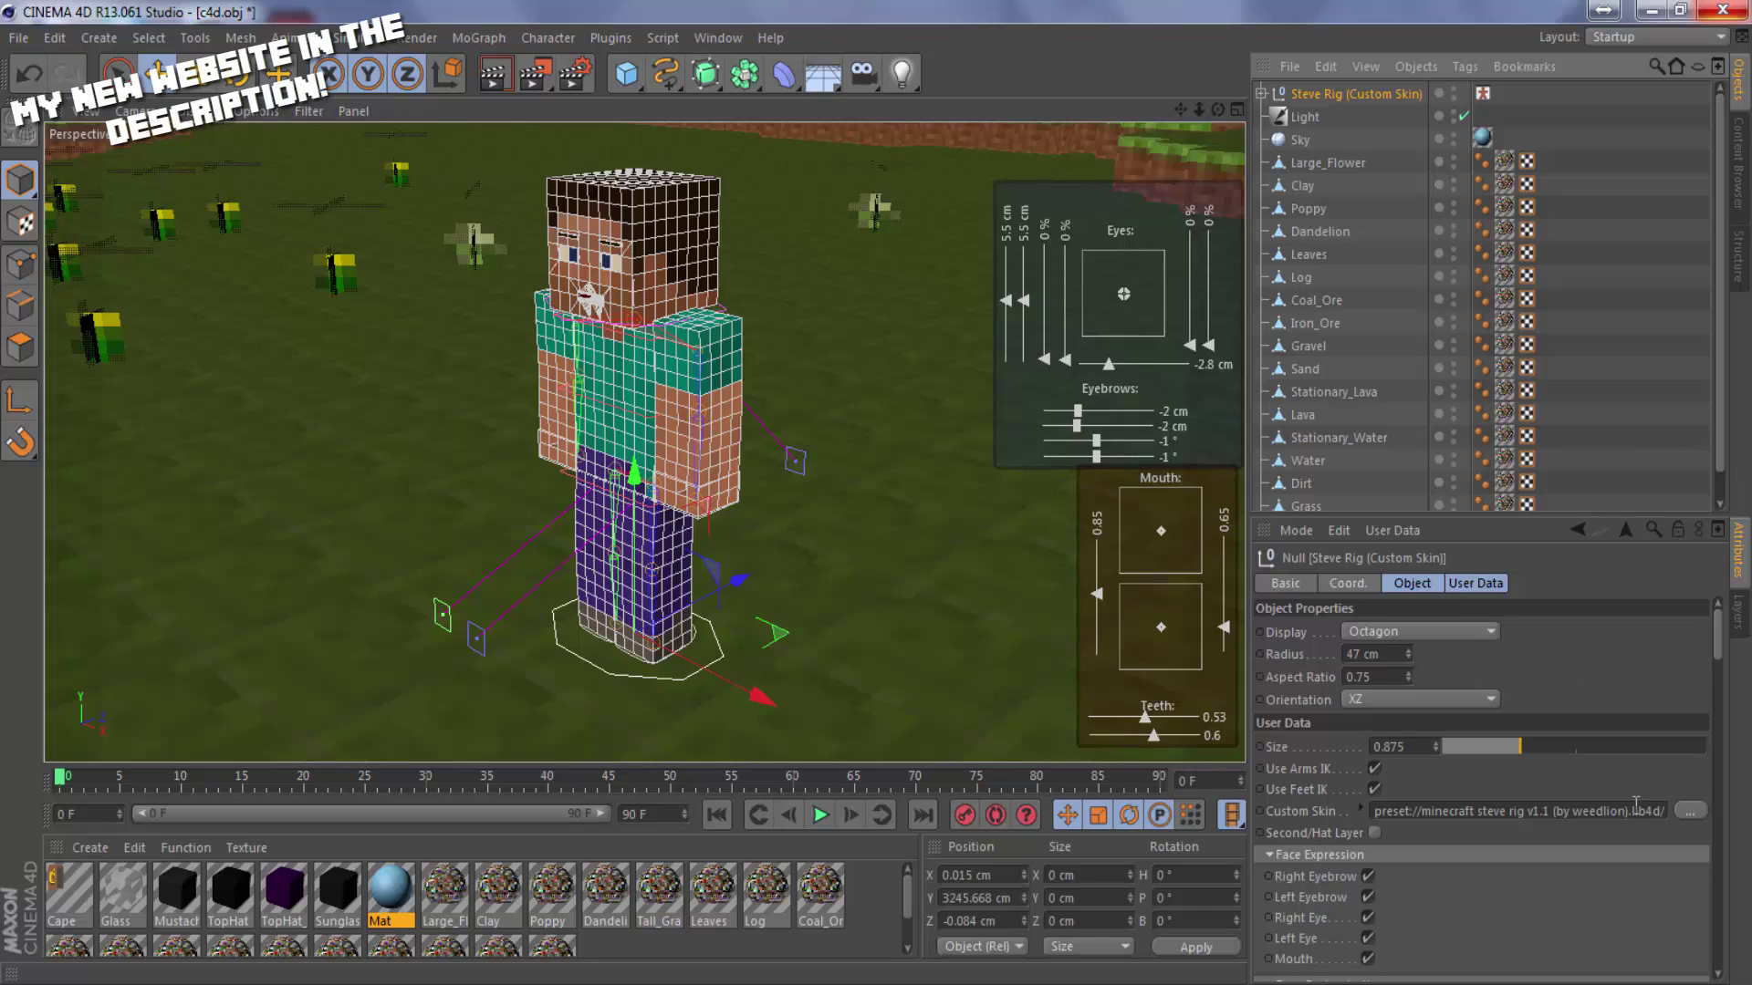
pyautogui.click(1691, 810)
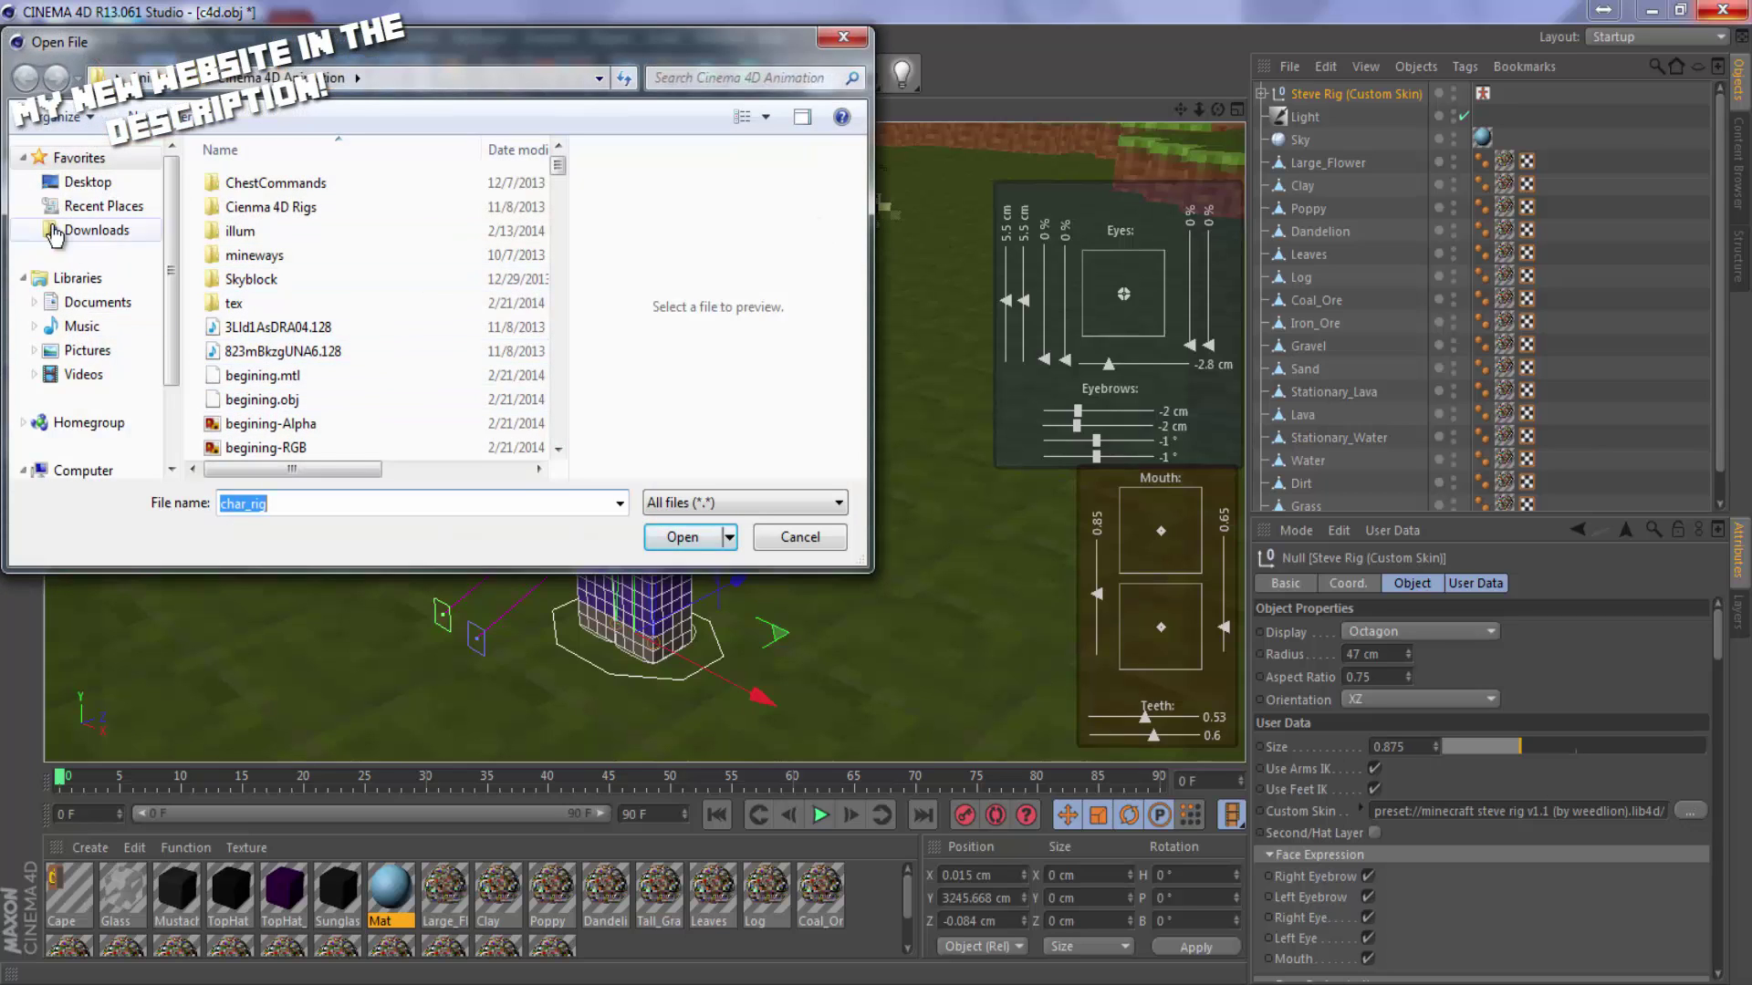
pyautogui.click(68, 181)
pyautogui.click(394, 275)
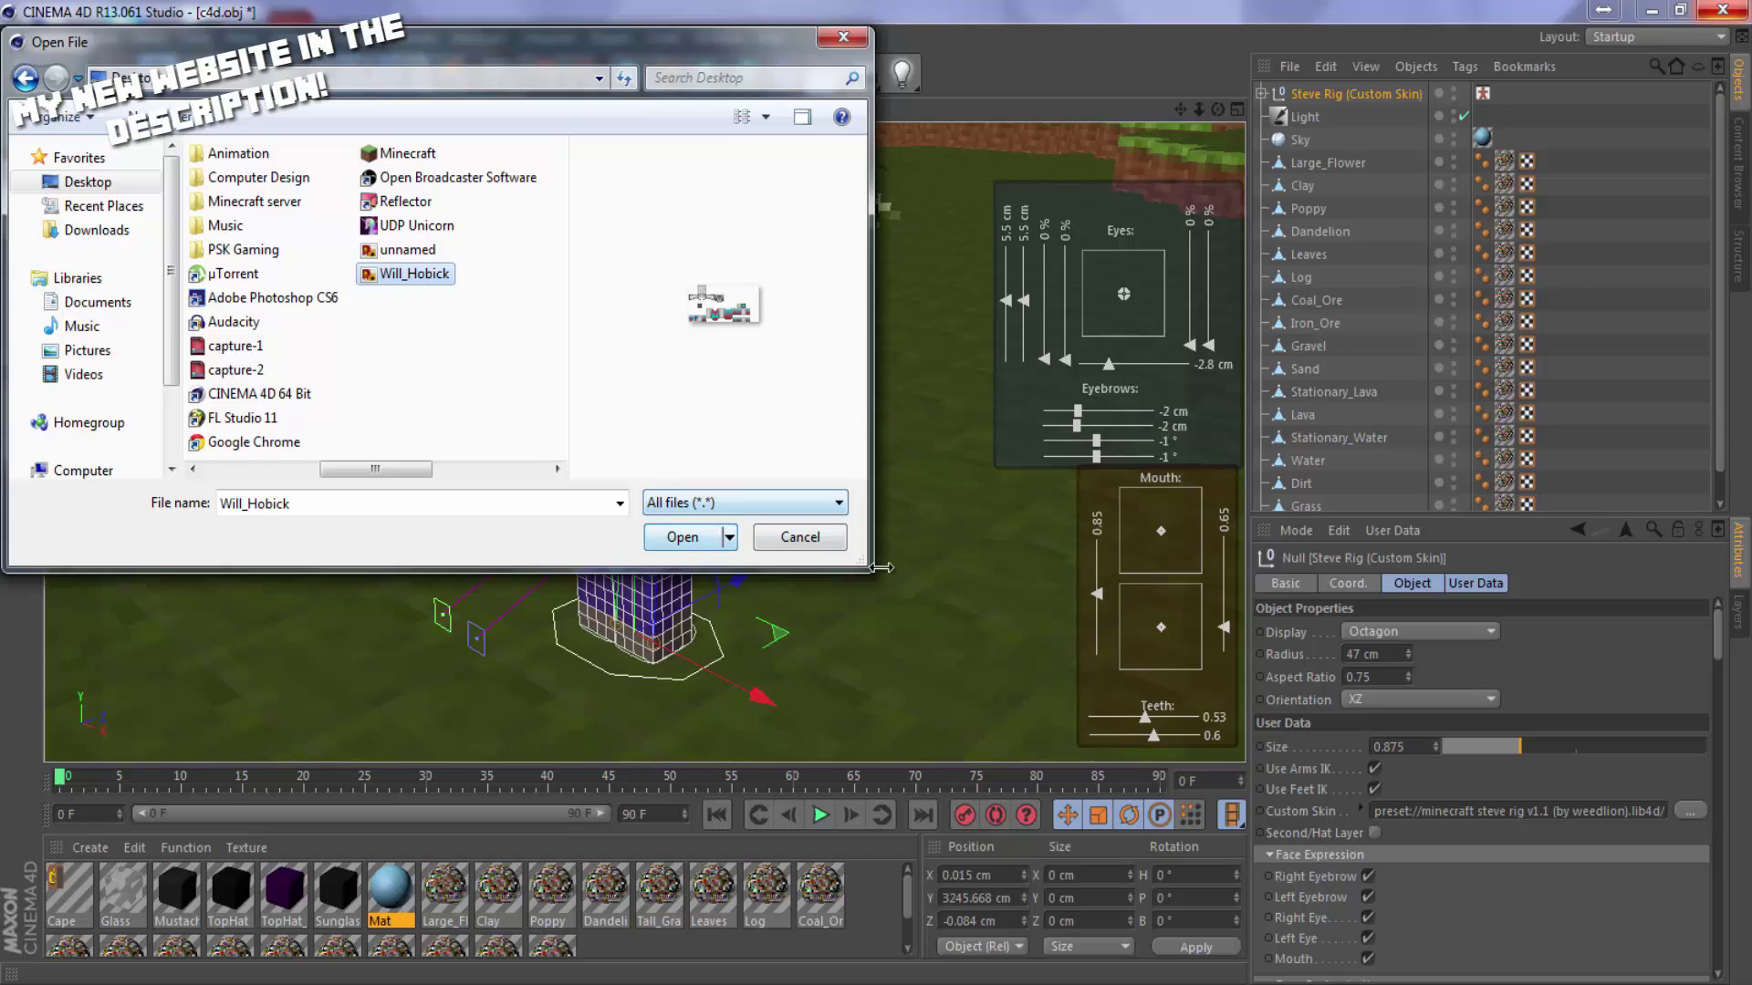
pyautogui.click(801, 539)
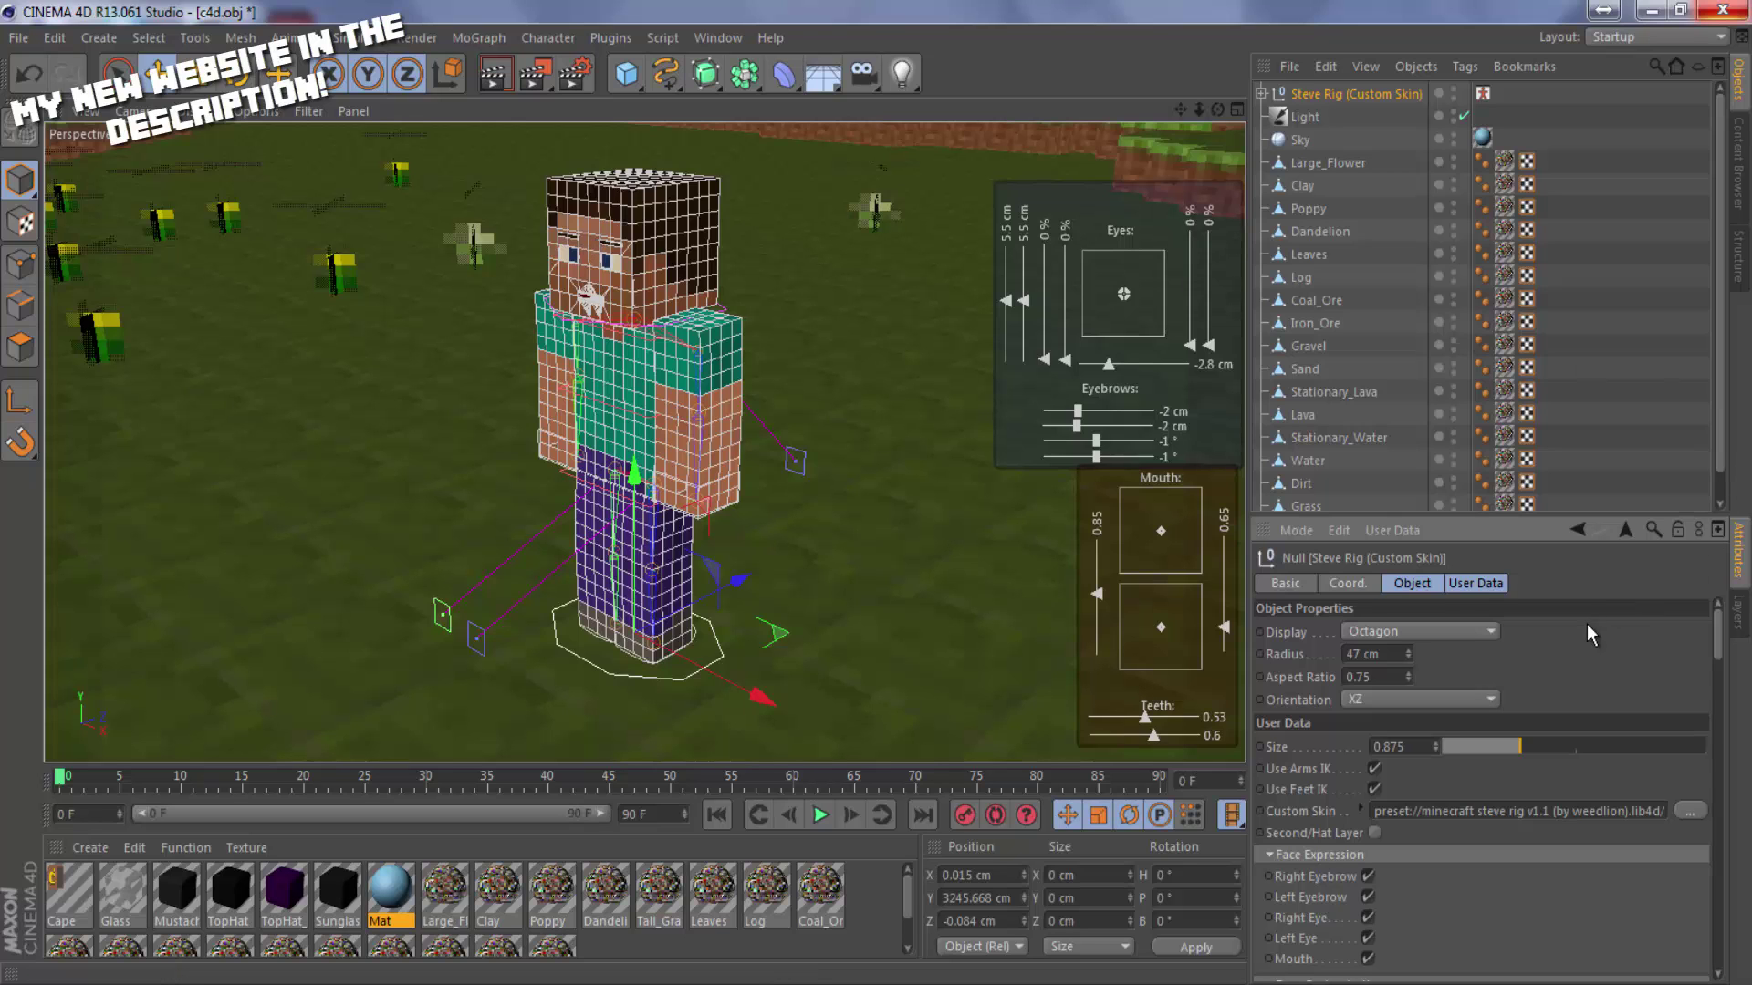
pyautogui.moveTo(1546, 739); pyautogui.dragTo(1533, 754)
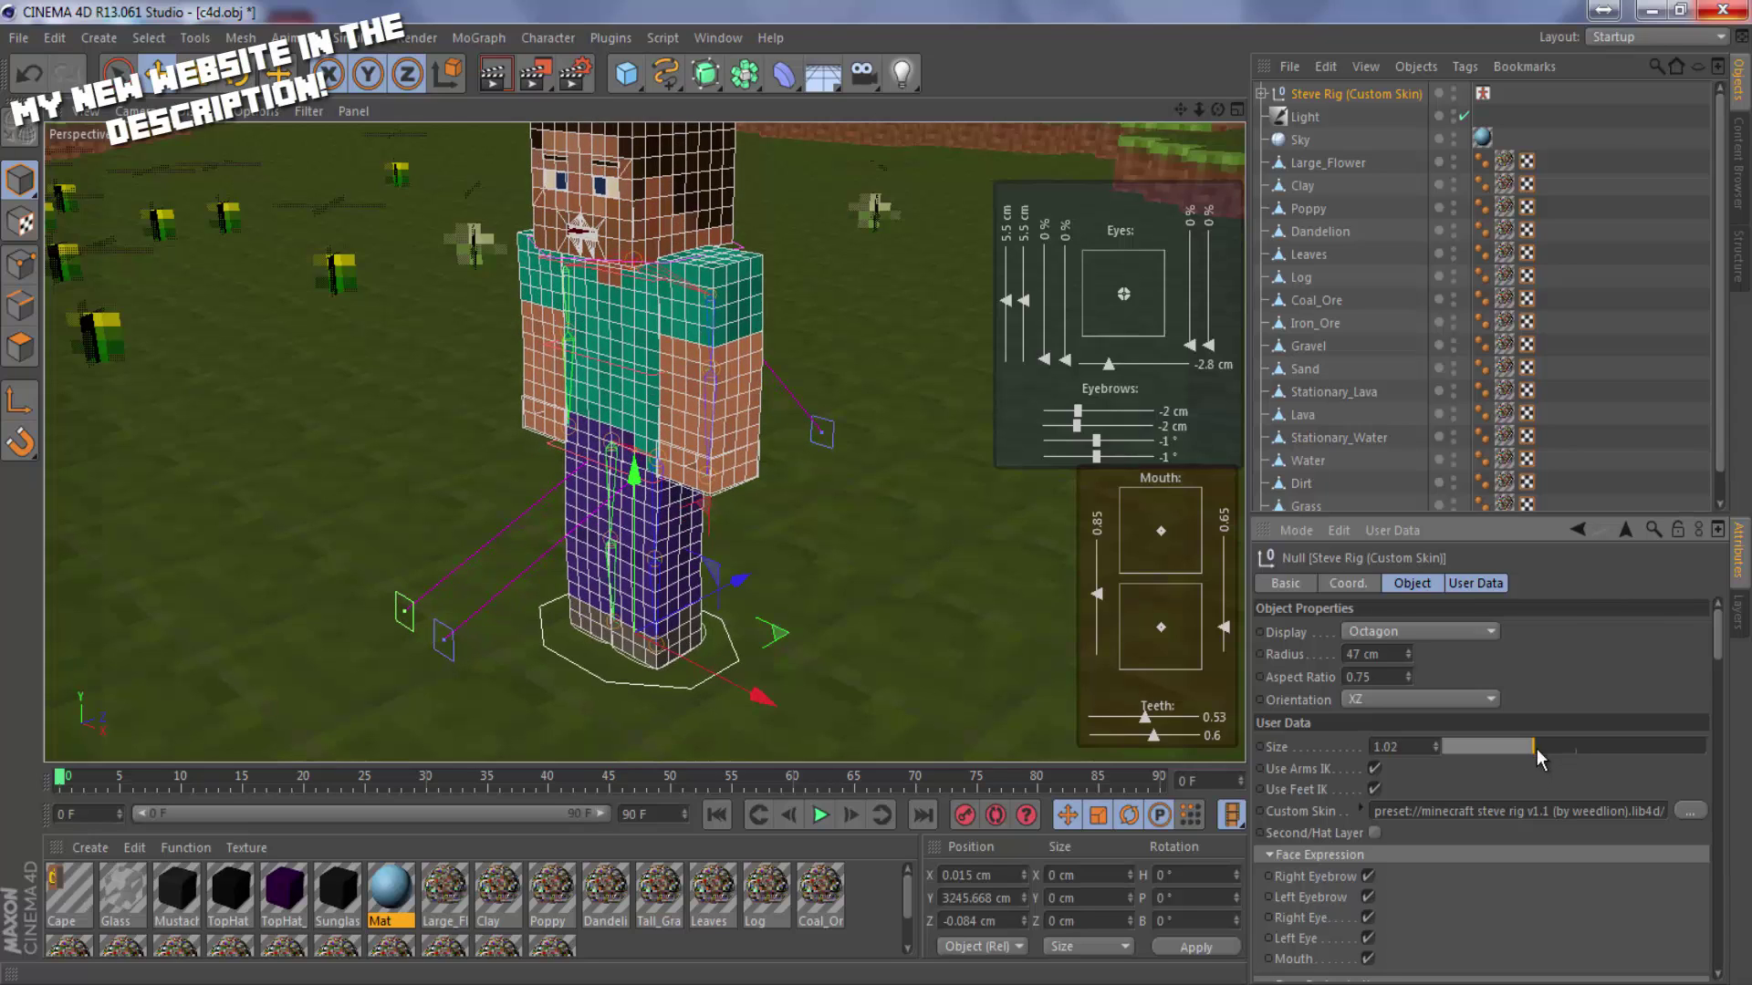
# Load the Steve (Main) rig from the Minecraft Steve Rig (By WeedLion) preset library into the scene.
pyautogui.click(1741, 193)
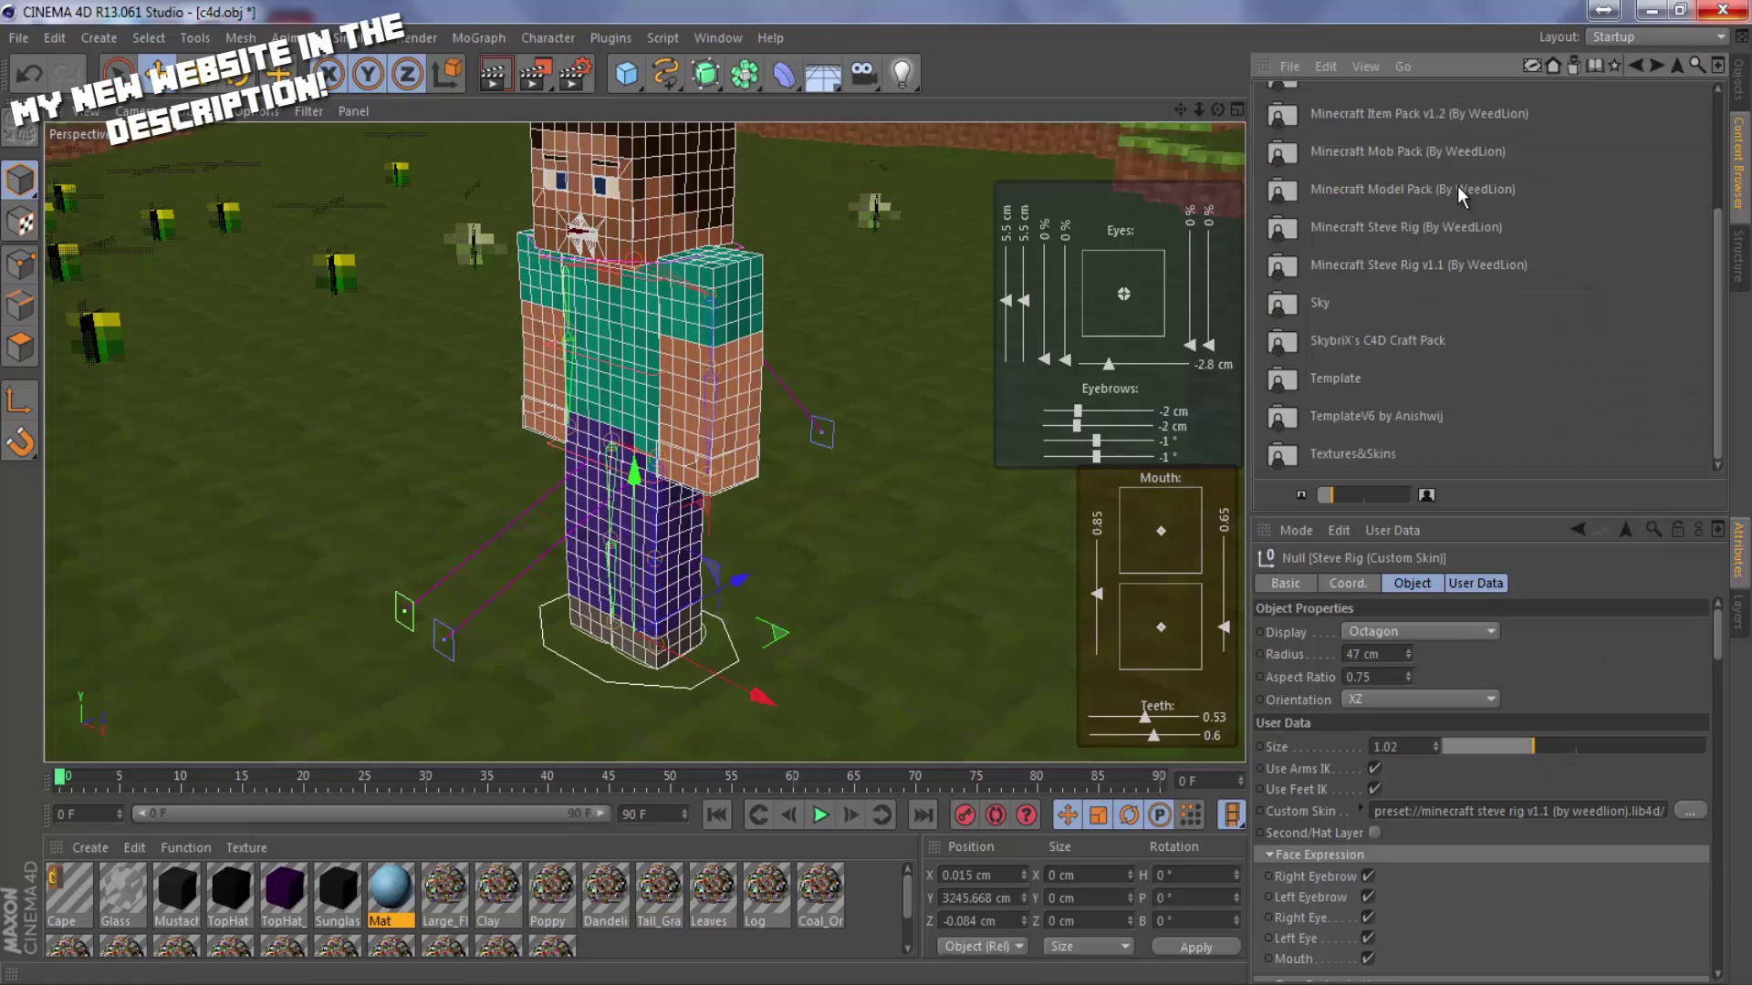
pyautogui.doubleClick(1452, 233)
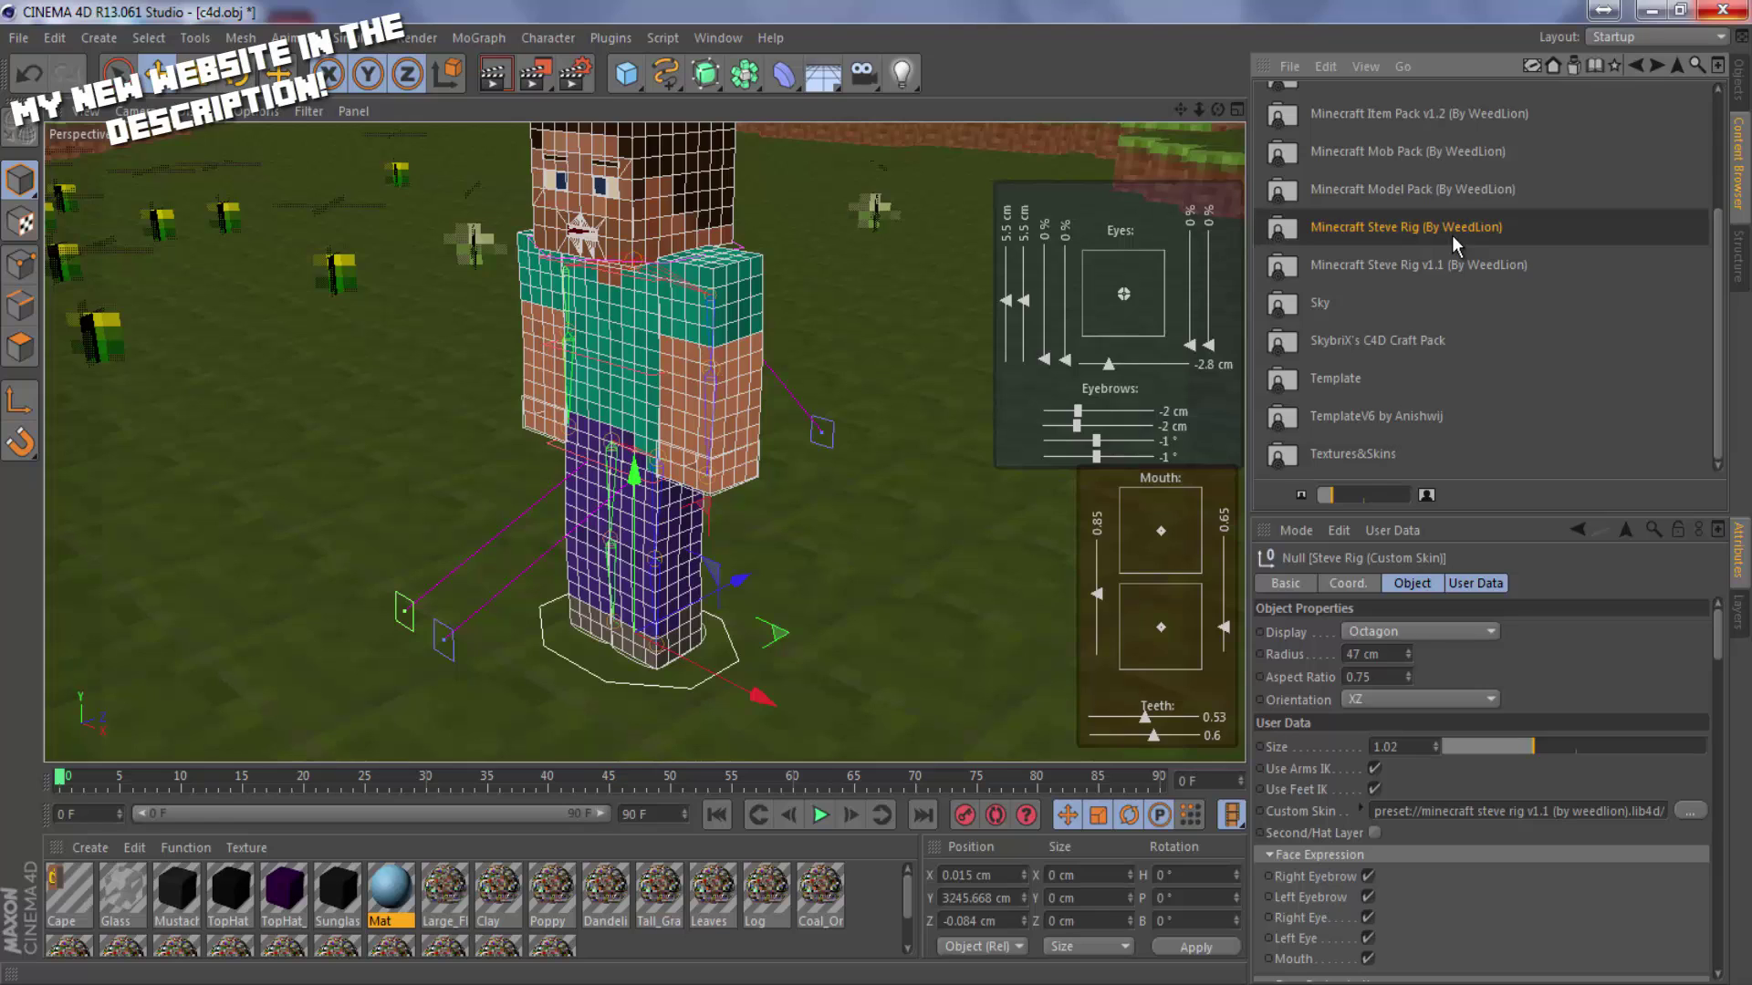
pyautogui.moveTo(1354, 180); pyautogui.dragTo(1192, 231)
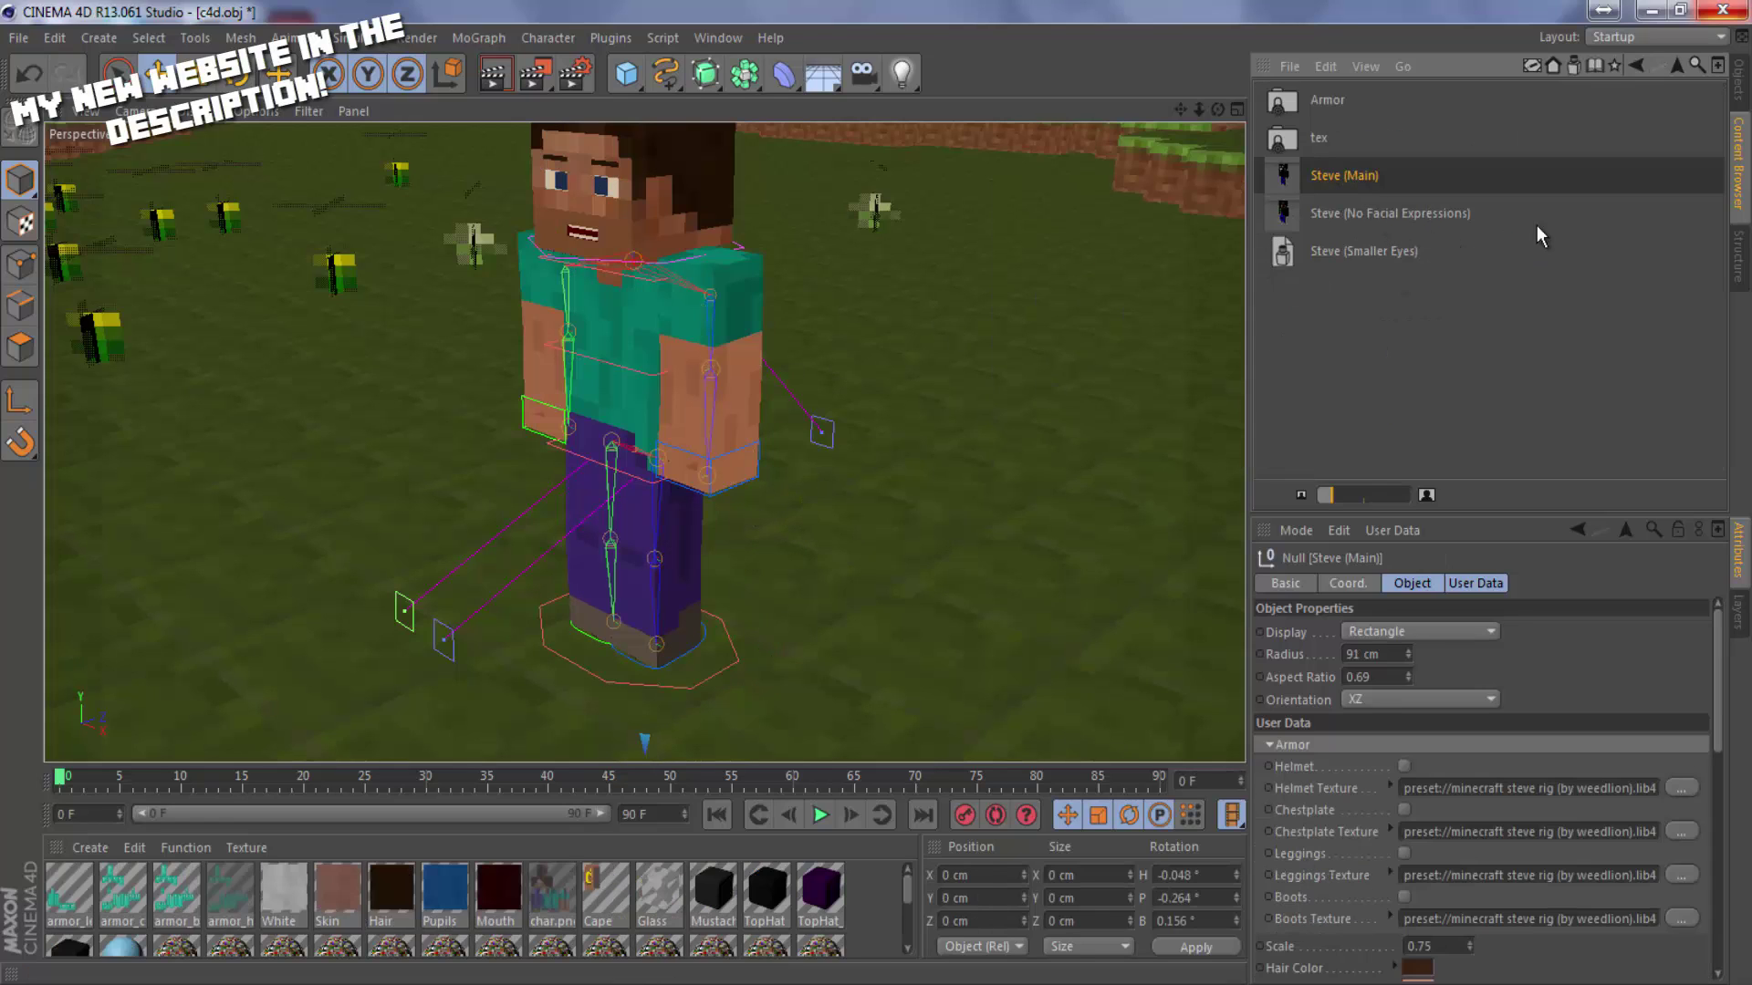
# Delete the Steve Rig (Custom Skin) object from the scene.
pyautogui.click(1739, 92)
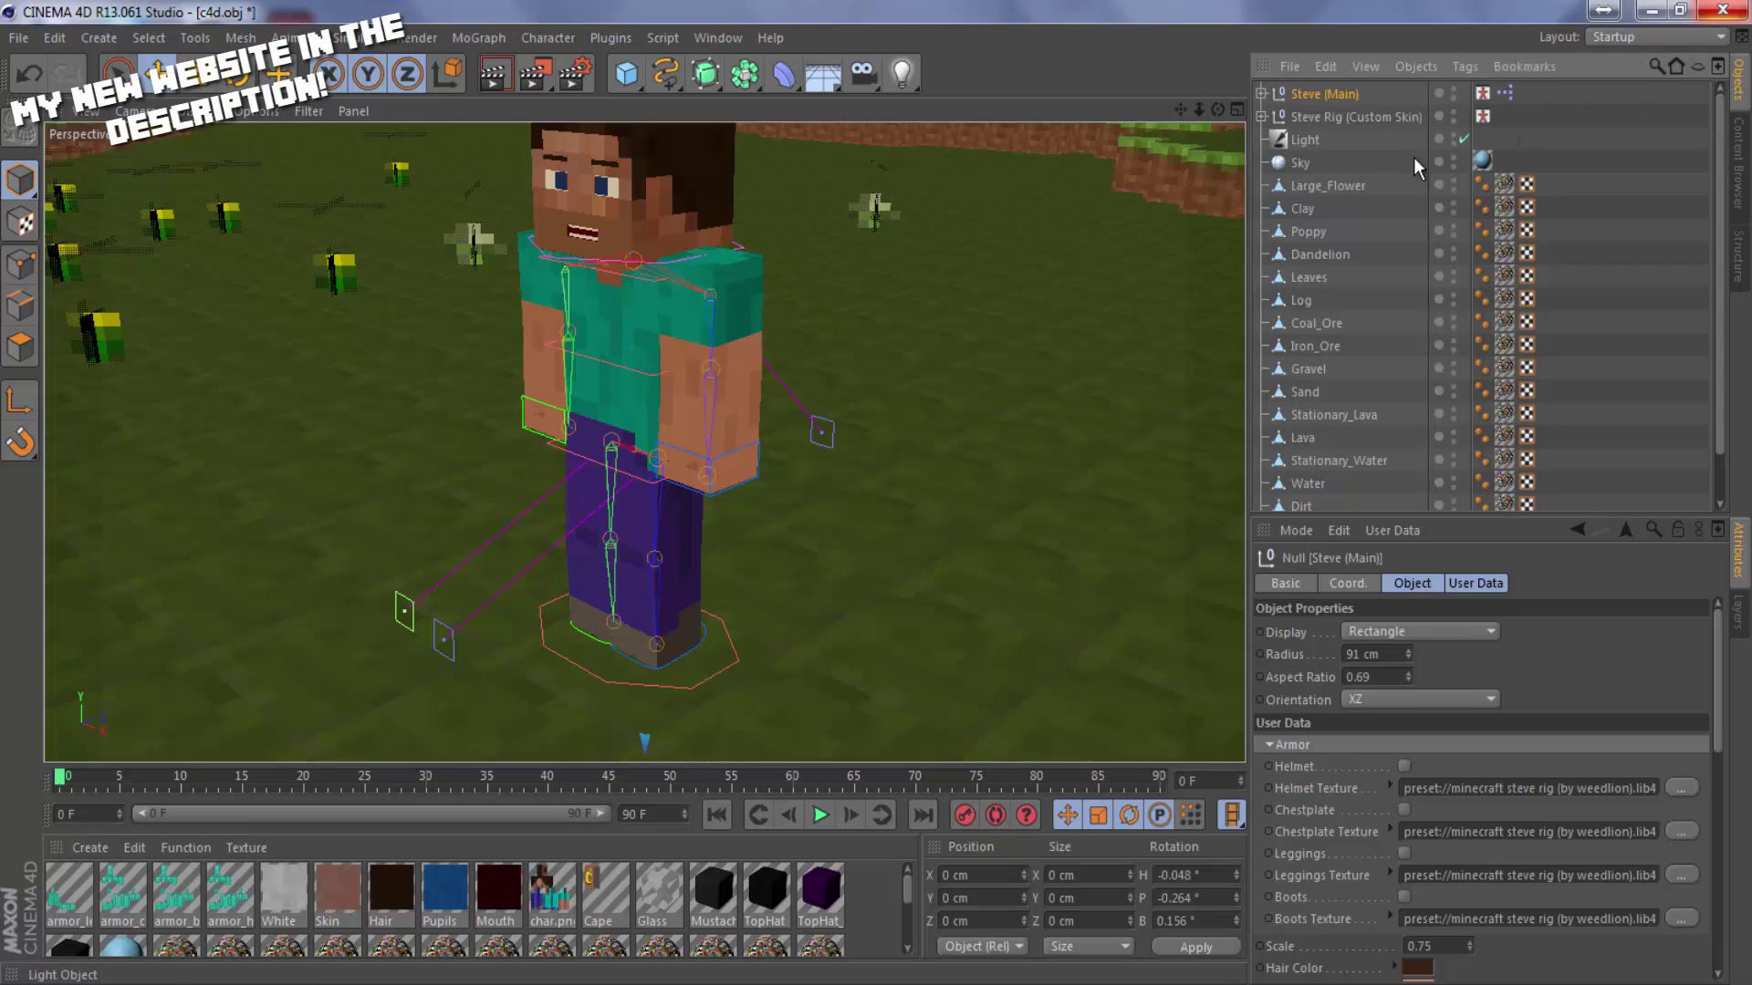
pyautogui.click(1339, 118)
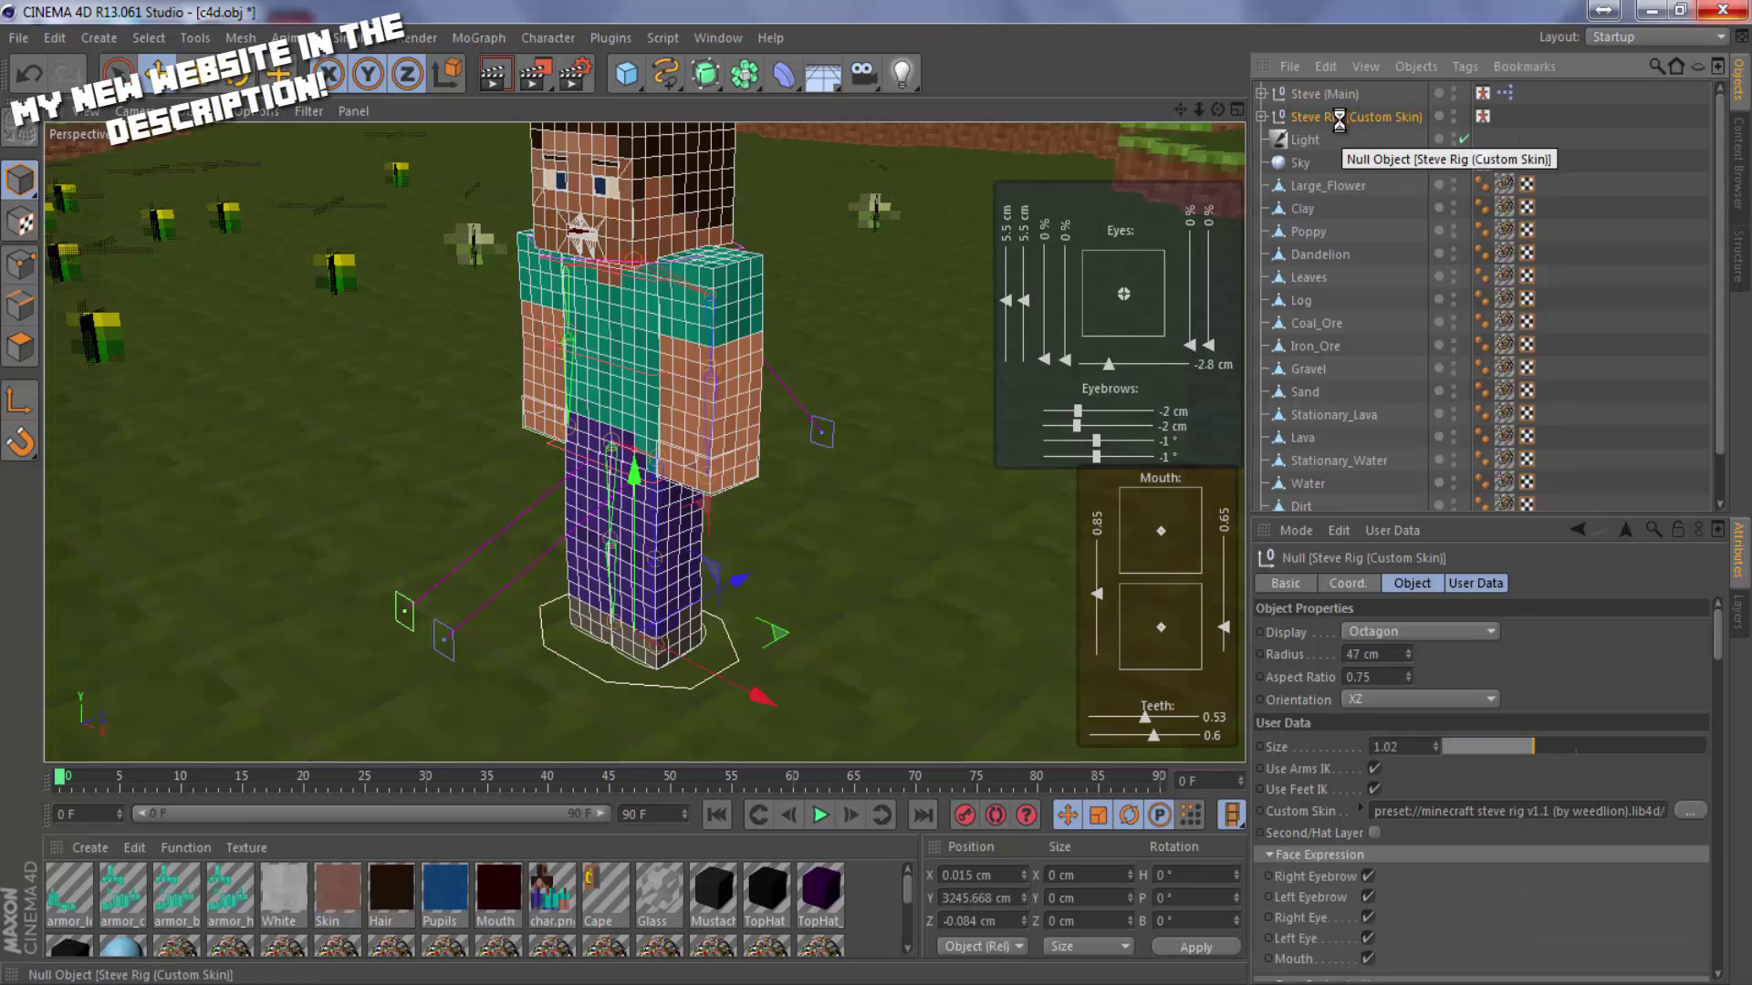
pyautogui.press('Delete')
# Raise the Steve (Main) rig onto the terrain's grass surface at a Y position of about 3203 cm.
pyautogui.moveTo(1195, 108); pyautogui.dragTo(1294, 78)
pyautogui.click(1330, 95)
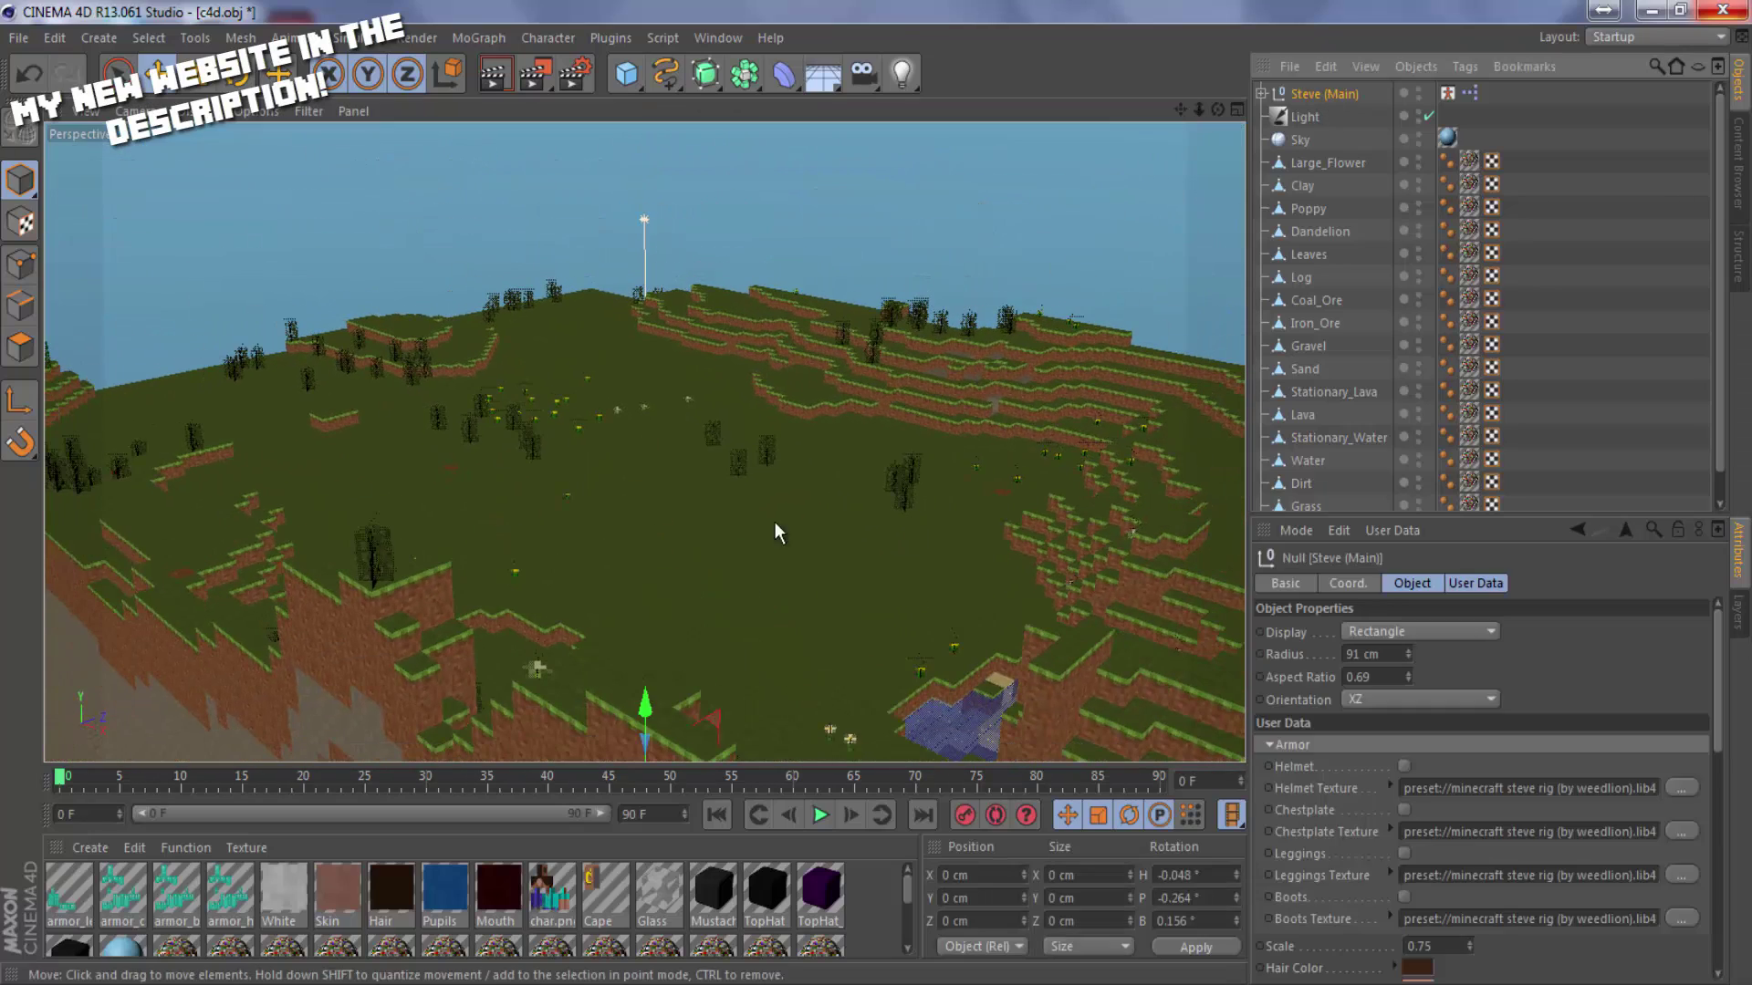
pyautogui.moveTo(646, 707); pyautogui.dragTo(699, 287)
pyautogui.scroll(5, 606, 442)
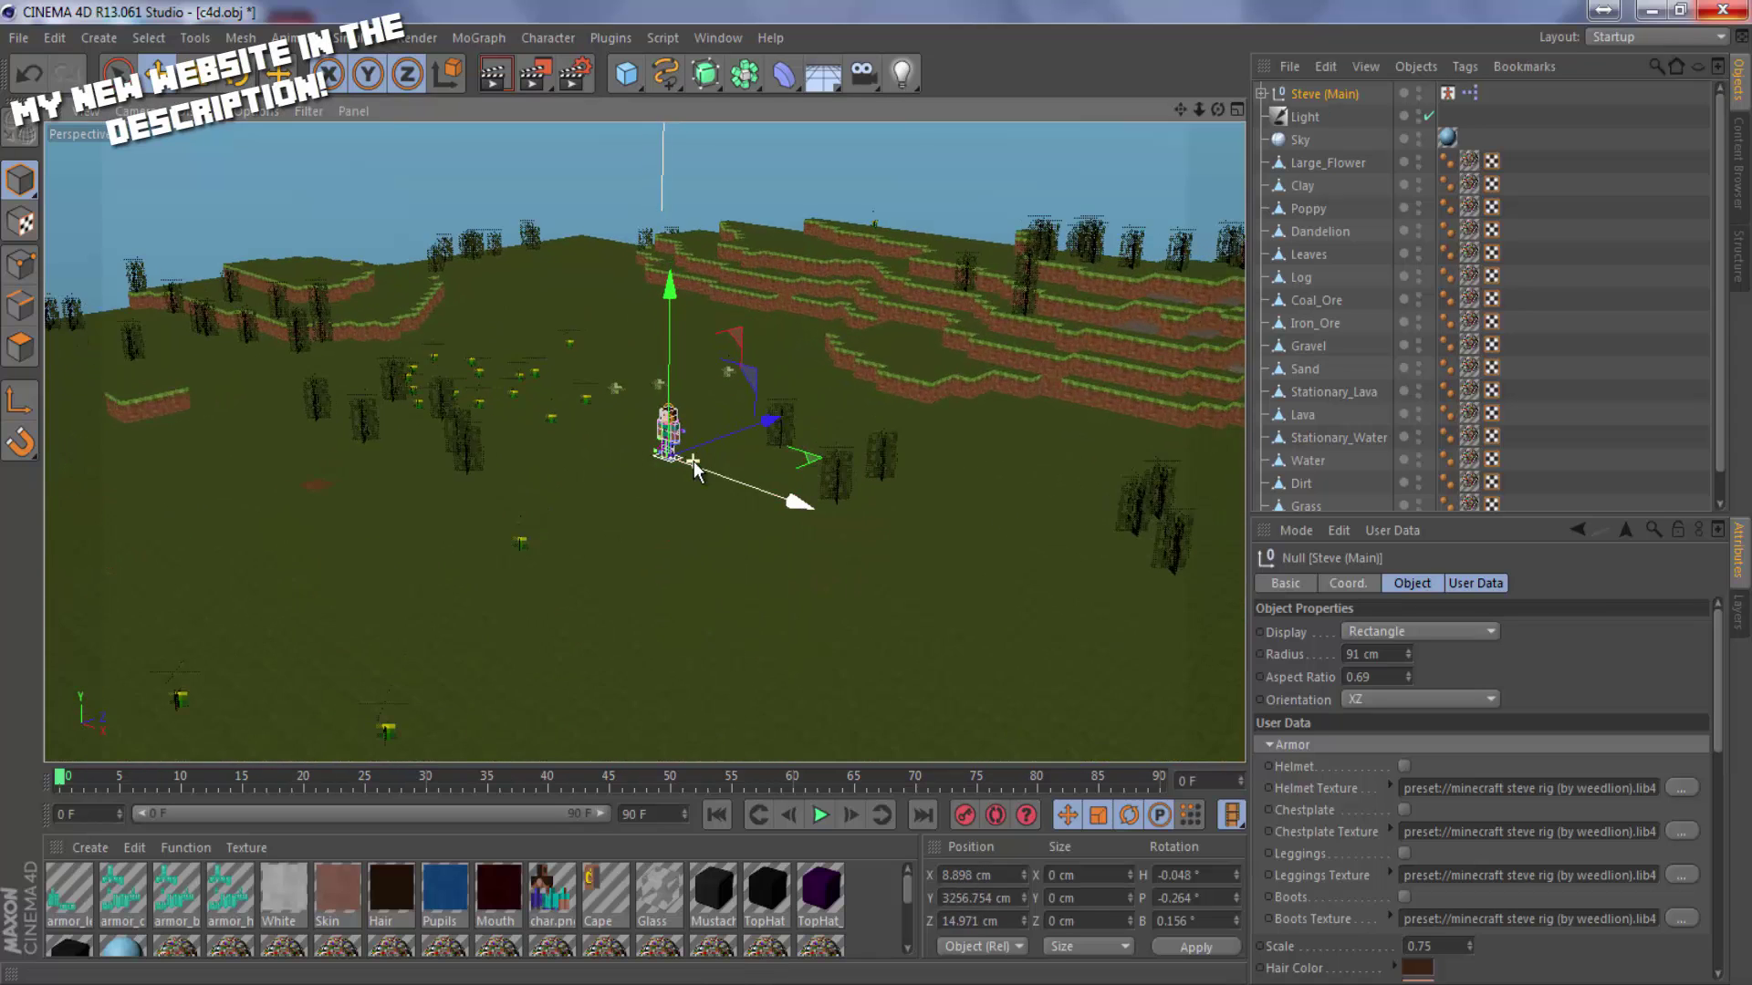
pyautogui.scroll(5, 694, 462)
pyautogui.scroll(8, 693, 462)
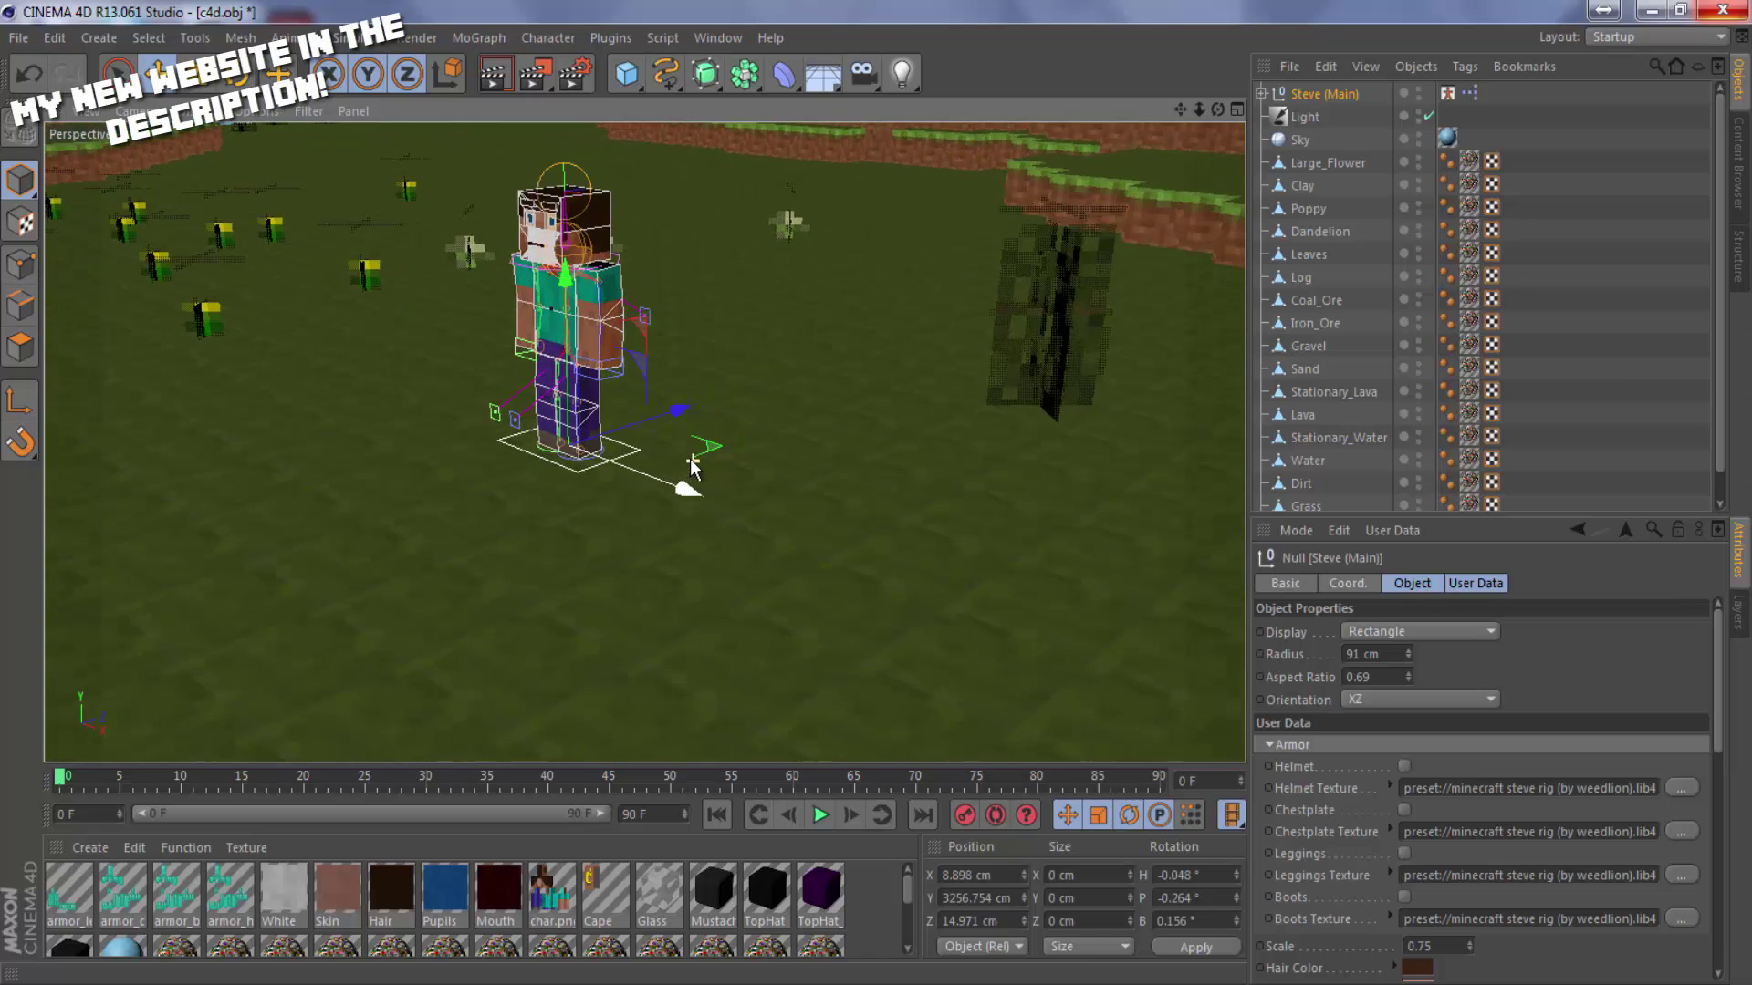
pyautogui.moveTo(598, 354); pyautogui.dragTo(624, 478)
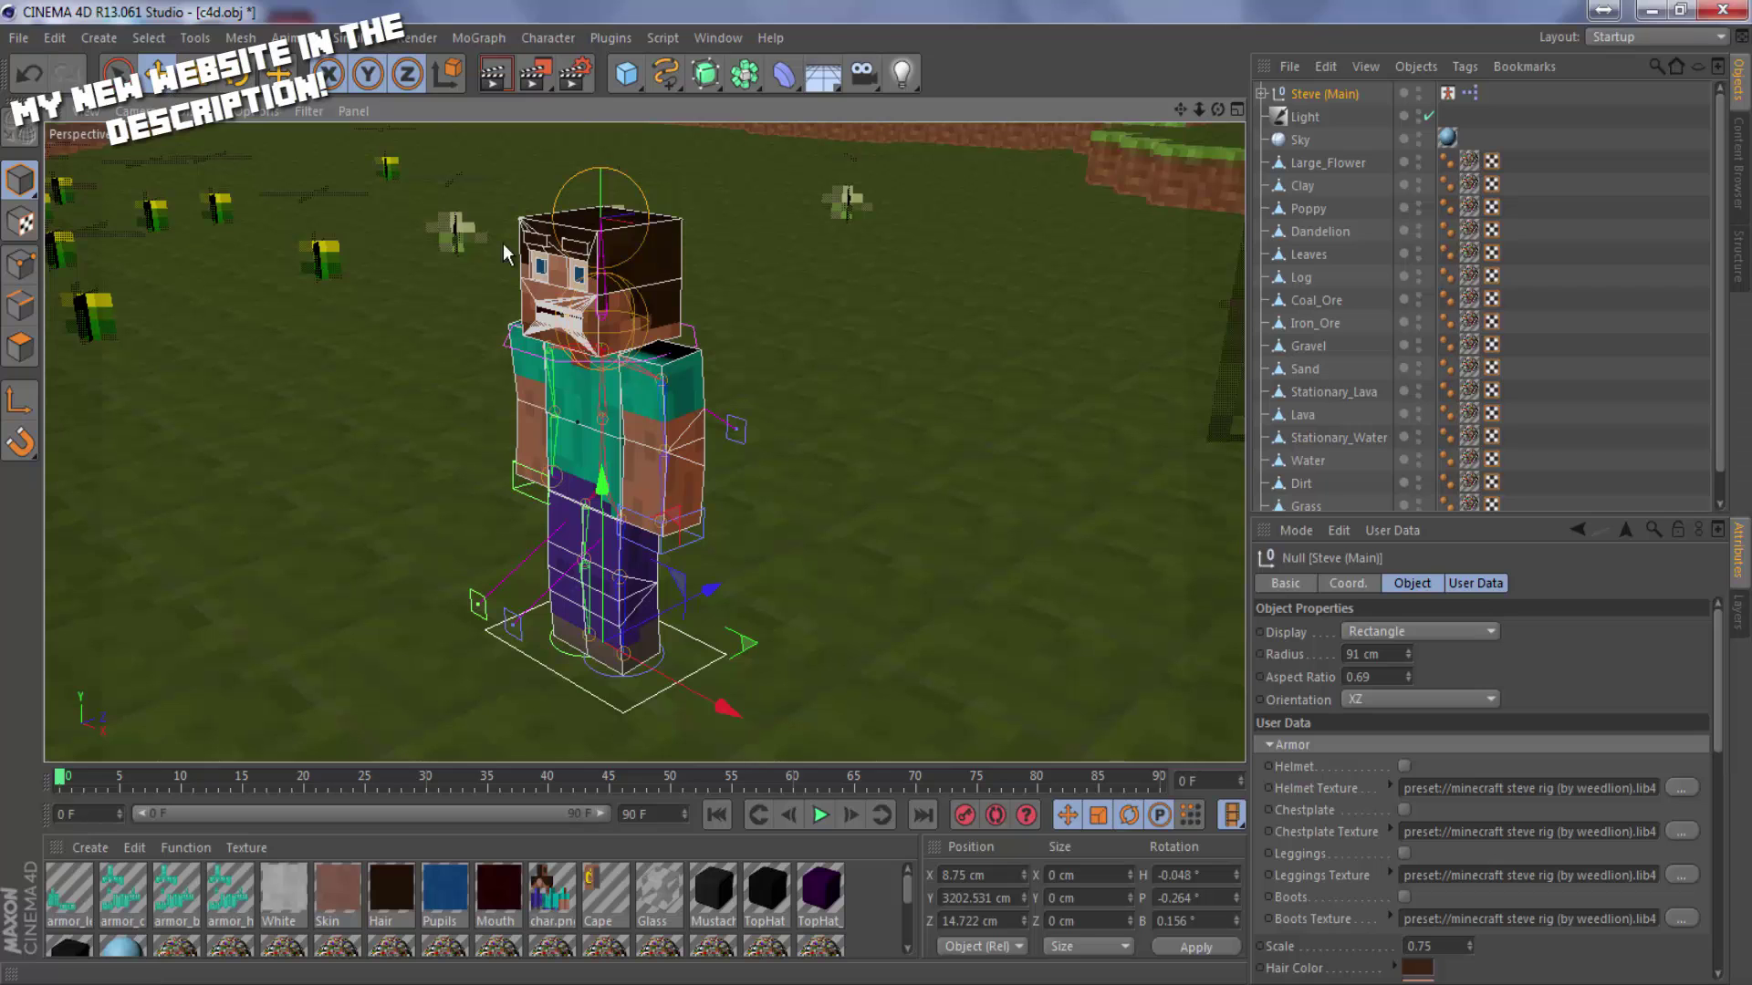
pyautogui.moveTo(627, 654); pyautogui.dragTo(782, 497)
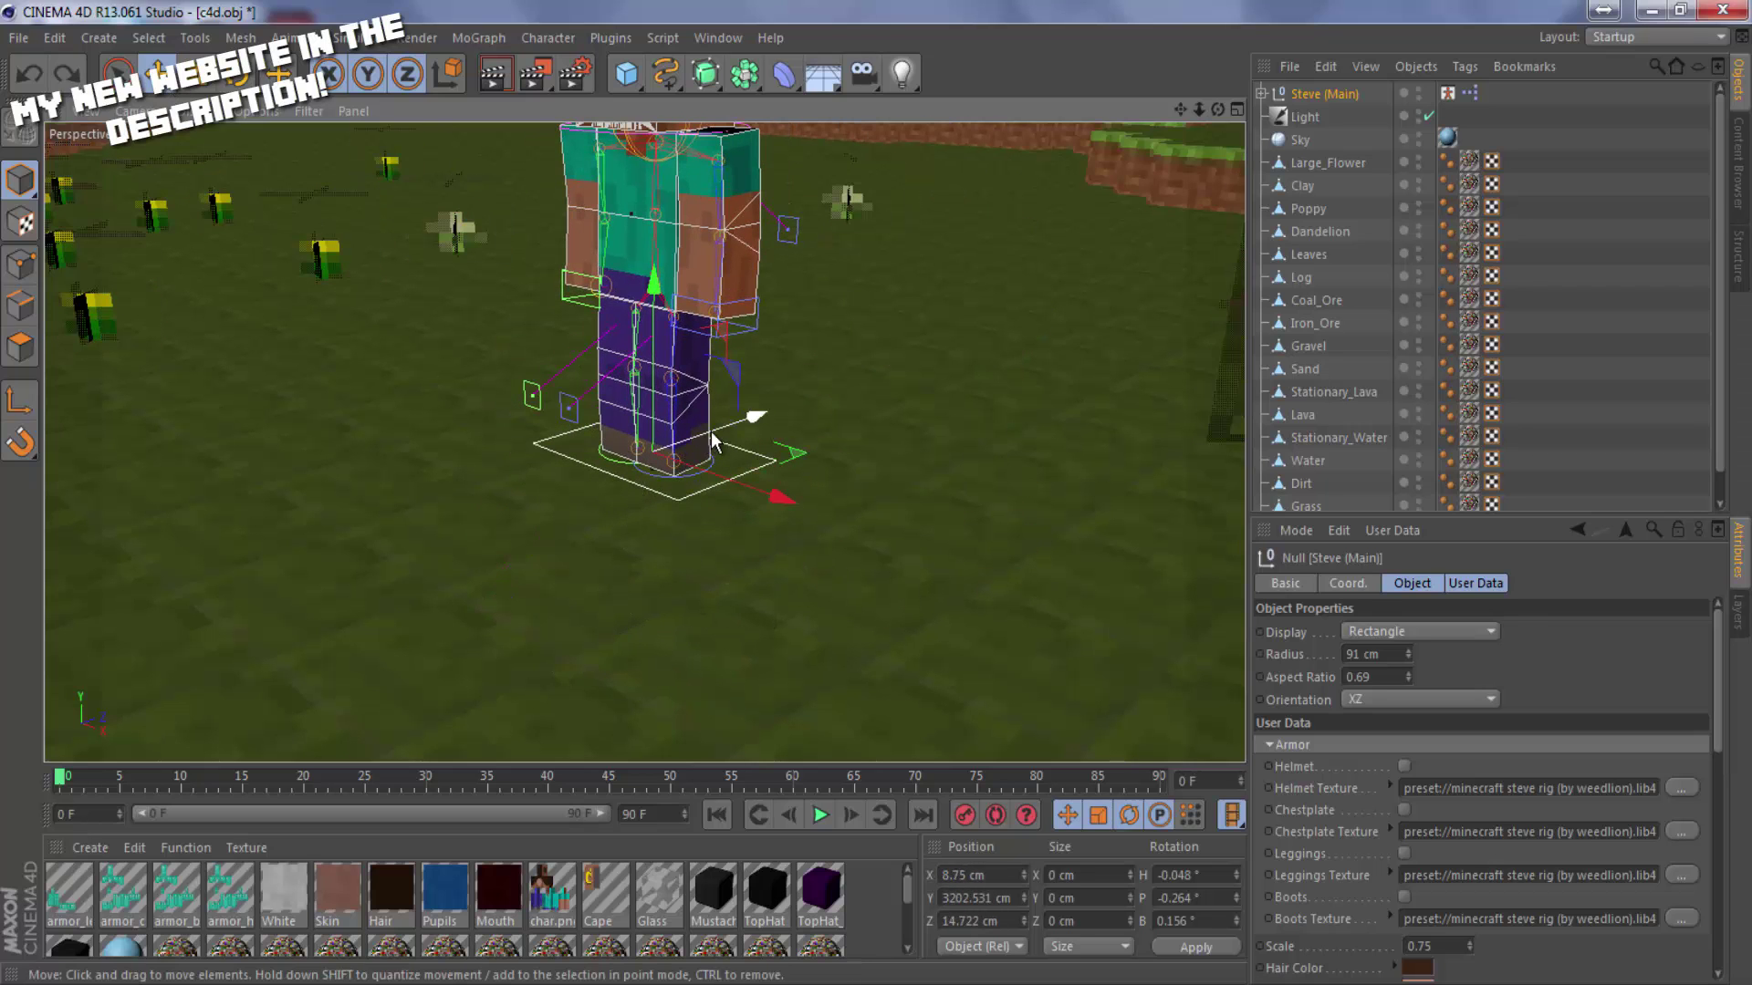
pyautogui.hotkey('ctrl', 'z')
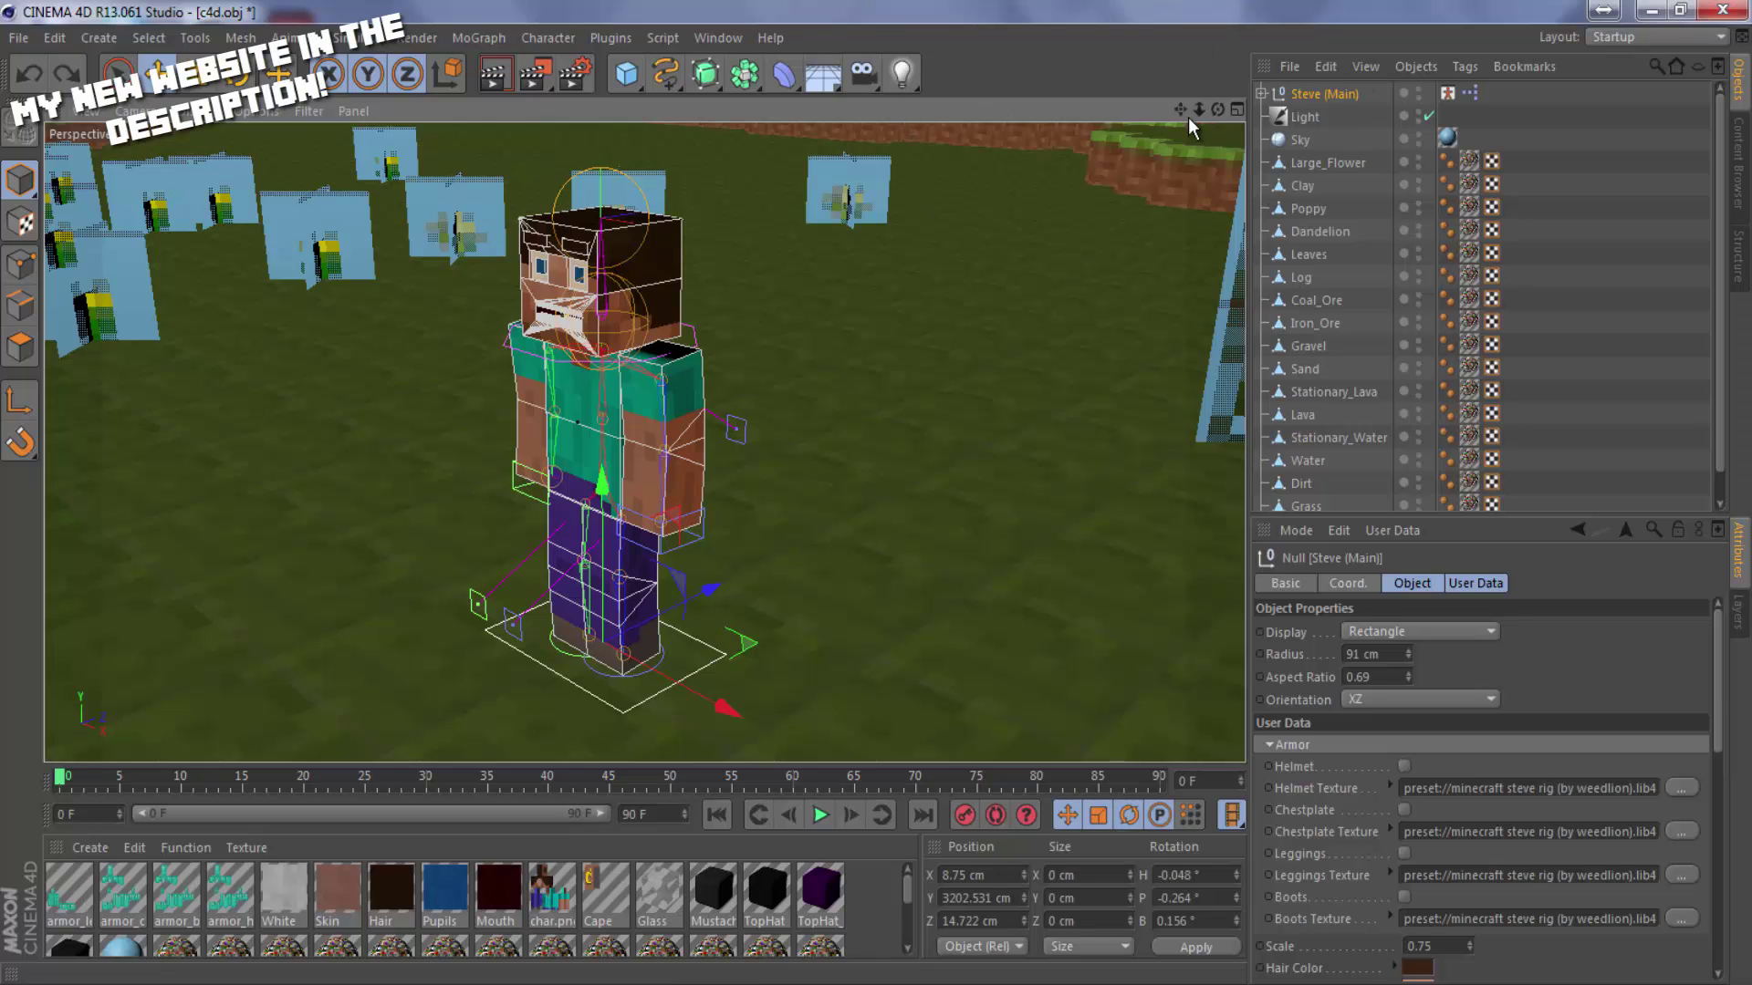
# Examine the Steve (Main) rig up close and review its user data for armor, scale, colors and face controls.
pyautogui.moveTo(1219, 112); pyautogui.dragTo(879, 489)
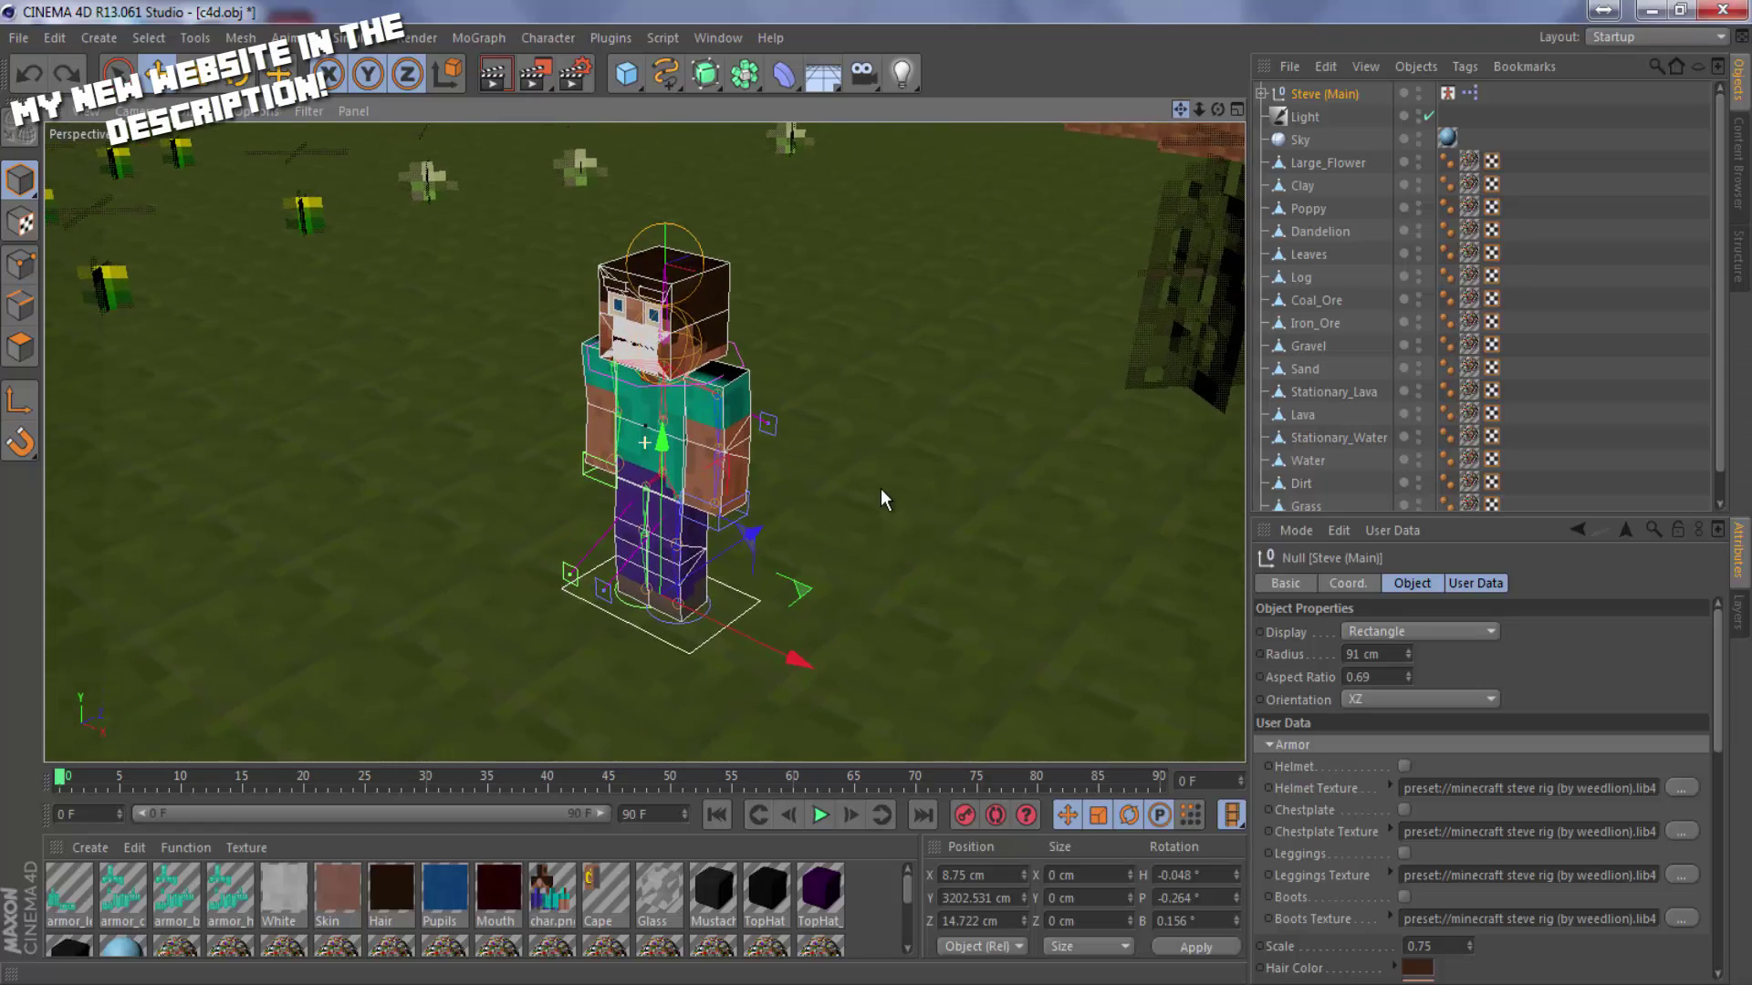
pyautogui.scroll(5, 698, 289)
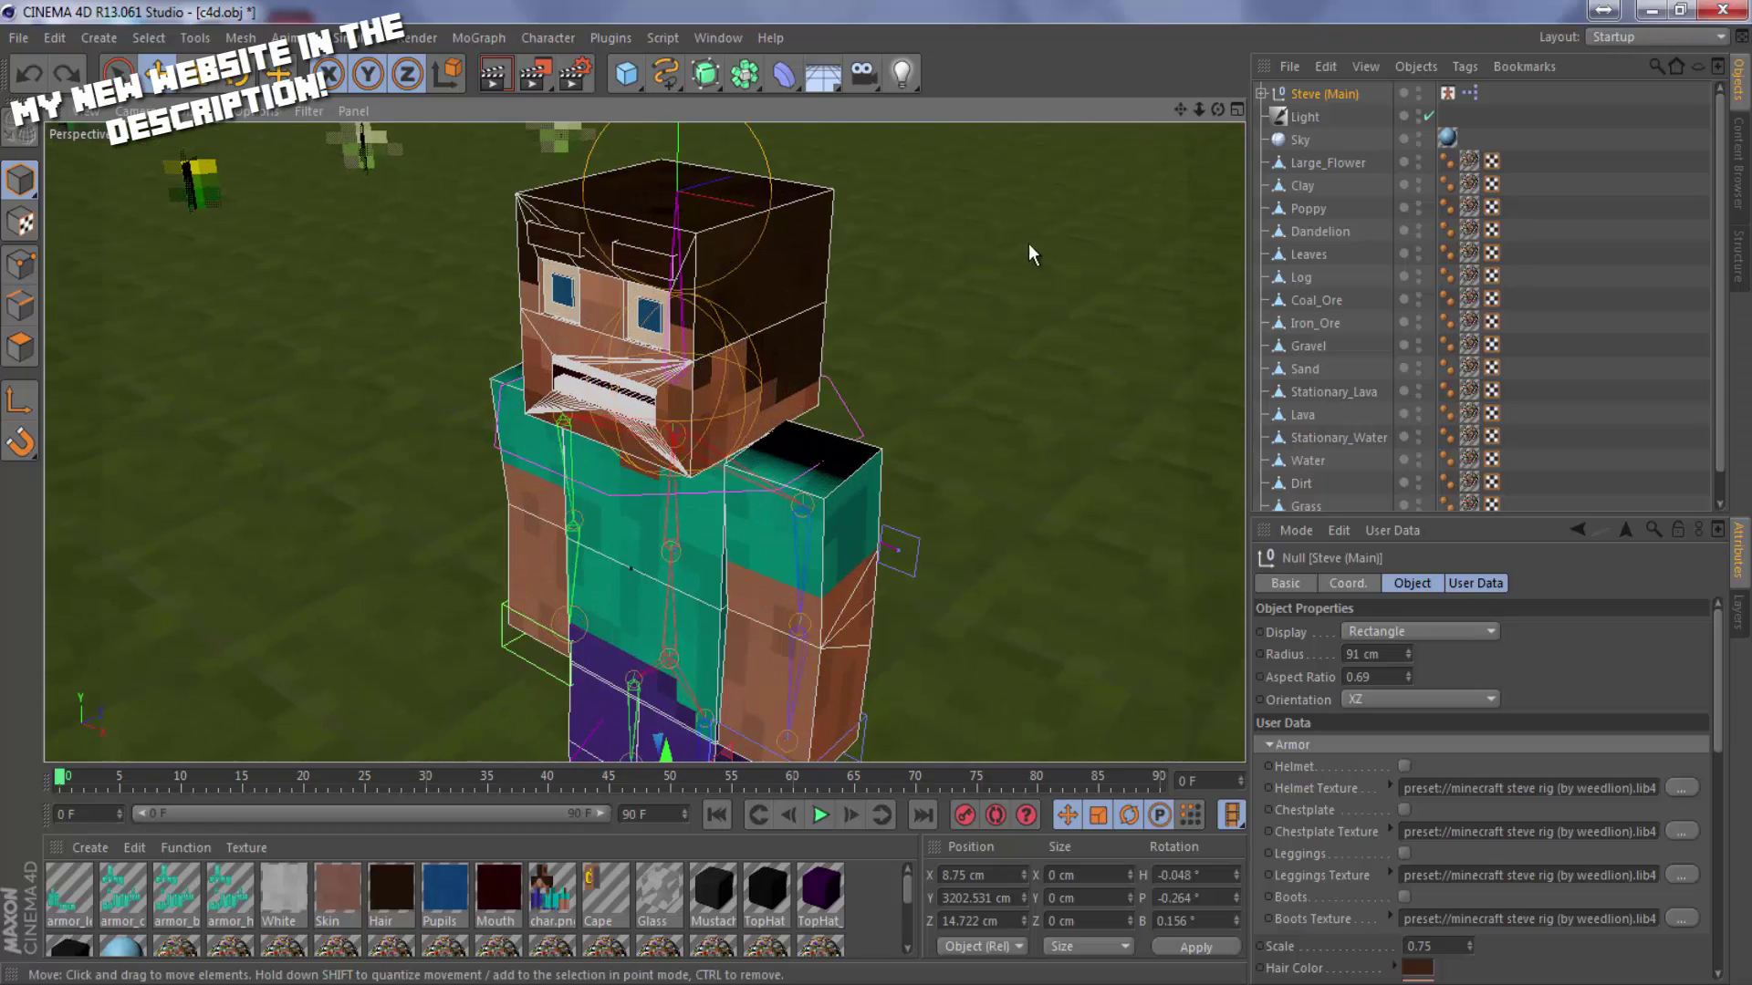
pyautogui.scroll(-2, 1031, 241)
pyautogui.moveTo(1179, 110); pyautogui.dragTo(876, 491)
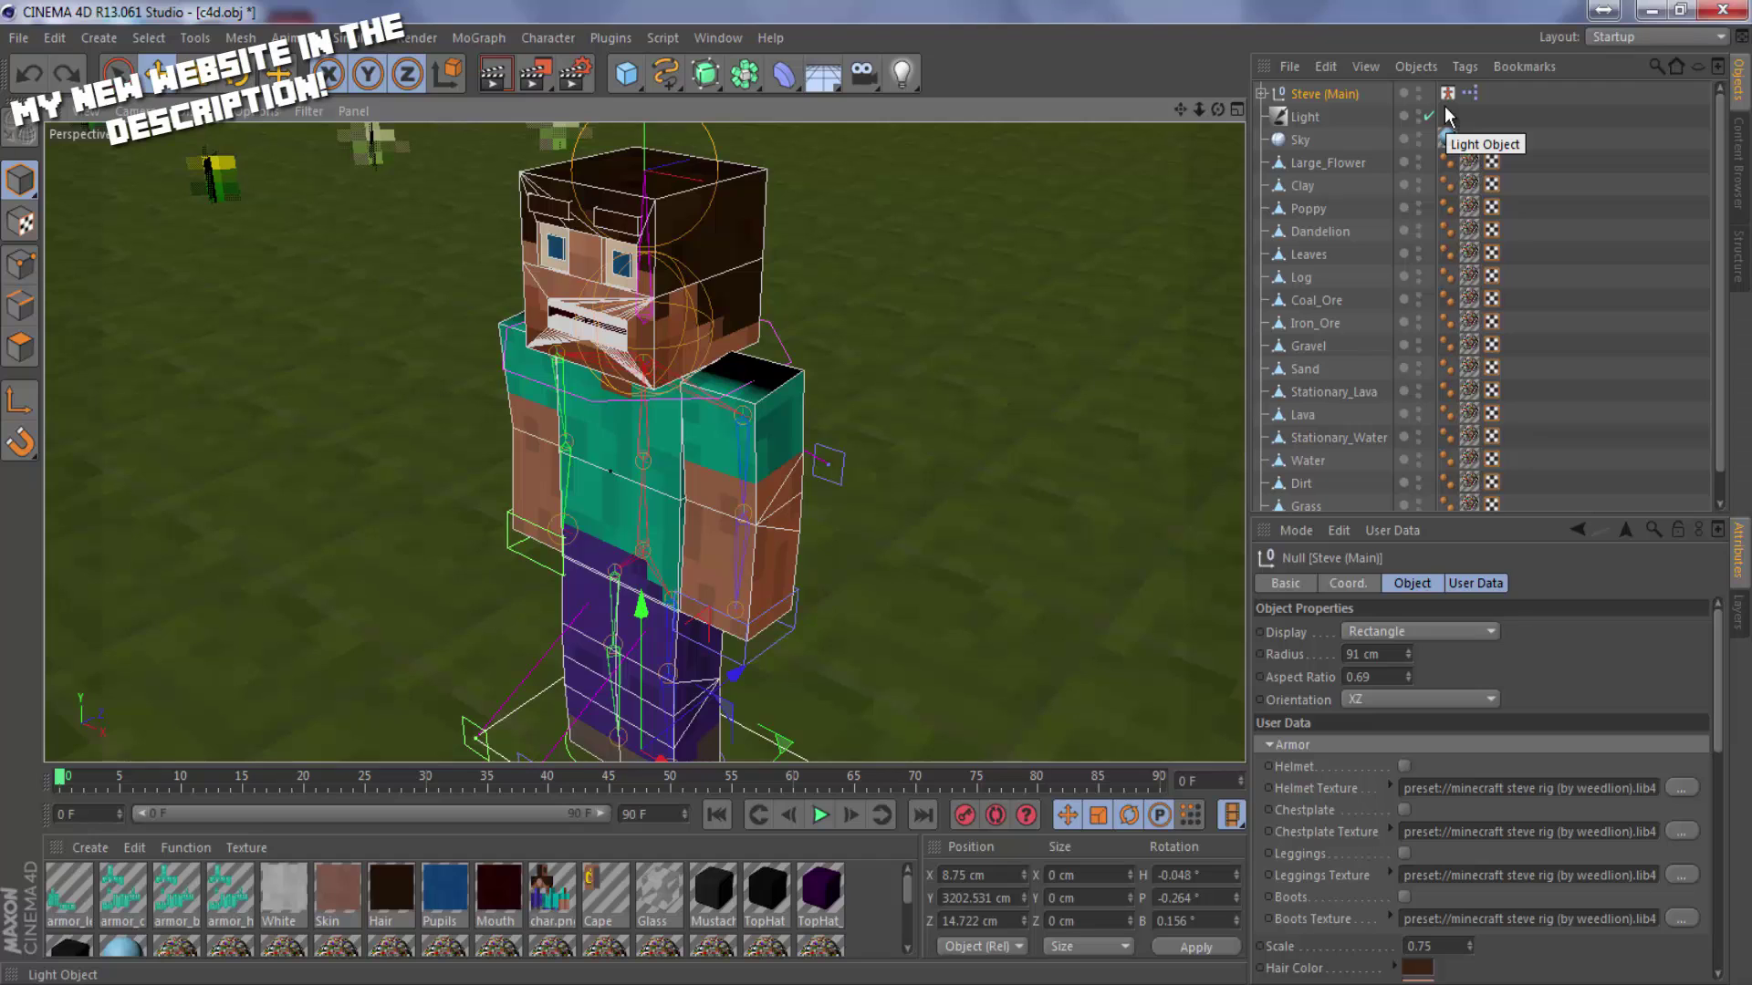
pyautogui.keyDown('alt'); pyautogui.moveTo(876, 493); pyautogui.dragTo(874, 492); pyautogui.keyUp('alt')
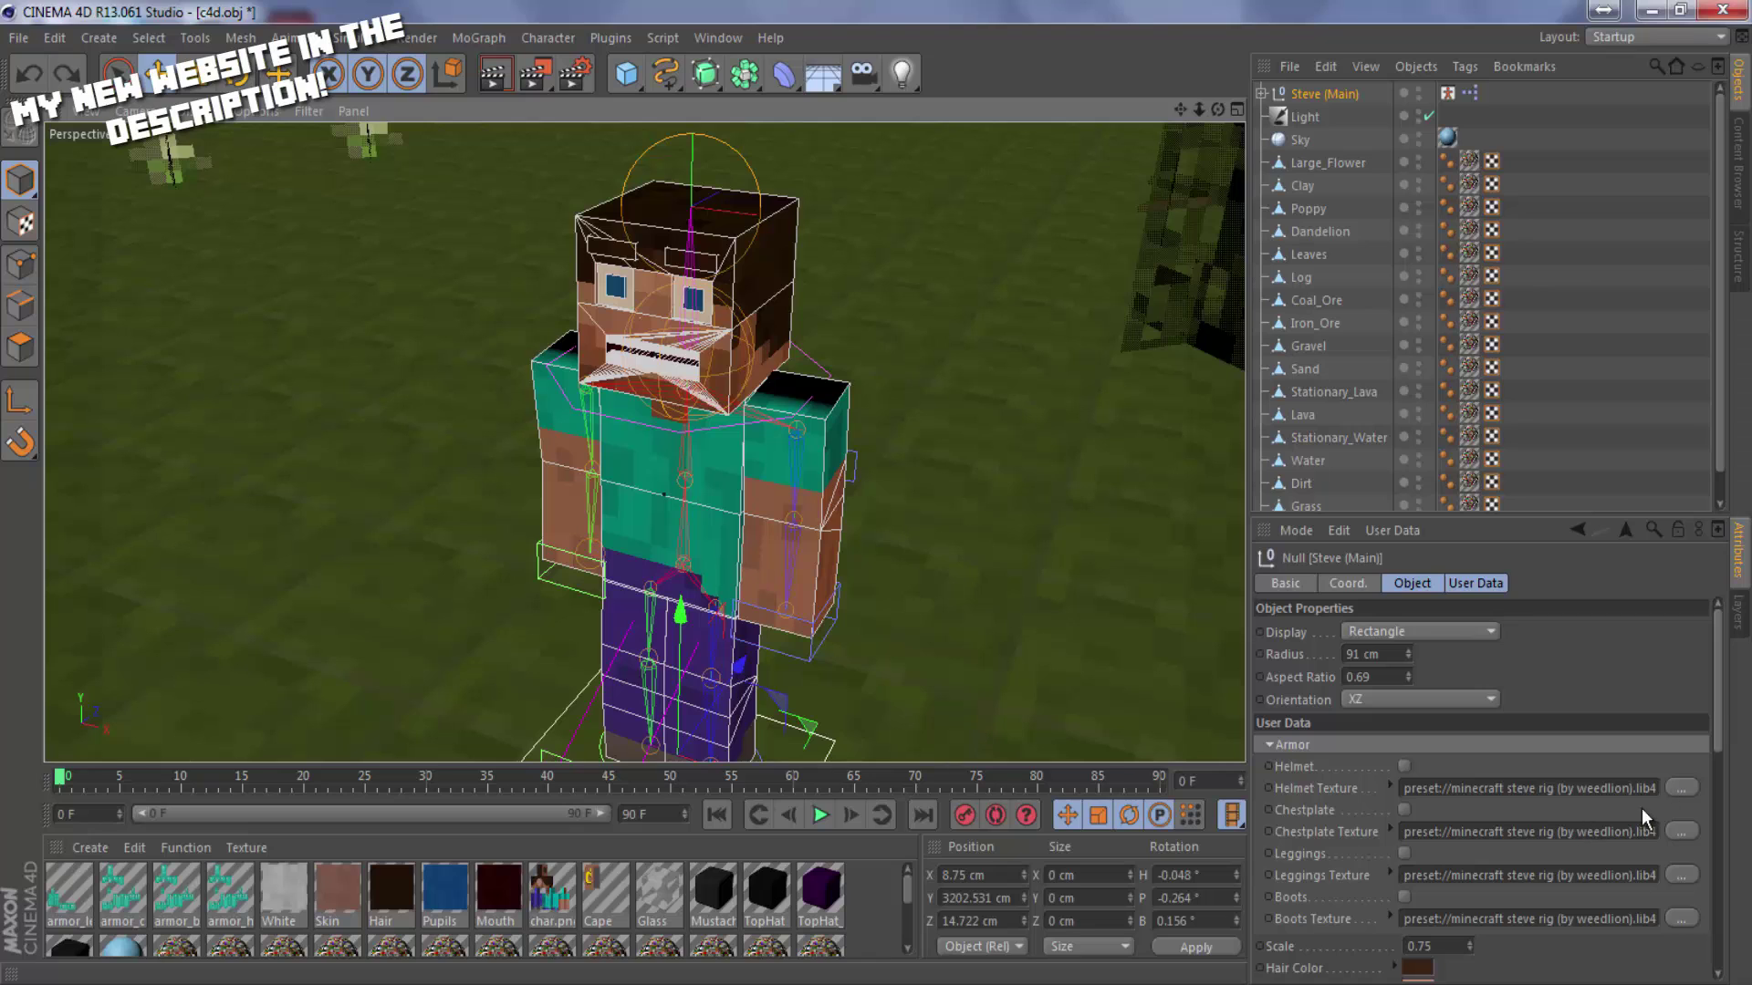
pyautogui.moveTo(1722, 671); pyautogui.dragTo(1728, 724)
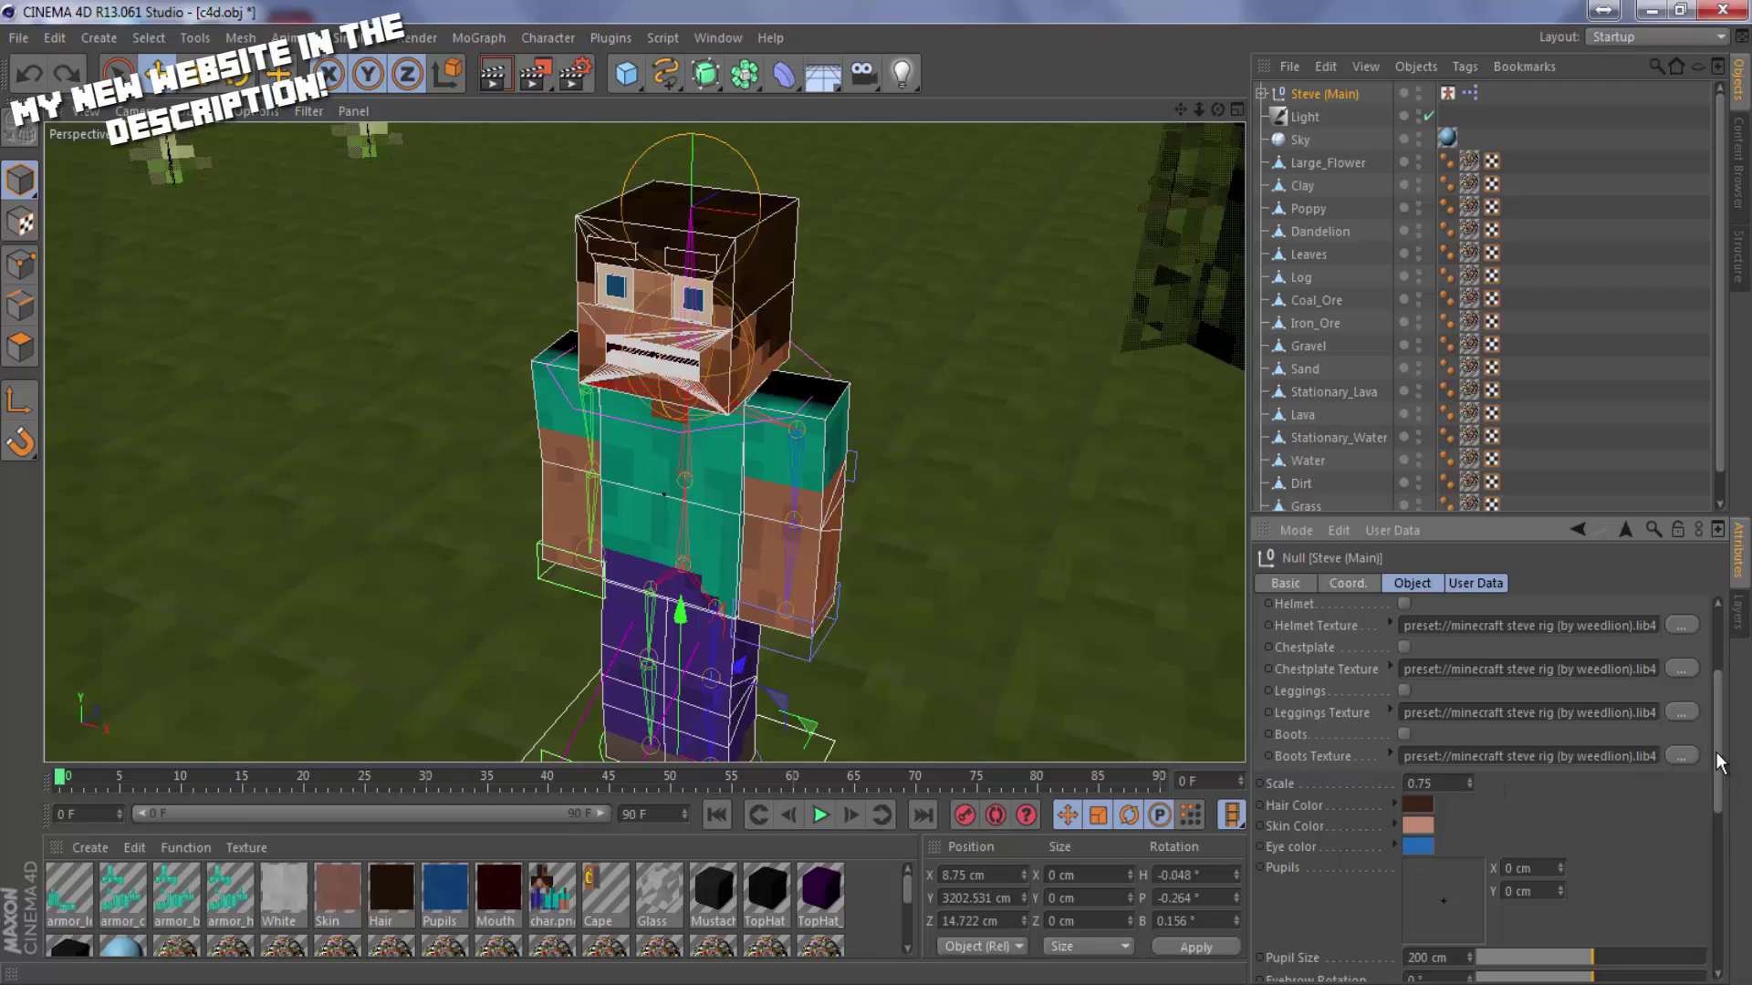
pyautogui.moveTo(1718, 762); pyautogui.dragTo(1740, 698)
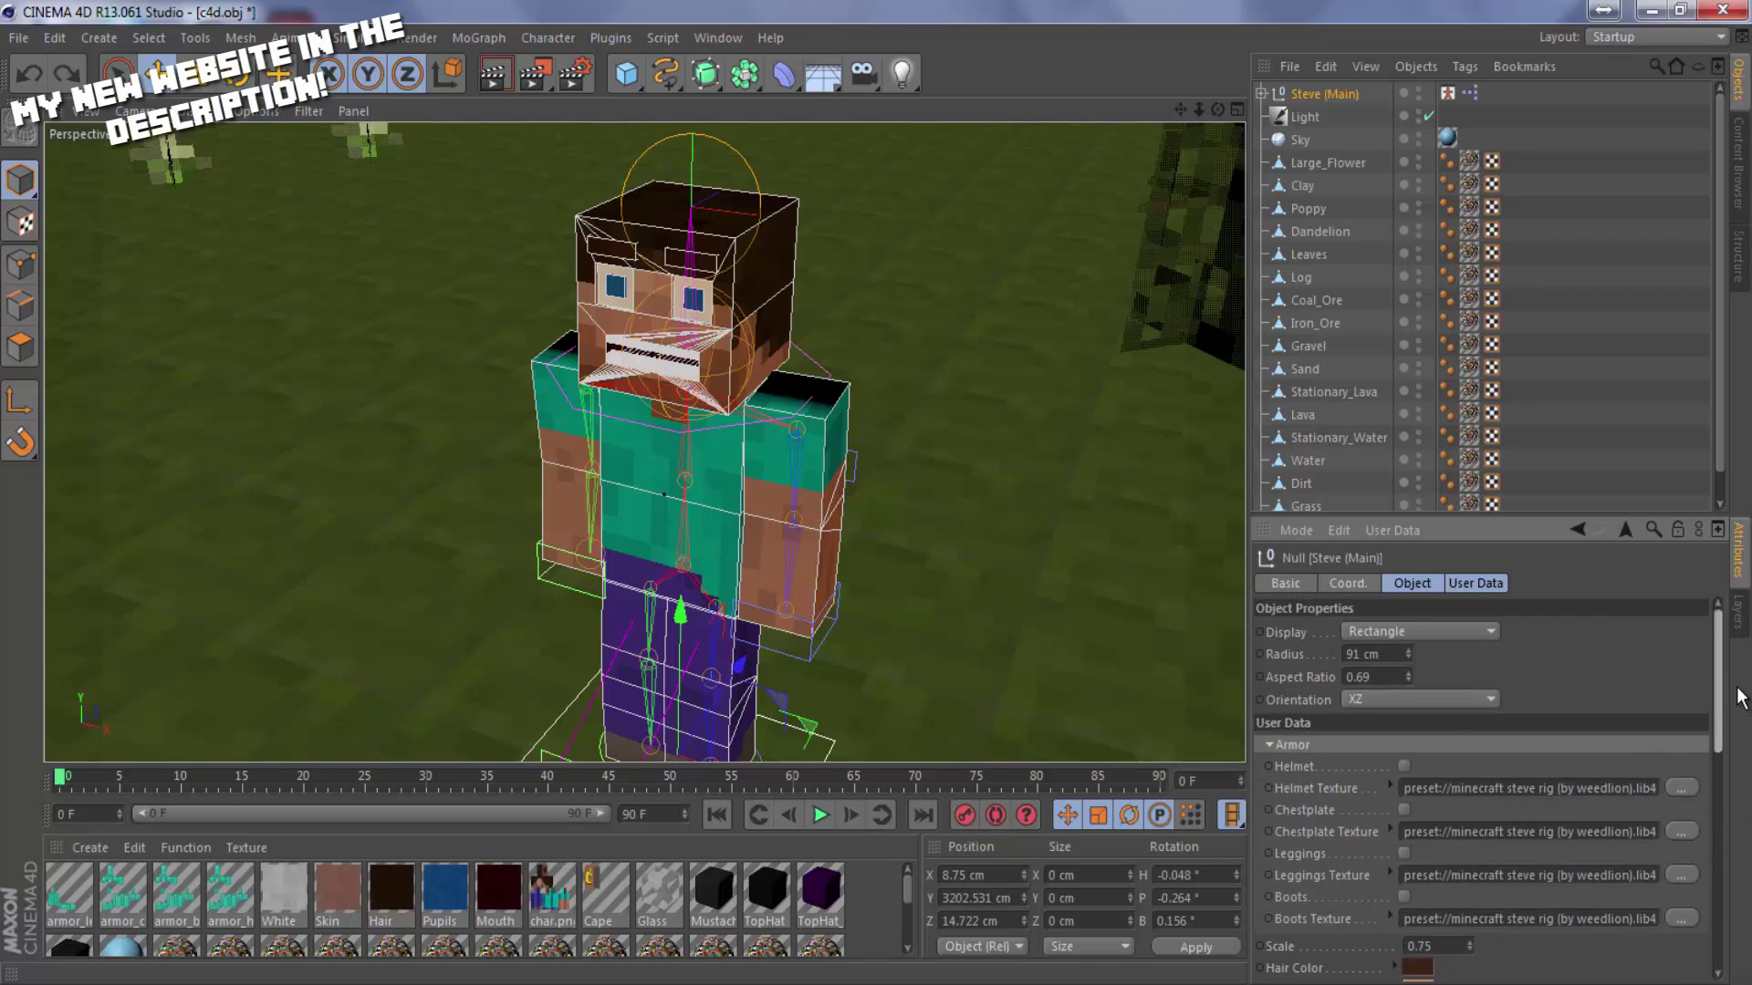
# Try out the Steve (Main) rig's helmet, chestplate and boots, switching each piece on and off again.
pyautogui.moveTo(1725, 701); pyautogui.dragTo(1721, 727)
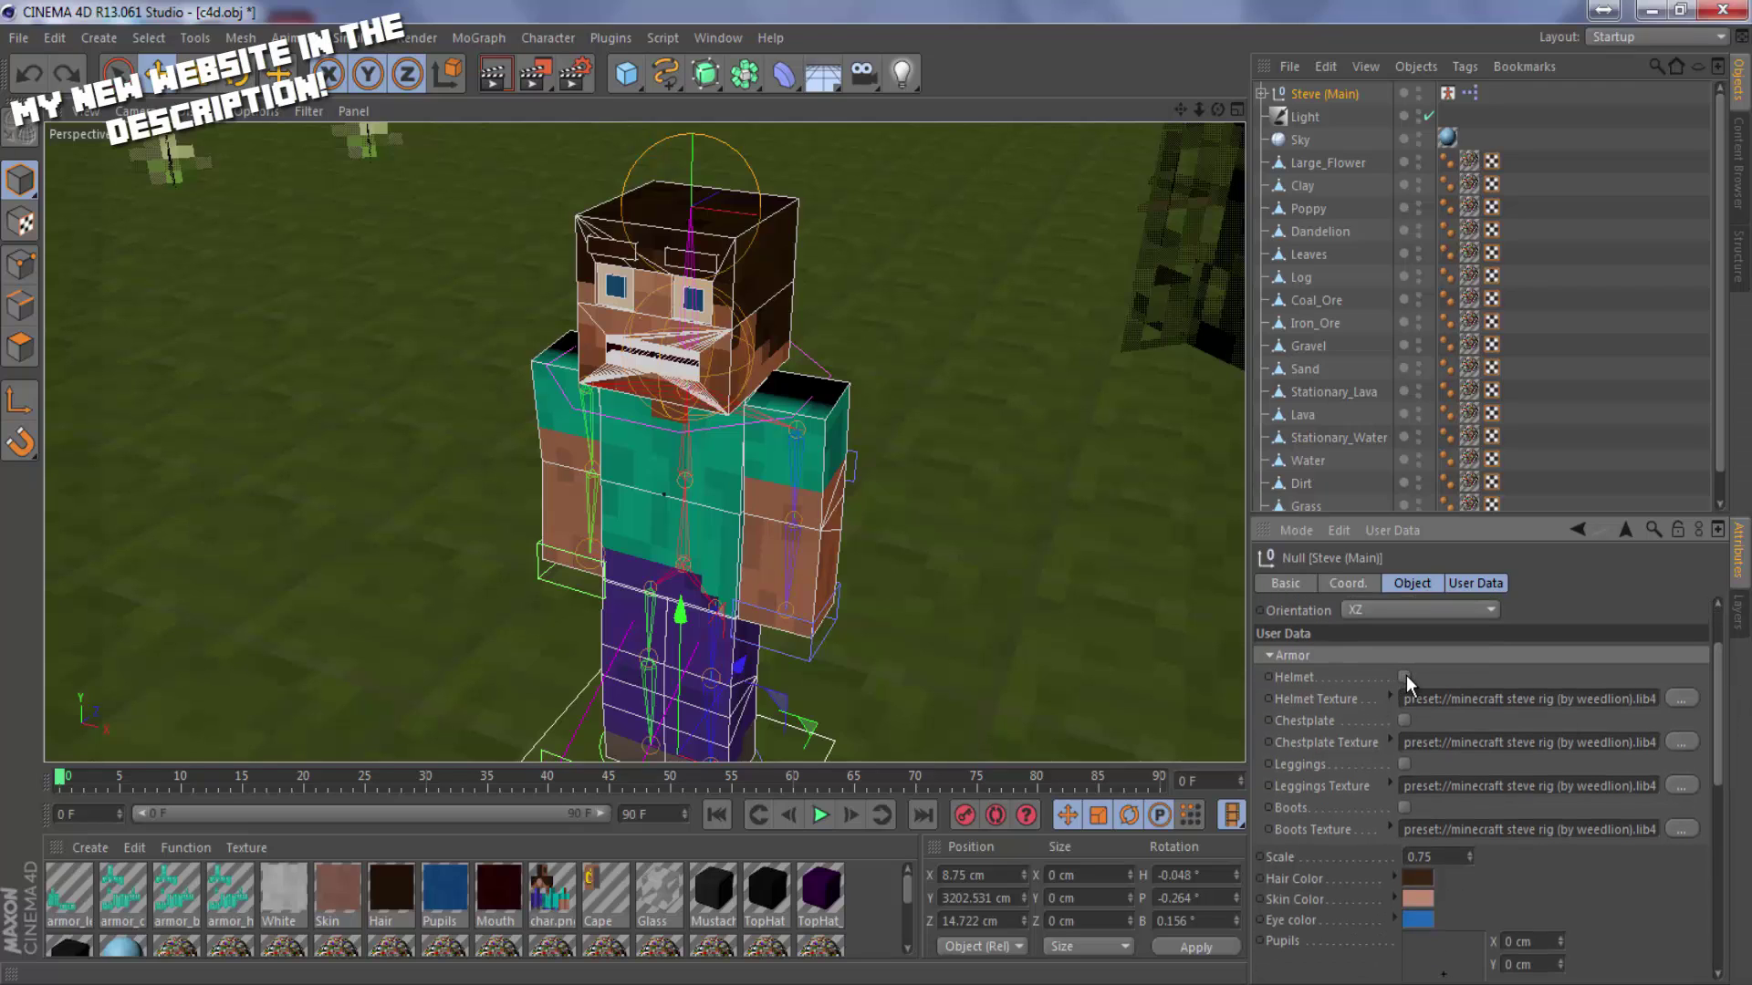
pyautogui.click(1404, 676)
pyautogui.click(1405, 677)
pyautogui.click(1403, 721)
pyautogui.click(1403, 721)
pyautogui.moveTo(1712, 708); pyautogui.dragTo(1706, 777)
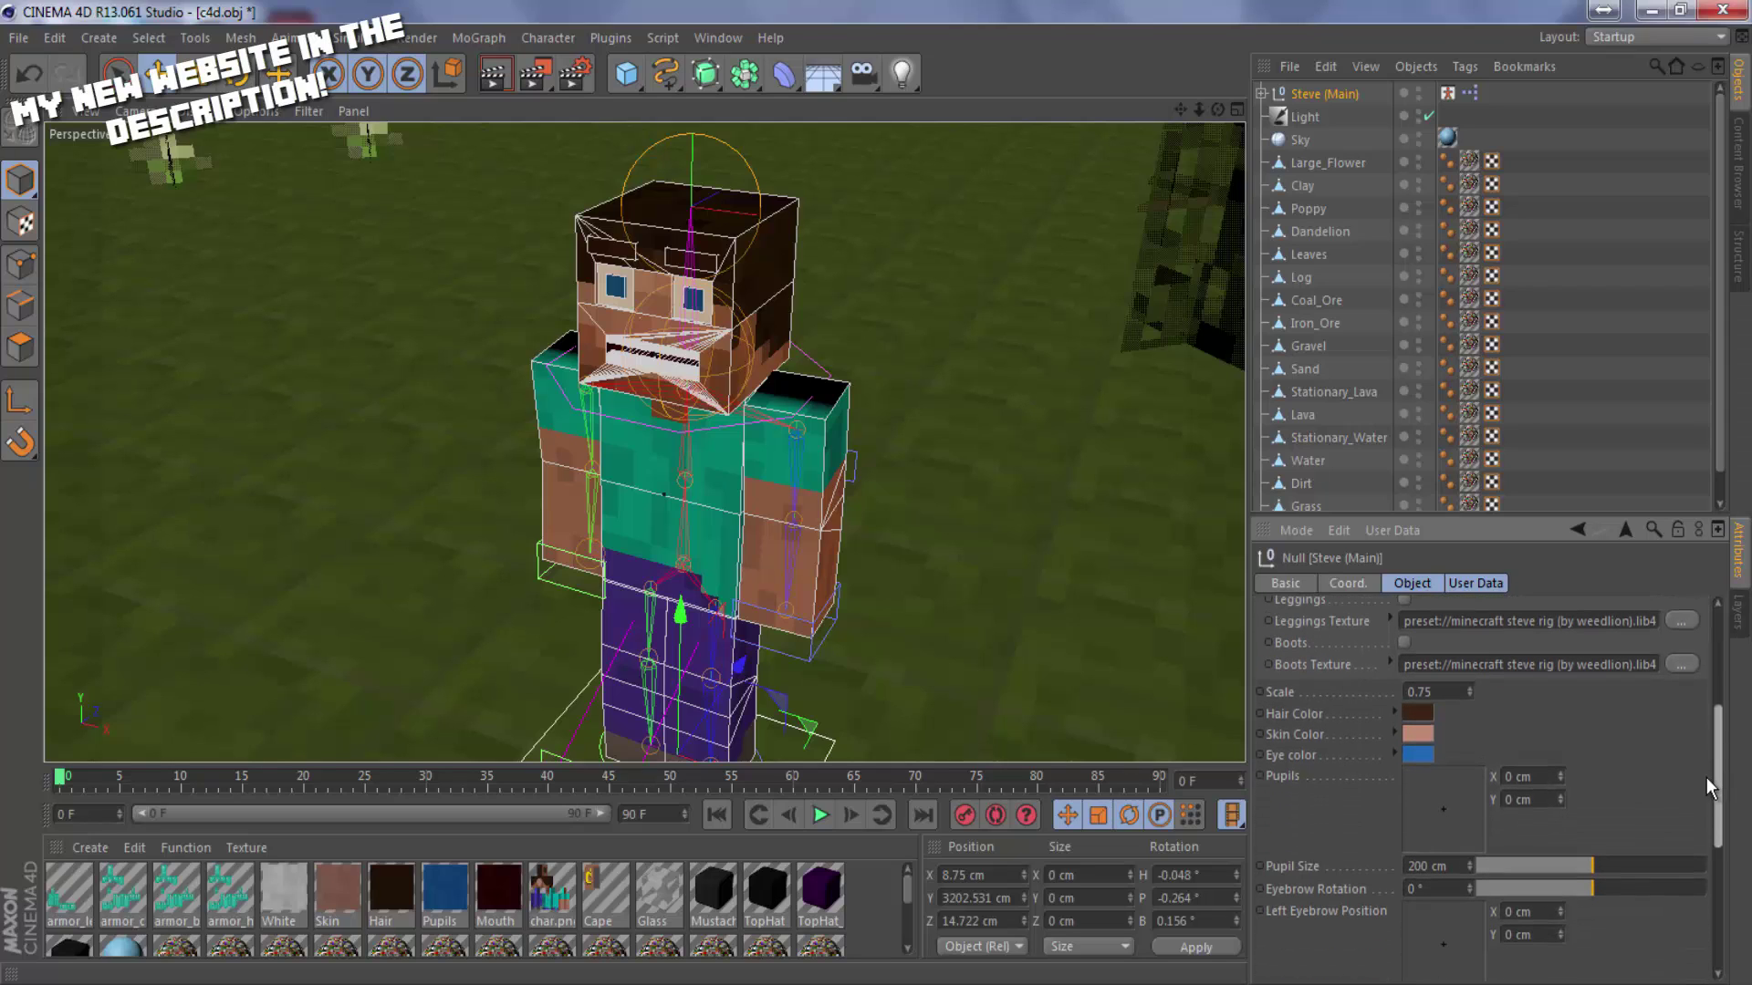
pyautogui.click(1405, 642)
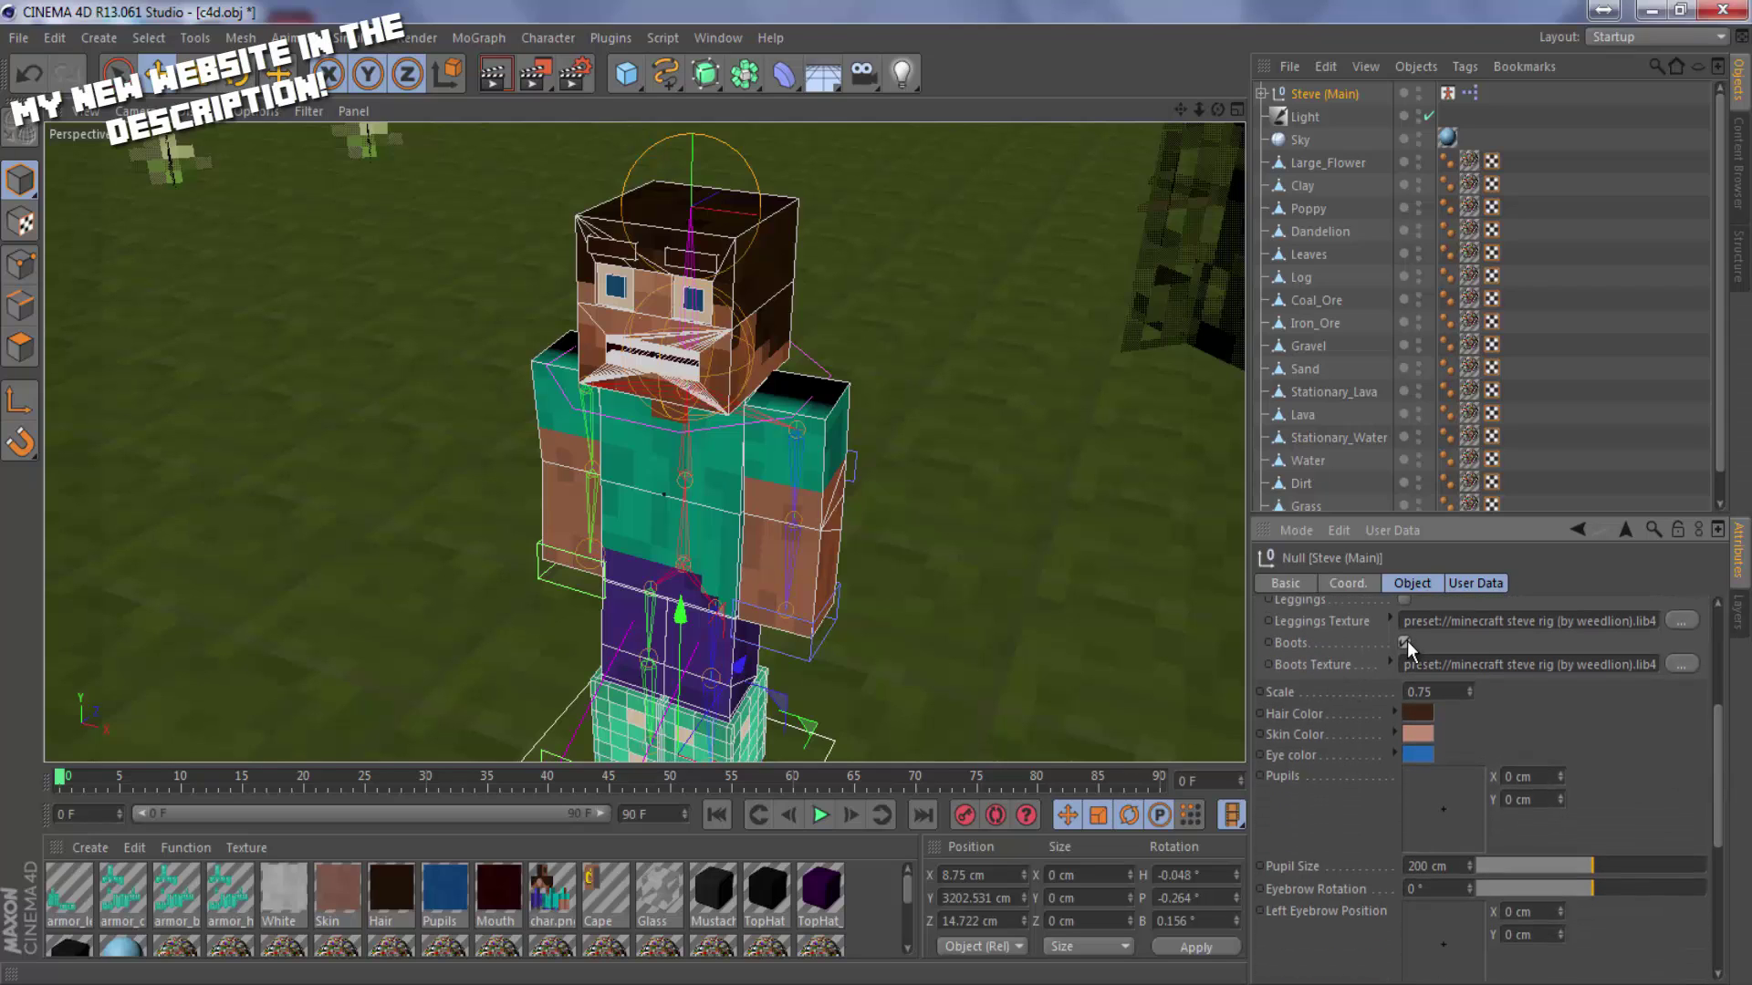
pyautogui.click(1405, 642)
# Enlarge the Steve (Main) rig by setting its Scale to 0.85.
pyautogui.moveTo(1471, 686); pyautogui.dragTo(1471, 686)
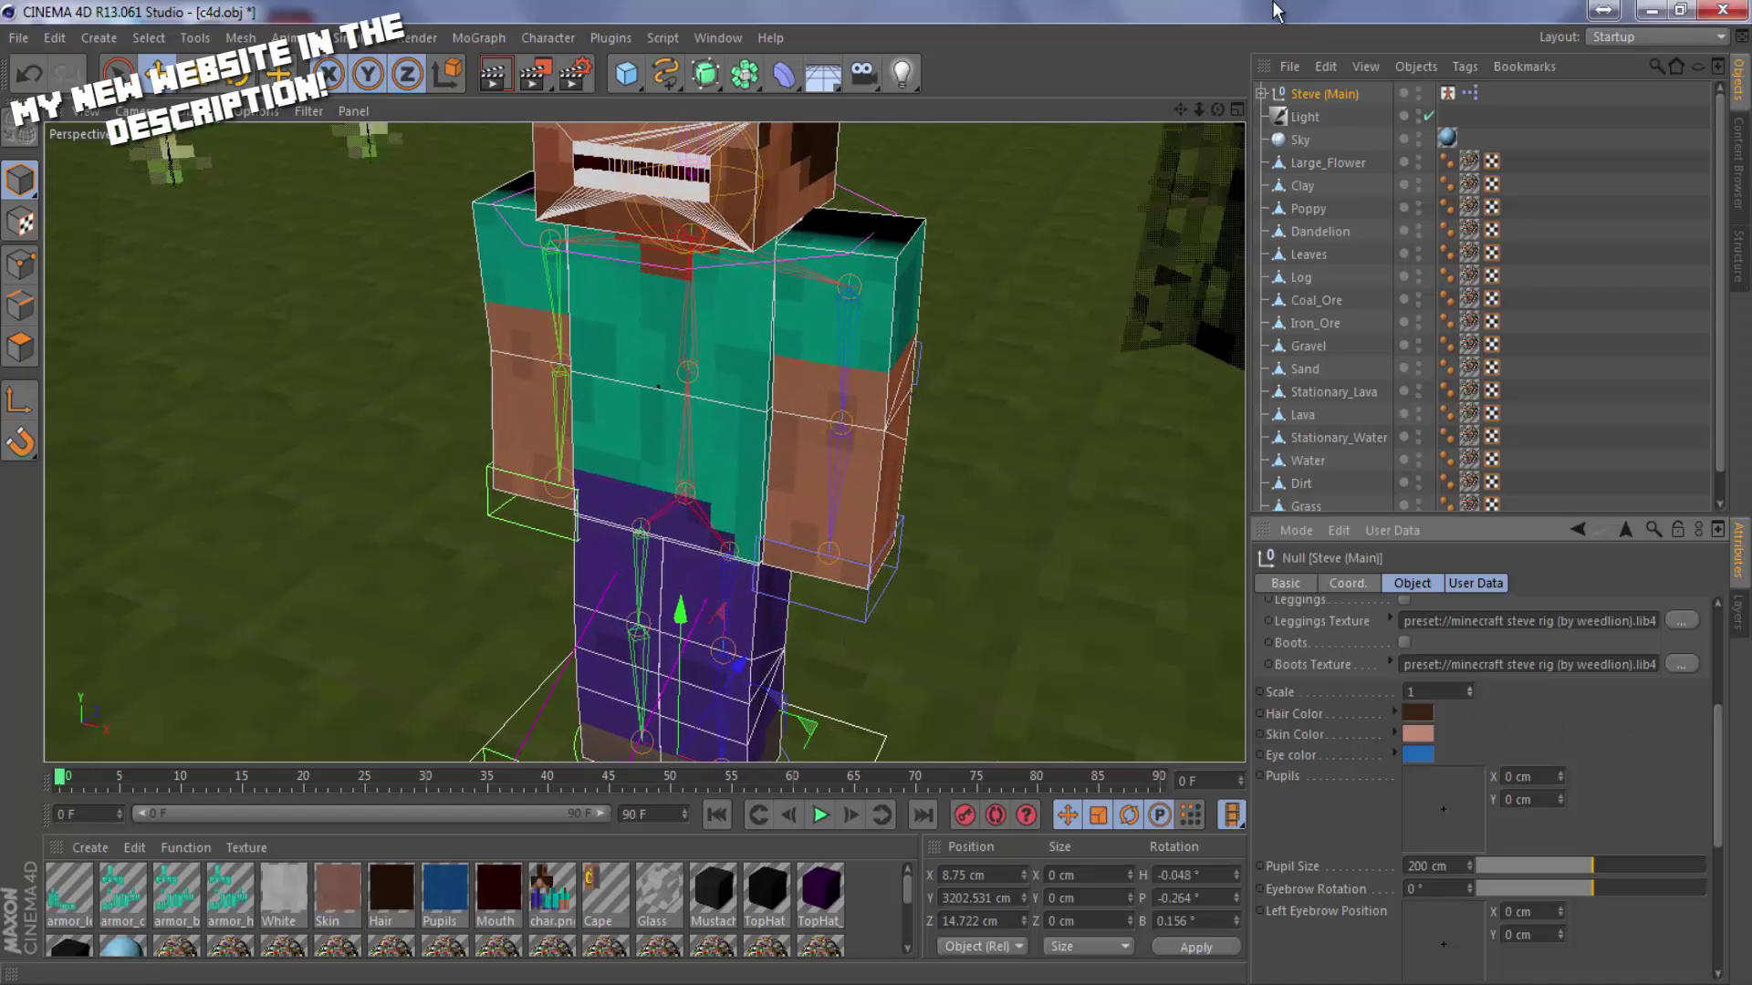
pyautogui.scroll(-6, 872, 496)
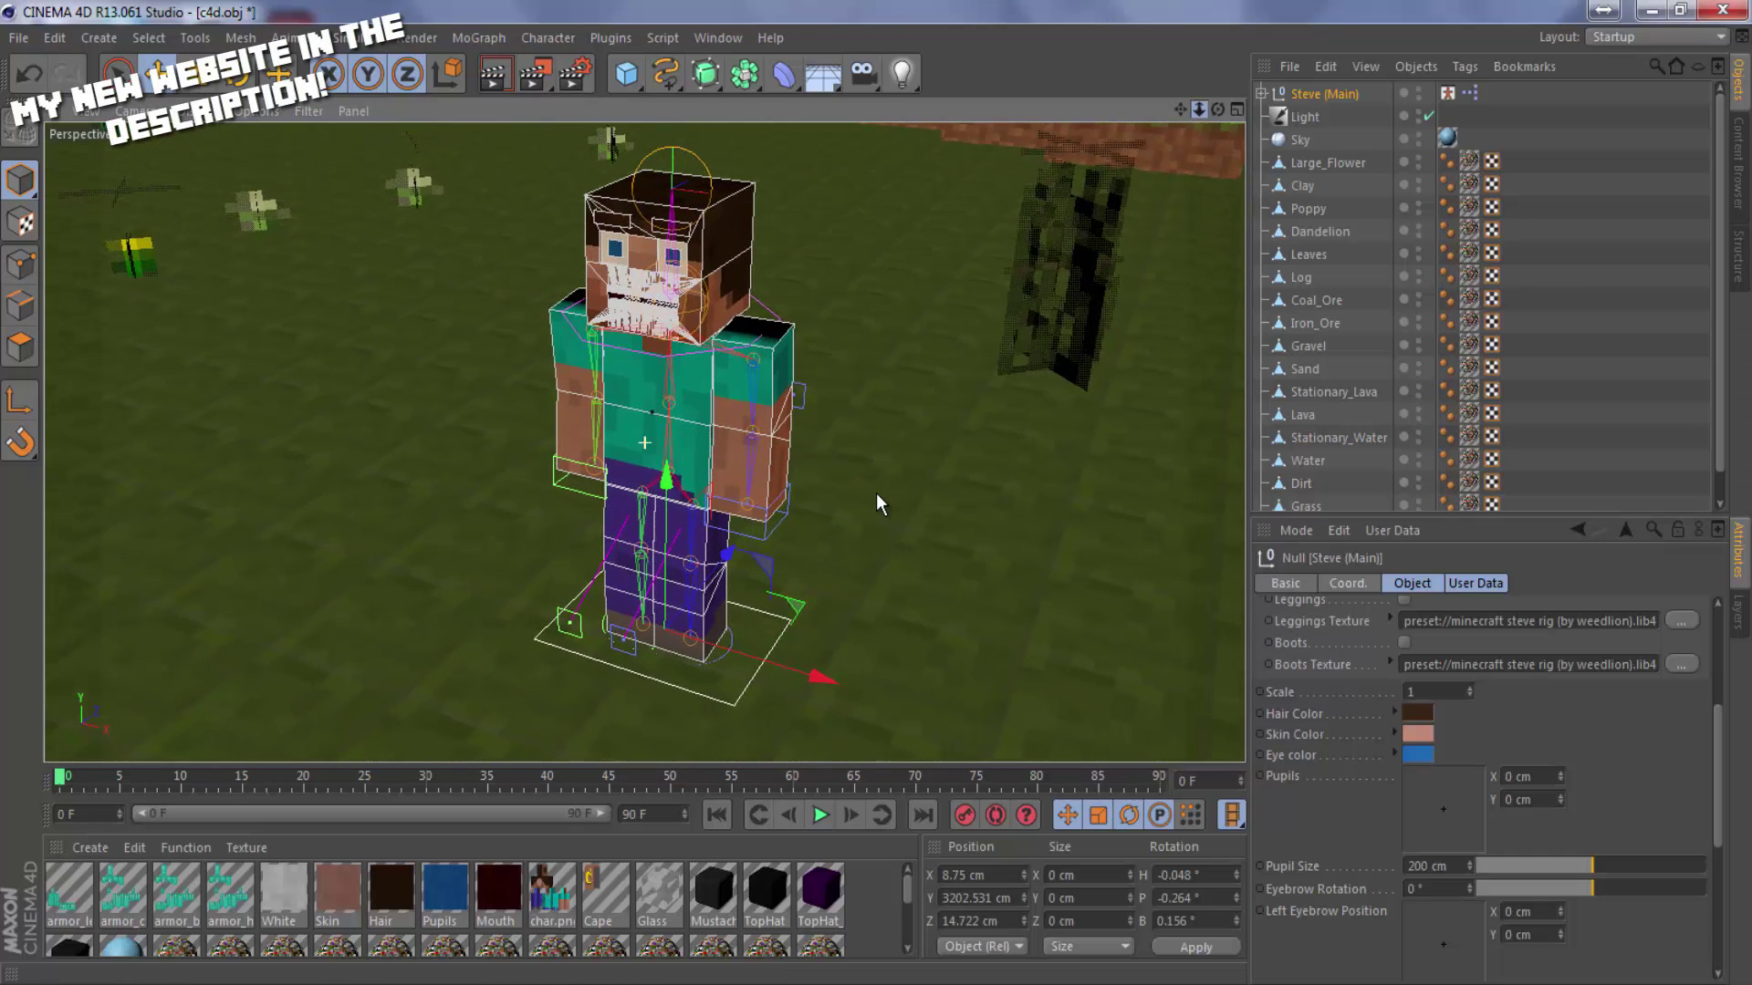
pyautogui.click(1470, 693)
pyautogui.moveTo(1471, 698); pyautogui.dragTo(1471, 697)
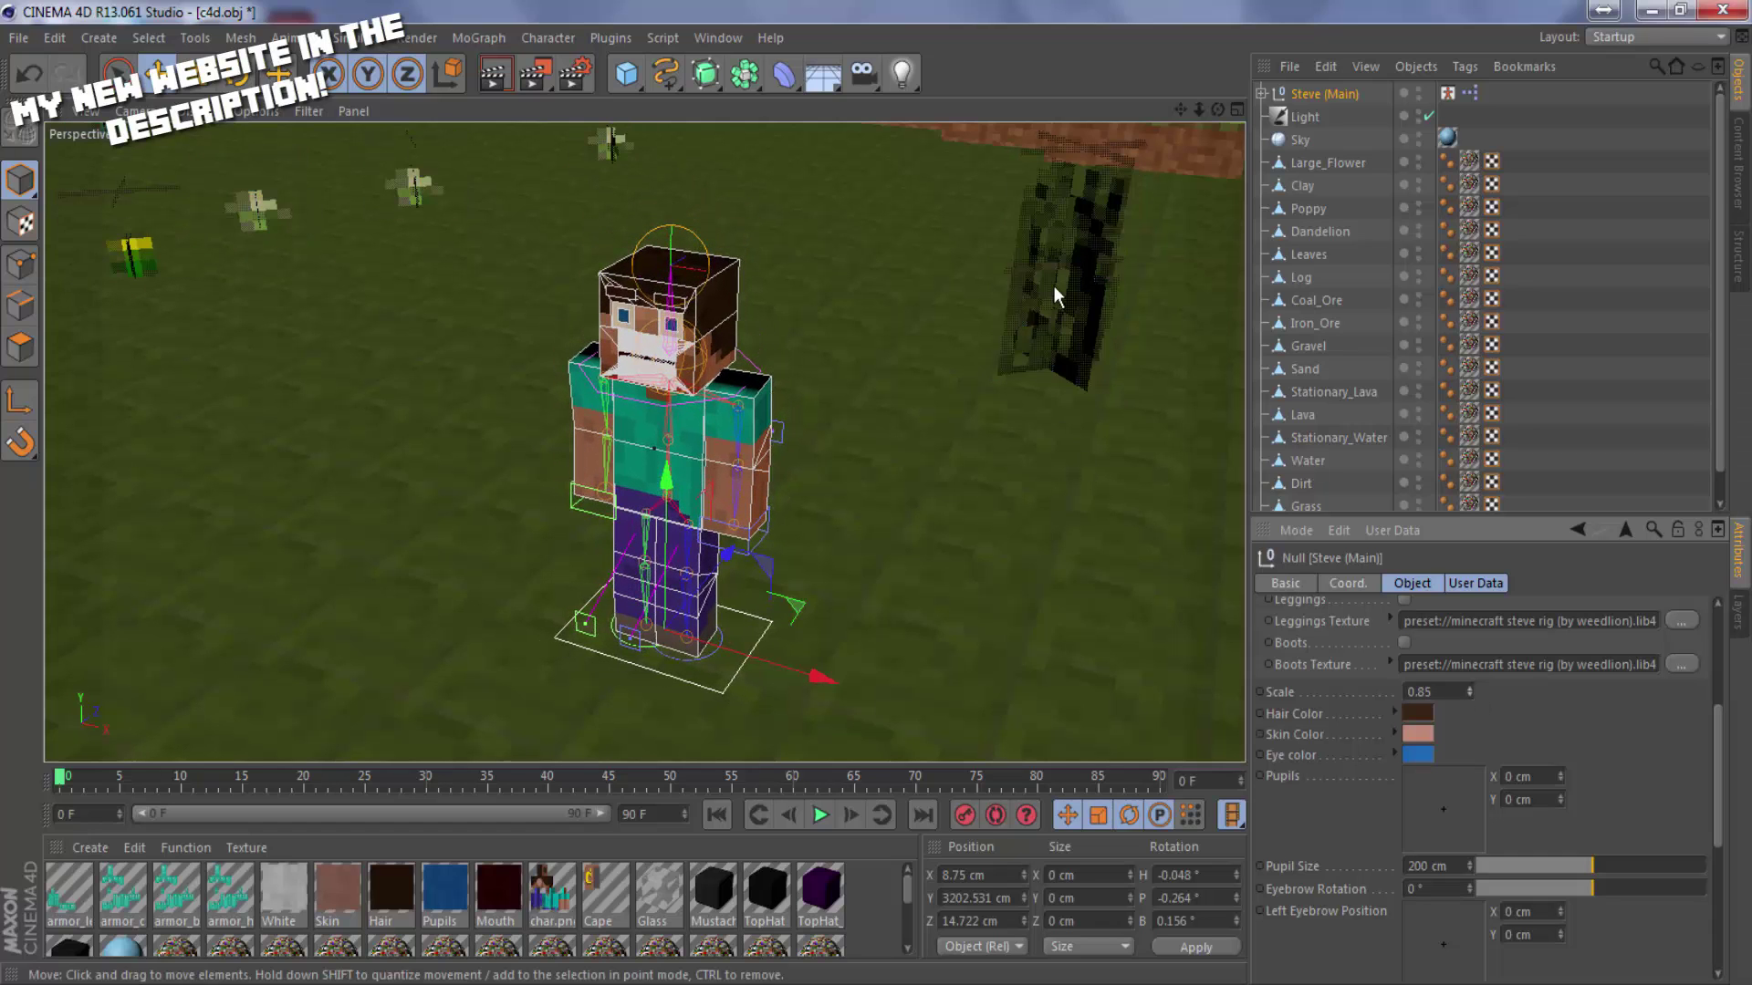
pyautogui.moveTo(1197, 108); pyautogui.dragTo(874, 493)
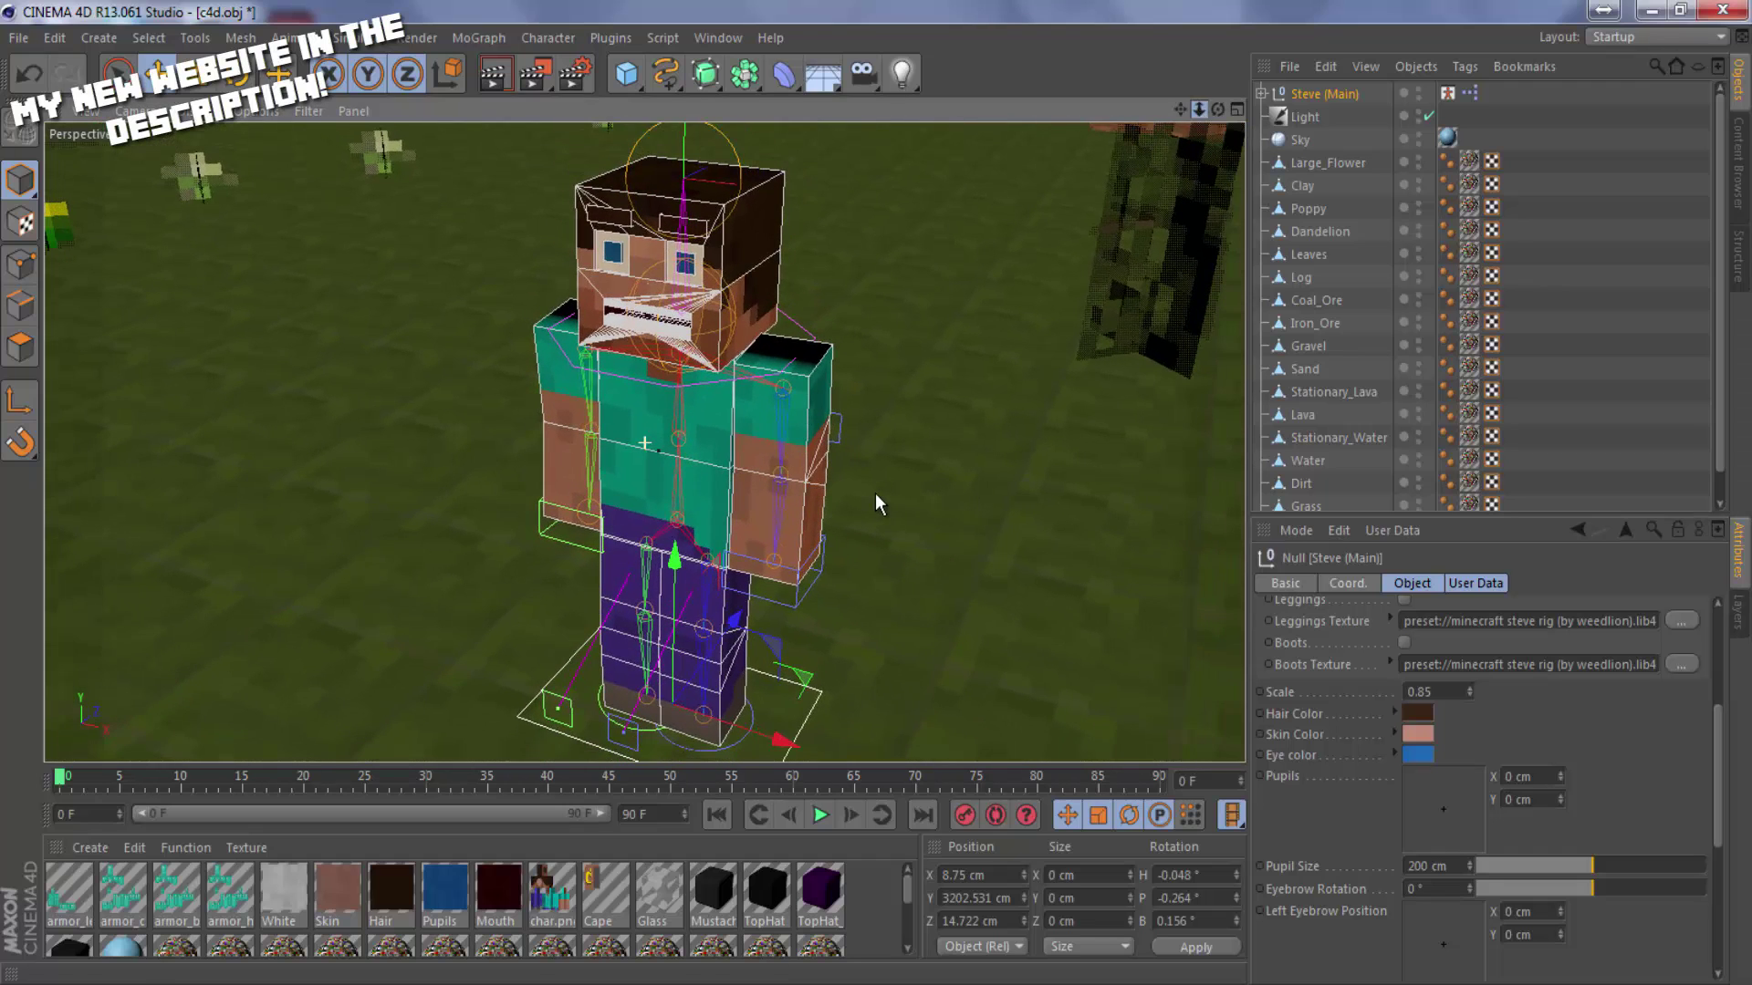
# Render a preview of the Steve (Main) rig in the viewport.
pyautogui.click(492, 77)
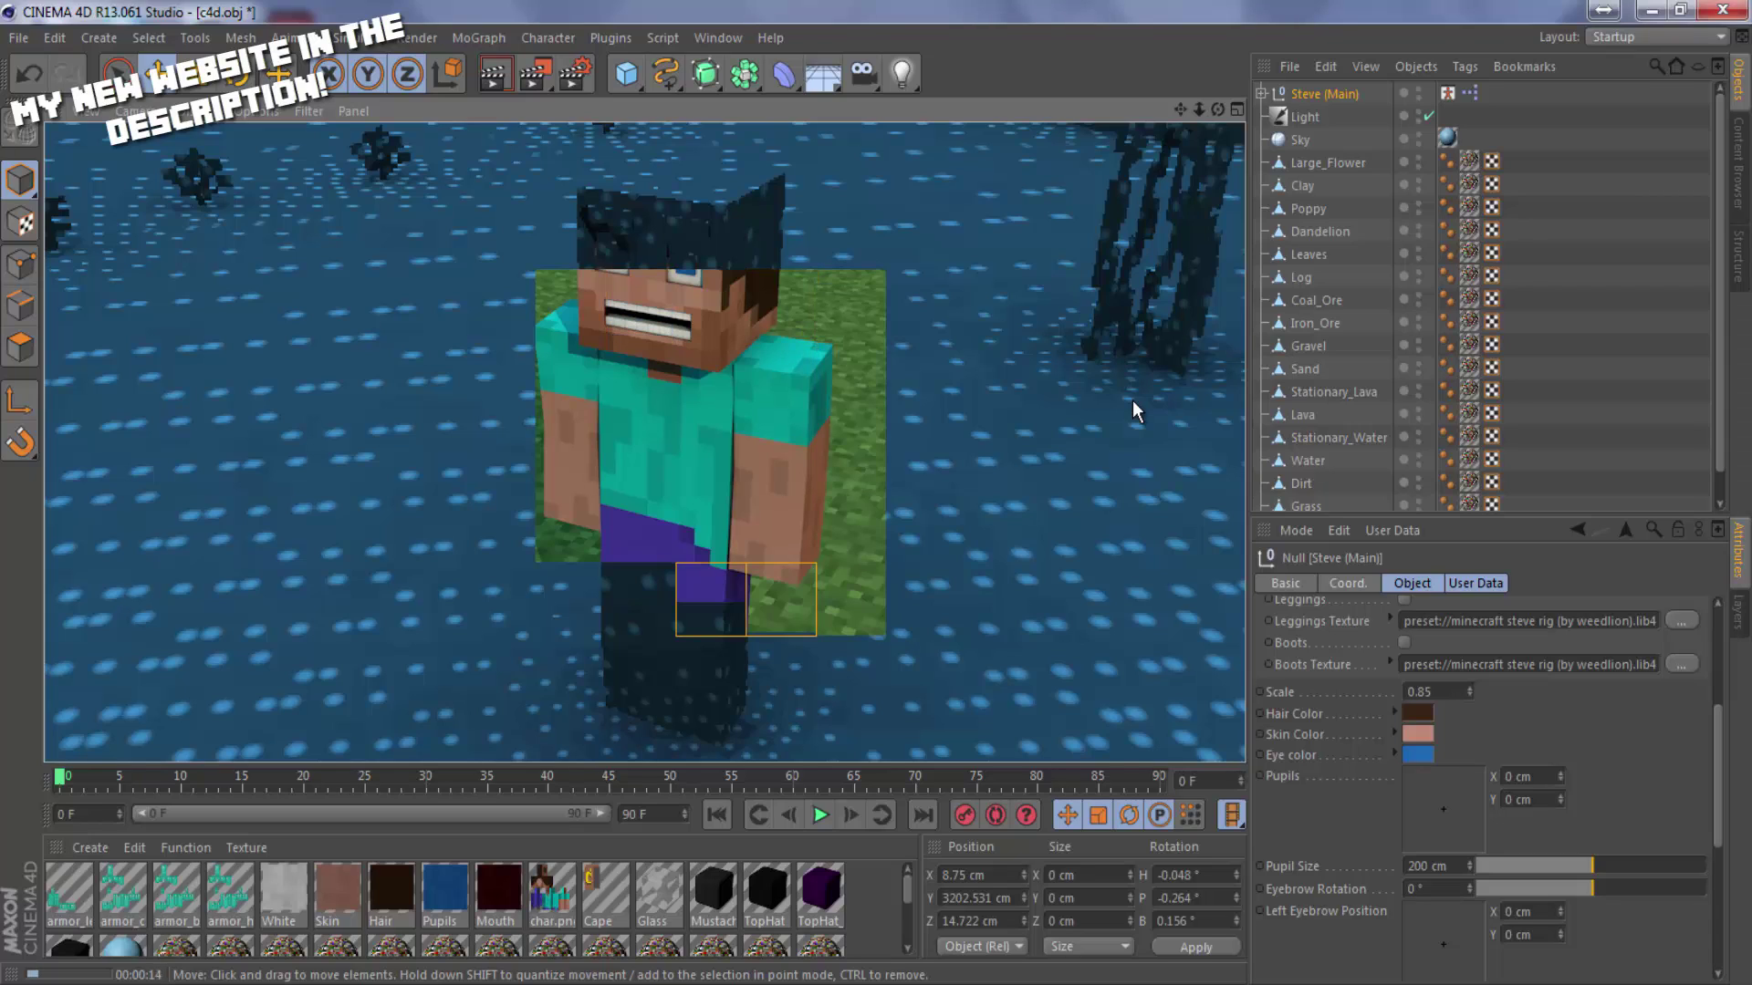
pyautogui.click(905, 439)
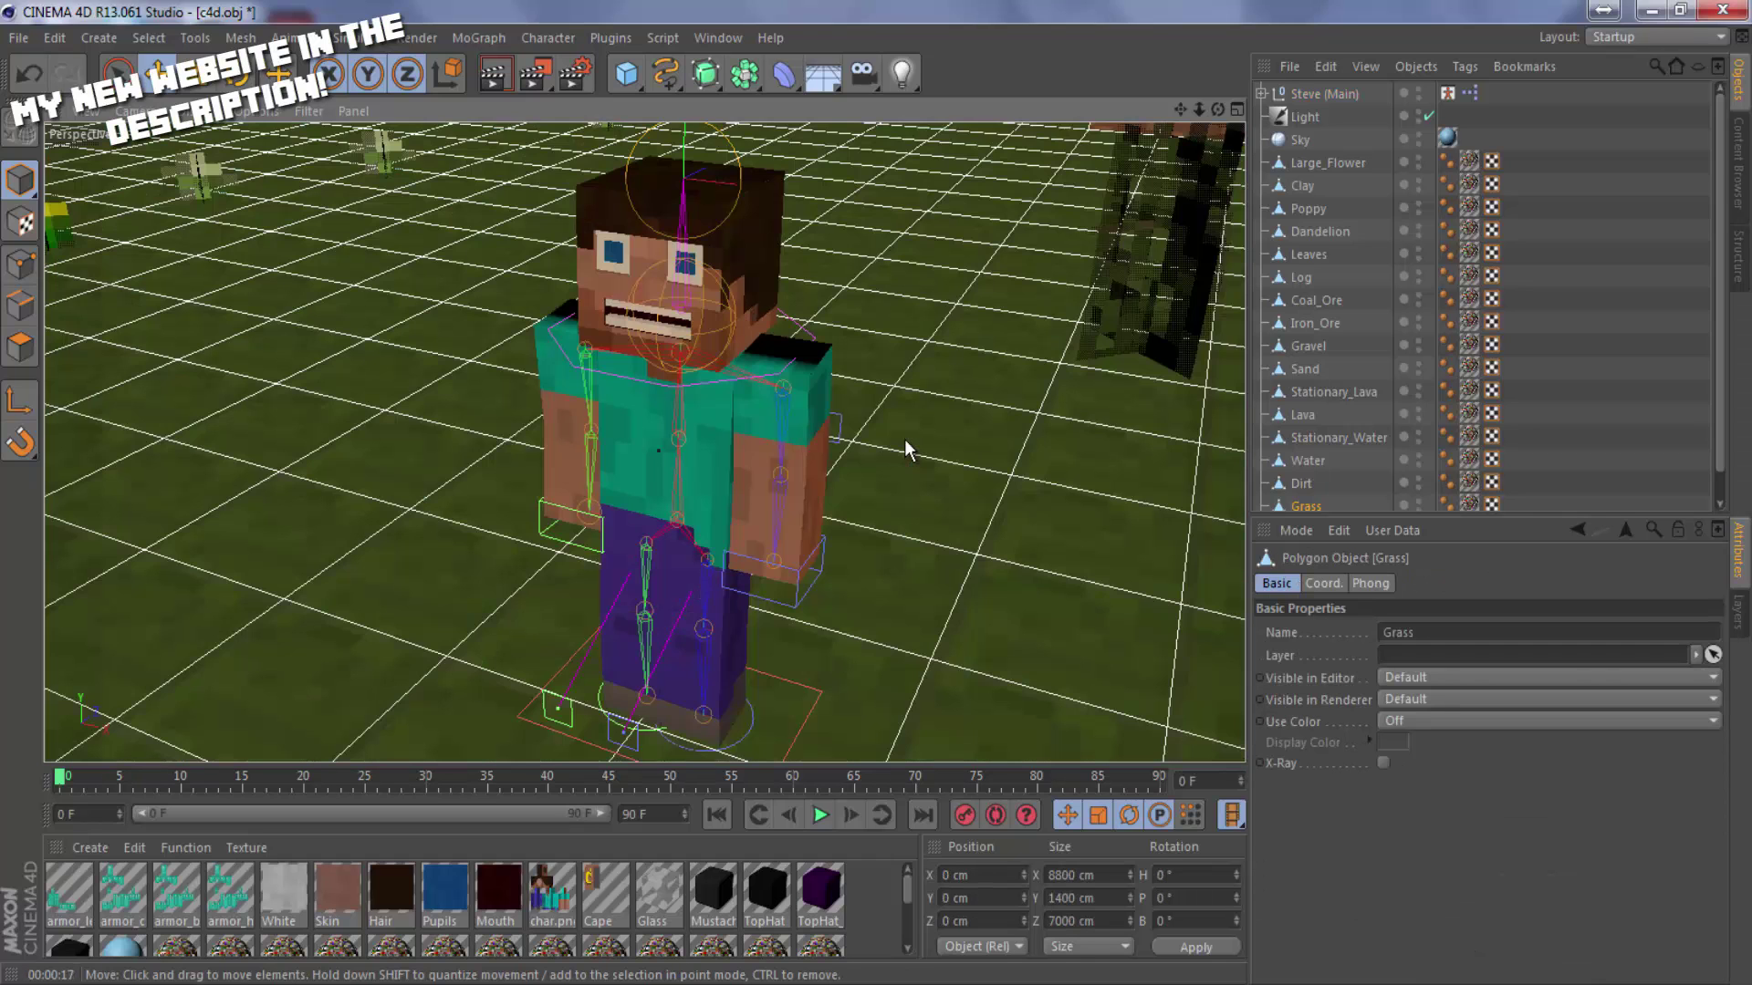
# Turn on the chestplate and boots for the Steve (Main) rig.
pyautogui.click(1324, 94)
pyautogui.scroll(-3, 1350, 781)
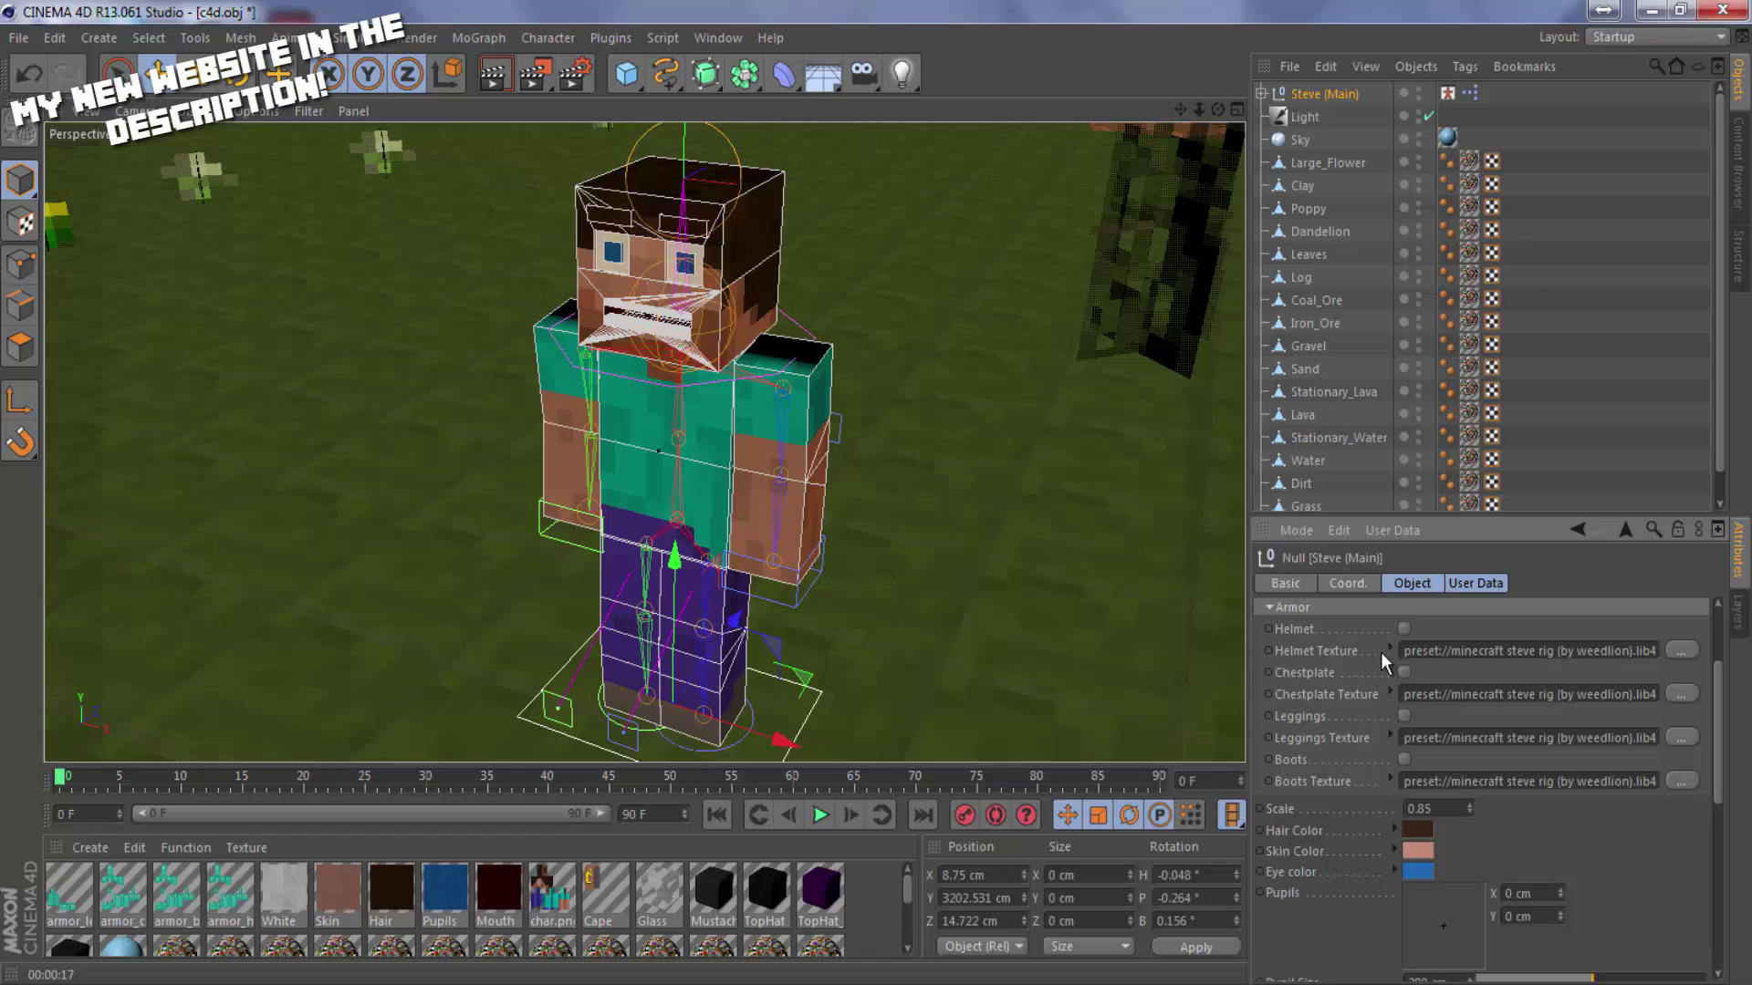
pyautogui.click(1404, 673)
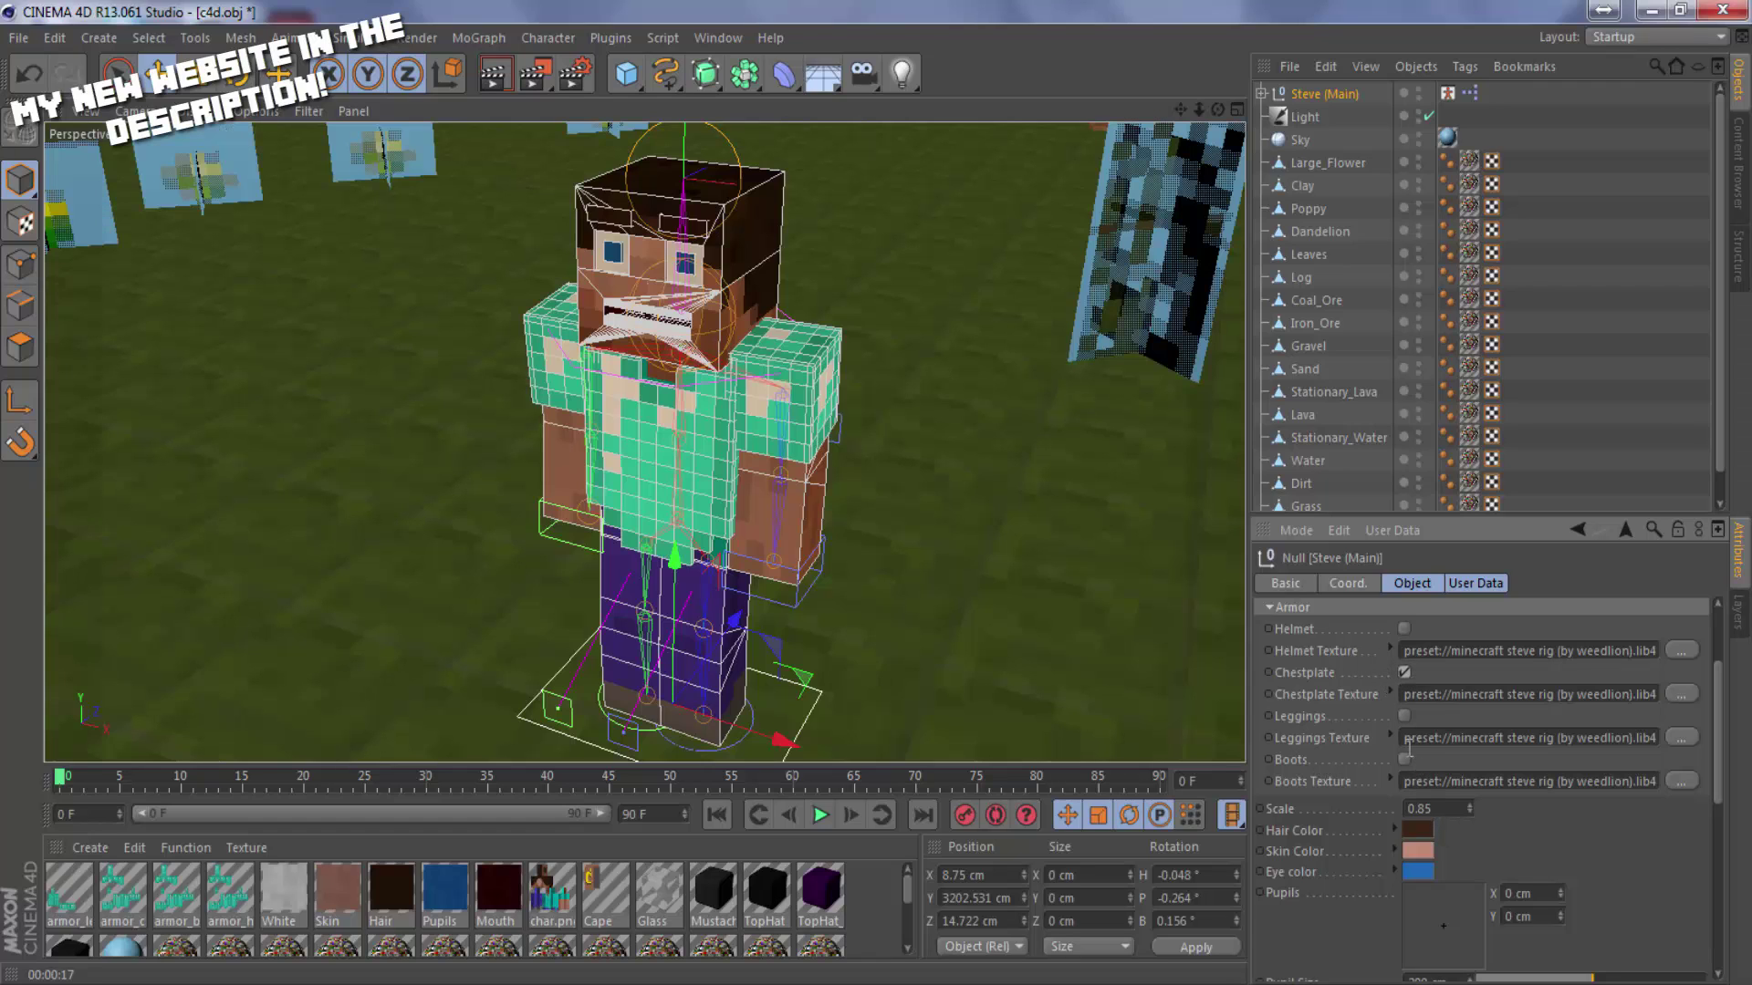
pyautogui.click(1404, 759)
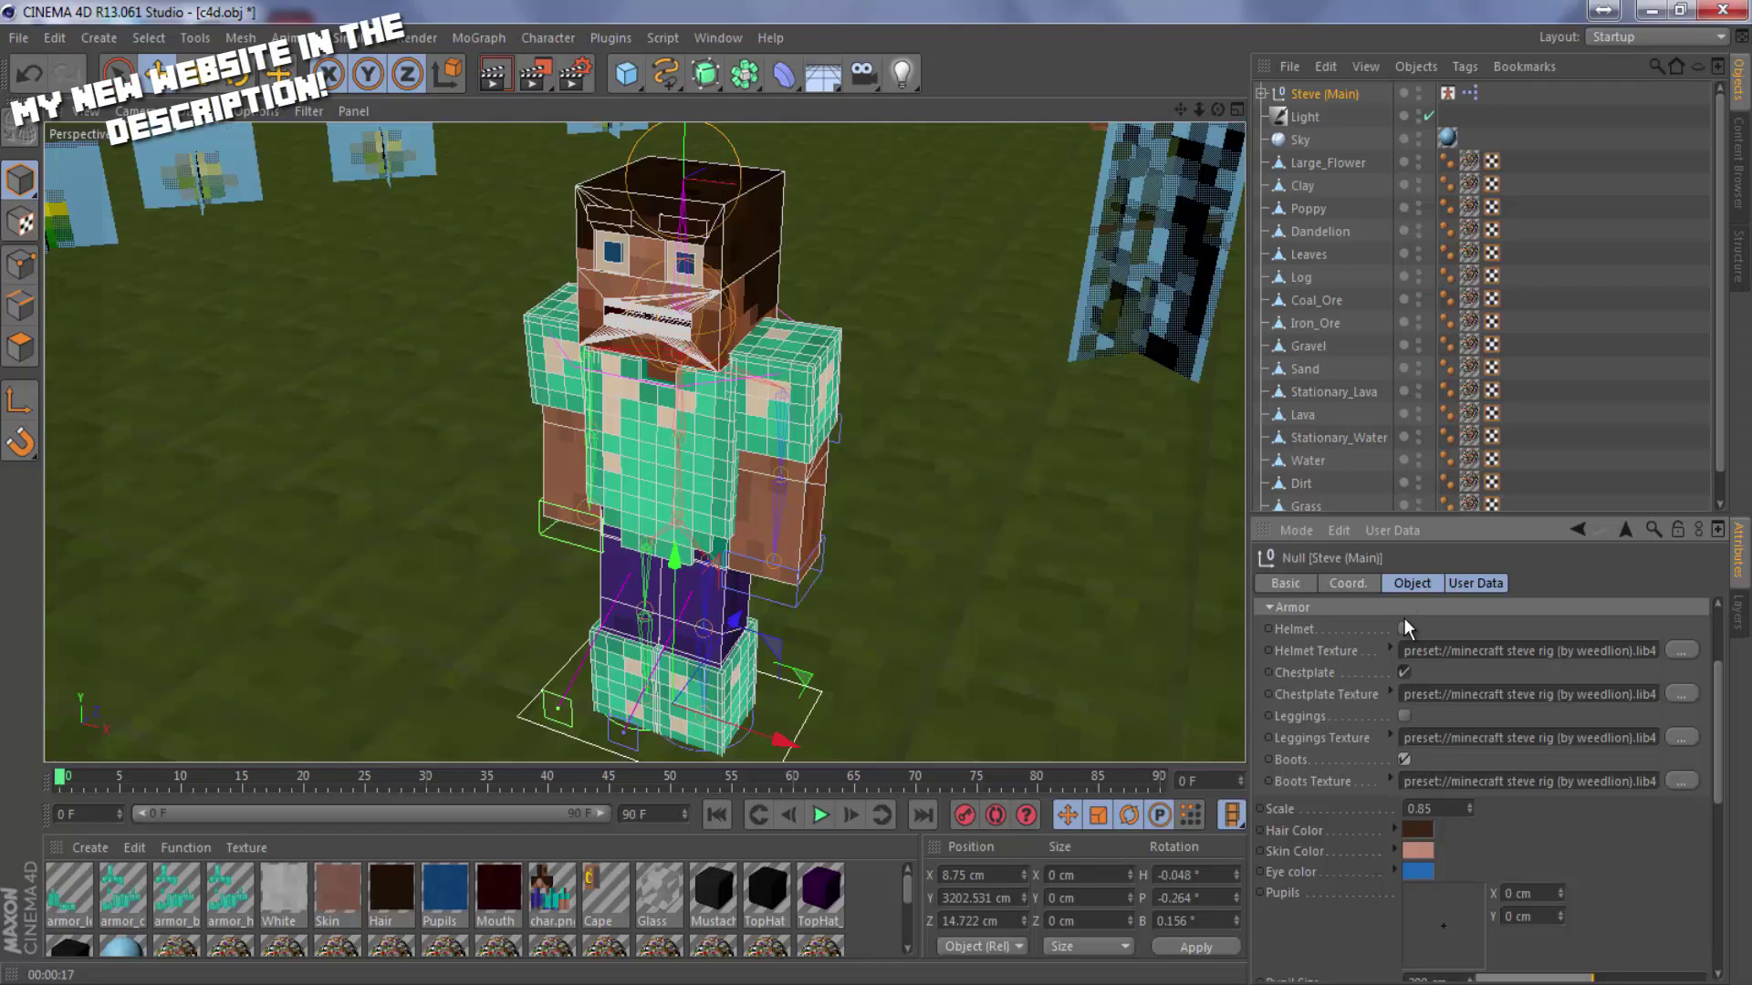
# Shift the Steve rig's pupils down to about X -0.075 cm and Y -4.853 cm.
pyautogui.scroll(-3, 1327, 692)
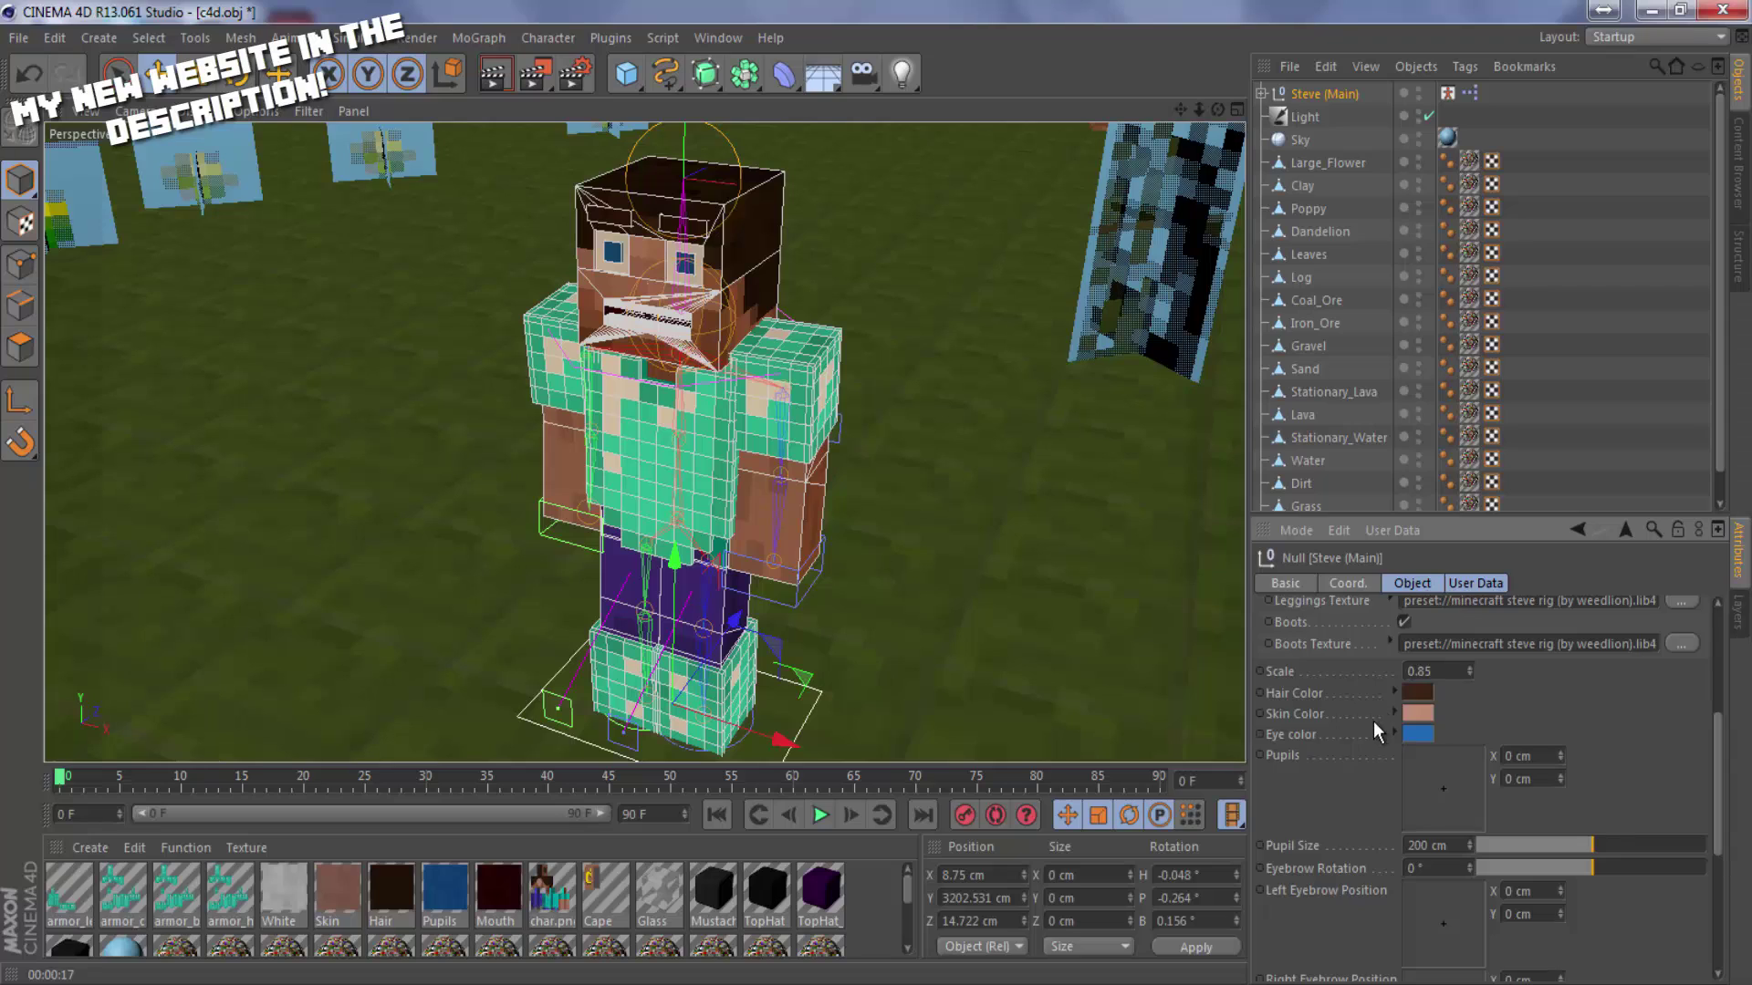
pyautogui.scroll(6, 1372, 721)
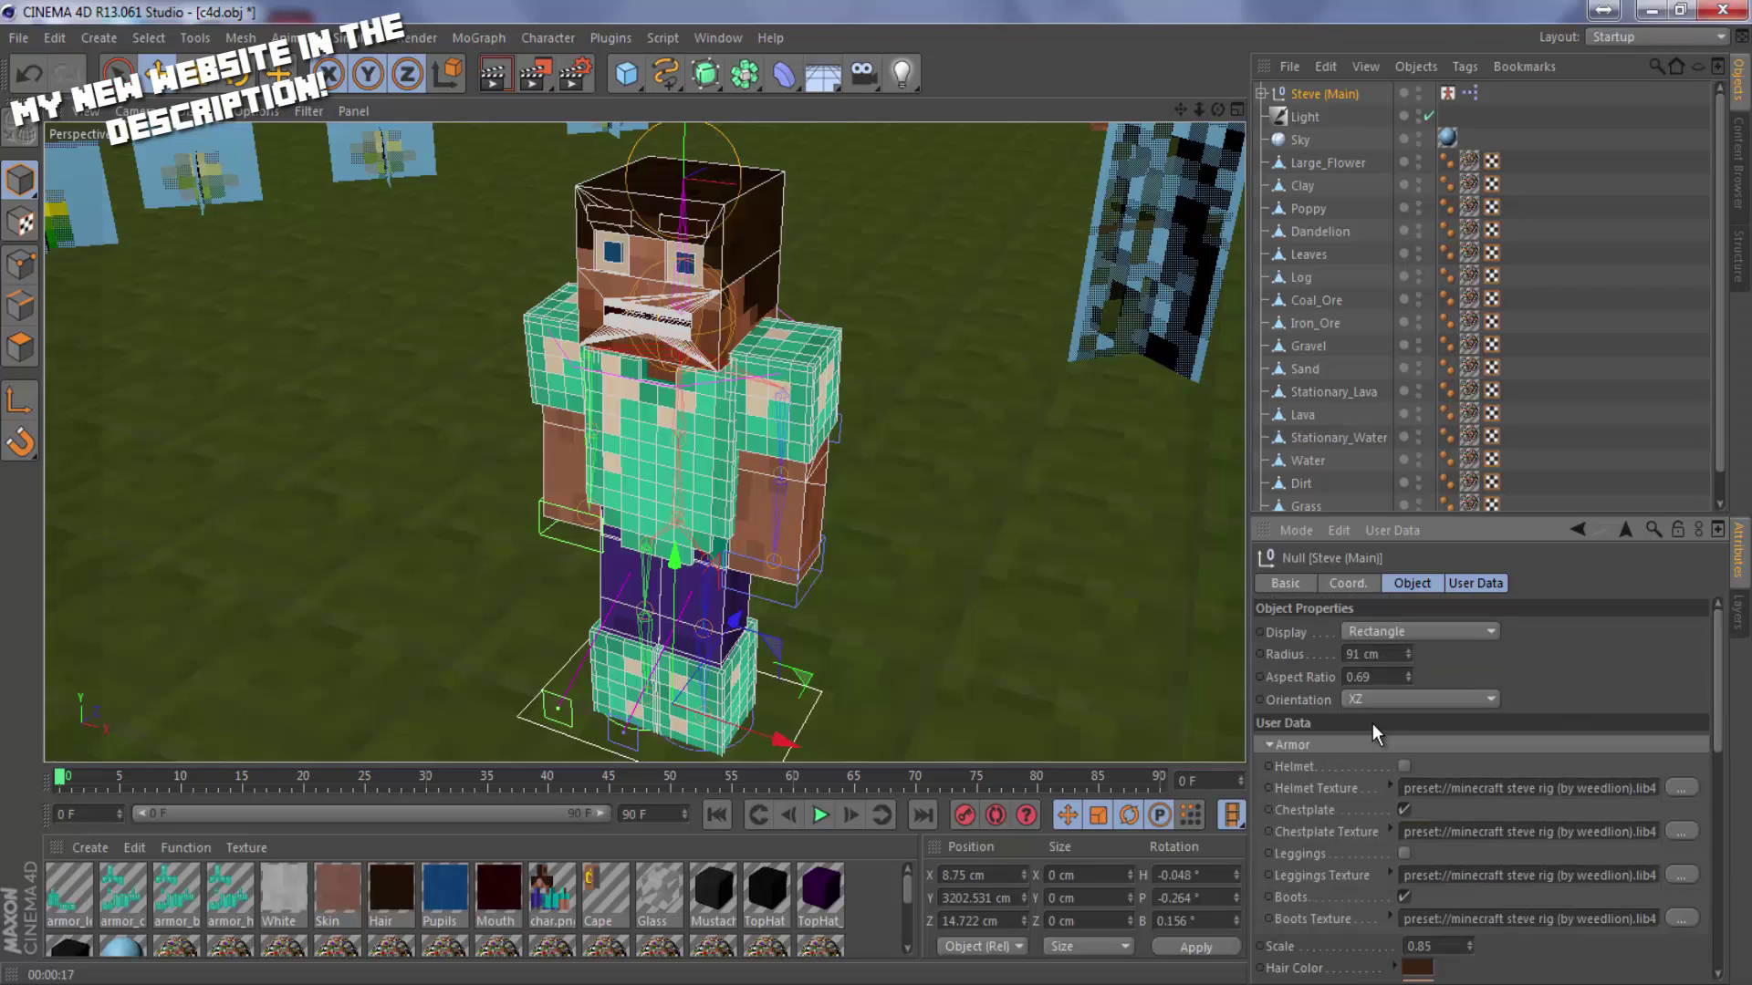
pyautogui.scroll(-6, 1352, 735)
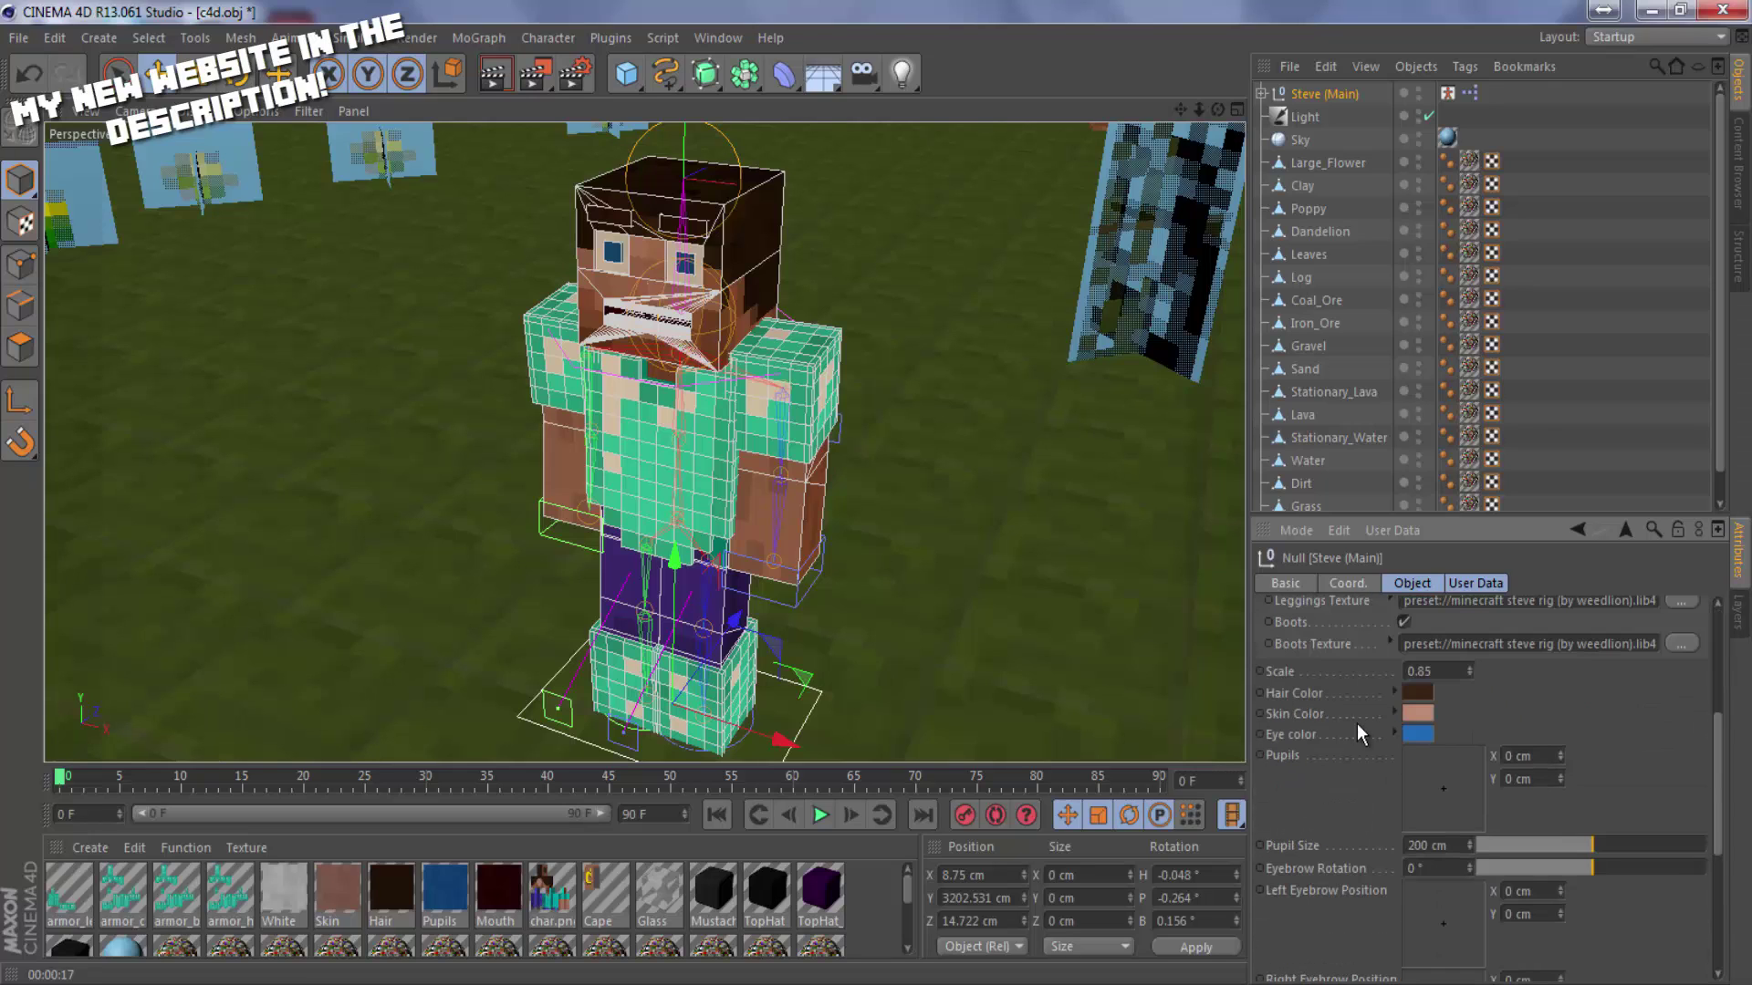
pyautogui.moveTo(1452, 801)
pyautogui.mouseDown()
pyautogui.moveTo(1462, 791)
pyautogui.moveTo(1441, 812)
pyautogui.moveTo(1450, 797)
pyautogui.moveTo(1429, 792)
pyautogui.moveTo(1440, 863)
pyautogui.moveTo(1445, 814)
pyautogui.moveTo(1467, 824)
pyautogui.moveTo(1392, 837)
pyautogui.moveTo(1403, 821)
pyautogui.moveTo(1498, 845)
pyautogui.moveTo(1443, 827)
pyautogui.mouseUp()
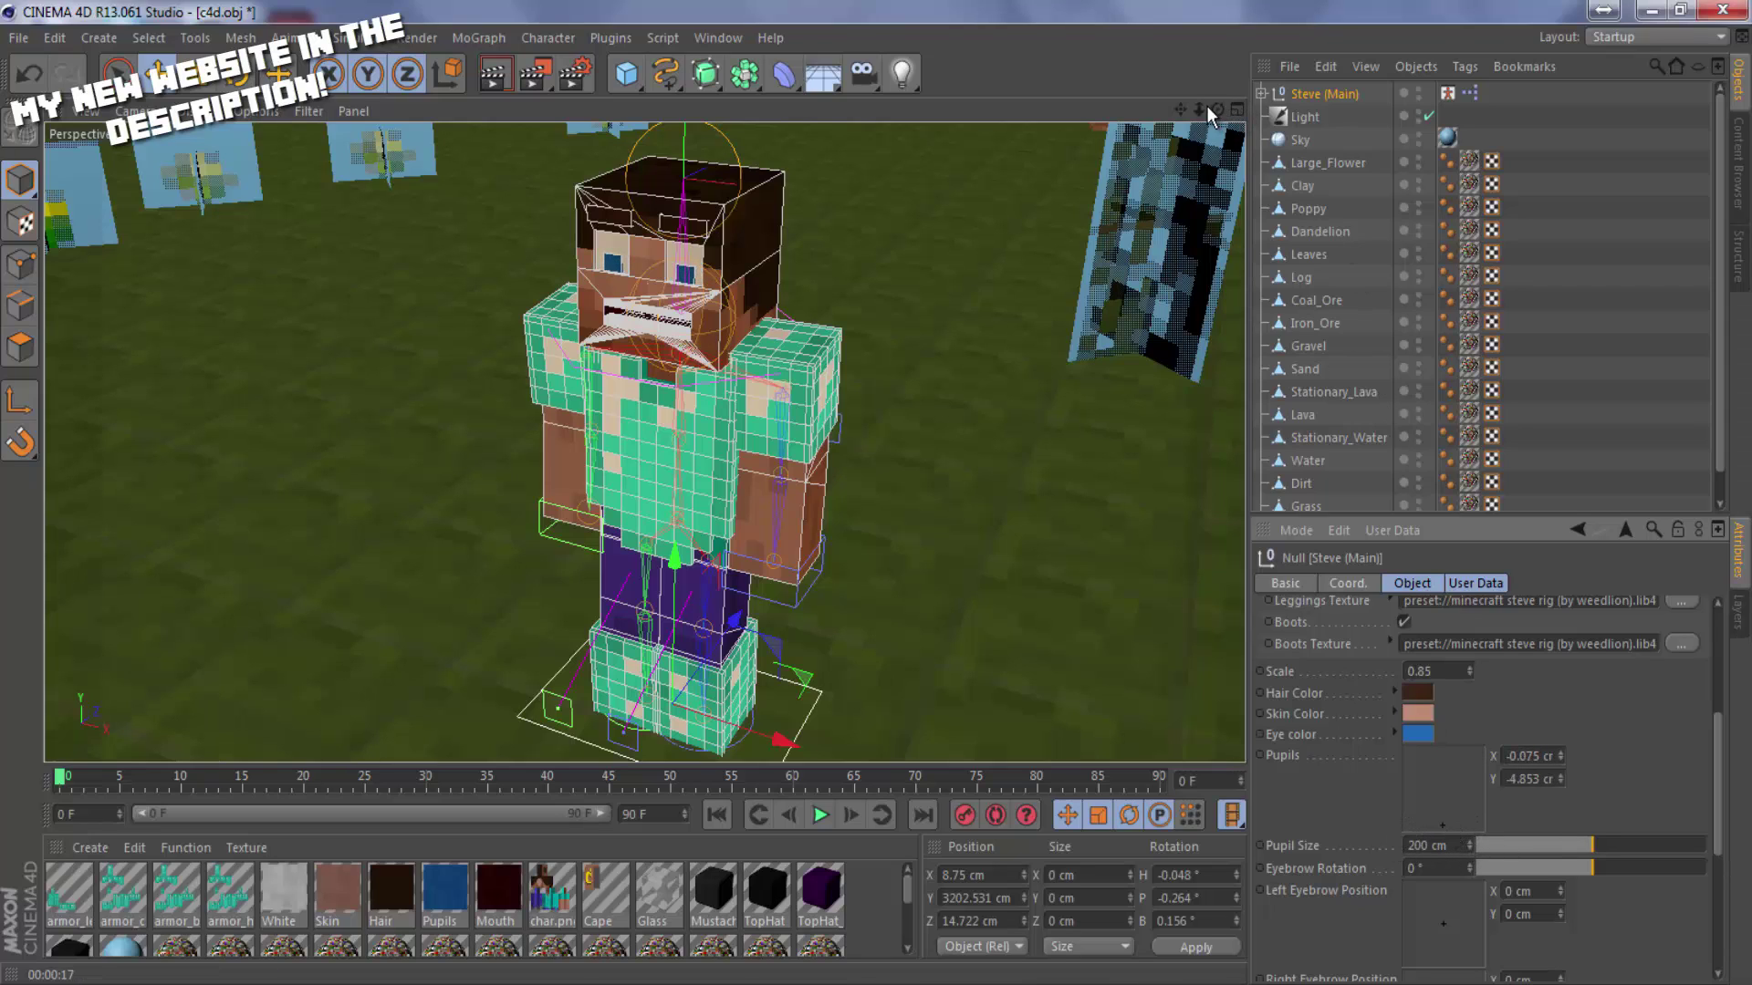
# Try the Steve rig's pupil size at 100 cm and 300 cm, and settle on about 211 cm.
pyautogui.moveTo(880, 491)
pyautogui.keyDown('alt'); pyautogui.mouseDown(button='middle')
pyautogui.moveTo(985, 493)
pyautogui.moveTo(877, 504)
pyautogui.mouseUp(button='middle'); pyautogui.keyUp('alt')
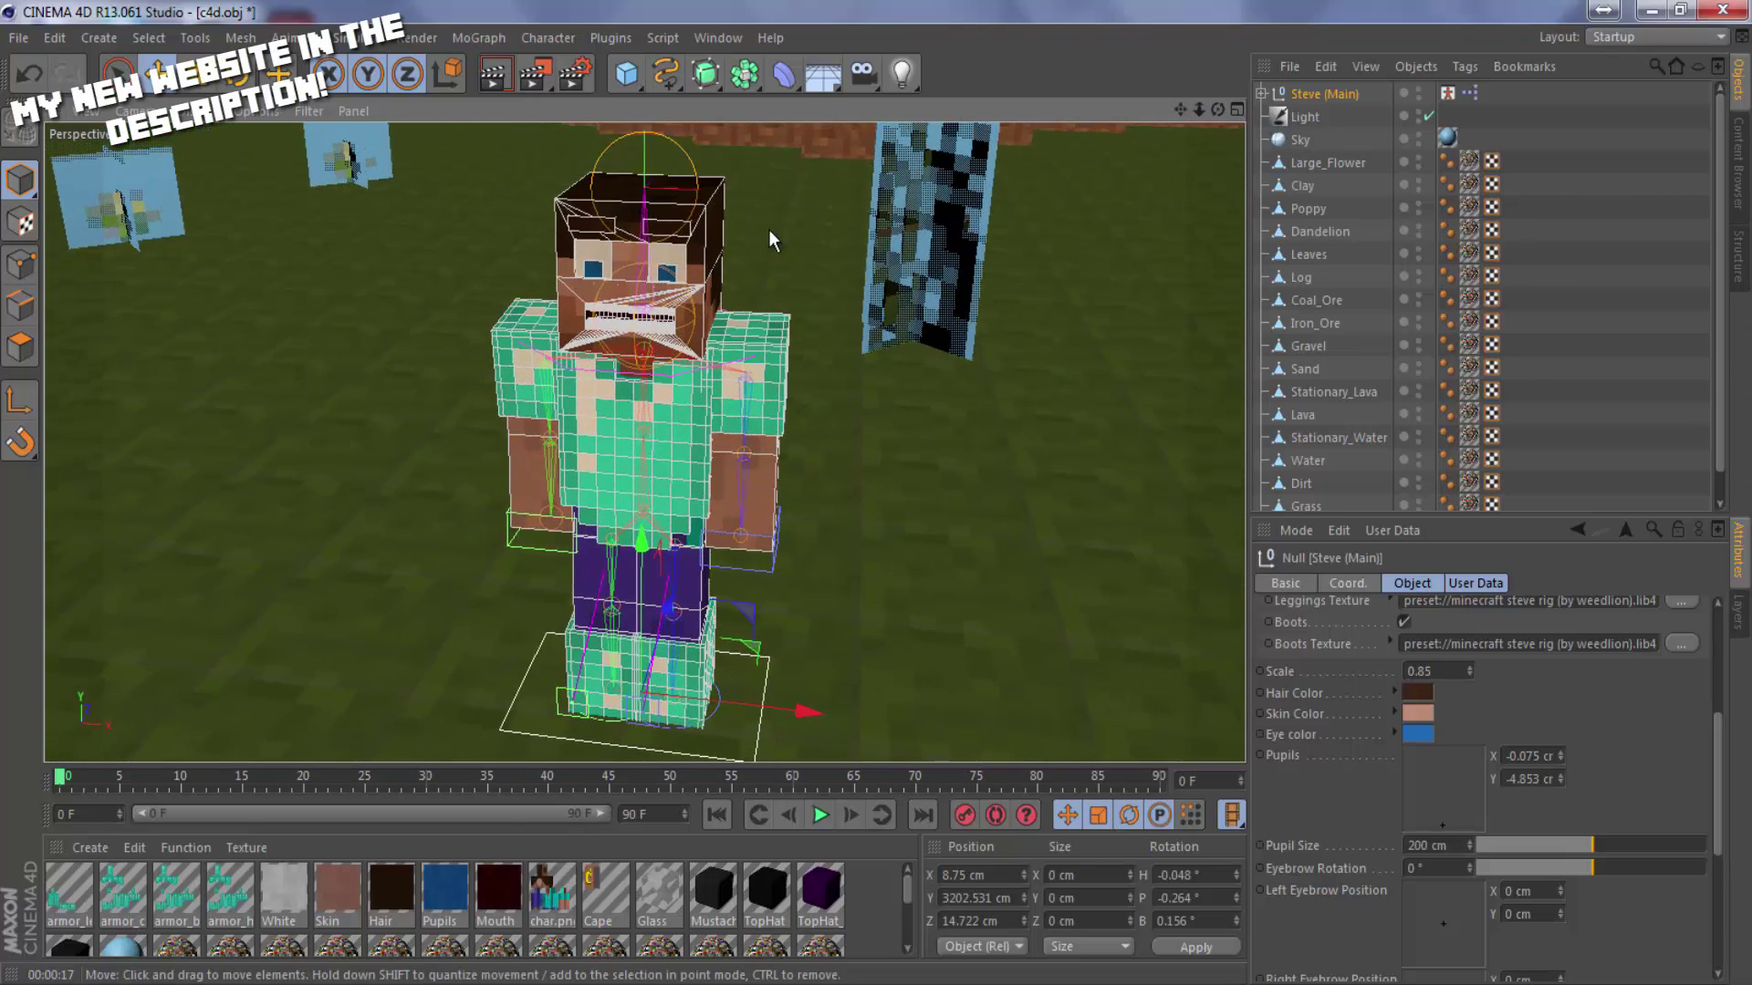
pyautogui.scroll(10, 562, 281)
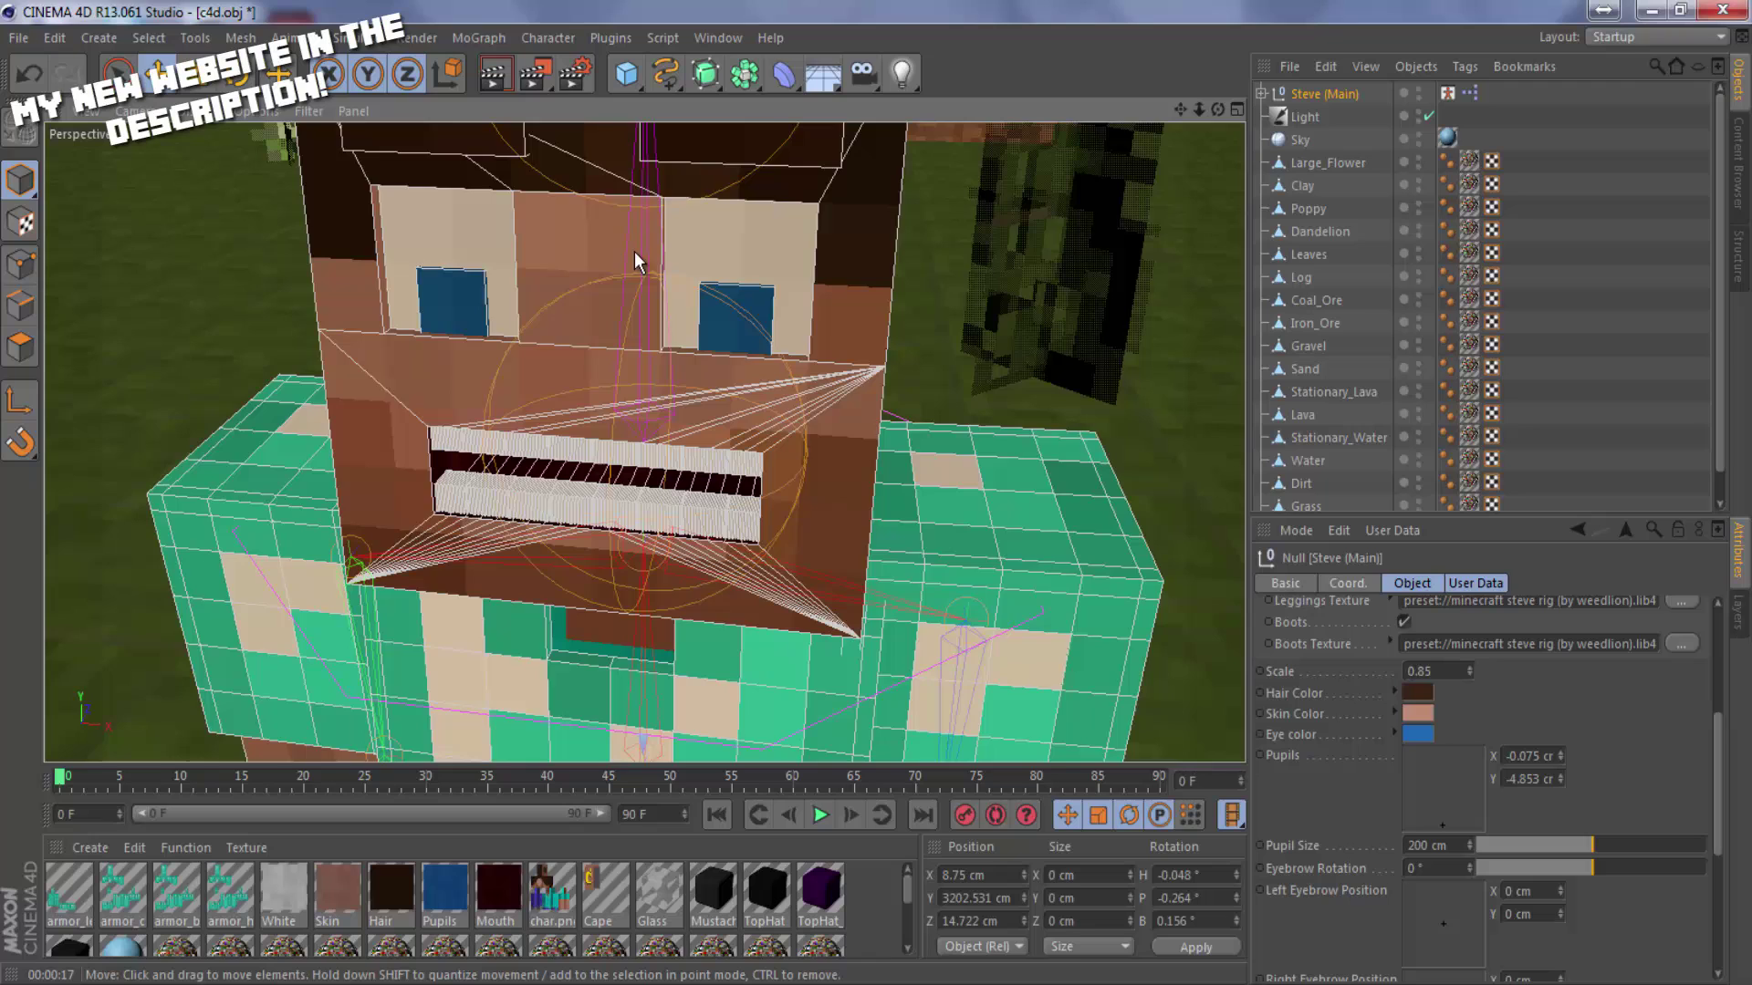
pyautogui.scroll(-4, 604, 268)
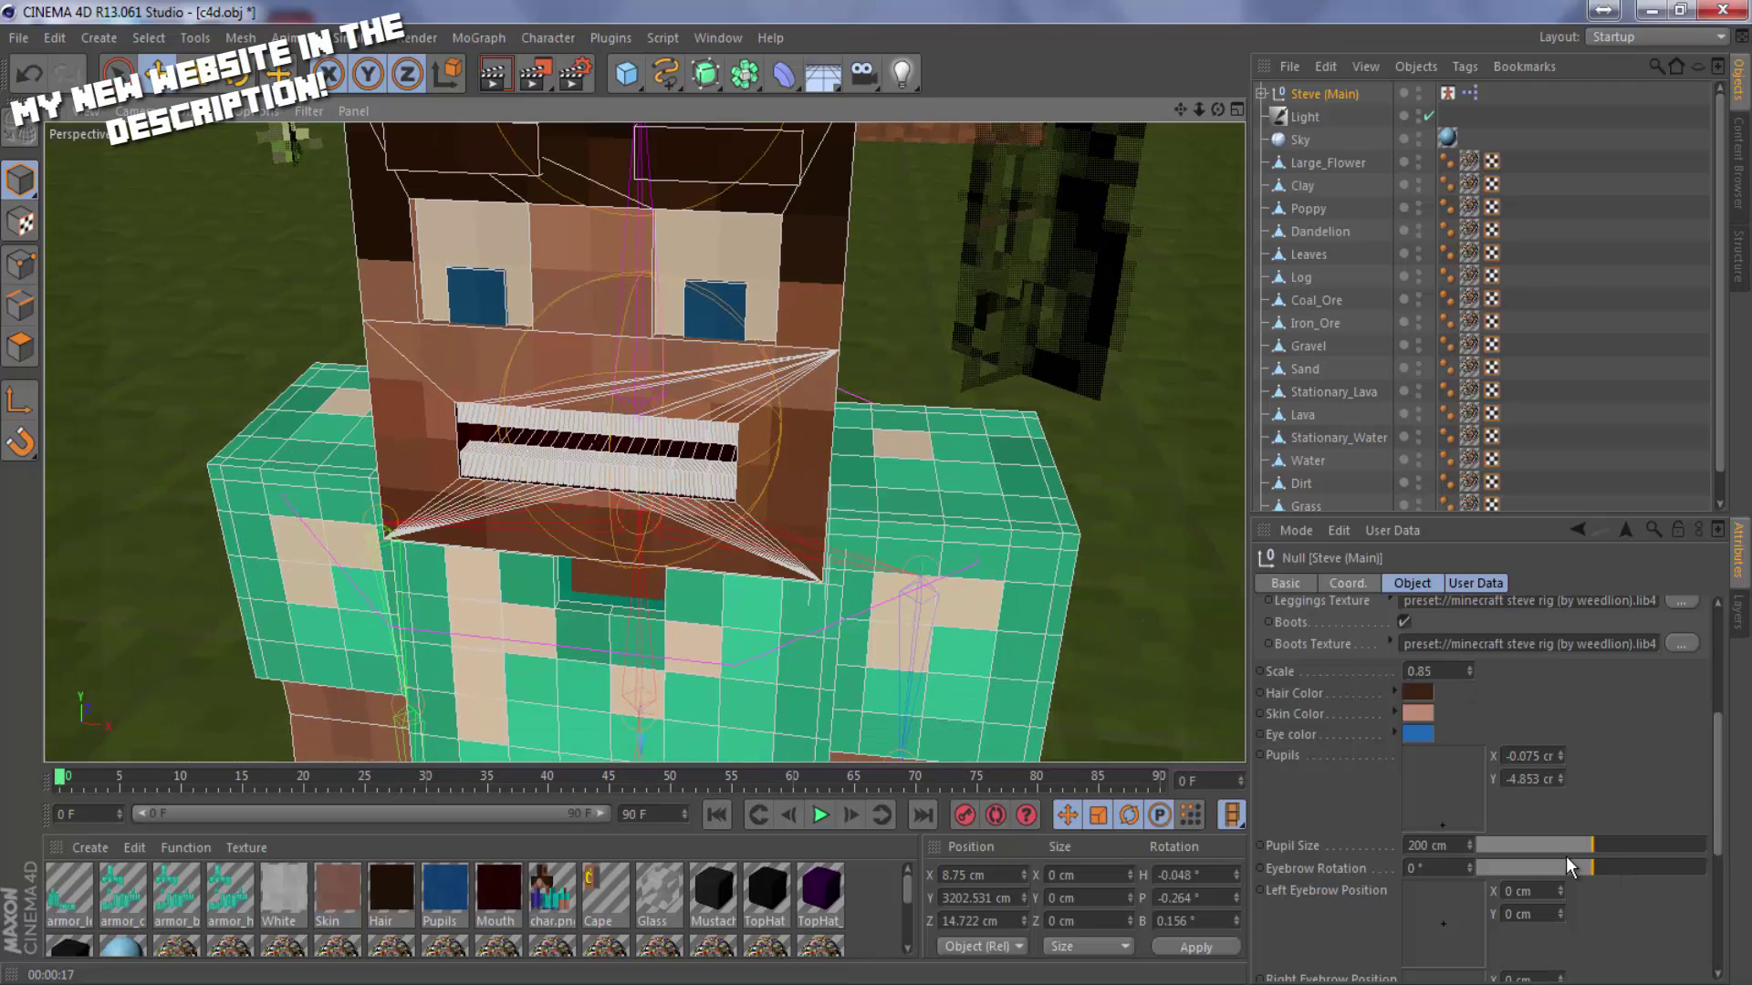
pyautogui.moveTo(1565, 852); pyautogui.dragTo(1359, 874)
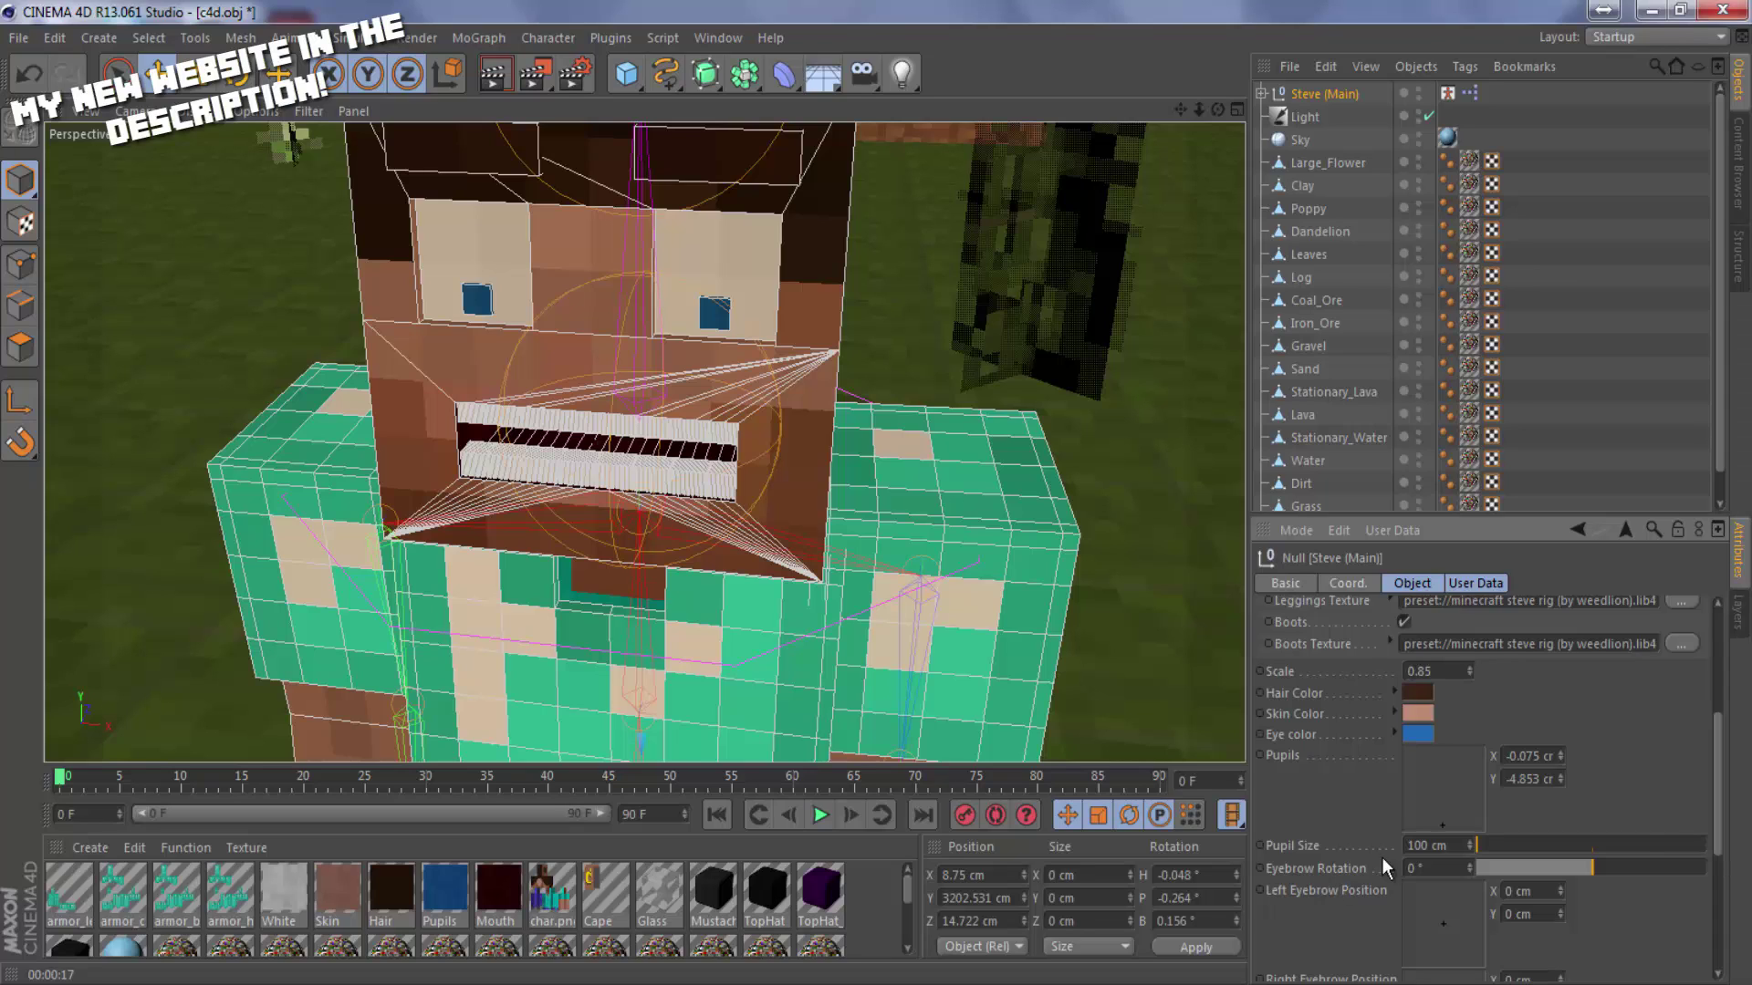
pyautogui.moveTo(1482, 847); pyautogui.dragTo(1003, 885)
pyautogui.moveTo(1483, 846); pyautogui.dragTo(1706, 846)
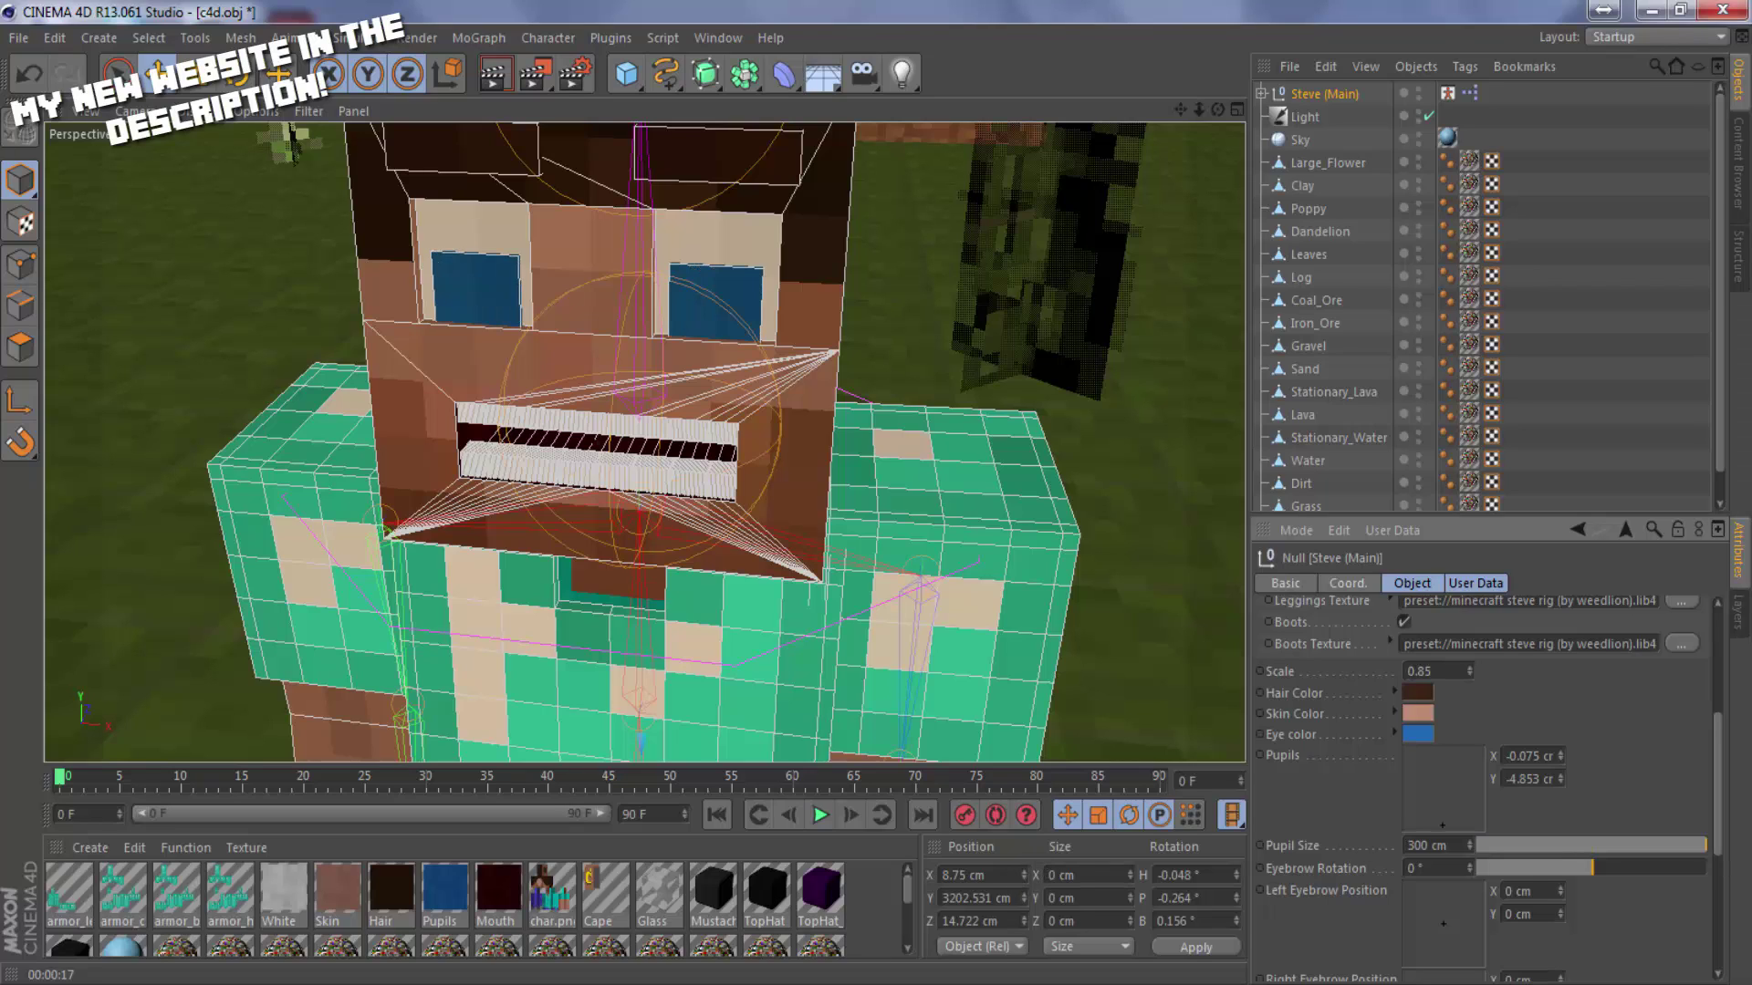
pyautogui.moveTo(1703, 846)
pyautogui.mouseDown()
pyautogui.moveTo(1590, 881)
pyautogui.moveTo(1606, 879)
pyautogui.moveTo(1553, 872)
pyautogui.moveTo(1622, 874)
pyautogui.mouseUp()
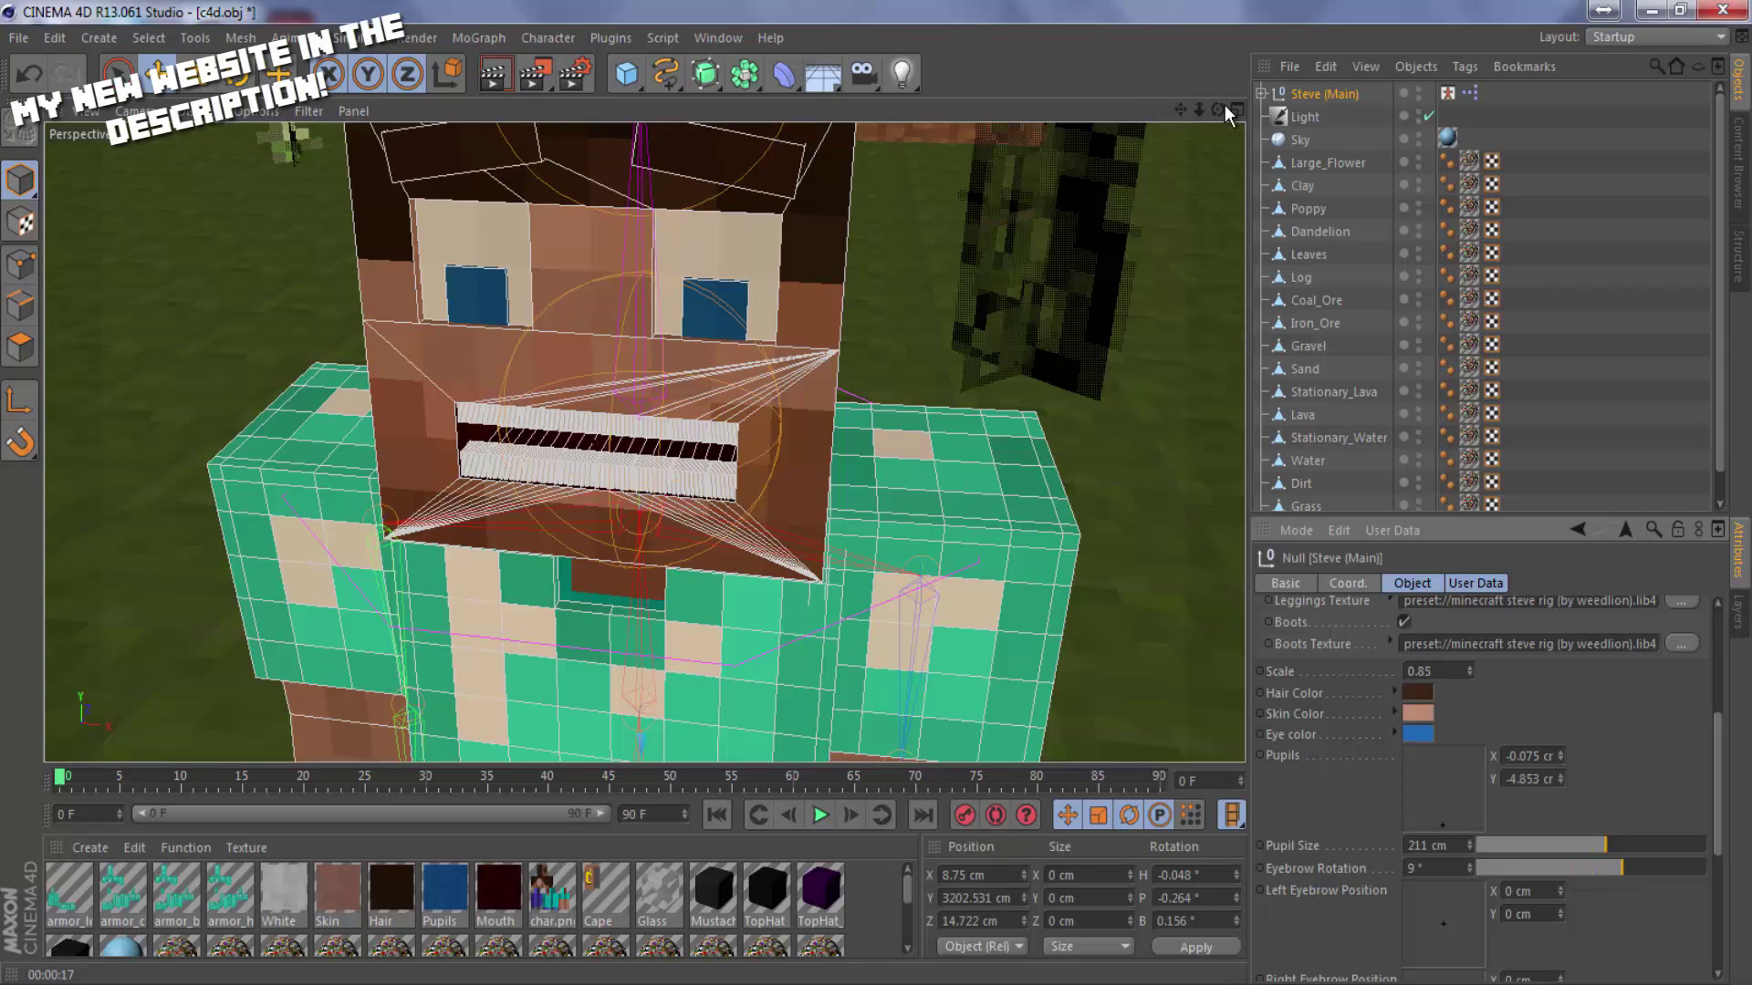
# Set the eyebrow rotation to 7° and lower the left eyebrow to X 0.867, Y -2.6 cm and the right to X 0.733, Y -2.733 cm.
pyautogui.moveTo(1200, 108)
pyautogui.mouseDown()
pyautogui.moveTo(876, 493)
pyautogui.moveTo(1651, 881)
pyautogui.moveTo(1308, 912)
pyautogui.mouseUp()
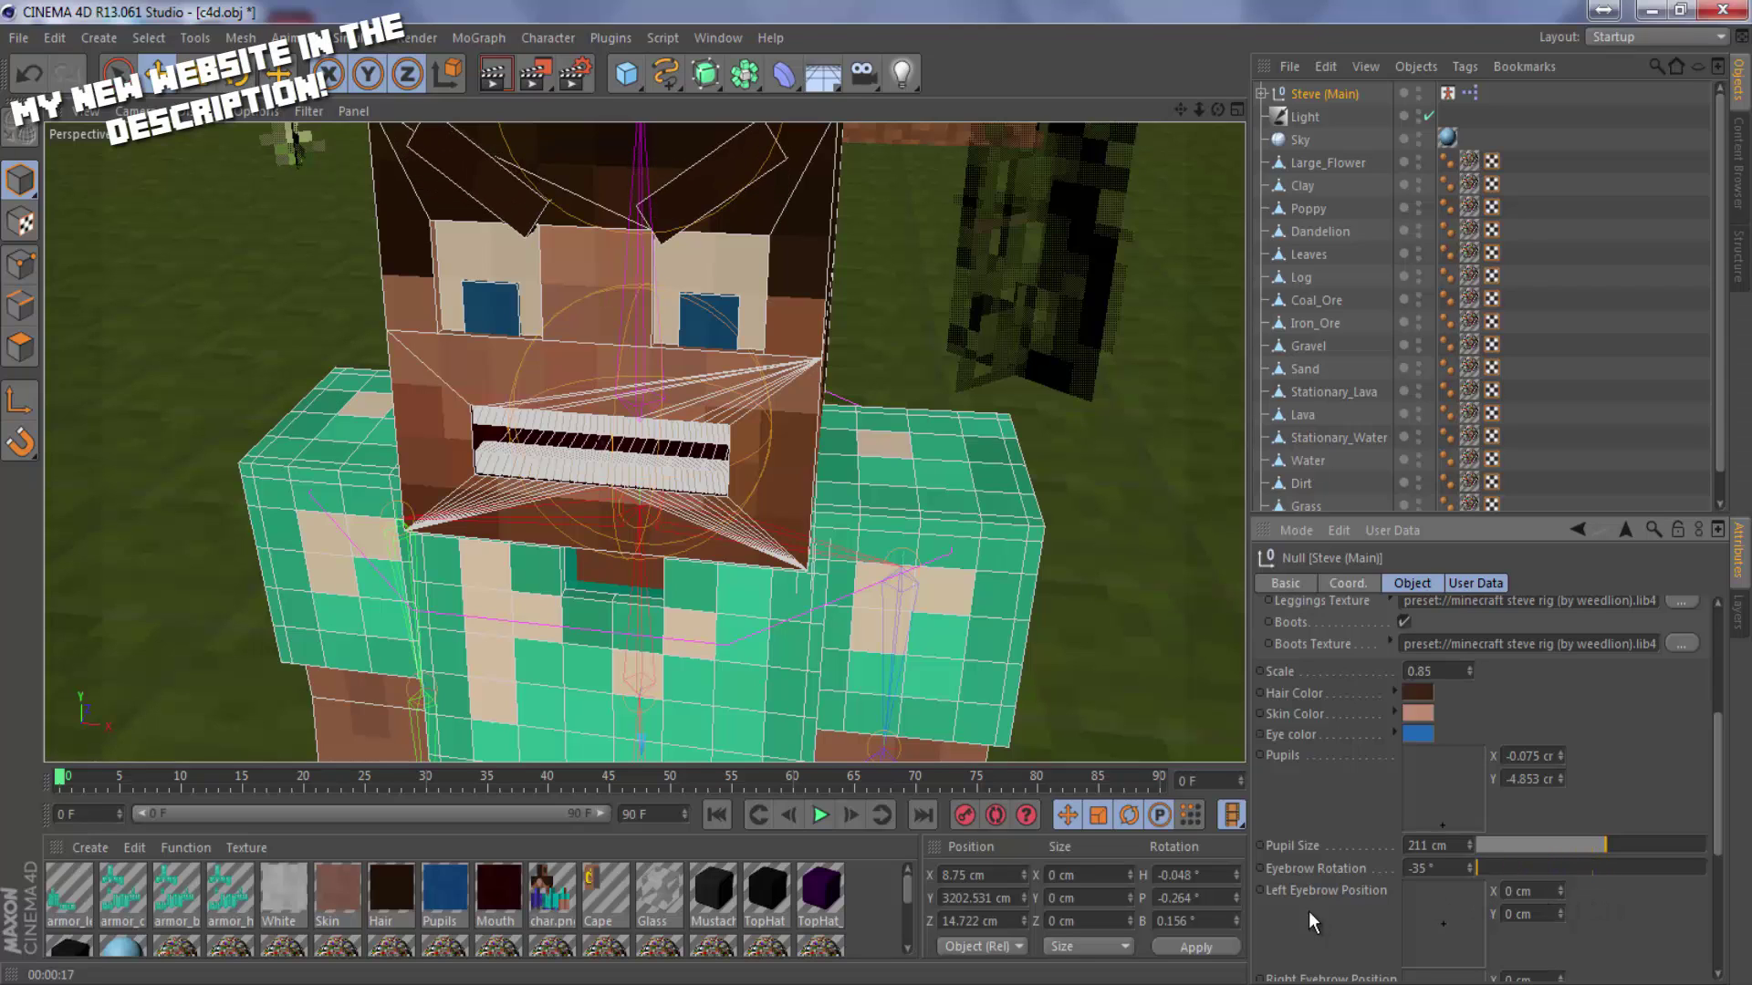
pyautogui.moveTo(1476, 899)
pyautogui.mouseDown()
pyautogui.moveTo(1720, 881)
pyautogui.moveTo(1401, 878)
pyautogui.moveTo(1612, 898)
pyautogui.mouseUp()
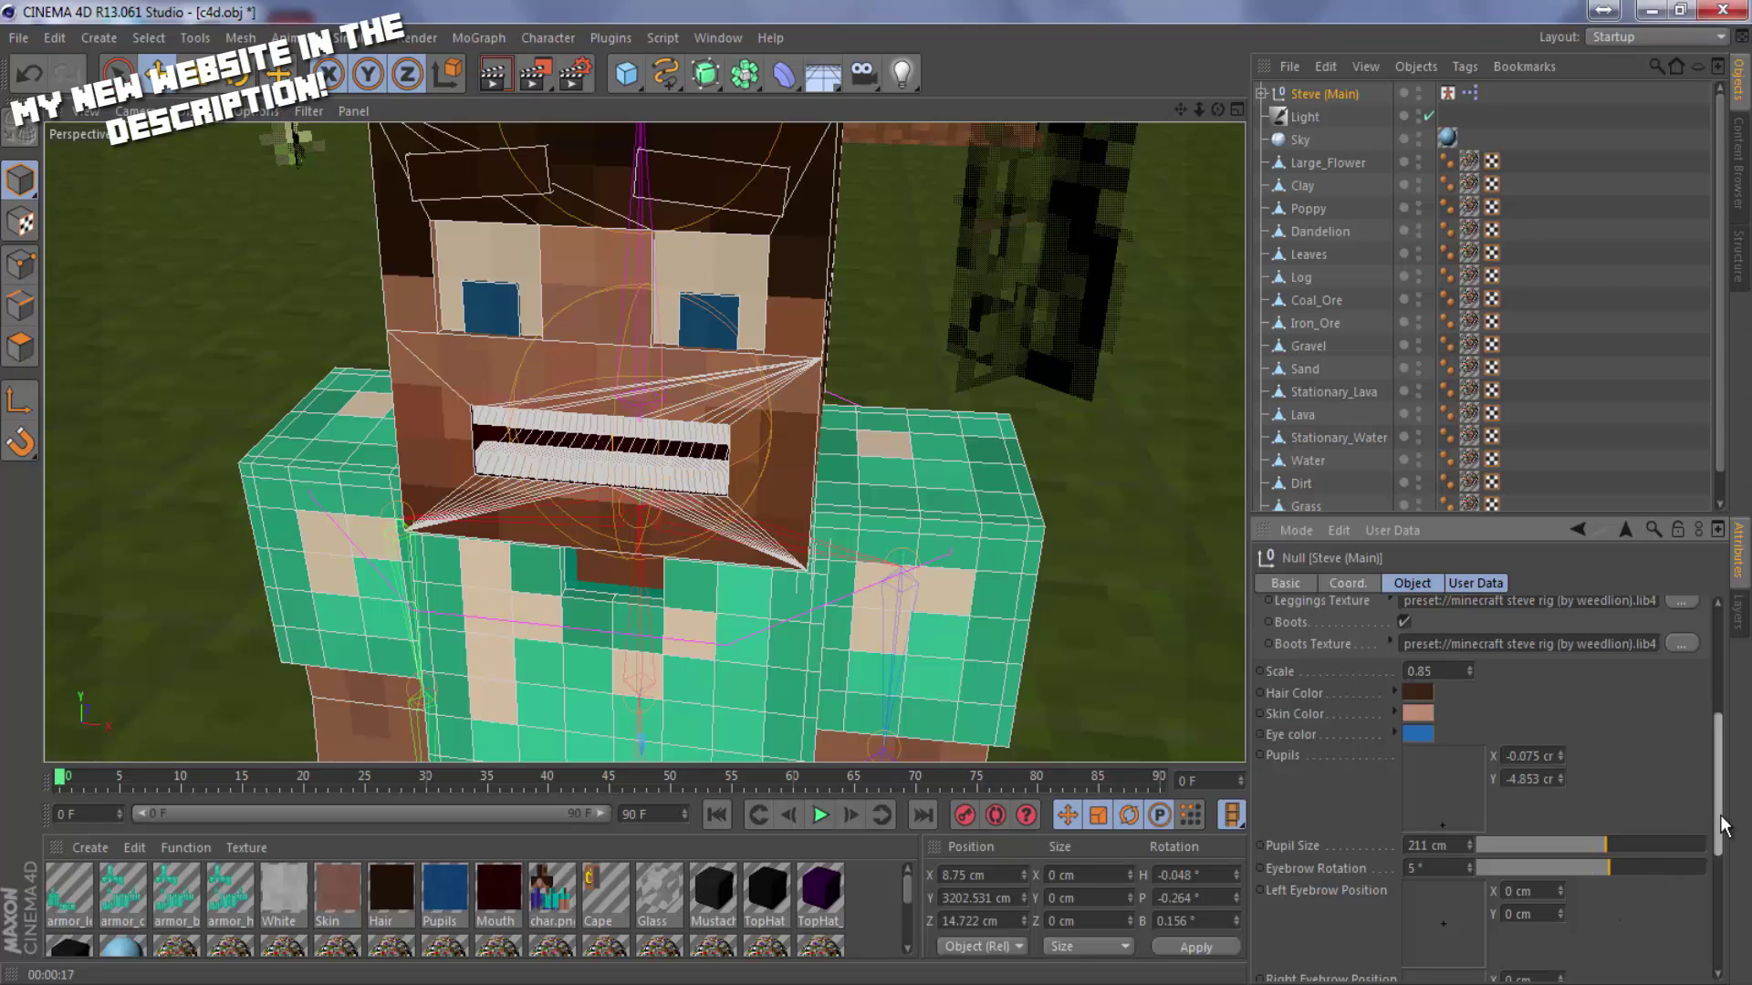
pyautogui.moveTo(1726, 821); pyautogui.dragTo(1725, 898)
pyautogui.moveTo(1425, 741)
pyautogui.mouseDown()
pyautogui.moveTo(1475, 723)
pyautogui.moveTo(1451, 745)
pyautogui.mouseUp()
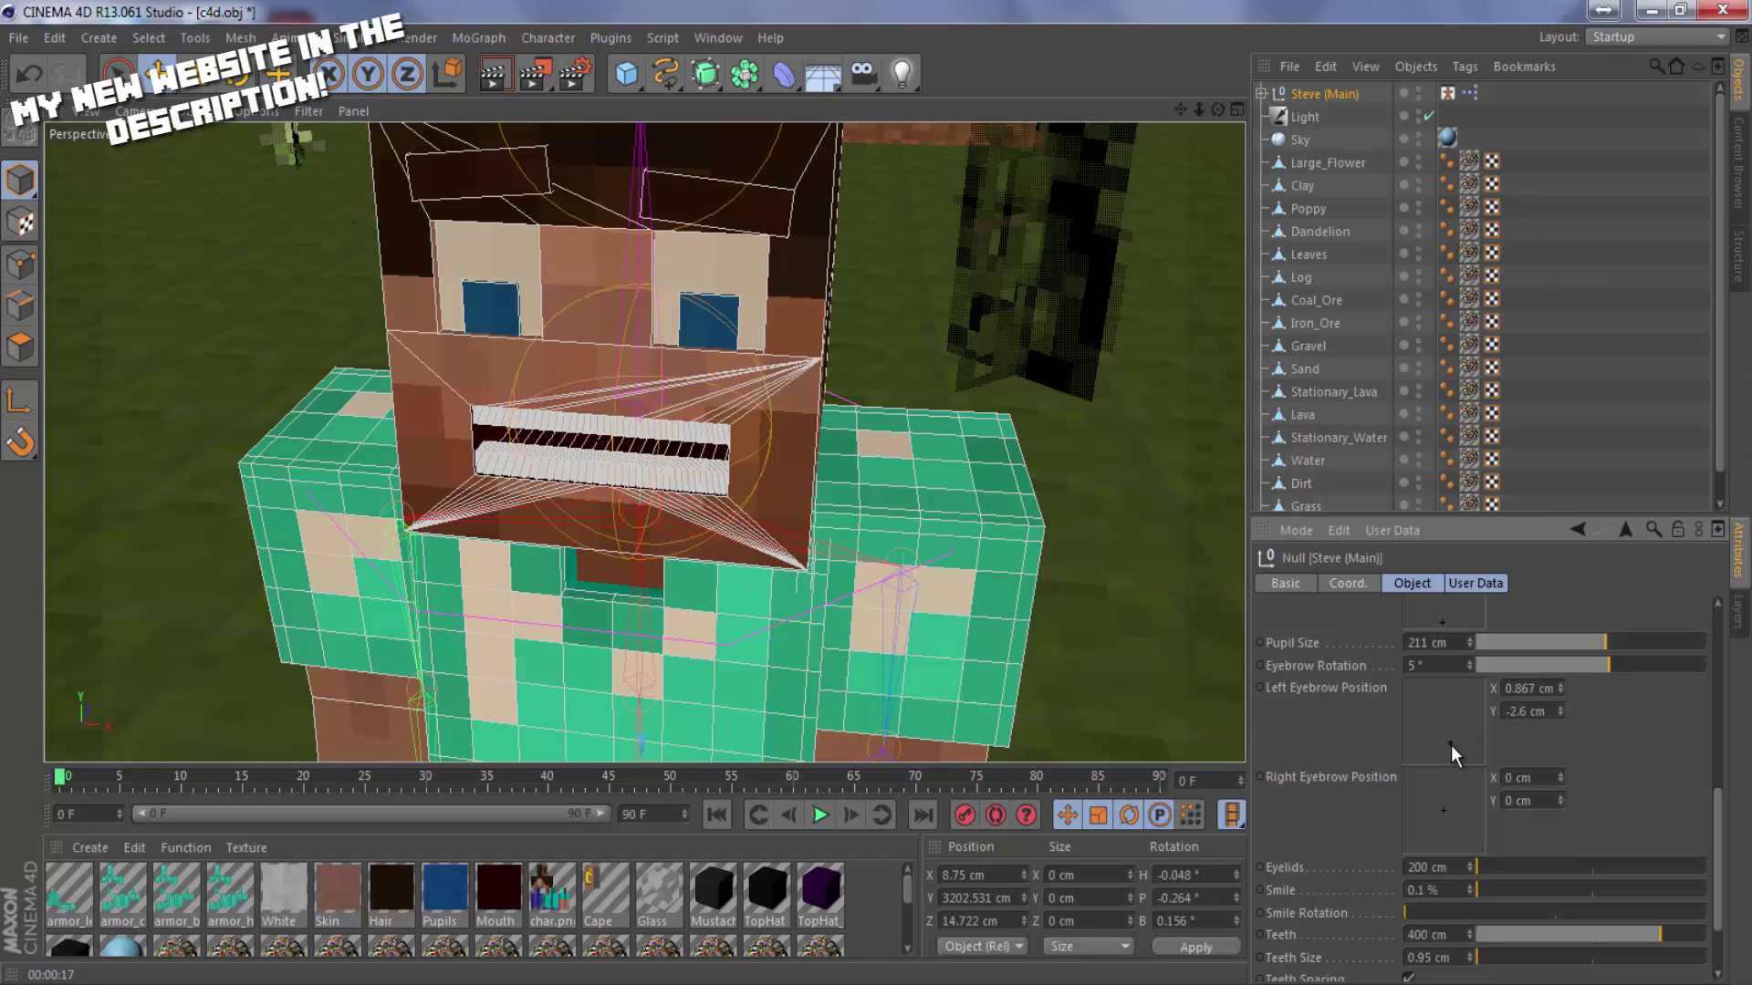
pyautogui.moveTo(1594, 659); pyautogui.dragTo(1618, 666)
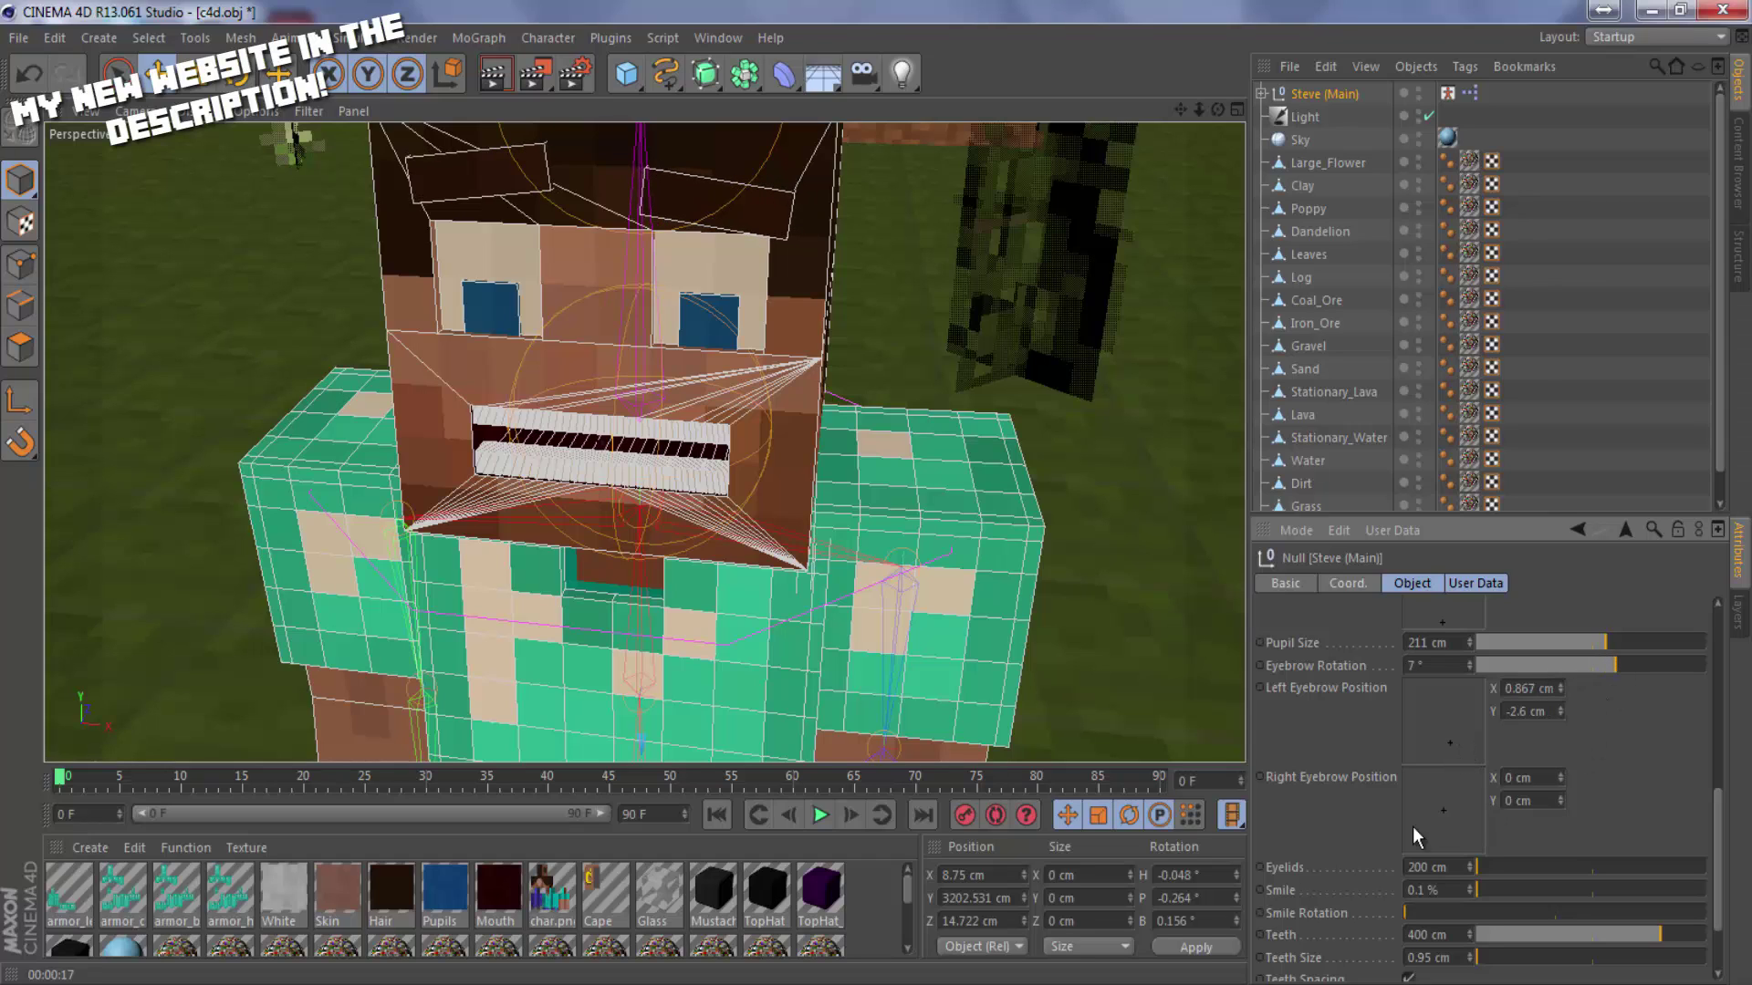
pyautogui.moveTo(1436, 808)
pyautogui.mouseDown()
pyautogui.moveTo(1454, 796)
pyautogui.moveTo(1448, 833)
pyautogui.mouseUp()
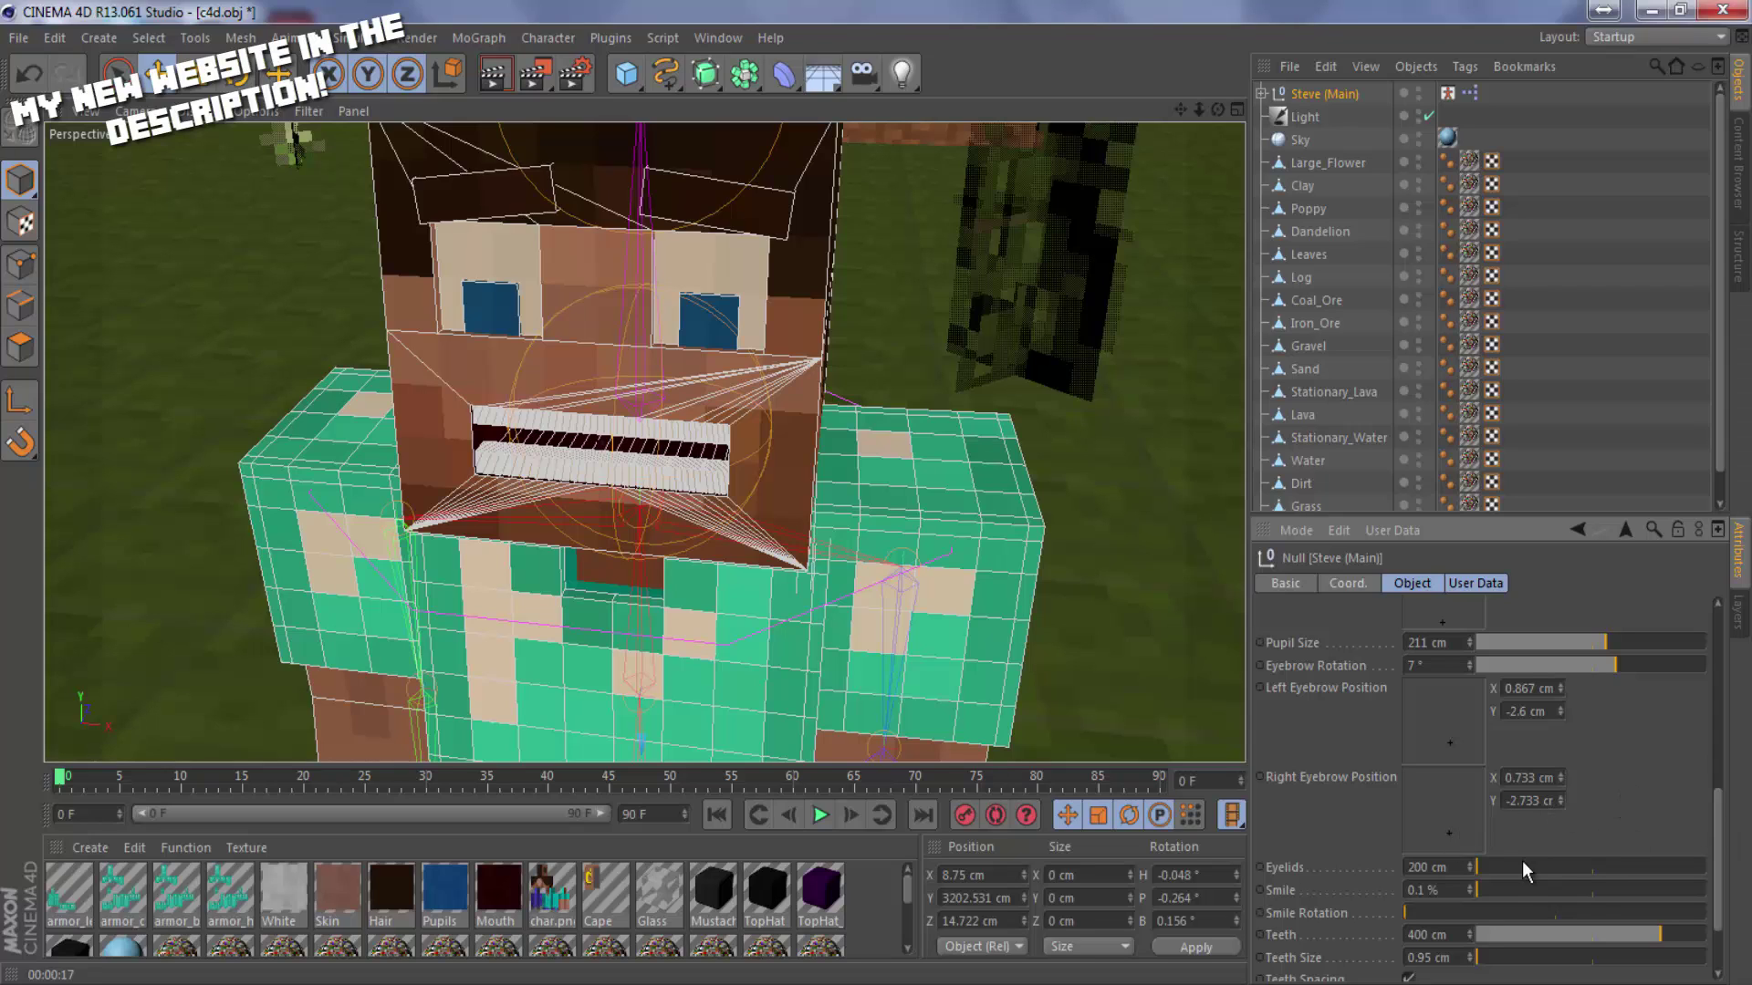
pyautogui.moveTo(1522, 861); pyautogui.dragTo(1310, 846)
# Browse the preset library's Minecraft packs, including the characters and mobs in SkybriX's C4D Craft Pack.
pyautogui.click(1737, 175)
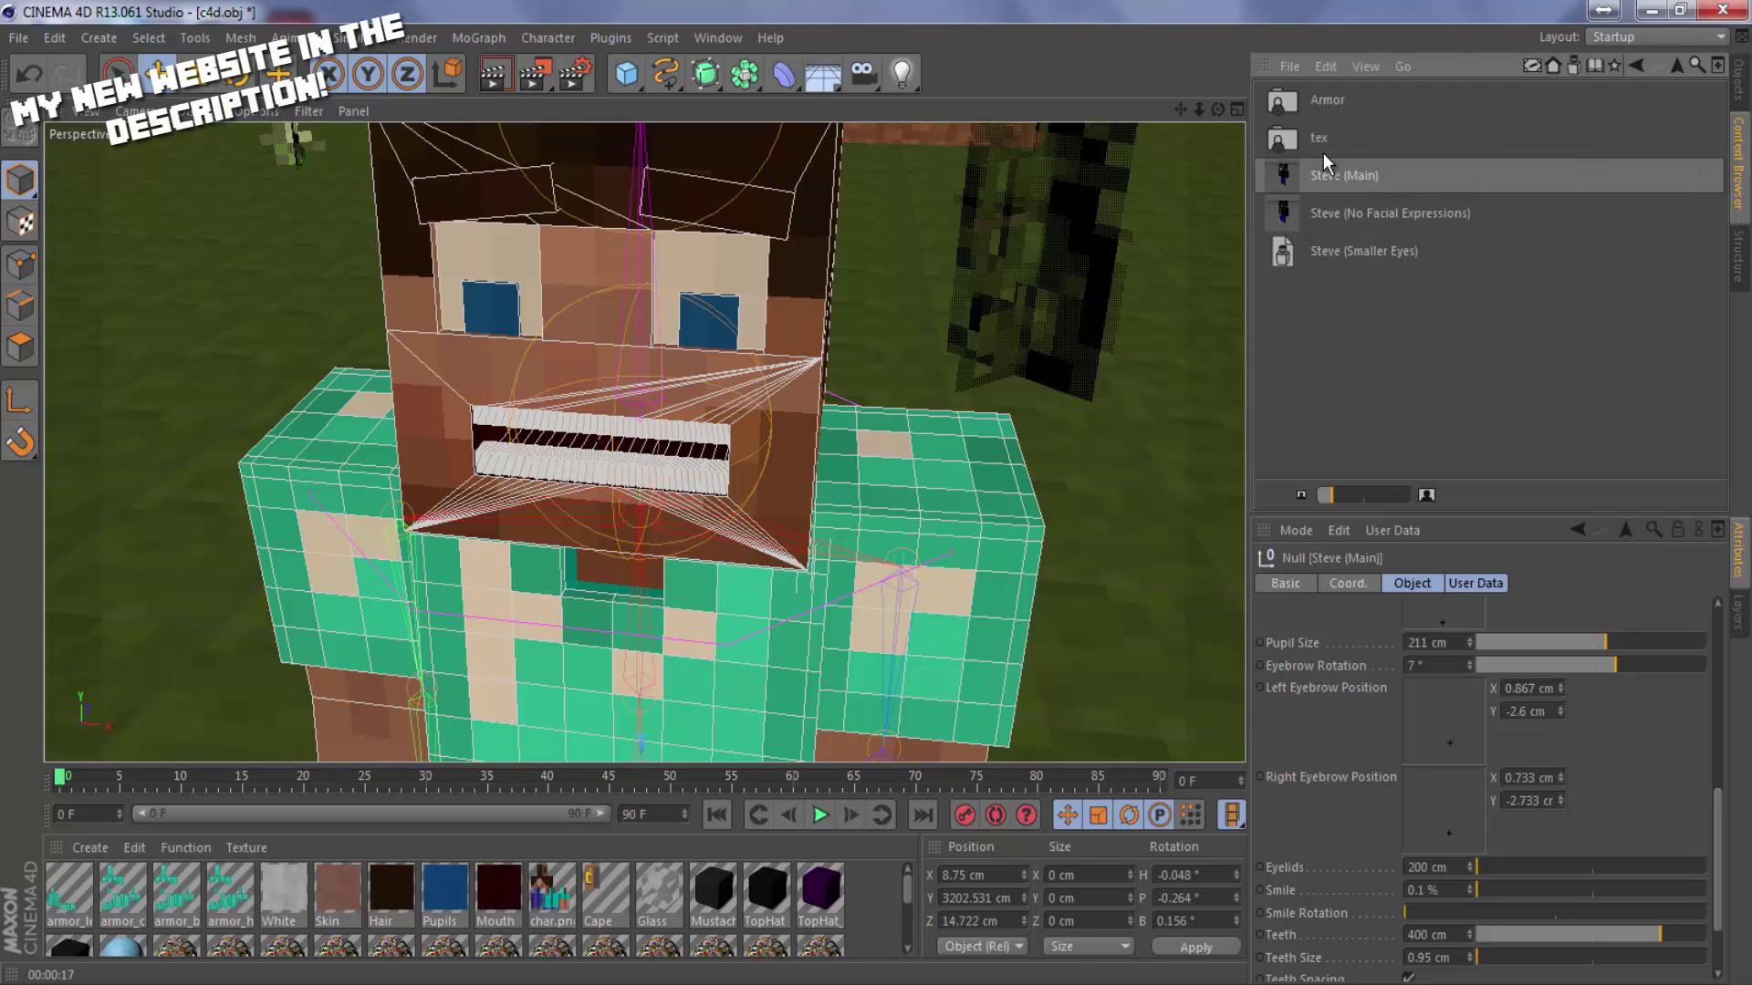
pyautogui.click(1634, 63)
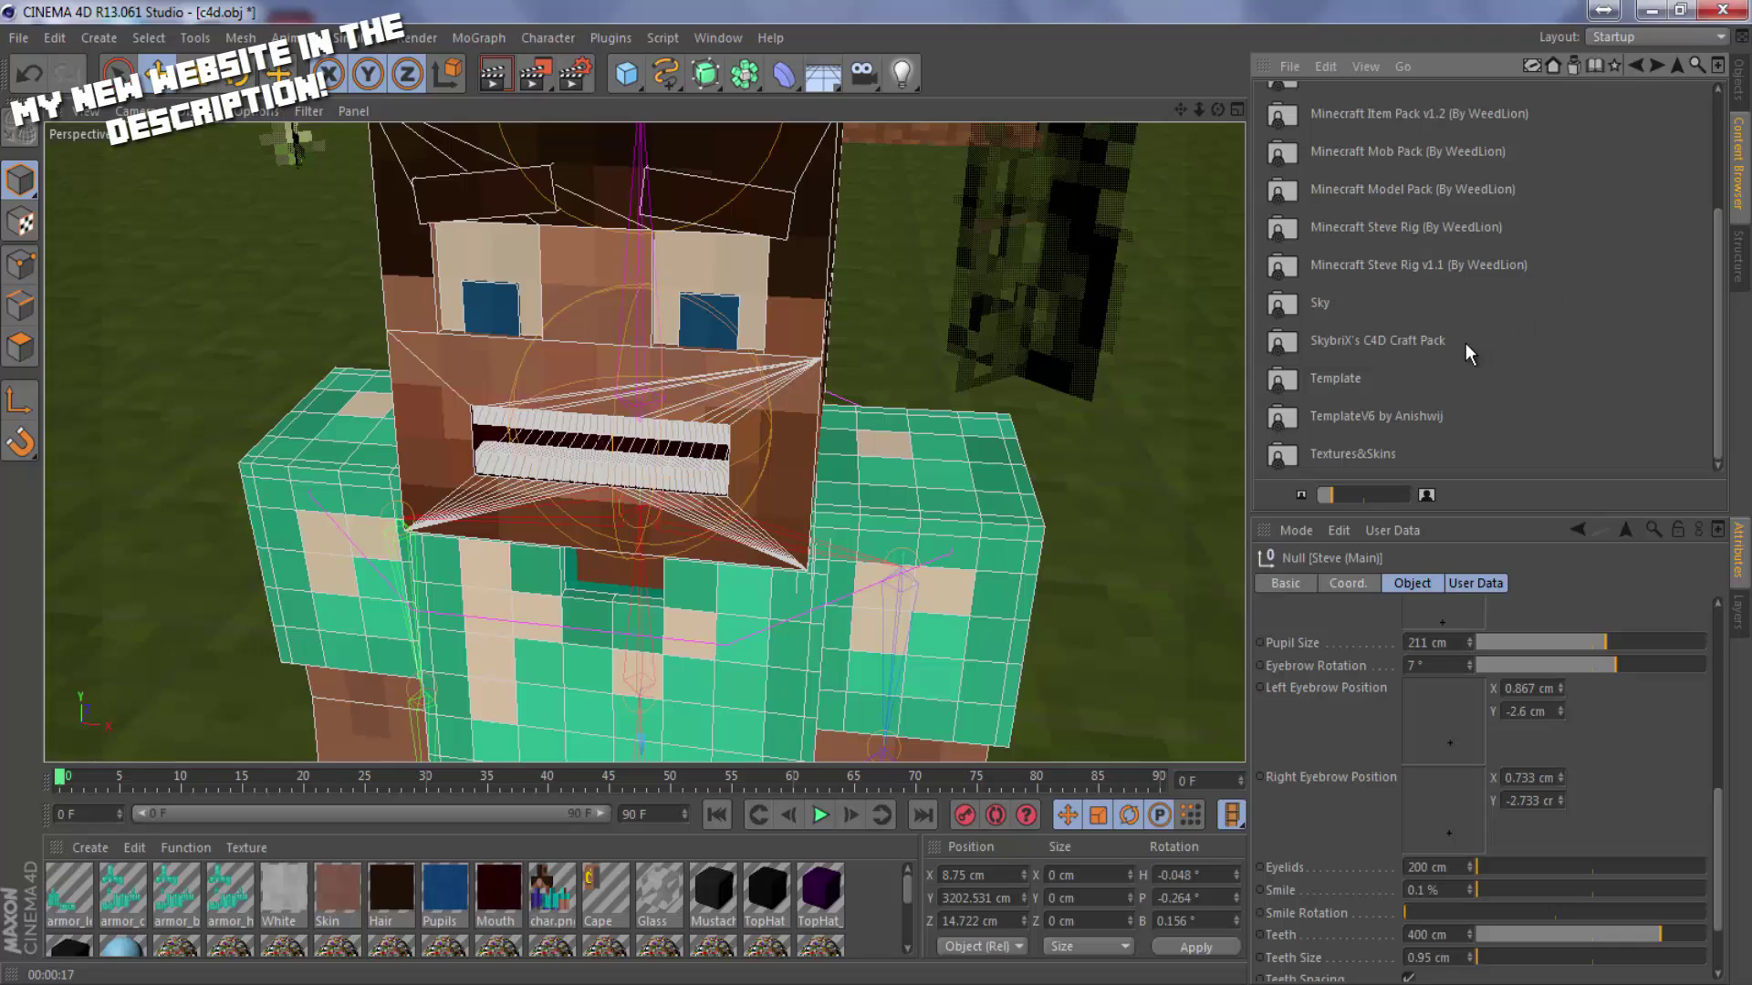
pyautogui.scroll(3, 1441, 363)
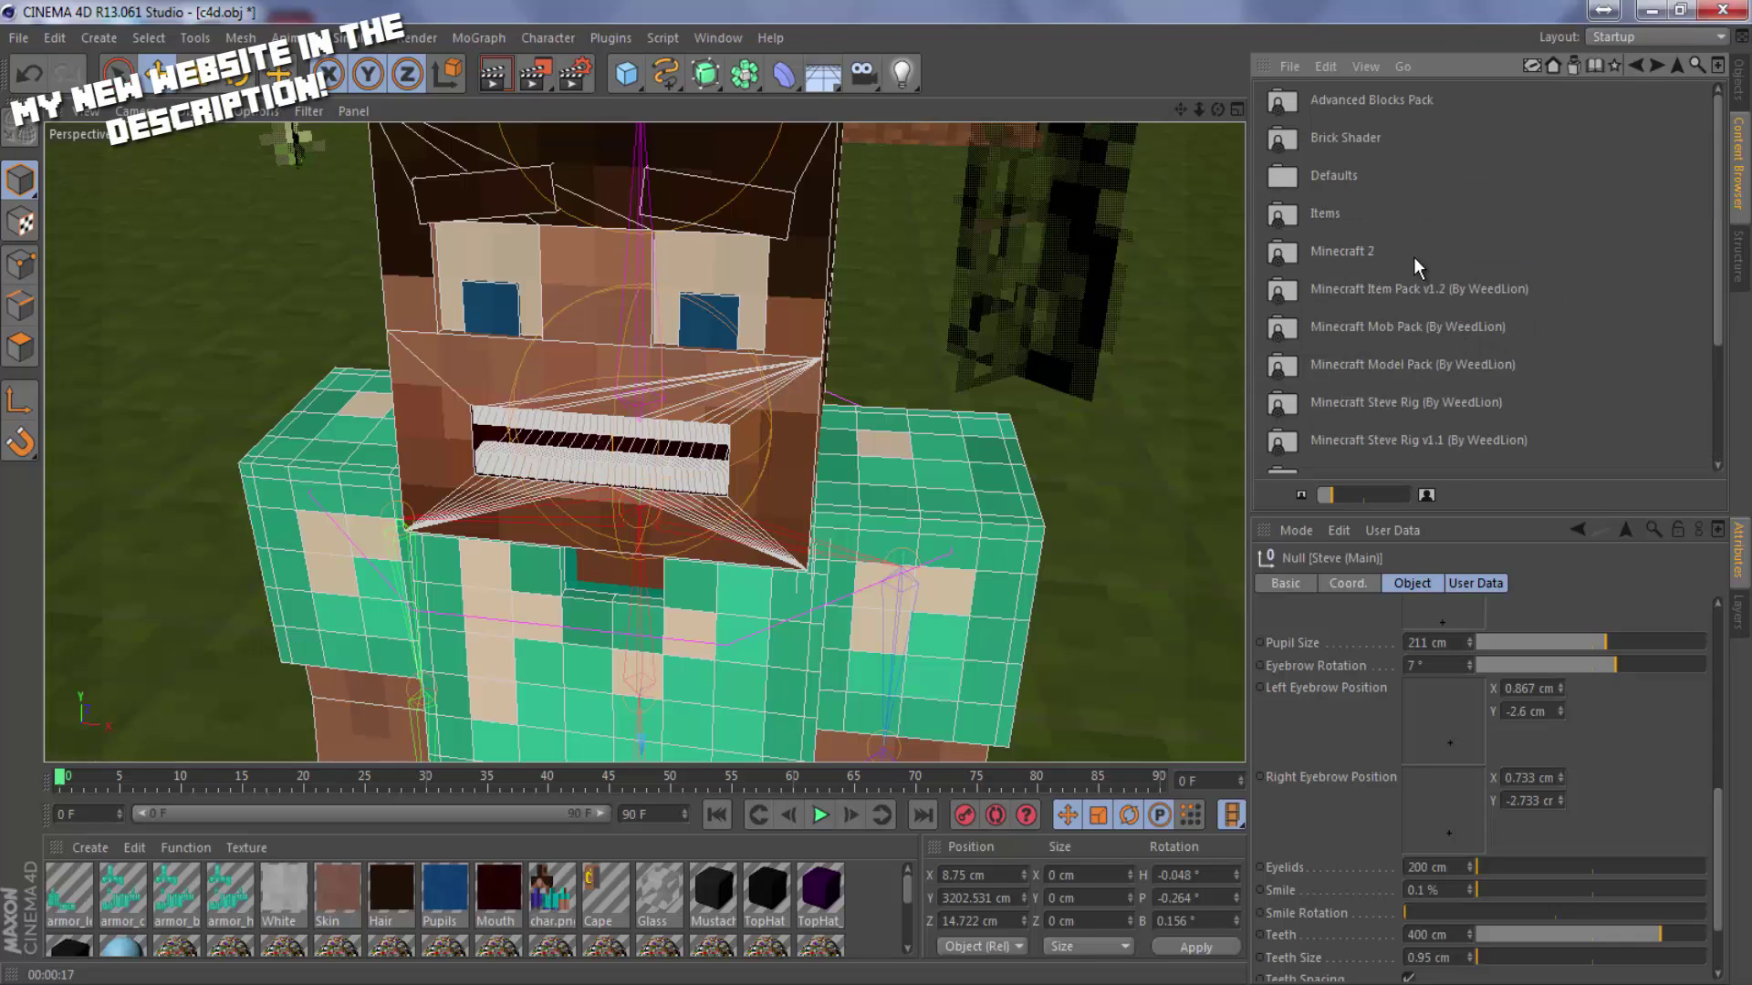
pyautogui.doubleClick(1424, 332)
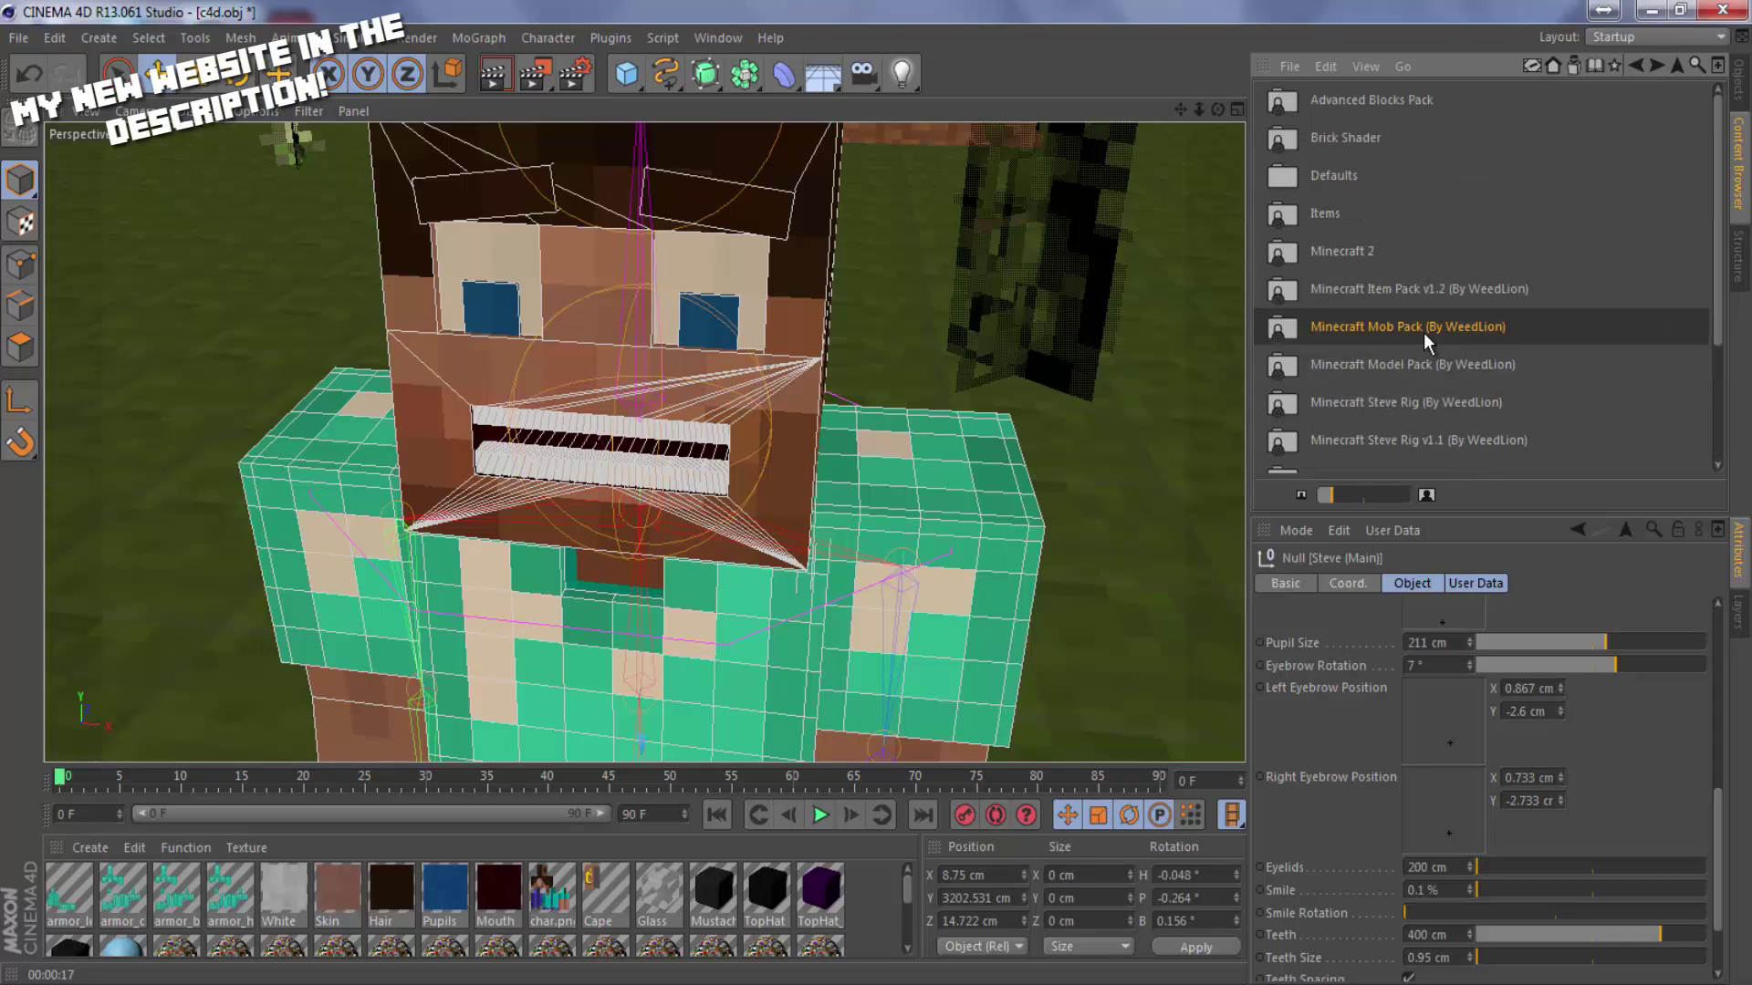
pyautogui.click(1632, 67)
pyautogui.scroll(-3, 1496, 337)
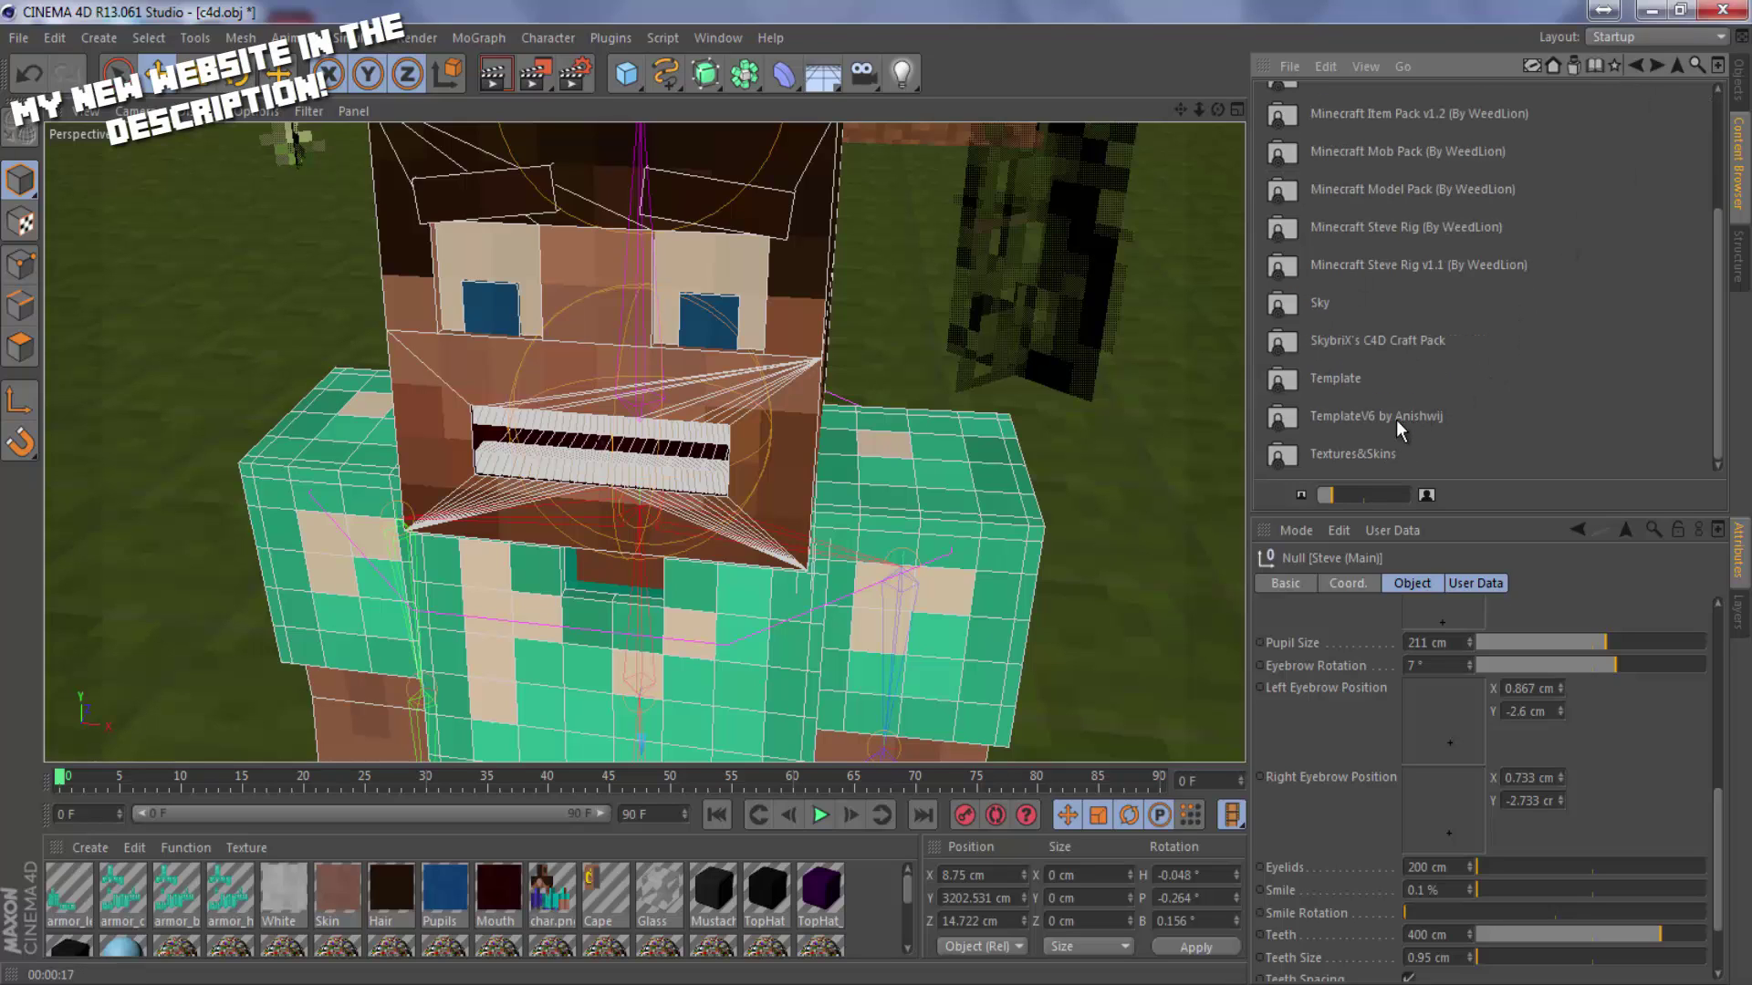
pyautogui.doubleClick(1352, 338)
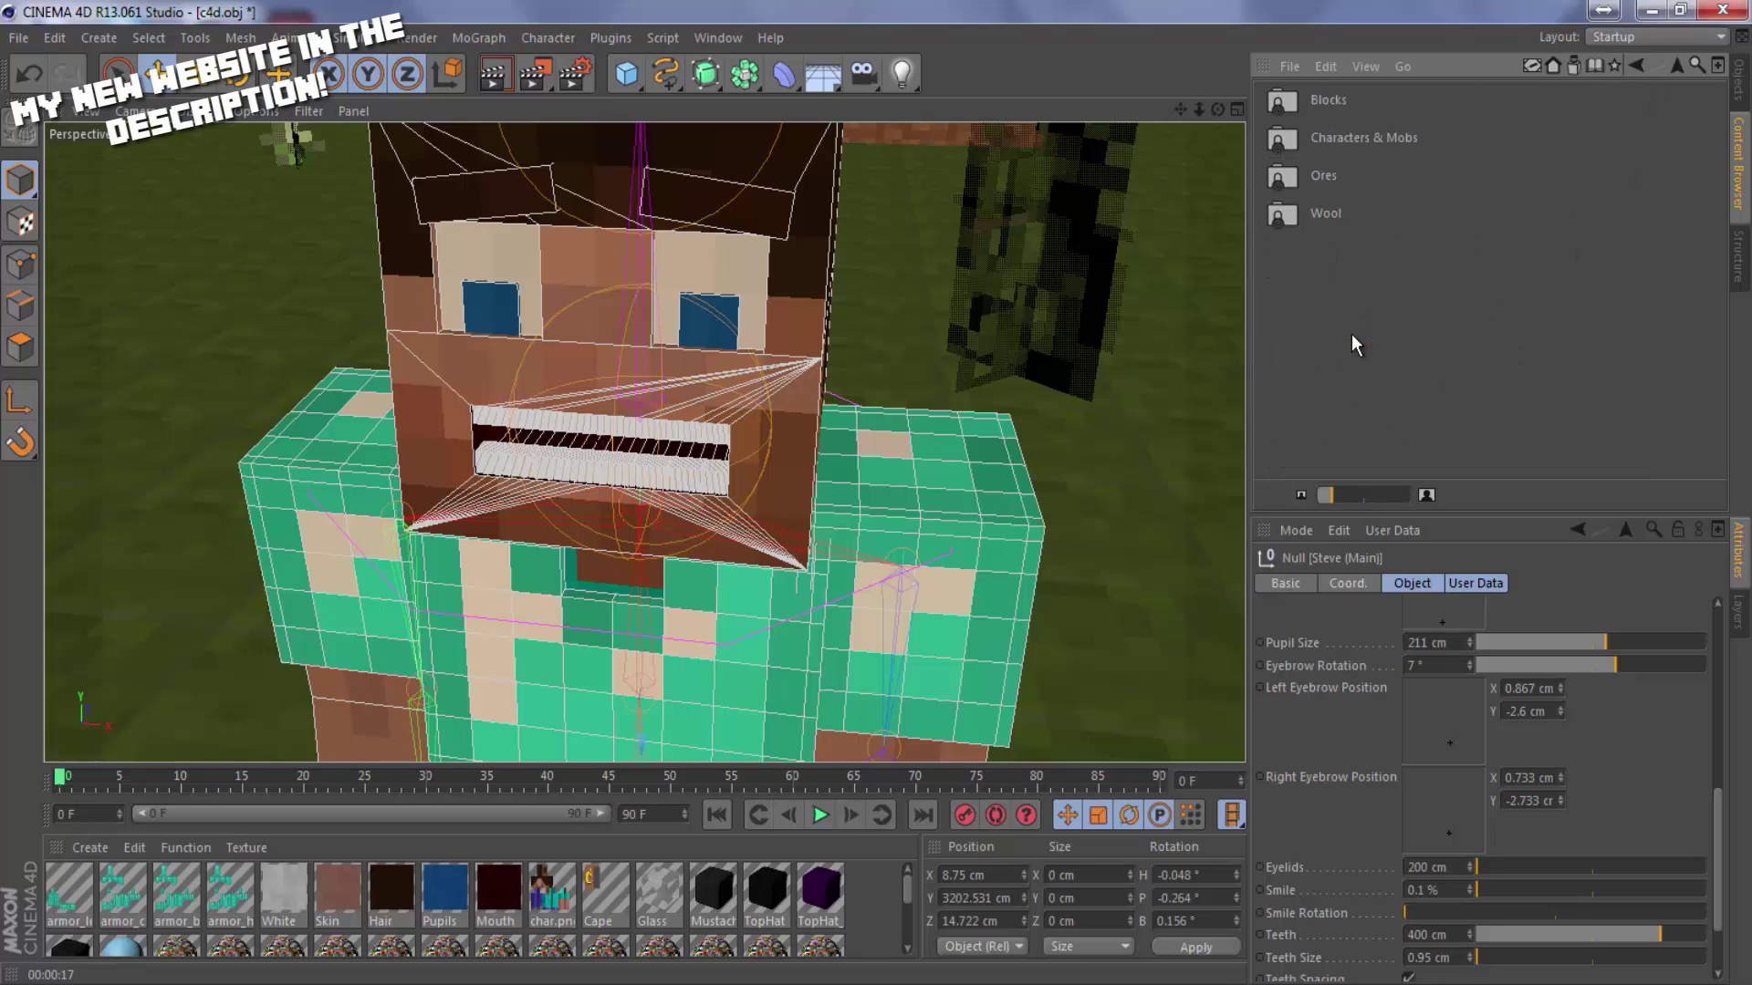
pyautogui.doubleClick(1423, 135)
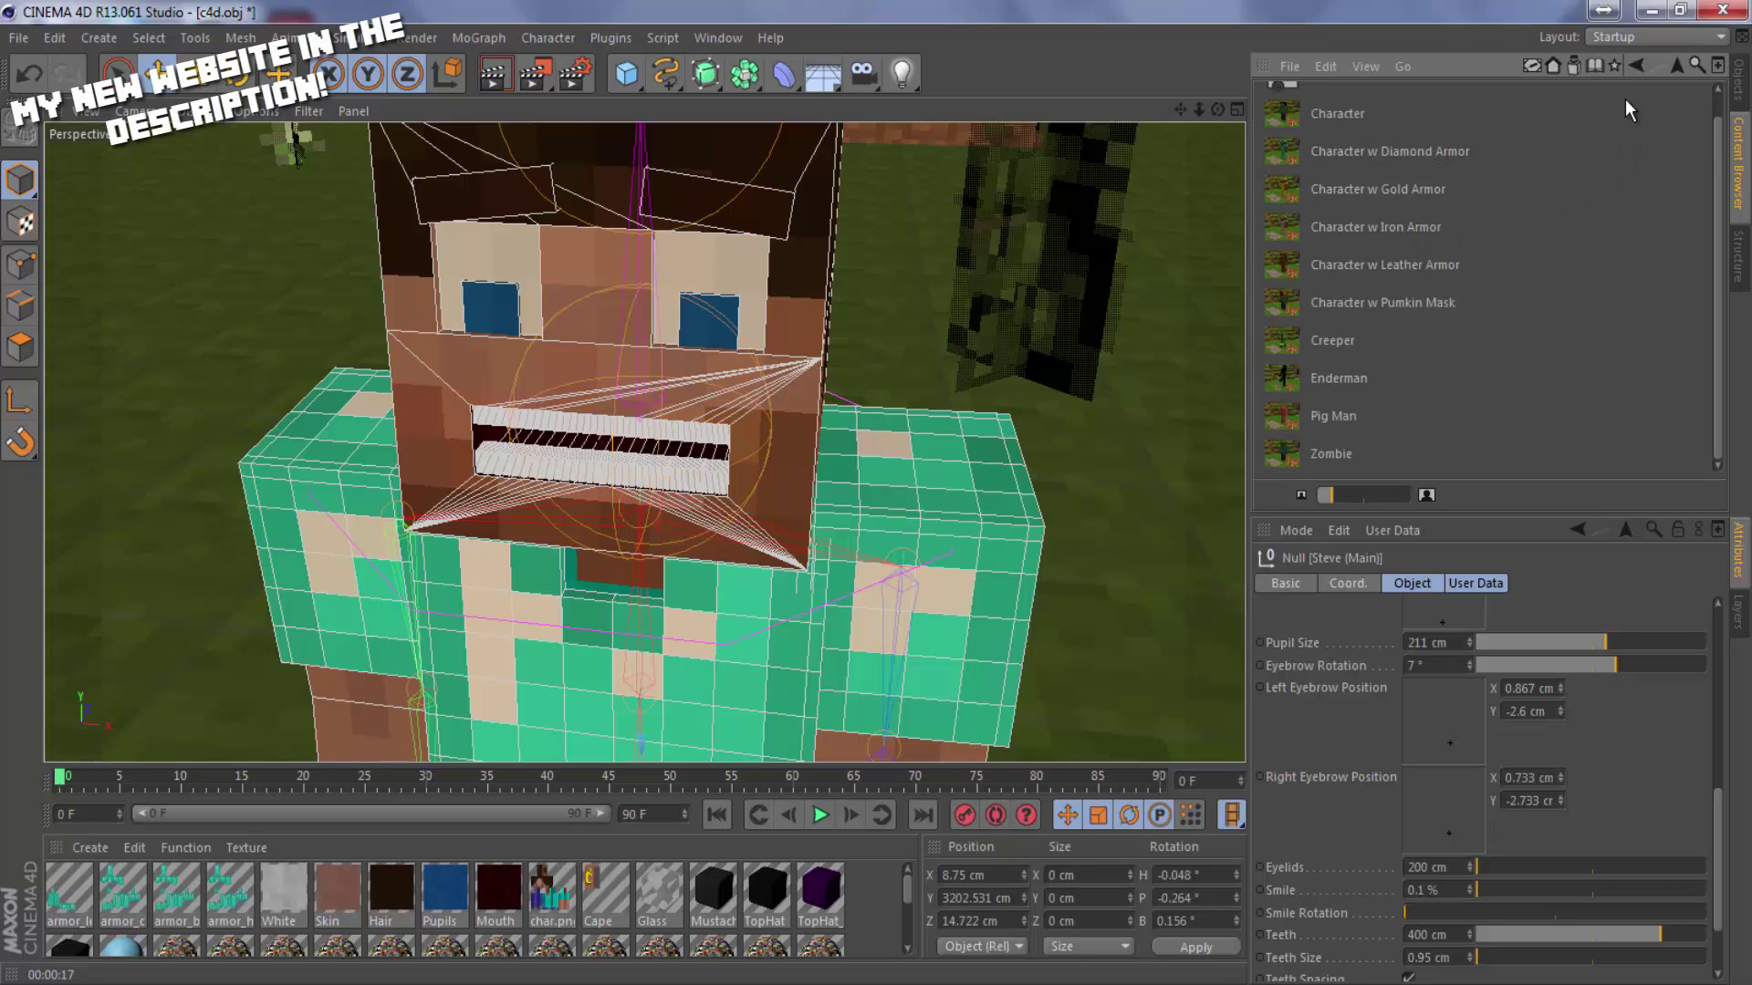
pyautogui.click(1632, 67)
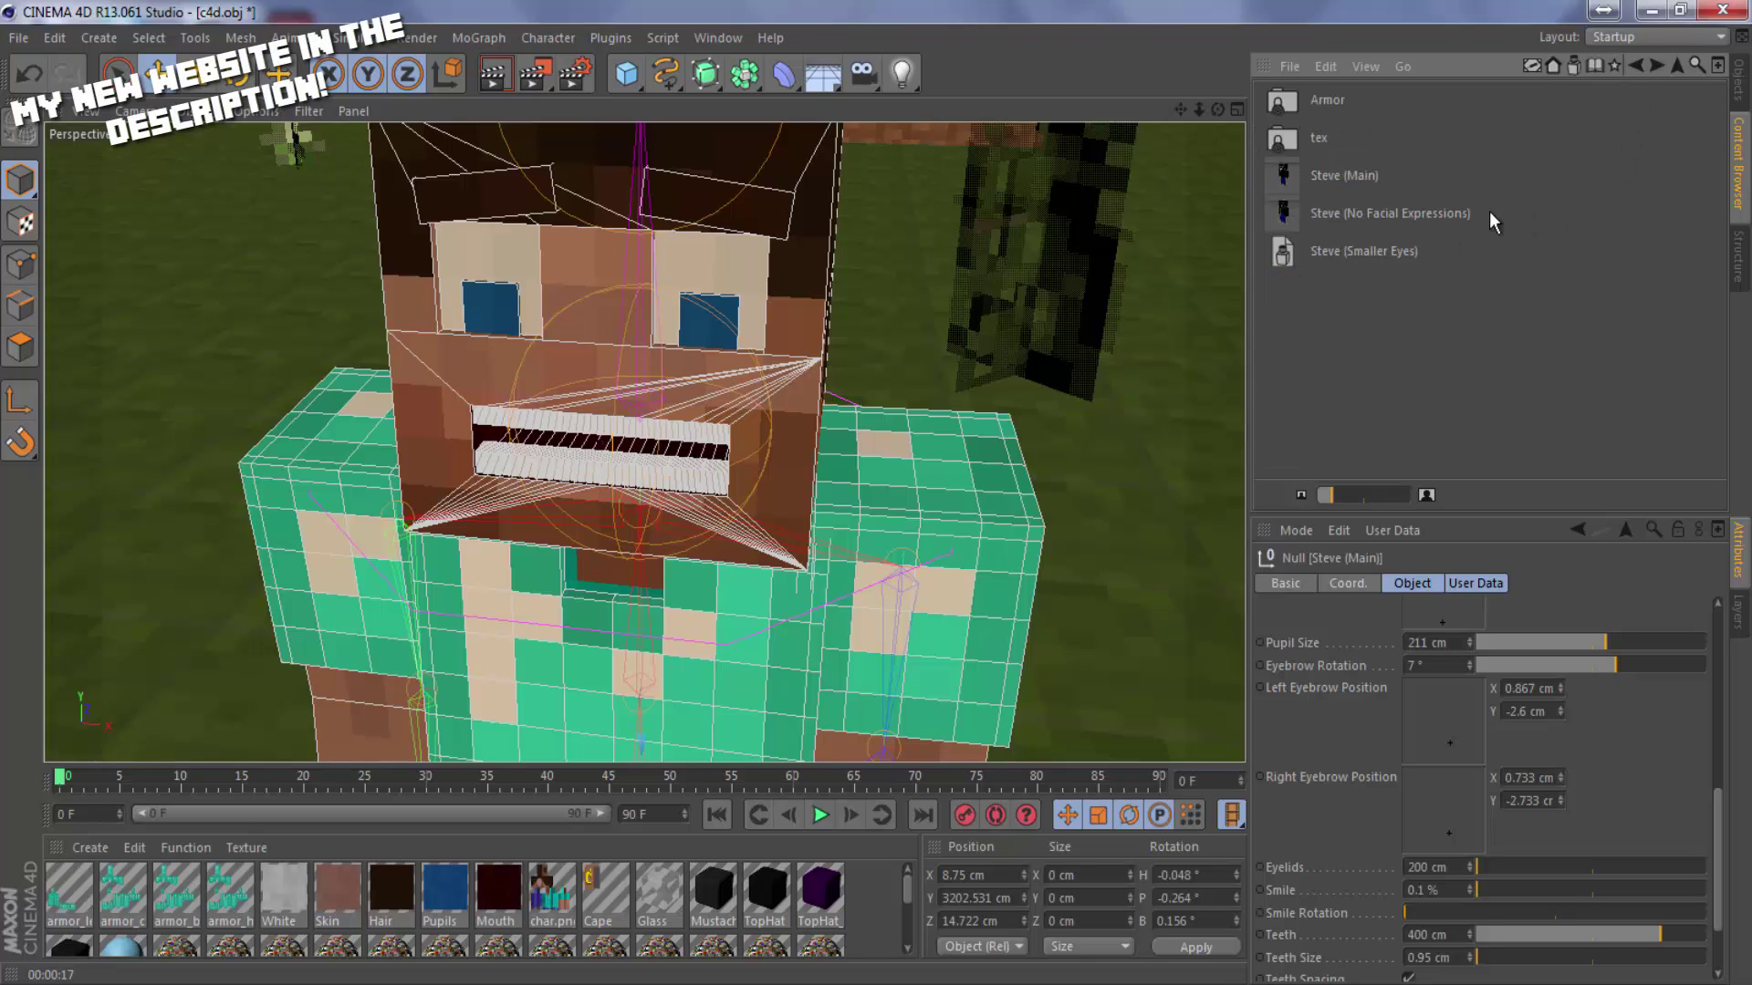
pyautogui.click(1635, 64)
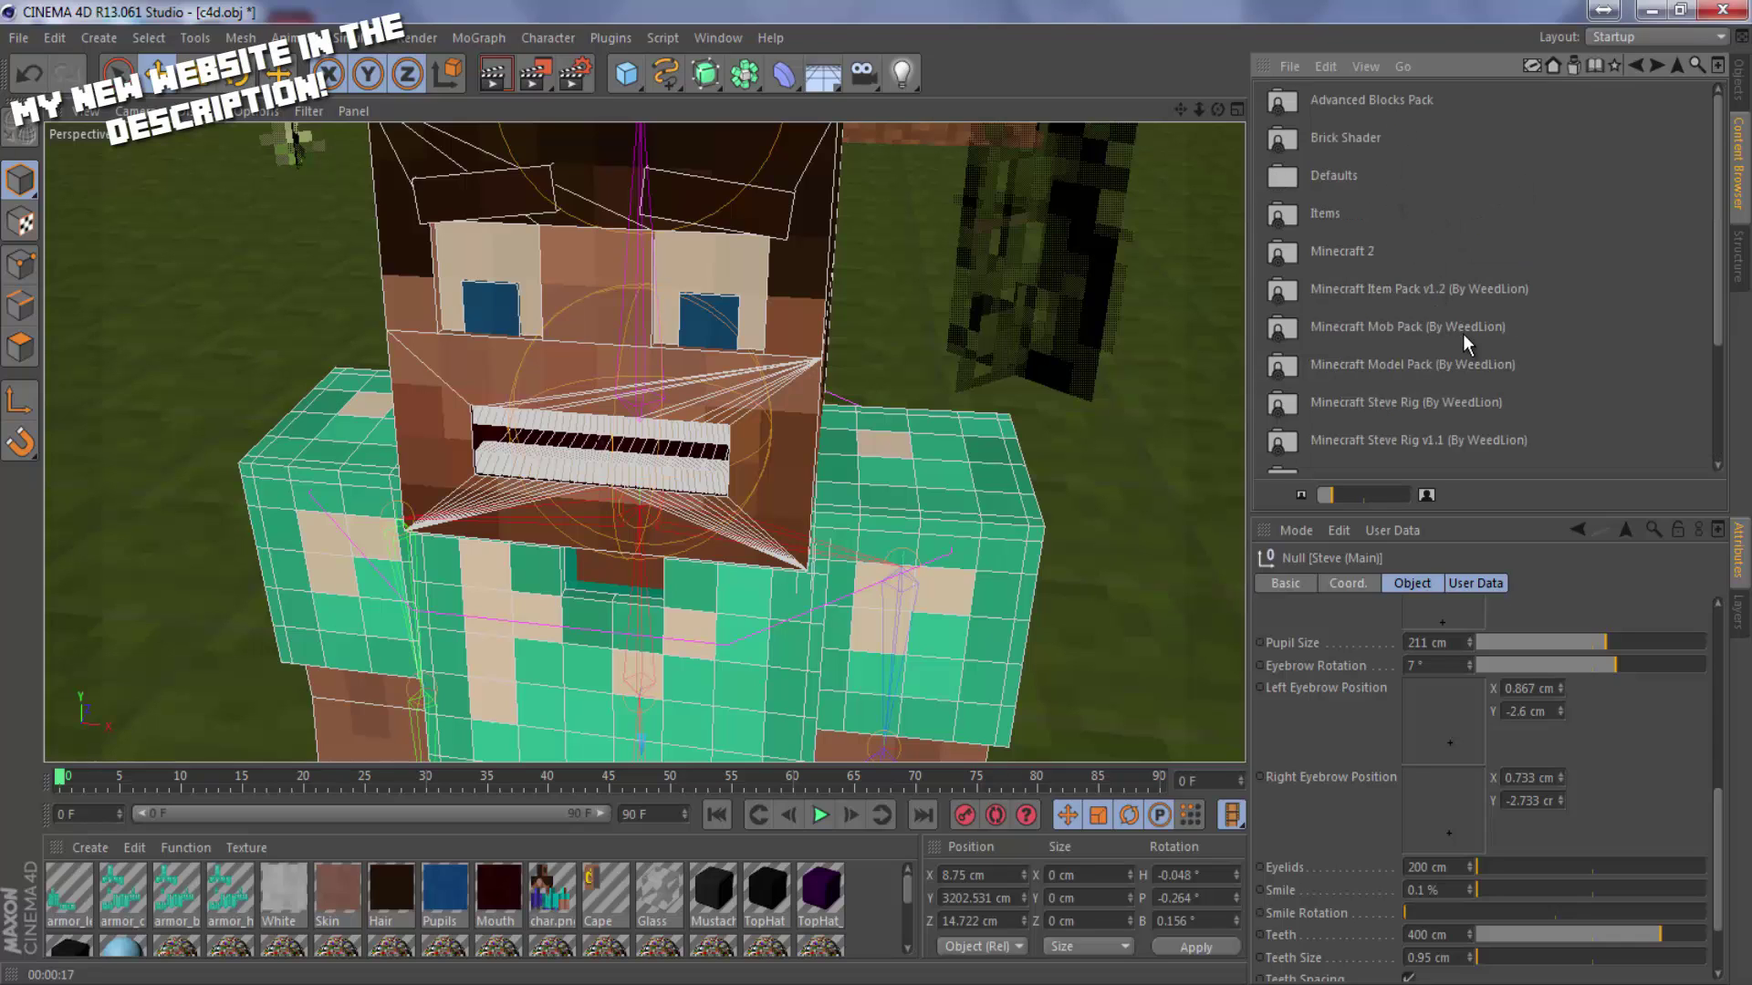
# Add the Chicken from the Minecraft 2 pack's Characters folder to the scene and show the object list.
pyautogui.doubleClick(1361, 243)
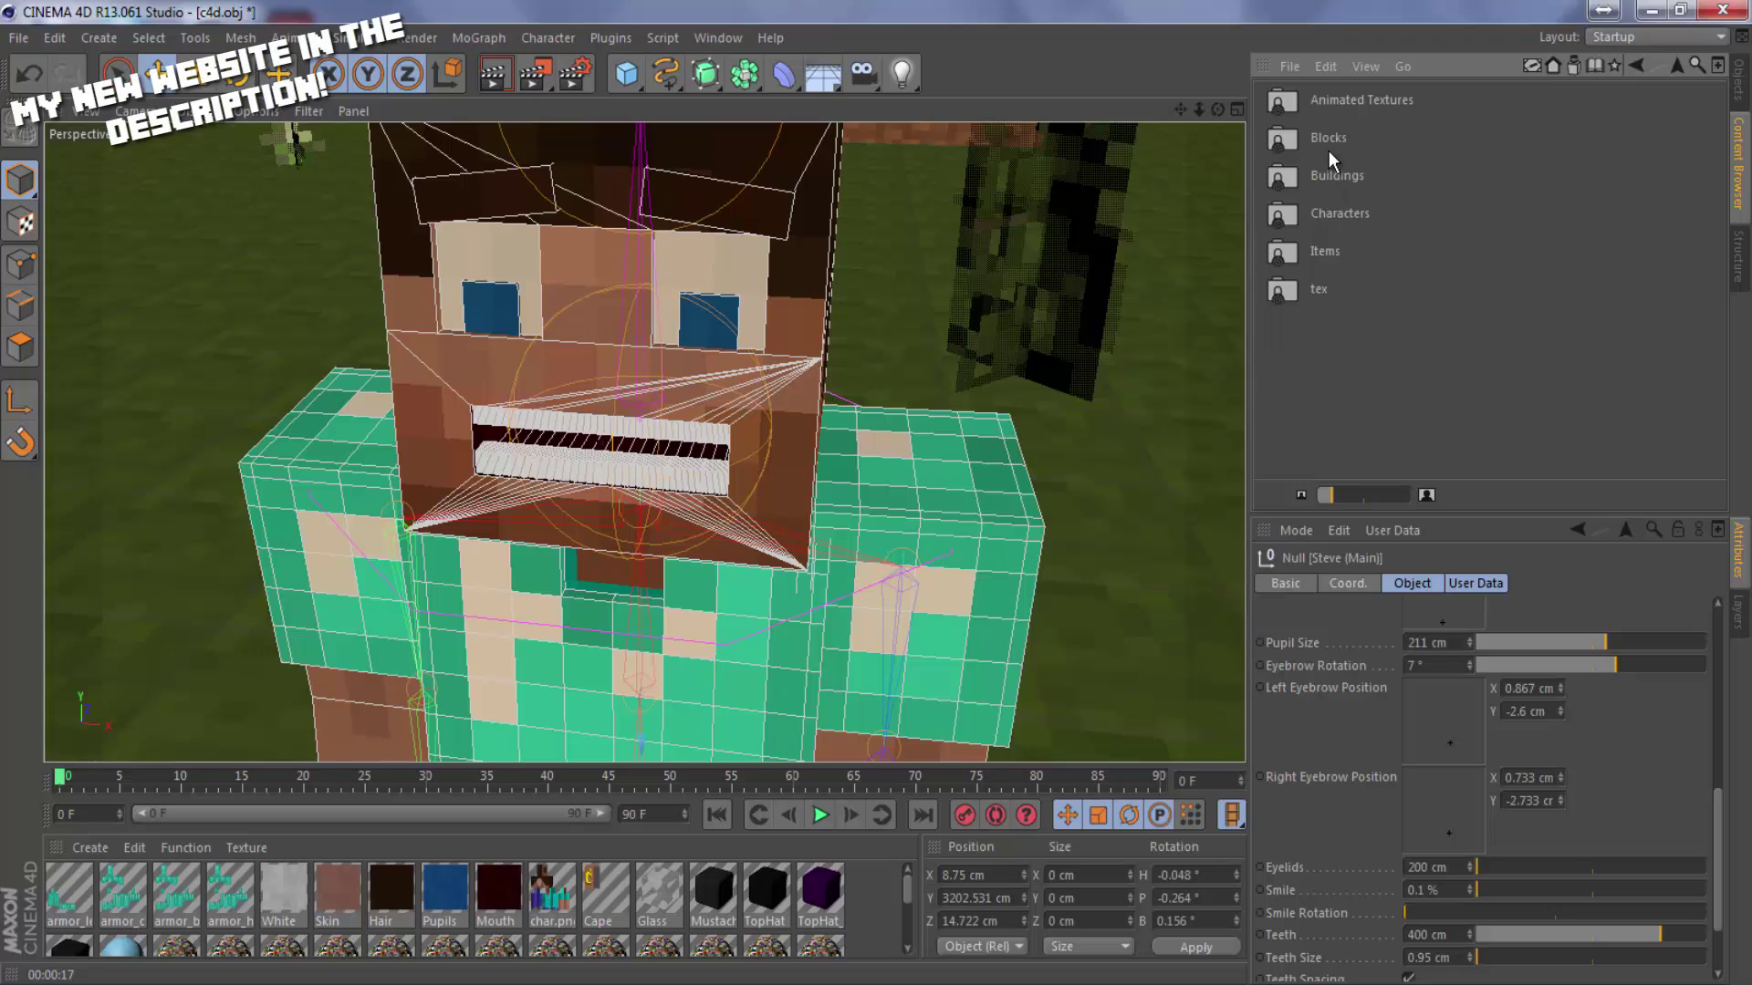
pyautogui.doubleClick(1334, 208)
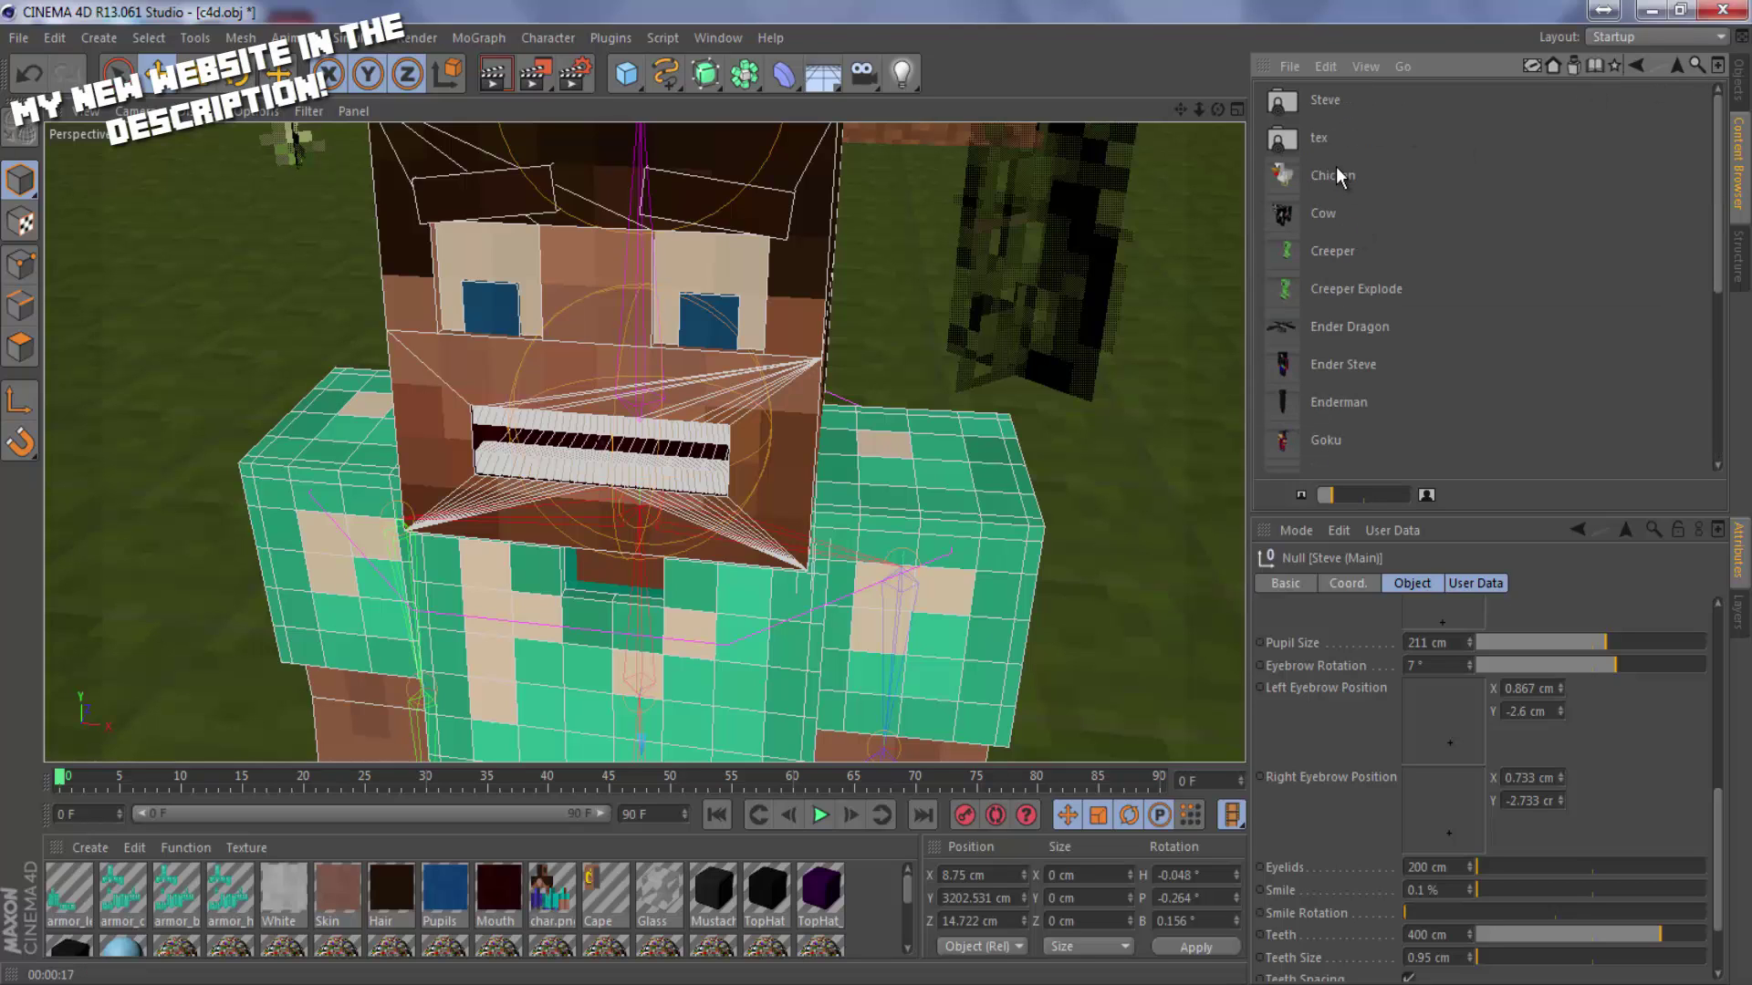
pyautogui.moveTo(1335, 173); pyautogui.dragTo(865, 350)
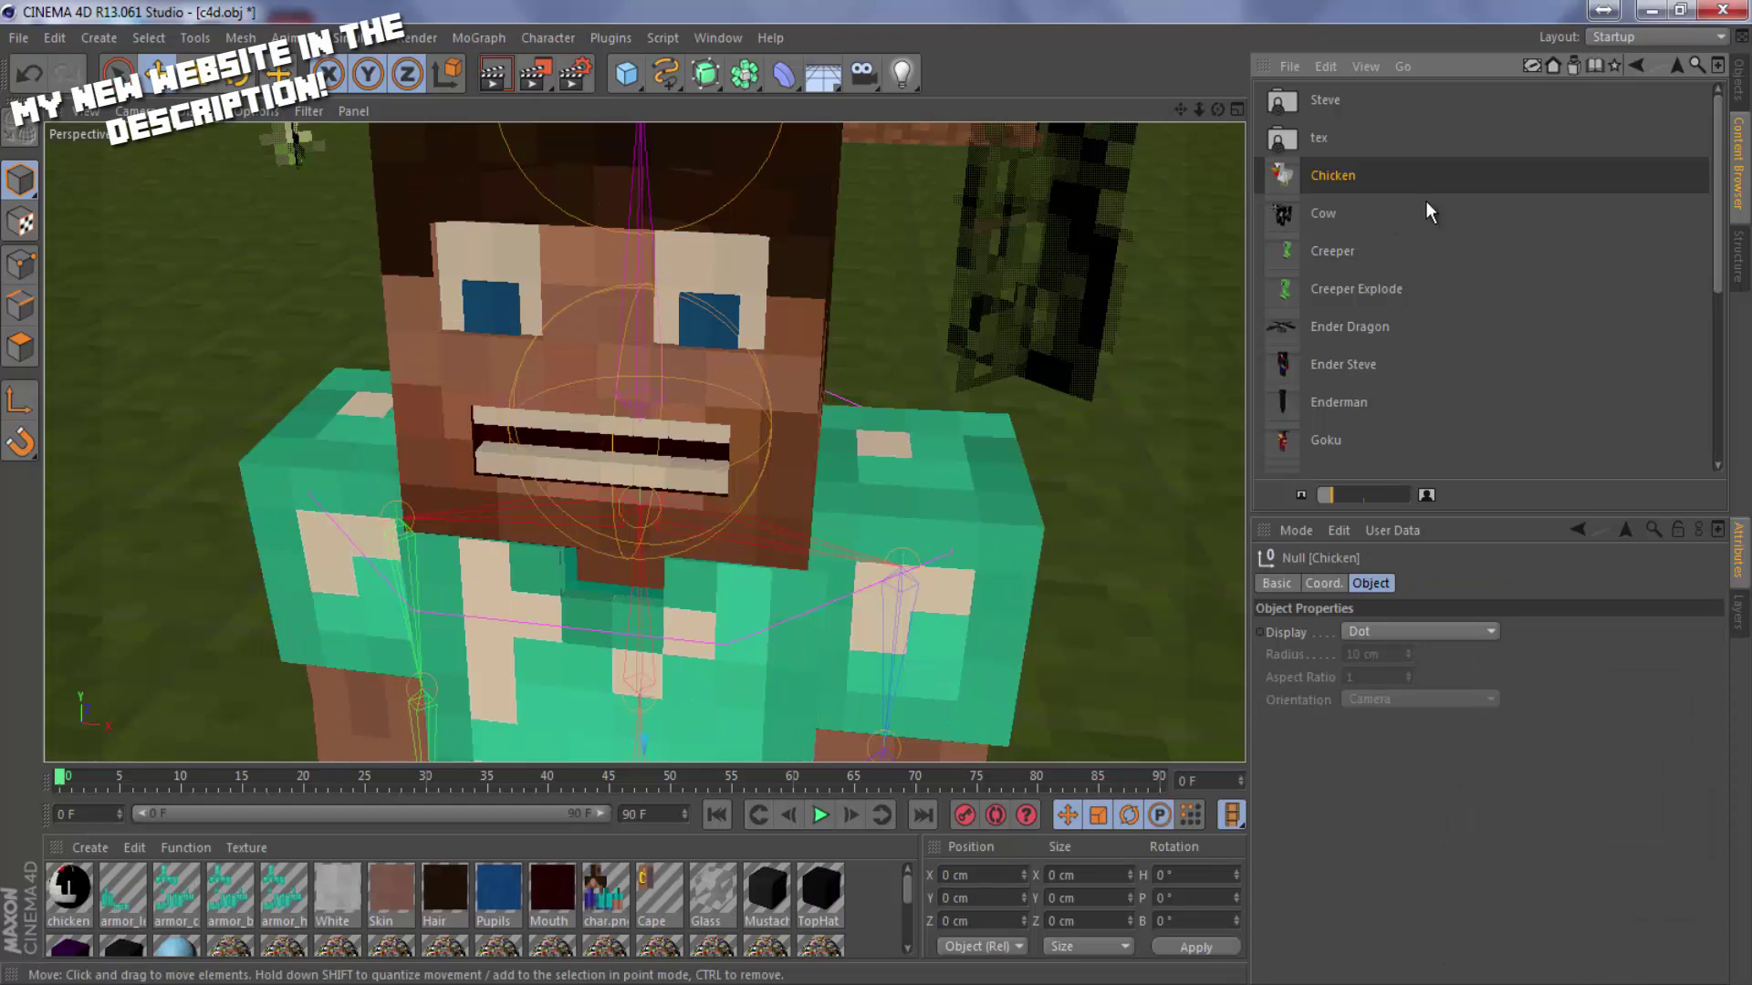
pyautogui.click(1738, 84)
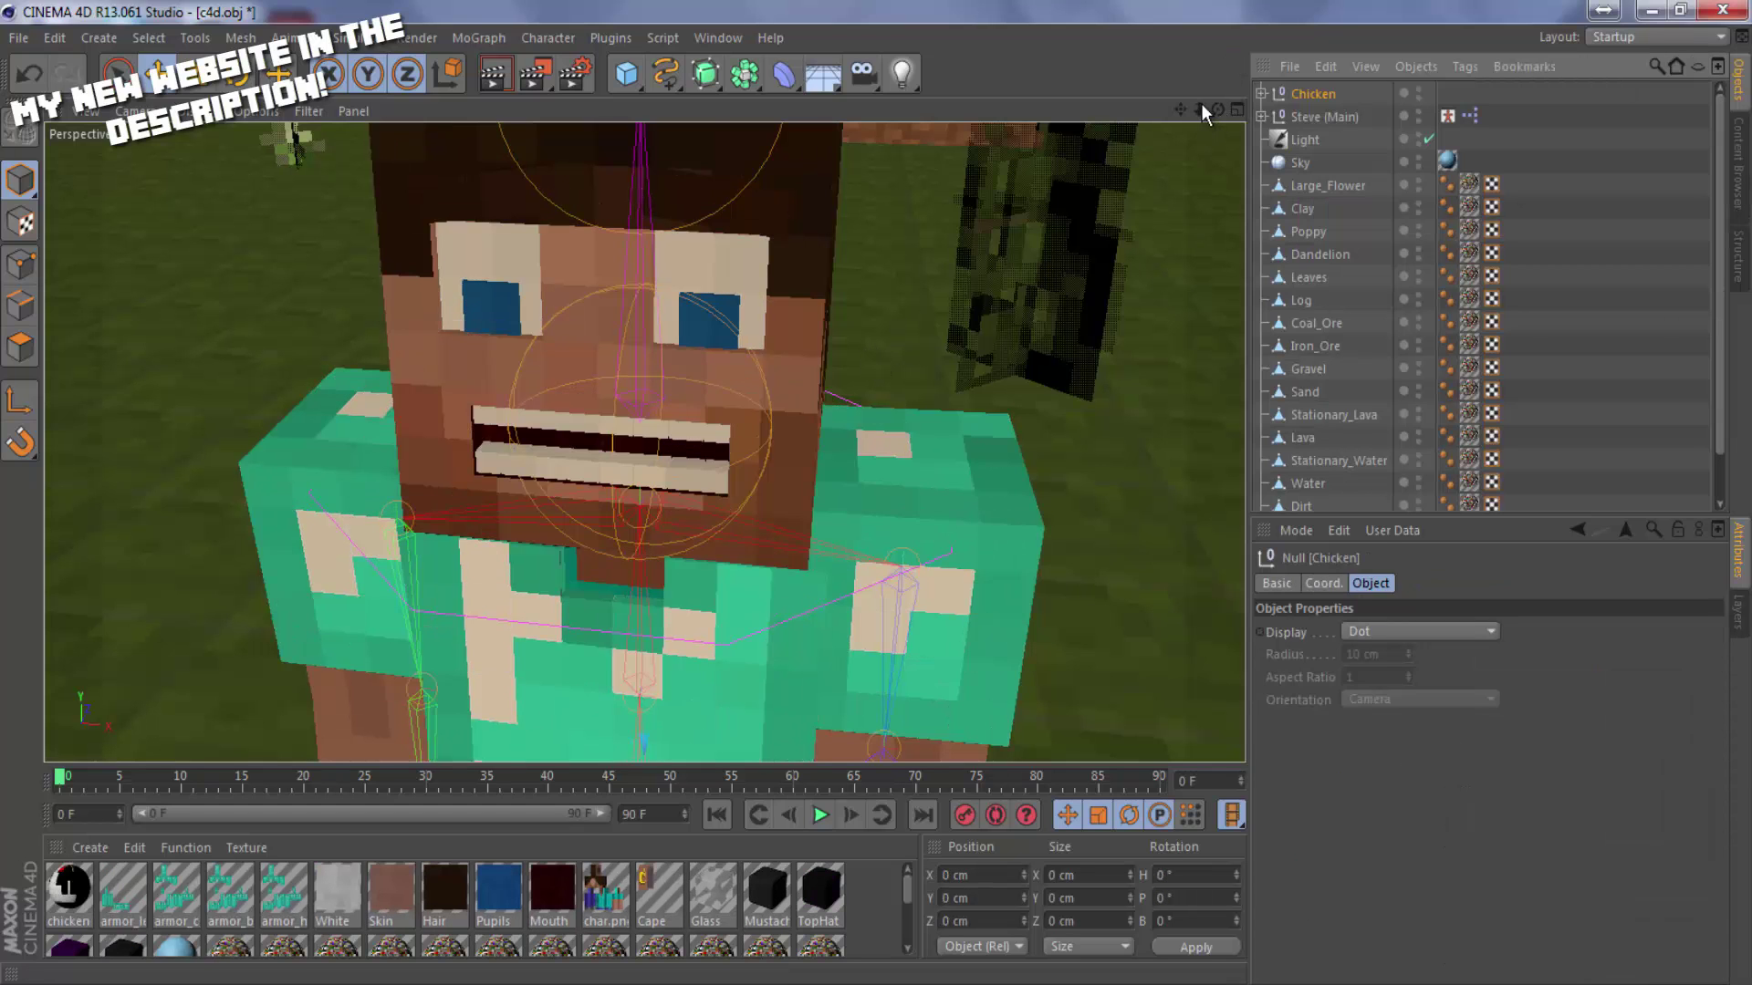
# Raise the Chicken to Y about 3511.6 cm so it sits above the terrain near the Steve rig.
pyautogui.moveTo(1201, 109)
pyautogui.mouseDown()
pyautogui.moveTo(874, 509)
pyautogui.moveTo(872, 538)
pyautogui.moveTo(874, 487)
pyautogui.moveTo(1177, 132)
pyautogui.mouseUp()
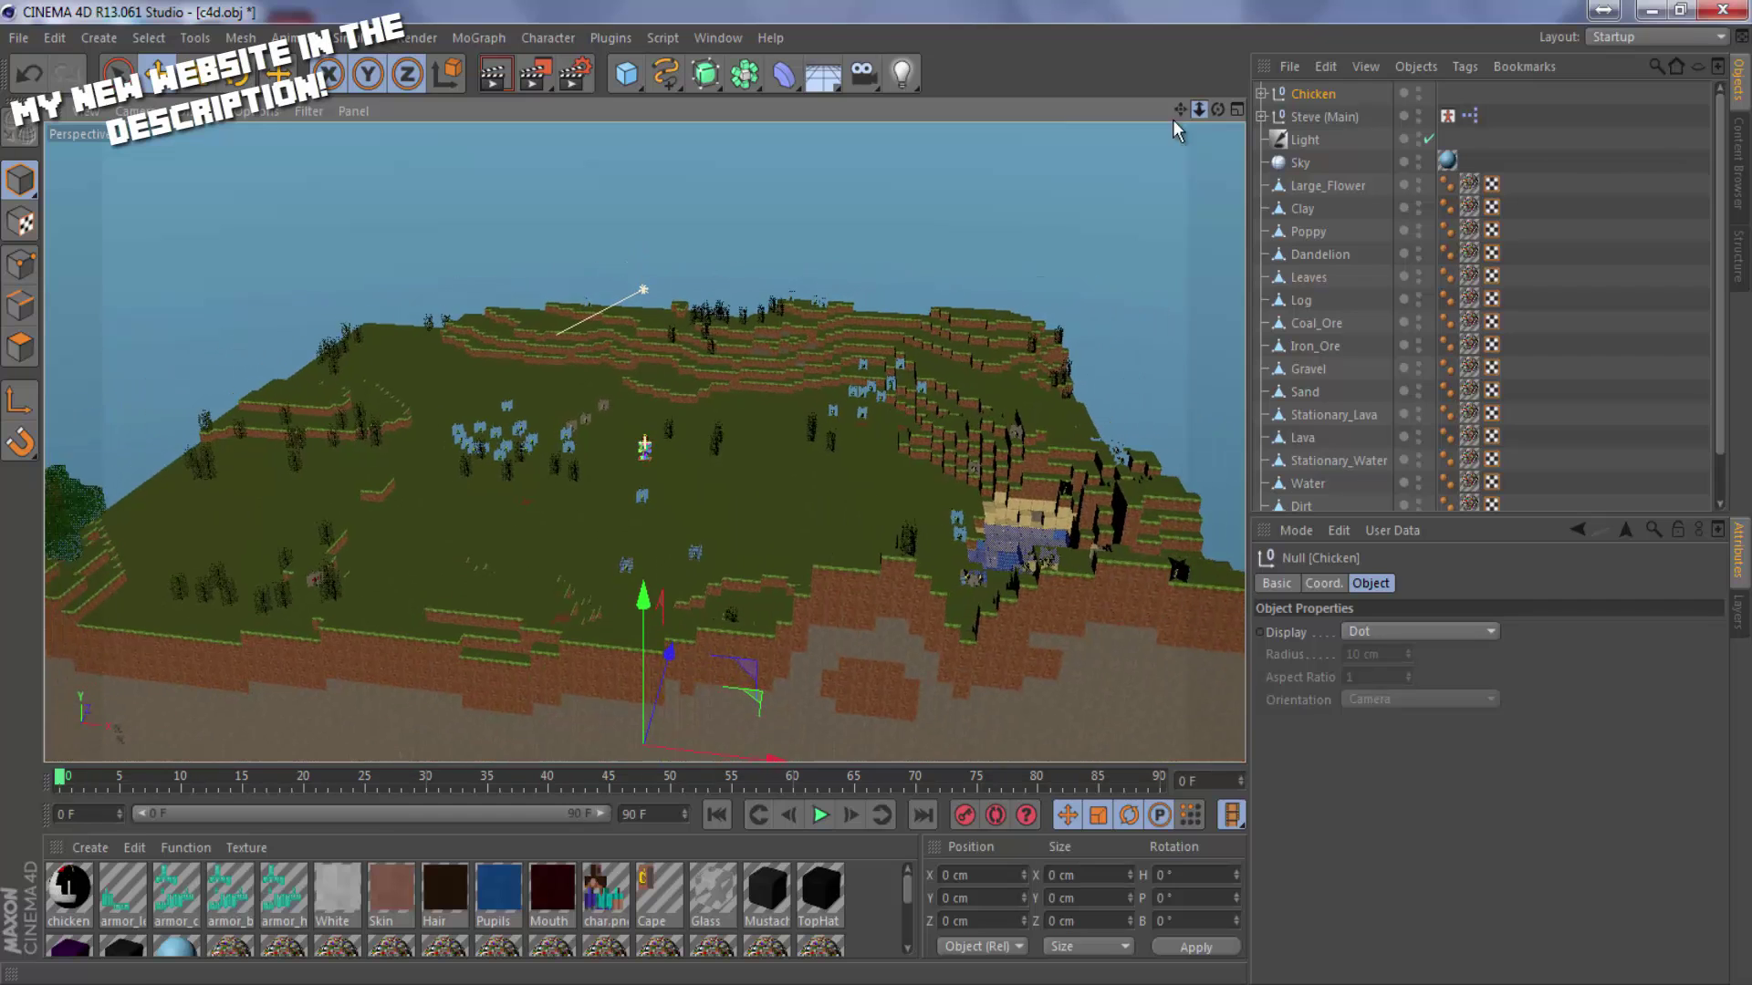
pyautogui.moveTo(642, 604); pyautogui.dragTo(563, 271)
pyautogui.scroll(3, 610, 400)
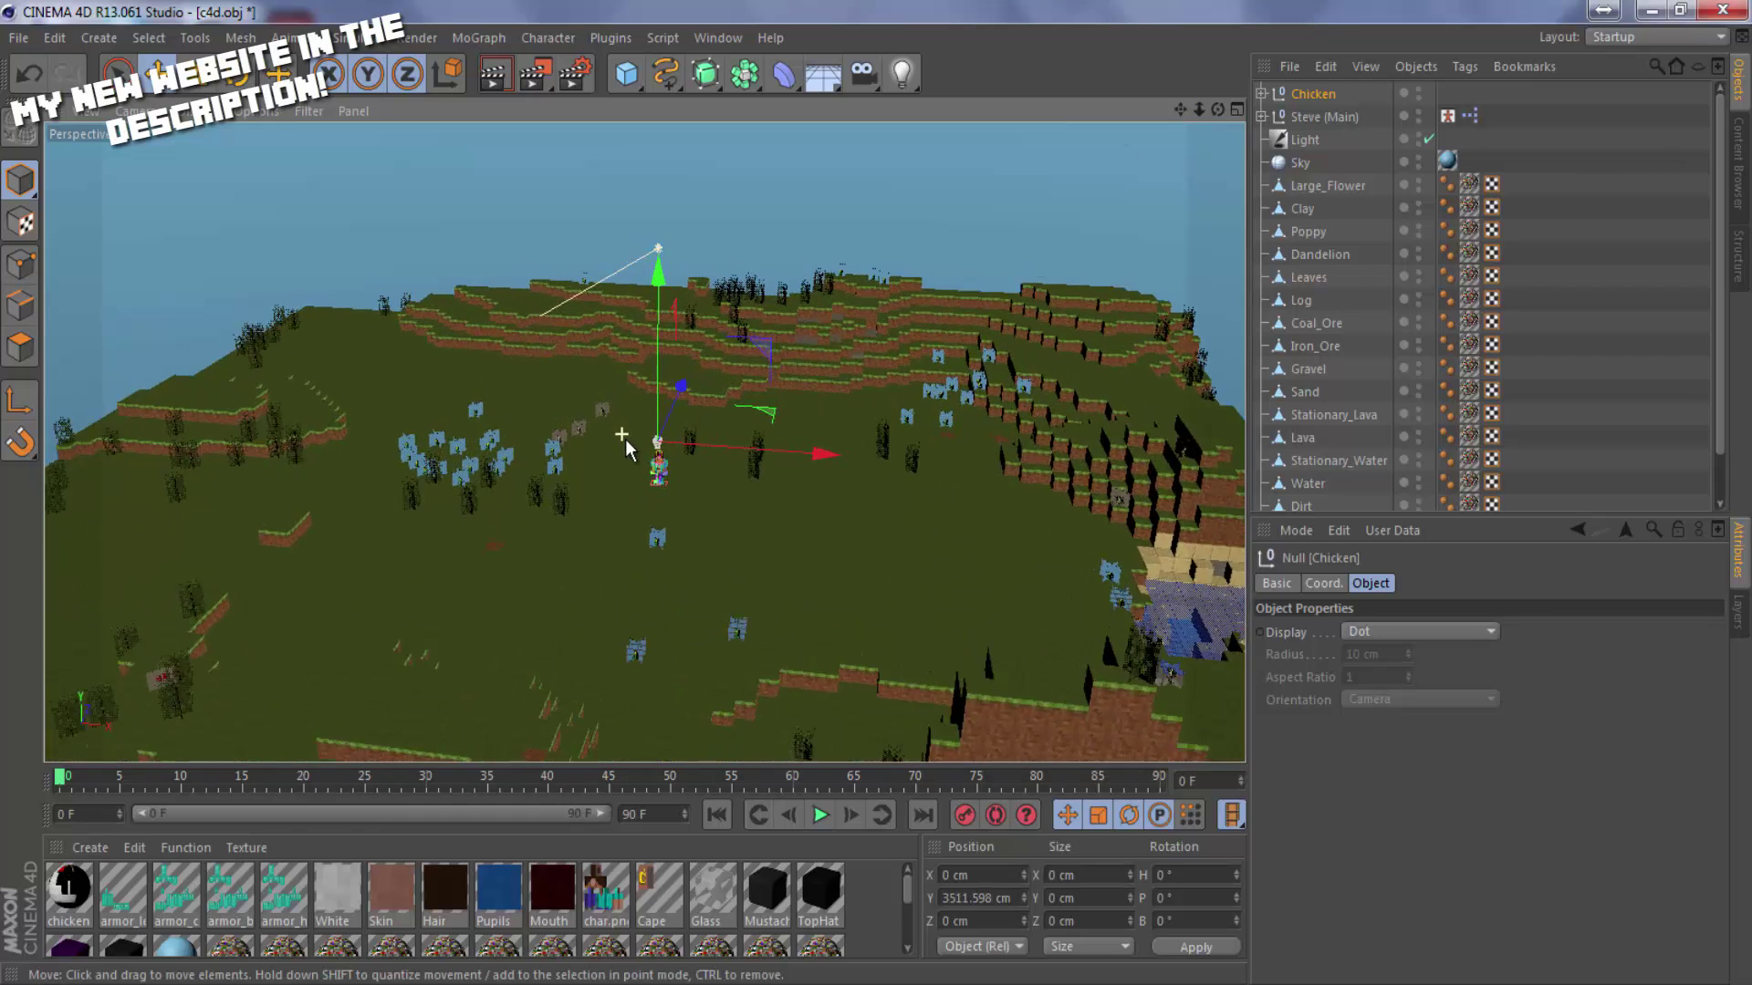
pyautogui.scroll(10, 633, 451)
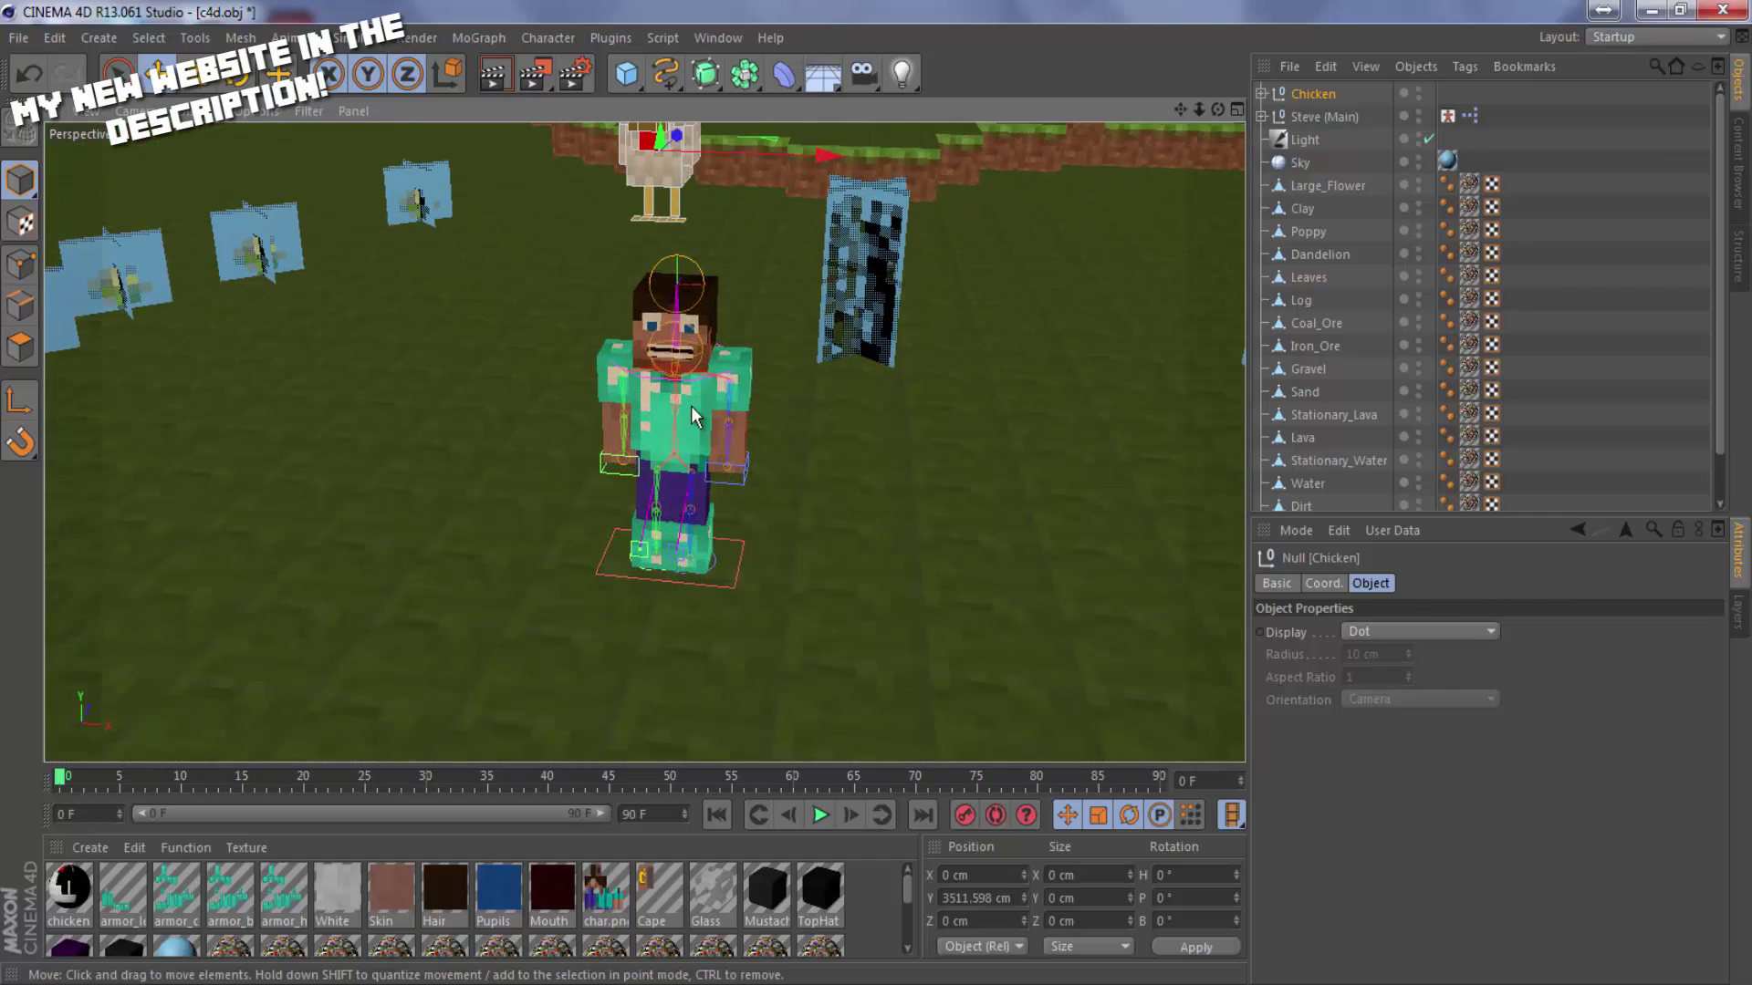
pyautogui.moveTo(1180, 109); pyautogui.dragTo(878, 497)
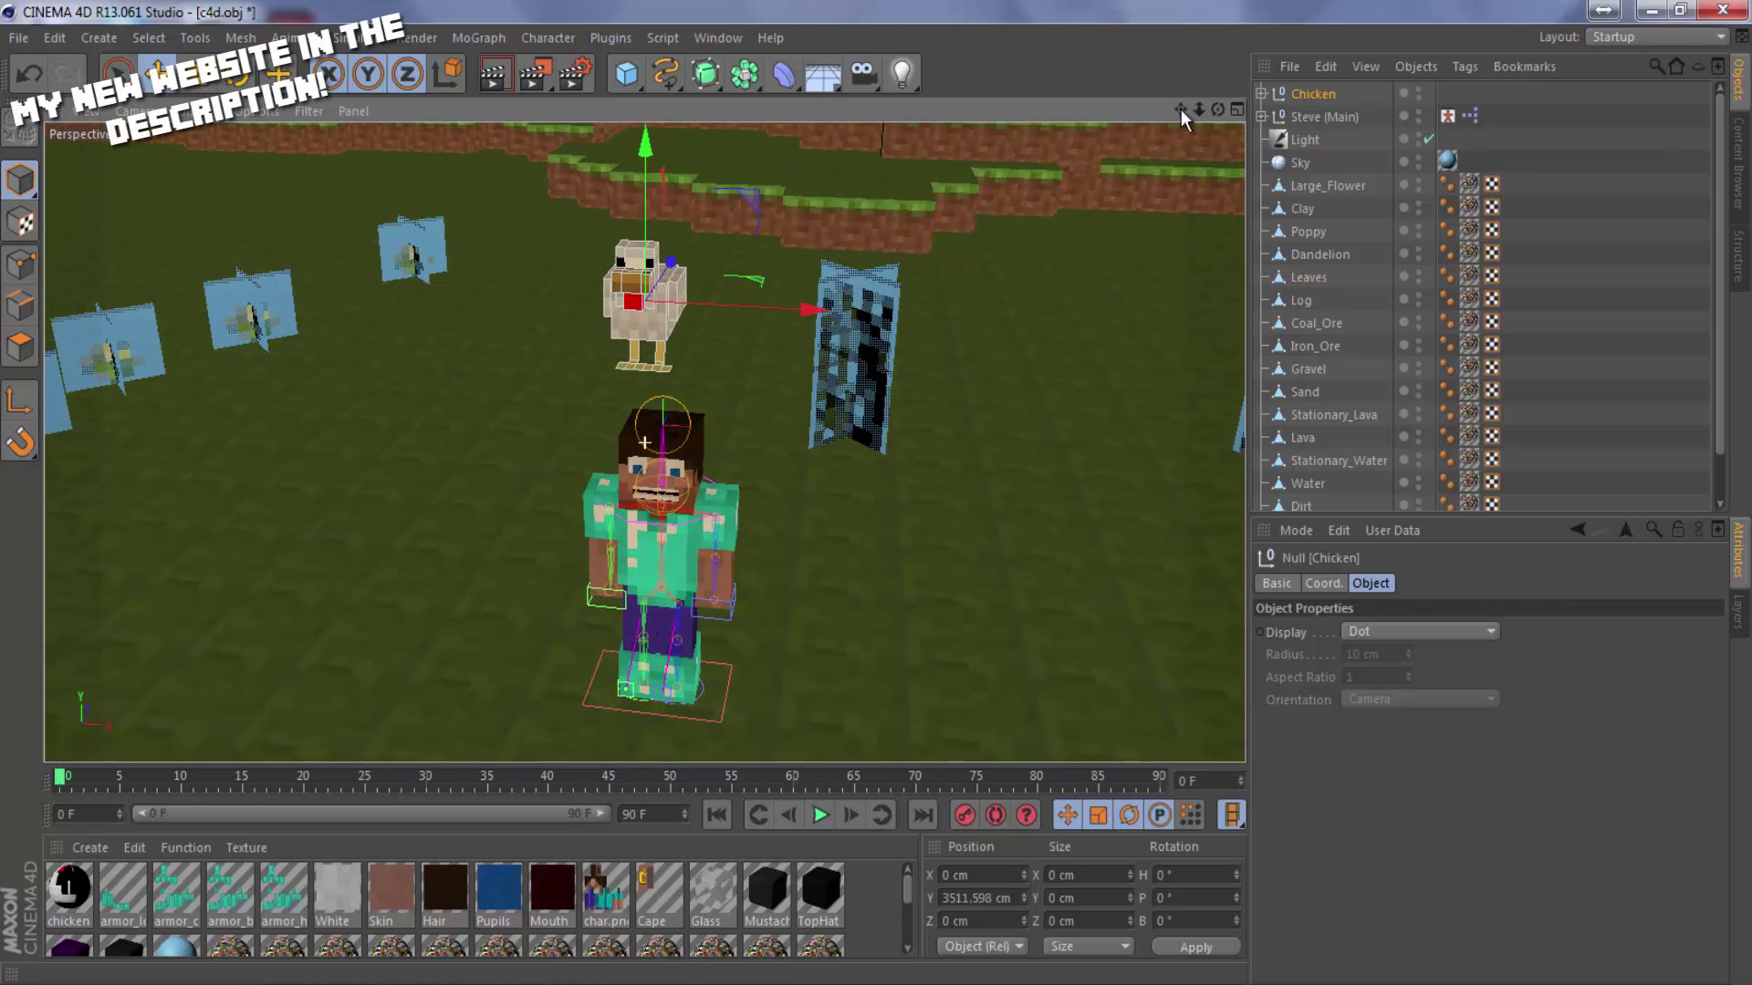
pyautogui.scroll(1, 764, 361)
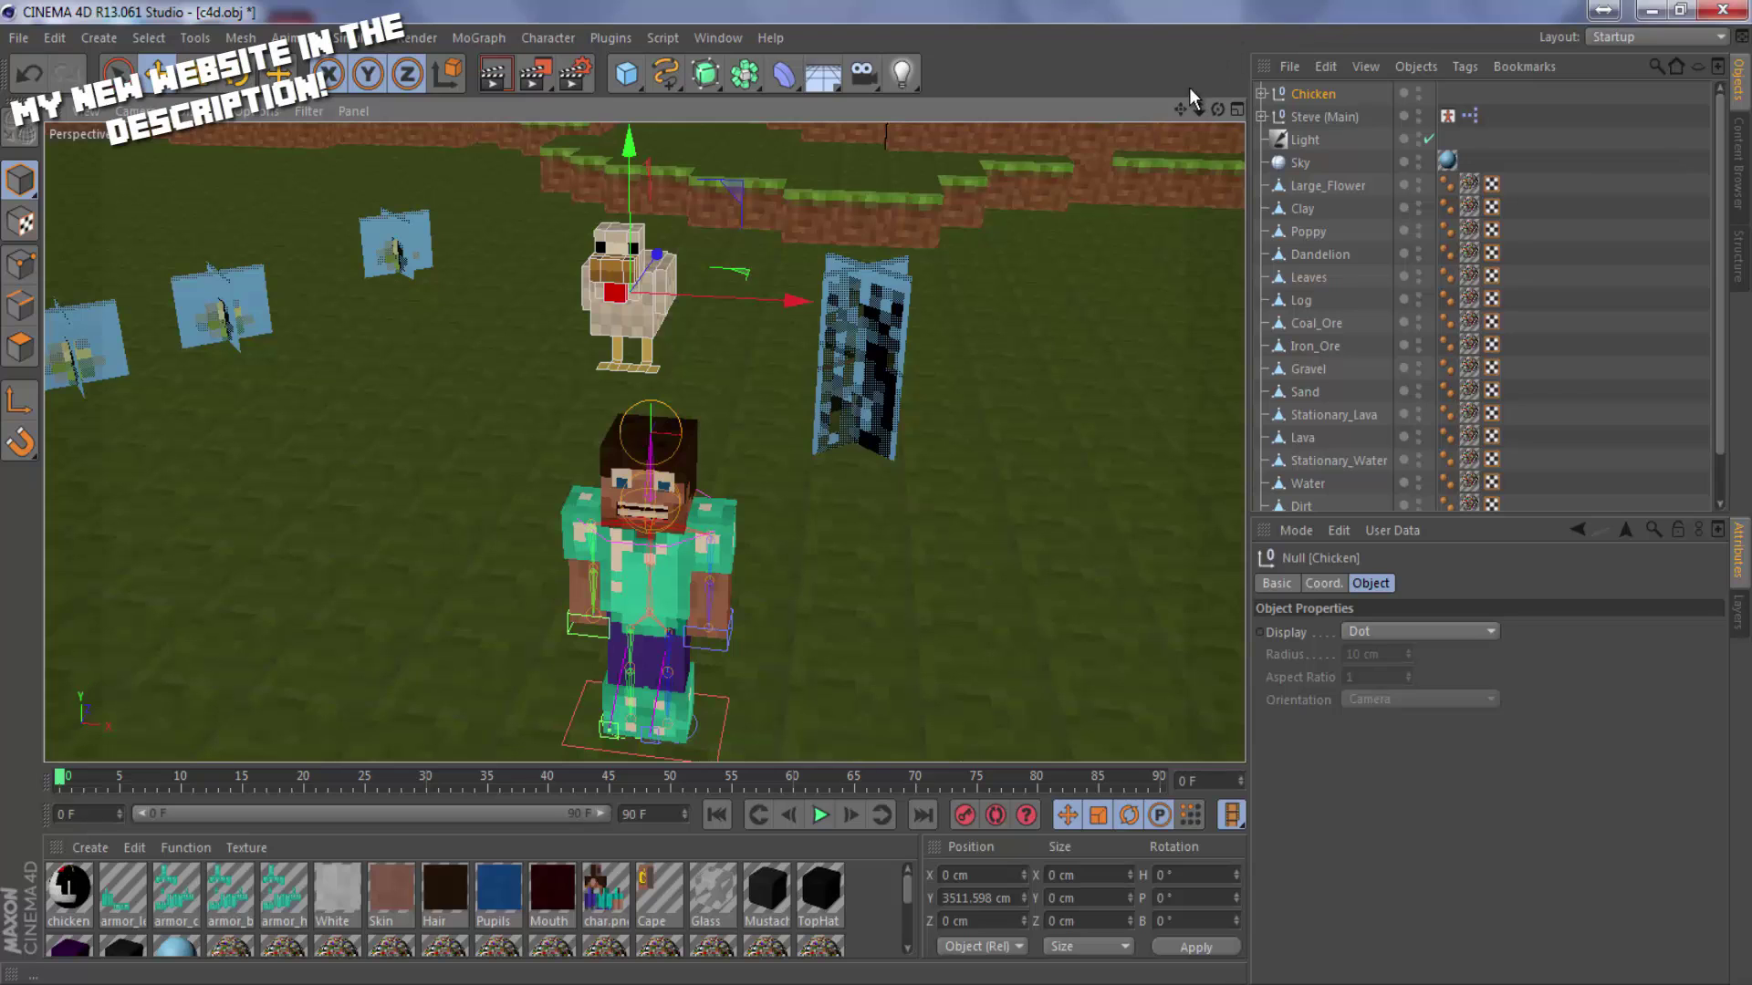
pyautogui.moveTo(1180, 109); pyautogui.dragTo(874, 491)
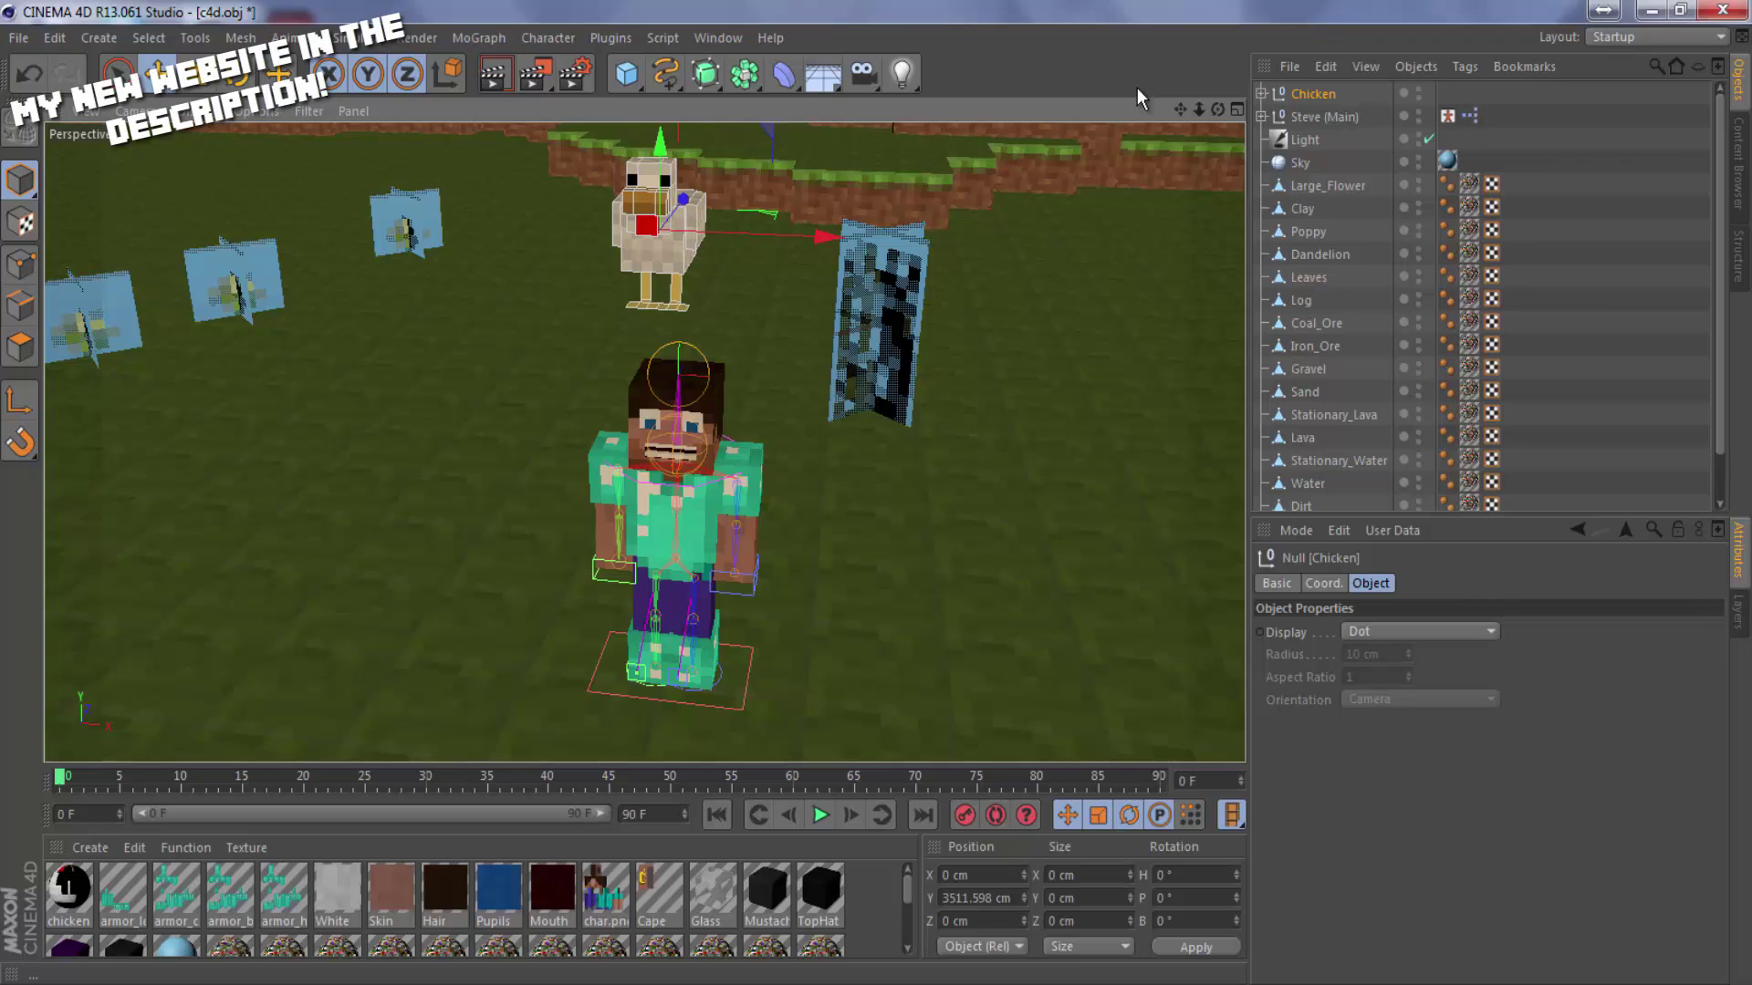
# Enable the Chicken's CMotion object, preview its walk animation and return the timeline to frame 0.
pyautogui.click(1261, 93)
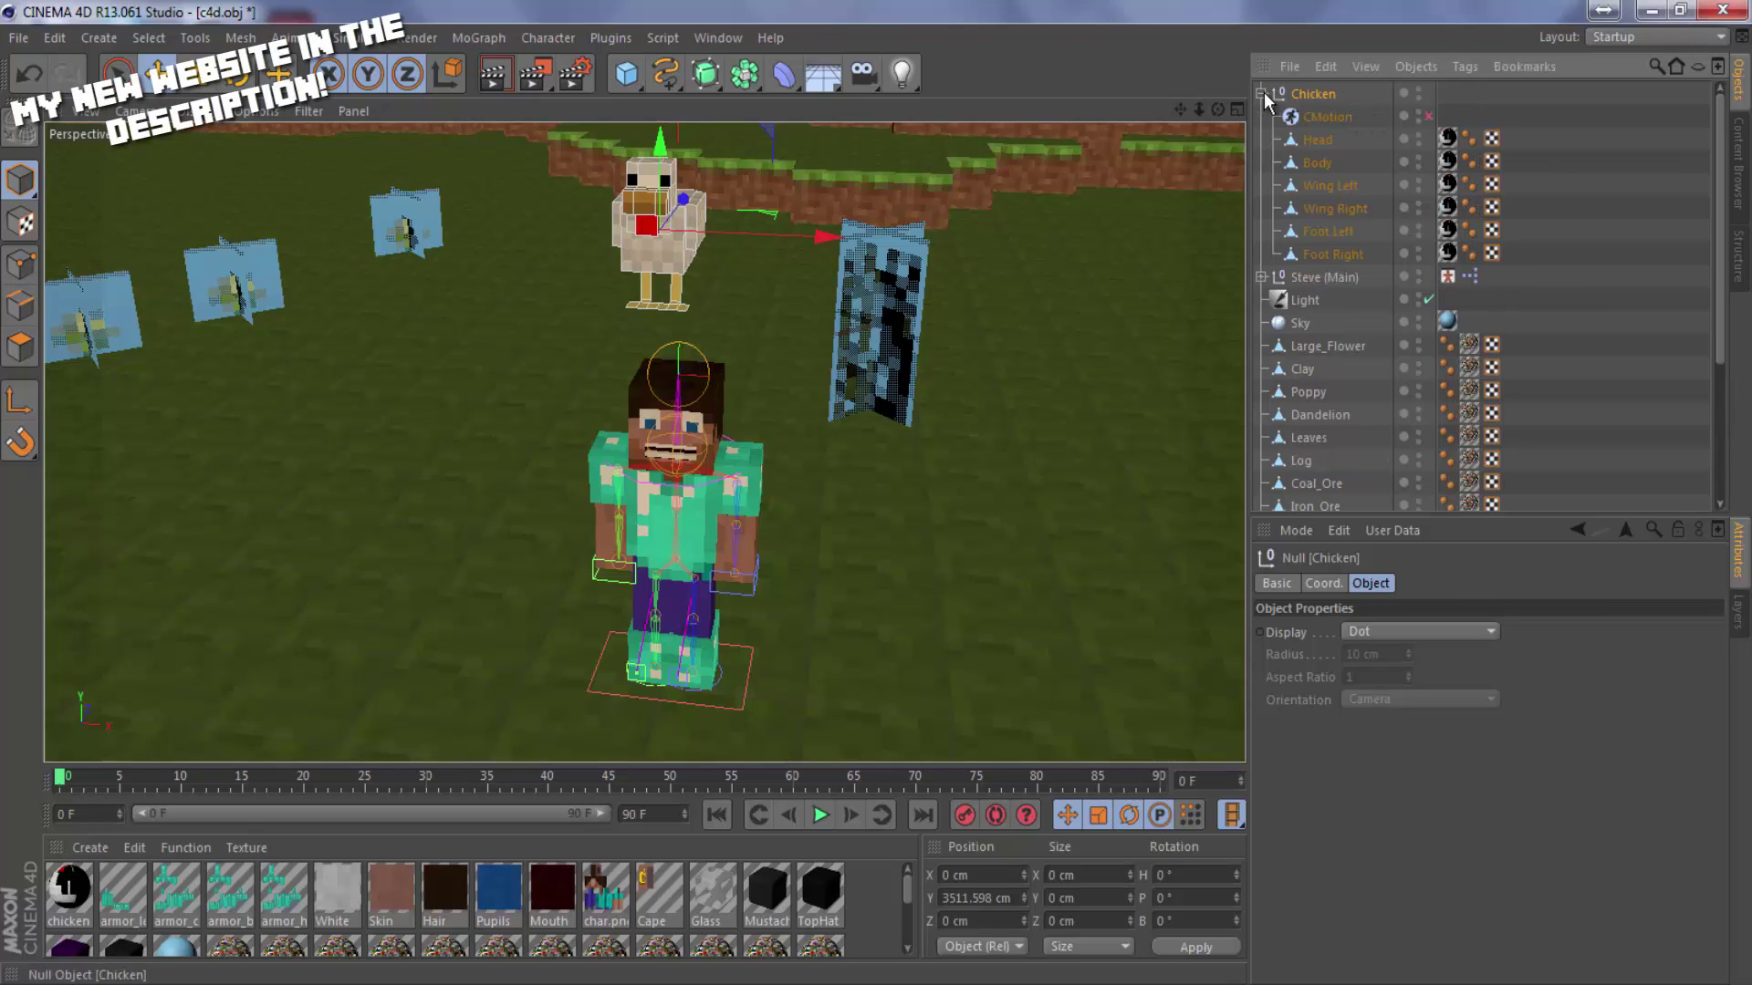
pyautogui.click(1429, 115)
pyautogui.click(818, 815)
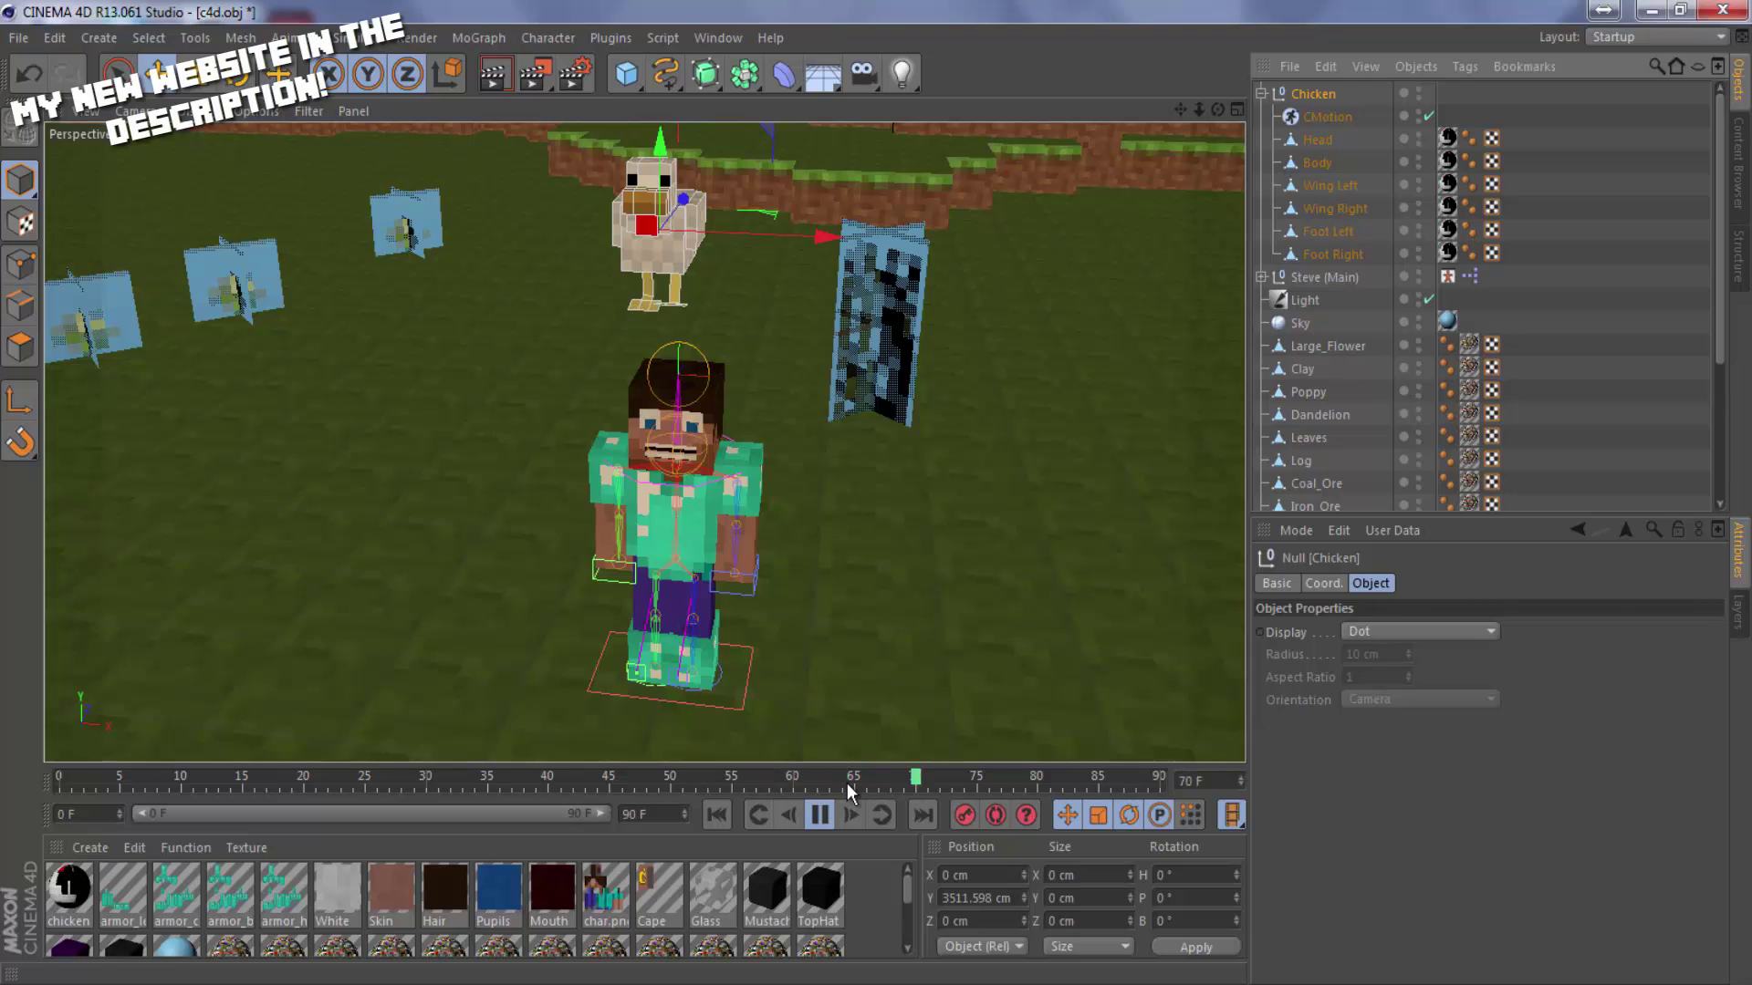
pyautogui.click(819, 814)
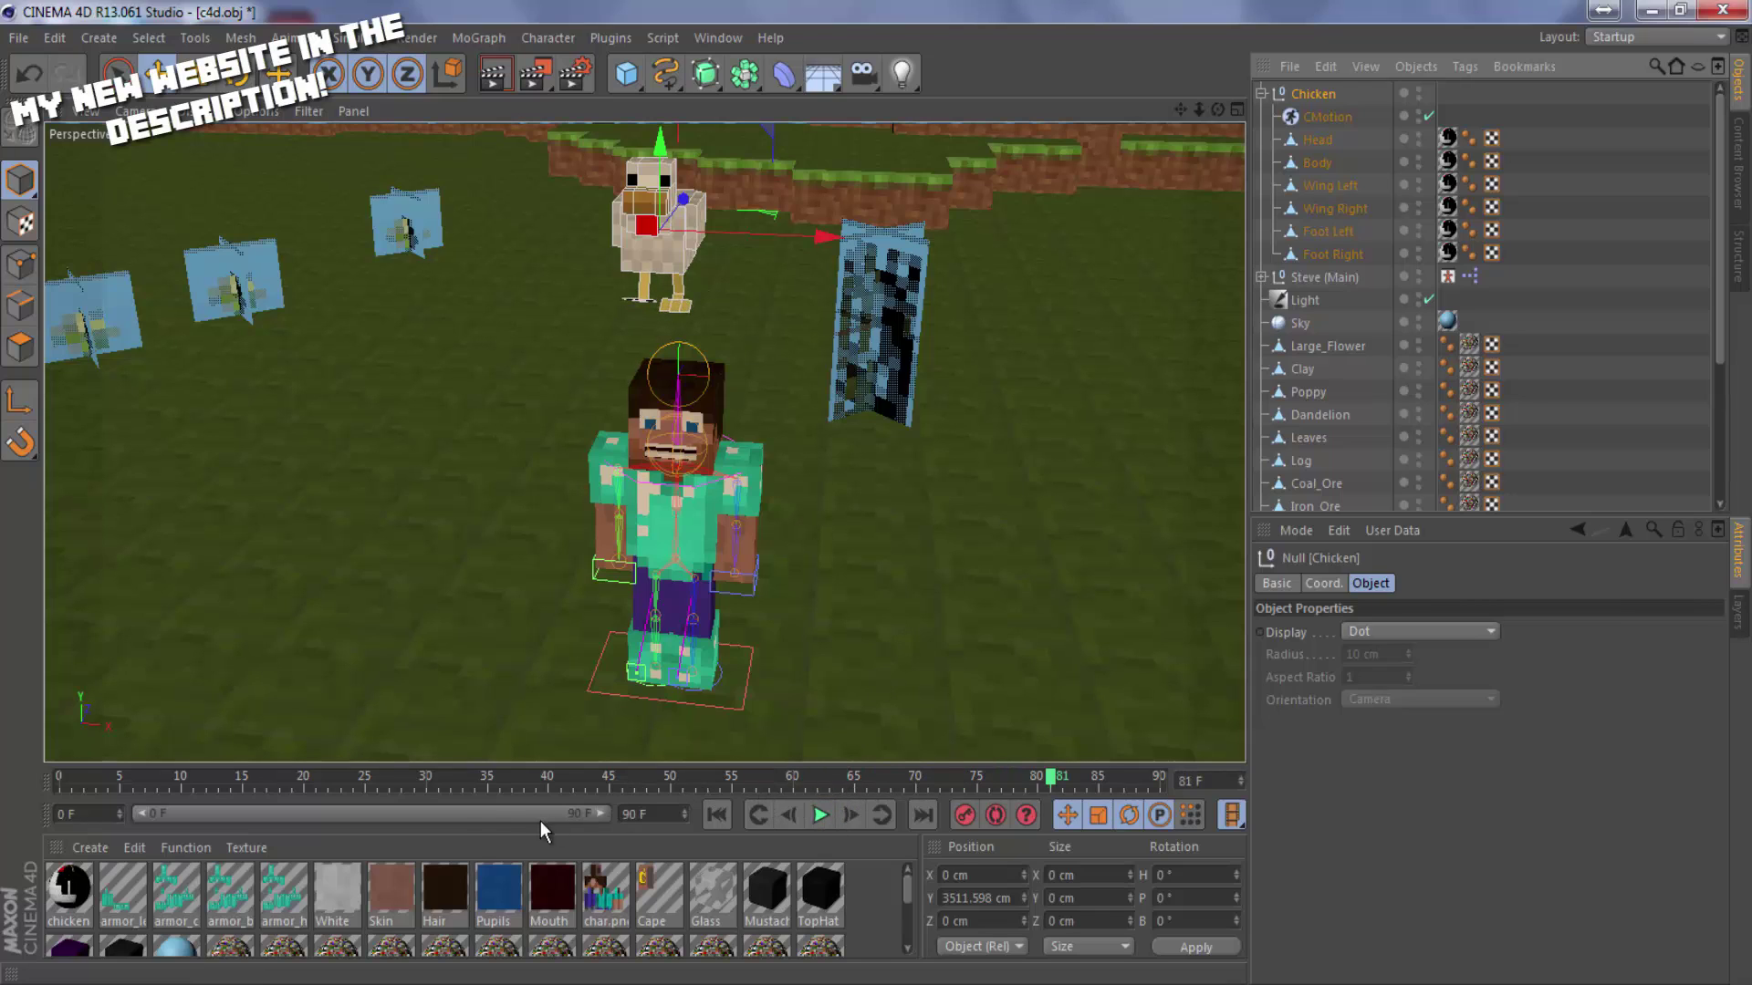
pyautogui.moveTo(174, 775); pyautogui.dragTo(38, 784)
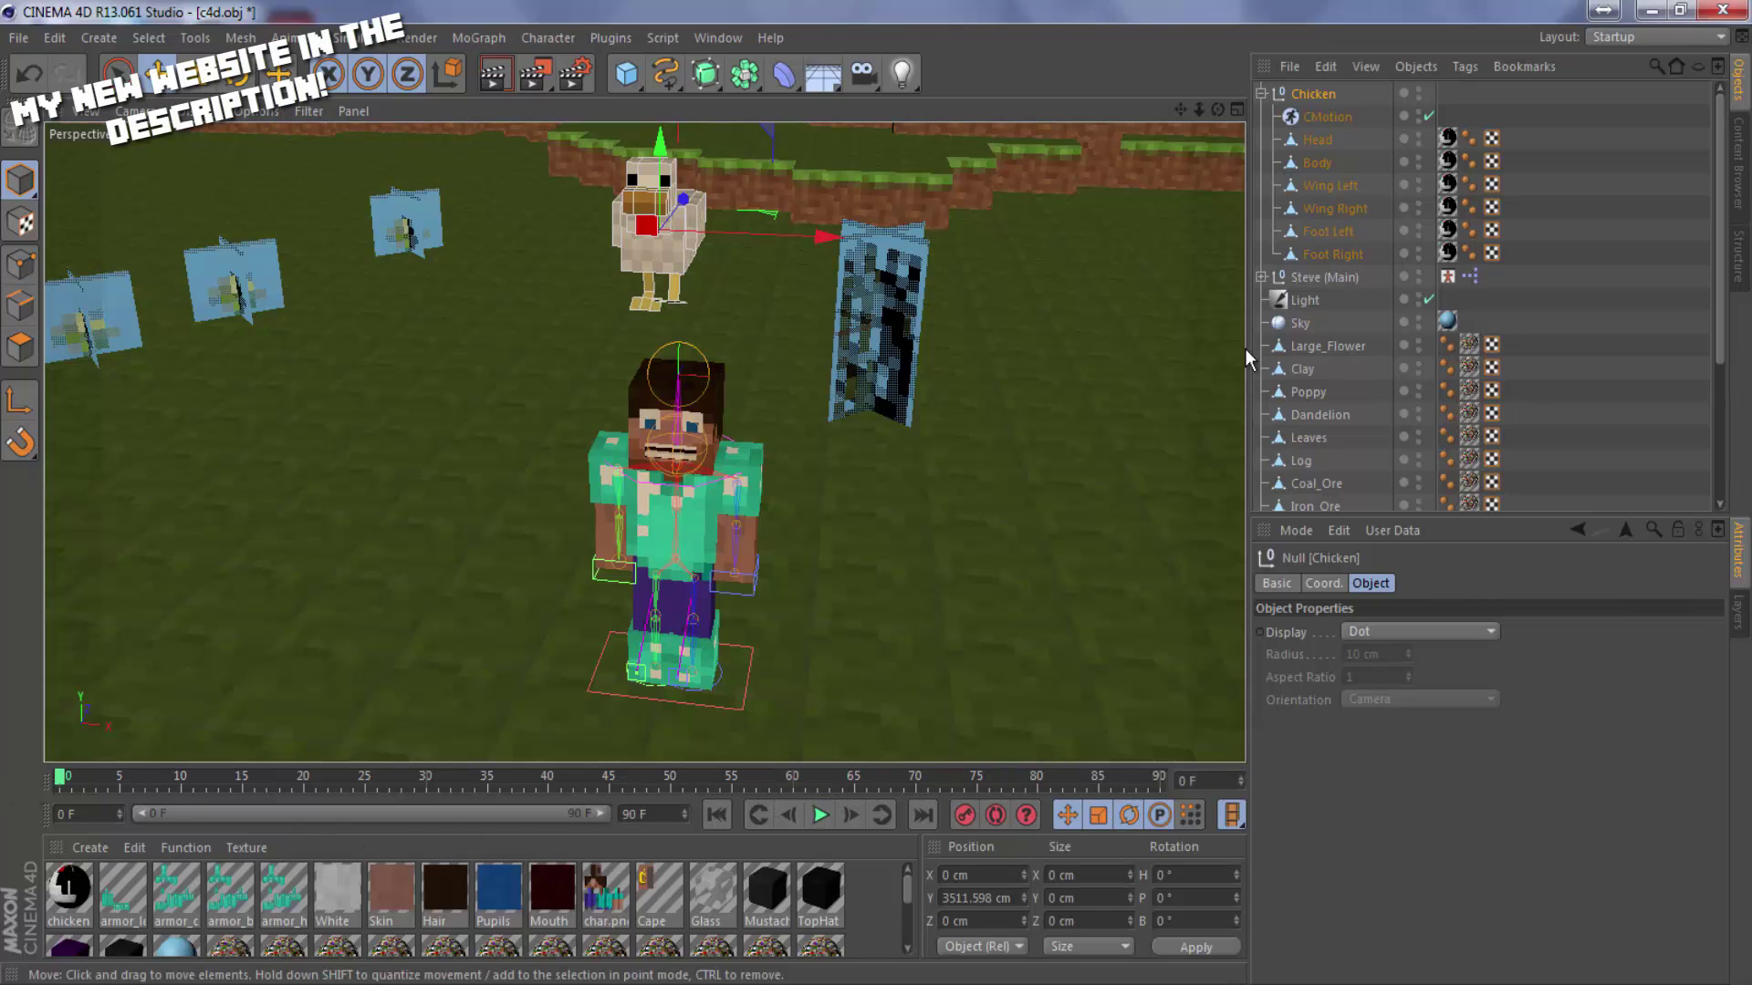
# Disable the Chicken's CMotion object and delete the whole Chicken from the scene.
pyautogui.click(1429, 117)
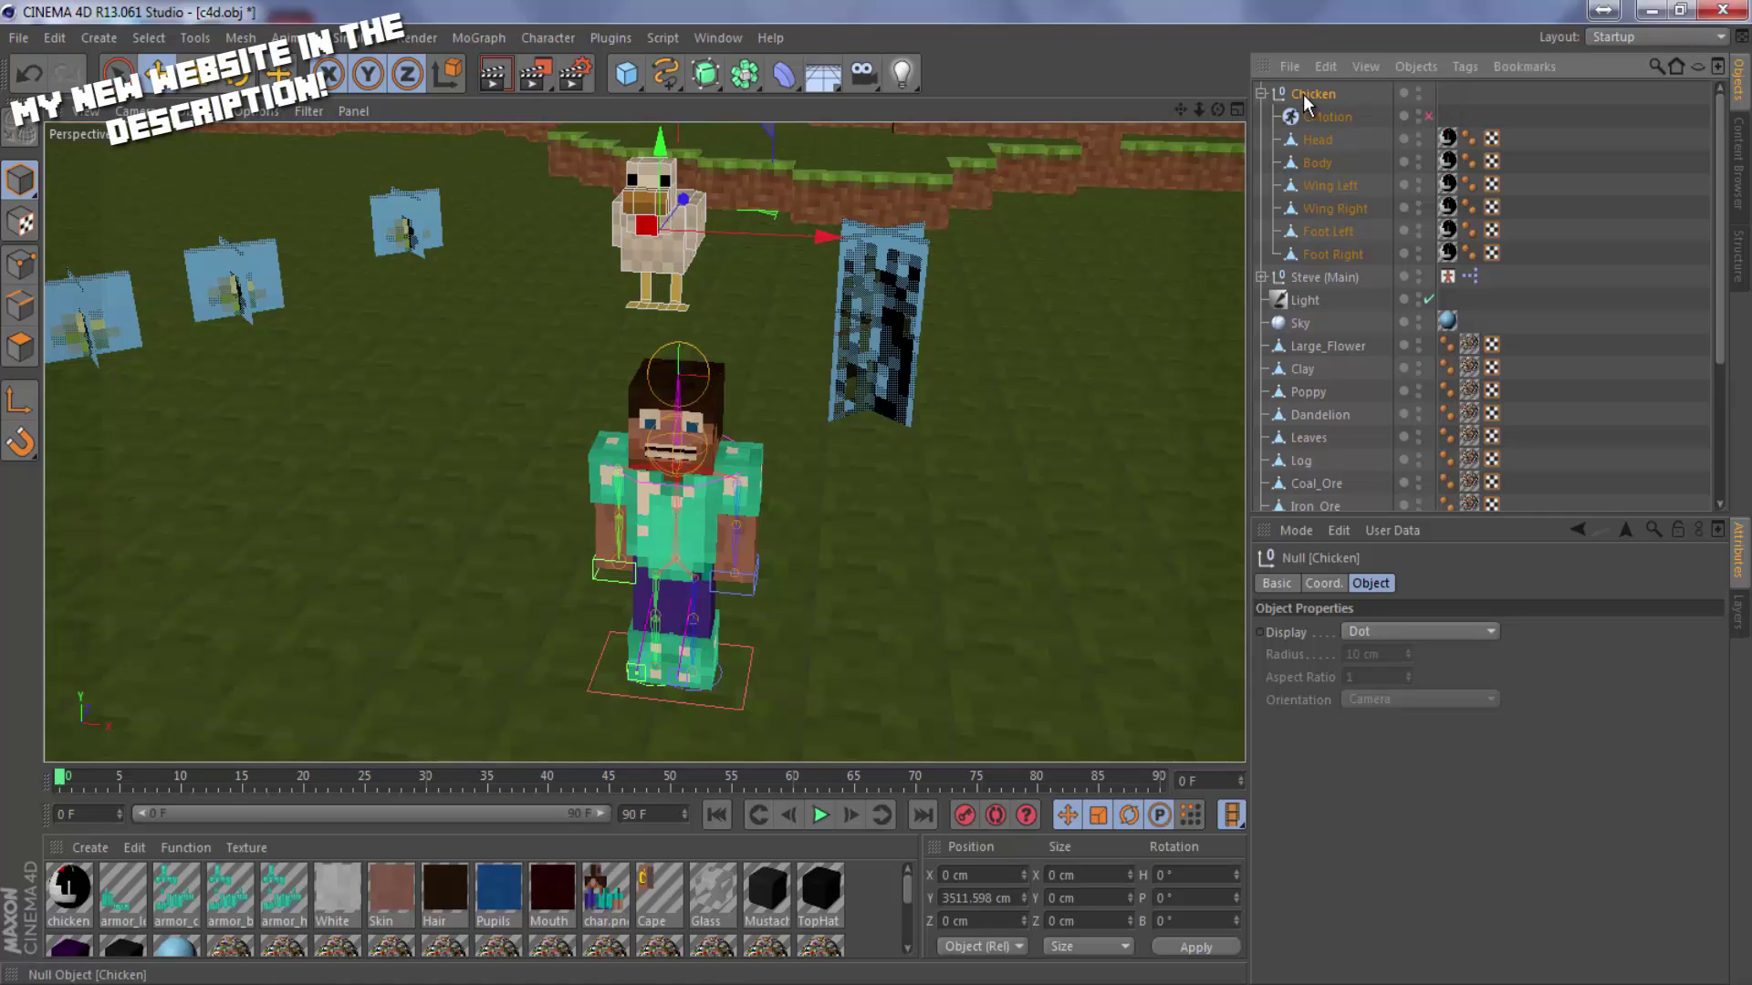
pyautogui.press('Delete')
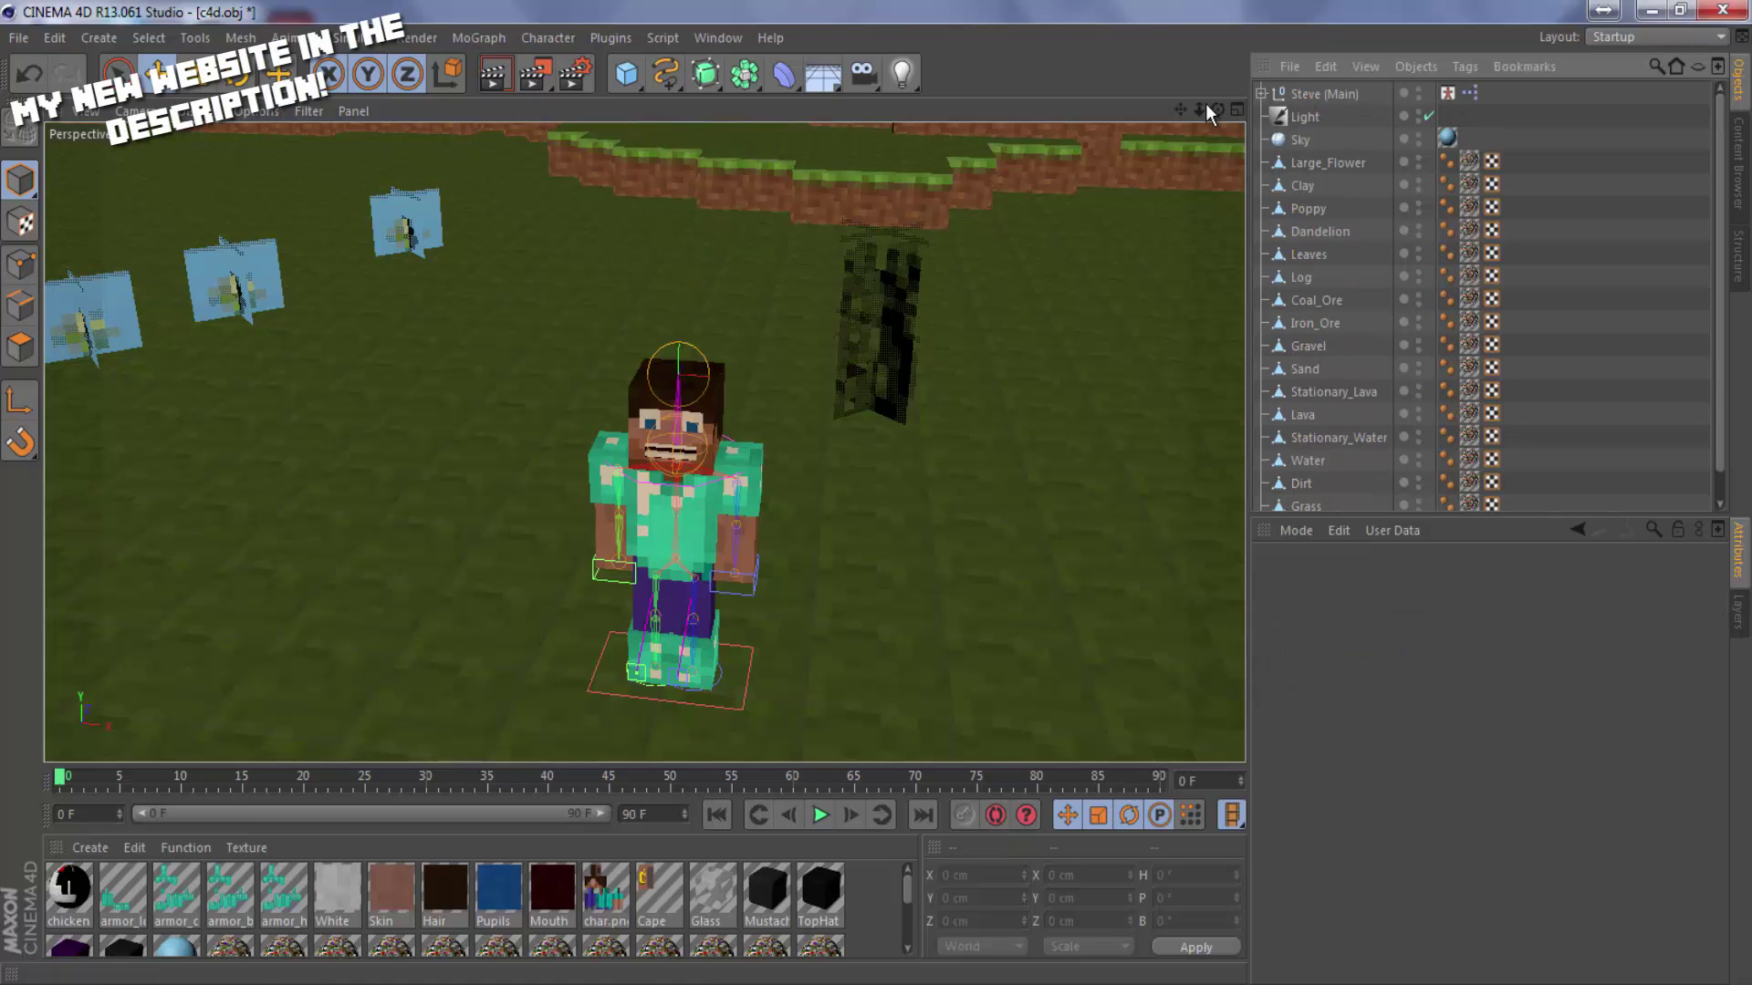
# Add the Player character from the preset library's Characters folder to the scene and show the object list.
pyautogui.click(1738, 169)
pyautogui.scroll(-3, 1423, 286)
pyautogui.scroll(1, 1394, 361)
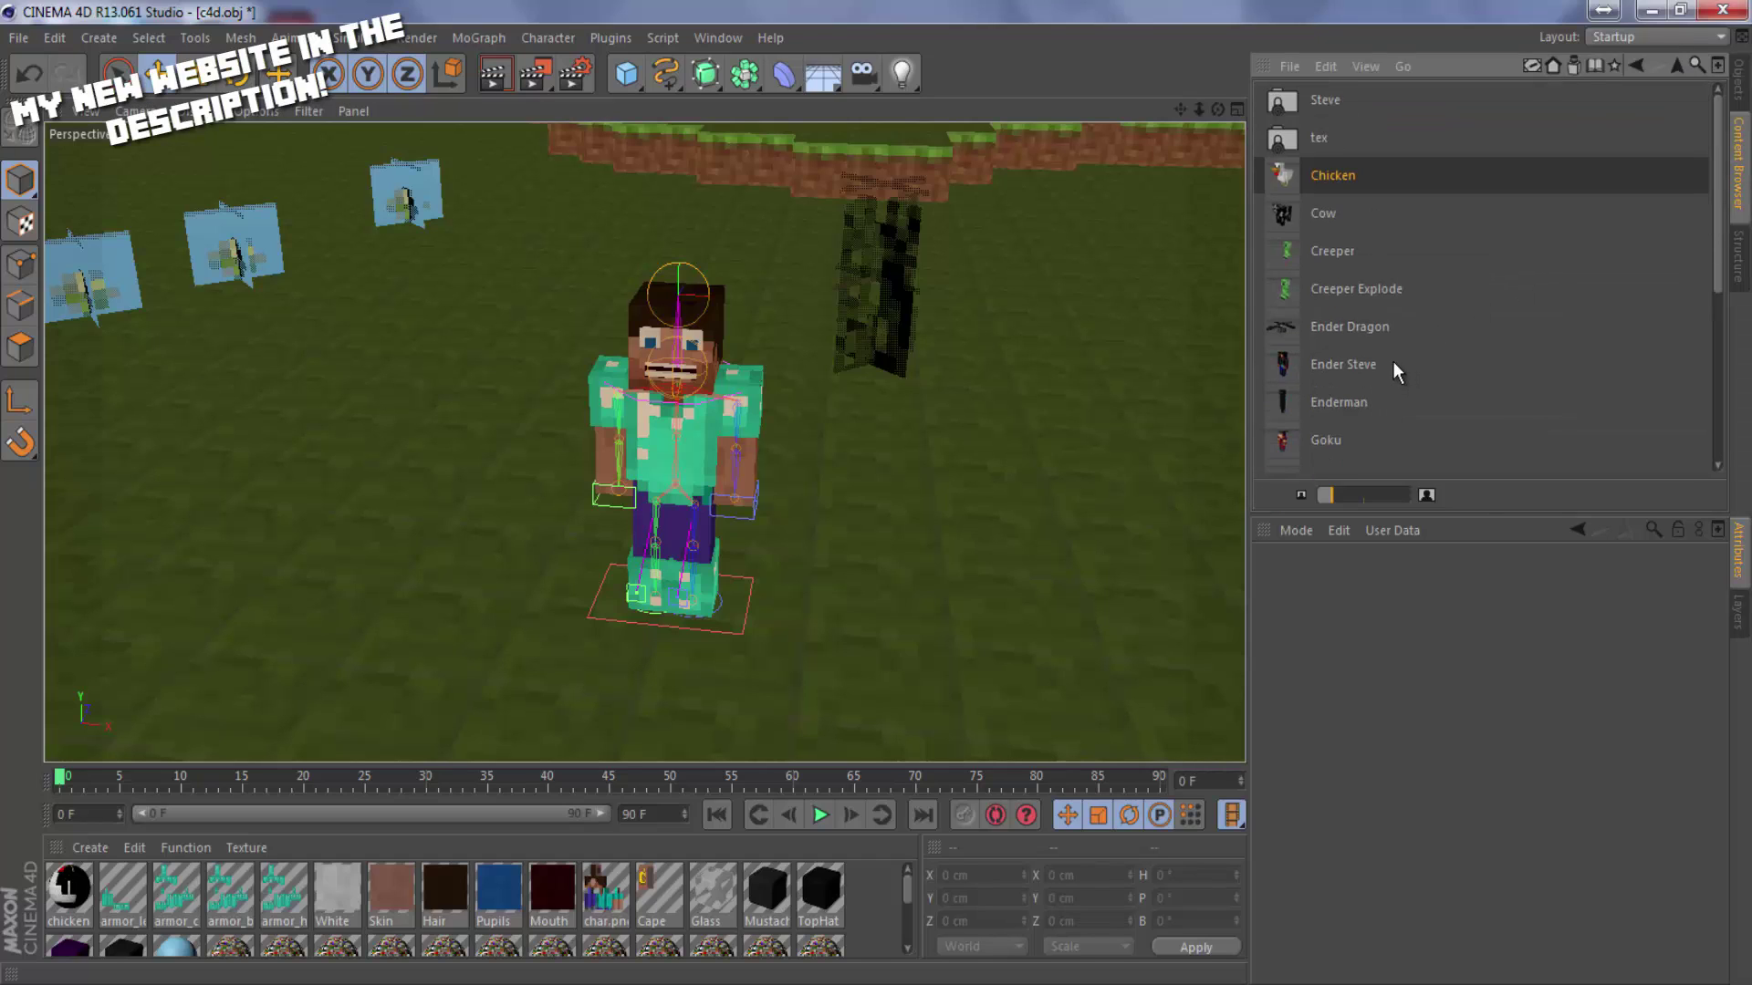
pyautogui.scroll(3, 1392, 401)
pyautogui.scroll(-2, 1349, 366)
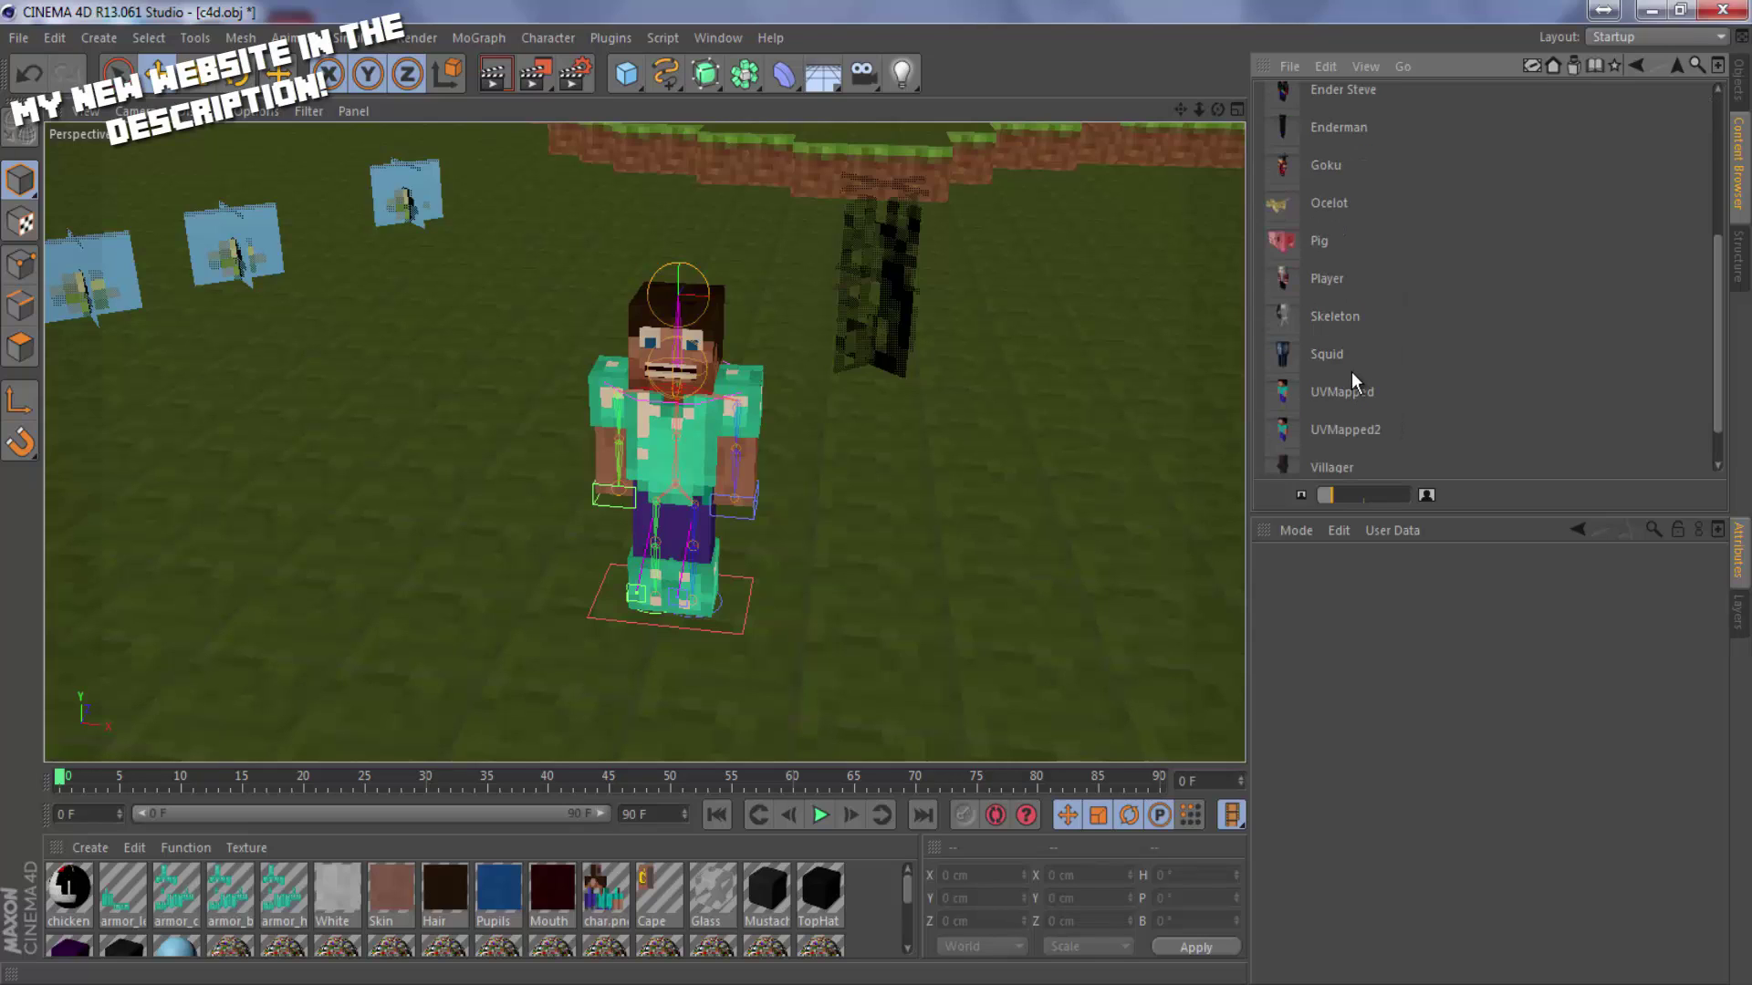
pyautogui.scroll(-1, 1350, 374)
pyautogui.scroll(1, 1350, 402)
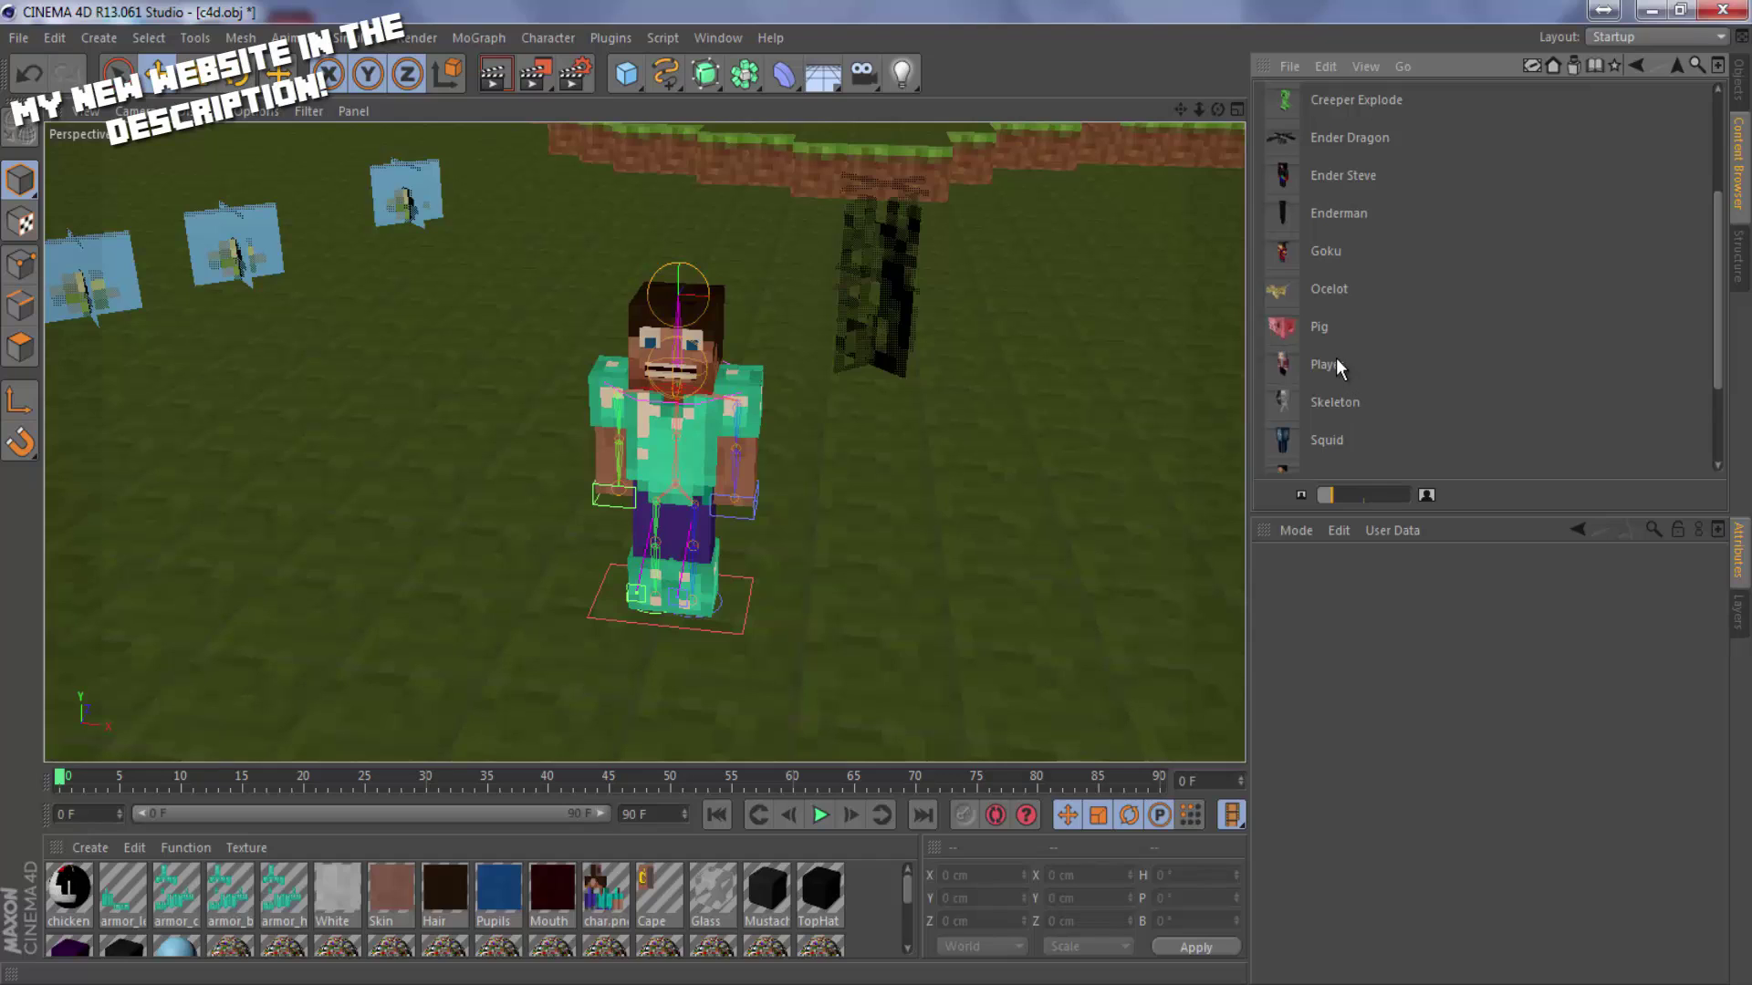
pyautogui.doubleClick(1334, 363)
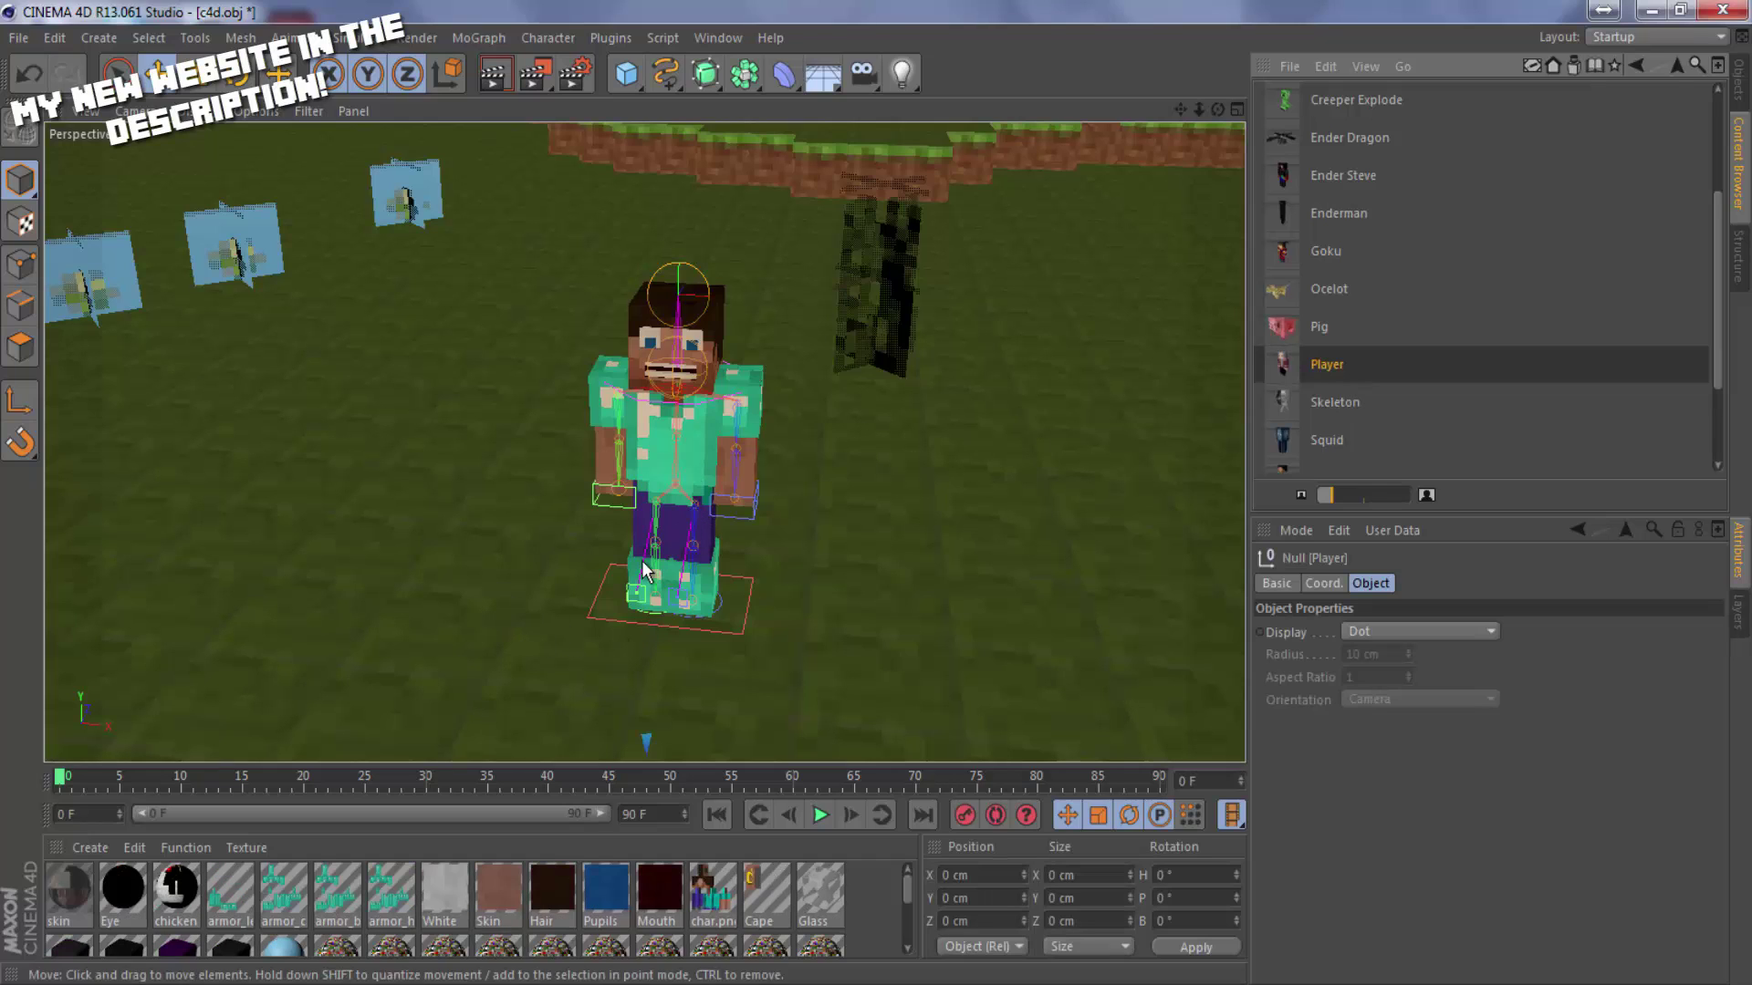
pyautogui.click(1735, 80)
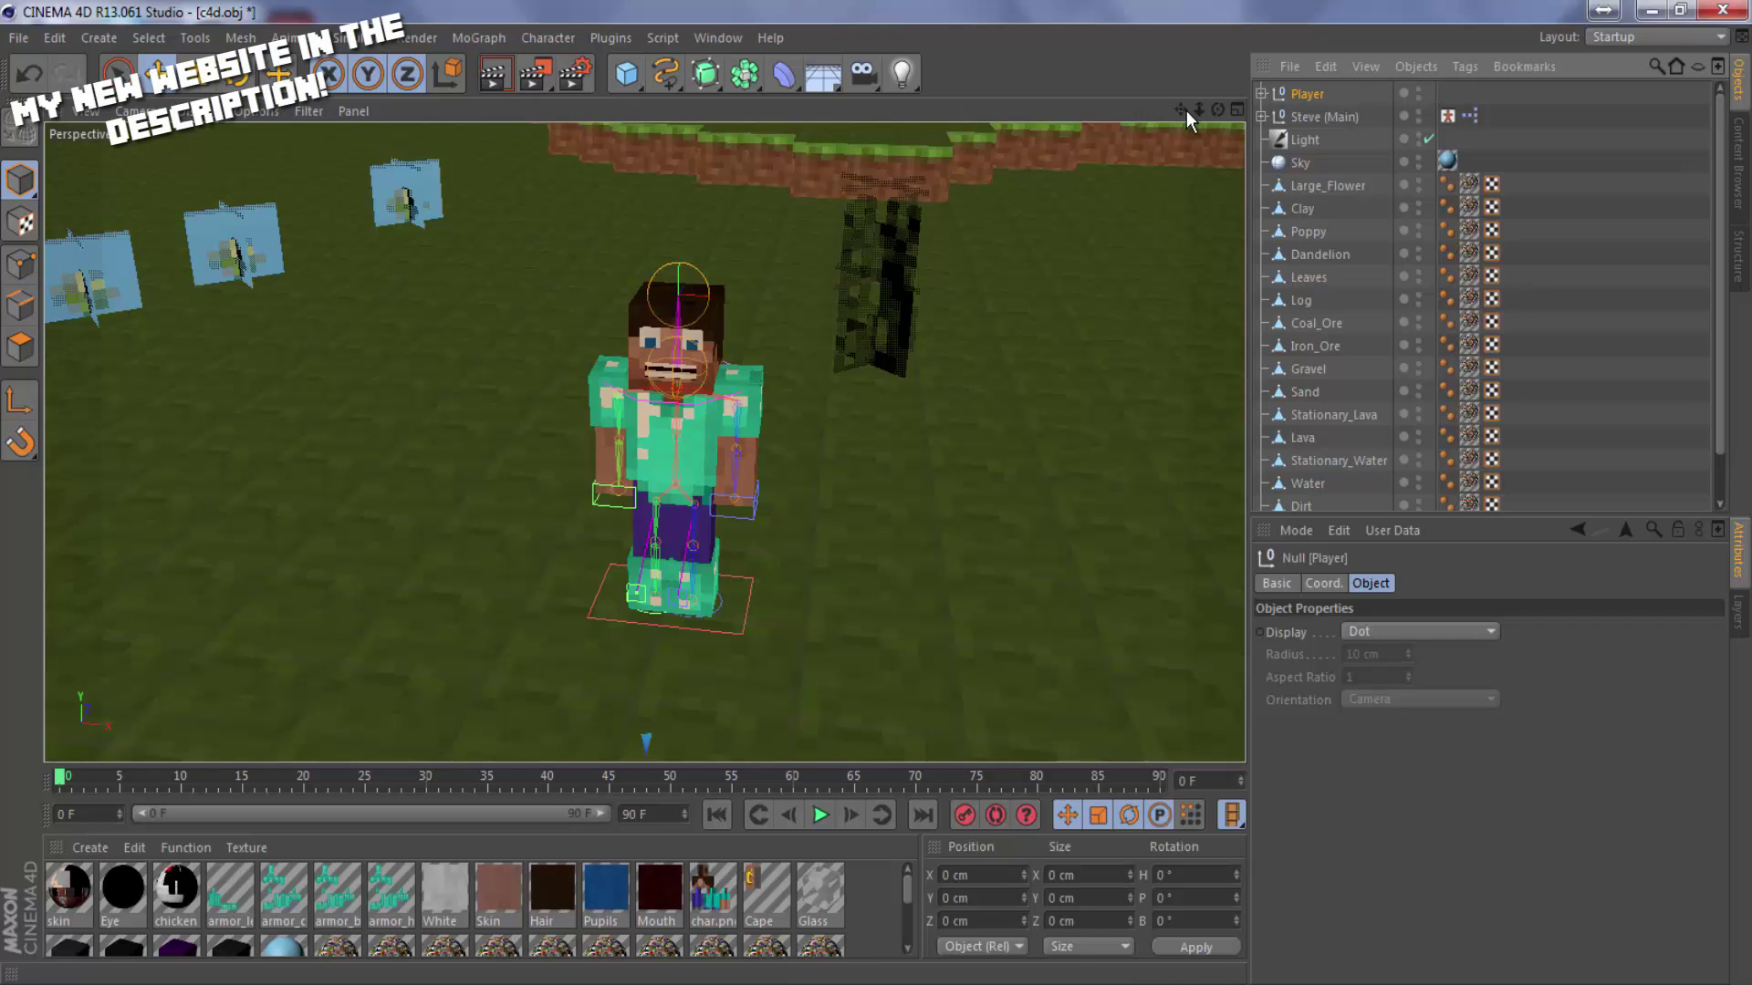
# Raise the Player to Y about 3486.8 cm, just above and behind the Steve rig.
pyautogui.scroll(-10, 874, 495)
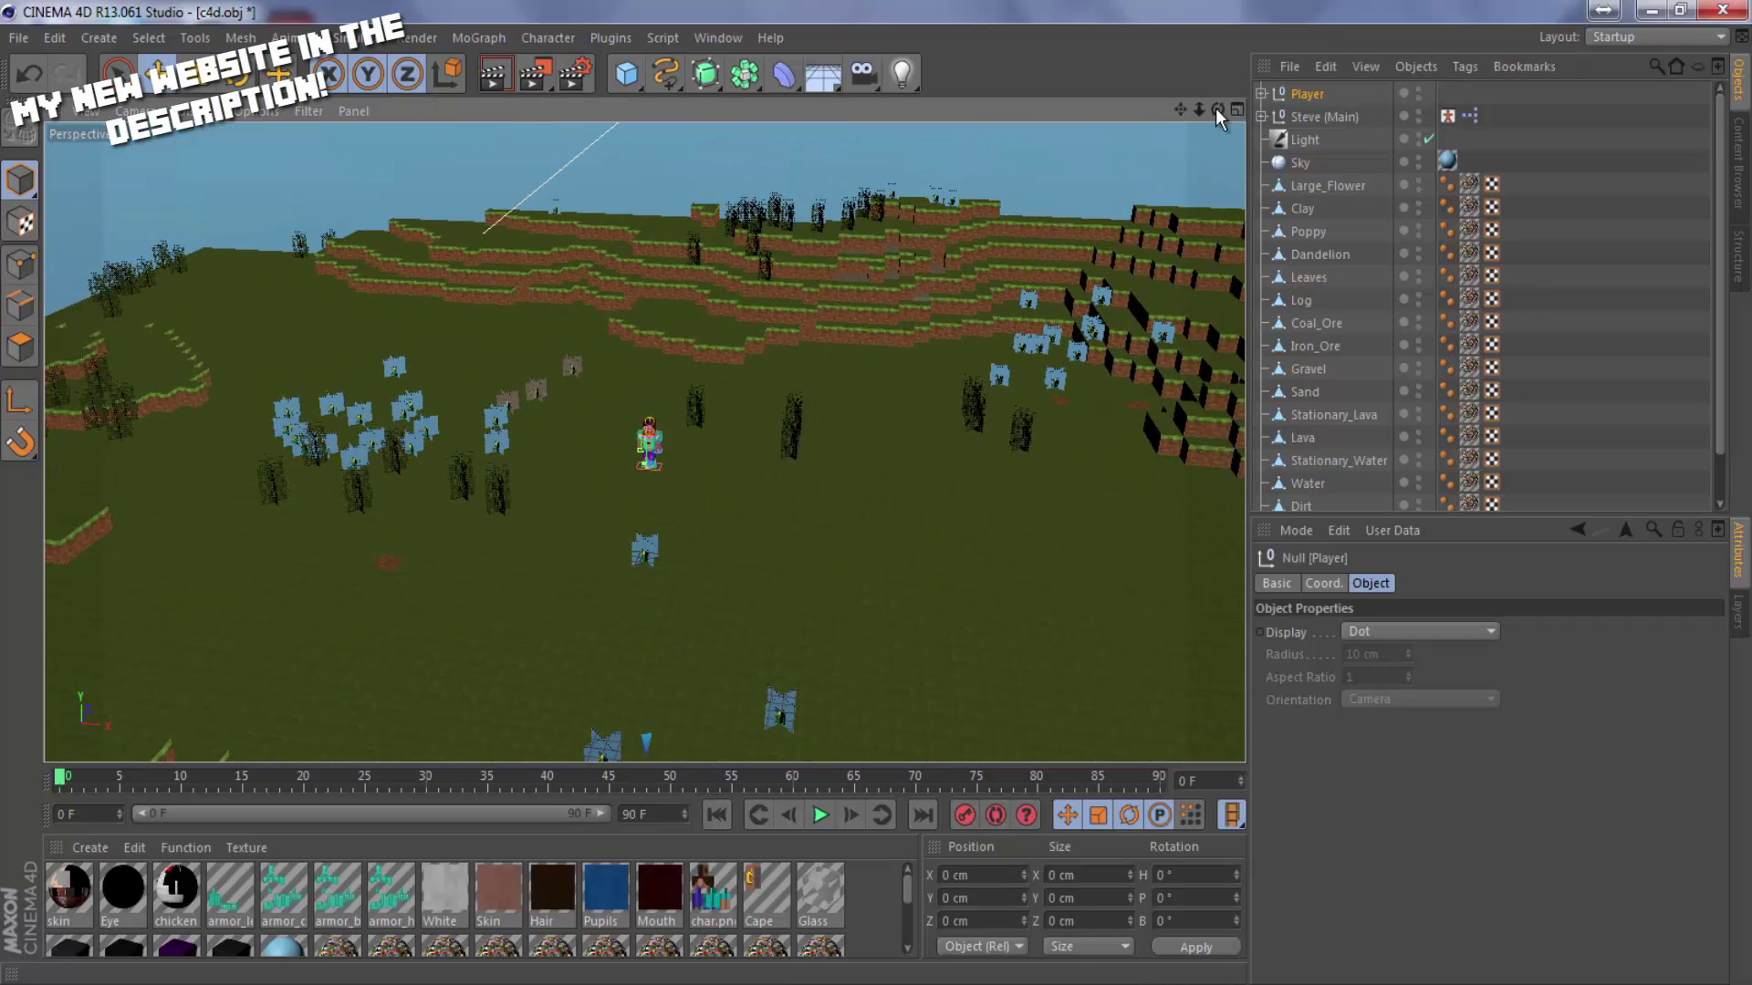
pyautogui.scroll(-8, 861, 497)
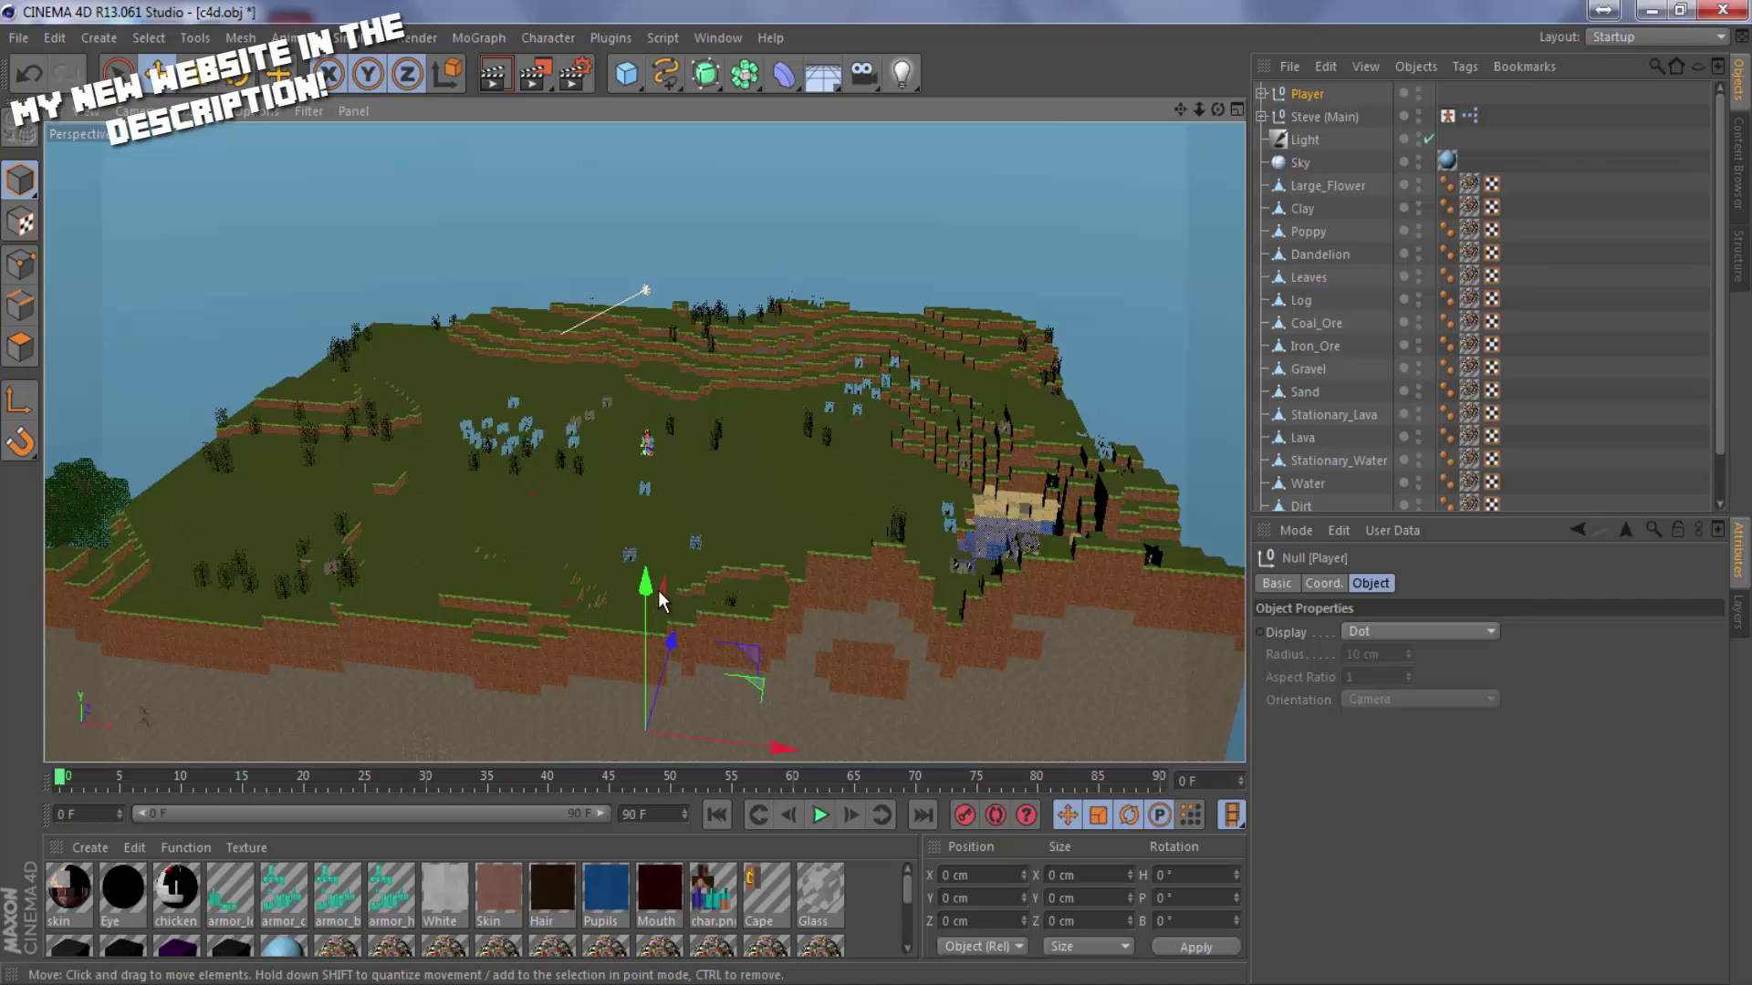
pyautogui.moveTo(662, 597); pyautogui.dragTo(655, 415)
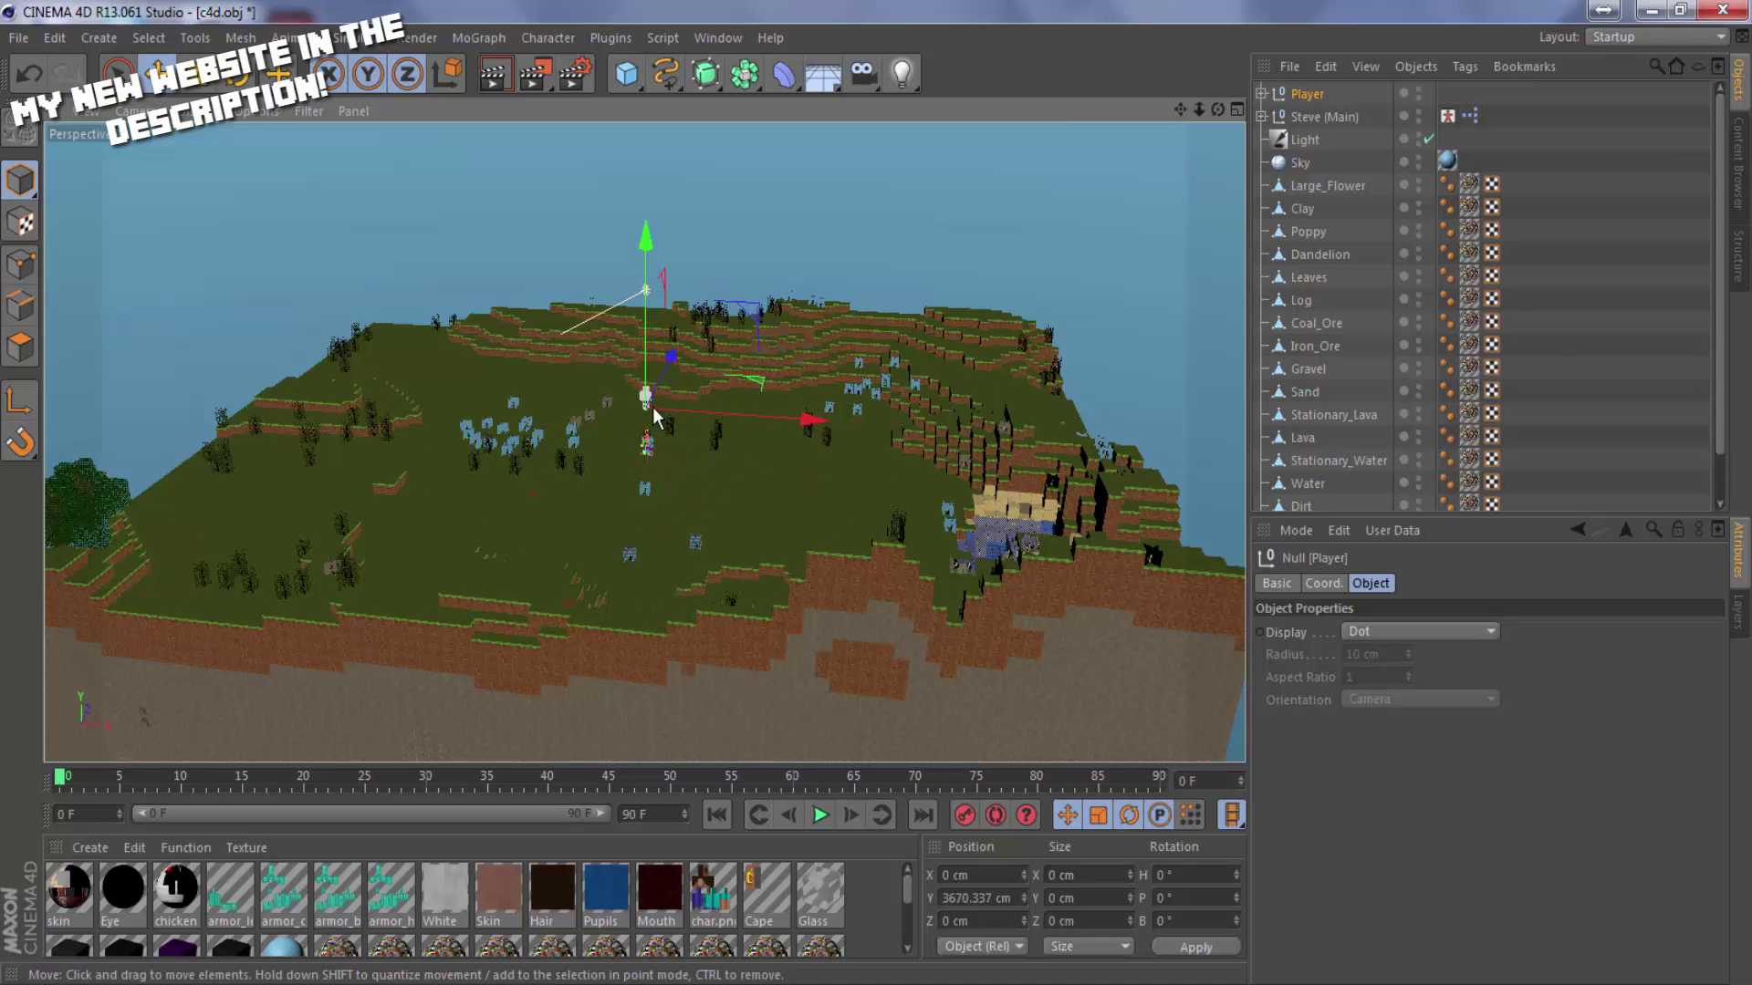
pyautogui.moveTo(1199, 109); pyautogui.dragTo(874, 493)
pyautogui.moveTo(652, 178); pyautogui.dragTo(651, 290)
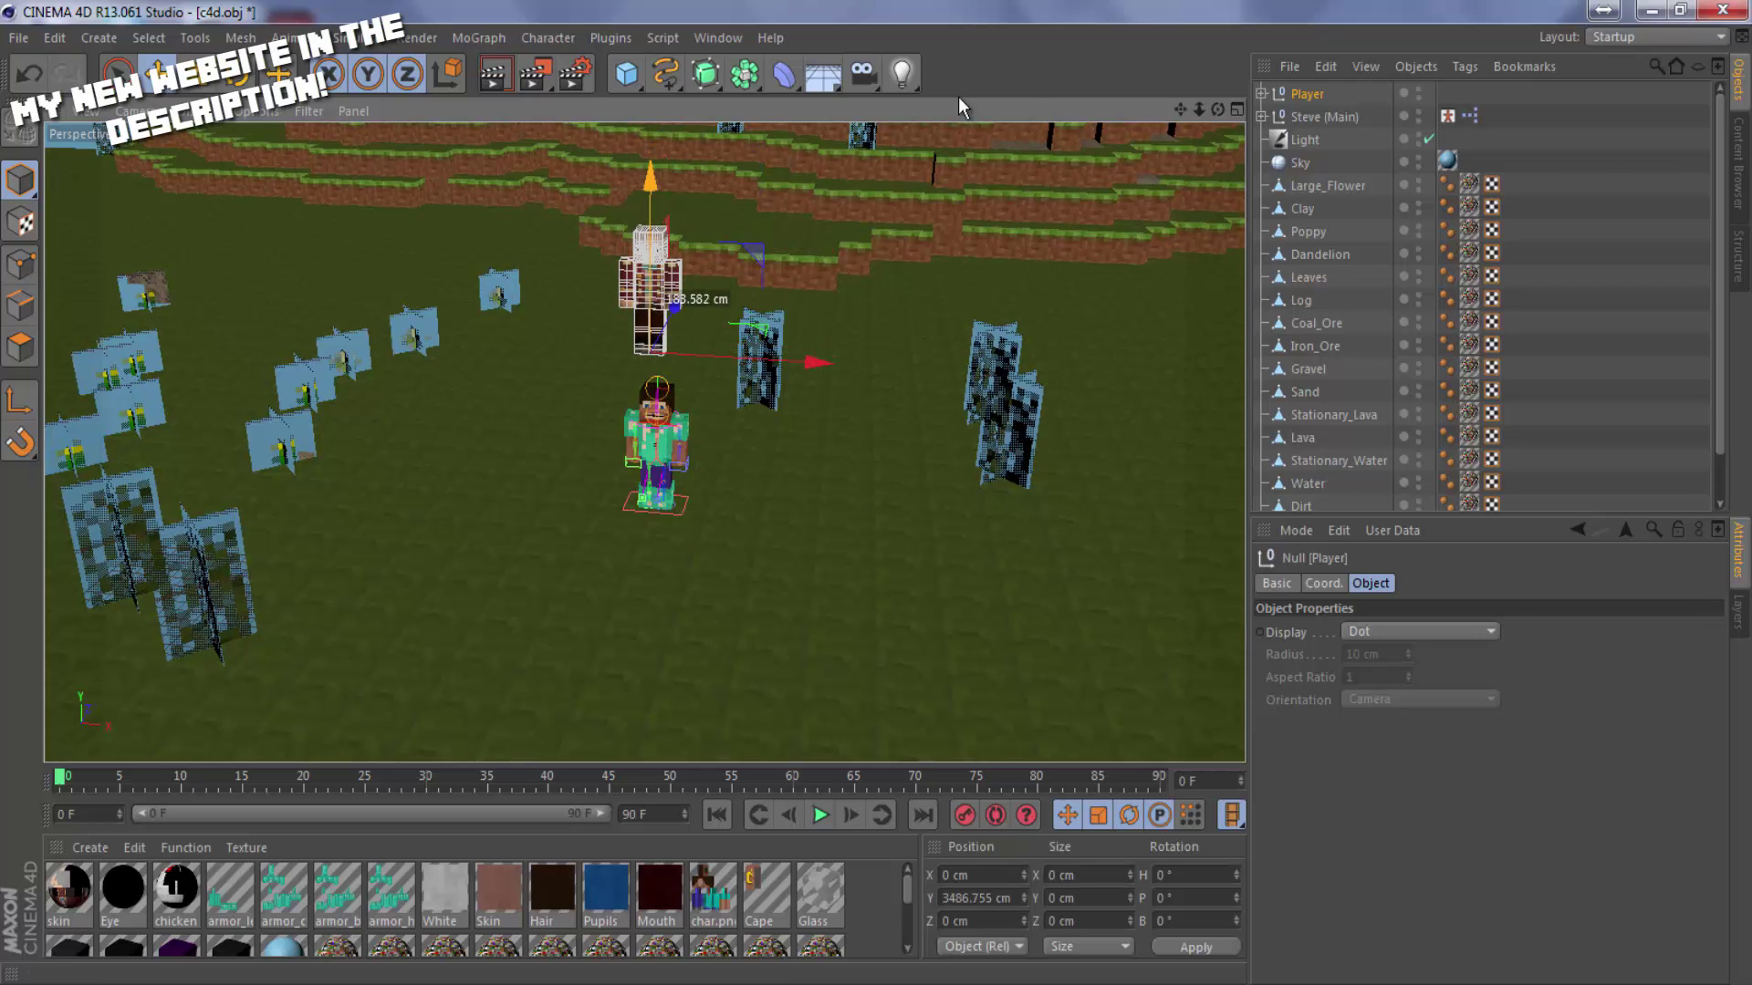
pyautogui.scroll(5, 882, 494)
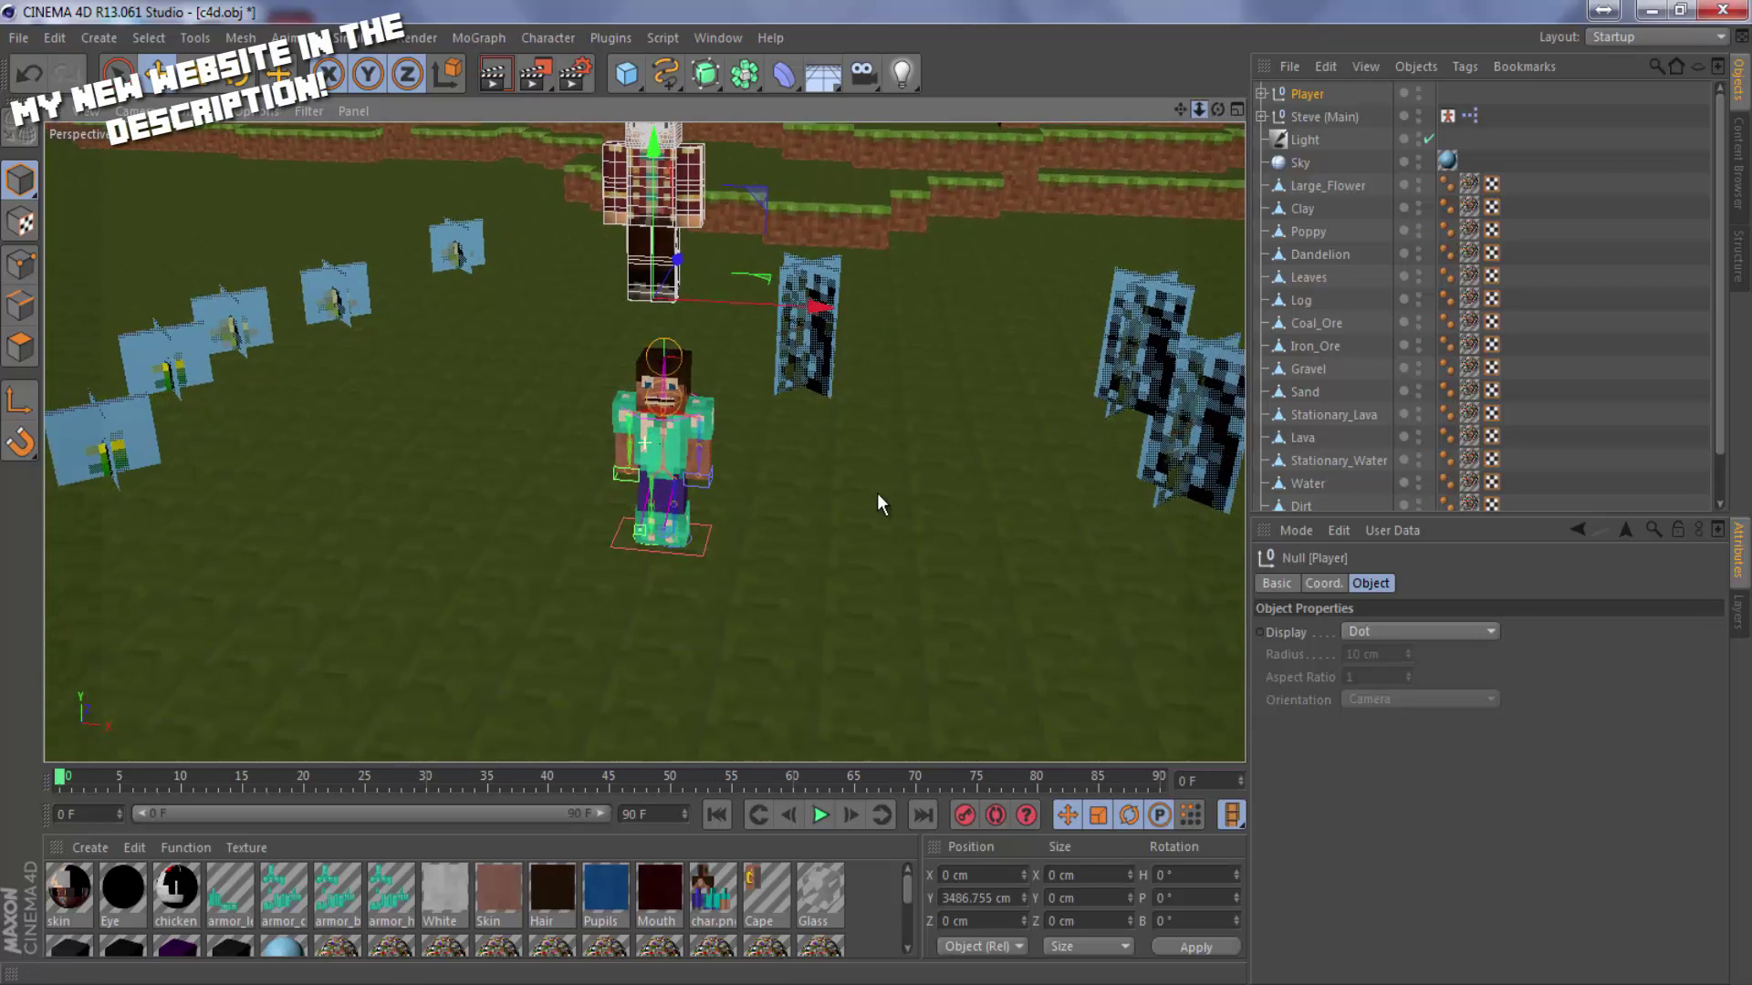
# Expand the Player's hierarchy to show its body parts and delete the whole Player.
pyautogui.click(1260, 94)
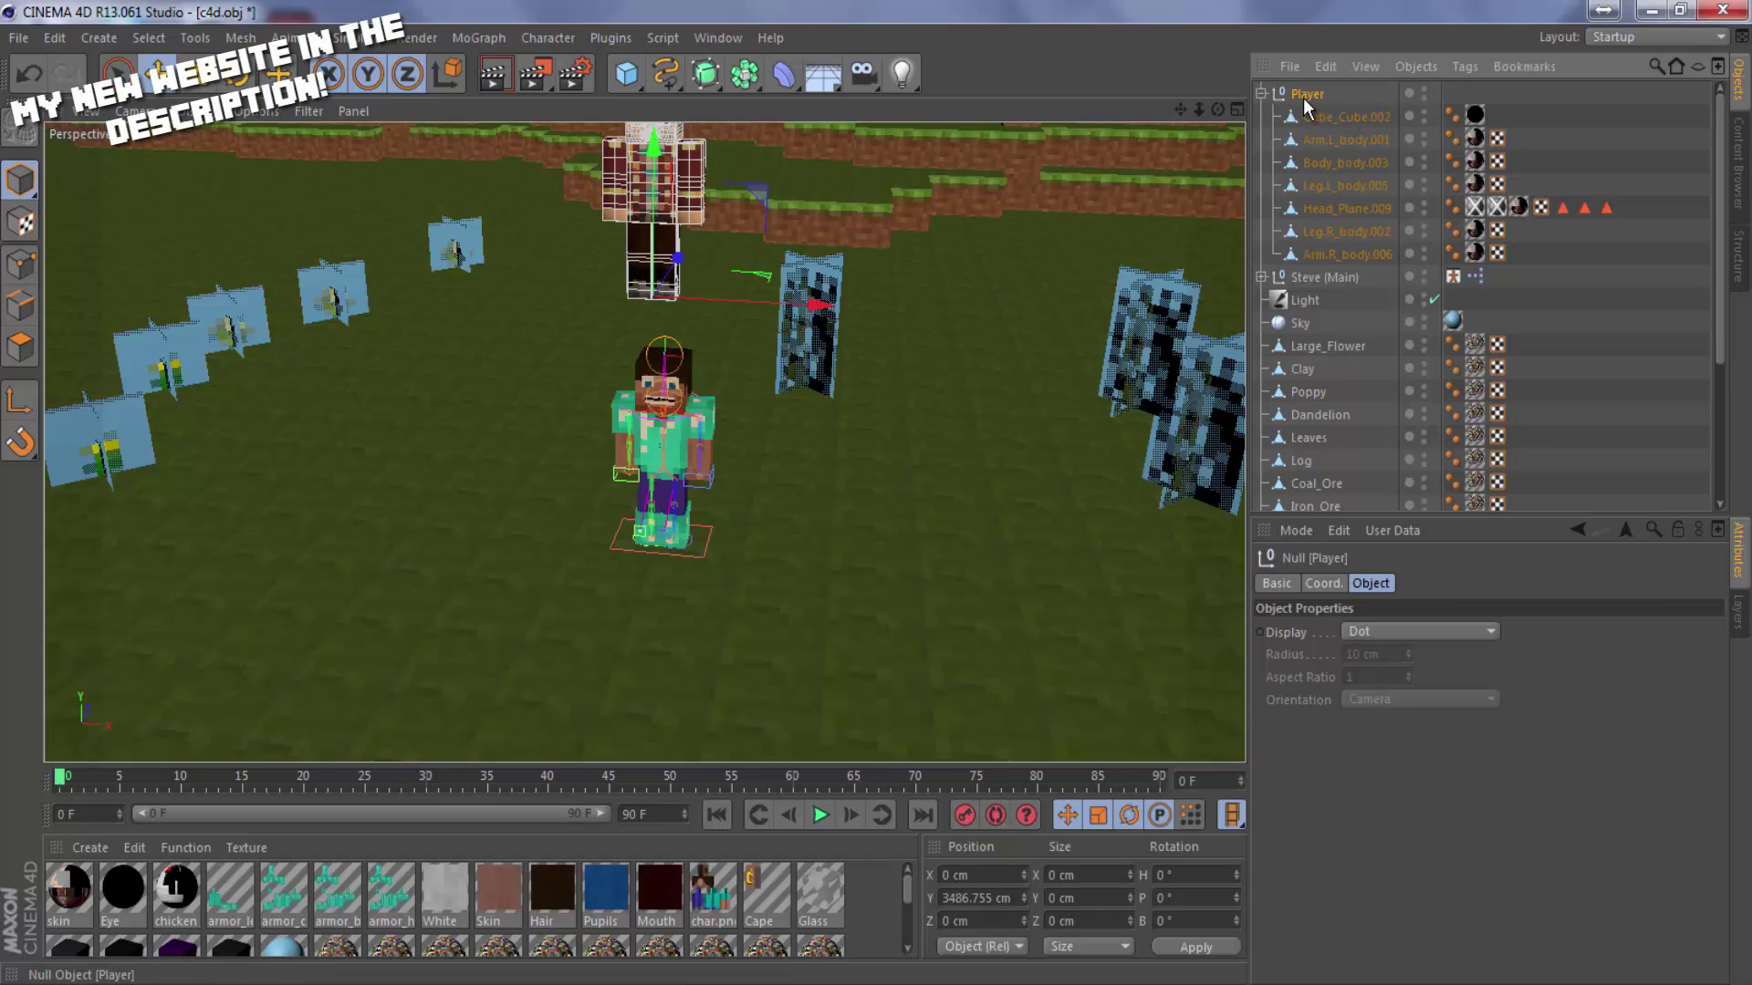
pyautogui.press('Delete')
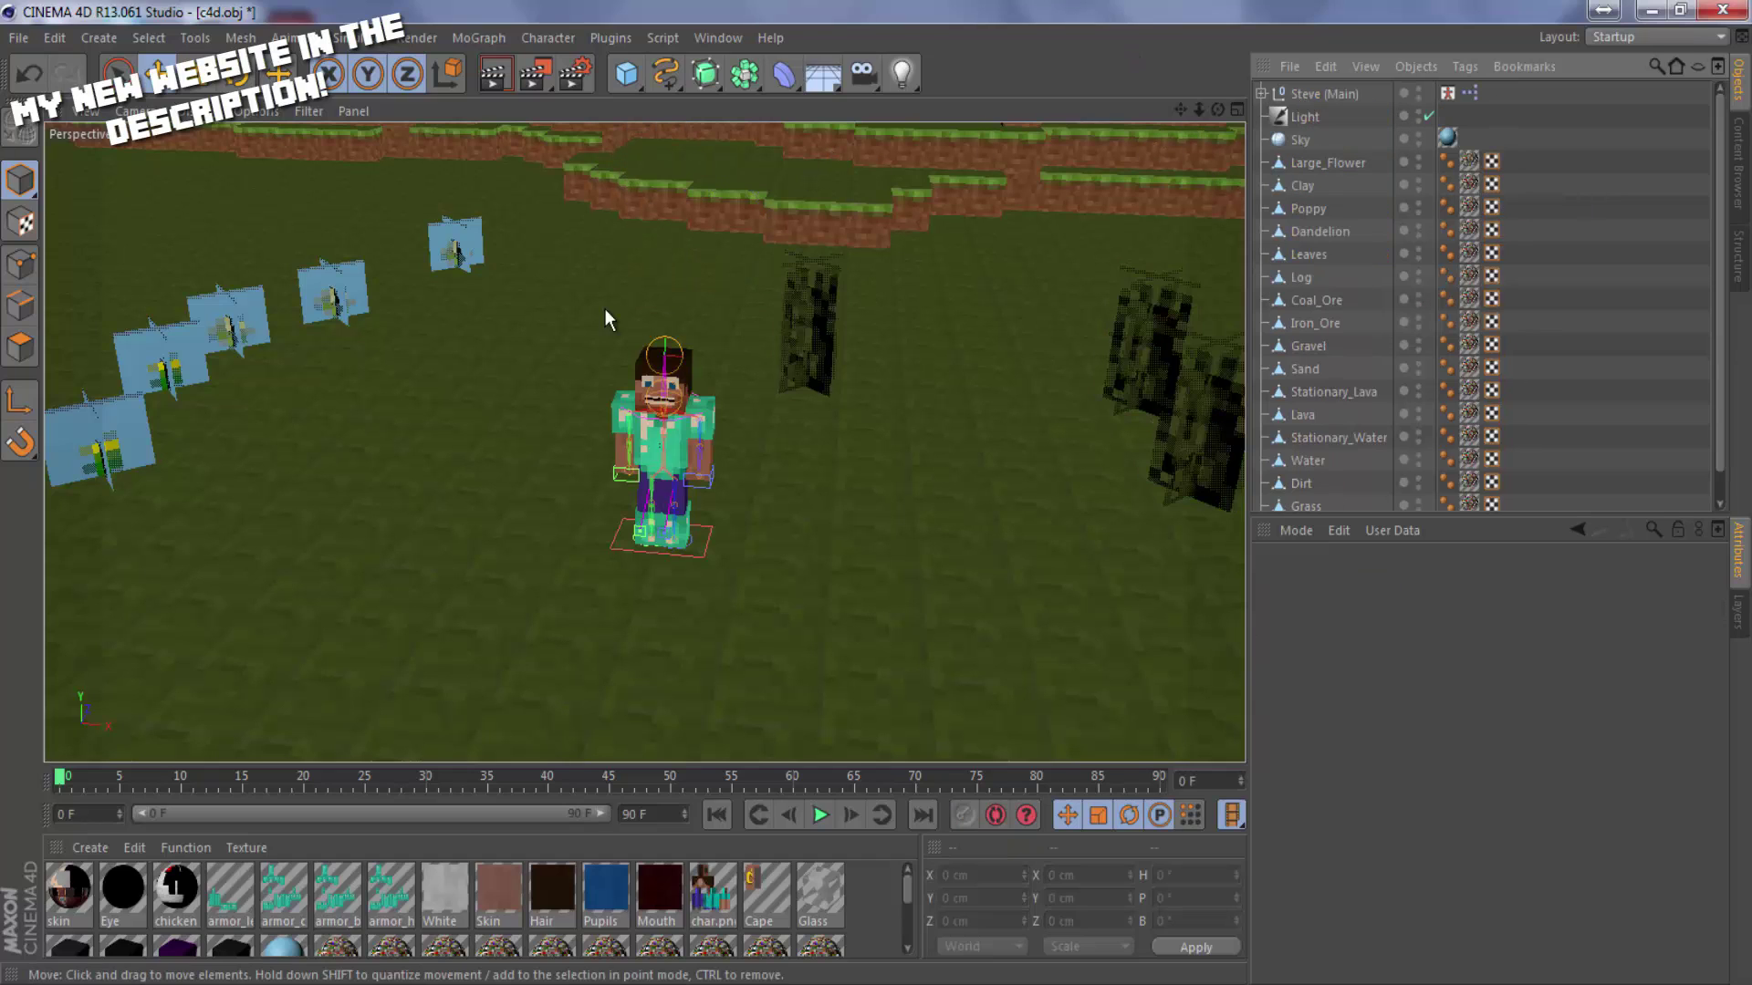
# Set the Steve rig's Smile to 27 % and its Teeth value to 444 cm.
pyautogui.scroll(10, 604, 308)
pyautogui.scroll(6, 742, 463)
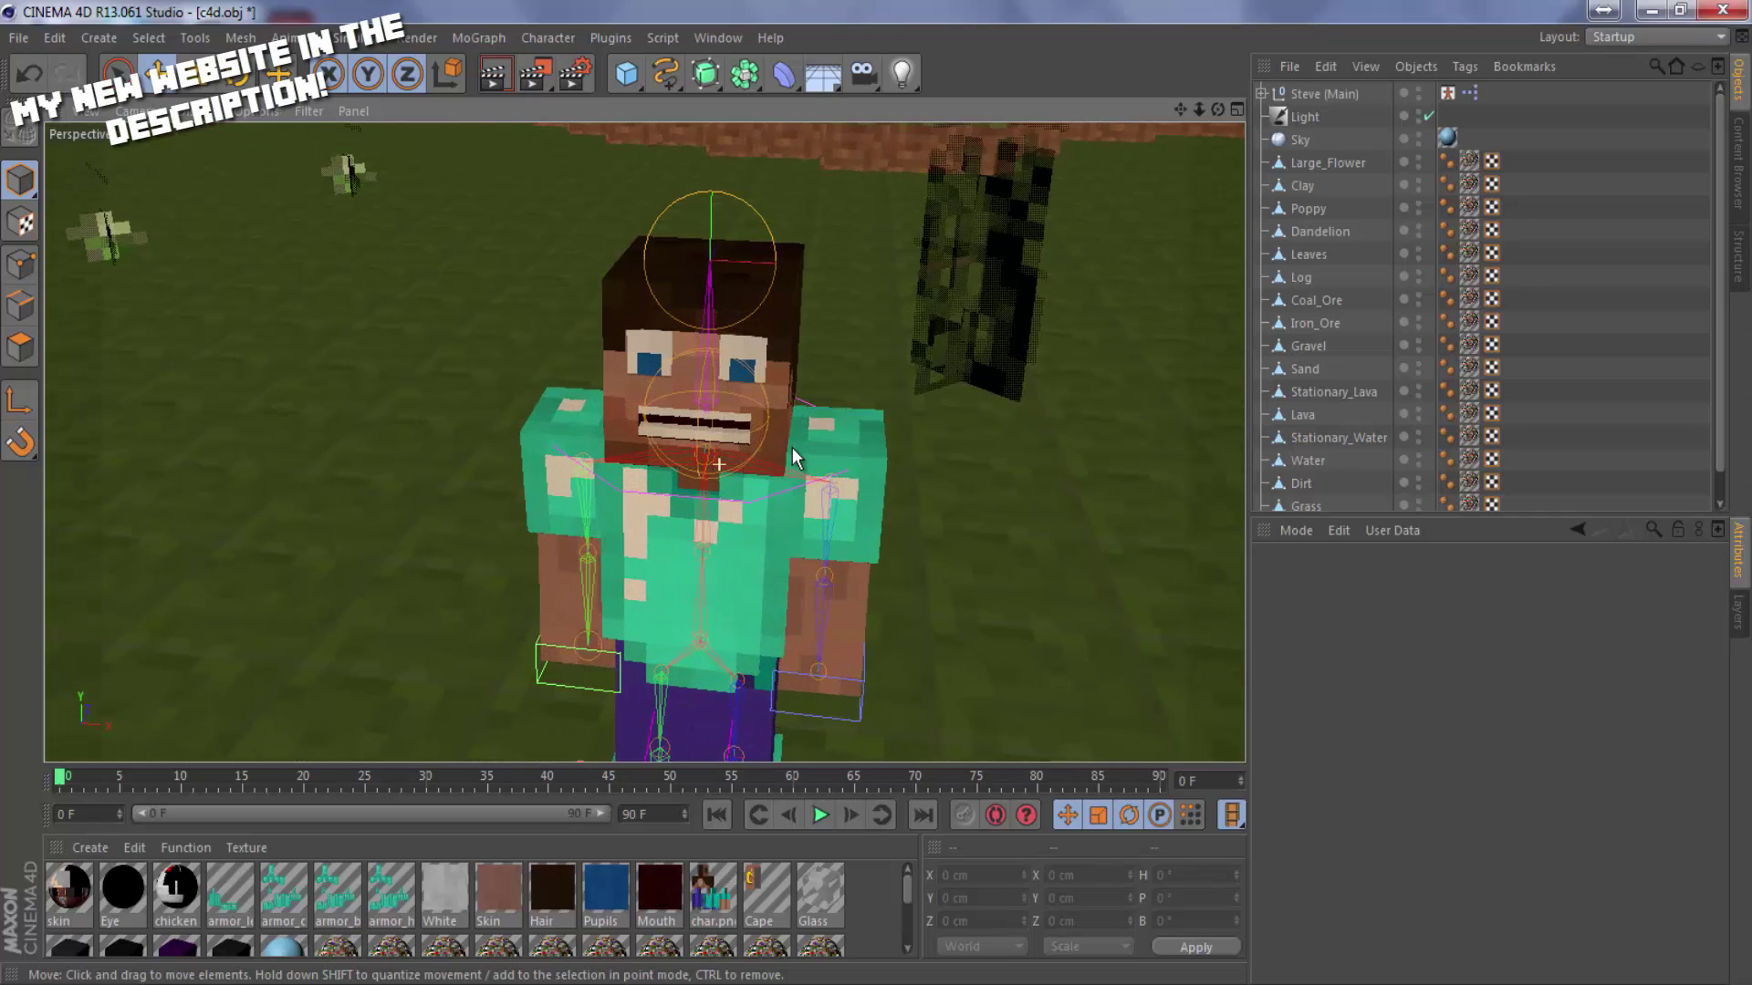
pyautogui.click(1359, 93)
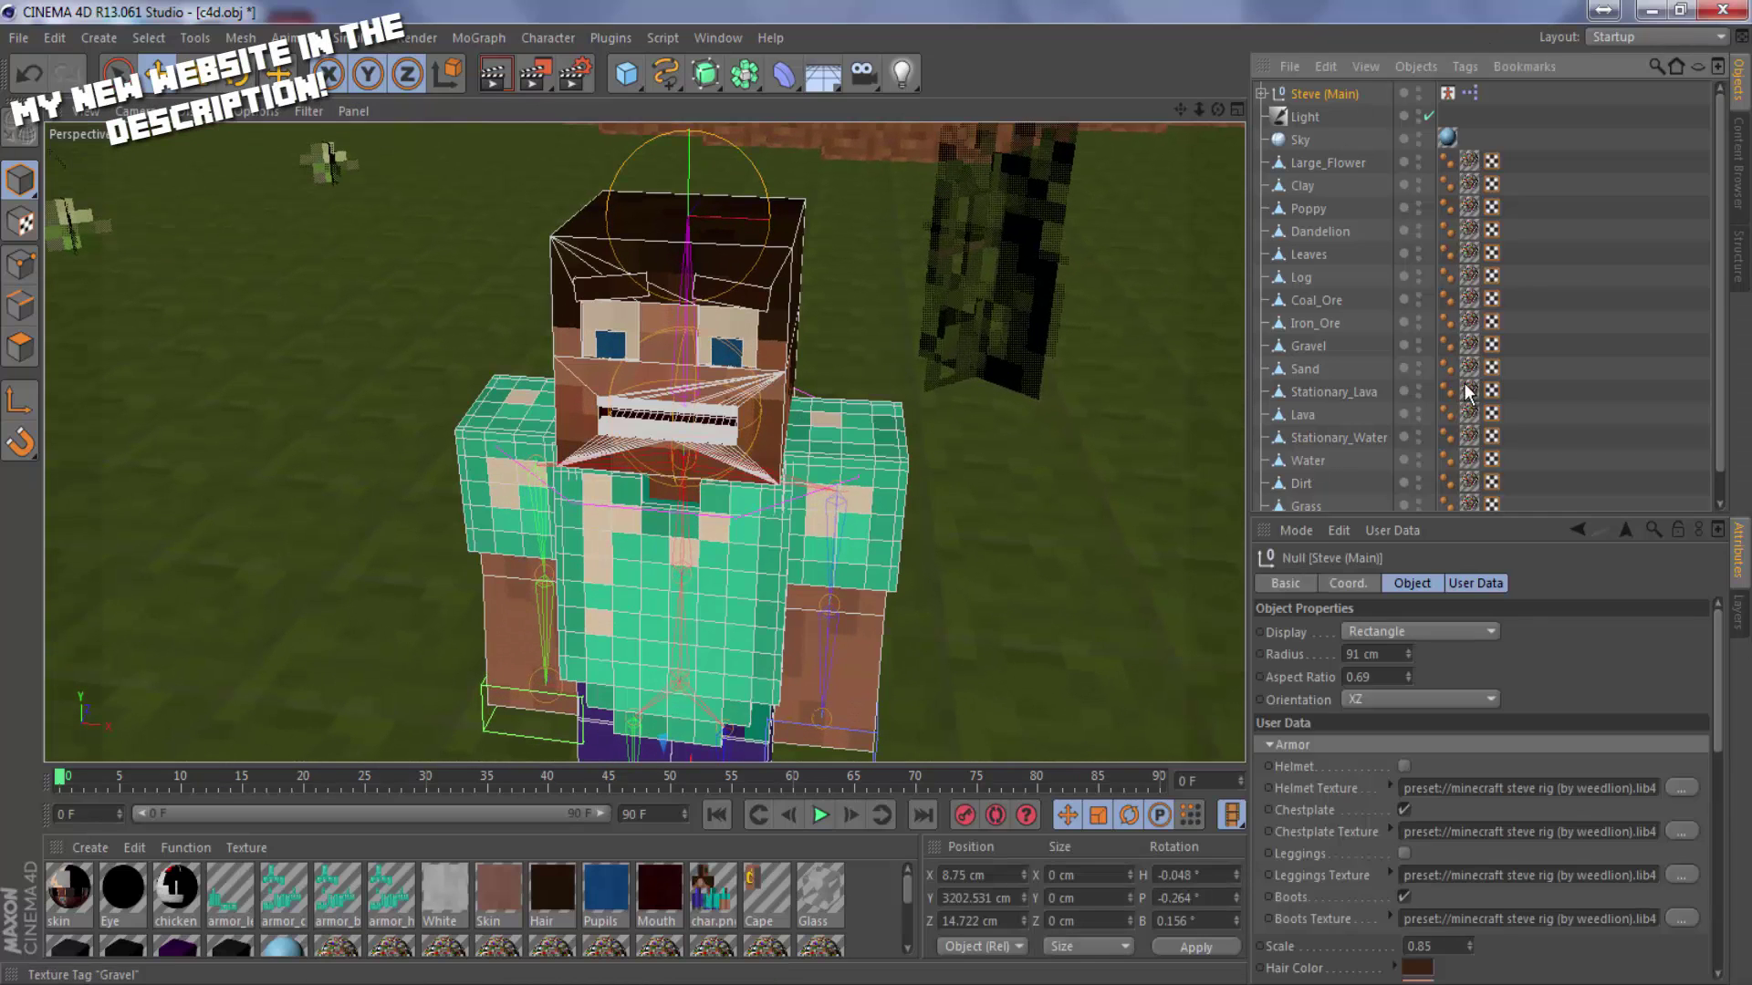
pyautogui.scroll(-5, 1316, 828)
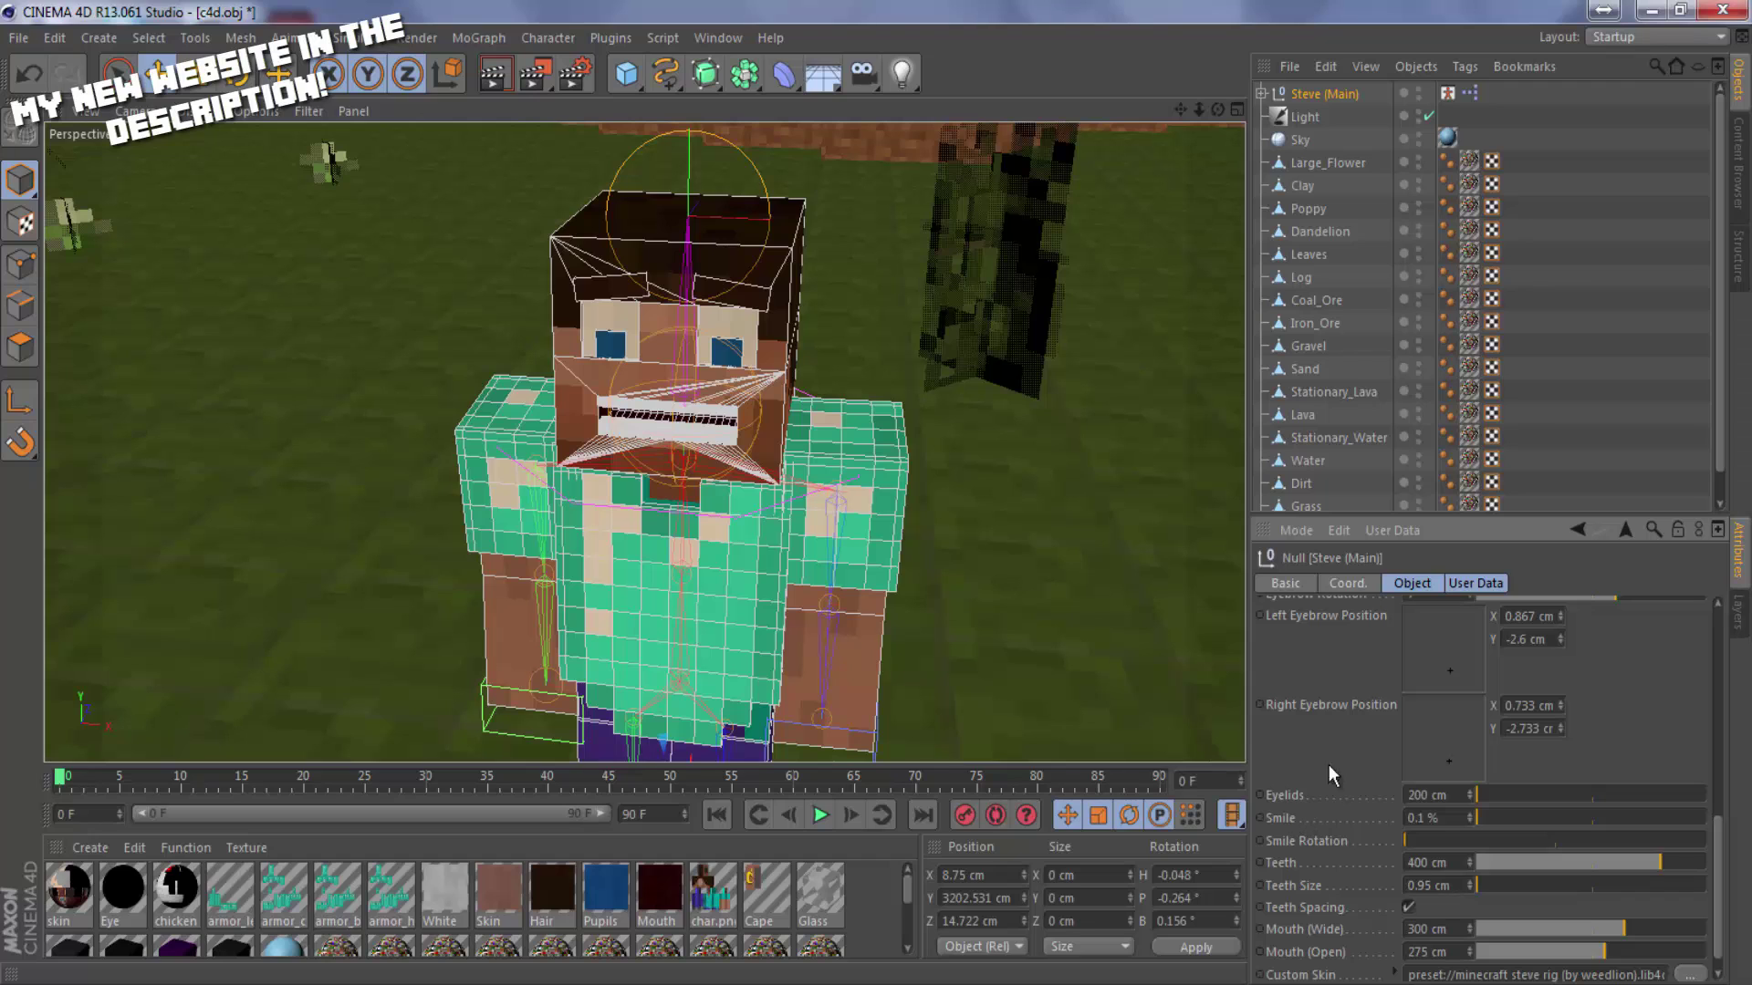
pyautogui.moveTo(1491, 817); pyautogui.dragTo(1654, 811)
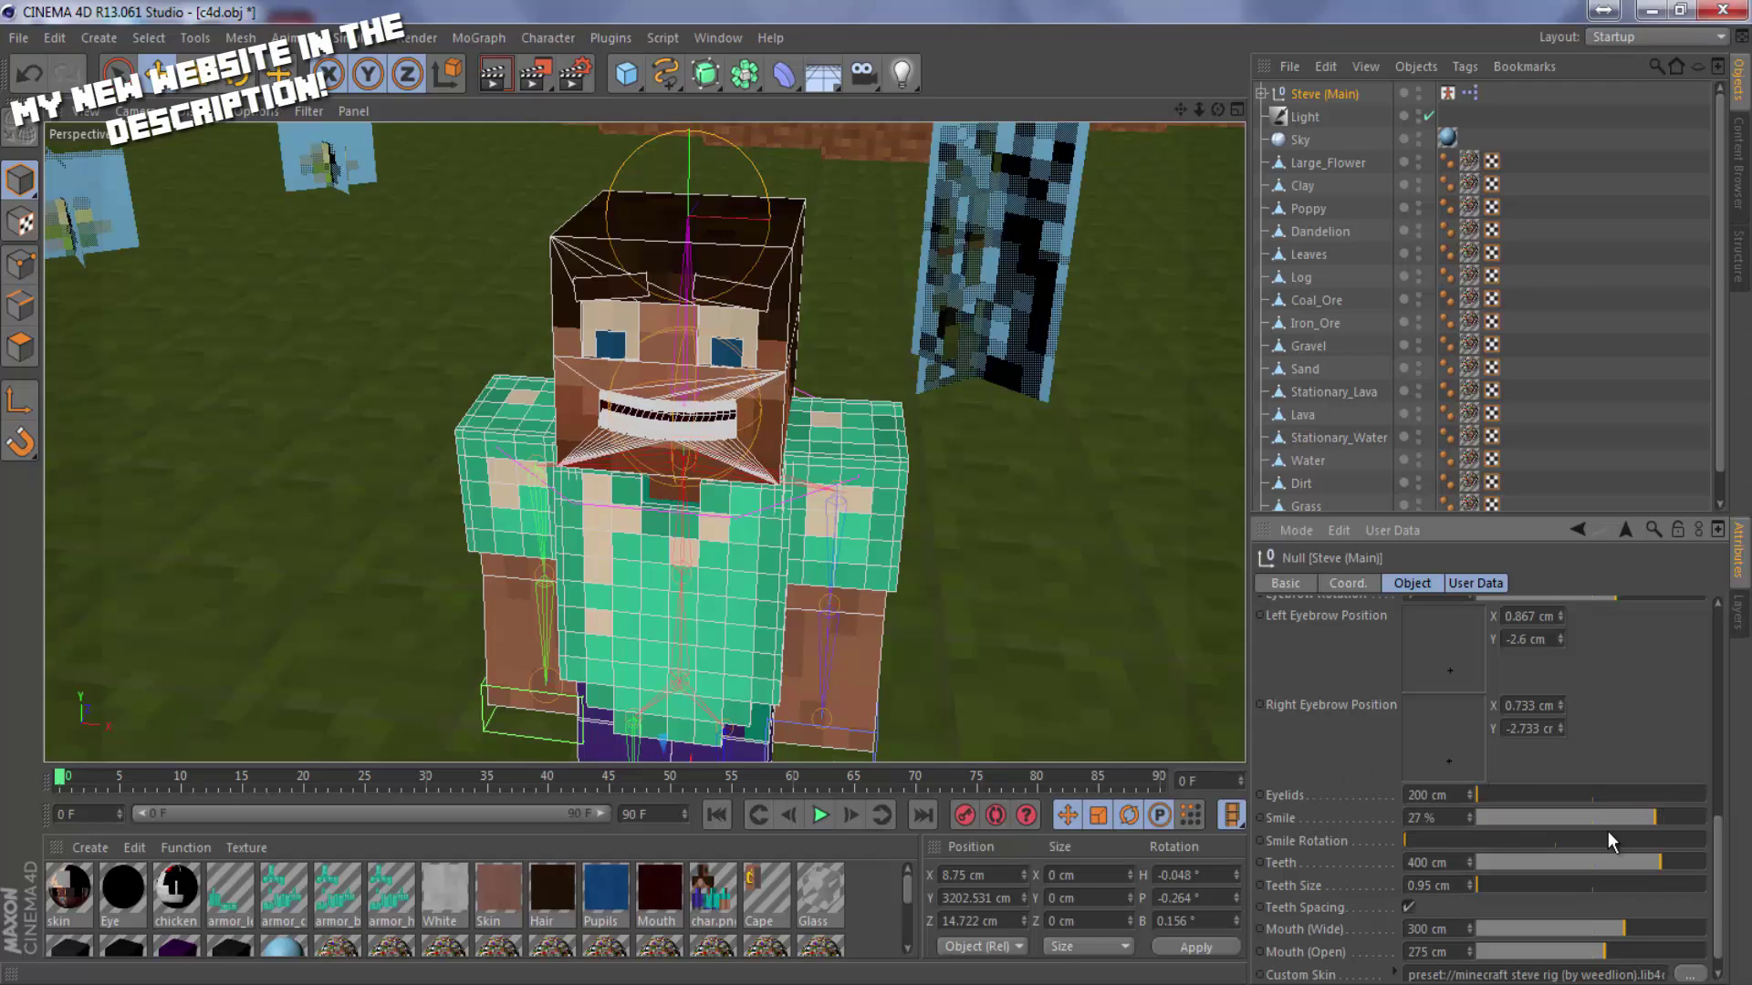
pyautogui.moveTo(1538, 838)
pyautogui.mouseDown()
pyautogui.moveTo(1677, 845)
pyautogui.moveTo(1518, 846)
pyautogui.mouseUp()
pyautogui.moveTo(1640, 857); pyautogui.dragTo(1684, 866)
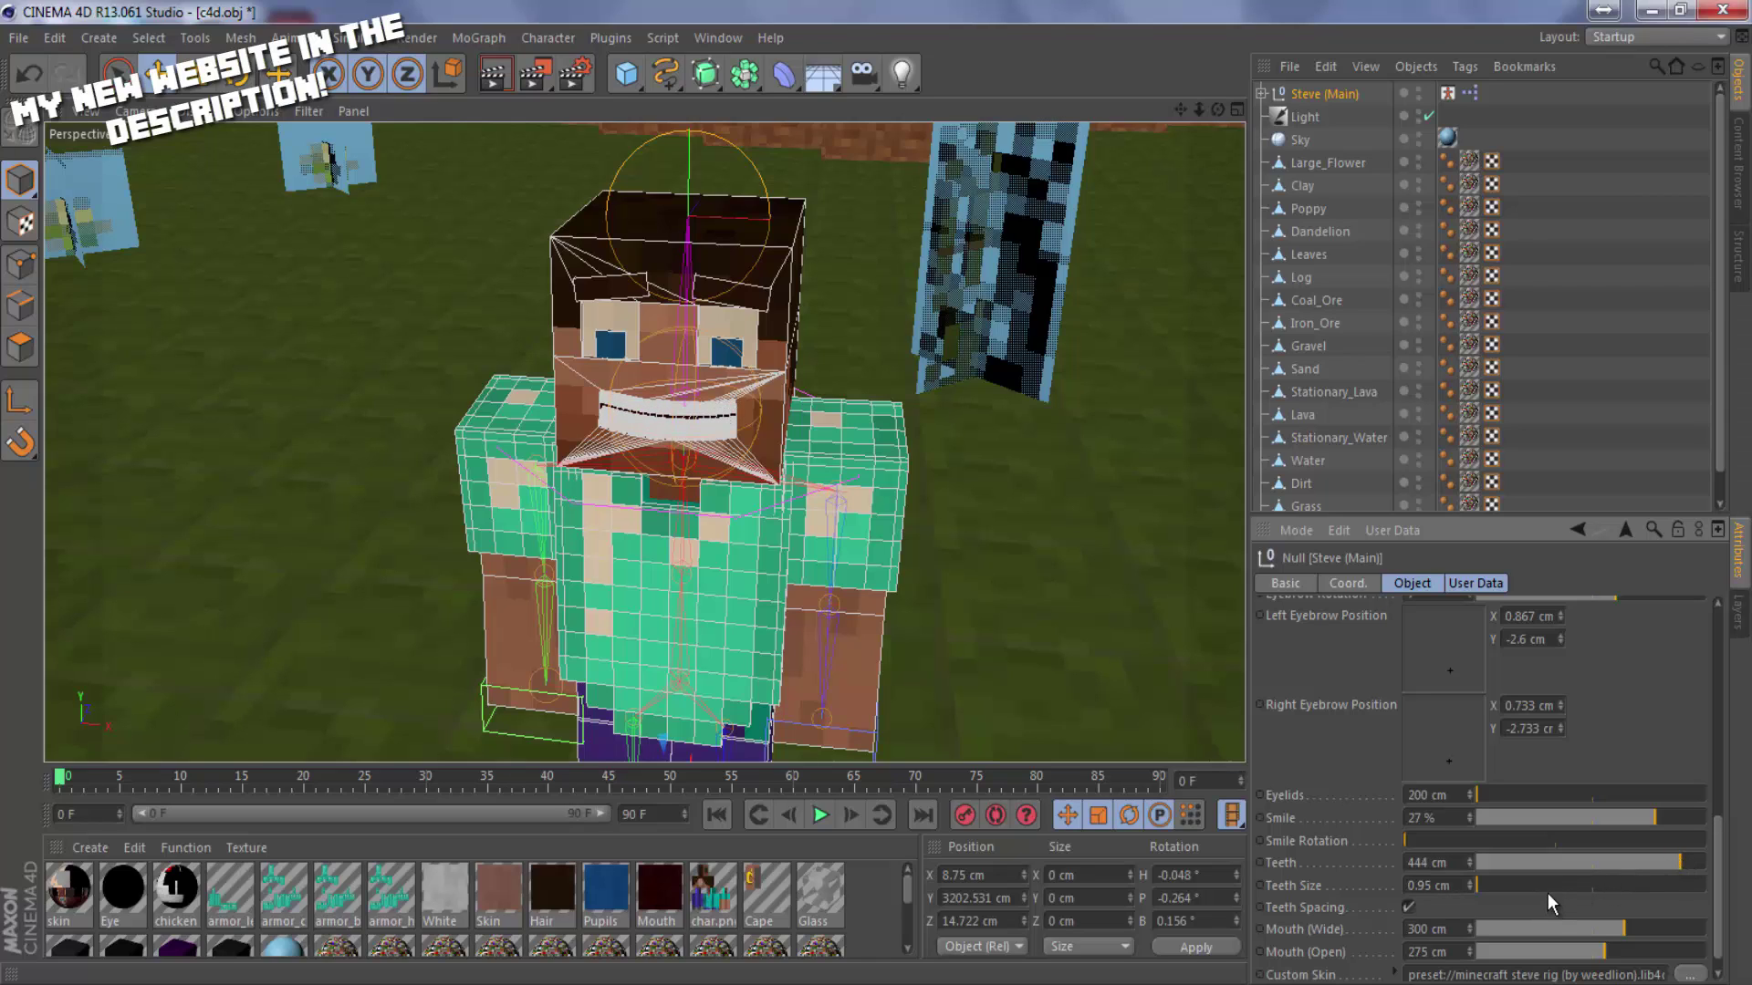
# Try other Teeth Size values on the Steve rig while viewing the mouth up close.
pyautogui.scroll(10, 626, 430)
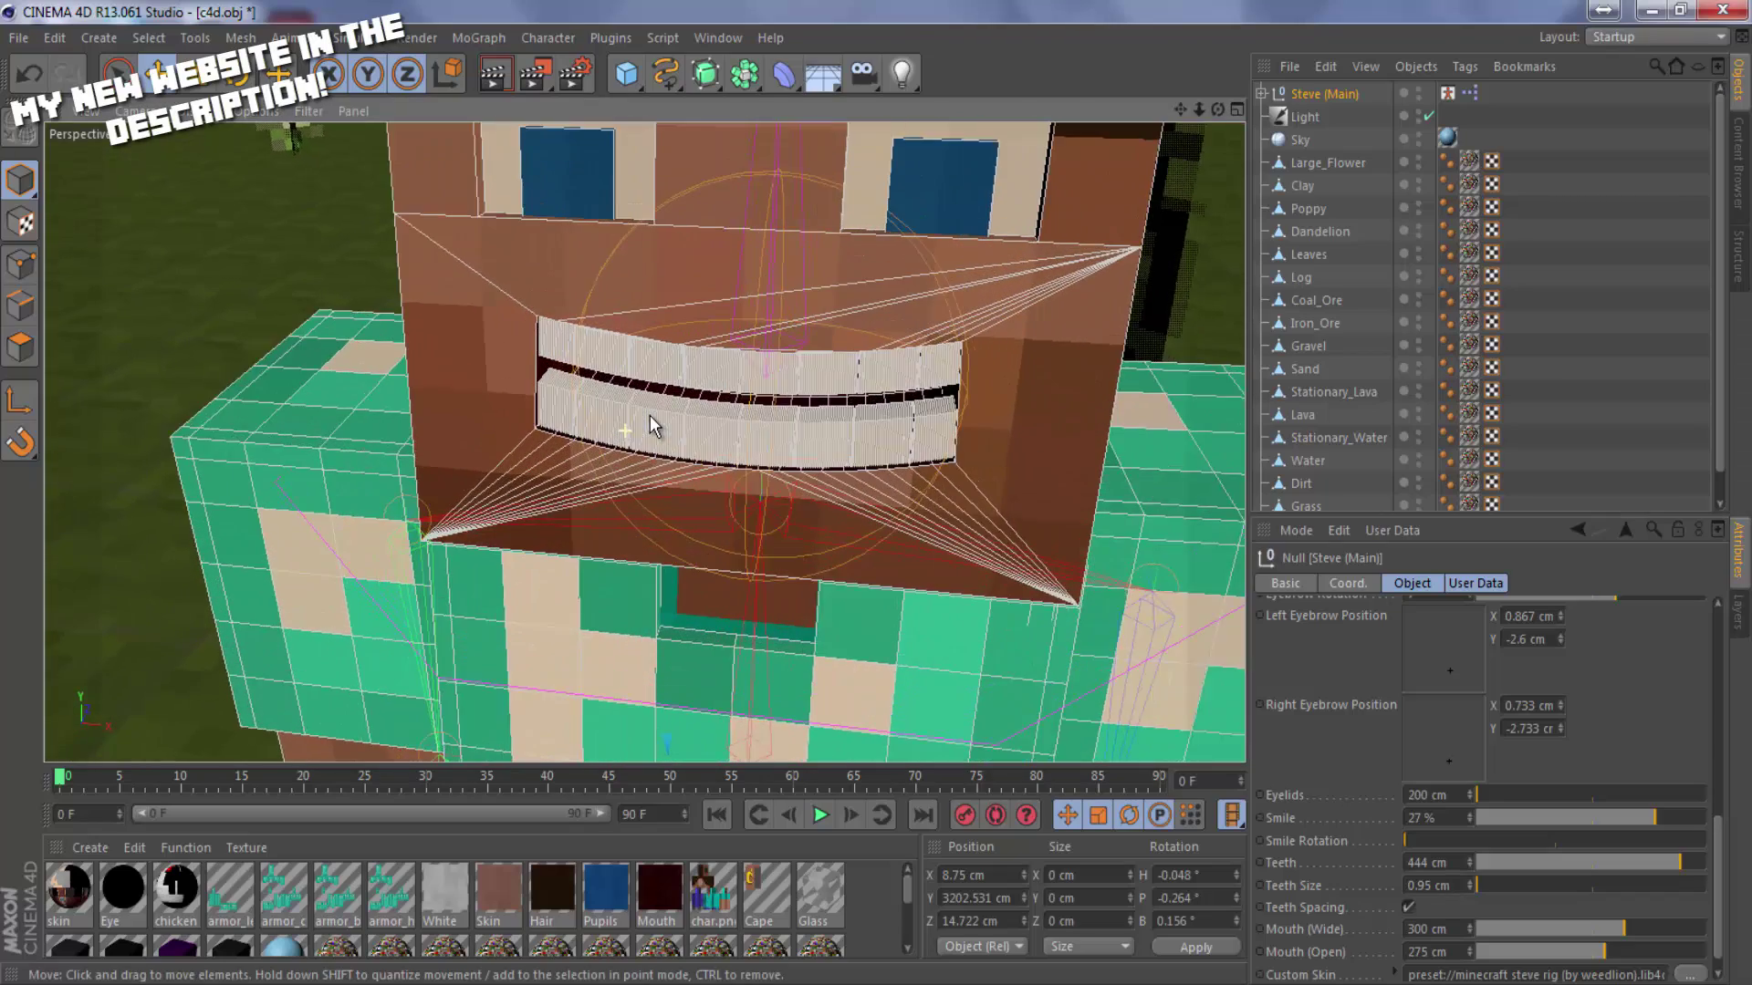
pyautogui.scroll(3, 650, 415)
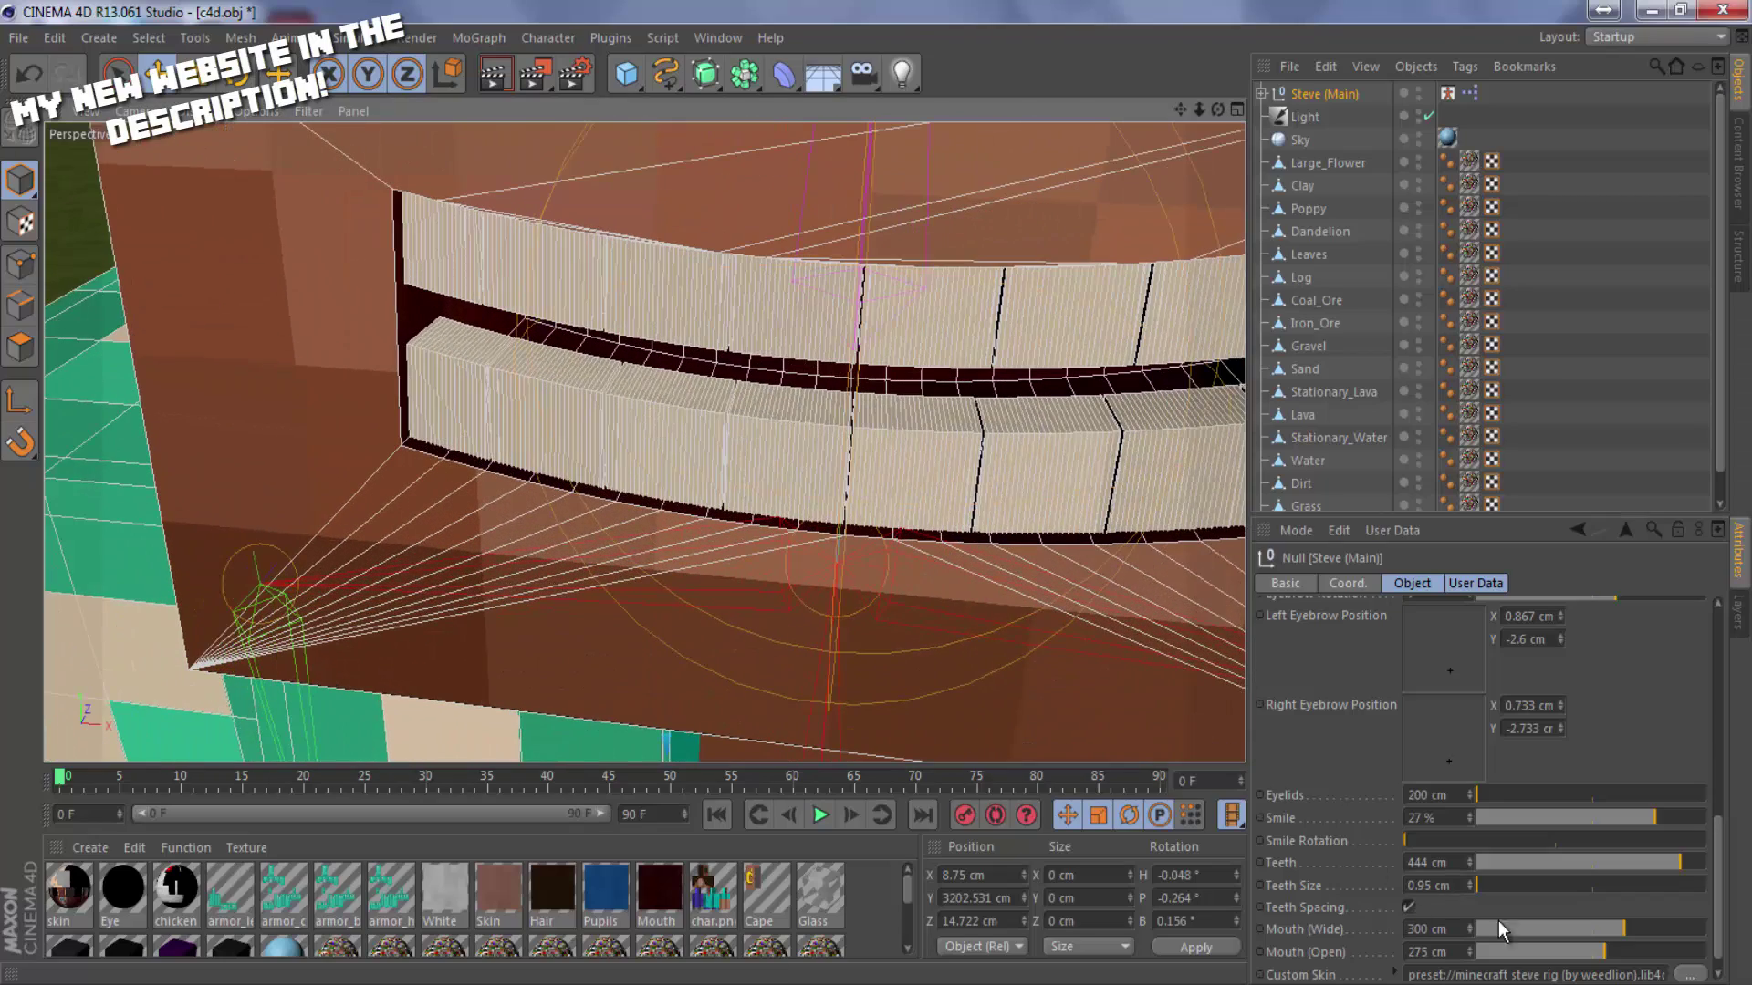
pyautogui.moveTo(1549, 881); pyautogui.dragTo(1585, 885)
pyautogui.hotkey('ctrl', 'z')
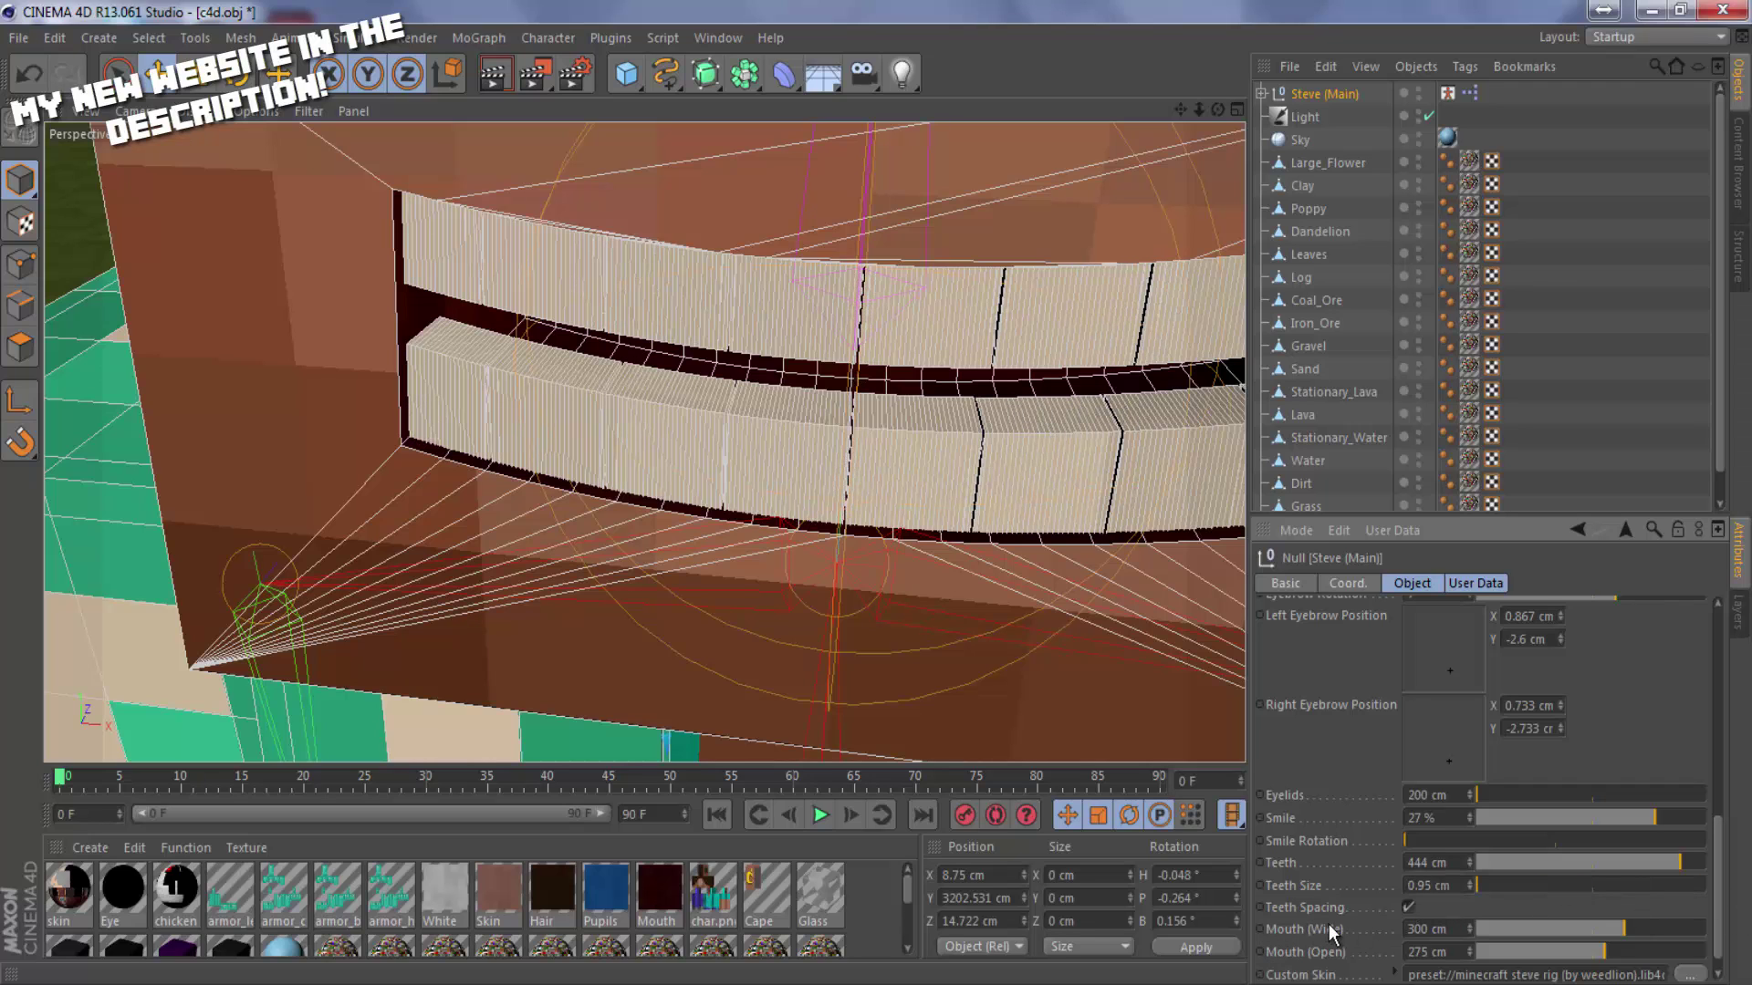
pyautogui.moveTo(1519, 879); pyautogui.dragTo(1436, 885)
# Narrow the Steve rig's Mouth (Wide) to 207 cm and close its Mouth (Open) to 4 cm.
pyautogui.moveTo(1623, 929); pyautogui.dragTo(1578, 931)
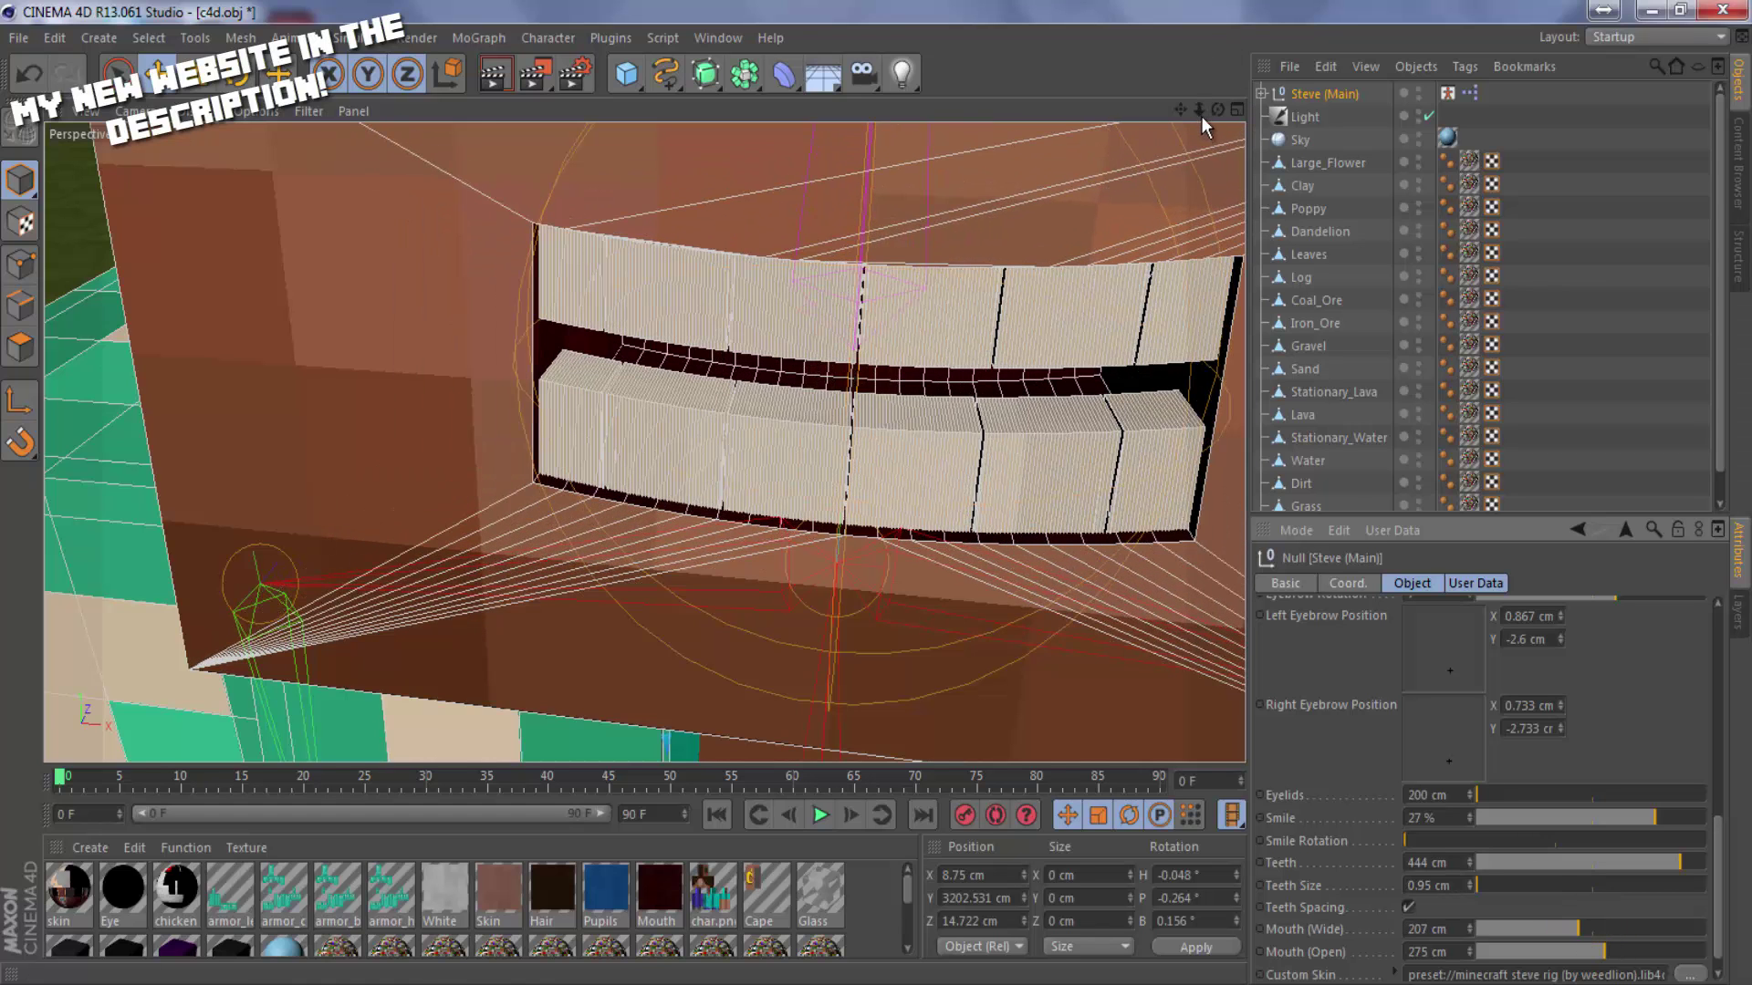
pyautogui.moveTo(1203, 118); pyautogui.dragTo(869, 497)
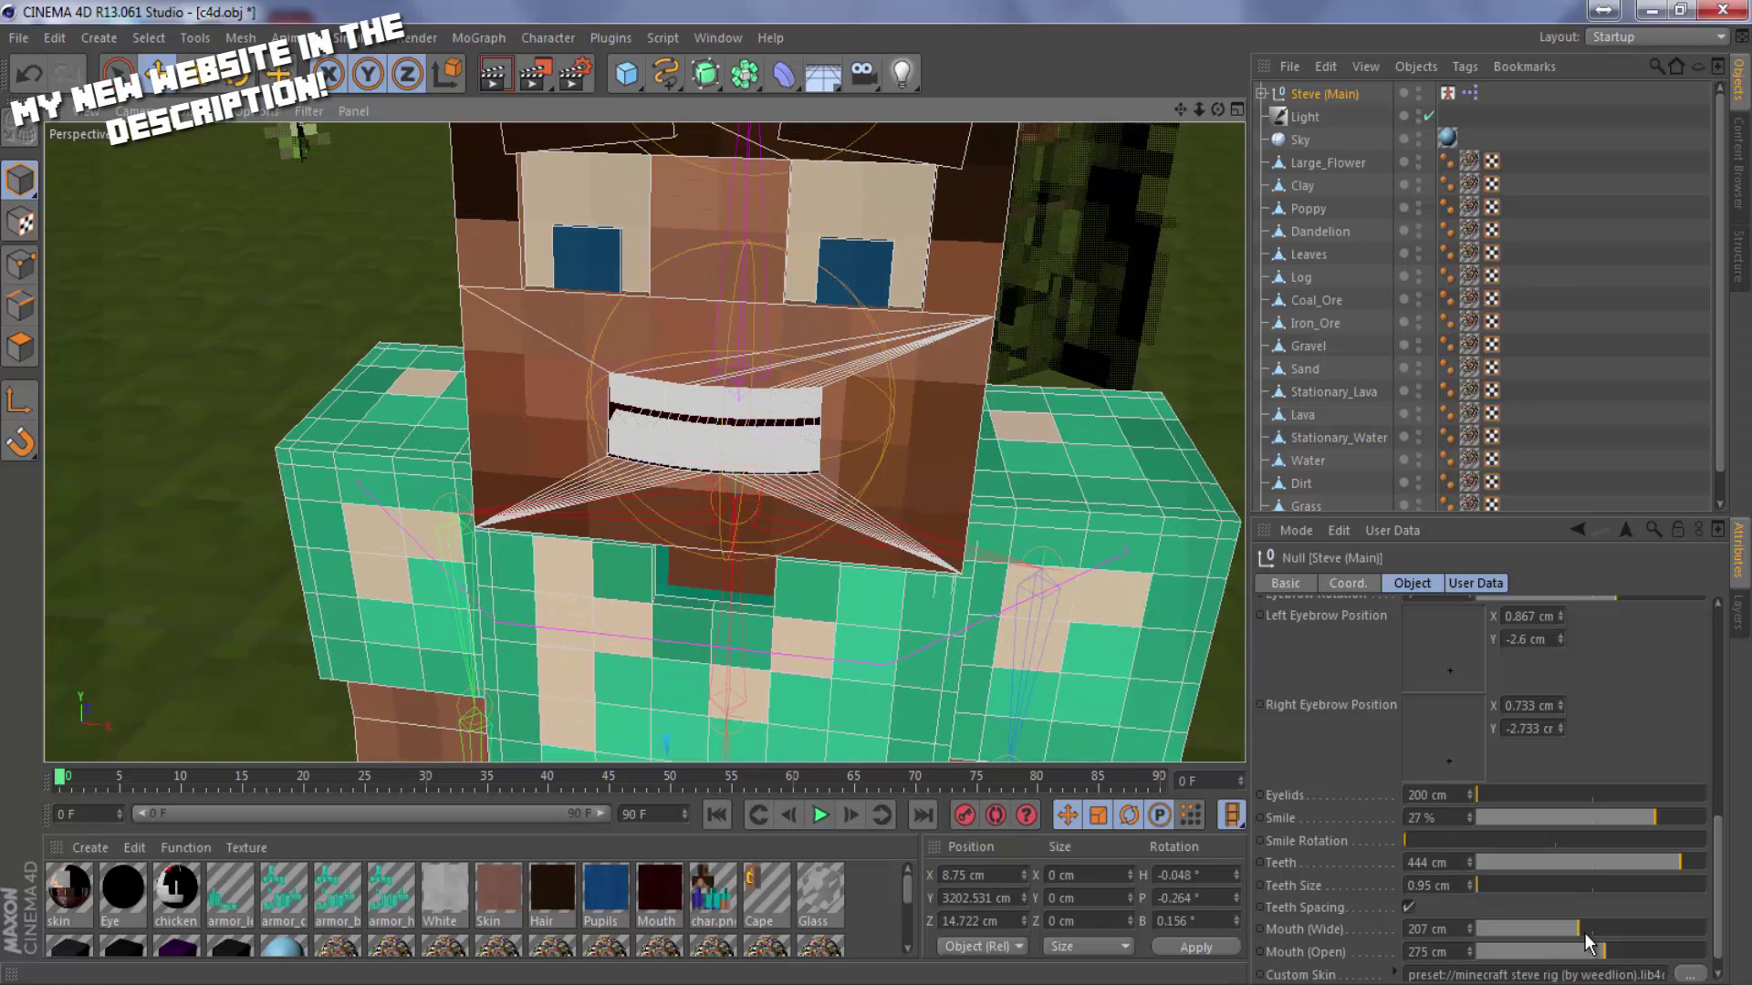
pyautogui.moveTo(1603, 951); pyautogui.dragTo(1478, 962)
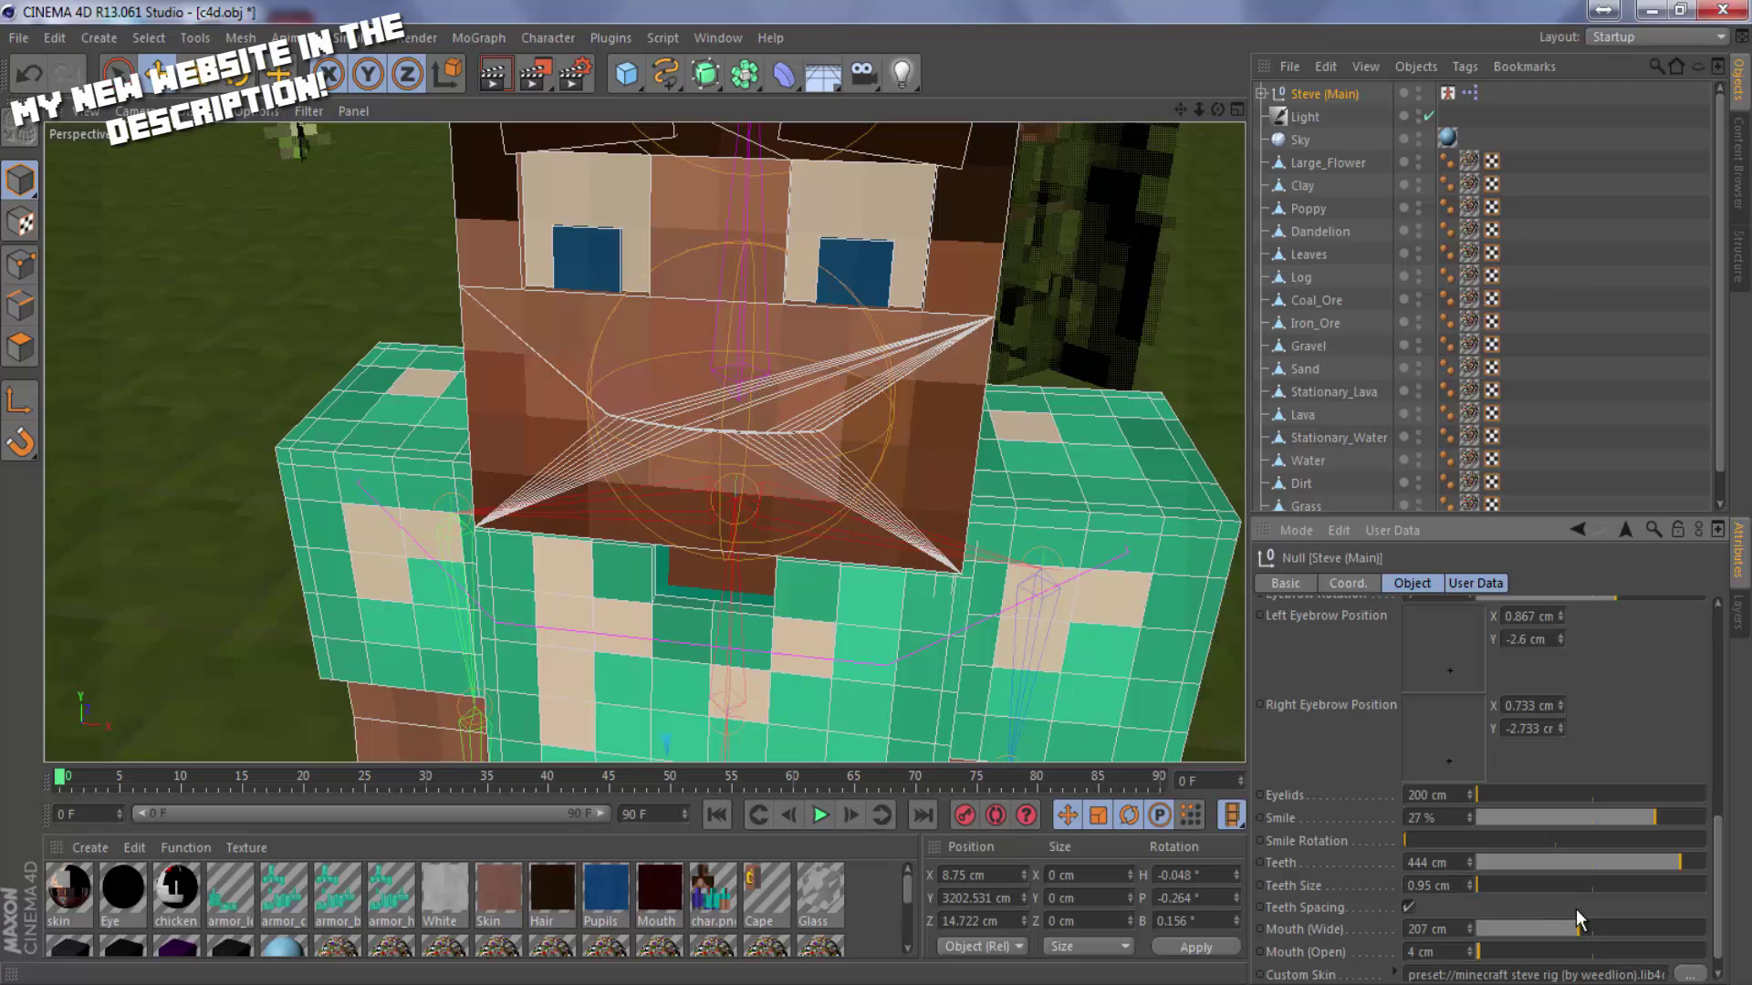
# Raise the Steve rig's Teeth value to 505 cm and narrow its Mouth (Wide) to 187 cm.
pyautogui.moveTo(1526, 863); pyautogui.dragTo(1646, 854)
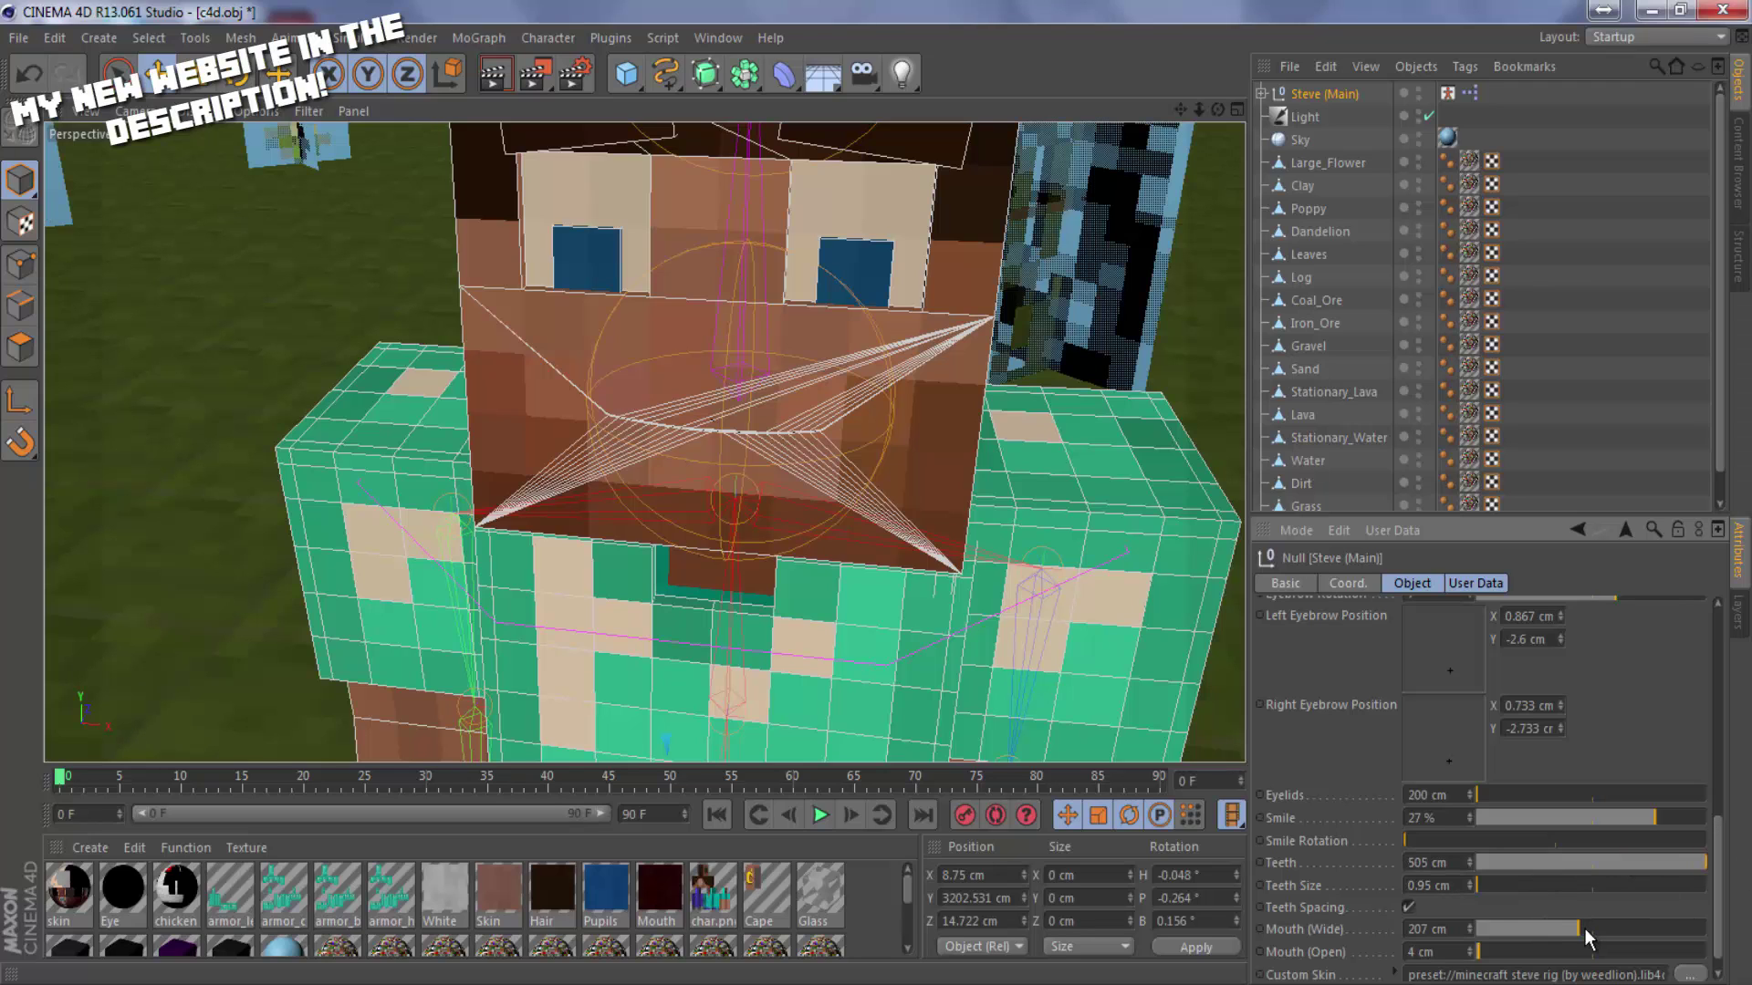
pyautogui.moveTo(1583, 928)
pyautogui.mouseDown()
pyautogui.moveTo(1605, 928)
pyautogui.moveTo(1567, 928)
pyautogui.mouseUp()
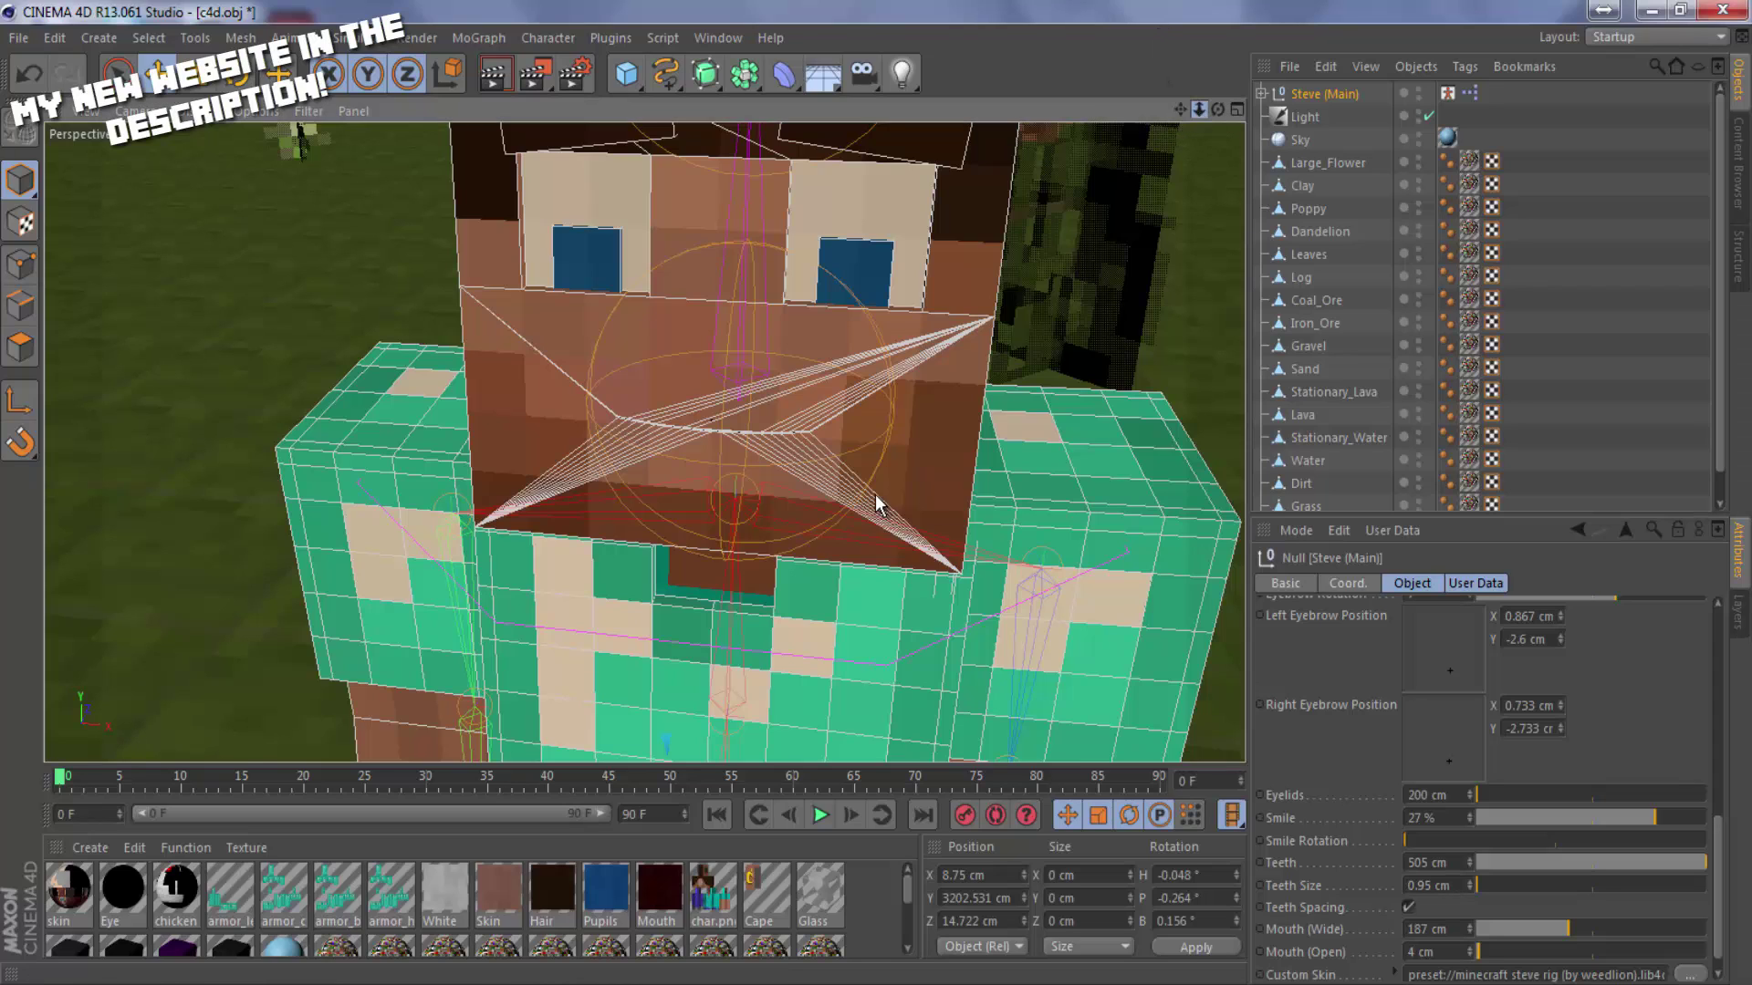
# Frame the Steve rig's whole face and render a preview of it in the viewport.
pyautogui.scroll(-5, 874, 494)
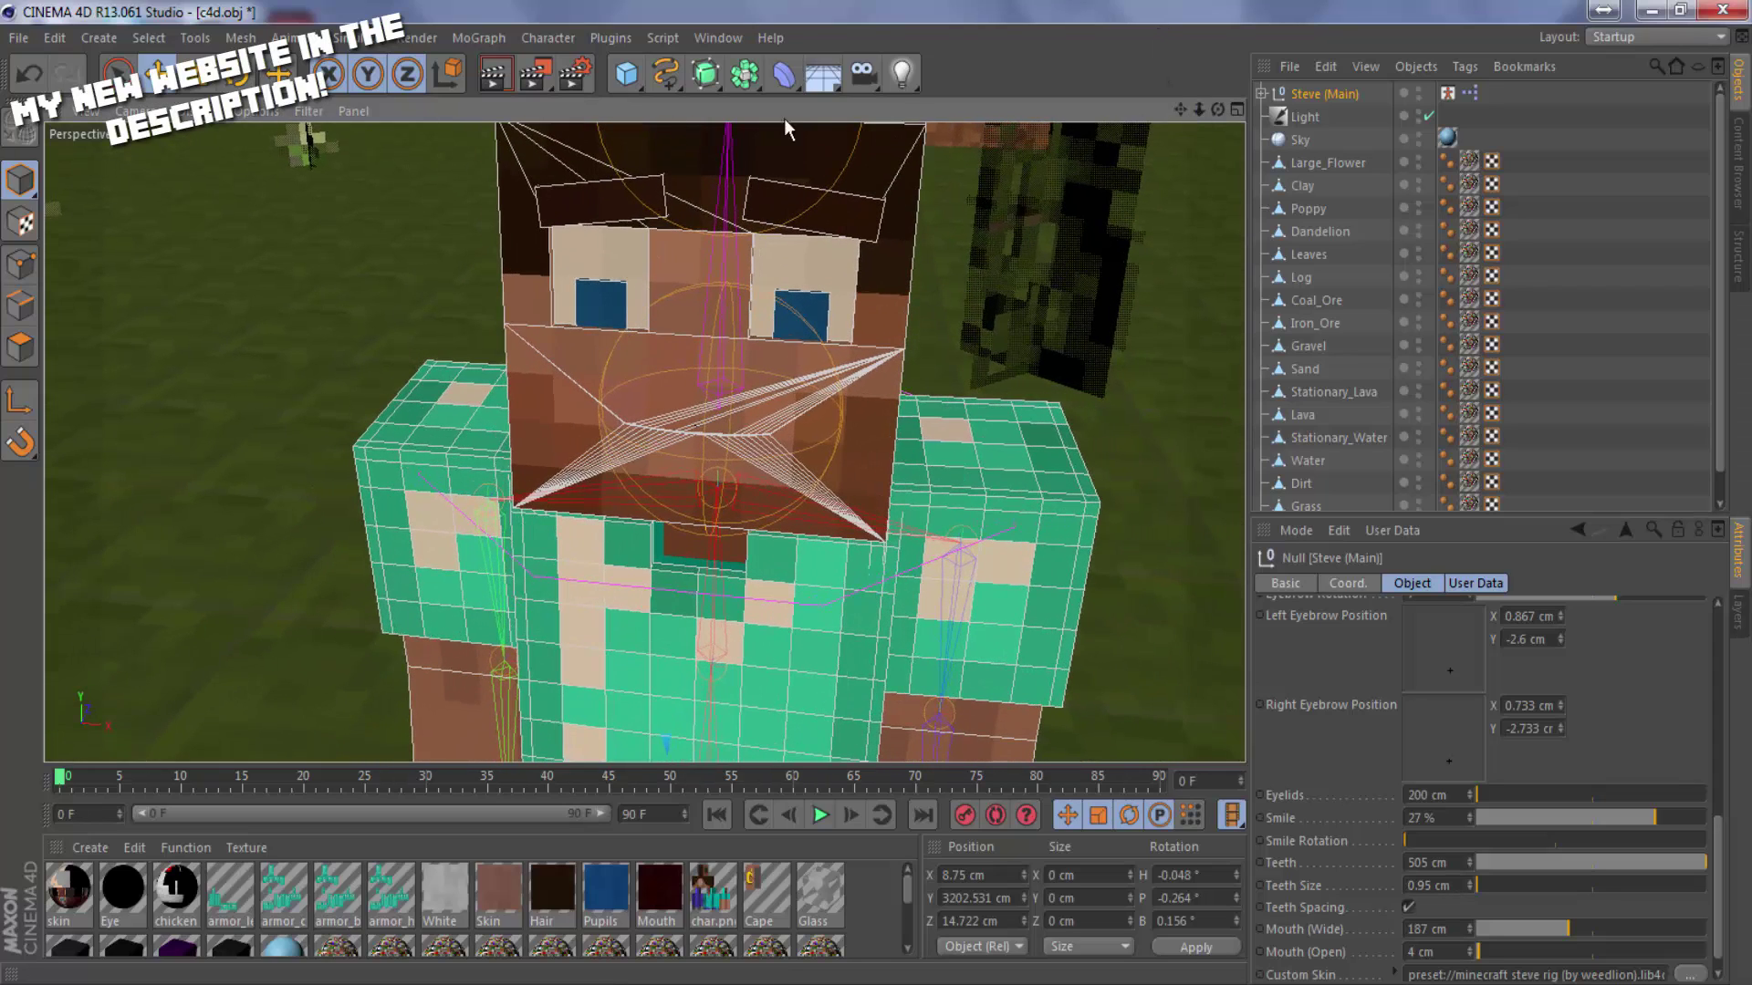
pyautogui.moveTo(1177, 110); pyautogui.dragTo(409, 106)
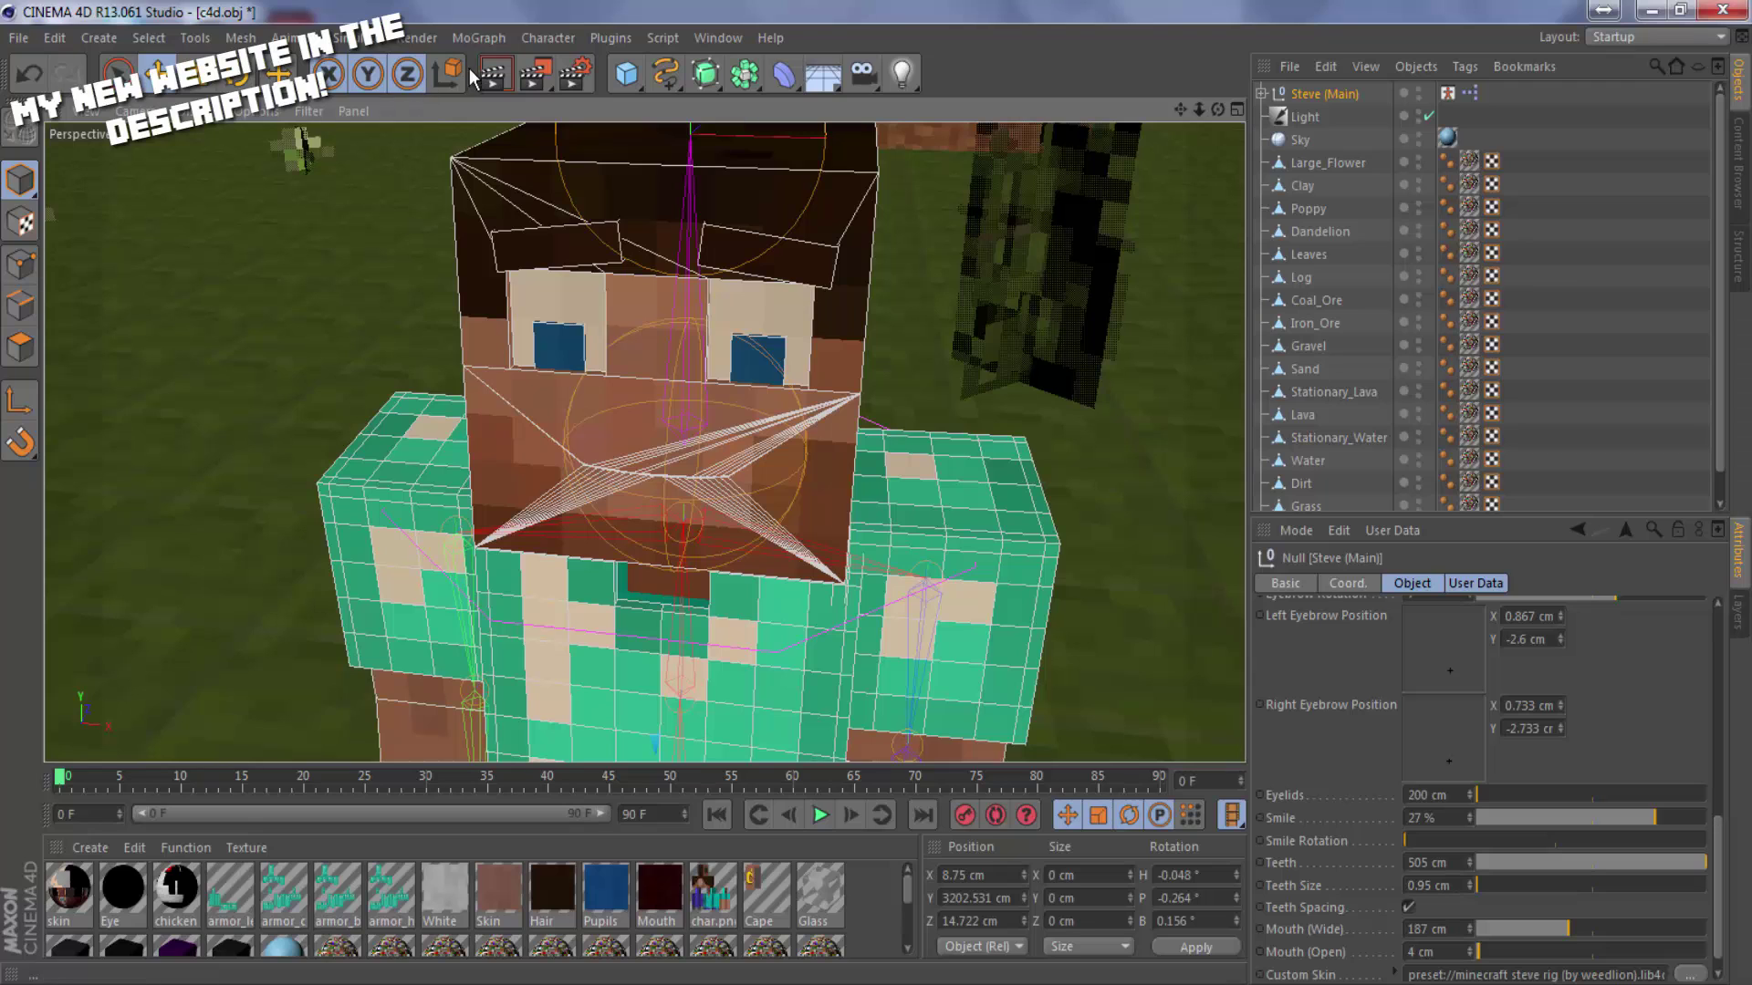
pyautogui.click(494, 75)
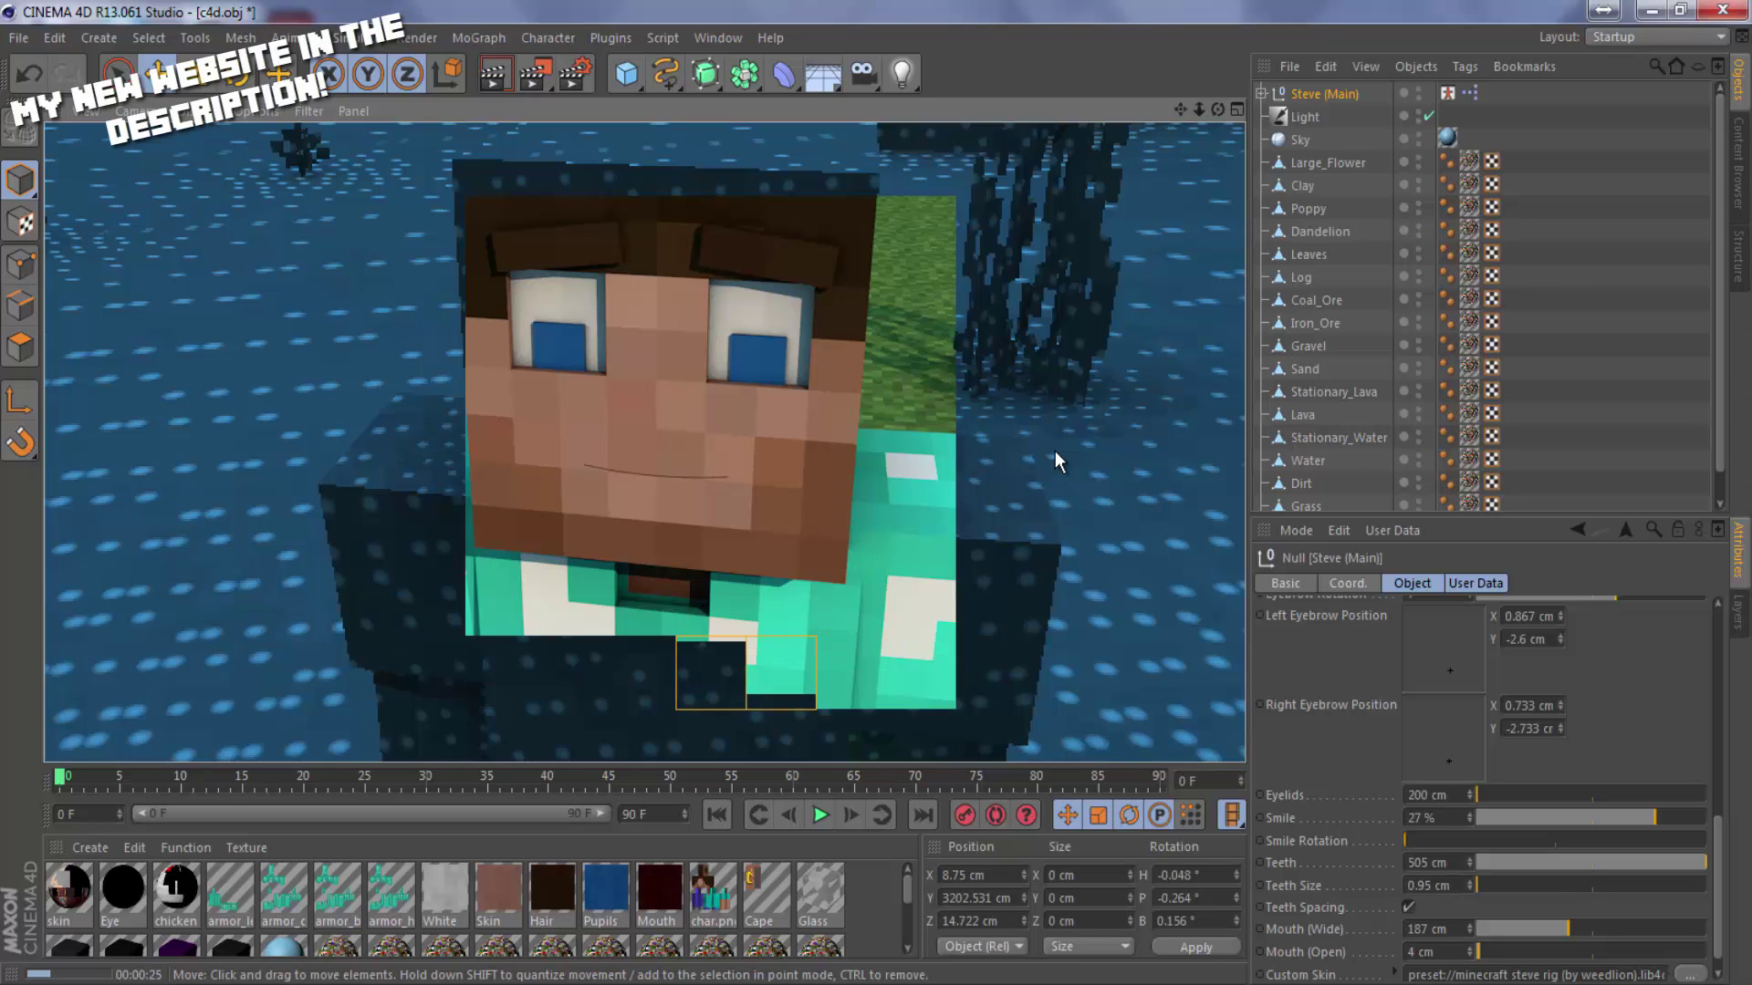
pyautogui.click(1055, 451)
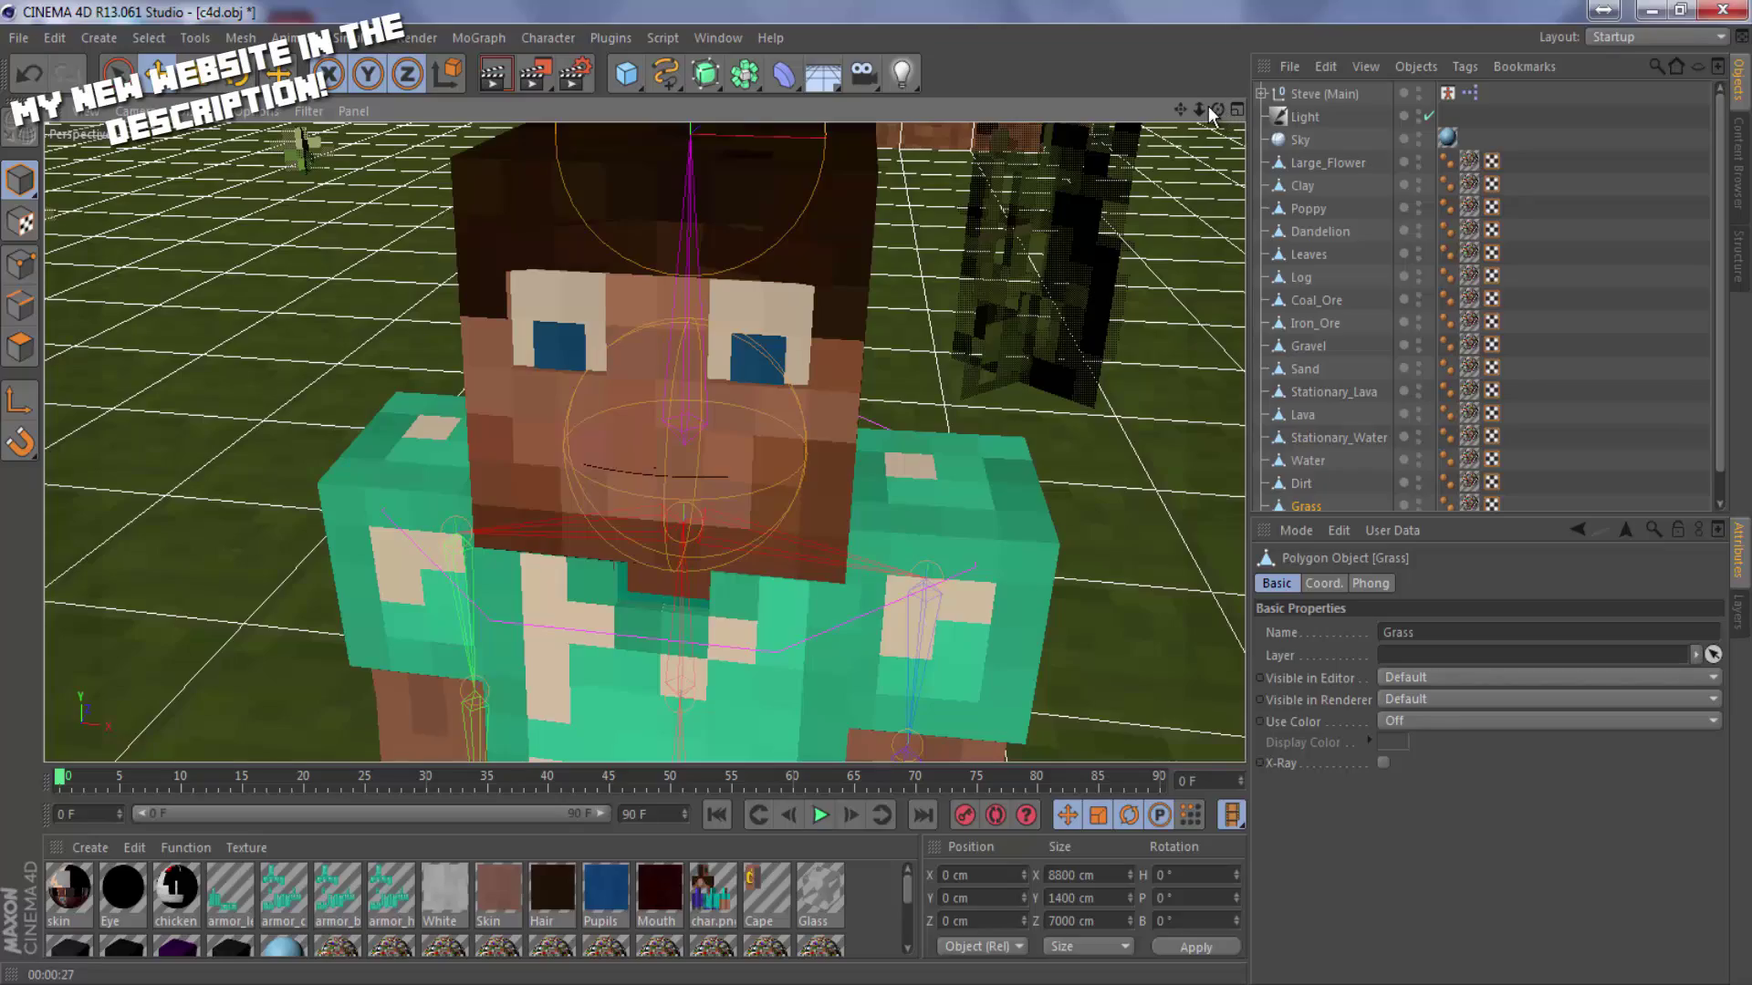
pyautogui.moveTo(1213, 106); pyautogui.dragTo(879, 500)
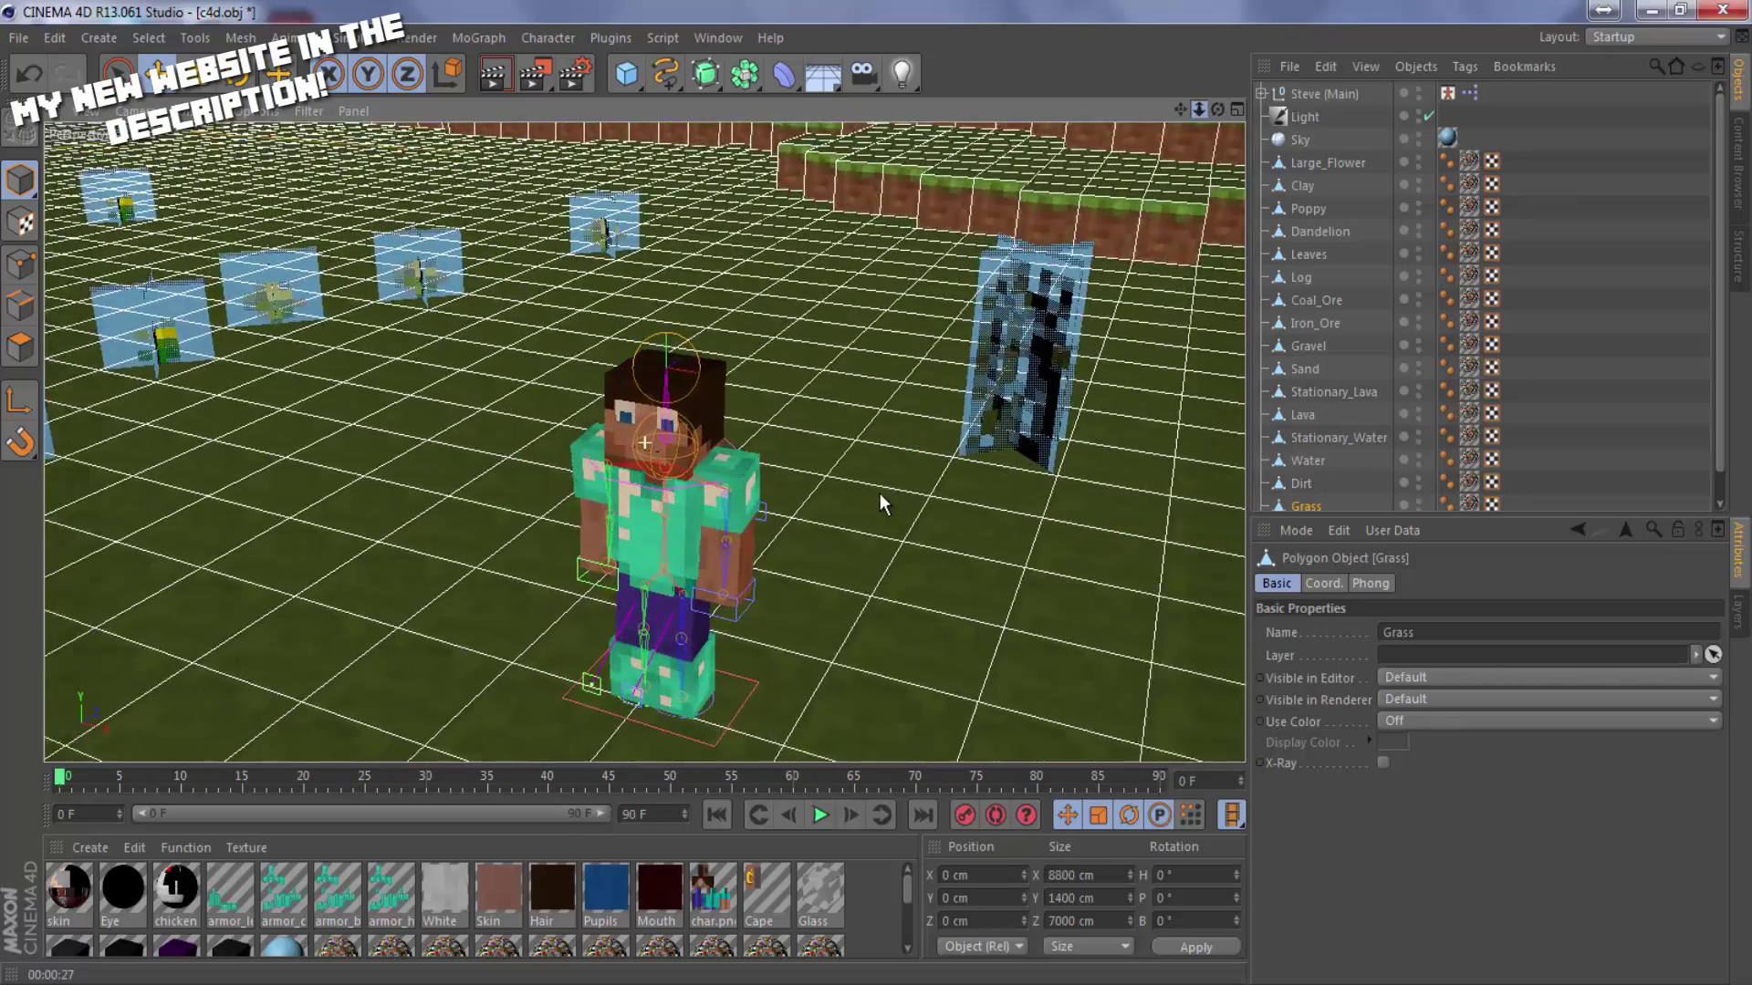
pyautogui.scroll(8, 880, 493)
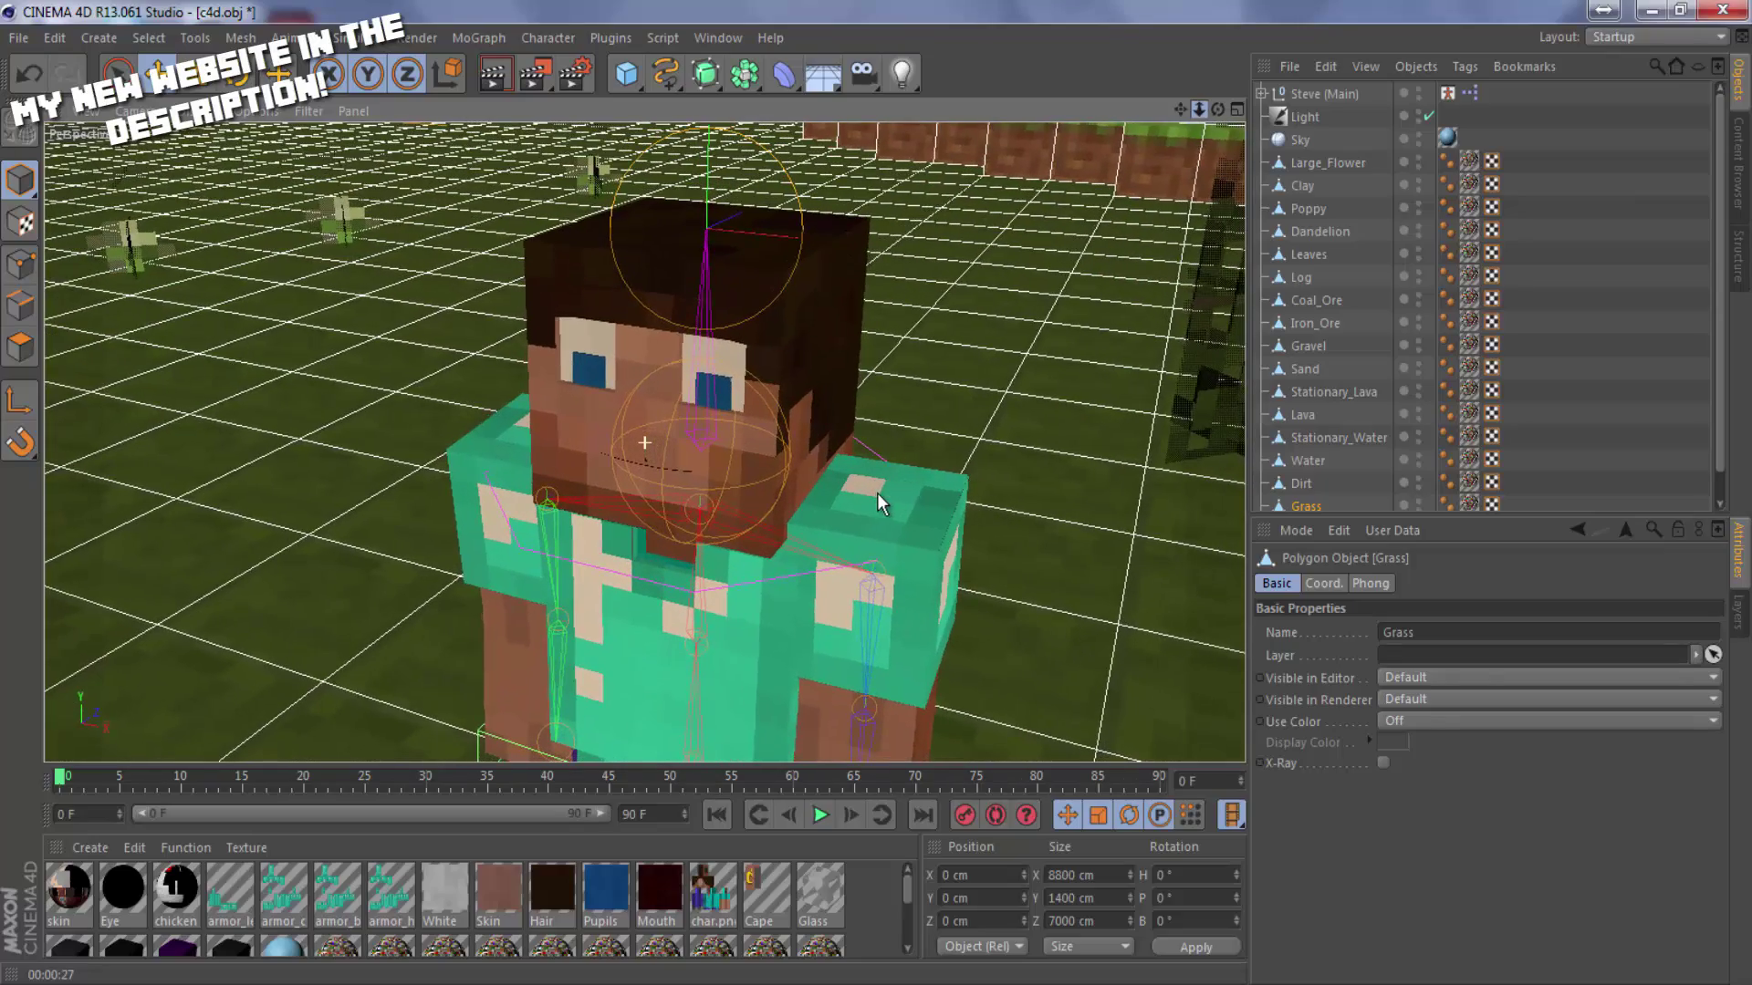
pyautogui.scroll(1, 878, 494)
pyautogui.scroll(-10, 878, 494)
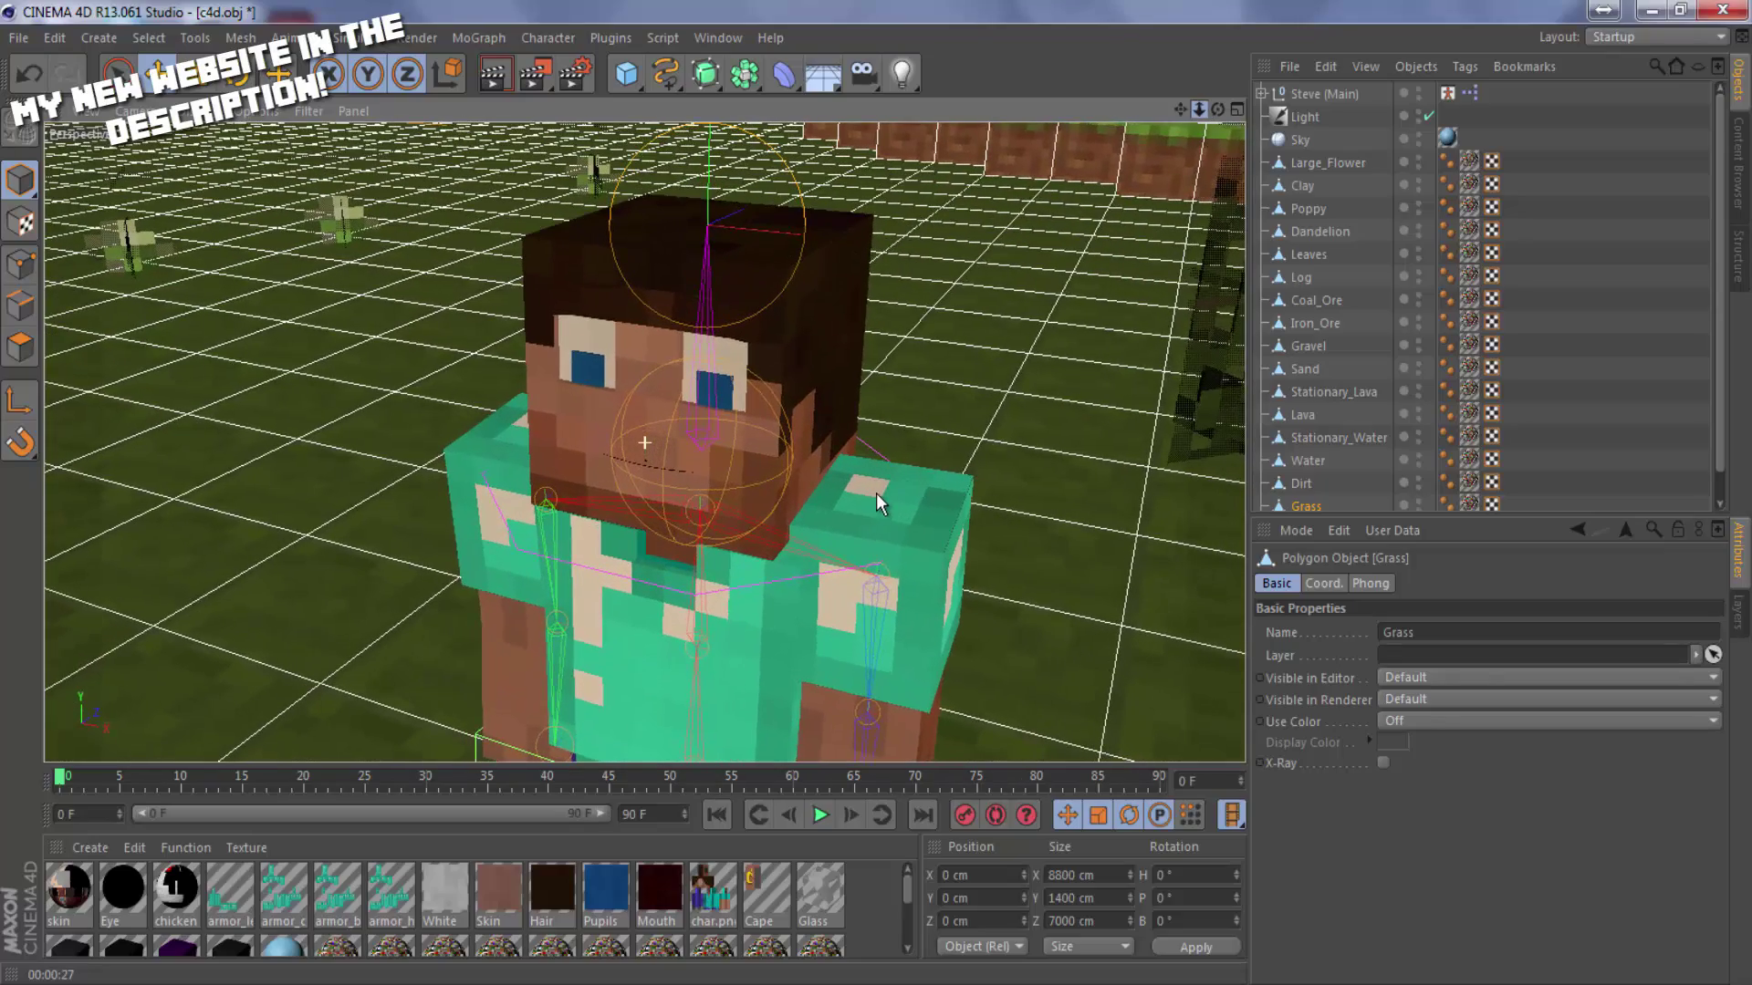
pyautogui.scroll(10, 878, 492)
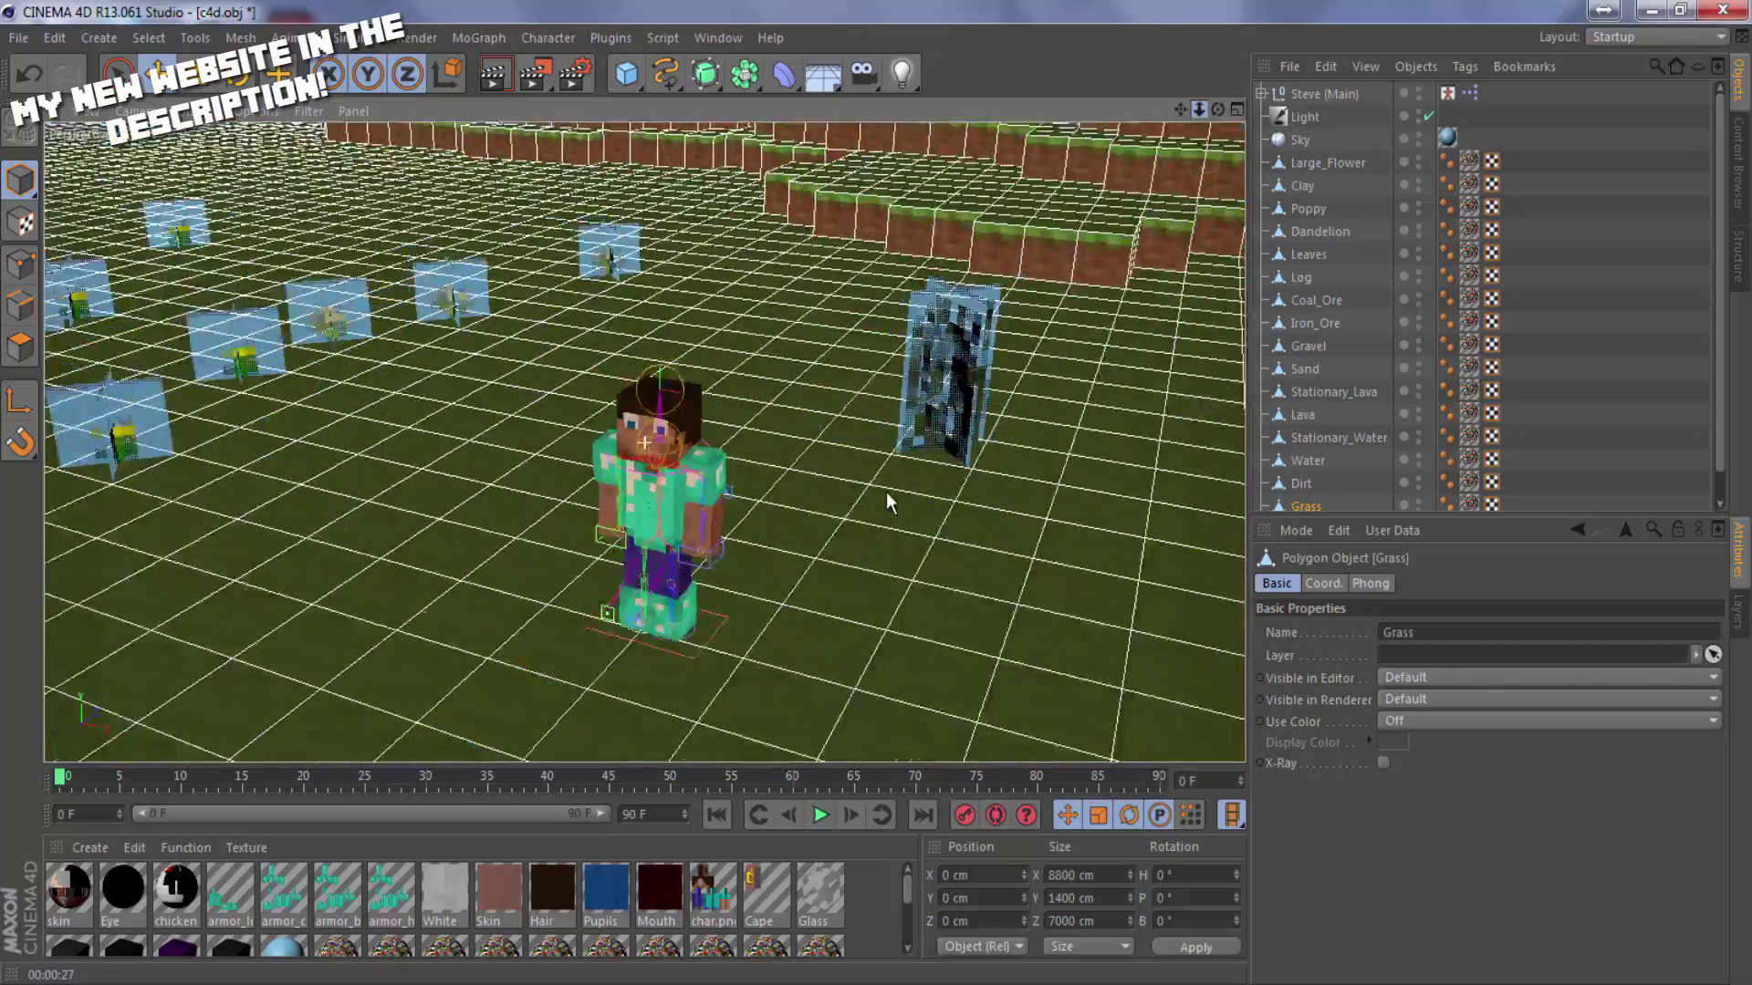
pyautogui.scroll(-5, 880, 494)
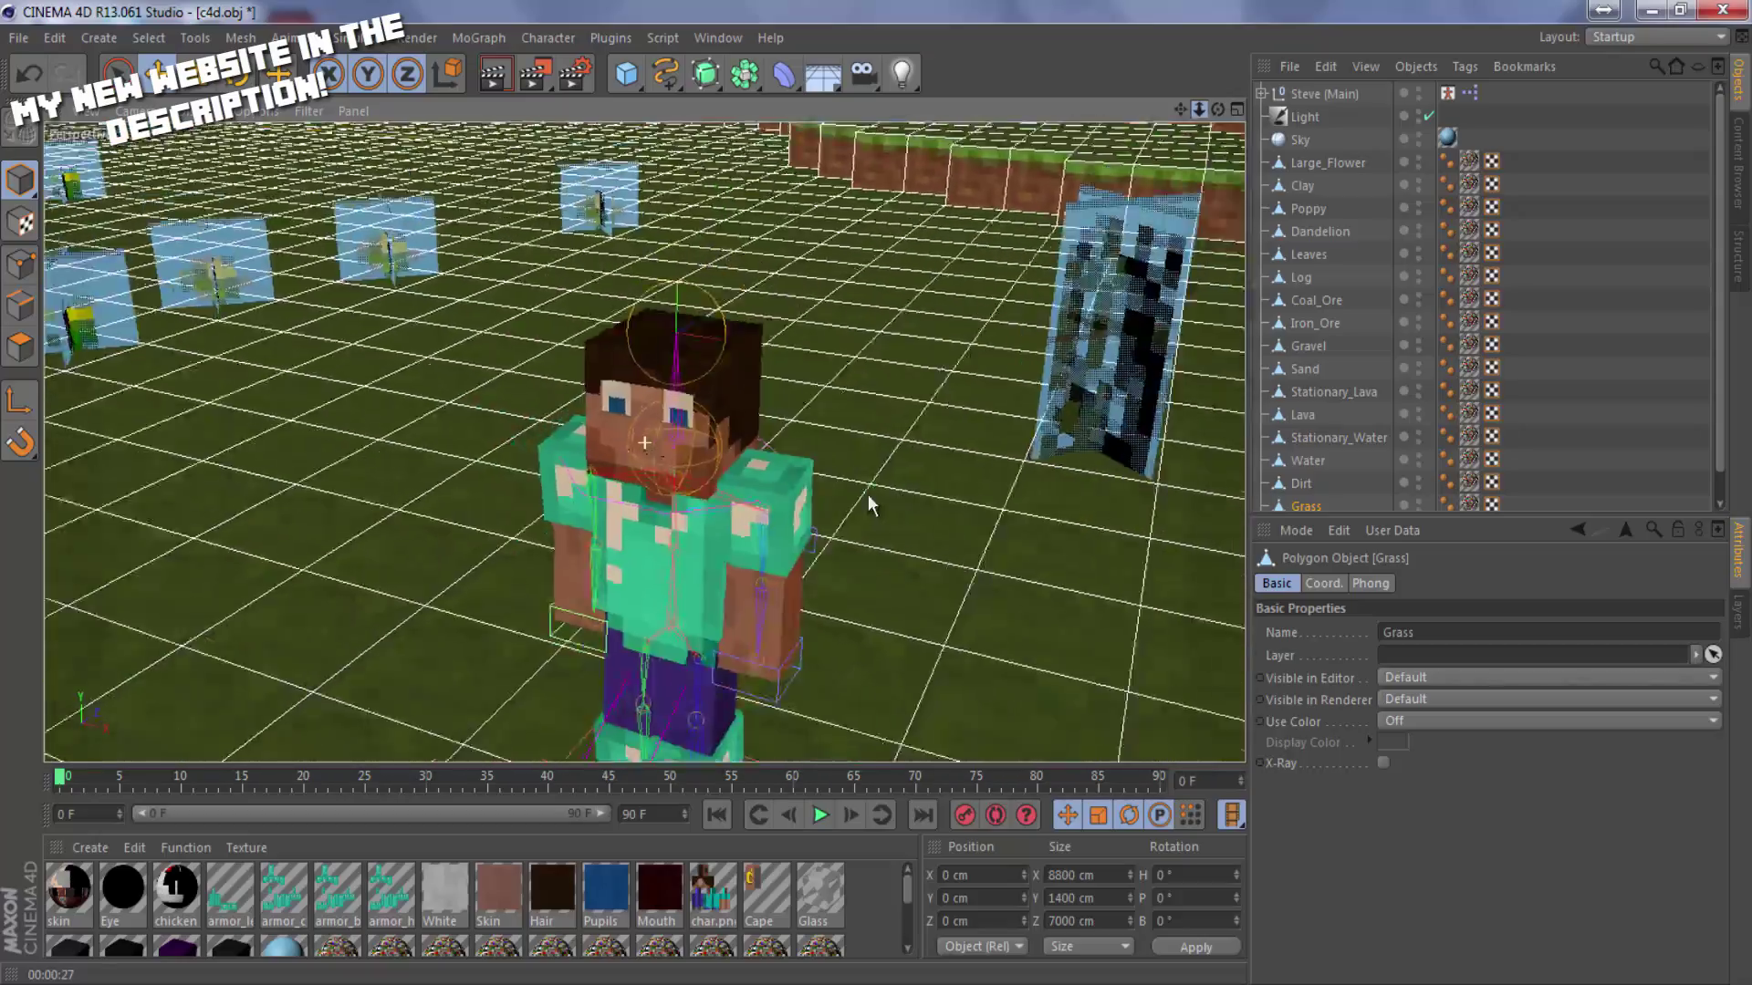
pyautogui.scroll(6, 876, 493)
pyautogui.scroll(-4, 885, 493)
pyautogui.scroll(6, 901, 489)
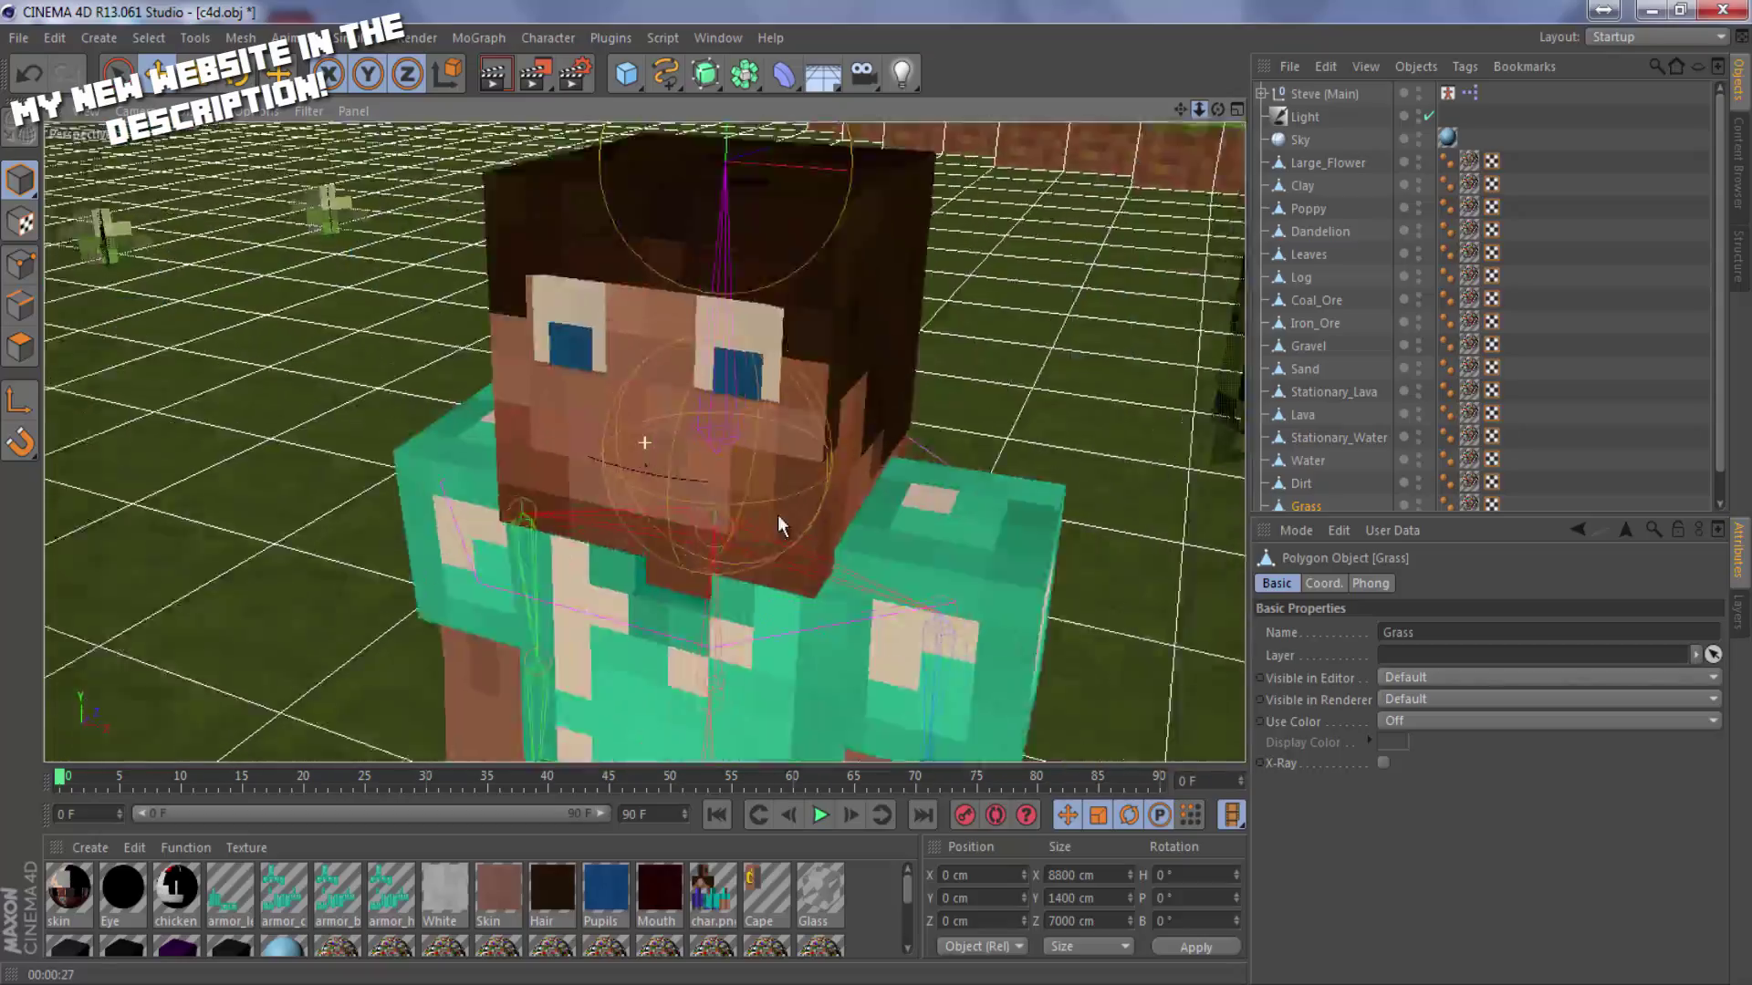
pyautogui.scroll(-4, 901, 490)
pyautogui.scroll(4, 874, 493)
pyautogui.scroll(-8, 876, 498)
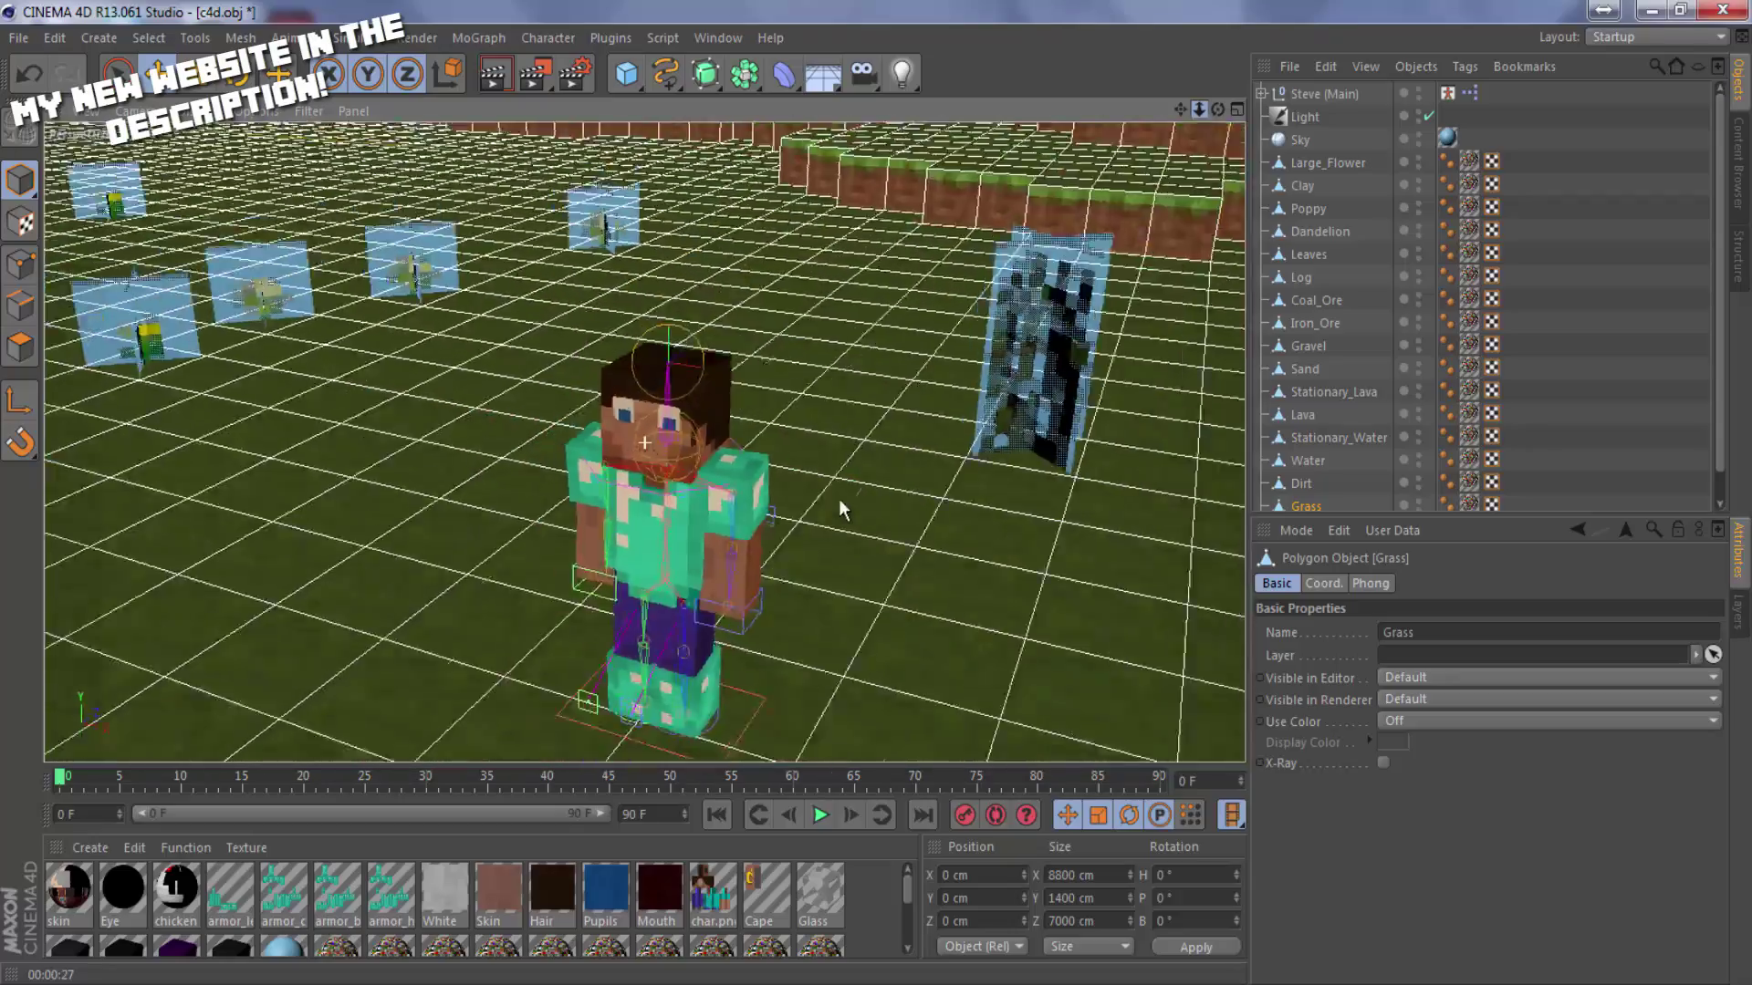
pyautogui.scroll(7, 876, 497)
pyautogui.scroll(-2, 874, 500)
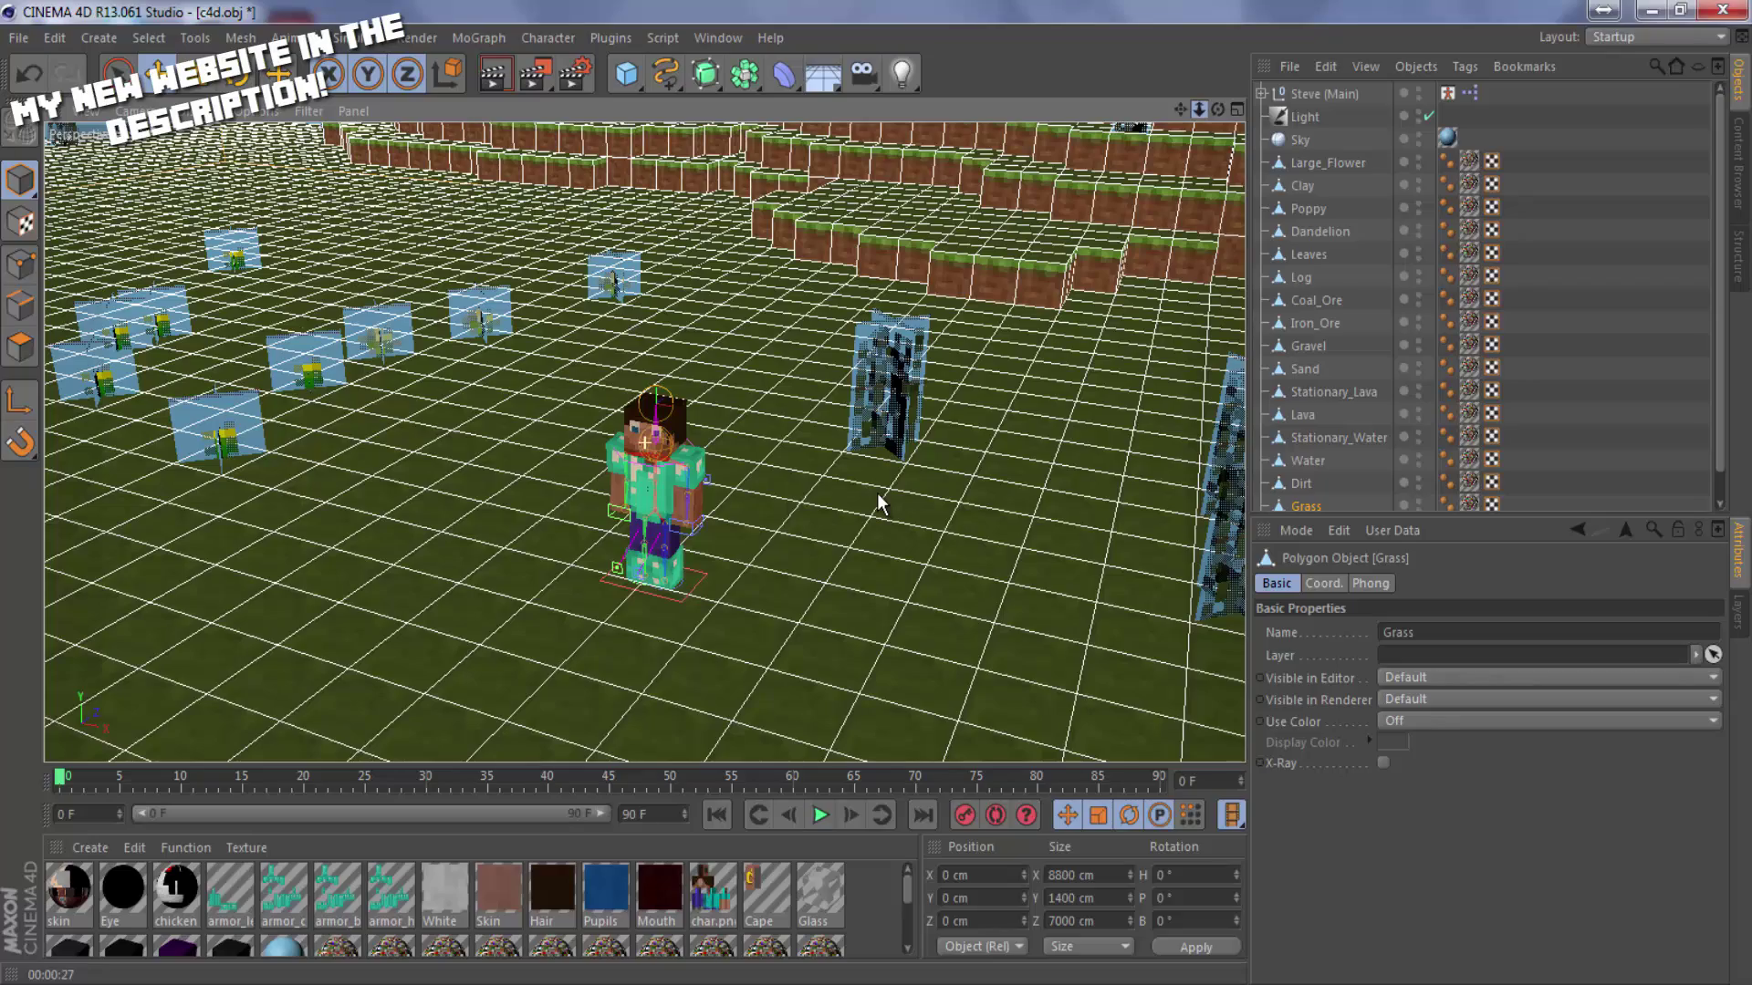
pyautogui.scroll(4, 878, 493)
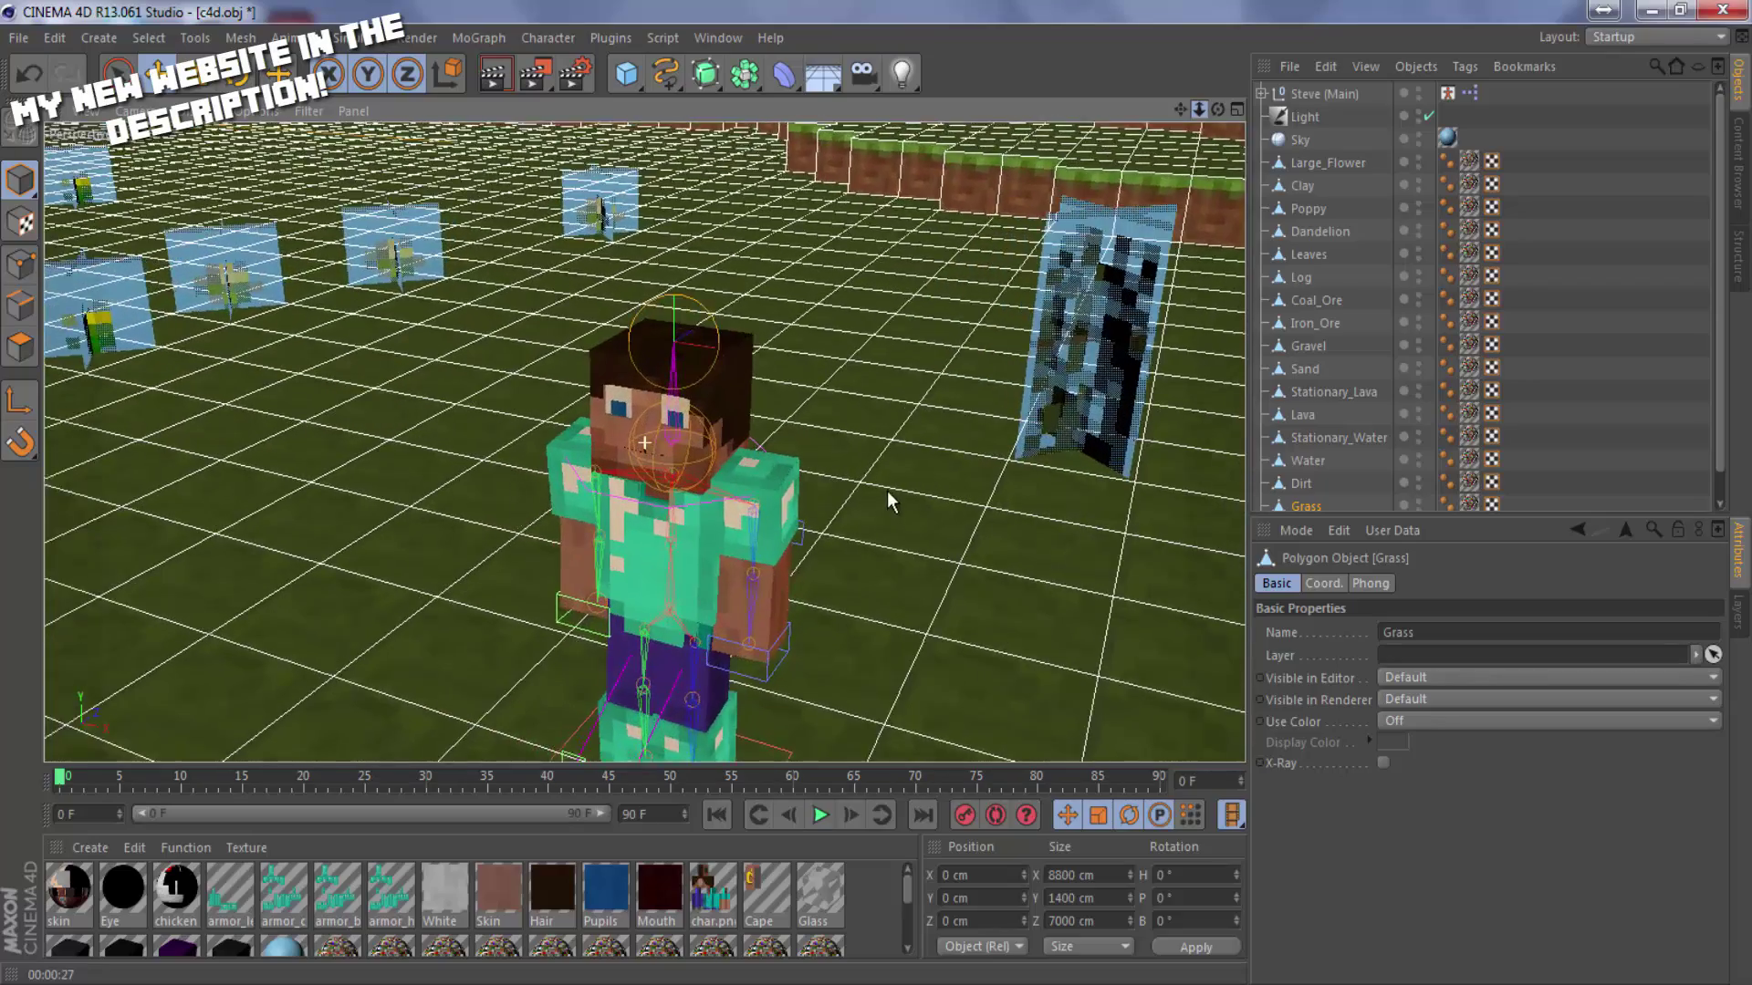
pyautogui.scroll(3, 882, 493)
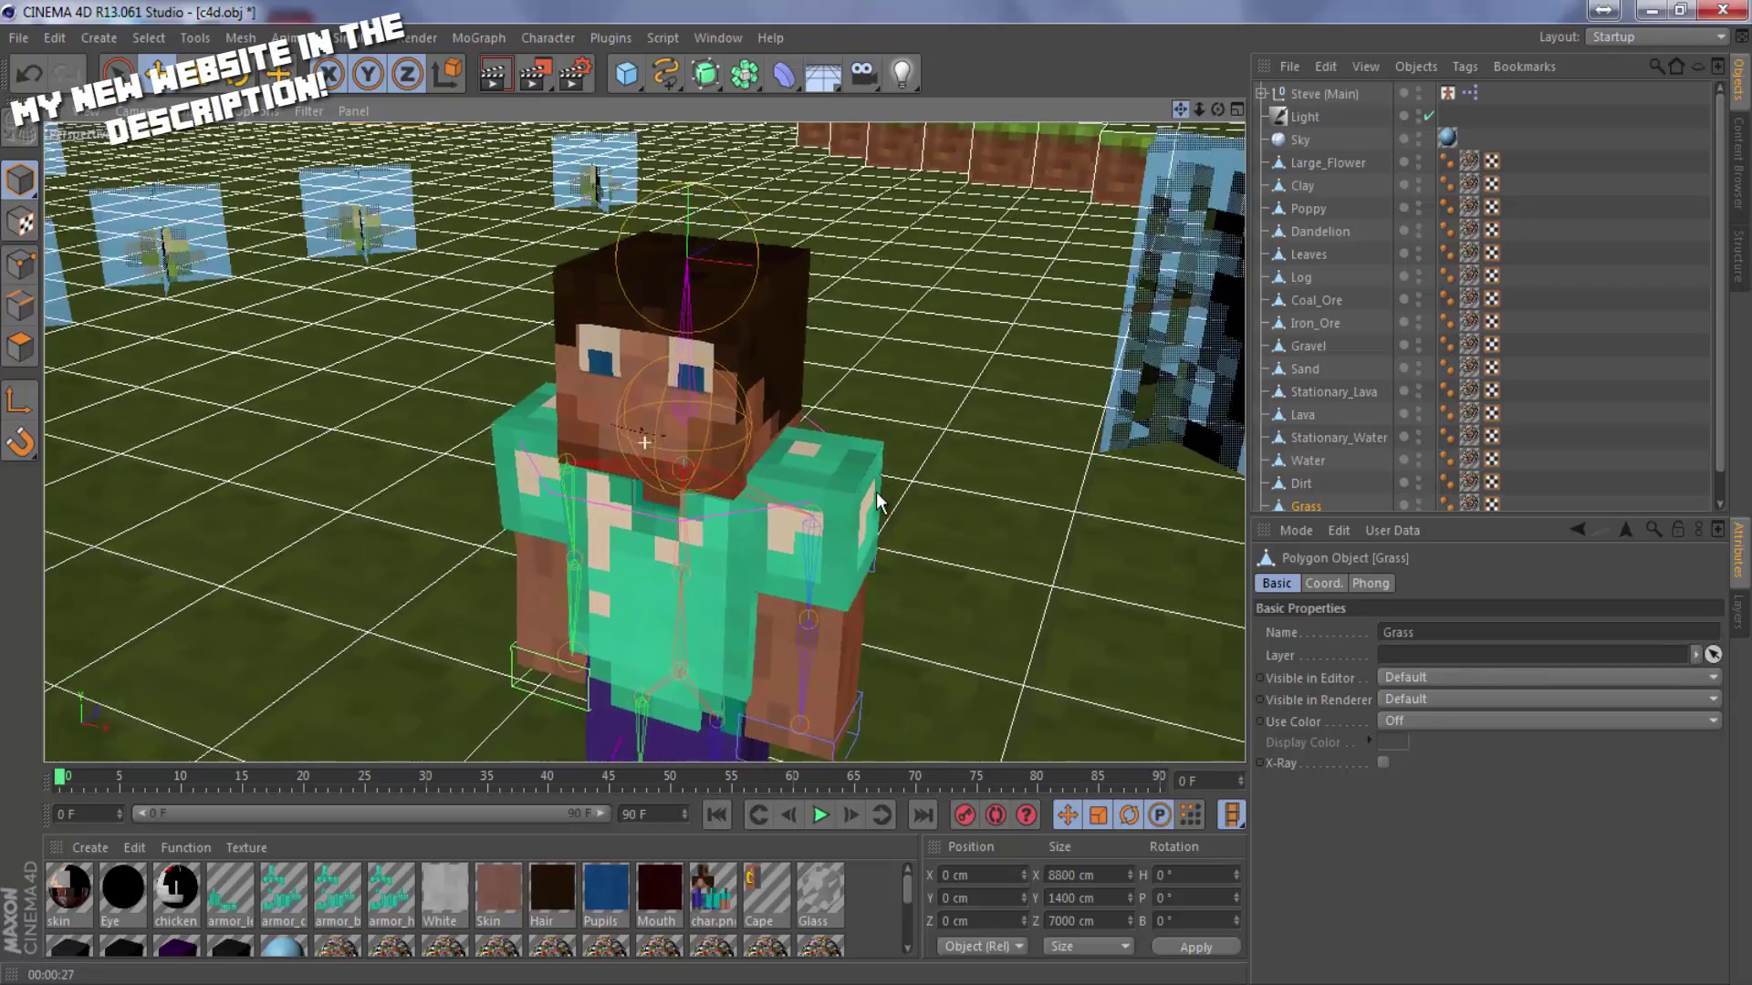
pyautogui.scroll(3, 878, 500)
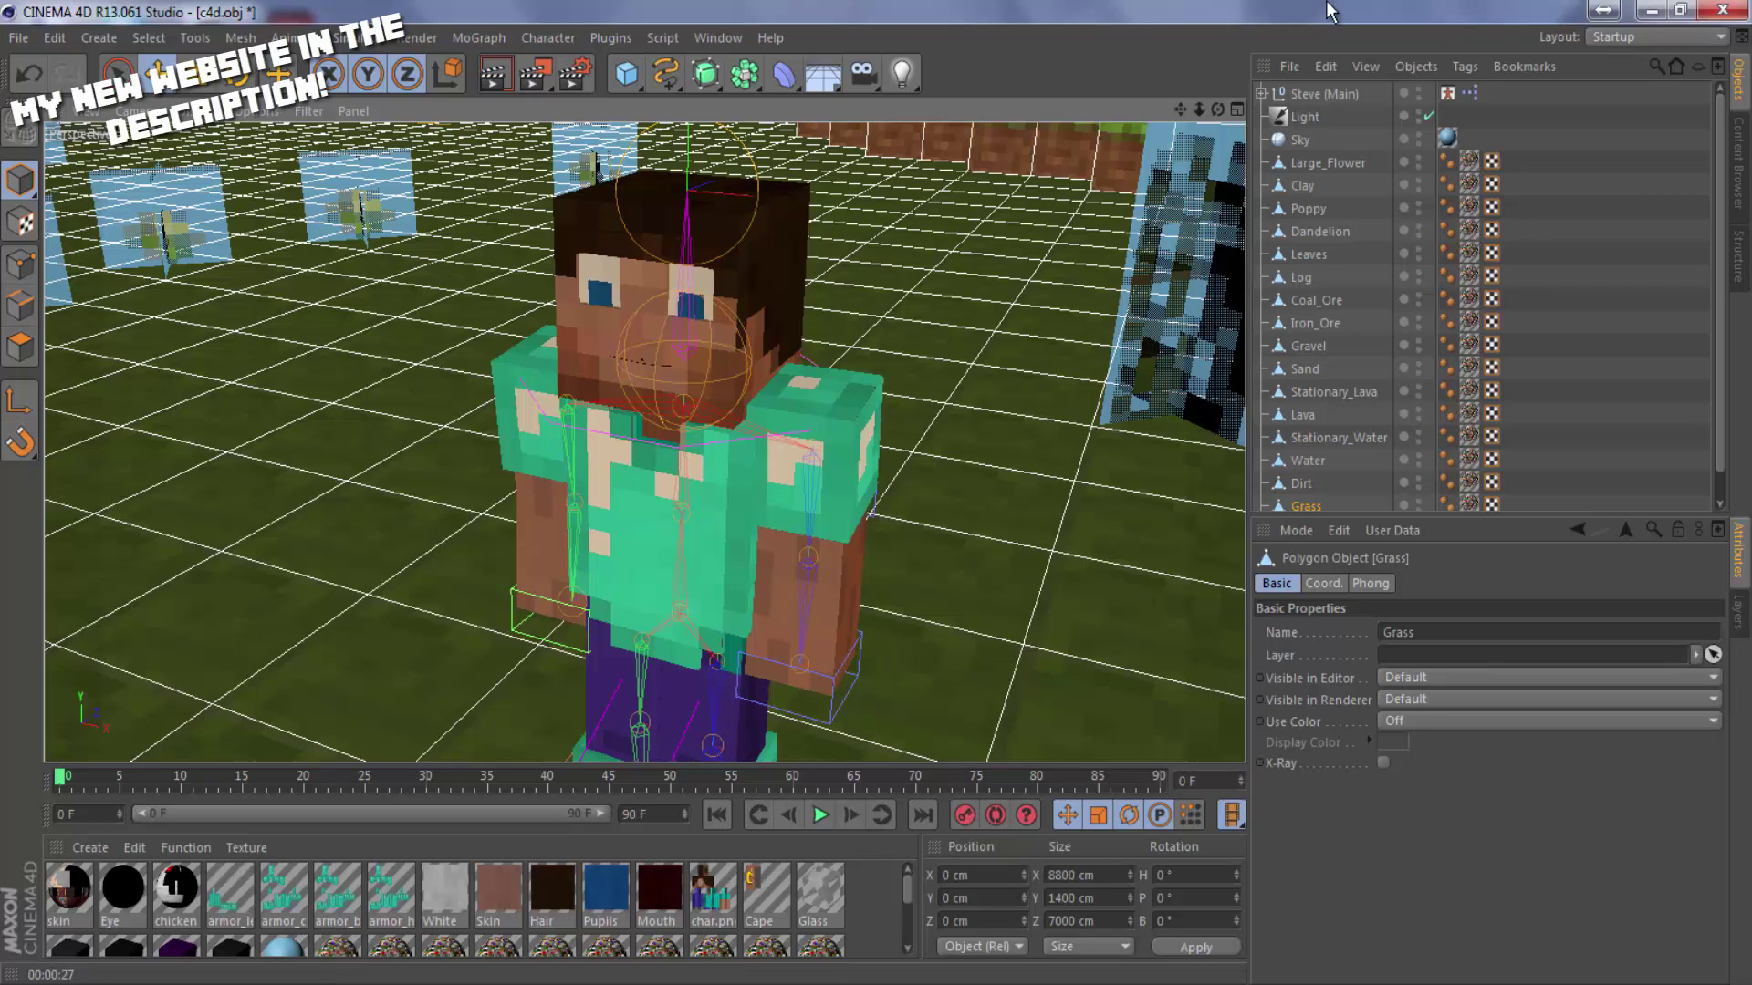
# Try the Second Layer option on the Steve (Main) rig, turning it on and back off.
pyautogui.click(1336, 94)
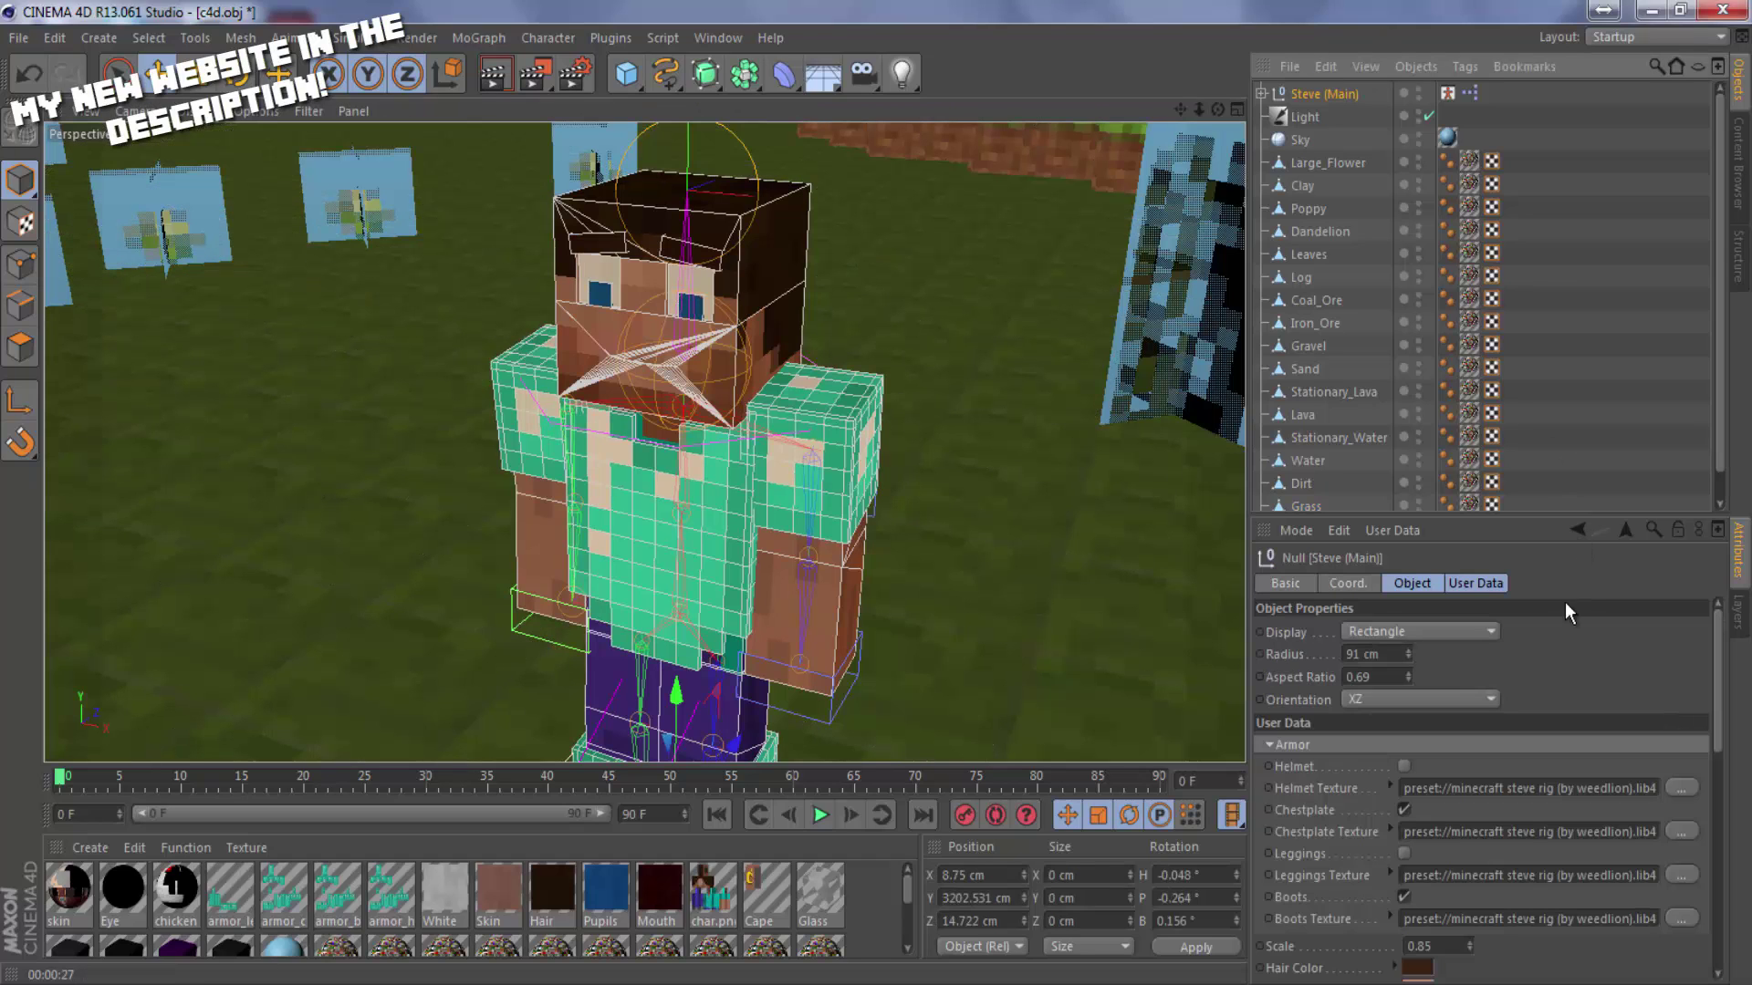
pyautogui.scroll(-5, 1369, 801)
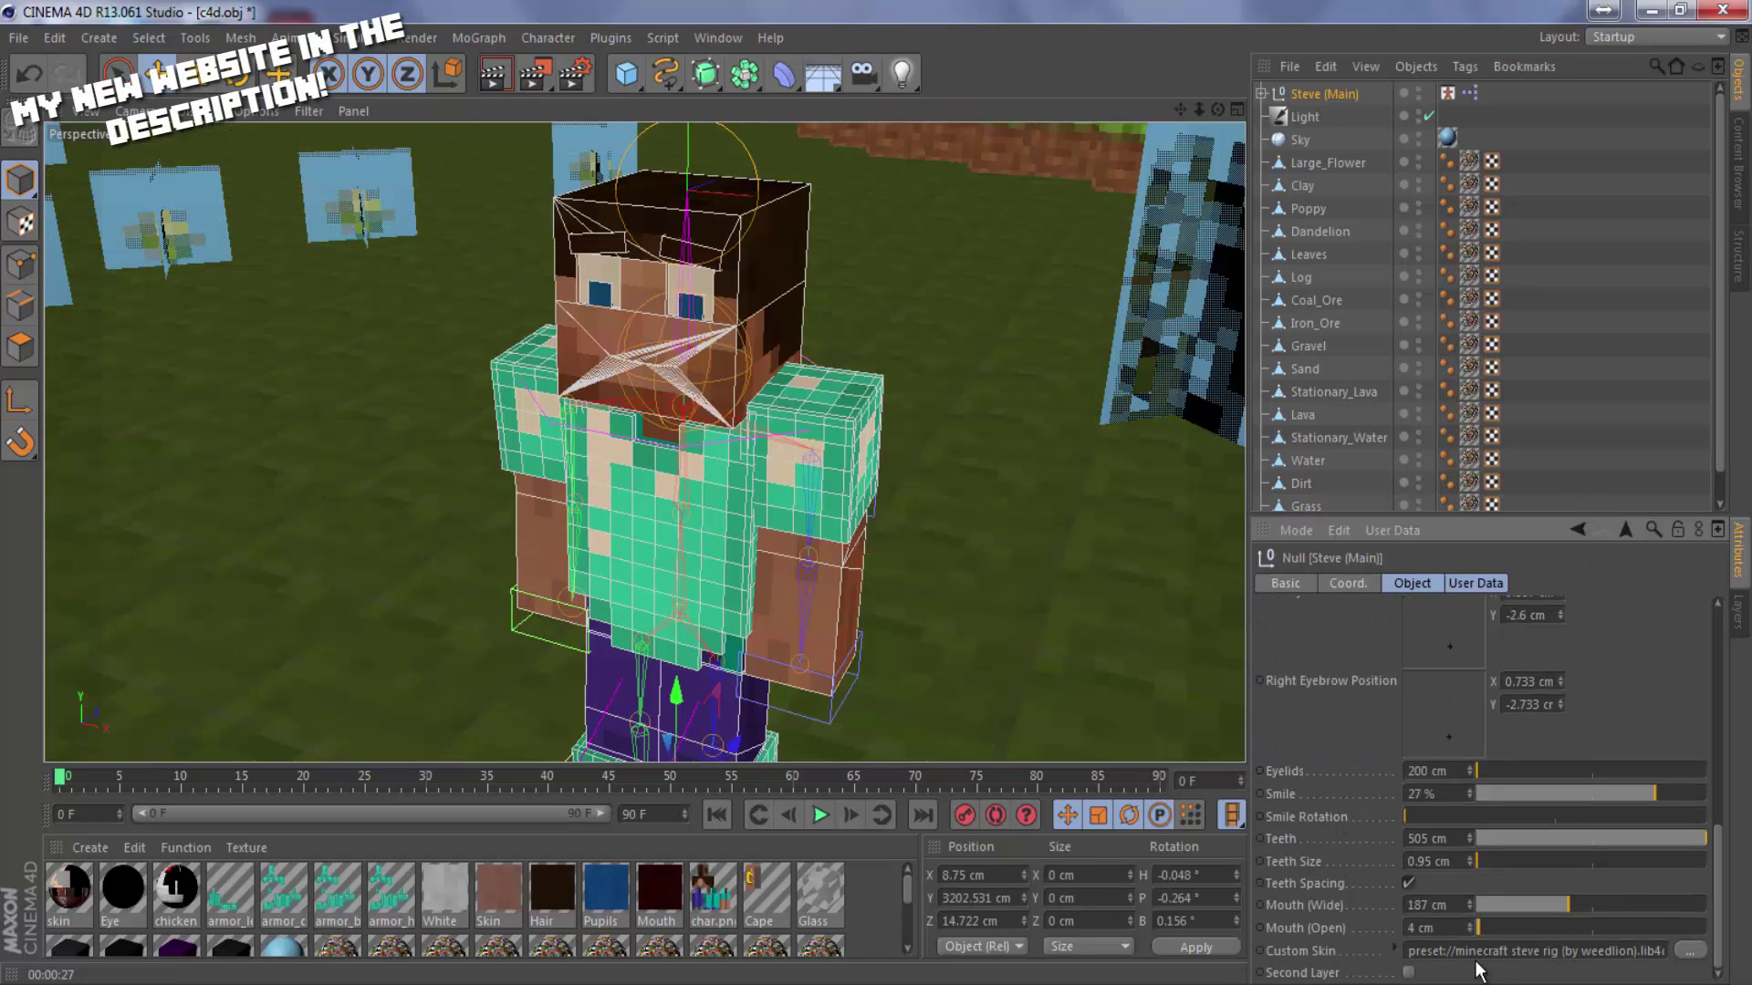
pyautogui.click(1408, 973)
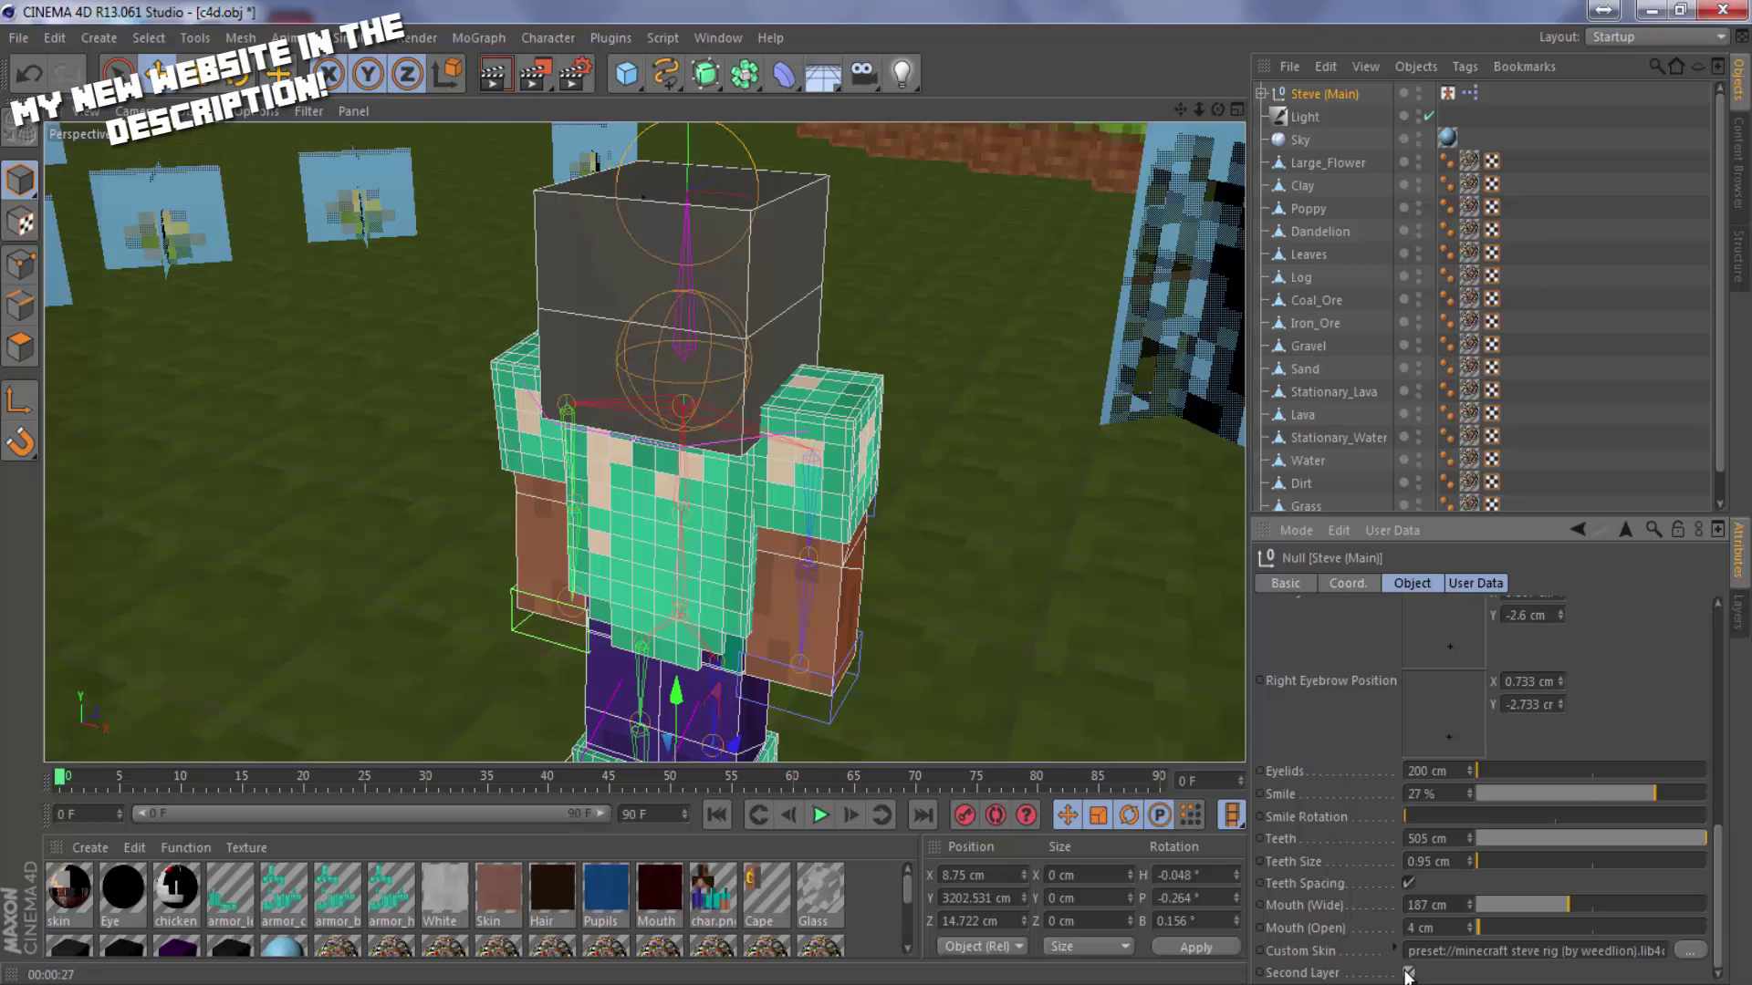
pyautogui.click(1408, 973)
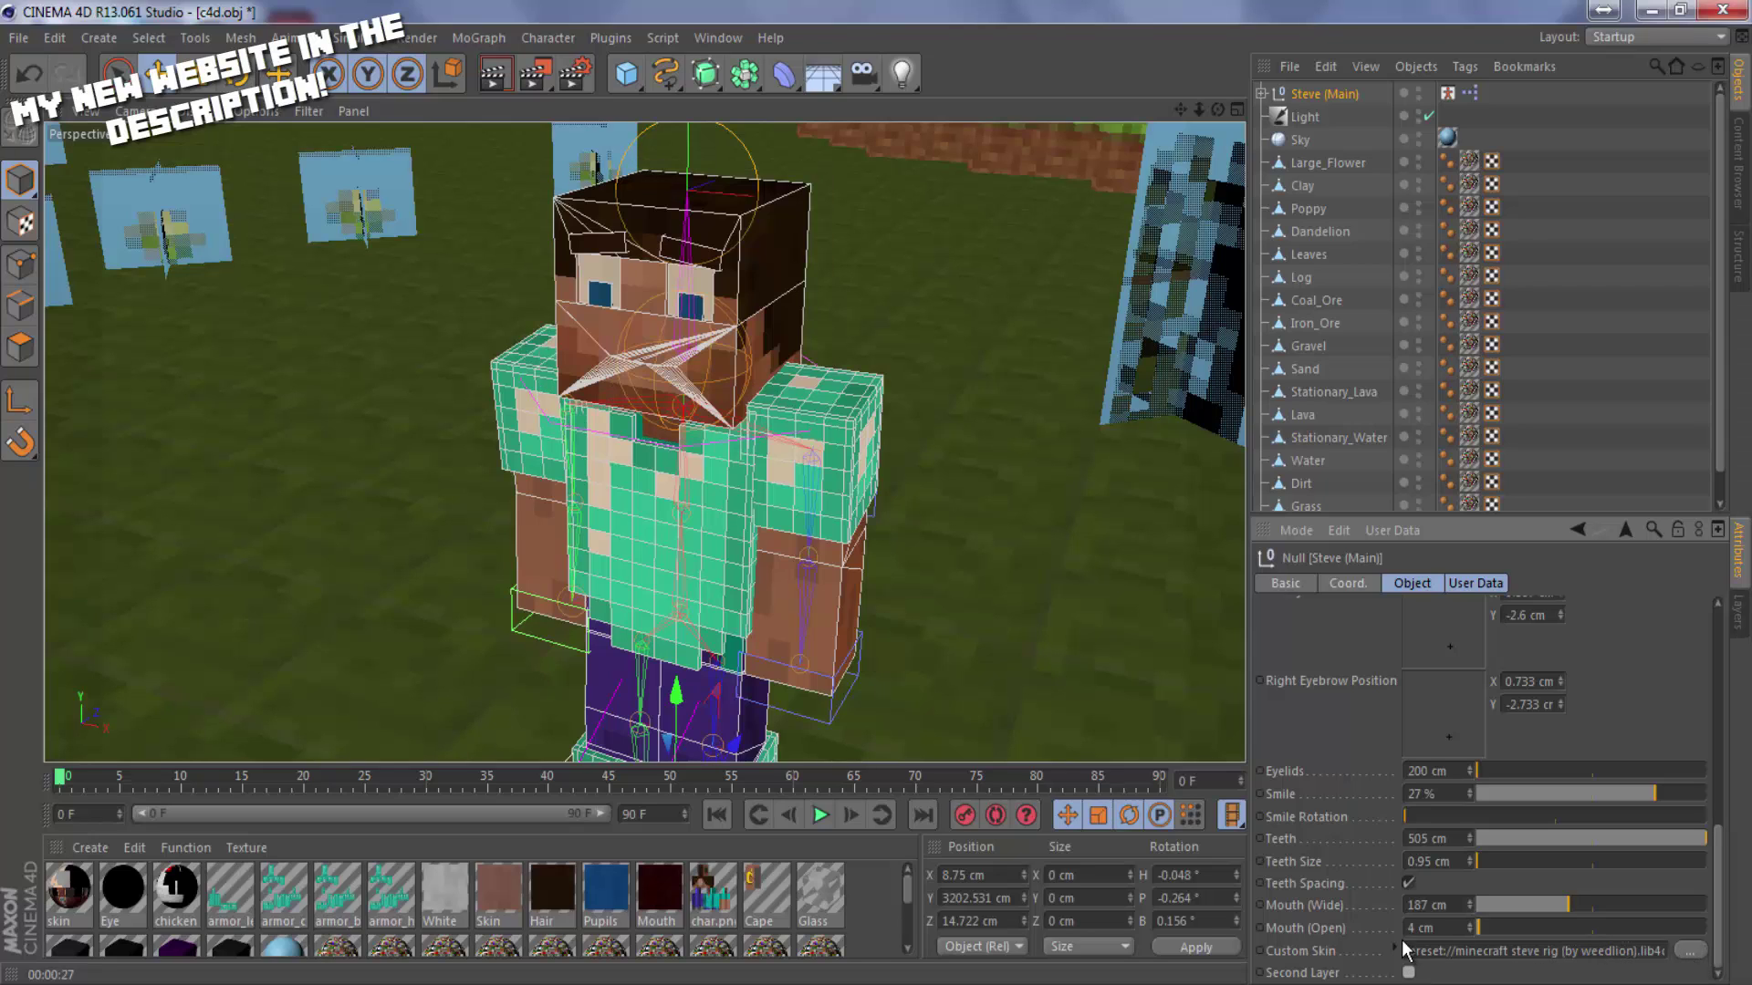
# Display only the User Data parameters of the Steve rig.
pyautogui.scroll(10, 1334, 902)
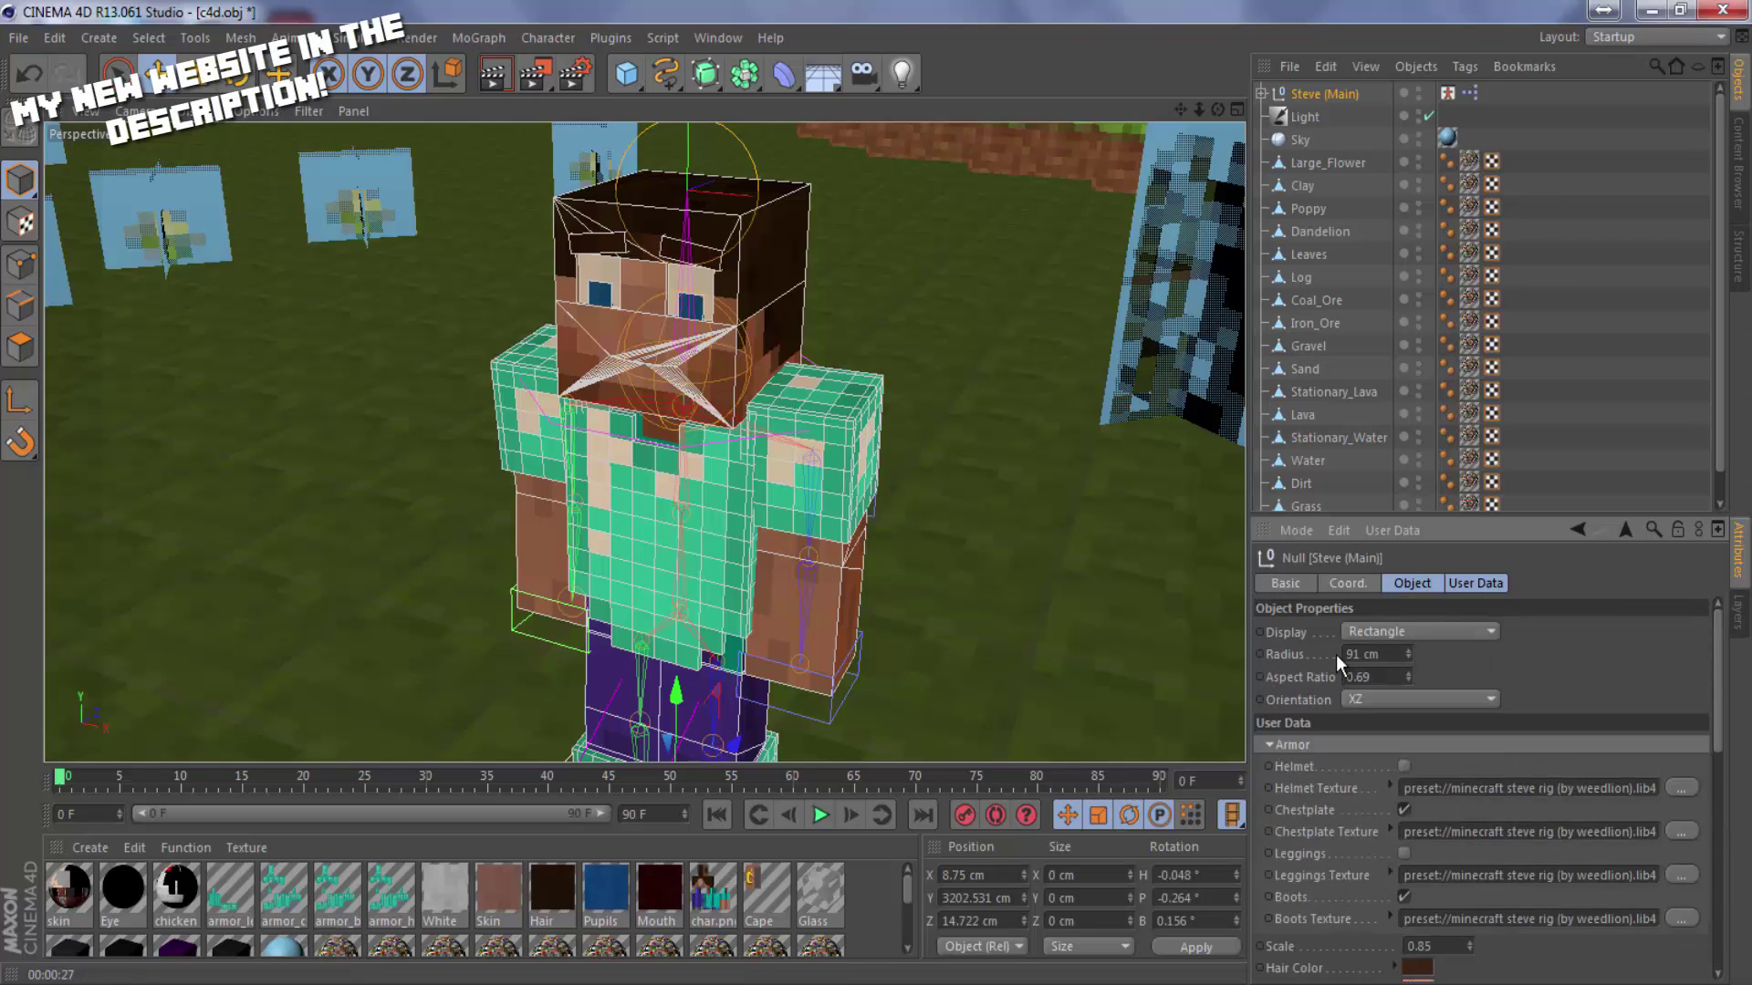
pyautogui.click(1404, 585)
pyautogui.click(1467, 583)
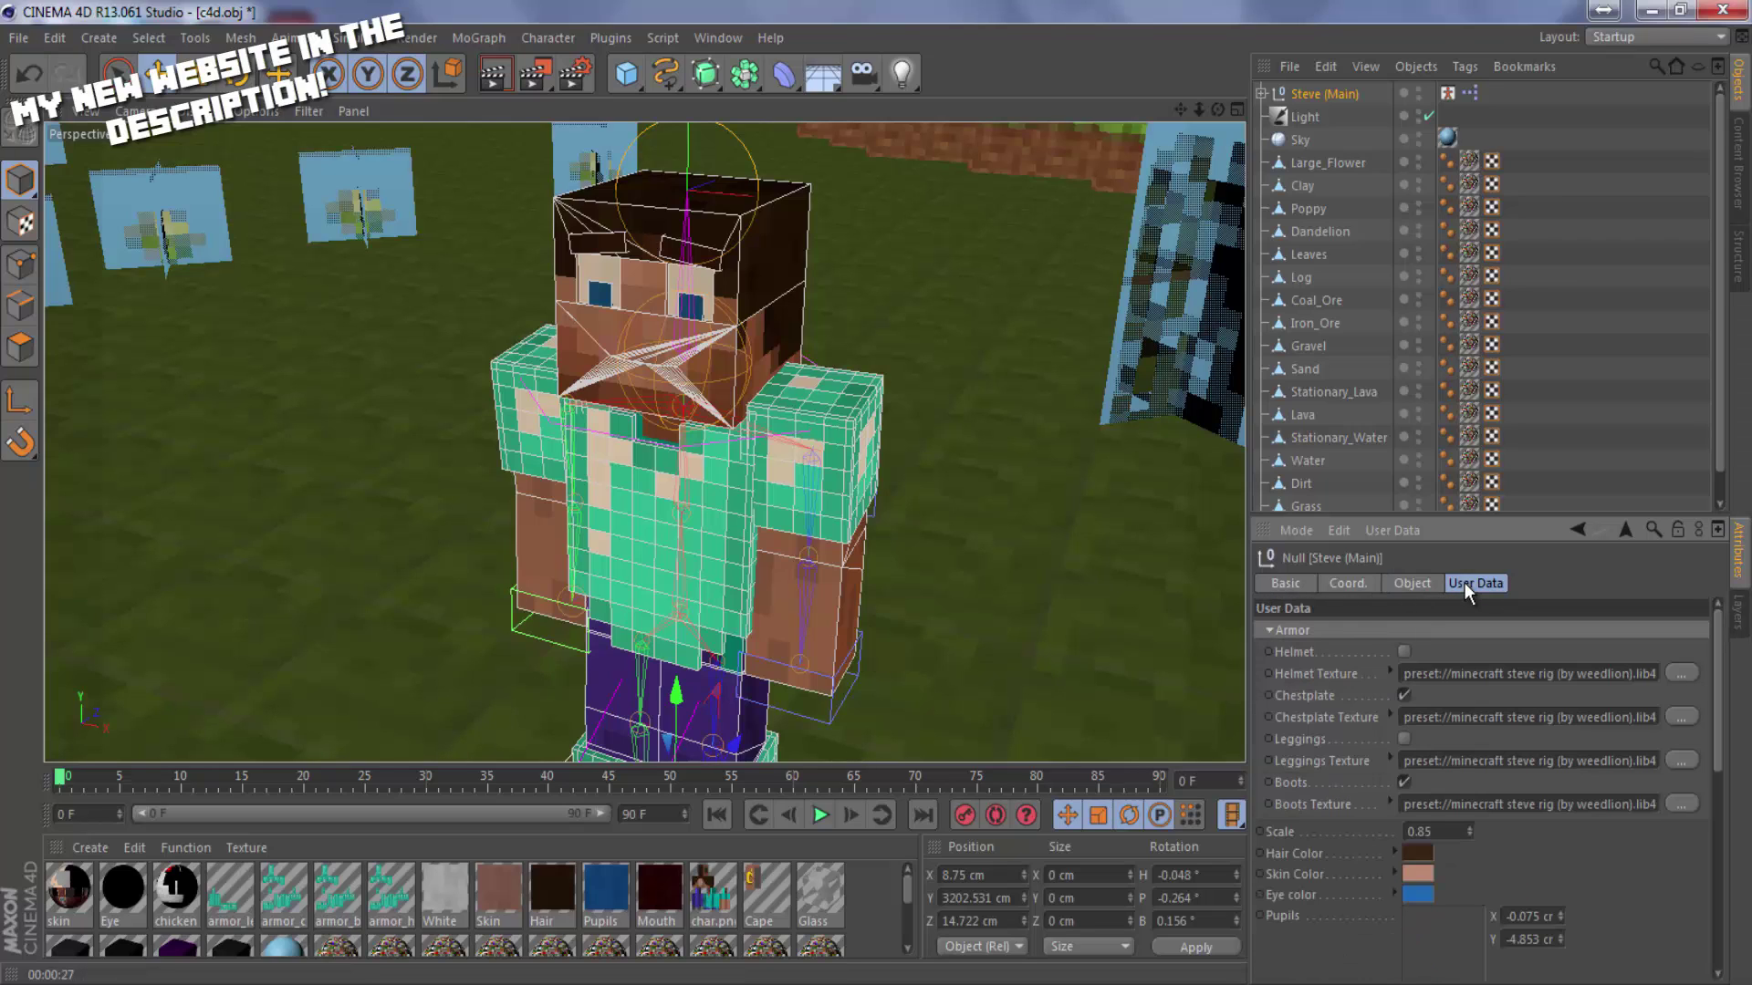
# Select the neck bone through the Steve rig's Visual Selector tag and rotate it to a pitch of 12.155° to tilt the head.
pyautogui.click(1448, 94)
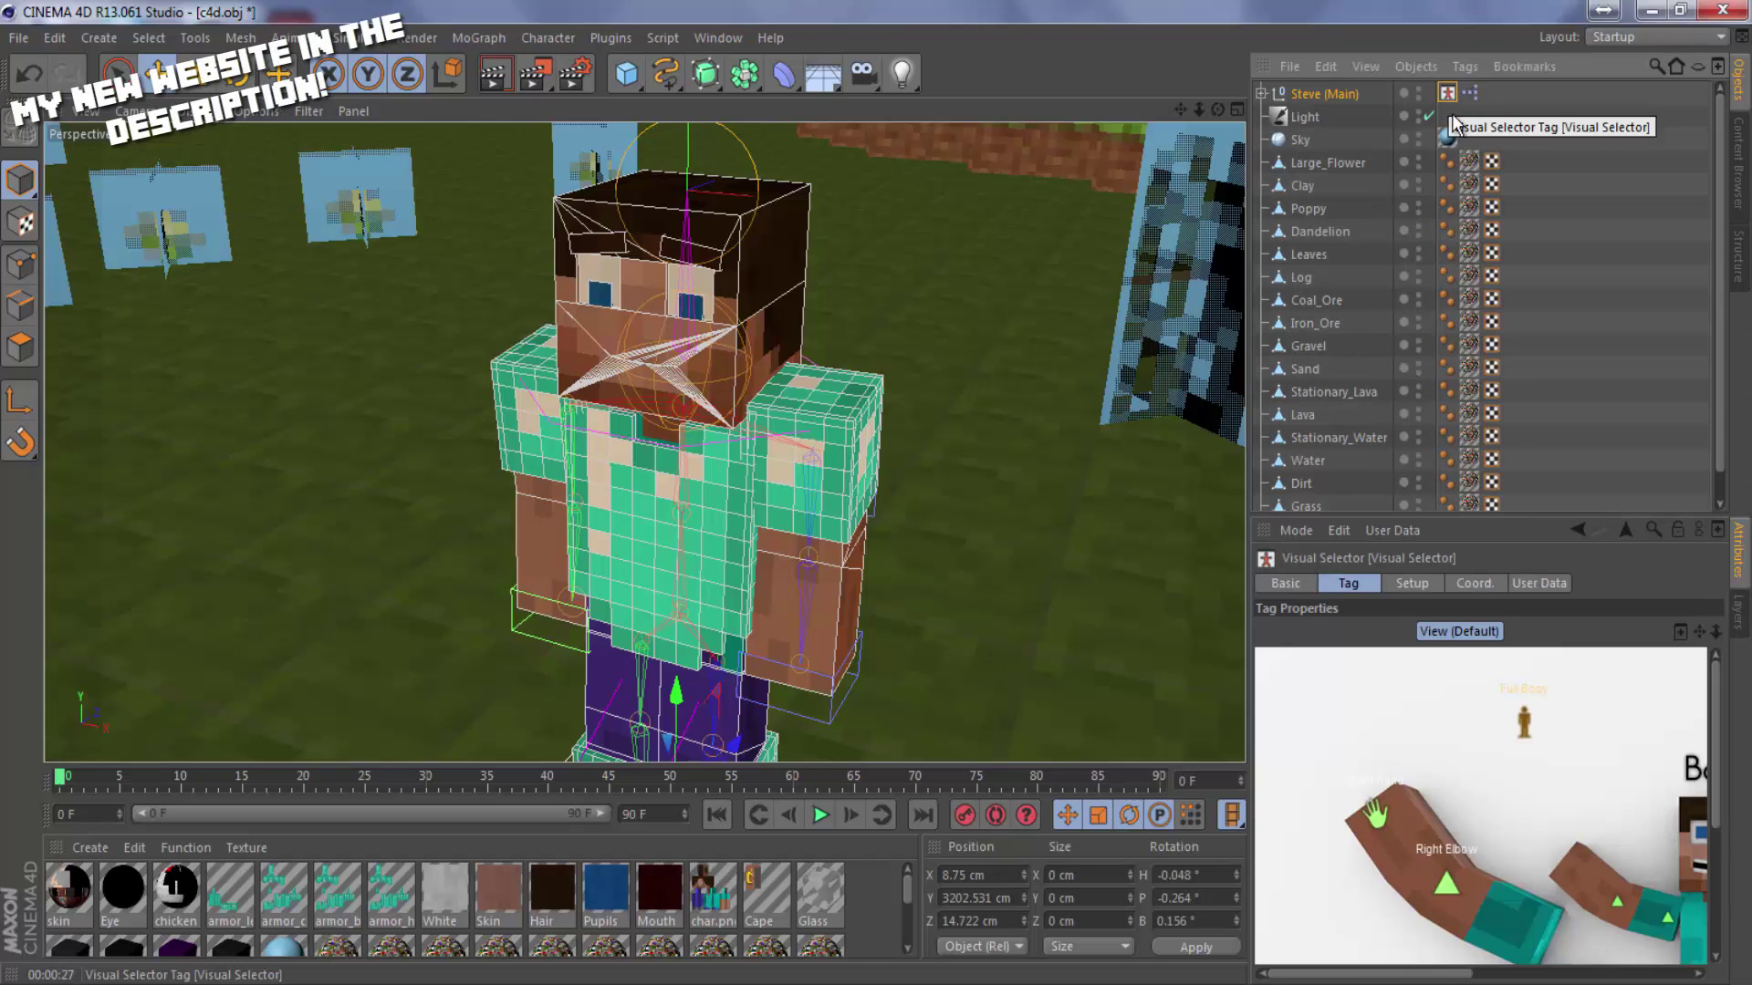
pyautogui.scroll(-3, 1525, 808)
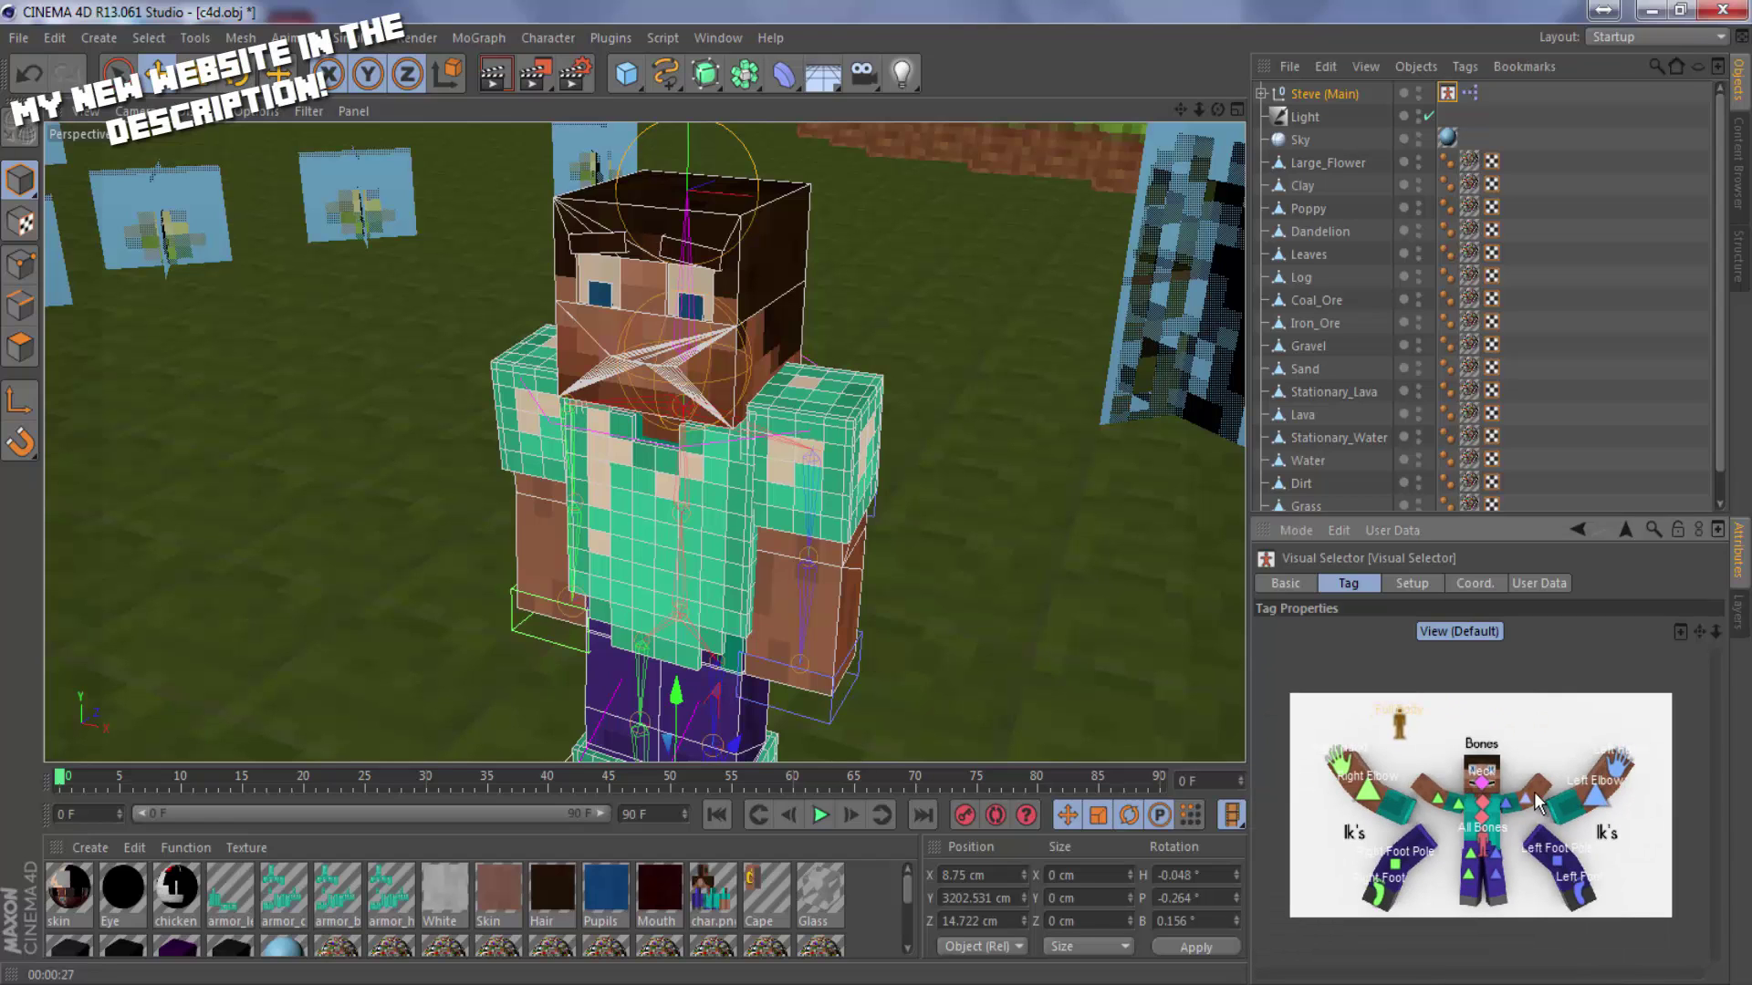
pyautogui.scroll(2, 1310, 779)
pyautogui.scroll(-4, 1311, 779)
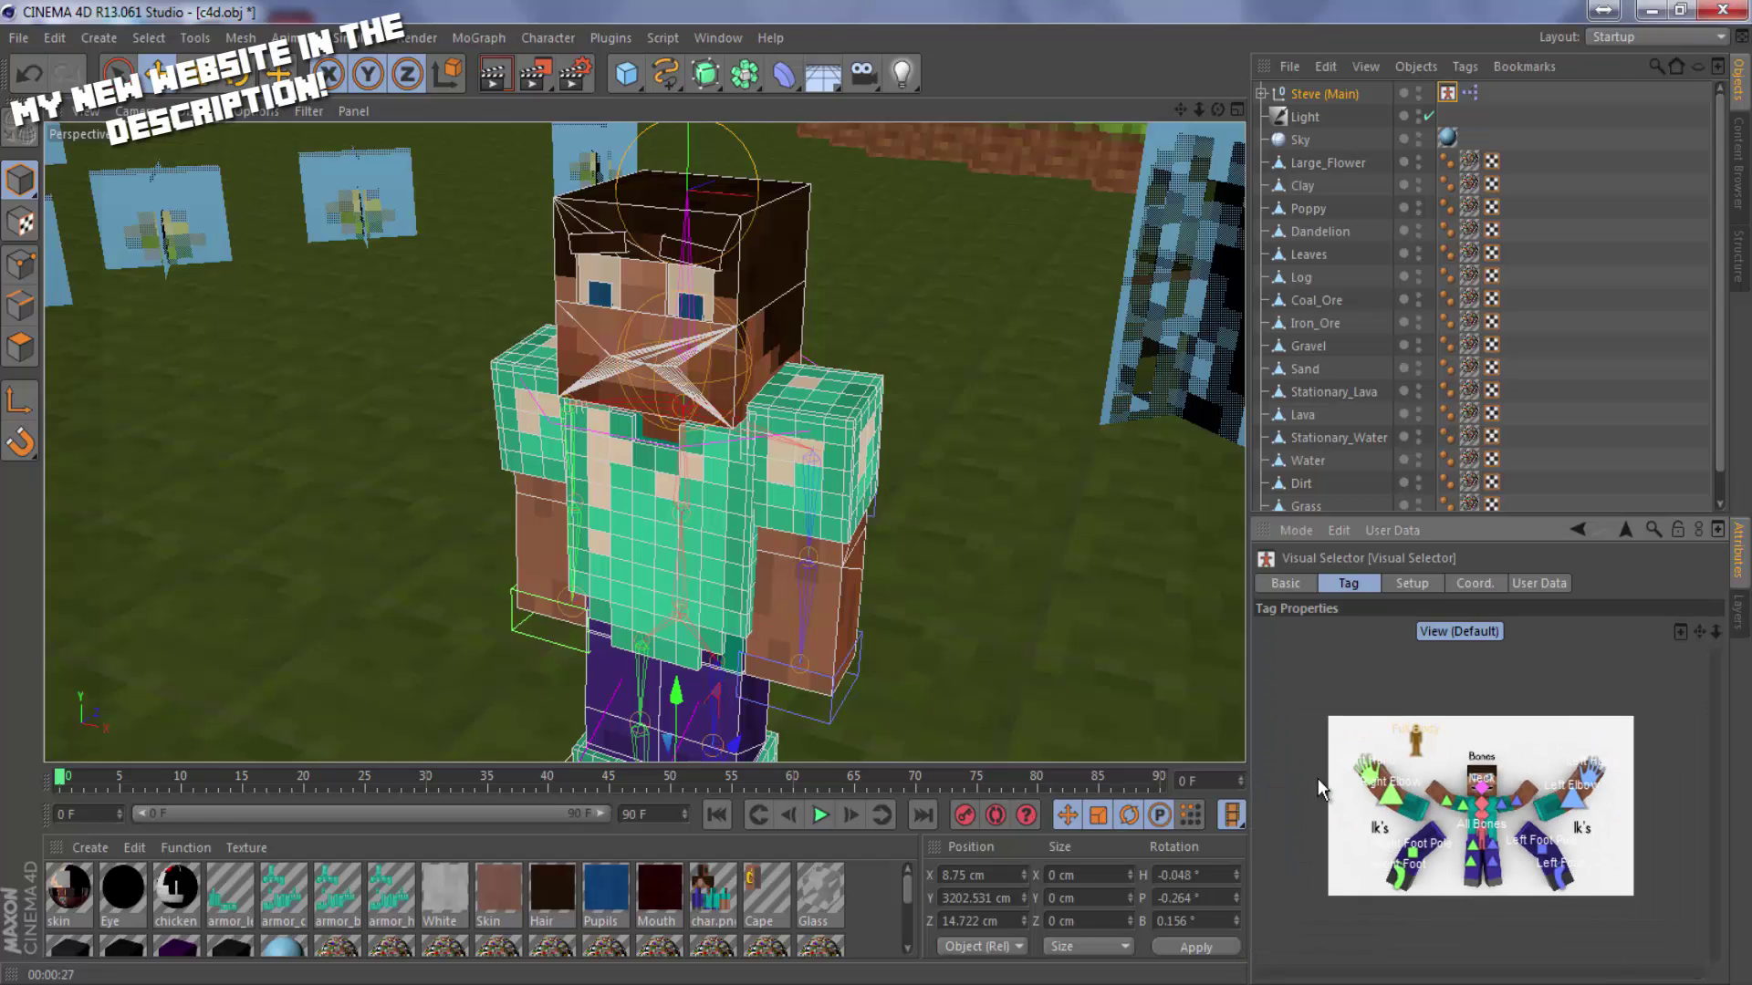
pyautogui.scroll(4, 1322, 797)
pyautogui.scroll(-3, 1323, 797)
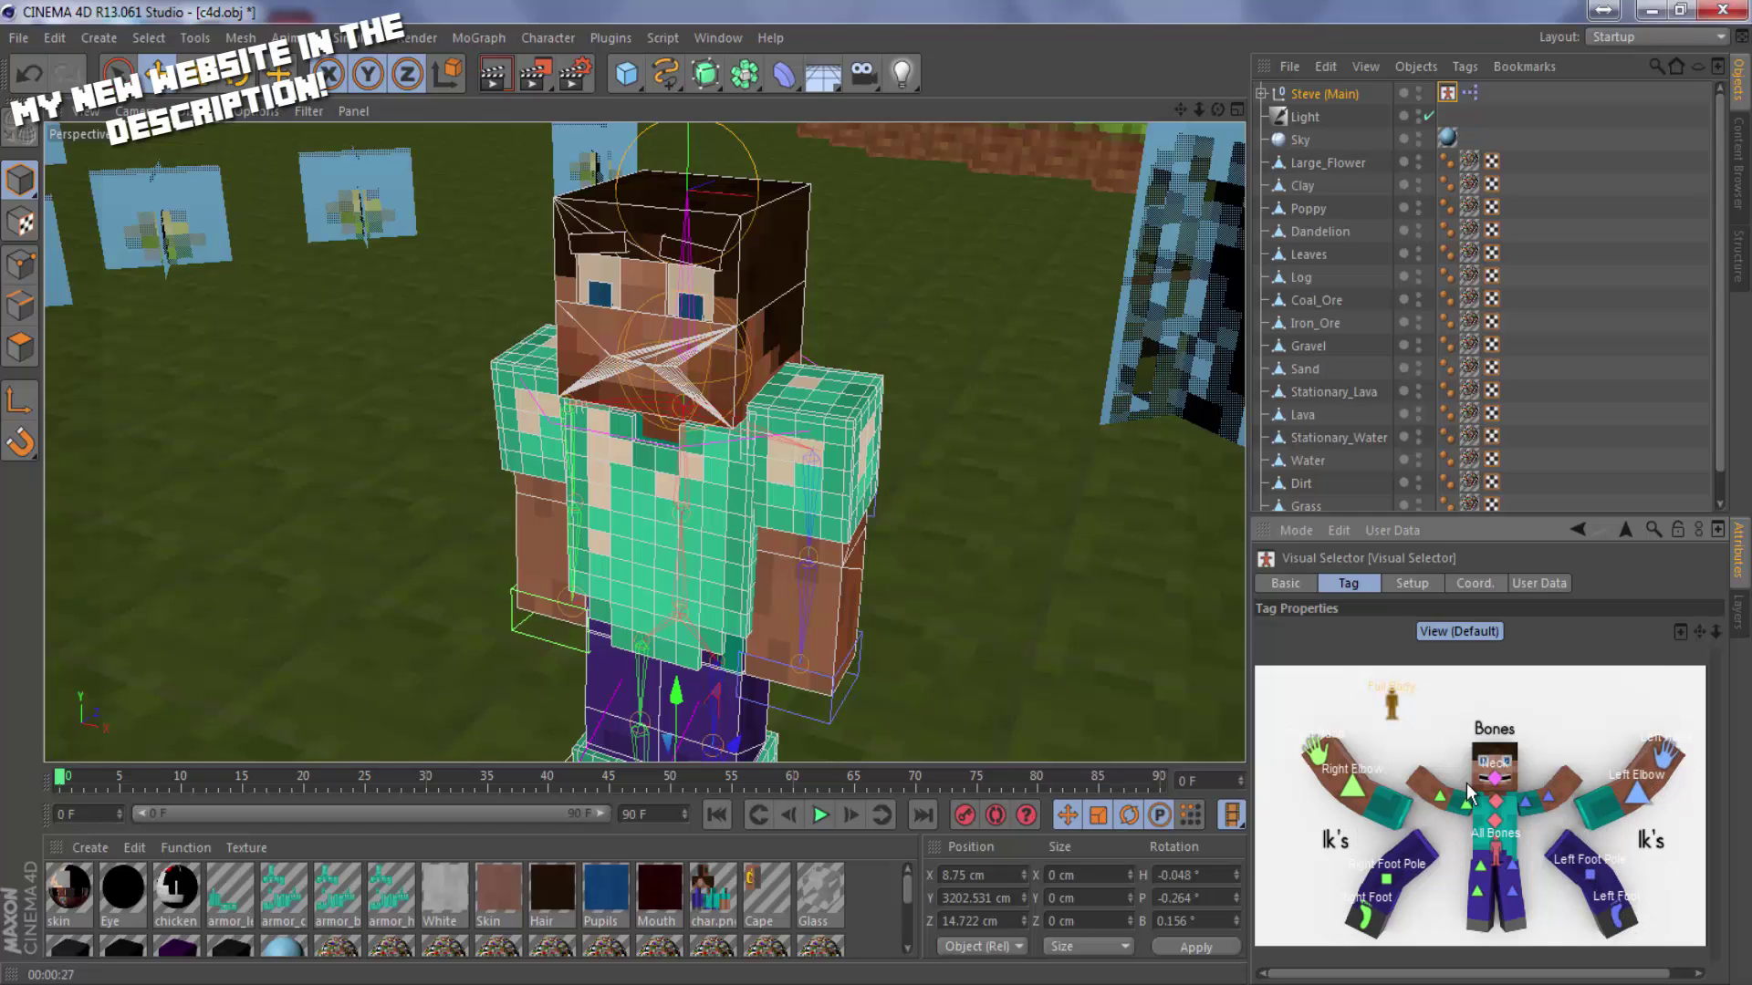
pyautogui.click(1502, 777)
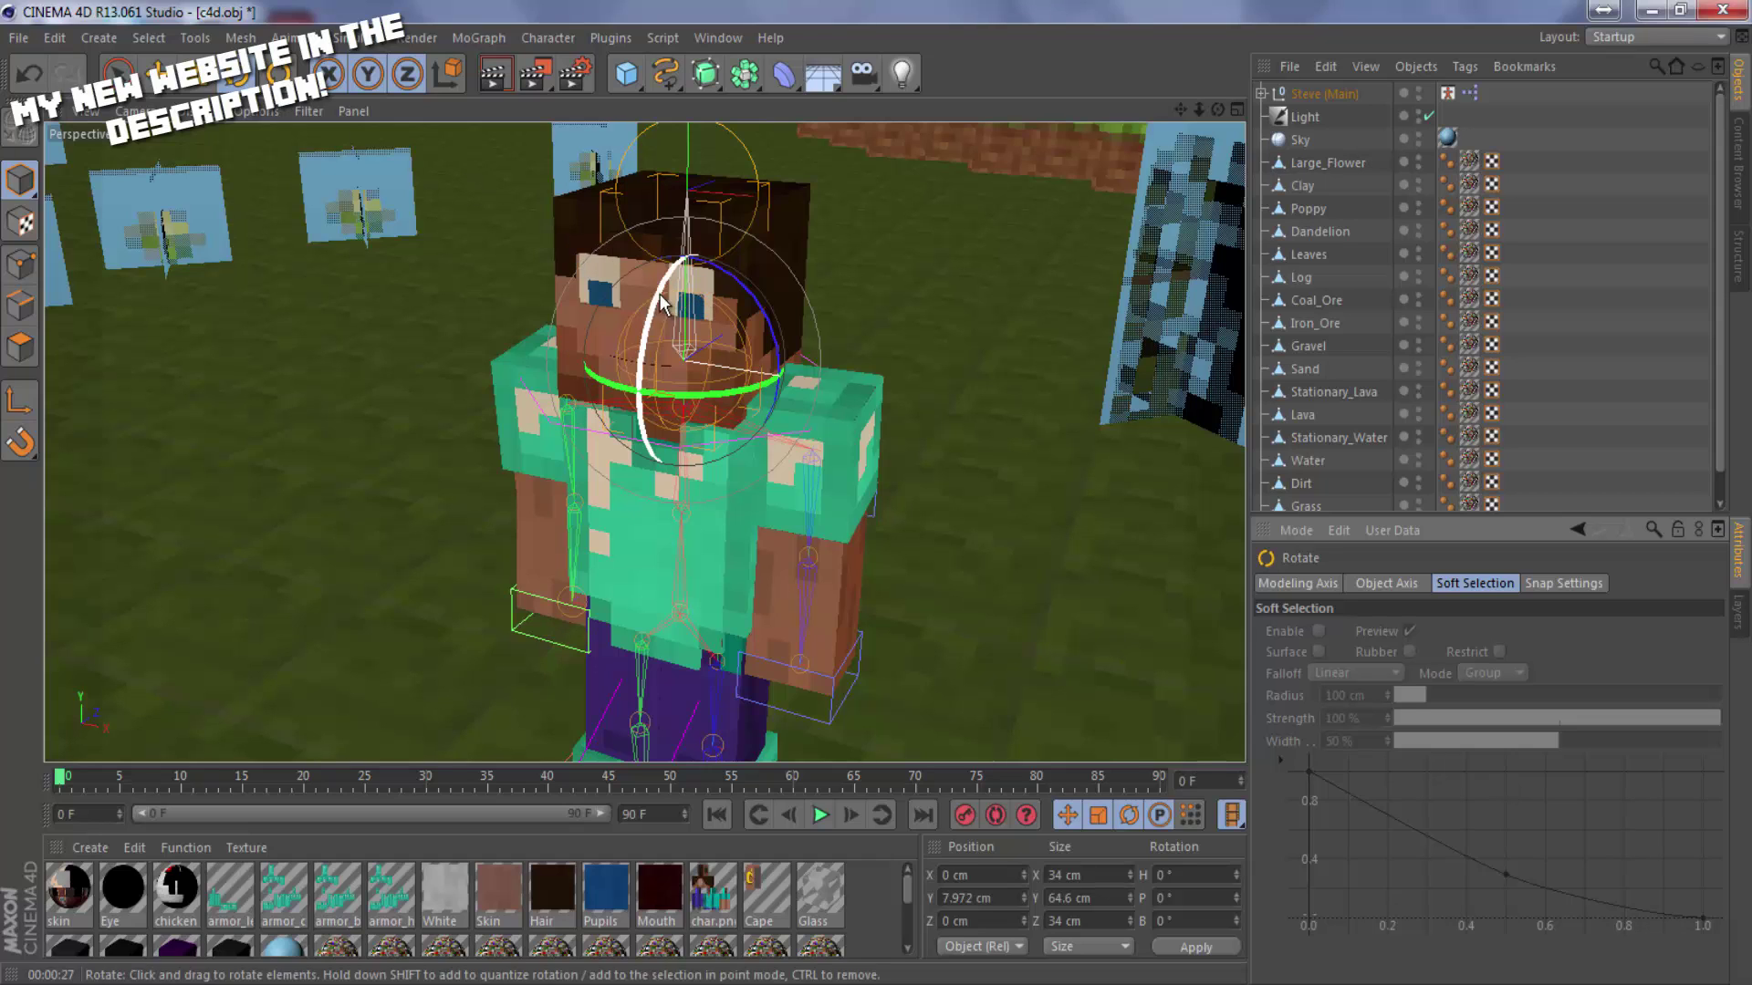
pyautogui.moveTo(662, 304); pyautogui.dragTo(642, 315)
# Select the shoulder bone in the Visual Selector, move it to Y 40.076 cm and Z -7.014 cm, and pitch it to 4.855°.
pyautogui.click(1449, 92)
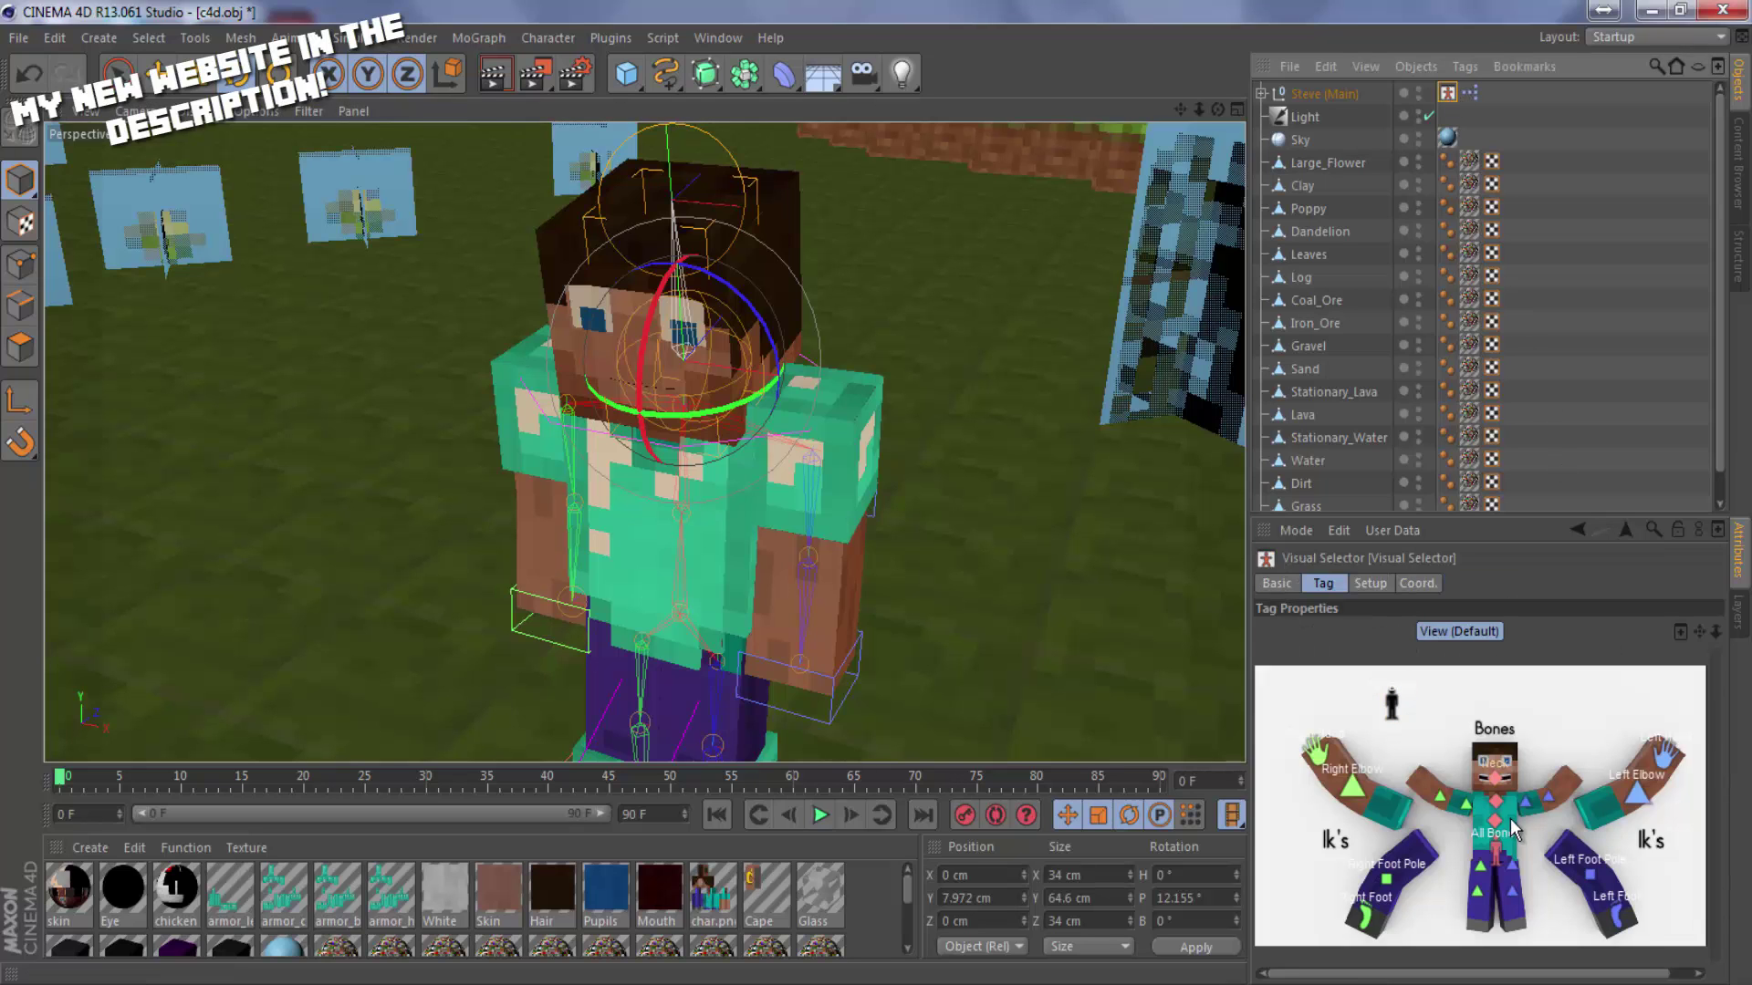
pyautogui.click(1492, 801)
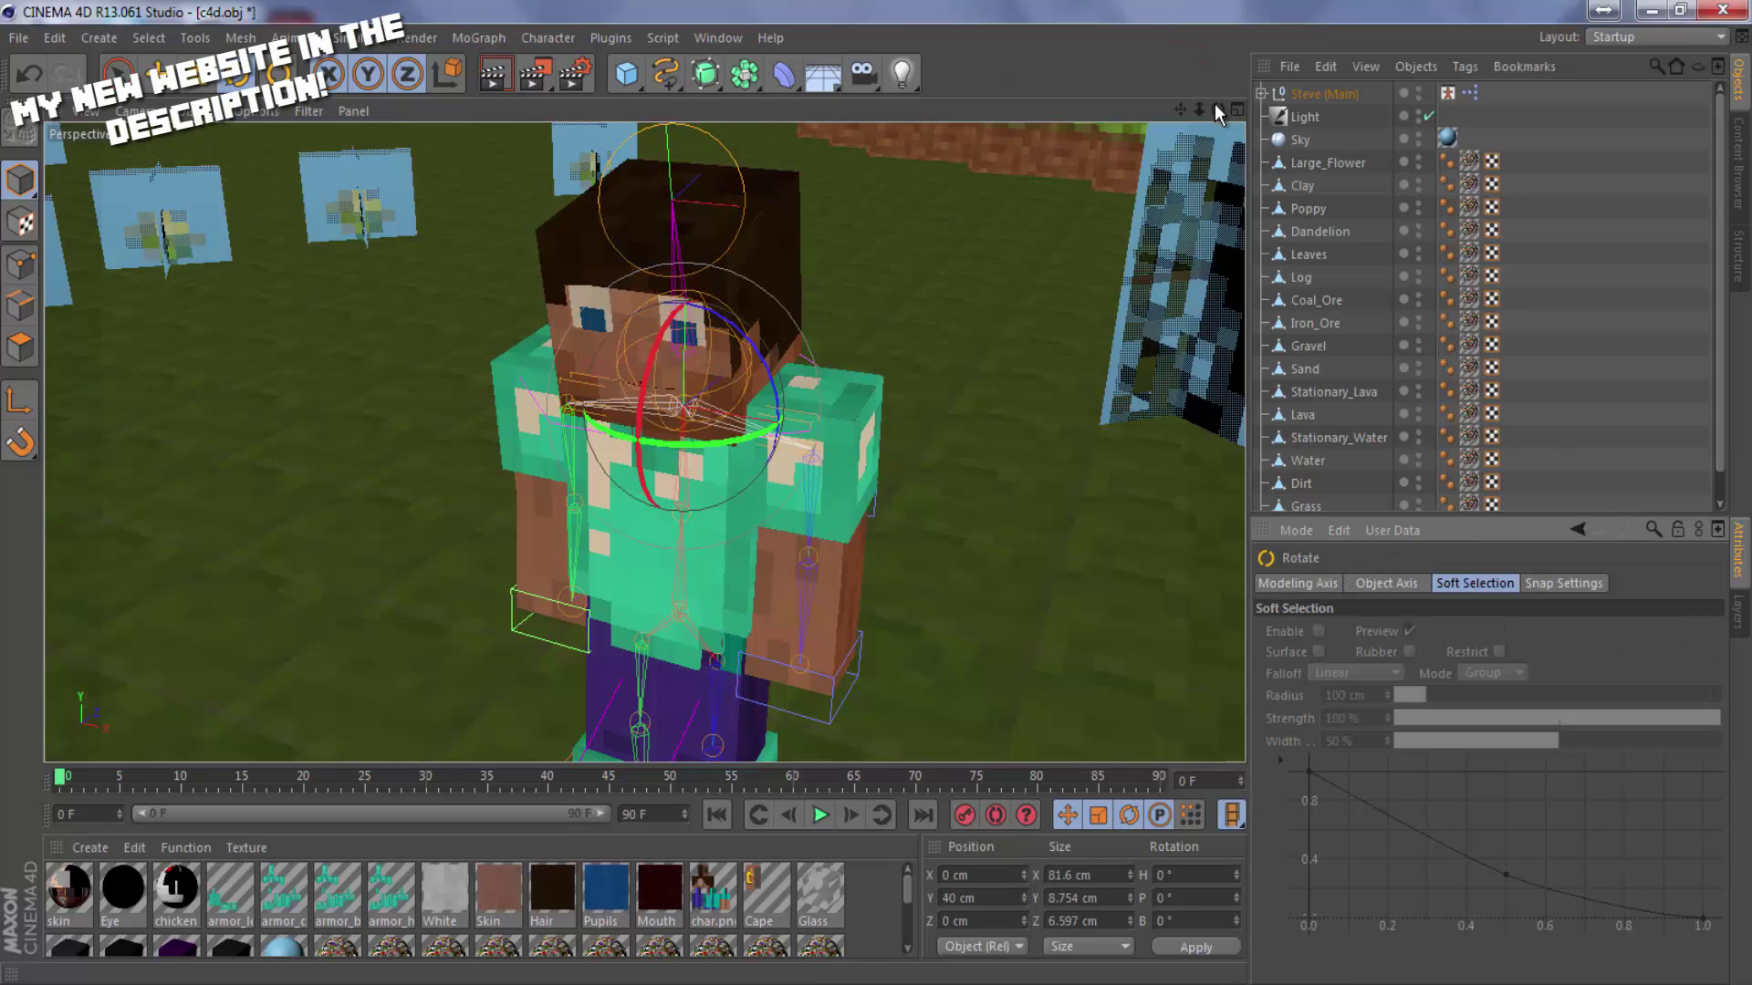
pyautogui.moveTo(1218, 109); pyautogui.dragTo(670, 376)
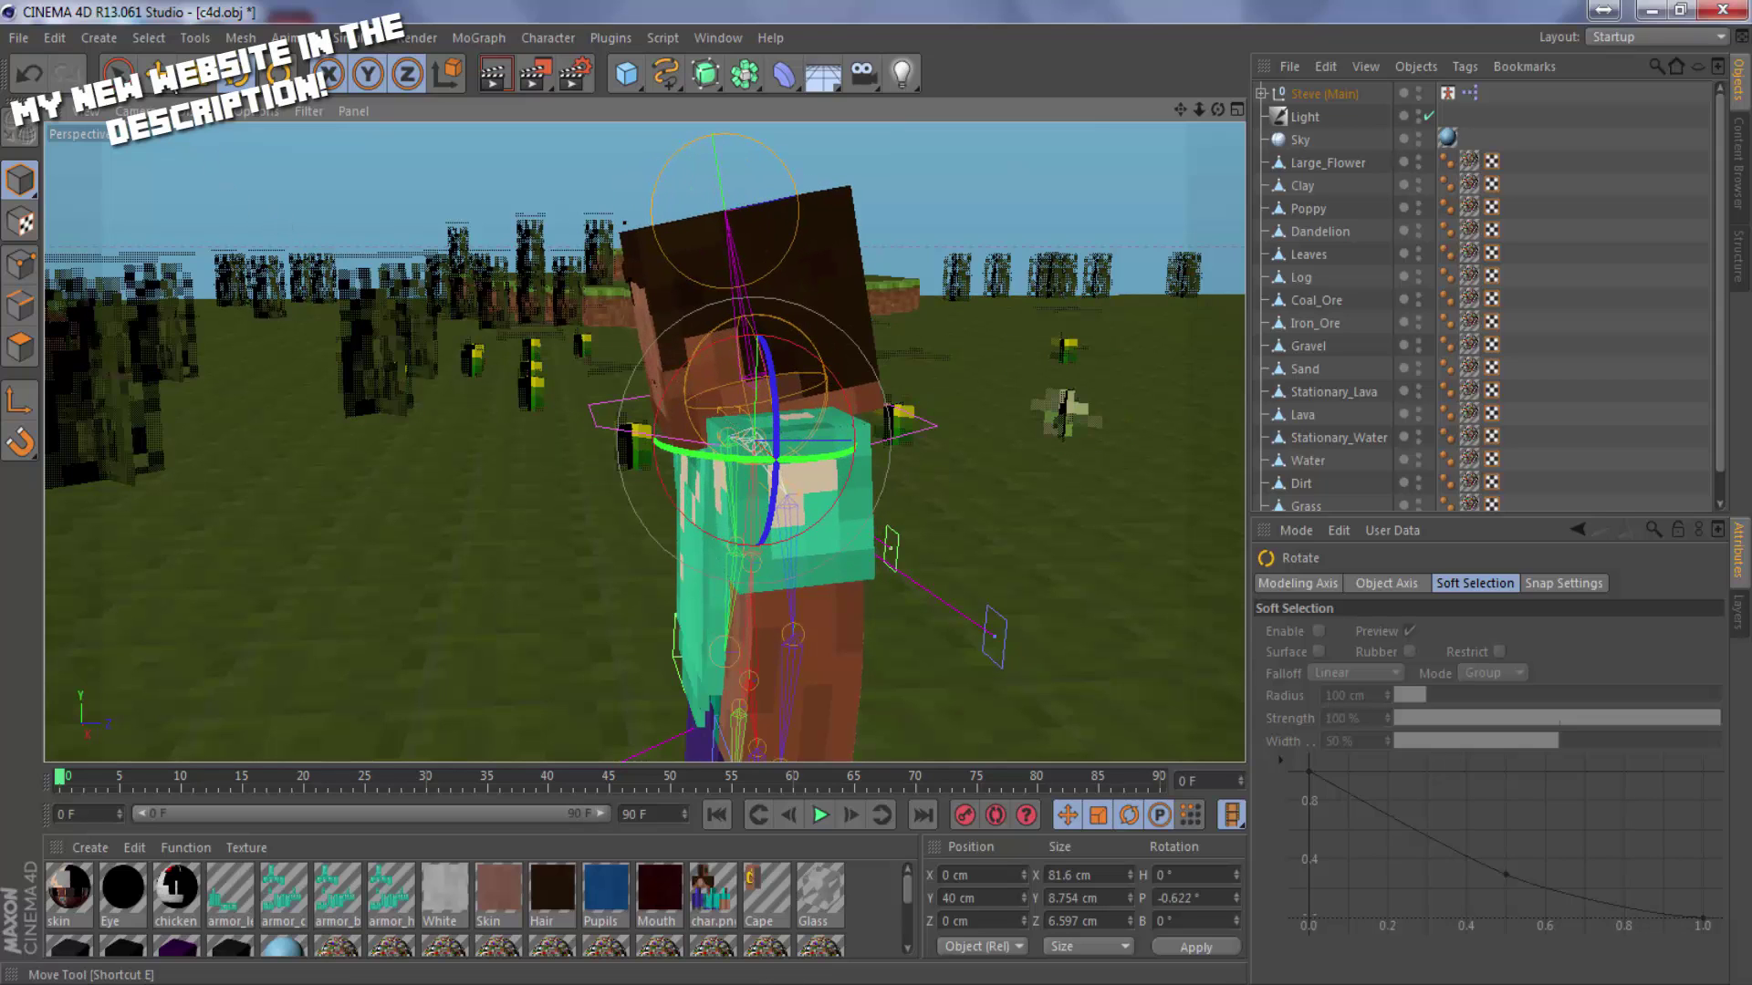
pyautogui.click(157, 75)
pyautogui.moveTo(803, 439); pyautogui.dragTo(785, 447)
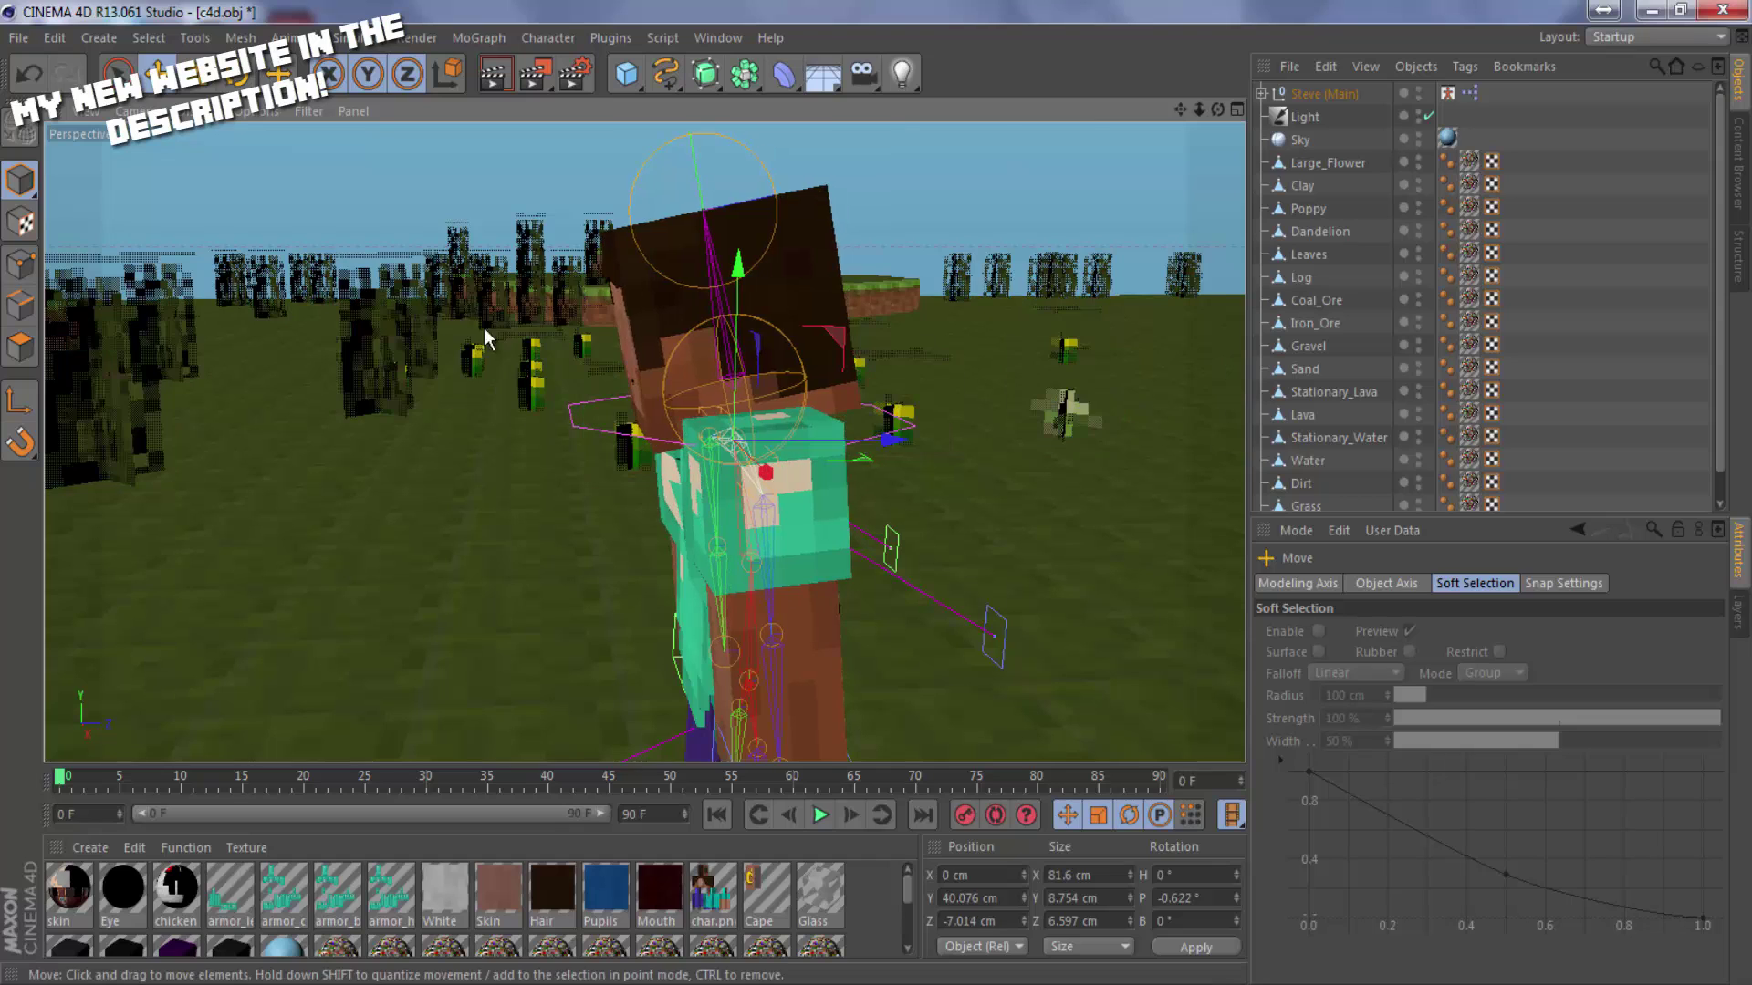
pyautogui.click(239, 74)
pyautogui.moveTo(673, 363); pyautogui.dragTo(659, 364)
# Select the torso bone below the shoulders in the Visual Selector and rotate it to a pitch of 4.406°.
pyautogui.moveTo(1217, 109); pyautogui.dragTo(869, 492)
pyautogui.click(1456, 94)
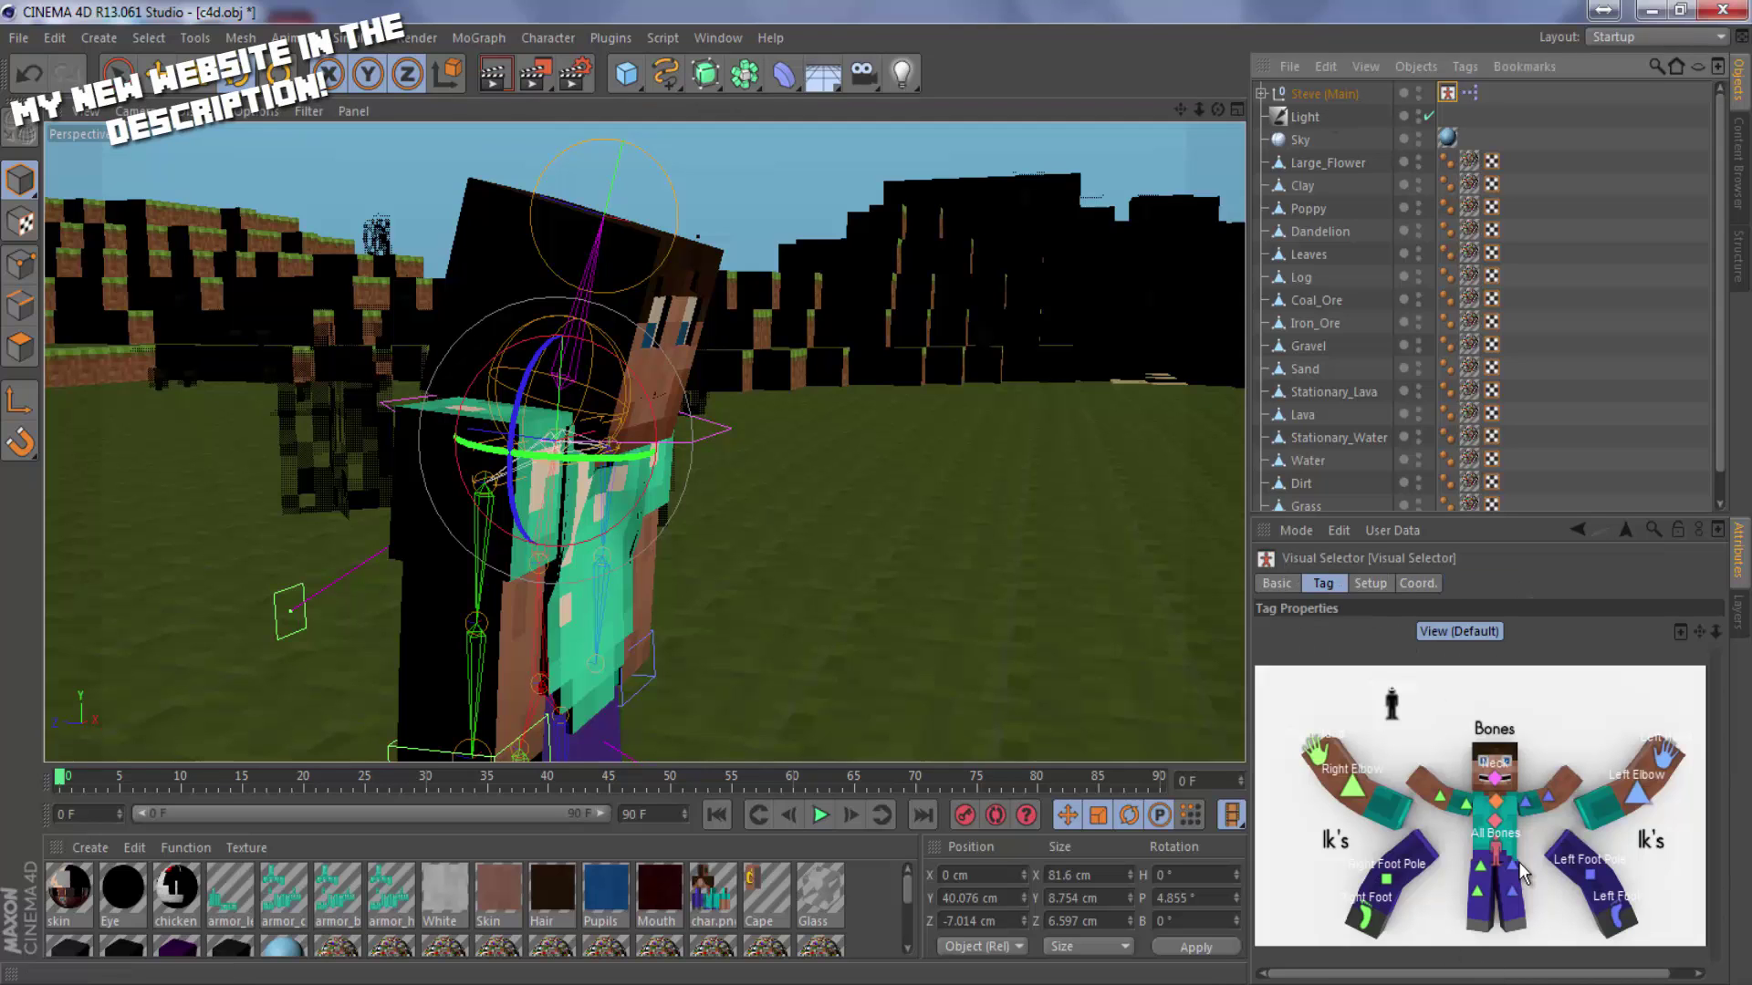
pyautogui.click(1496, 819)
pyautogui.press('r')
pyautogui.moveTo(547, 515); pyautogui.dragTo(577, 491)
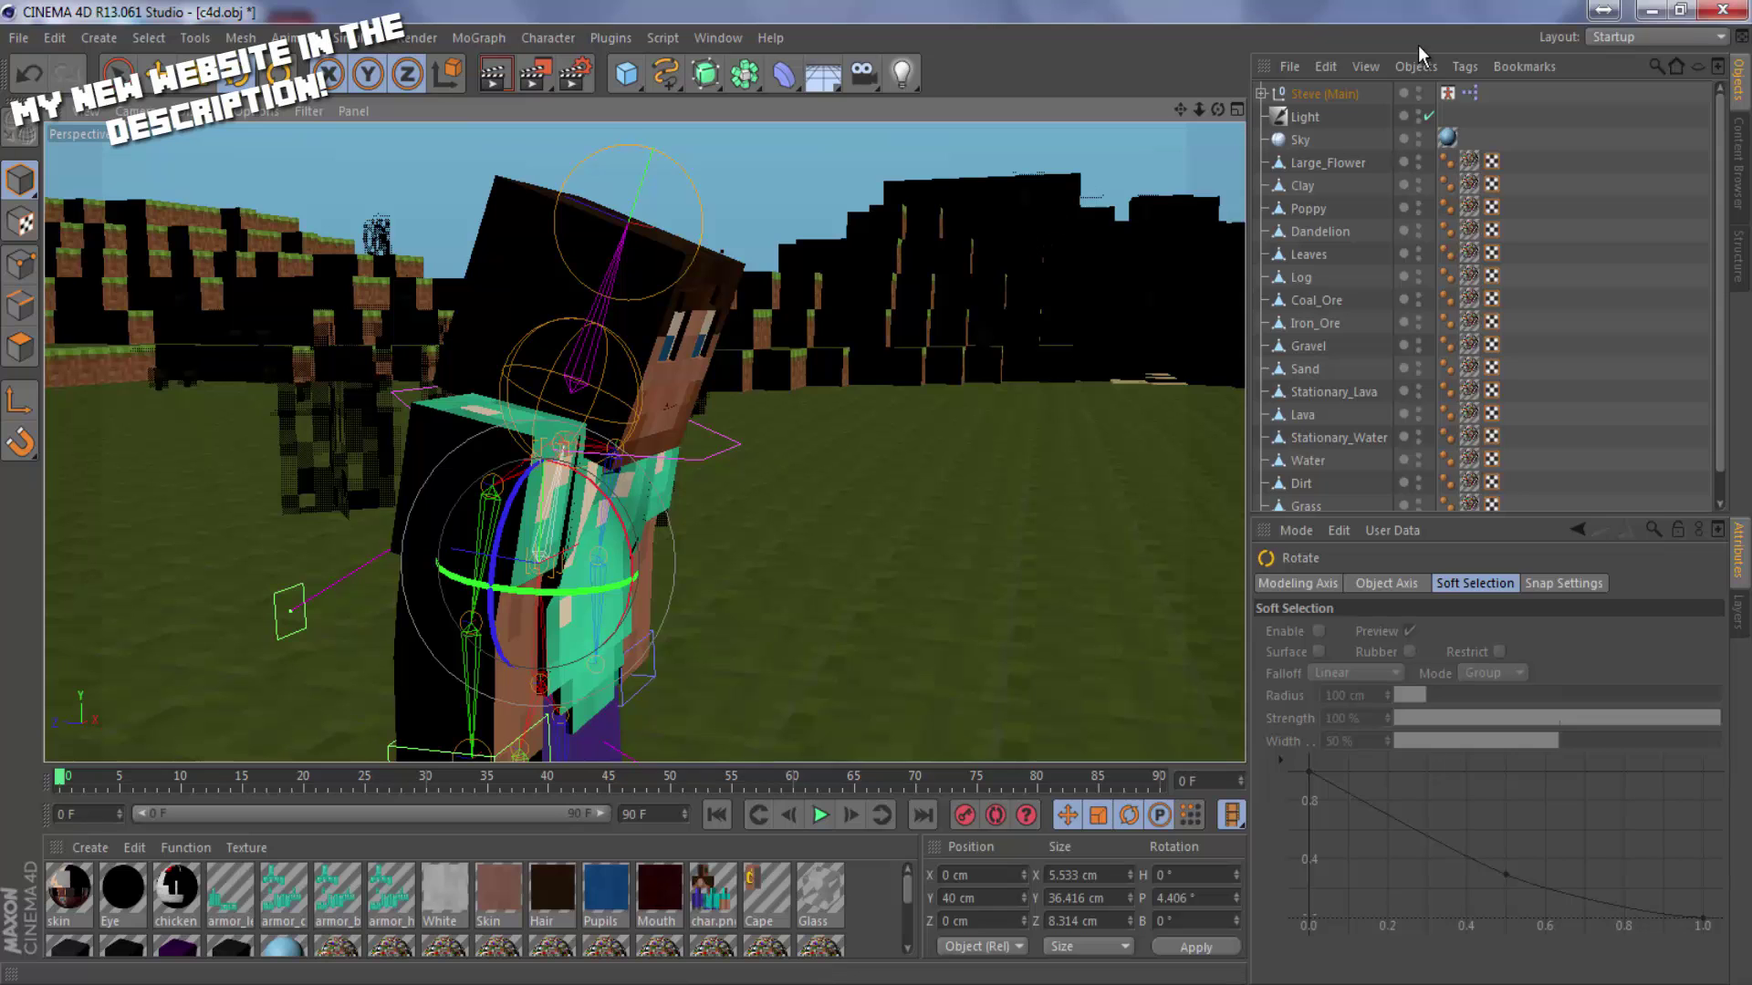
# Select the right hand IK control in the Steve rig's Visual Selector and move it to X -59.686, Y 22.029, Z -55.98 cm.
pyautogui.click(1447, 92)
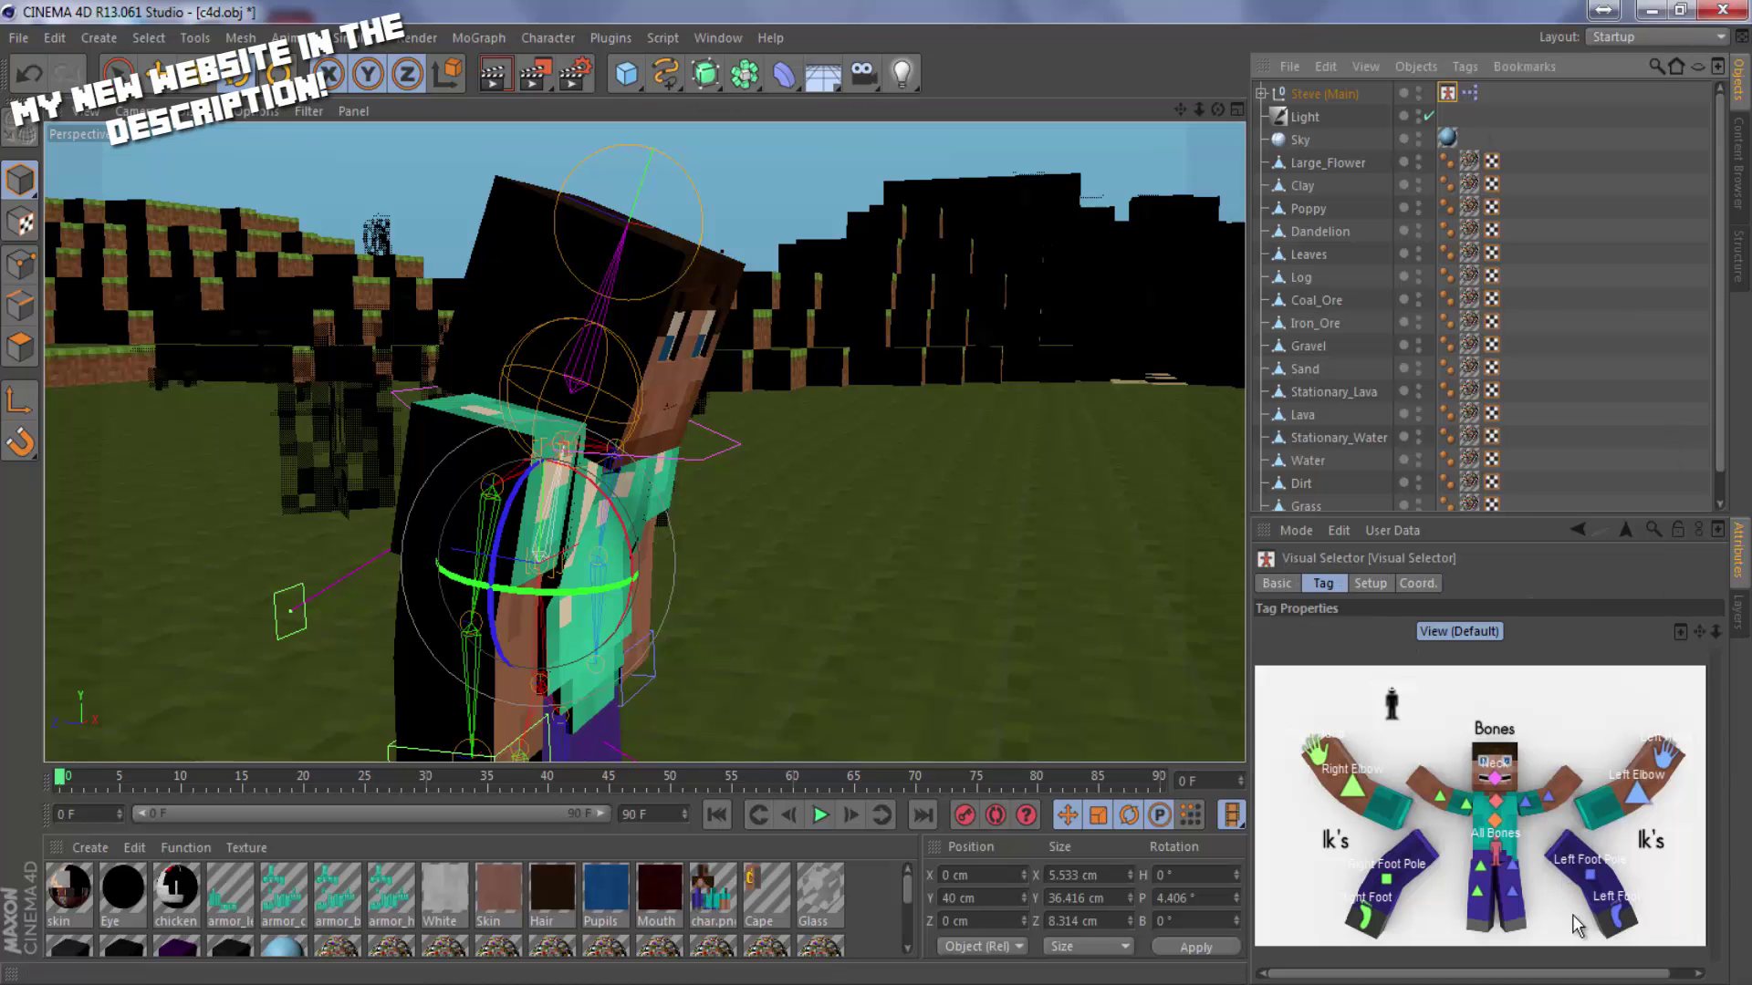
pyautogui.moveTo(1217, 109); pyautogui.dragTo(878, 492)
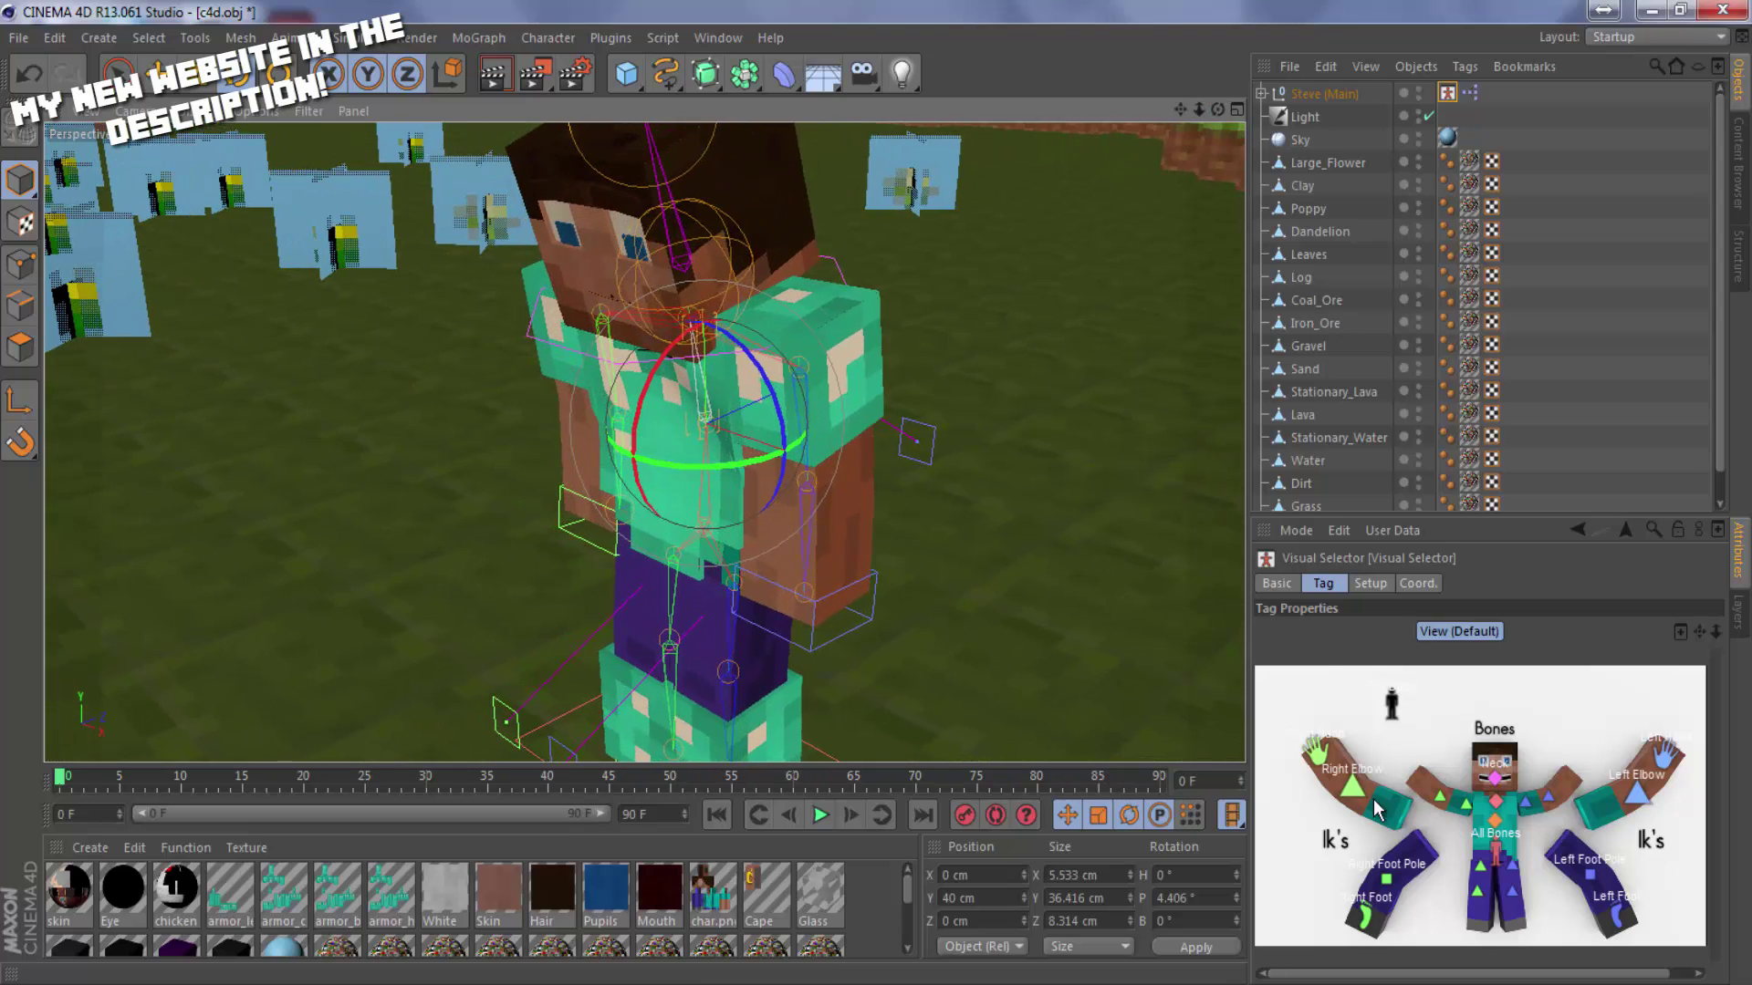
pyautogui.click(1311, 733)
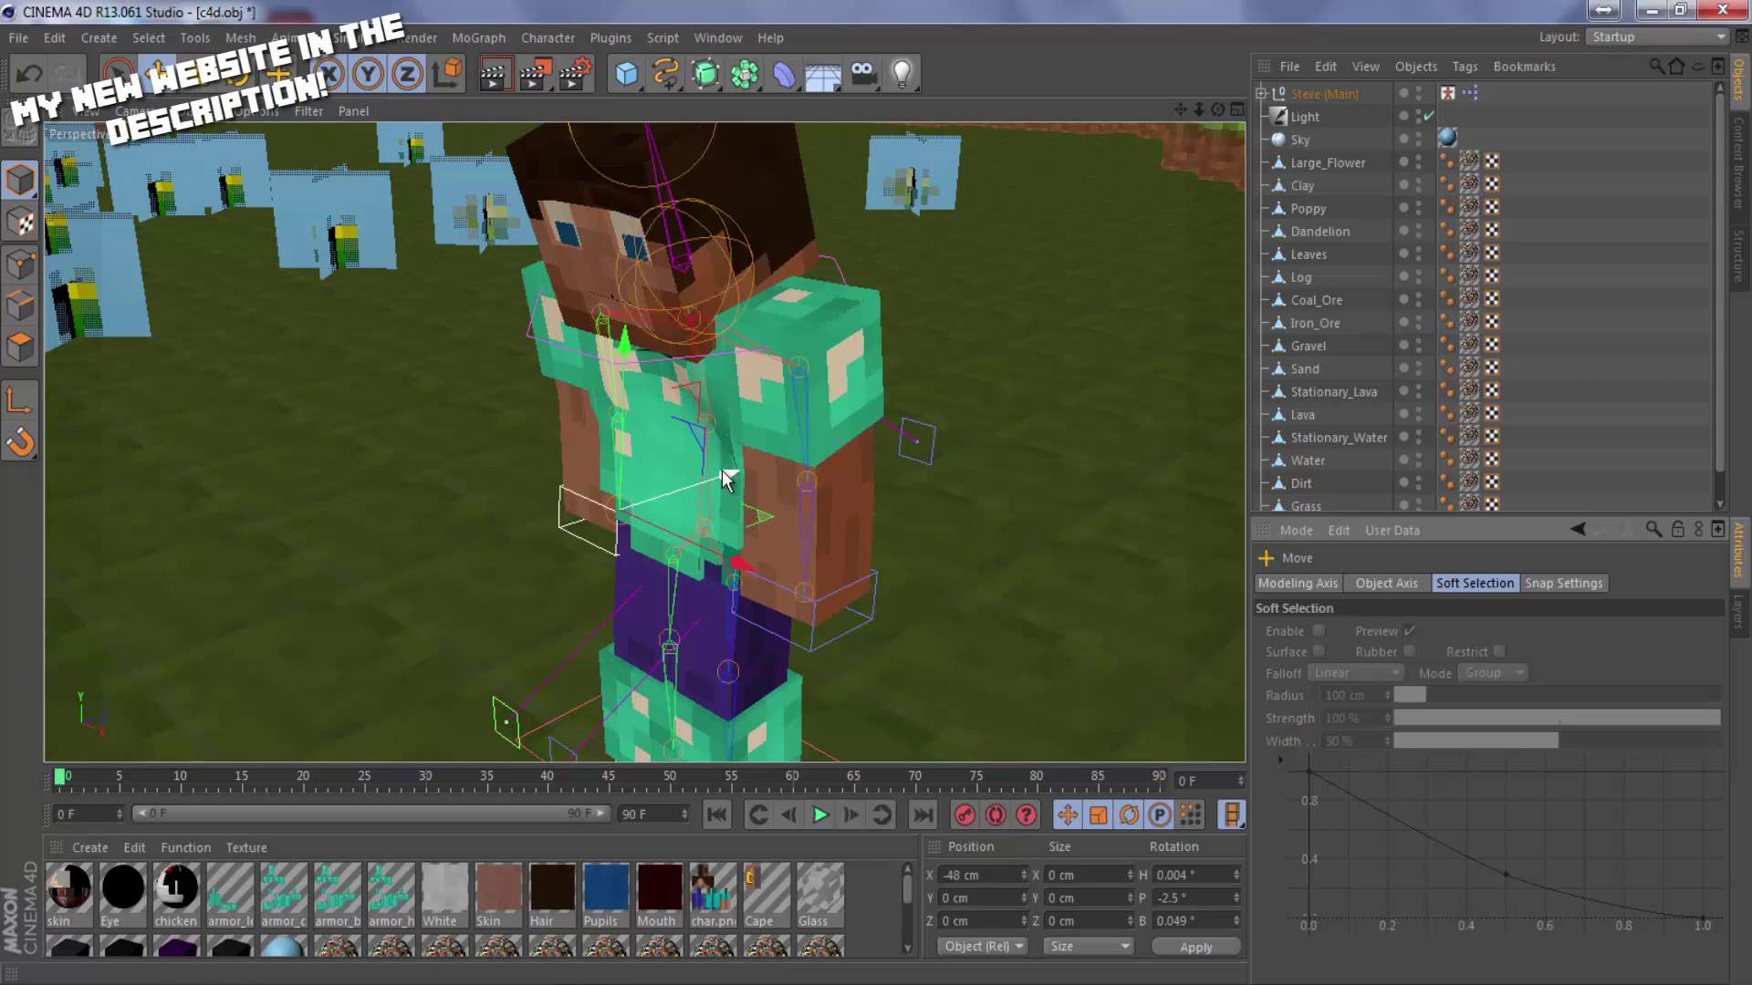
pyautogui.moveTo(724, 469); pyautogui.dragTo(500, 407)
pyautogui.moveTo(1218, 108); pyautogui.dragTo(869, 495)
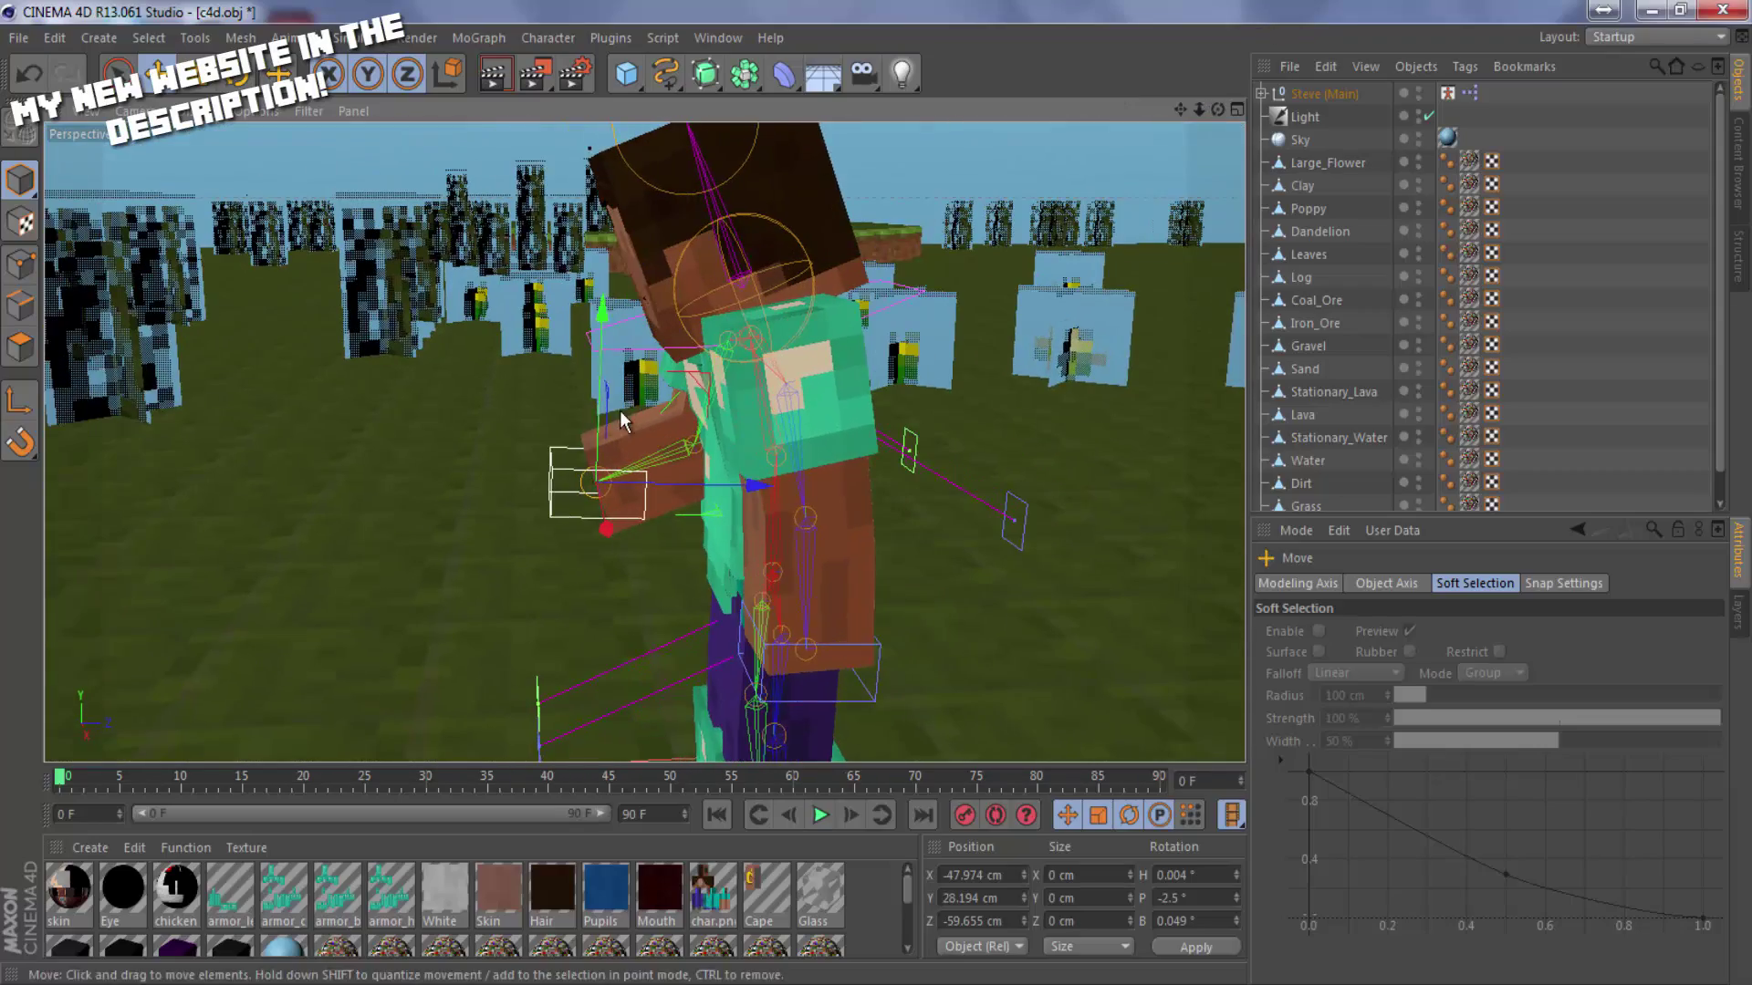
pyautogui.moveTo(599, 412); pyautogui.dragTo(862, 395)
pyautogui.moveTo(1220, 109); pyautogui.dragTo(876, 495)
pyautogui.moveTo(636, 567); pyautogui.dragTo(571, 578)
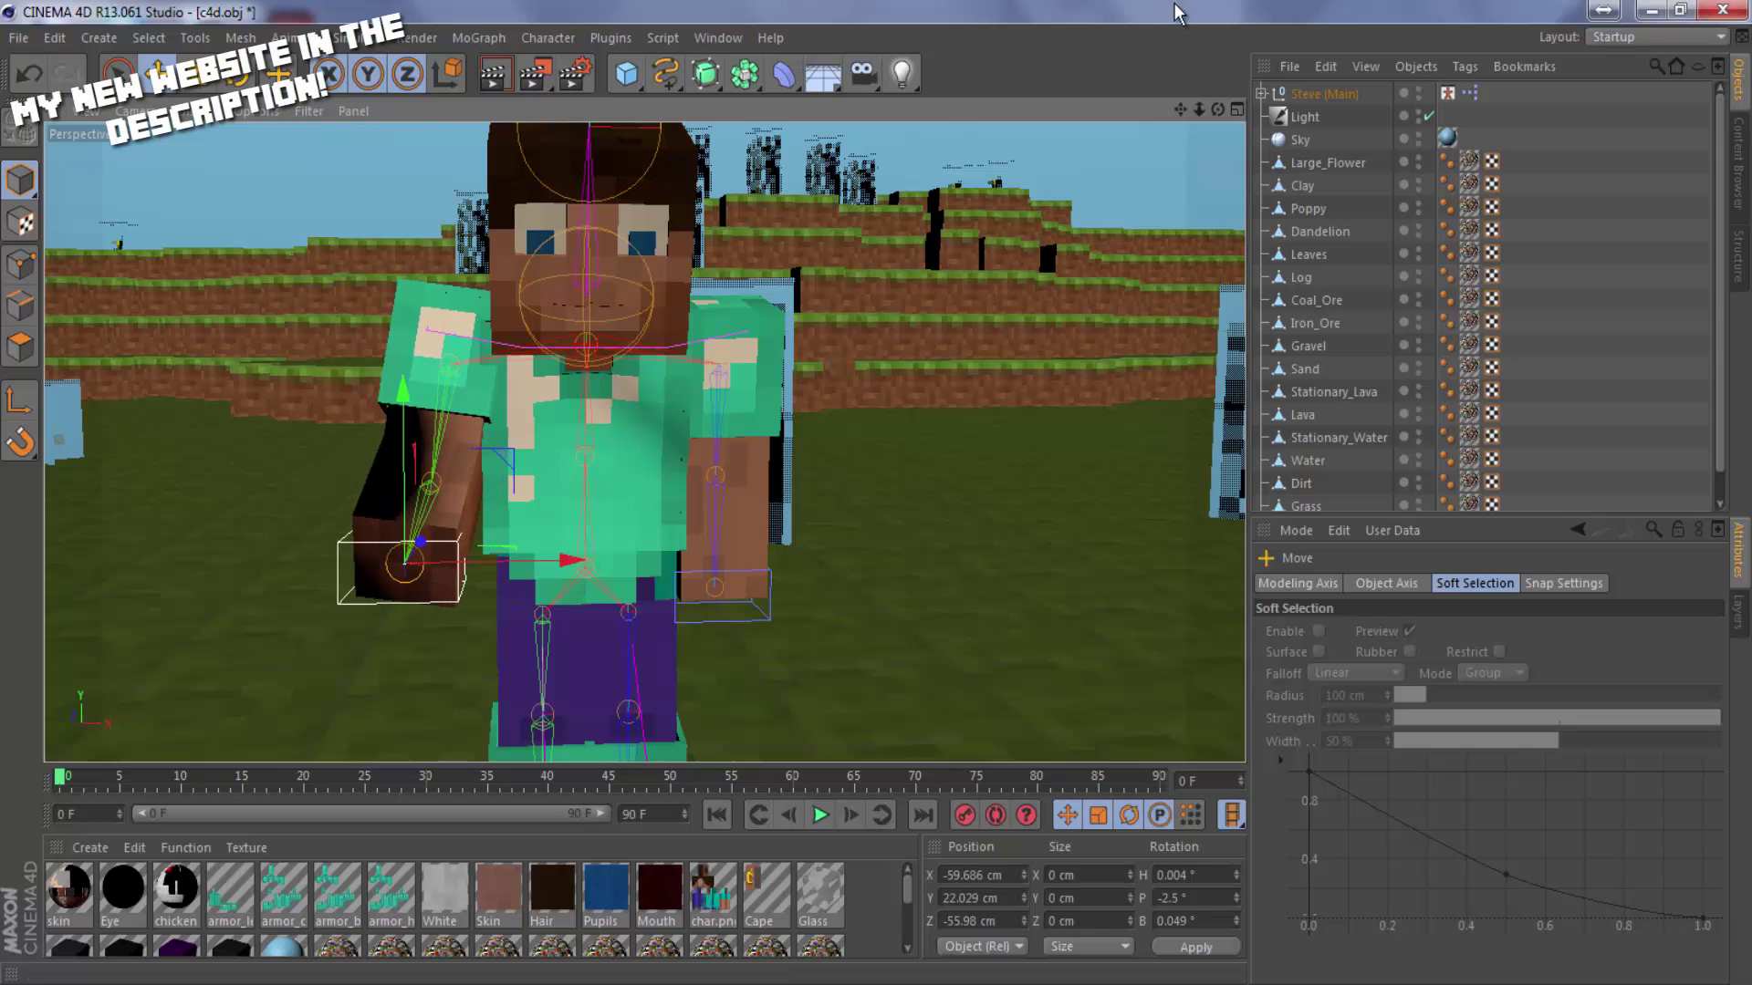
# Select the left hand IK control in the Visual Selector and move it to X 48.008, Y 10.256, Z 18.895 cm.
pyautogui.moveTo(1219, 110); pyautogui.dragTo(862, 490)
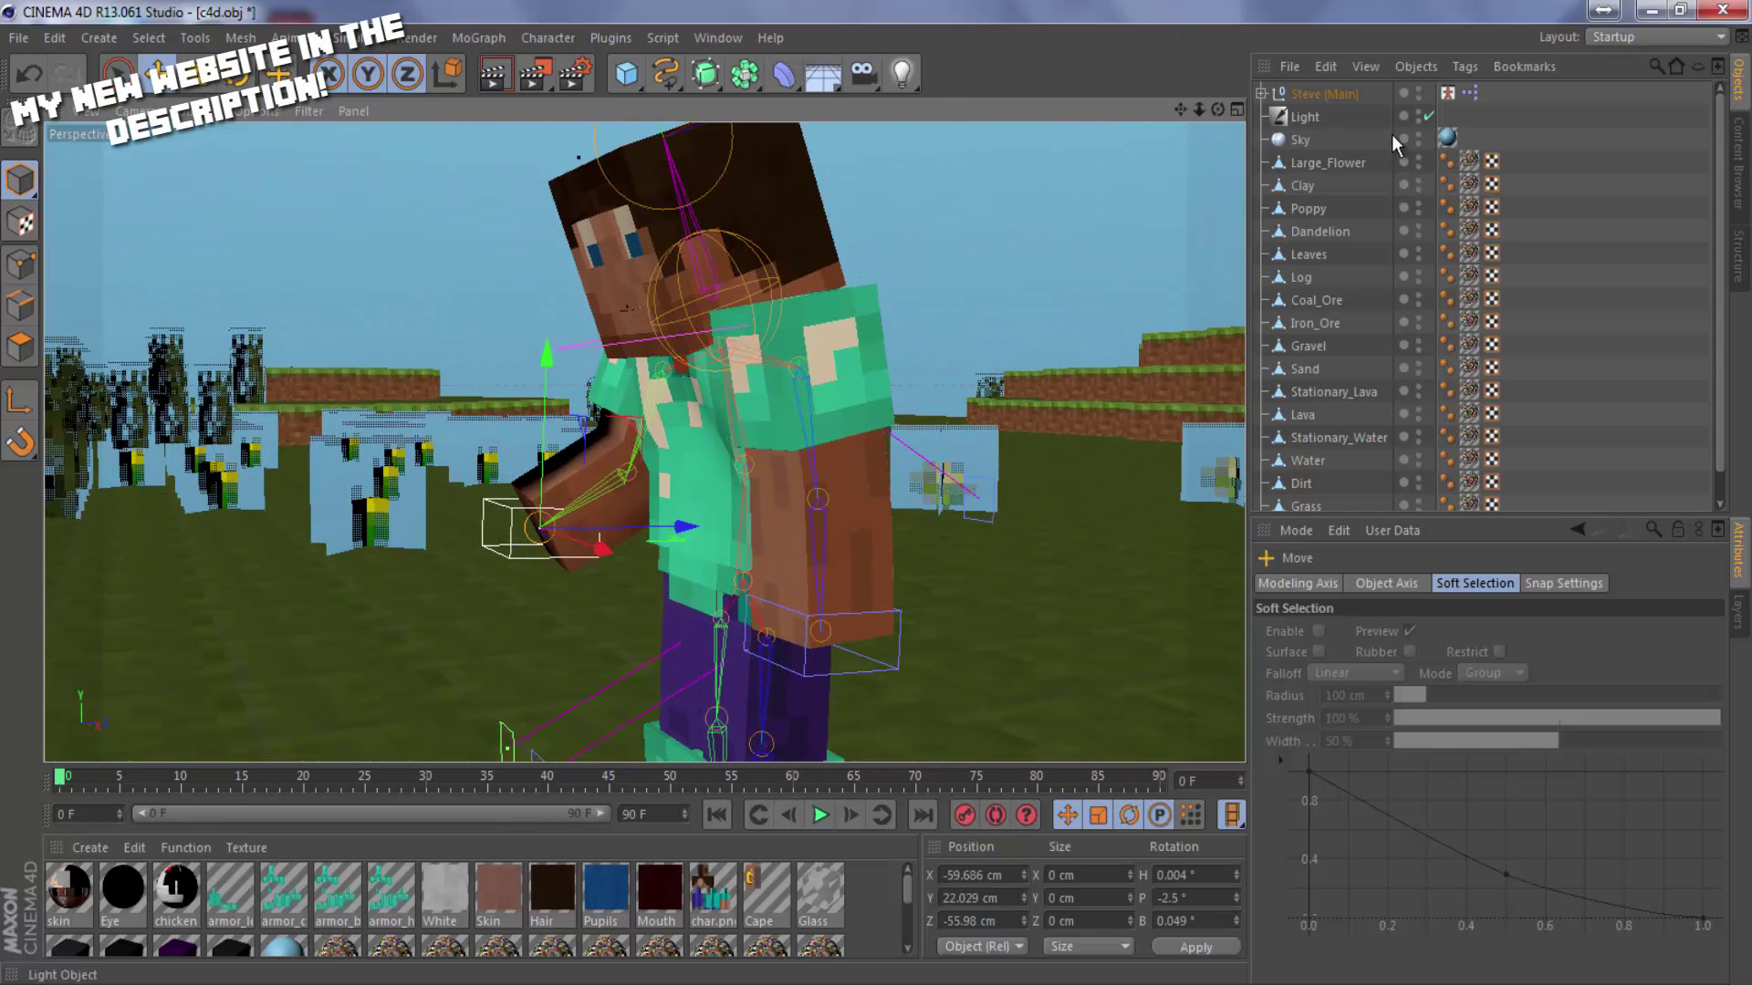
pyautogui.click(1447, 92)
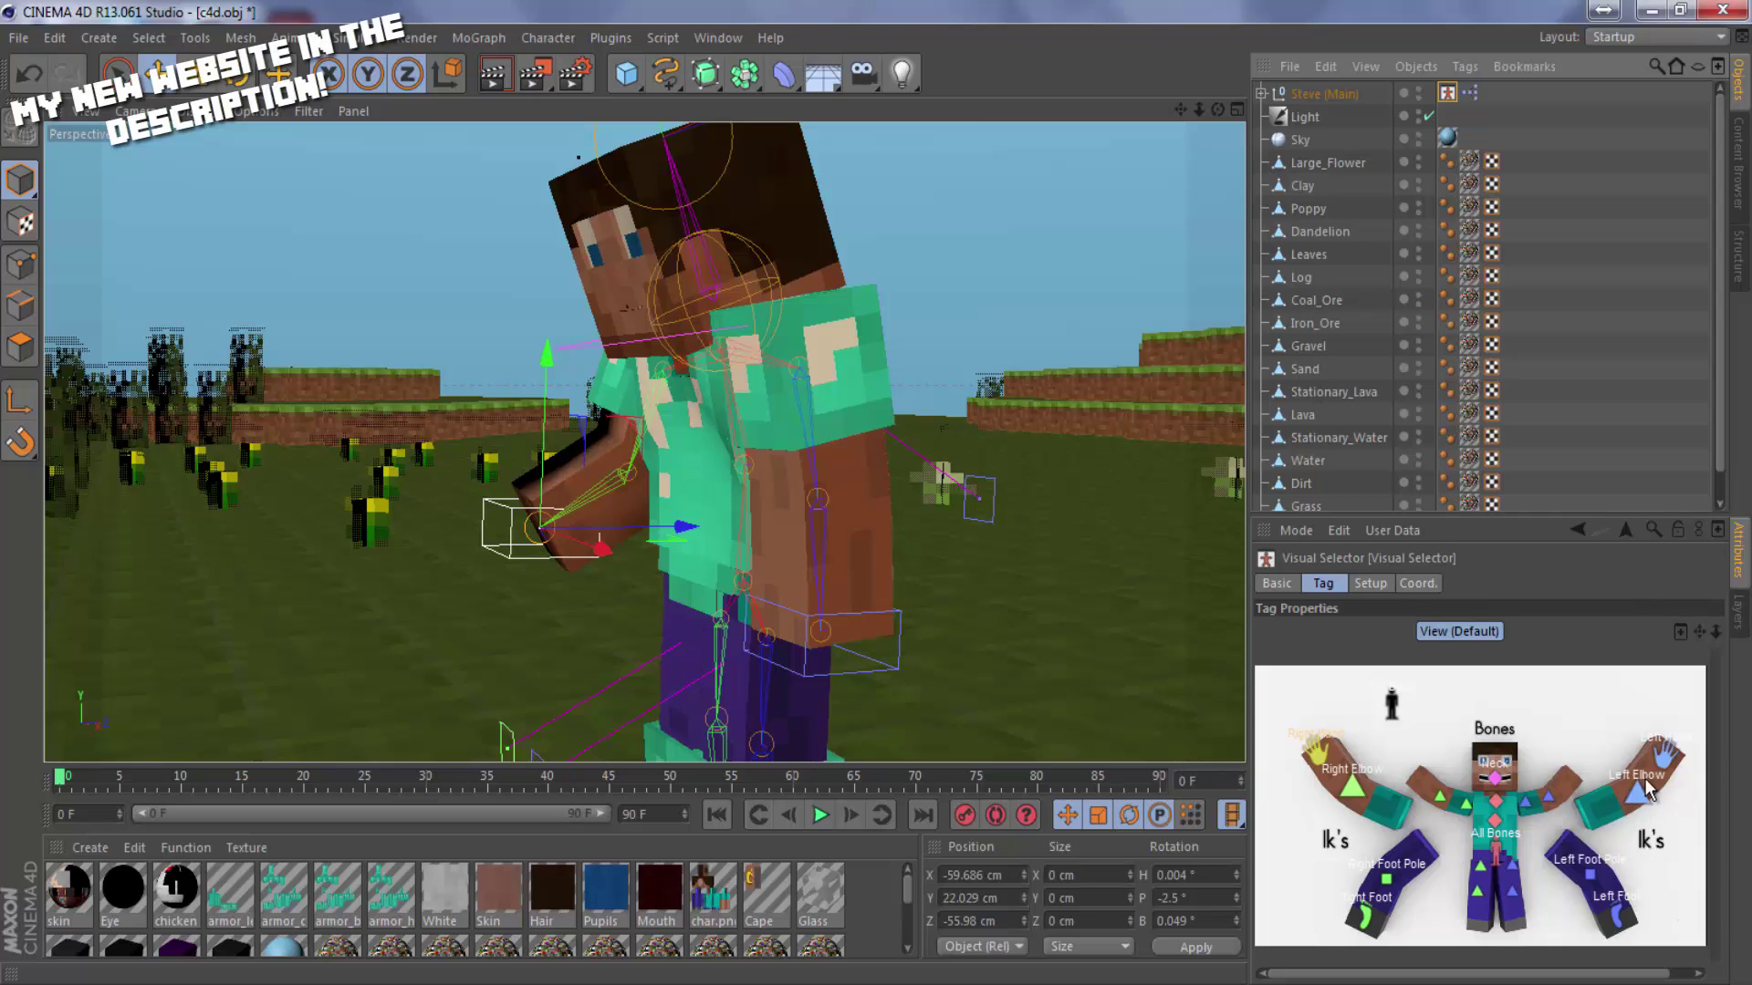
pyautogui.click(1648, 789)
pyautogui.moveTo(829, 527)
pyautogui.mouseDown()
pyautogui.moveTo(841, 478)
pyautogui.moveTo(836, 496)
pyautogui.mouseUp()
pyautogui.moveTo(945, 608); pyautogui.dragTo(1019, 591)
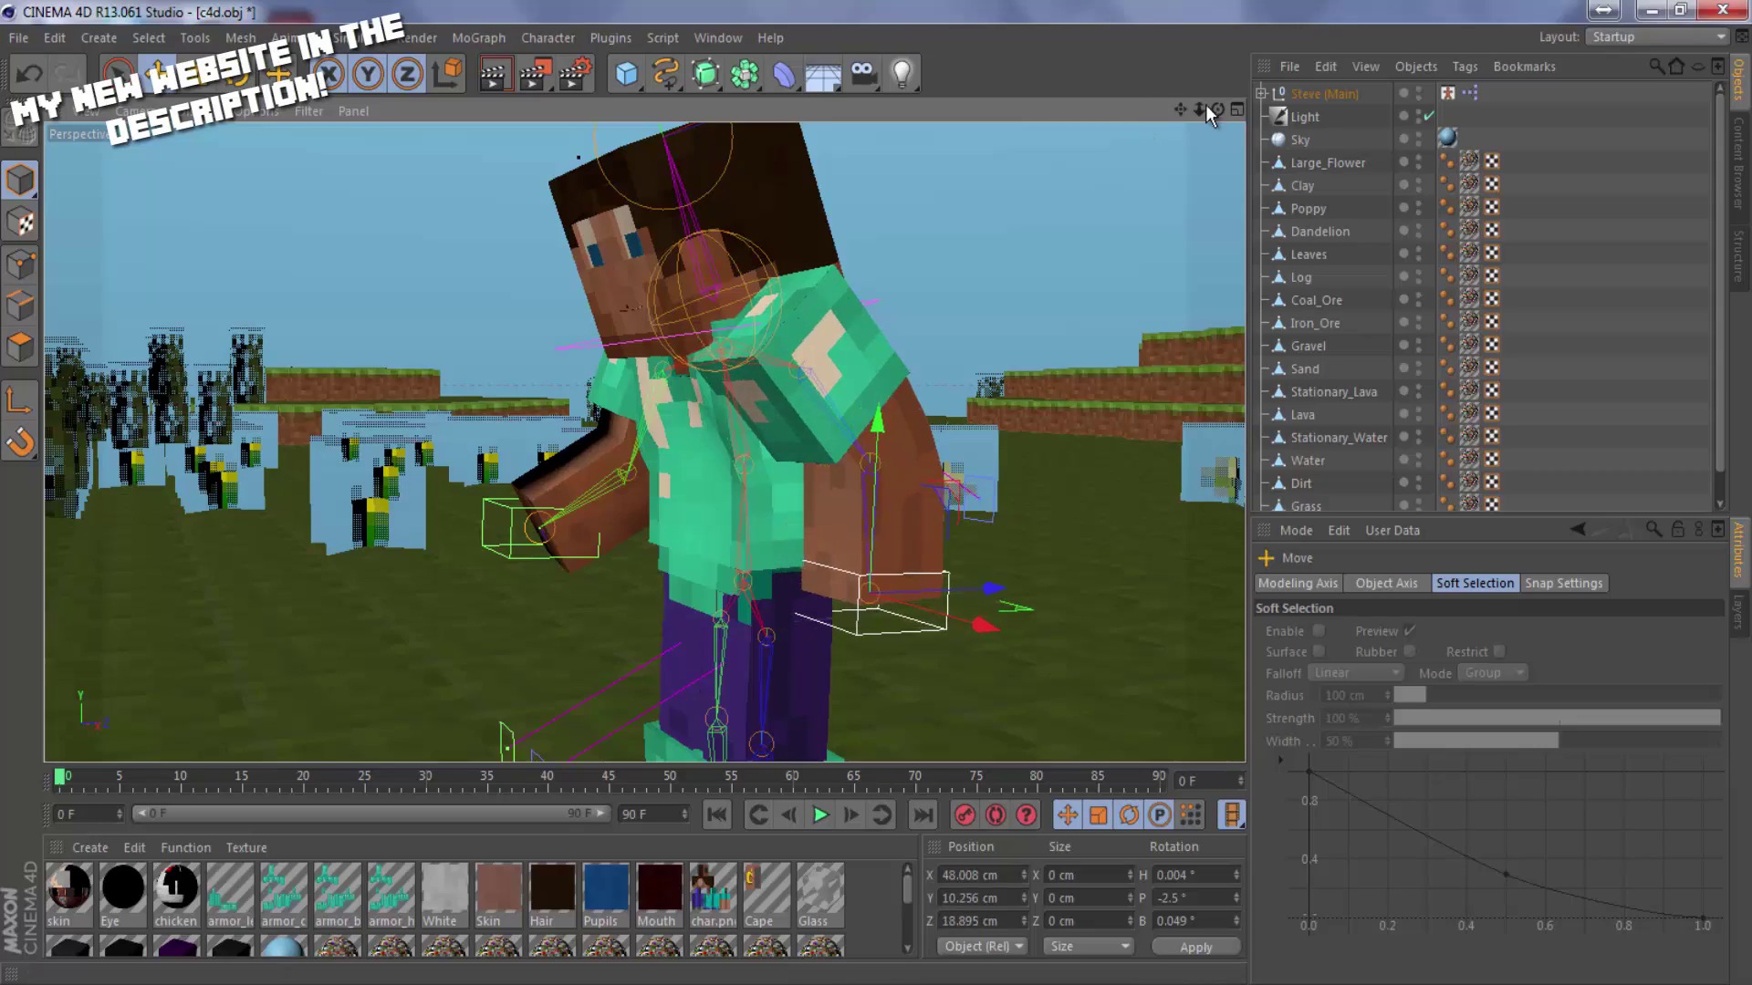
# Render the active view to preview the posed Steve in the scene, and stop the render partway.
pyautogui.moveTo(1214, 109); pyautogui.dragTo(876, 492)
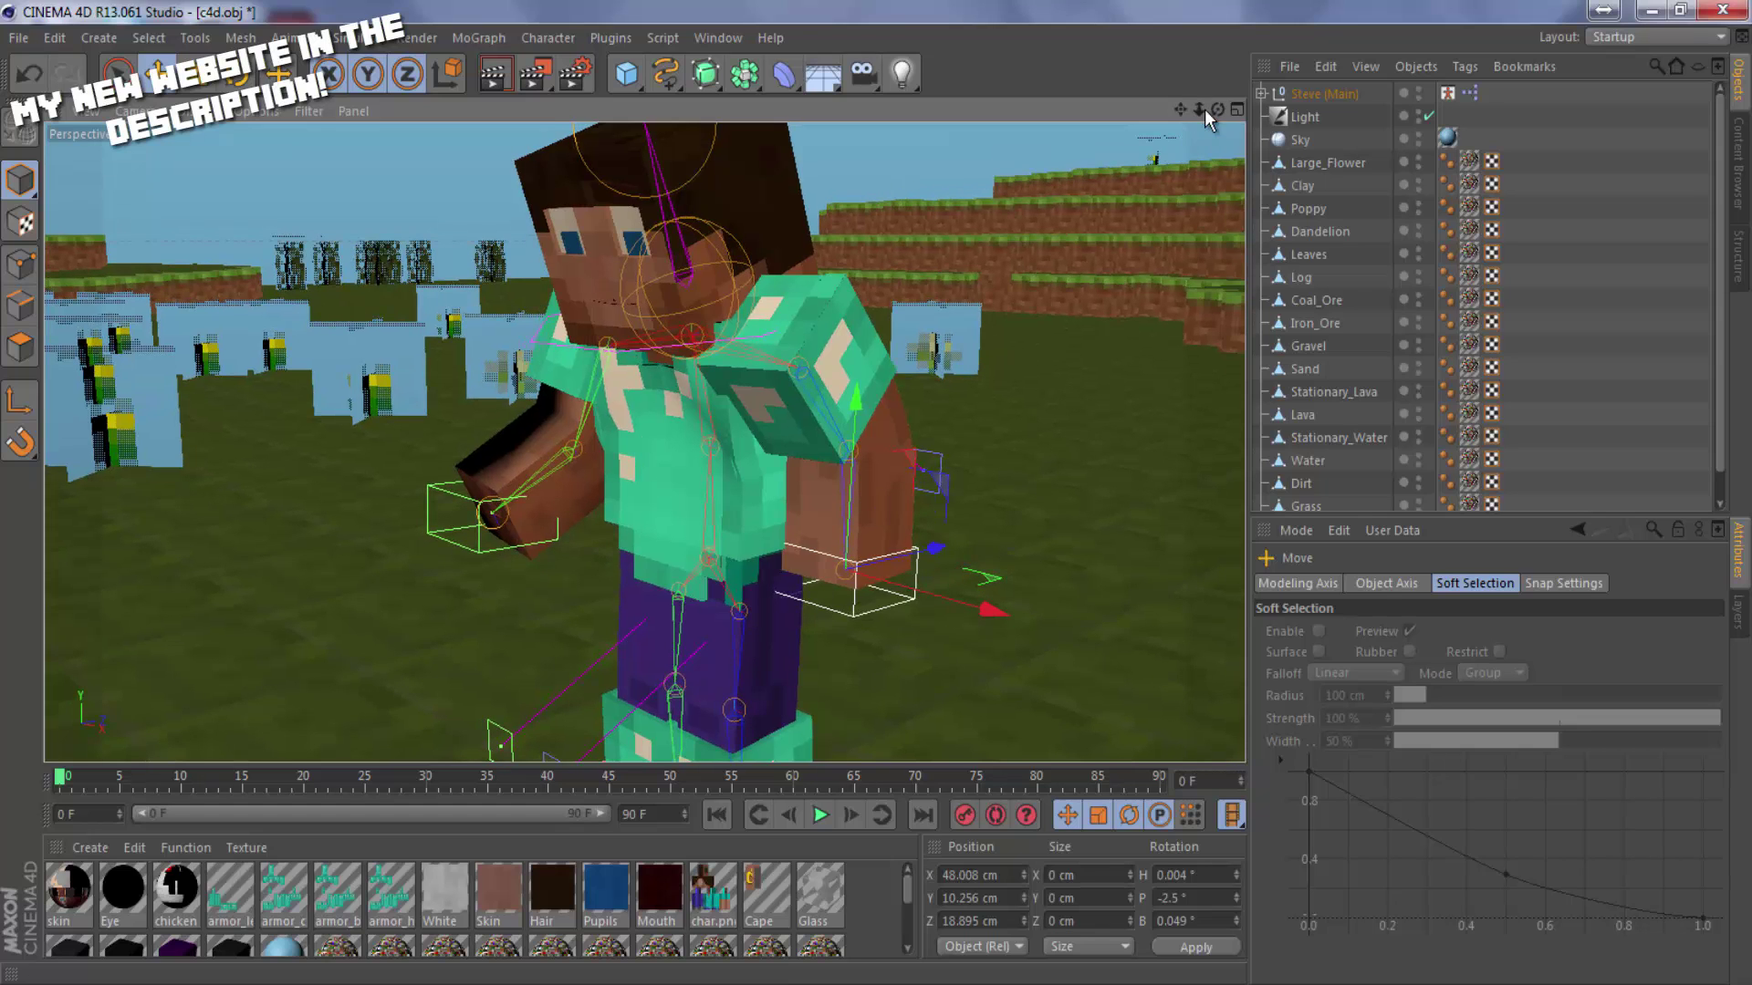
pyautogui.moveTo(1199, 109); pyautogui.dragTo(878, 490)
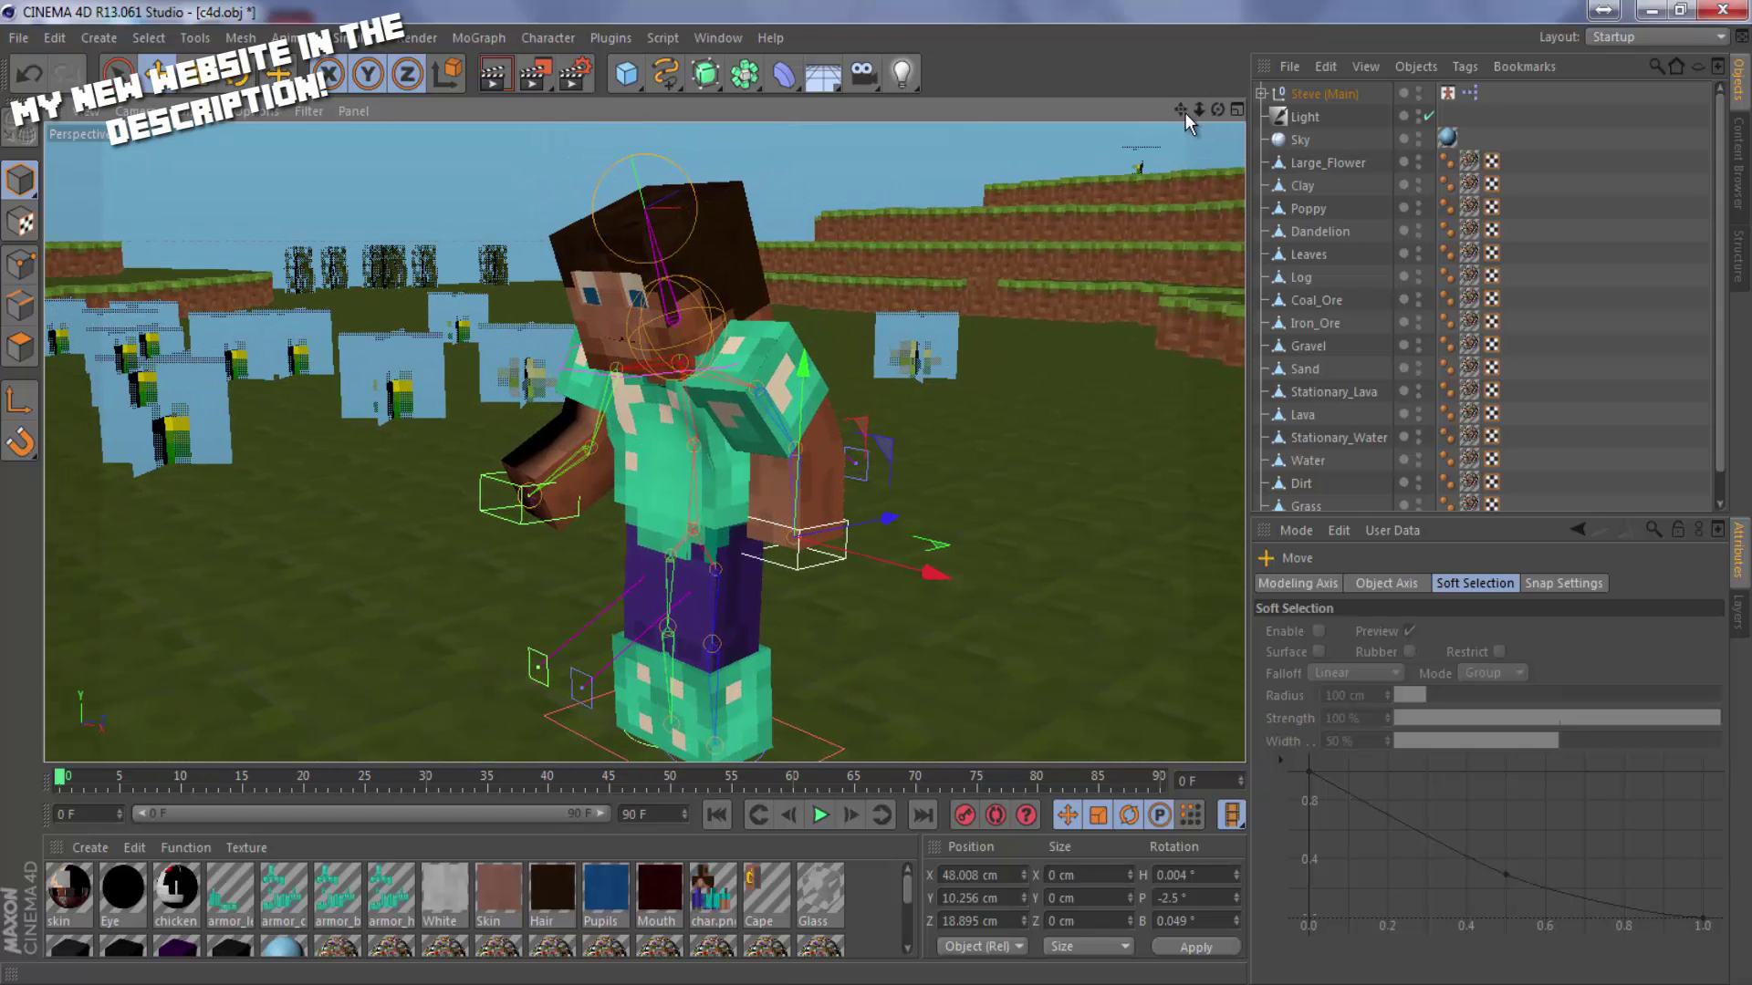
pyautogui.moveTo(1197, 105); pyautogui.dragTo(876, 493)
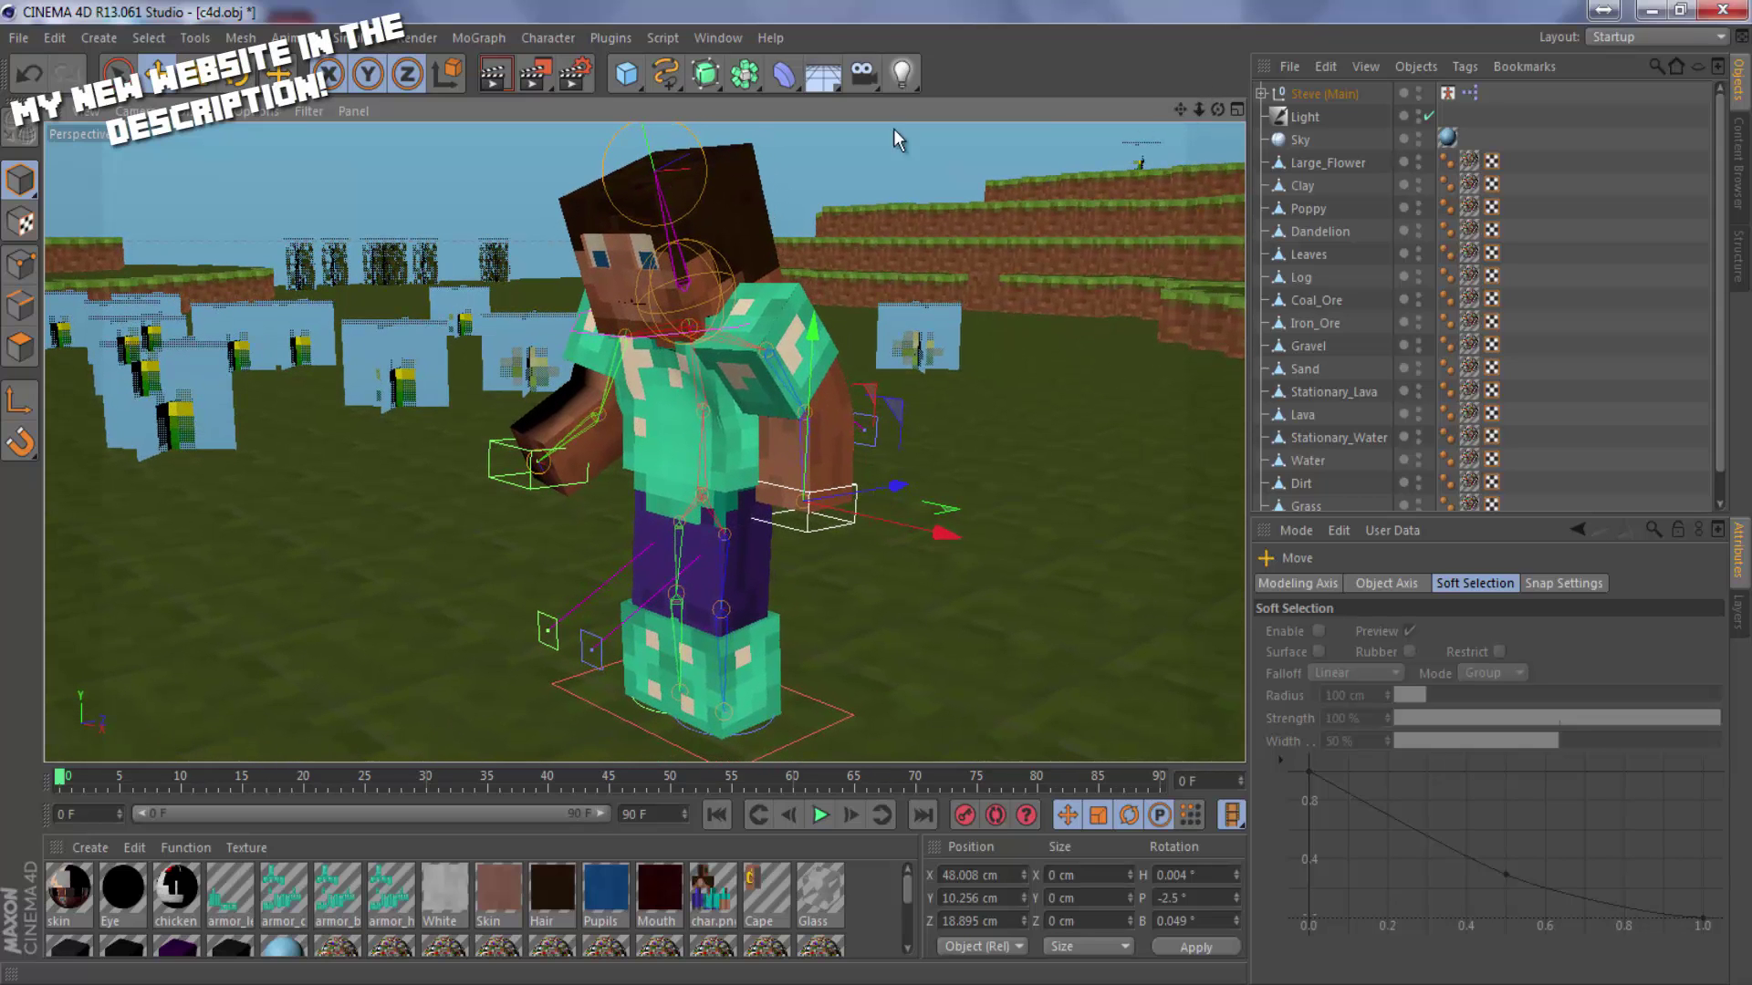
pyautogui.click(499, 81)
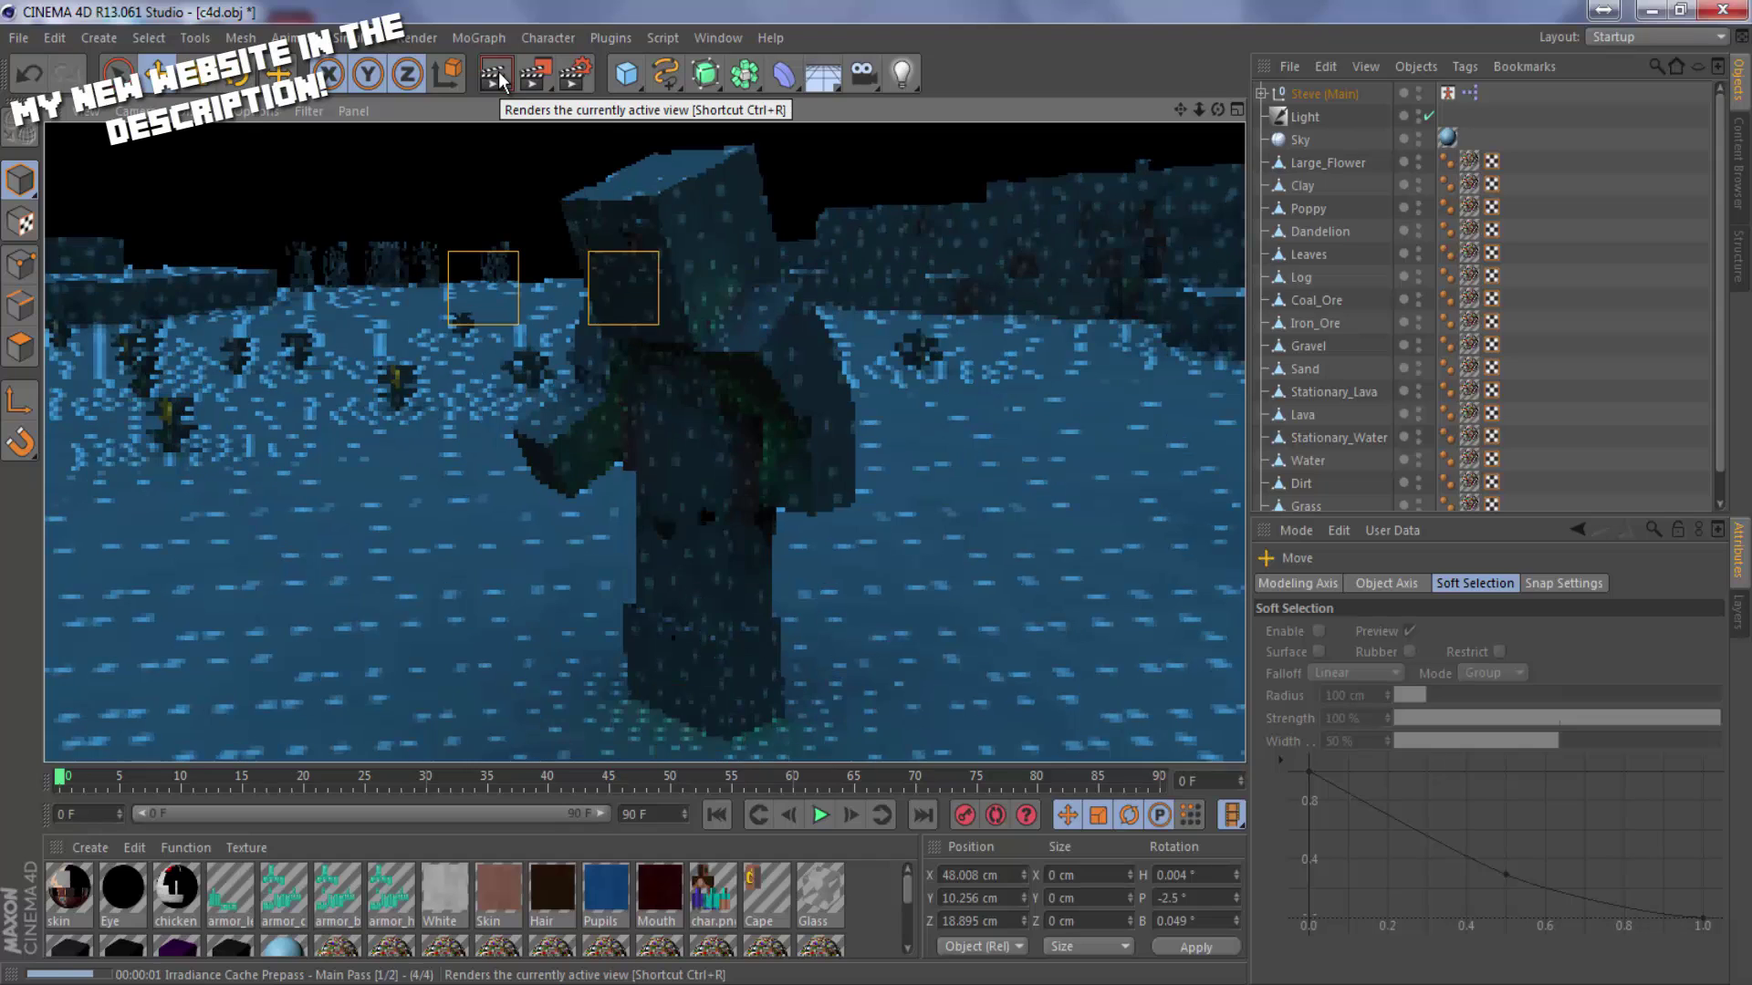
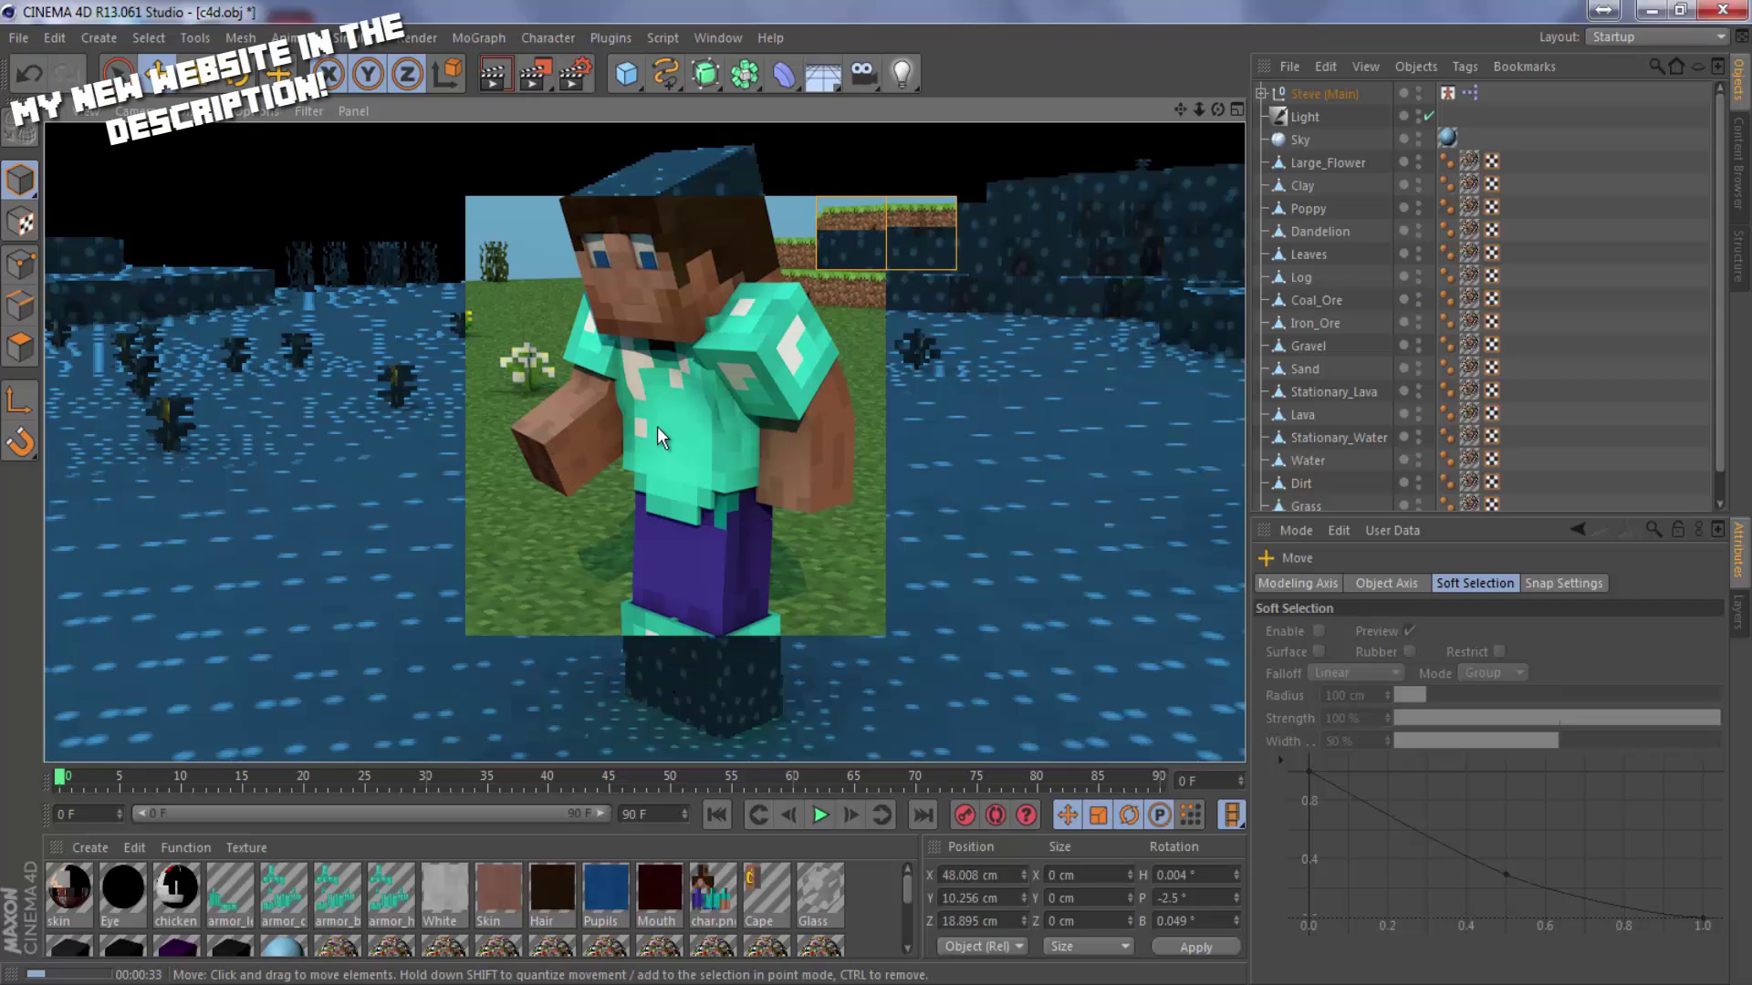
pyautogui.click(1049, 467)
# Select the right foot IK control in the Visual Selector and move it up and back to Y -14.064 cm and Z 55.043 cm.
pyautogui.click(1448, 92)
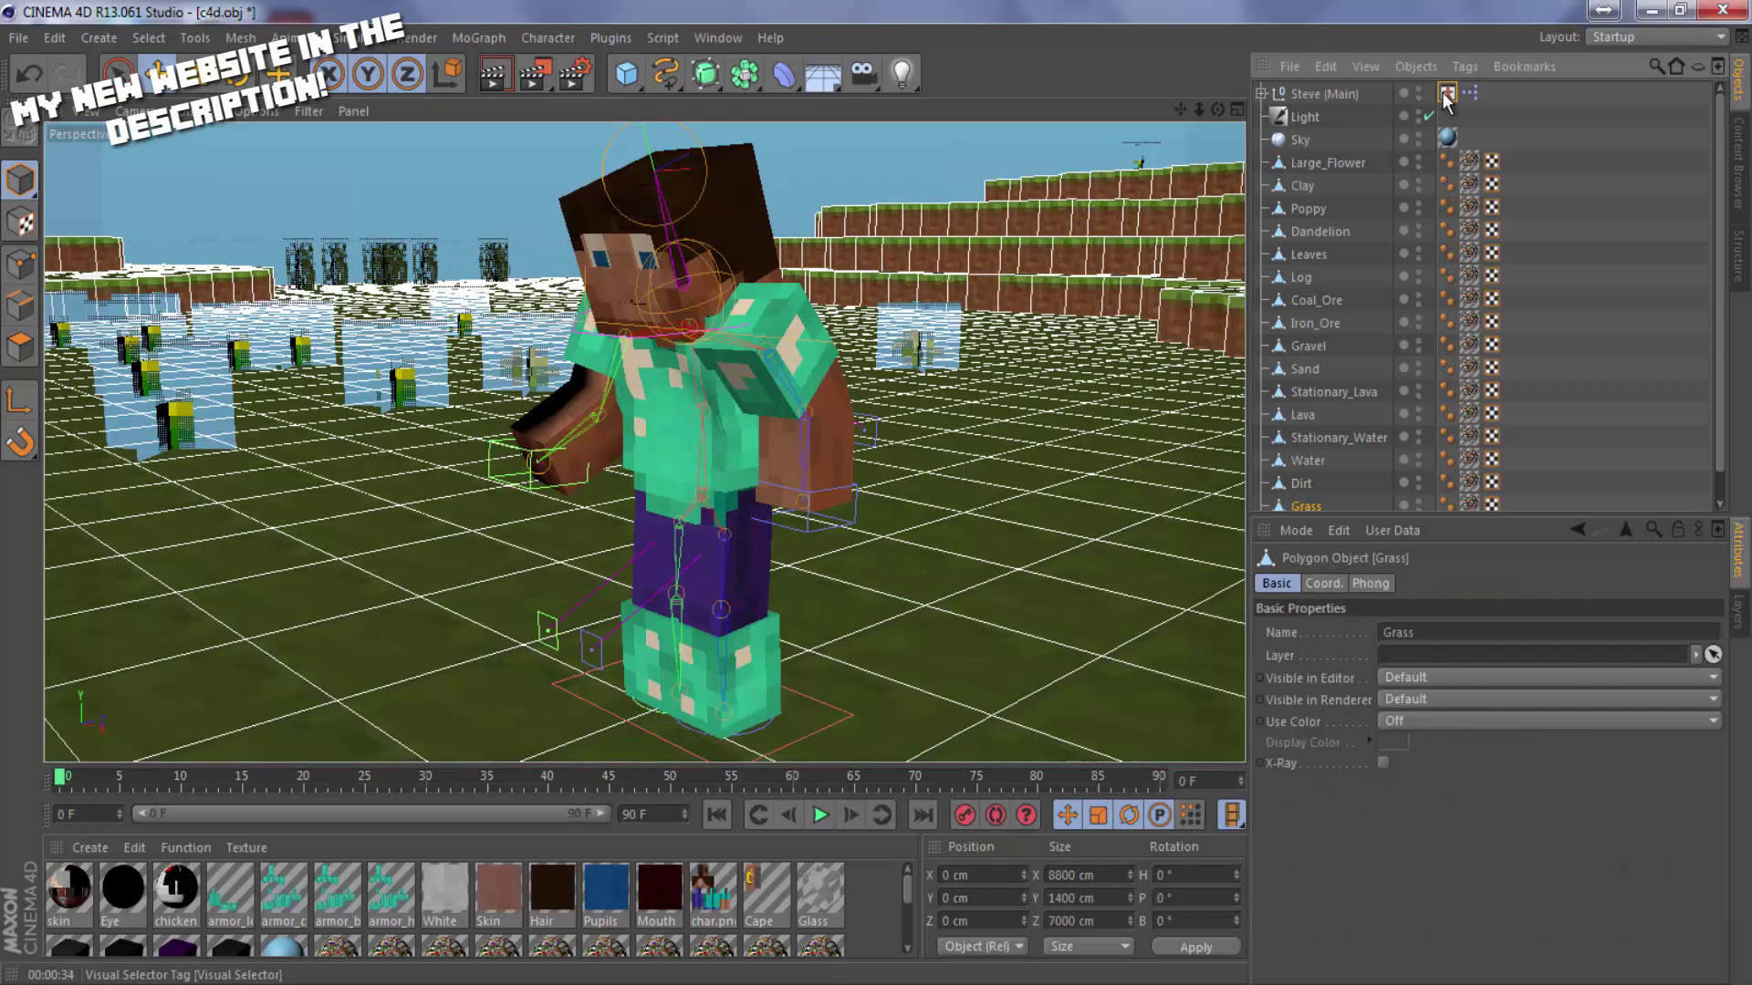
pyautogui.click(1365, 908)
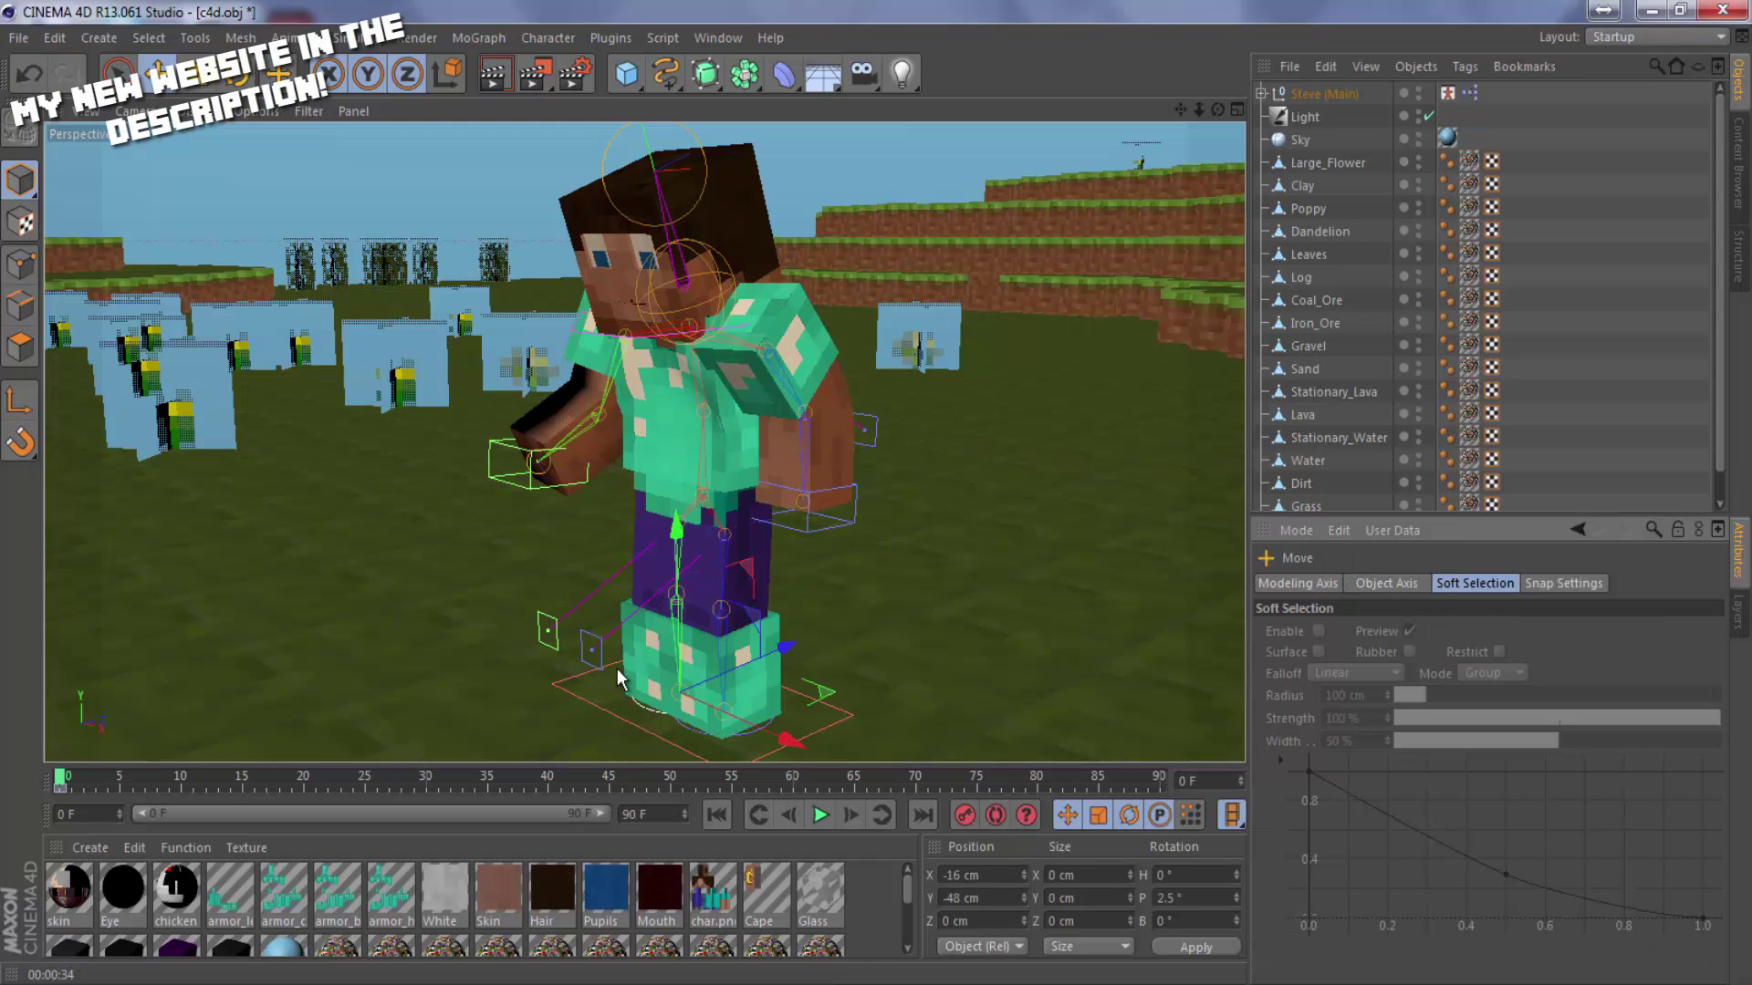
pyautogui.moveTo(793, 641); pyautogui.dragTo(757, 527)
pyautogui.moveTo(1217, 109); pyautogui.dragTo(876, 494)
# Select the left foot IK control in the Visual Selector and move it forward along Z to bend the front leg into a stride.
pyautogui.click(1447, 93)
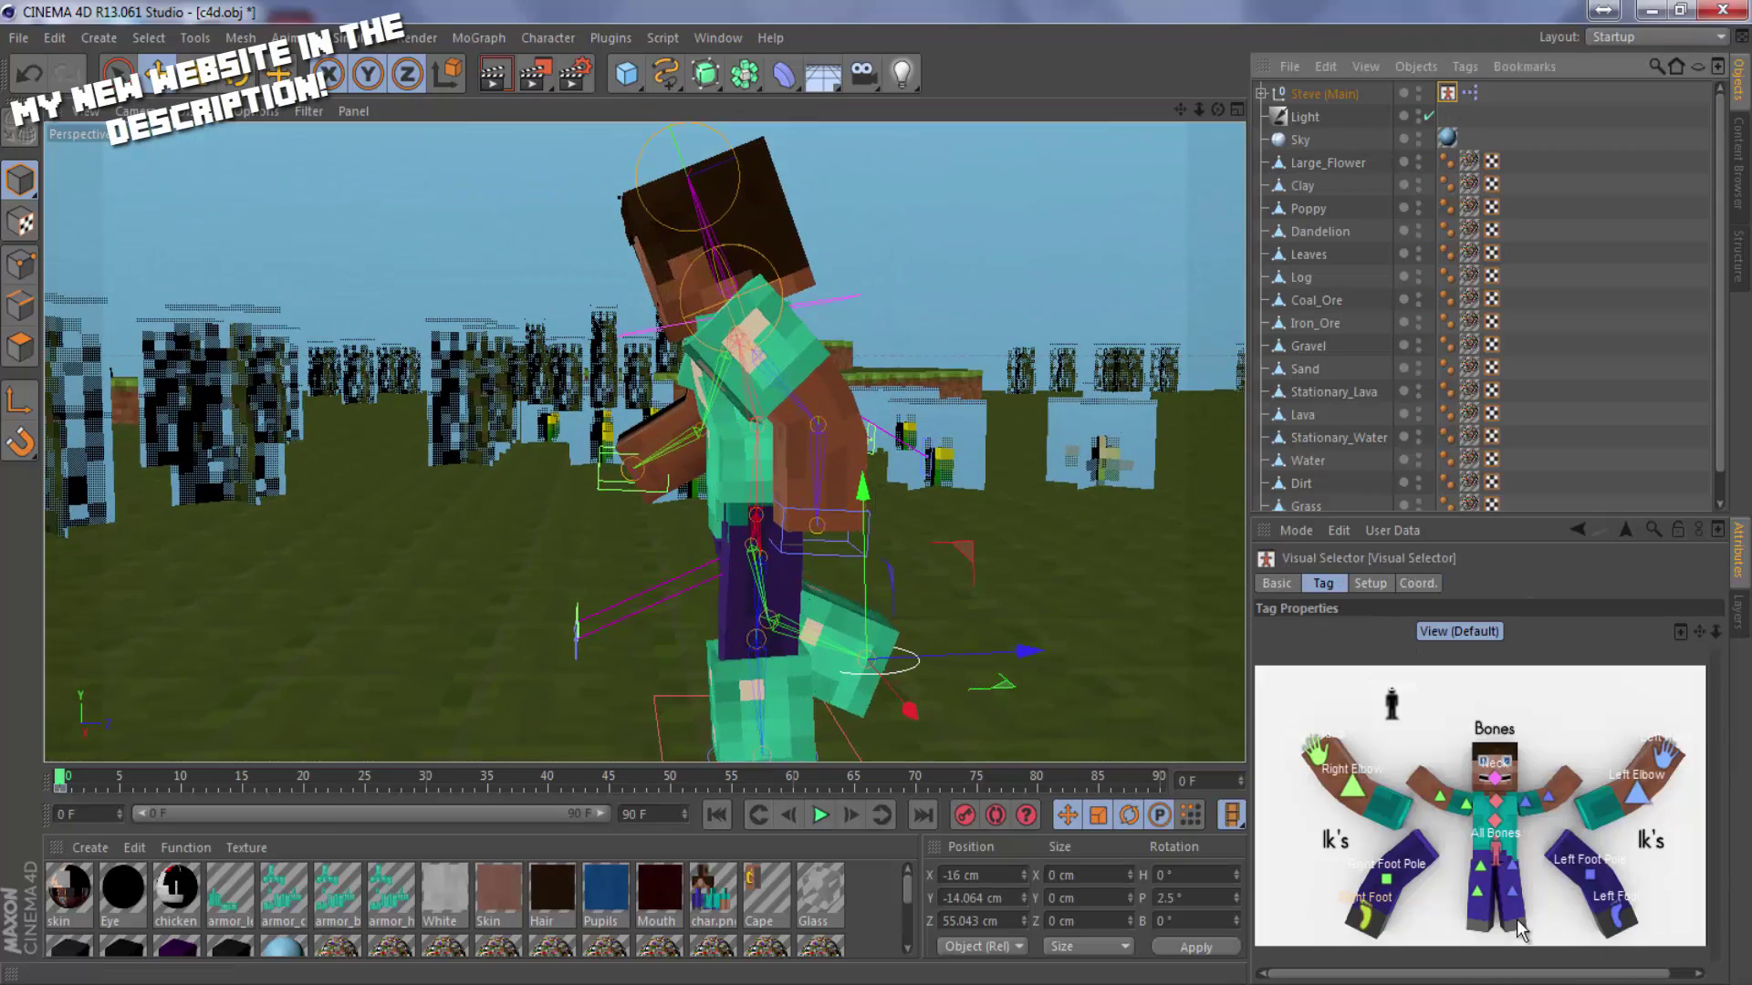
pyautogui.click(1615, 912)
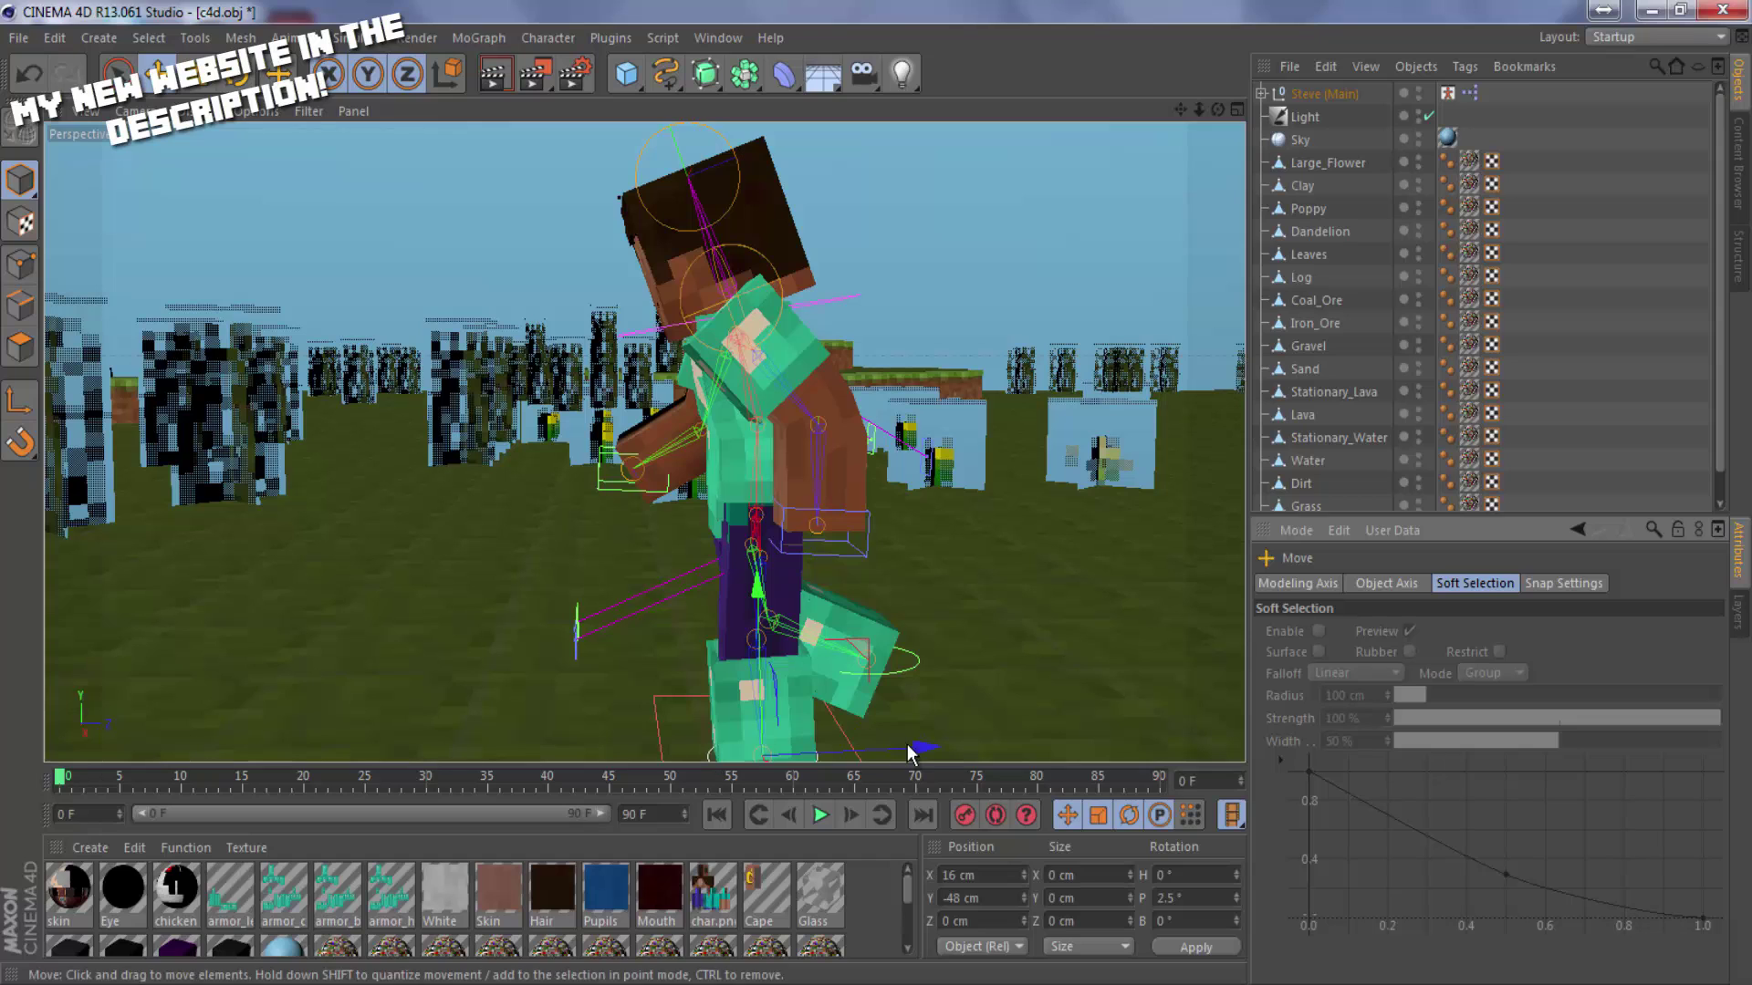
pyautogui.moveTo(895, 746); pyautogui.dragTo(867, 749)
pyautogui.moveTo(702, 584); pyautogui.dragTo(757, 592)
# Select the whole Steve (Main) rig and raise it slightly to Y 3196.277 cm above the grass.
pyautogui.click(1322, 93)
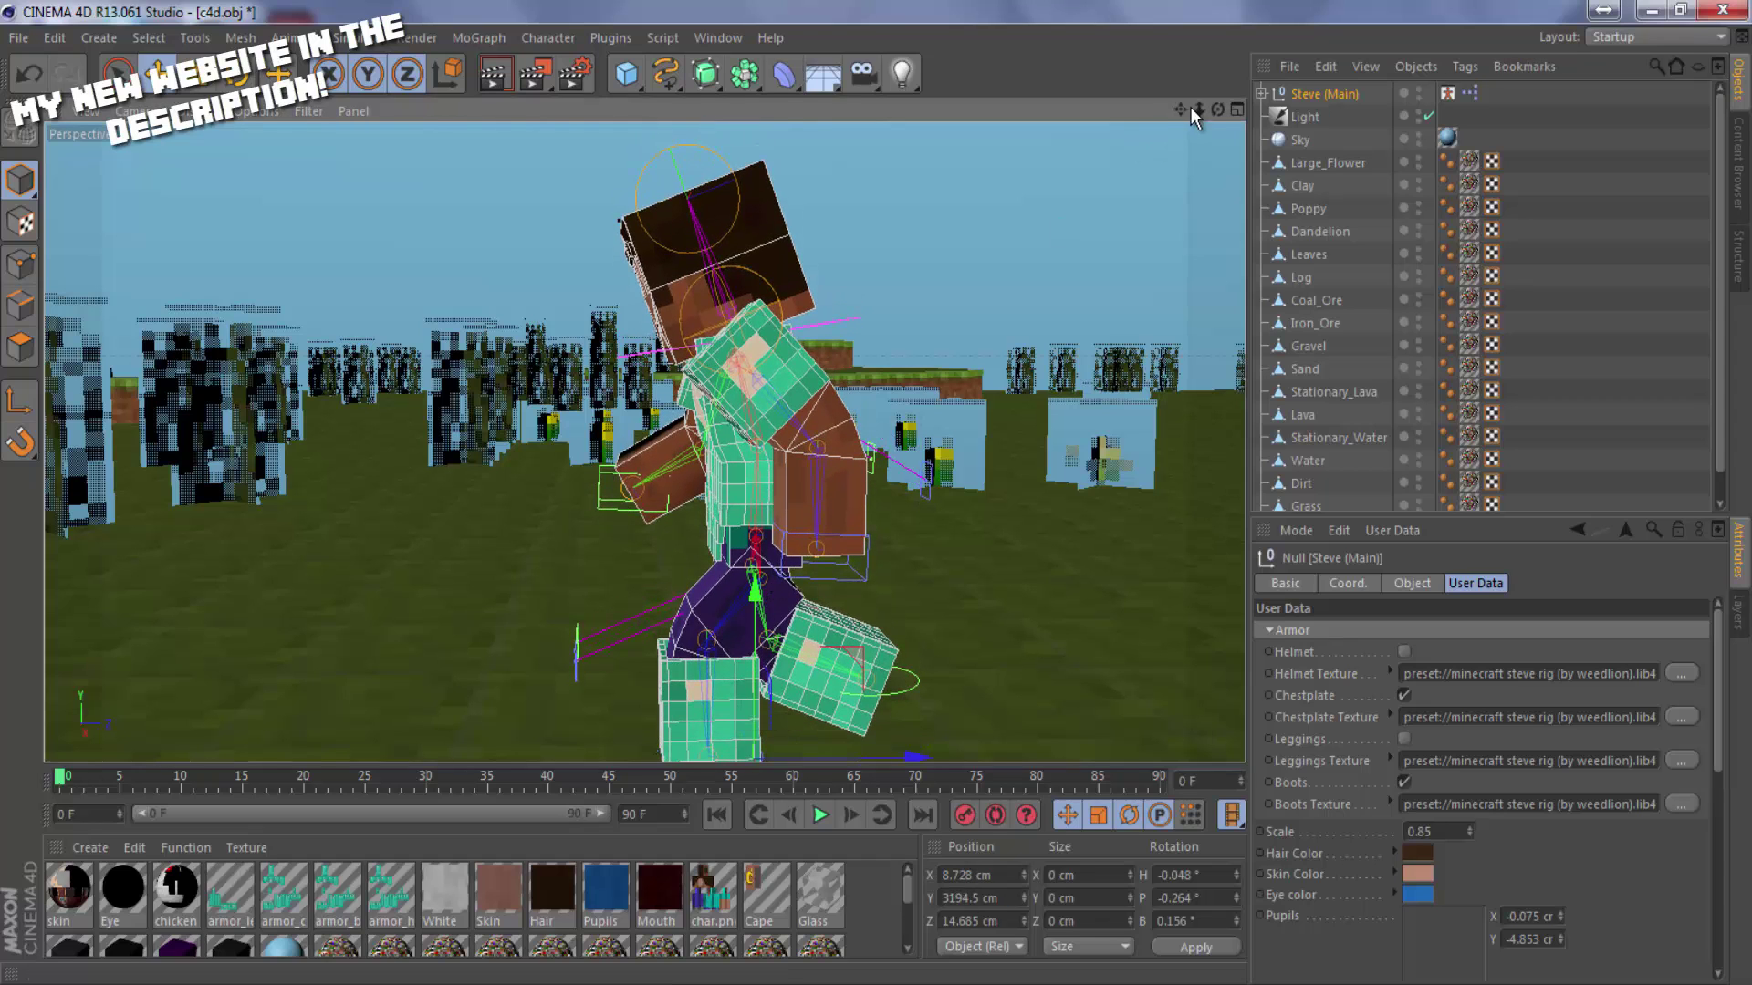
pyautogui.keyDown('alt'); pyautogui.moveTo(875, 473); pyautogui.dragTo(881, 423, button='middle'); pyautogui.keyUp('alt')
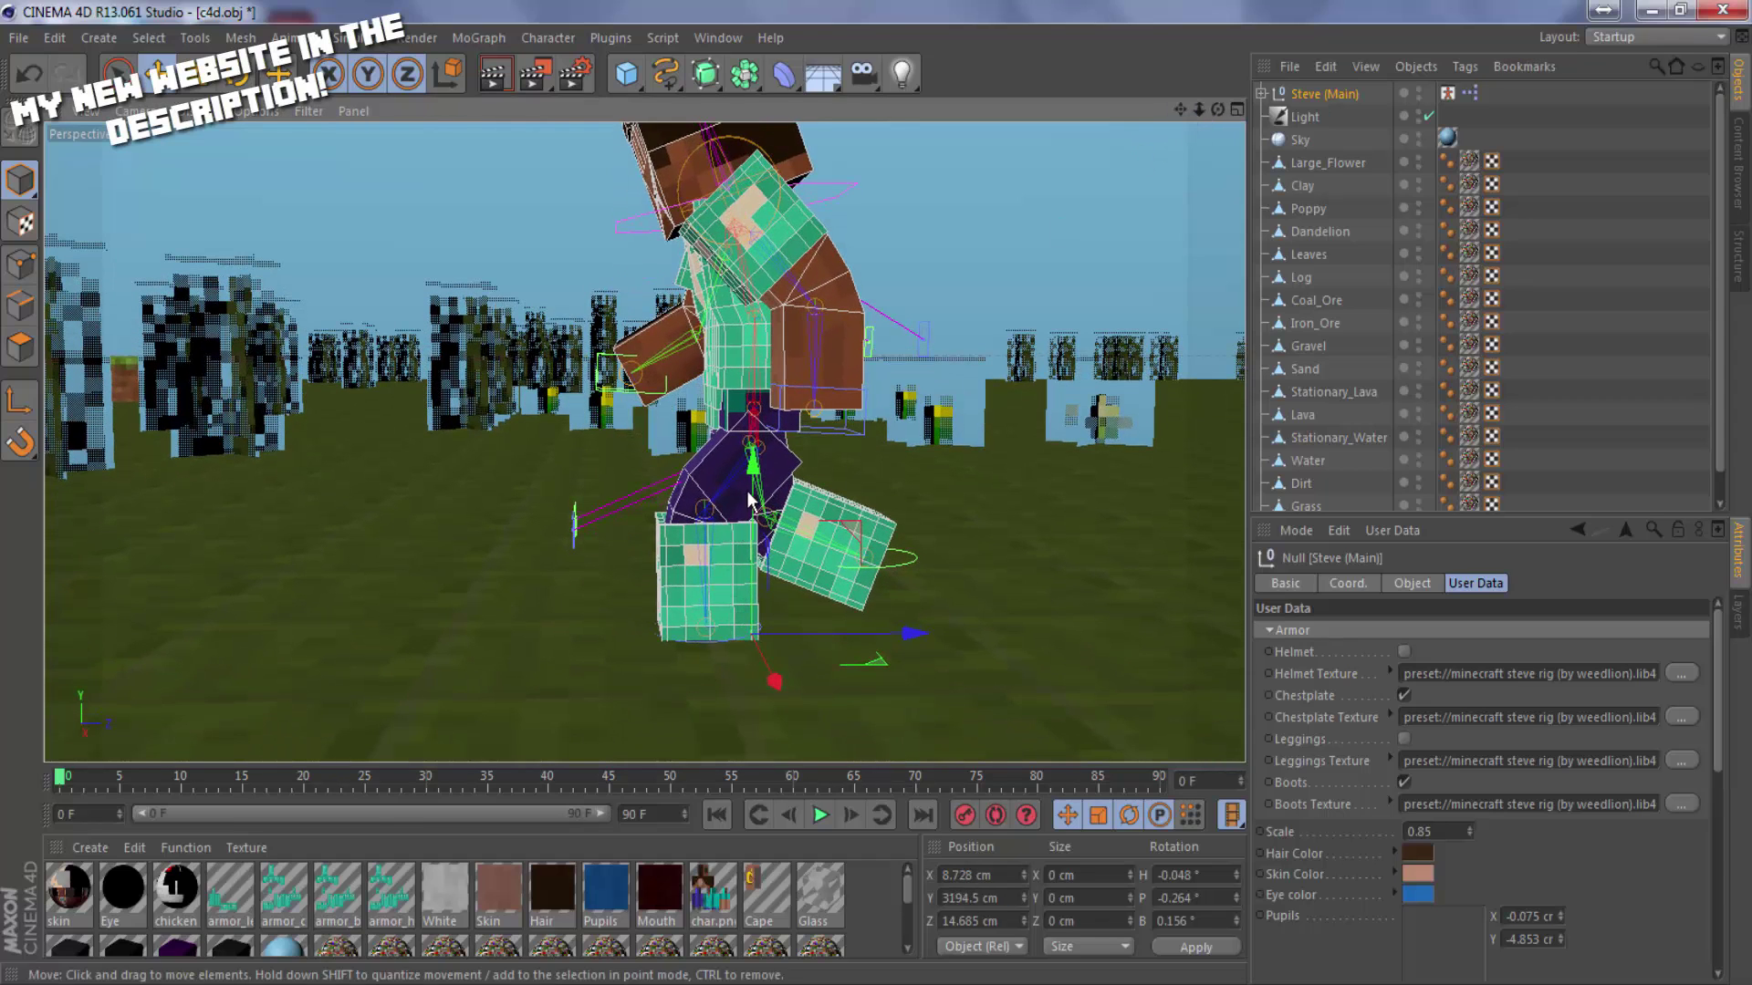
pyautogui.moveTo(748, 498); pyautogui.dragTo(764, 478)
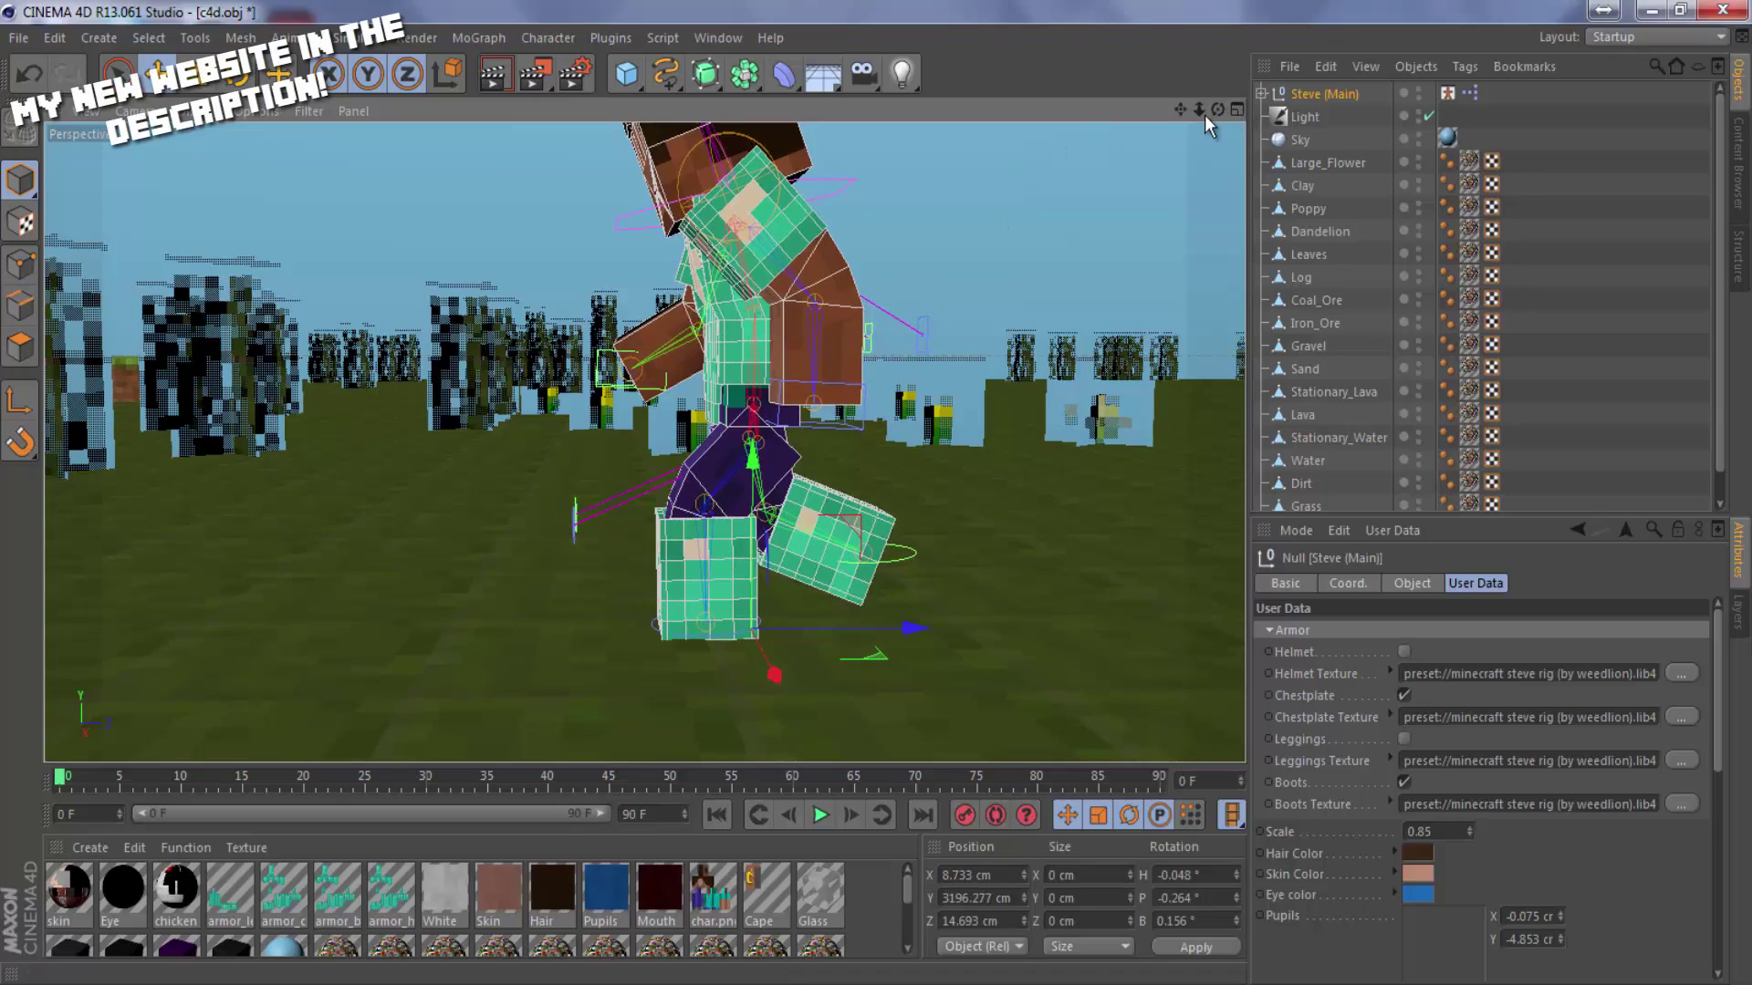
pyautogui.moveTo(1217, 110); pyautogui.dragTo(876, 494)
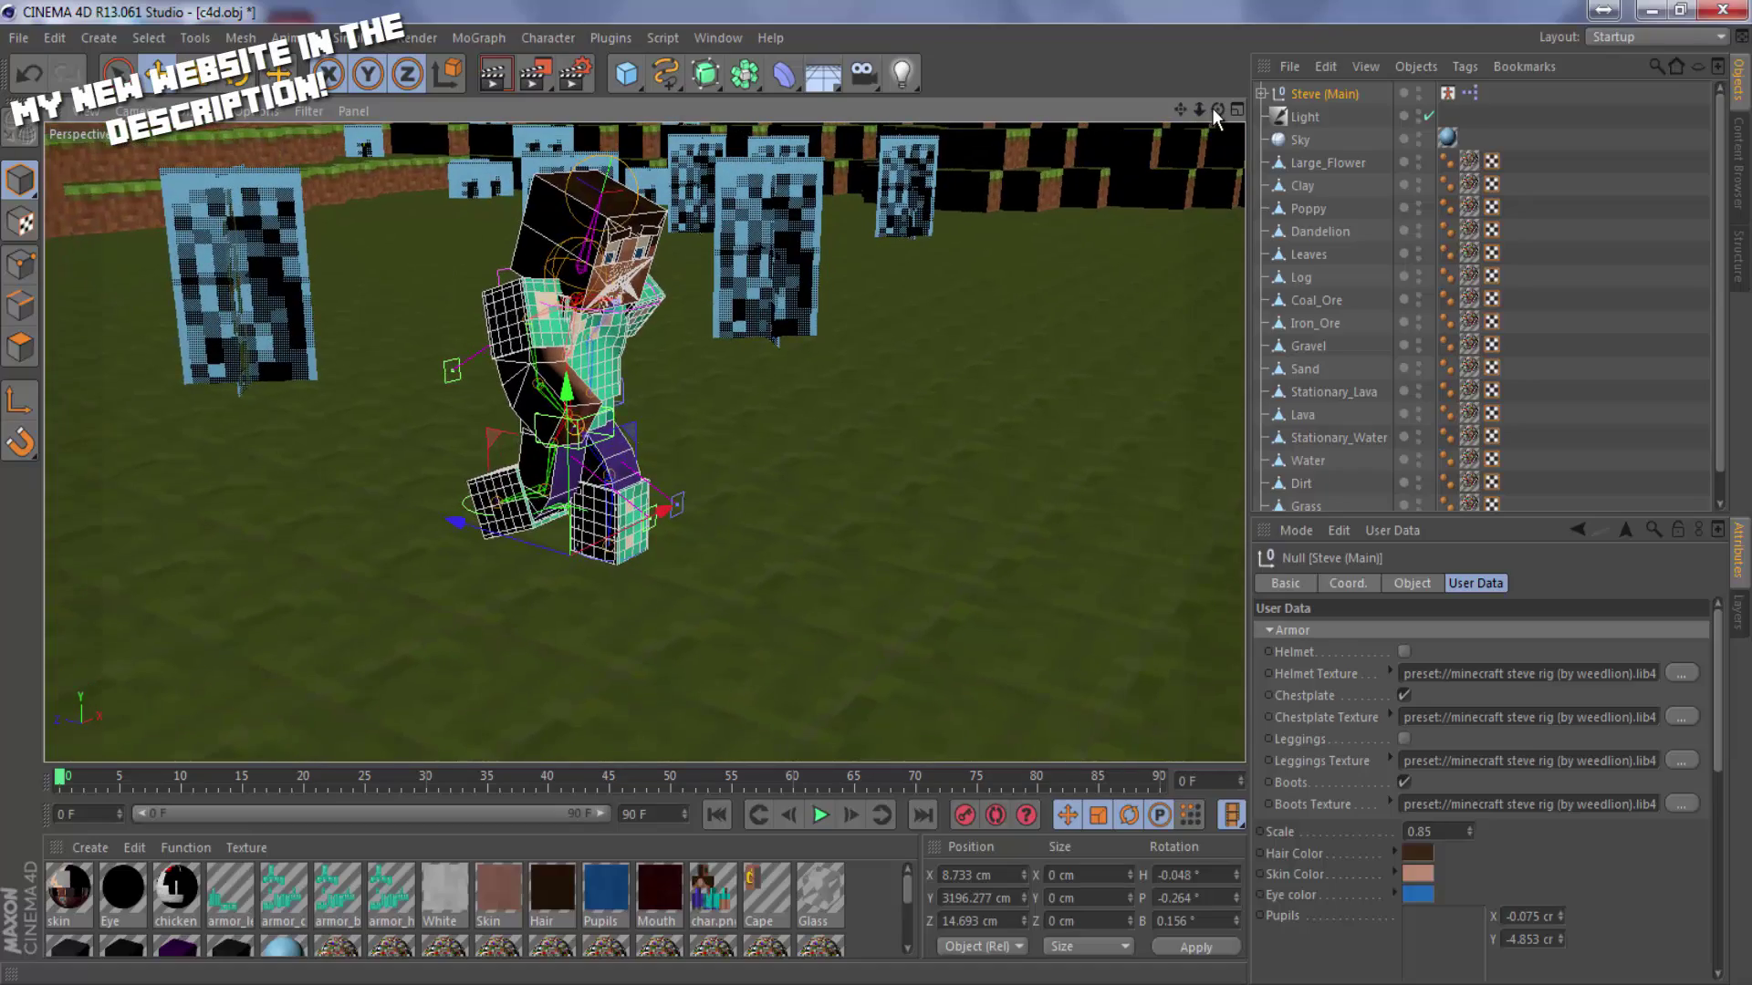
pyautogui.moveTo(1214, 108); pyautogui.dragTo(875, 491)
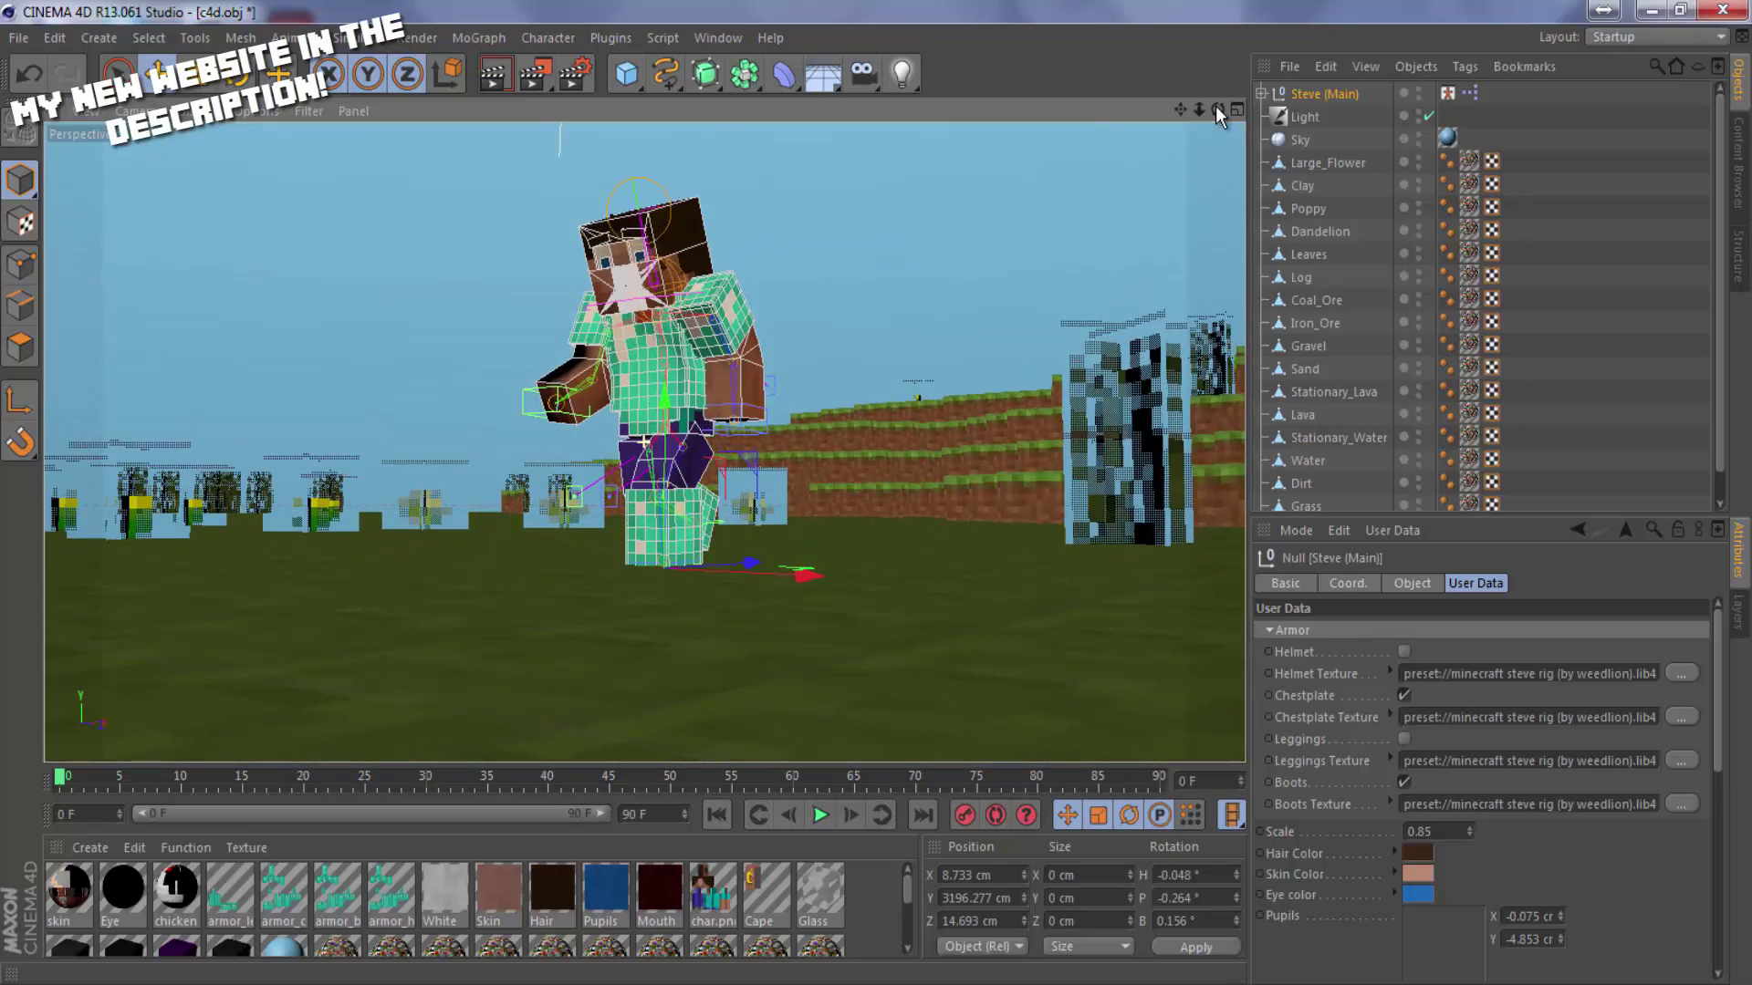
pyautogui.moveTo(1215, 106); pyautogui.dragTo(874, 492)
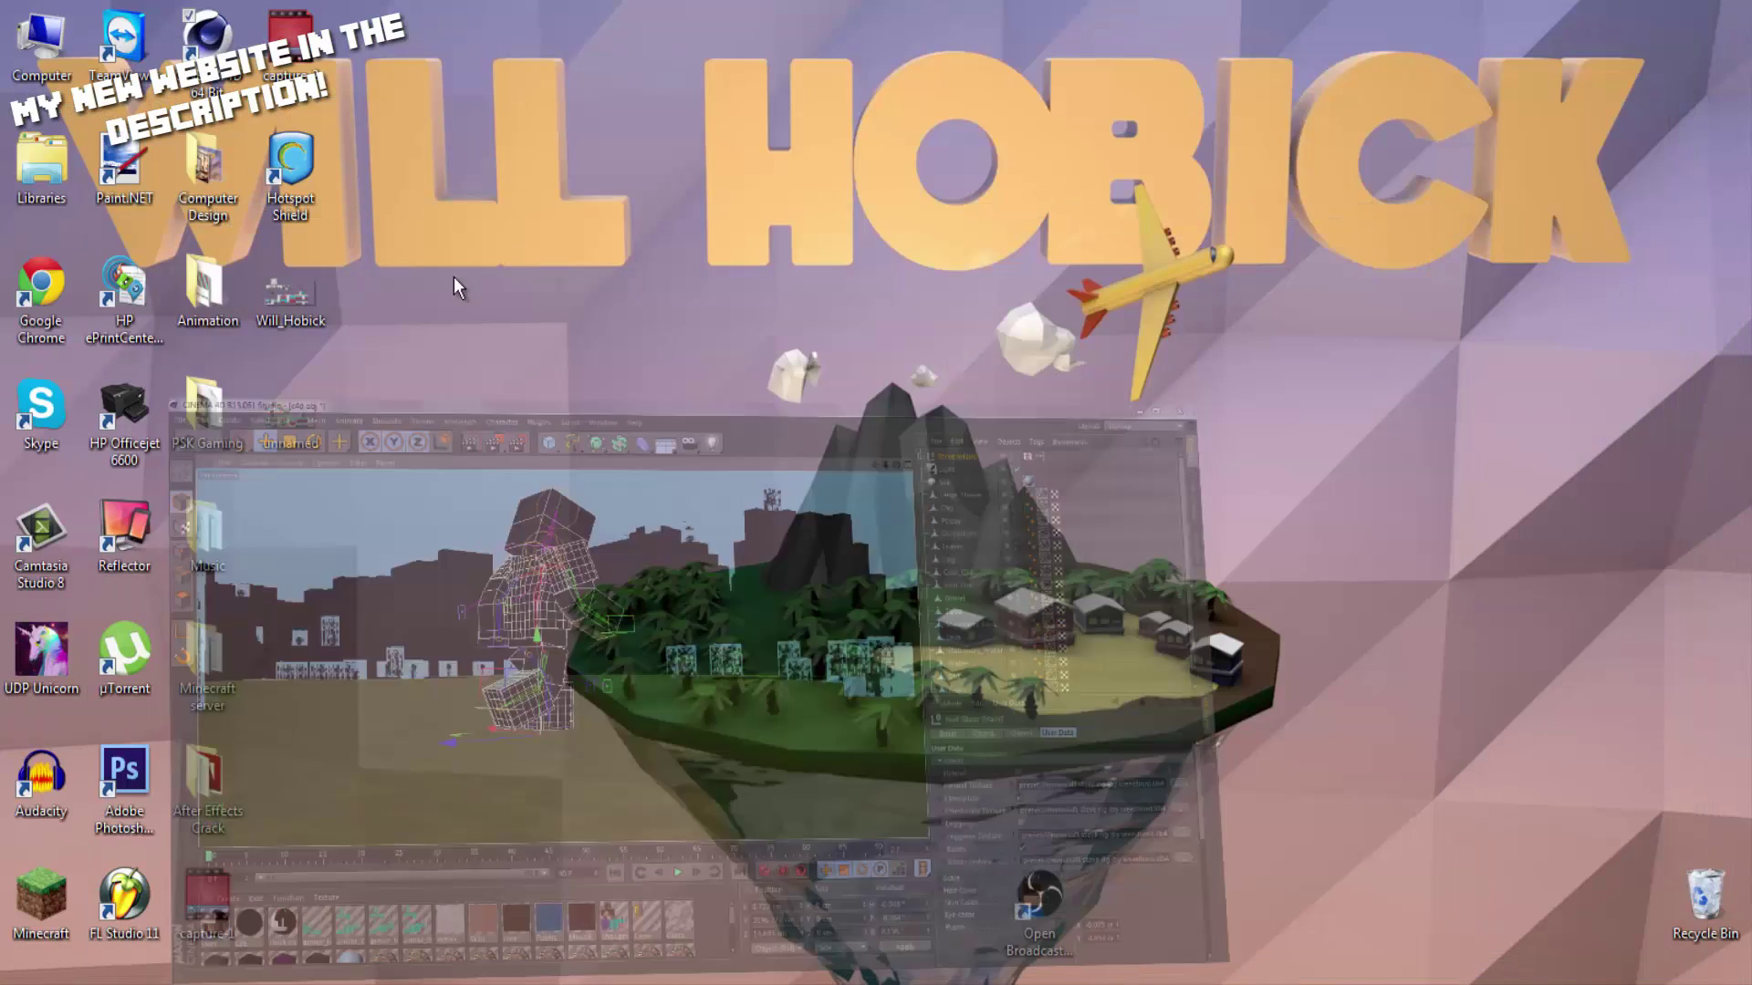
# Switch to the desktop, open the Computer Design folder and view the Minecraft Sunset image.
pyautogui.click(217, 210)
pyautogui.doubleClick(217, 210)
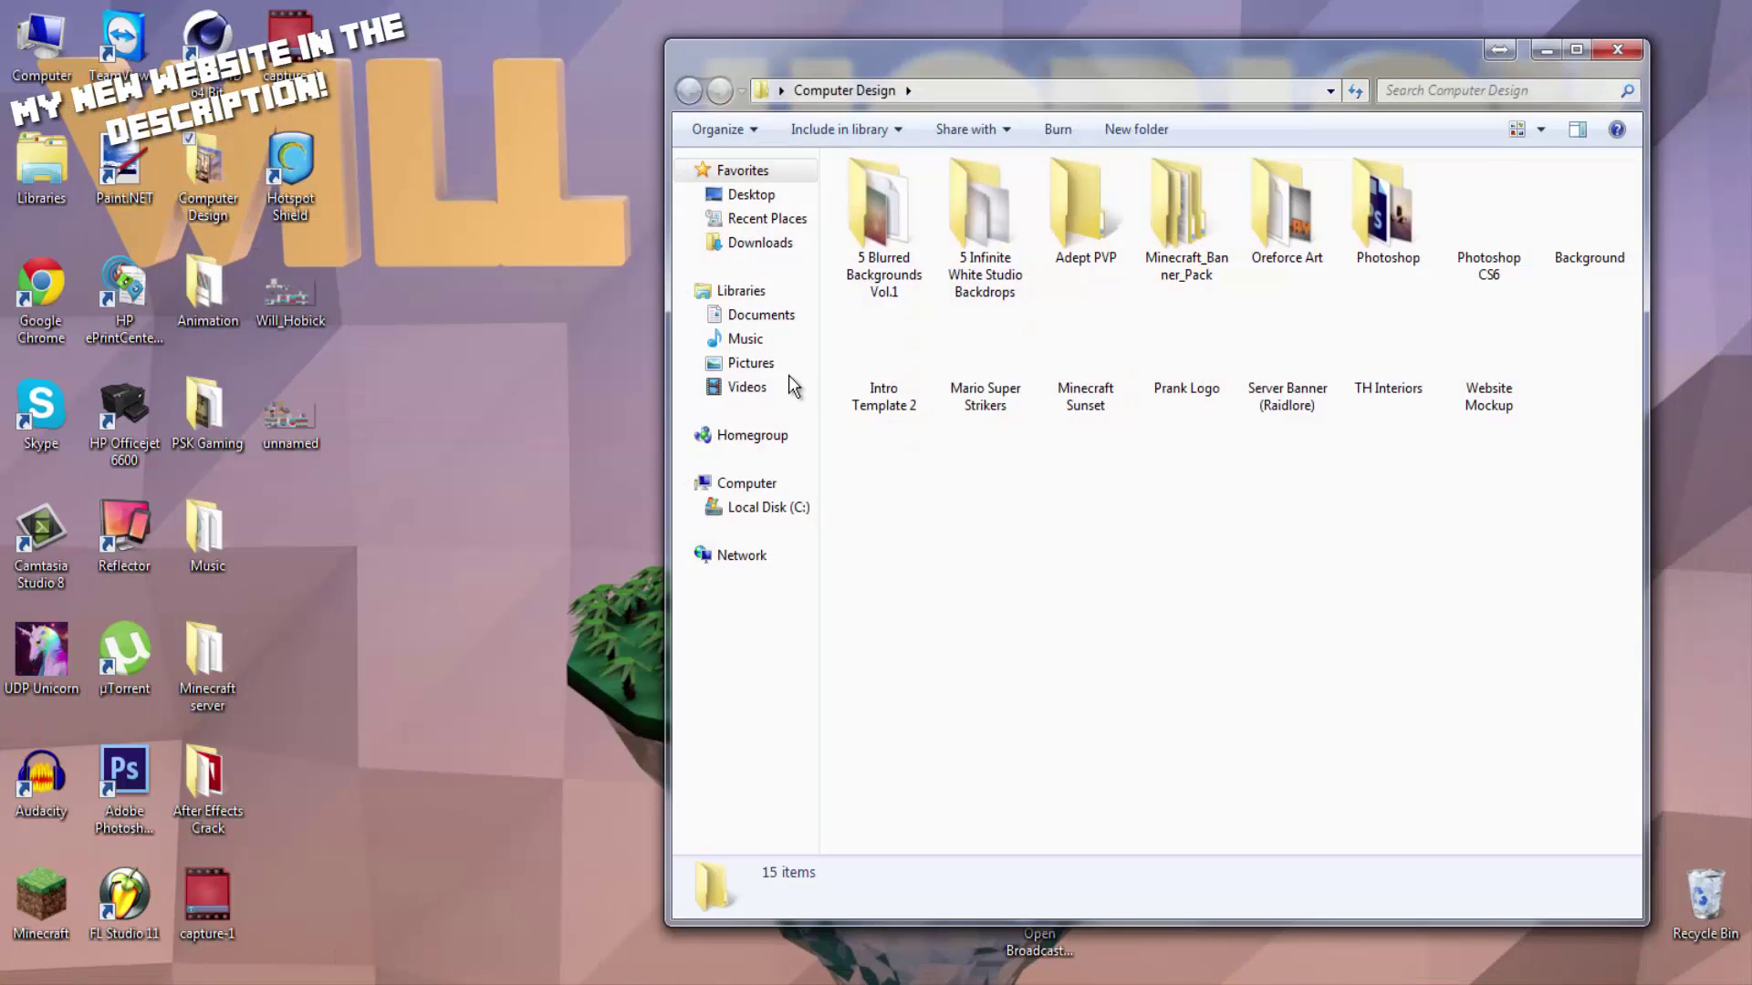
pyautogui.click(1113, 366)
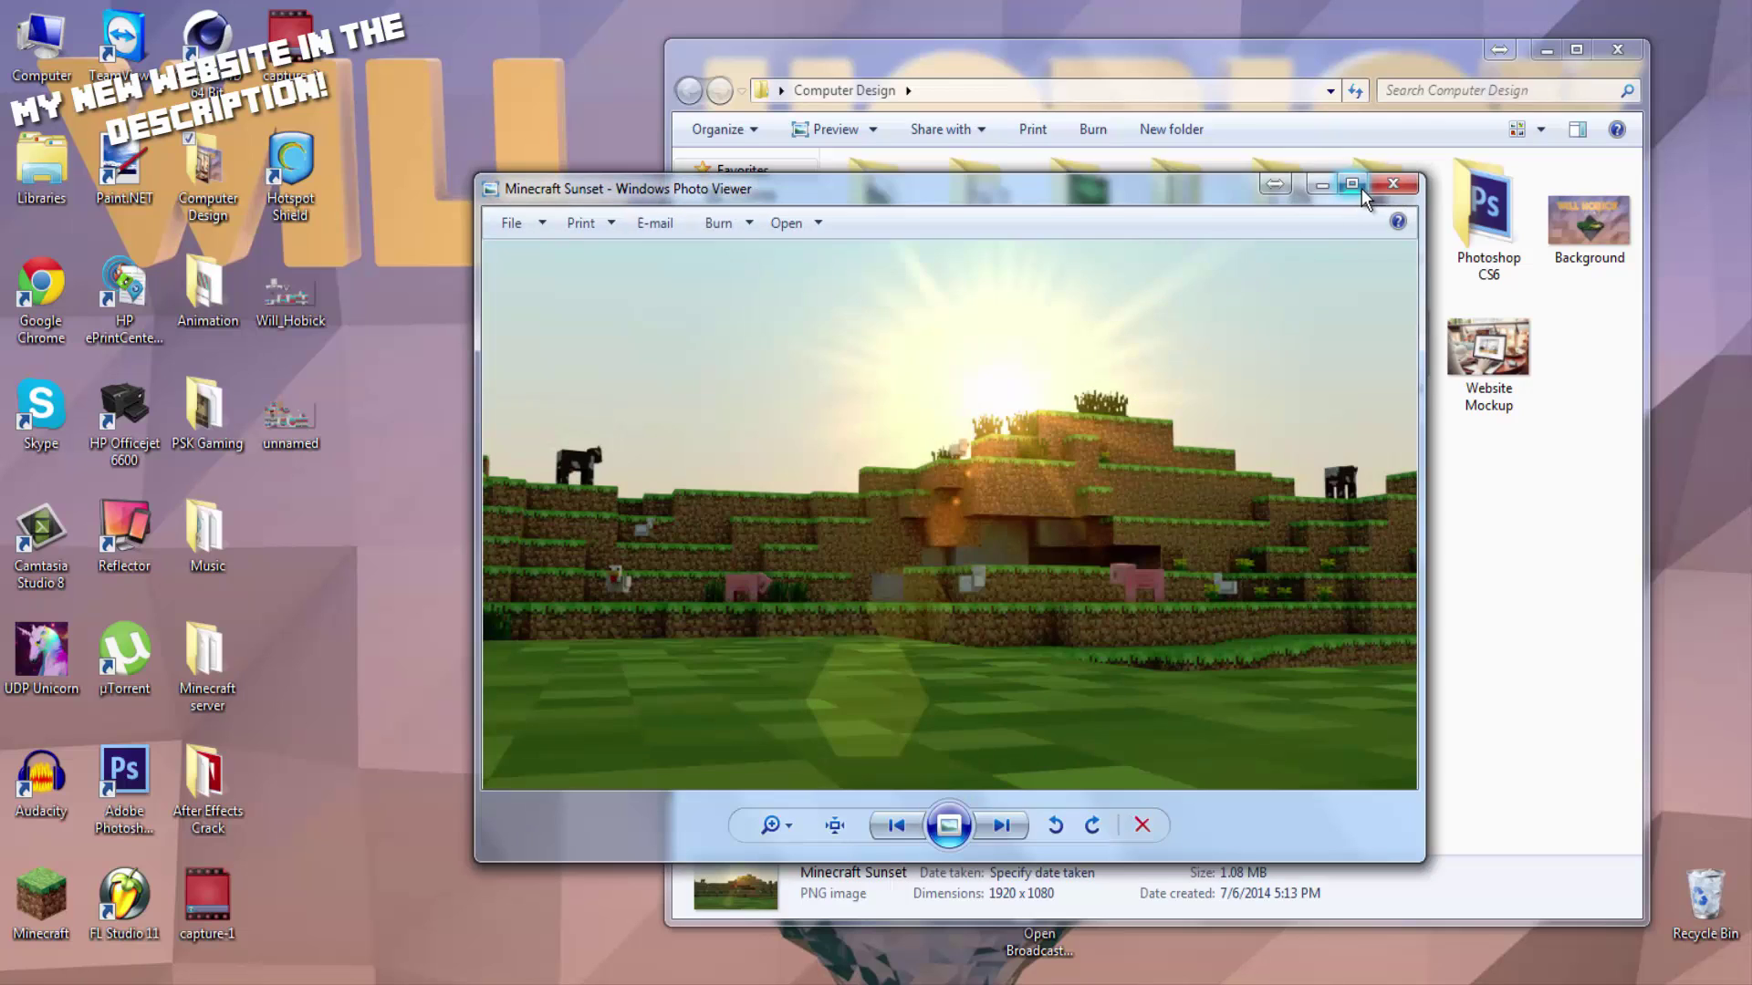
# View the Minecraft Sunset image at full window size, close it and switch to Cinema 4D.
pyautogui.click(1352, 185)
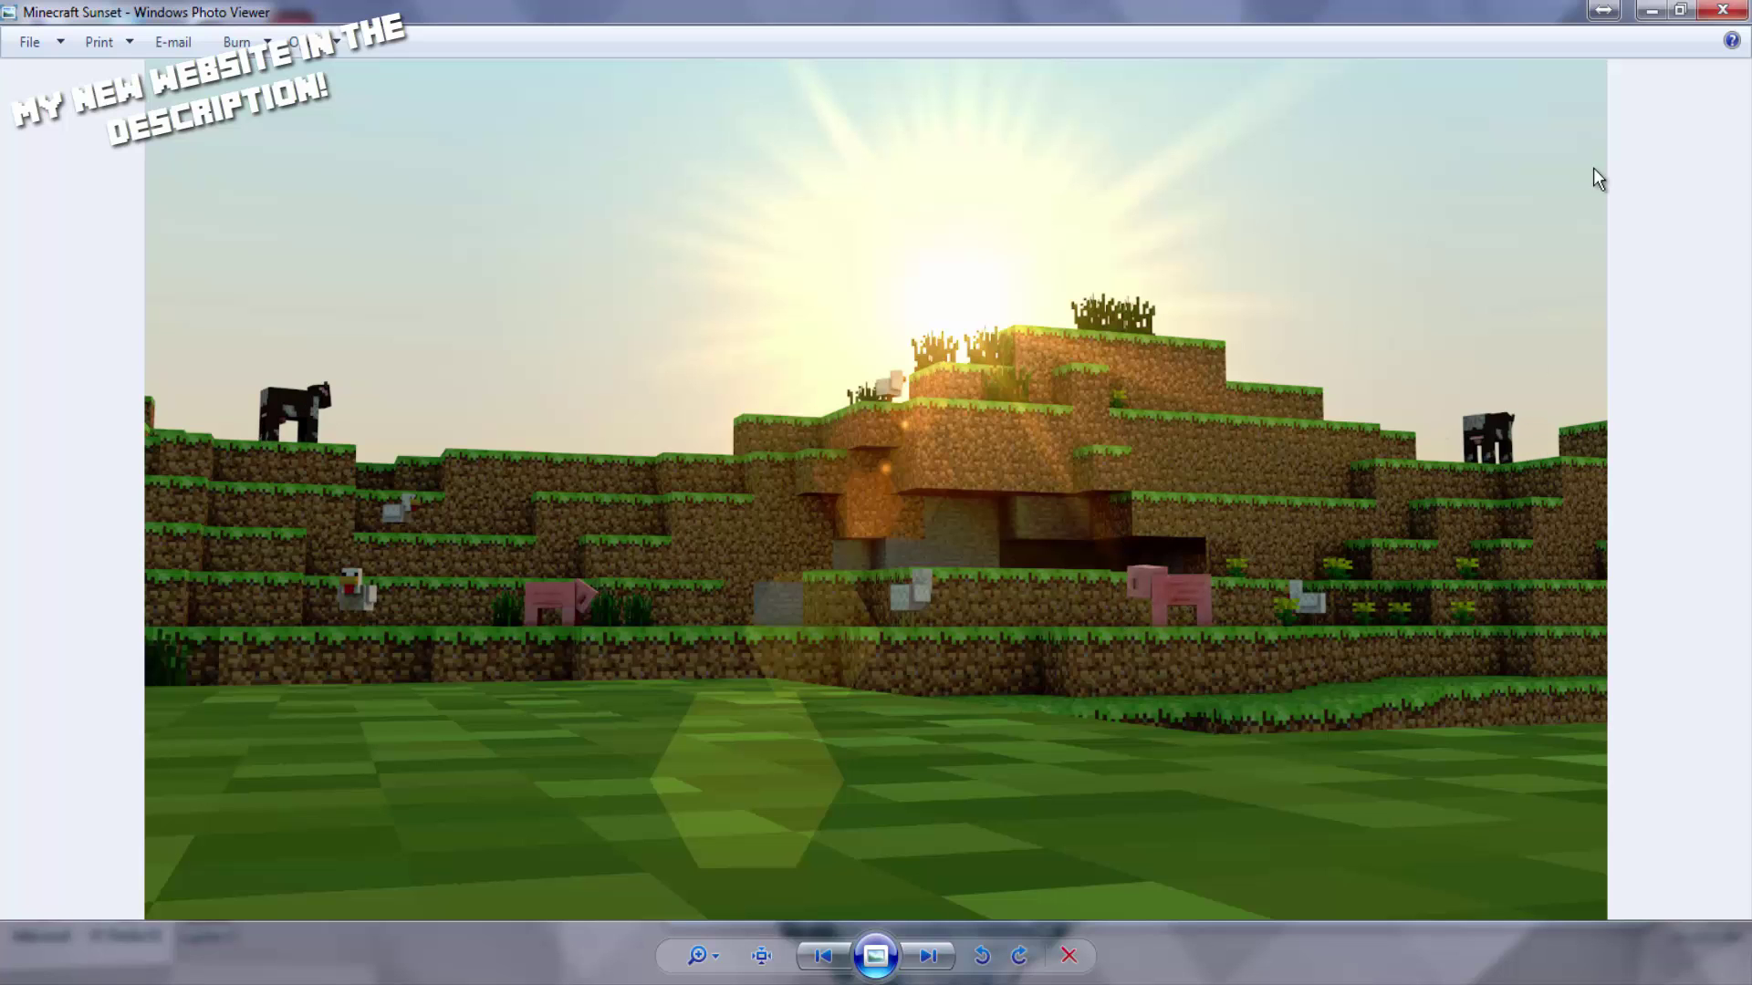
pyautogui.click(1723, 10)
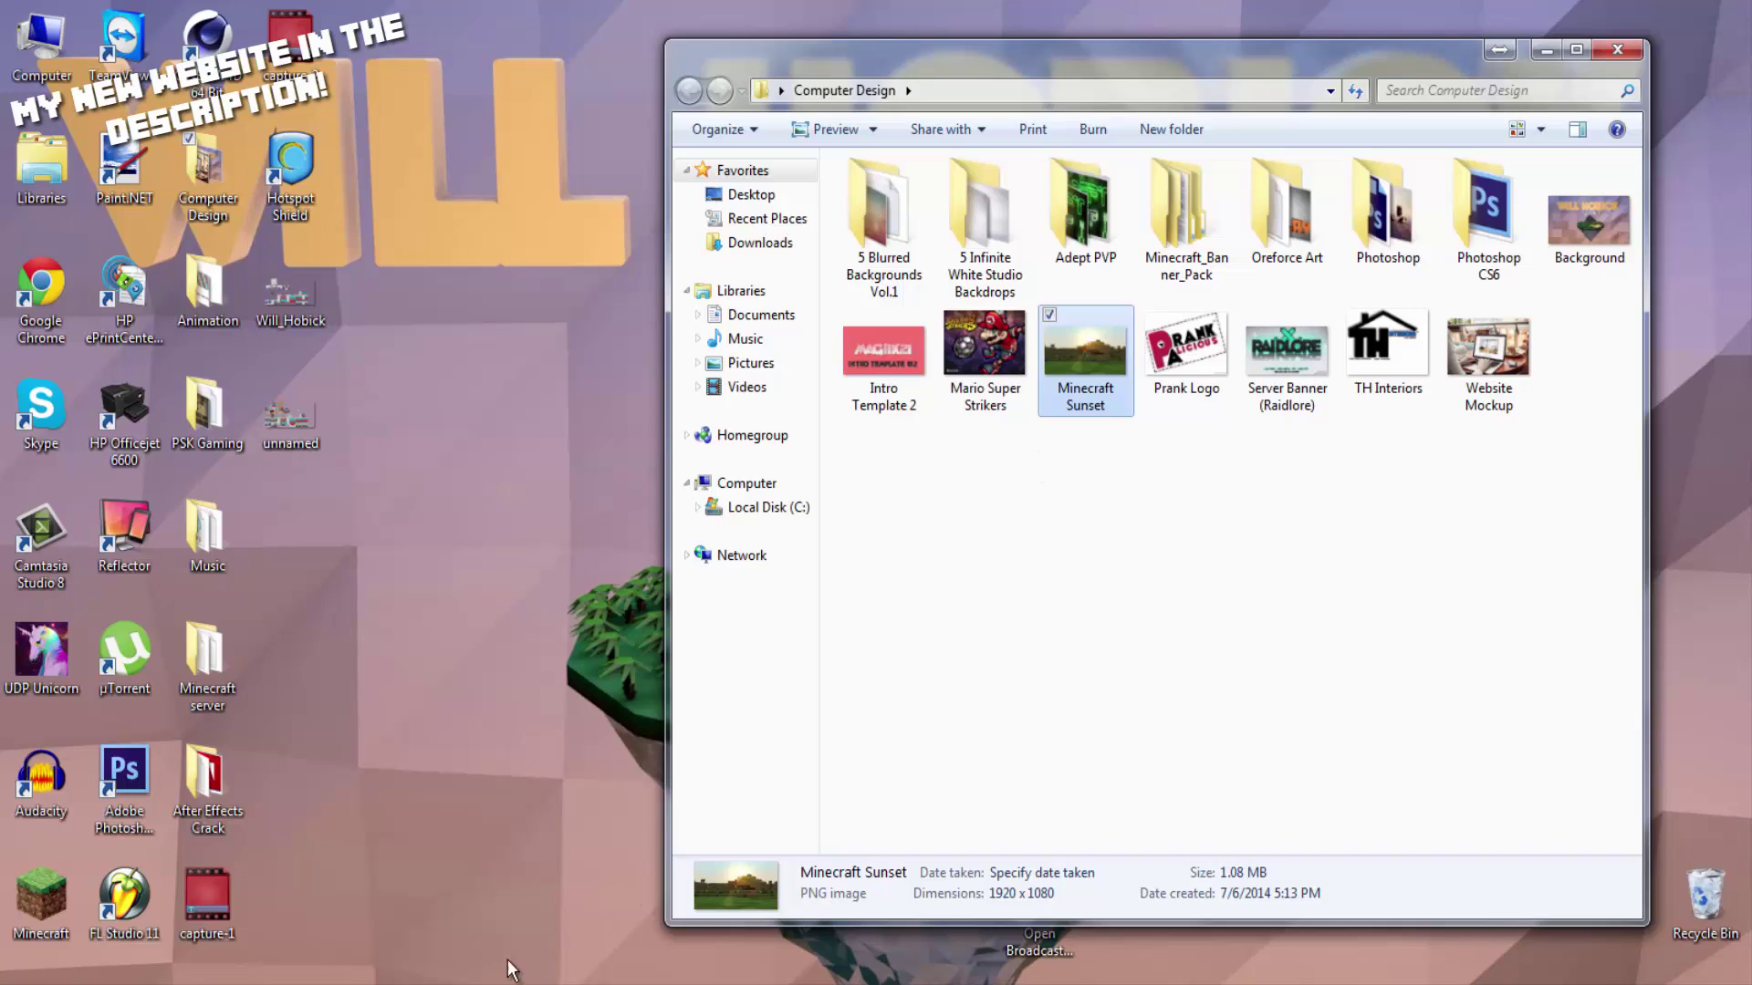
pyautogui.click(511, 972)
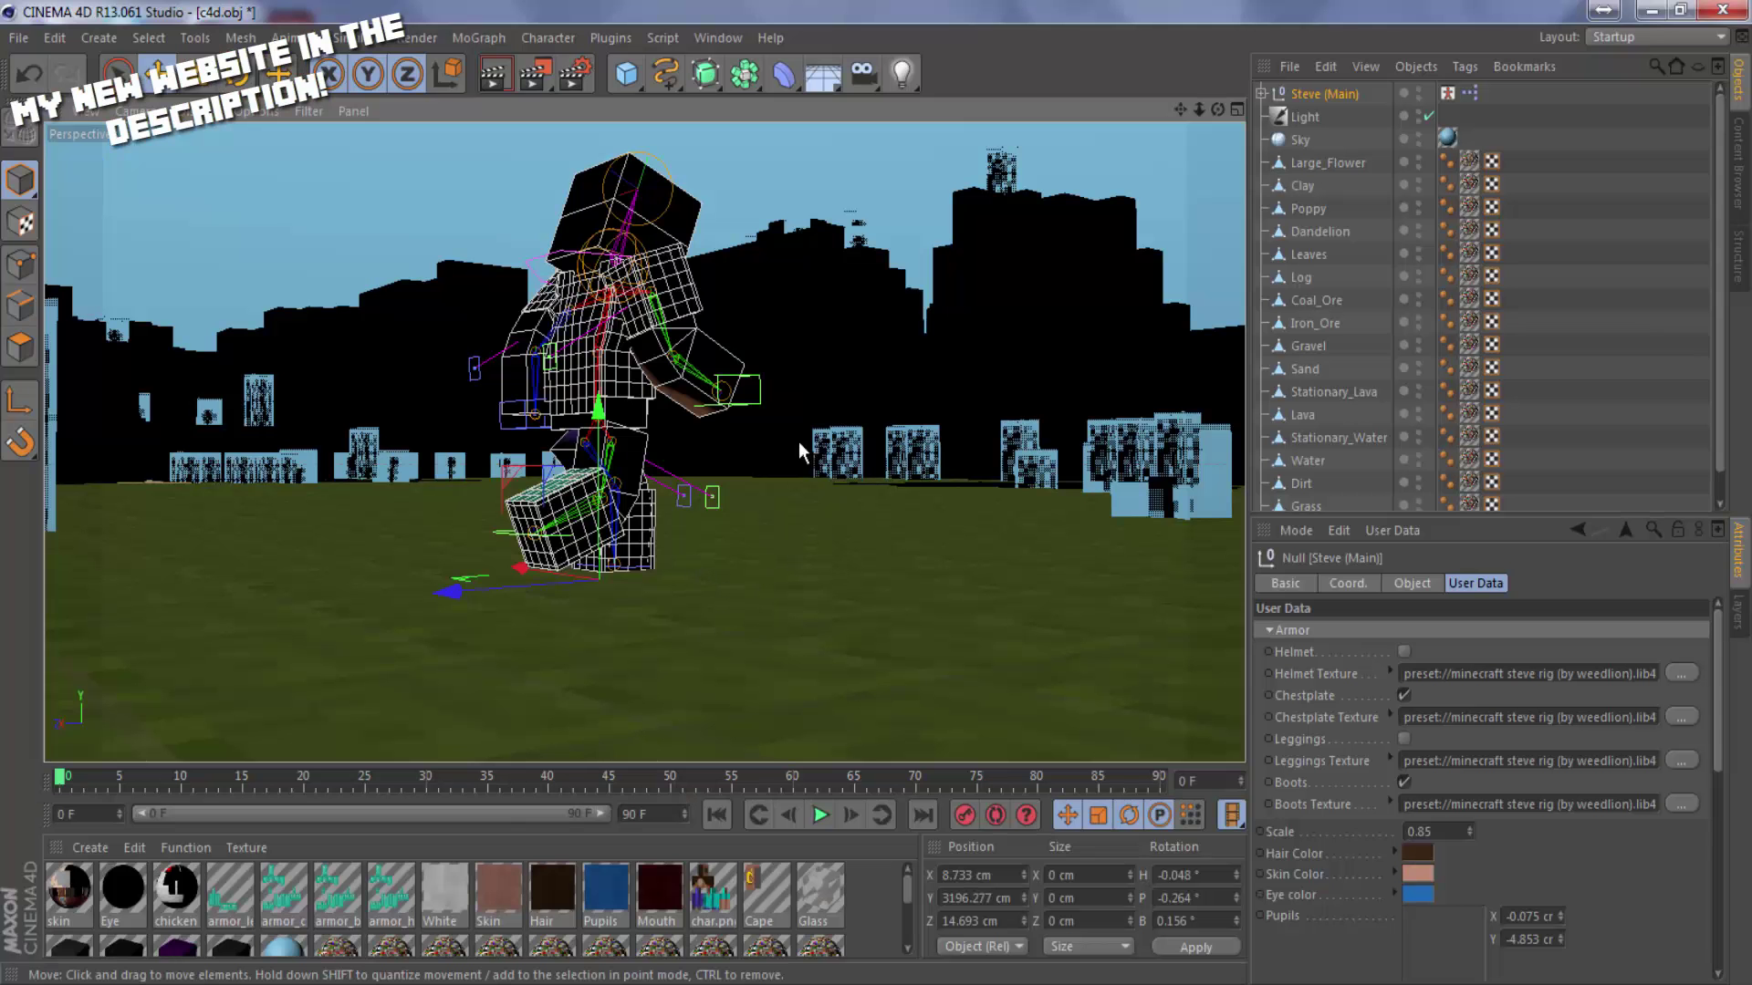
# Record a keyframe for the Steve (Main) rig at frame 0.
pyautogui.moveTo(1218, 109); pyautogui.dragTo(878, 491)
pyautogui.moveTo(1179, 110); pyautogui.dragTo(875, 493)
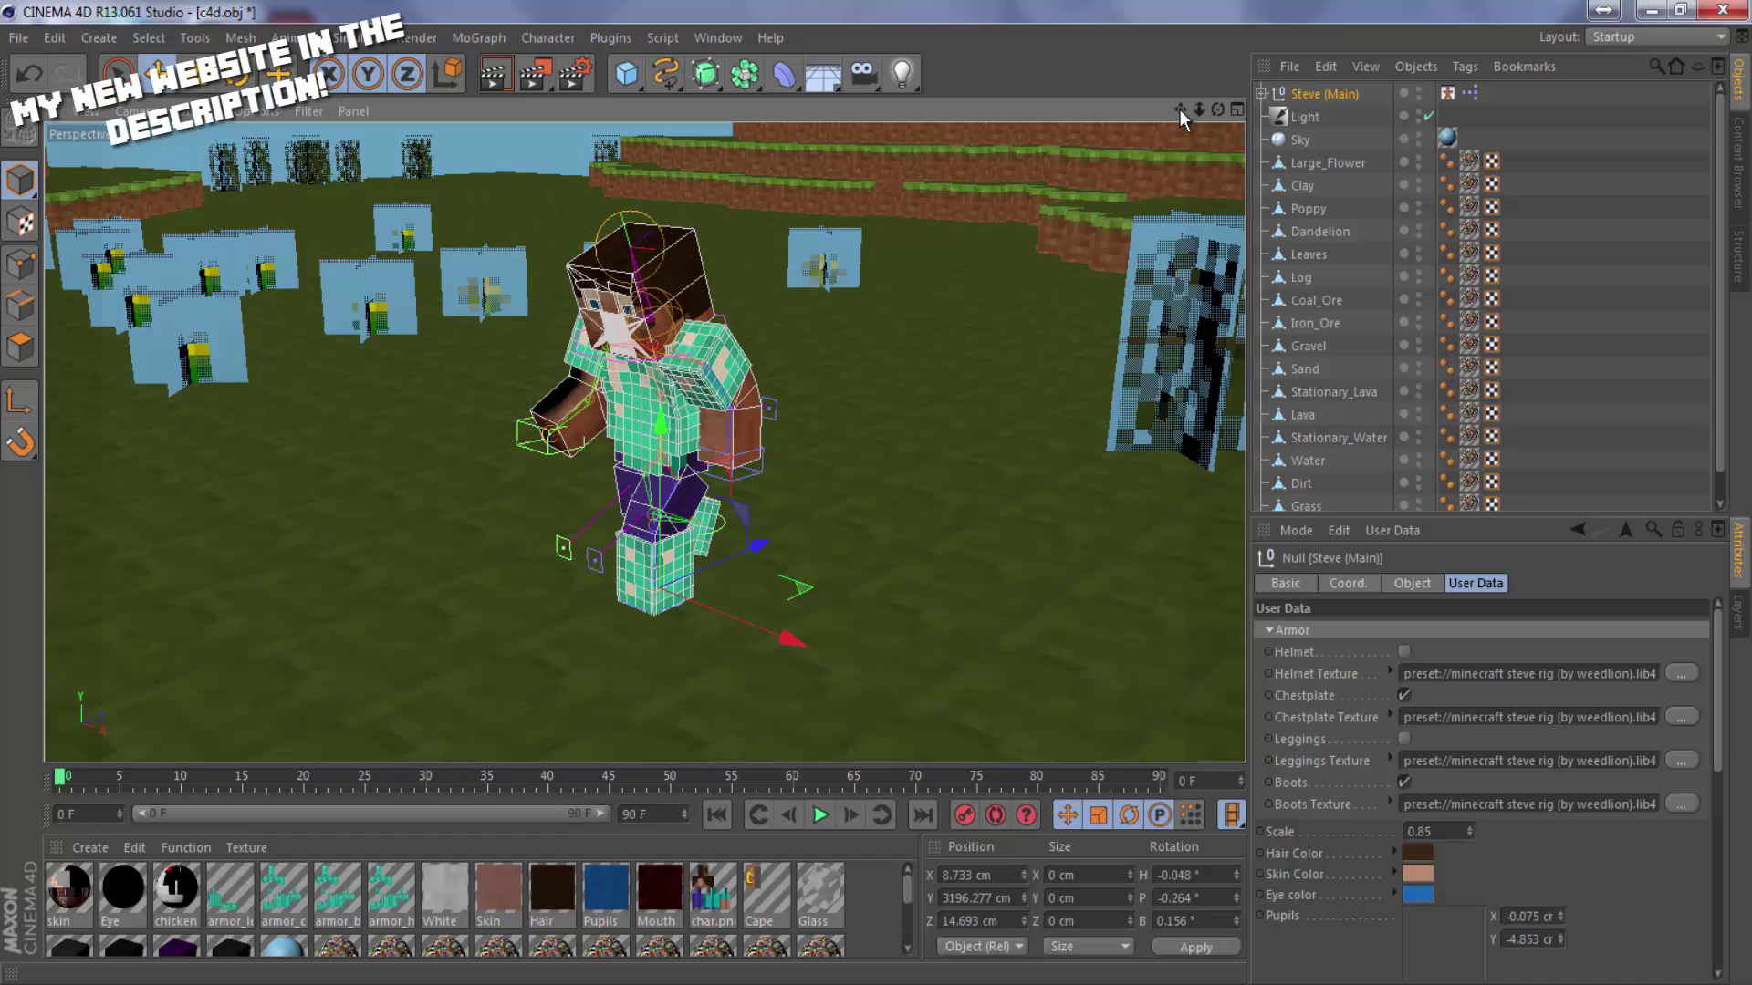
pyautogui.moveTo(1203, 113)
pyautogui.mouseDown()
pyautogui.moveTo(874, 493)
pyautogui.moveTo(1204, 126)
pyautogui.mouseUp()
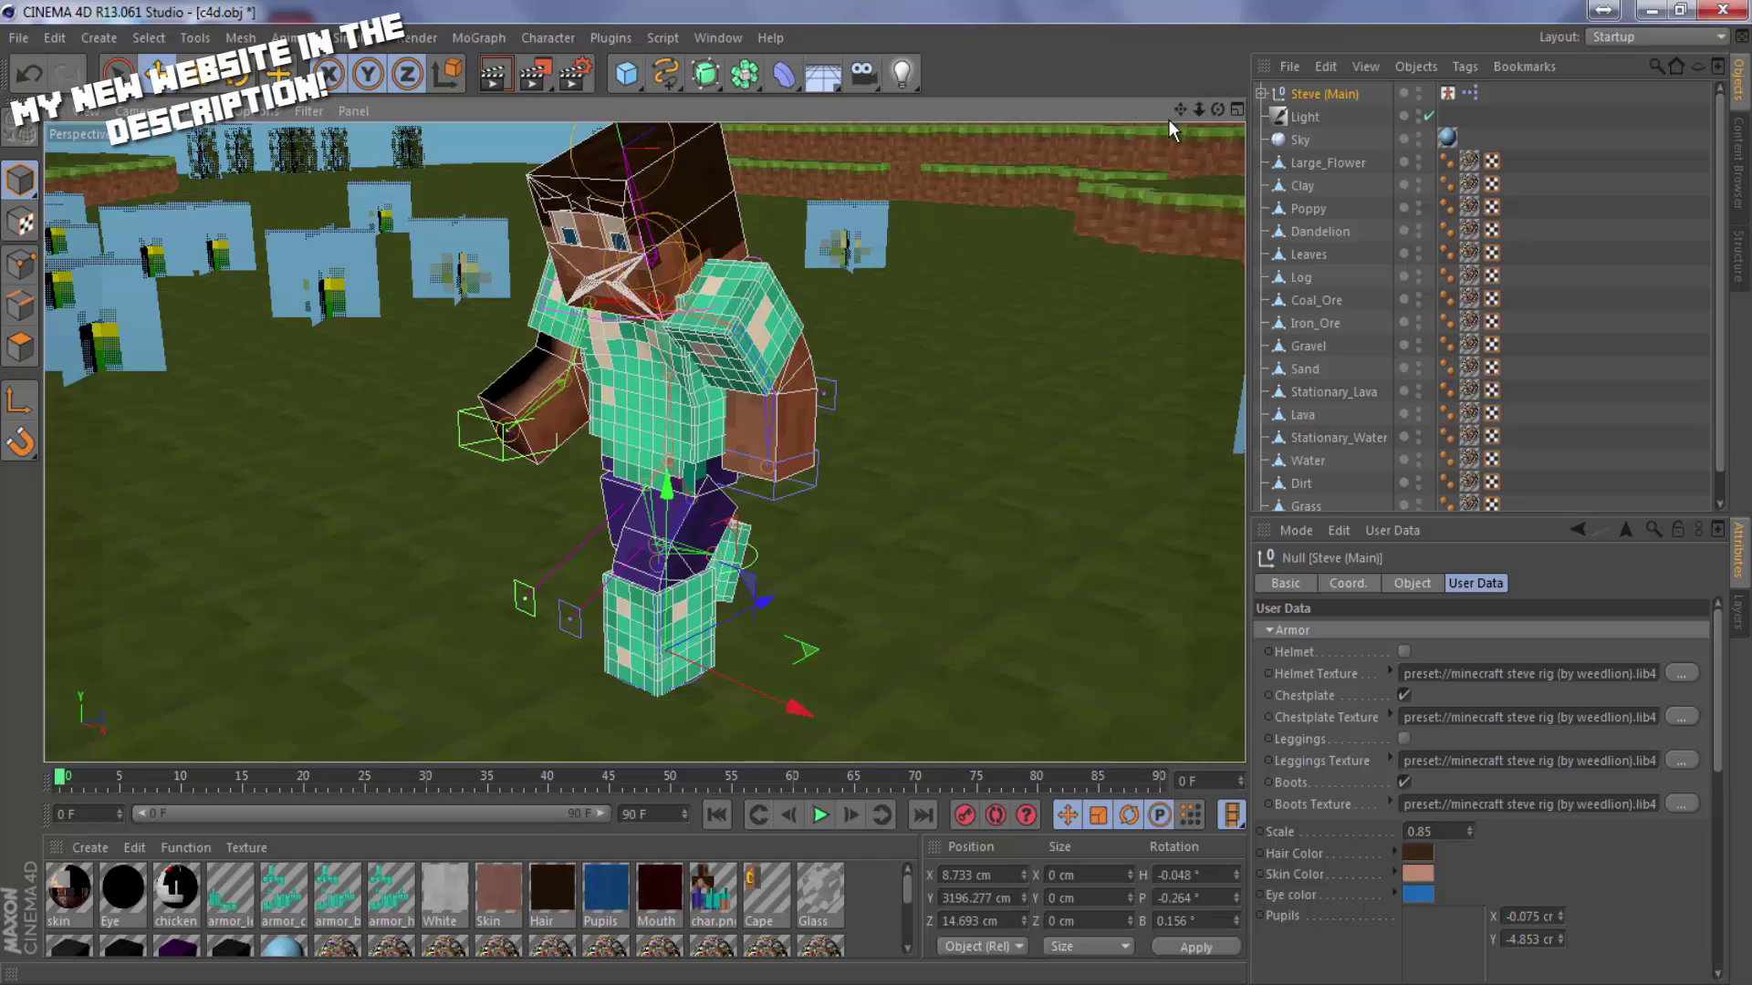
pyautogui.moveTo(1179, 109); pyautogui.dragTo(876, 693)
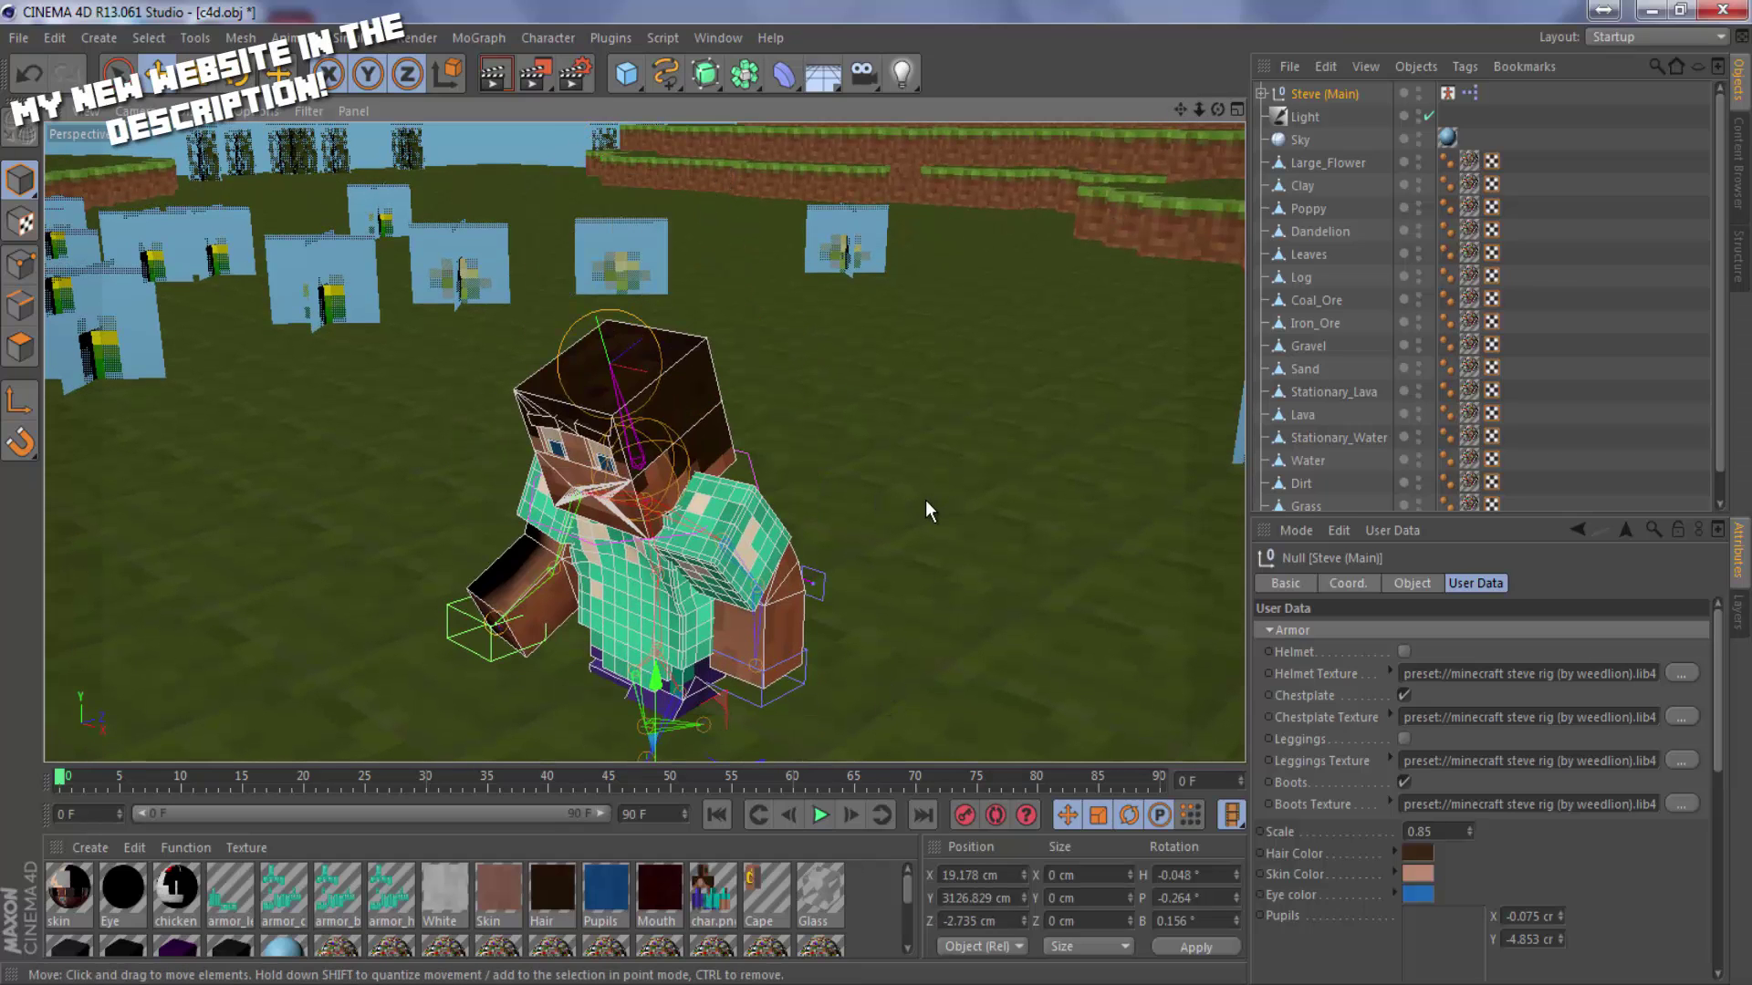
pyautogui.moveTo(925, 500); pyautogui.dragTo(894, 694)
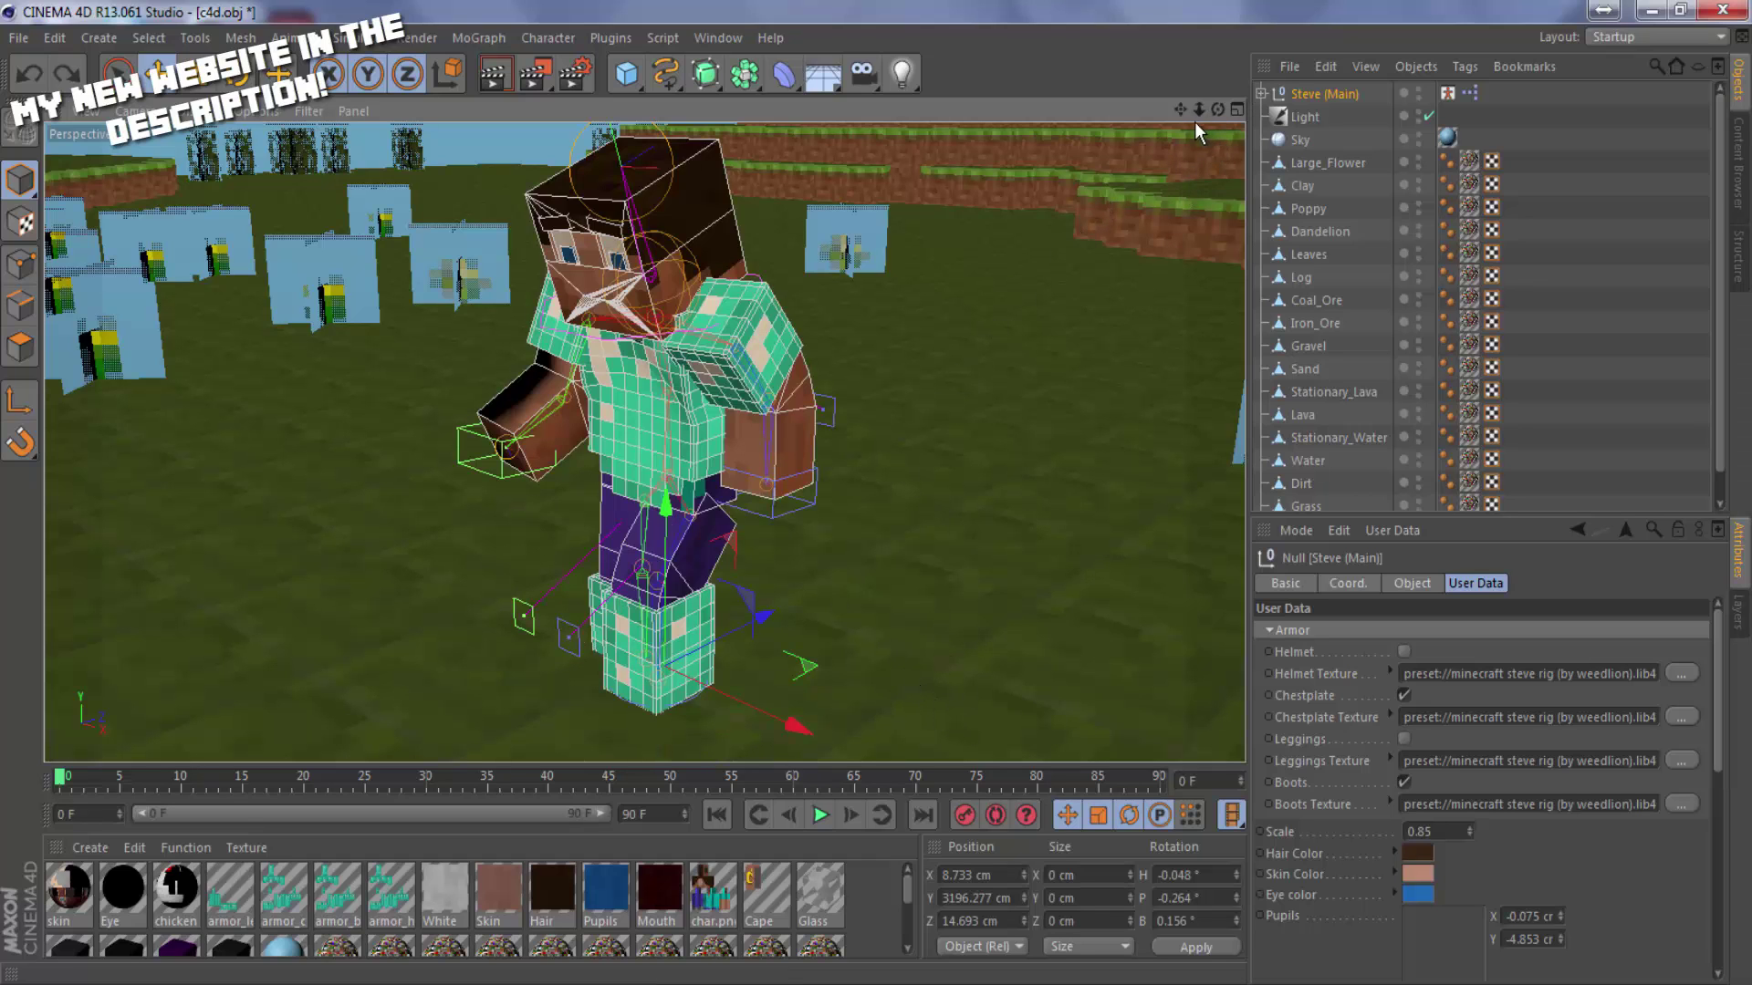
pyautogui.moveTo(874, 494); pyautogui.dragTo(867, 500)
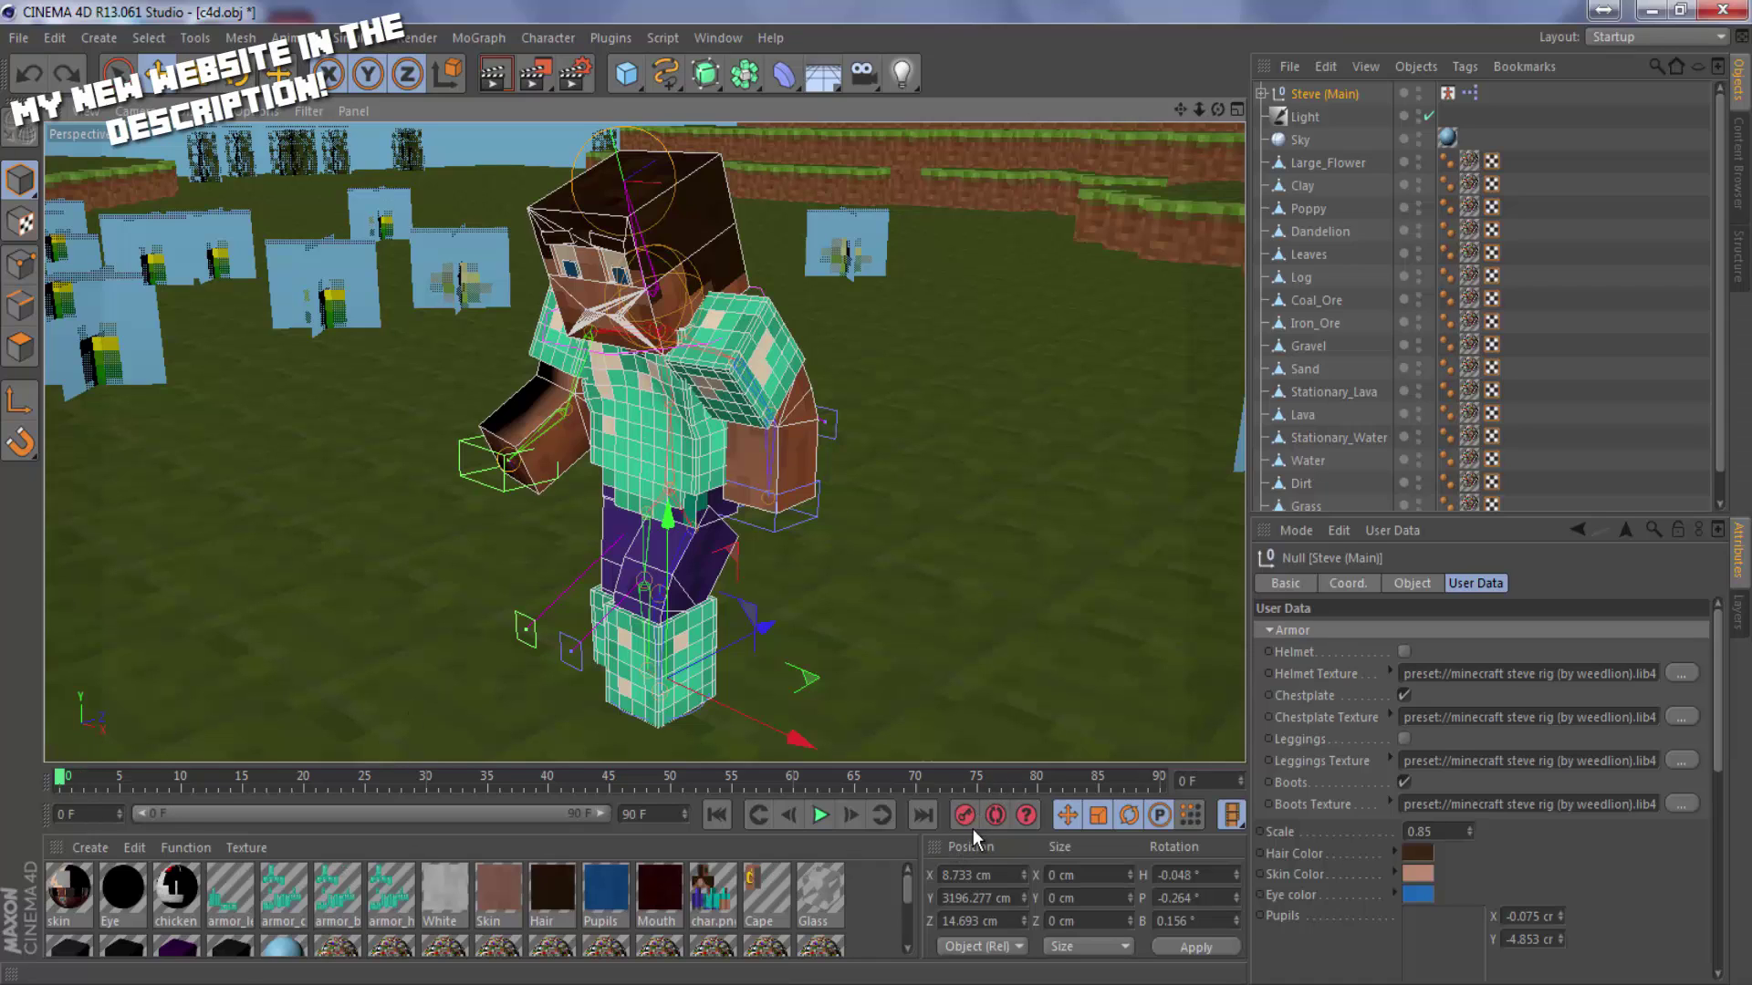
pyautogui.click(967, 814)
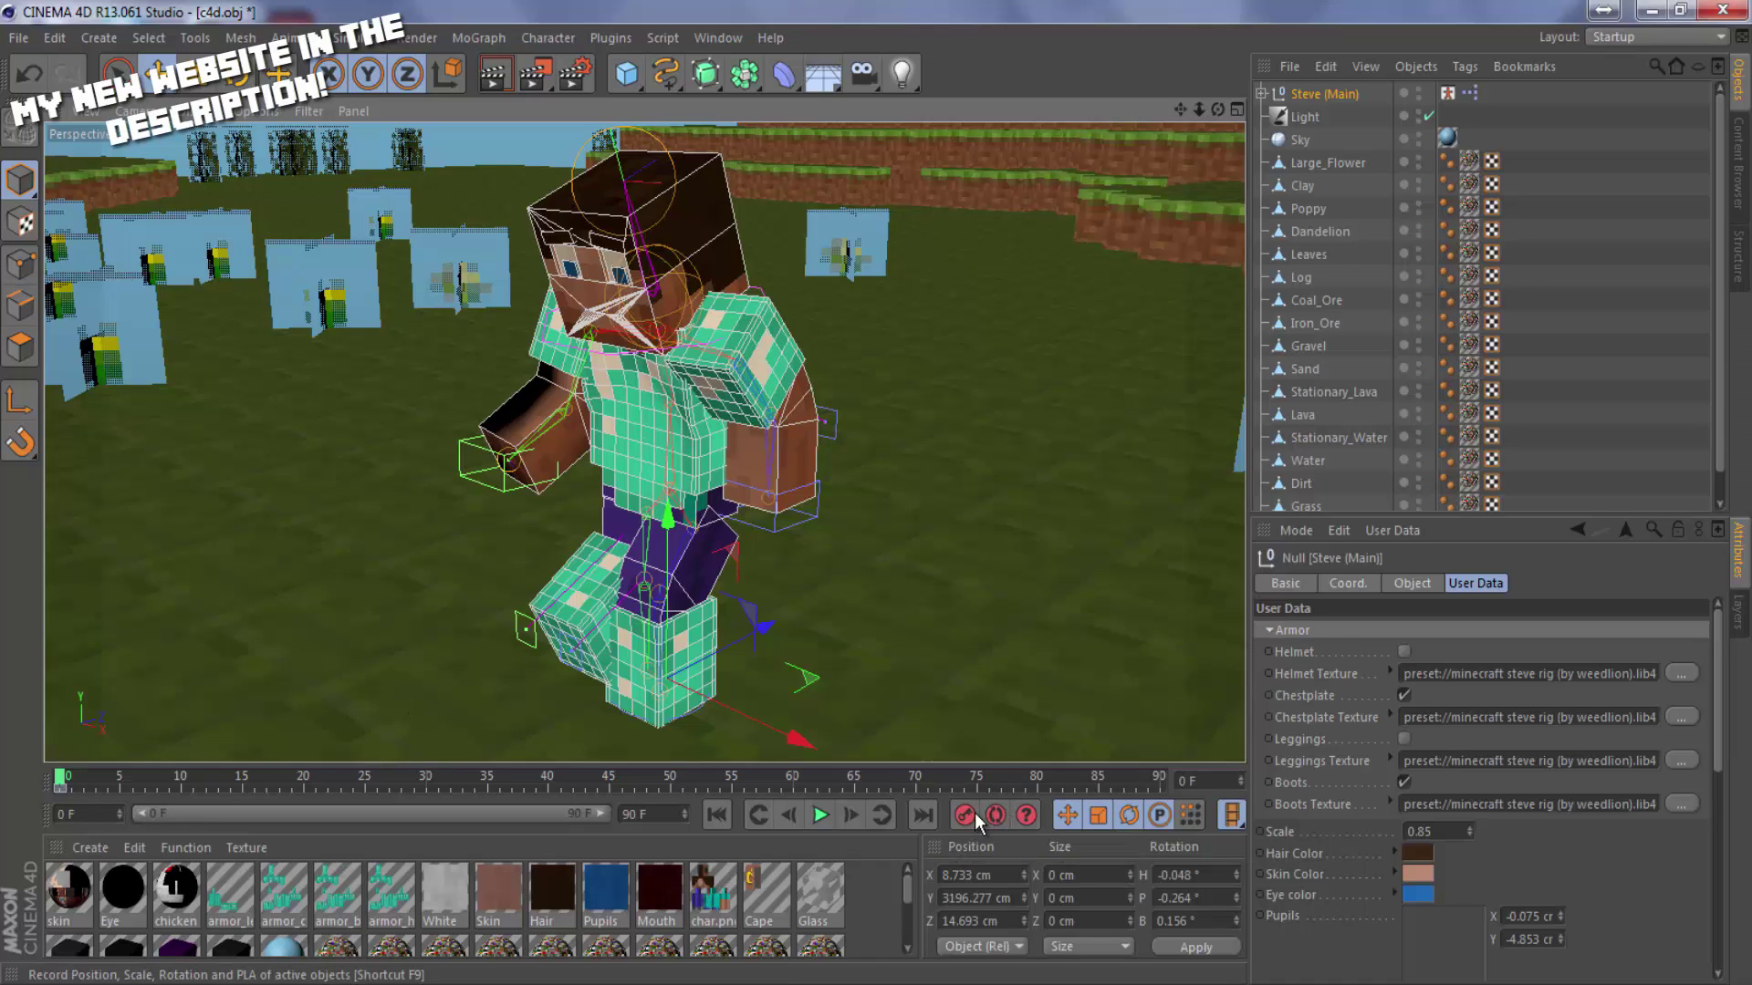
# Turn off the boots and the chestplate in the Steve (Main) rig's armor settings.
pyautogui.moveTo(1217, 109); pyautogui.dragTo(877, 491)
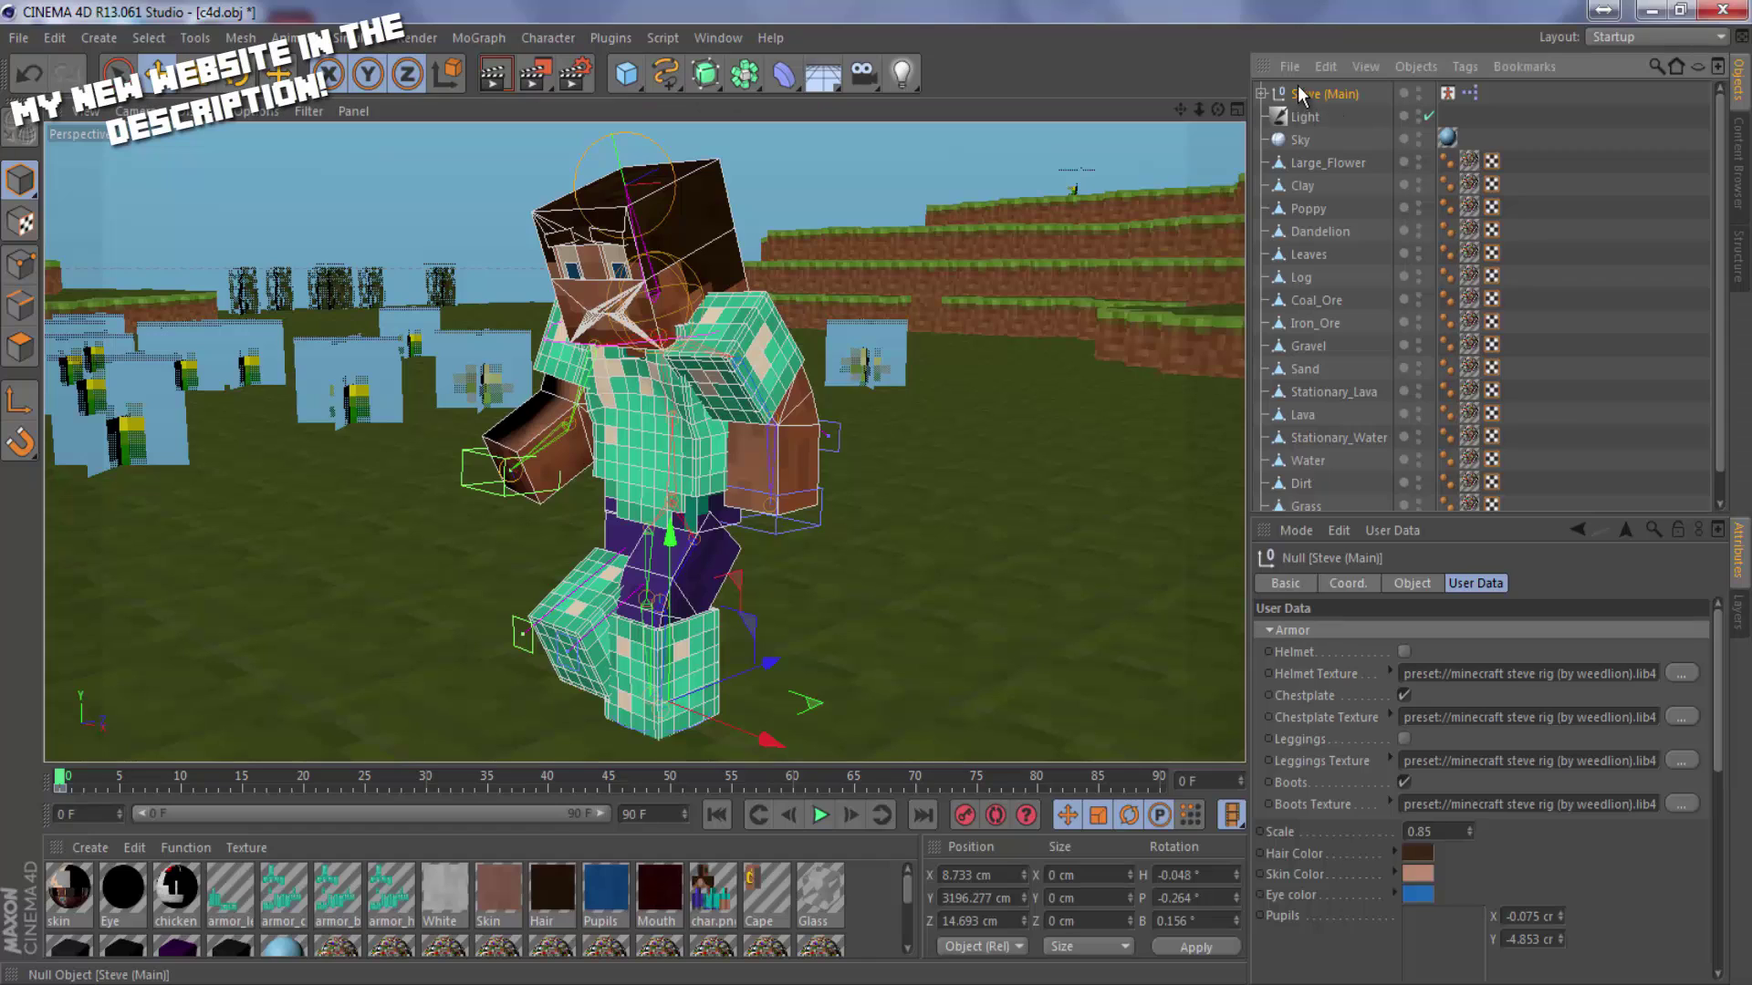
pyautogui.click(1260, 92)
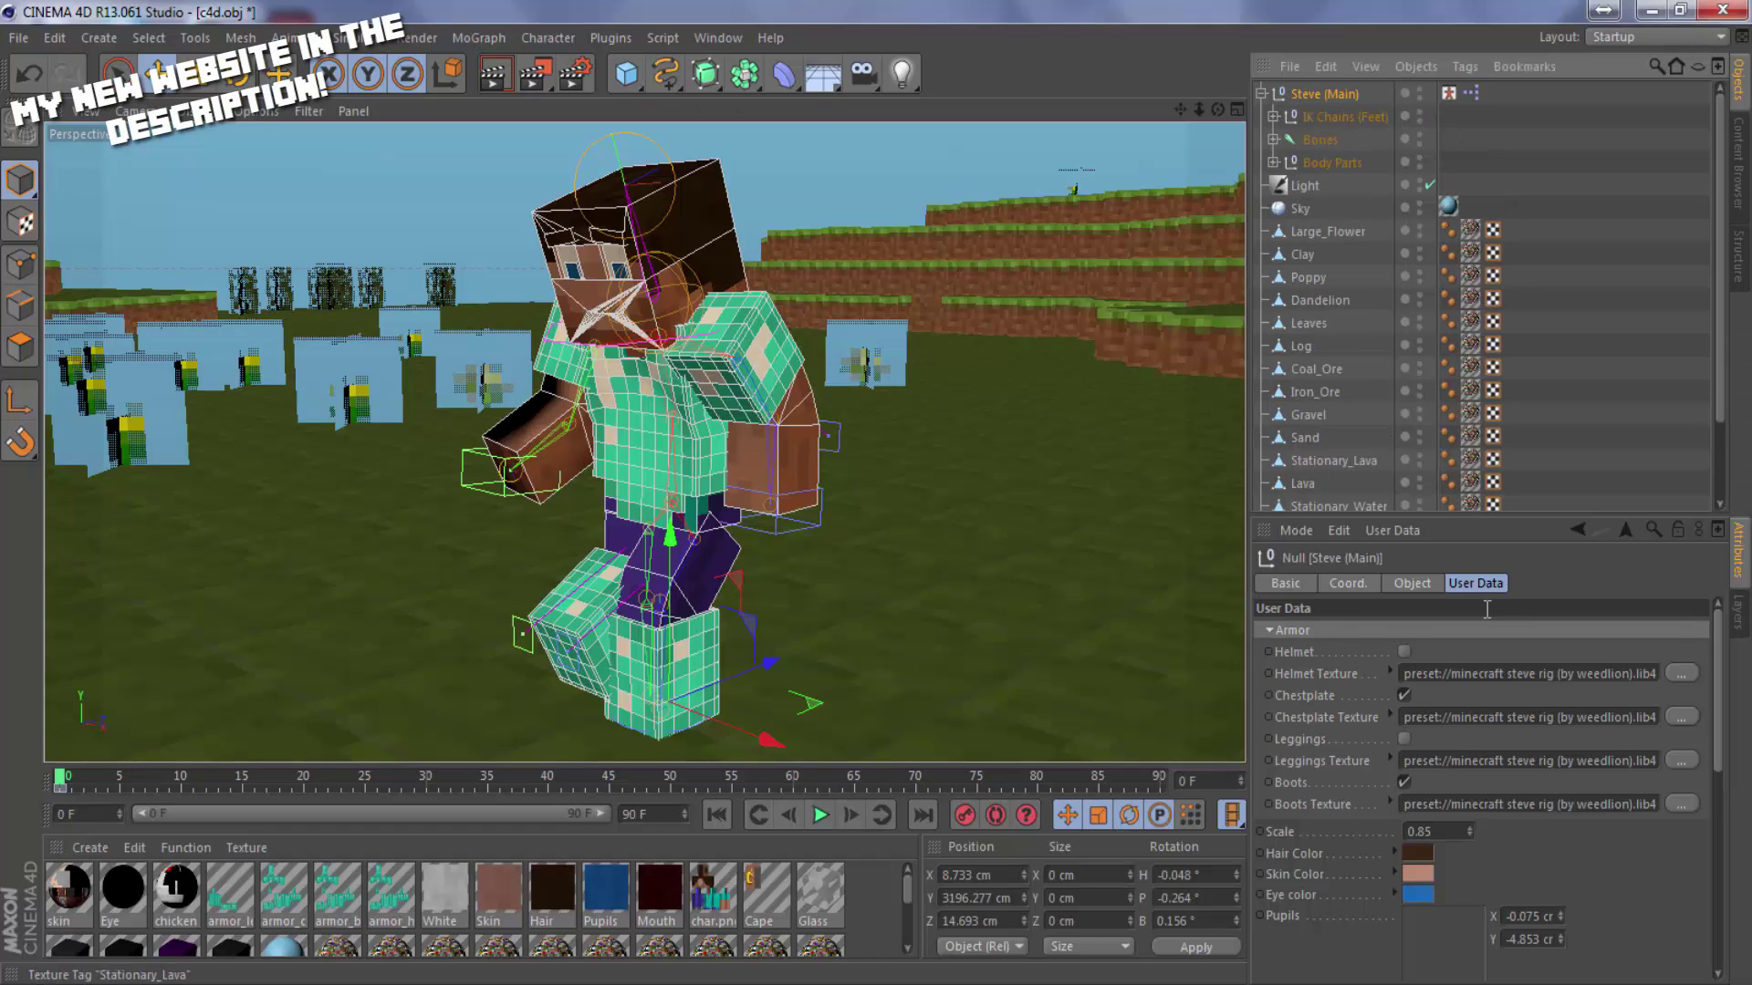
pyautogui.scroll(-3, 1273, 851)
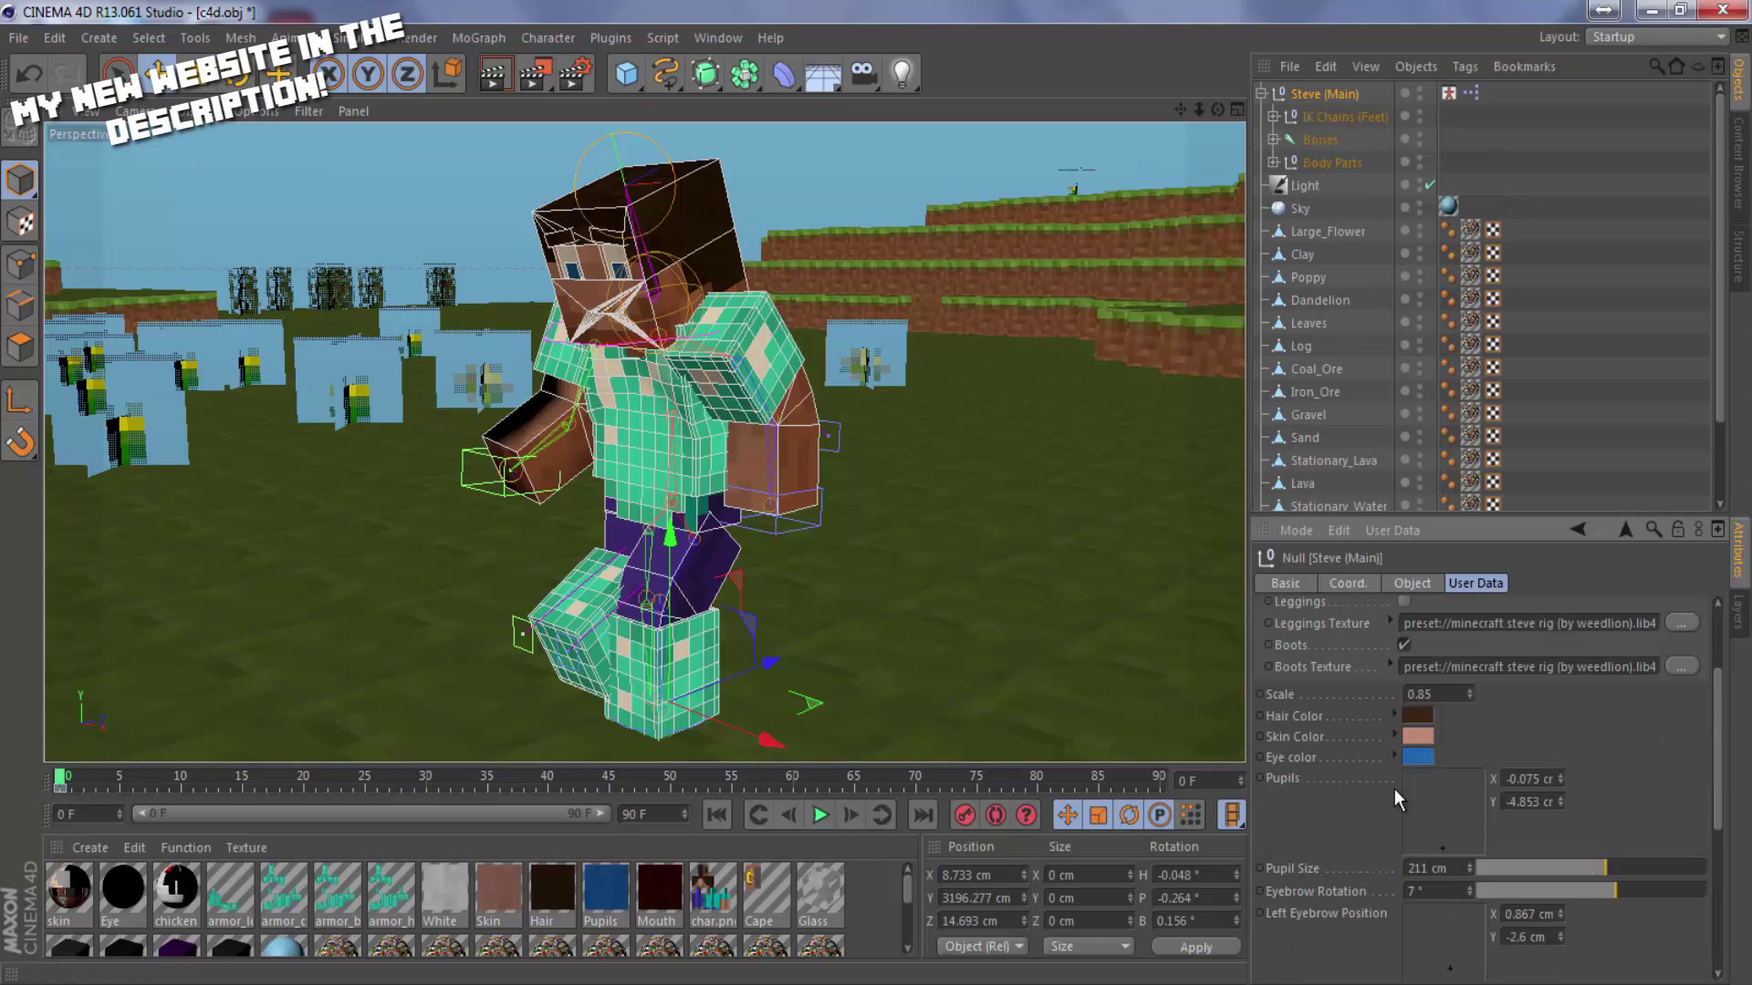
pyautogui.click(1405, 646)
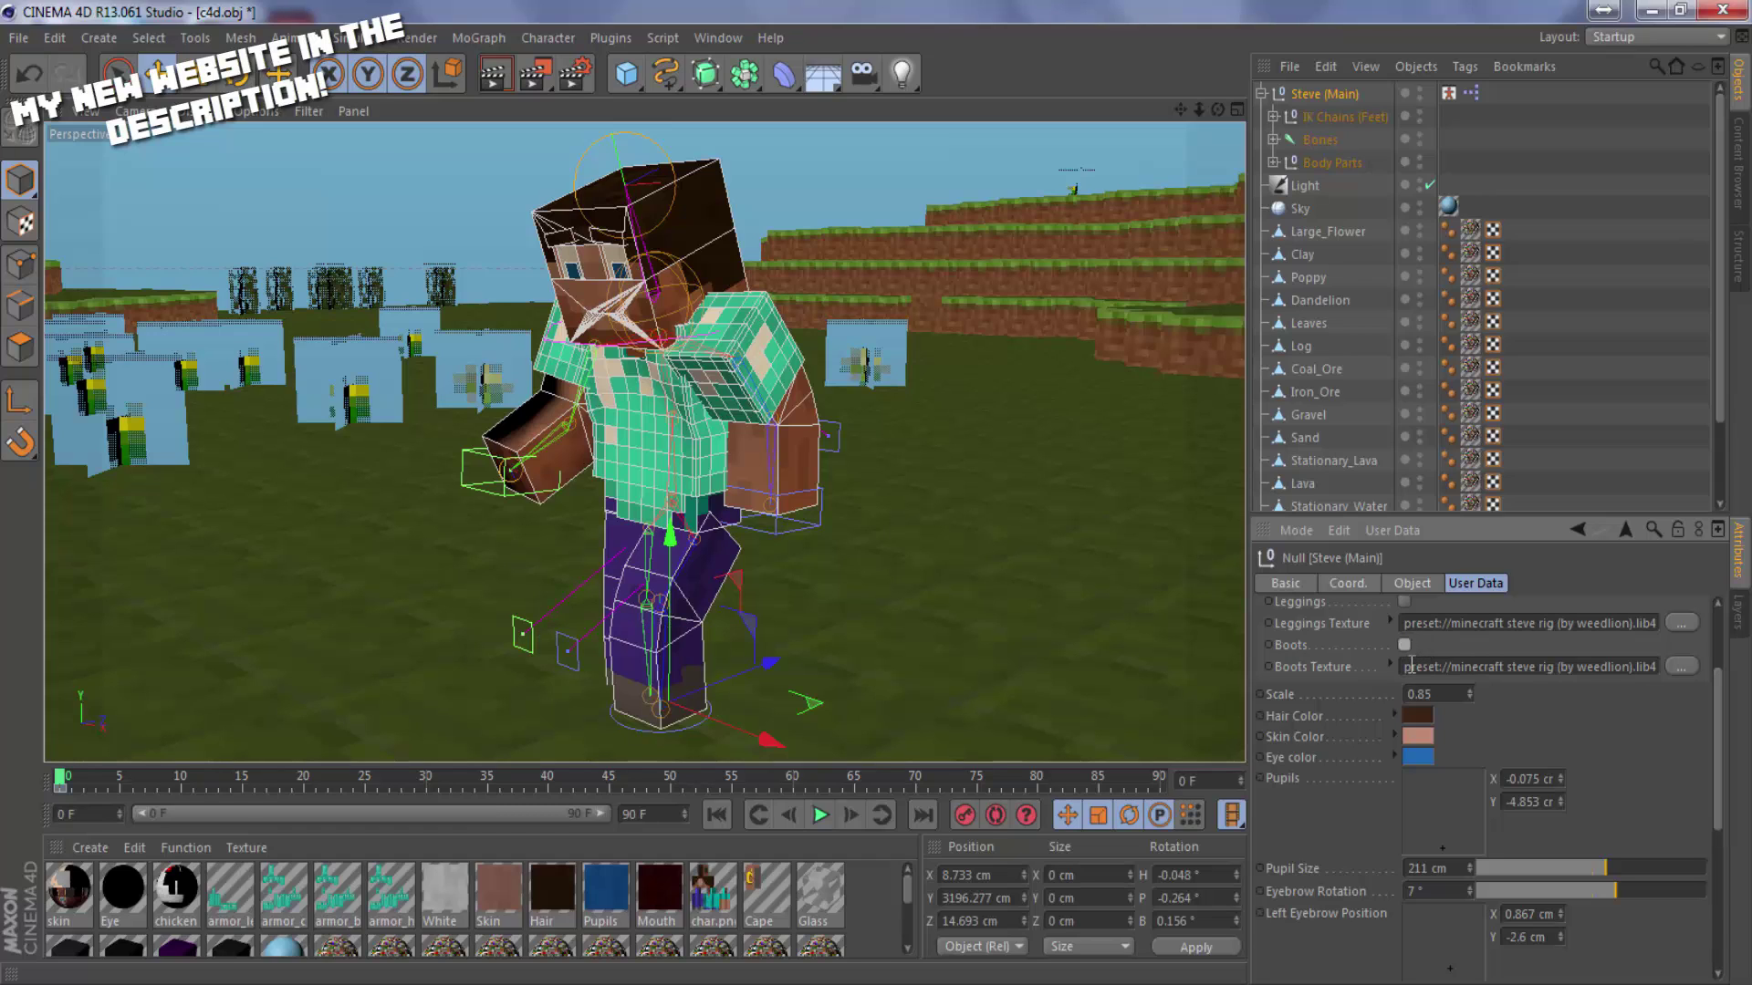
pyautogui.scroll(3, 1352, 653)
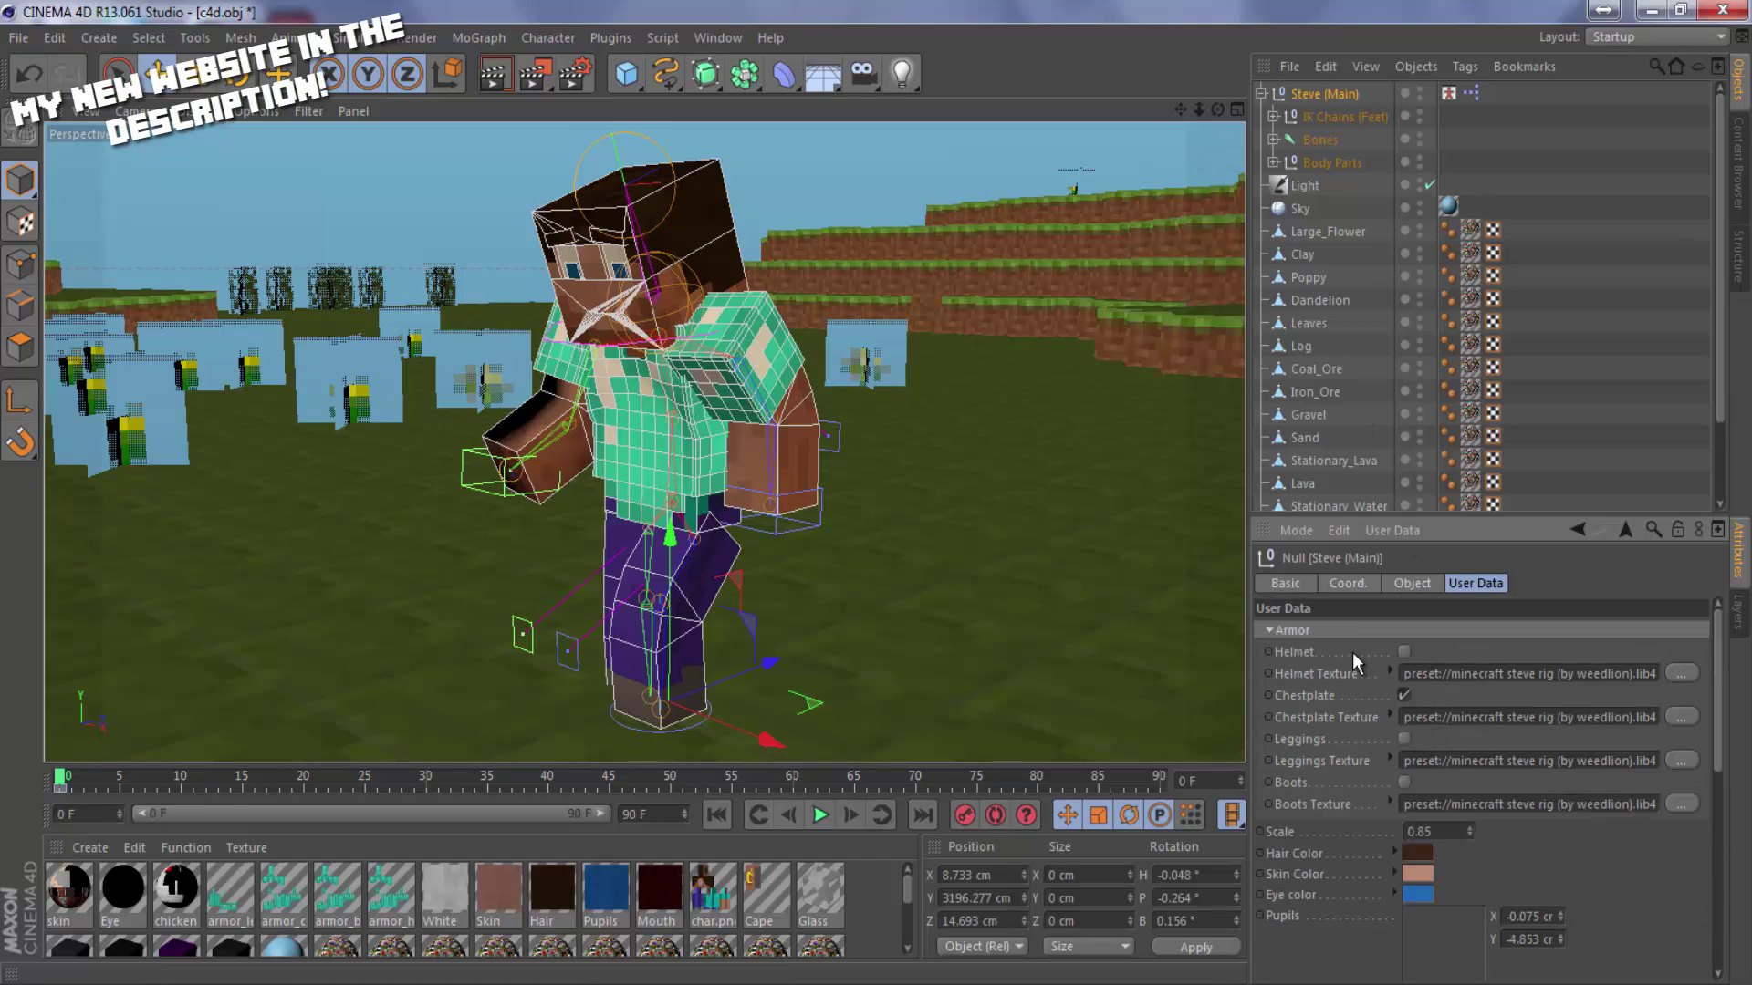
pyautogui.click(1403, 696)
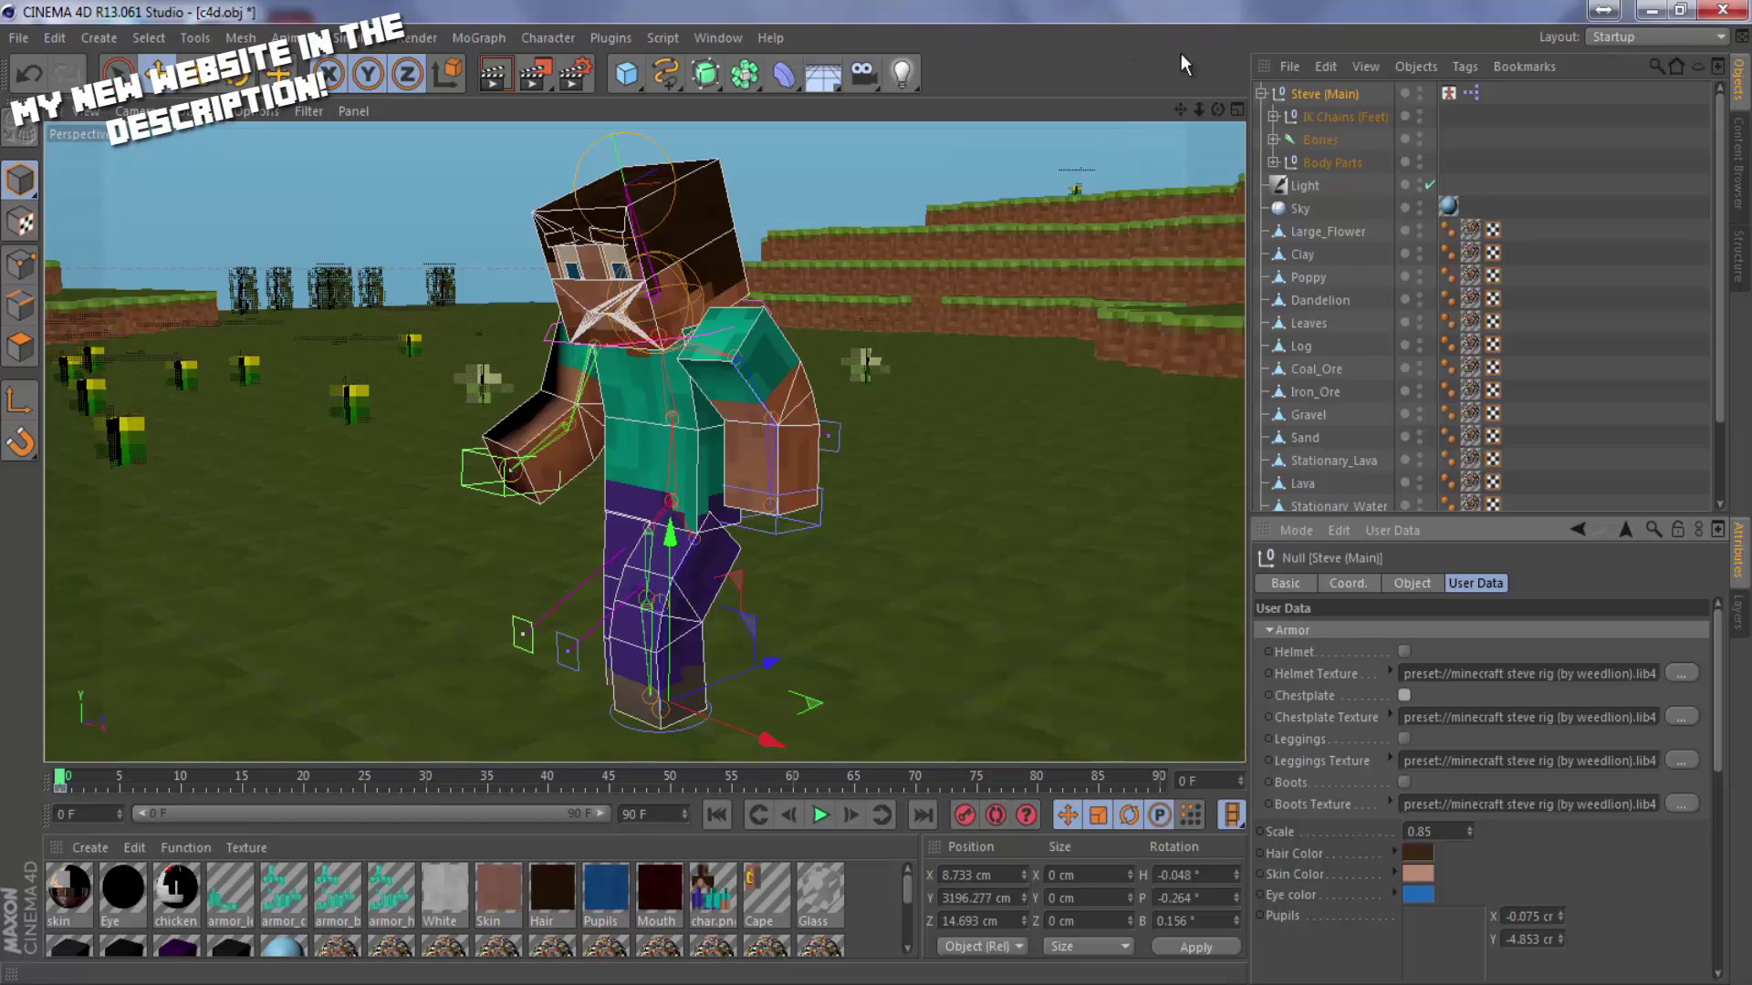
# Try to pose the rig's Right Foot controller raised behind the body, at about Y -15 cm and Z 47 cm.
pyautogui.moveTo(1217, 109); pyautogui.dragTo(876, 493)
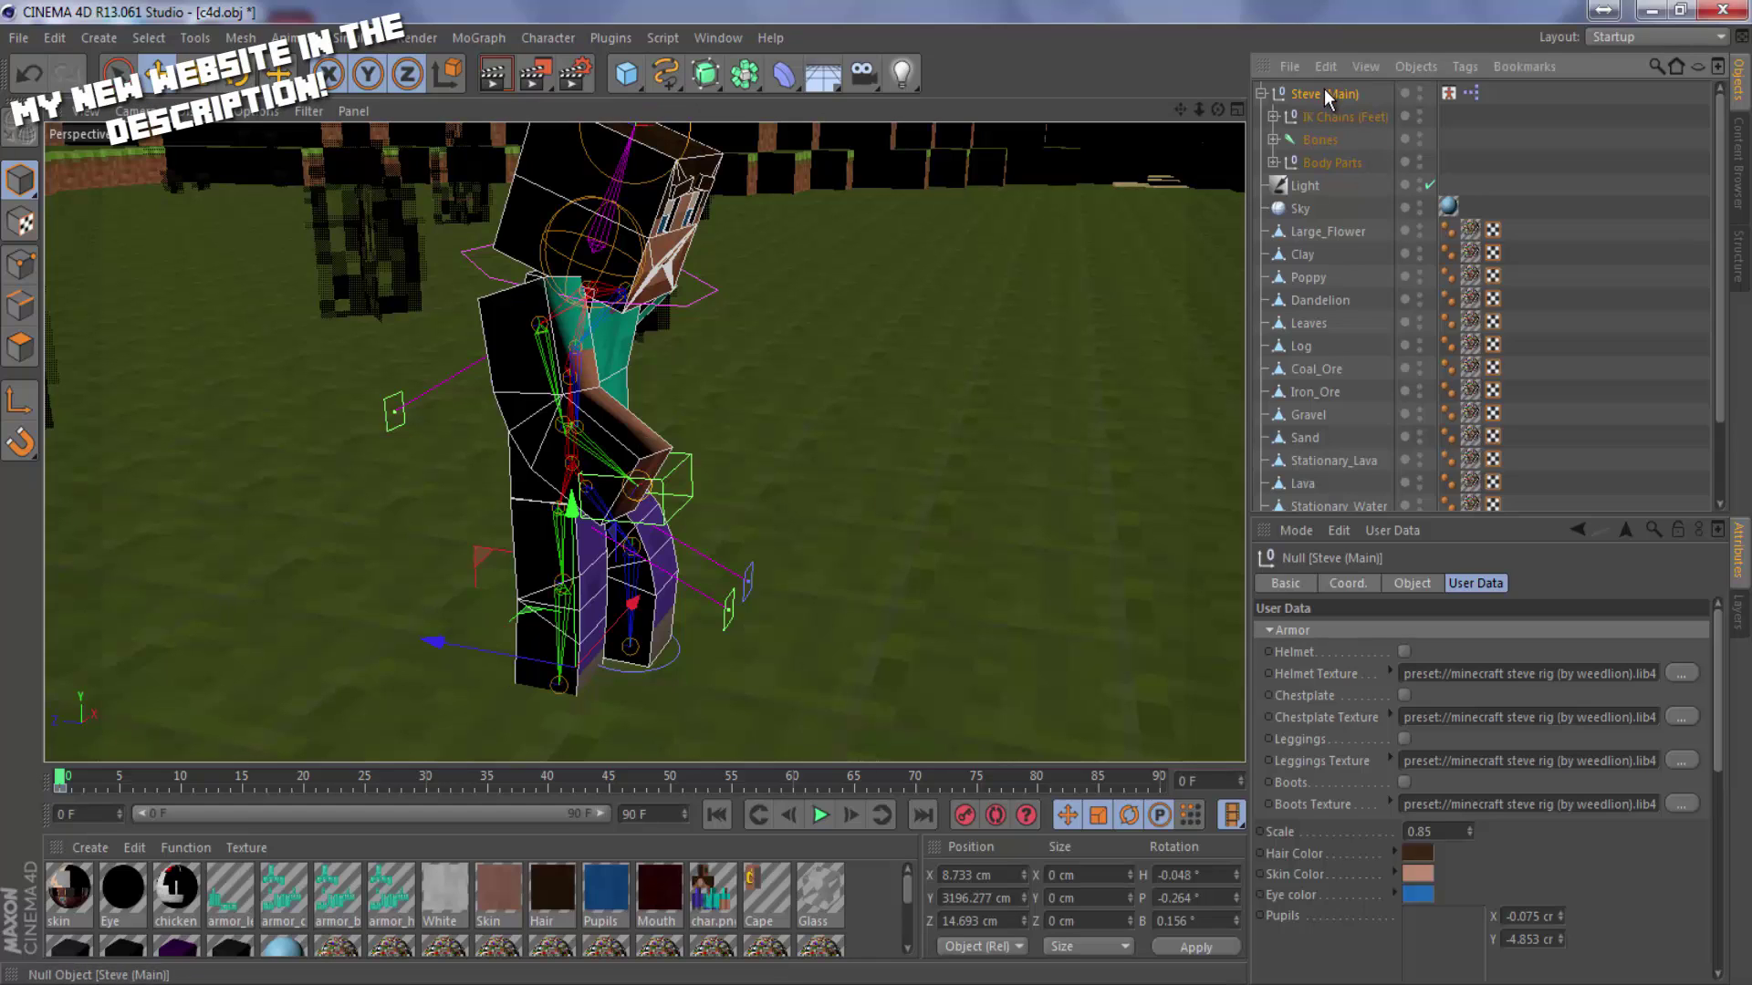
pyautogui.click(1450, 92)
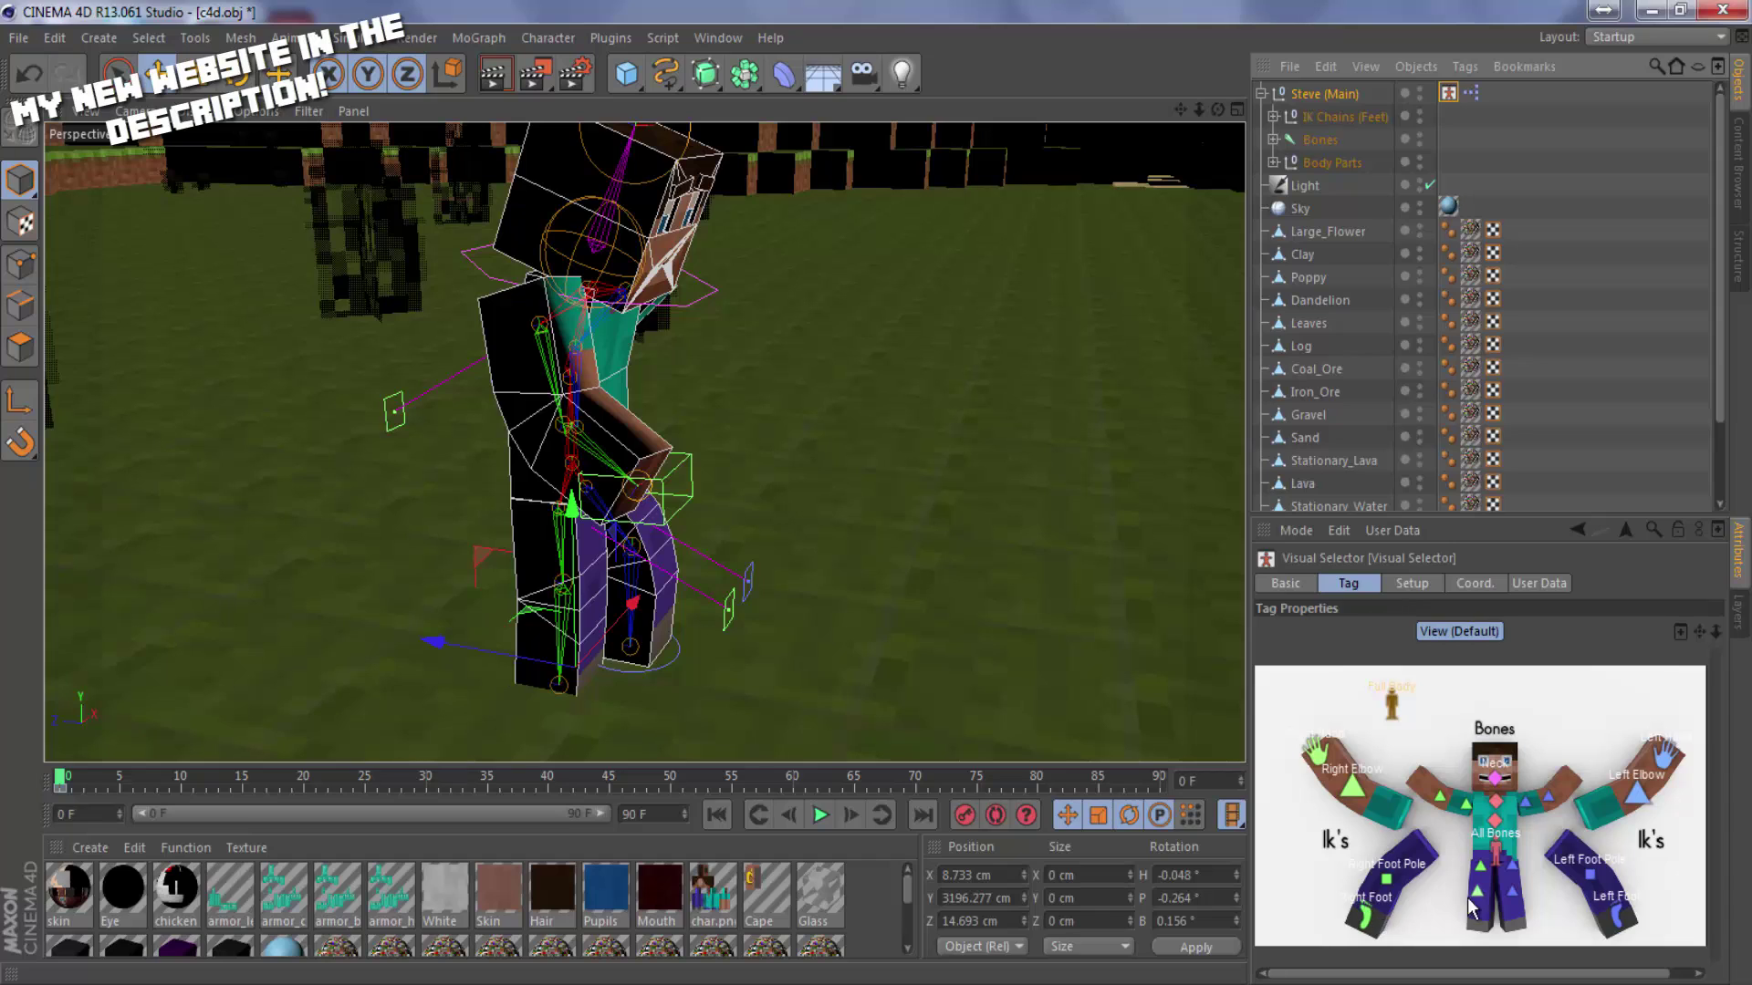
pyautogui.click(1351, 911)
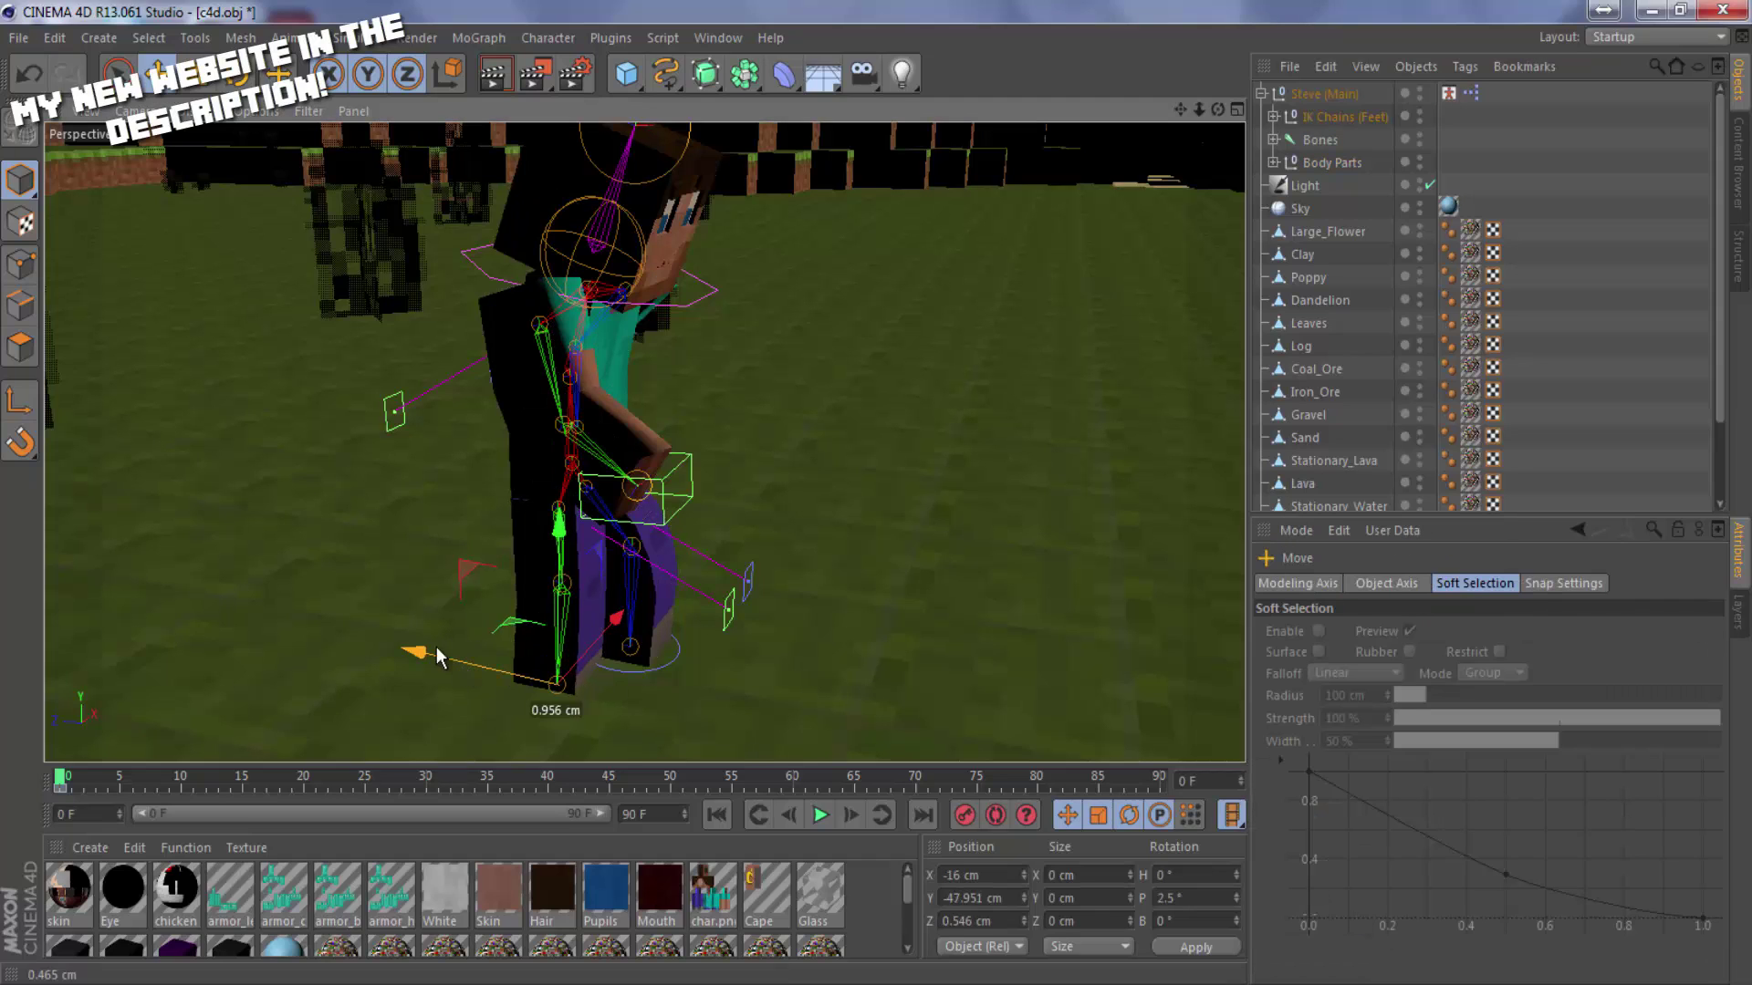
pyautogui.moveTo(436, 648); pyautogui.dragTo(490, 539)
pyautogui.moveTo(404, 604); pyautogui.dragTo(378, 597)
pyautogui.moveTo(1217, 110); pyautogui.dragTo(502, 546)
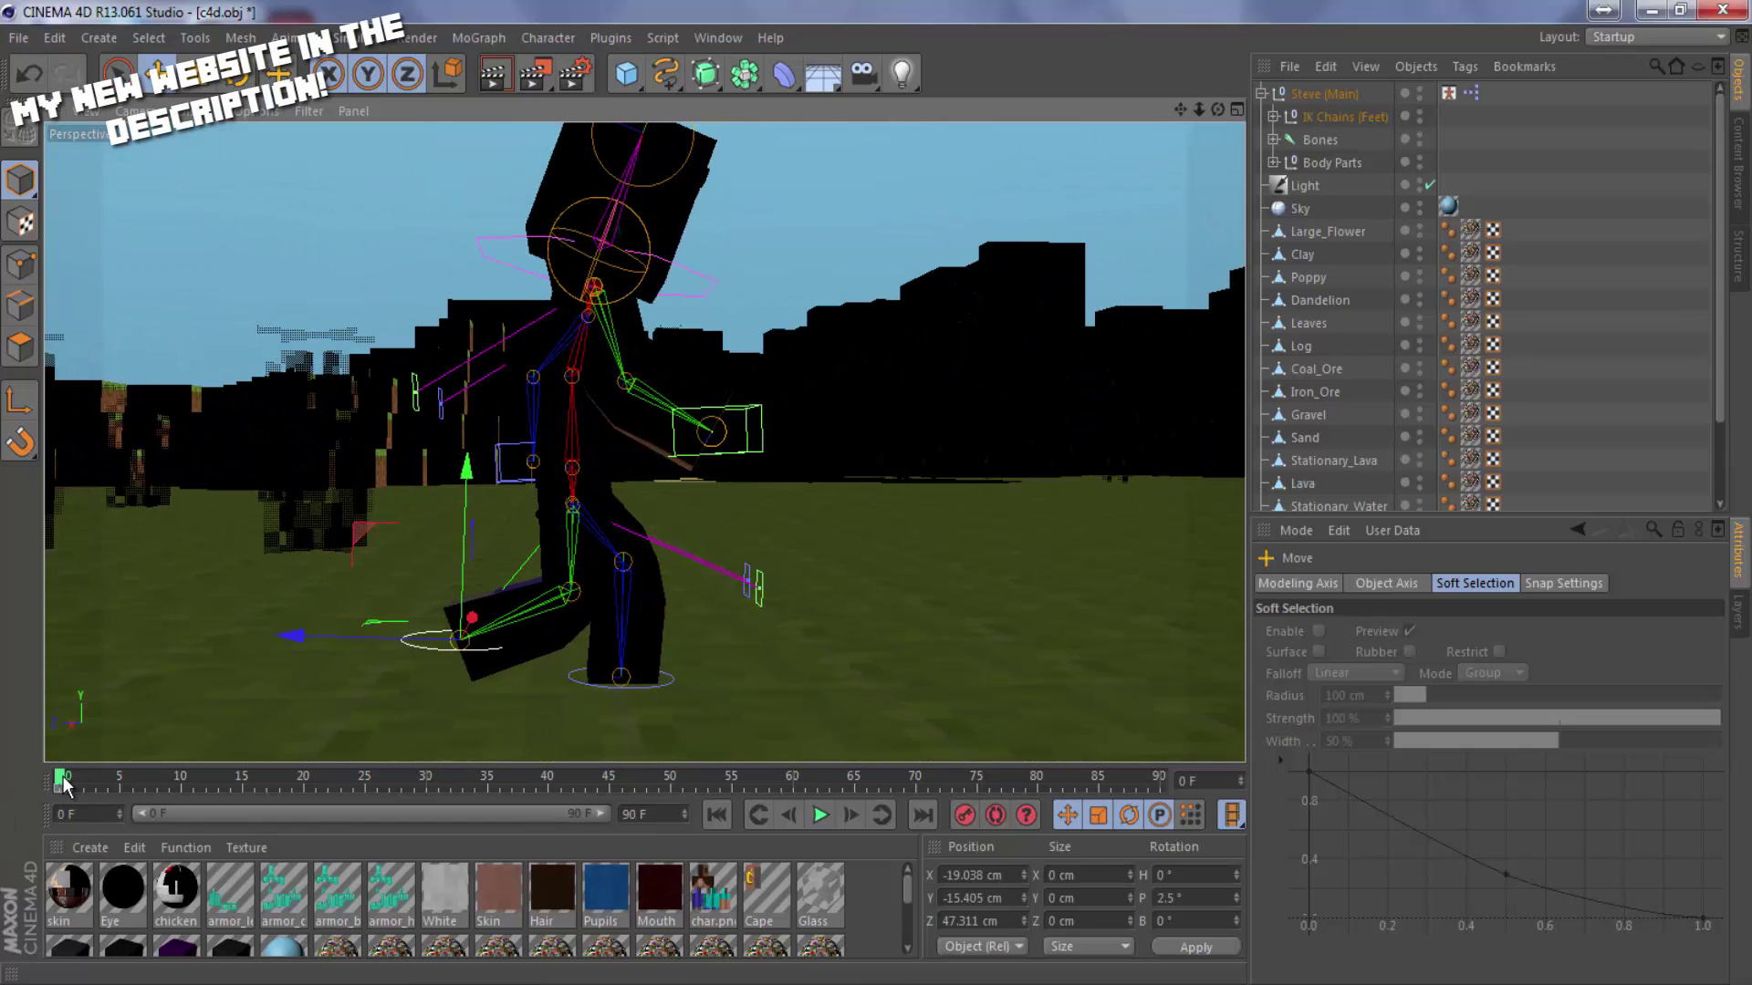
pyautogui.moveTo(62, 781)
pyautogui.mouseDown()
pyautogui.moveTo(174, 783)
pyautogui.moveTo(61, 783)
pyautogui.mouseUp()
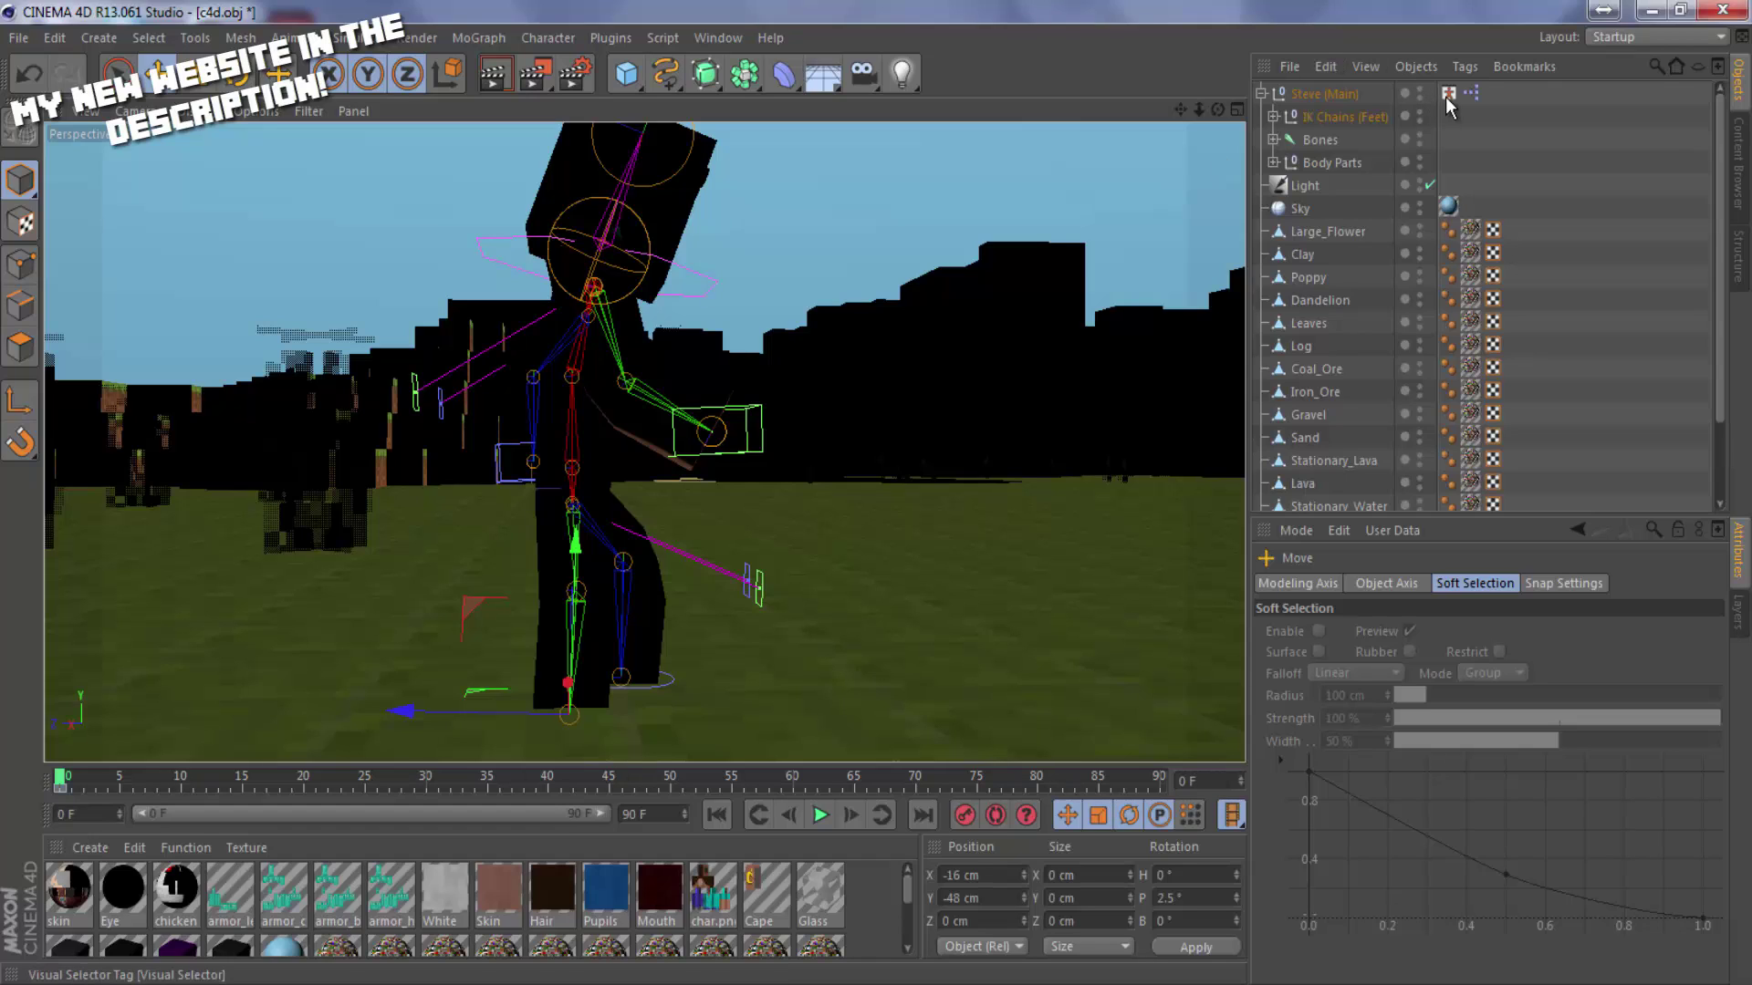
# Enable autokeying and raise the right foot behind the body at frame 0, to about Y -15 cm and Z 51 cm.
pyautogui.click(1000, 820)
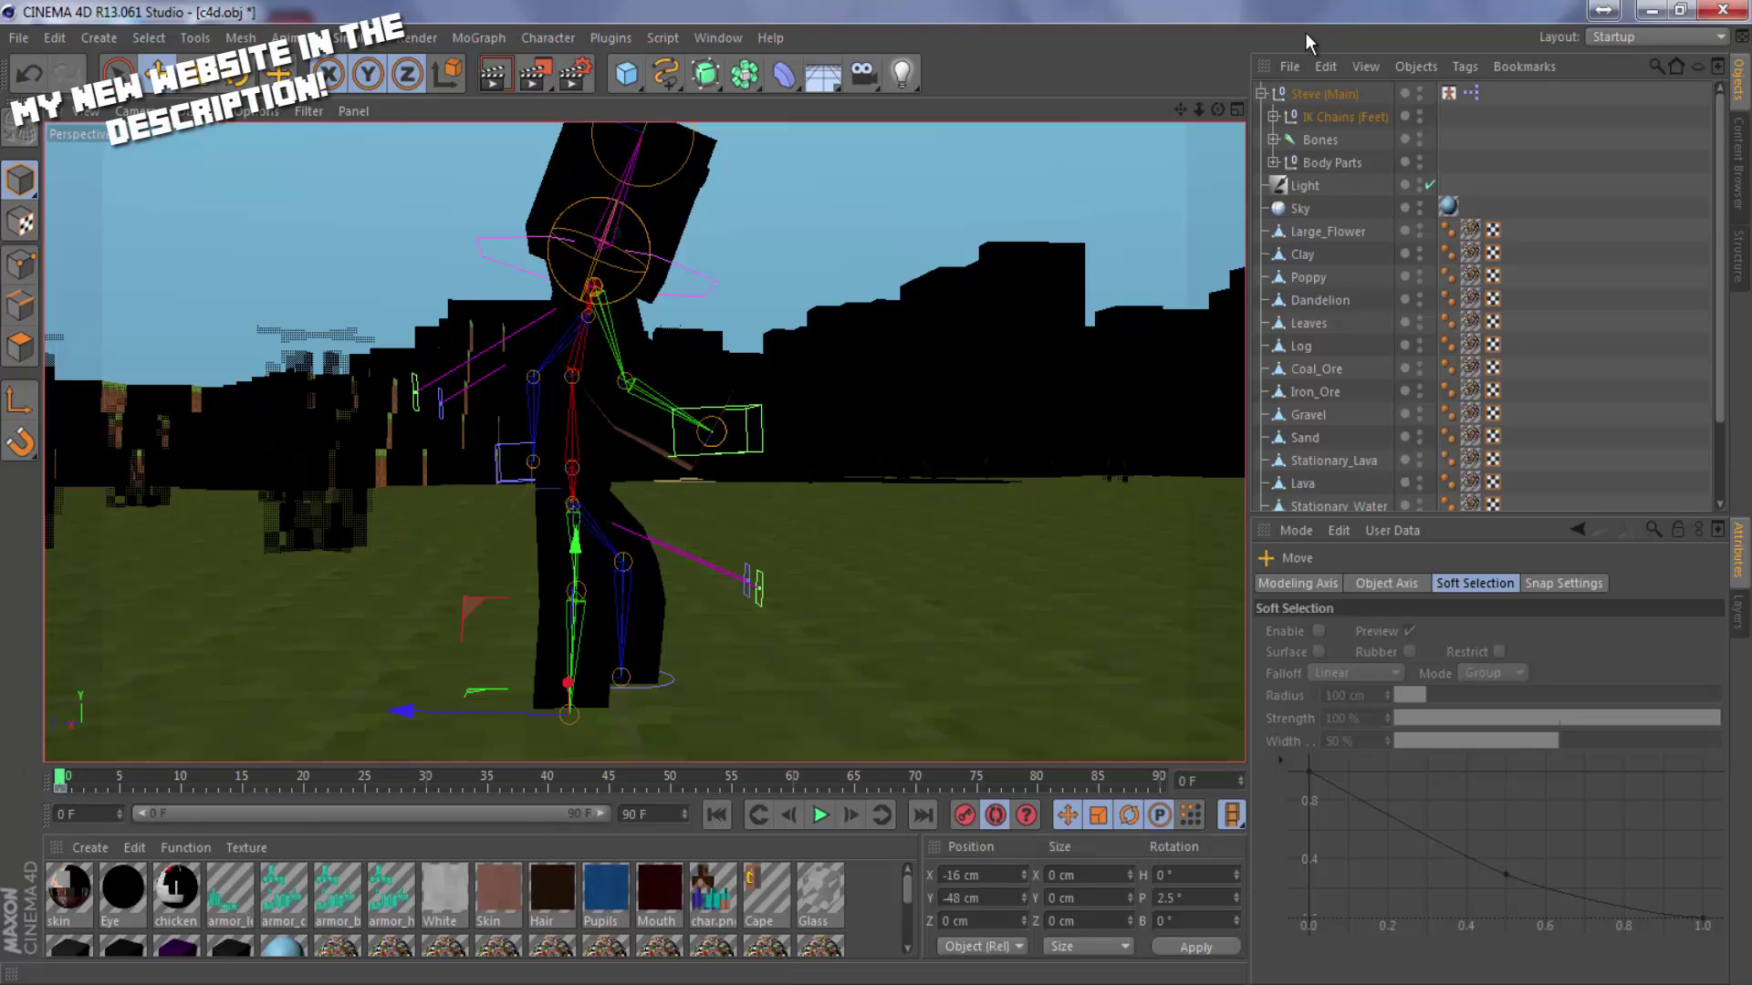
pyautogui.moveTo(1217, 110); pyautogui.dragTo(876, 494)
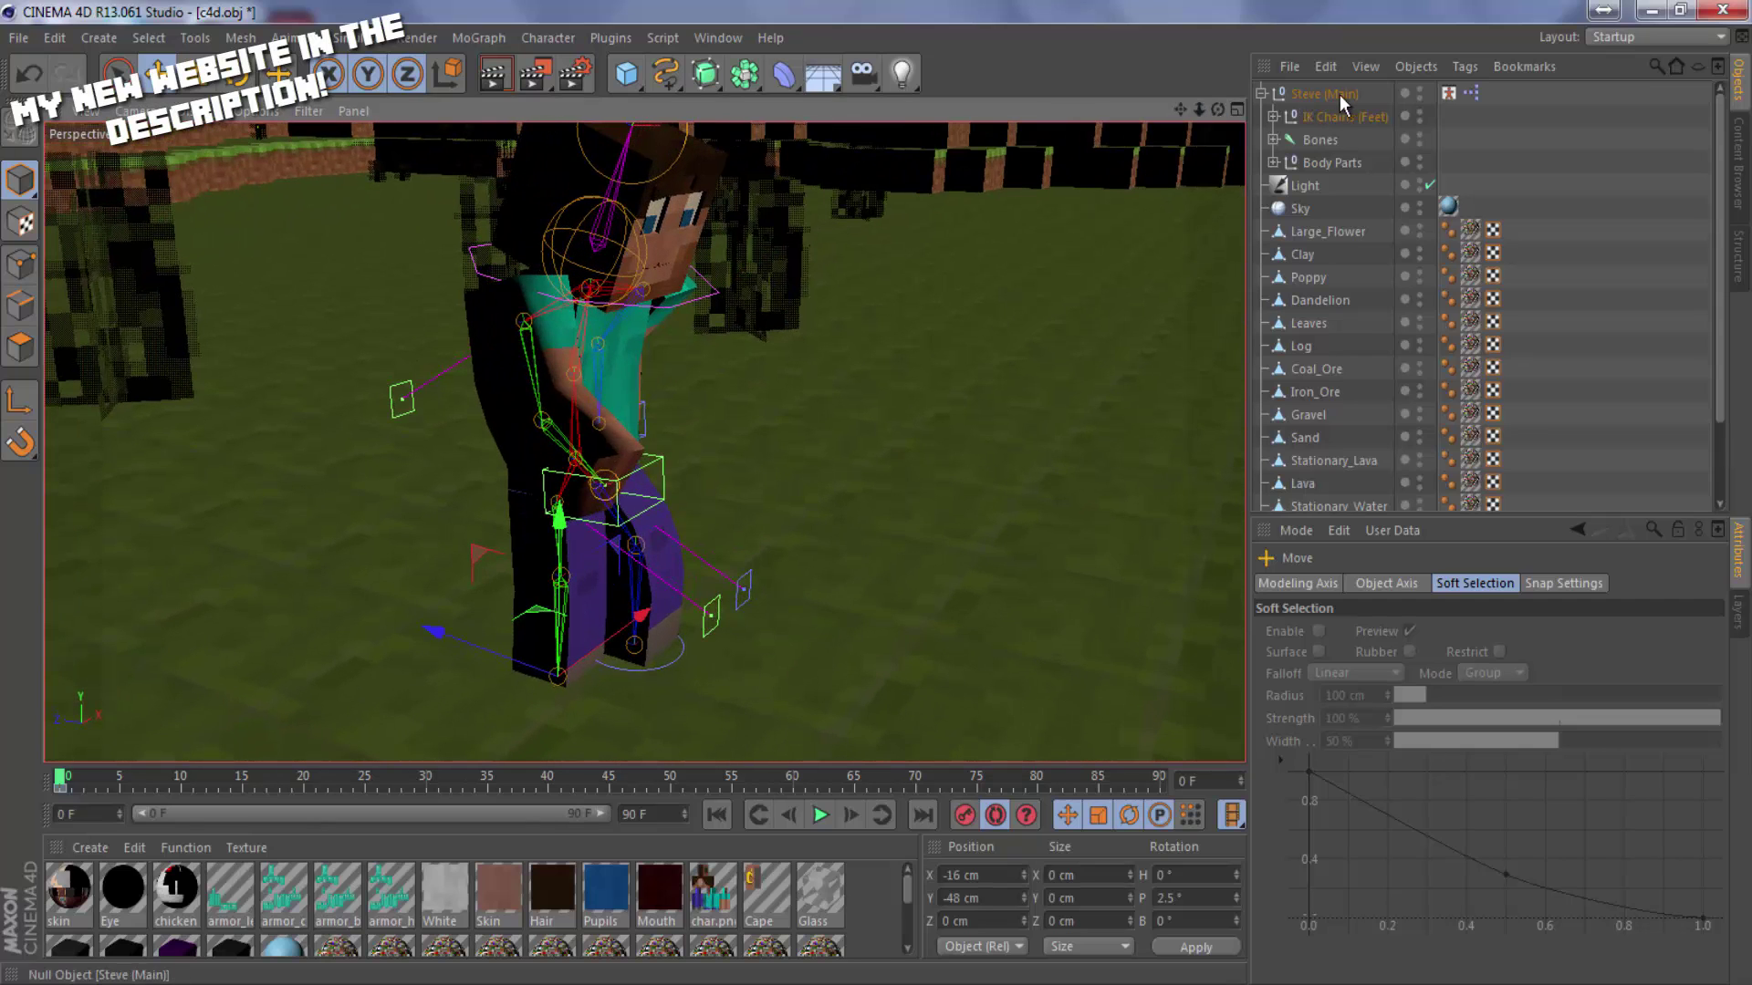
pyautogui.click(1458, 93)
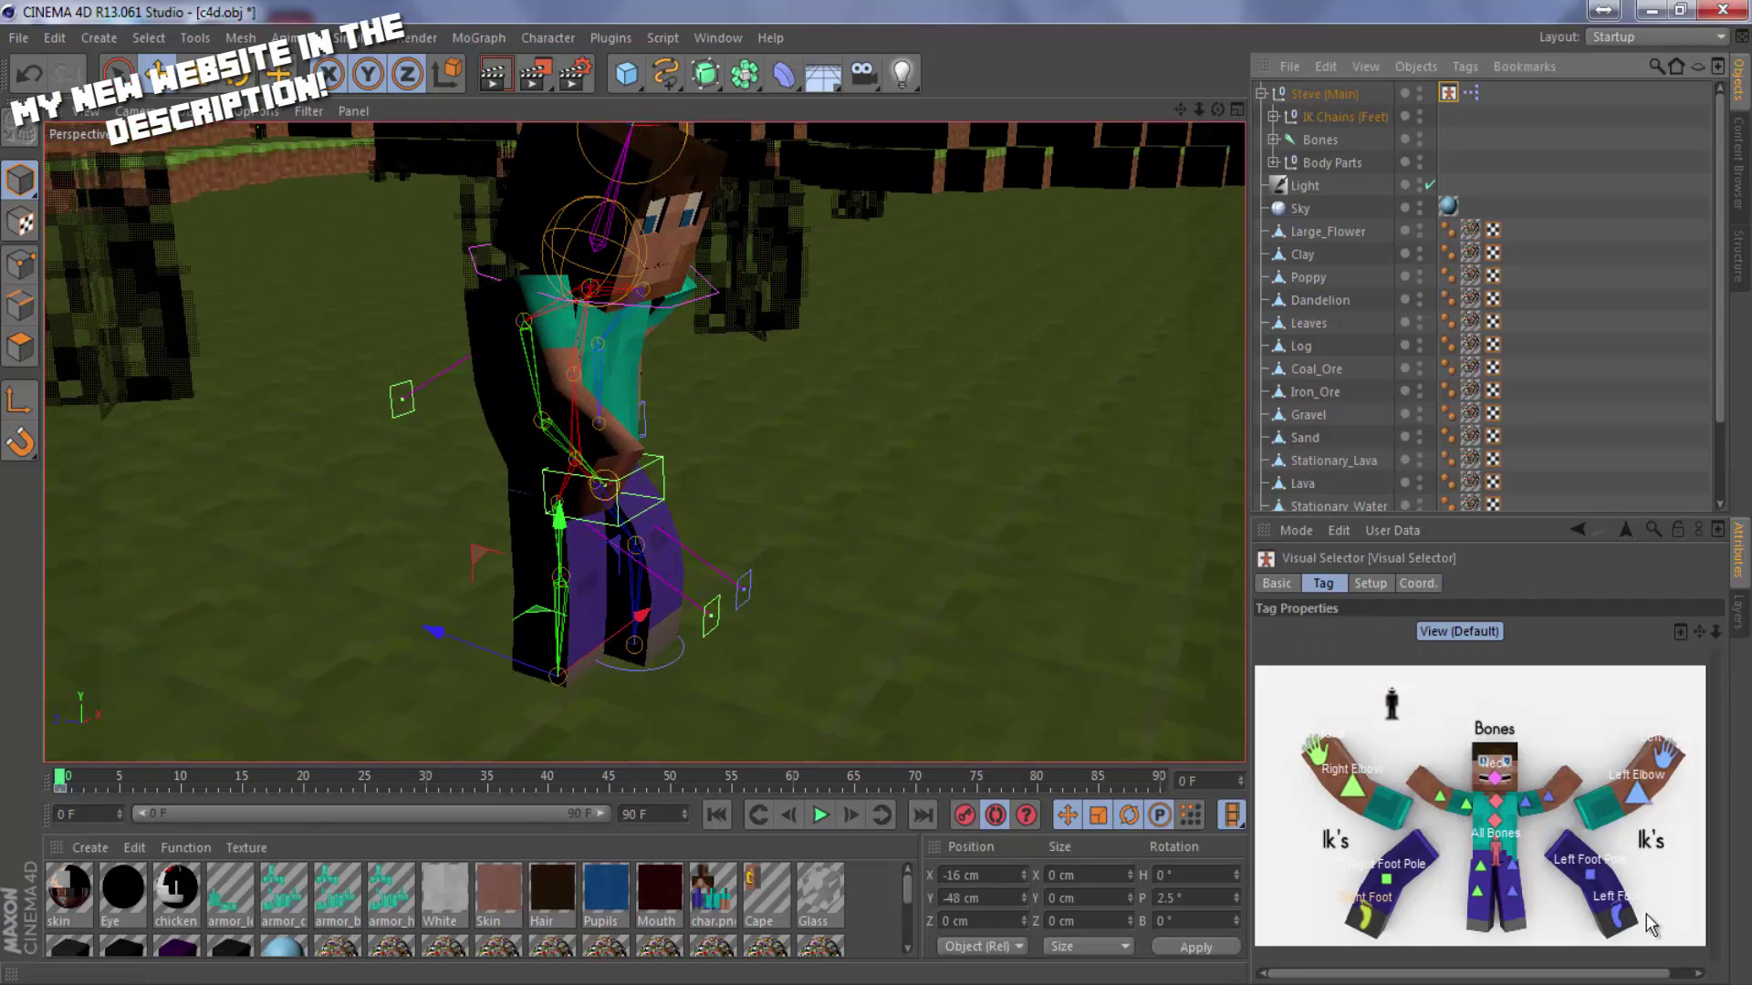
pyautogui.moveTo(477, 645); pyautogui.dragTo(429, 586)
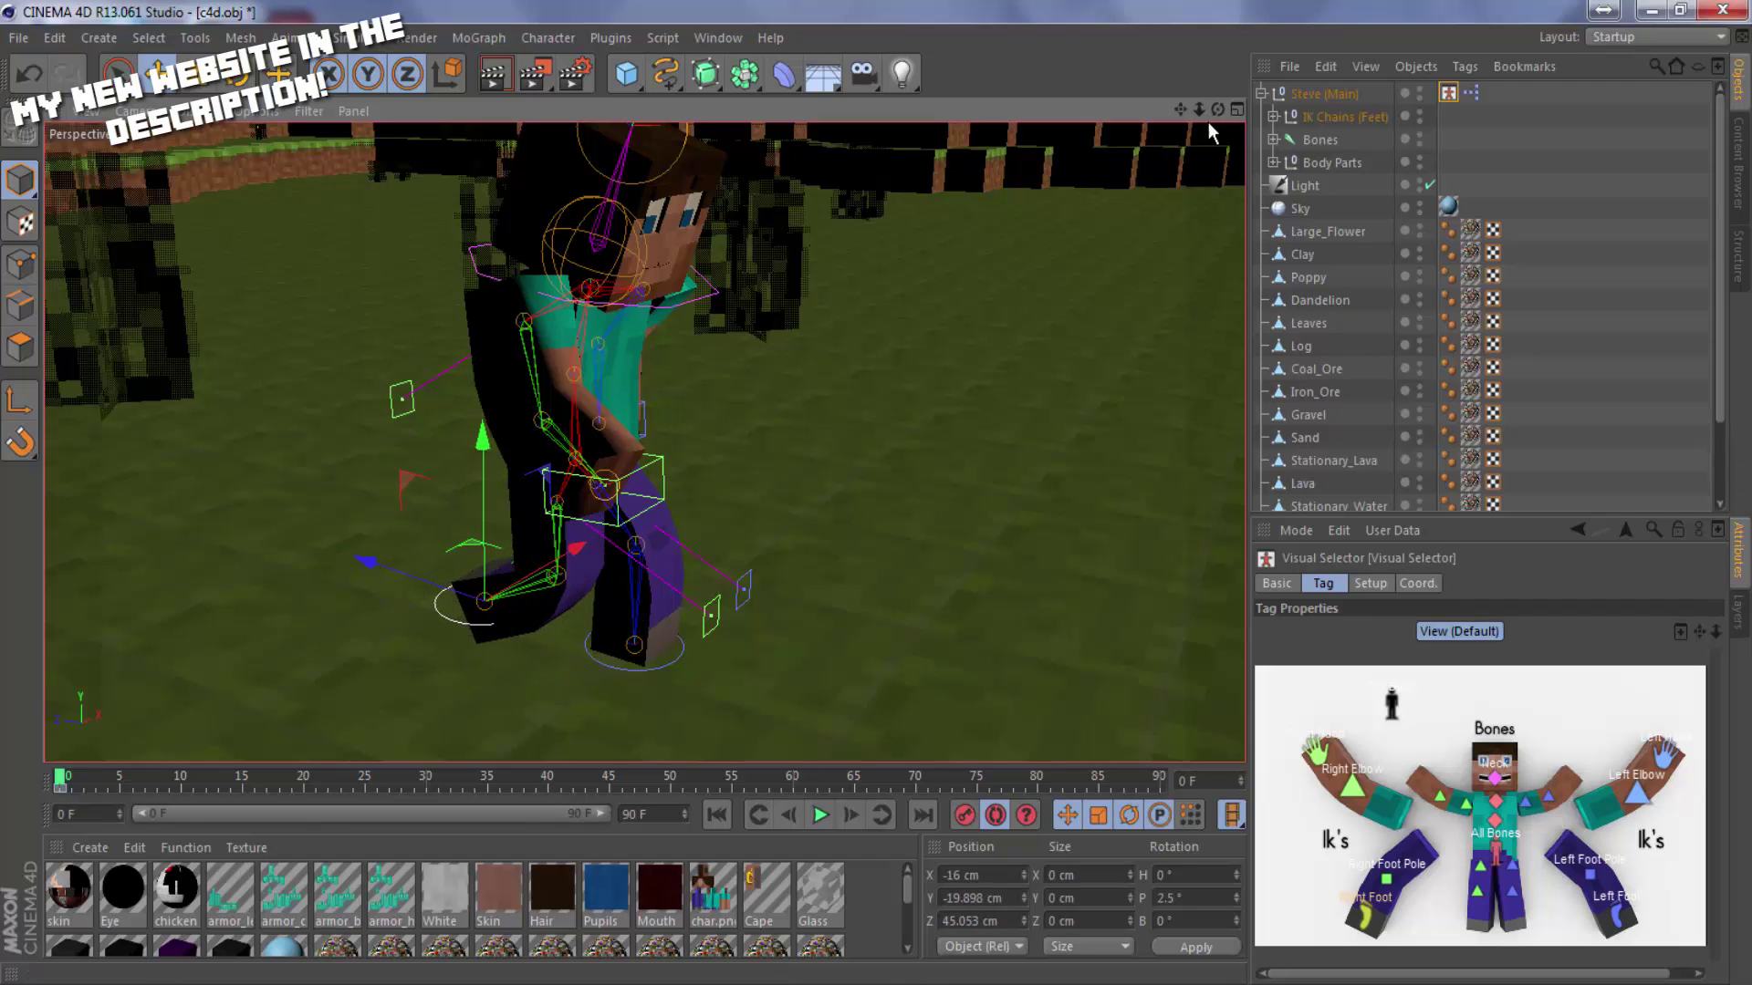
pyautogui.hotkey('ctrl', 'shift', 'z')
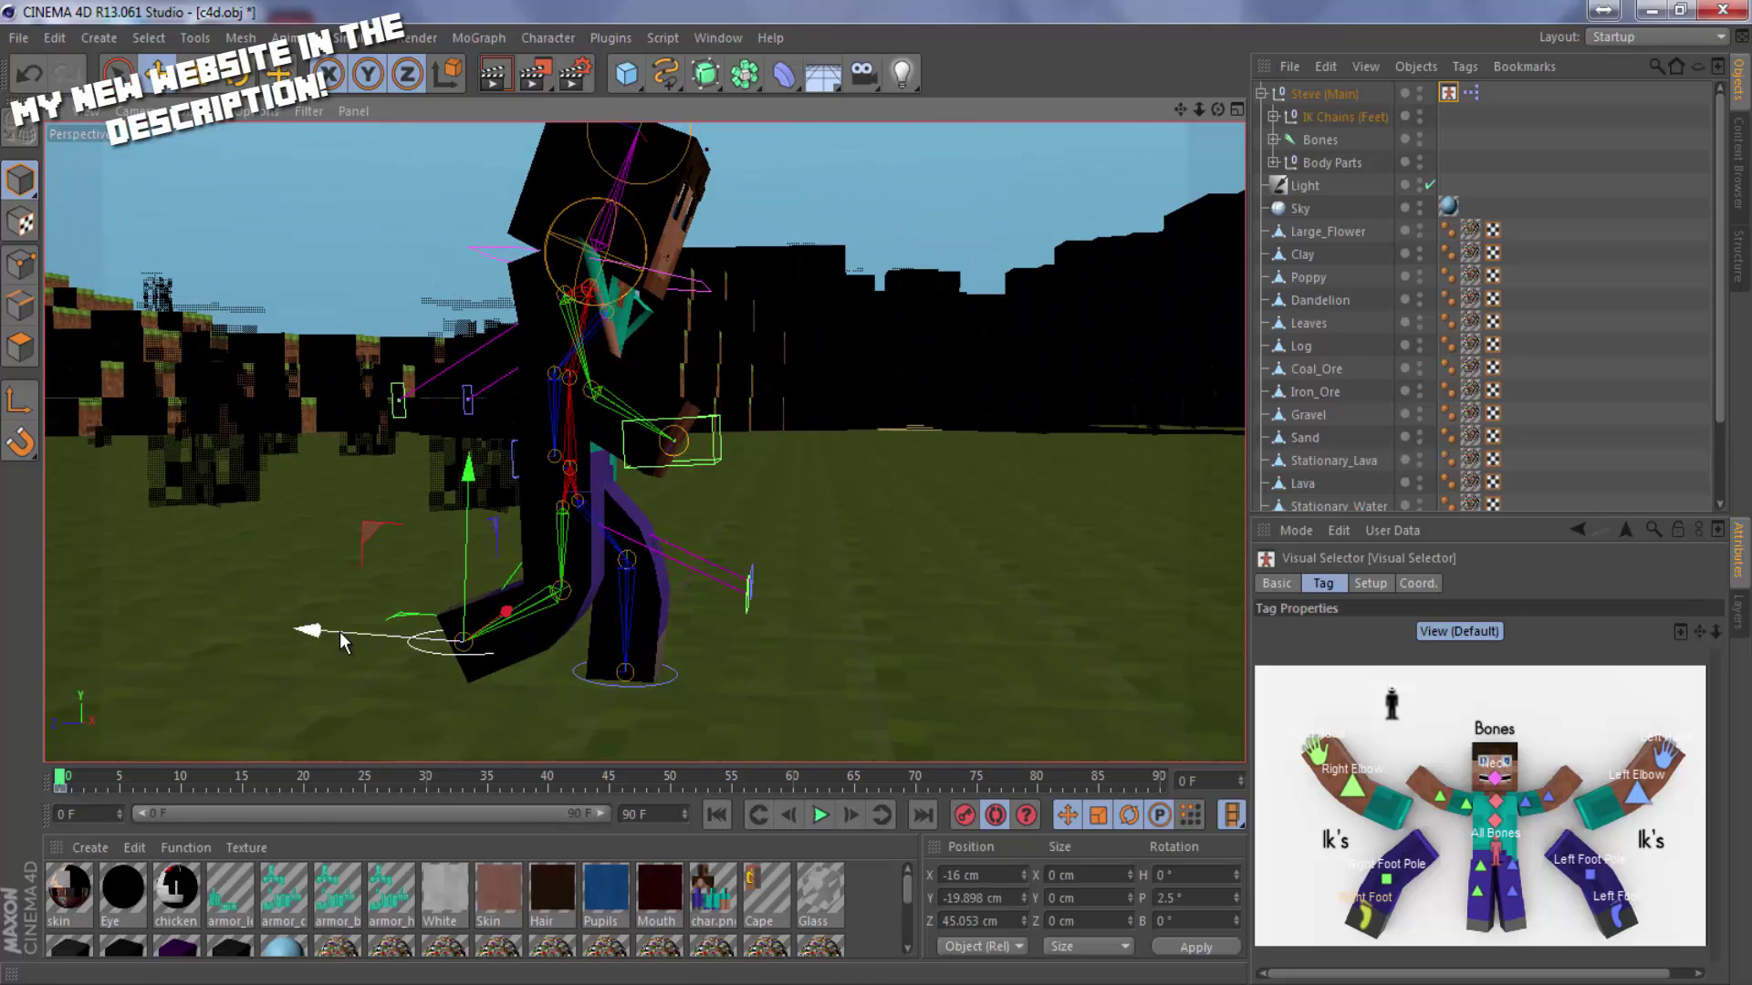
pyautogui.moveTo(339, 631); pyautogui.dragTo(339, 631)
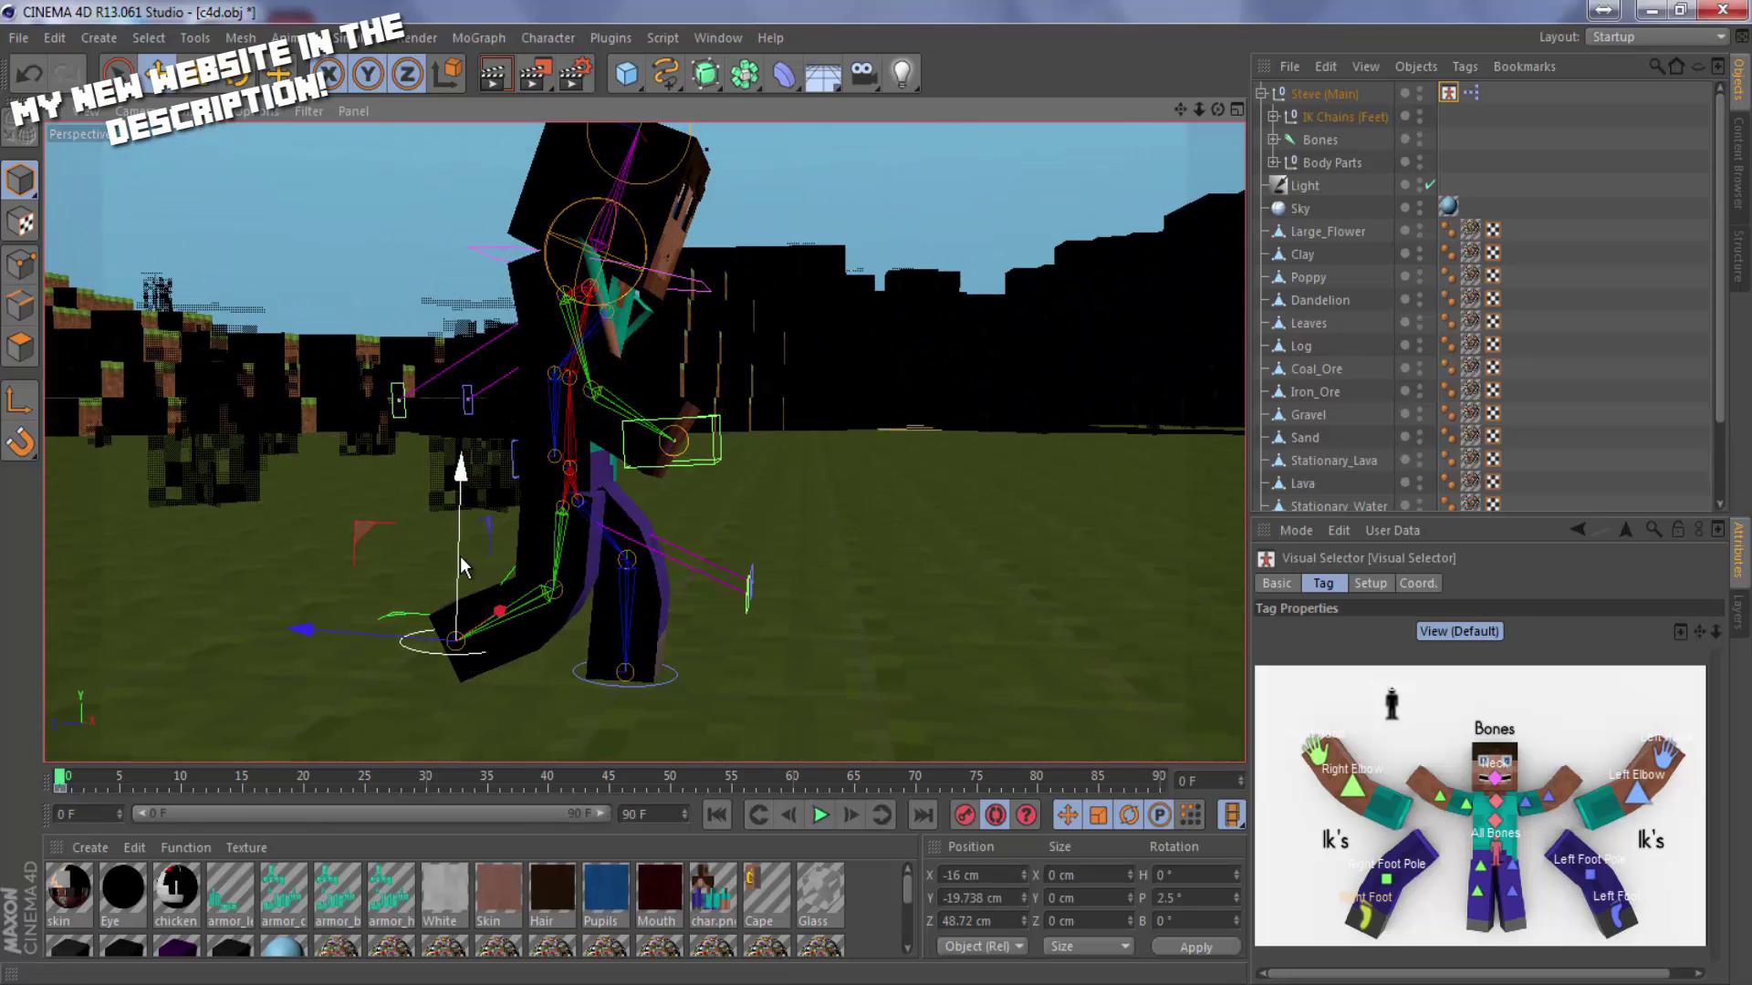
pyautogui.moveTo(459, 567); pyautogui.dragTo(452, 555)
pyautogui.moveTo(381, 623); pyautogui.dragTo(376, 617)
pyautogui.moveTo(1217, 109); pyautogui.dragTo(878, 492)
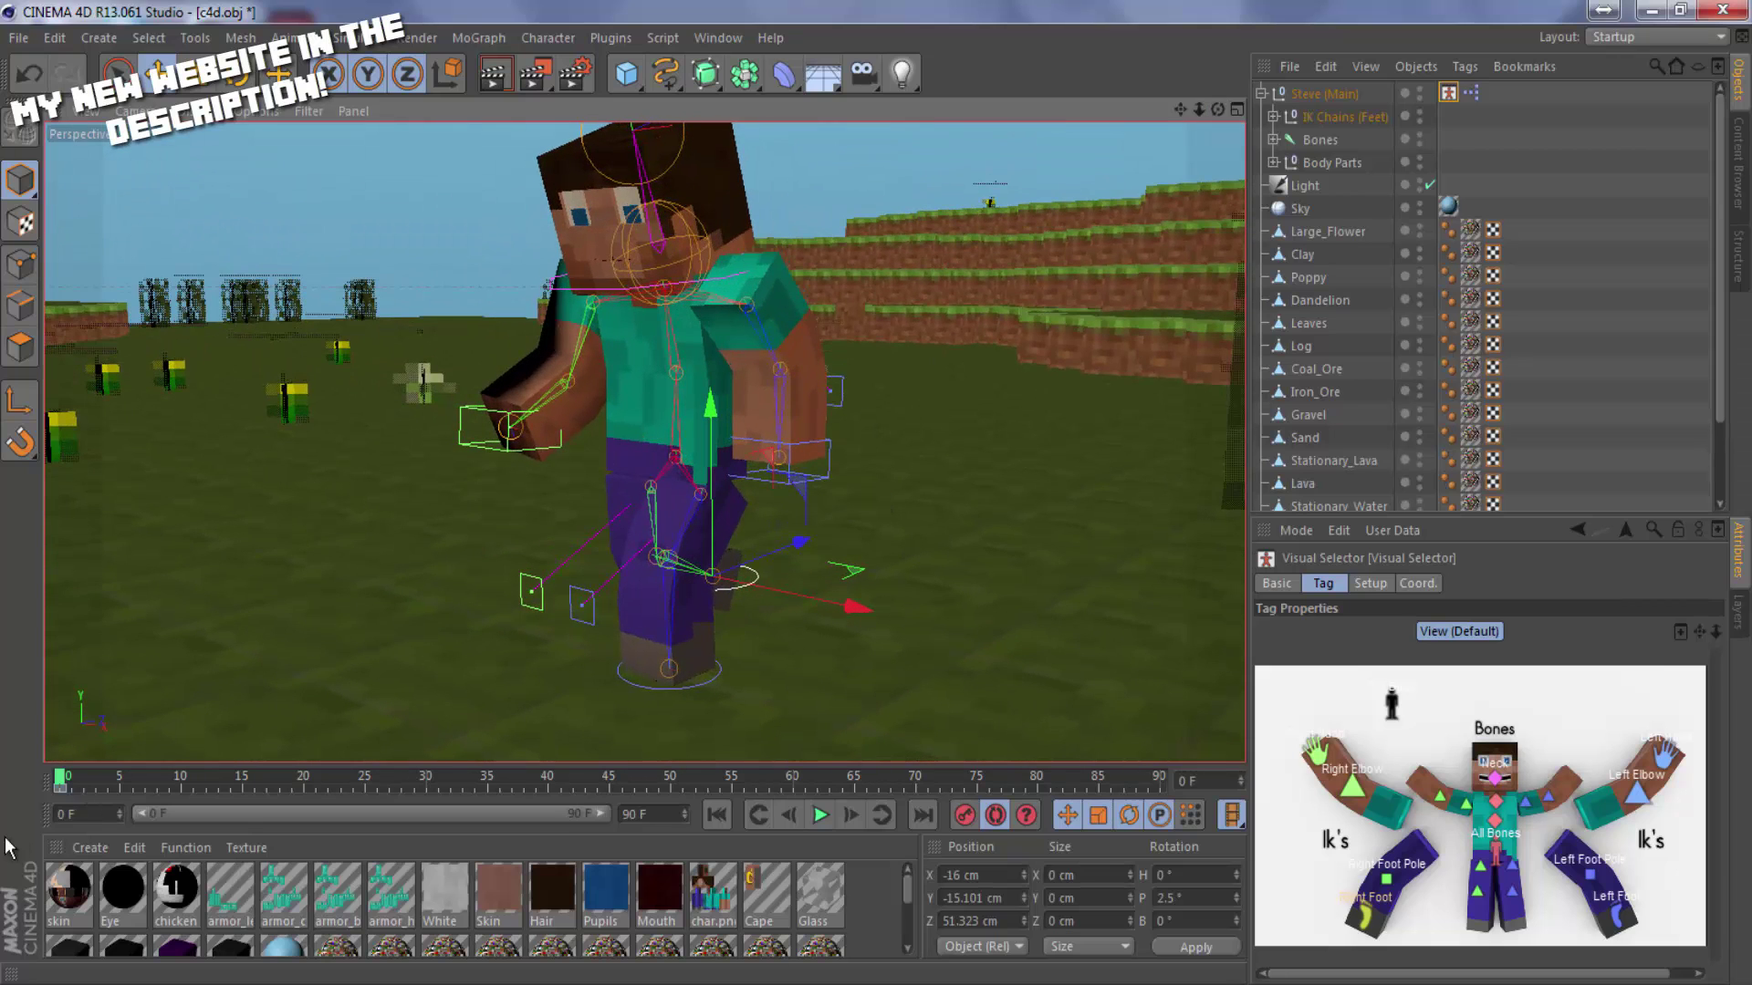
# At frame 15, move the whole Steve (Main) rig forward along its Z axis to about Z -57 cm.
pyautogui.moveTo(75, 777); pyautogui.dragTo(237, 788)
pyautogui.moveTo(1202, 108); pyautogui.dragTo(1184, 111)
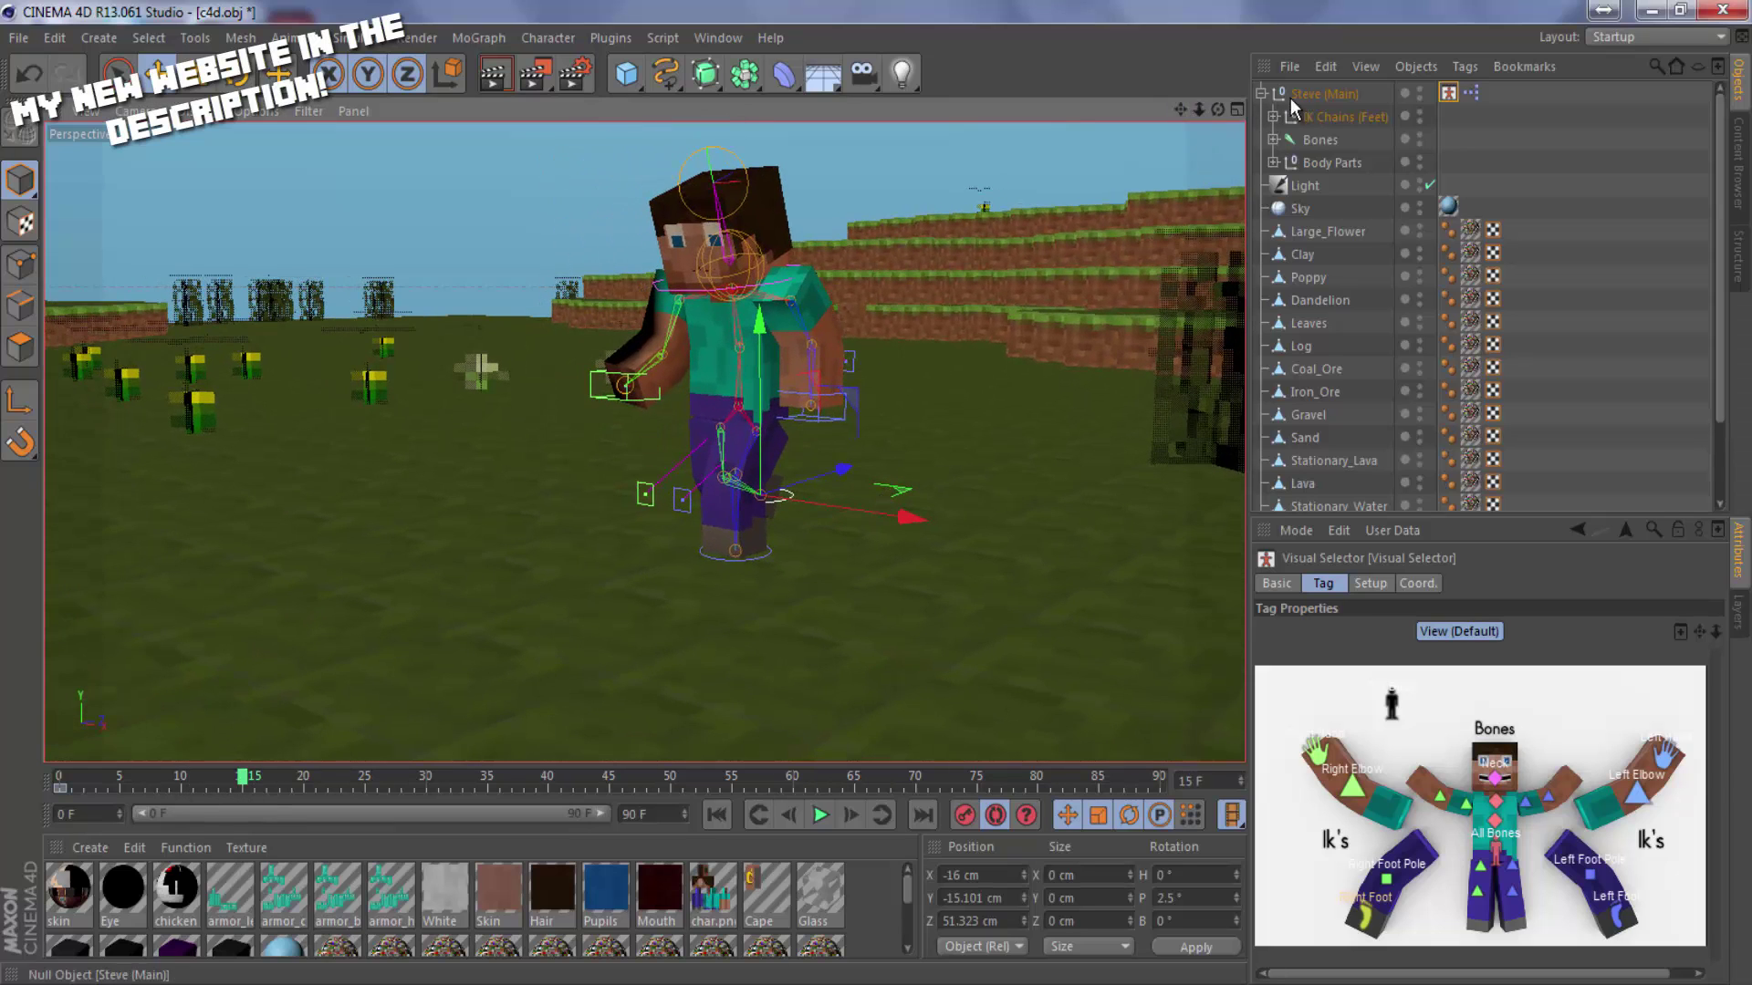
pyautogui.click(1328, 93)
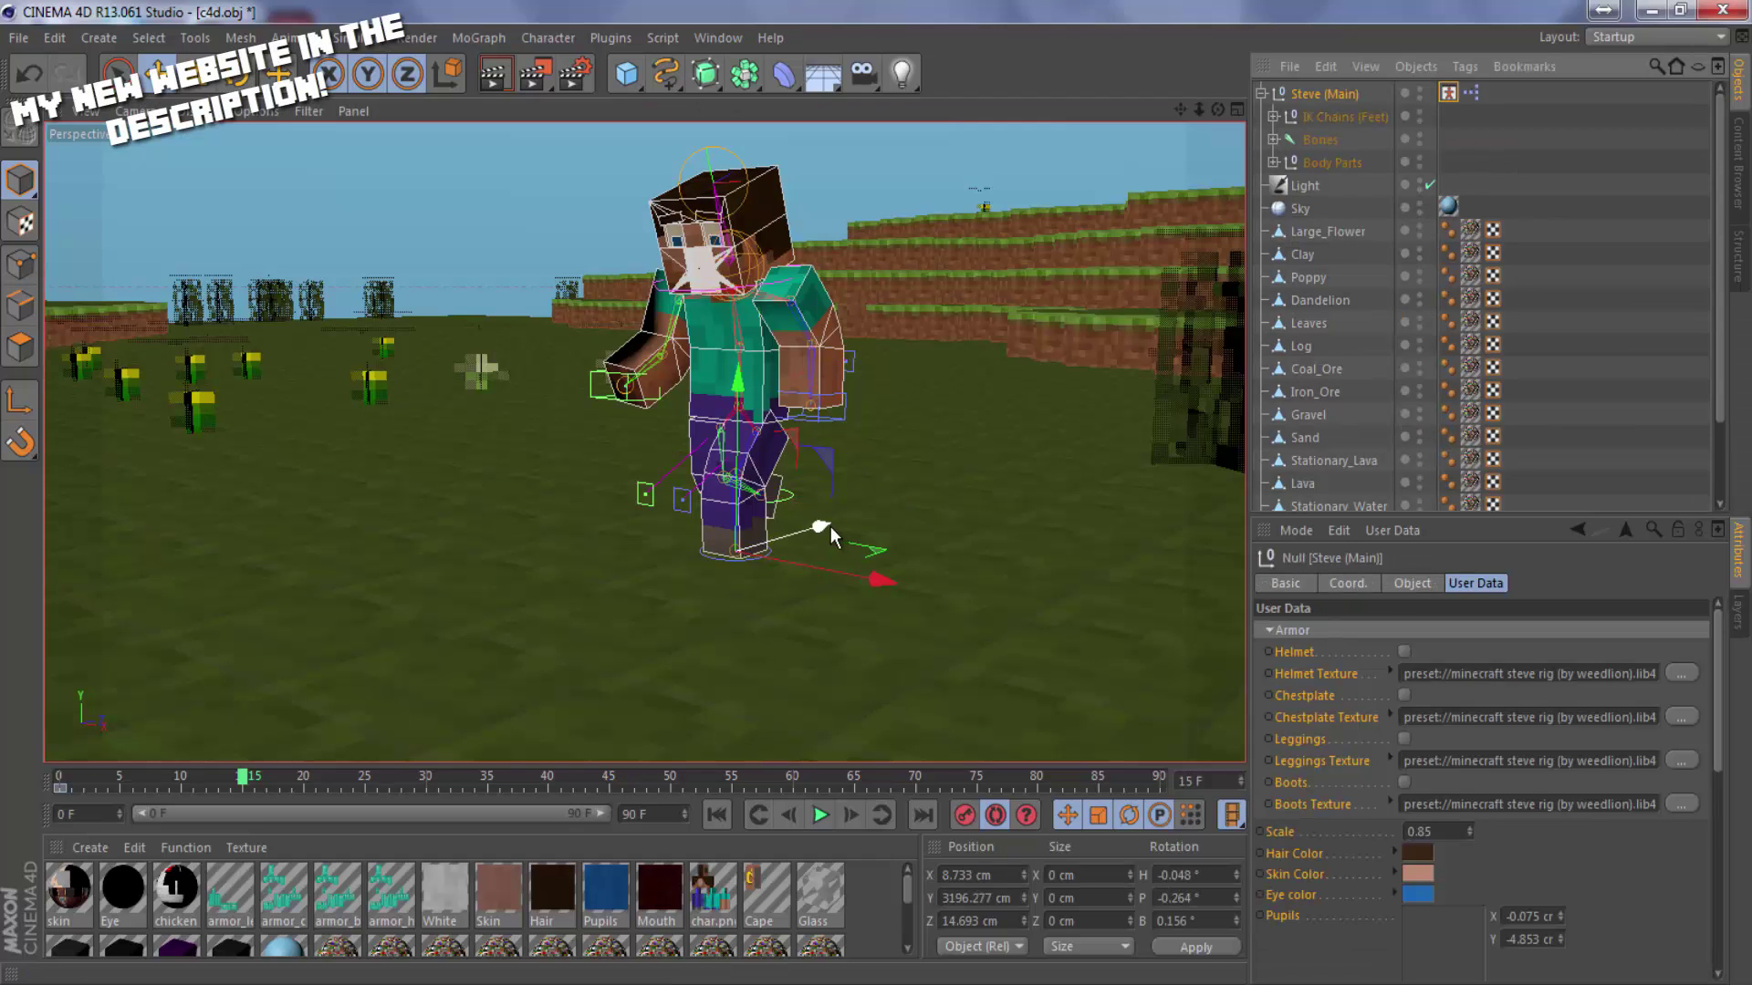
pyautogui.moveTo(830, 527); pyautogui.dragTo(770, 550)
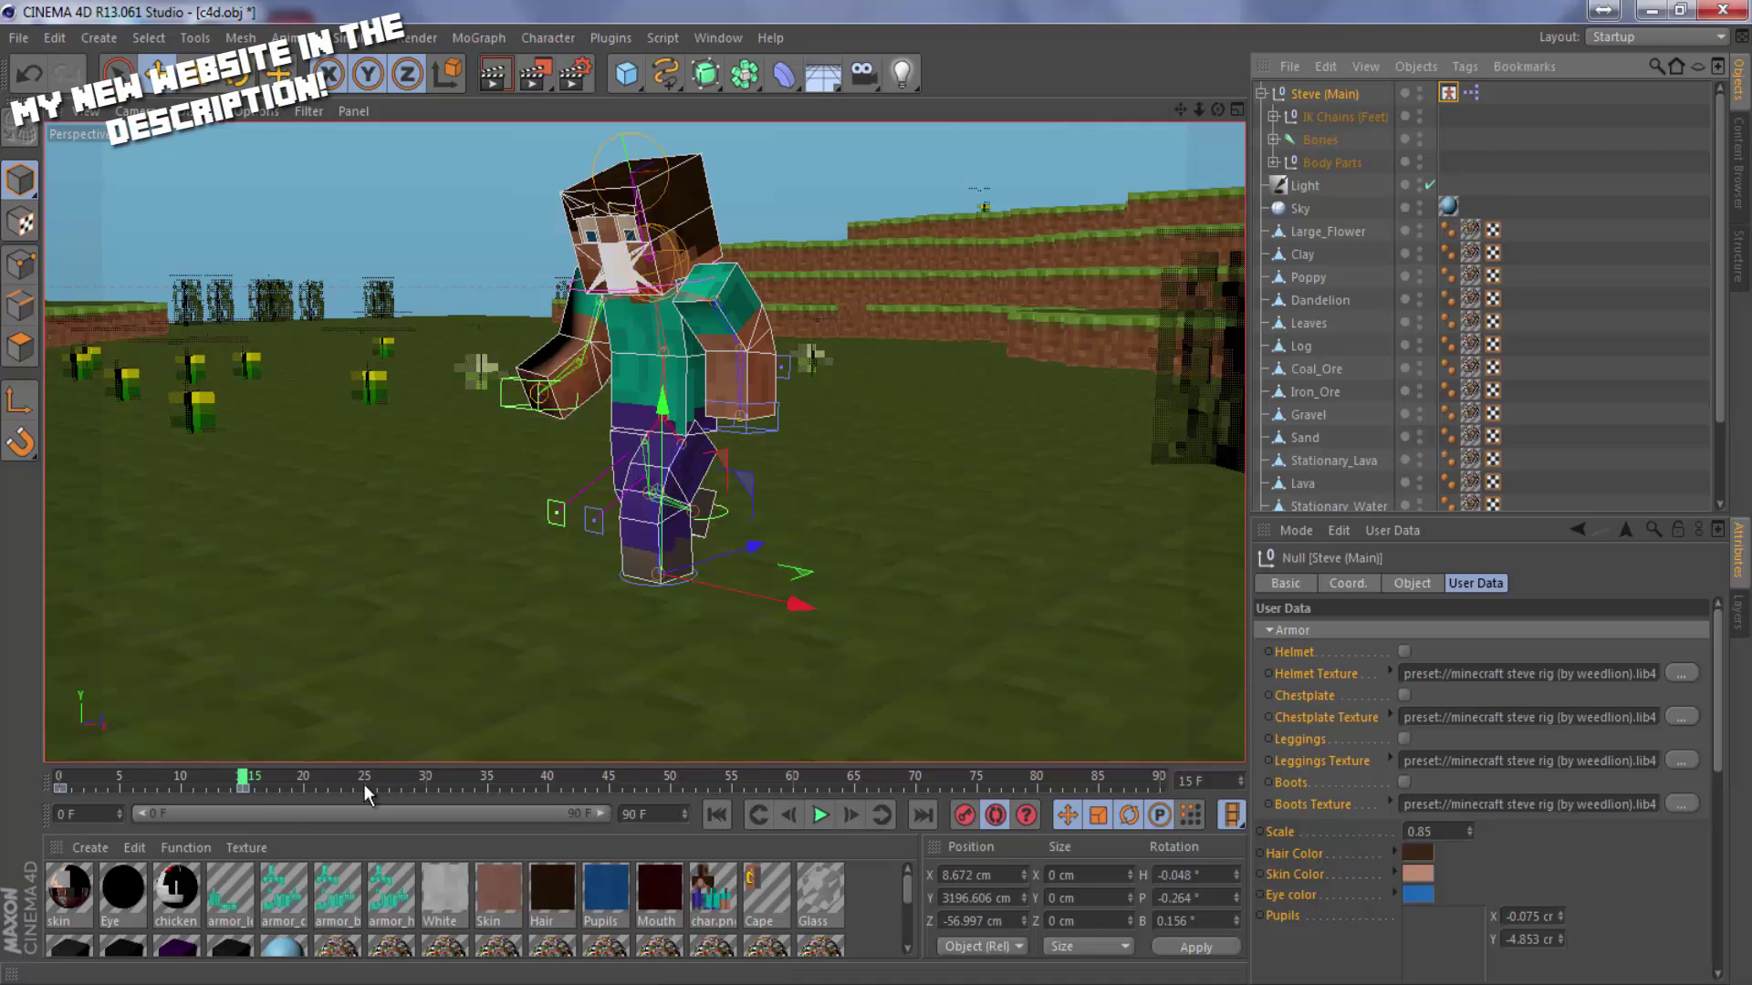
# Play and scrub the animation between frames 0 and 15 to check the character's forward movement.
pyautogui.moveTo(221, 791); pyautogui.dragTo(54, 786)
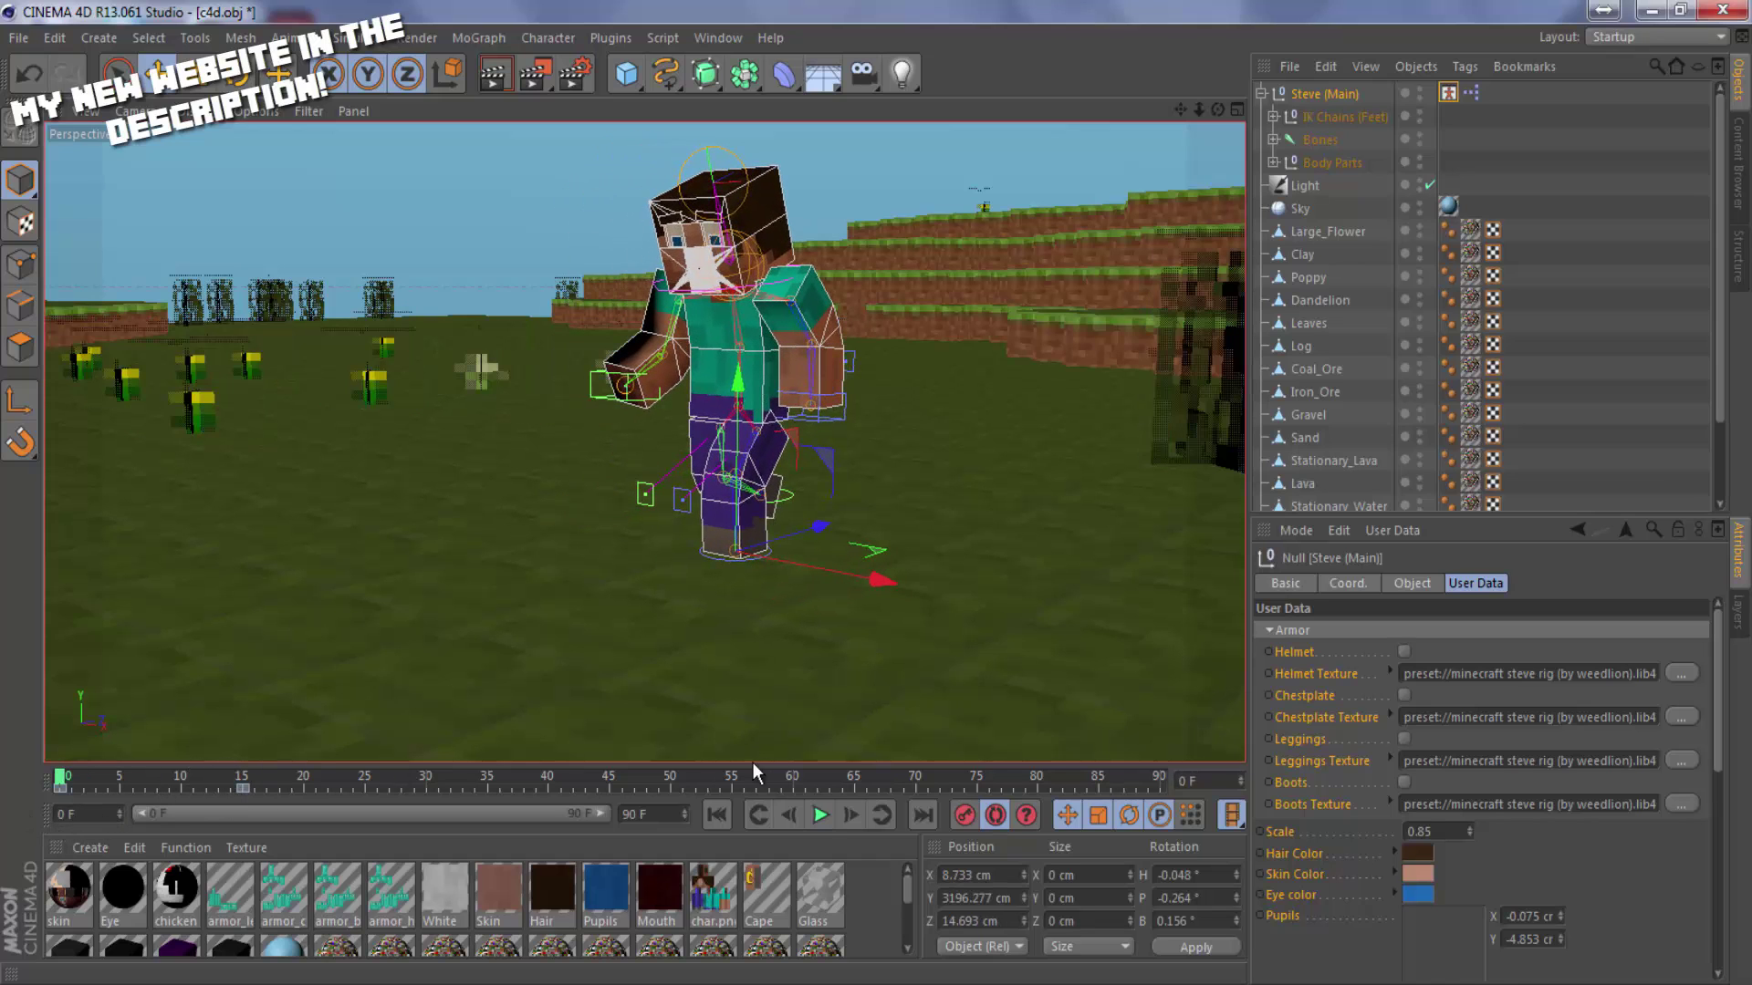
pyautogui.click(820, 817)
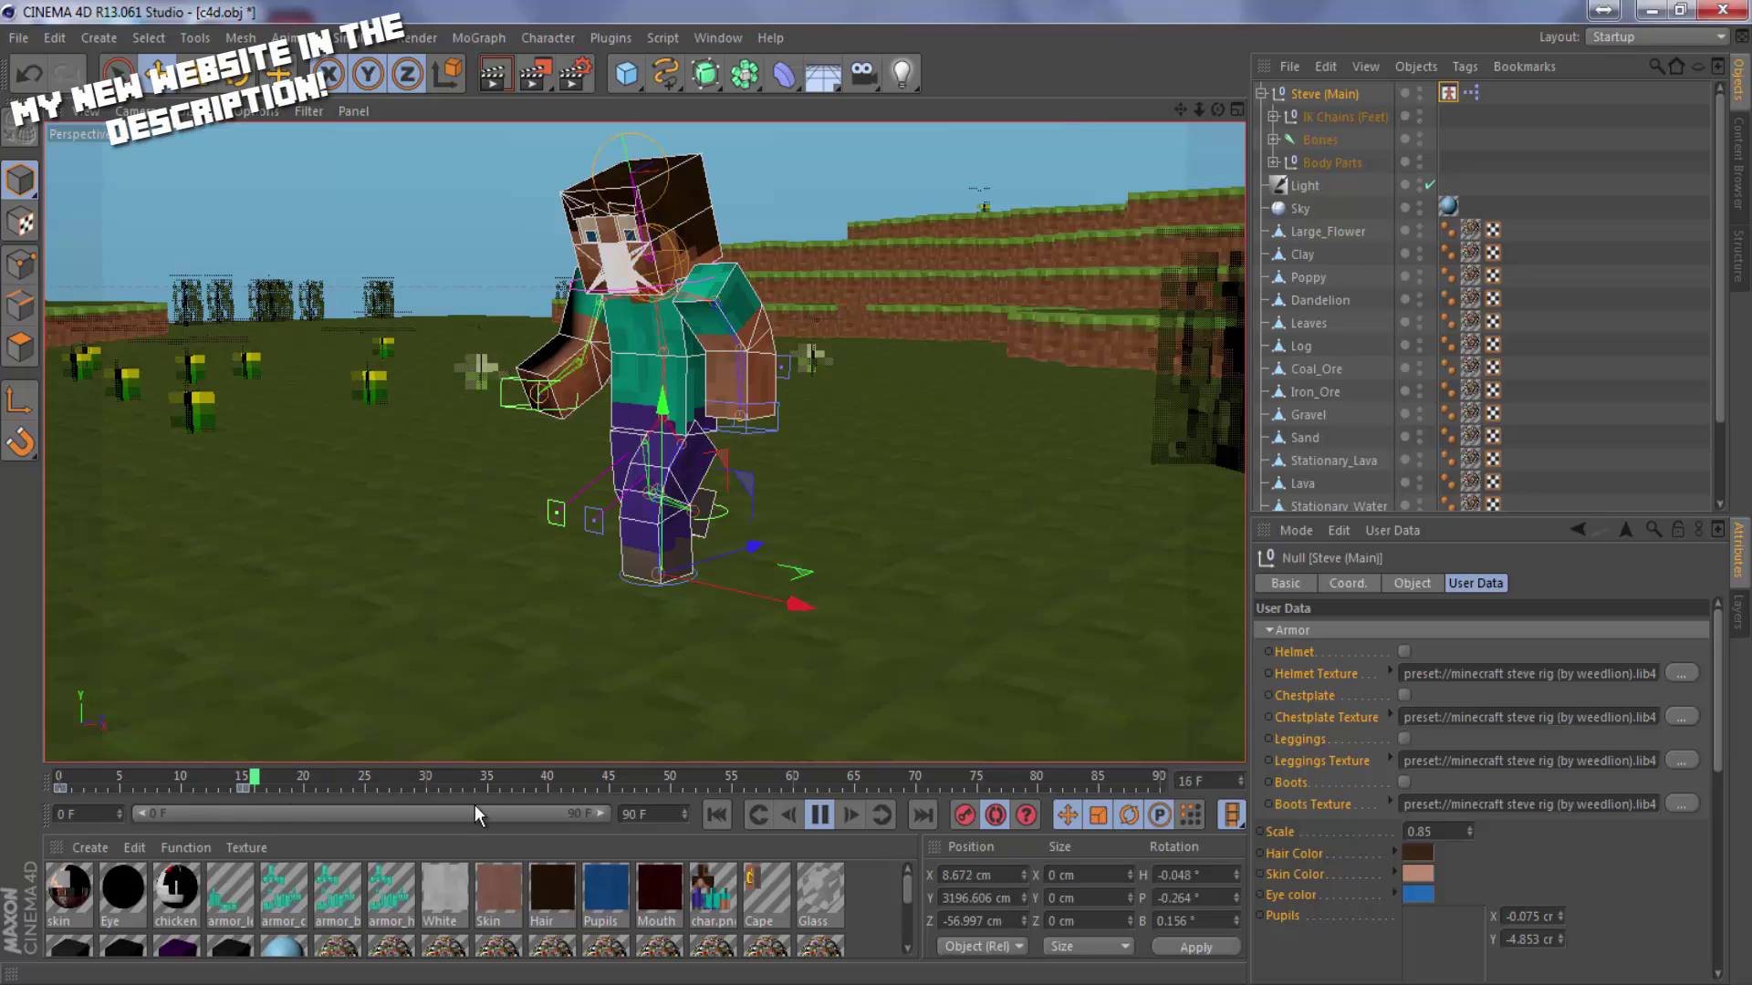
pyautogui.click(252, 781)
pyautogui.moveTo(239, 781)
pyautogui.mouseDown()
pyautogui.moveTo(201, 790)
pyautogui.moveTo(252, 790)
pyautogui.mouseUp()
pyautogui.moveTo(242, 784); pyautogui.dragTo(36, 807)
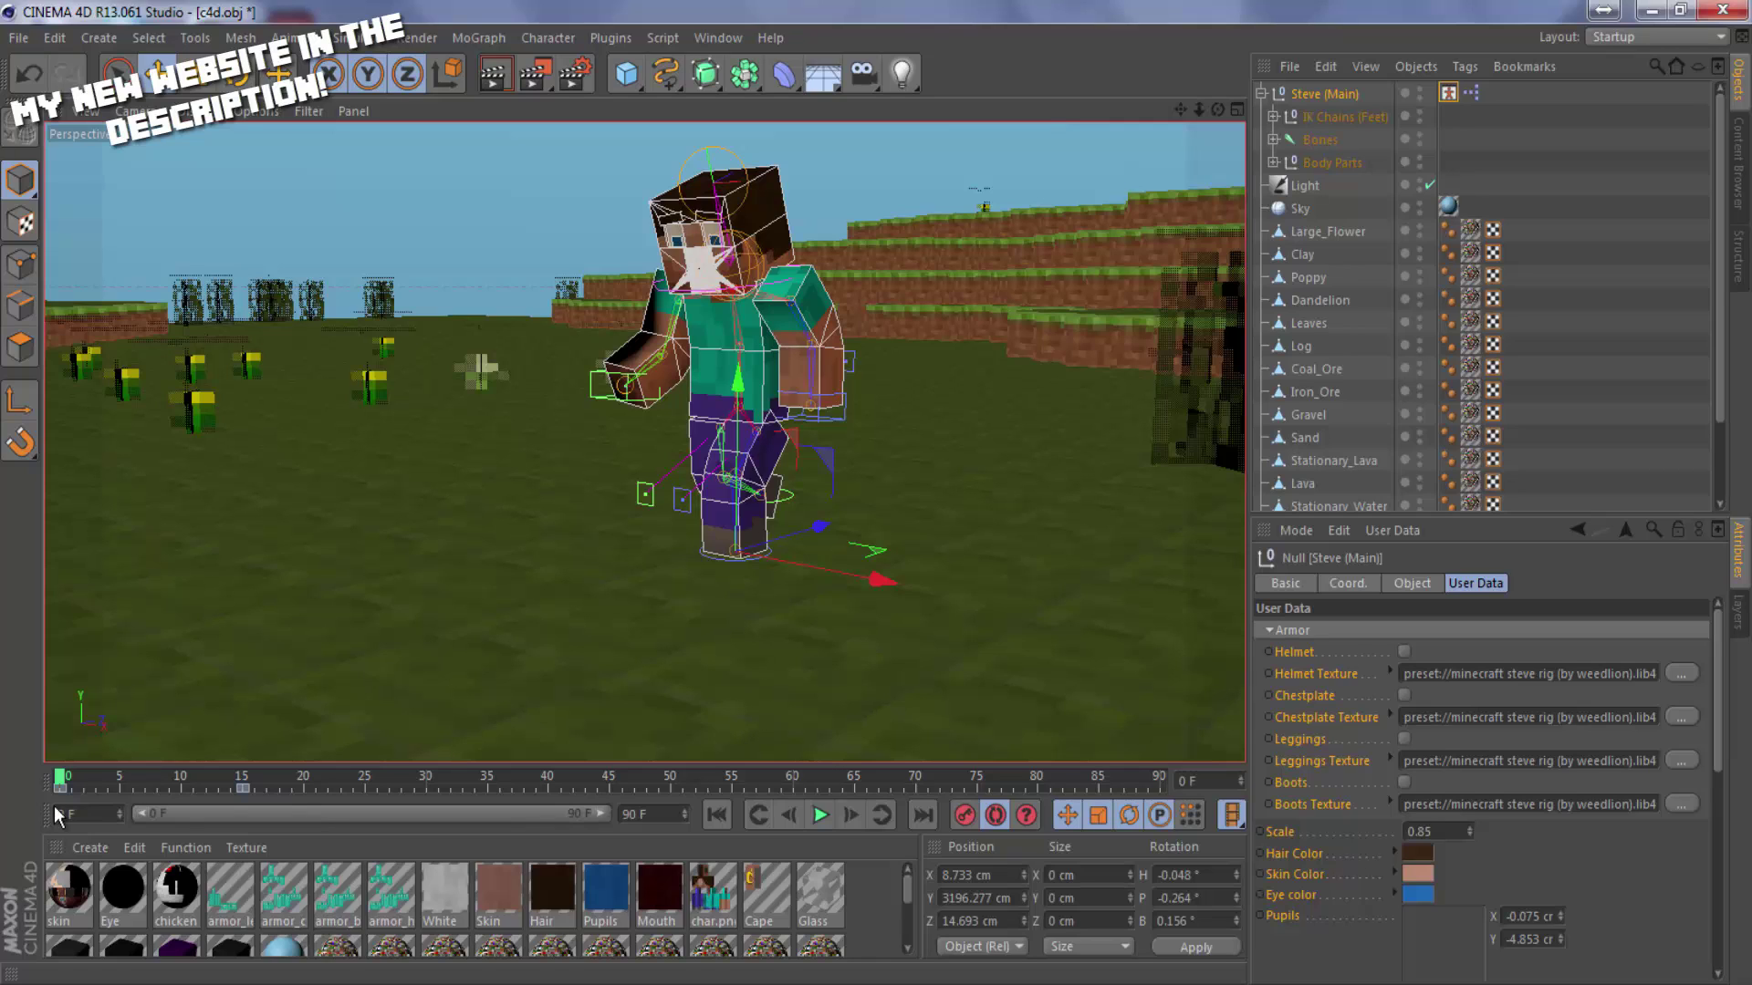
pyautogui.keyDown('alt'); pyautogui.moveTo(243, 700); pyautogui.dragTo(298, 741); pyautogui.keyUp('alt')
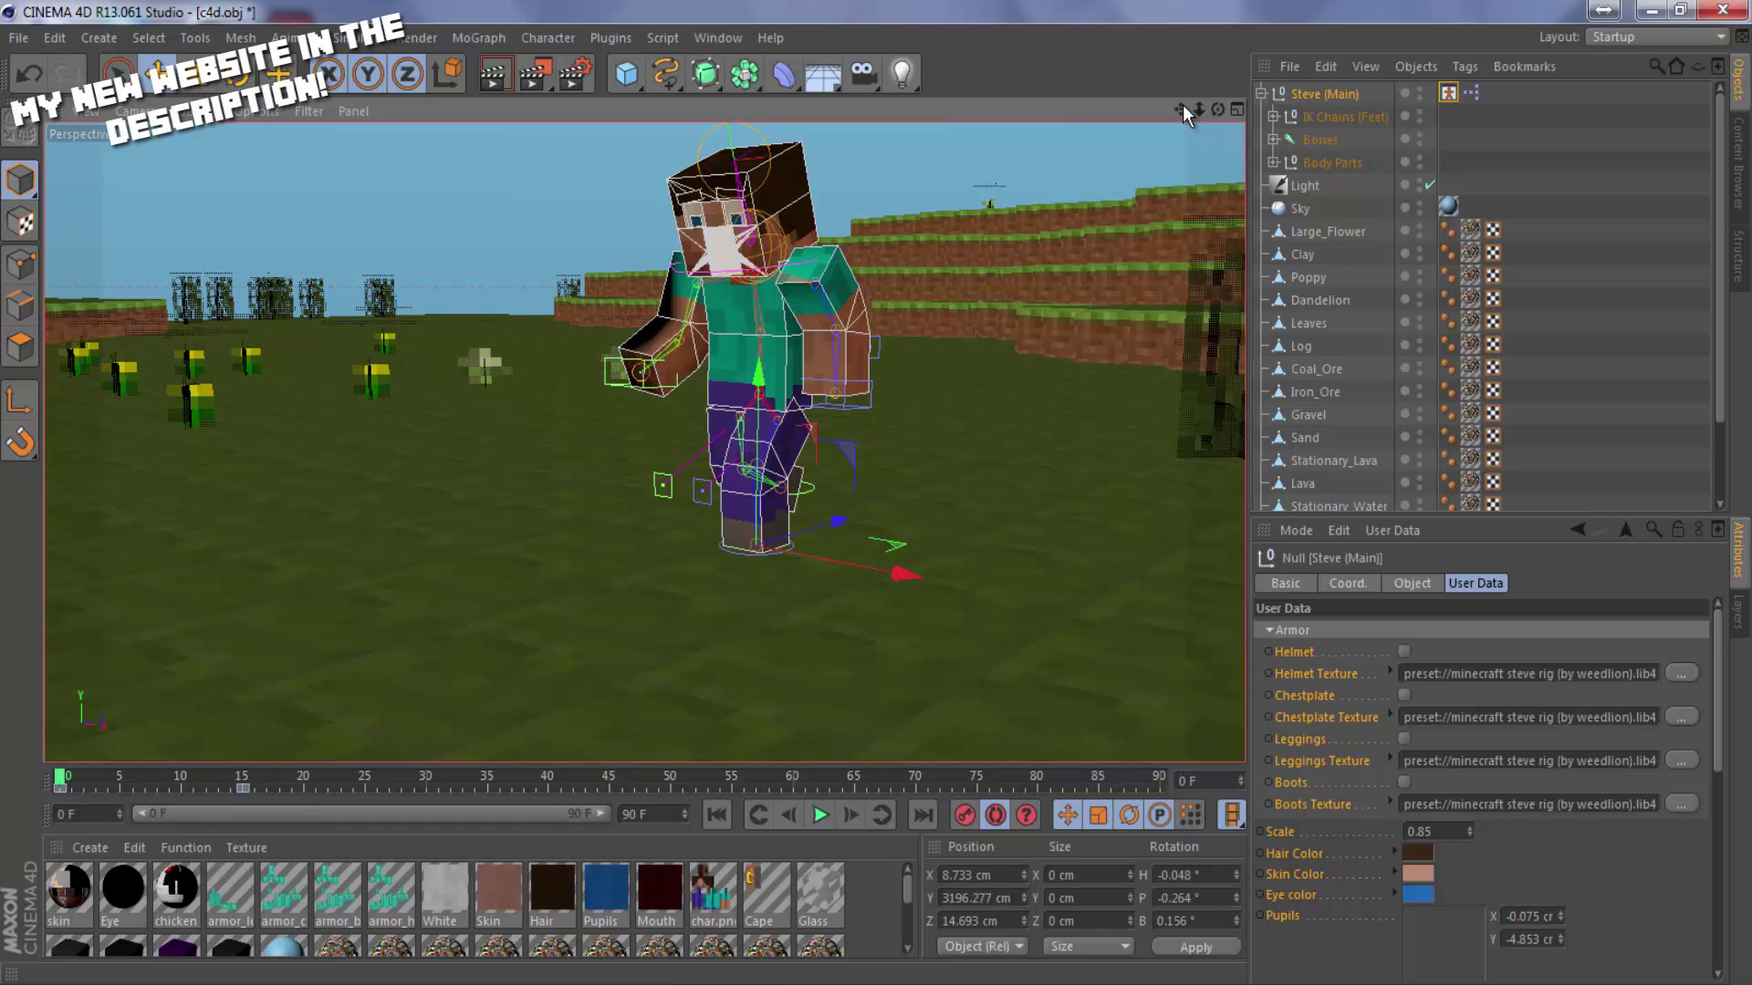
pyautogui.moveTo(1183, 104); pyautogui.dragTo(694, 484)
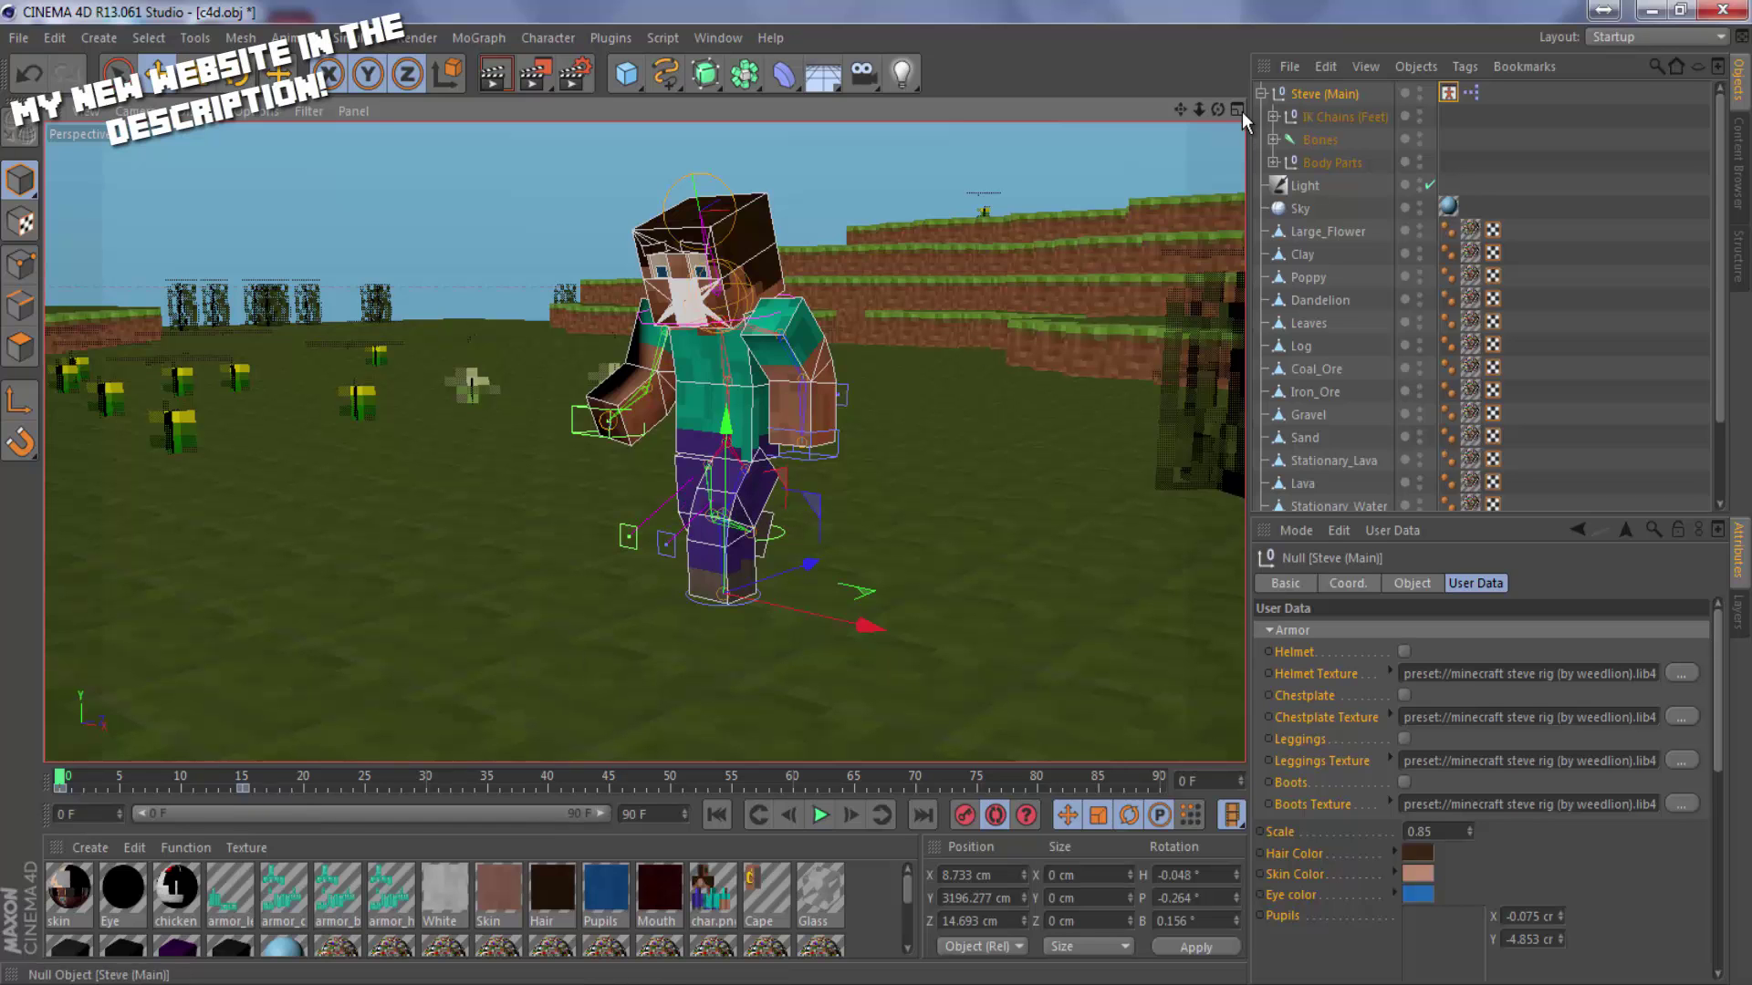
# Try to shift the whole Steve (Main) rig sideways along its X axis at frame 0.
pyautogui.moveTo(1218, 109); pyautogui.dragTo(880, 505)
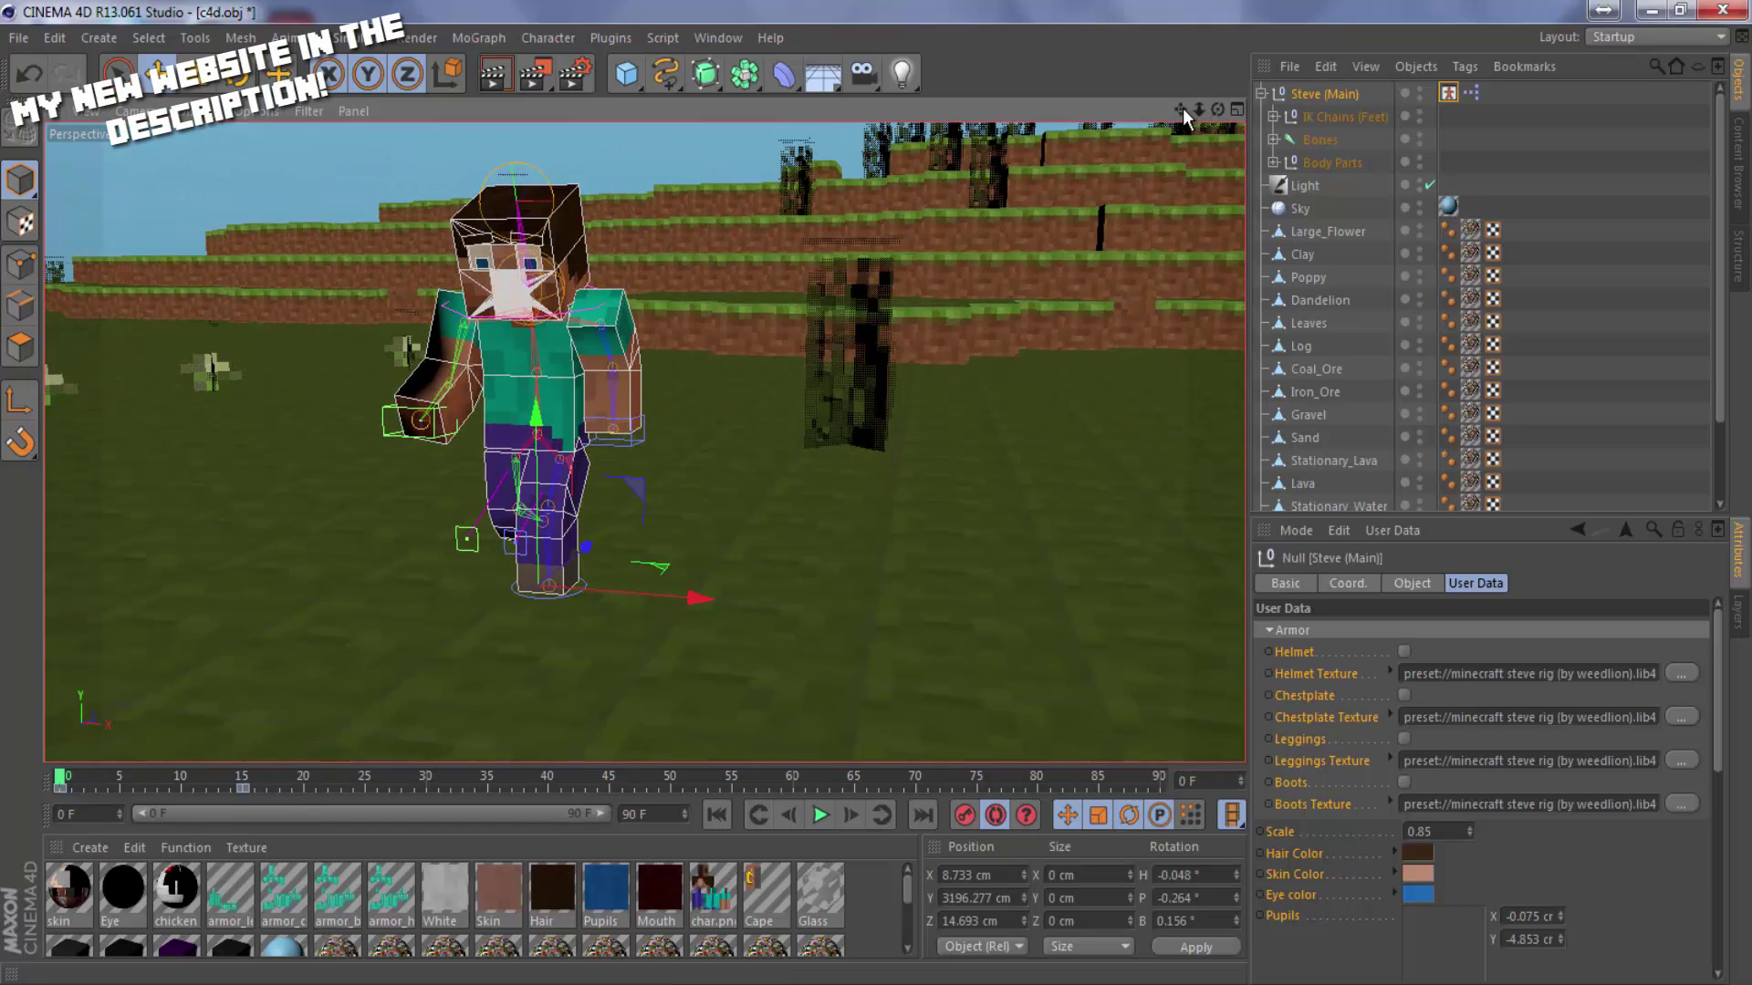
pyautogui.moveTo(1183, 108); pyautogui.dragTo(589, 436)
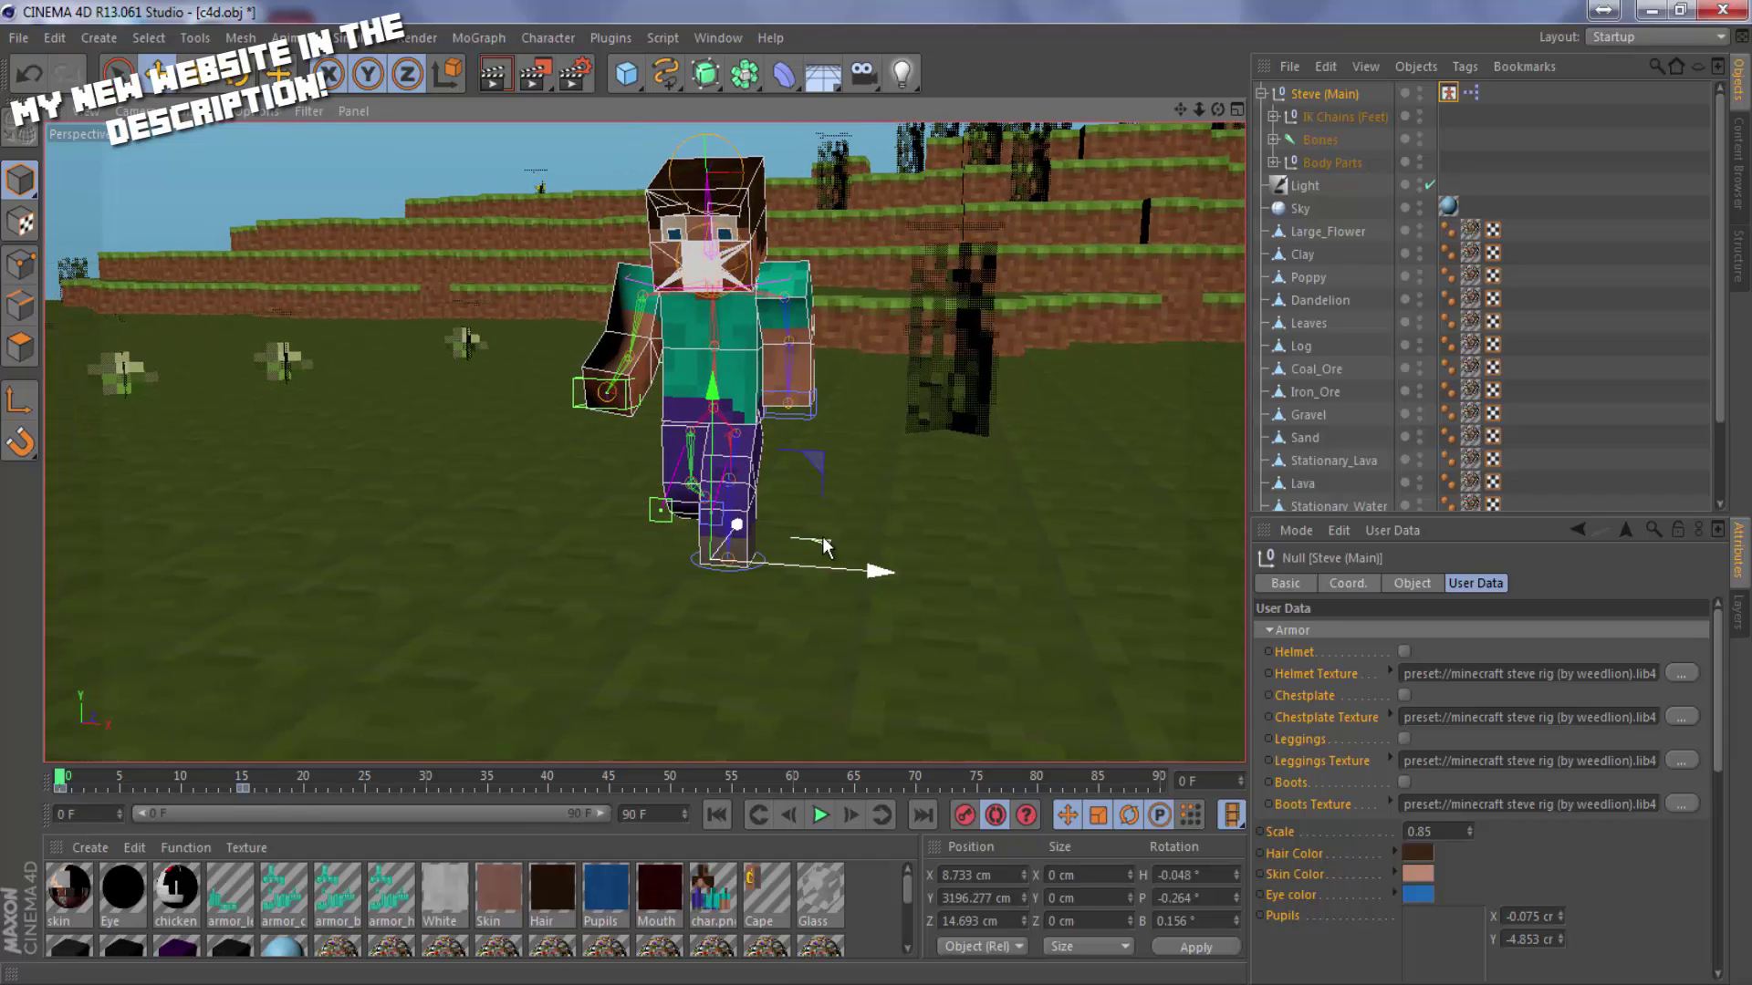
pyautogui.moveTo(868, 571)
pyautogui.mouseDown()
pyautogui.moveTo(891, 564)
pyautogui.moveTo(868, 564)
pyautogui.mouseUp()
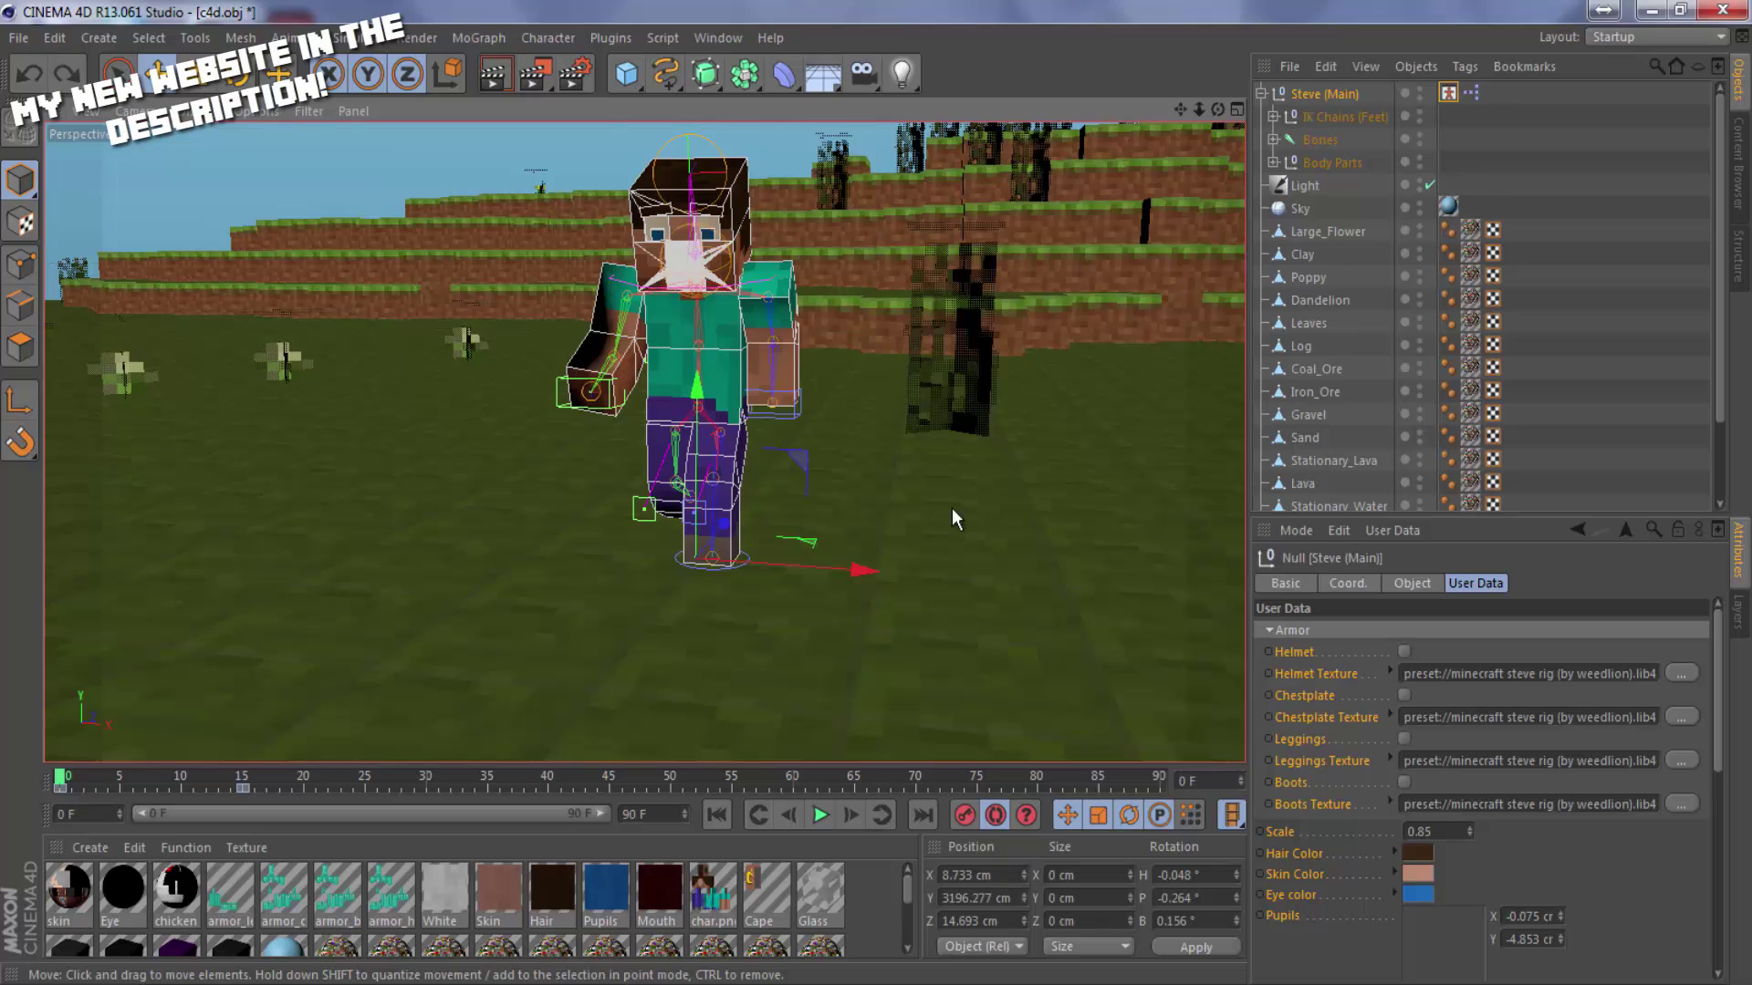
pyautogui.click(119, 777)
pyautogui.moveTo(182, 777); pyautogui.dragTo(35, 823)
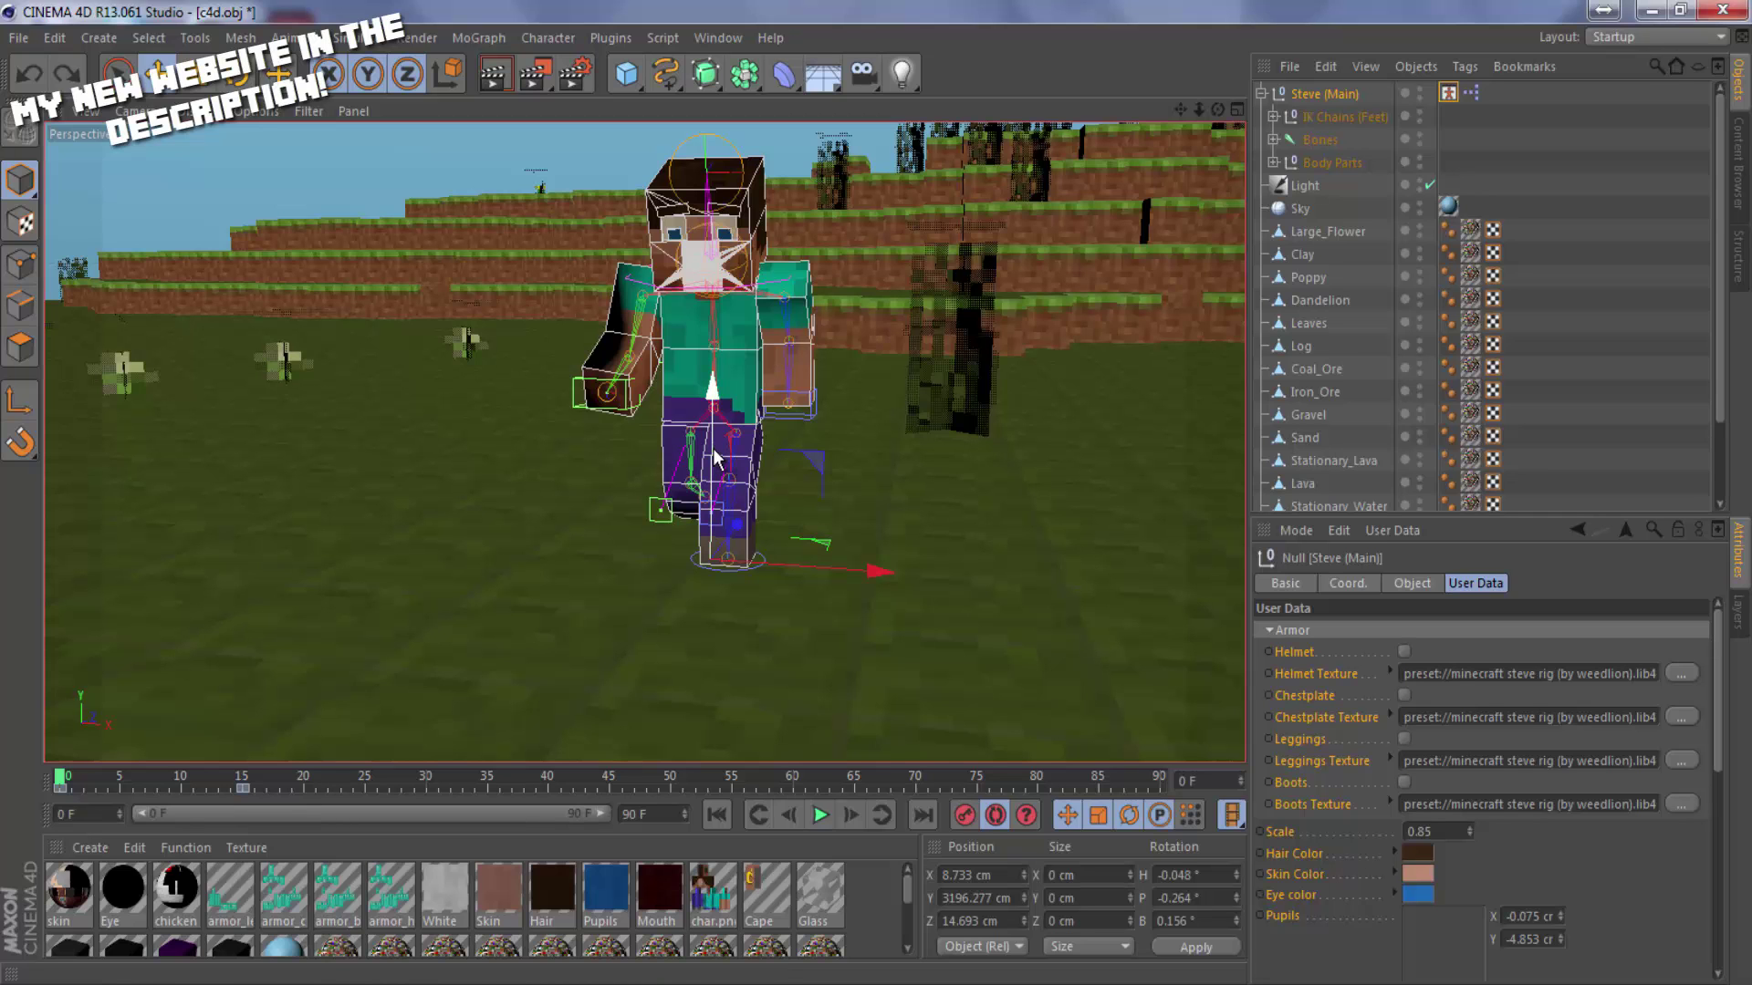
# At frame 15, plant the right foot under the front of the body, at about Y -42 cm and Z -22 cm.
pyautogui.moveTo(1217, 107)
pyautogui.mouseDown()
pyautogui.moveTo(880, 498)
pyautogui.moveTo(1210, 107)
pyautogui.mouseUp()
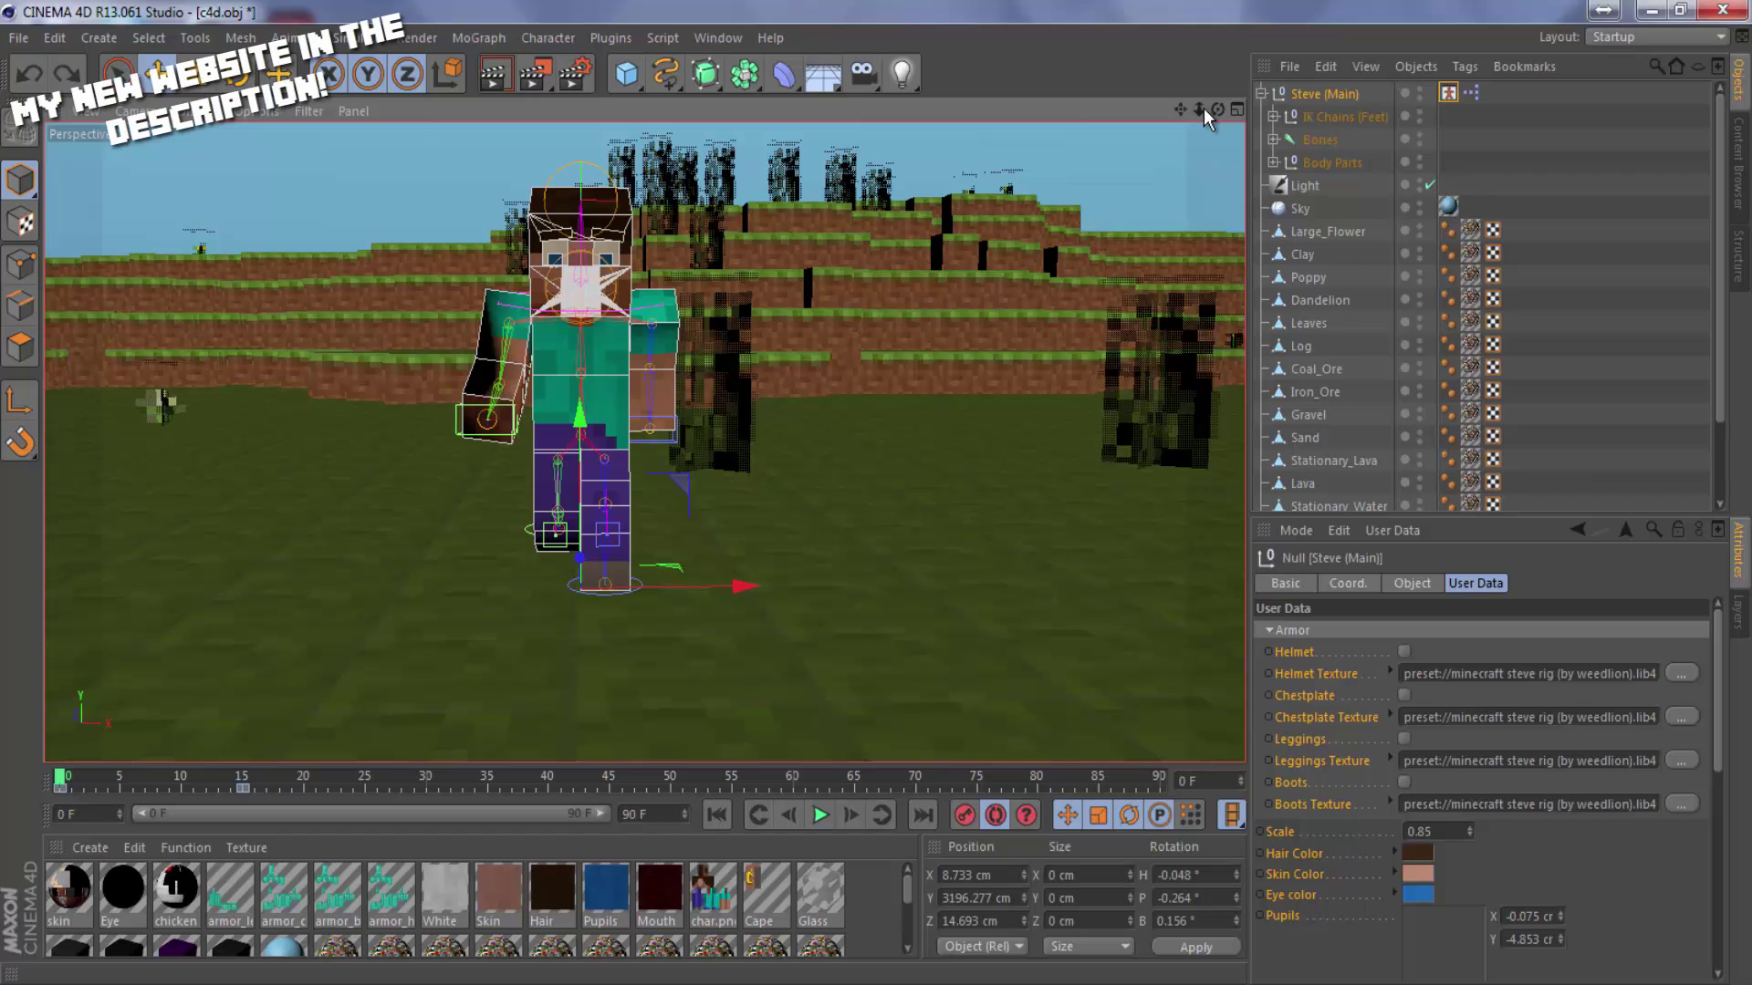
pyautogui.click(243, 774)
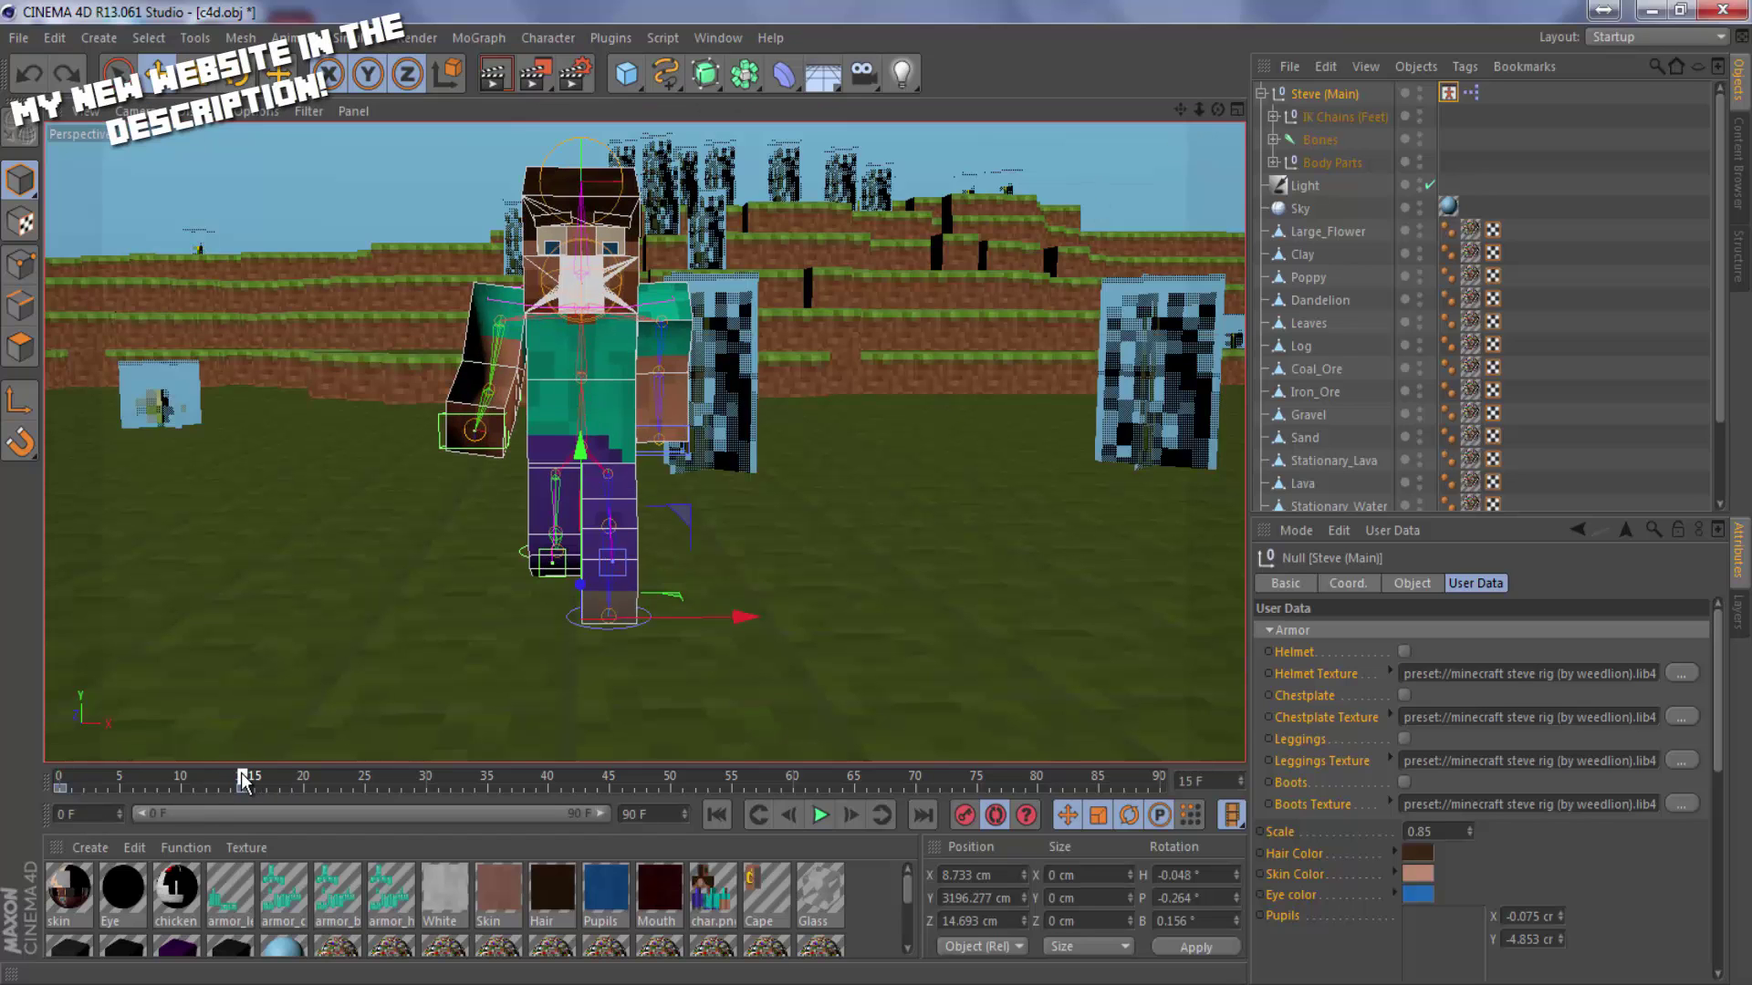
pyautogui.moveTo(1216, 108); pyautogui.dragTo(1004, 484)
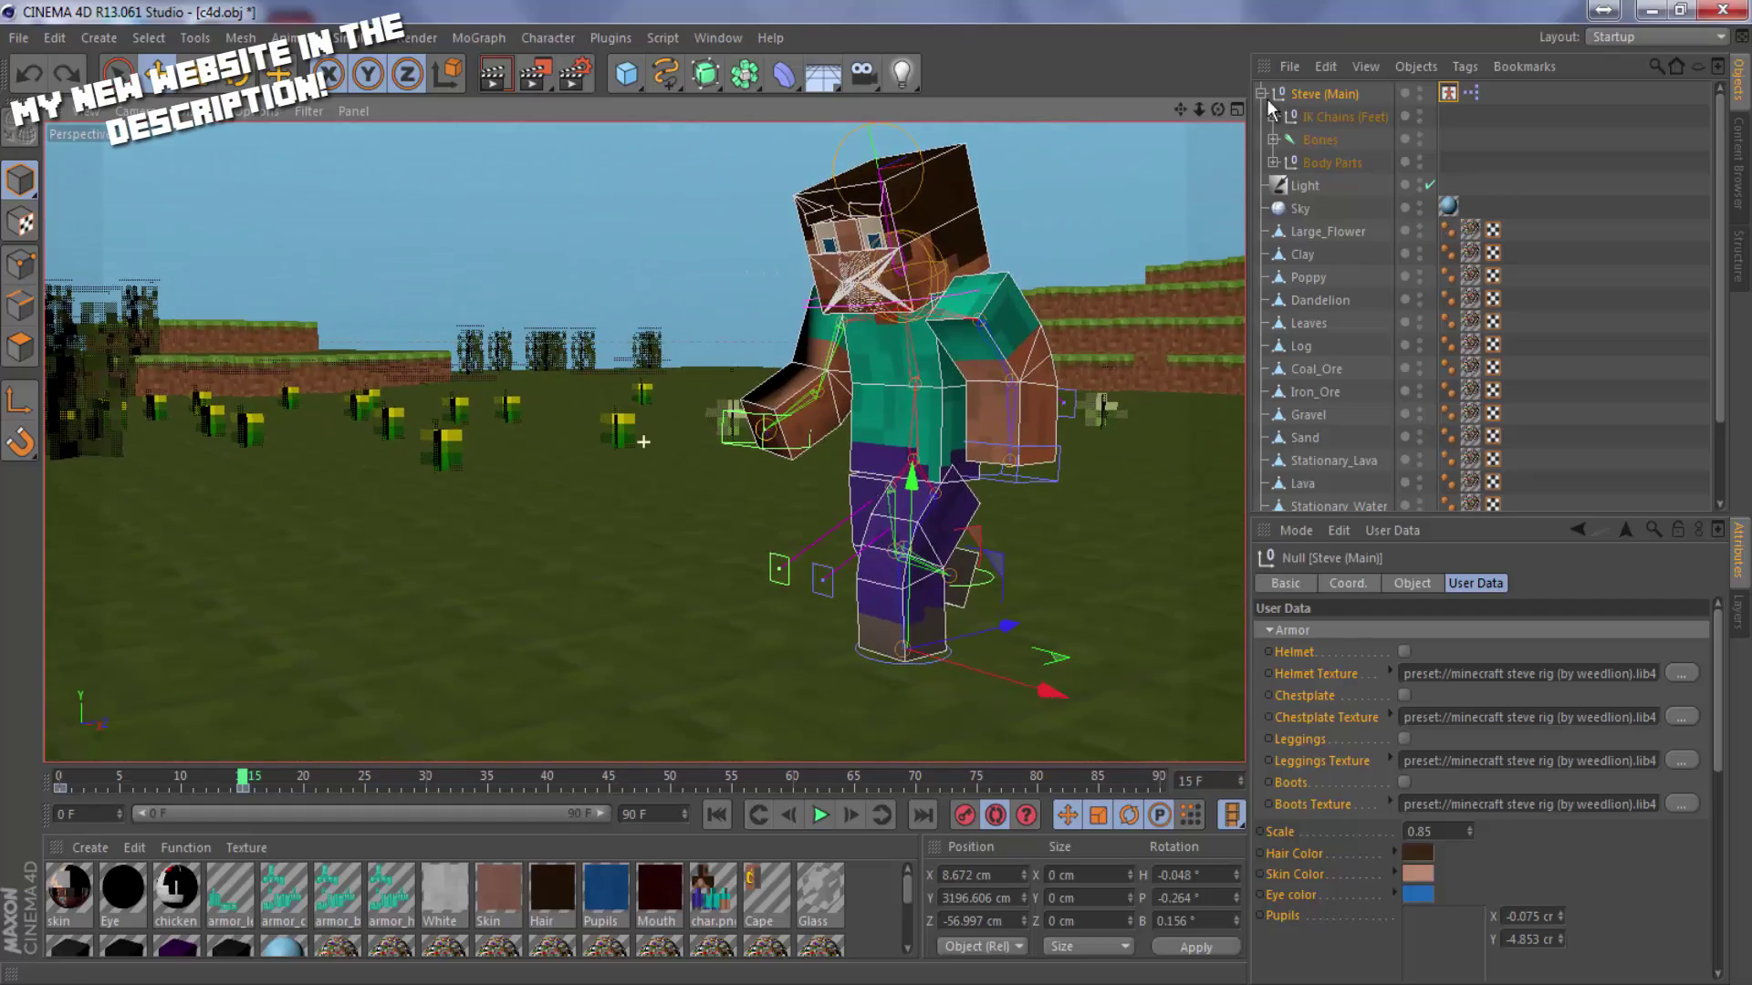
pyautogui.click(1448, 92)
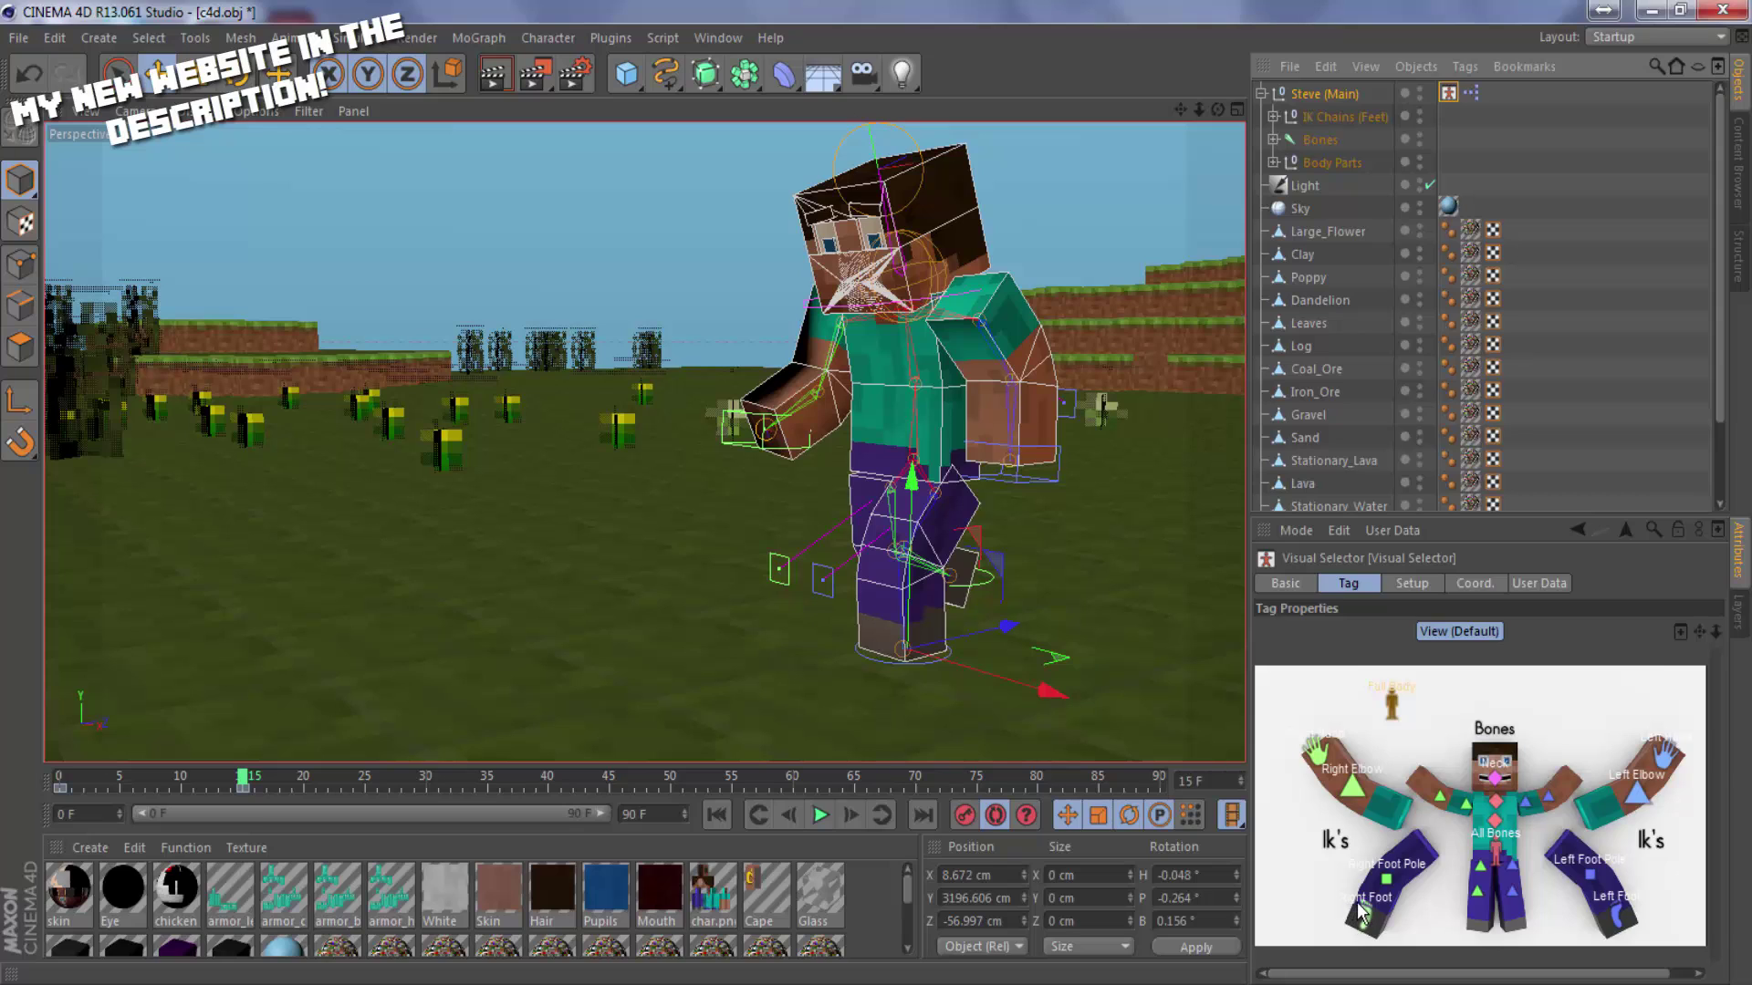
pyautogui.click(1441, 931)
pyautogui.moveTo(1043, 544); pyautogui.dragTo(967, 626)
pyautogui.moveTo(850, 422)
pyautogui.mouseDown()
pyautogui.moveTo(842, 481)
pyautogui.moveTo(846, 443)
pyautogui.mouseUp()
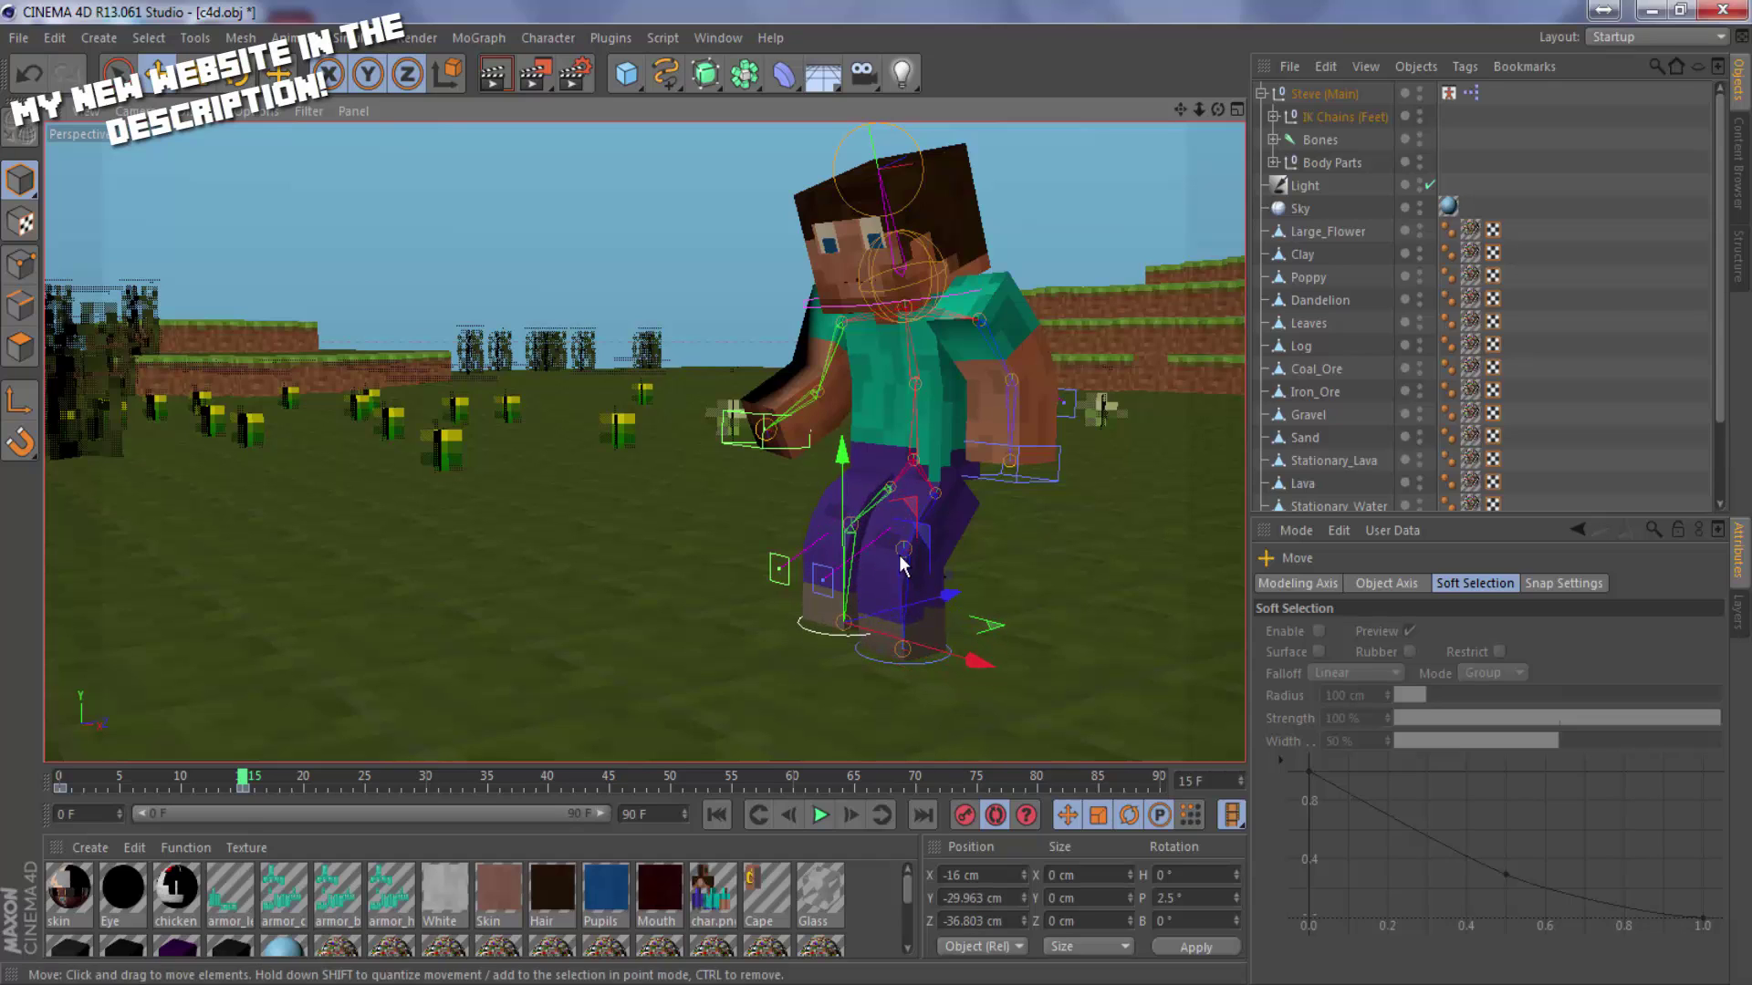
pyautogui.moveTo(932, 600); pyautogui.dragTo(945, 597)
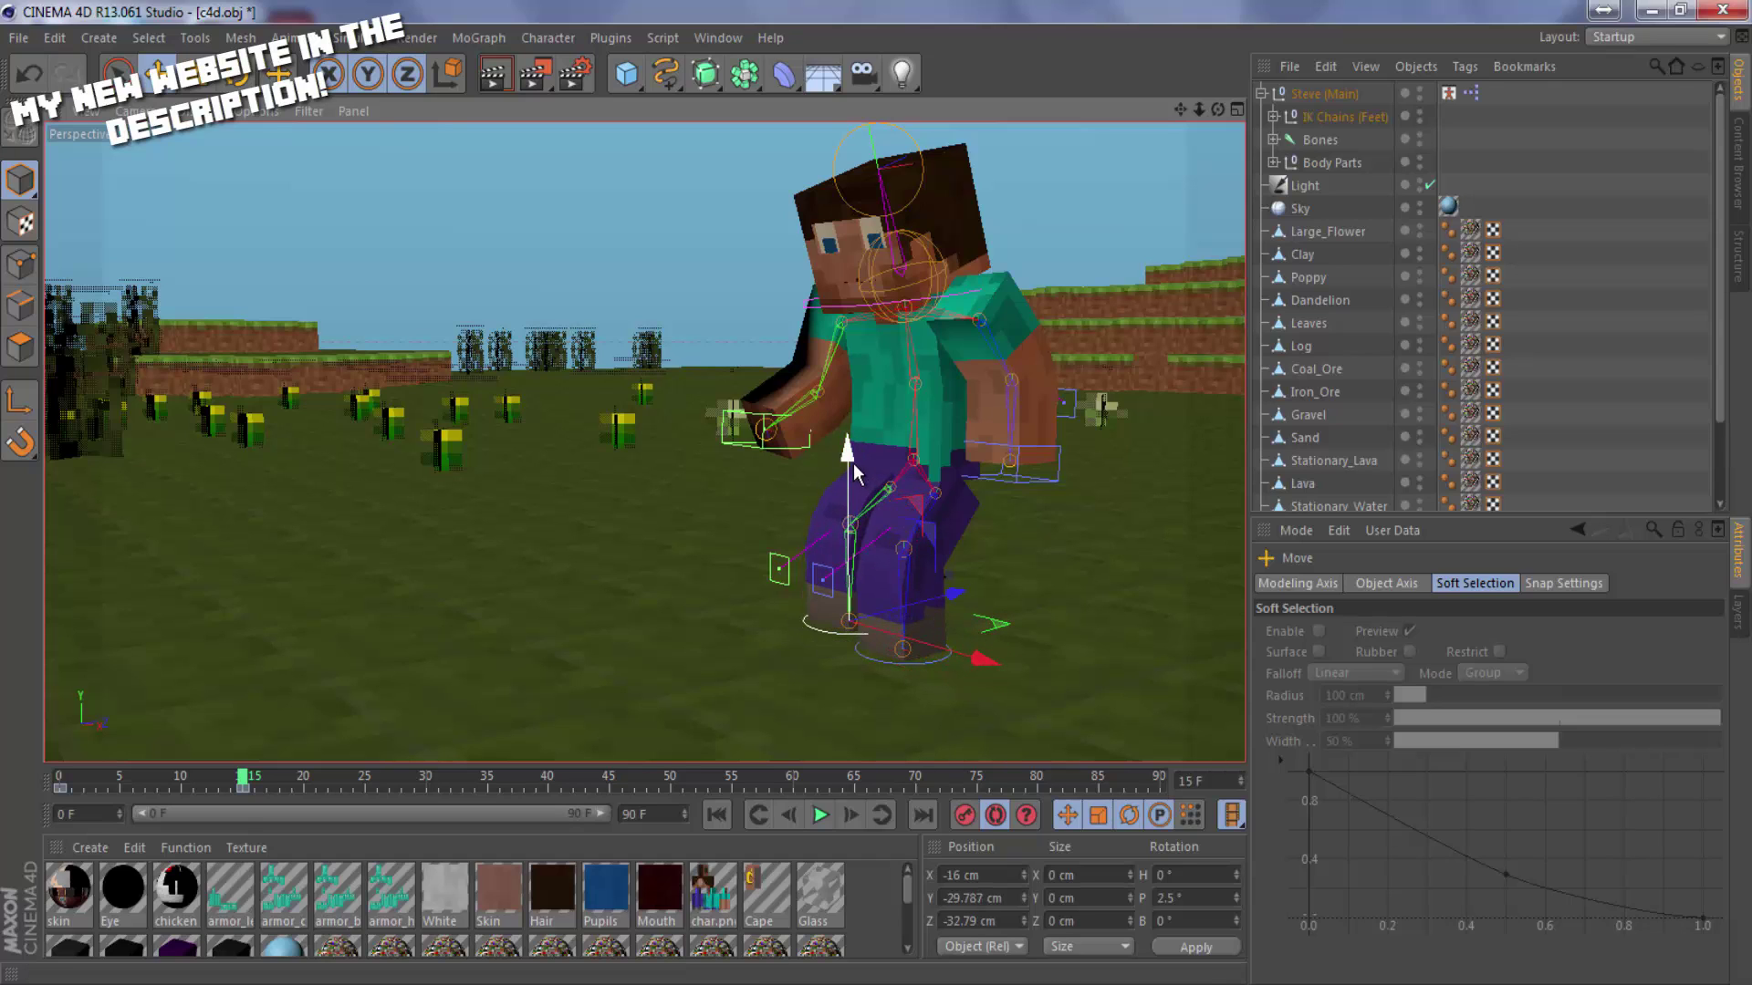
pyautogui.moveTo(852, 464); pyautogui.dragTo(851, 478)
pyautogui.moveTo(948, 610); pyautogui.dragTo(966, 607)
pyautogui.moveTo(863, 463); pyautogui.dragTo(874, 473)
# At frame 15, raise the left foot behind the body, to about Y -11 cm and Z 64 cm.
pyautogui.click(1448, 93)
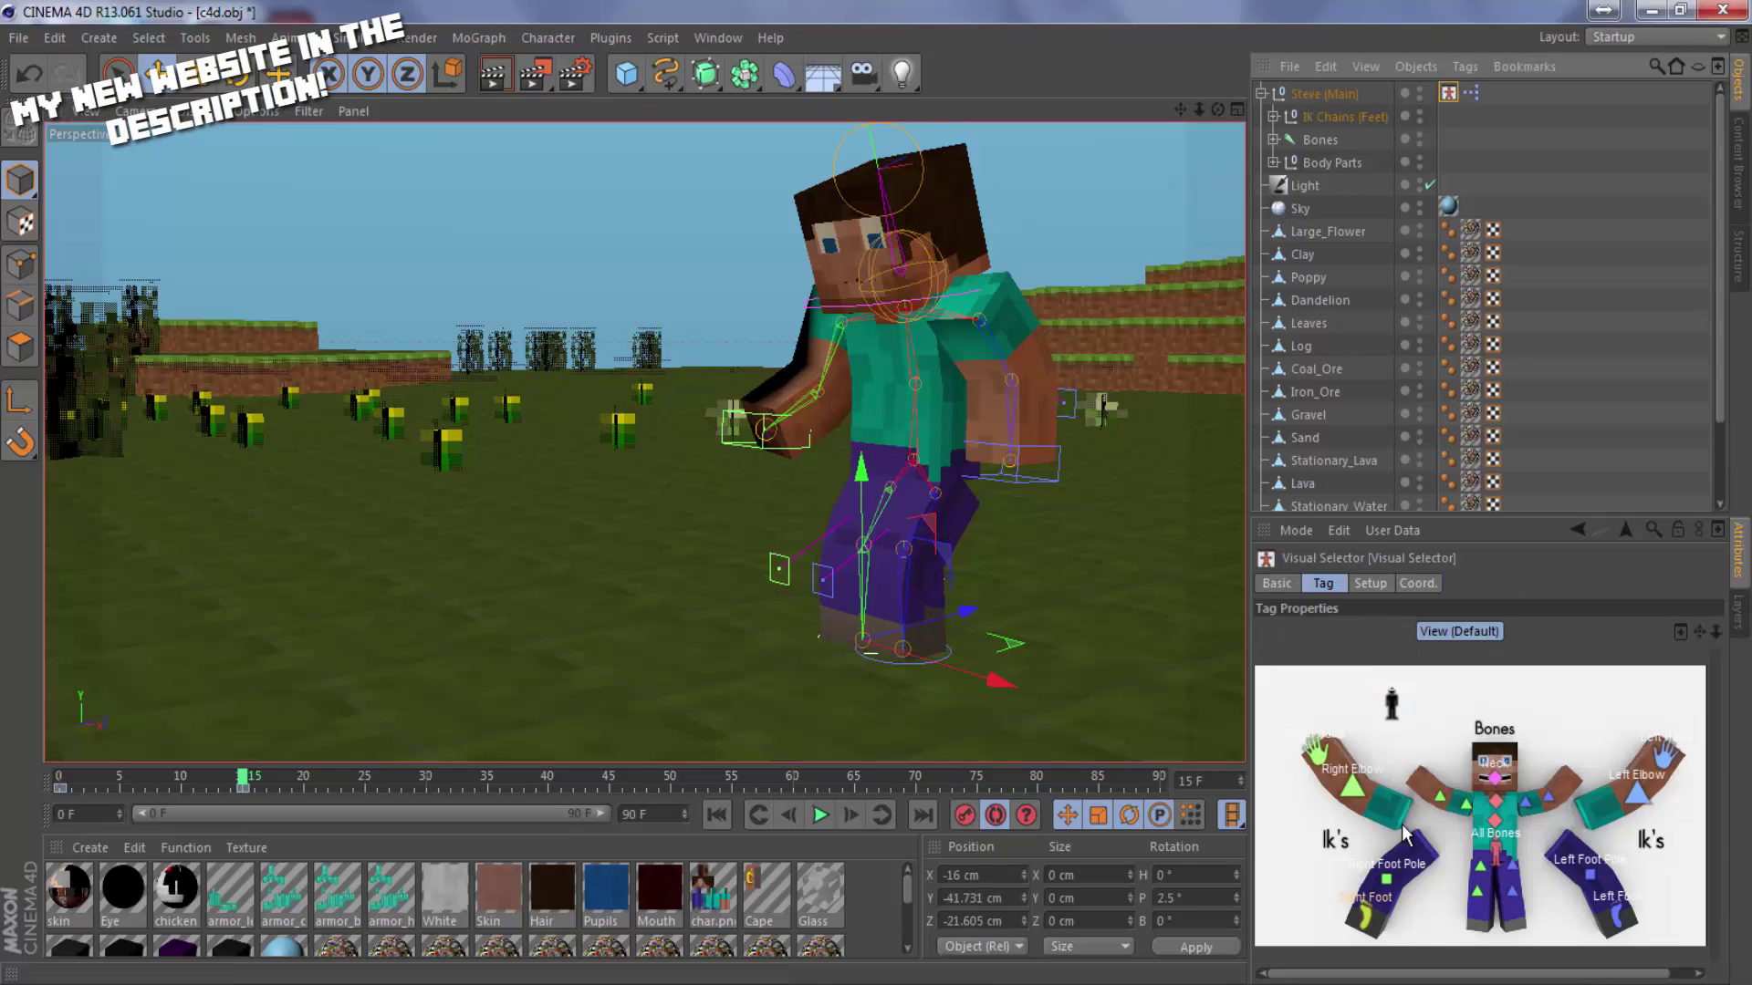
pyautogui.click(1575, 940)
pyautogui.moveTo(998, 637); pyautogui.dragTo(1008, 559)
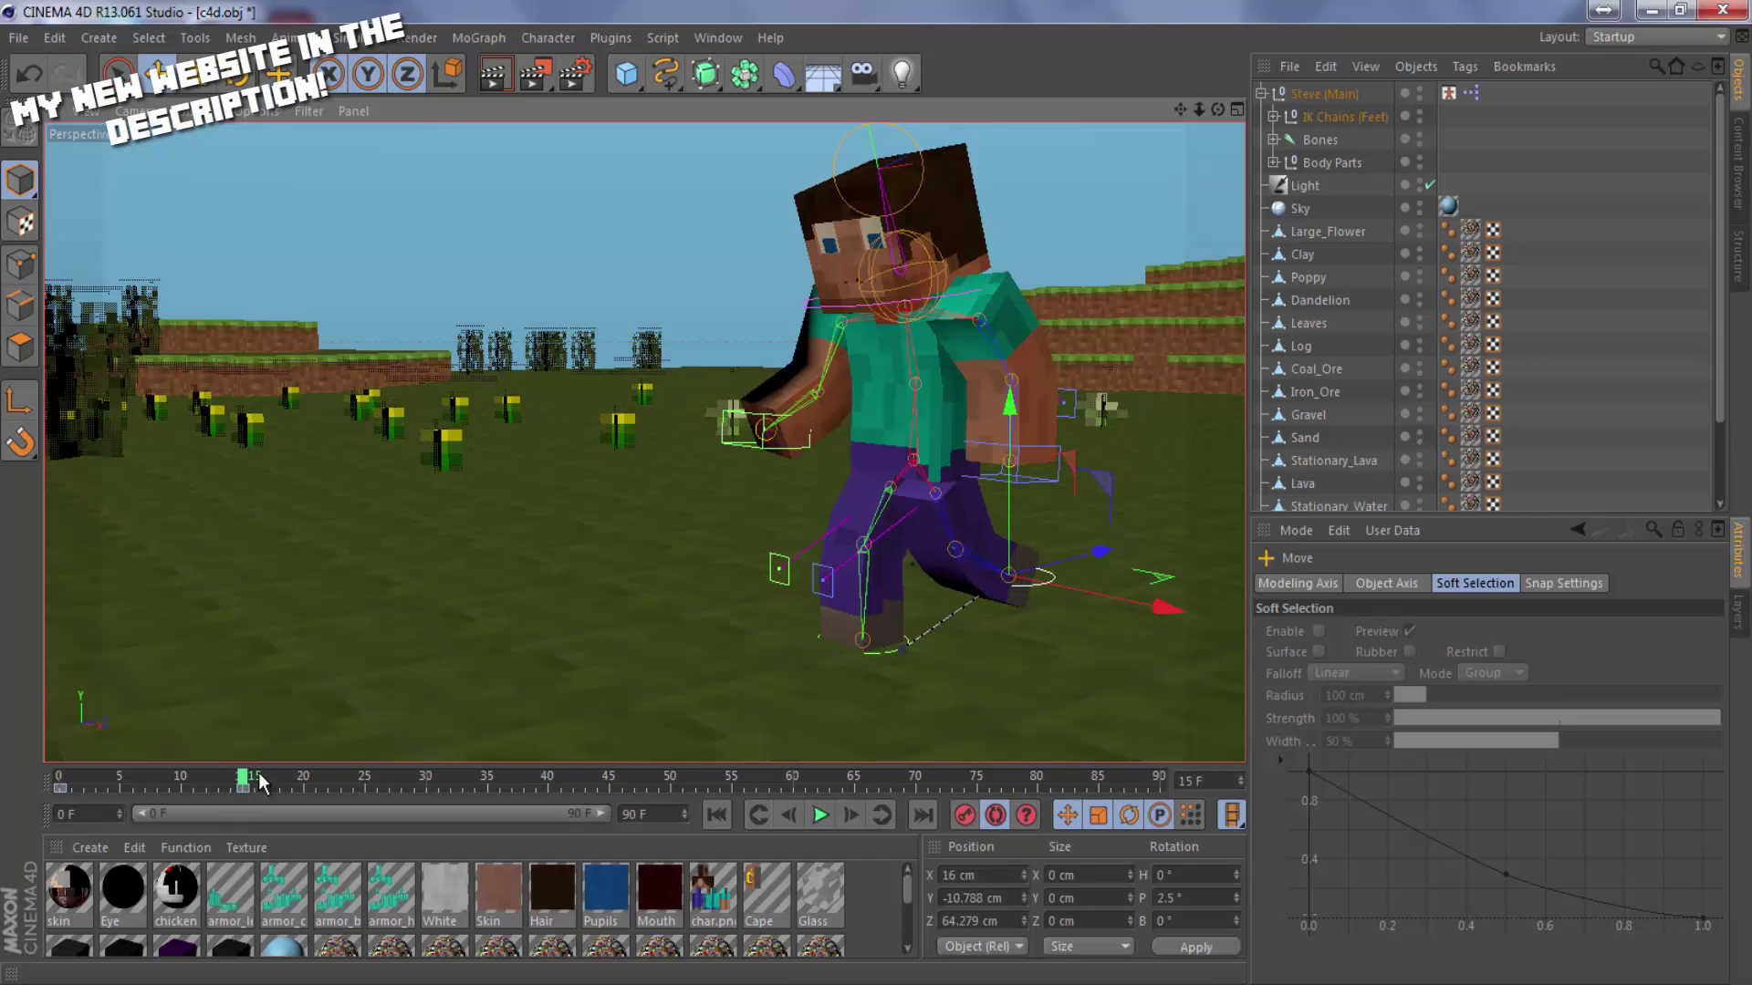
pyautogui.moveTo(251, 780); pyautogui.dragTo(294, 795)
pyautogui.moveTo(177, 823); pyautogui.dragTo(239, 856)
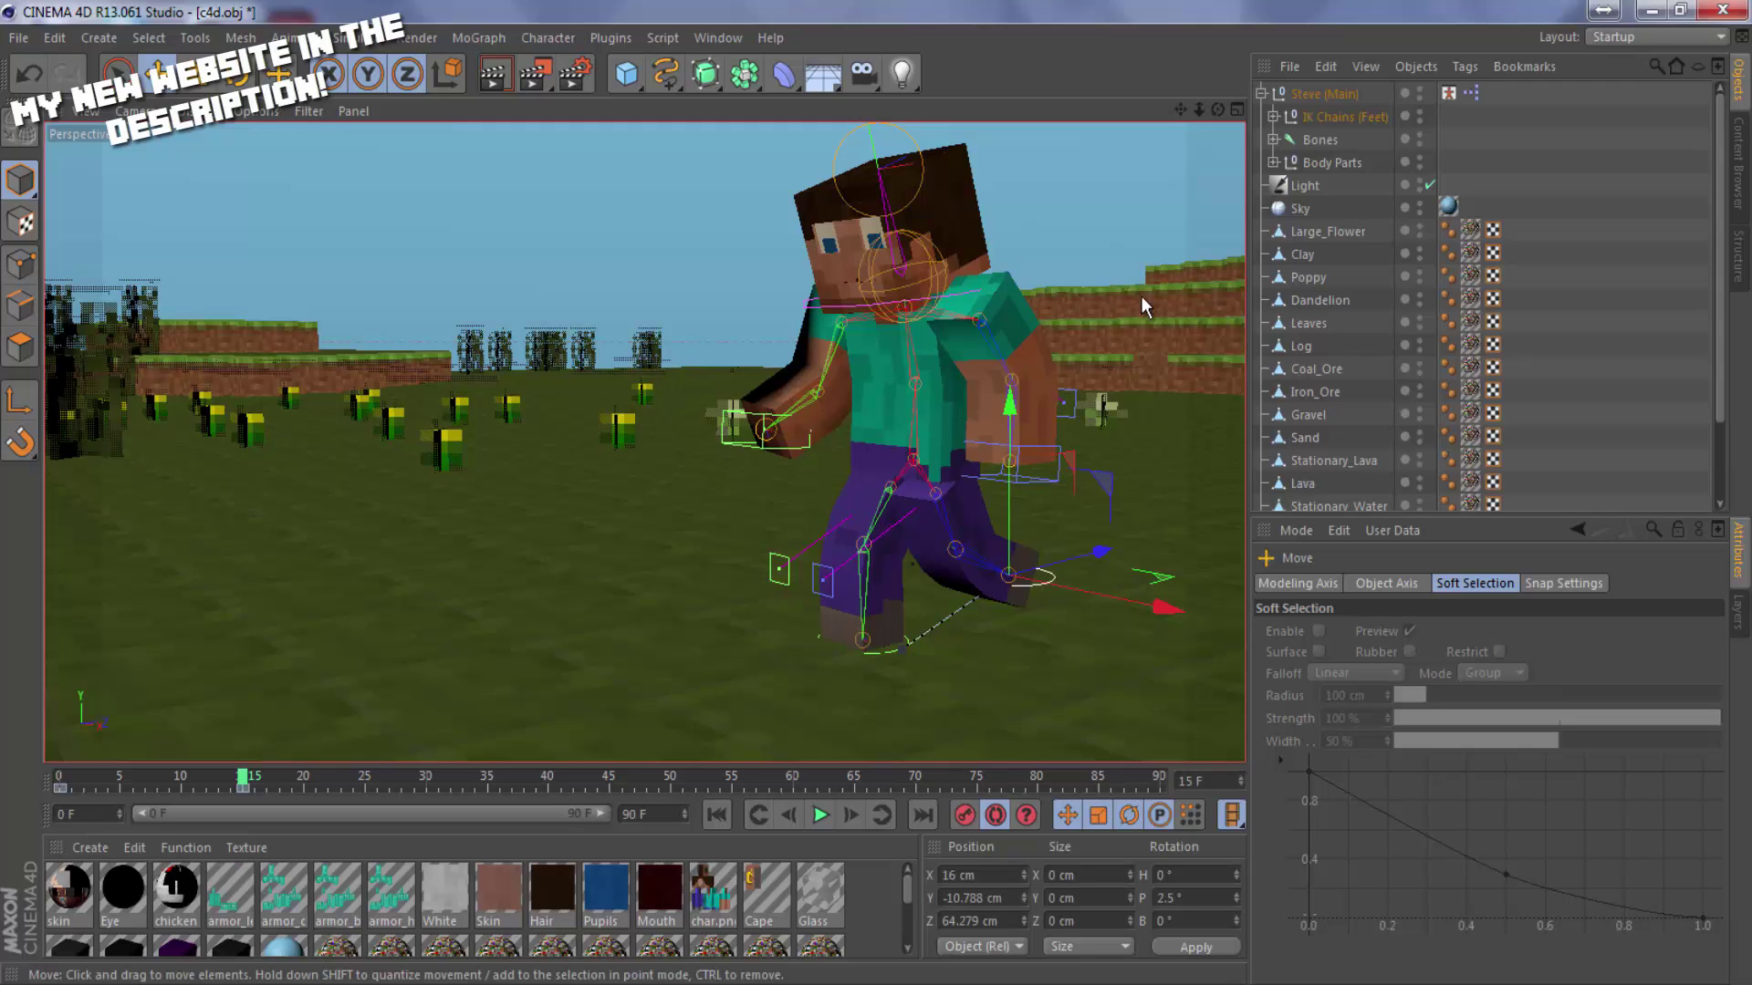
# At frame 15, swing the right hand back beside the body, to about Y 12 cm and Z 5 cm.
pyautogui.click(1448, 94)
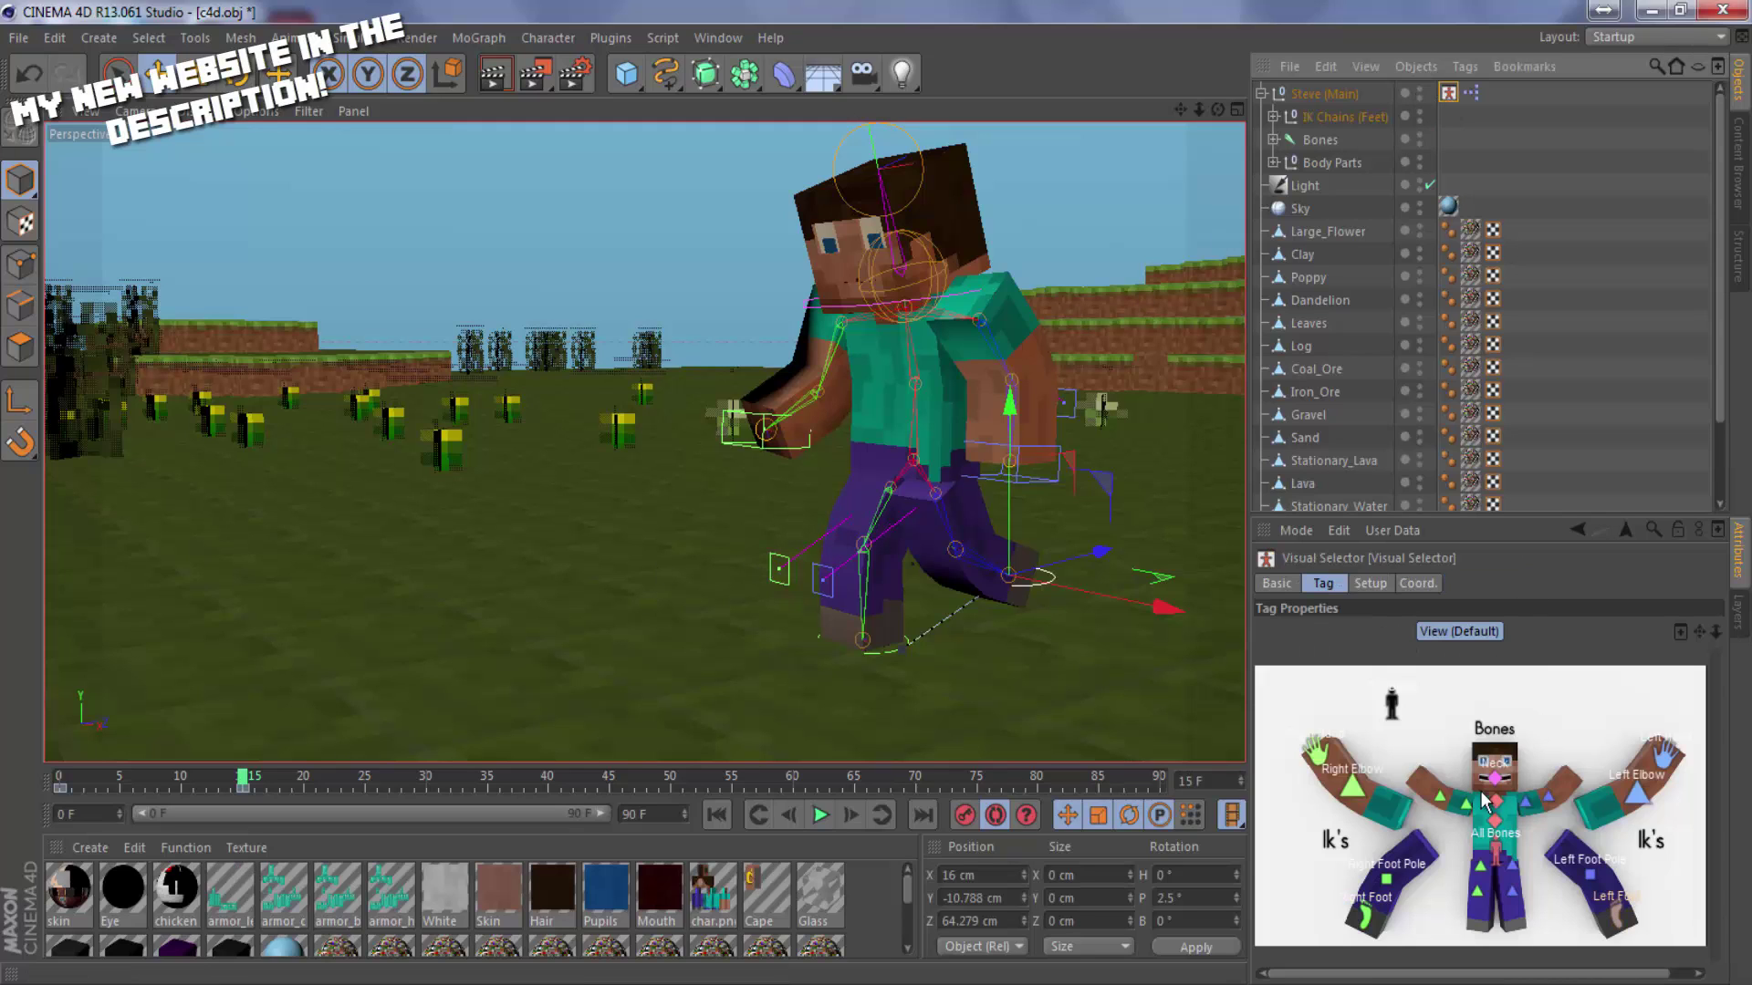
pyautogui.click(1314, 764)
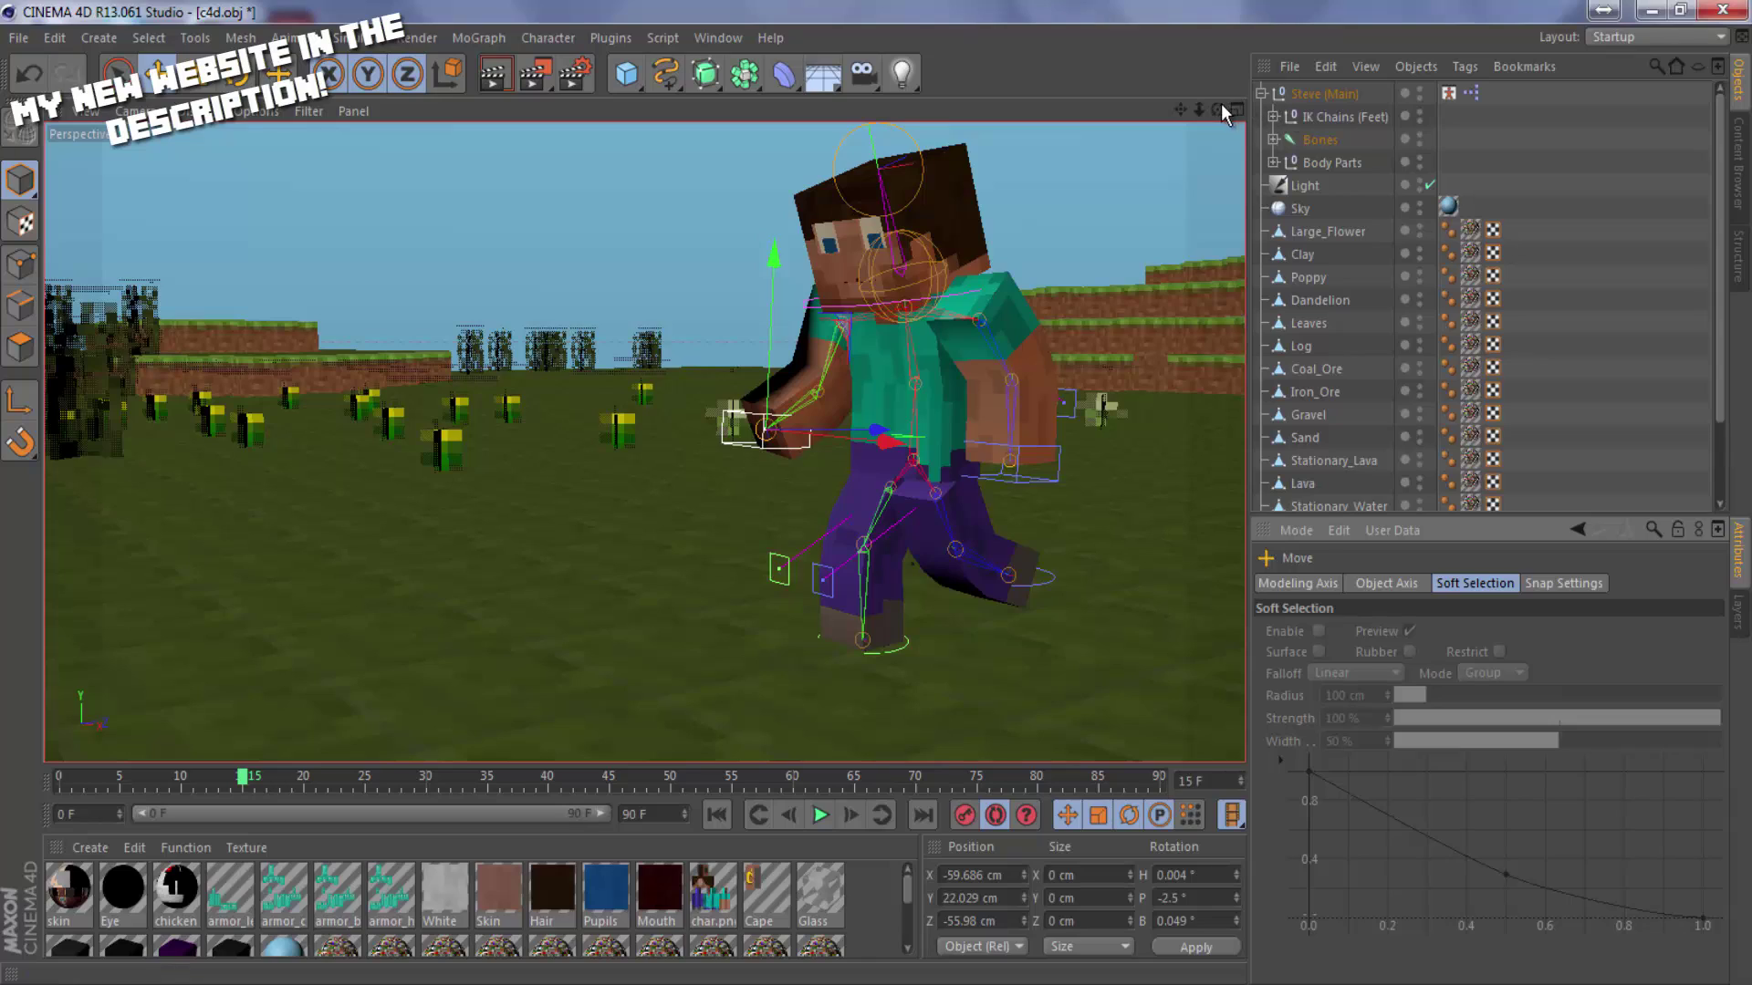
pyautogui.moveTo(1219, 107); pyautogui.dragTo(1135, 117)
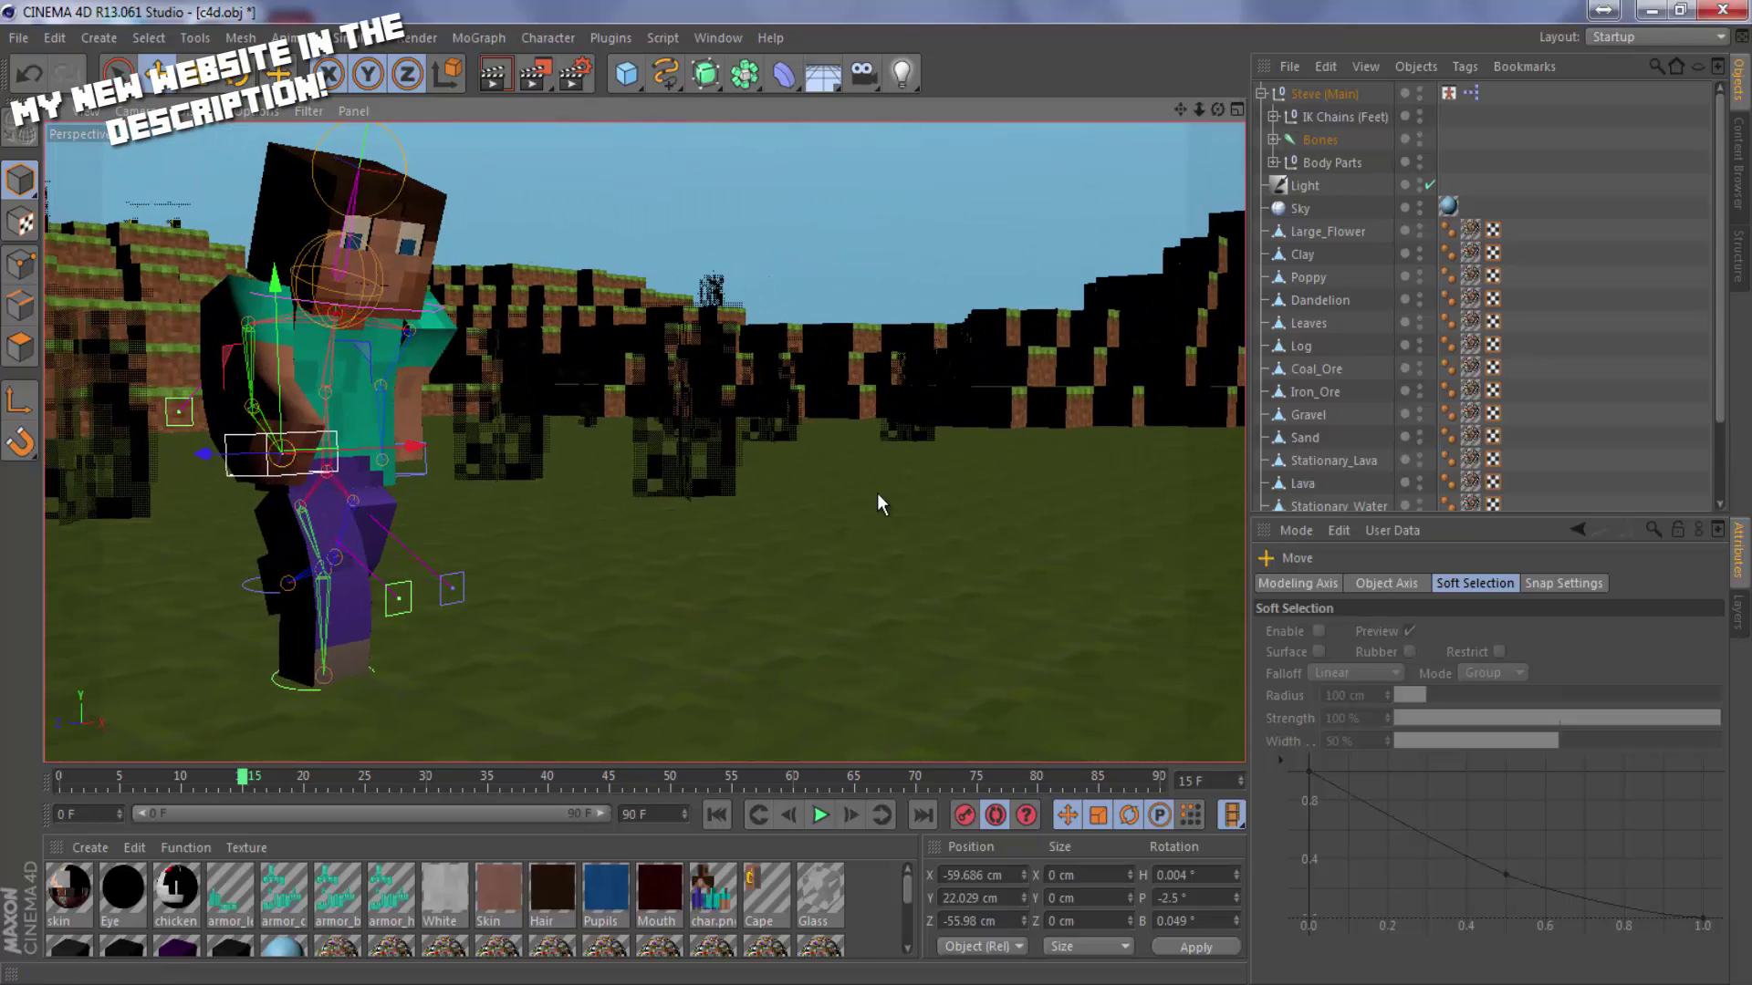
pyautogui.keyDown('alt'); pyautogui.moveTo(877, 493); pyautogui.dragTo(518, 528); pyautogui.keyUp('alt')
pyautogui.moveTo(575, 471); pyautogui.dragTo(500, 483)
pyautogui.moveTo(1218, 110); pyautogui.dragTo(877, 494)
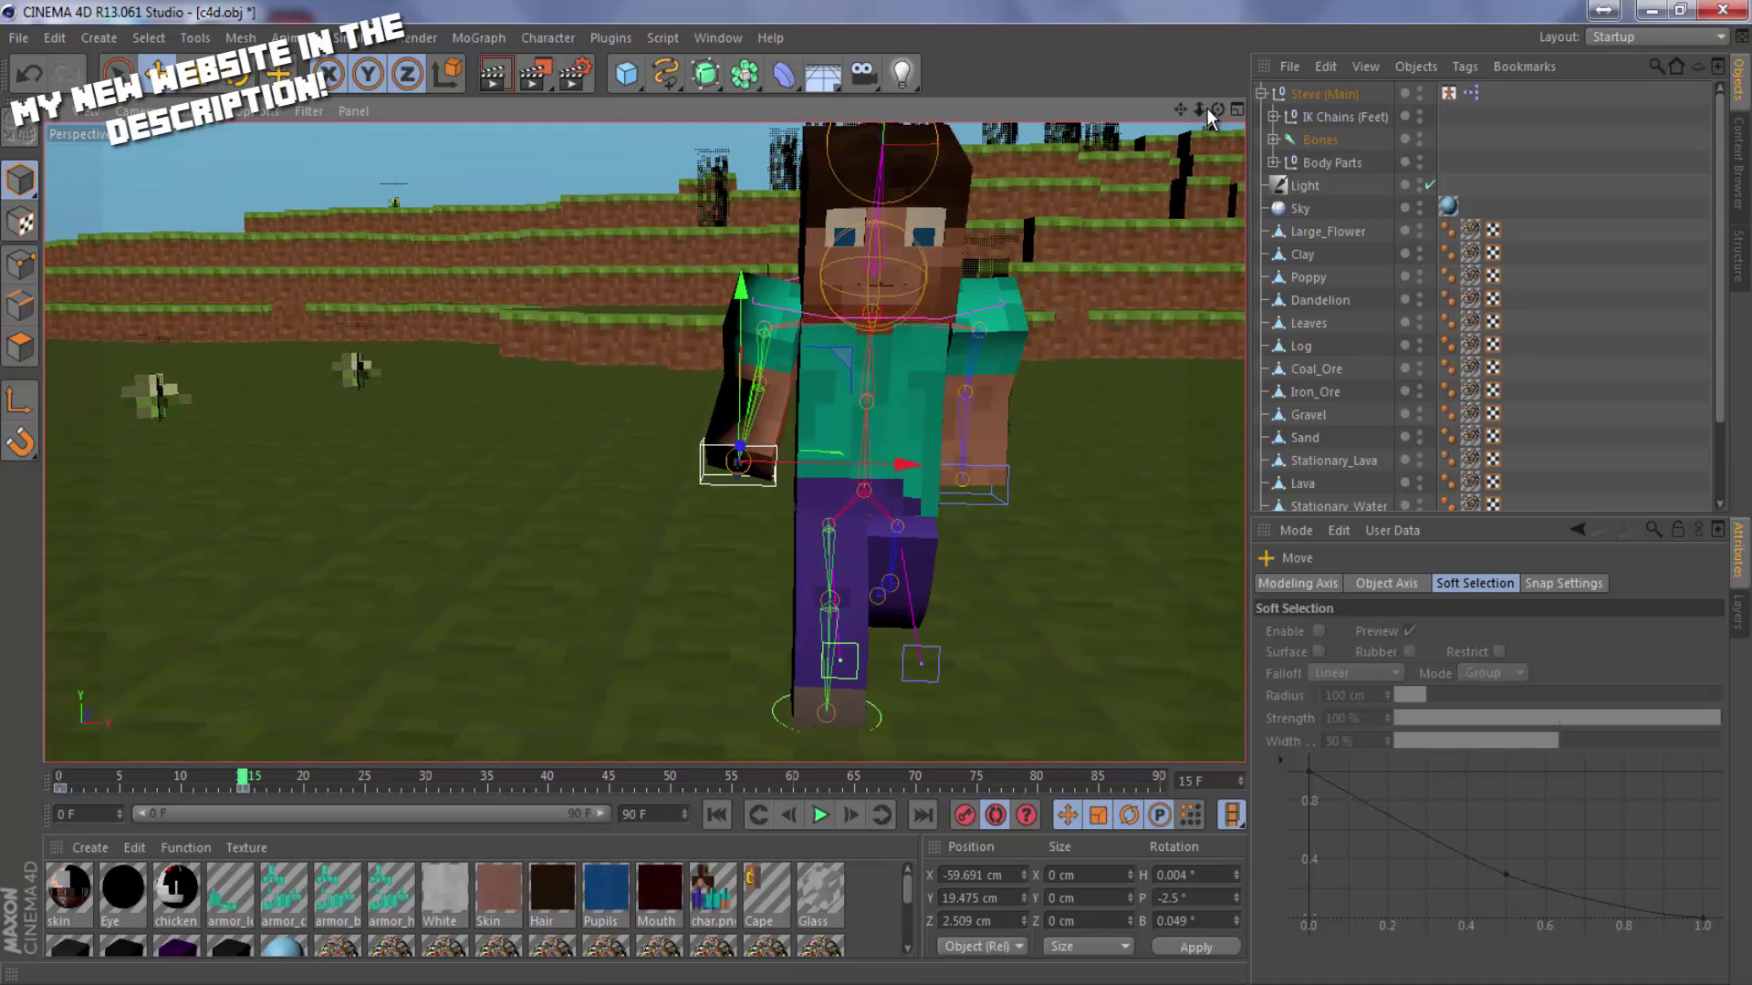
pyautogui.moveTo(1217, 109); pyautogui.dragTo(808, 430)
# At frame 15, swing the left hand forward and slightly outward, to about X 53 cm, Y 17 cm and Z -43 cm.
pyautogui.click(1449, 93)
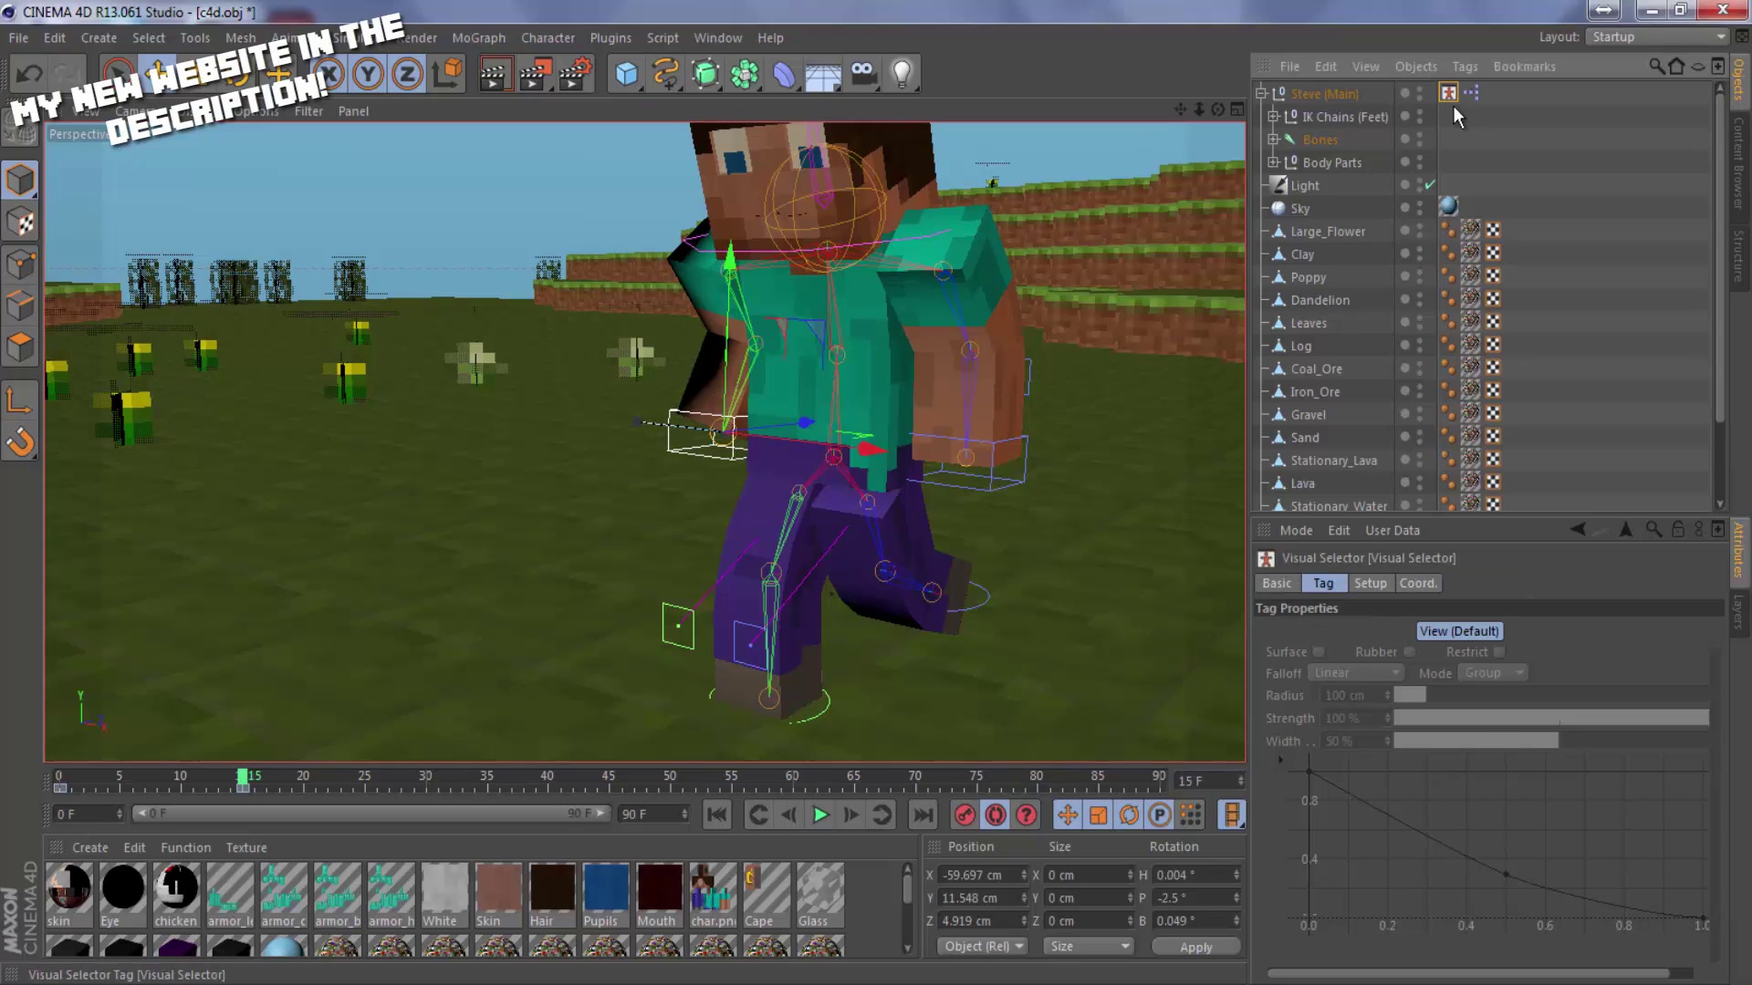
pyautogui.click(1665, 754)
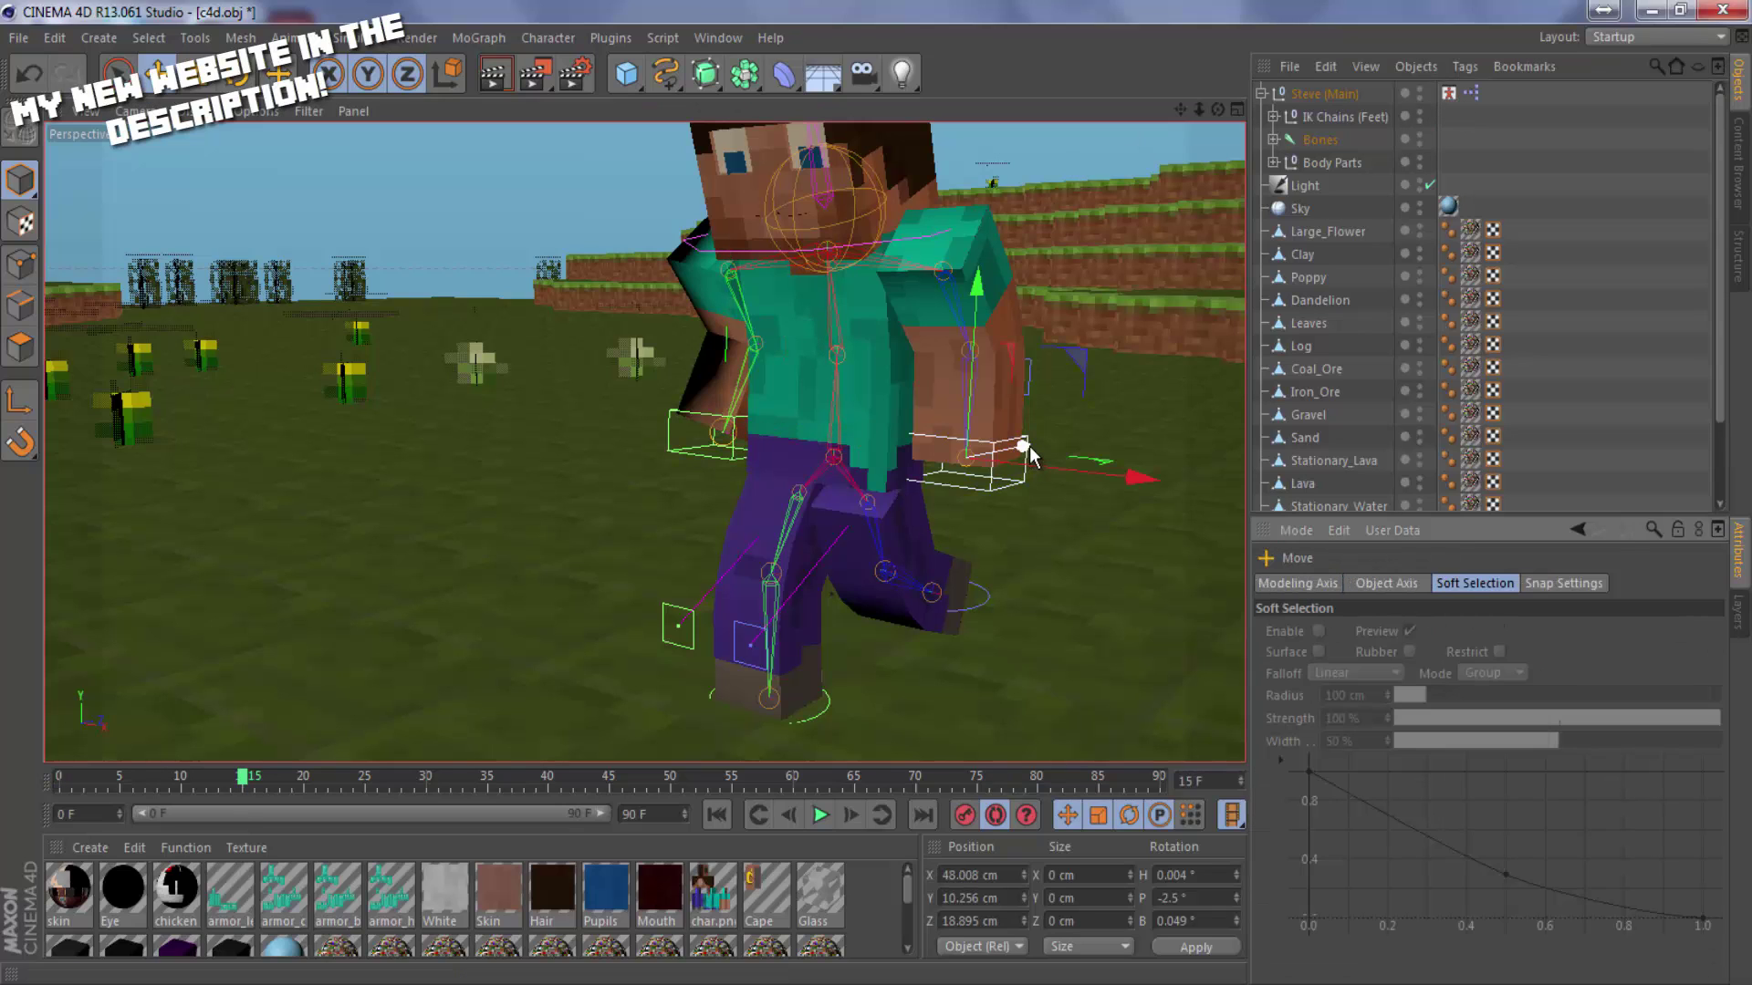
pyautogui.moveTo(1025, 447); pyautogui.dragTo(956, 451)
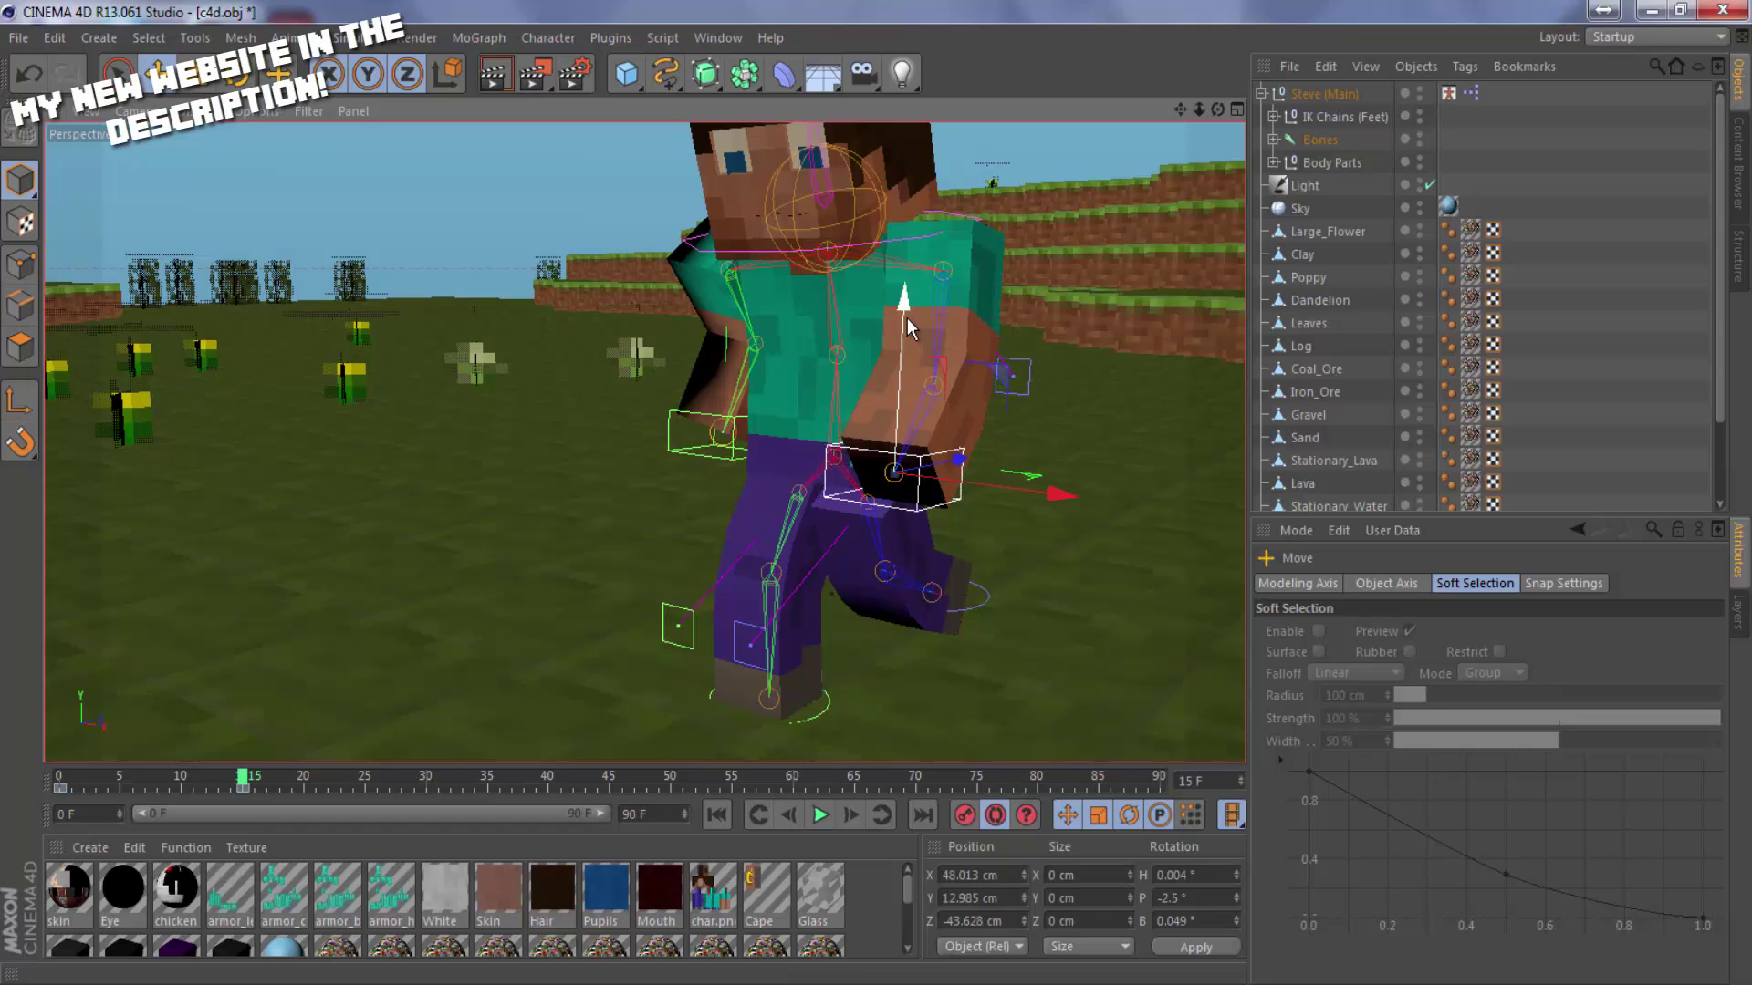
pyautogui.moveTo(907, 318); pyautogui.dragTo(907, 305)
pyautogui.moveTo(1217, 110); pyautogui.dragTo(1162, 385)
pyautogui.moveTo(1103, 443); pyautogui.dragTo(1118, 443)
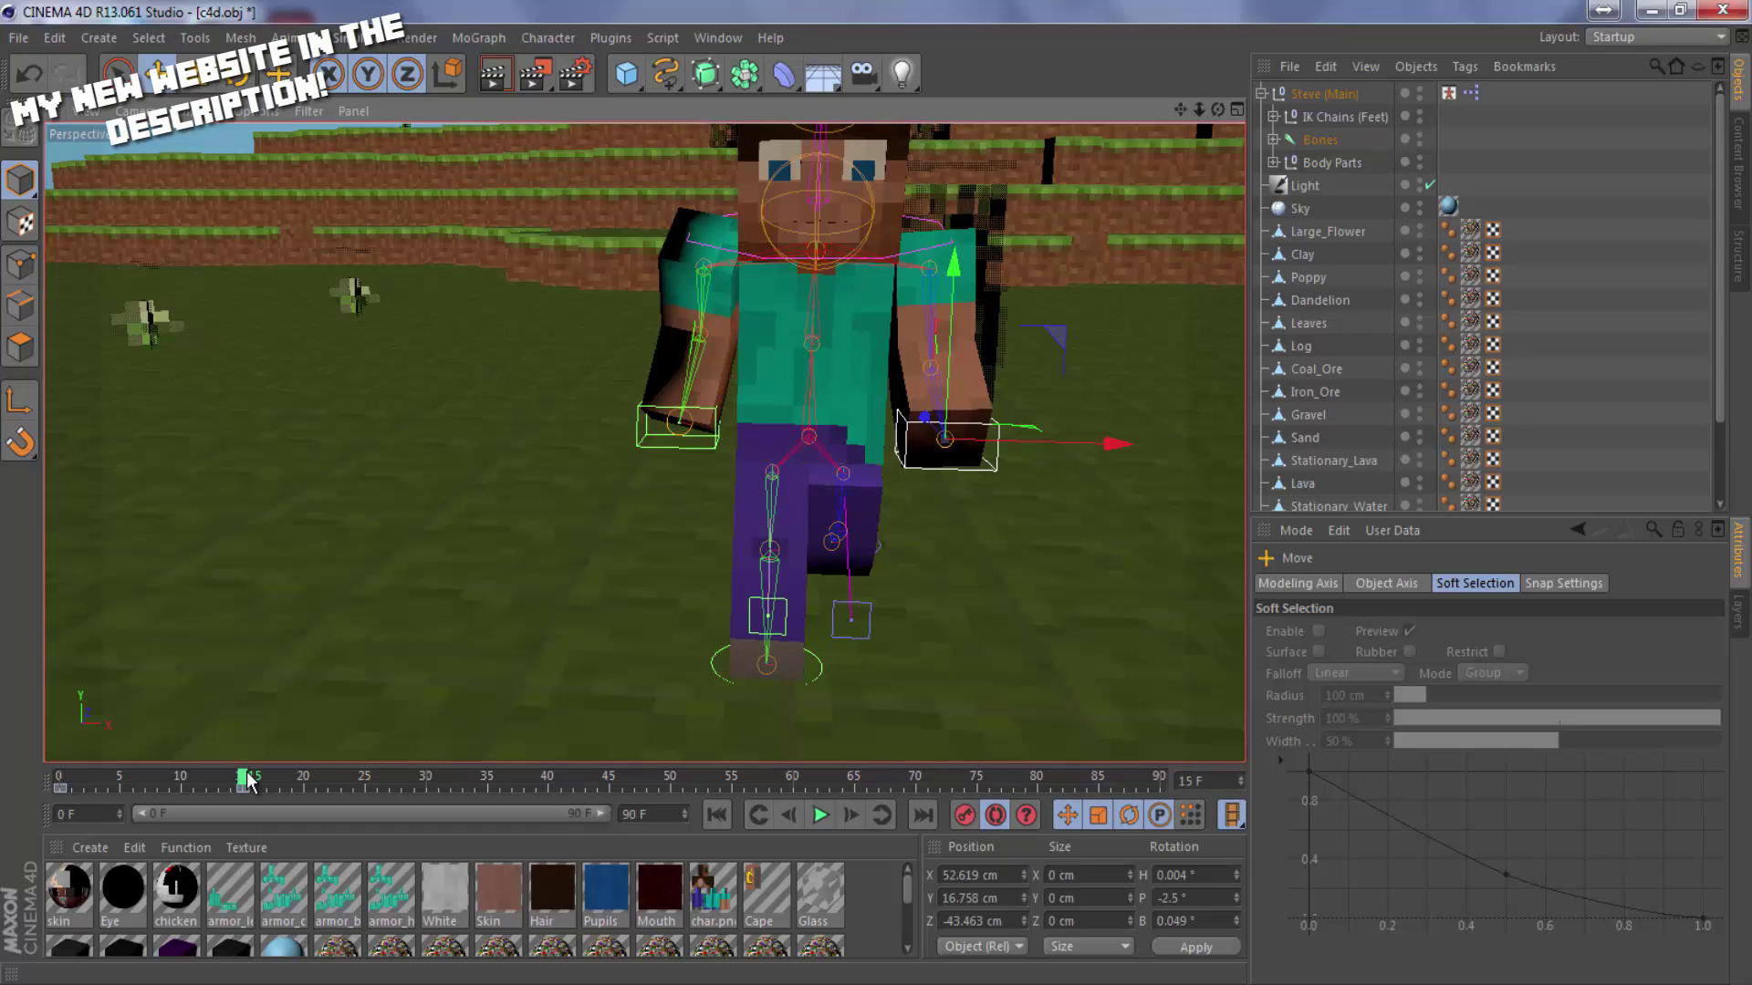
# Play the animation from frame 0 to check the arm and leg swing, then return to frame 0.
pyautogui.moveTo(241, 785); pyautogui.dragTo(17, 834)
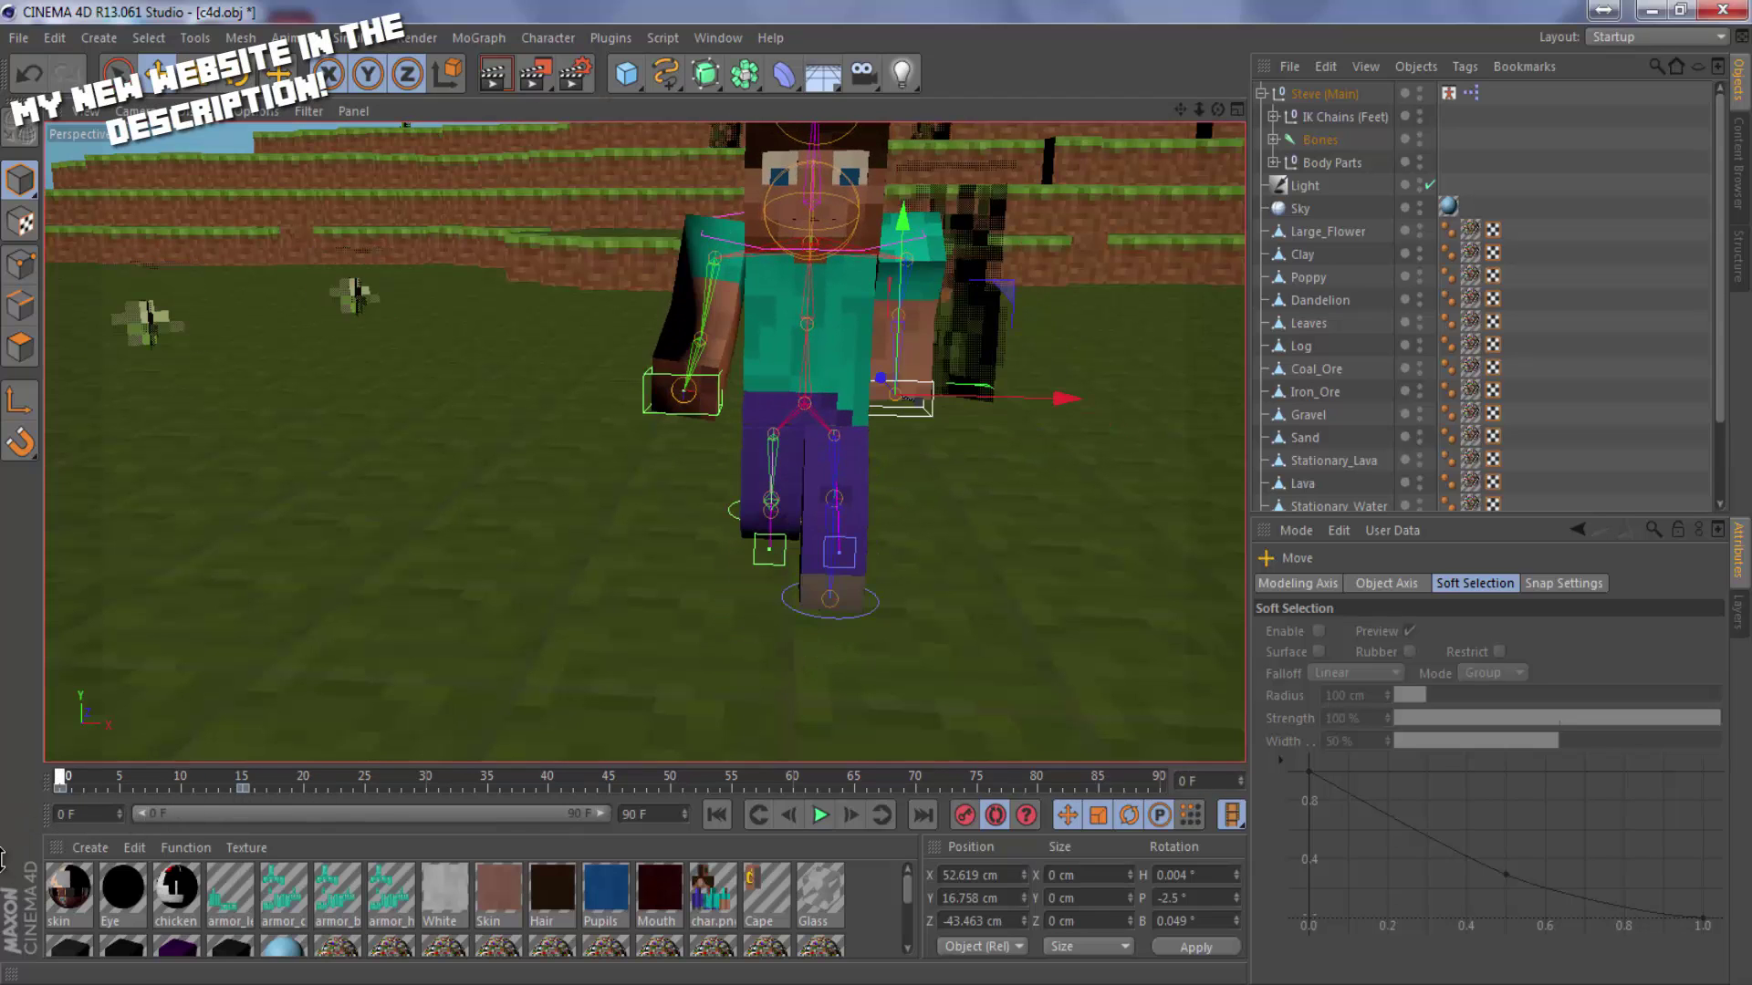
pyautogui.moveTo(1218, 111); pyautogui.dragTo(876, 494)
pyautogui.moveTo(1186, 110); pyautogui.dragTo(219, 803)
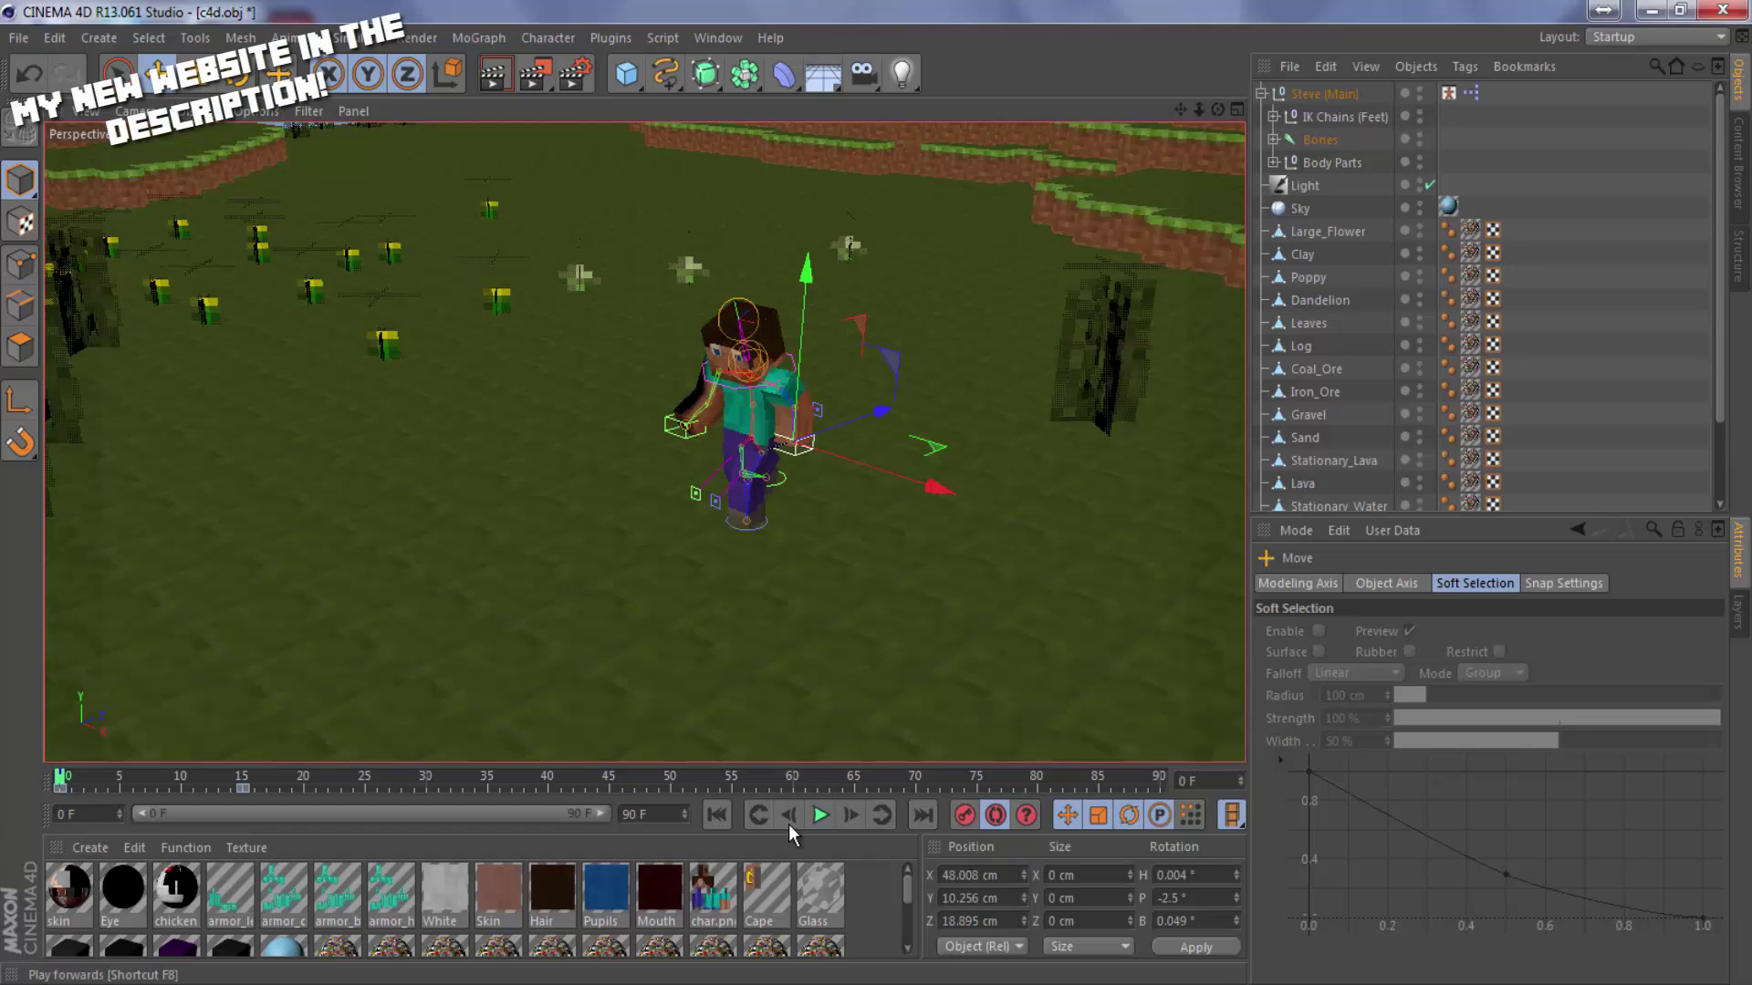
pyautogui.click(821, 814)
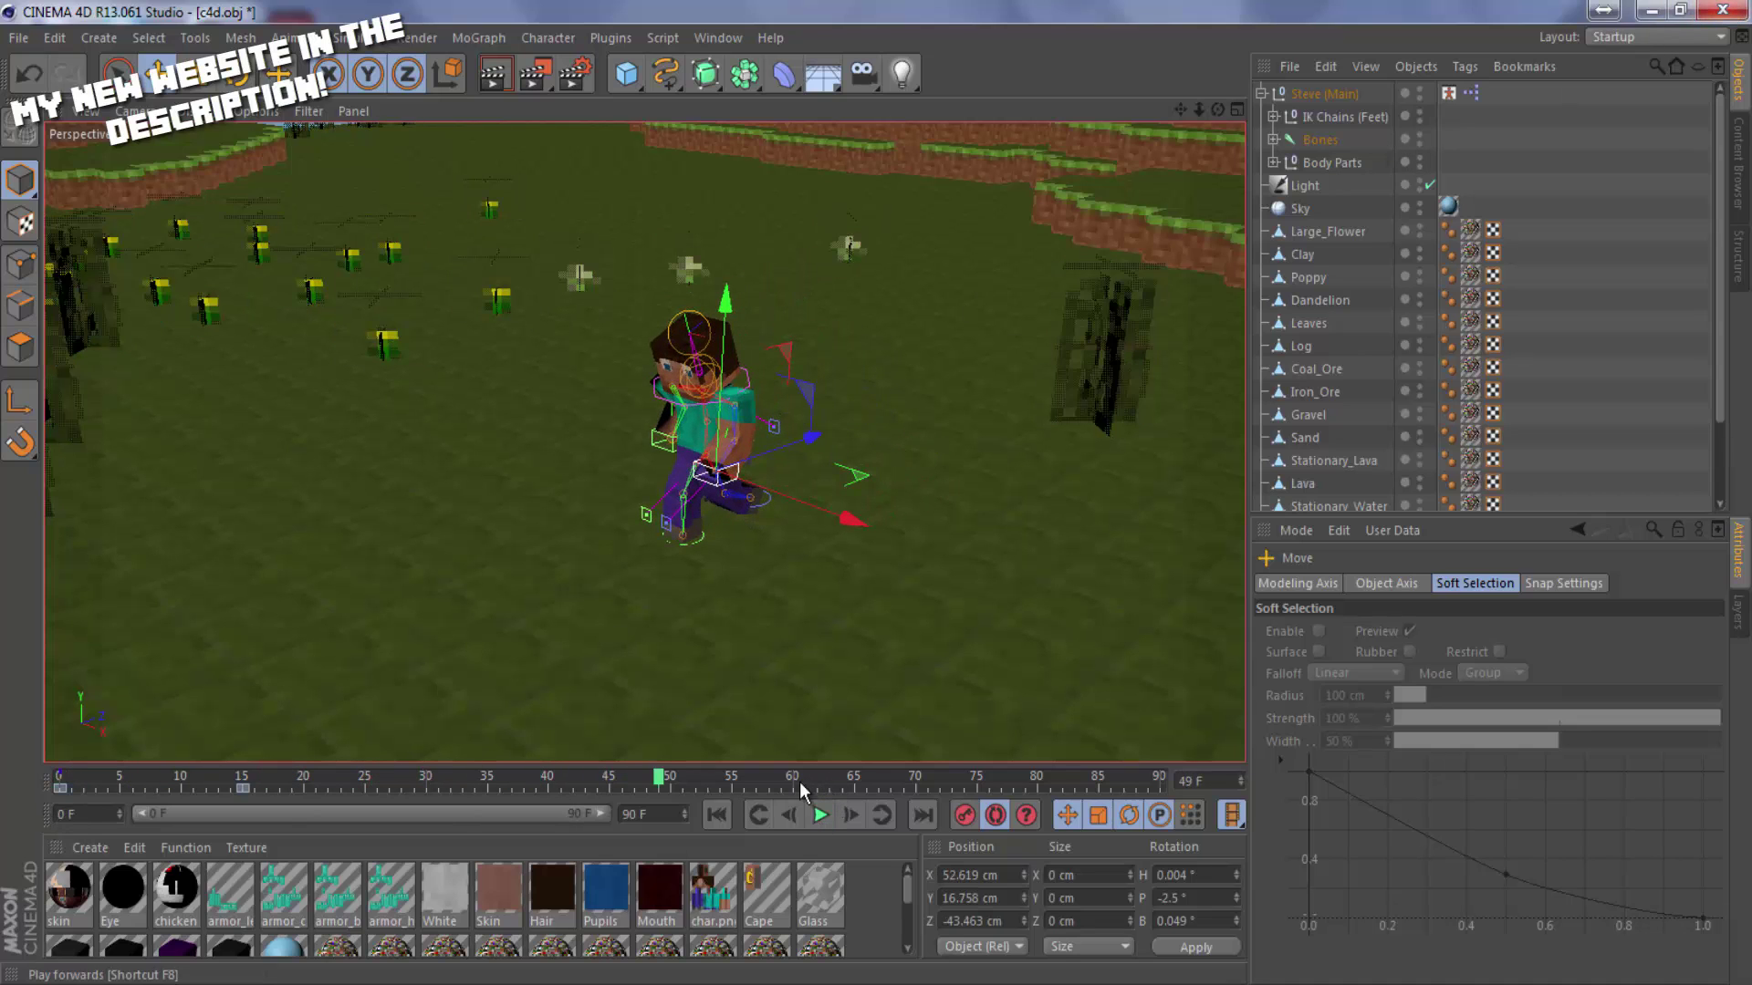
pyautogui.click(820, 814)
pyautogui.moveTo(588, 782); pyautogui.dragTo(60, 777)
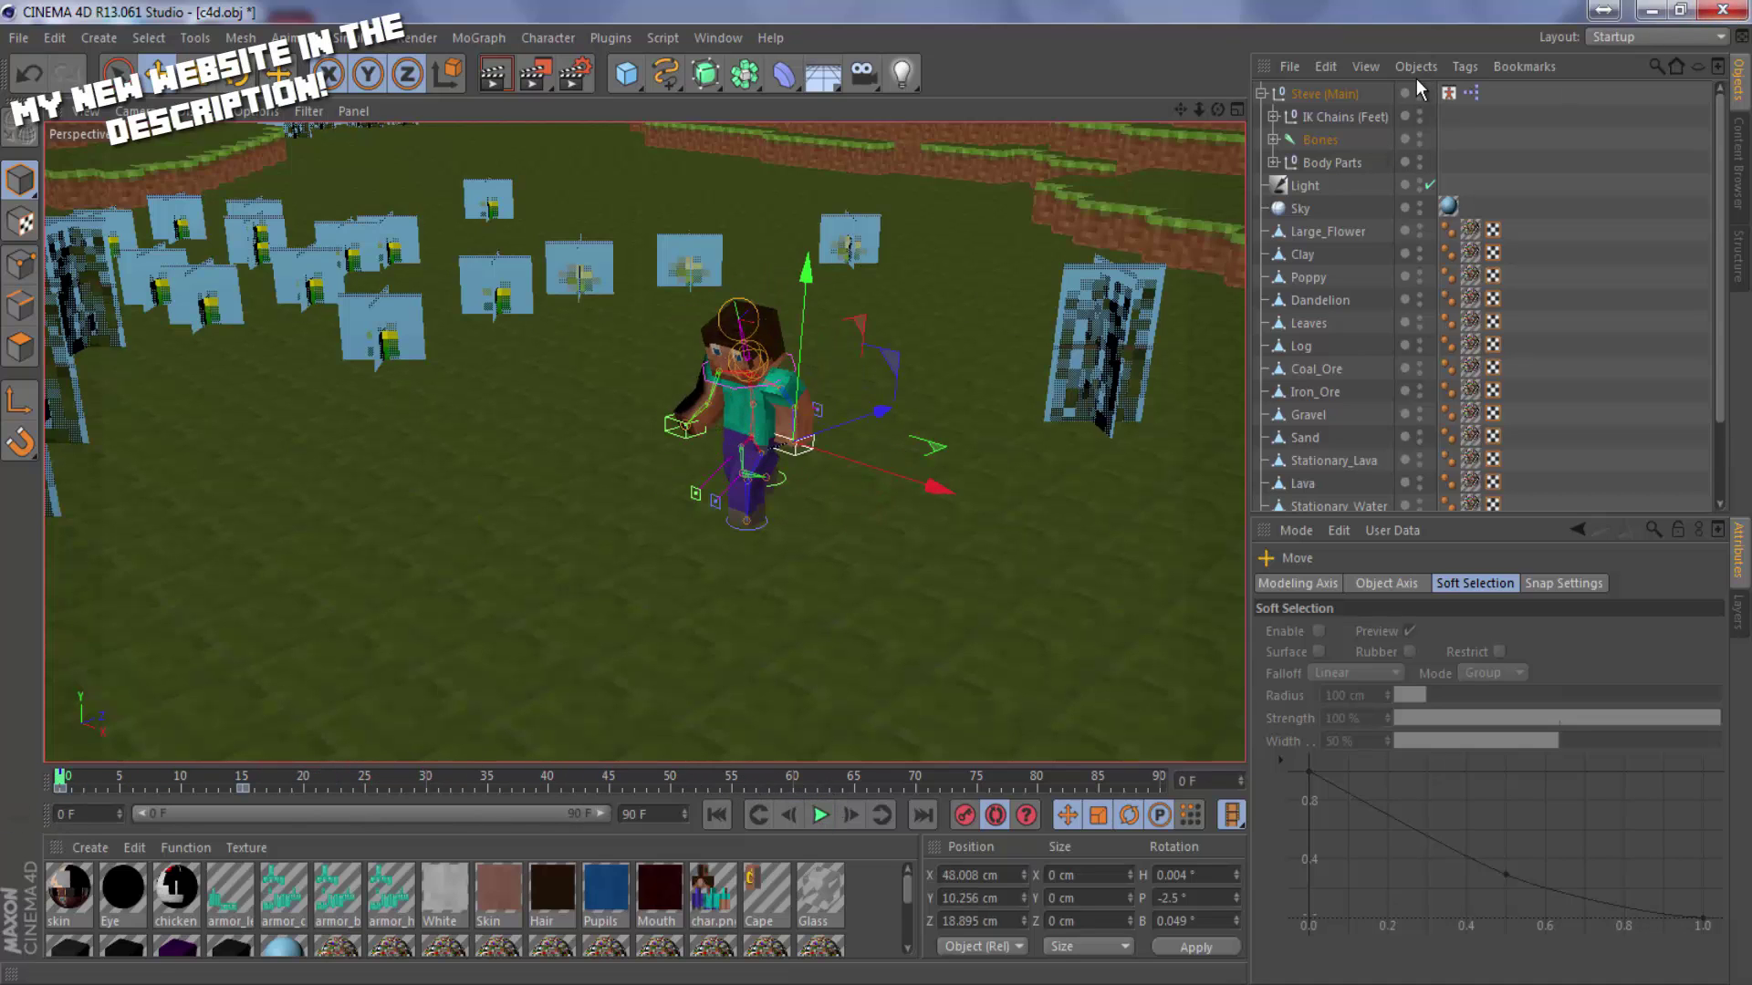
# At frame 8, keyframe the upper torso bone rotated upright to a pitch of about -0.8°.
pyautogui.click(1336, 91)
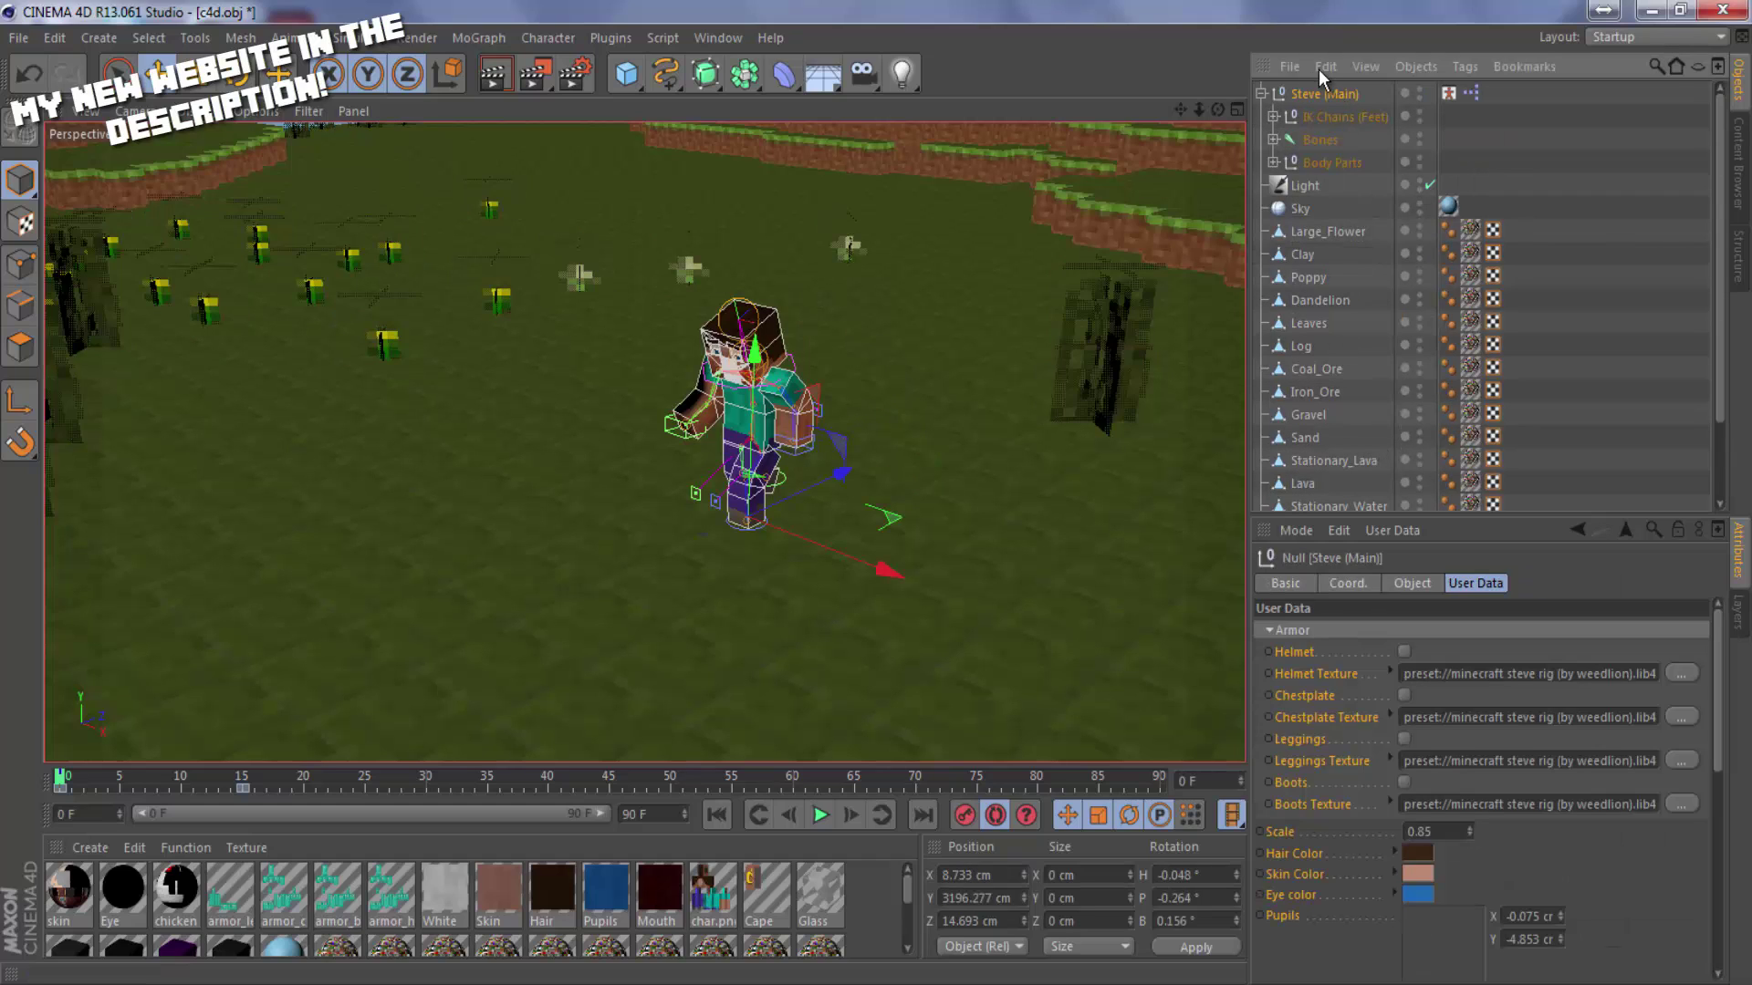
pyautogui.click(1448, 93)
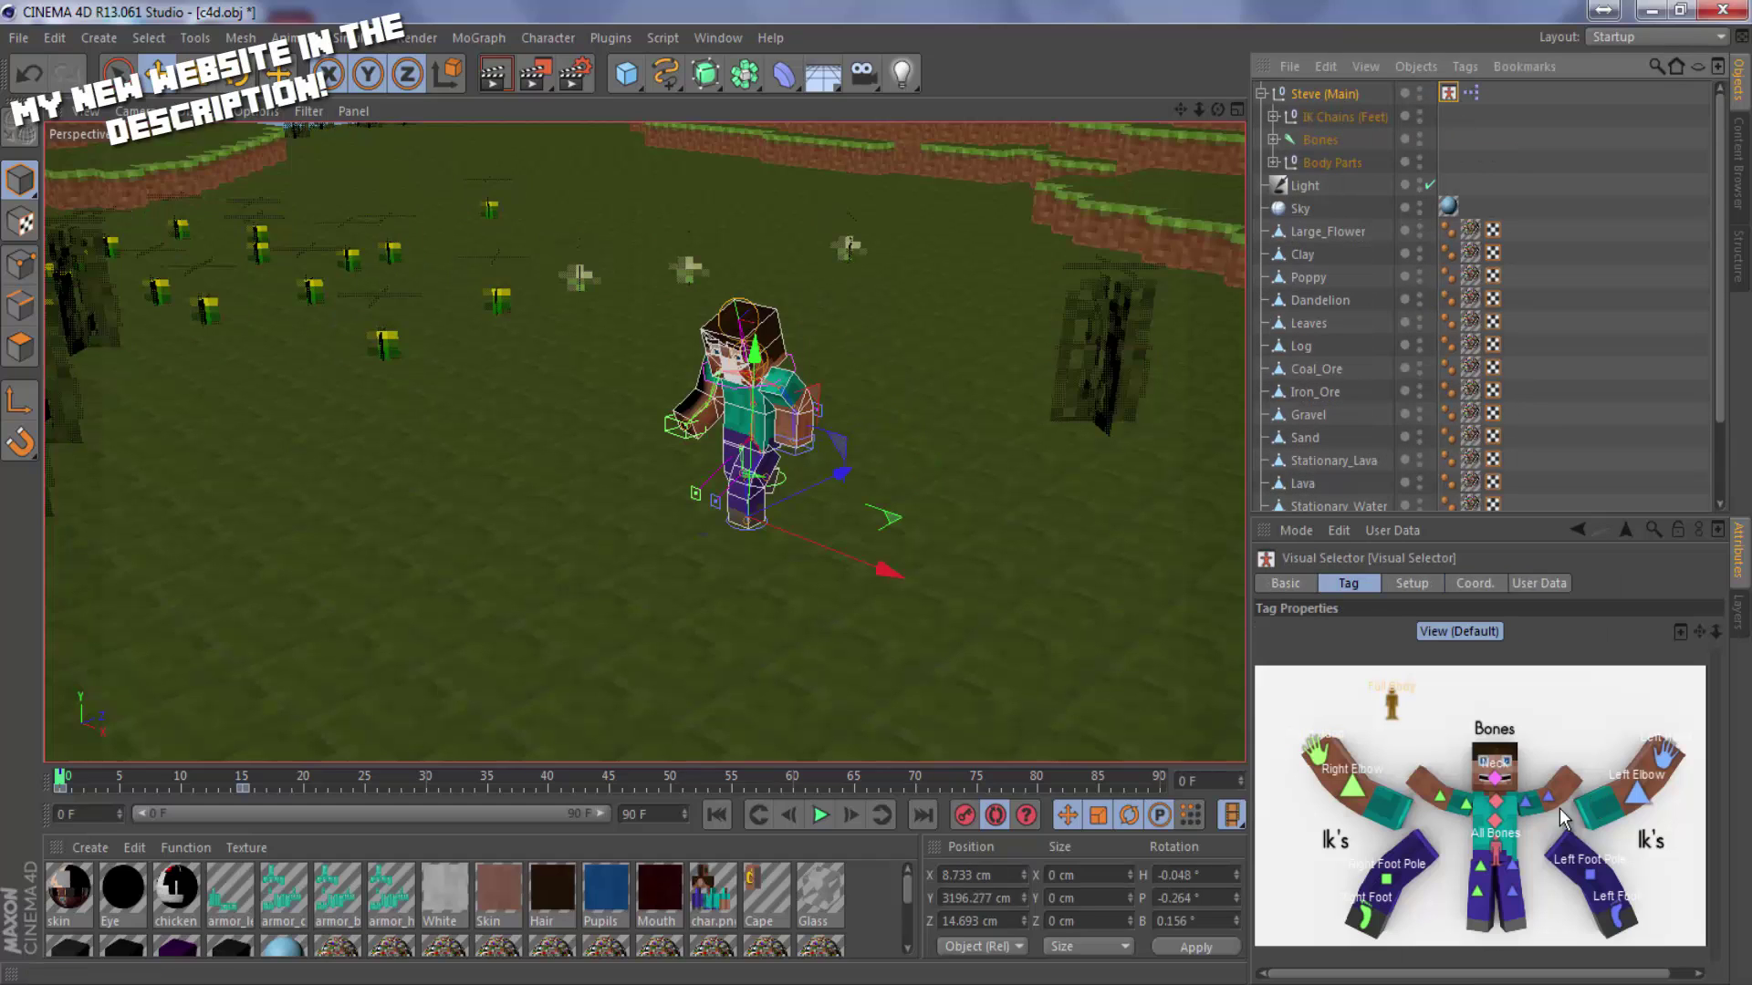
pyautogui.click(1499, 818)
pyautogui.press('r')
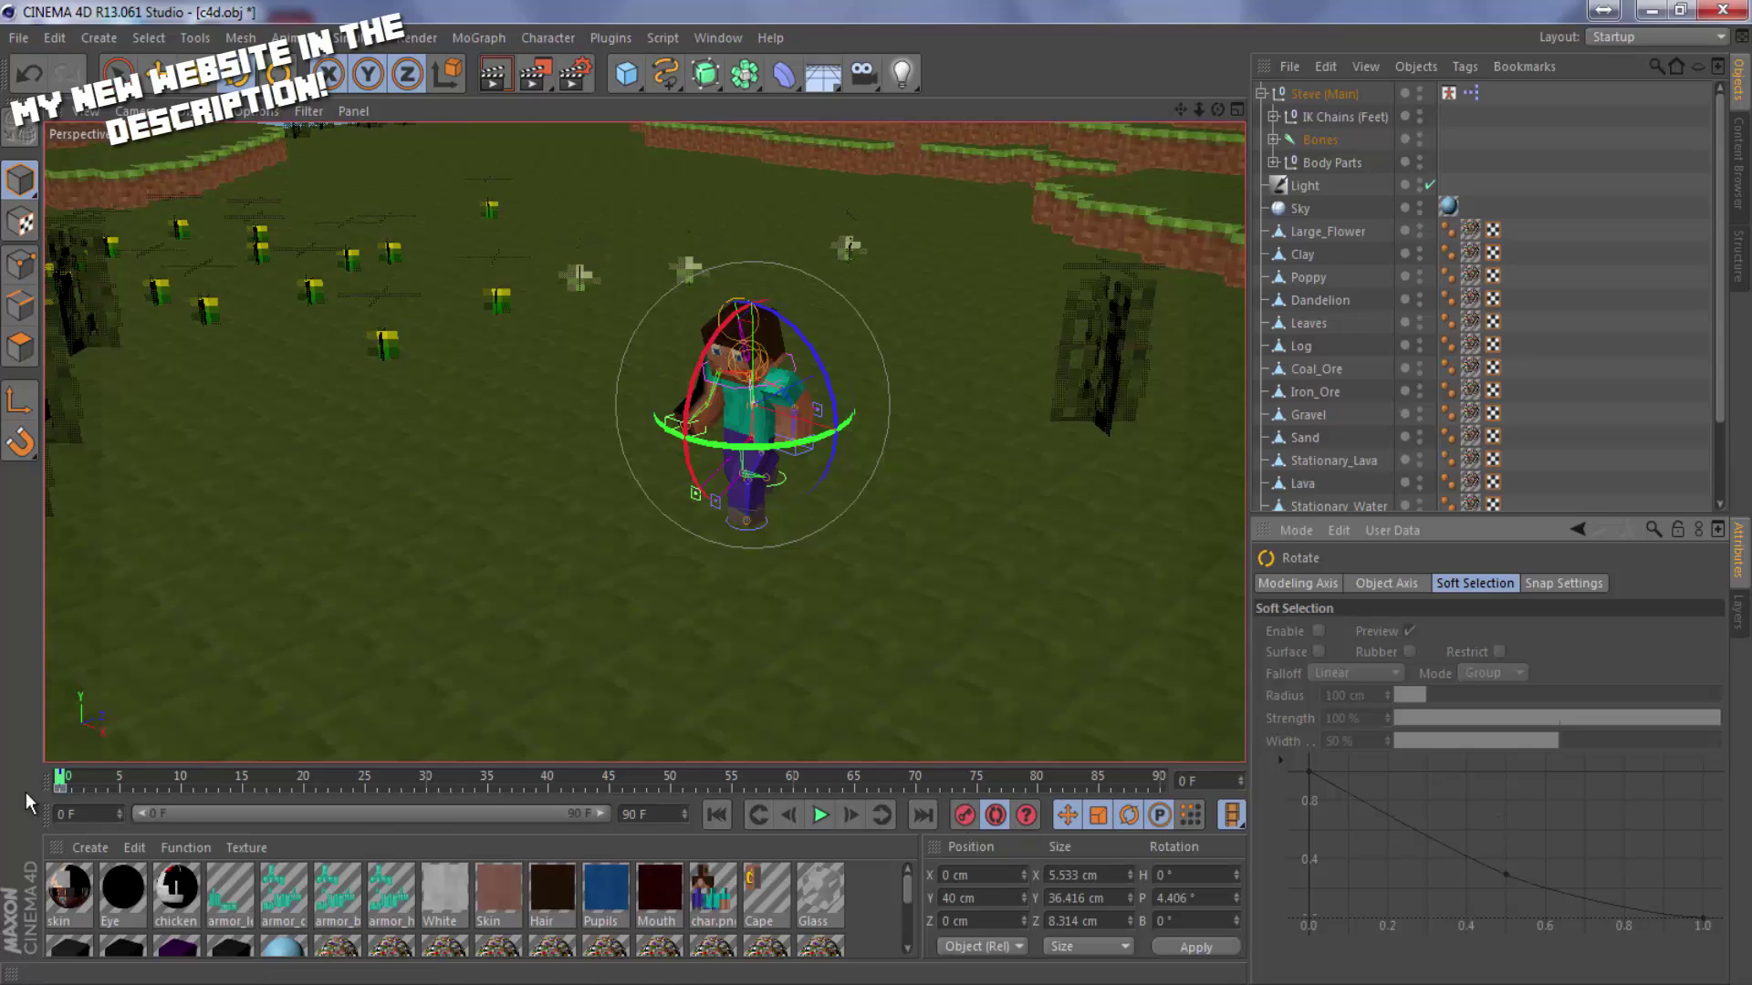
pyautogui.moveTo(61, 778)
pyautogui.mouseDown()
pyautogui.moveTo(243, 780)
pyautogui.moveTo(157, 796)
pyautogui.mouseUp()
pyautogui.click(954, 814)
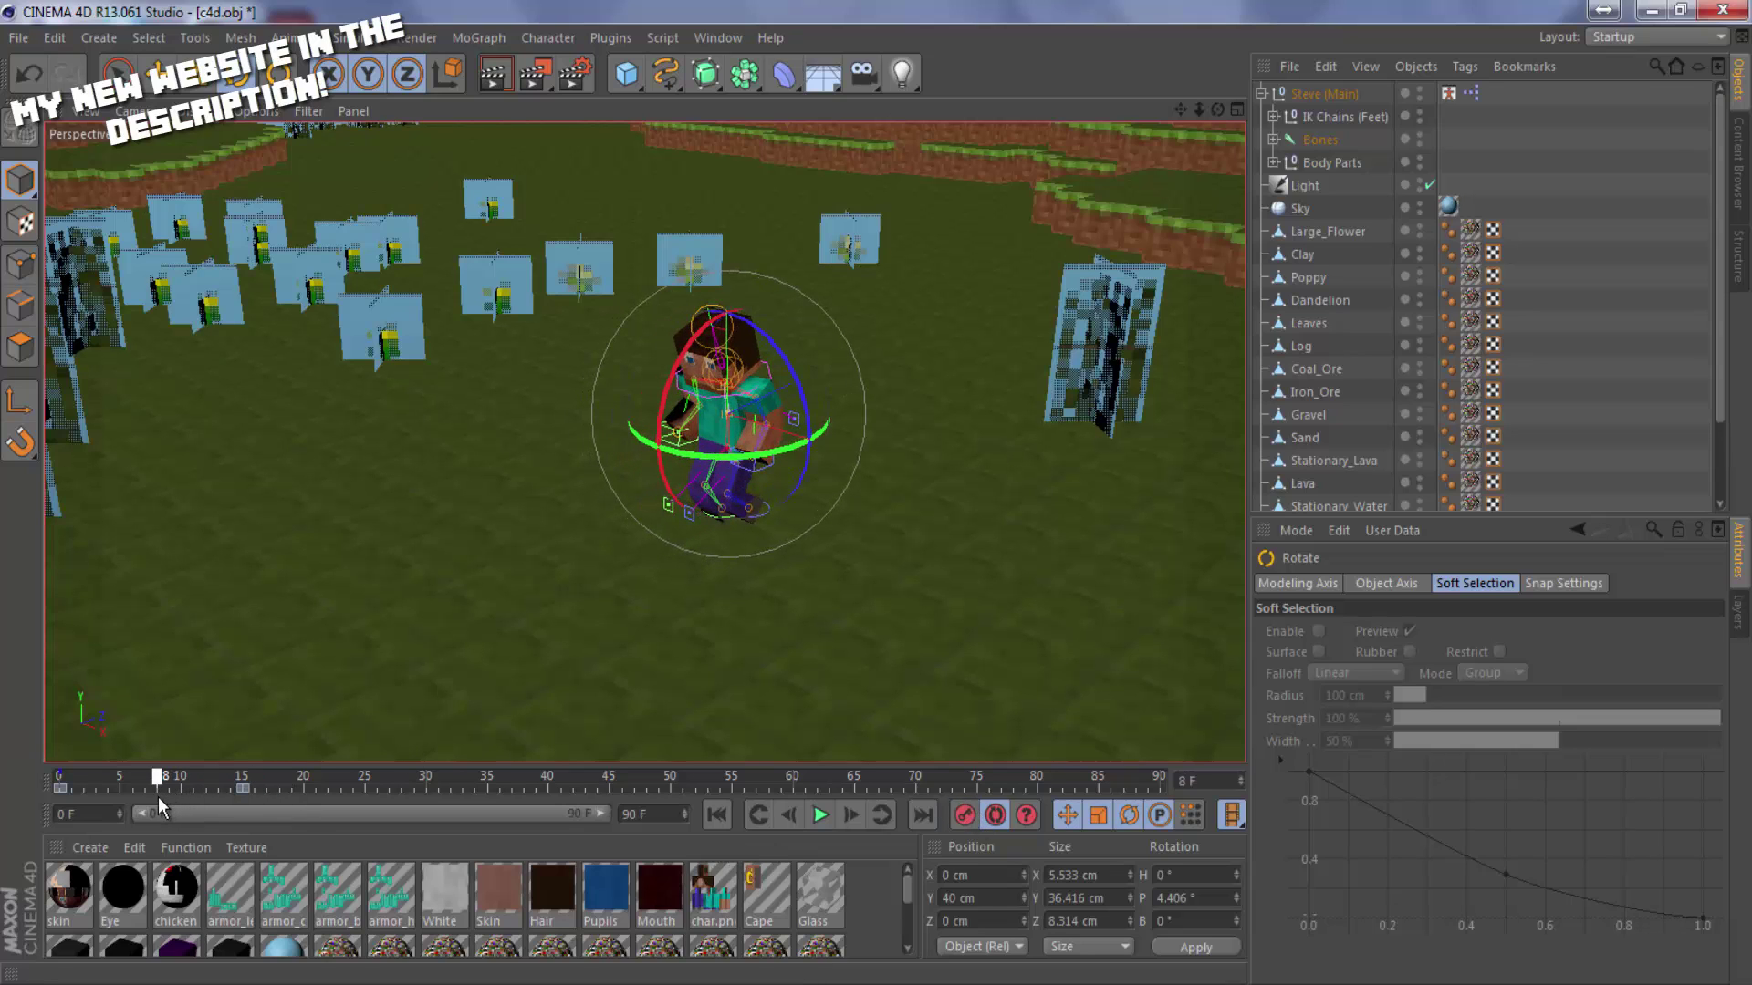
pyautogui.moveTo(651, 408); pyautogui.dragTo(669, 401)
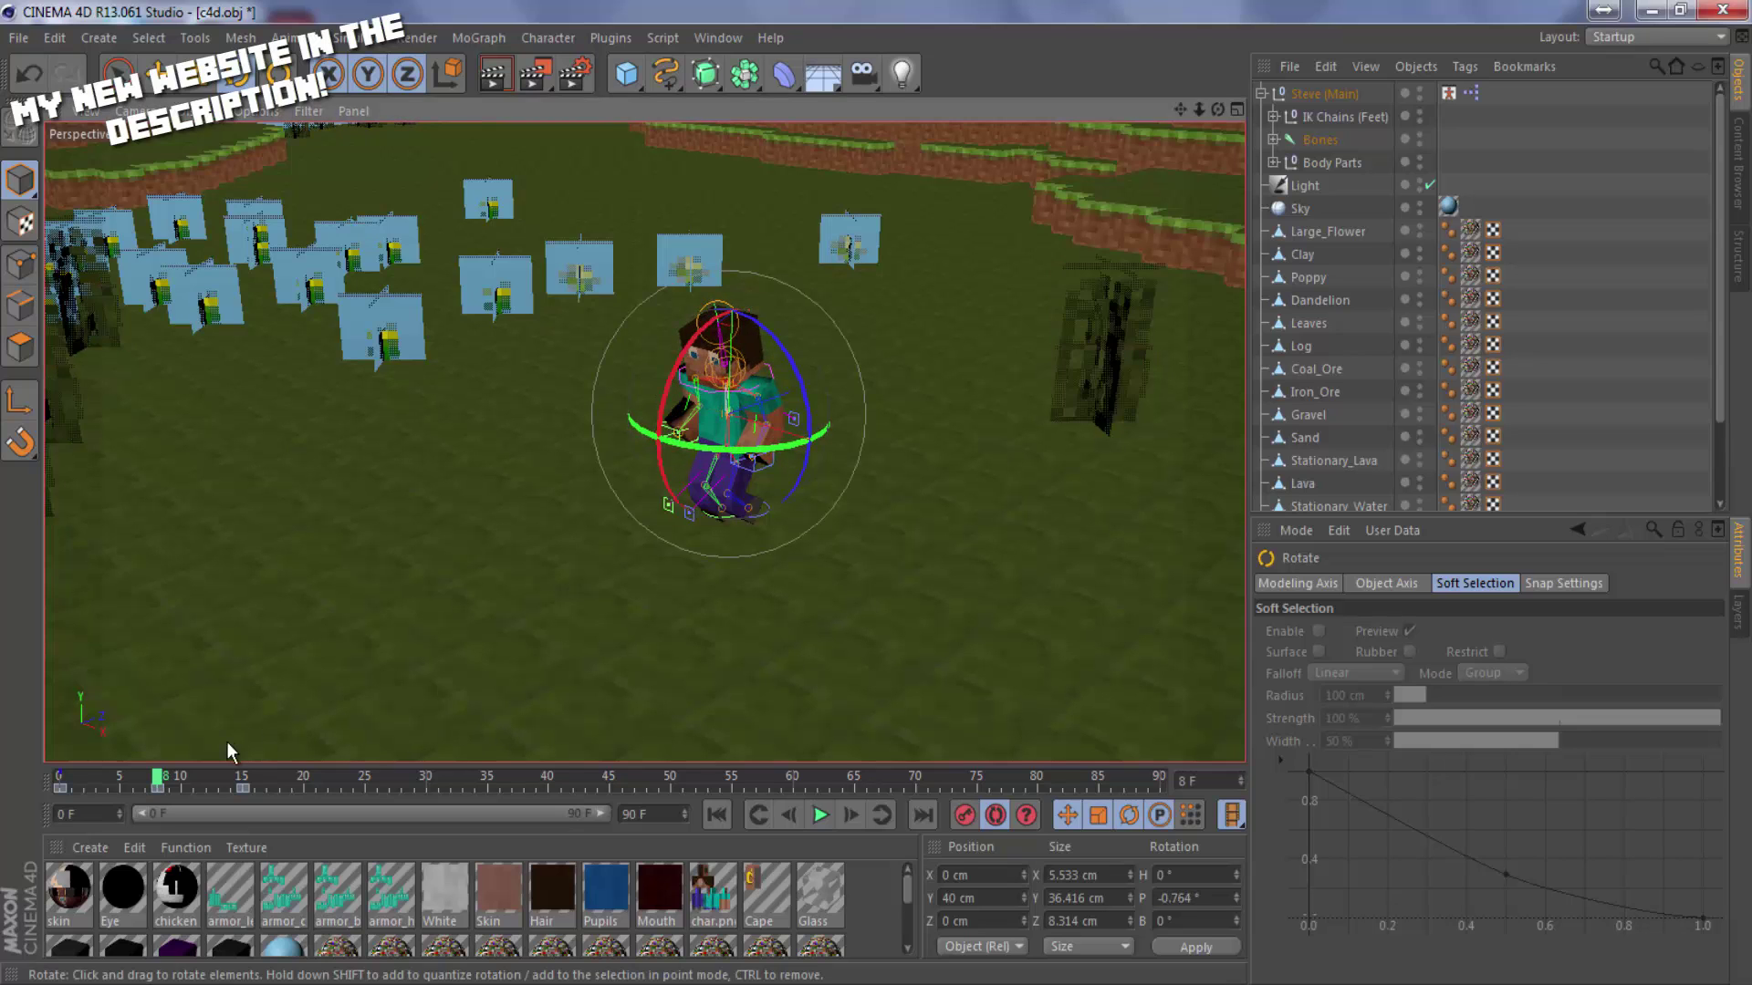
# Lean the torso bone forward to a pitch of about 9.8° at frame 0 and 11.3° at frame 15.
pyautogui.moveTo(157, 782); pyautogui.dragTo(23, 820)
pyautogui.moveTo(702, 383); pyautogui.dragTo(684, 428)
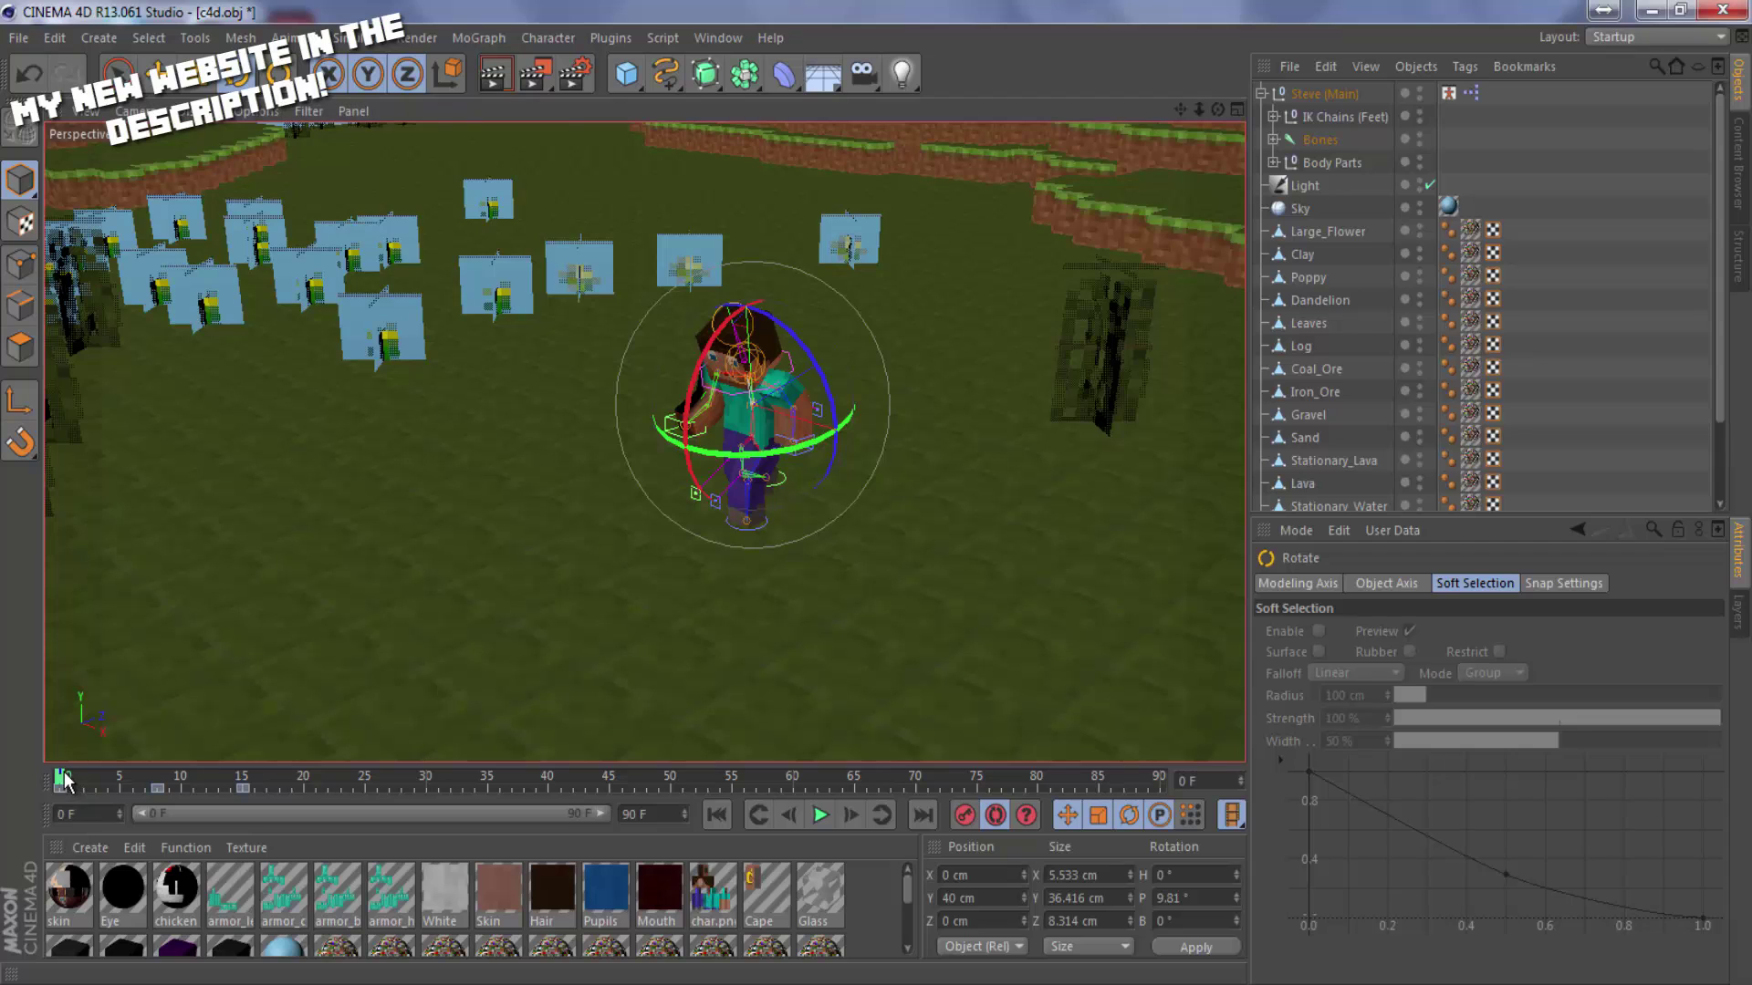
pyautogui.moveTo(66, 781); pyautogui.dragTo(243, 783)
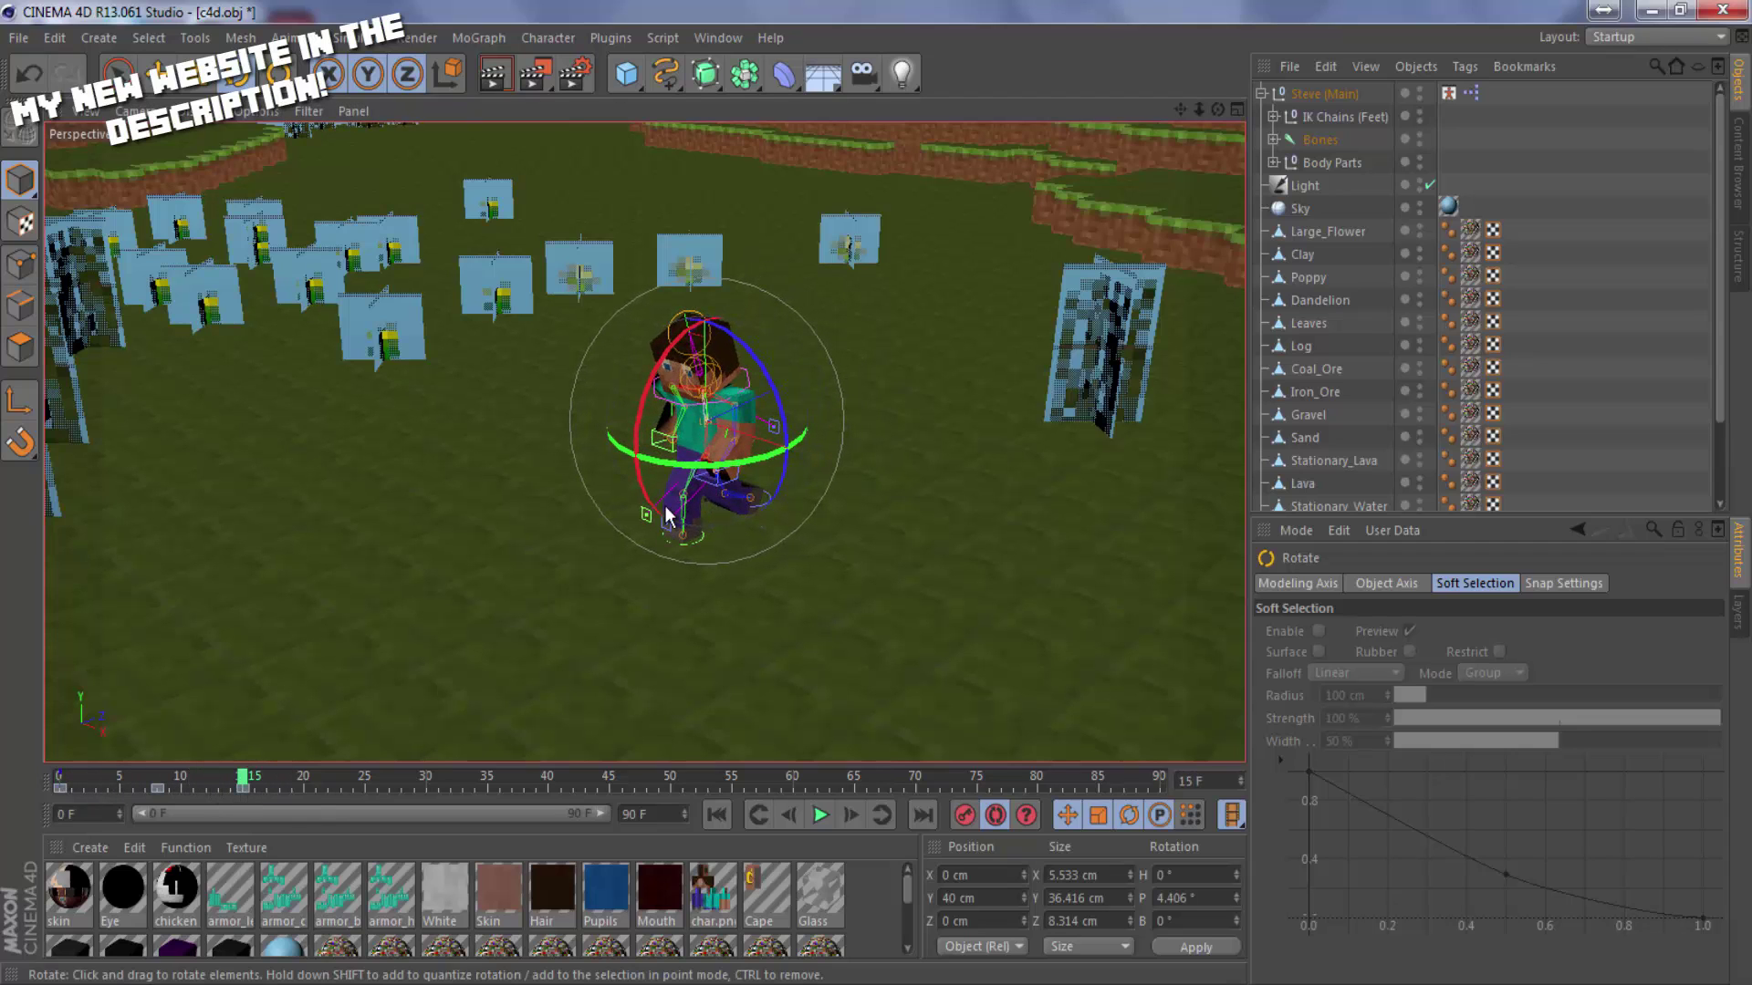
pyautogui.moveTo(643, 398); pyautogui.dragTo(638, 411)
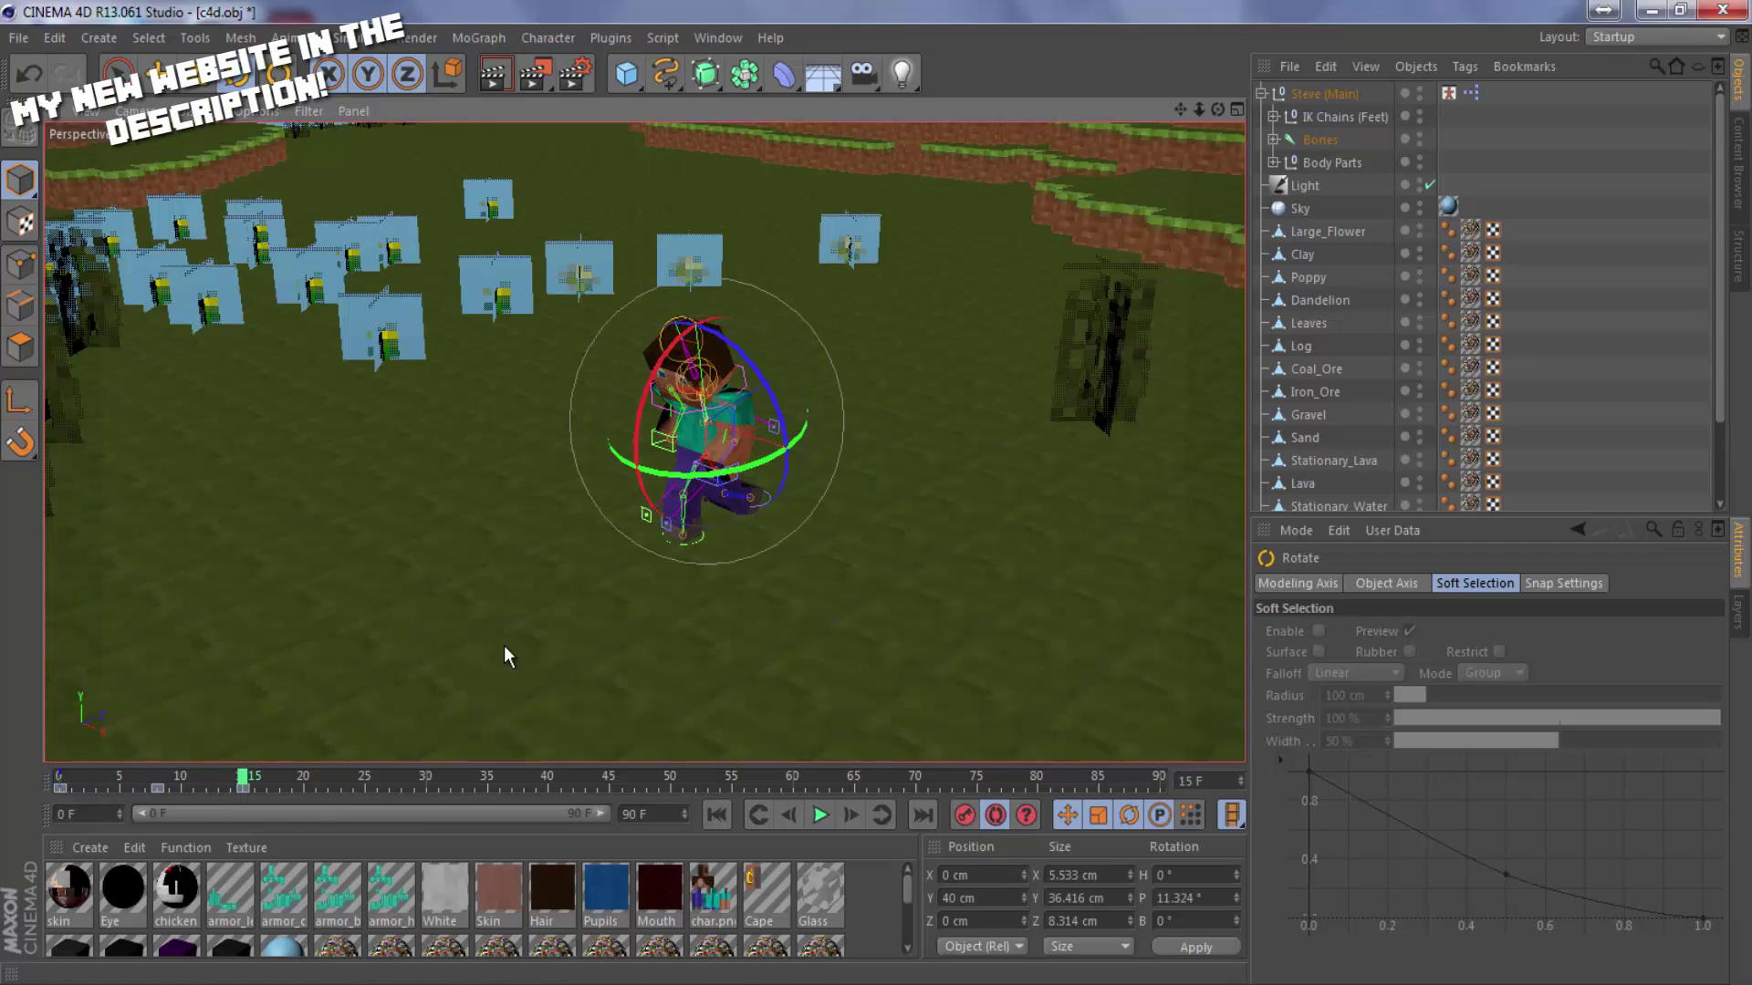
# Play the animation from frame 0 to check the torso's bobbing during the step.
pyautogui.click(230, 777)
pyautogui.moveTo(209, 773); pyautogui.dragTo(41, 786)
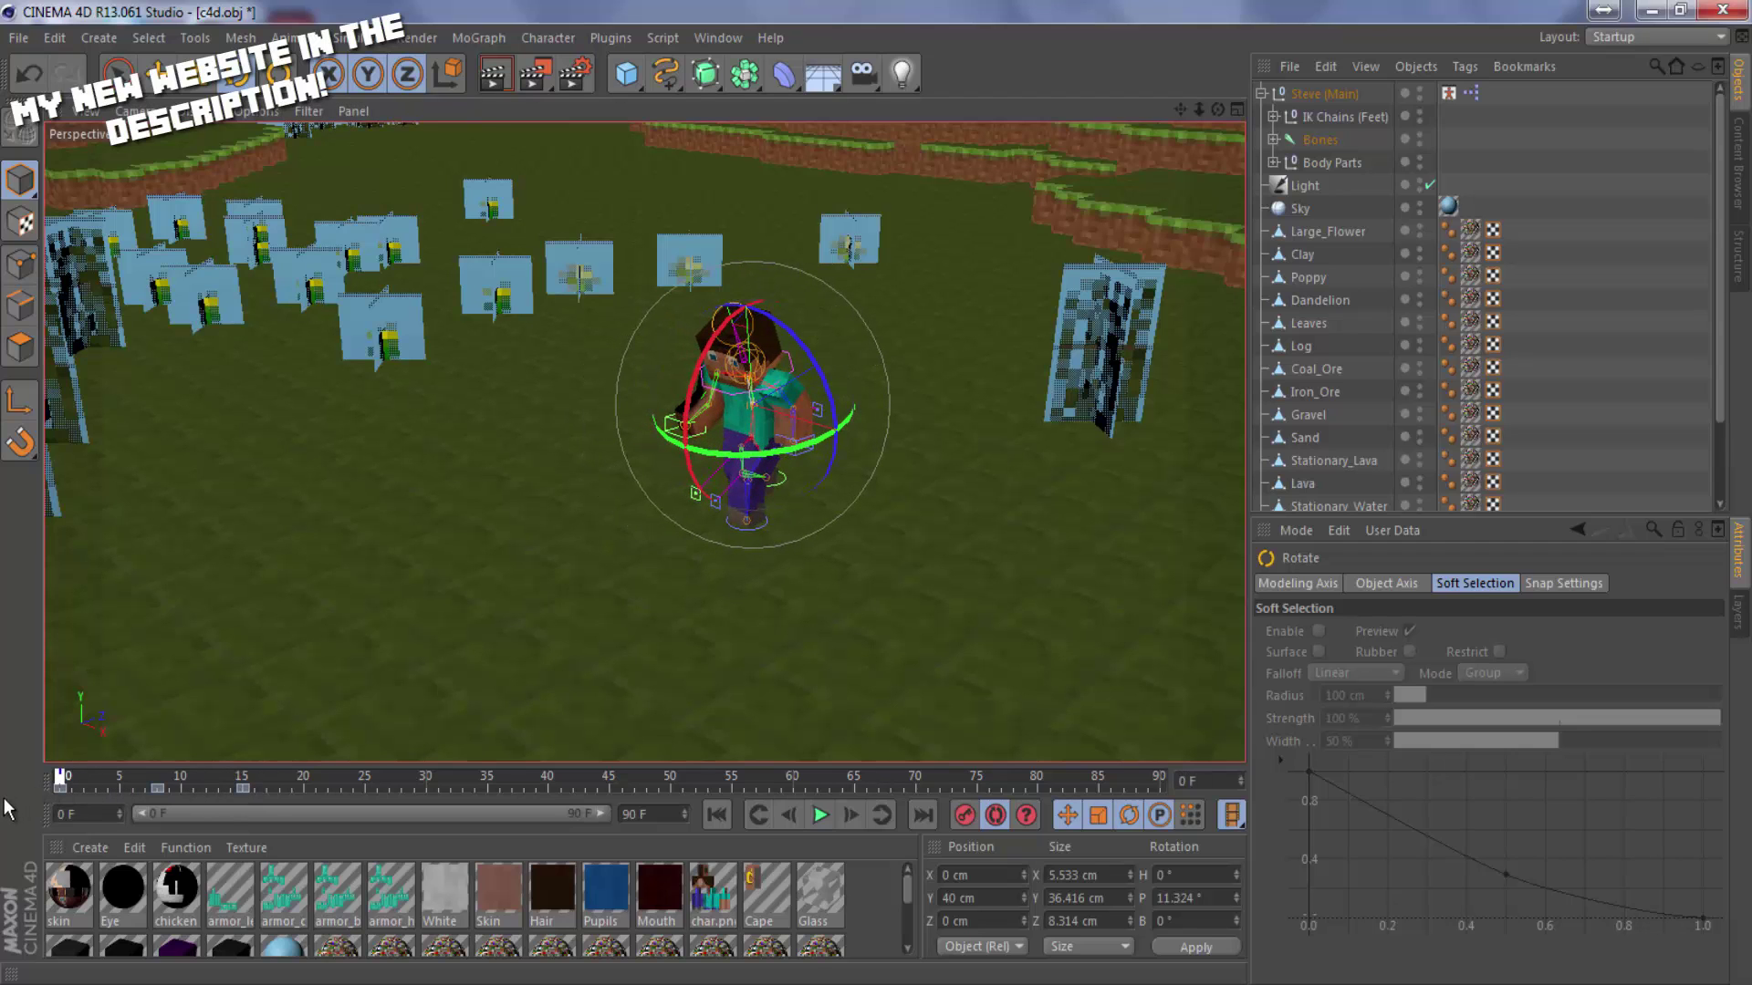
pyautogui.click(811, 814)
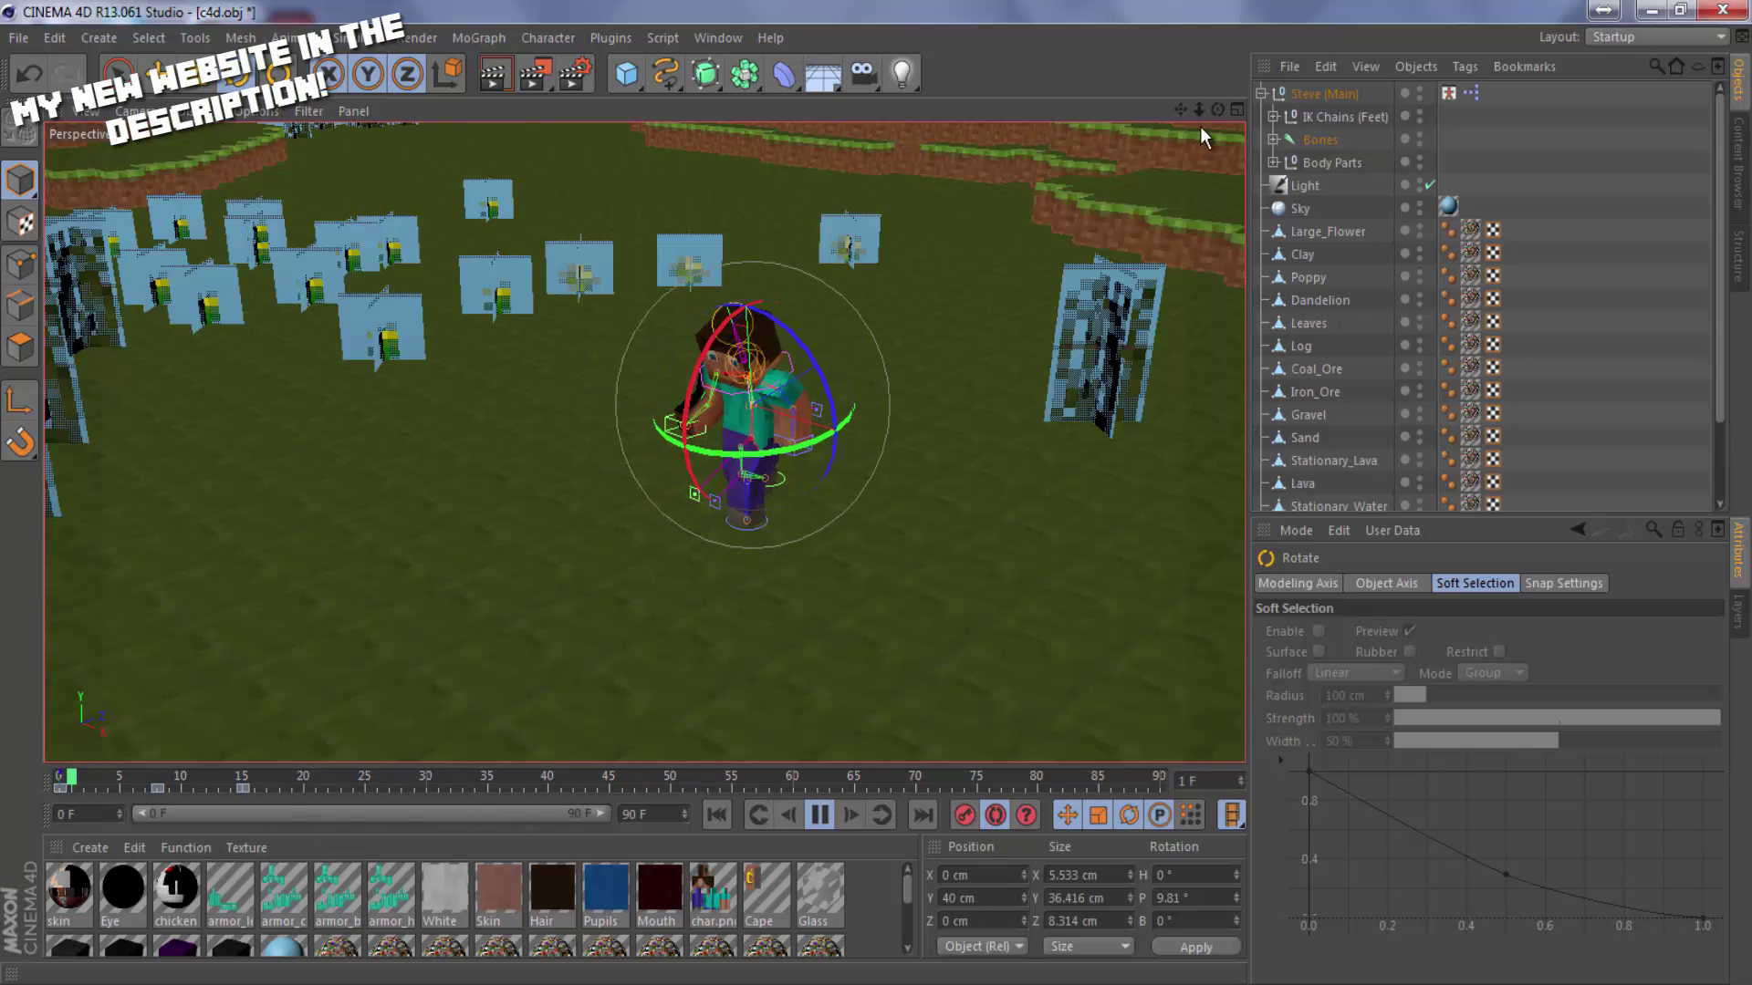
# Examine the playing walk animation up close around the Steve character, stop the playback and return to frame 0.
pyautogui.click(1738, 102)
pyautogui.click(1738, 78)
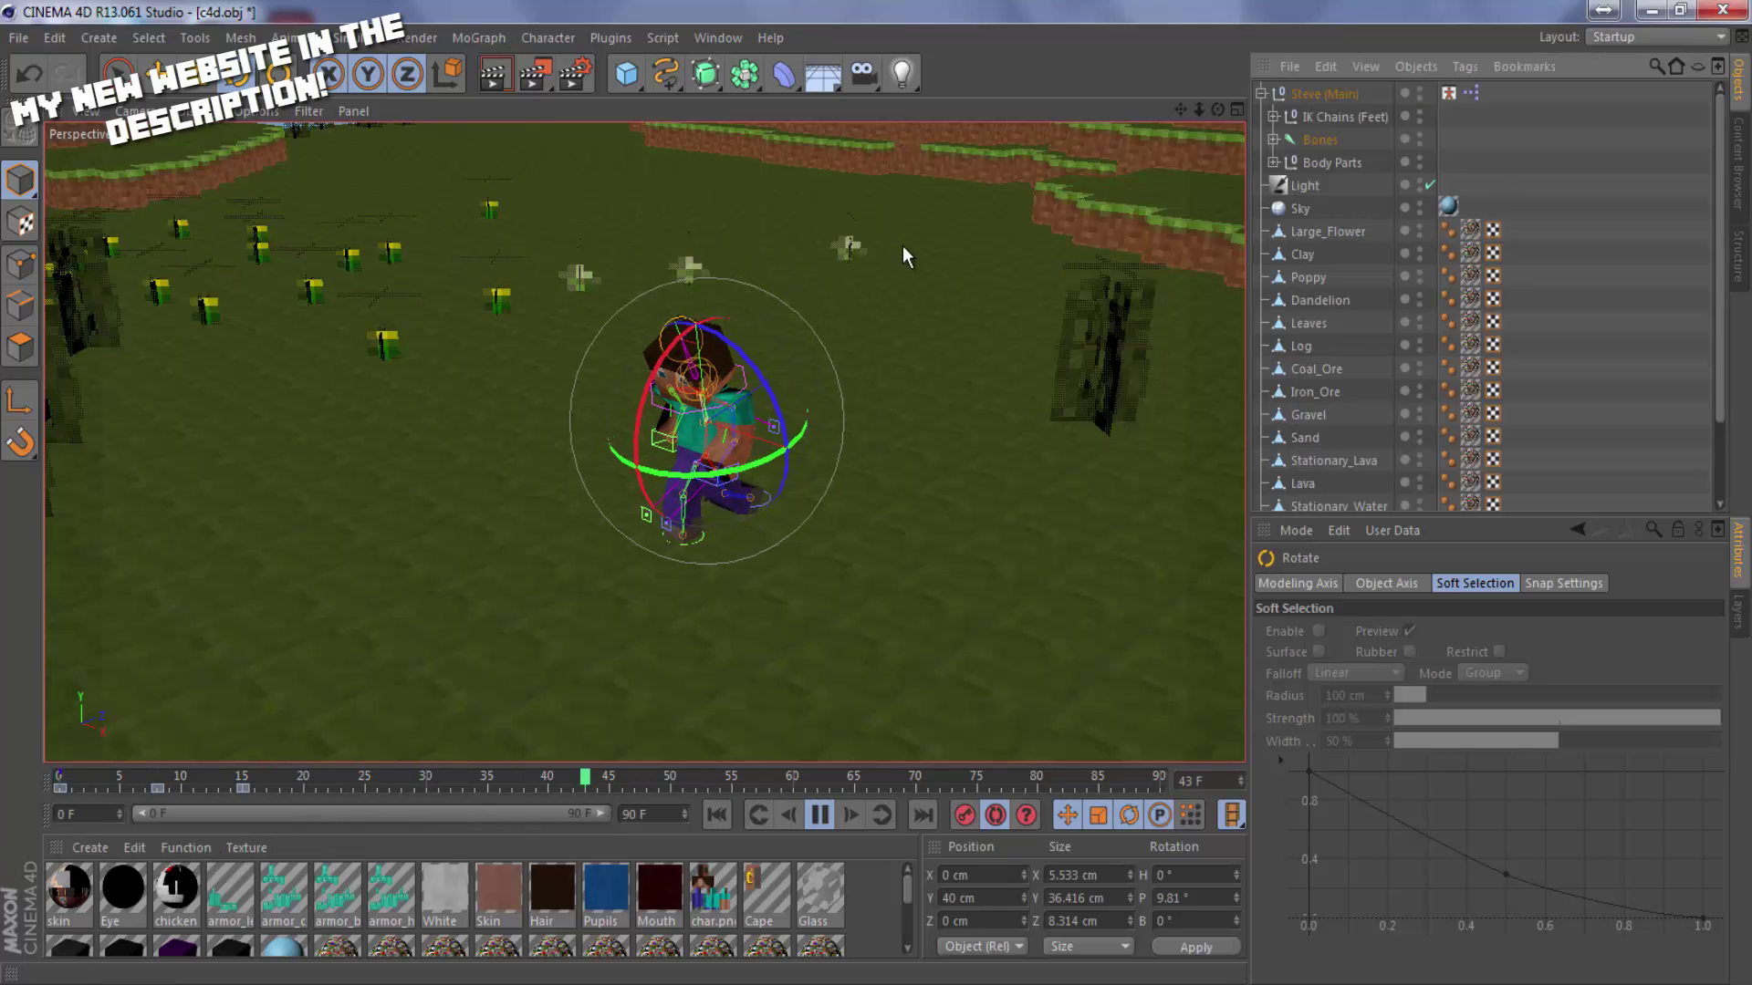
pyautogui.click(950, 286)
pyautogui.moveTo(1219, 110); pyautogui.dragTo(876, 493)
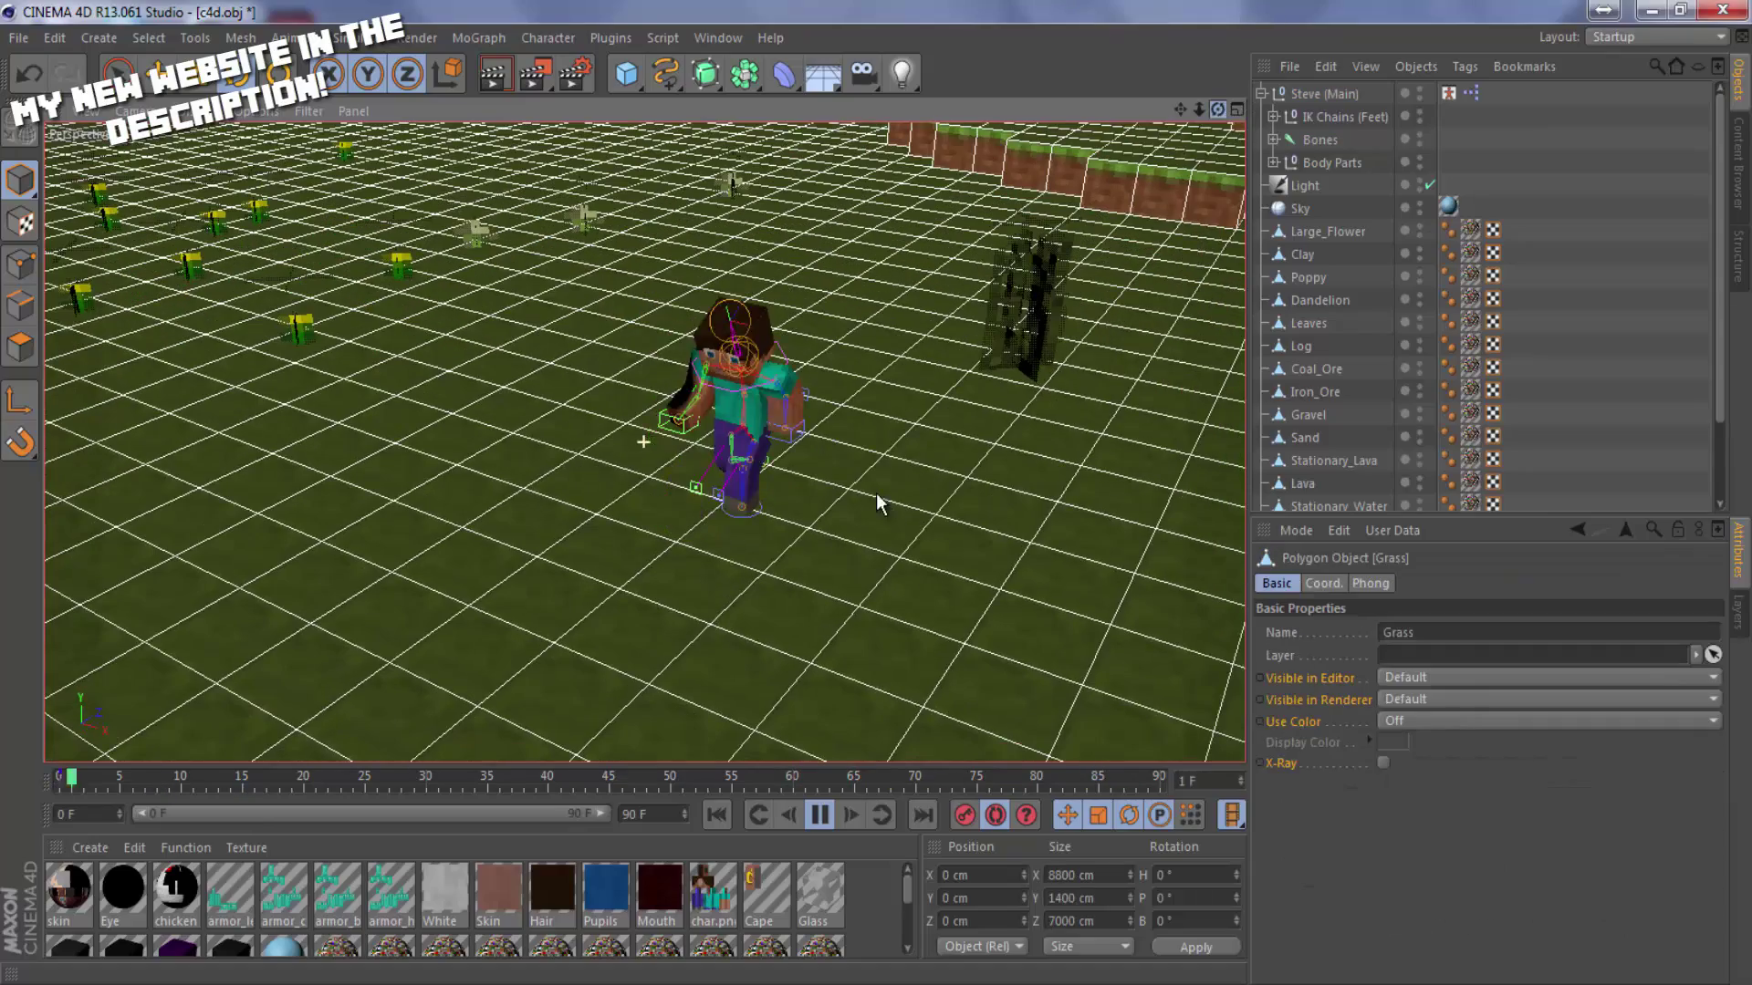
pyautogui.moveTo(1199, 108); pyautogui.dragTo(881, 502)
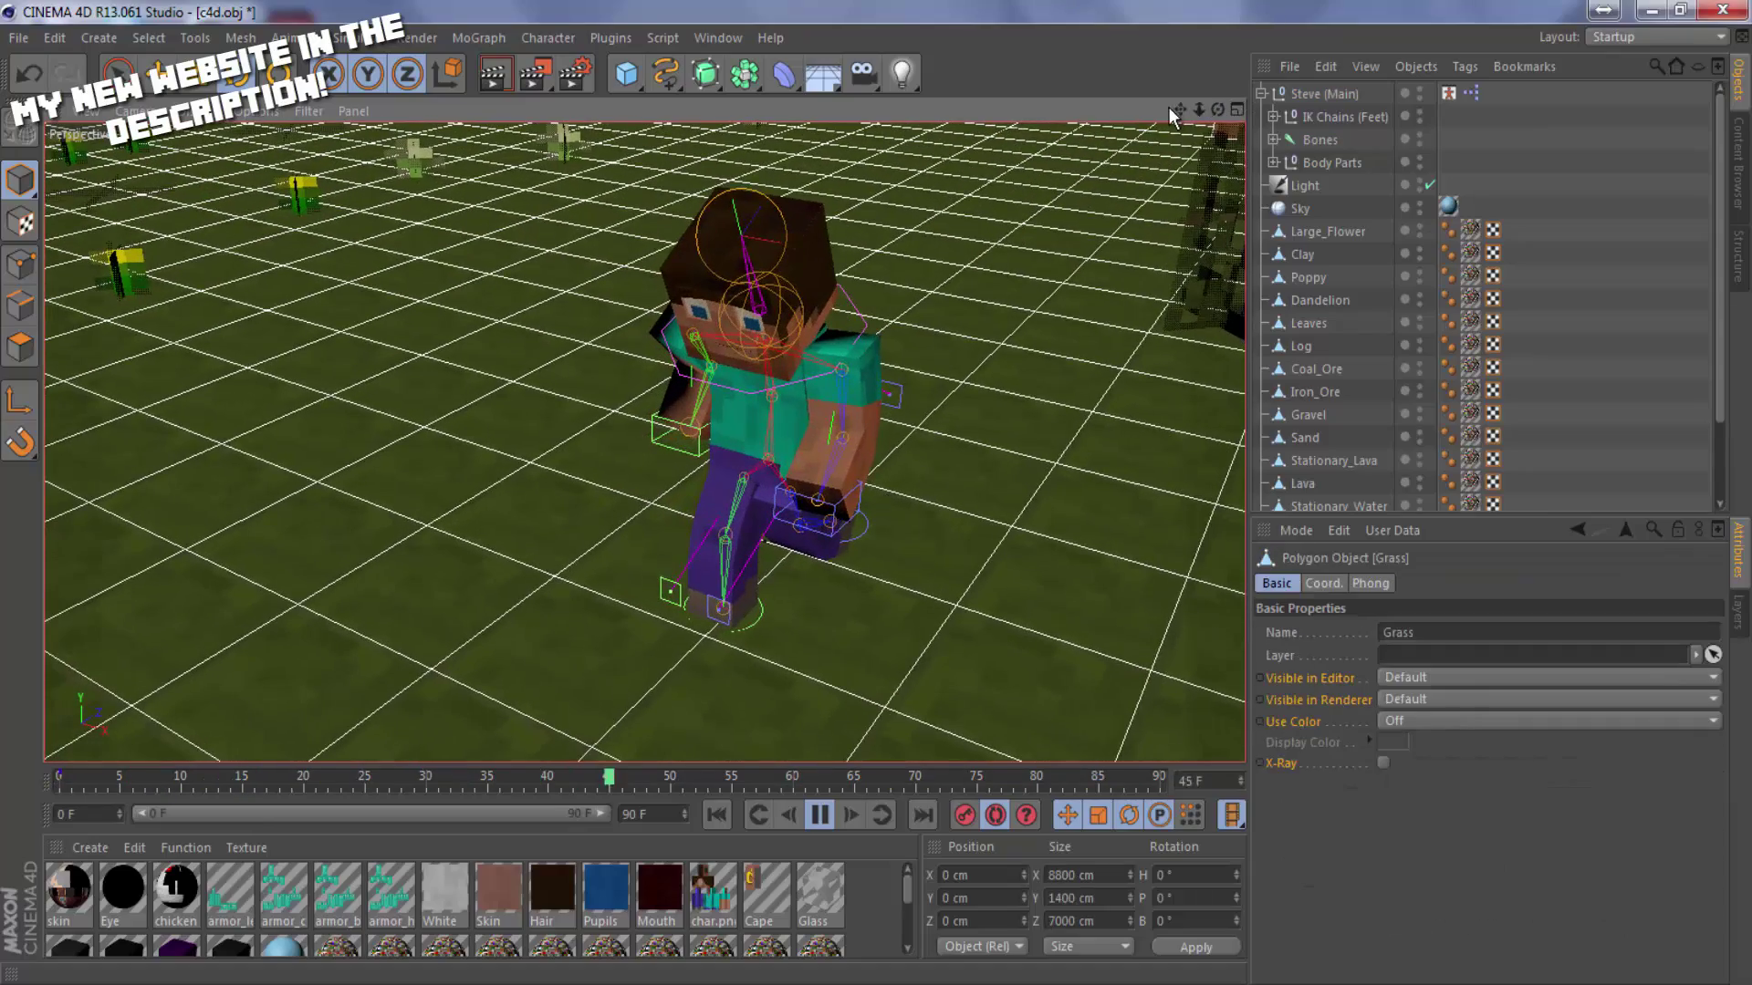
pyautogui.moveTo(1177, 109); pyautogui.dragTo(874, 493)
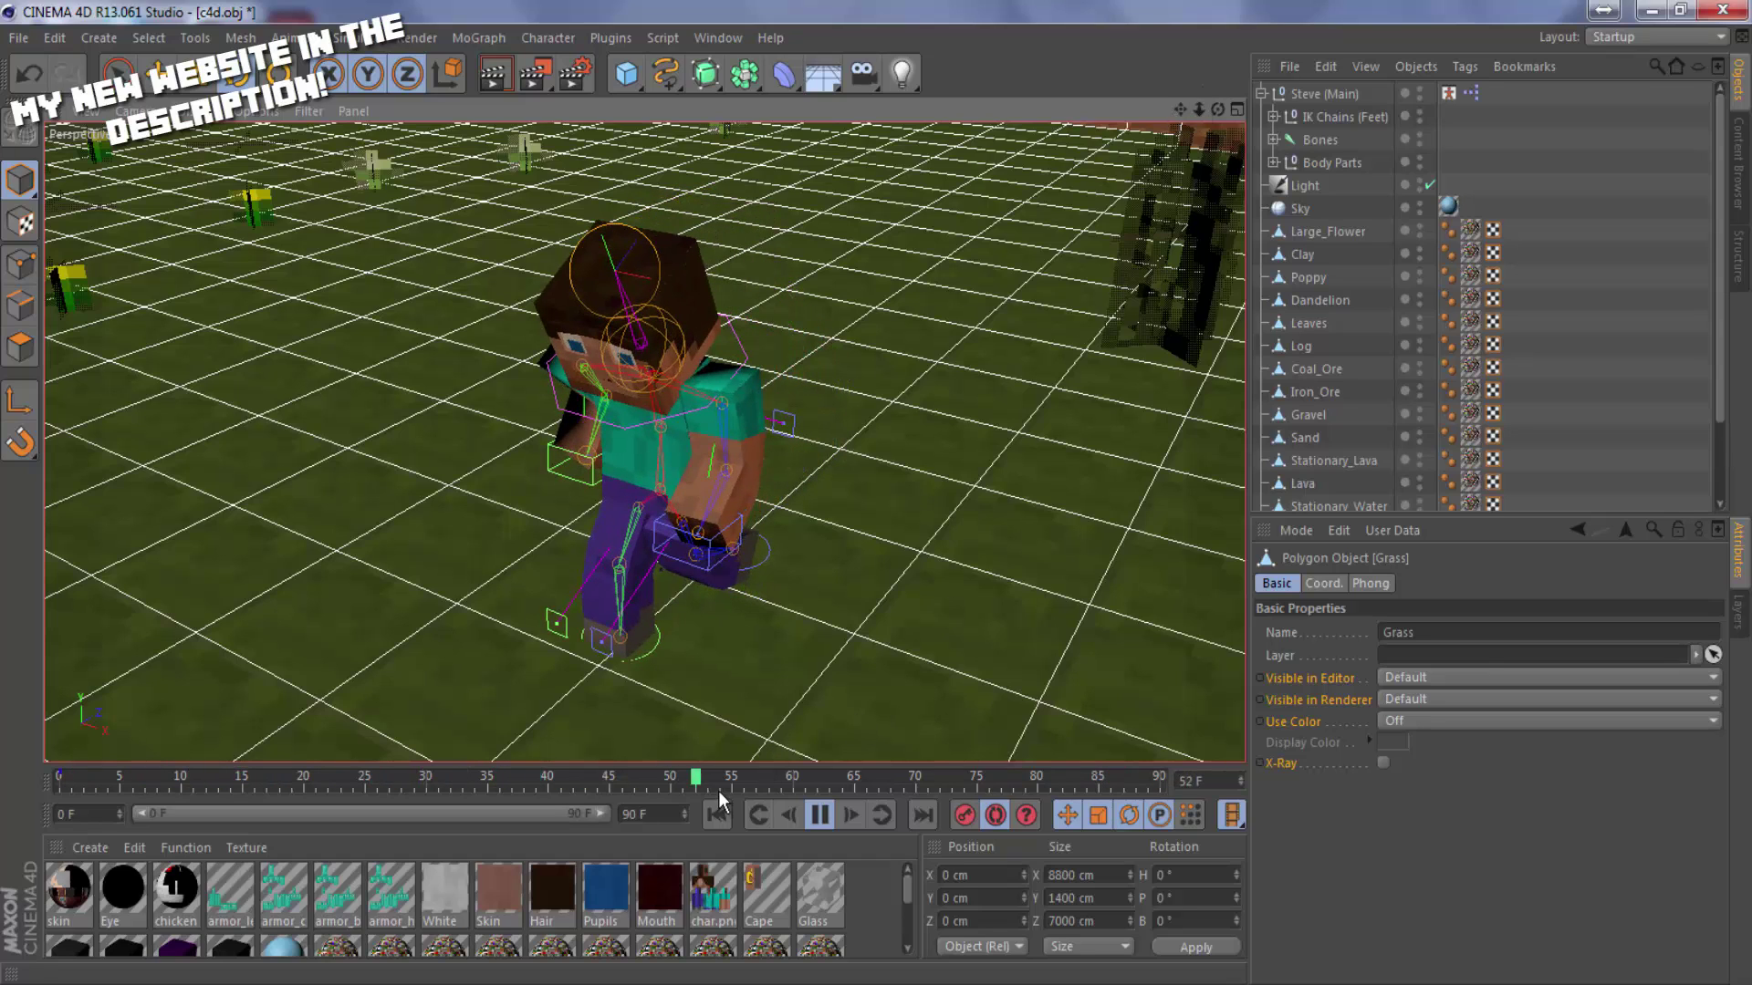
pyautogui.click(818, 820)
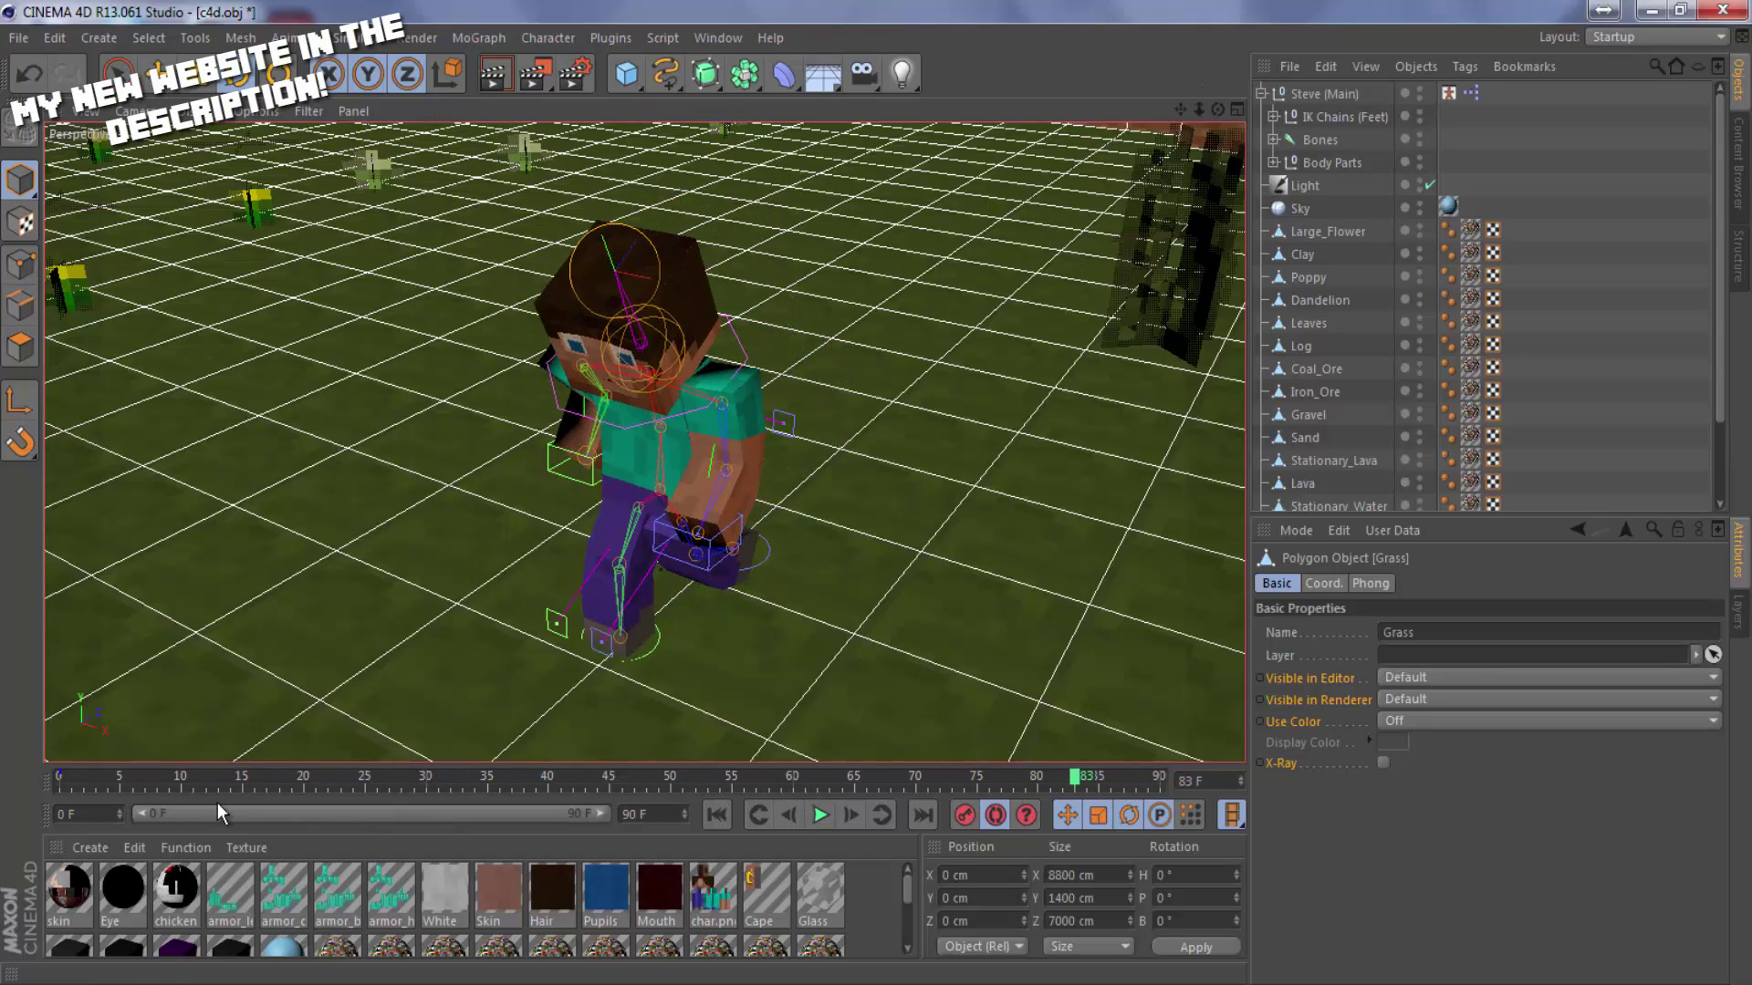
pyautogui.click(57, 783)
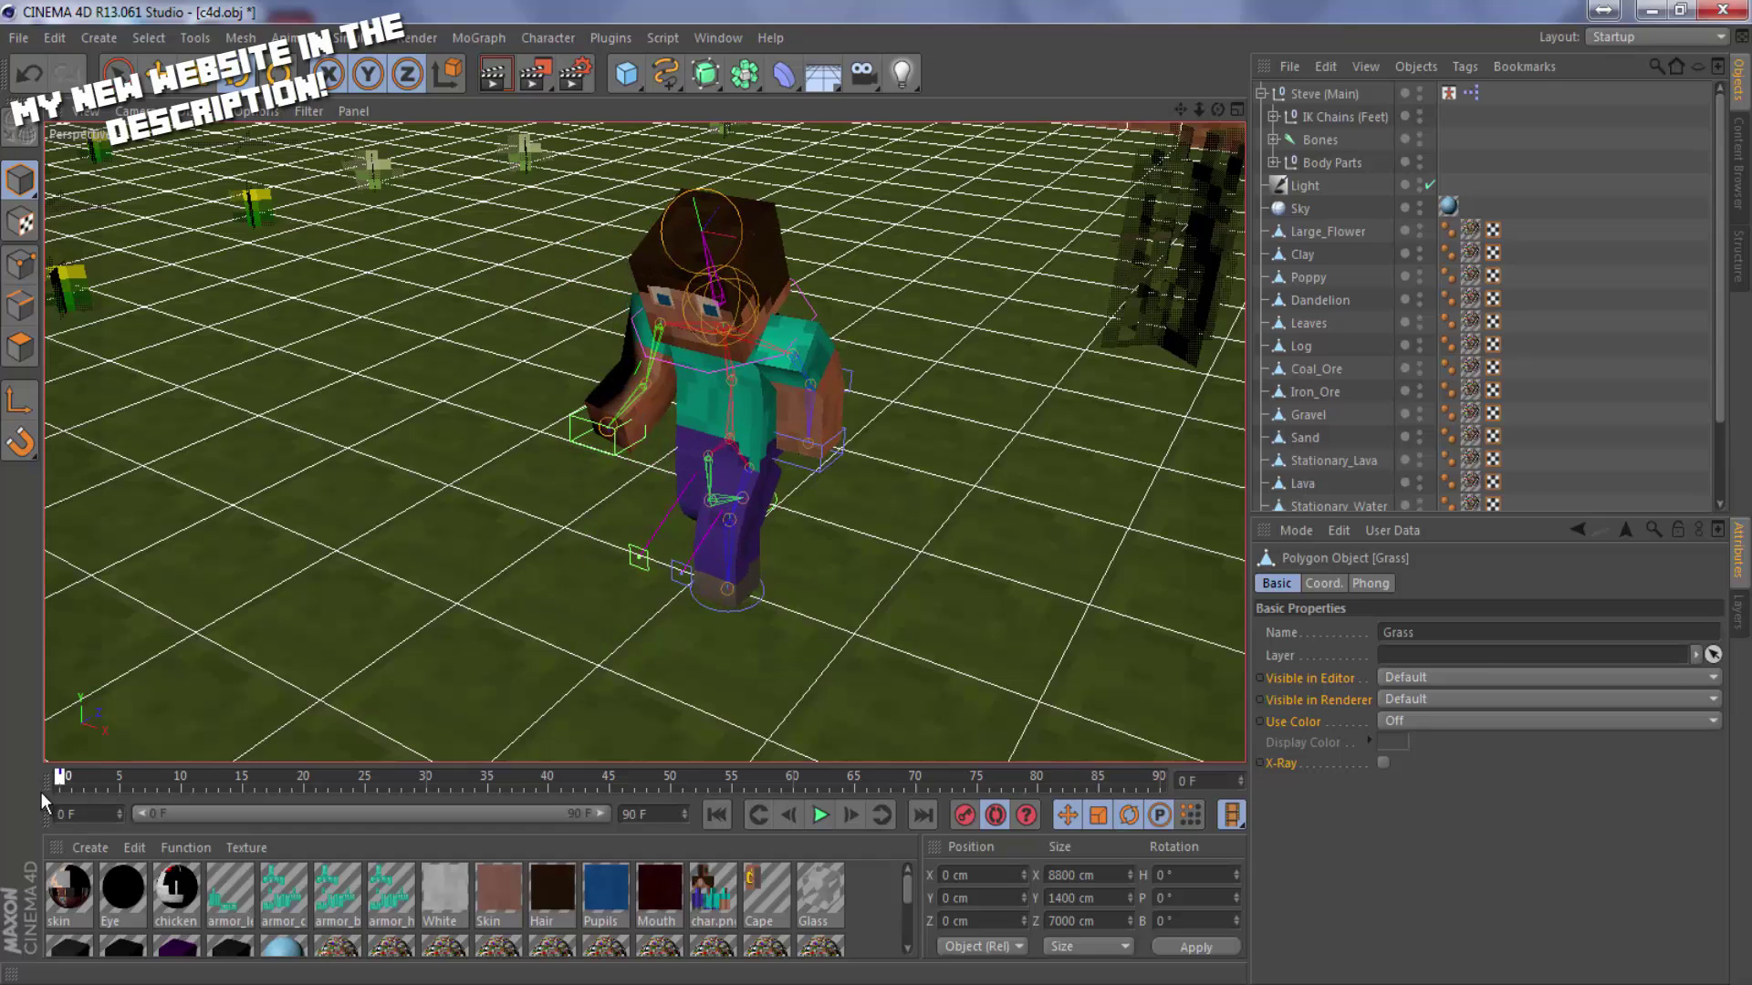
# Select the whole Steve (Main) rig and inspect its pose at frames 0 and 15.
pyautogui.click(1339, 94)
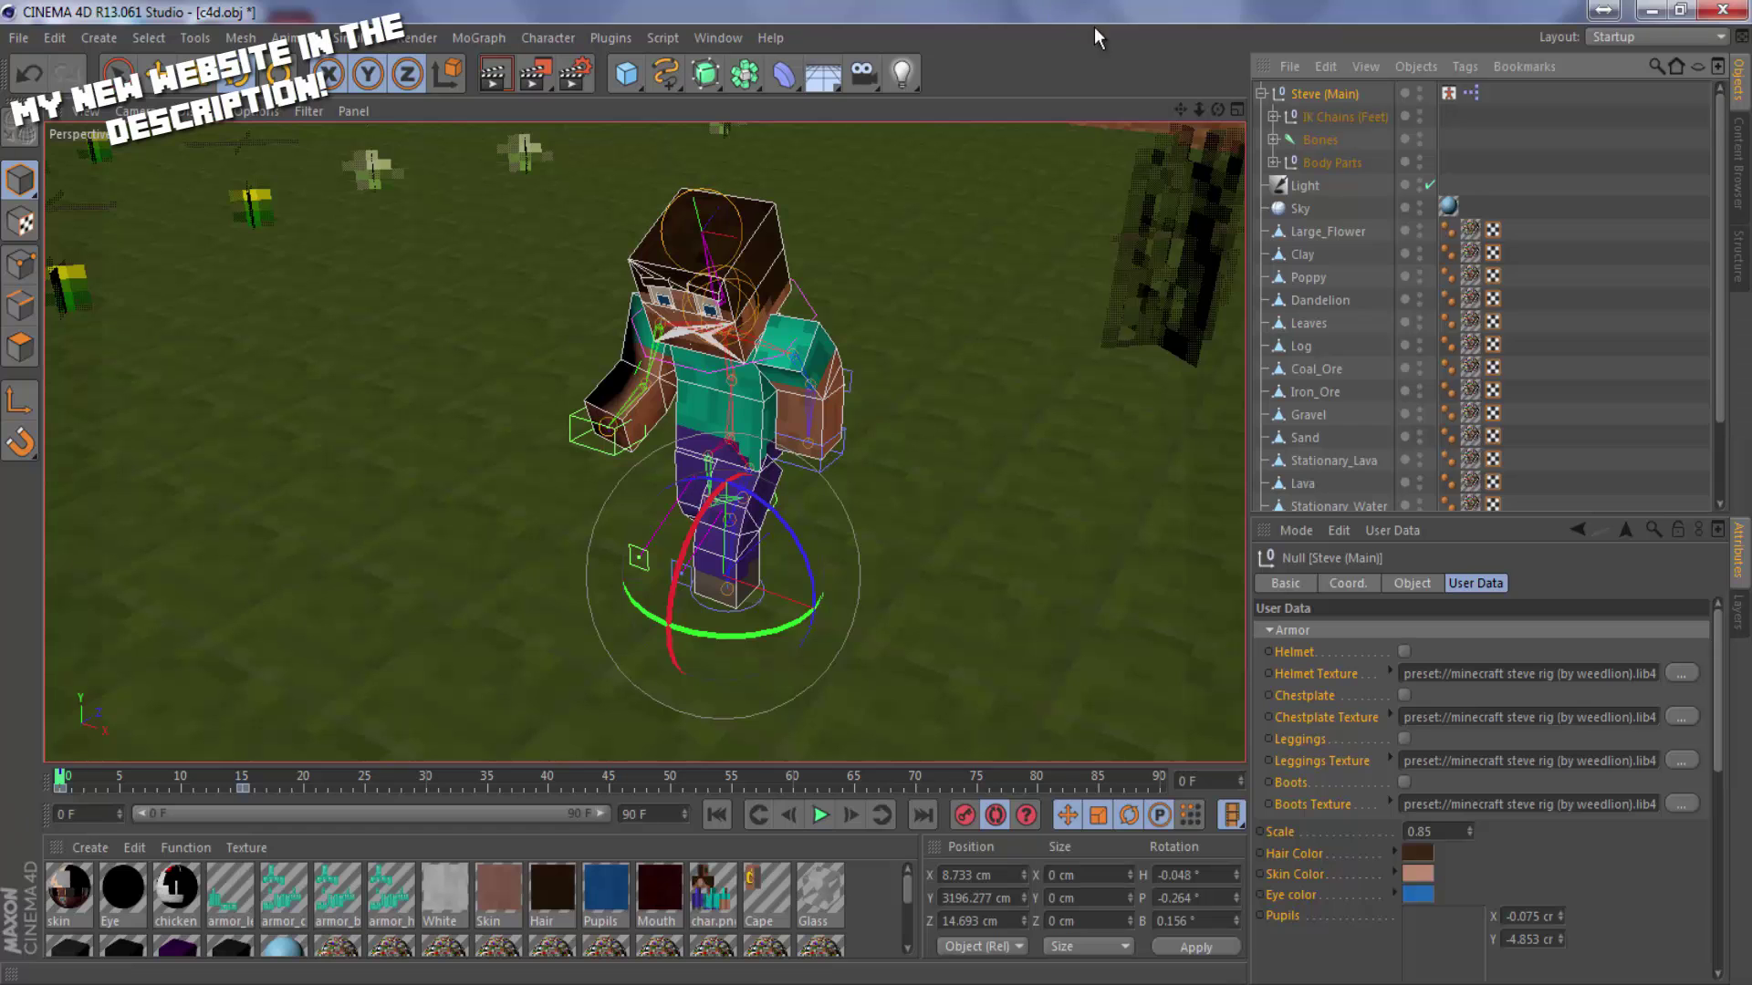
pyautogui.moveTo(1214, 107); pyautogui.dragTo(1033, 281)
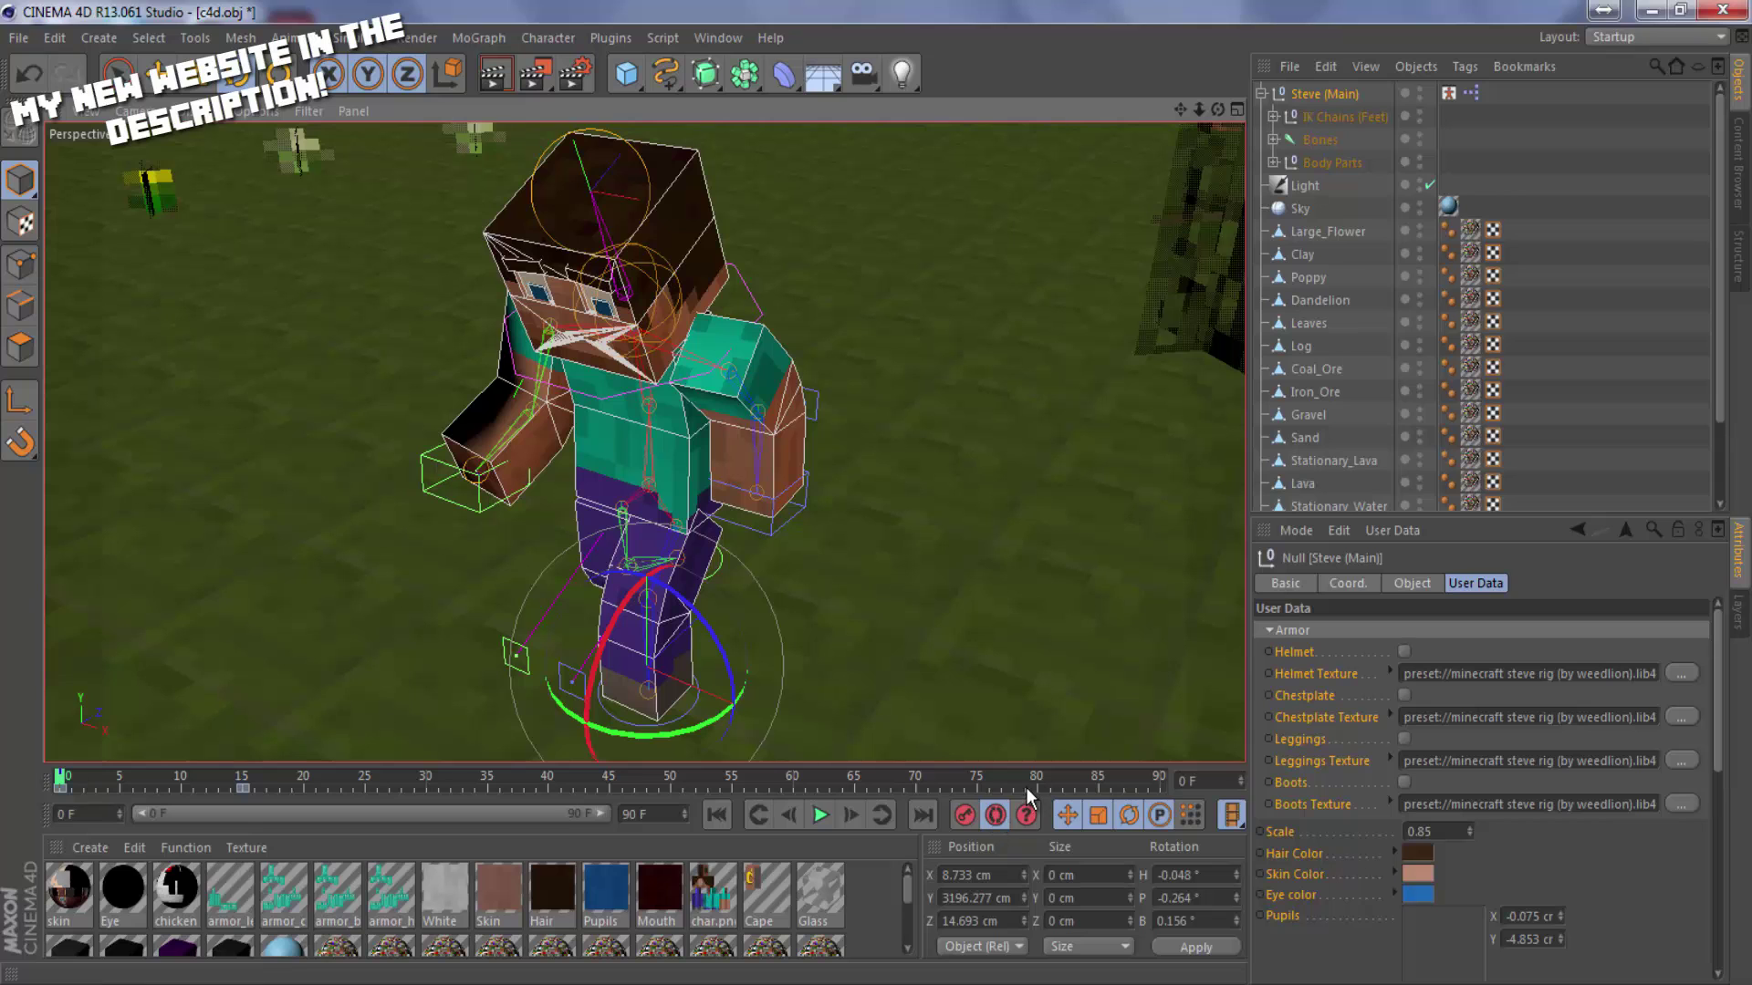
pyautogui.moveTo(60, 780); pyautogui.dragTo(239, 781)
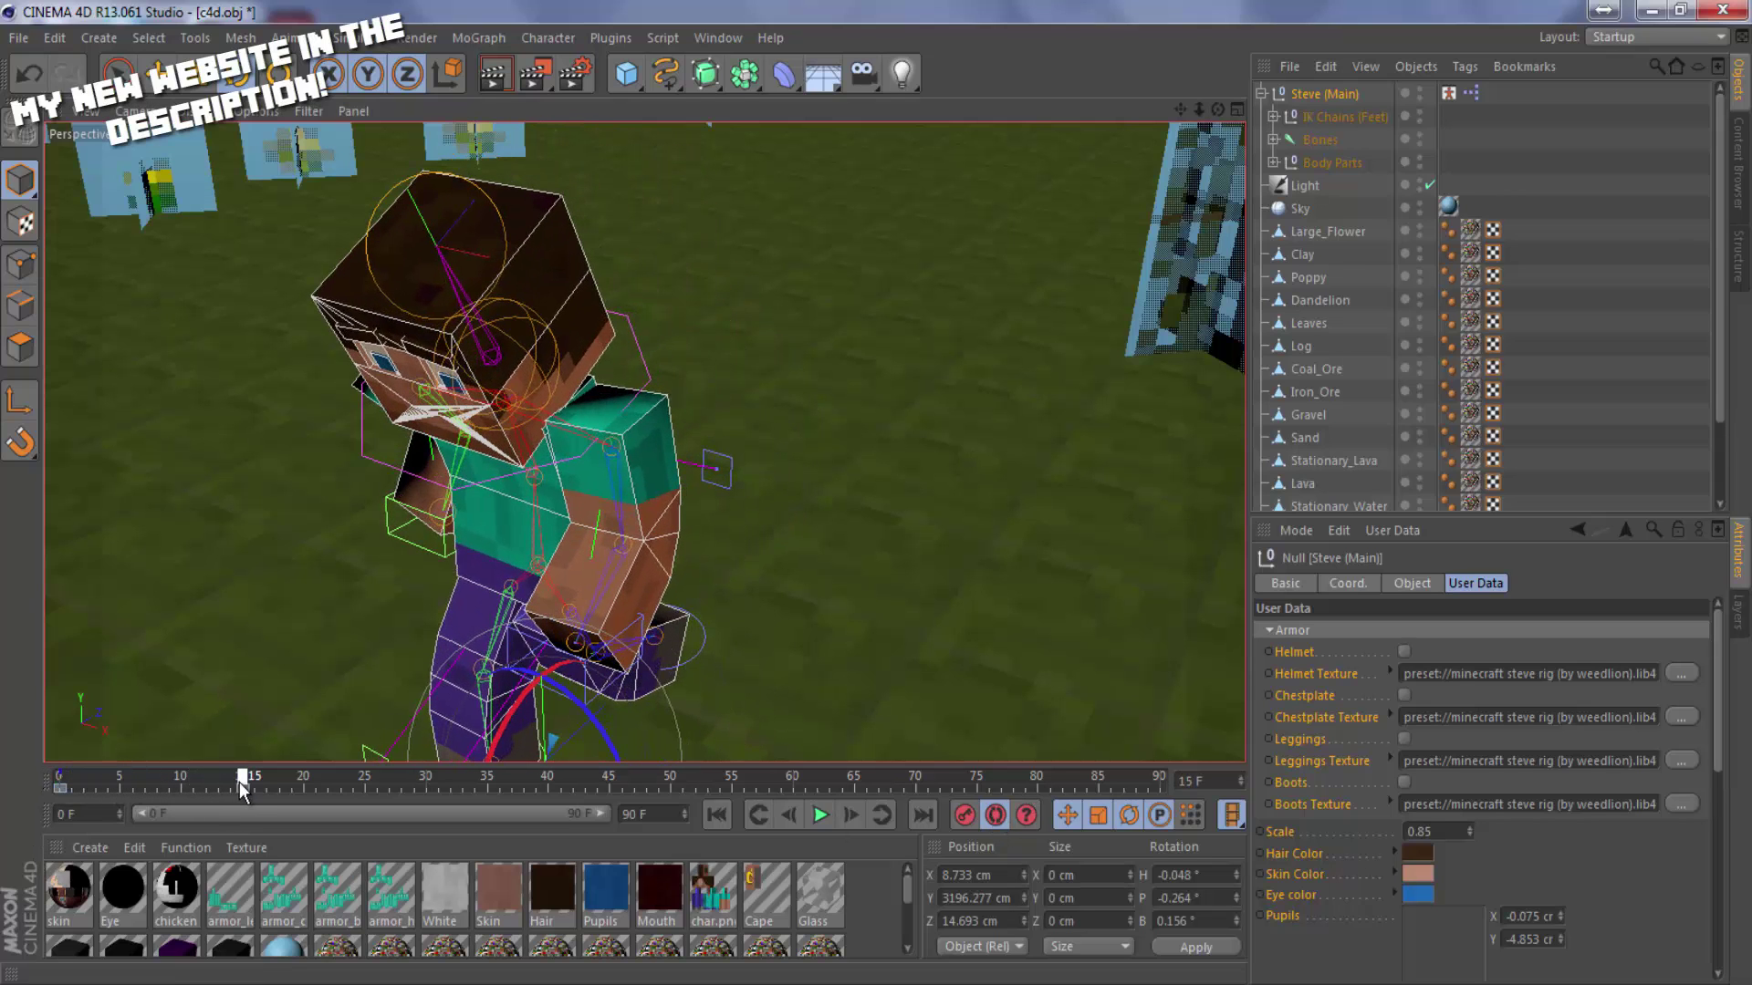
pyautogui.moveTo(873, 495); pyautogui.dragTo(874, 495)
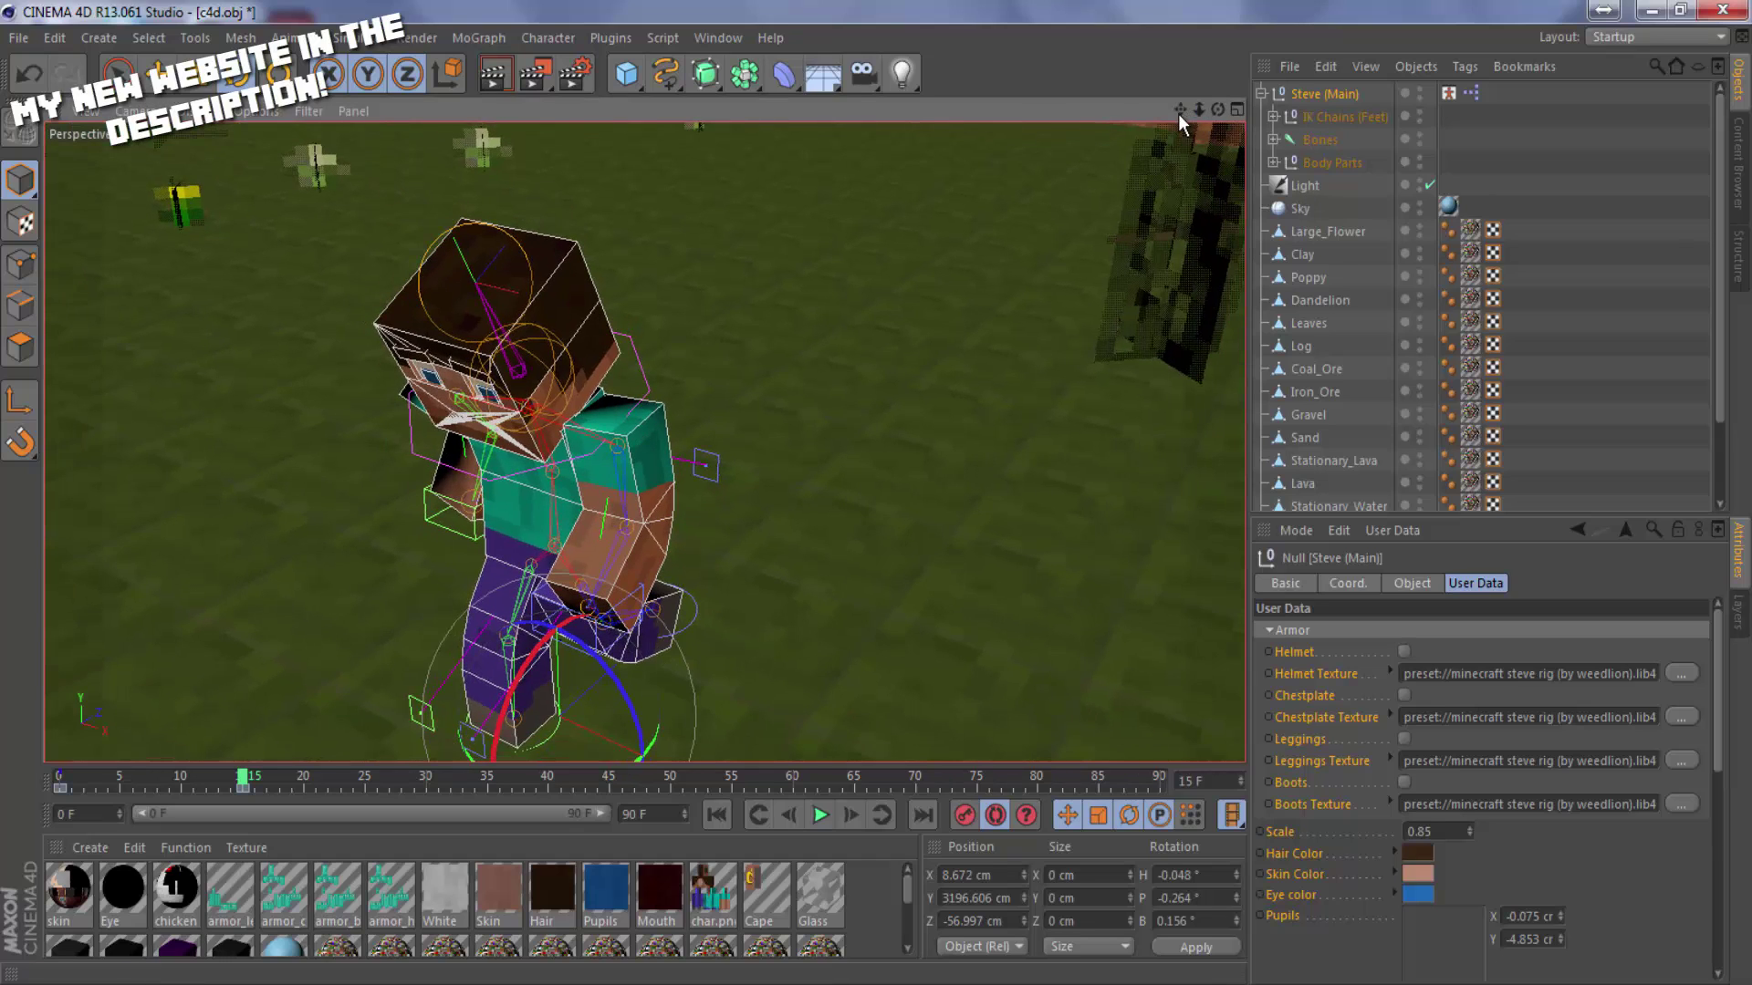
pyautogui.moveTo(1181, 110); pyautogui.dragTo(876, 492)
pyautogui.moveTo(1198, 110)
pyautogui.mouseDown()
pyautogui.moveTo(876, 493)
pyautogui.moveTo(1201, 111)
pyautogui.mouseUp()
pyautogui.moveTo(876, 493); pyautogui.dragTo(983, 466)
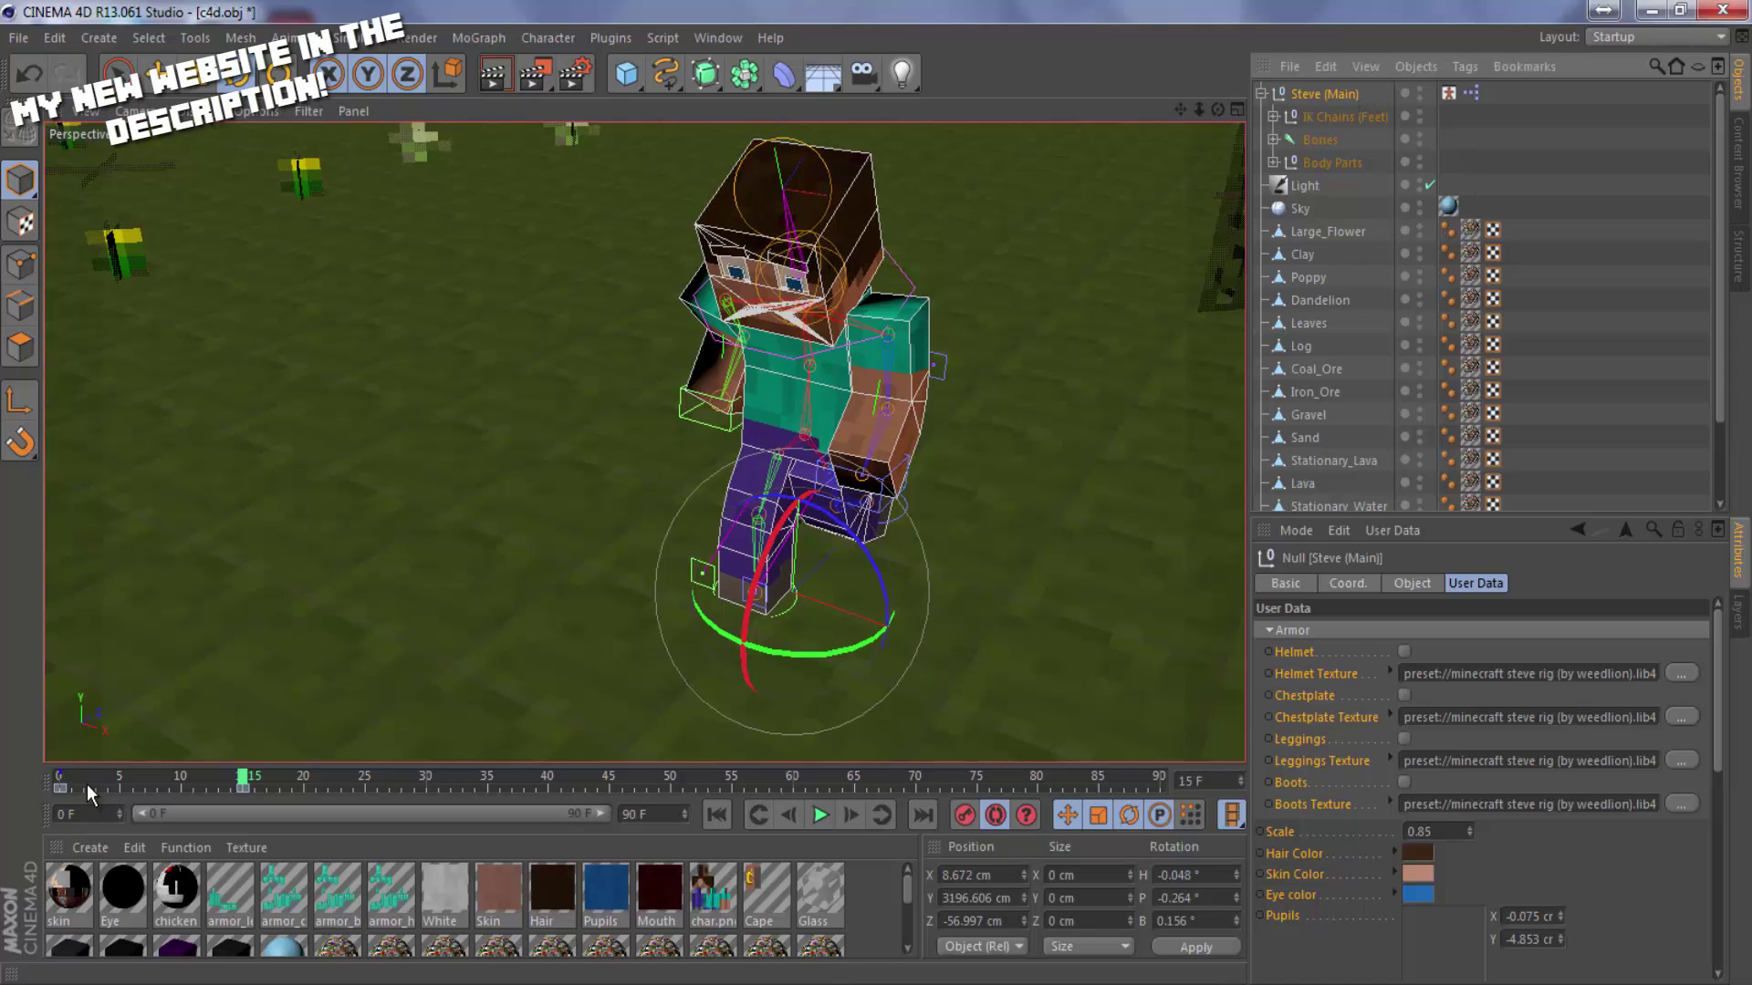
# Try copying the Steve (Main) rig's frame 0 keyframe to frame 30.
pyautogui.moveTo(37, 791); pyautogui.dragTo(87, 763)
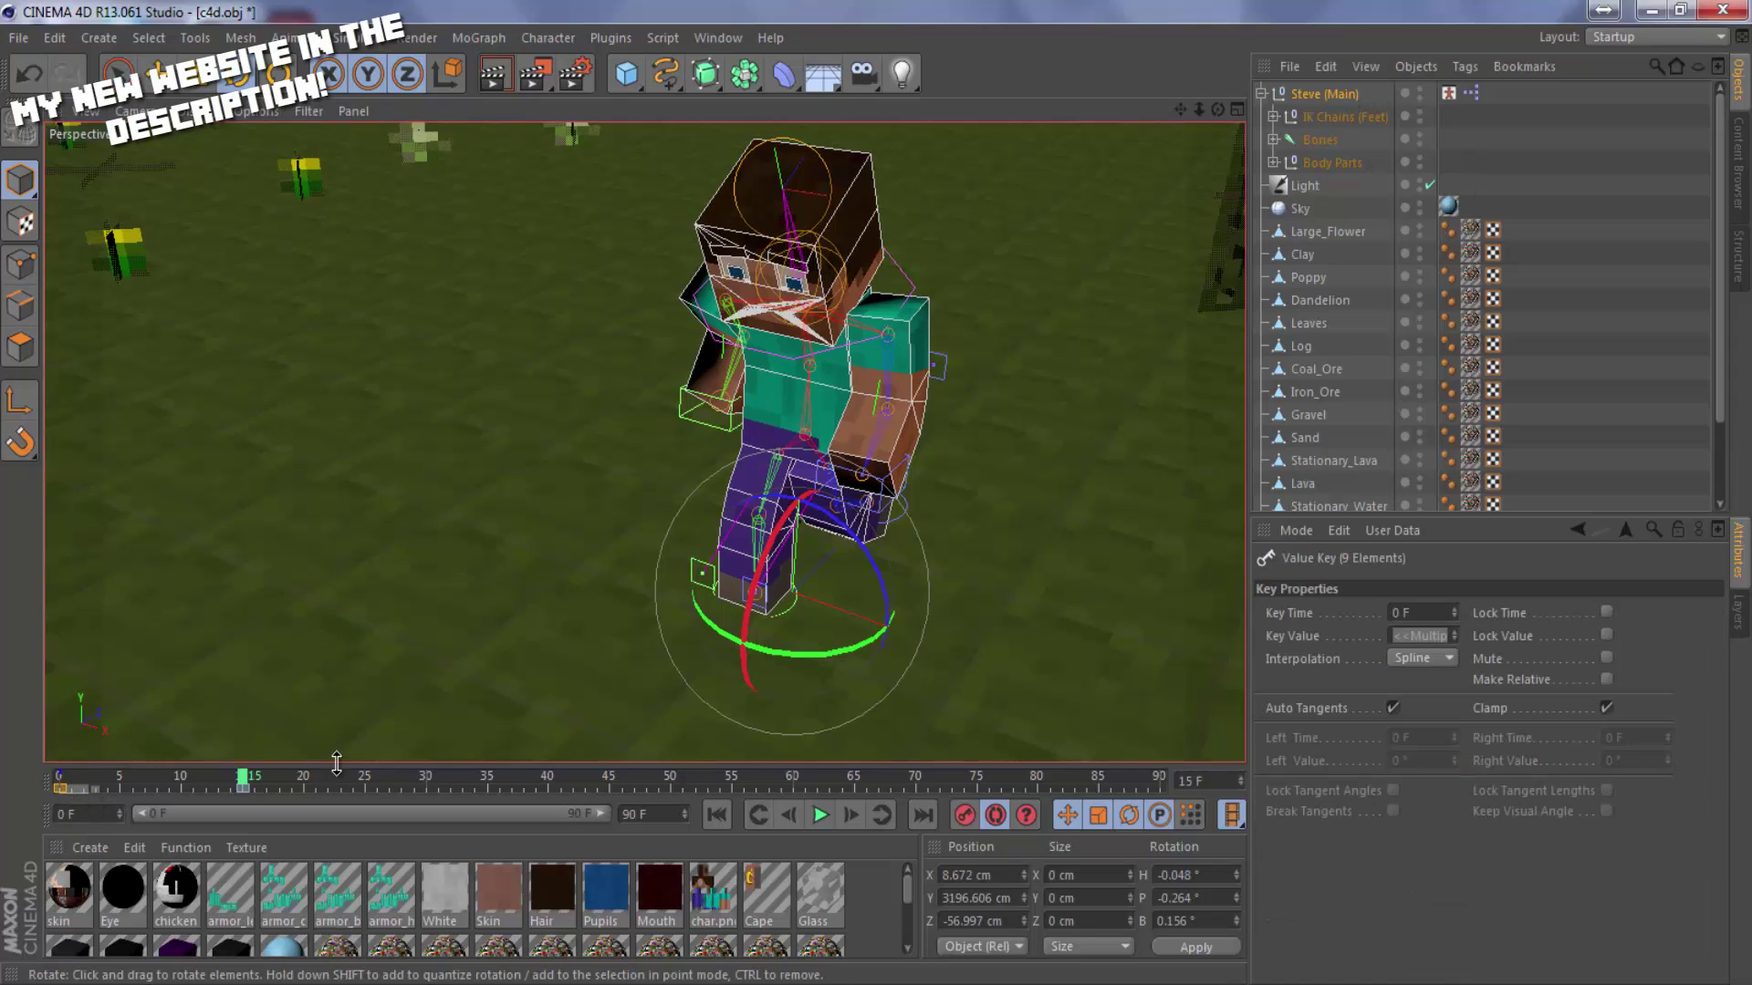
pyautogui.click(304, 782)
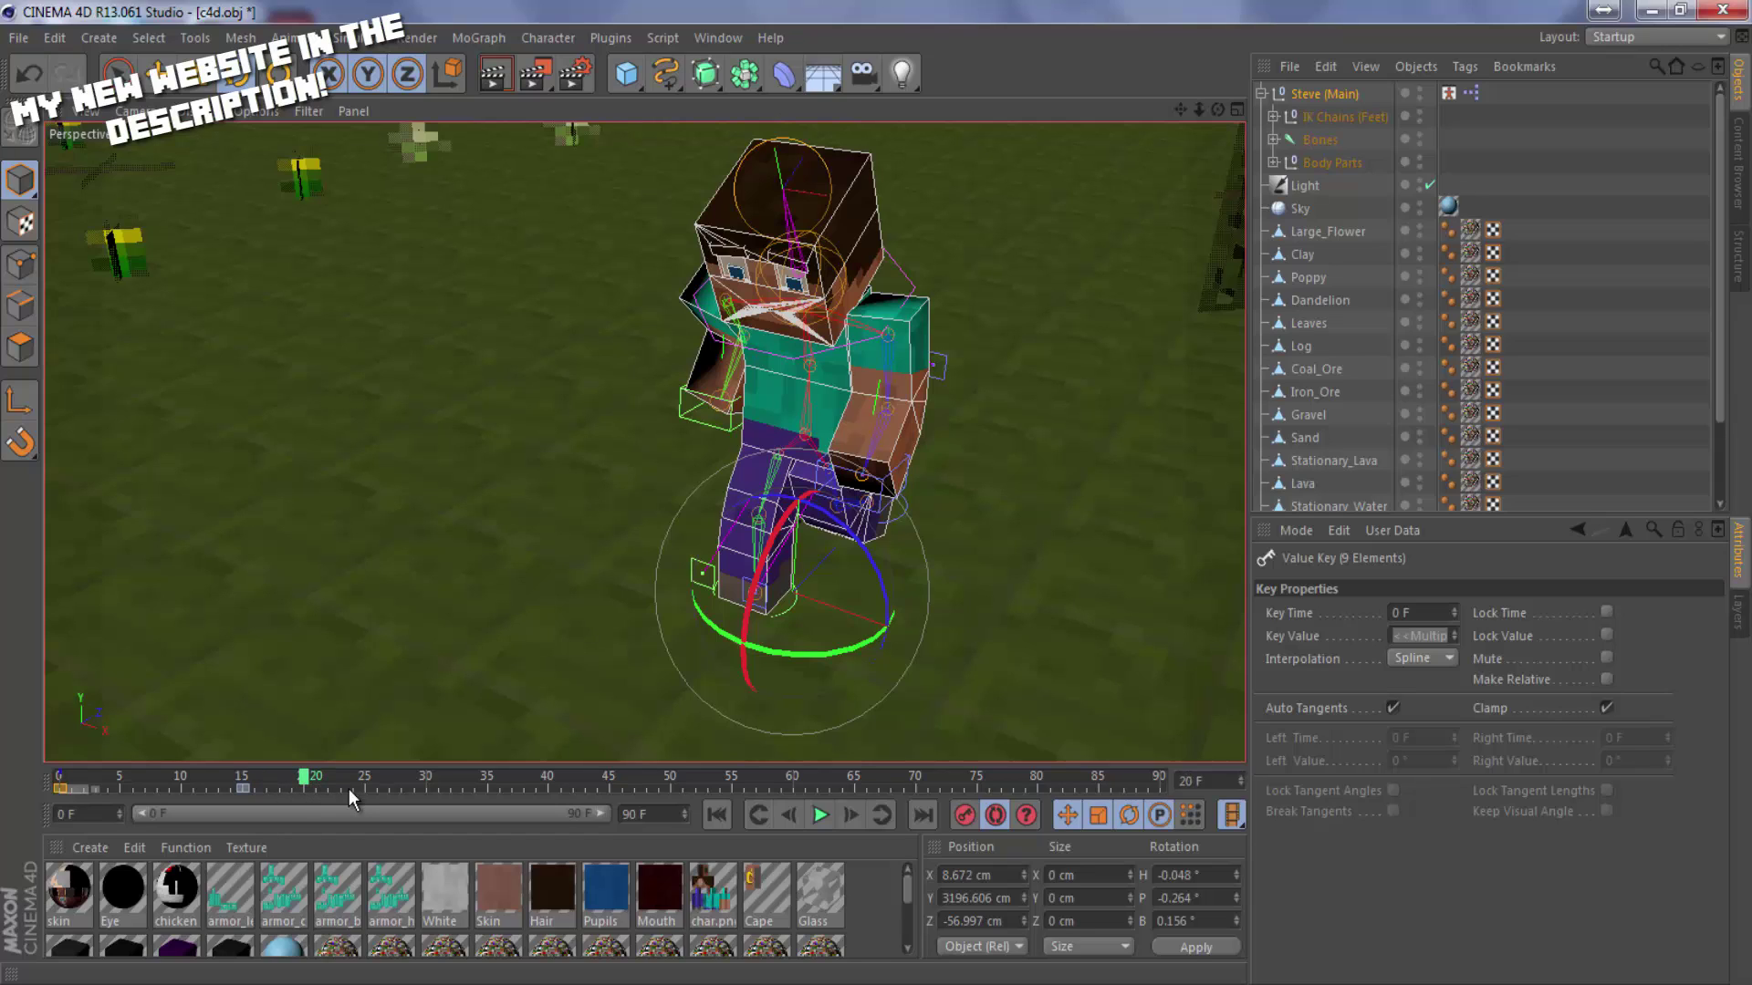
pyautogui.moveTo(307, 778); pyautogui.dragTo(425, 781)
pyautogui.press('F9')
pyautogui.moveTo(420, 785)
pyautogui.mouseDown()
pyautogui.moveTo(77, 797)
pyautogui.moveTo(429, 801)
pyautogui.mouseUp()
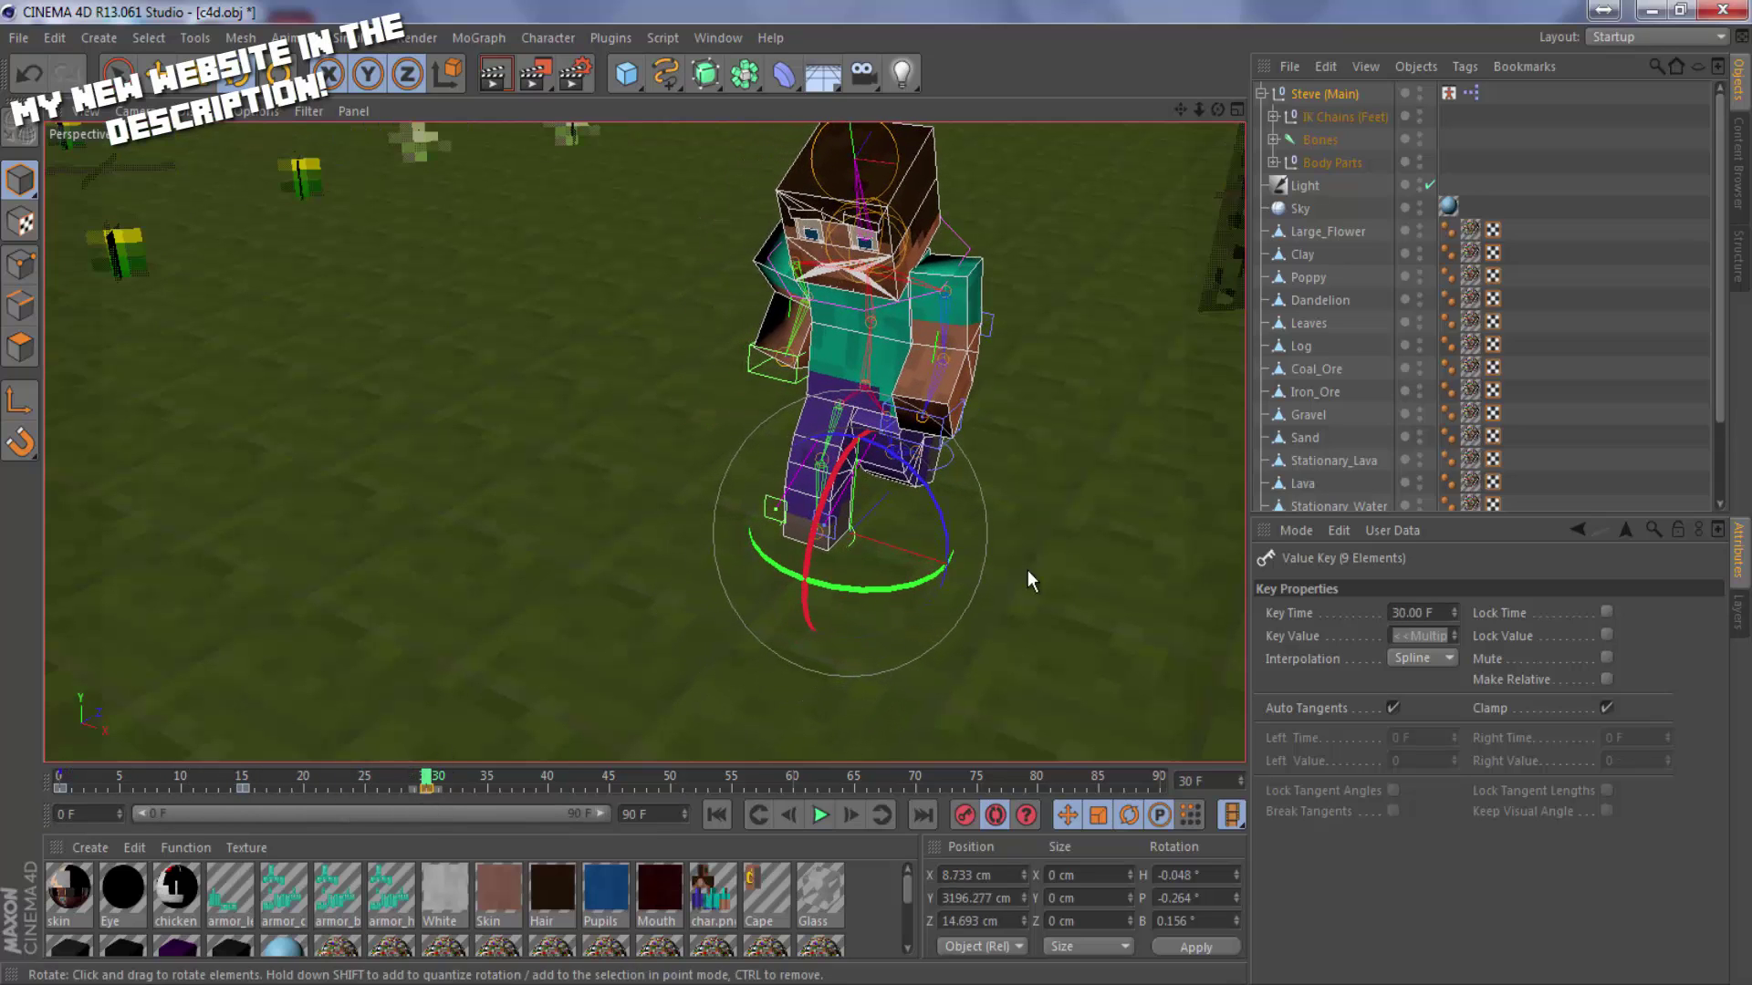
# Delete the Steve (Main) rig's copied keyframe at frame 30.
pyautogui.click(1334, 96)
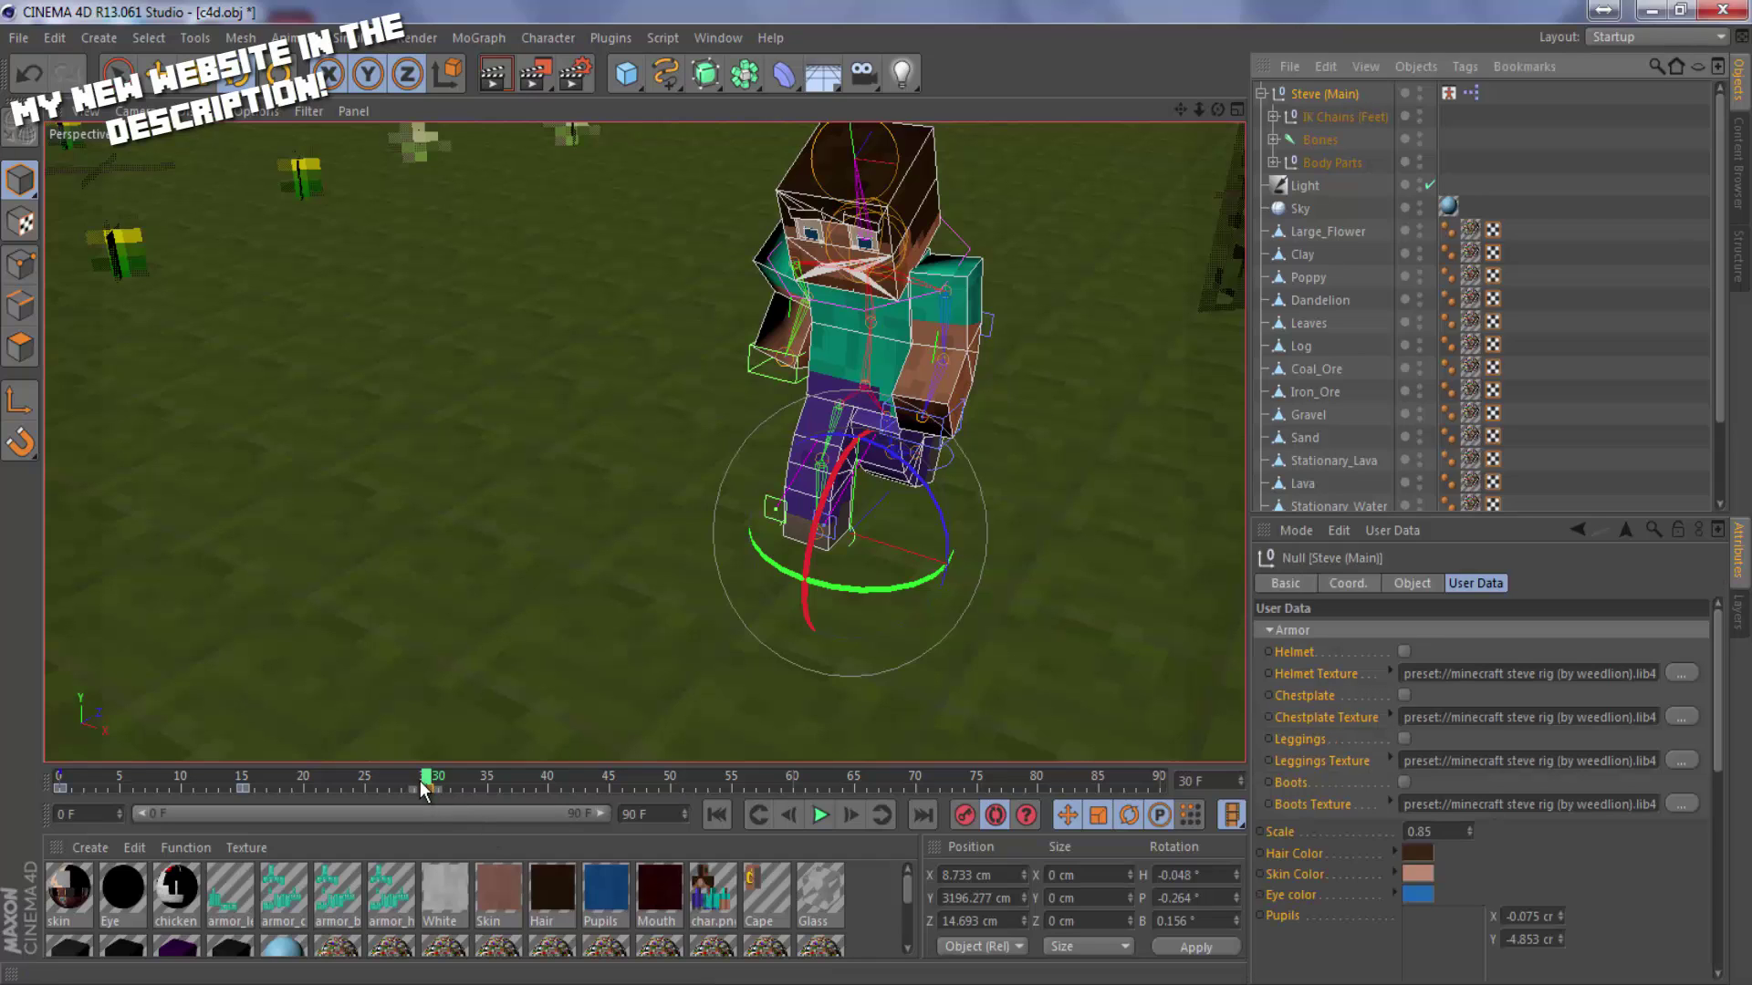
pyautogui.moveTo(434, 787); pyautogui.dragTo(469, 779)
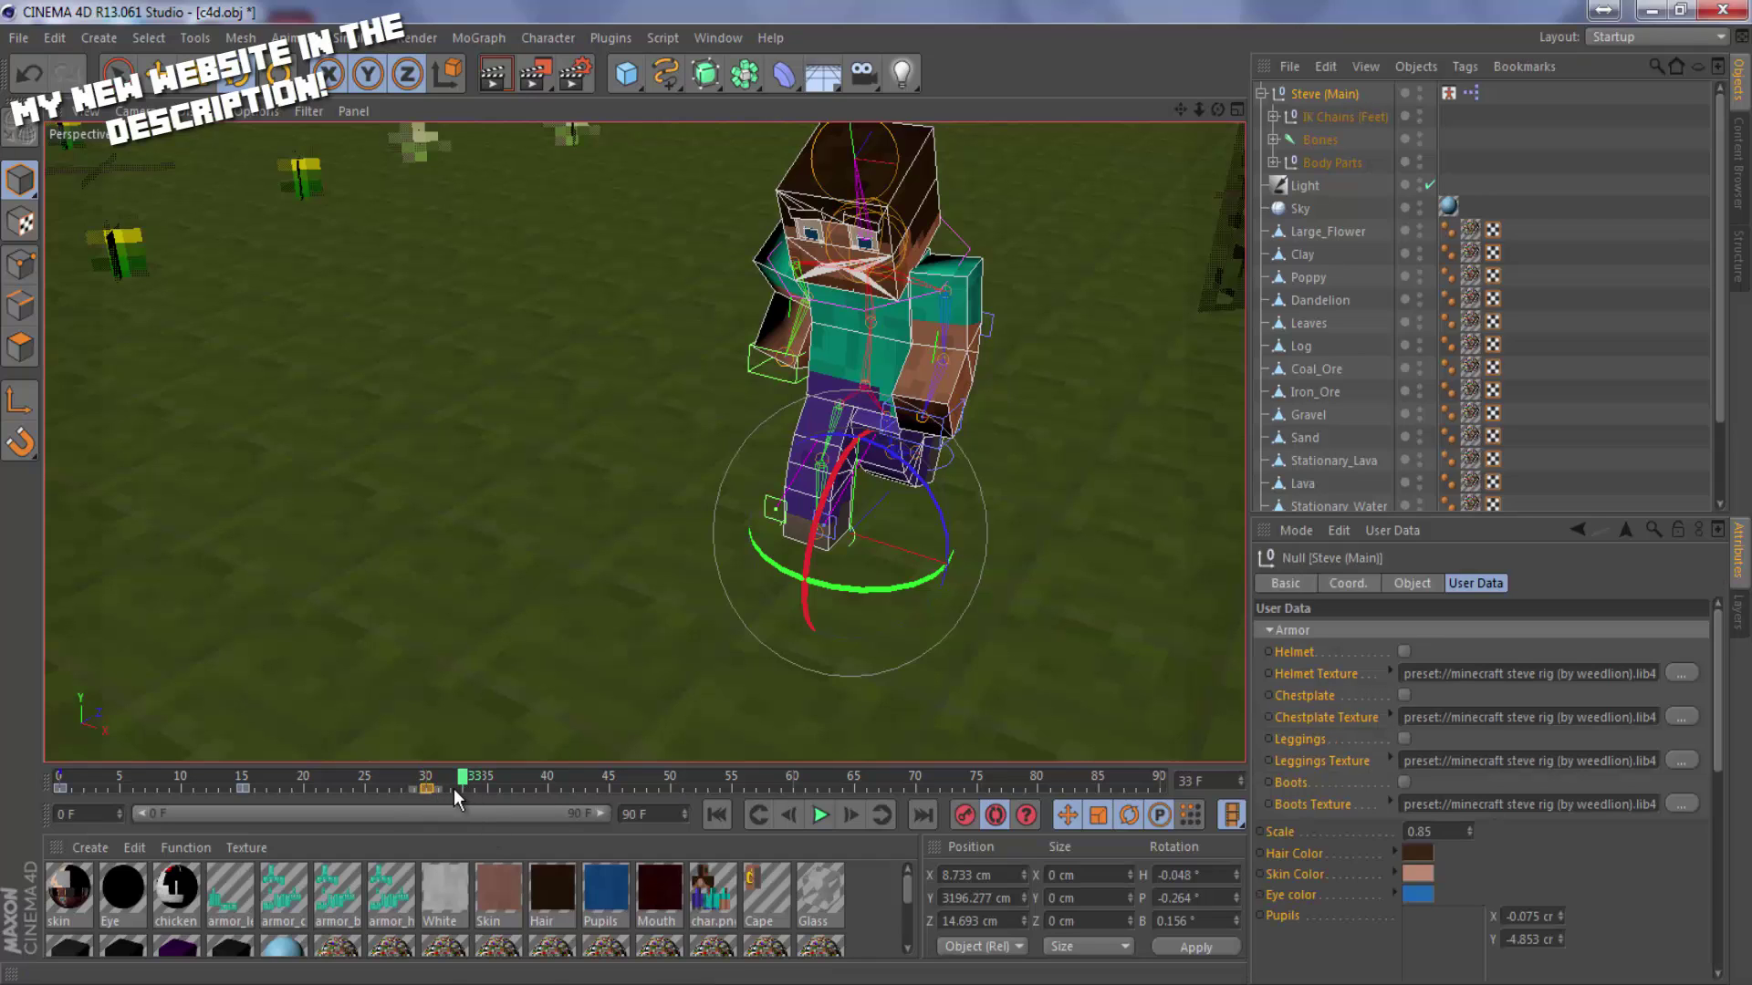
pyautogui.click(427, 787)
pyautogui.press('Delete')
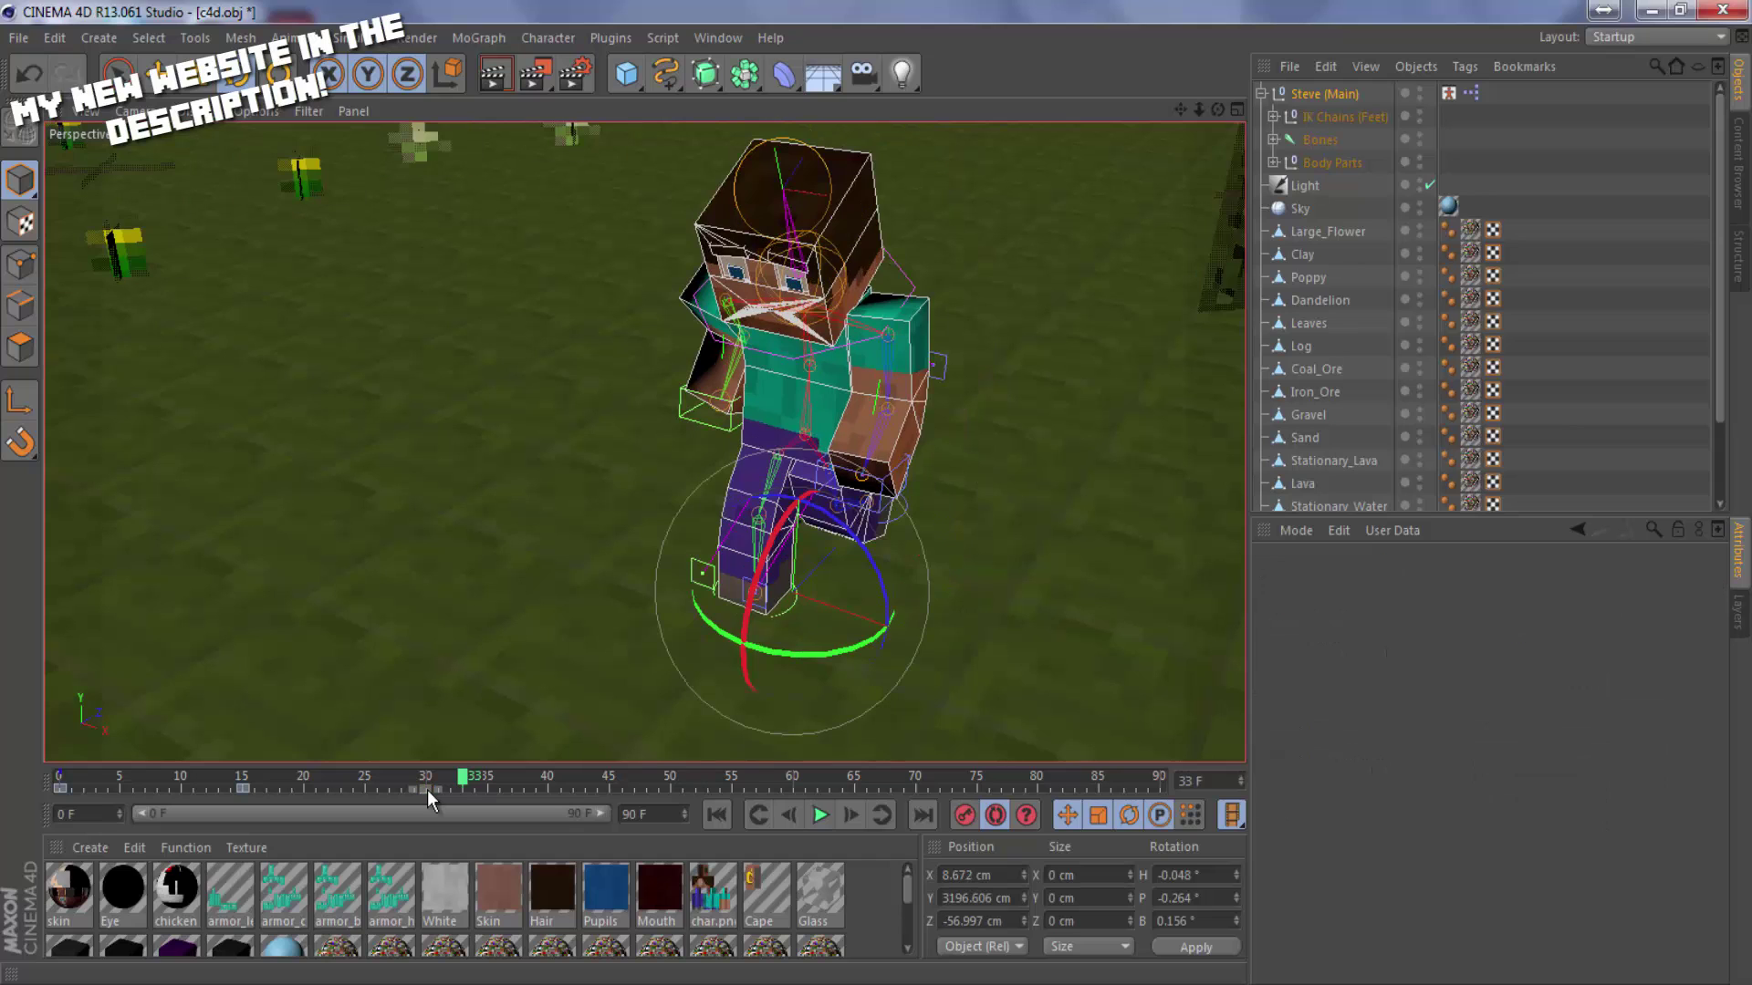
# At frame 30, move the whole Steve (Main) rig forward along its walking path to a Z position of about -186 cm.
pyautogui.click(420, 776)
pyautogui.moveTo(1217, 109); pyautogui.dragTo(821, 527)
pyautogui.press('e')
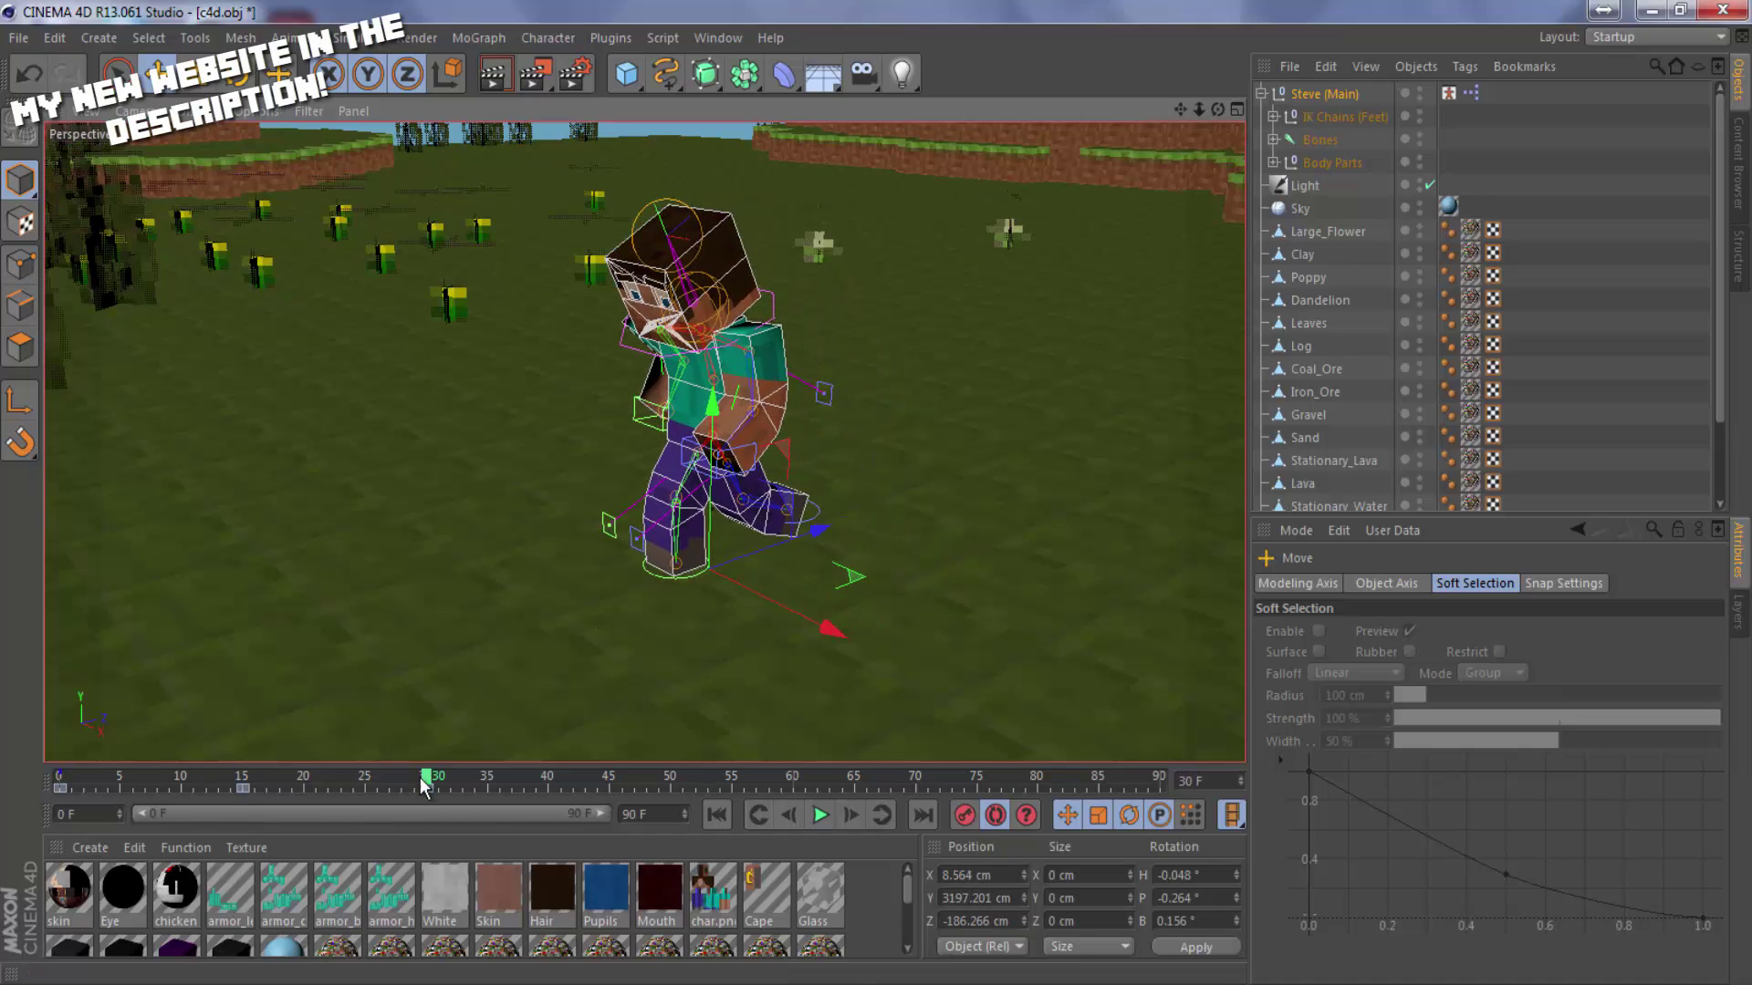
pyautogui.moveTo(424, 786)
pyautogui.mouseDown()
pyautogui.moveTo(80, 796)
pyautogui.moveTo(31, 820)
pyautogui.moveTo(480, 753)
pyautogui.moveTo(400, 776)
pyautogui.moveTo(426, 783)
pyautogui.mouseUp()
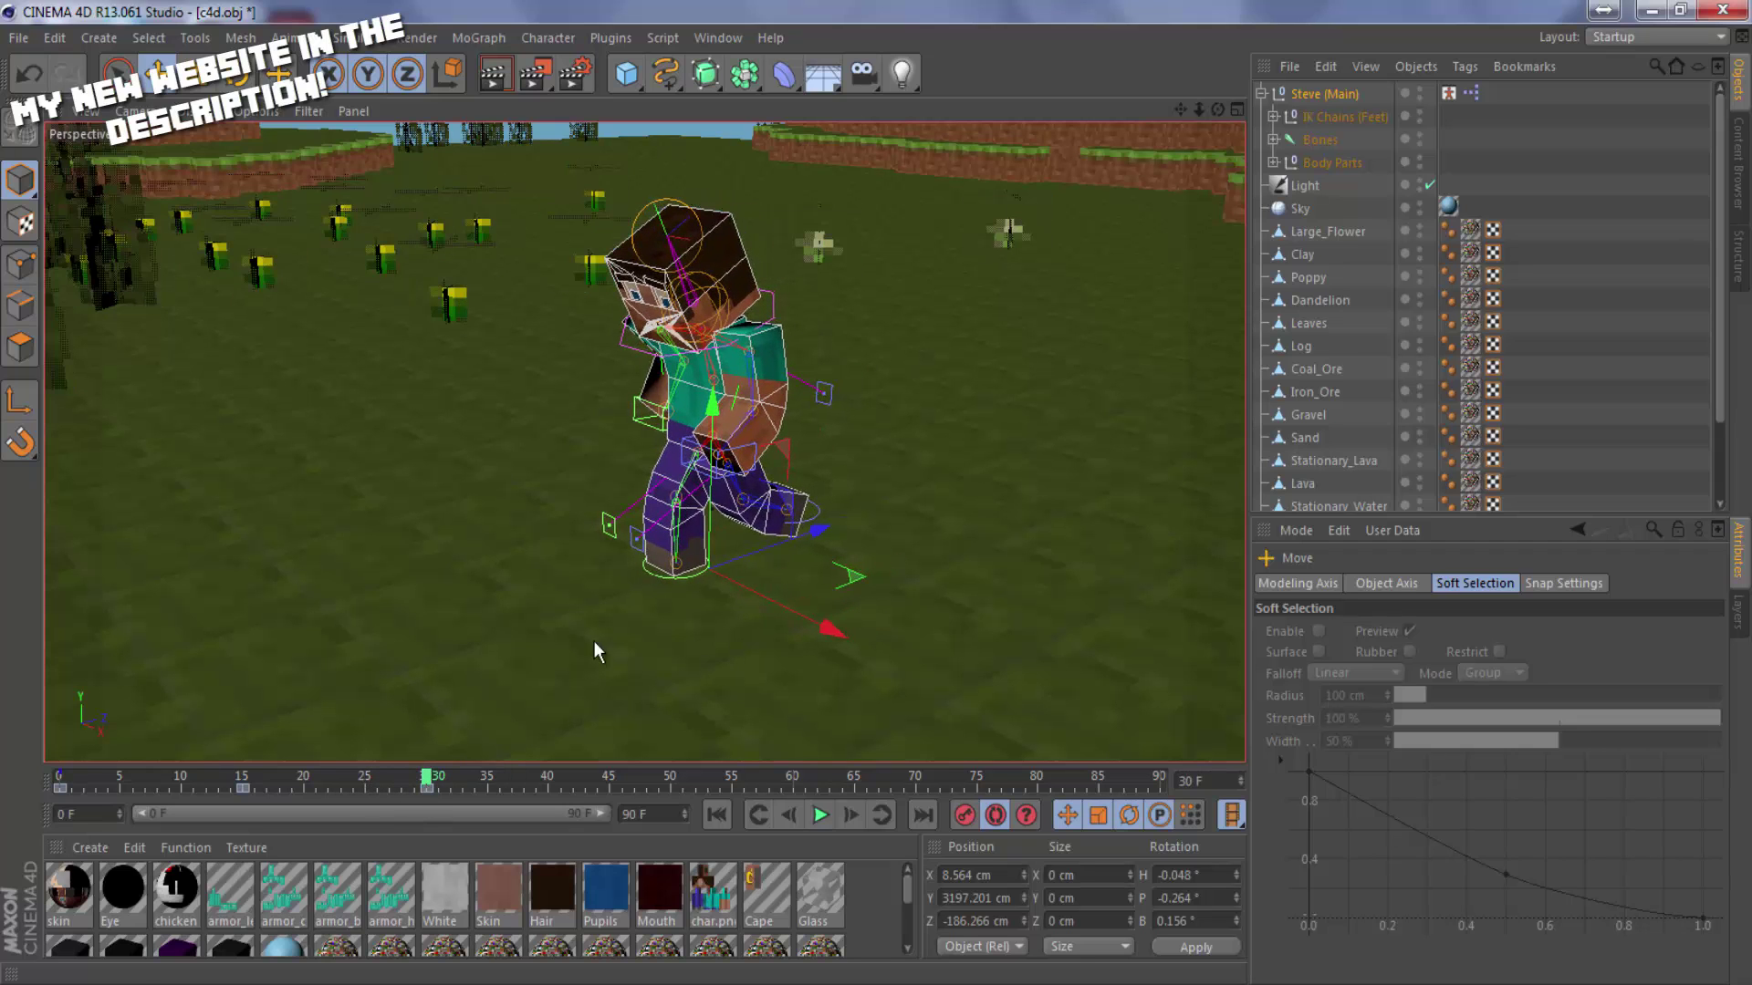
# At frame 30, plant the left foot IK control forward on the ground, at about Y -42 cm and Z -22 cm.
pyautogui.moveTo(1198, 108)
pyautogui.mouseDown()
pyautogui.moveTo(883, 497)
pyautogui.moveTo(1201, 106)
pyautogui.mouseUp()
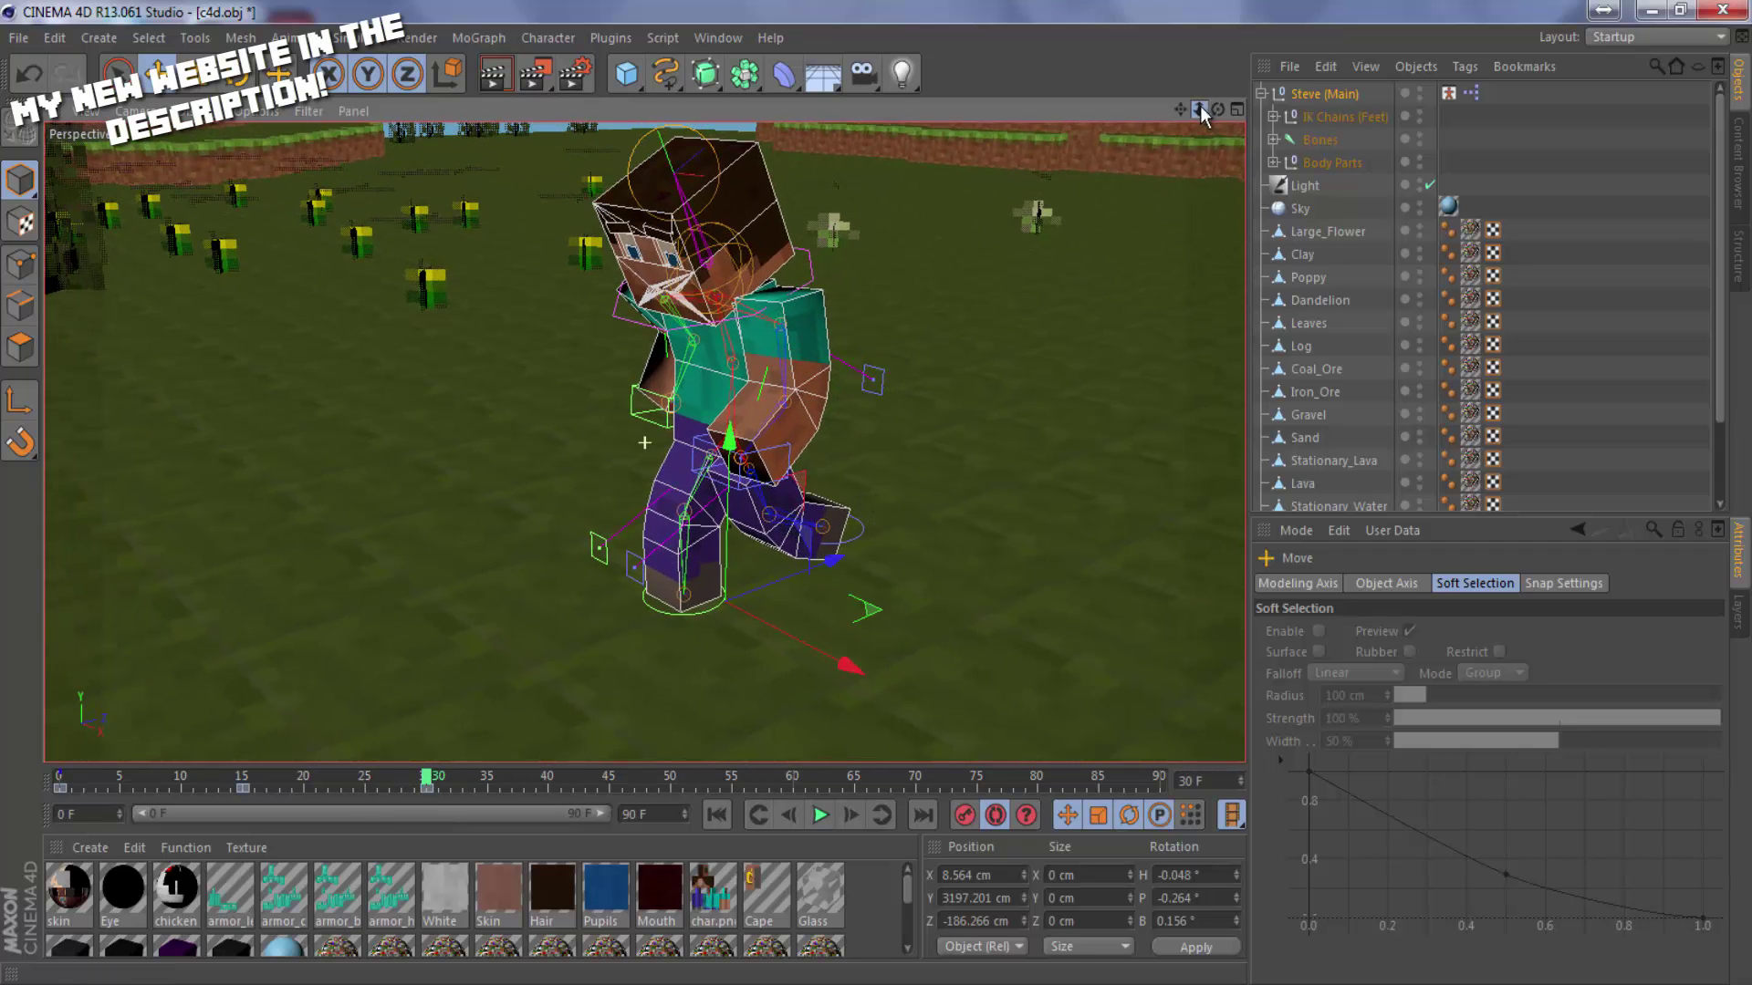
pyautogui.click(1448, 92)
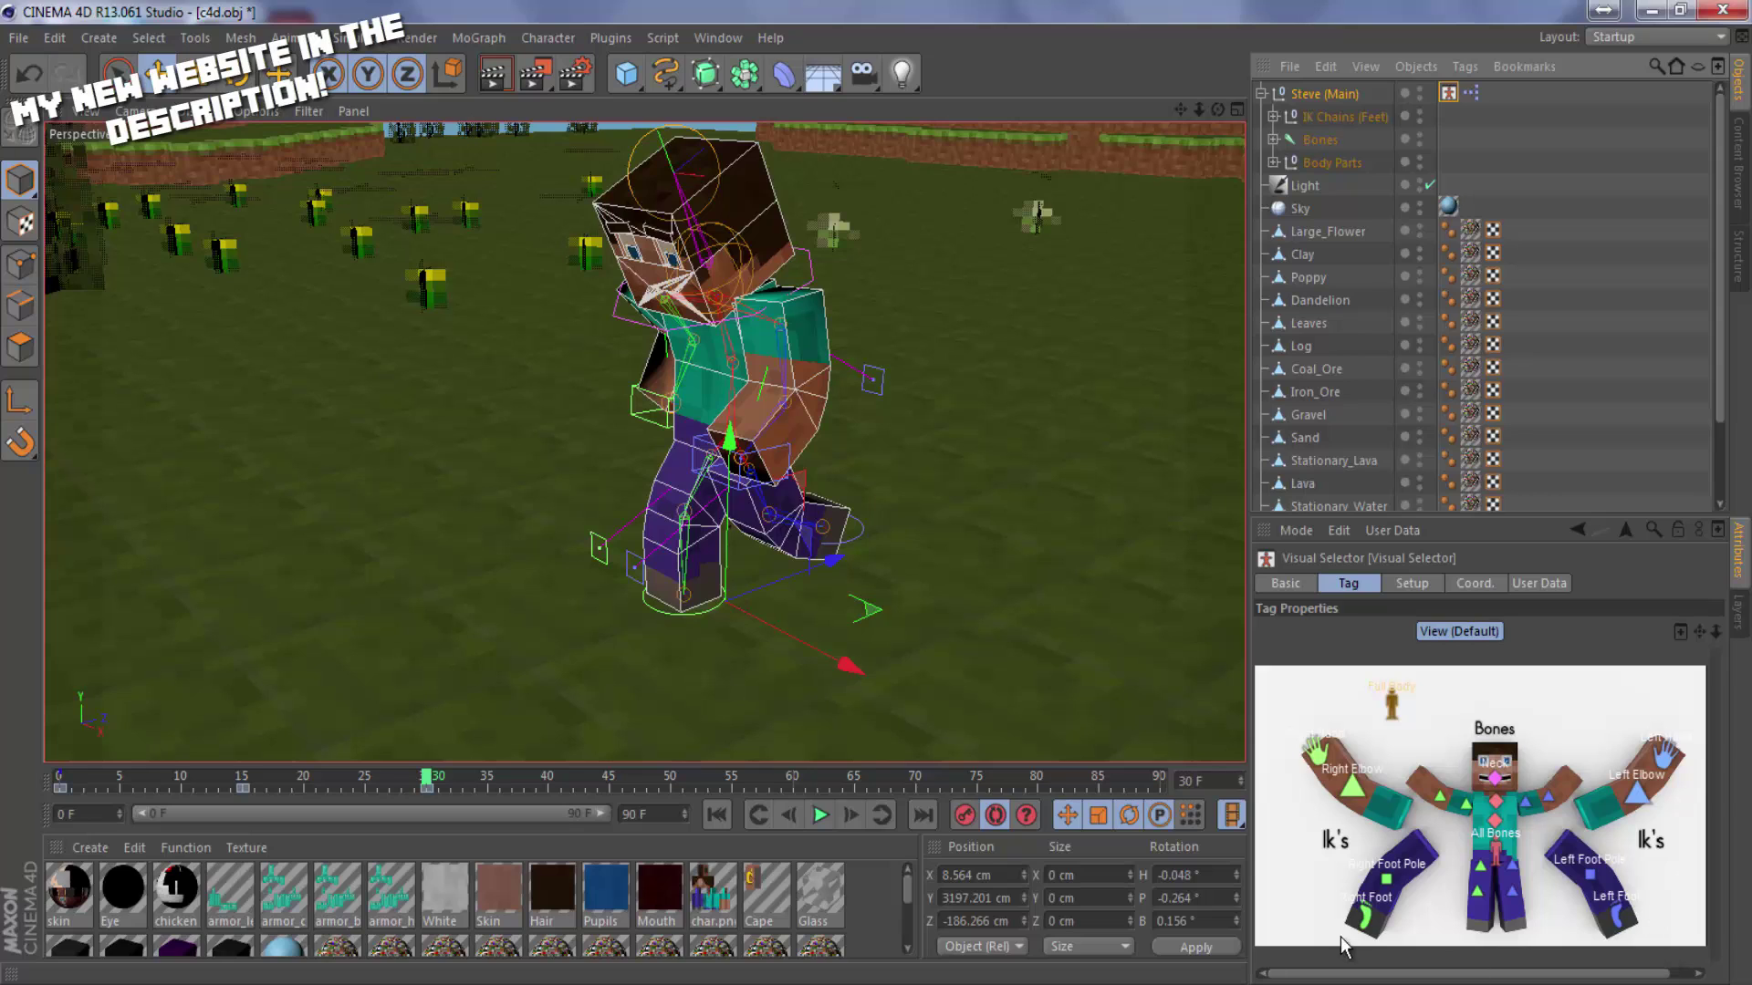
pyautogui.click(1615, 922)
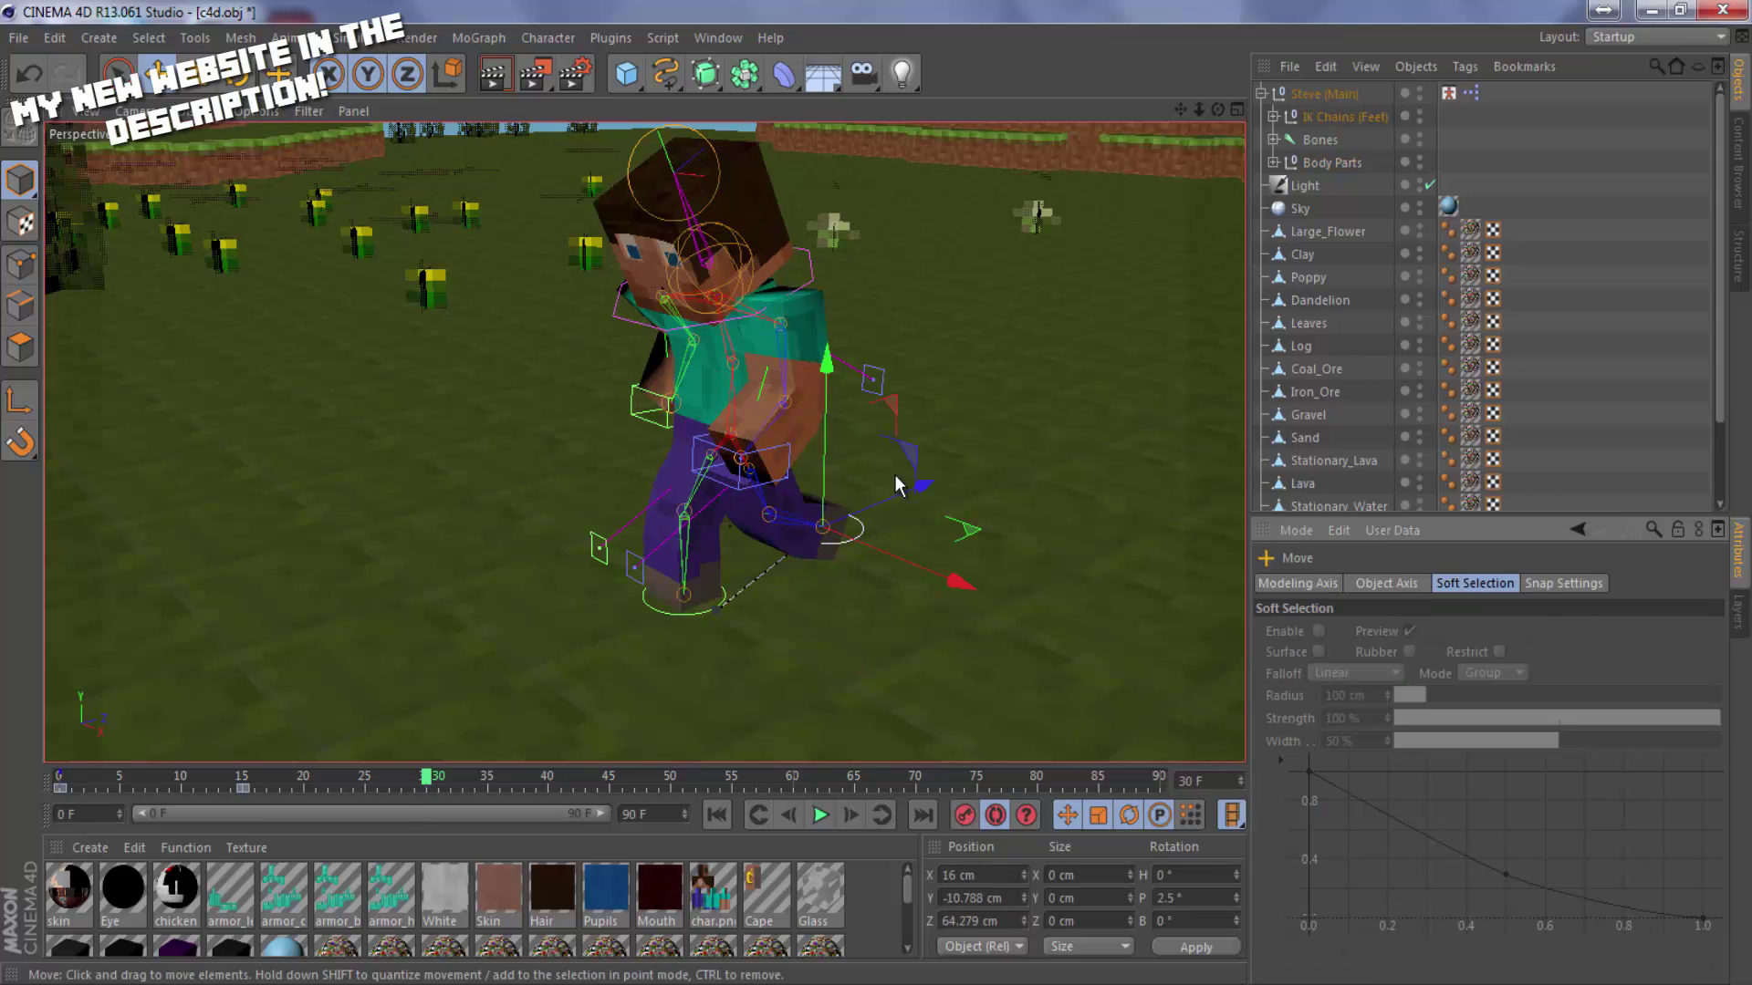
pyautogui.moveTo(908, 491); pyautogui.dragTo(840, 573)
pyautogui.moveTo(719, 483); pyautogui.dragTo(719, 501)
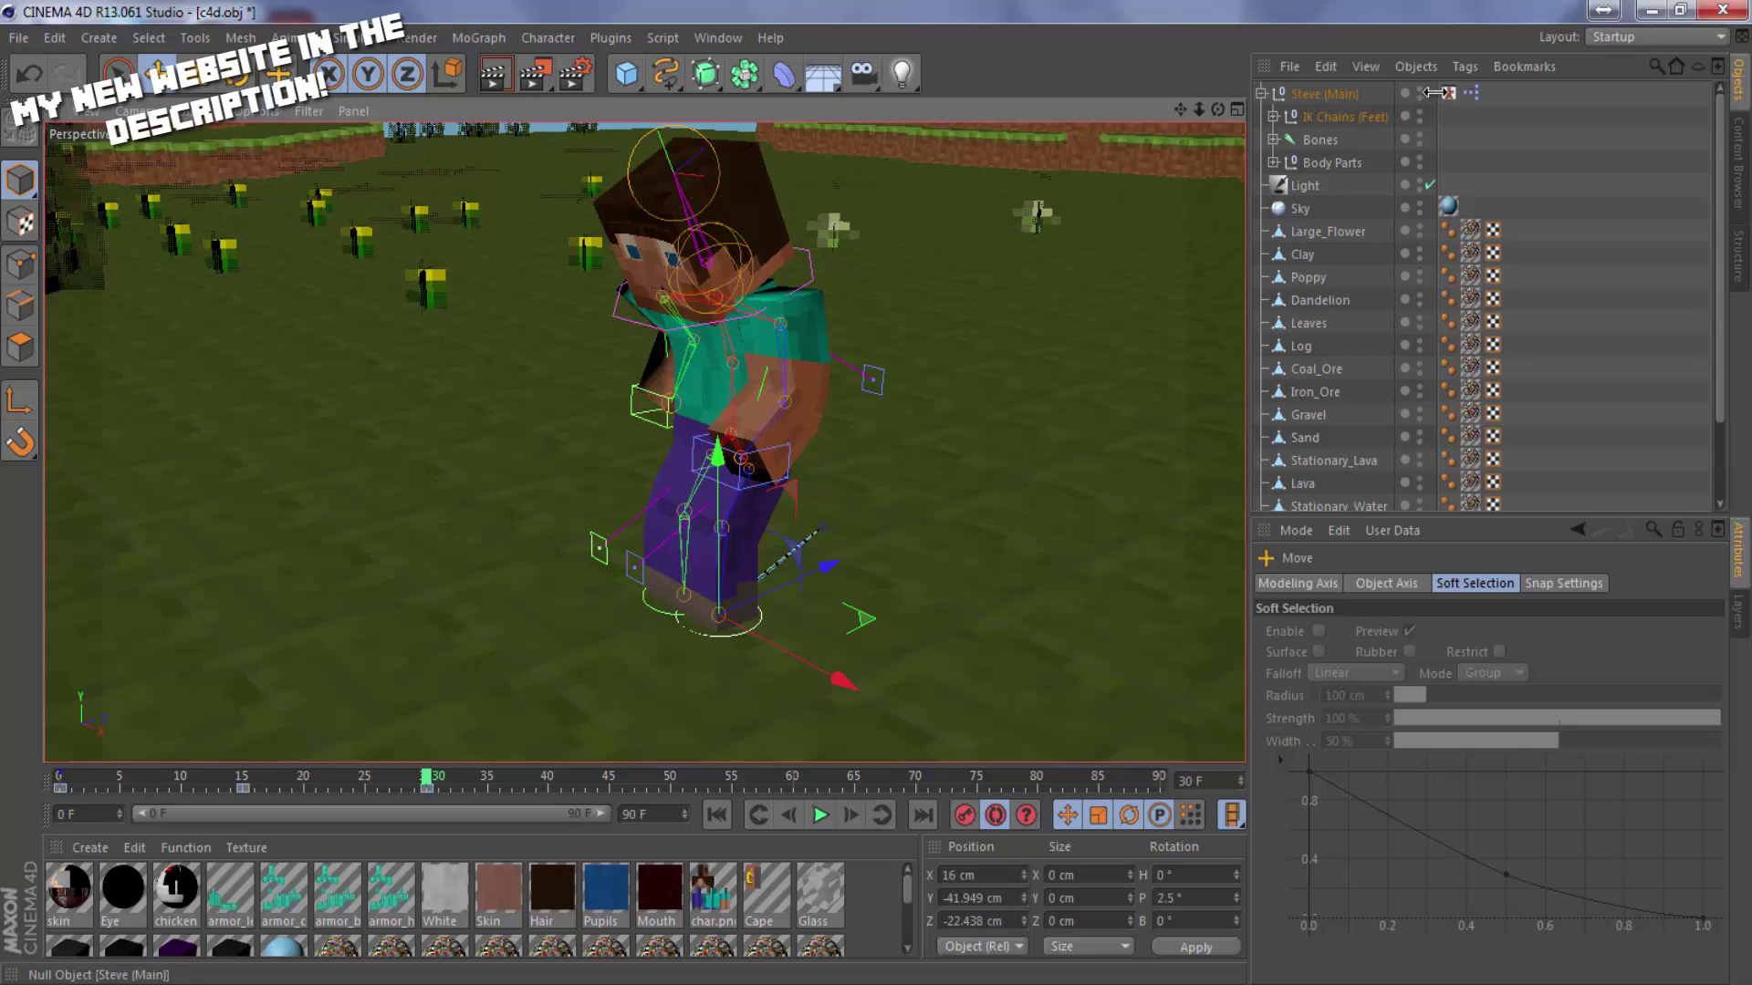
# At frame 30, lift the right foot IK control behind the body to about Y -11 cm and Z 52 cm.
pyautogui.click(1454, 94)
pyautogui.click(1490, 792)
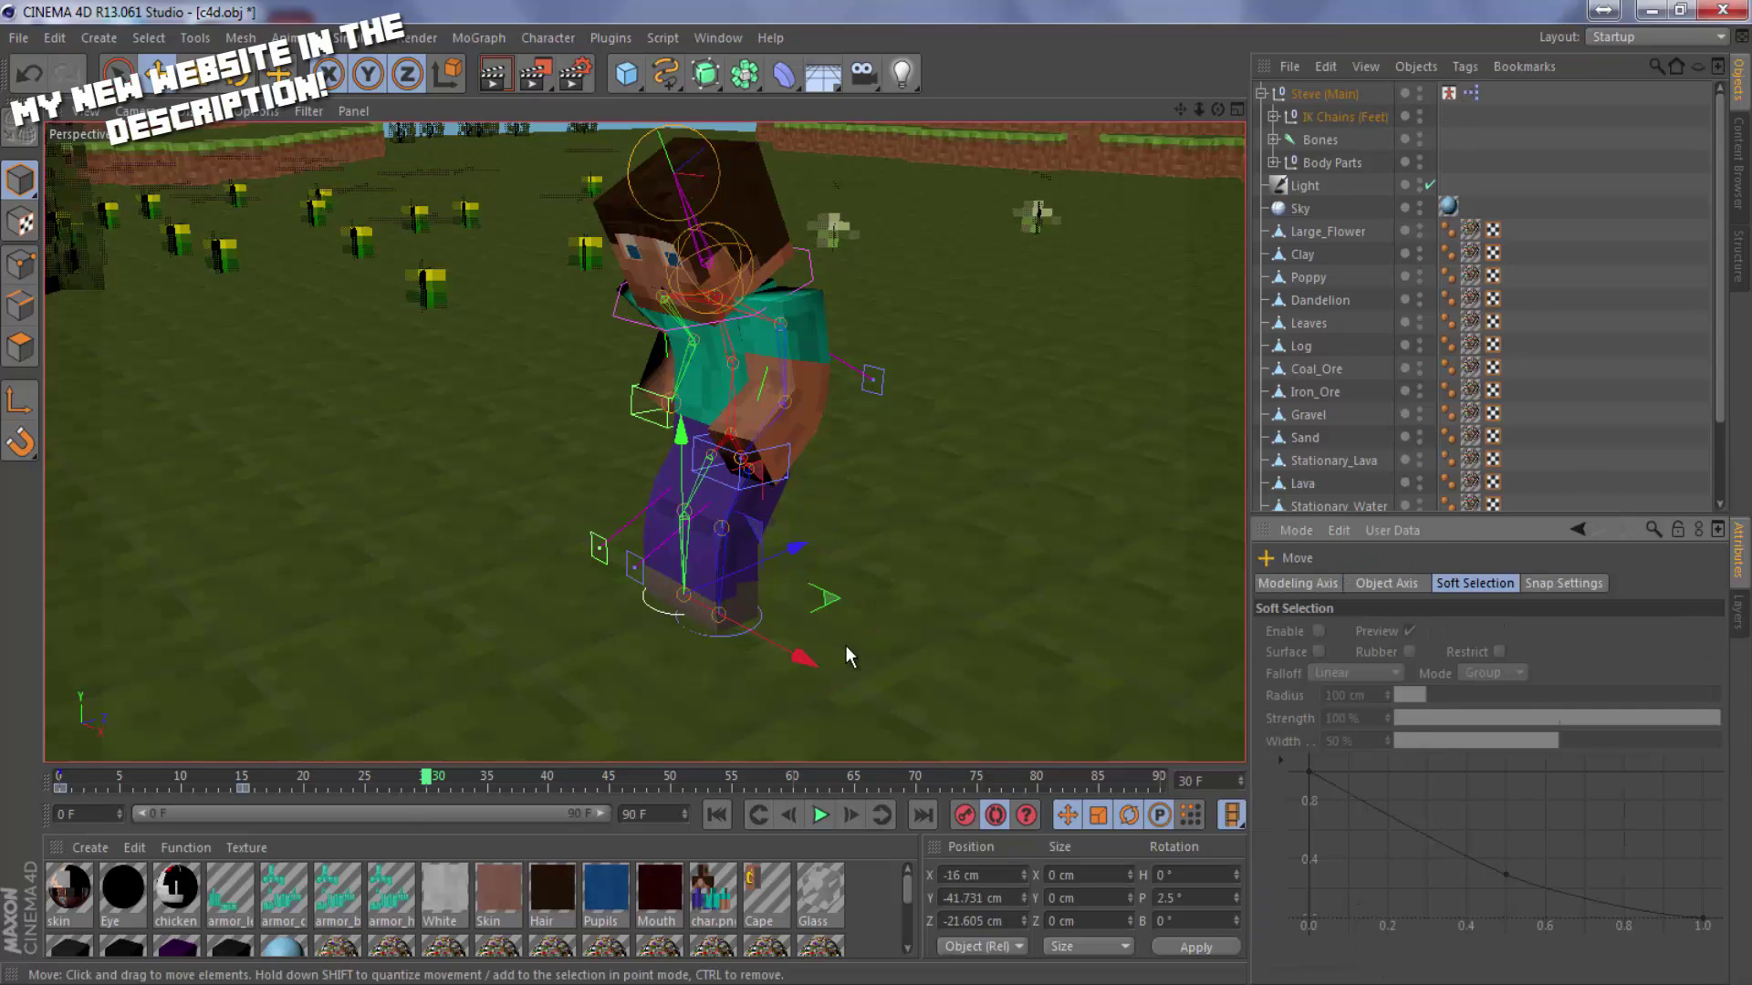
pyautogui.moveTo(849, 655); pyautogui.dragTo(841, 484)
# At frame 30, swing the left hand IK control backward to about Y 14.4 cm and Z 9.5 cm.
pyautogui.click(1449, 92)
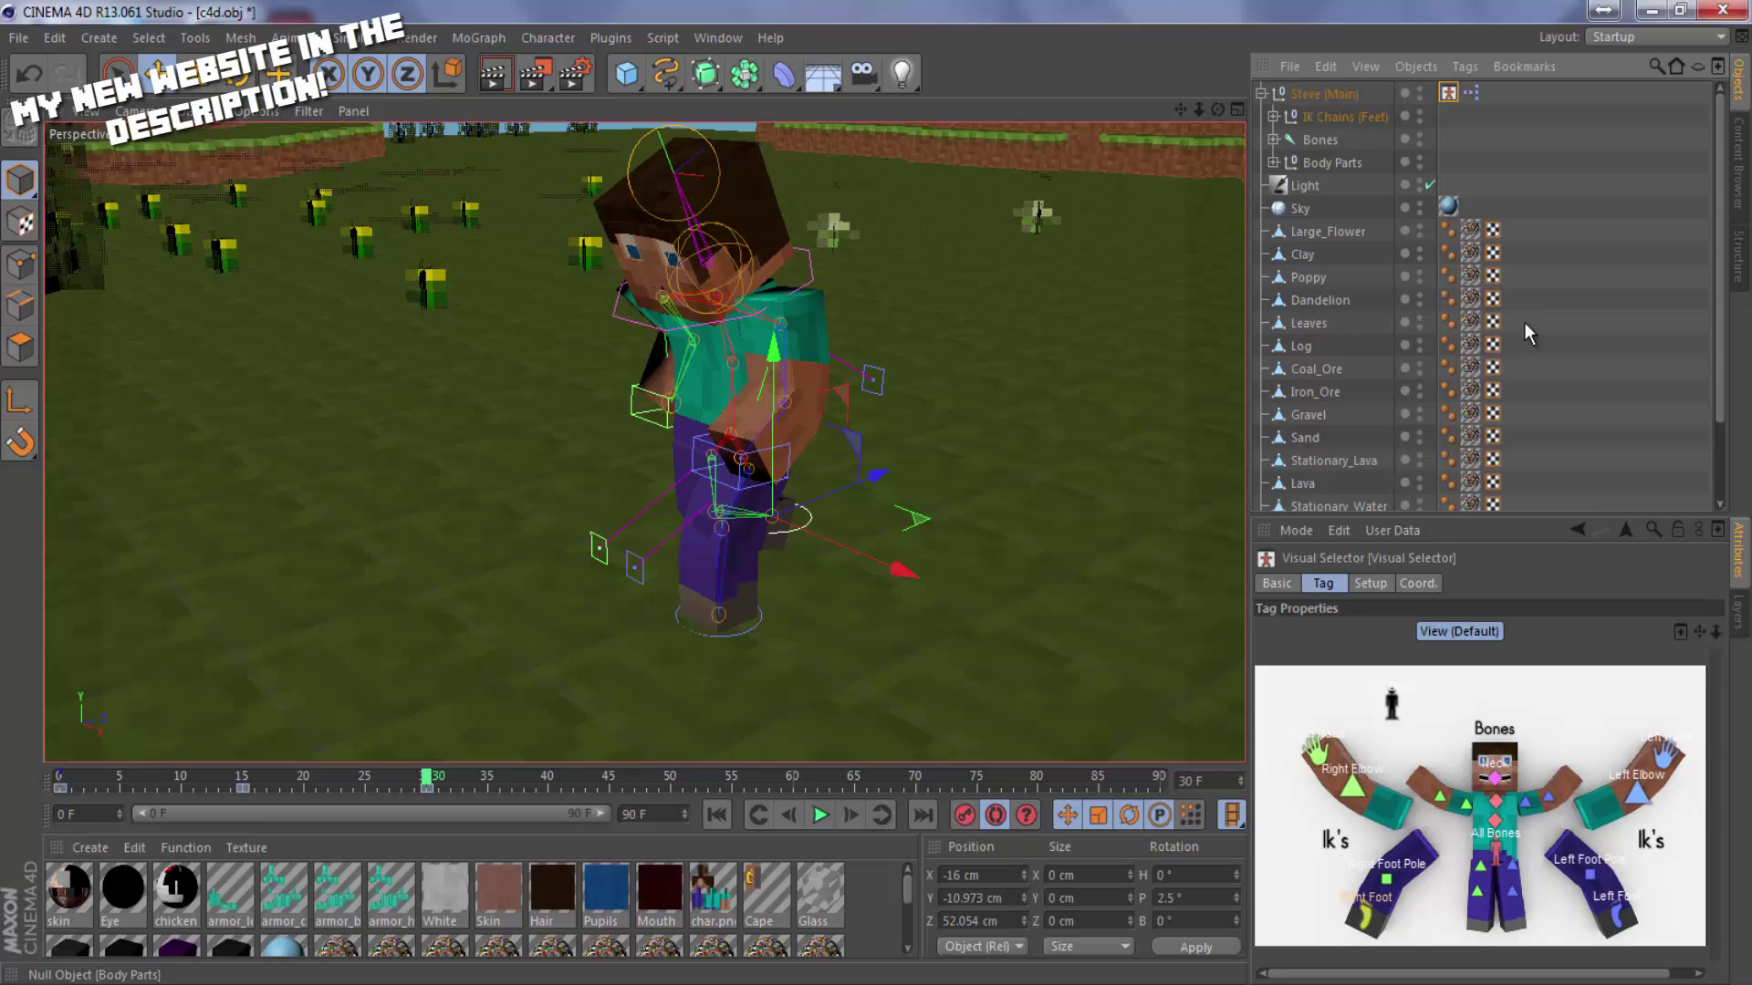
pyautogui.click(1666, 792)
pyautogui.moveTo(821, 451); pyautogui.dragTo(903, 442)
# At frame 30, swing the right hand IK control forward to about Y 17.3 cm and Z -47.8 cm.
pyautogui.click(1448, 94)
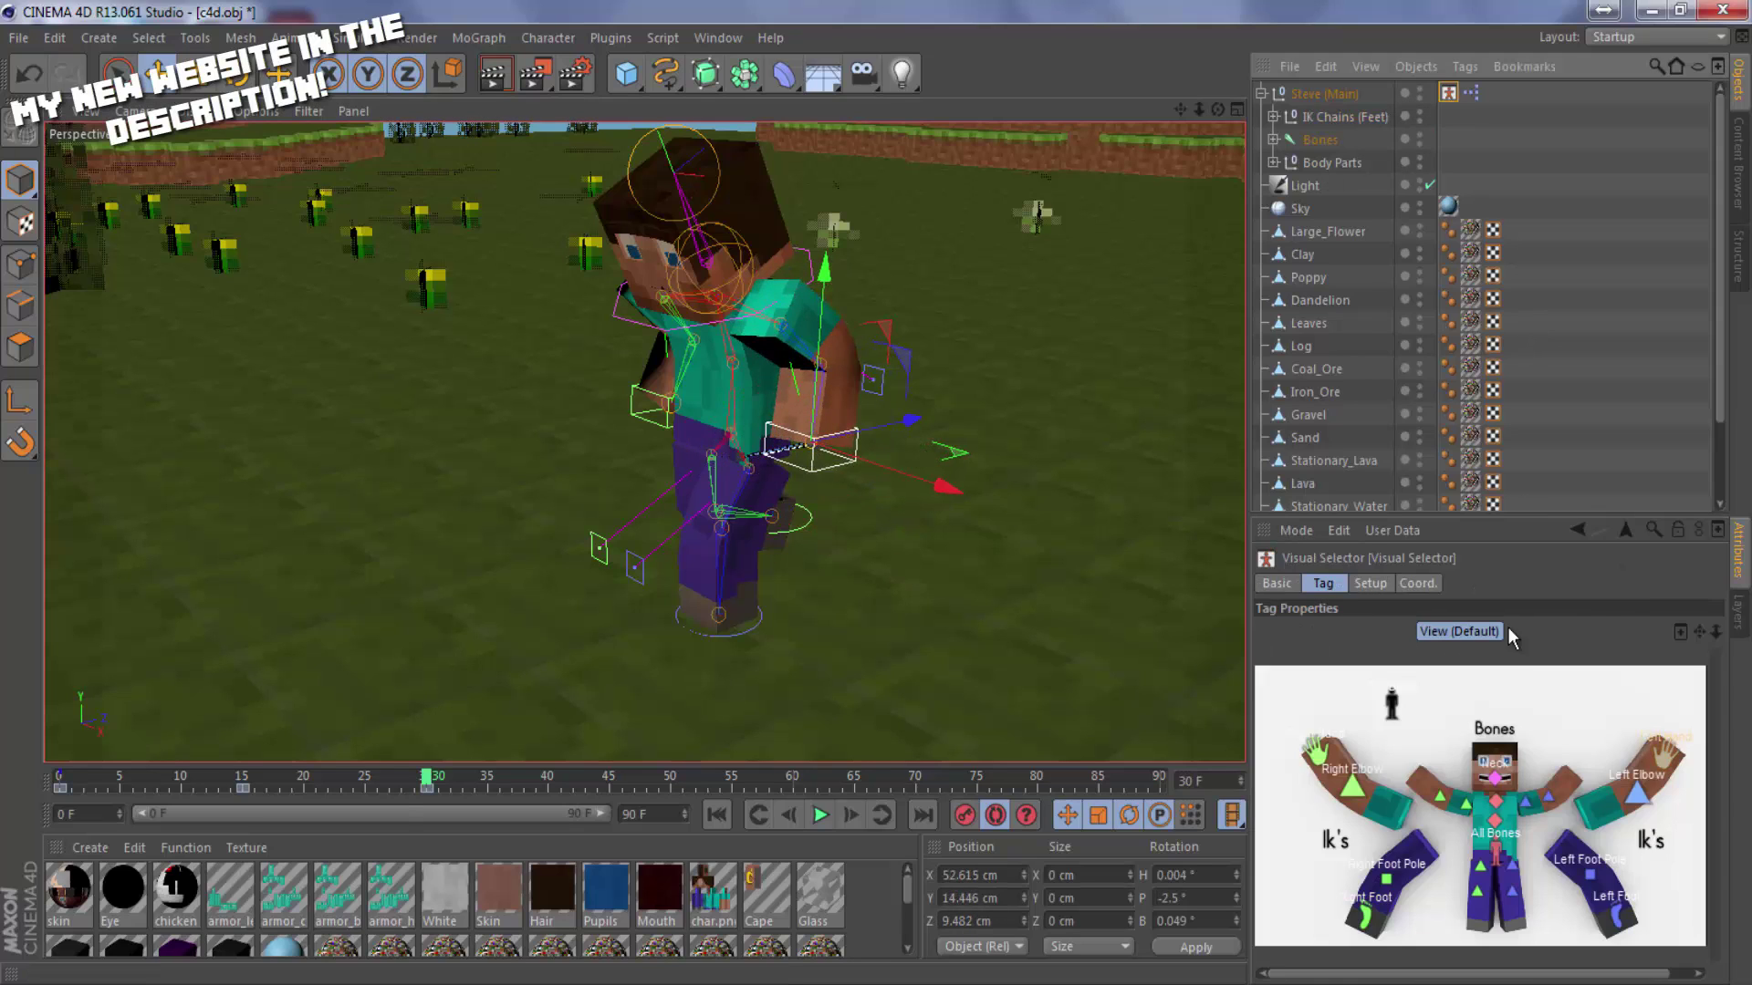
pyautogui.click(1315, 746)
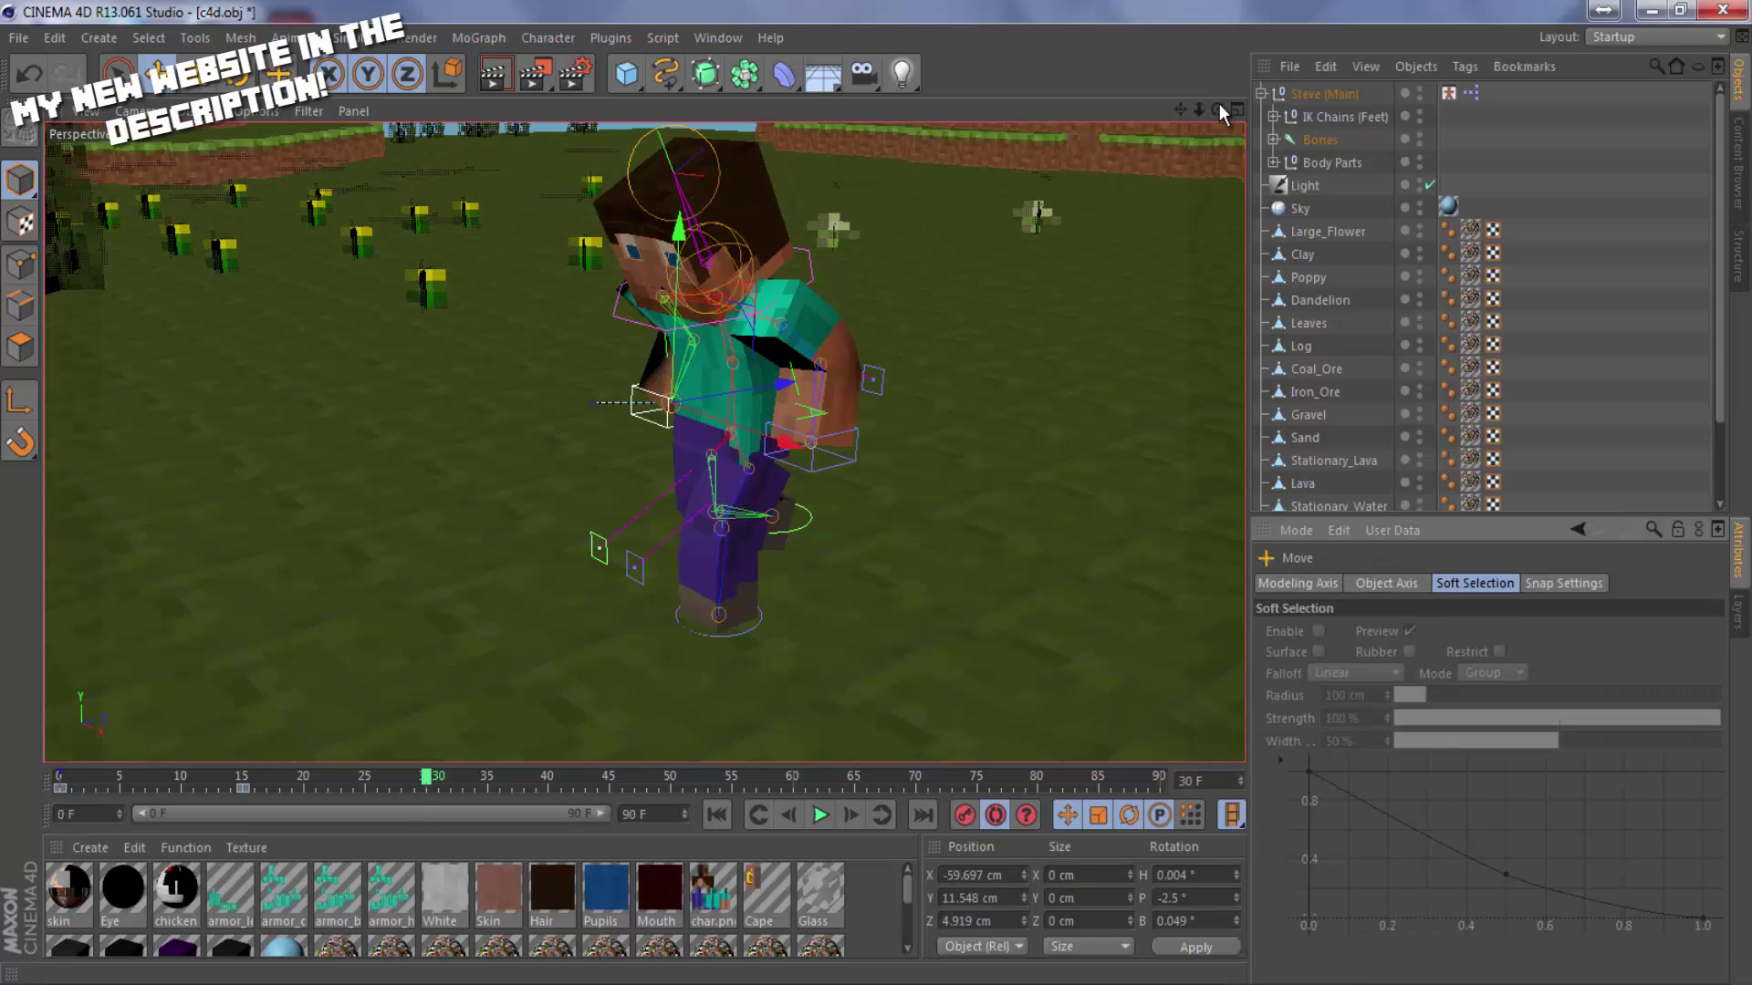
pyautogui.moveTo(1218, 109); pyautogui.dragTo(1142, 138)
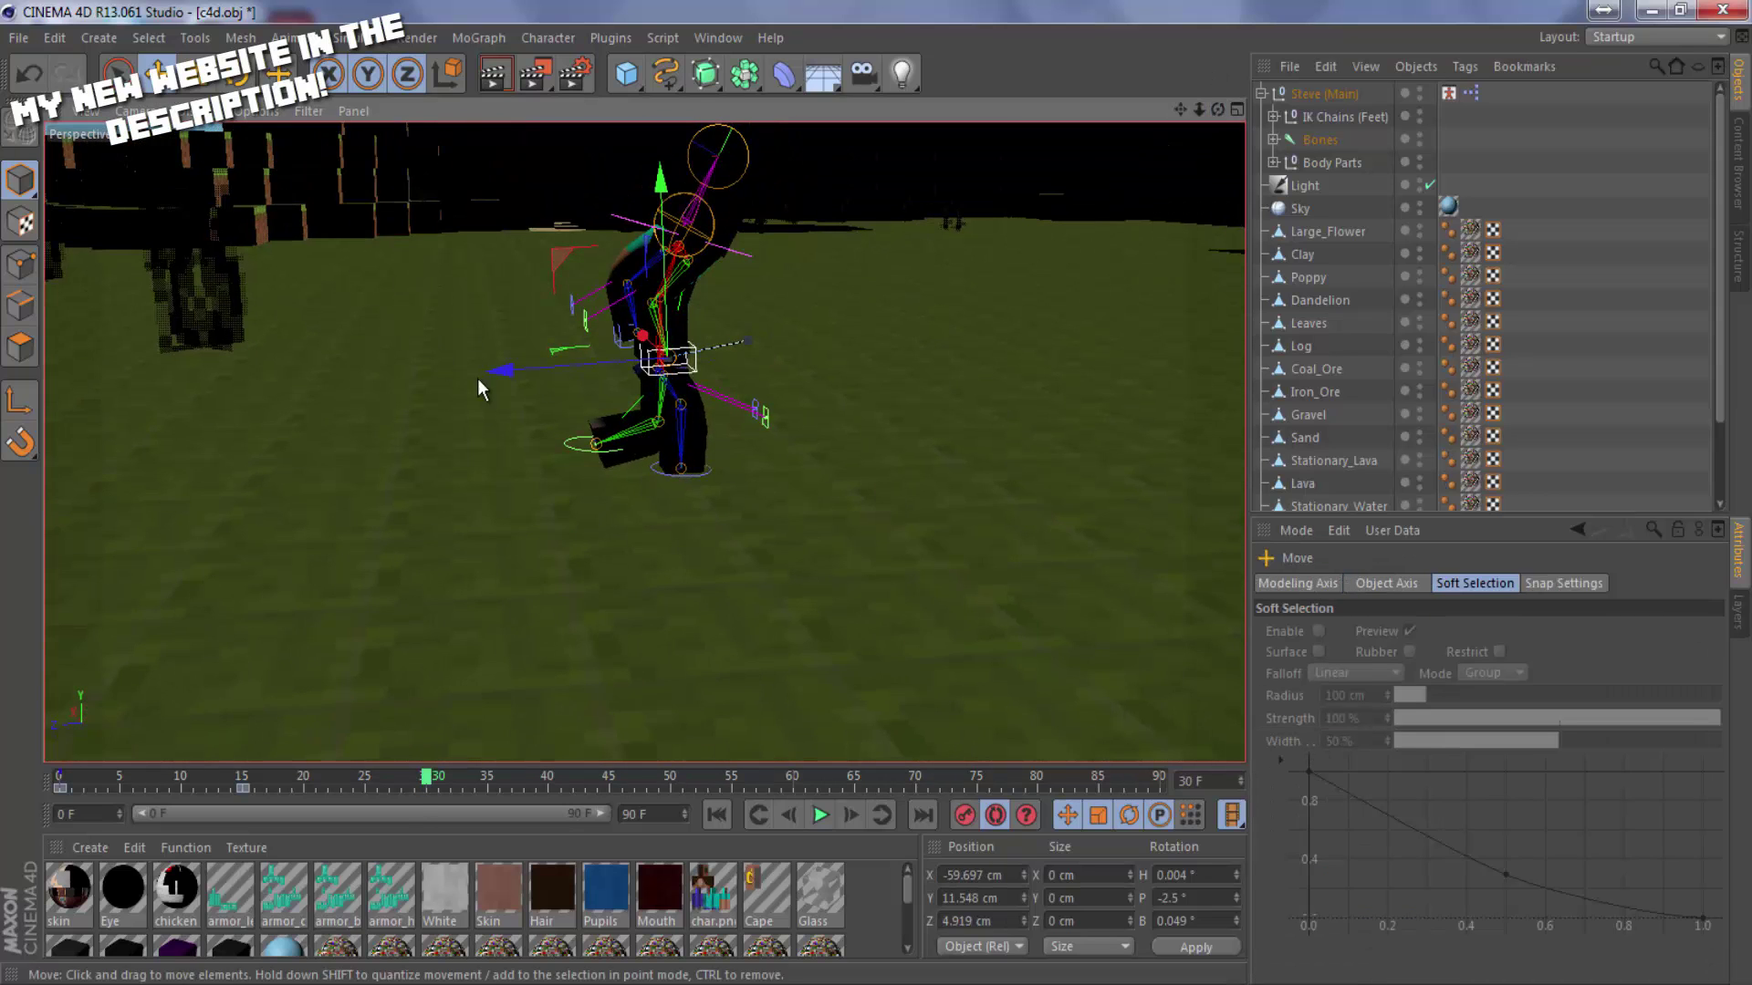
pyautogui.moveTo(497, 370); pyautogui.dragTo(605, 365)
pyautogui.moveTo(742, 243); pyautogui.dragTo(741, 231)
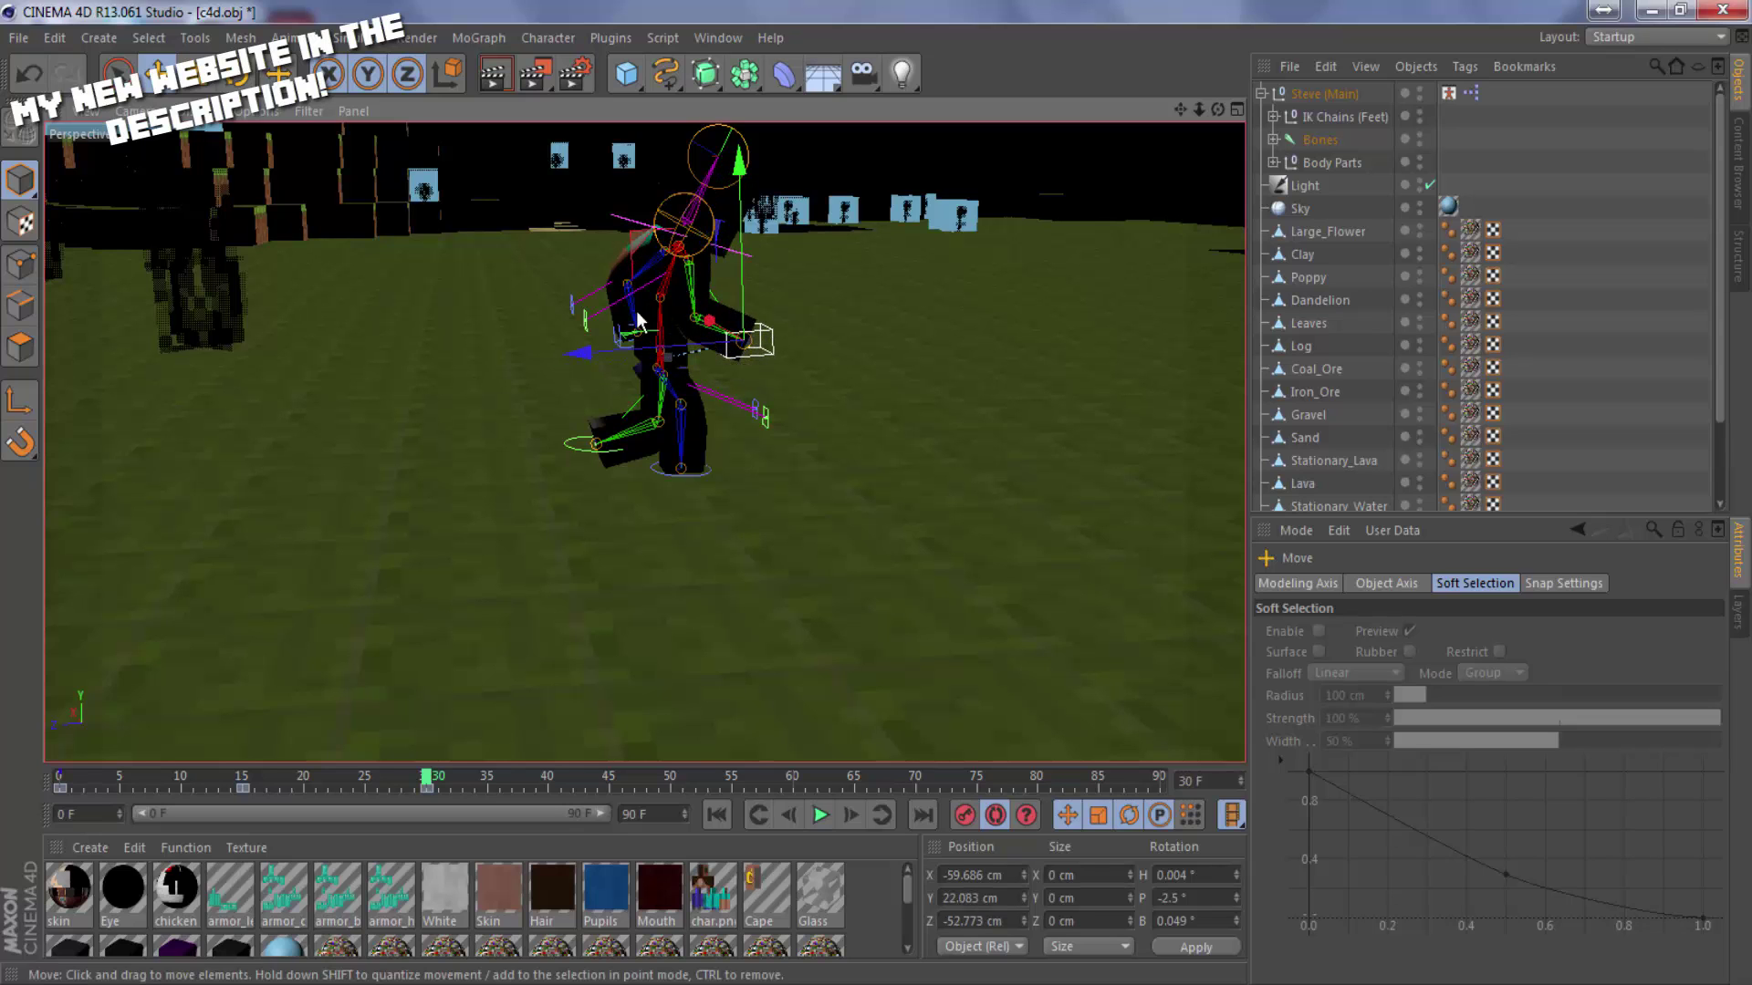
pyautogui.moveTo(598, 350); pyautogui.dragTo(622, 348)
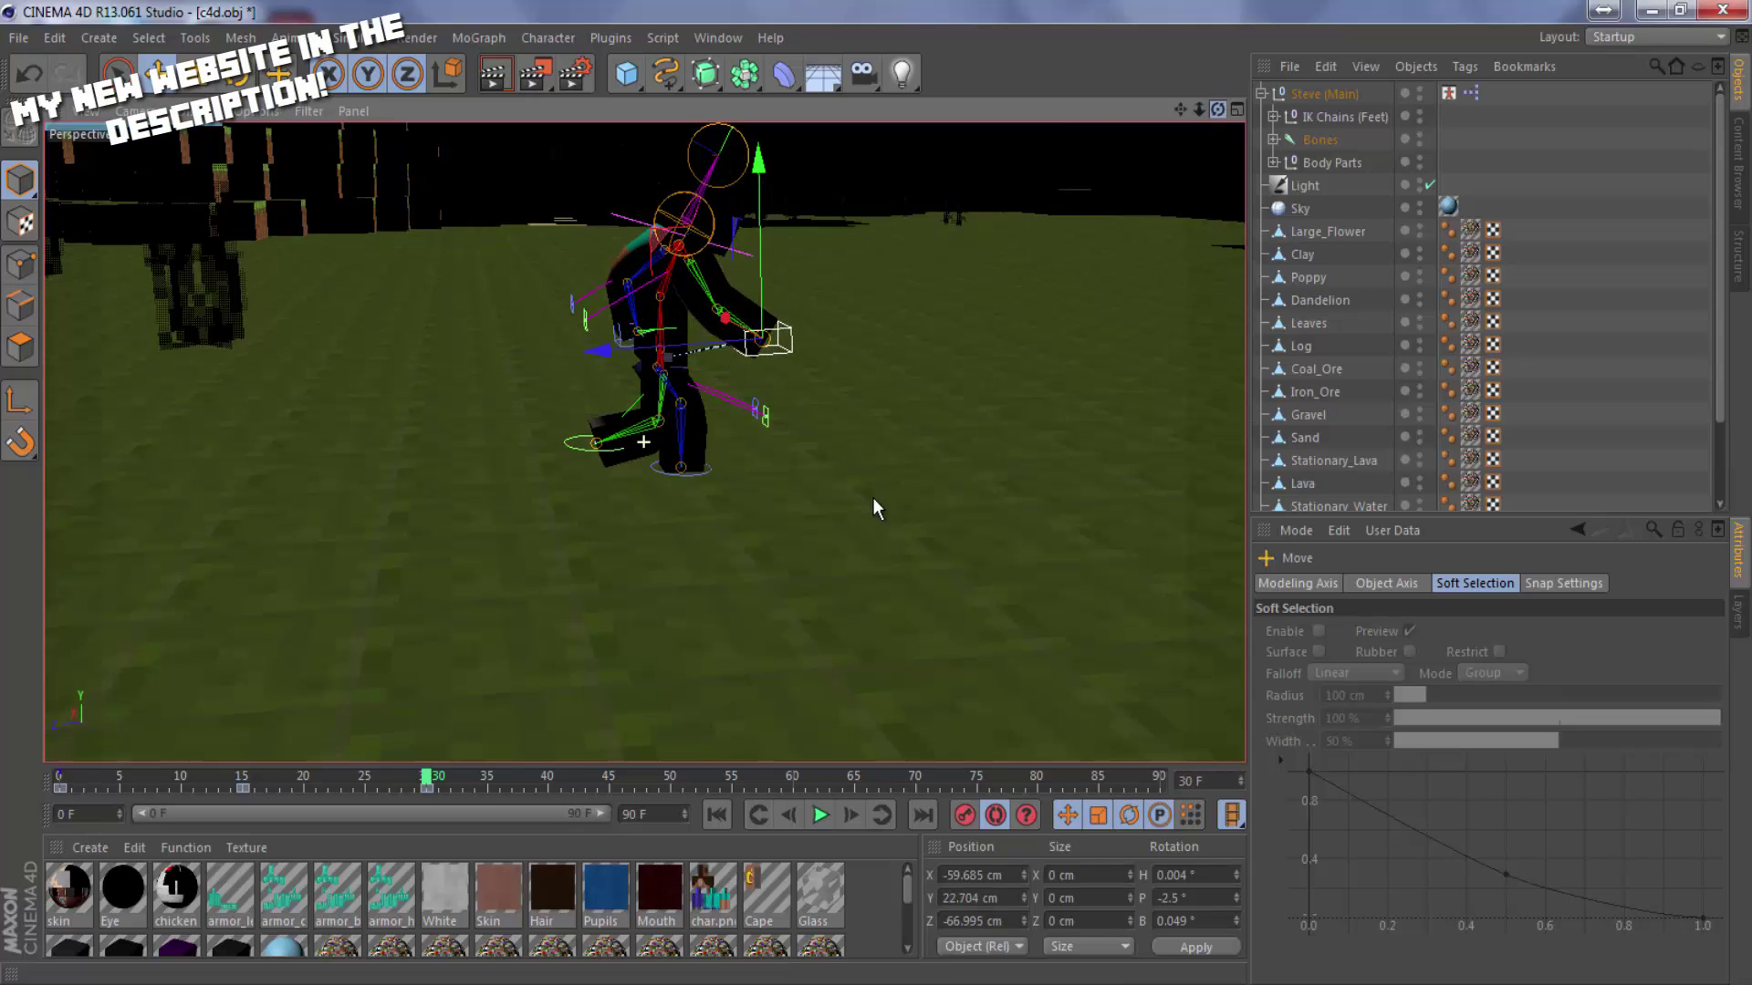
pyautogui.keyDown('alt'); pyautogui.moveTo(873, 498); pyautogui.dragTo(874, 297); pyautogui.keyUp('alt')
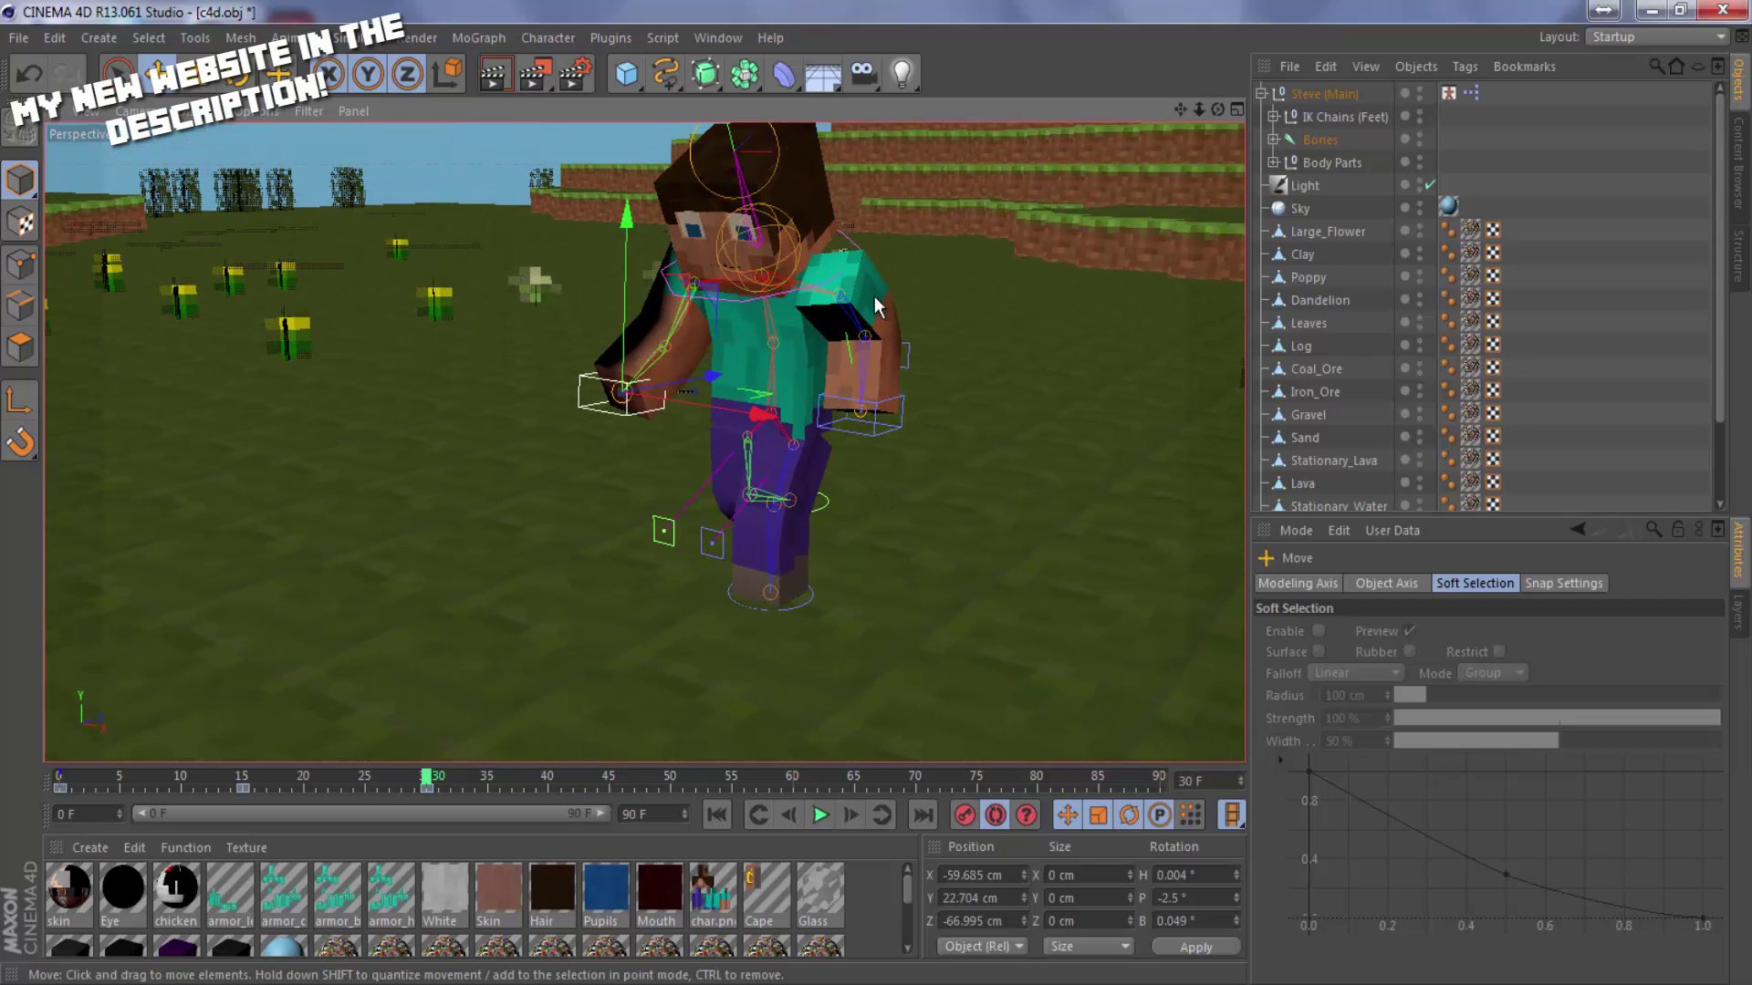
pyautogui.moveTo(714, 376); pyautogui.dragTo(763, 415)
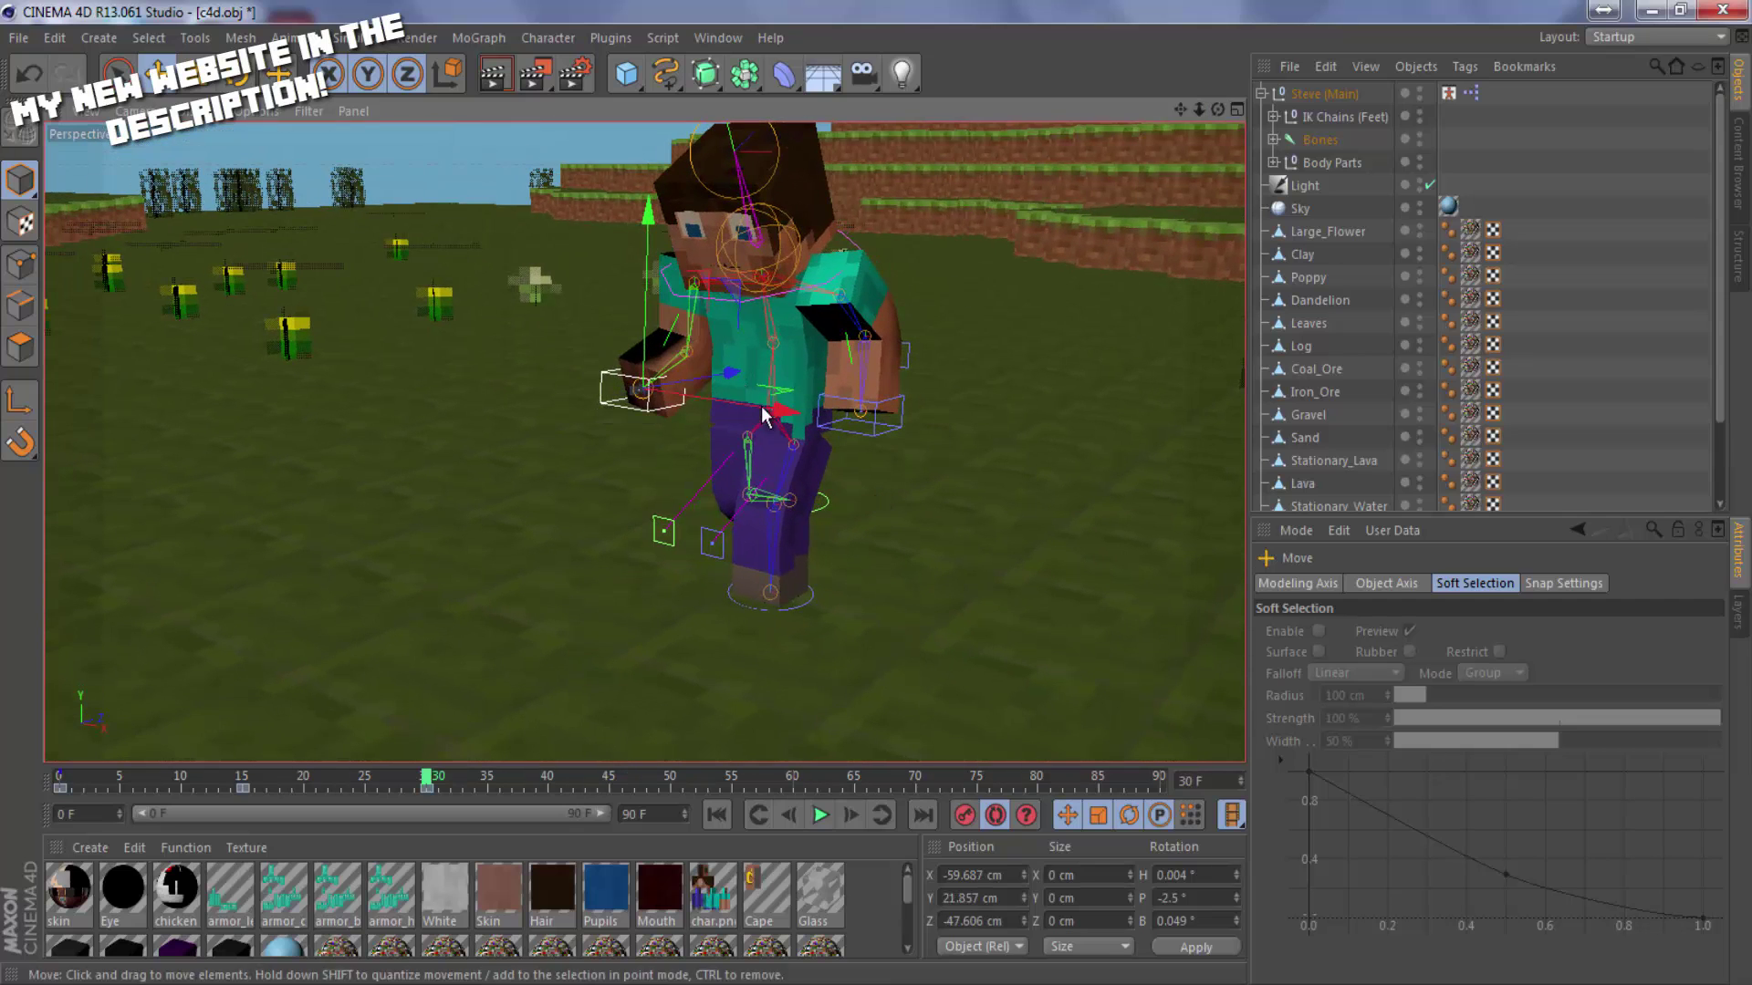
pyautogui.moveTo(655, 322); pyautogui.dragTo(648, 369)
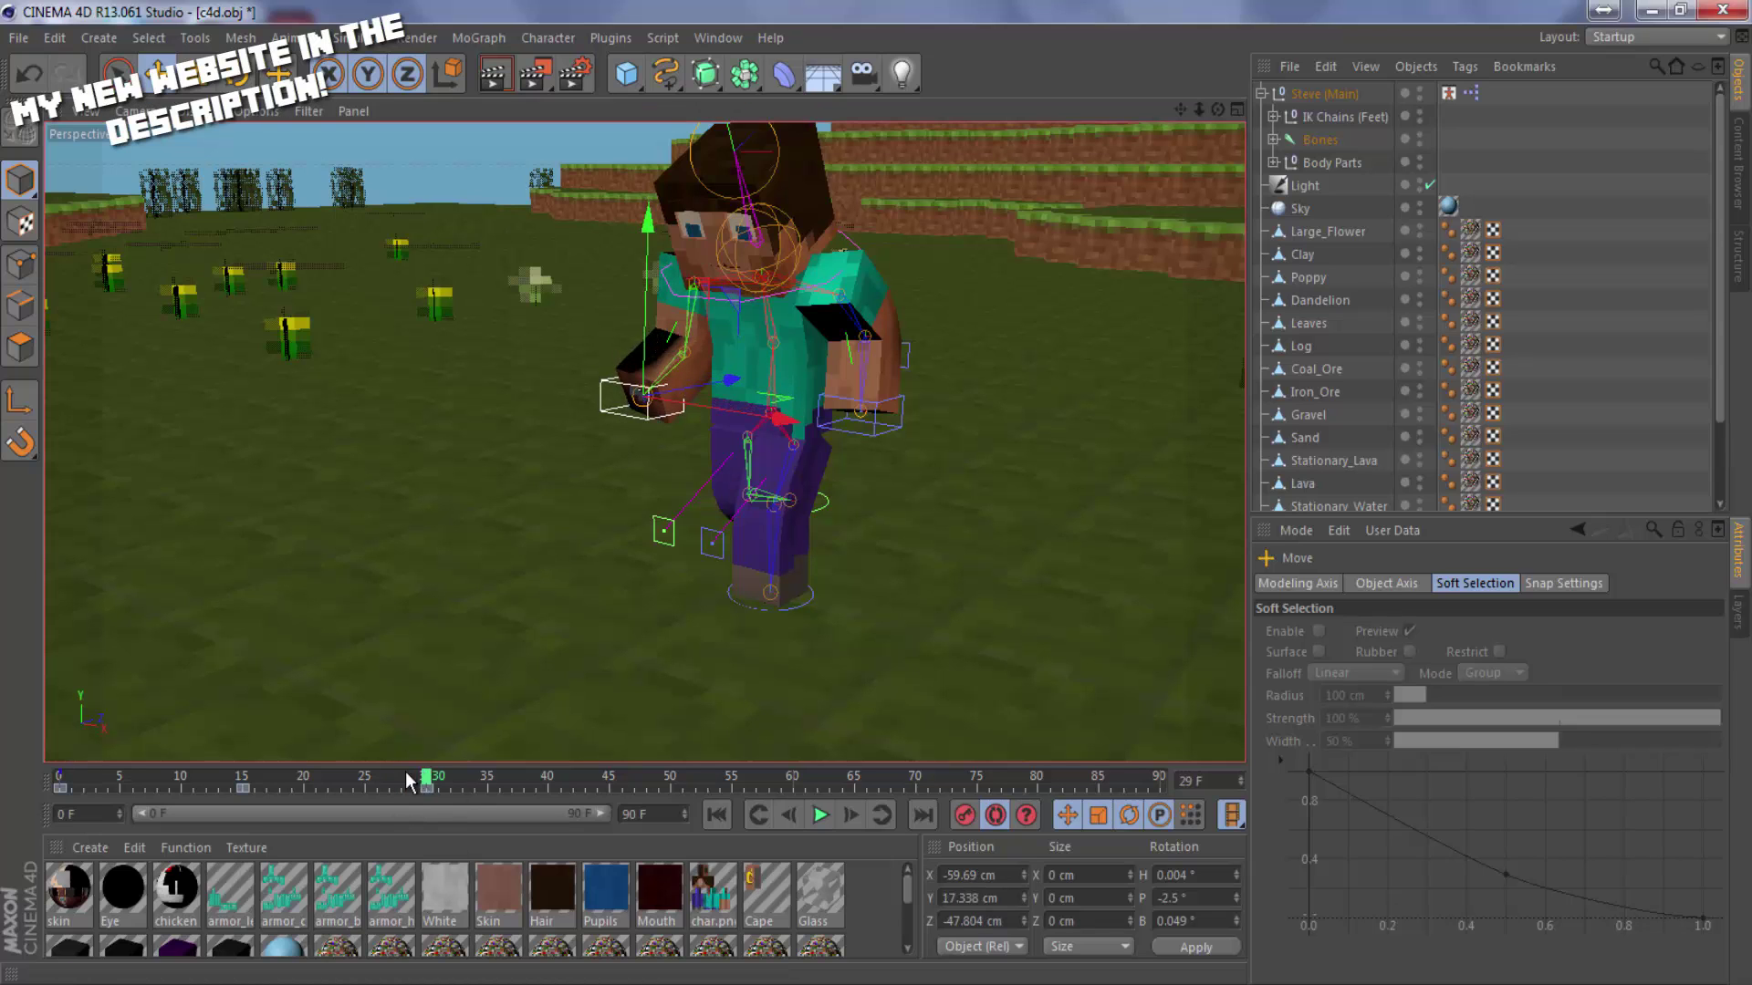
# Pick the torso bone in the Visual Selector, keyframe its rotation at frame 30, and at frame 23 rotate it to about P 1°.
pyautogui.moveTo(406, 773); pyautogui.dragTo(341, 794)
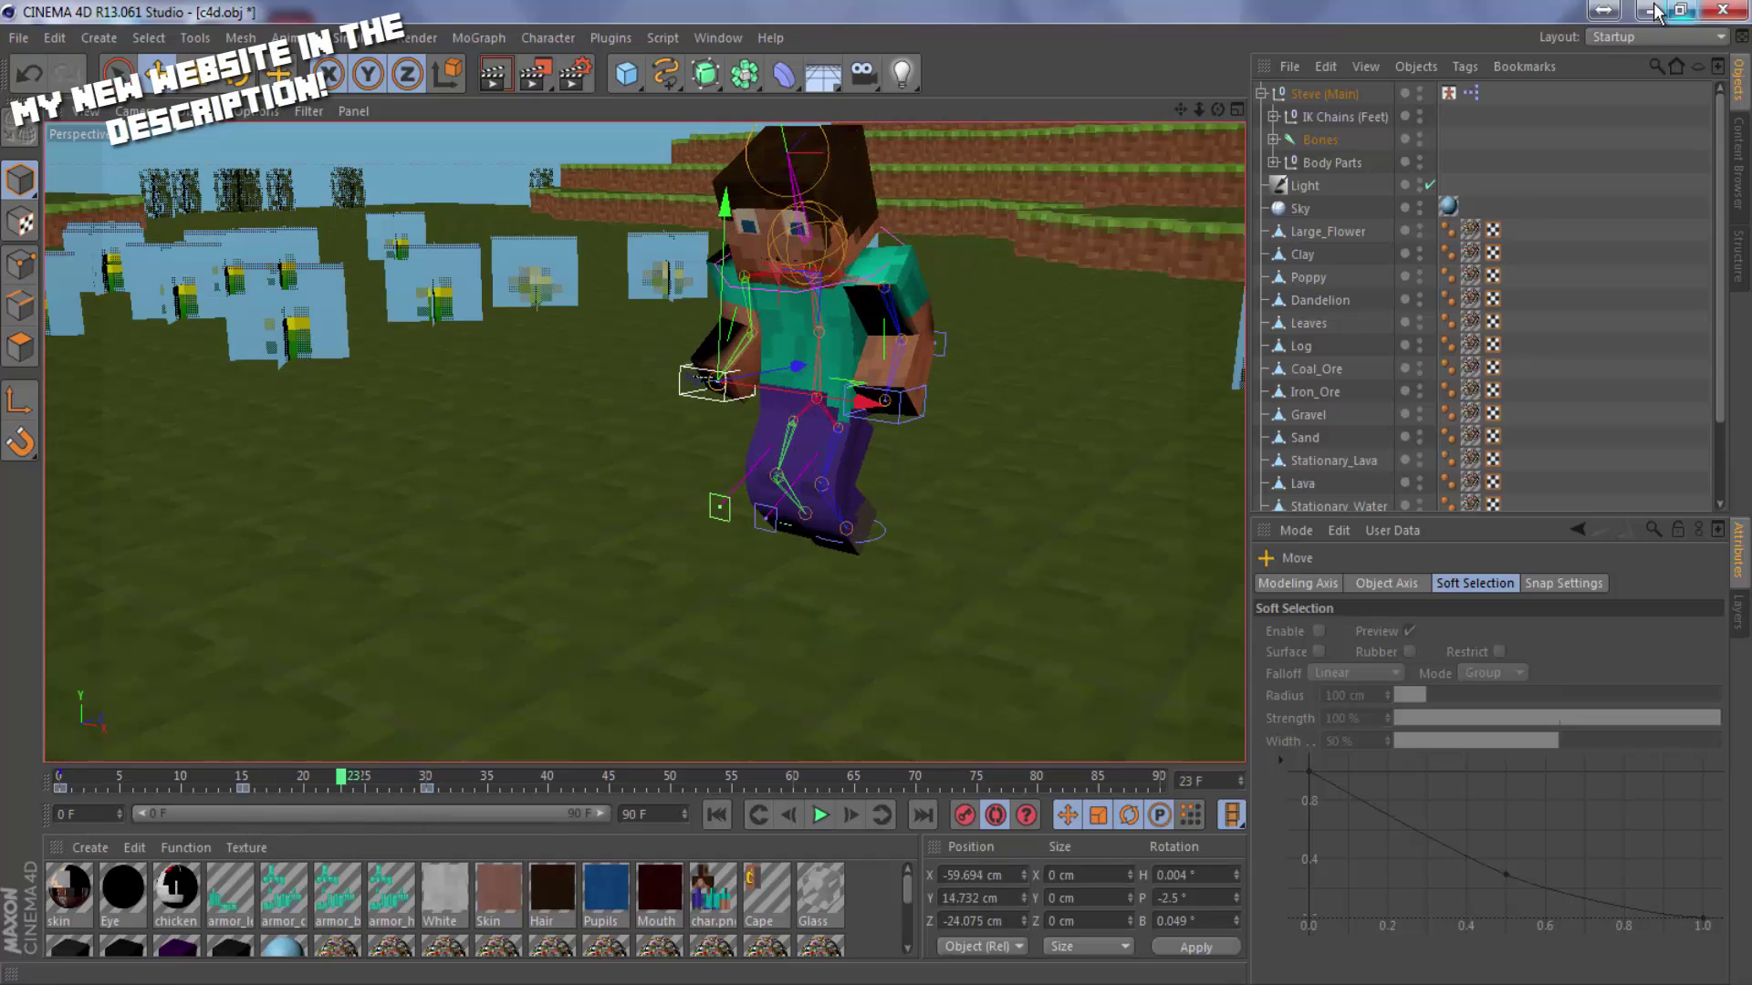
pyautogui.click(1448, 92)
pyautogui.click(1492, 817)
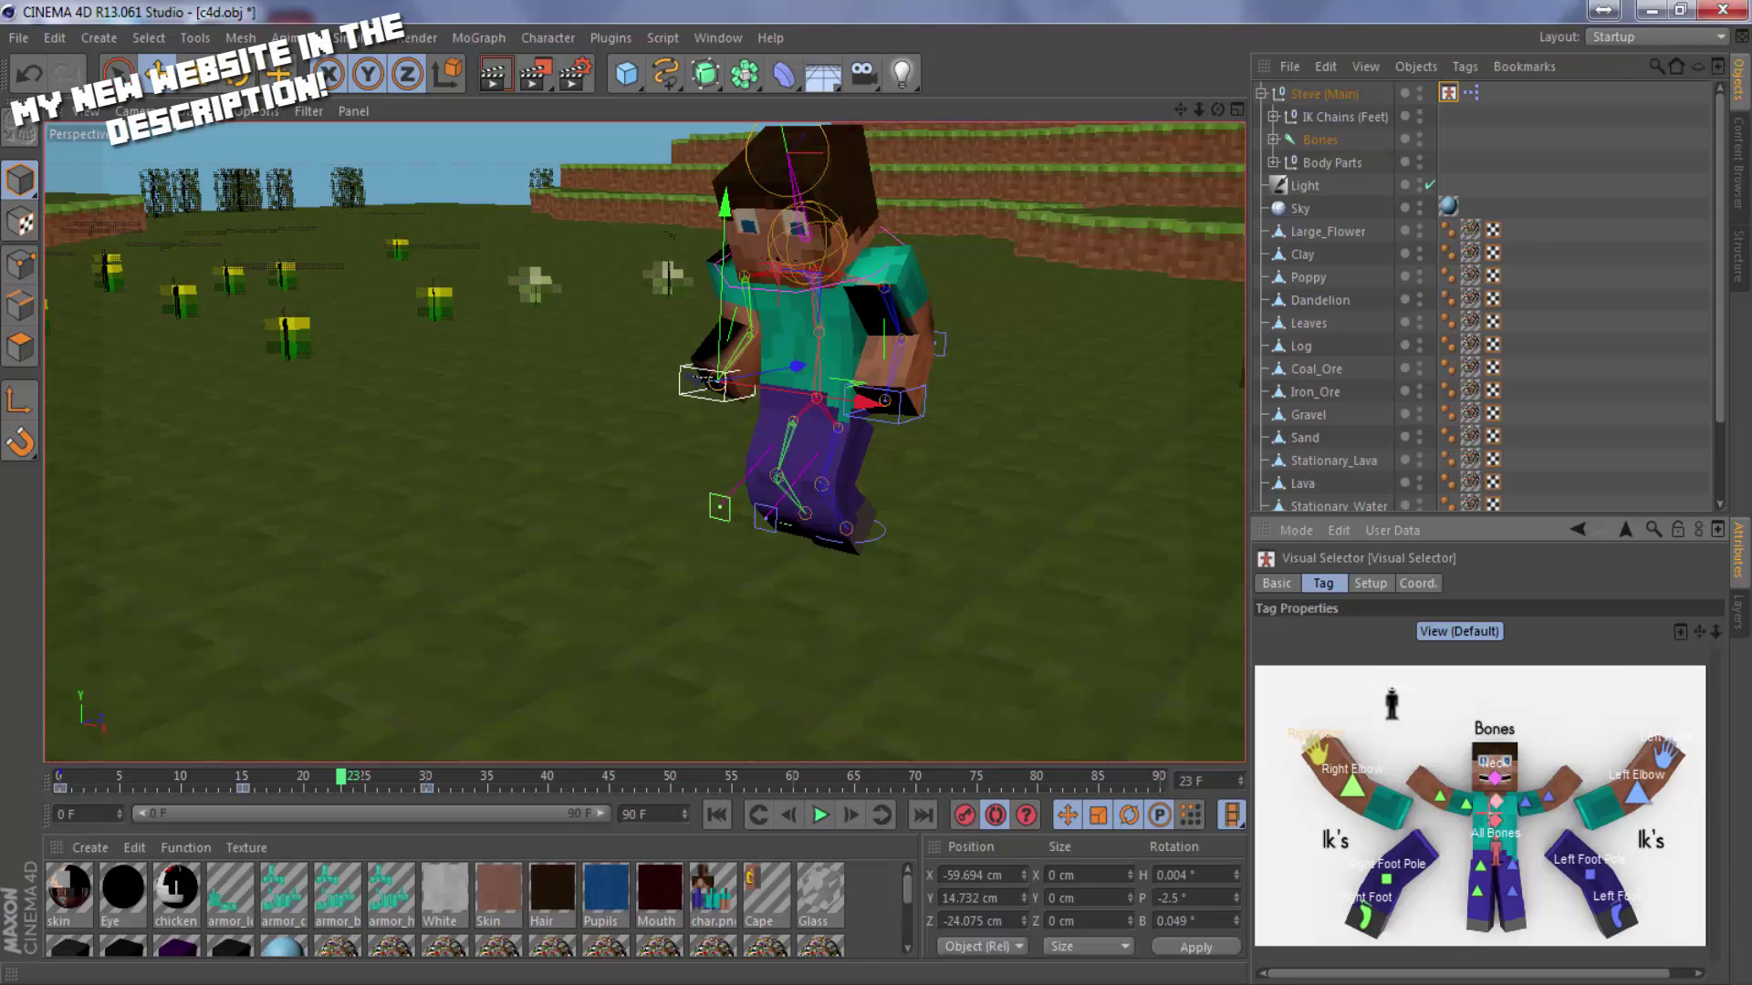
pyautogui.click(1448, 92)
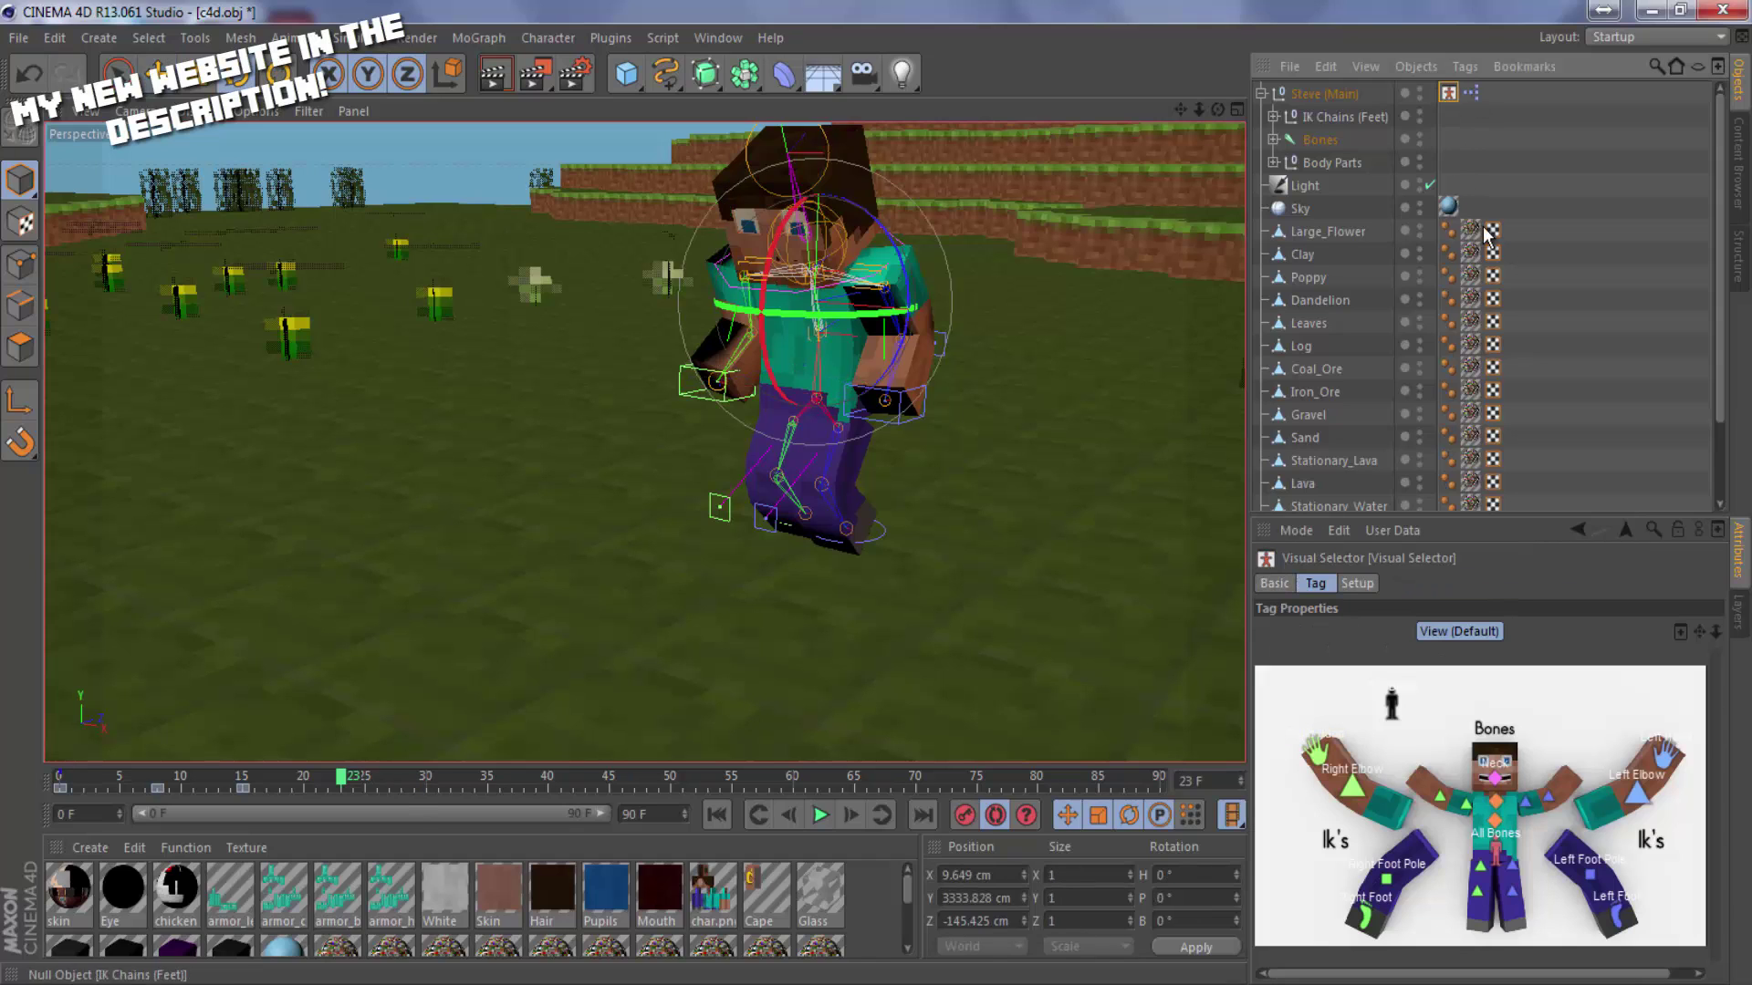
pyautogui.click(1493, 817)
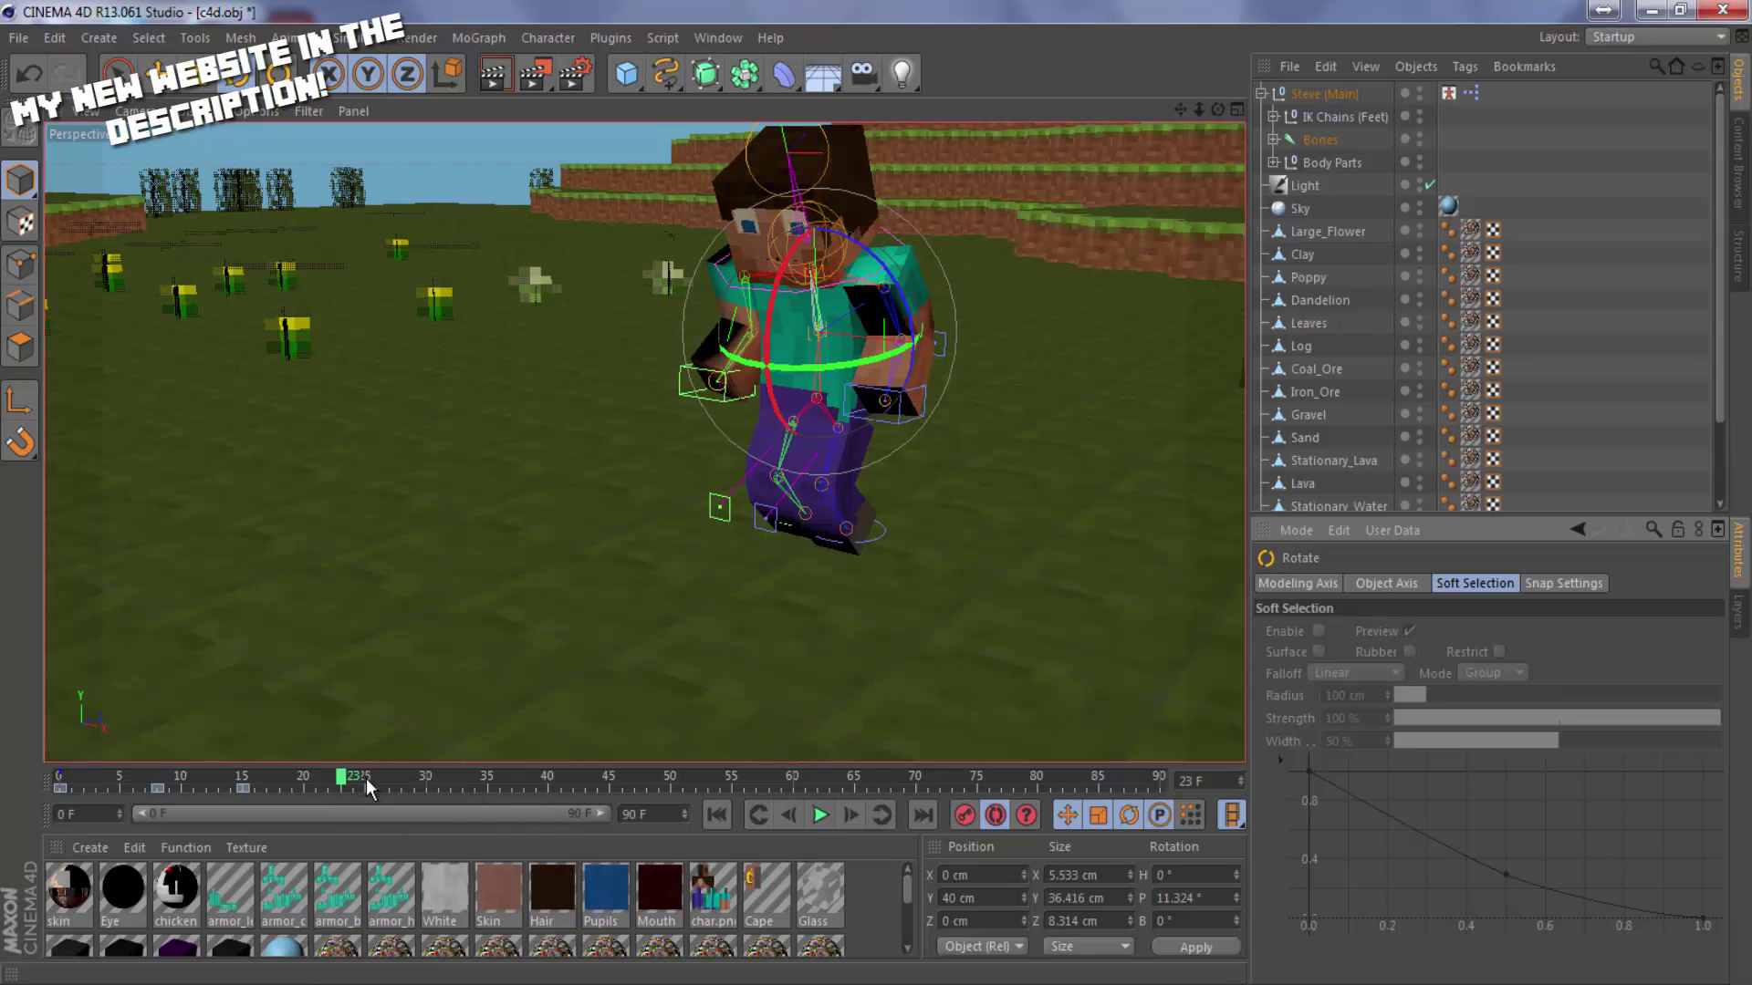
pyautogui.moveTo(340, 783); pyautogui.dragTo(425, 782)
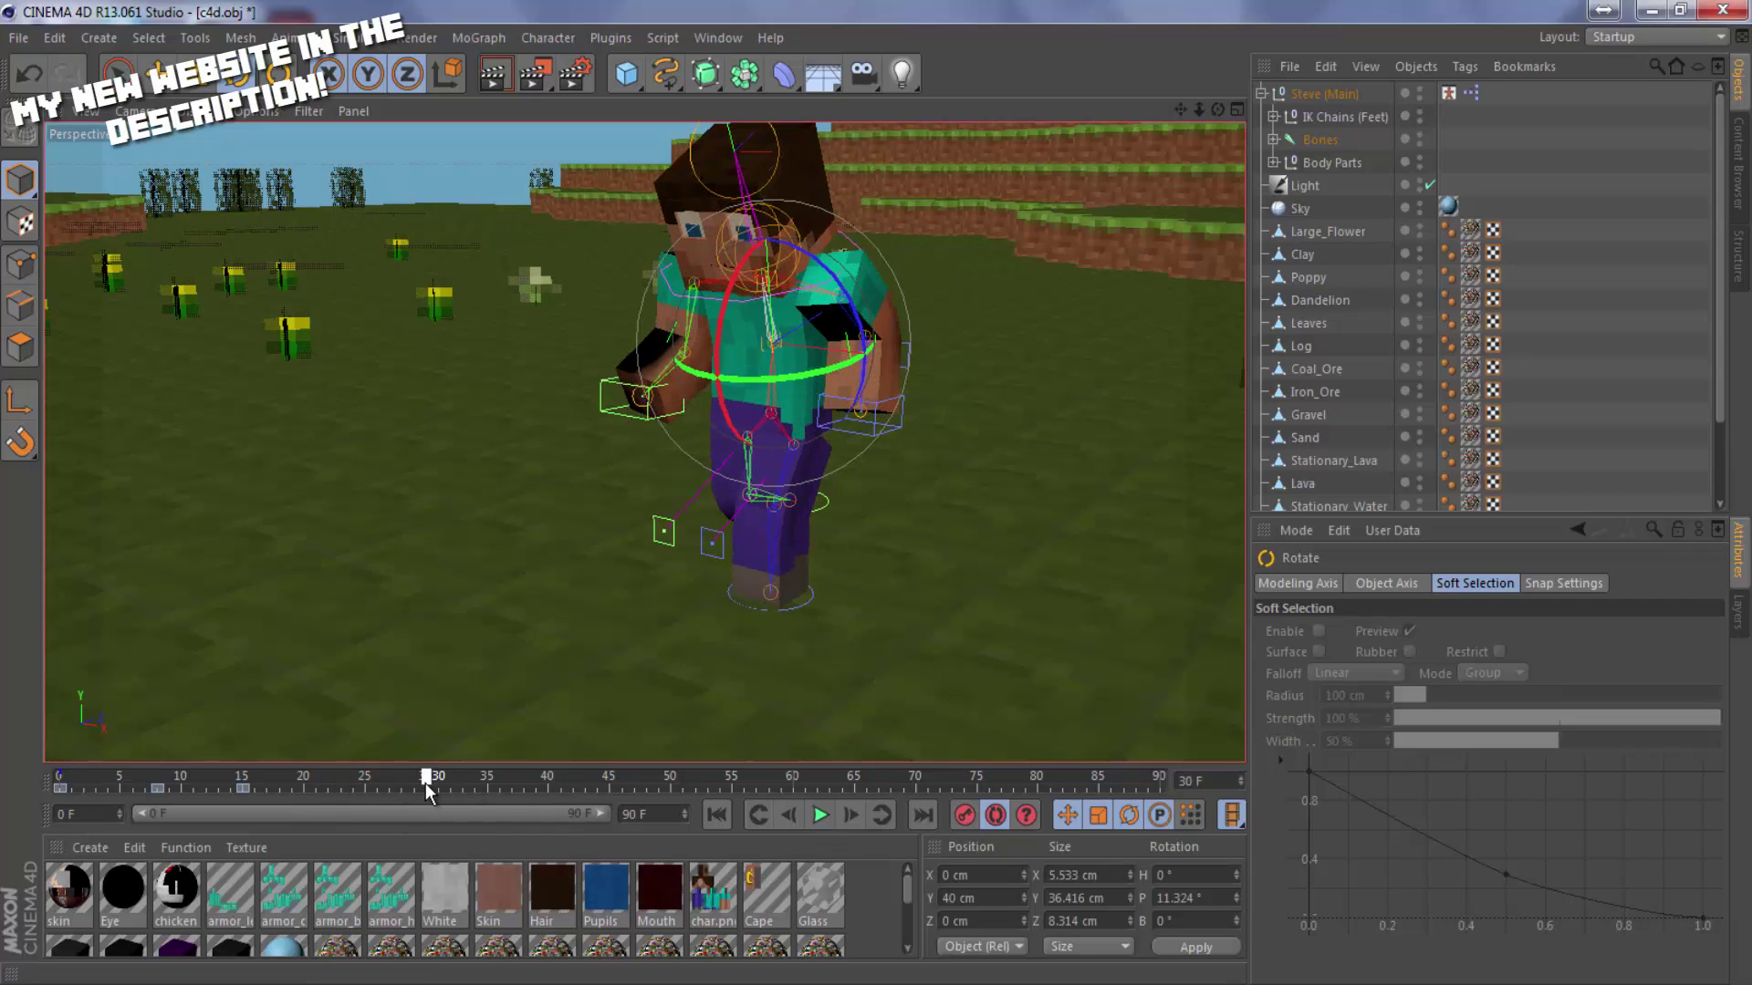
pyautogui.click(964, 815)
pyautogui.moveTo(410, 783); pyautogui.dragTo(341, 792)
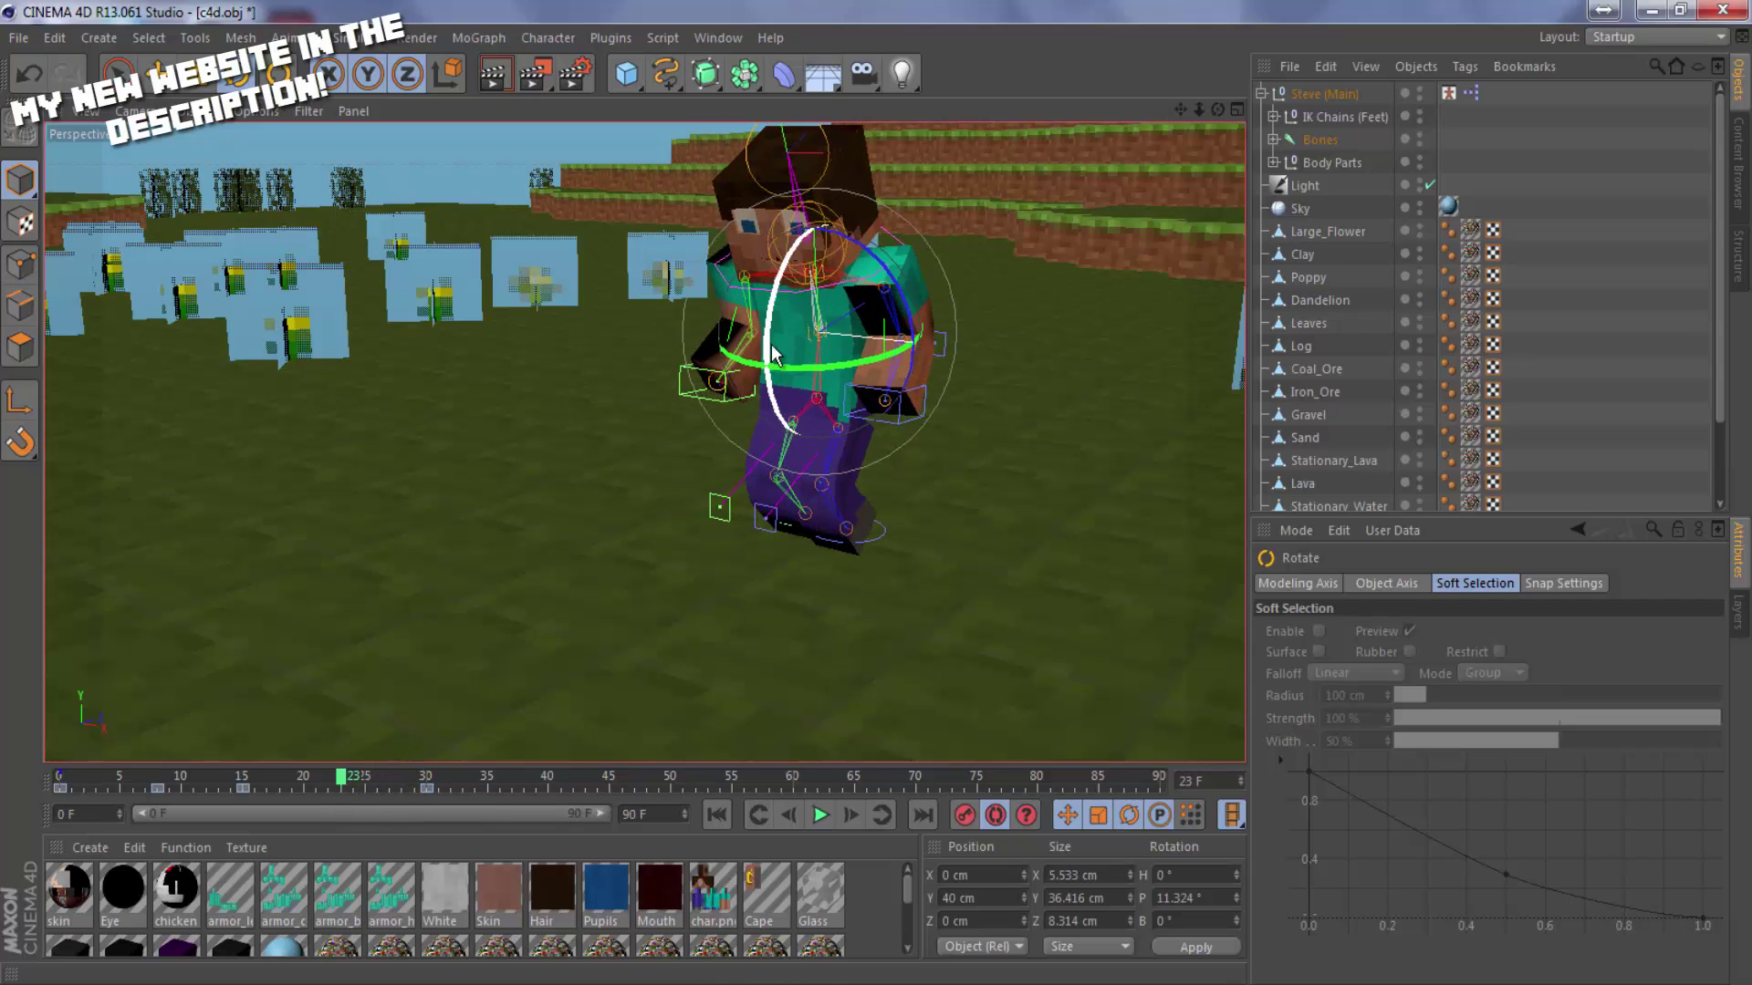
pyautogui.moveTo(770, 343); pyautogui.dragTo(770, 330)
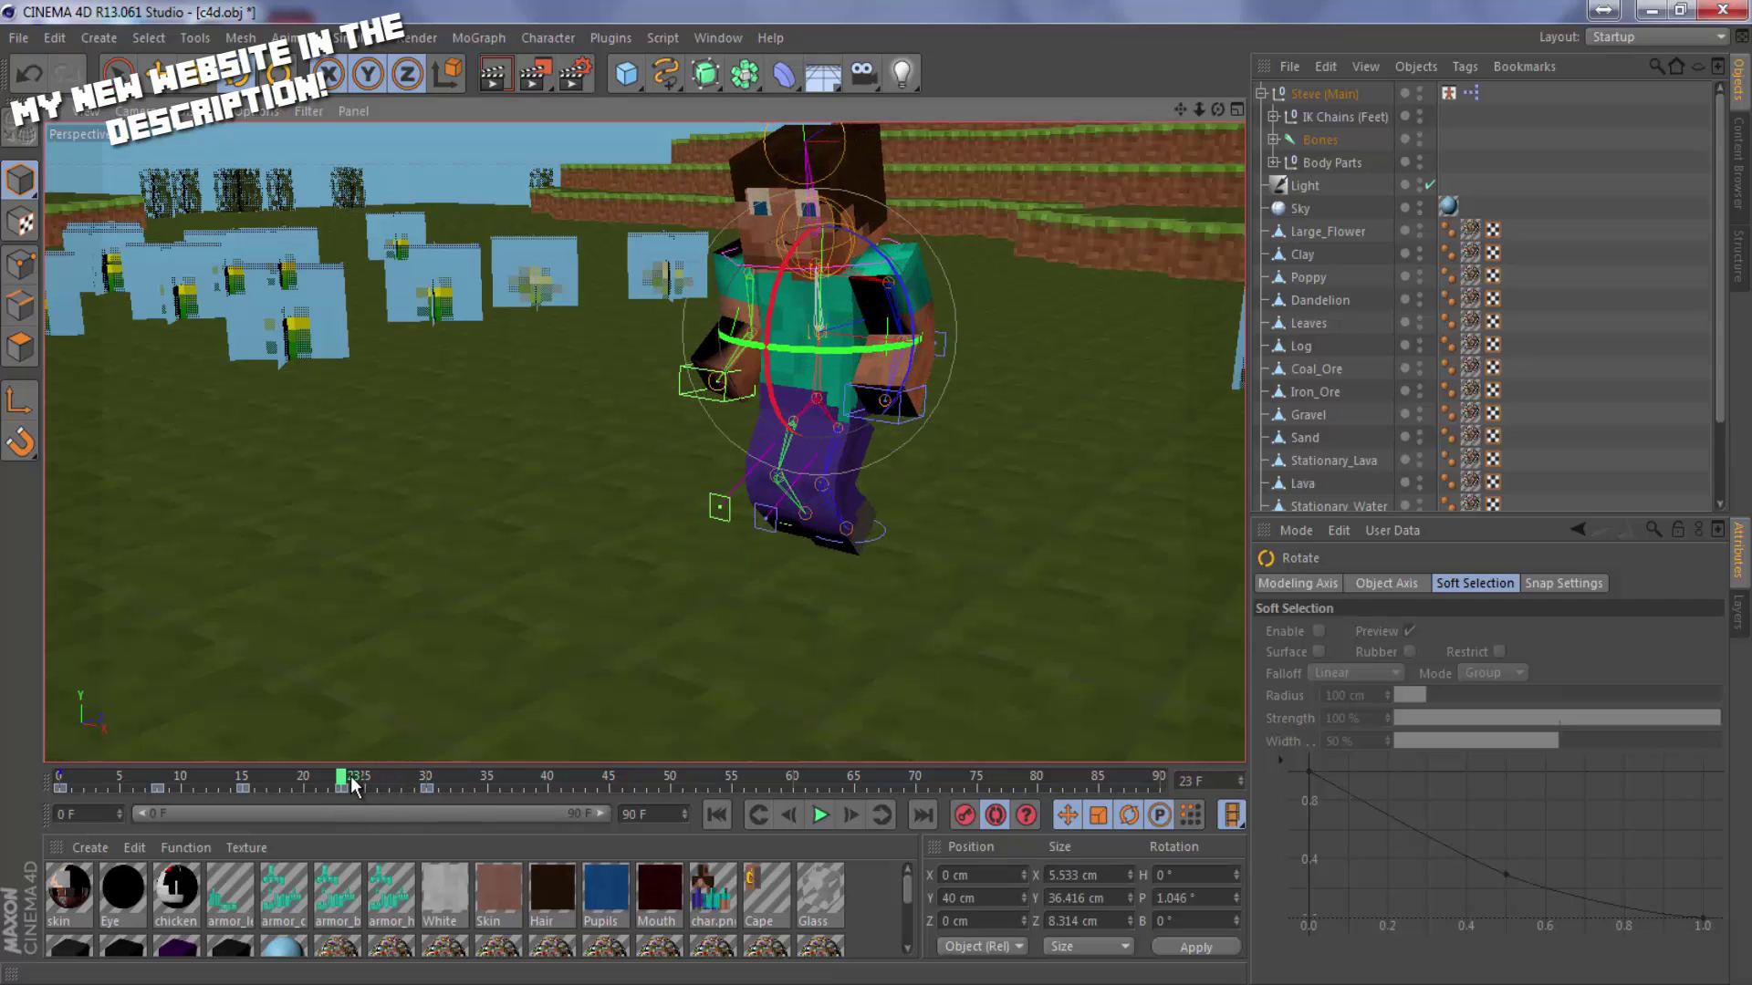
# Deselect the bone and play the walk animation from frame 0 in a wider view of the character.
pyautogui.moveTo(351, 776); pyautogui.dragTo(2, 815)
pyautogui.press('F8')
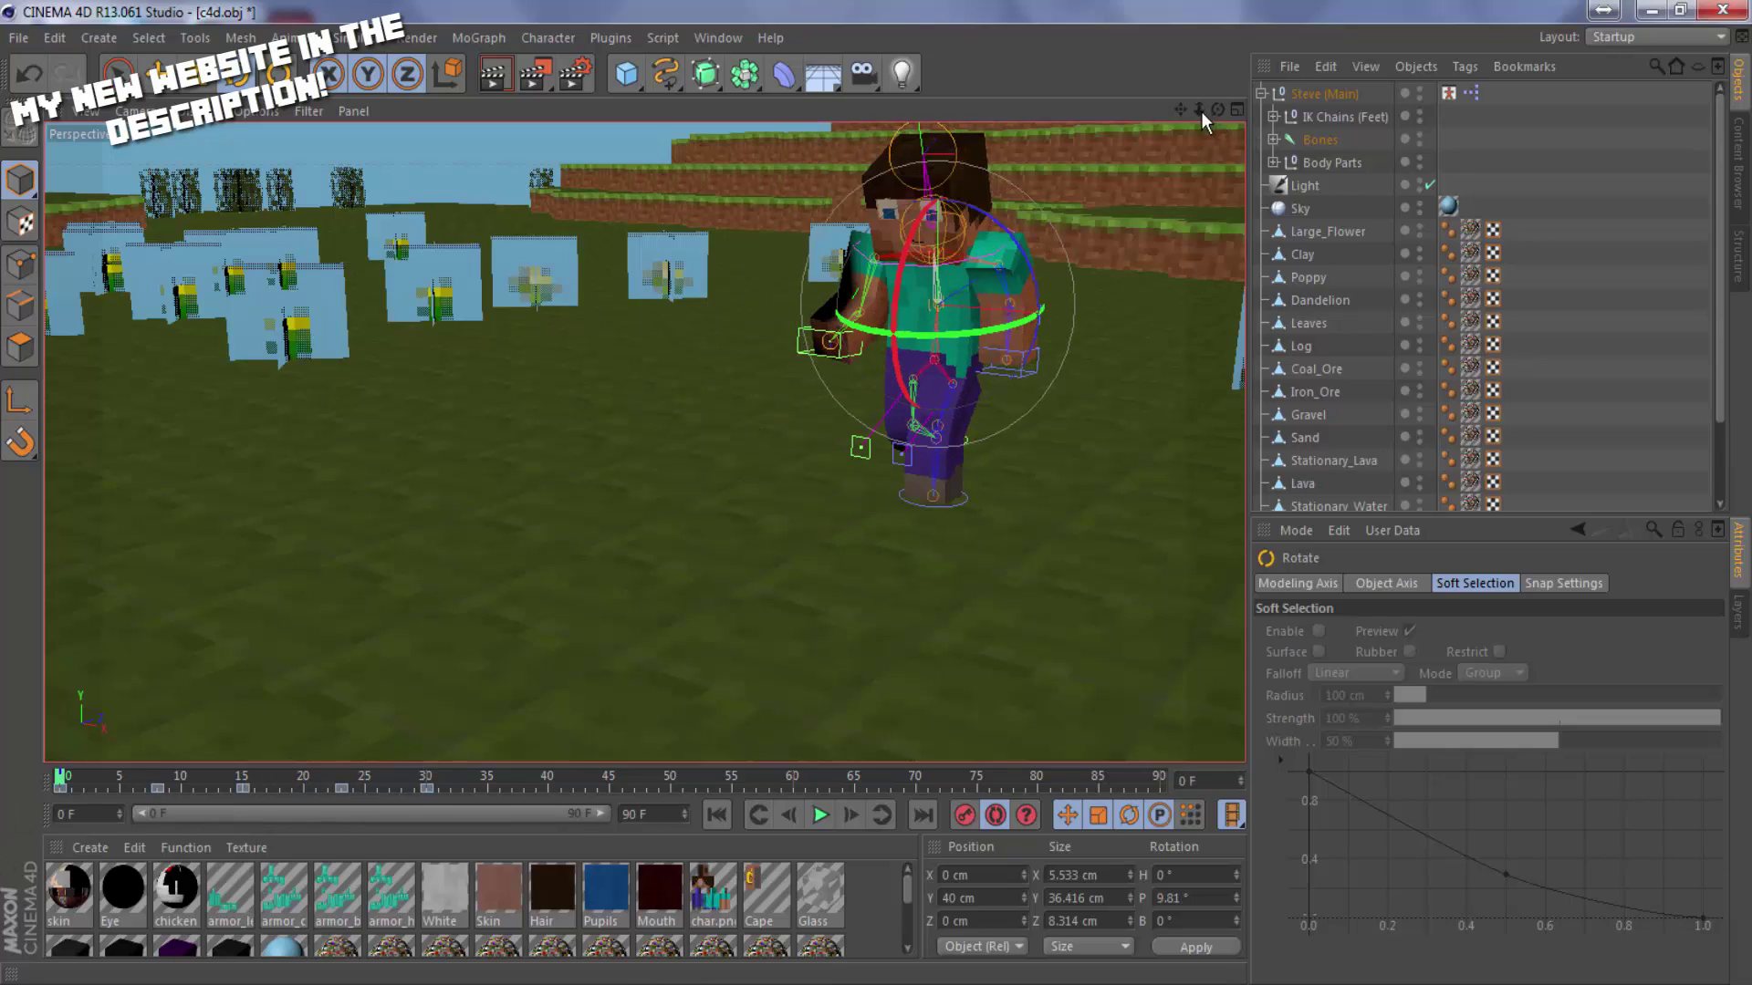
pyautogui.moveTo(1201, 111); pyautogui.dragTo(873, 495)
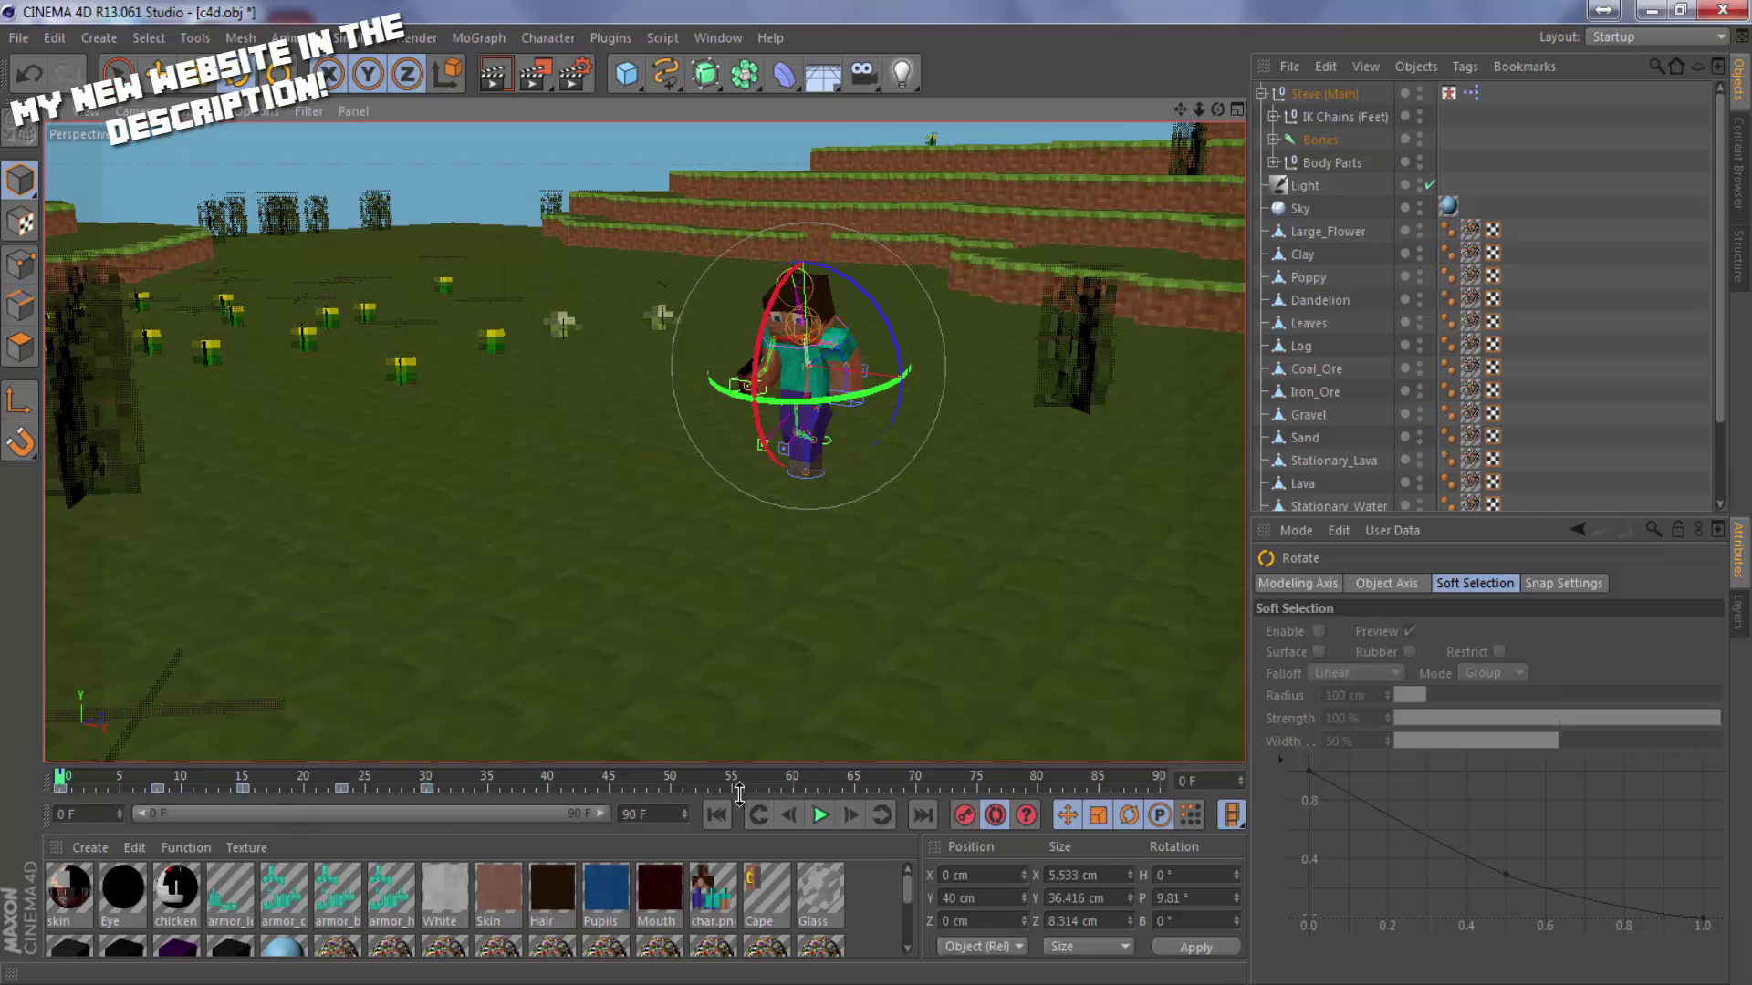
pyautogui.click(1547, 394)
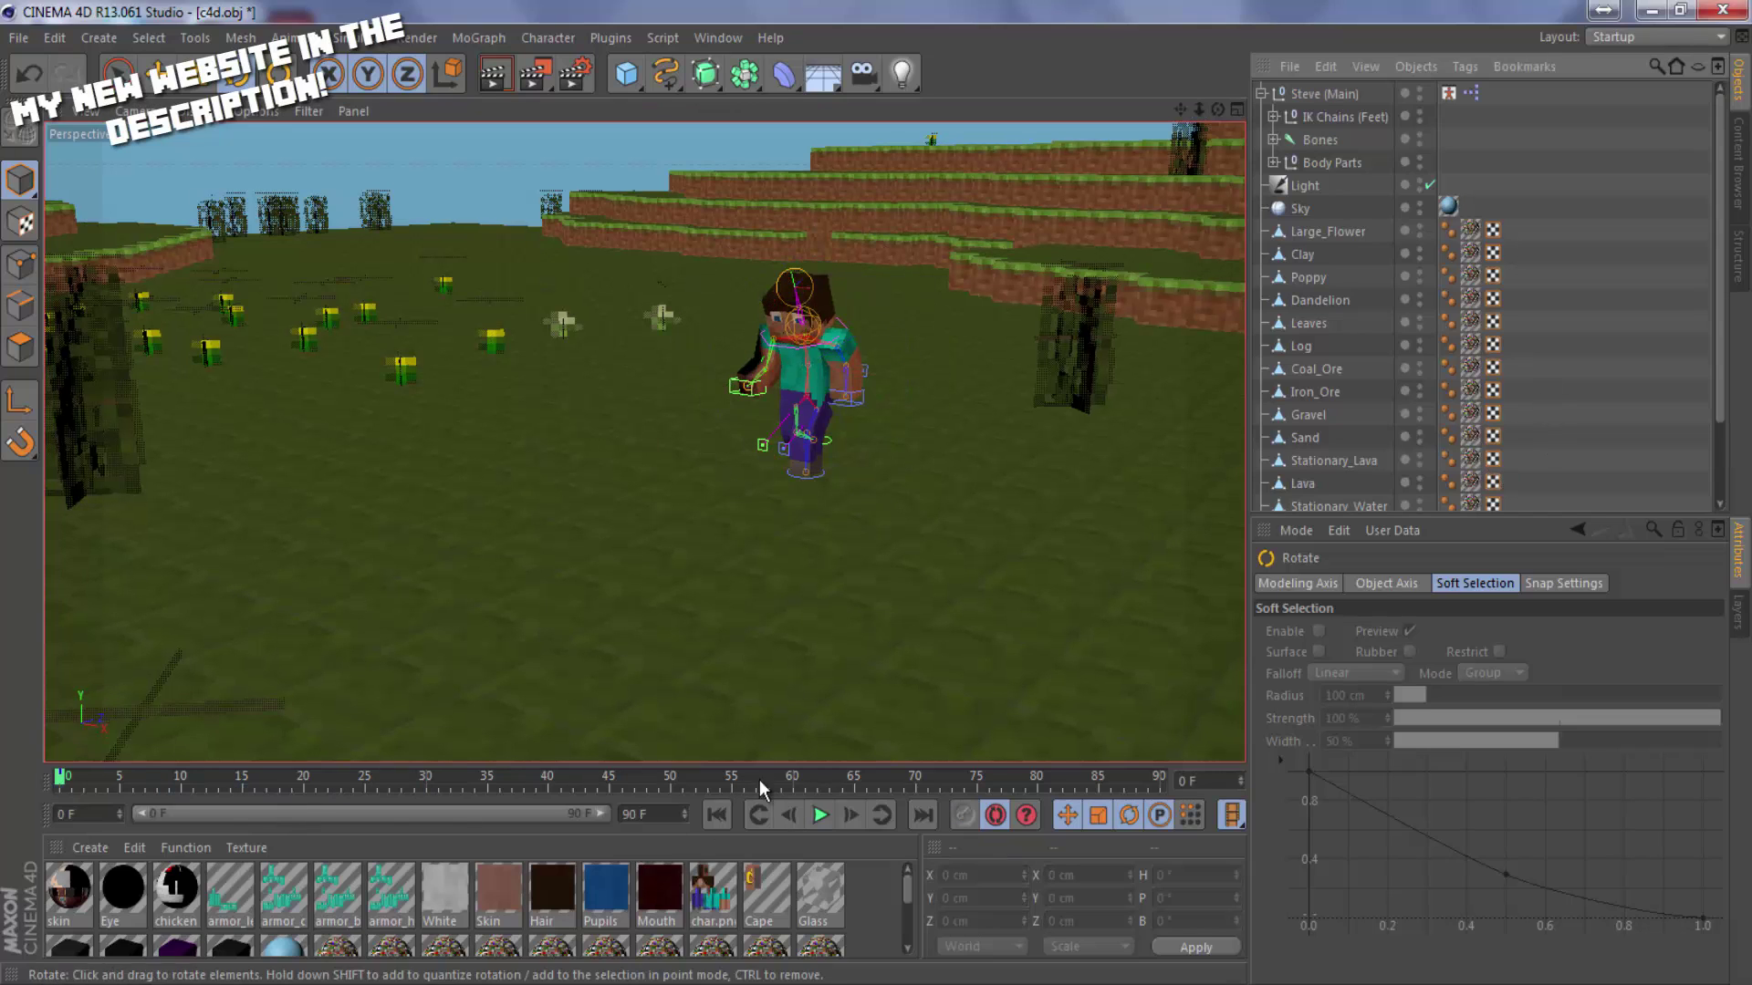
pyautogui.click(818, 815)
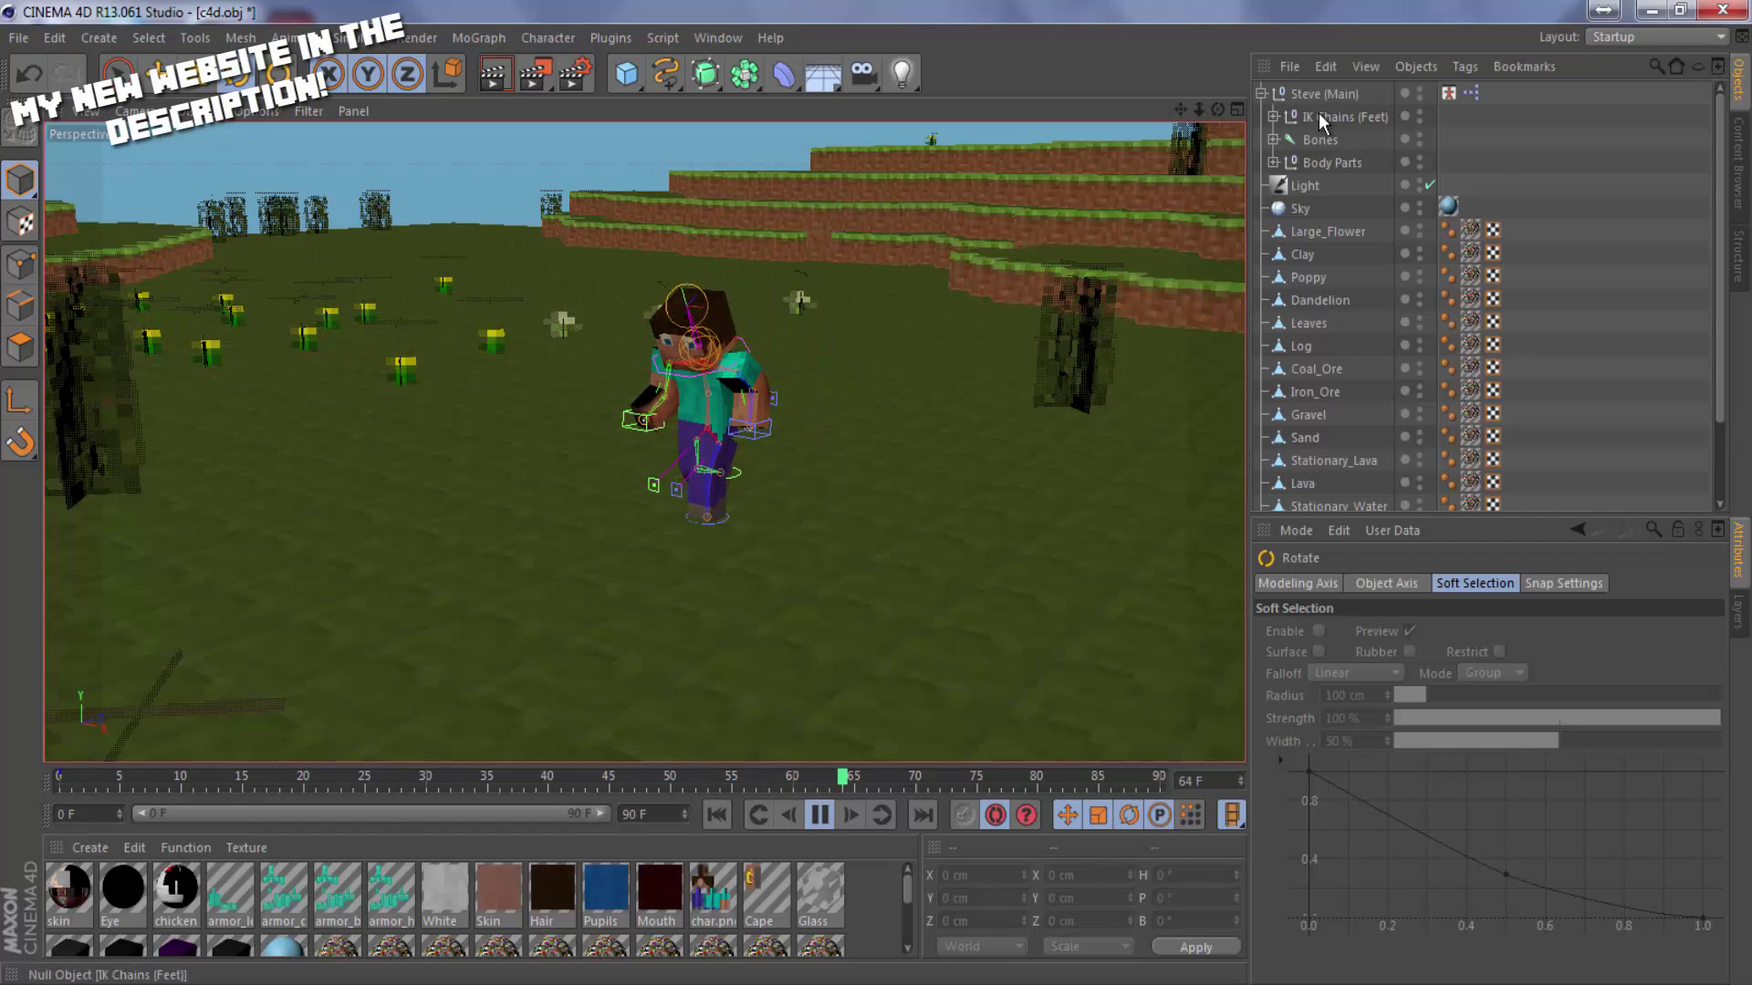
# Select the Steve (Main) null, stop the playback and return to frame 0.
pyautogui.doubleClick(1332, 91)
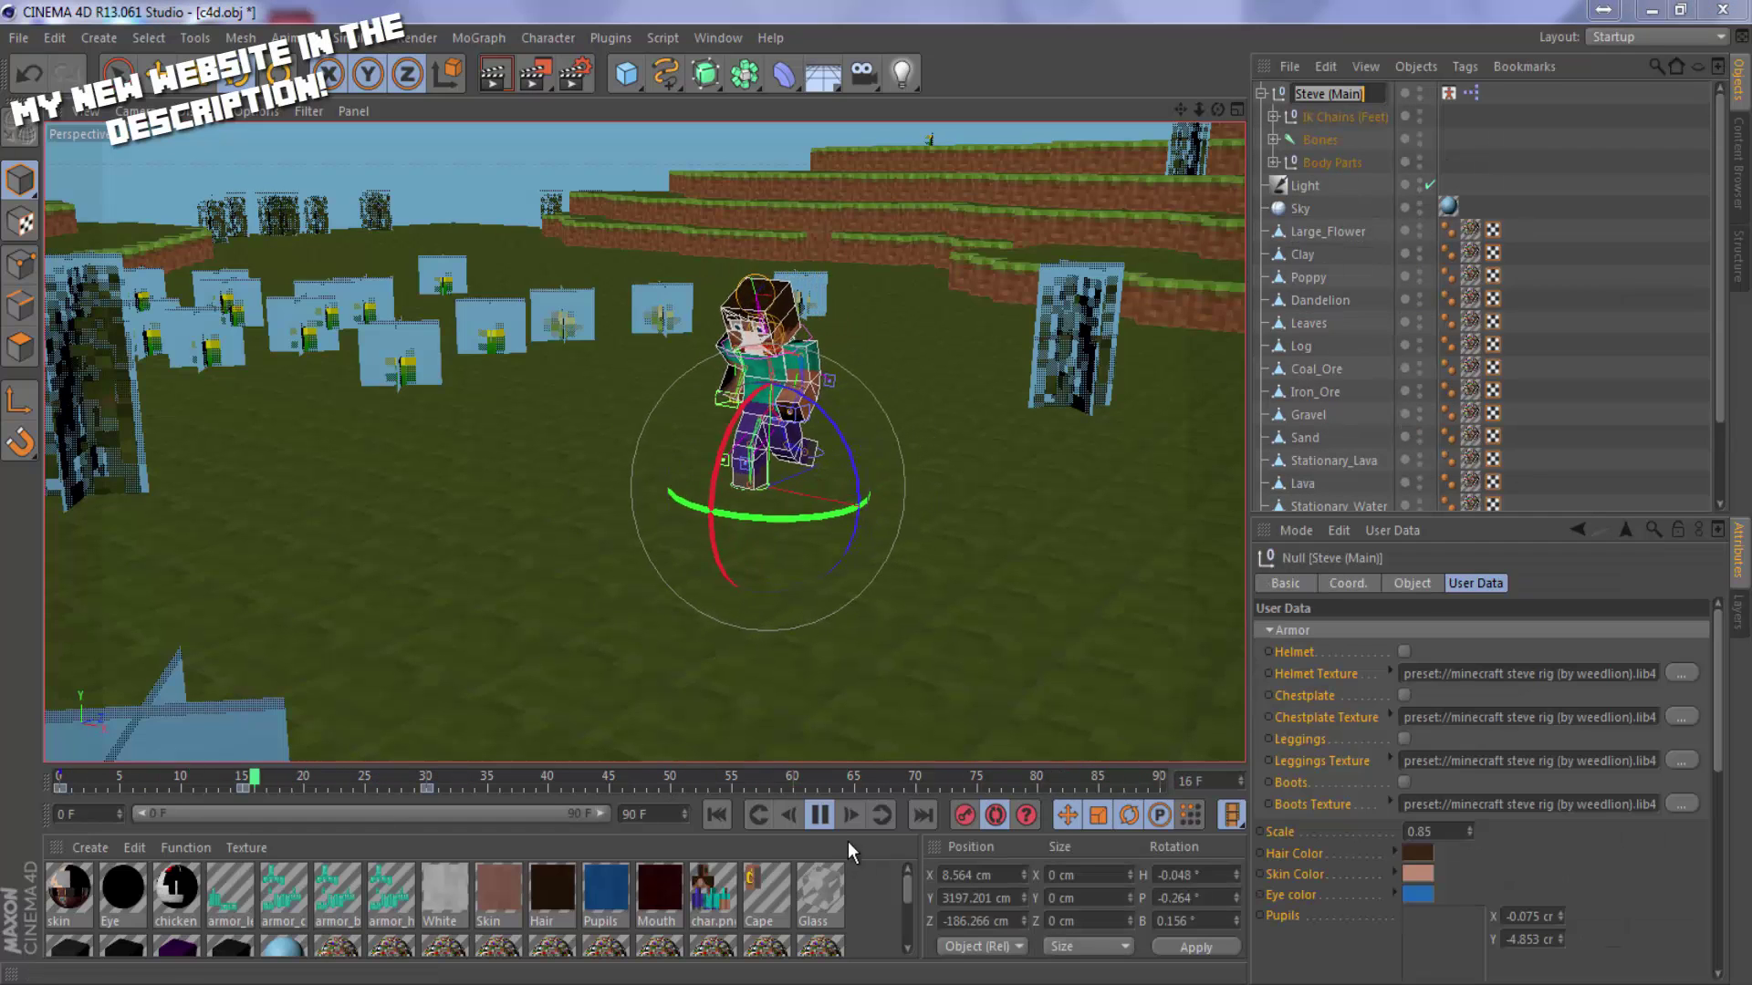
pyautogui.click(442, 779)
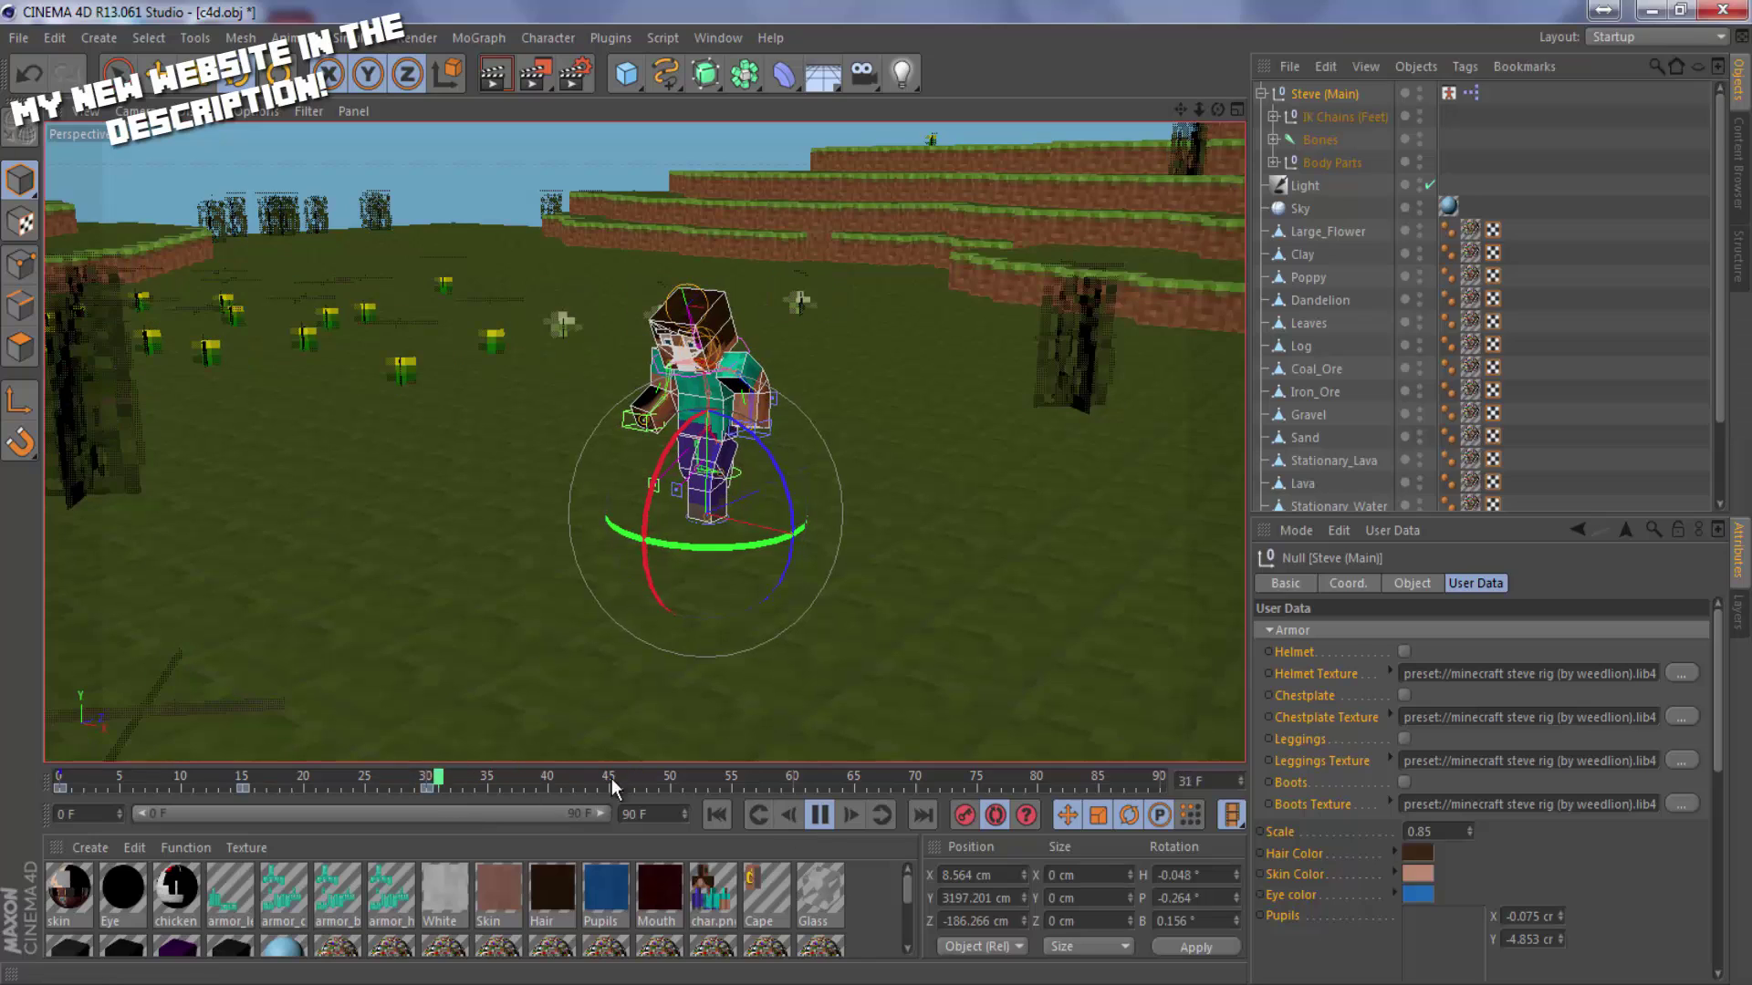
pyautogui.click(821, 814)
pyautogui.moveTo(483, 784); pyautogui.dragTo(47, 841)
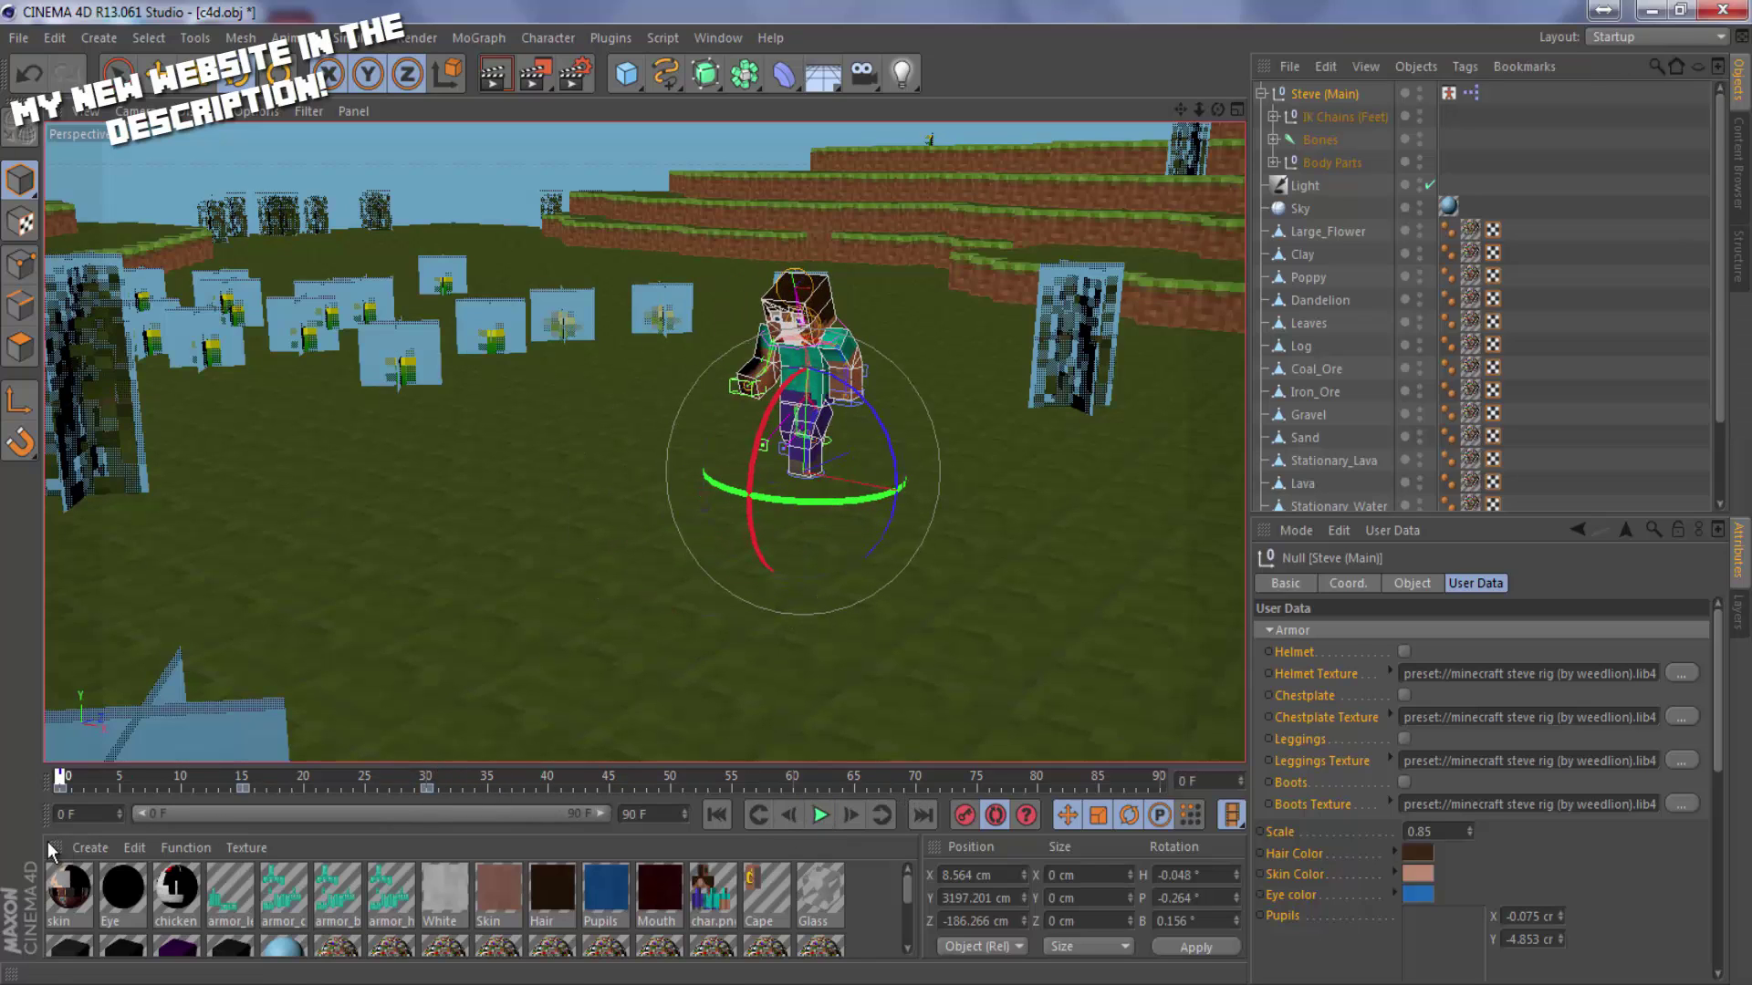
# Select the Steve (Main) keyframes from frame 0 to 30 and toggle Ripple Edit in the keyframe options.
pyautogui.click(451, 780)
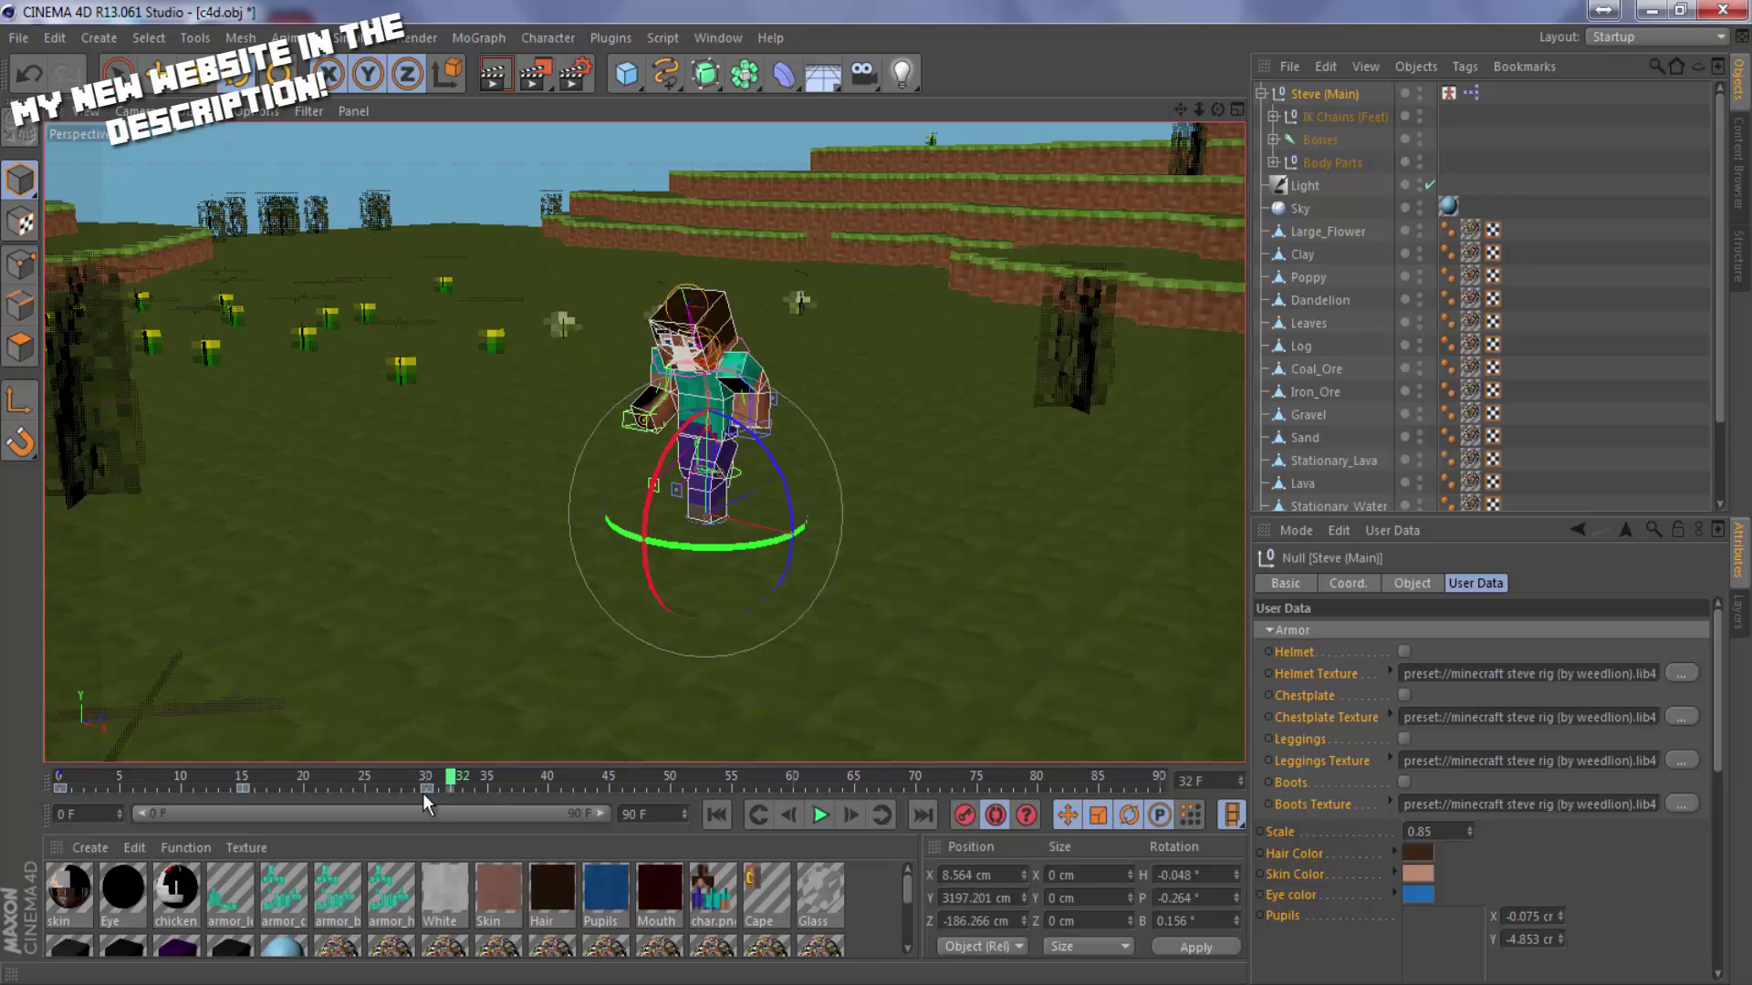
pyautogui.moveTo(423, 792); pyautogui.dragTo(58, 790)
pyautogui.rightClick(114, 788)
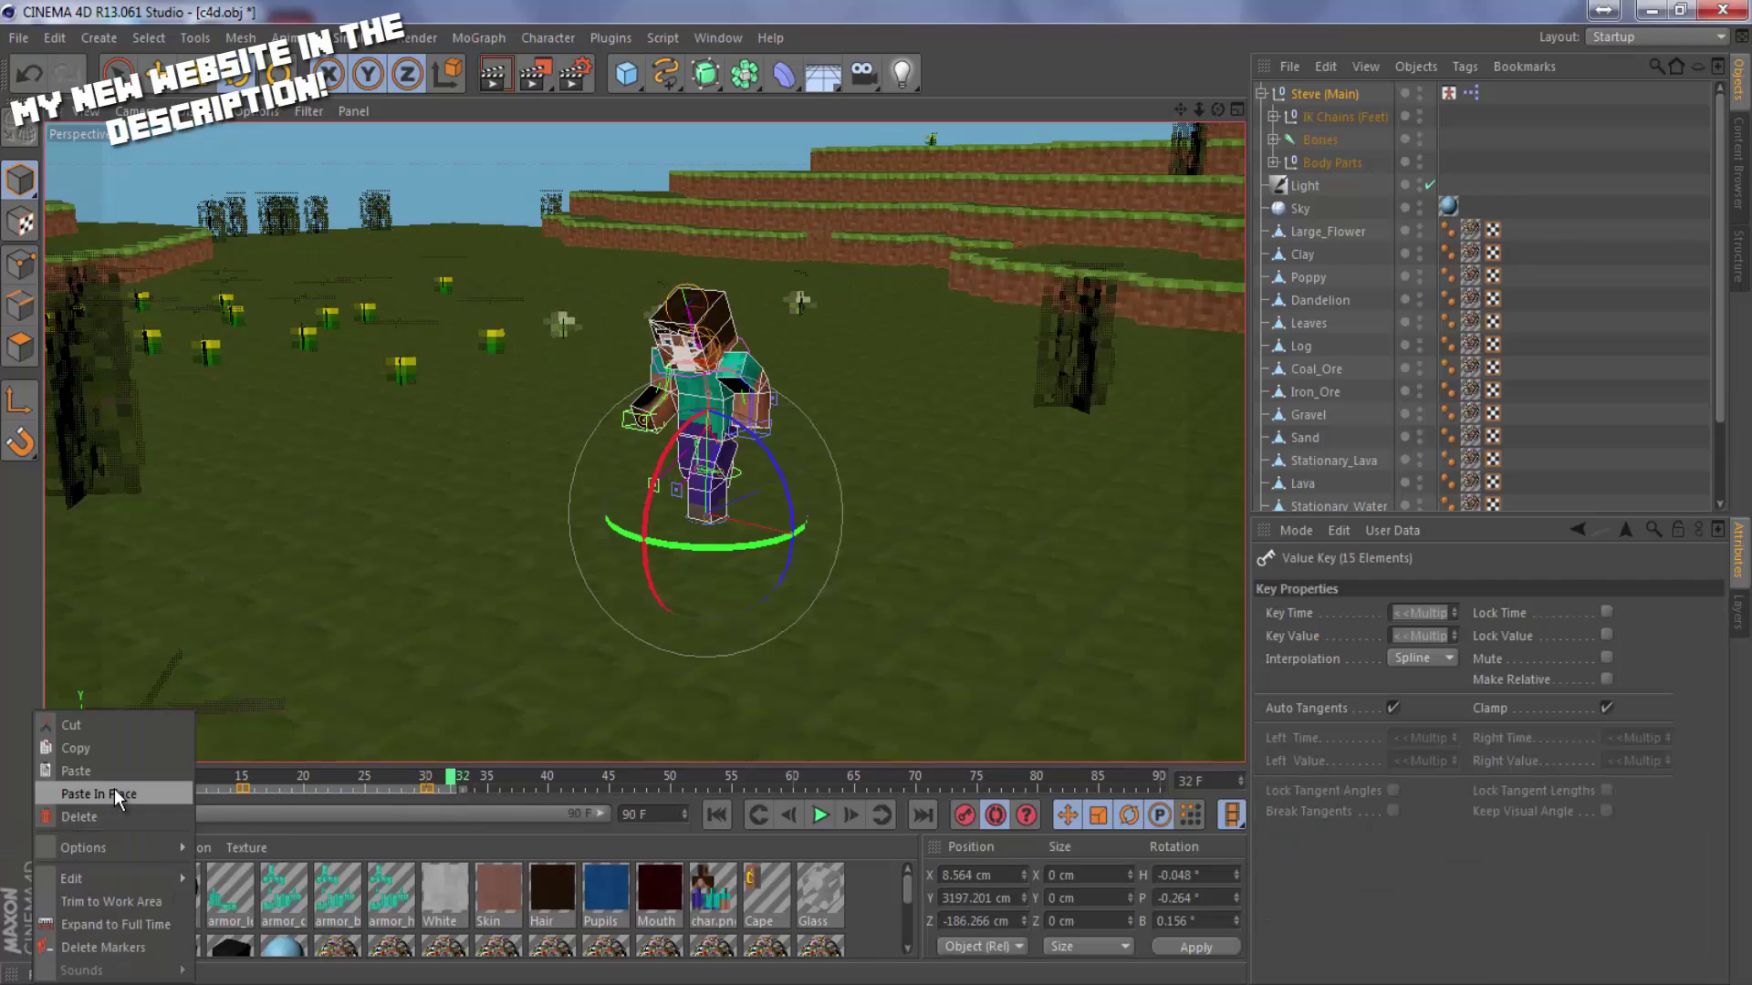
pyautogui.moveTo(164, 848)
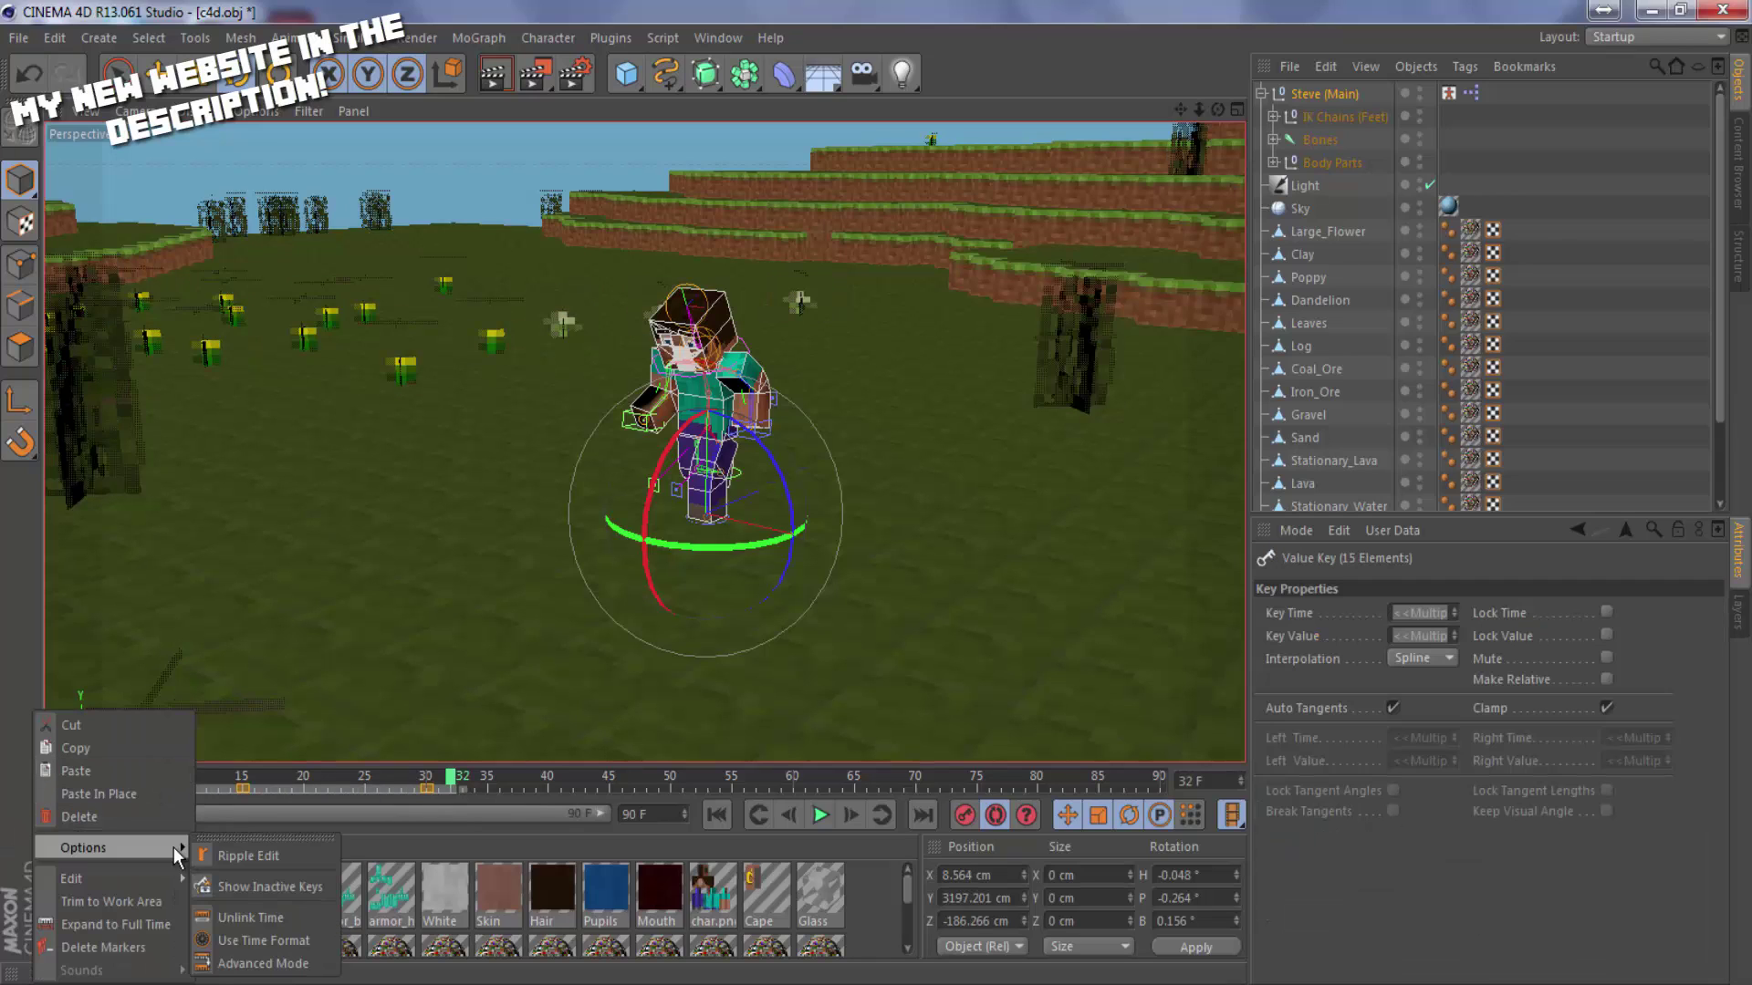
pyautogui.click(307, 860)
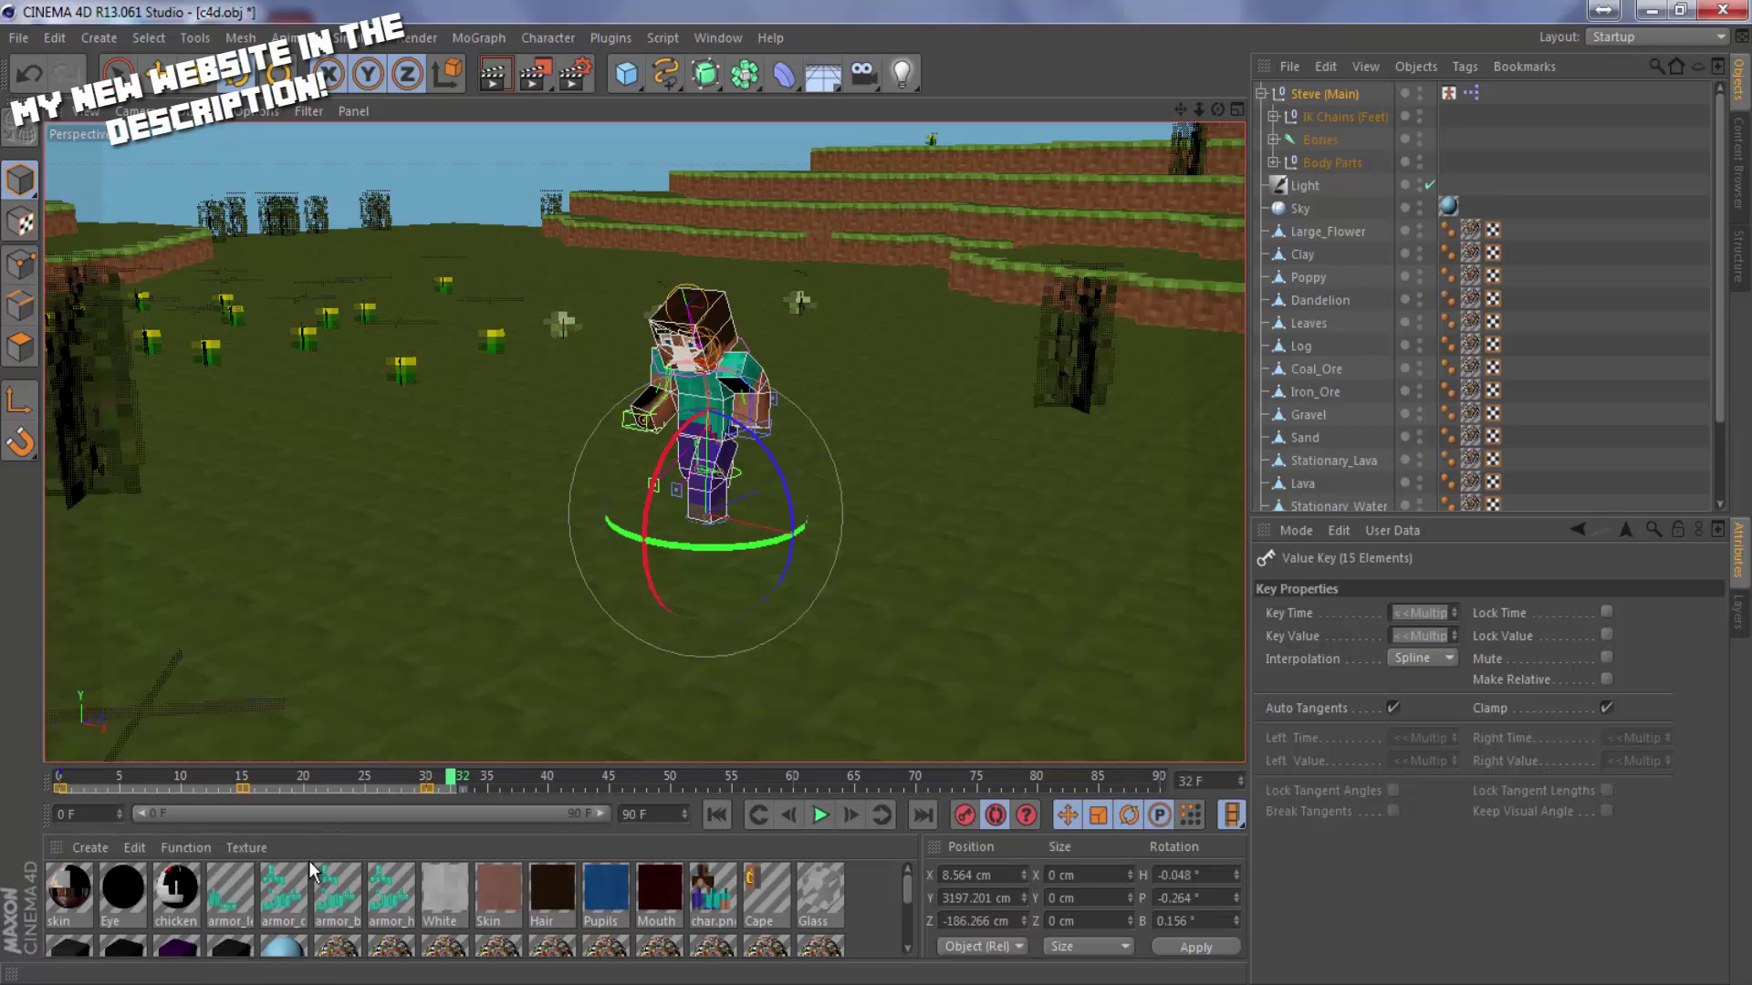
pyautogui.rightClick(477, 790)
pyautogui.moveTo(472, 841)
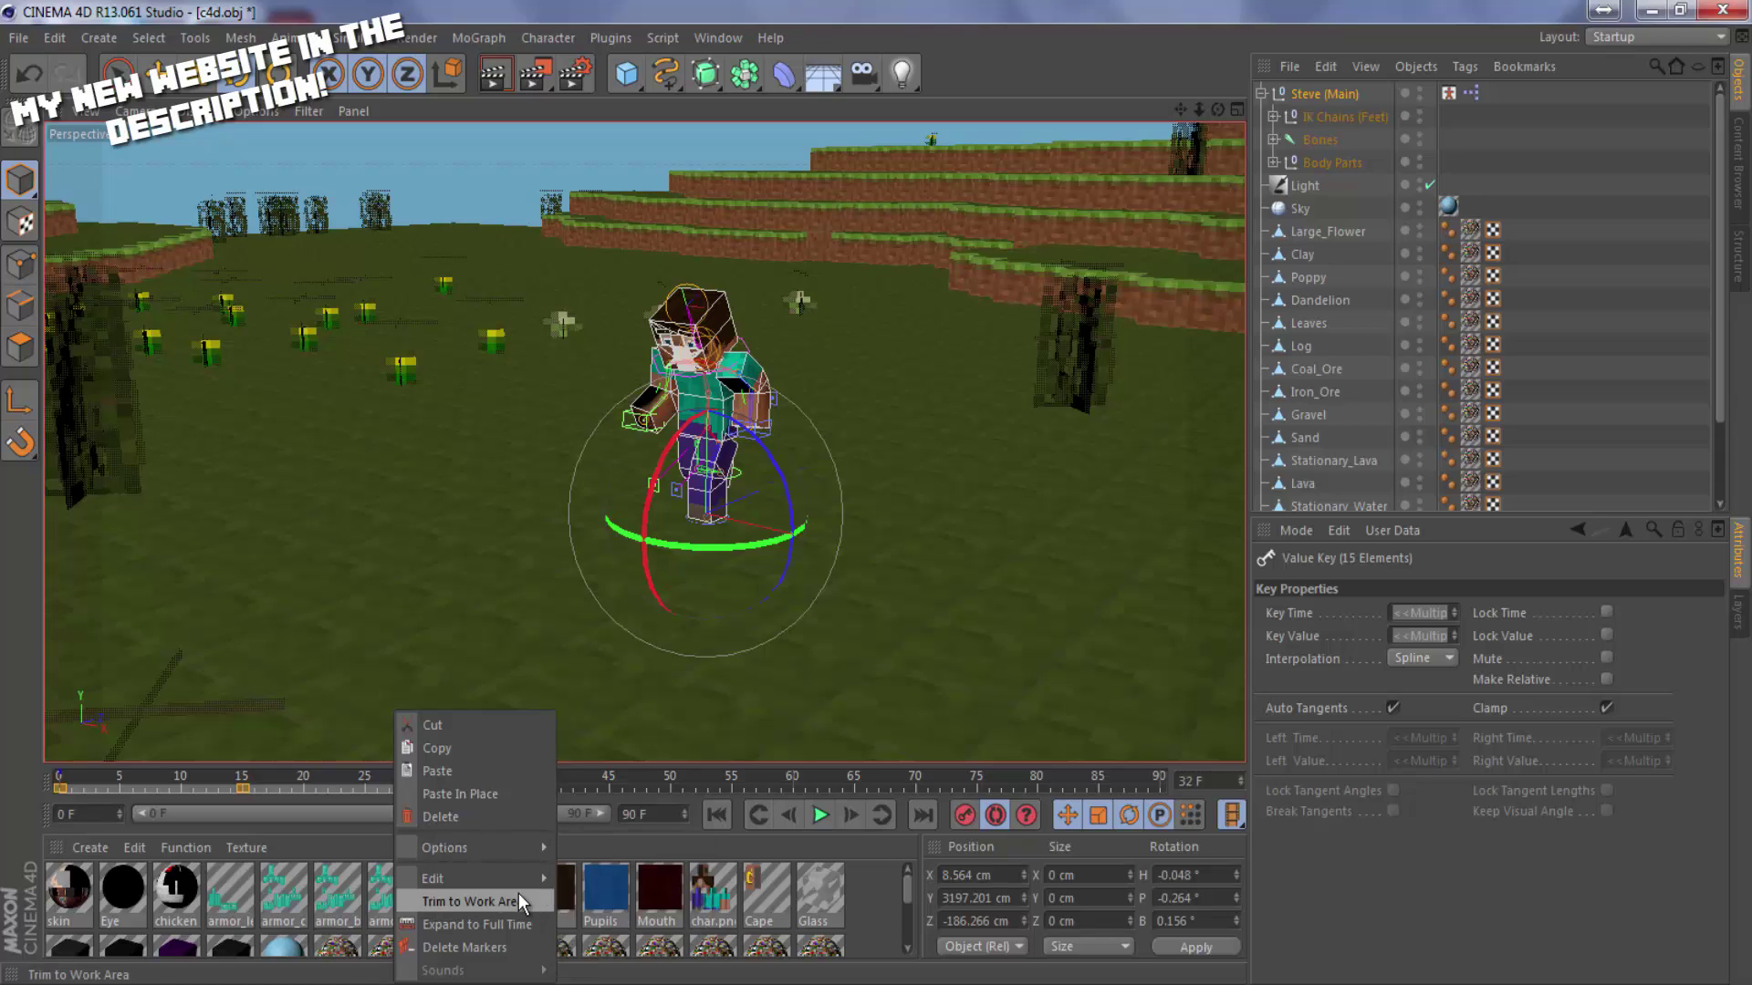
pyautogui.click(708, 782)
pyautogui.click(709, 783)
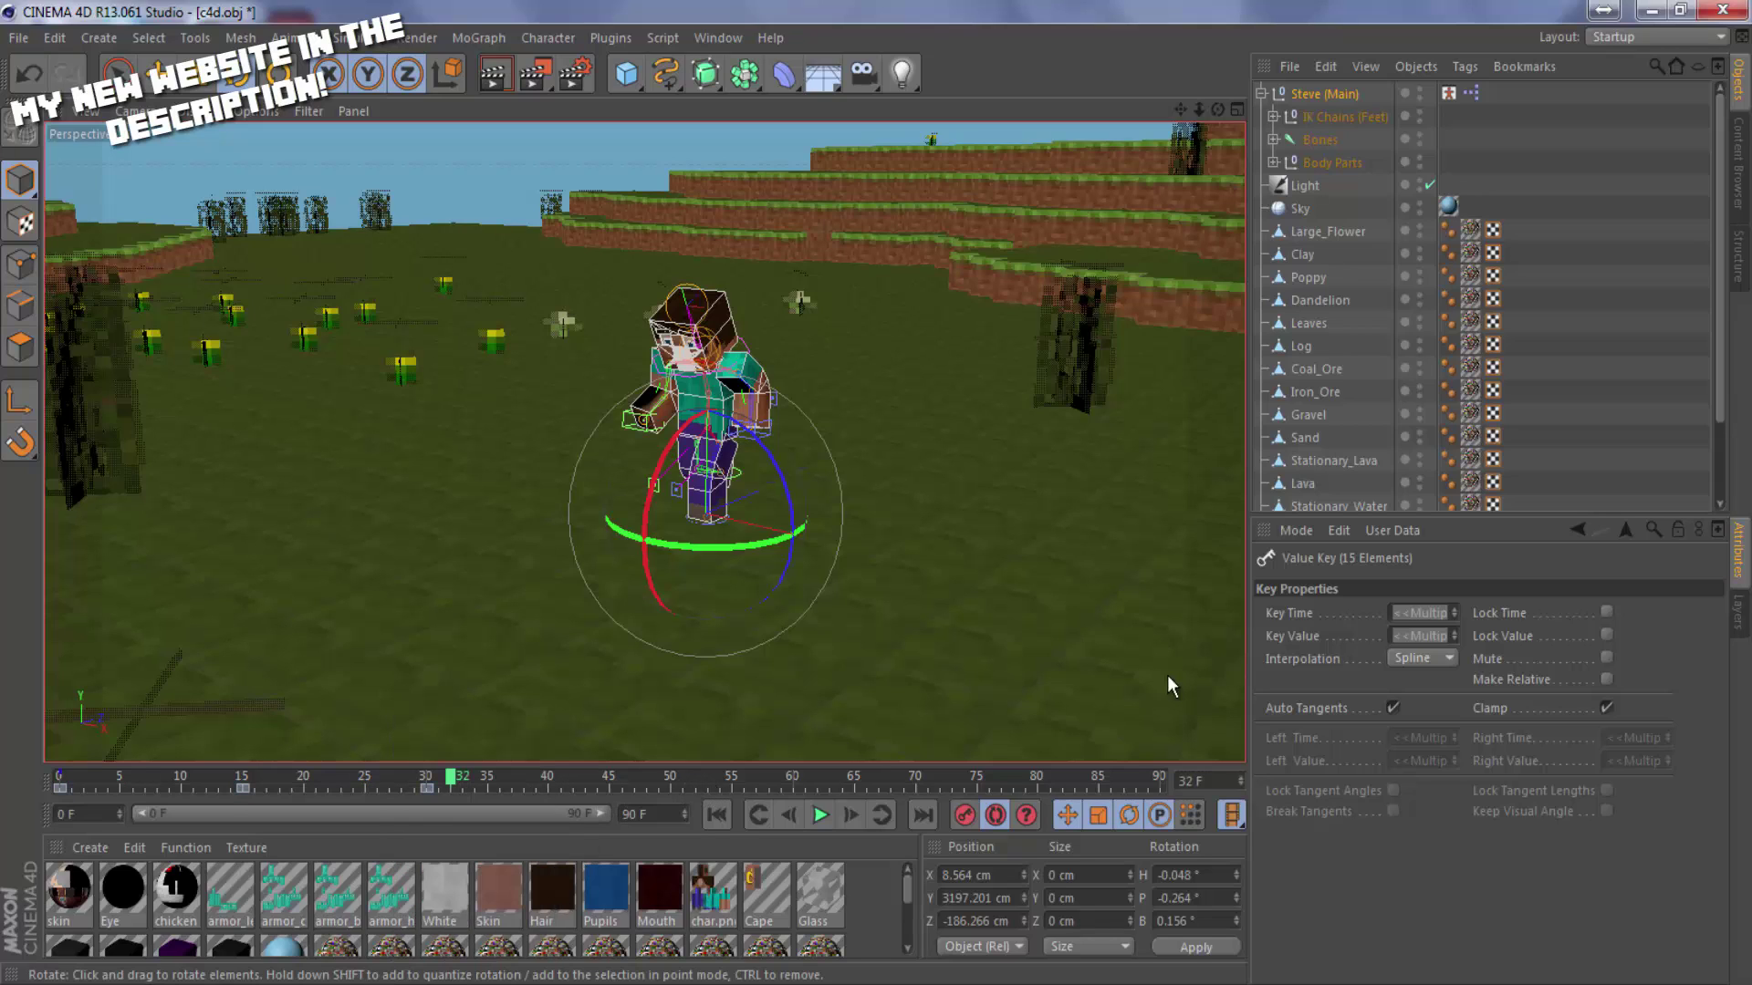
# Replay the walk from frame 0 and check the character's position at frame 15.
pyautogui.moveTo(320, 792); pyautogui.dragTo(59, 786)
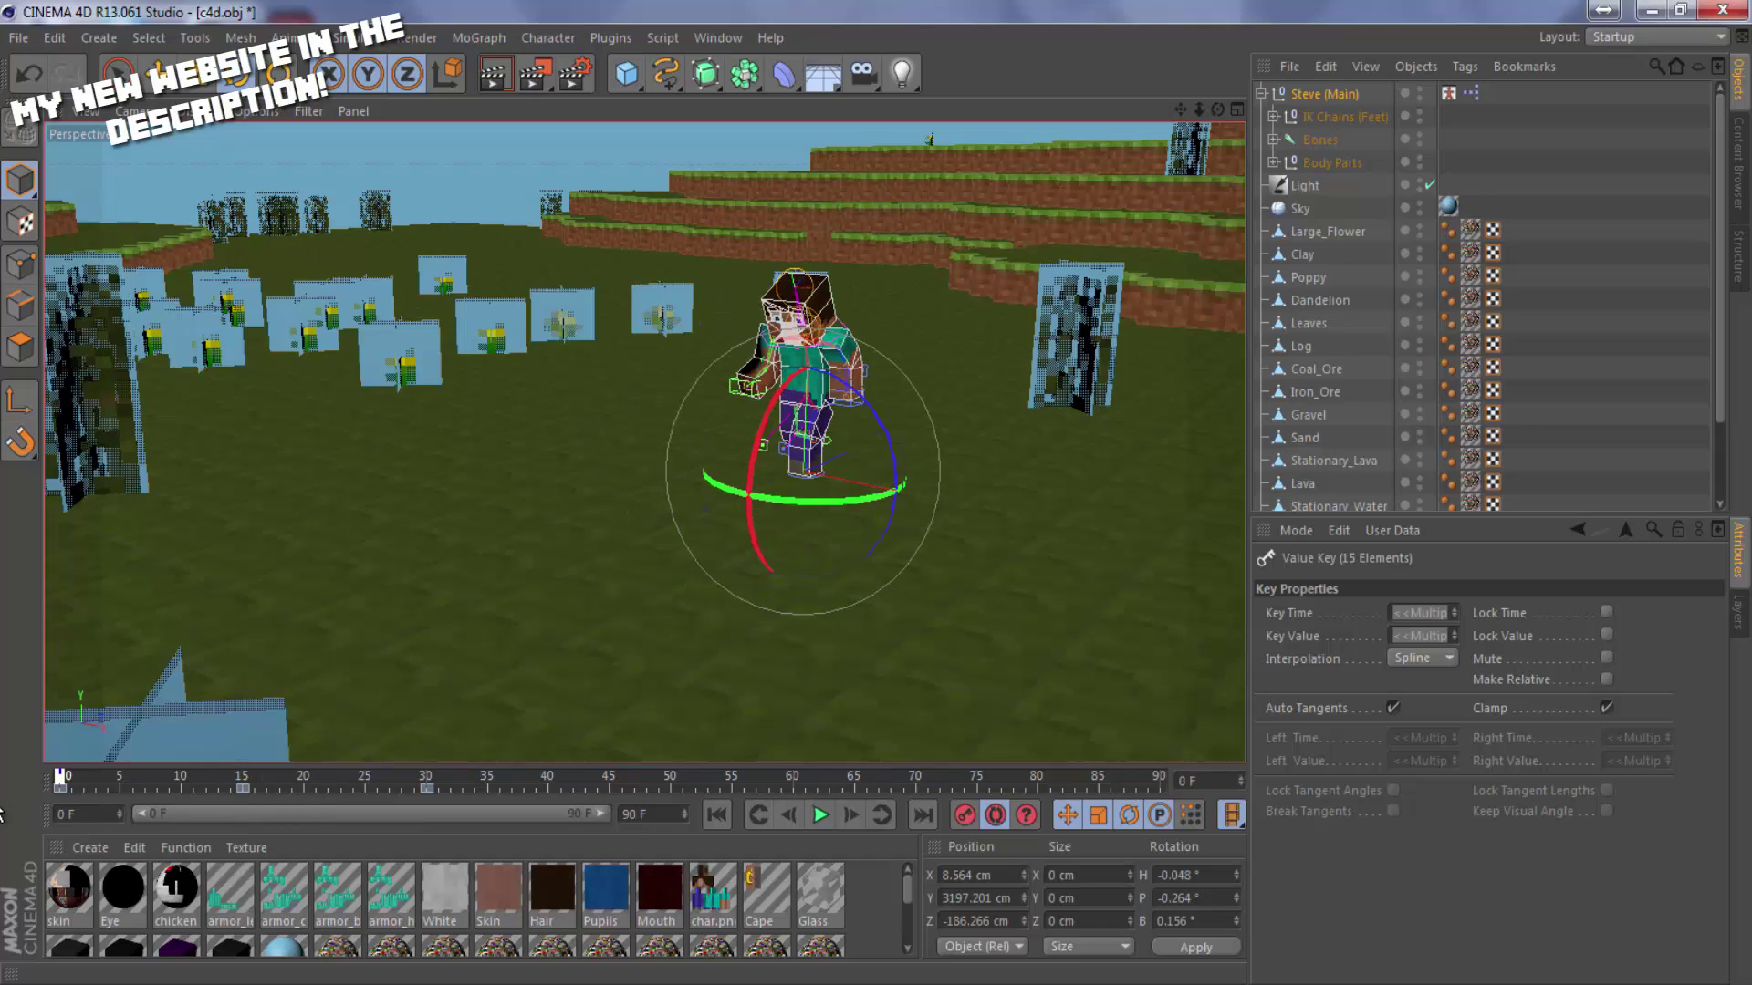
pyautogui.click(821, 814)
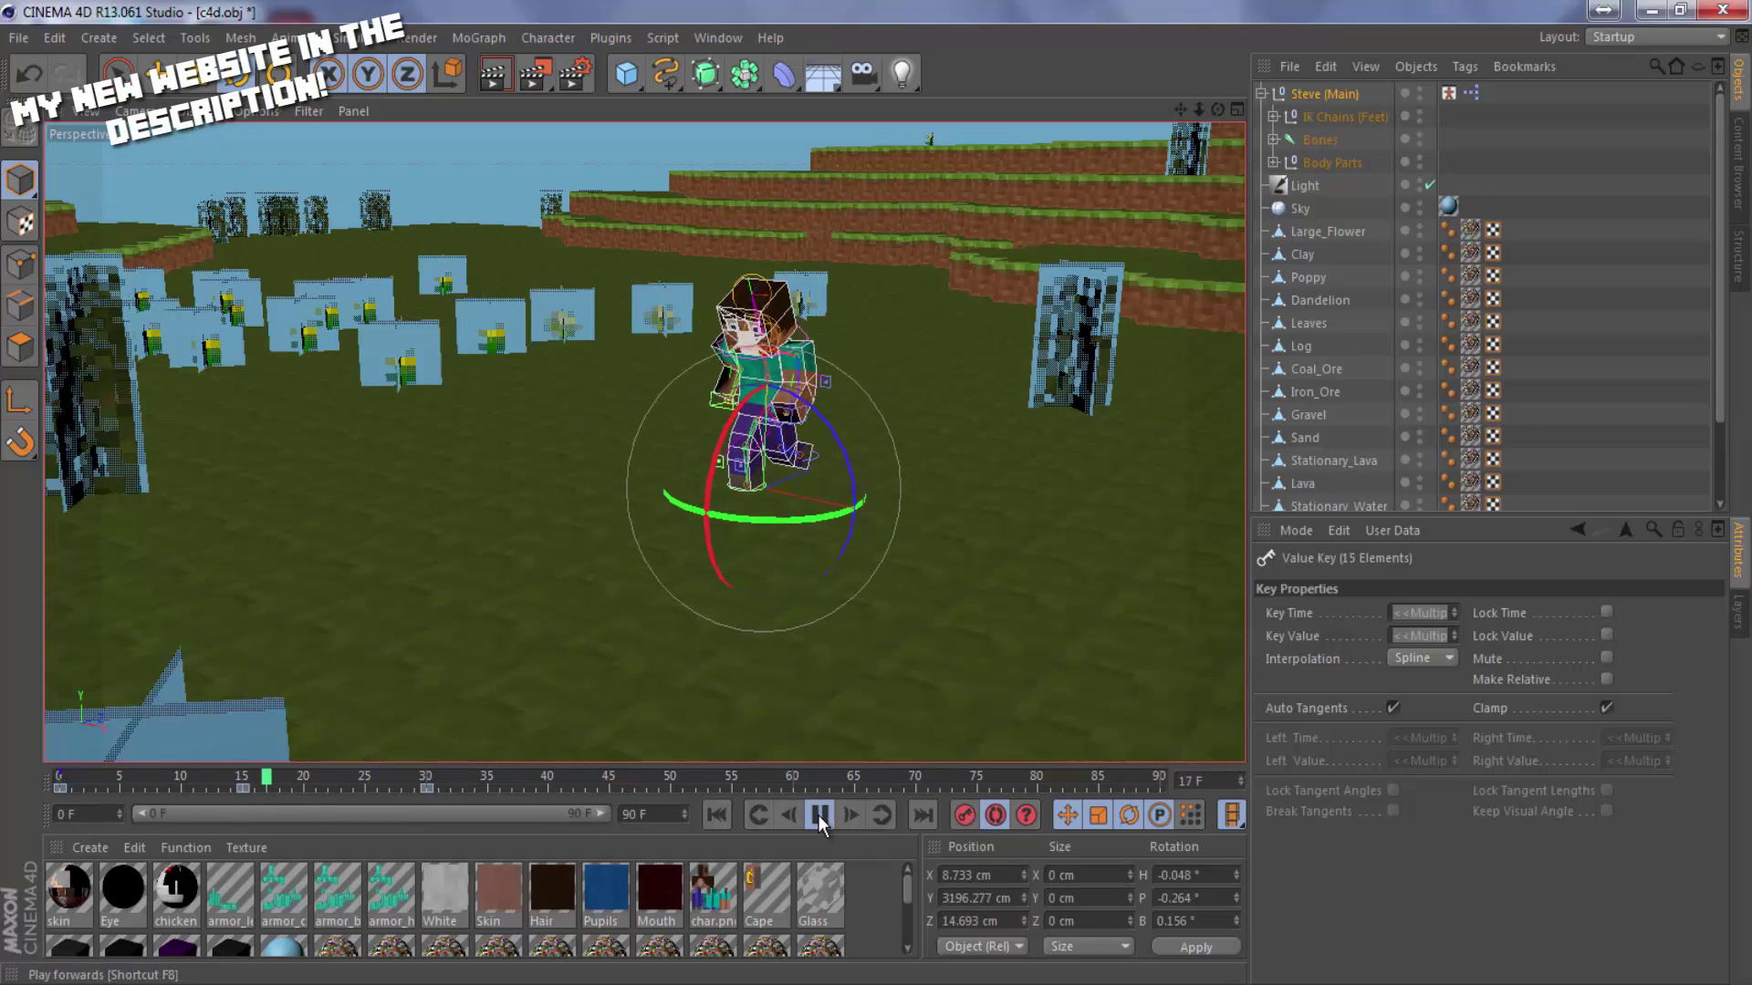
pyautogui.moveTo(60, 790); pyautogui.dragTo(242, 792)
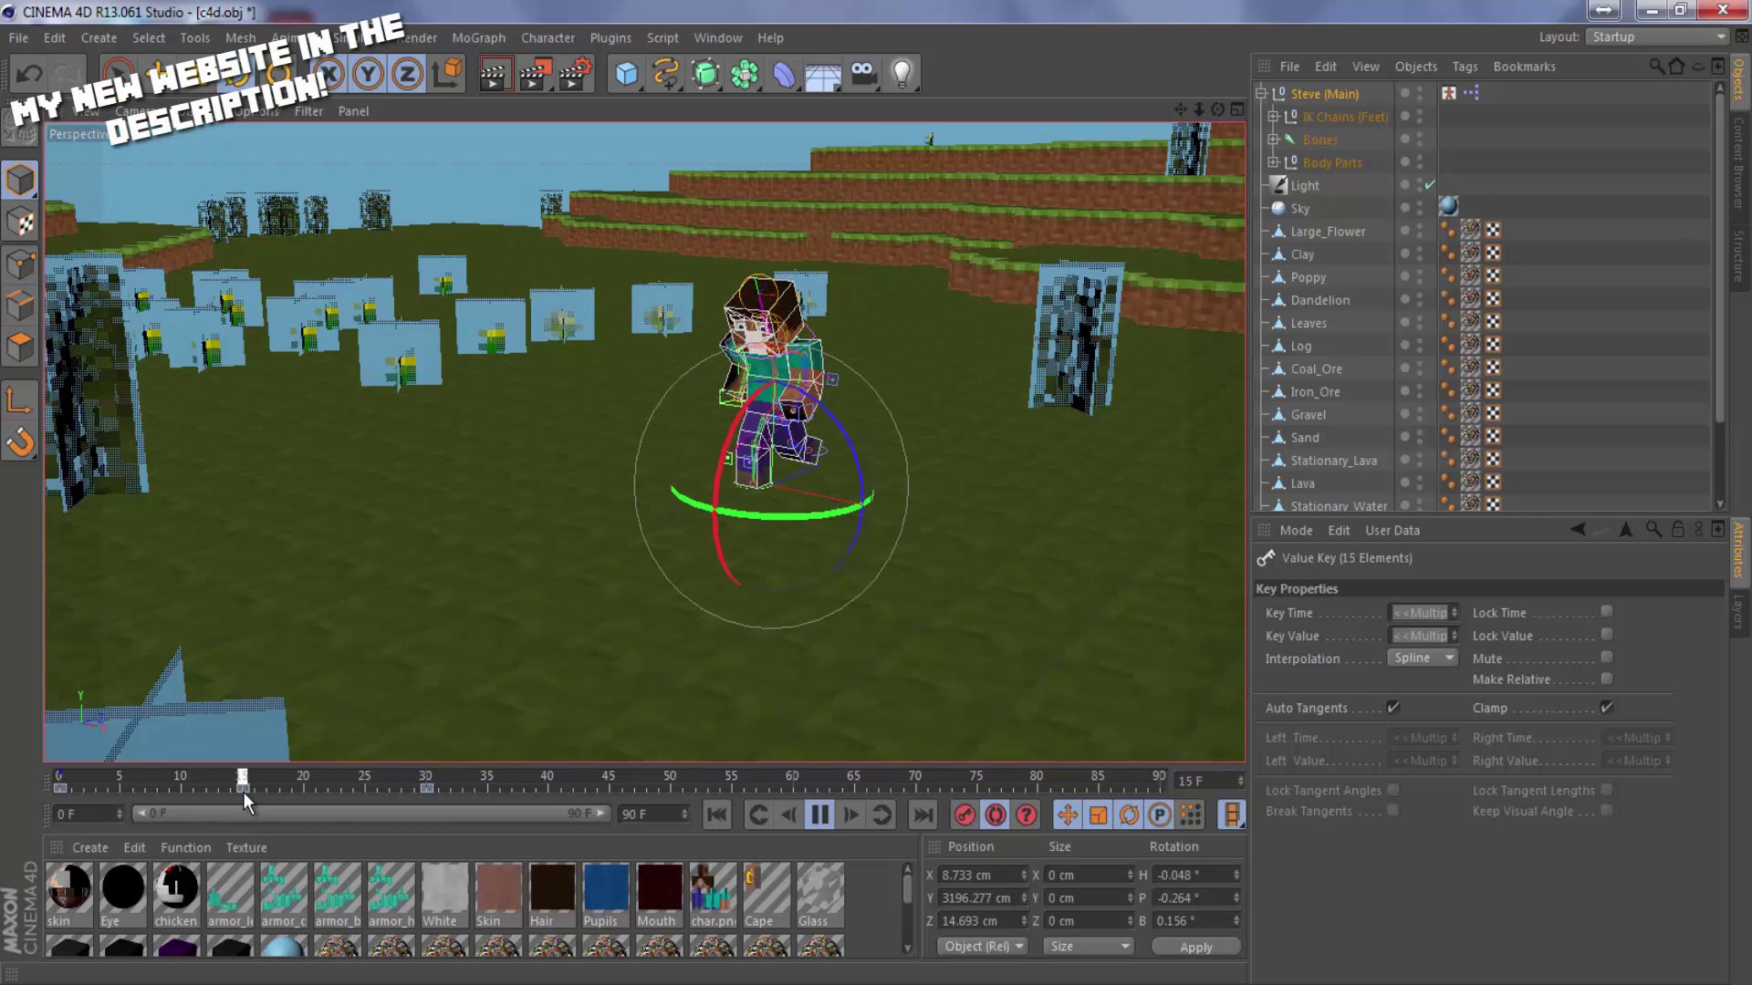
pyautogui.click(824, 822)
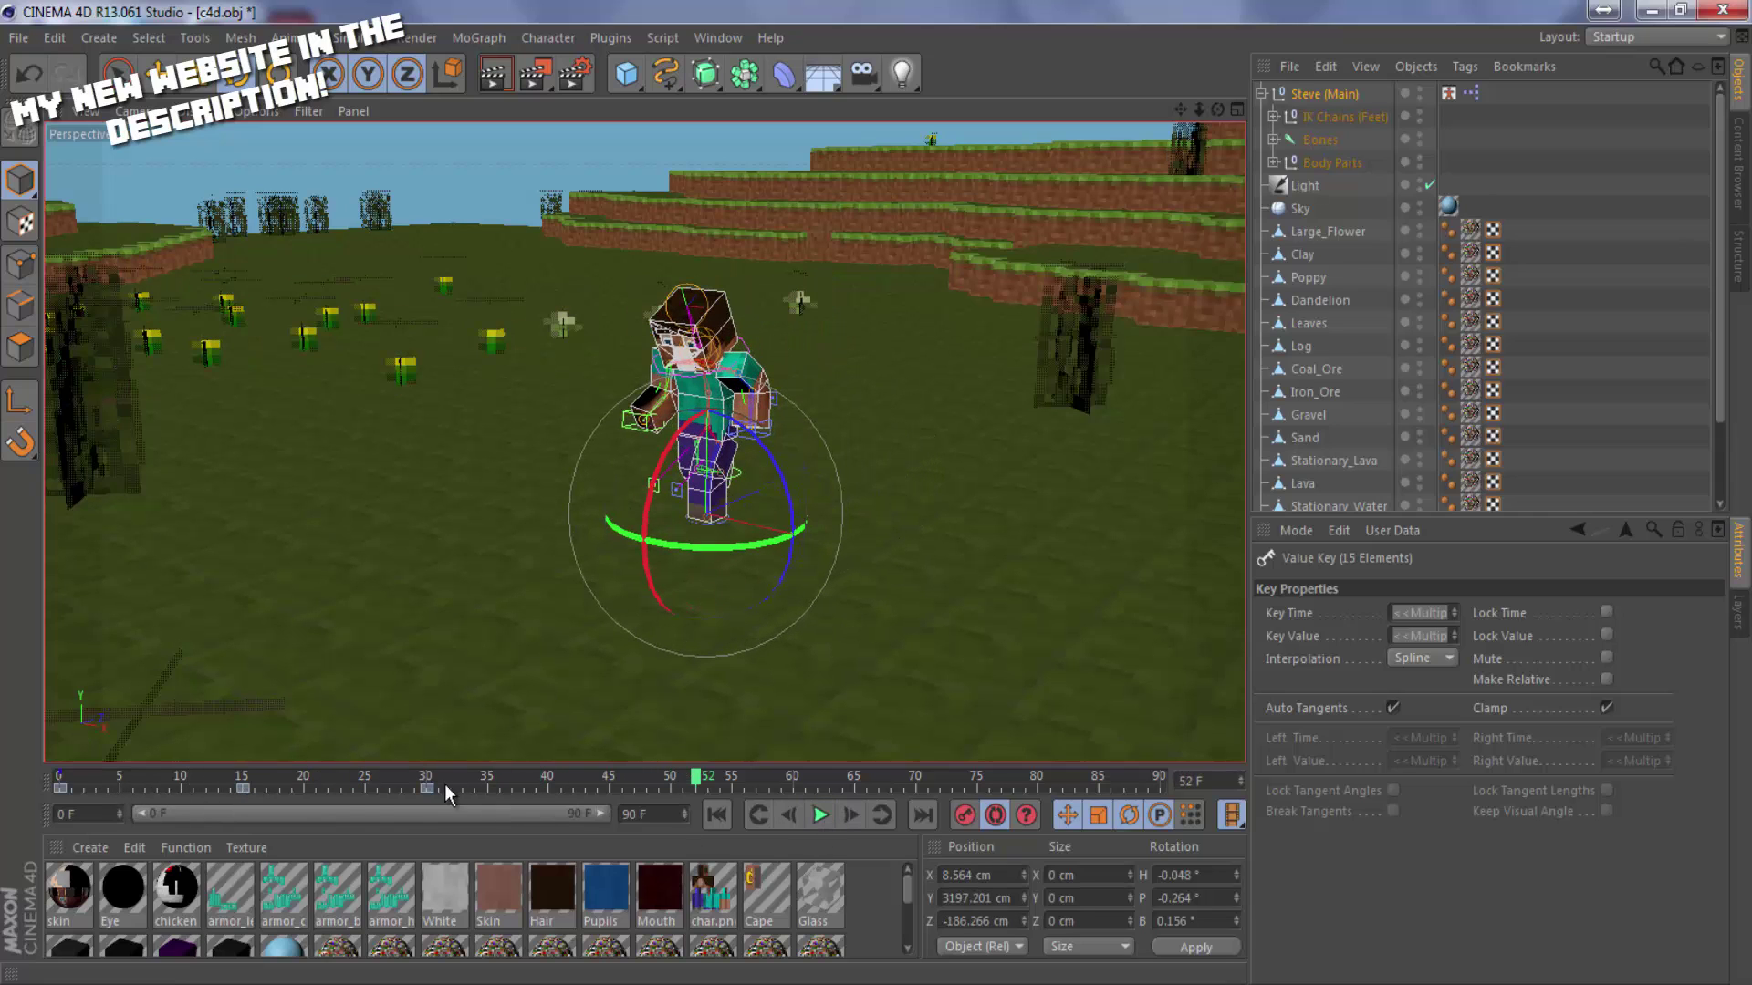
# Move the Steve (Main) null forward to about Z -102 cm at frame 15 and about Z -237 cm at frame 30.
pyautogui.click(241, 788)
pyautogui.press('e')
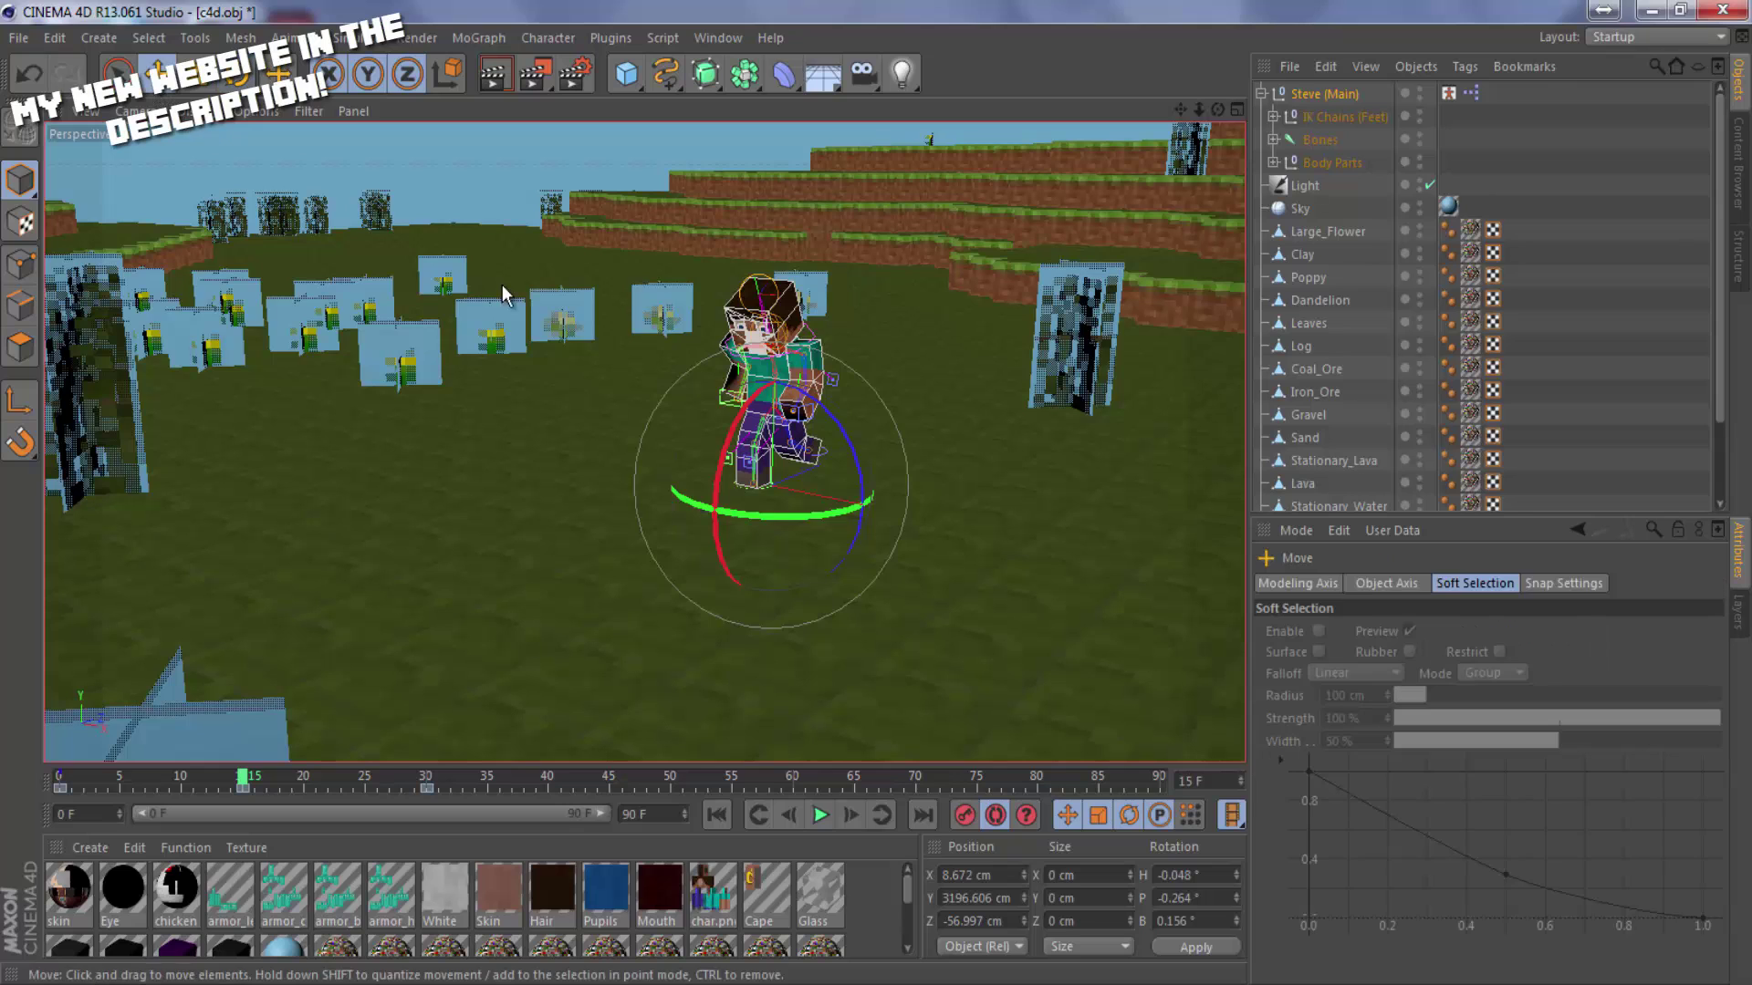
pyautogui.moveTo(835, 534); pyautogui.dragTo(810, 529)
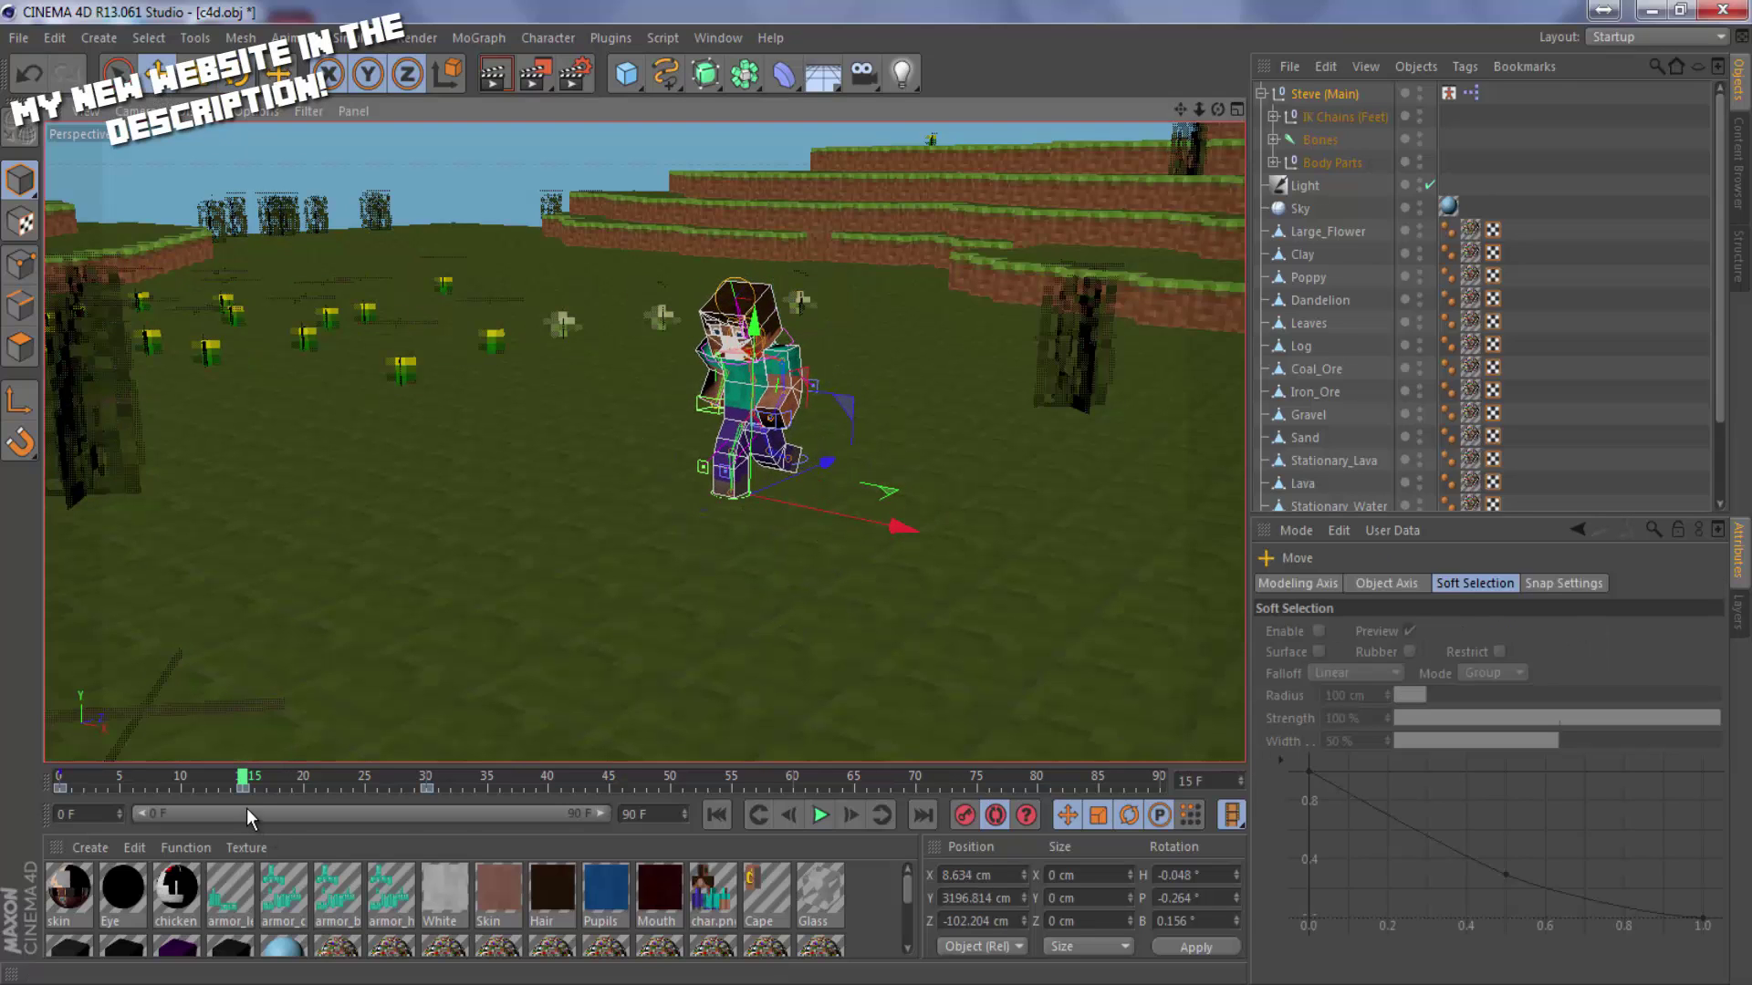
pyautogui.moveTo(243, 772); pyautogui.dragTo(426, 801)
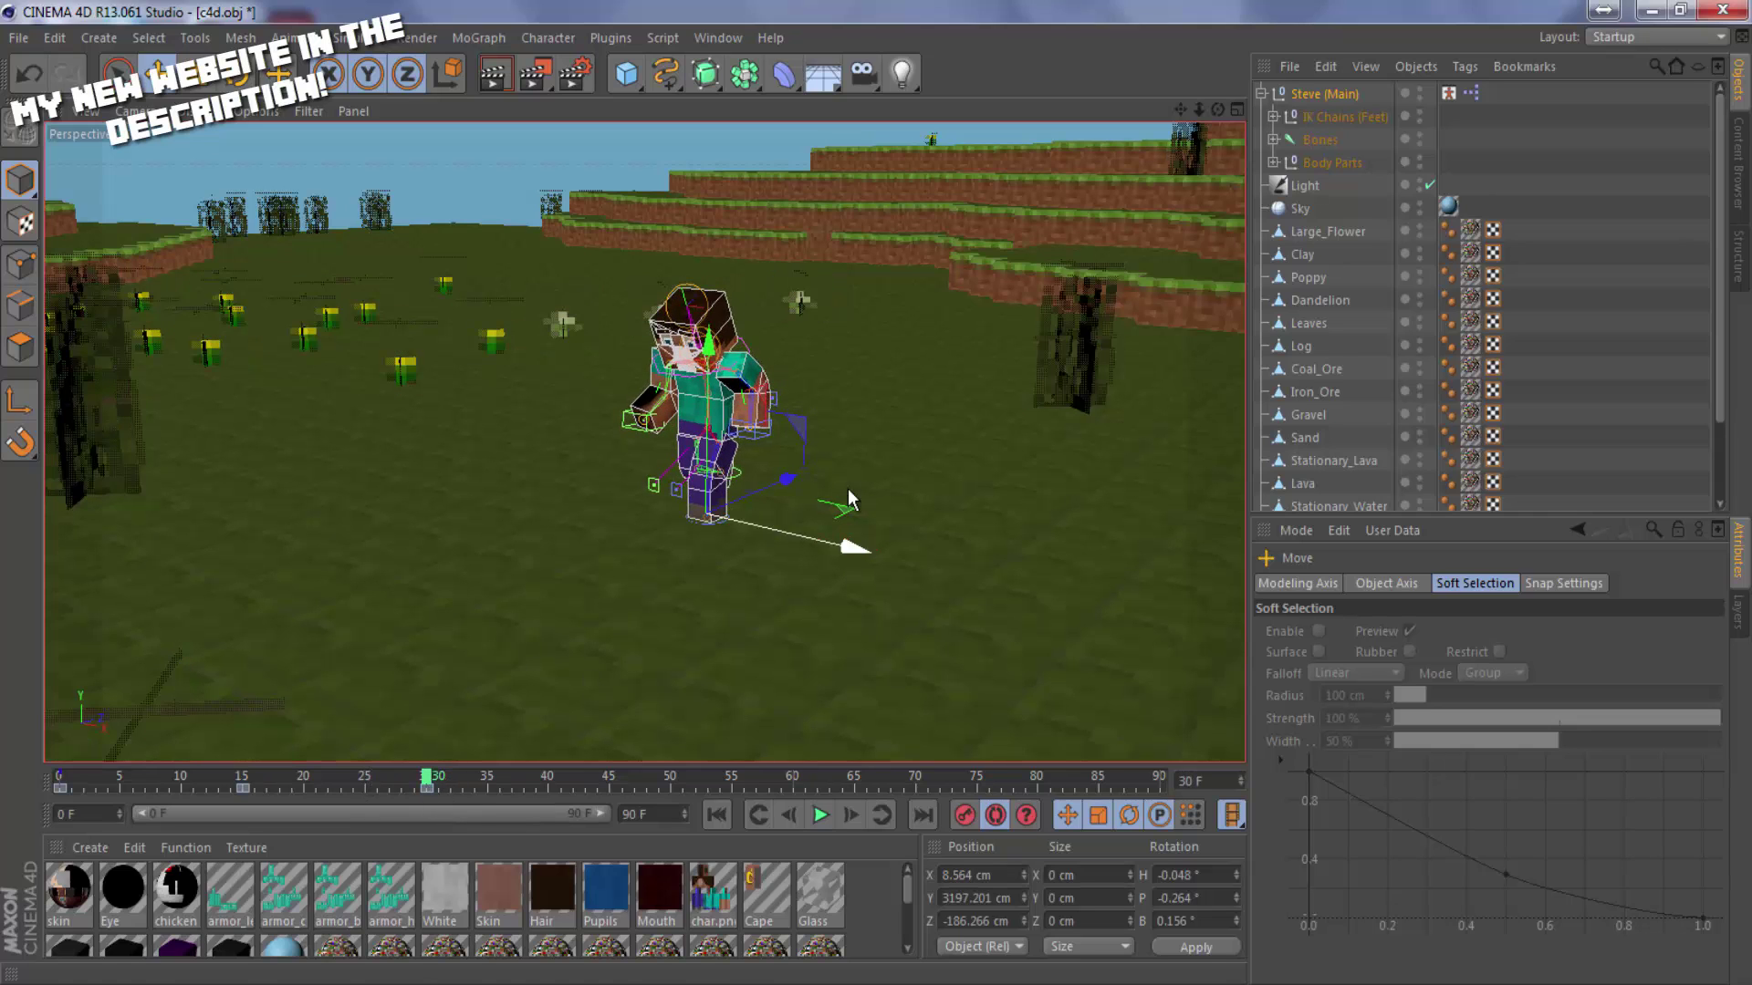
pyautogui.moveTo(785, 479); pyautogui.dragTo(482, 686)
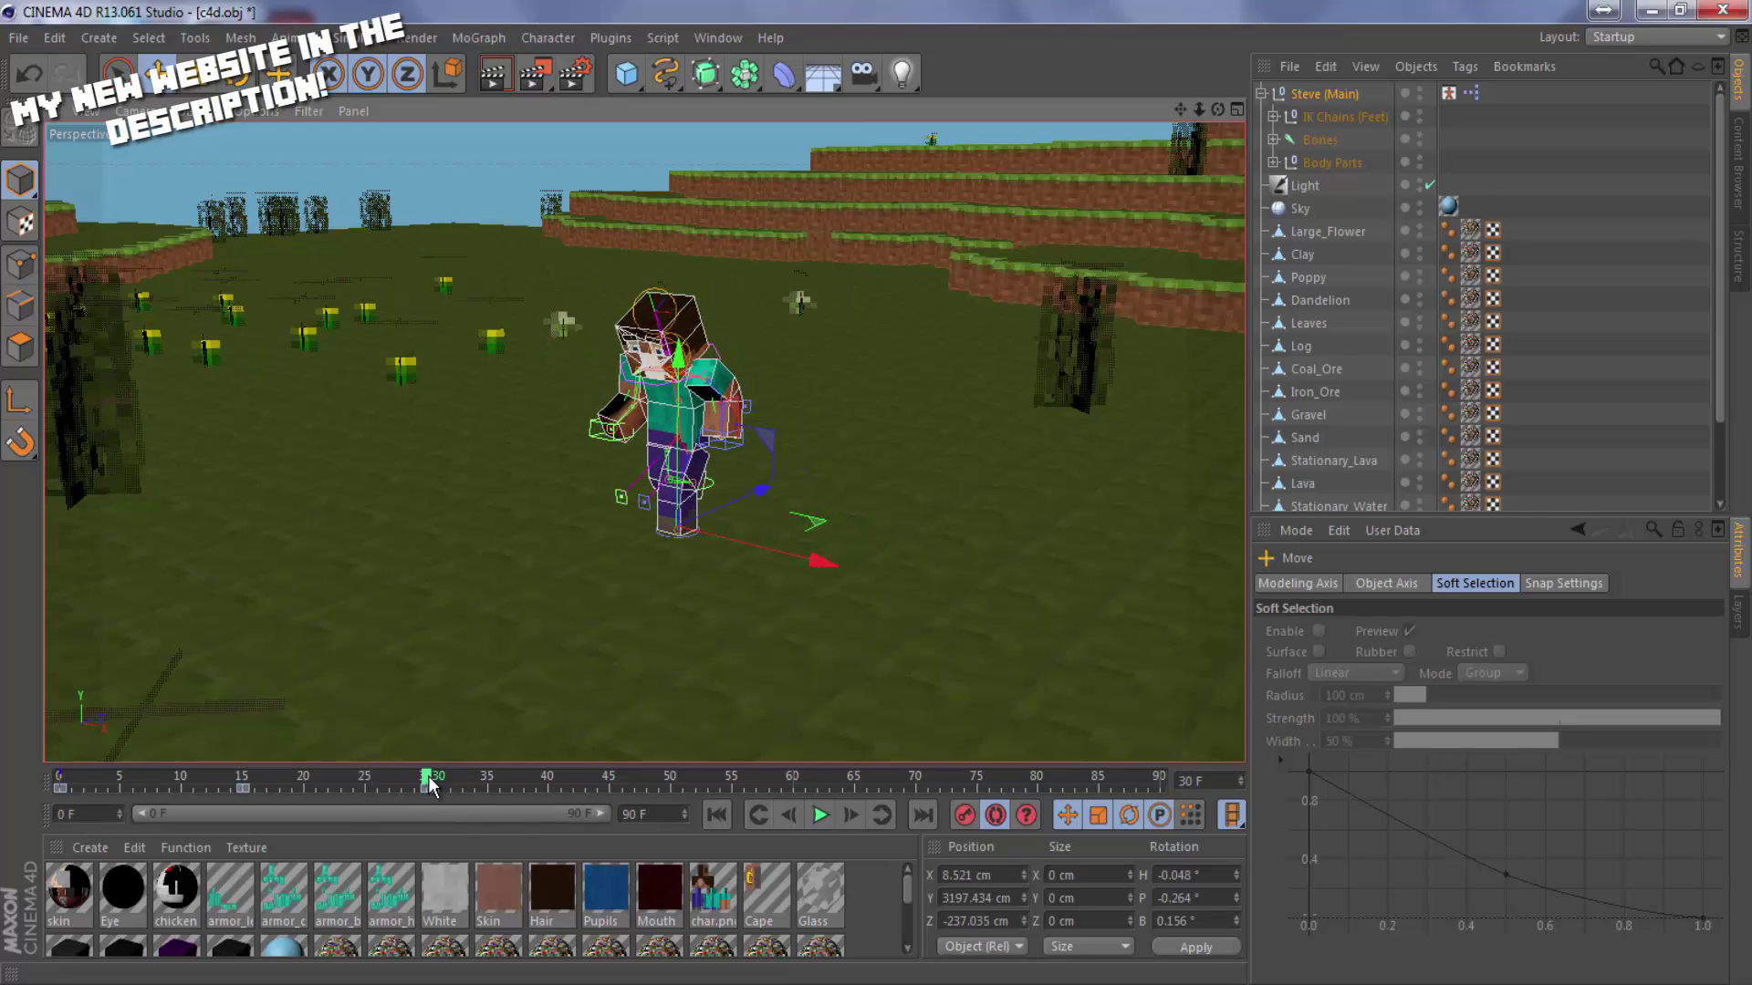
# Play the walk from frame 0 to check the forward movement, and inspect the stopped pose from behind, above and the front.
pyautogui.moveTo(423, 774); pyautogui.dragTo(36, 794)
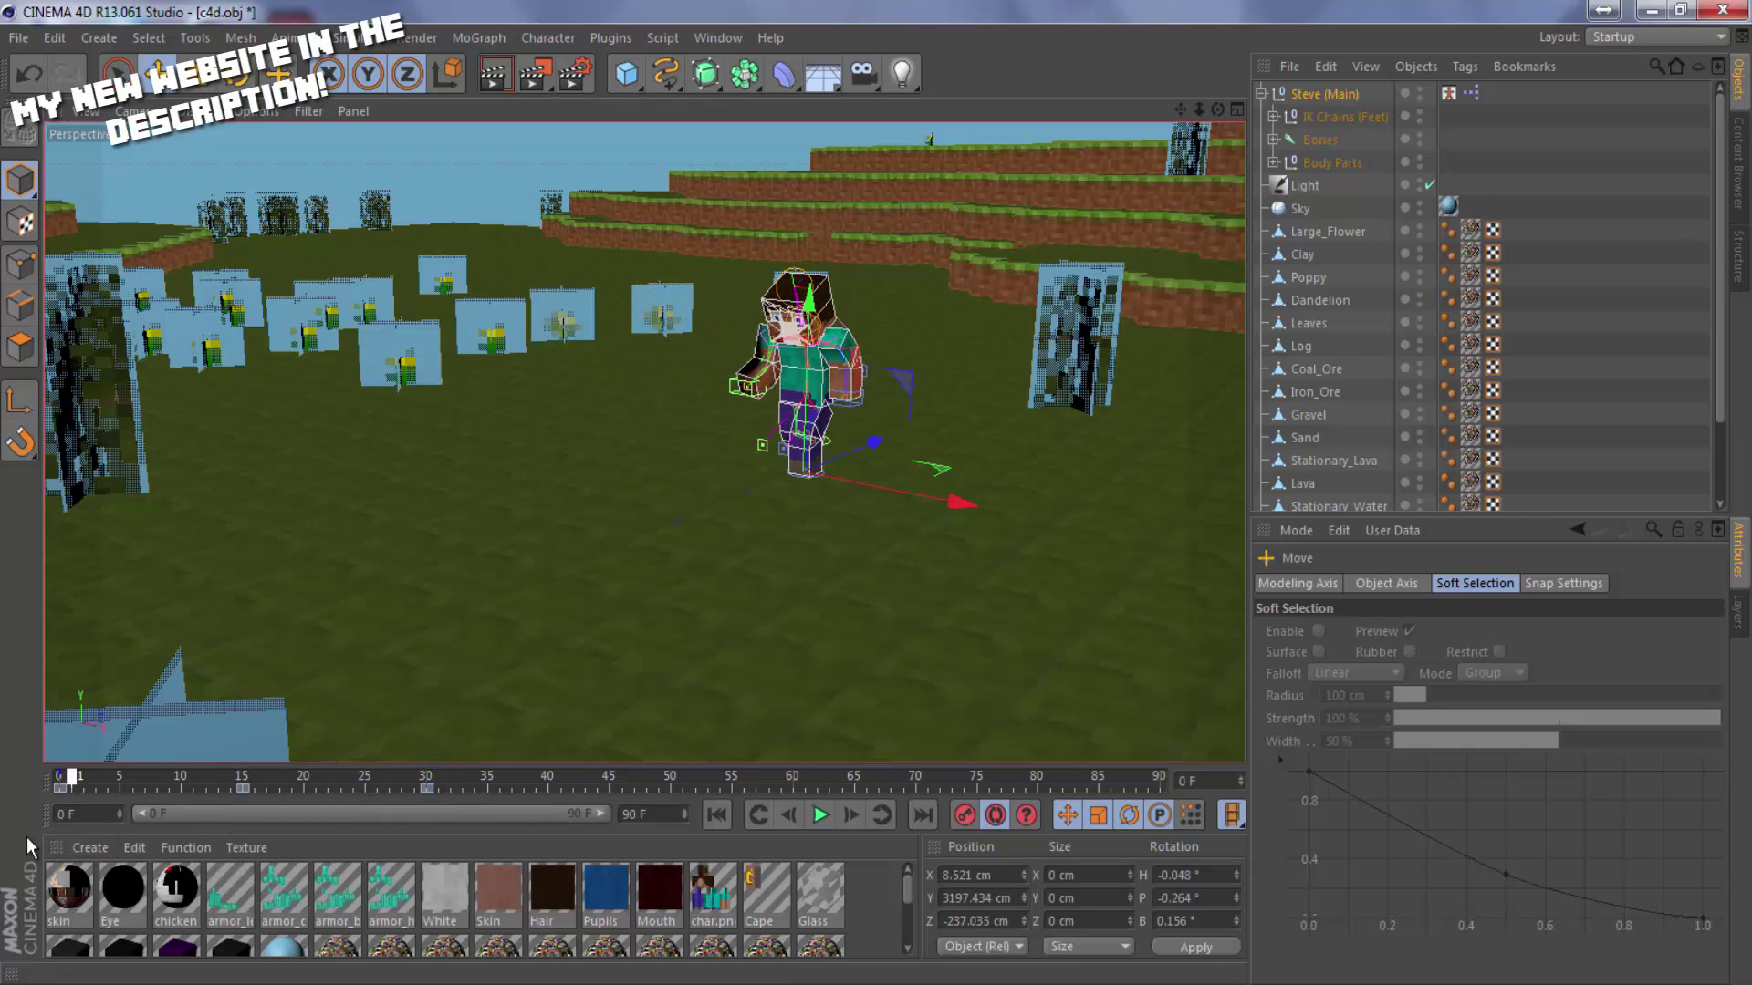
pyautogui.click(819, 813)
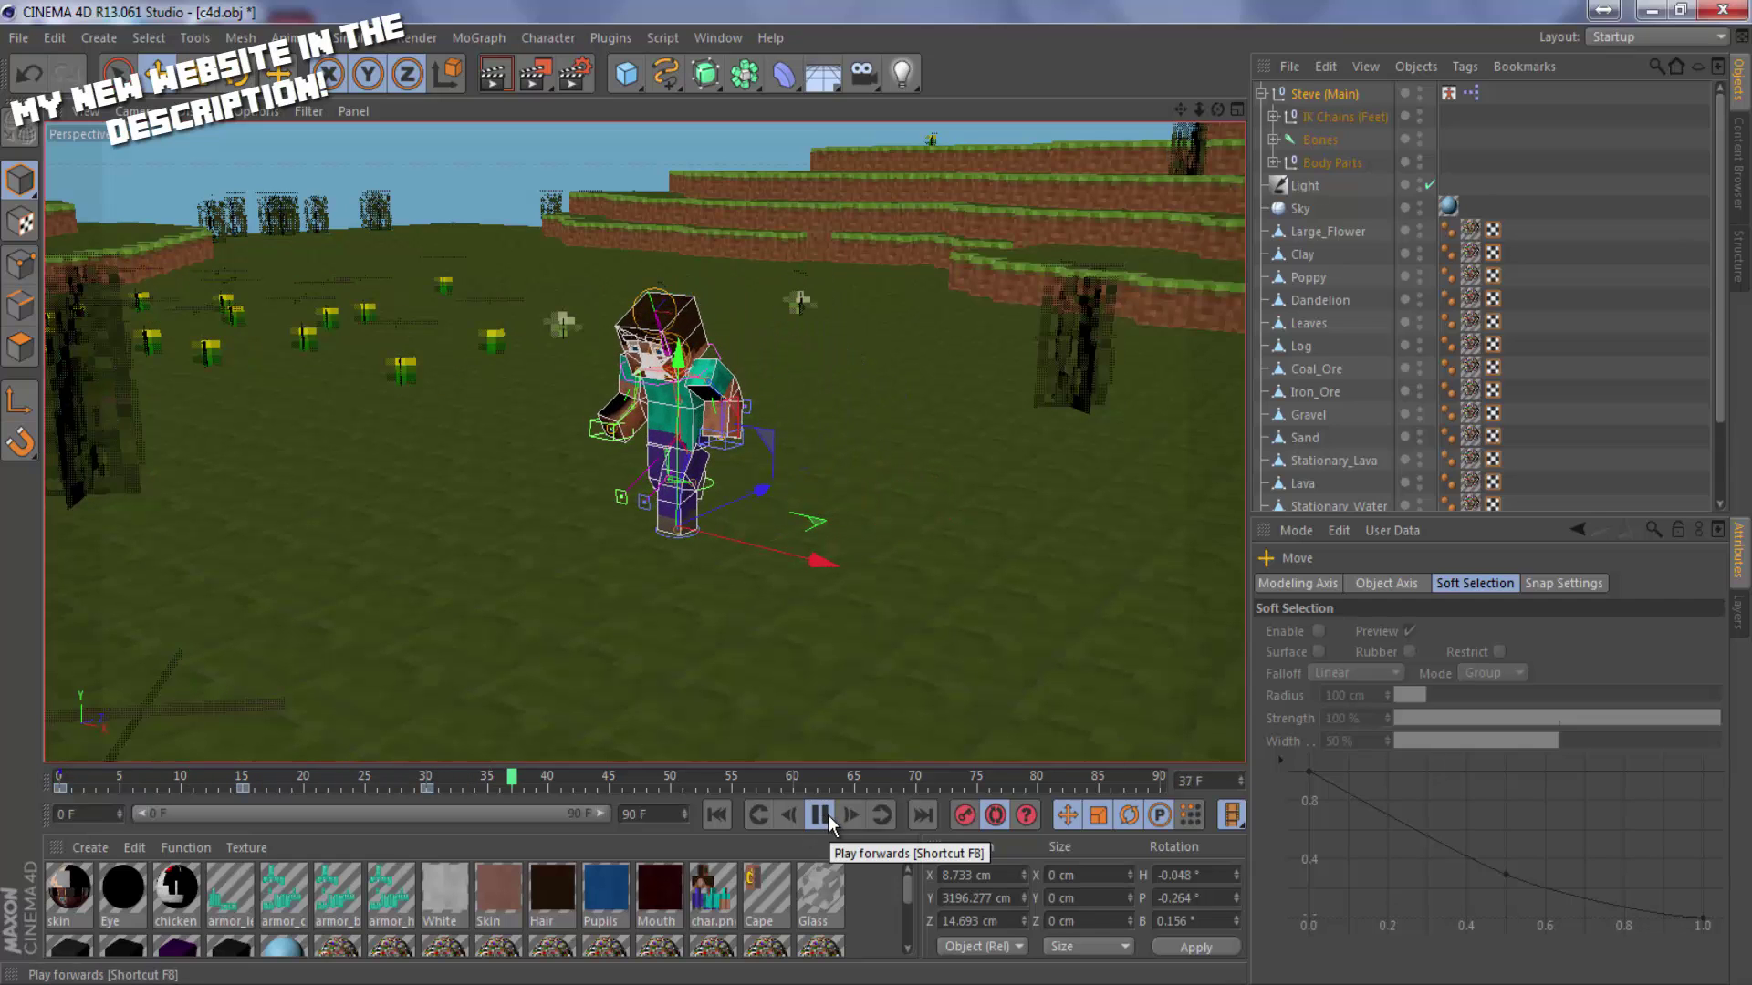
pyautogui.click(817, 813)
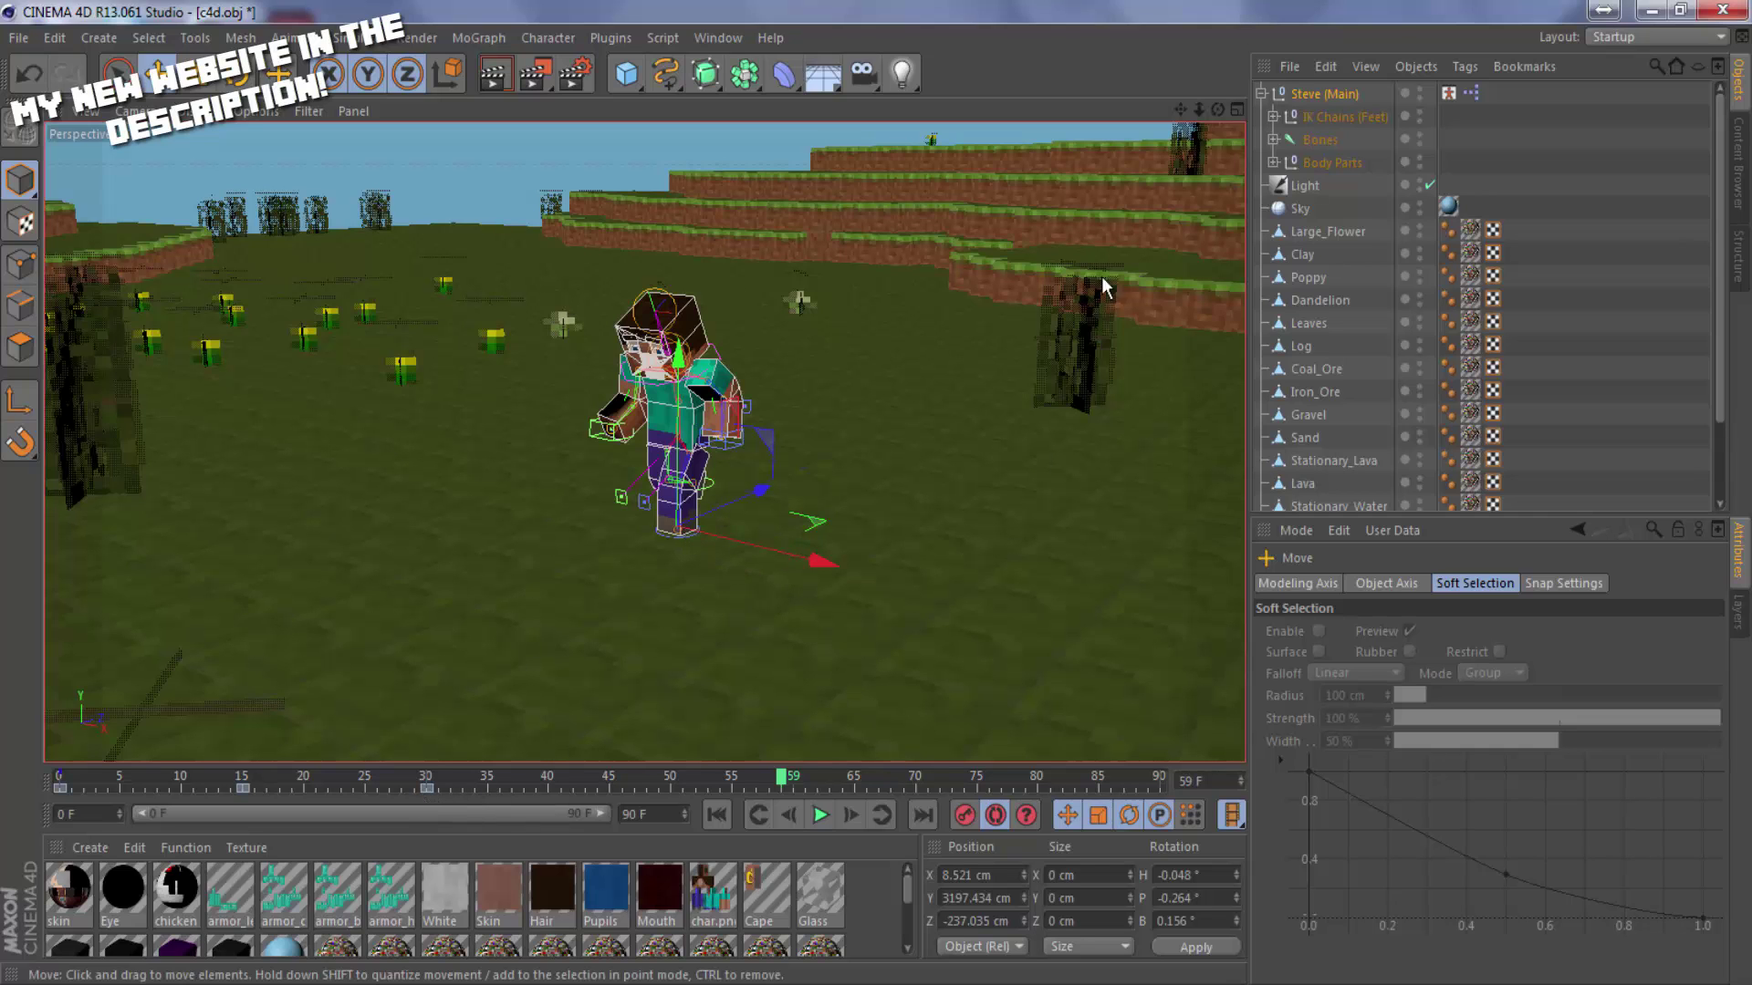
pyautogui.moveTo(1217, 109); pyautogui.dragTo(876, 493)
pyautogui.scroll(5, 813, 299)
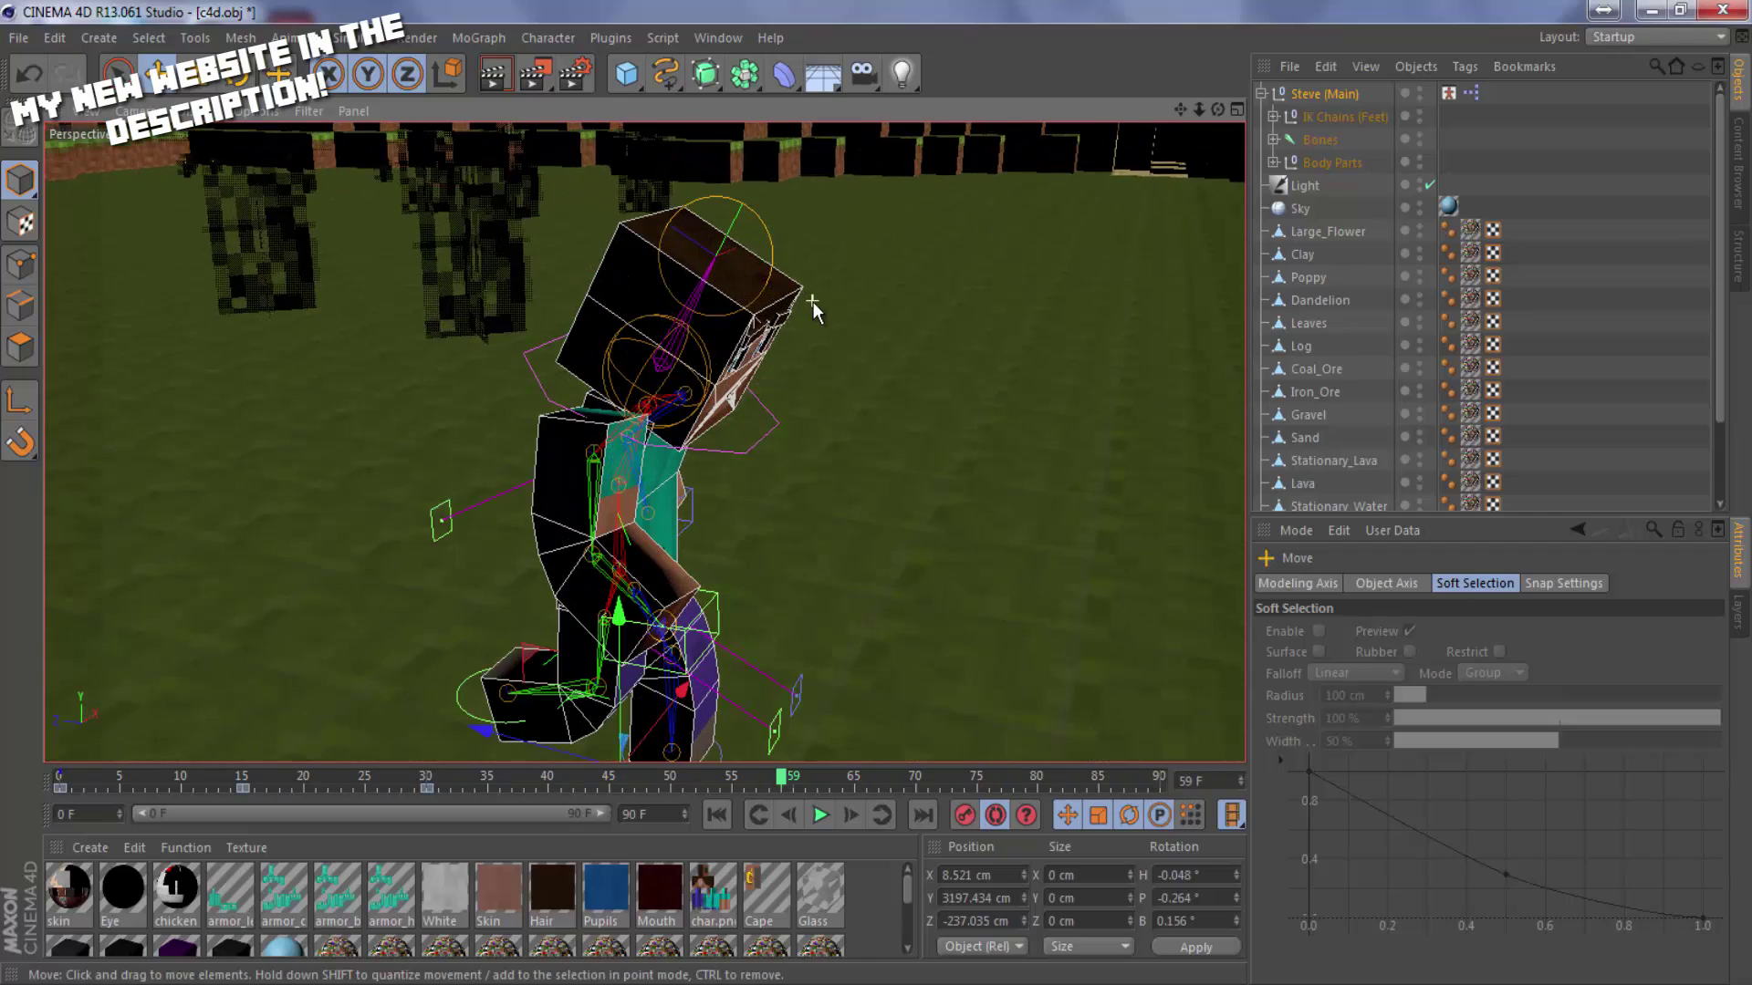
pyautogui.scroll(-5, 812, 303)
pyautogui.moveTo(868, 500); pyautogui.dragTo(618, 381)
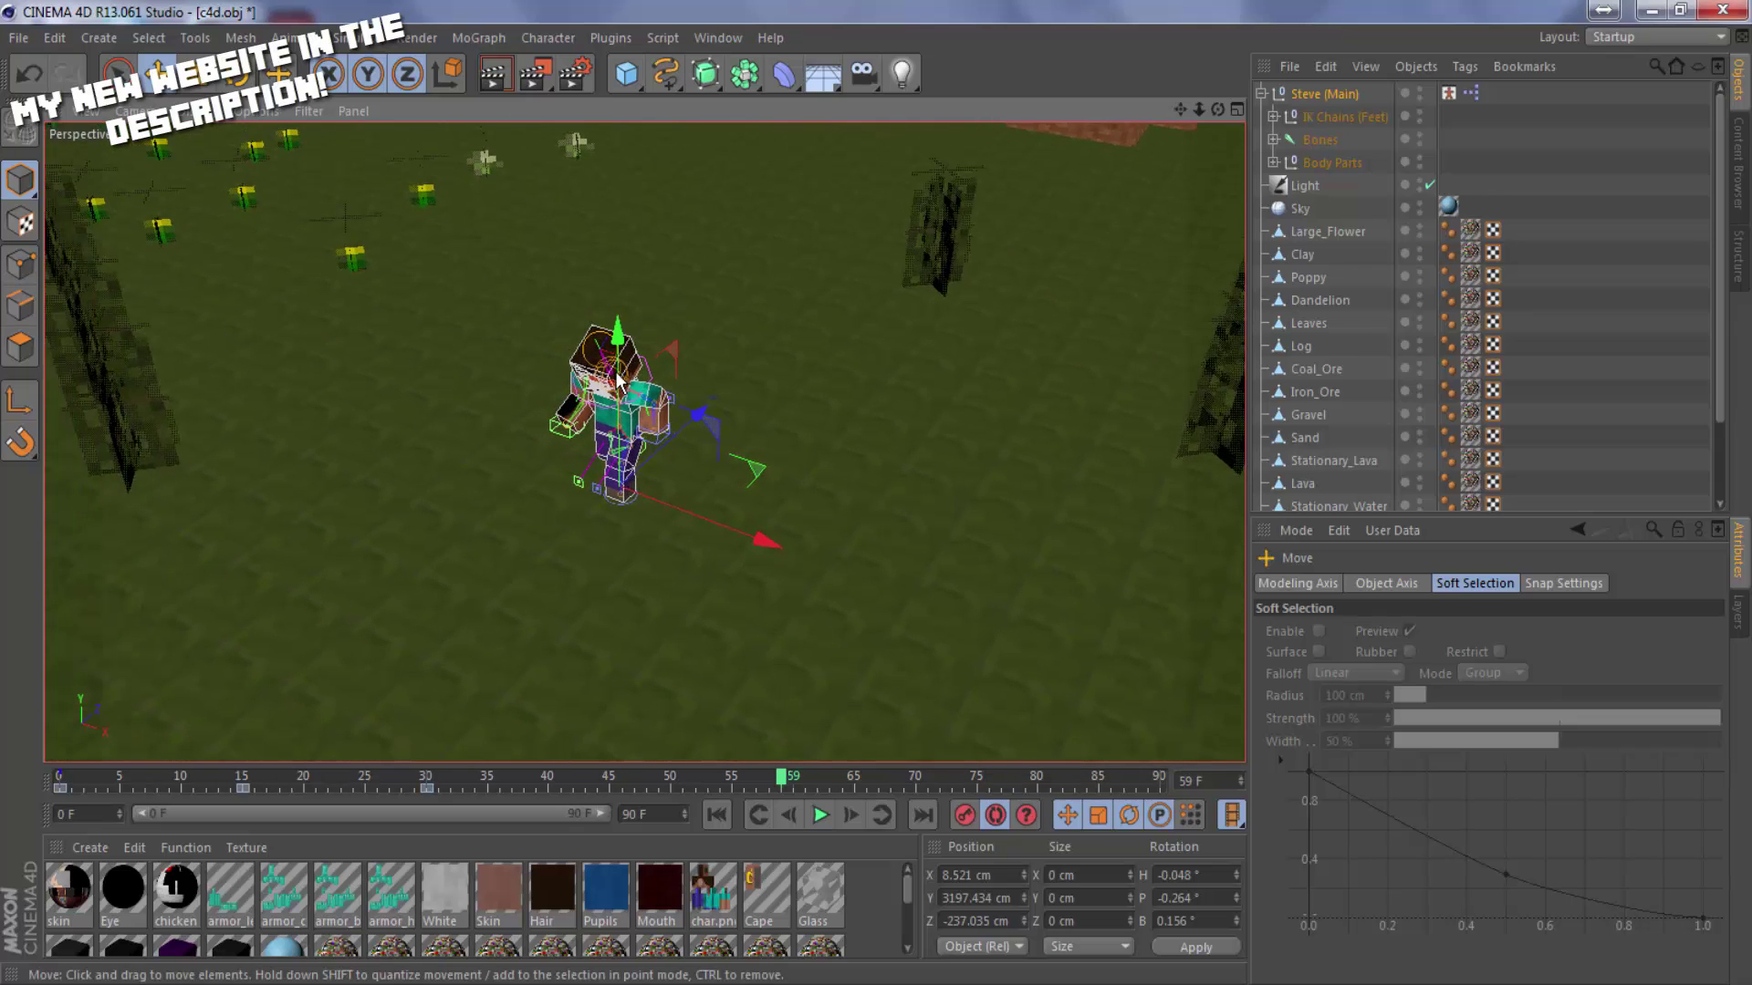
pyautogui.scroll(6, 618, 382)
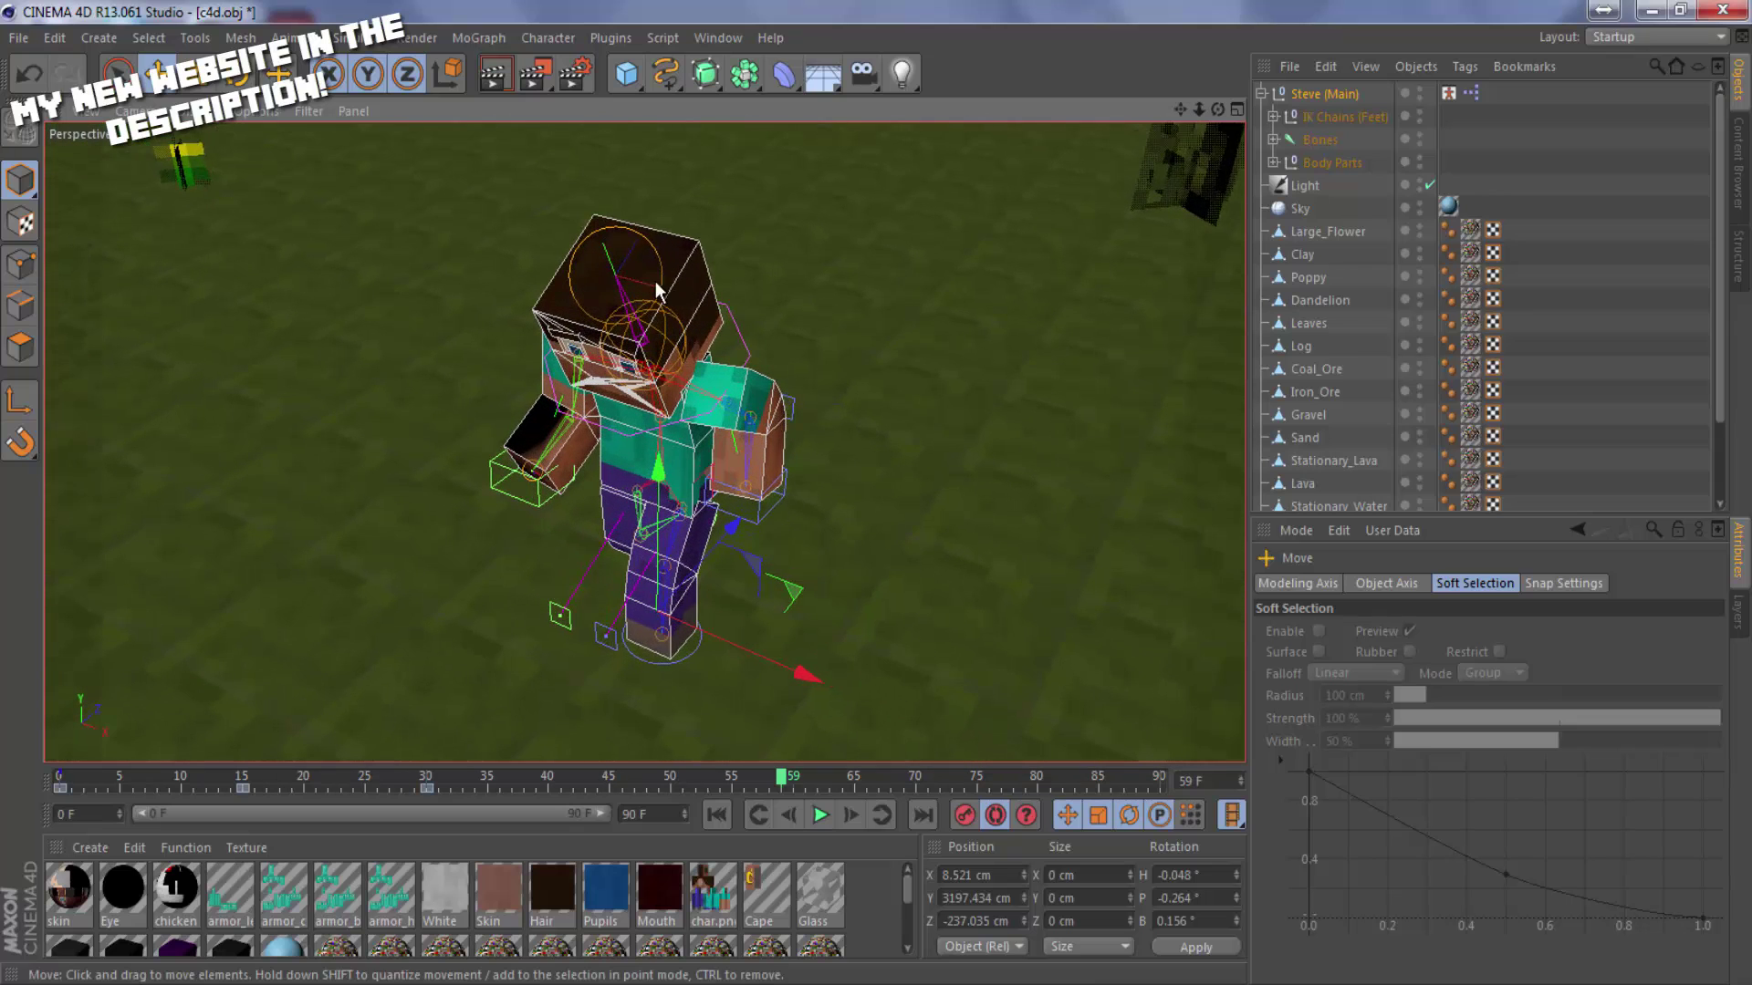
pyautogui.moveTo(875, 490); pyautogui.dragTo(1200, 118)
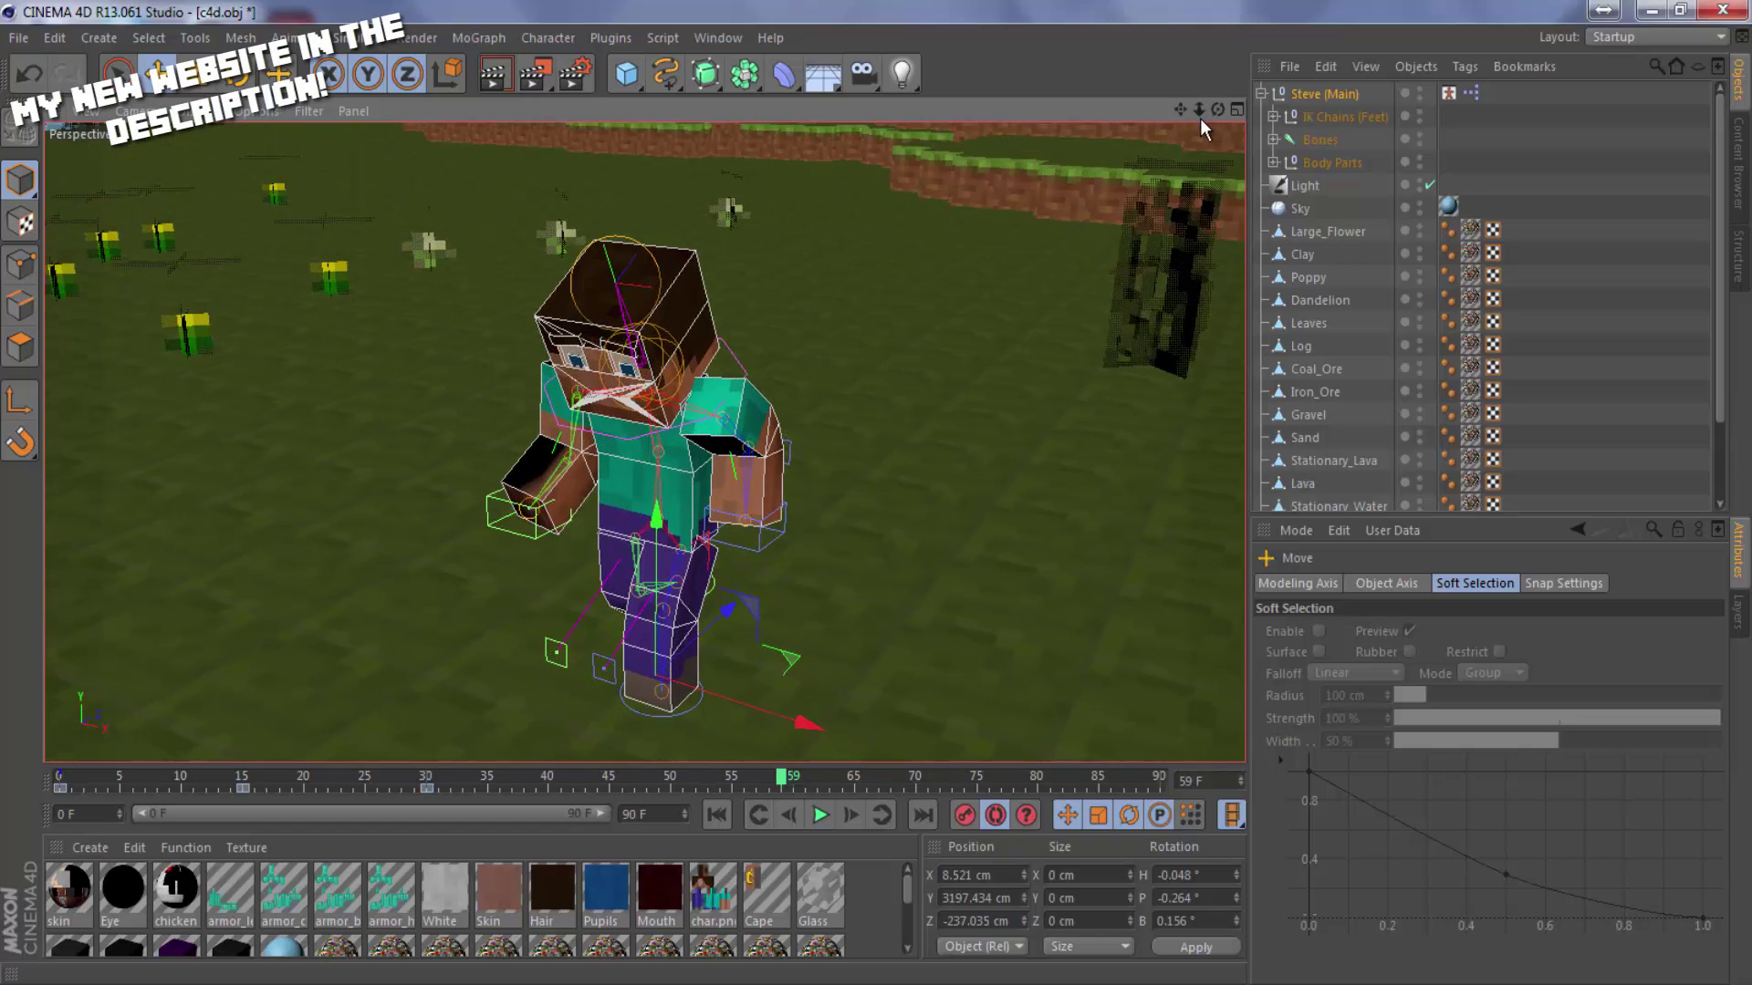
# Add a camera and frame Steve from the front at about X 7, Y 3263, Z -615 cm.
pyautogui.click(862, 77)
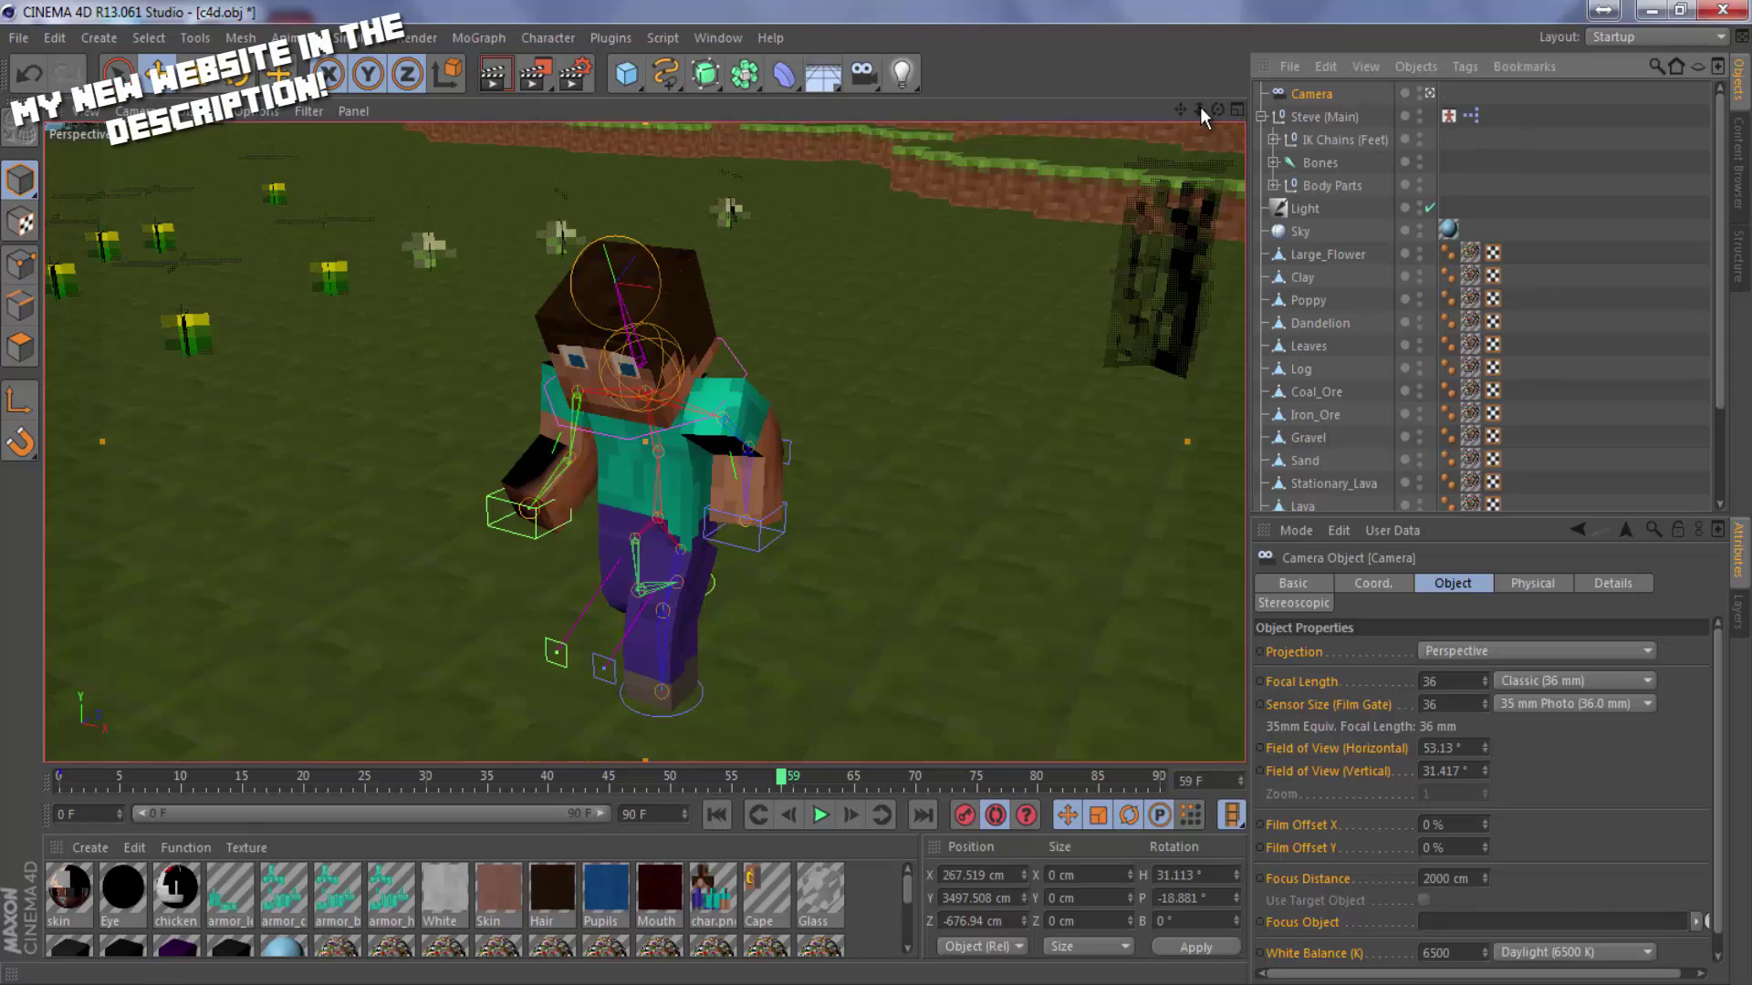
pyautogui.moveTo(1198, 110); pyautogui.dragTo(888, 485)
pyautogui.keyDown('alt'); pyautogui.moveTo(888, 484); pyautogui.dragTo(894, 475, button='middle'); pyautogui.keyUp('alt')
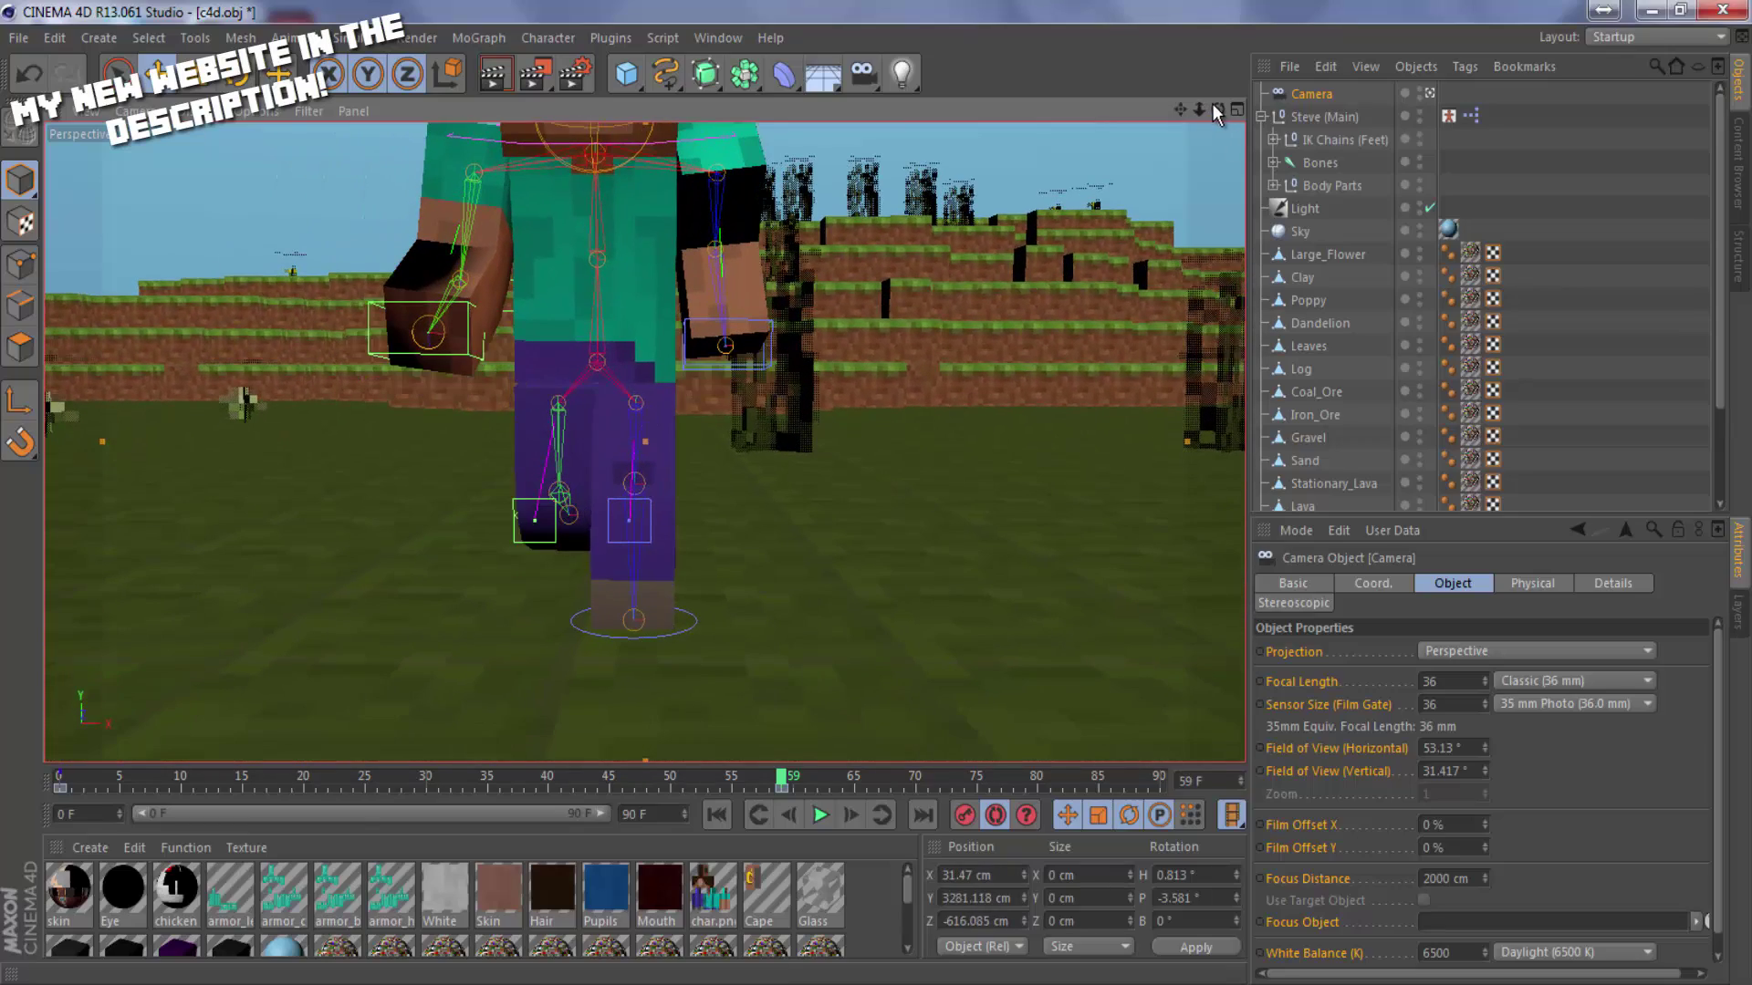
pyautogui.moveTo(1215, 107); pyautogui.dragTo(949, 438)
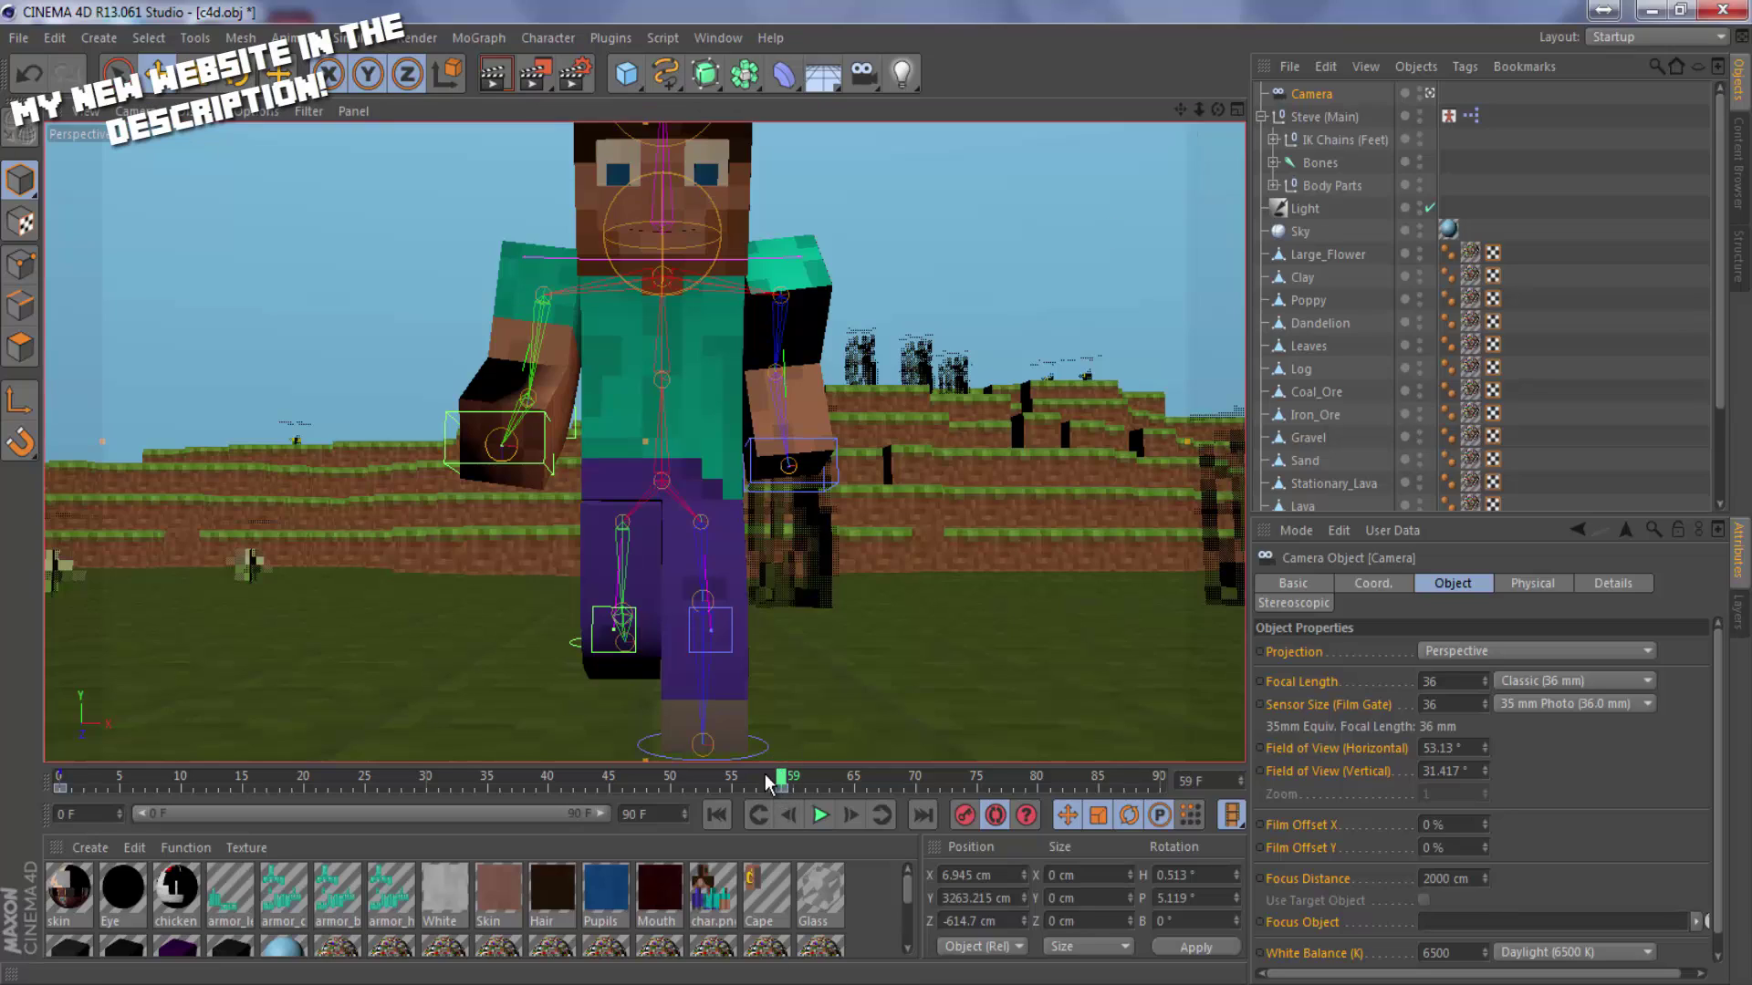
# Keyframe the camera's front view at frames 0 and 23, checking the walk up to about frame 39.
pyautogui.moveTo(769, 782); pyautogui.dragTo(90, 828)
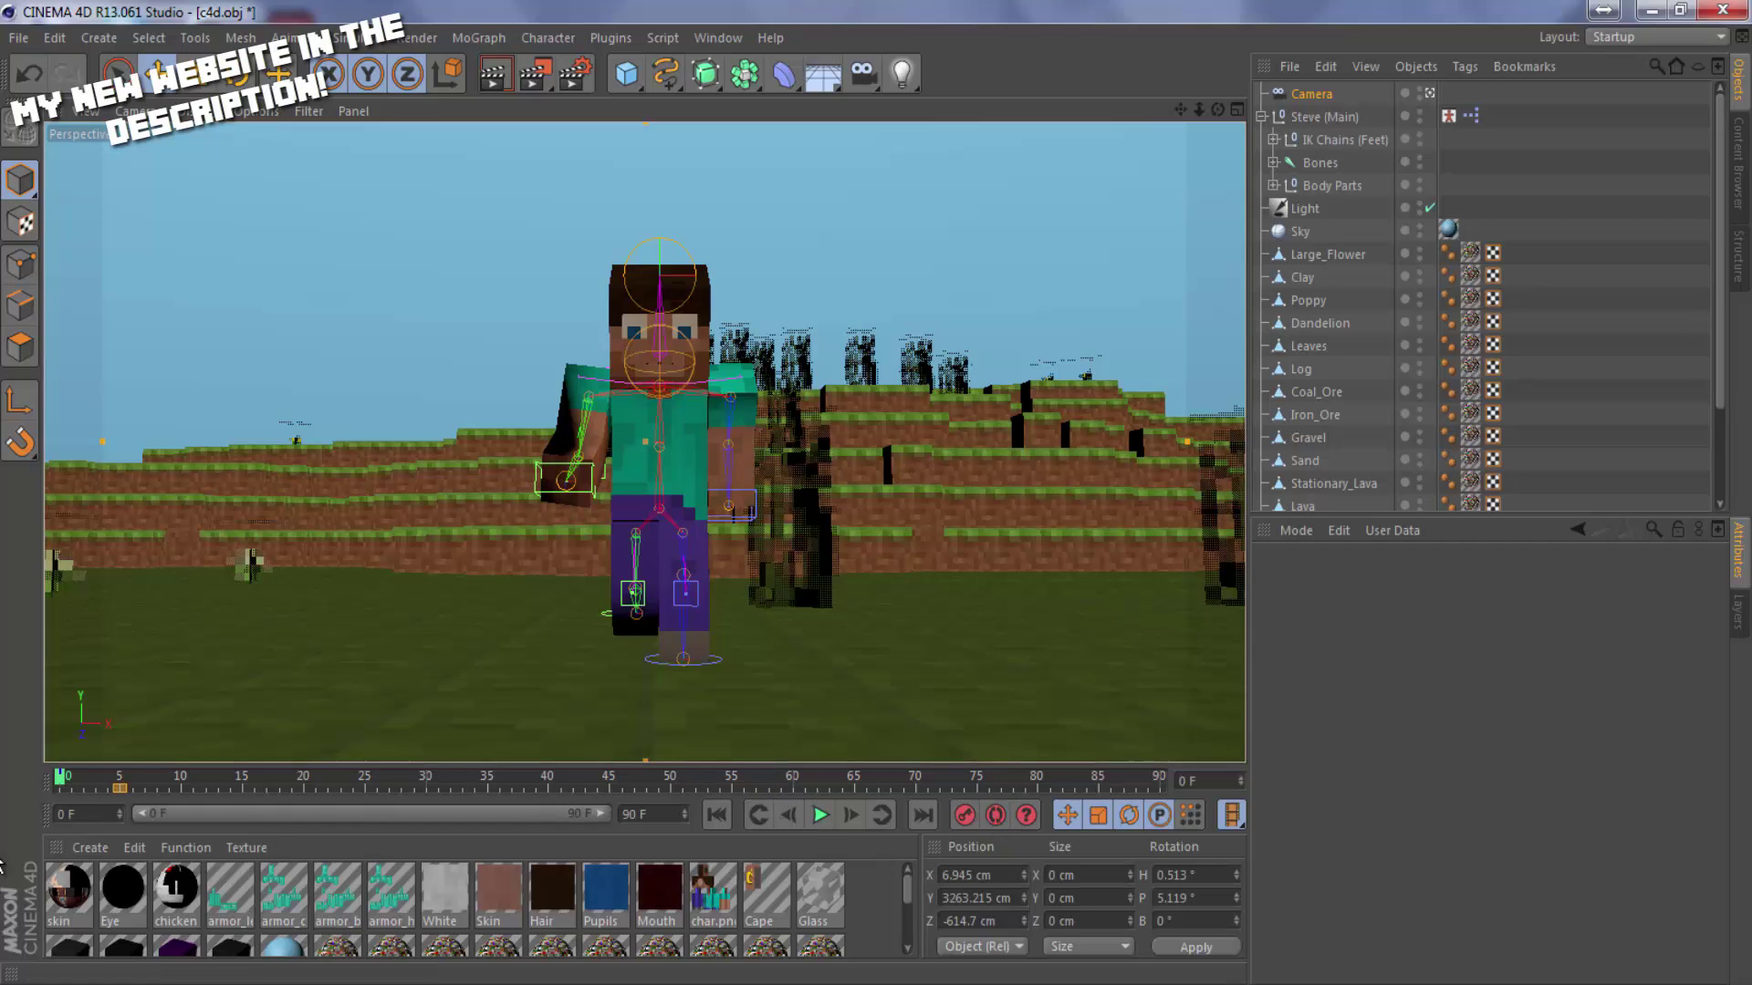
pyautogui.moveTo(66, 778); pyautogui.dragTo(341, 810)
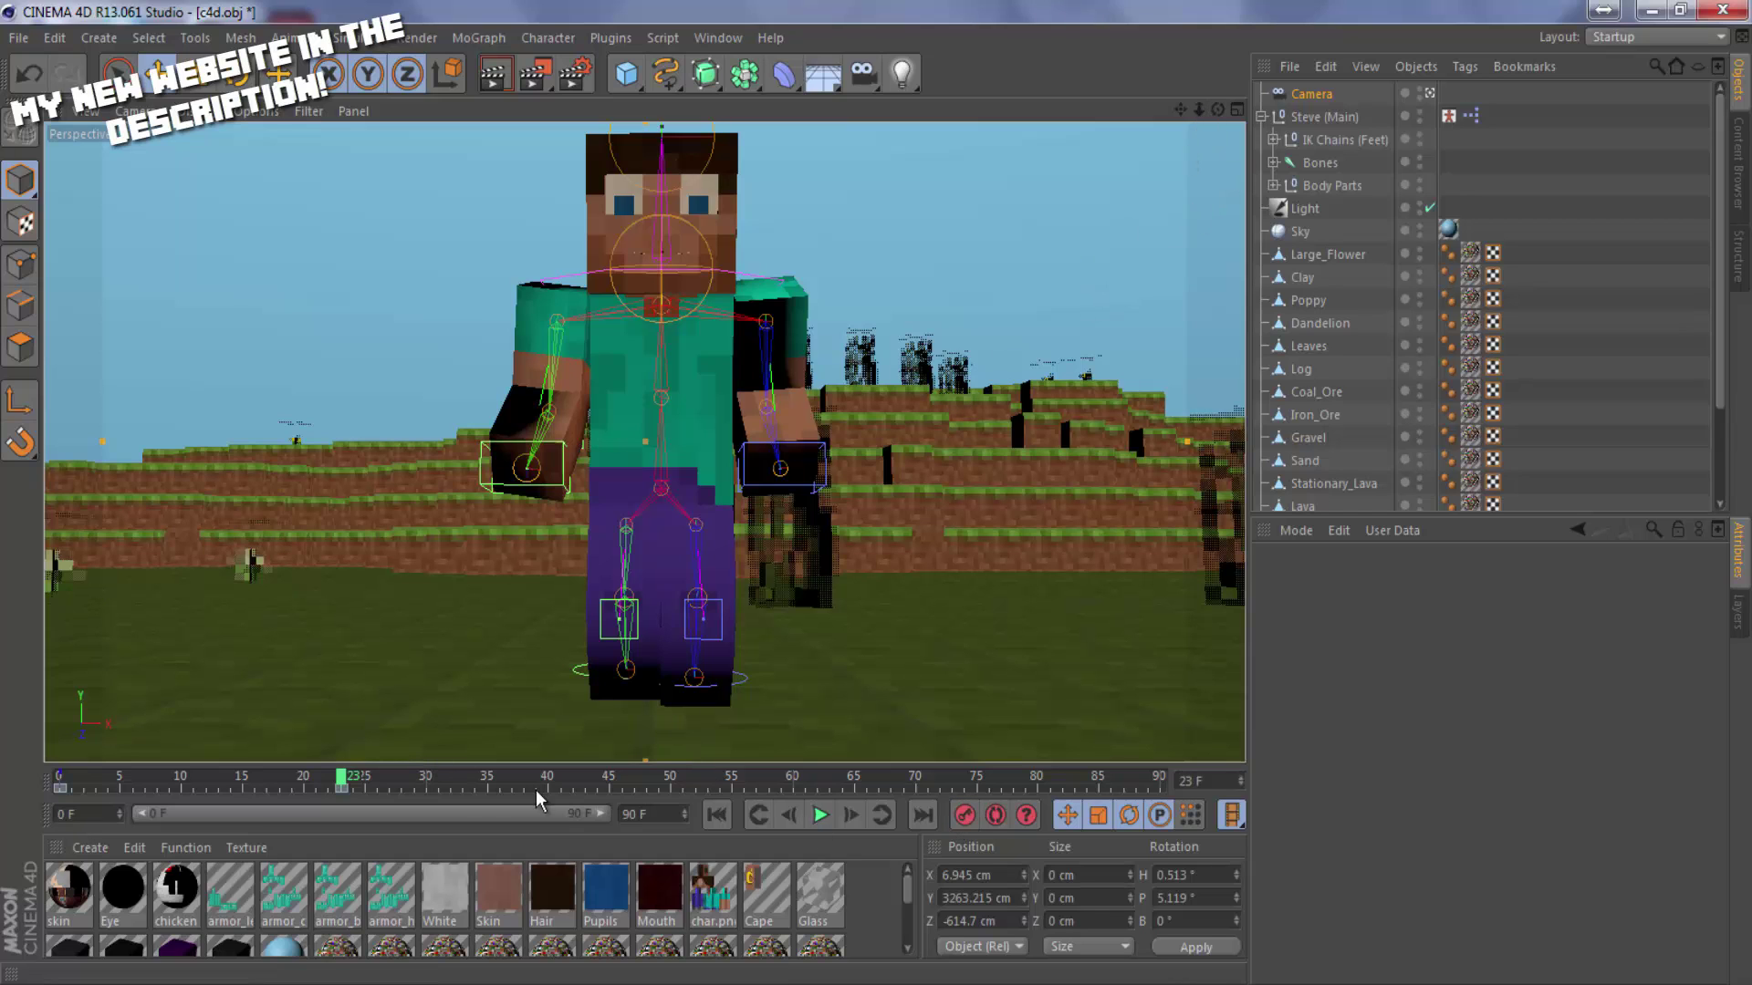
pyautogui.moveTo(335, 772); pyautogui.dragTo(533, 783)
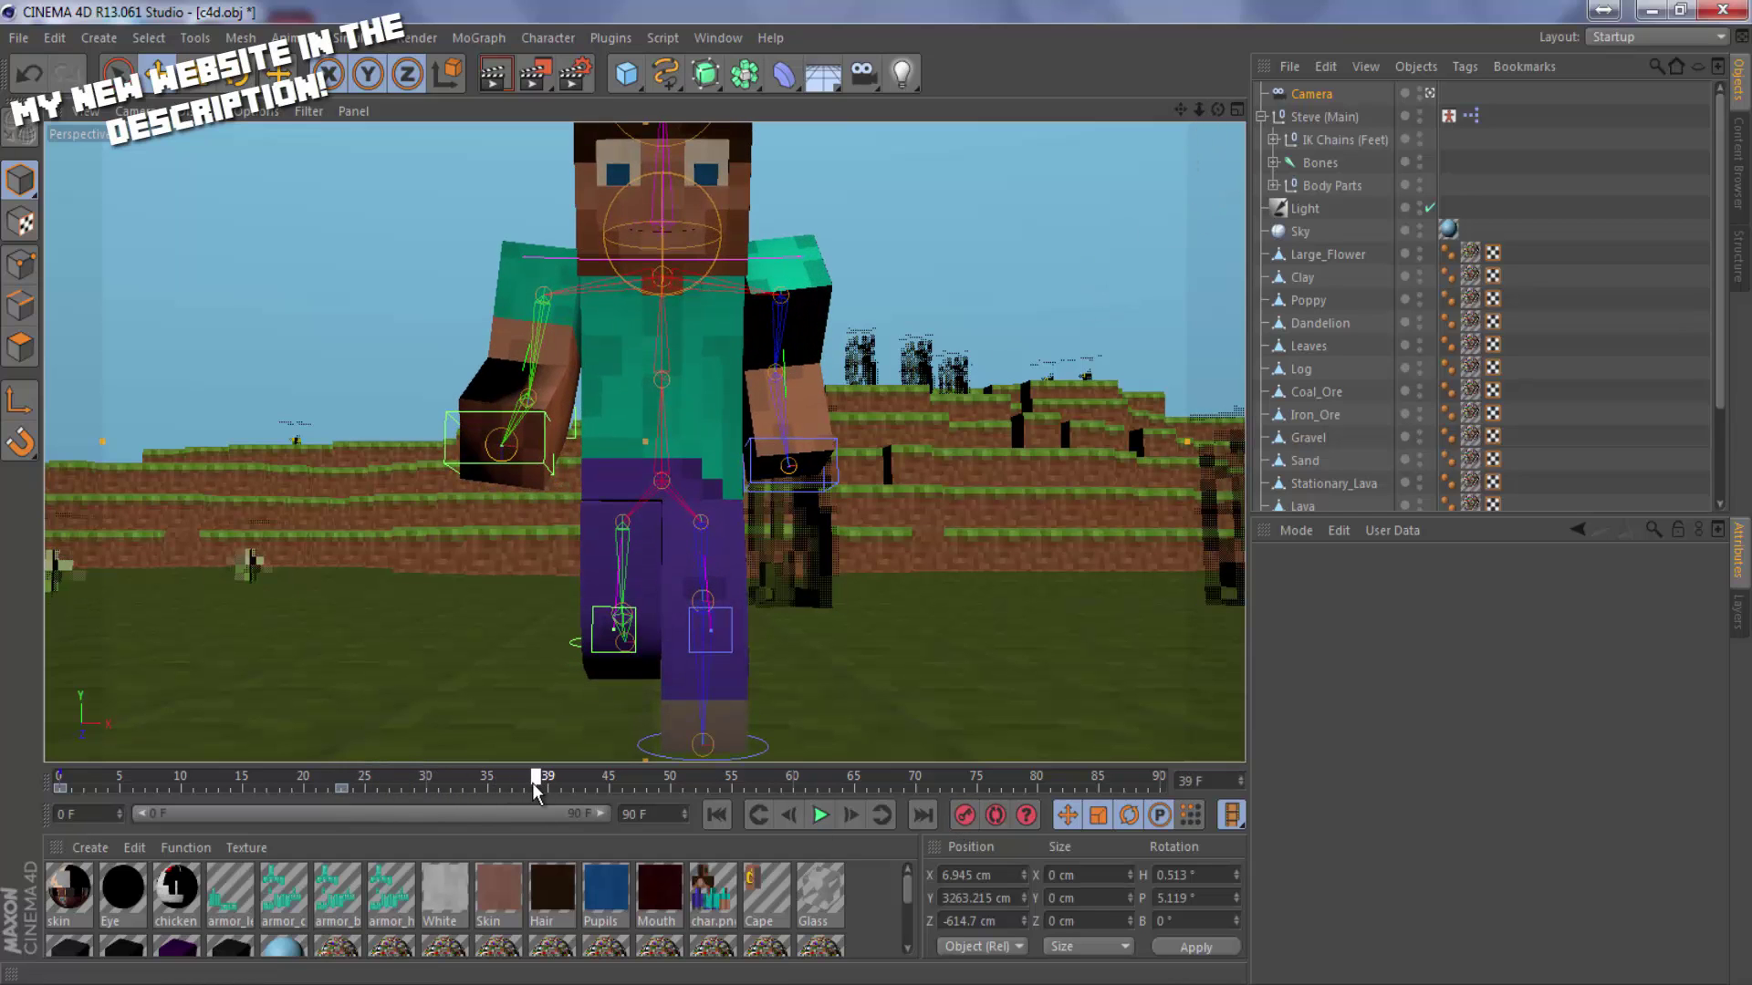
# Pull the camera up and back to about X 63, Y 4527, Z -2209 cm, keyframe it at frame 40, and return to frame 0.
pyautogui.keyDown('alt'); pyautogui.moveTo(876, 502); pyautogui.dragTo(868, 489); pyautogui.keyUp('alt')
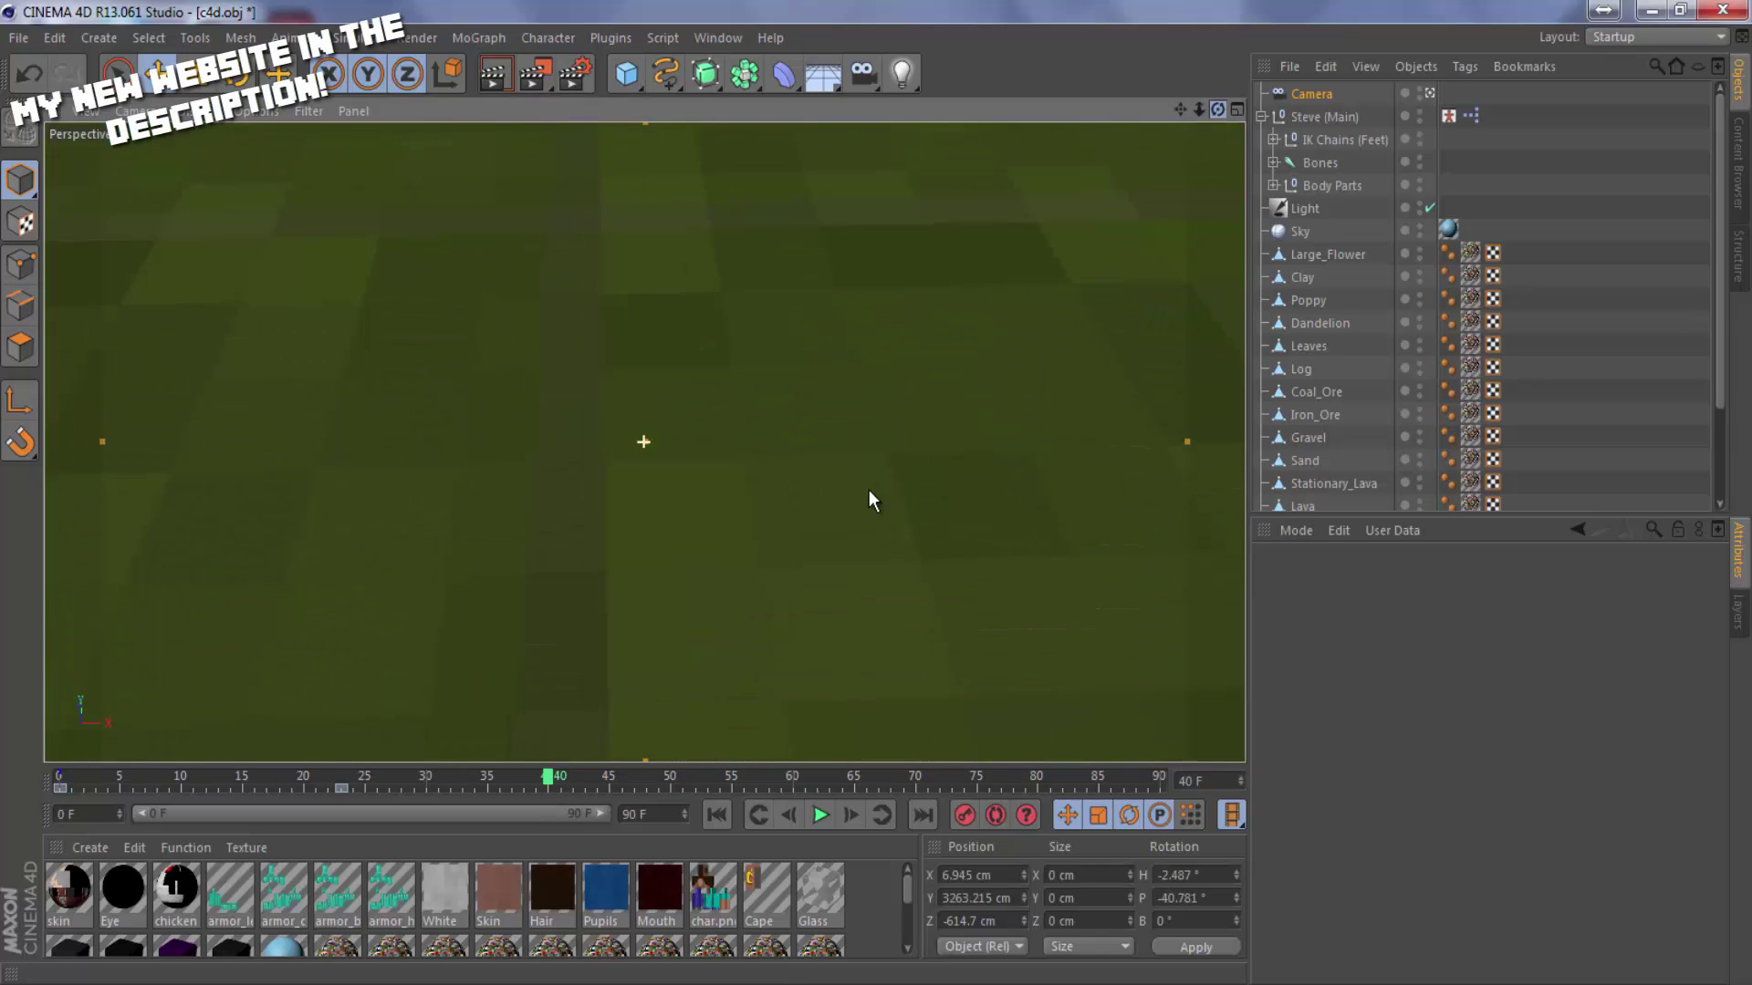
pyautogui.moveTo(1201, 111); pyautogui.dragTo(874, 489)
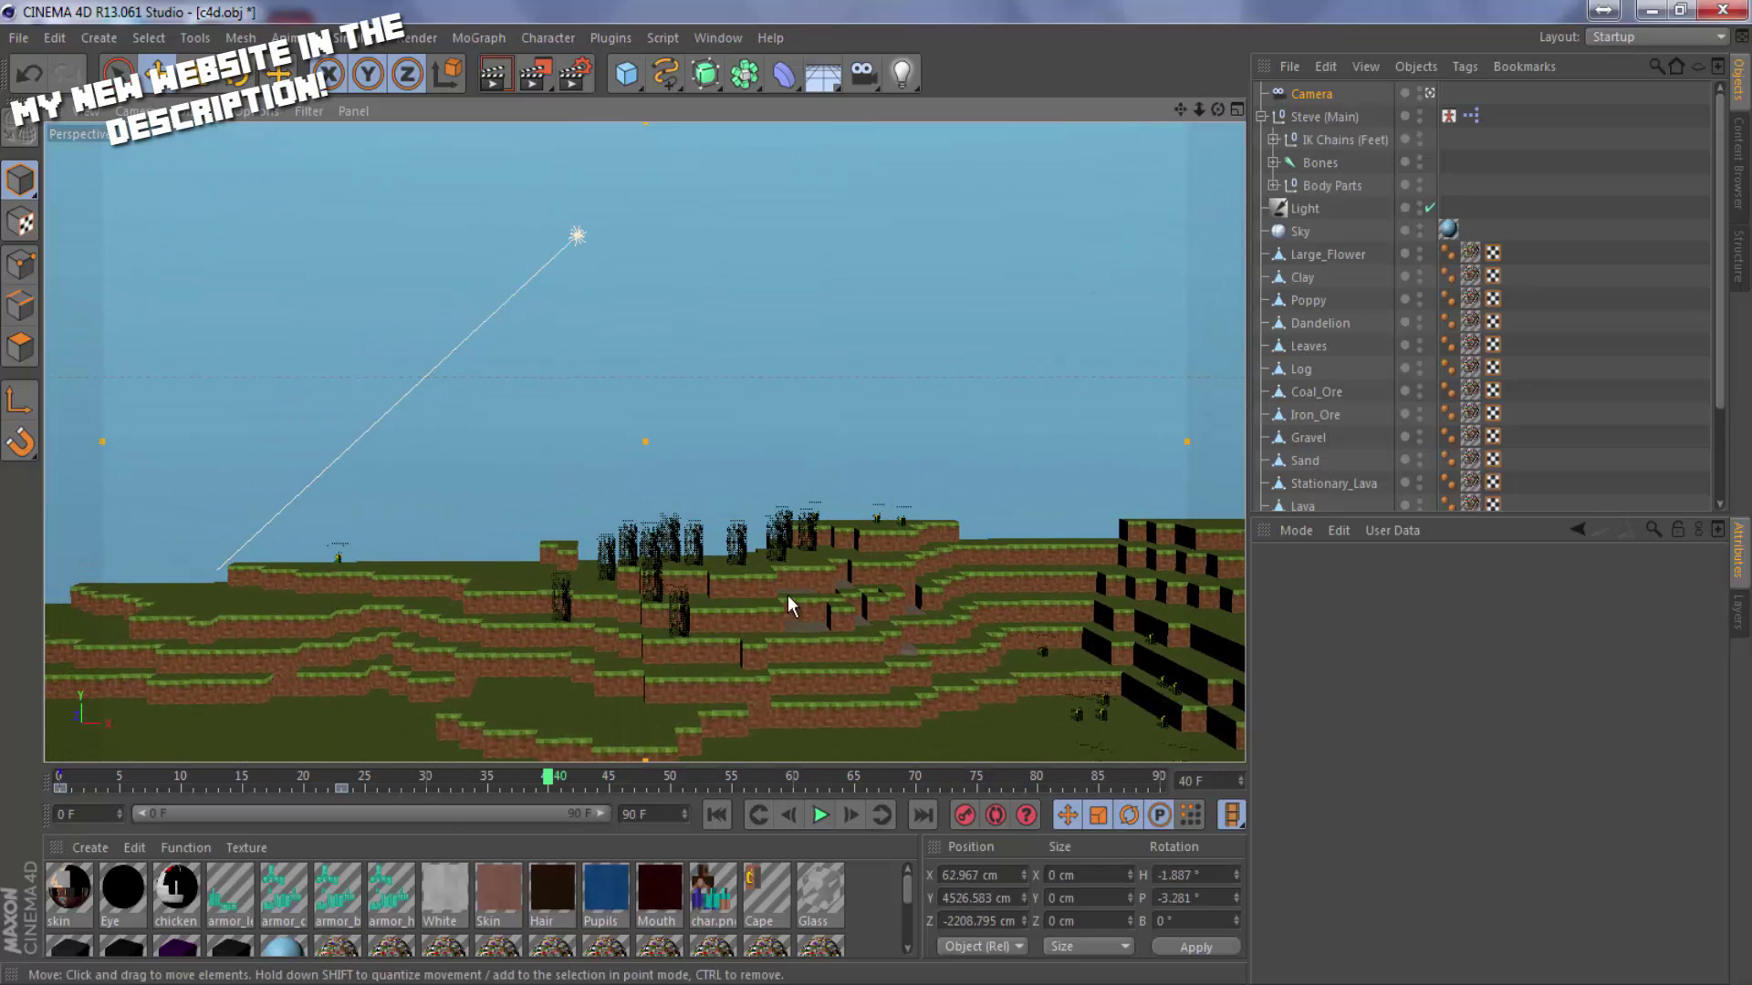
pyautogui.moveTo(547, 780); pyautogui.dragTo(675, 825)
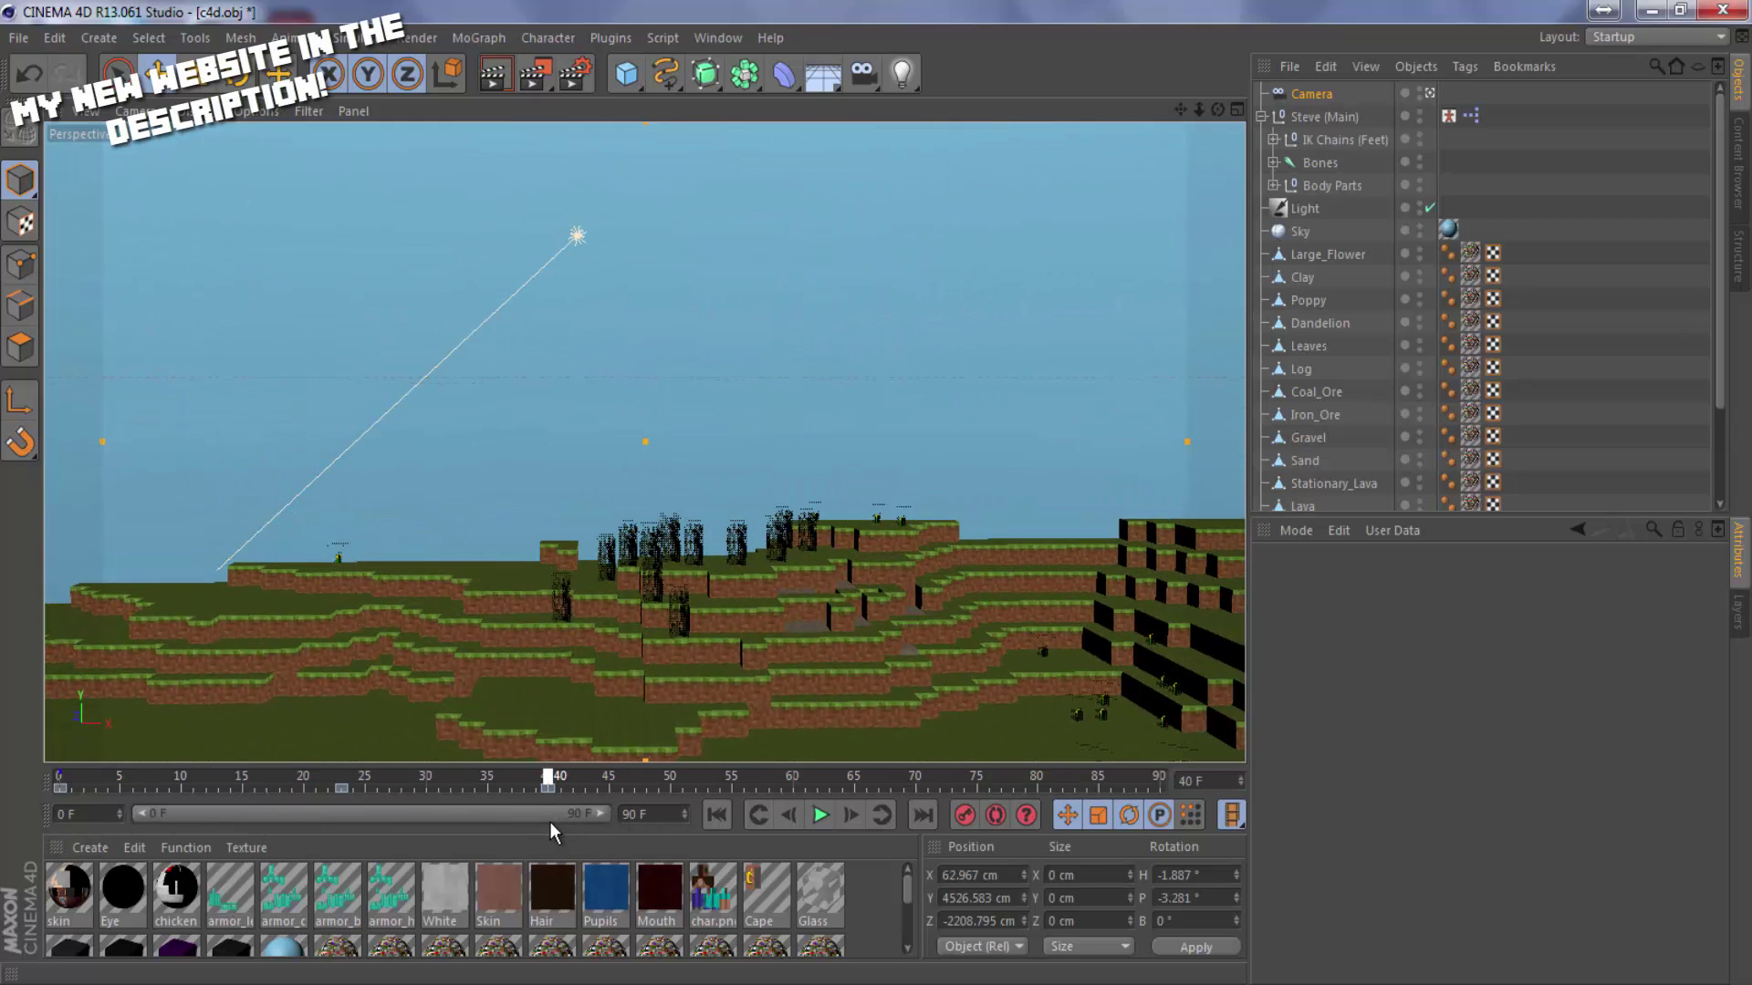
pyautogui.moveTo(549, 821); pyautogui.dragTo(50, 899)
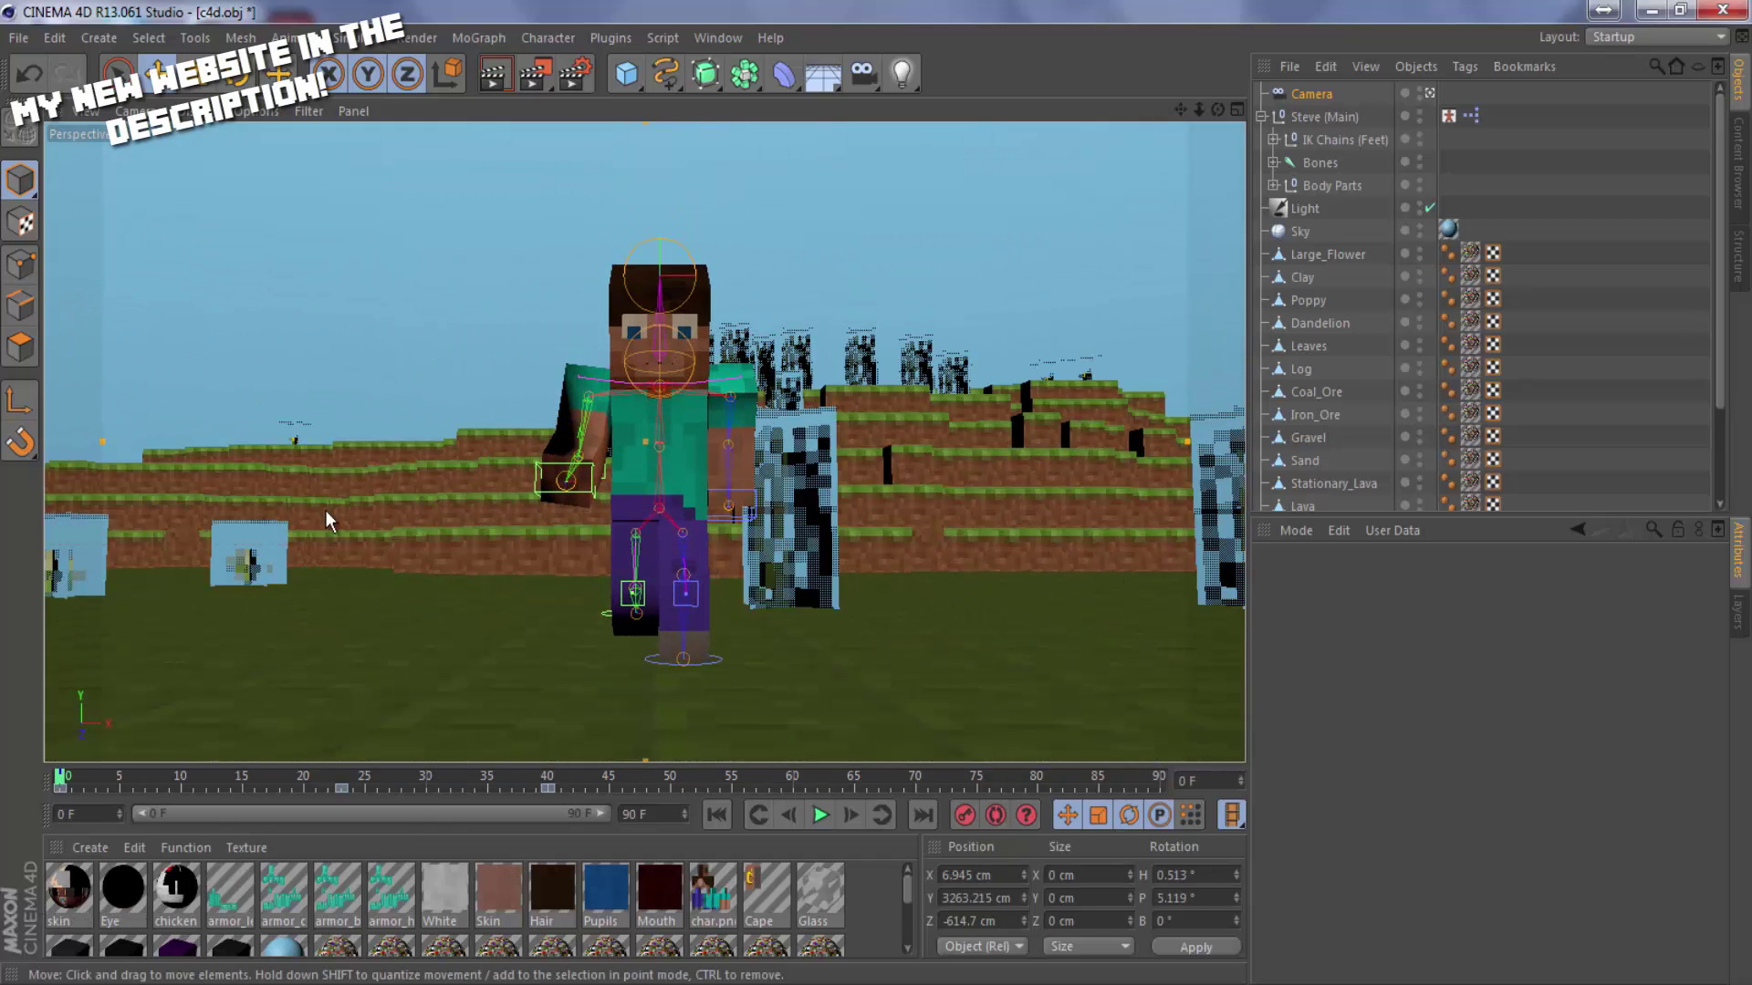
# Preview-render the camera view at frame 0, stop the render, and reselect the camera.
pyautogui.click(496, 77)
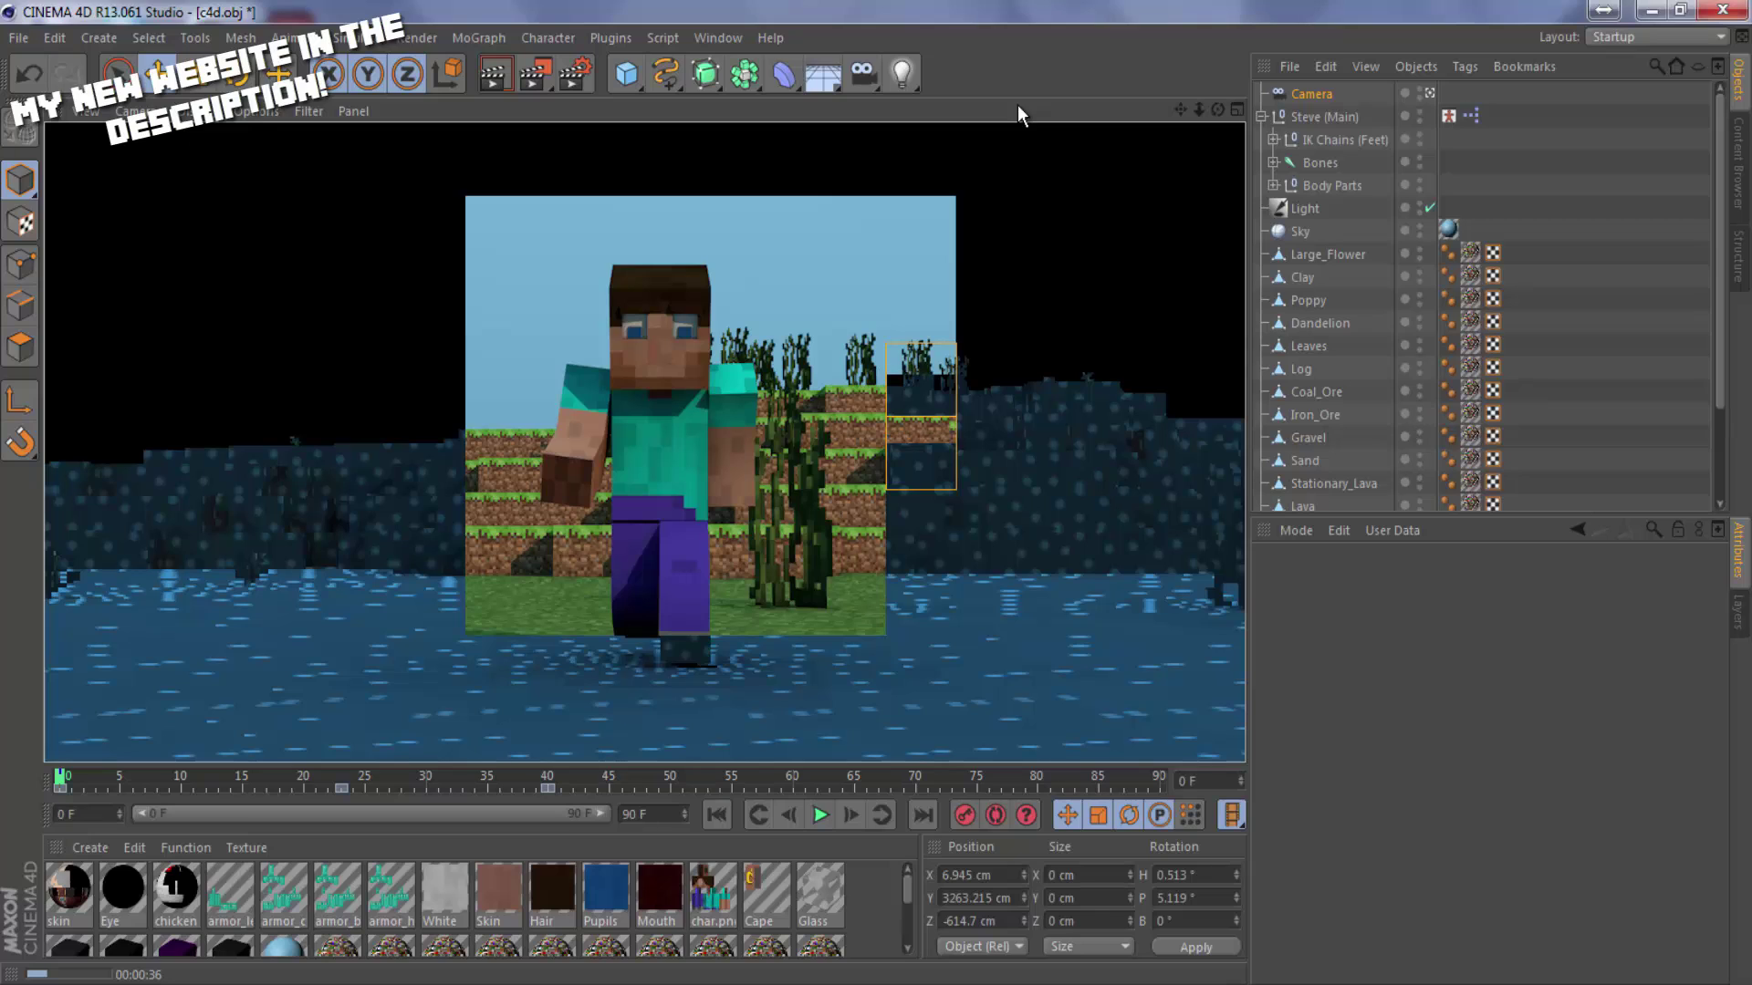
pyautogui.click(970, 234)
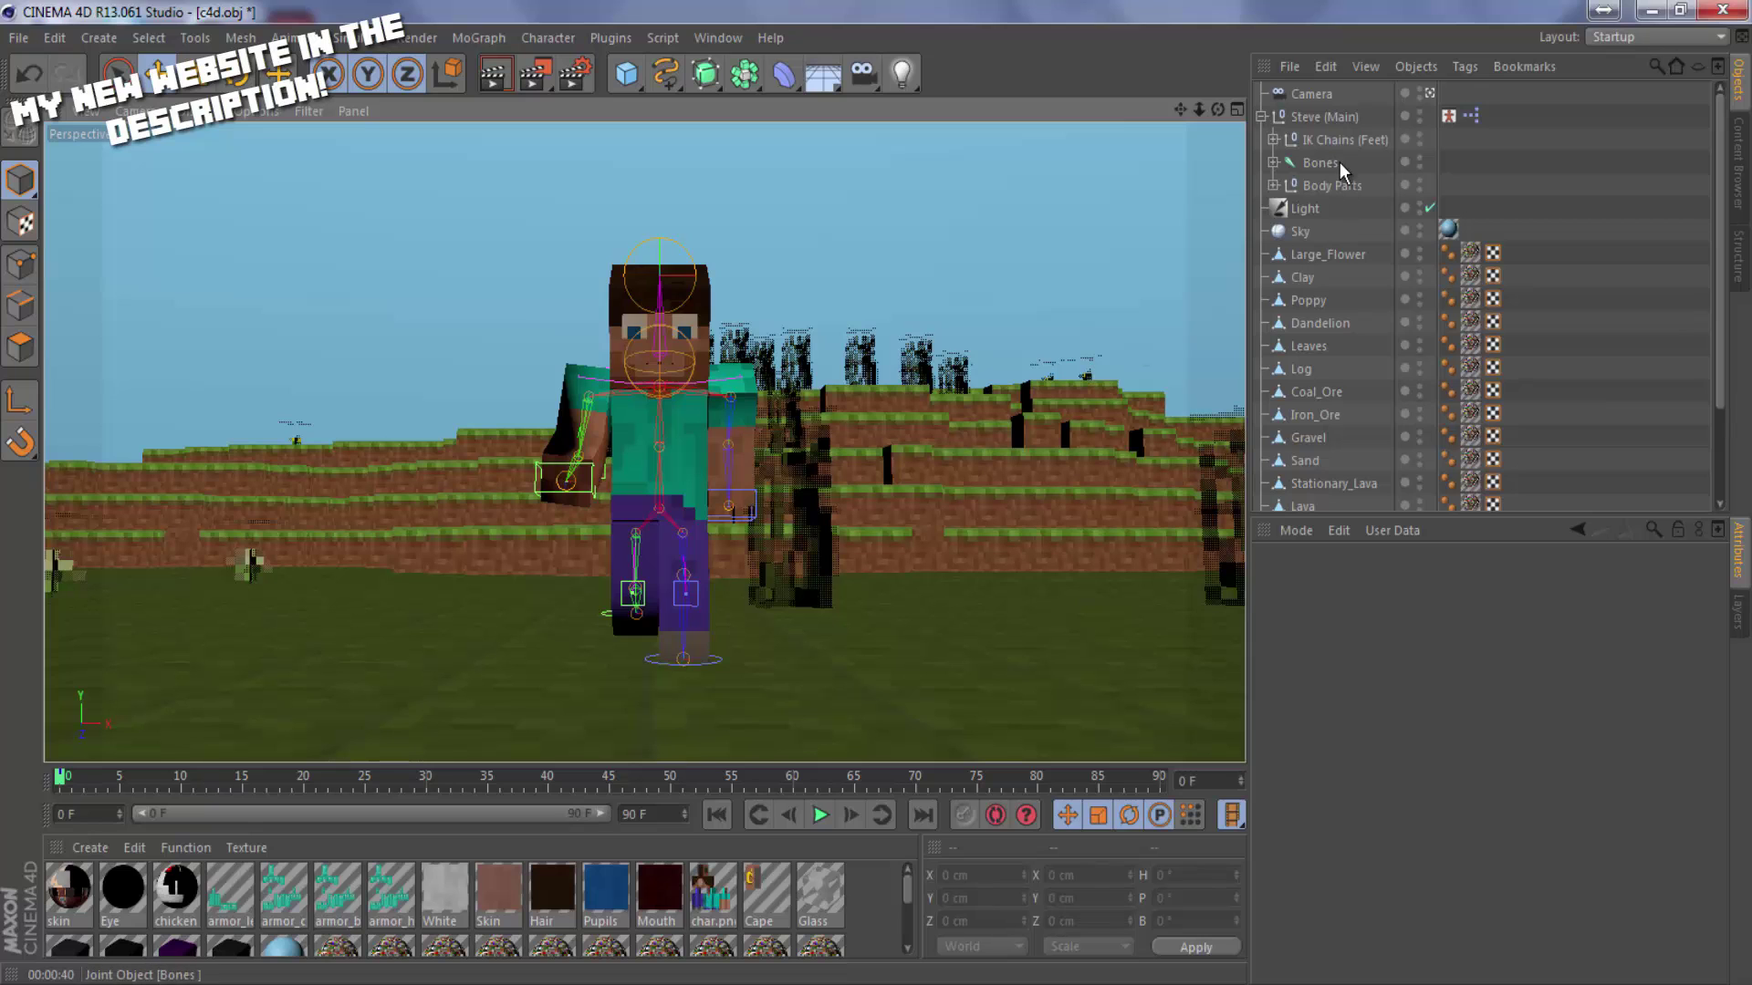
pyautogui.click(1319, 89)
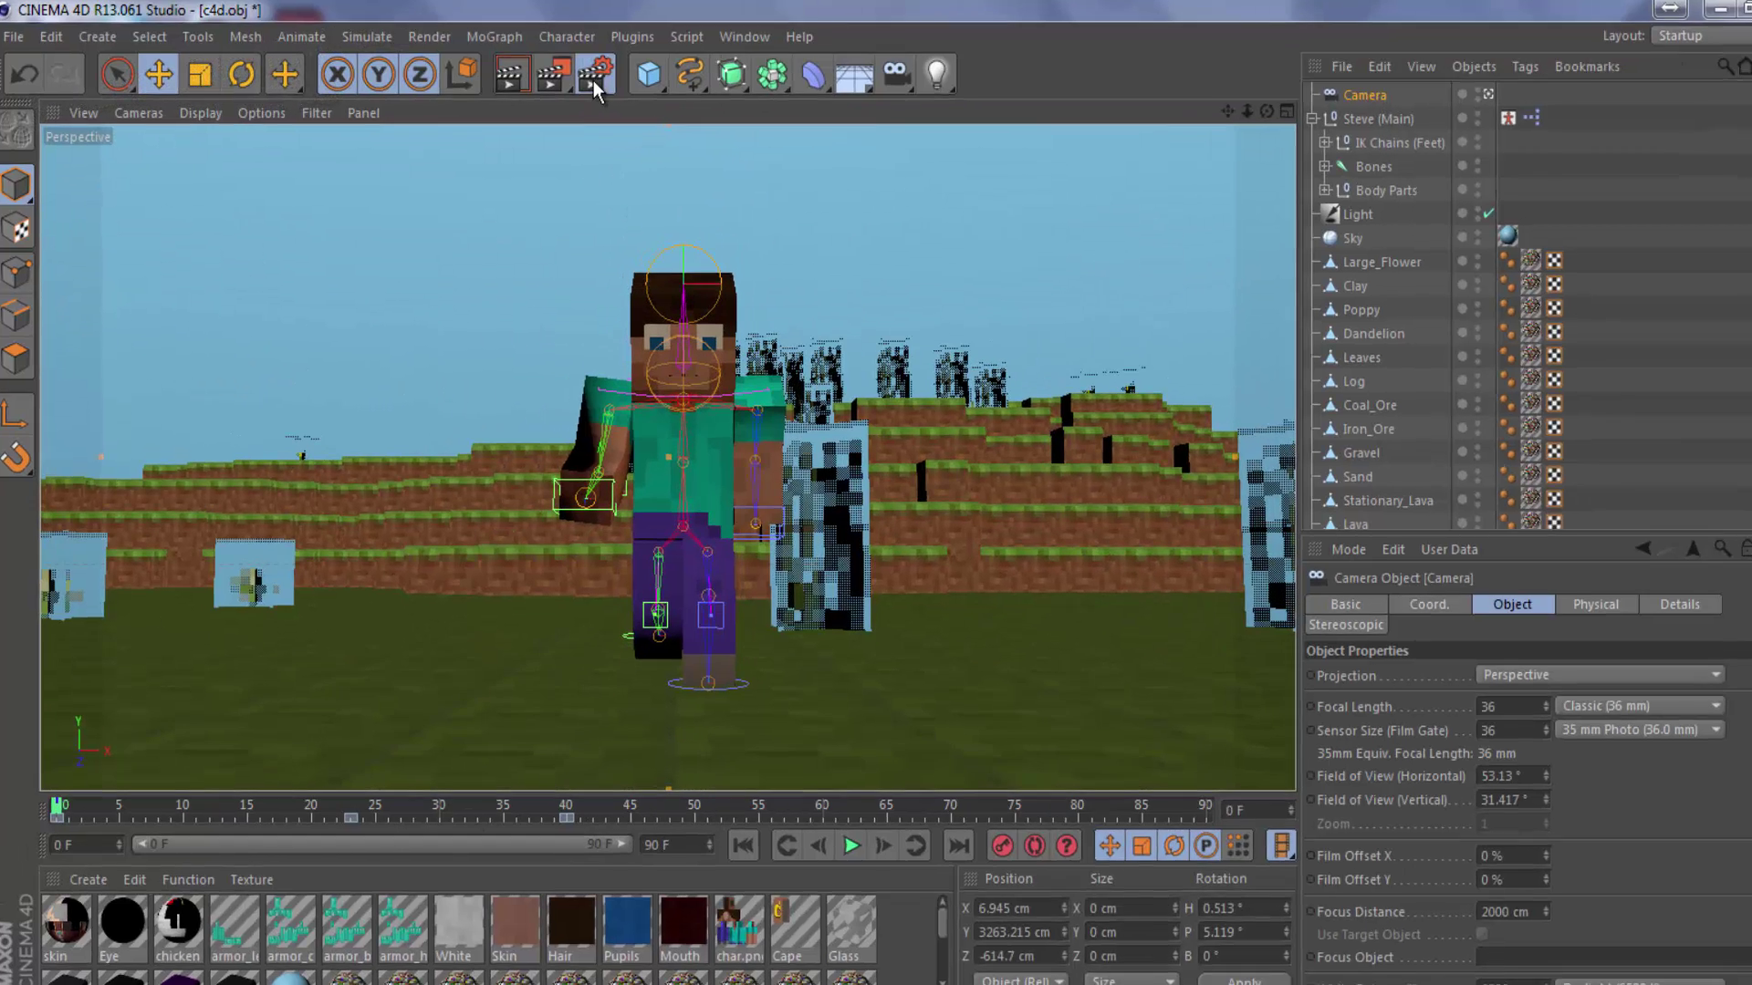
# Set the frame range in the render output settings to run from frame 0 to frame 60.
pyautogui.click(593, 78)
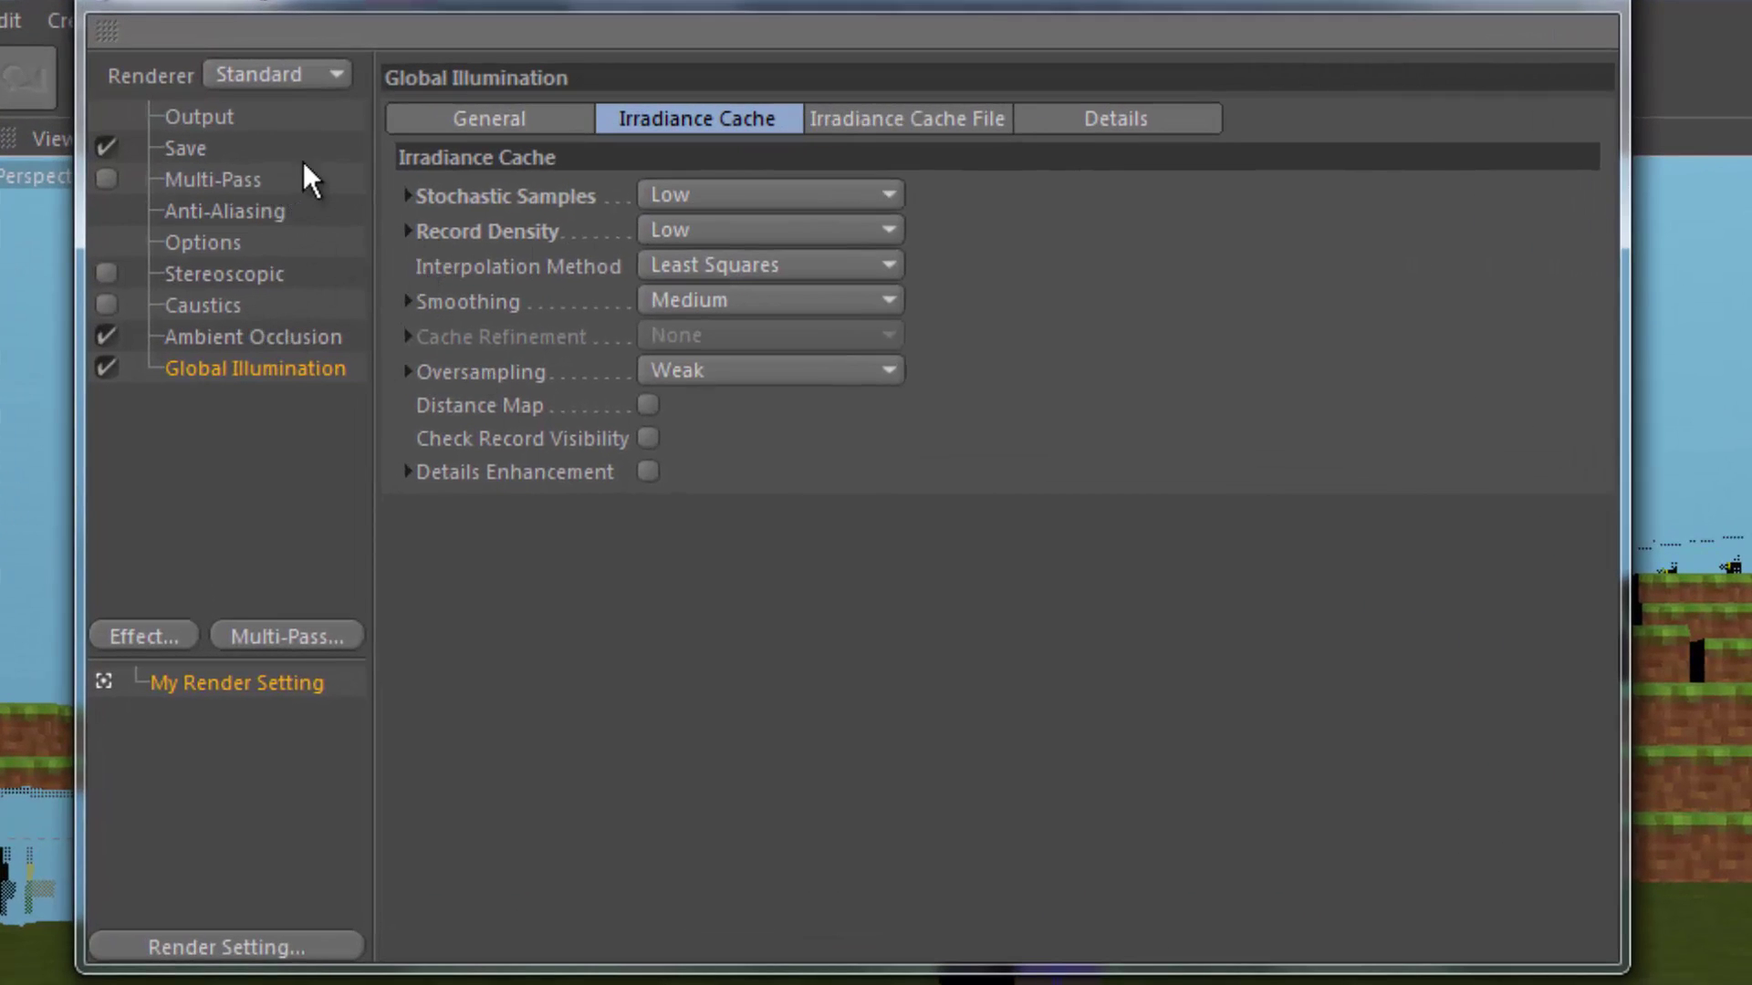
pyautogui.click(198, 117)
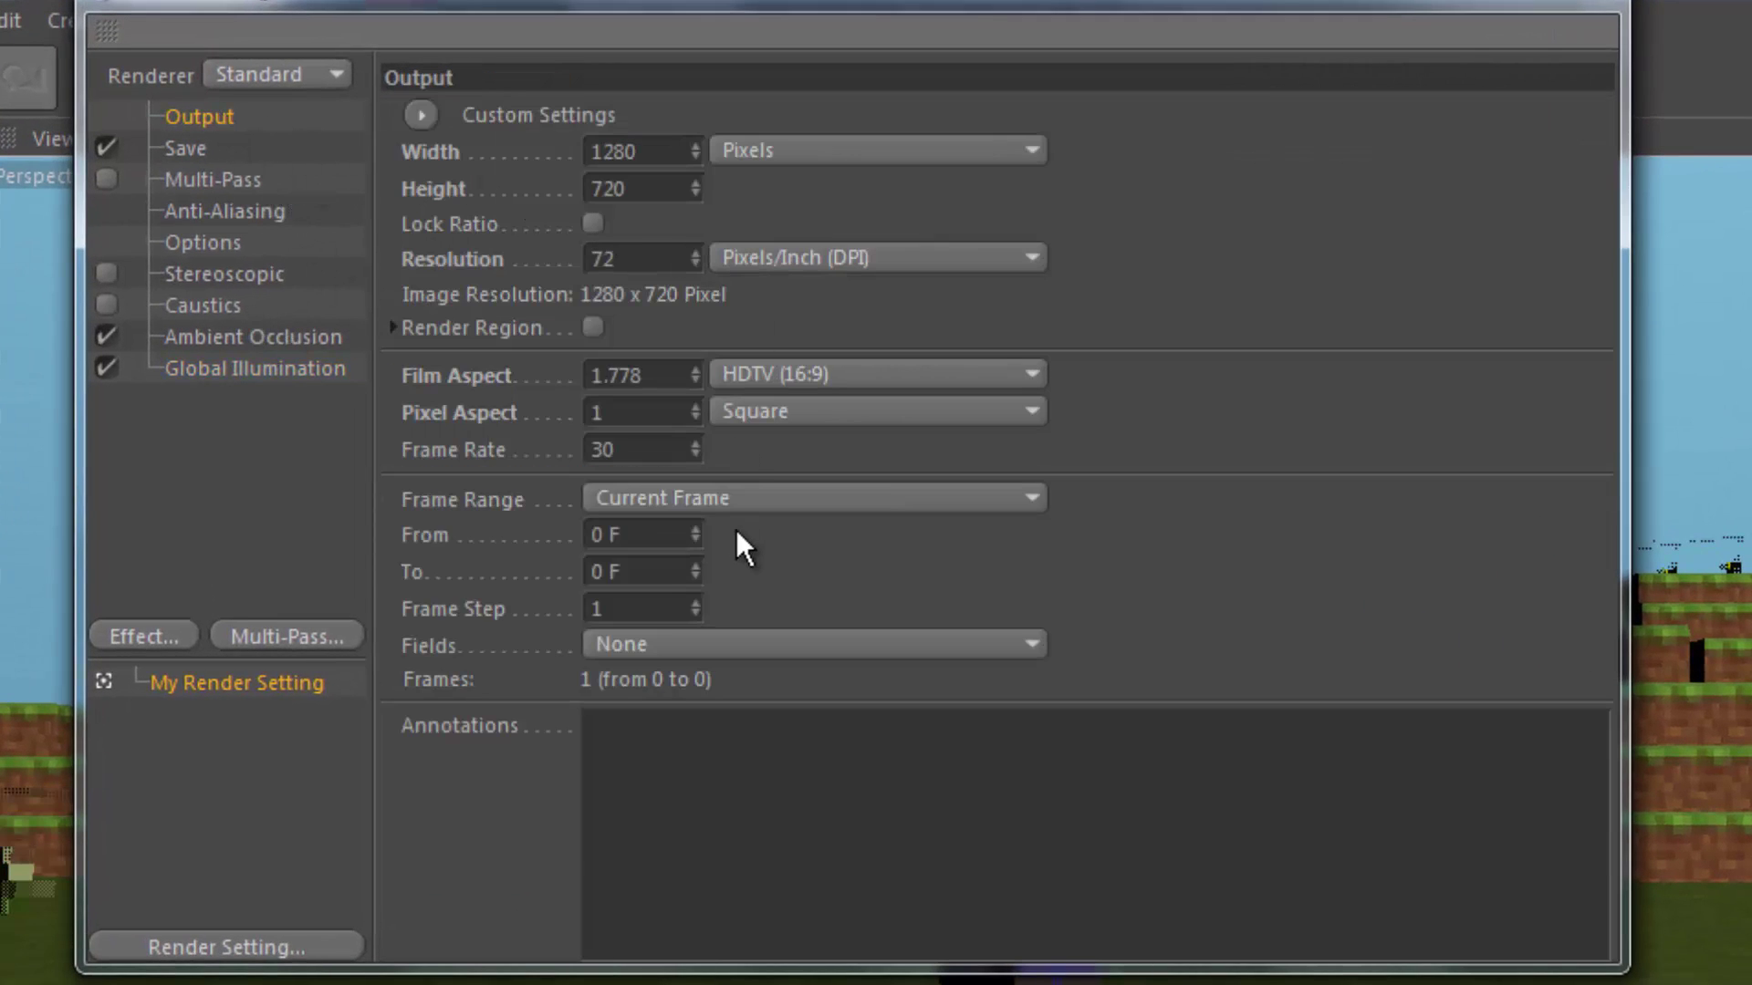
pyautogui.click(664, 535)
pyautogui.write('0')
pyautogui.click(655, 501)
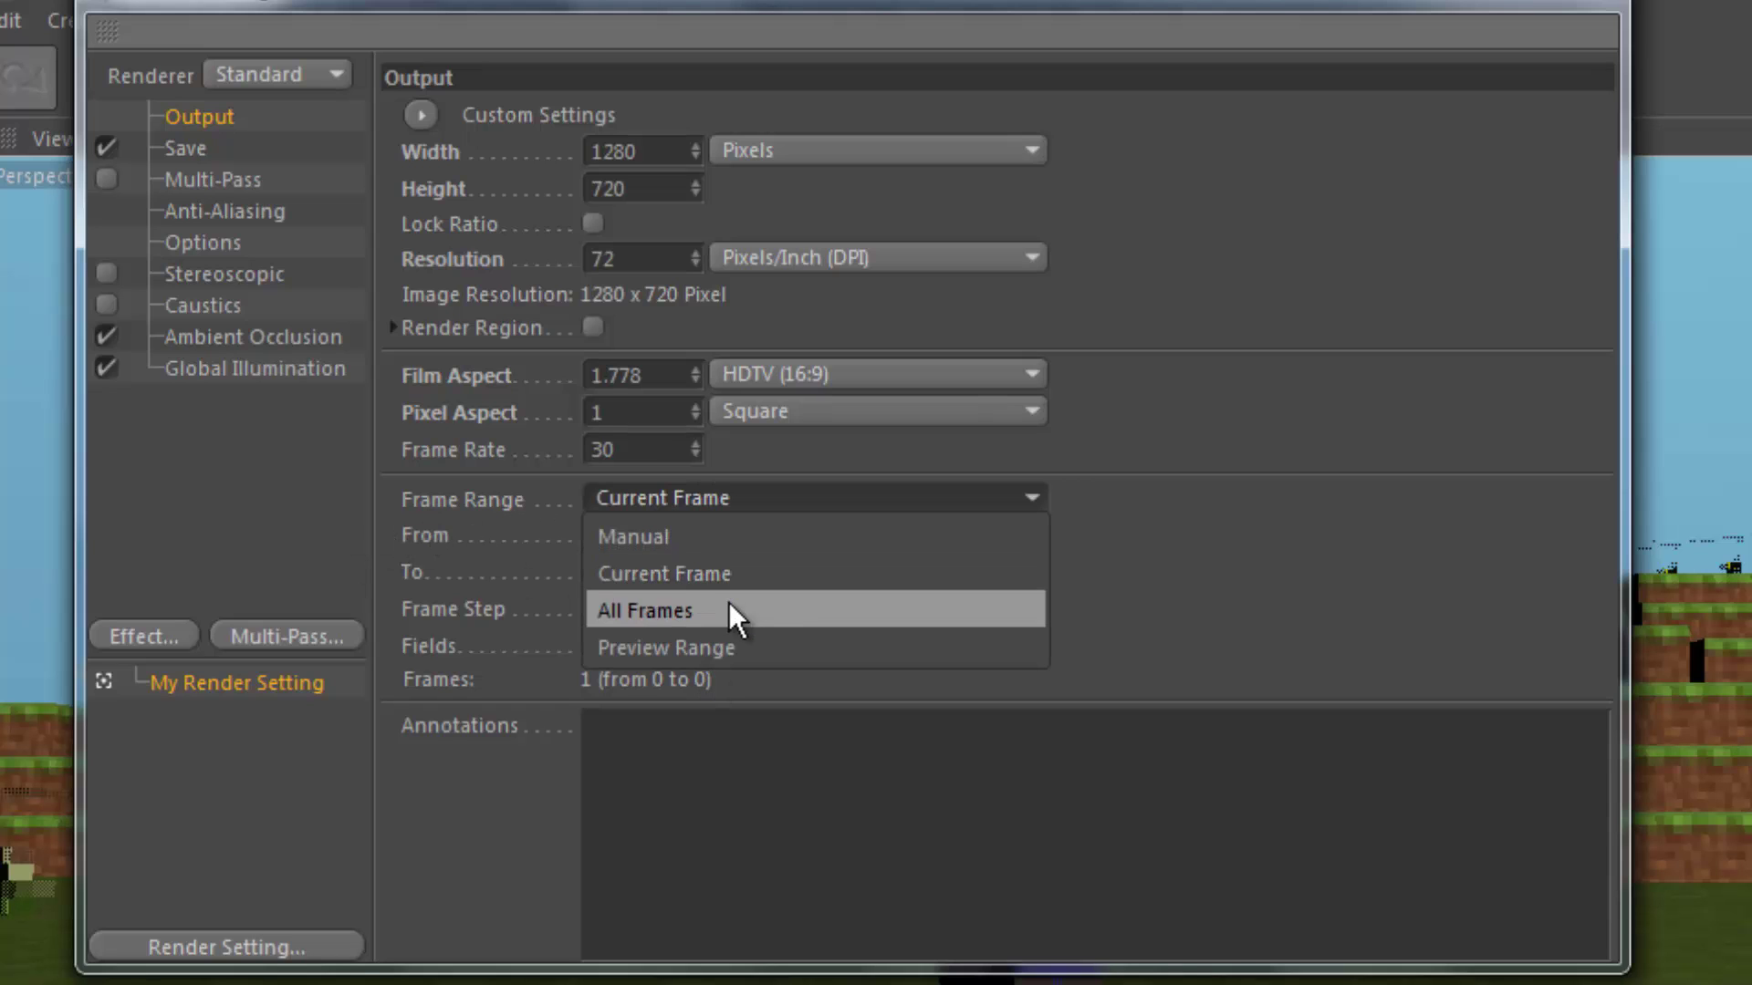
pyautogui.click(1299, 572)
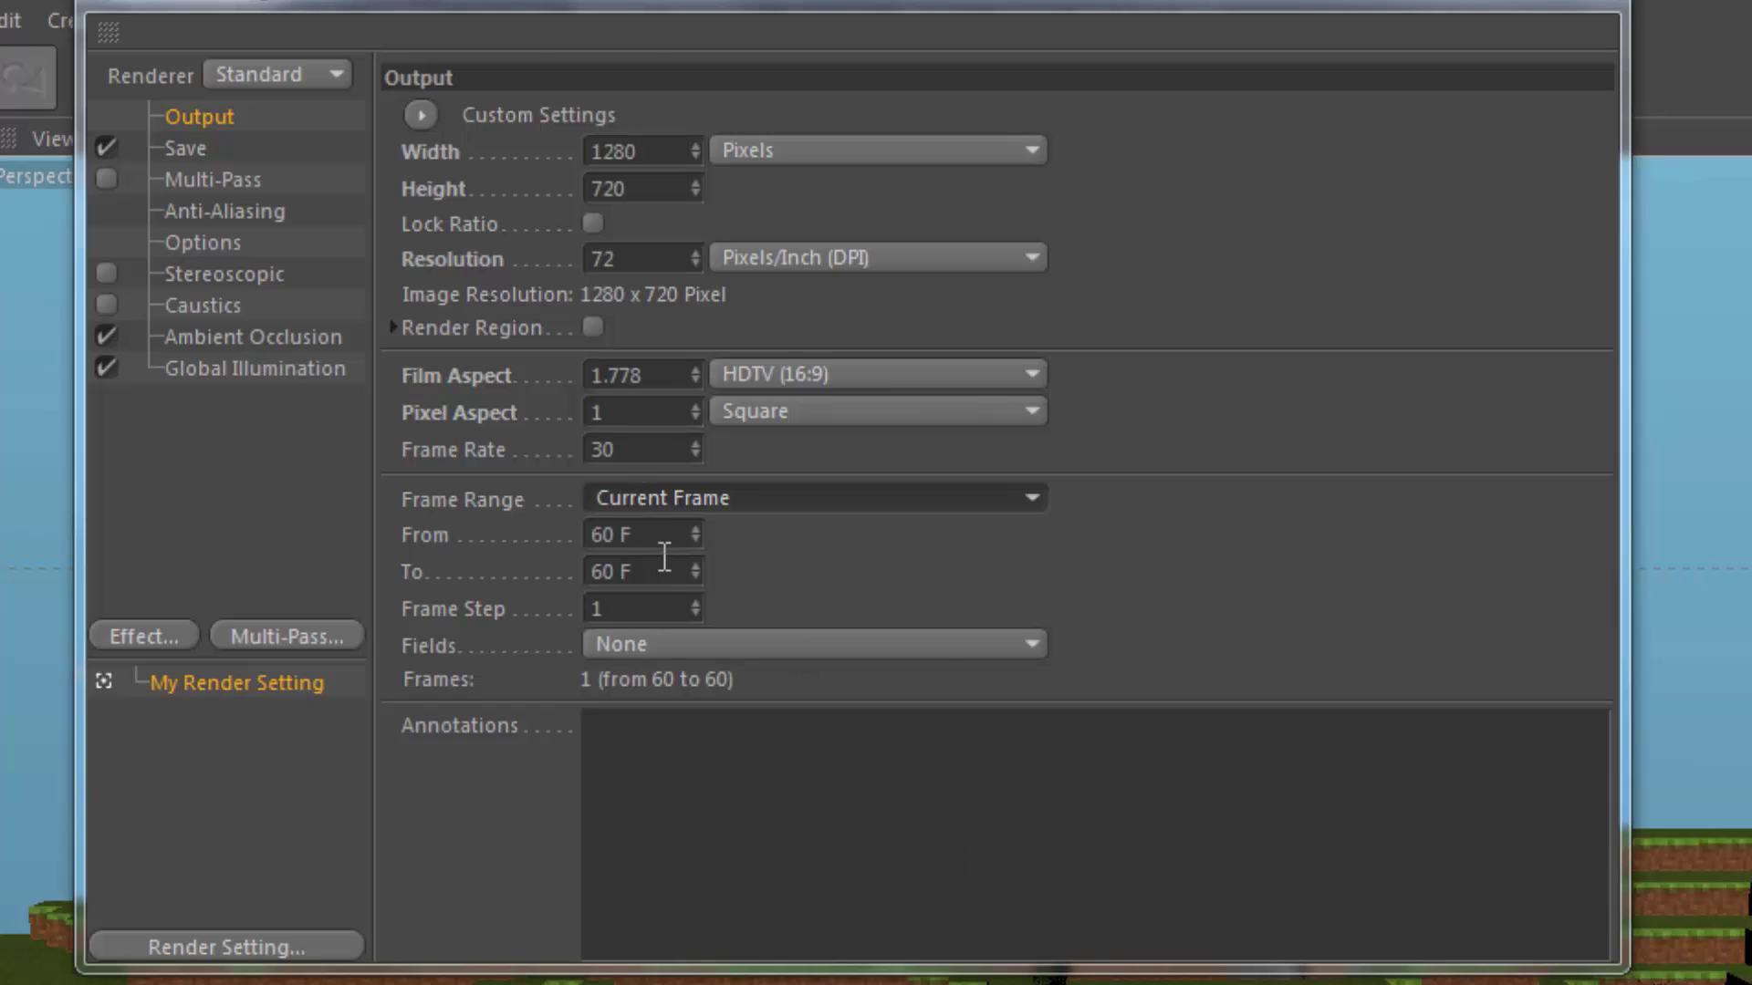
pyautogui.click(666, 571)
pyautogui.doubleClick(655, 533)
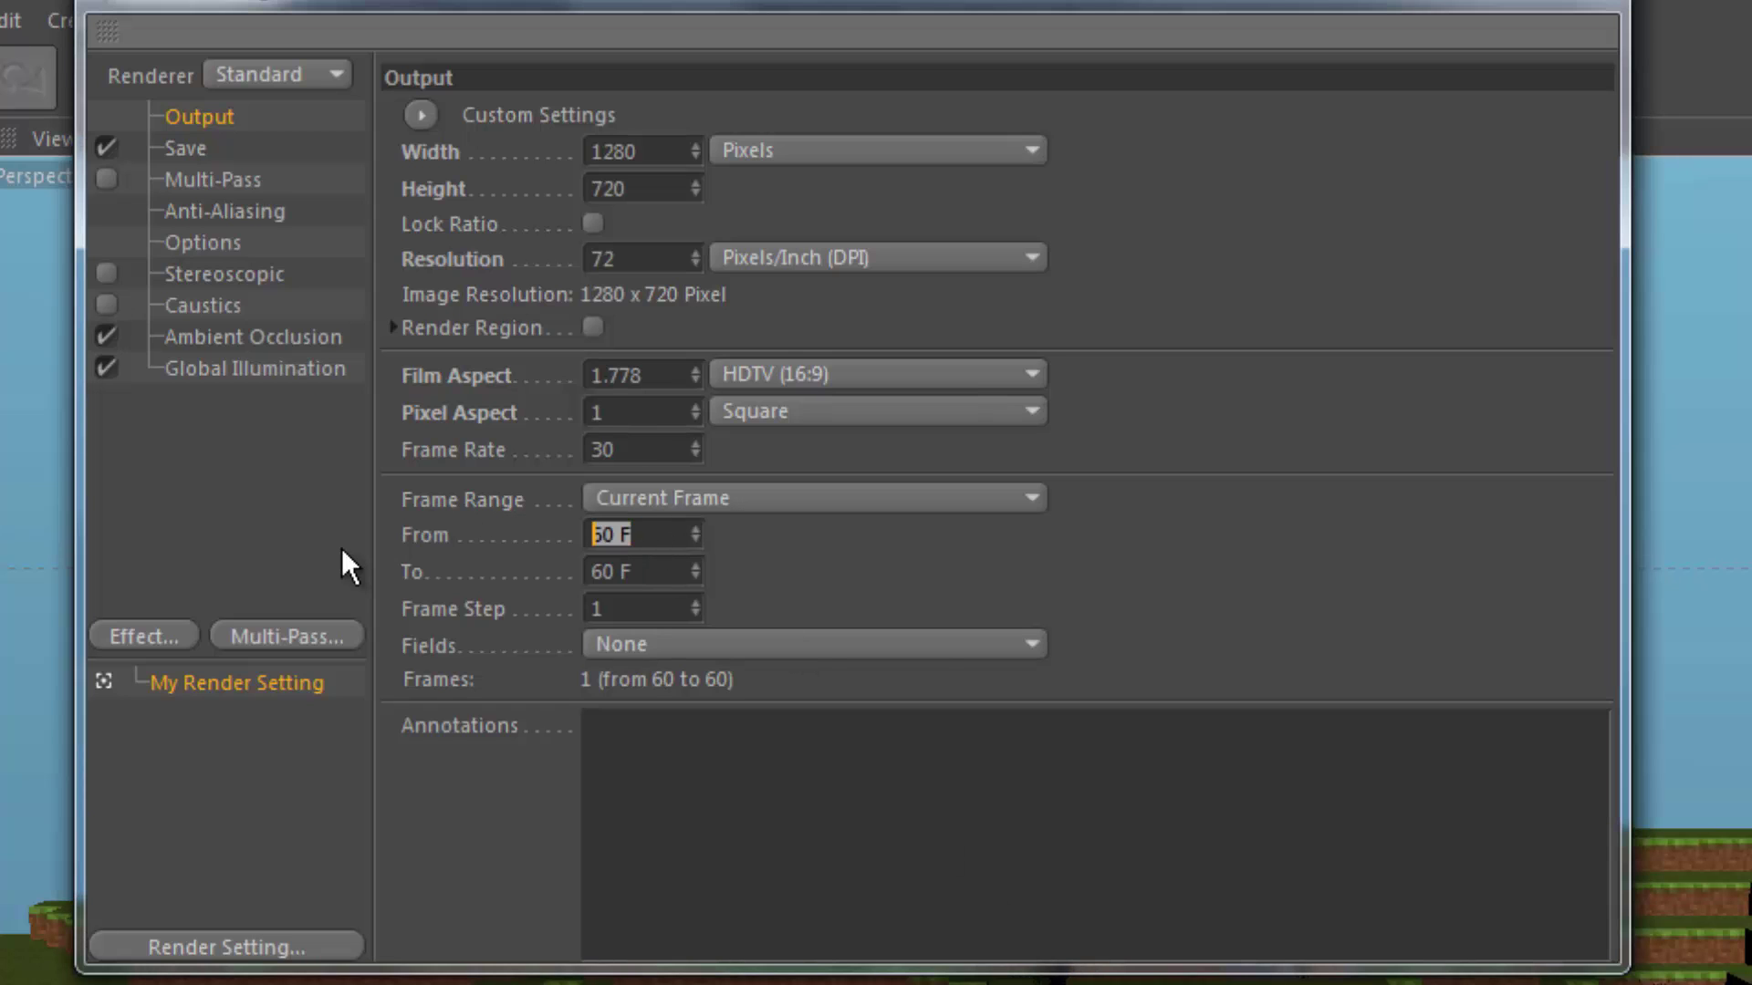
pyautogui.write('0')
pyautogui.press('Return')
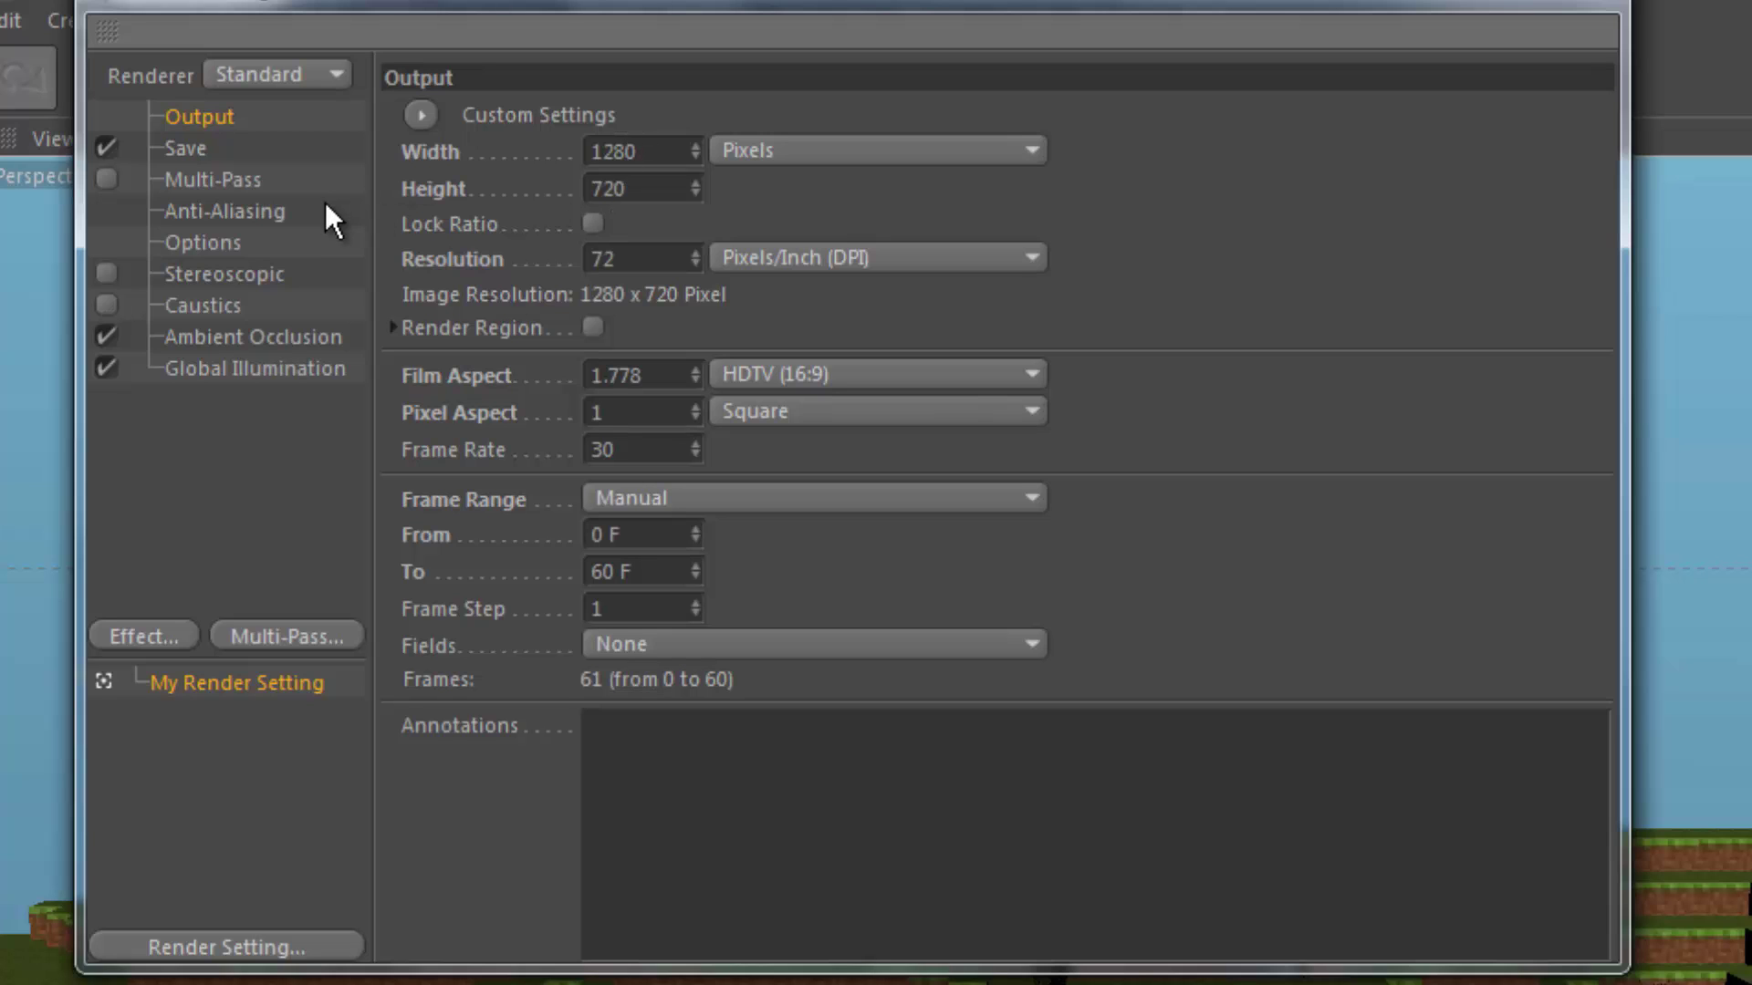
# Set the format for saving the render to QuickTime Movie.
pyautogui.click(221, 183)
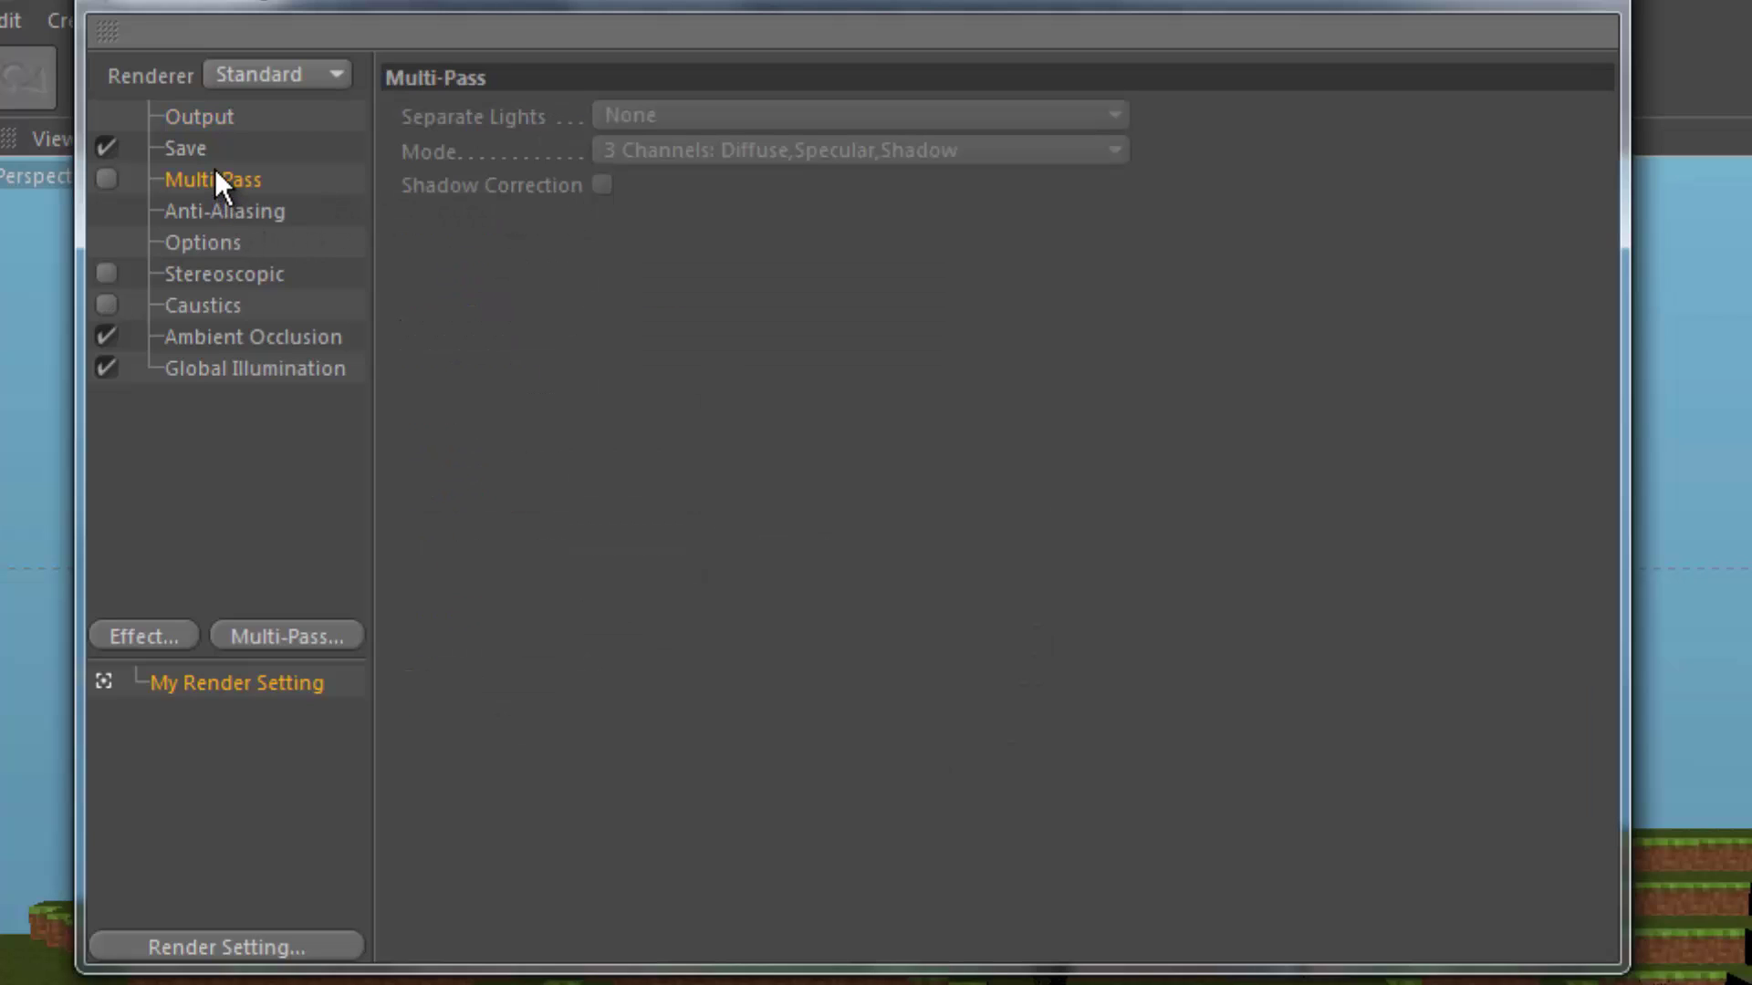
pyautogui.click(212, 160)
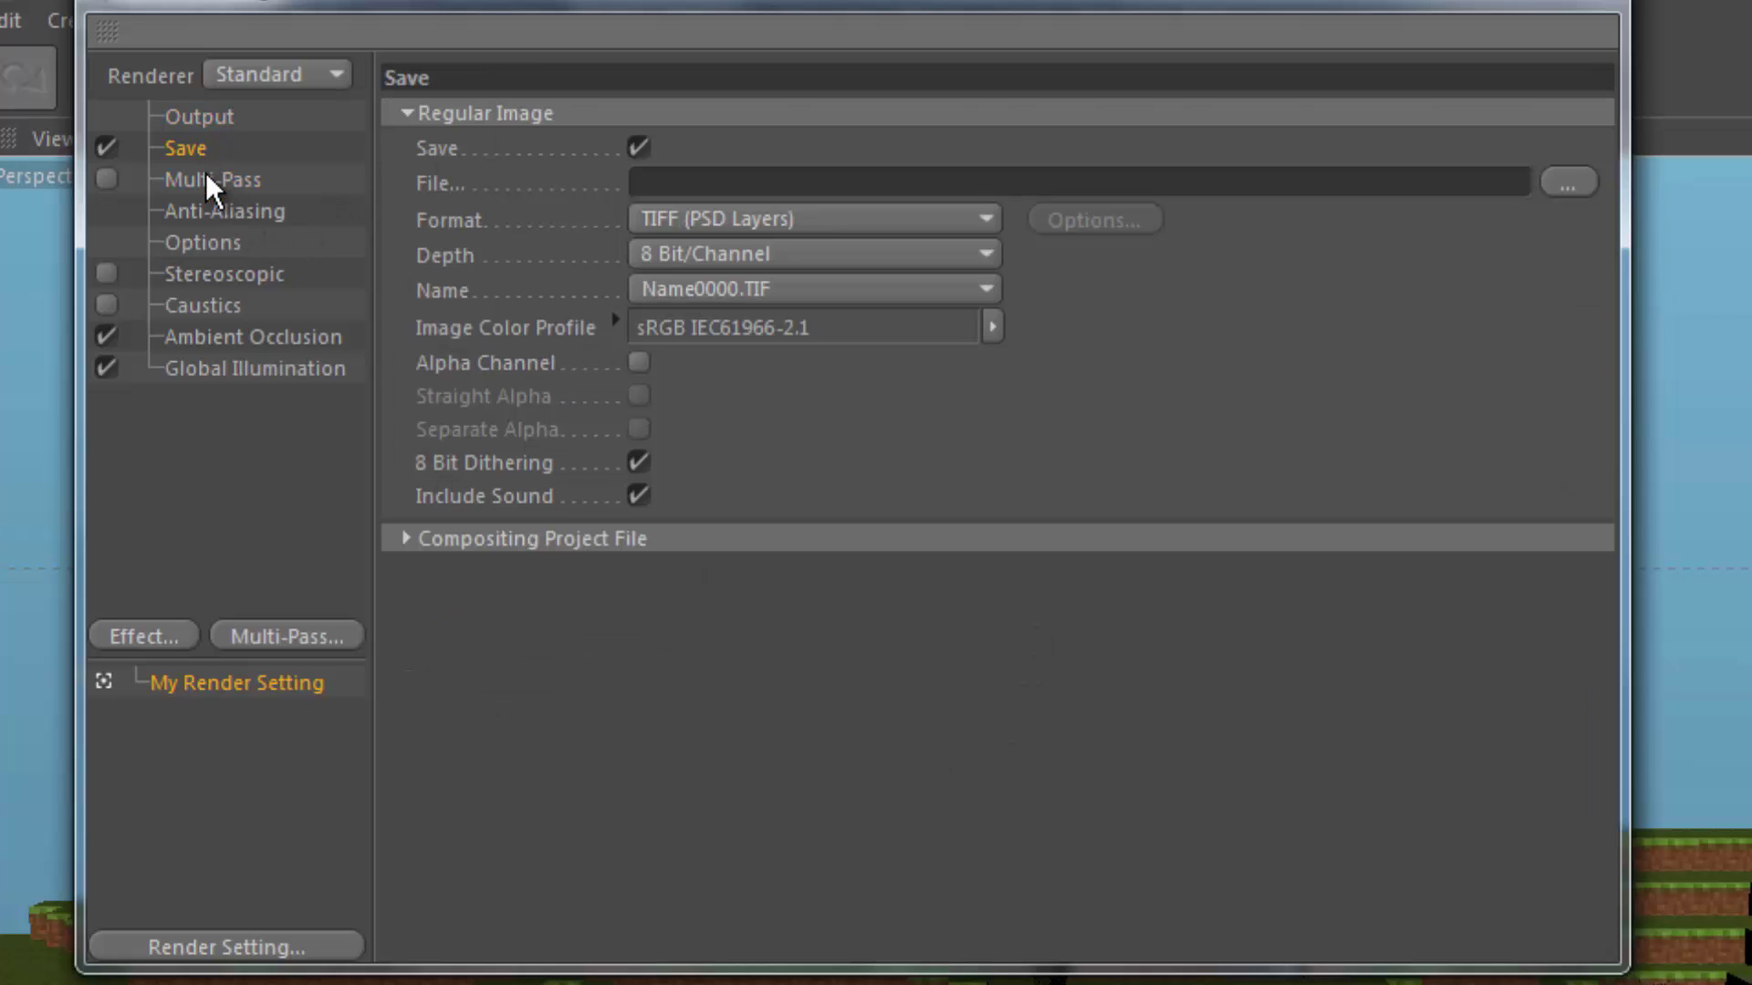
pyautogui.click(699, 223)
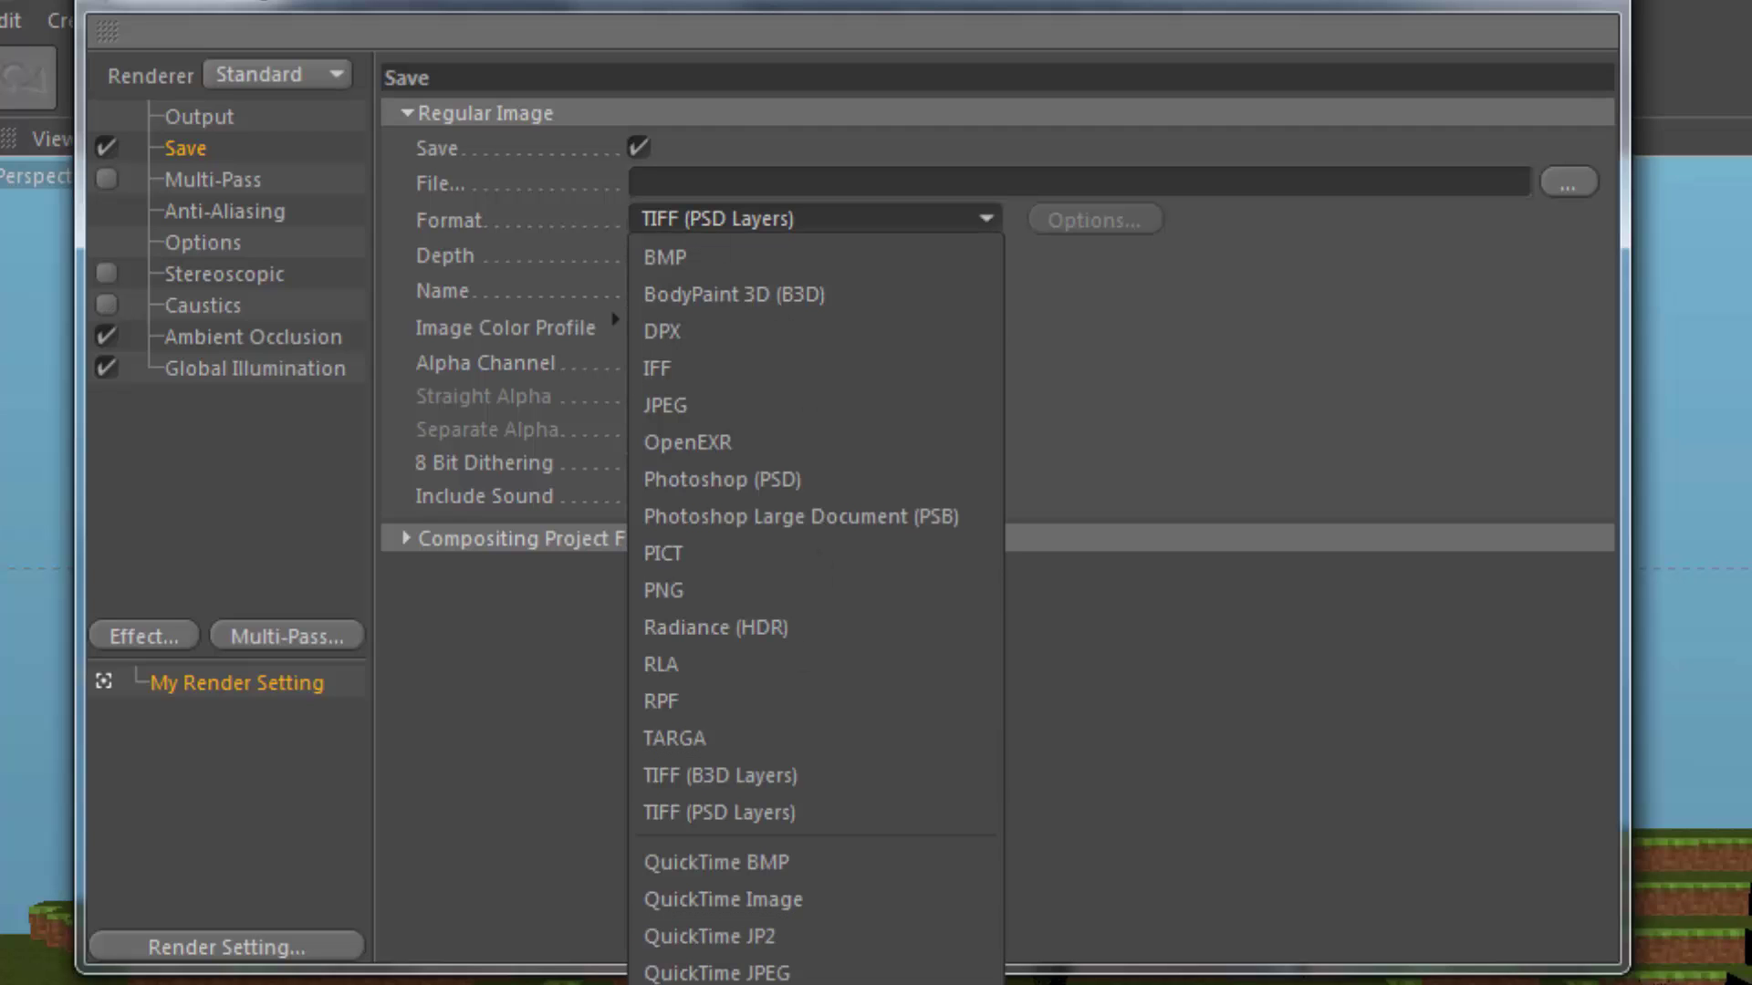
pyautogui.click(794, 705)
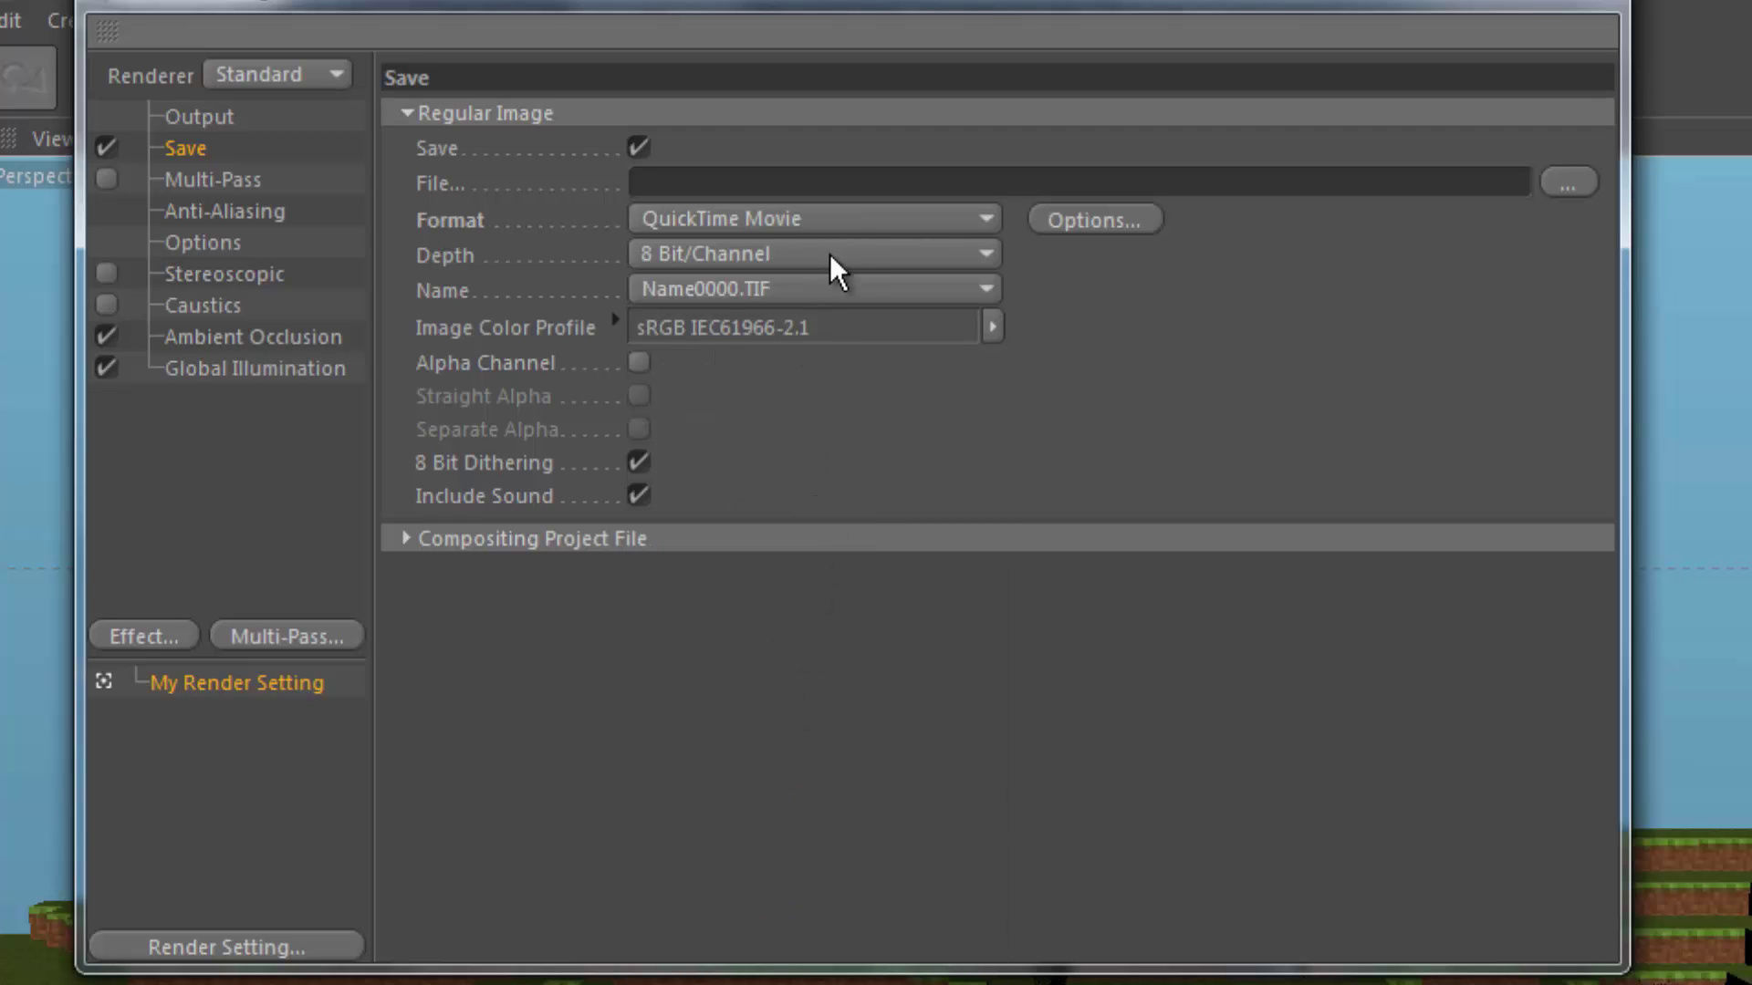
pyautogui.click(850, 223)
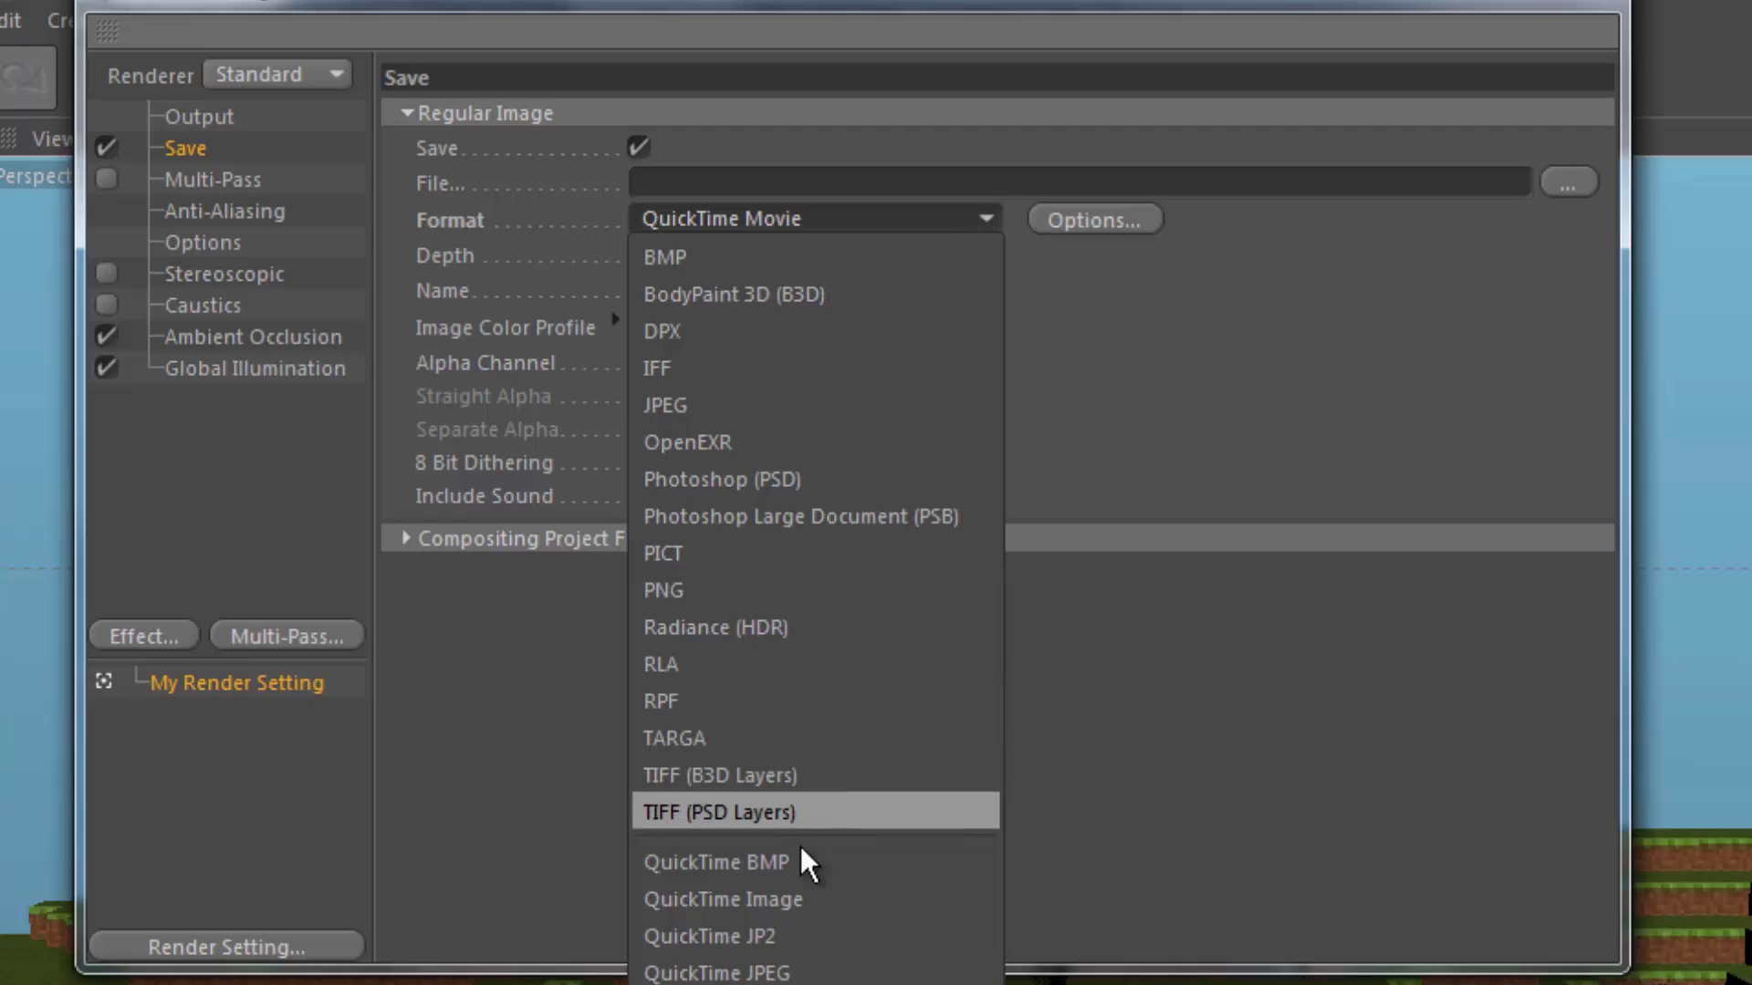
pyautogui.press('Escape')
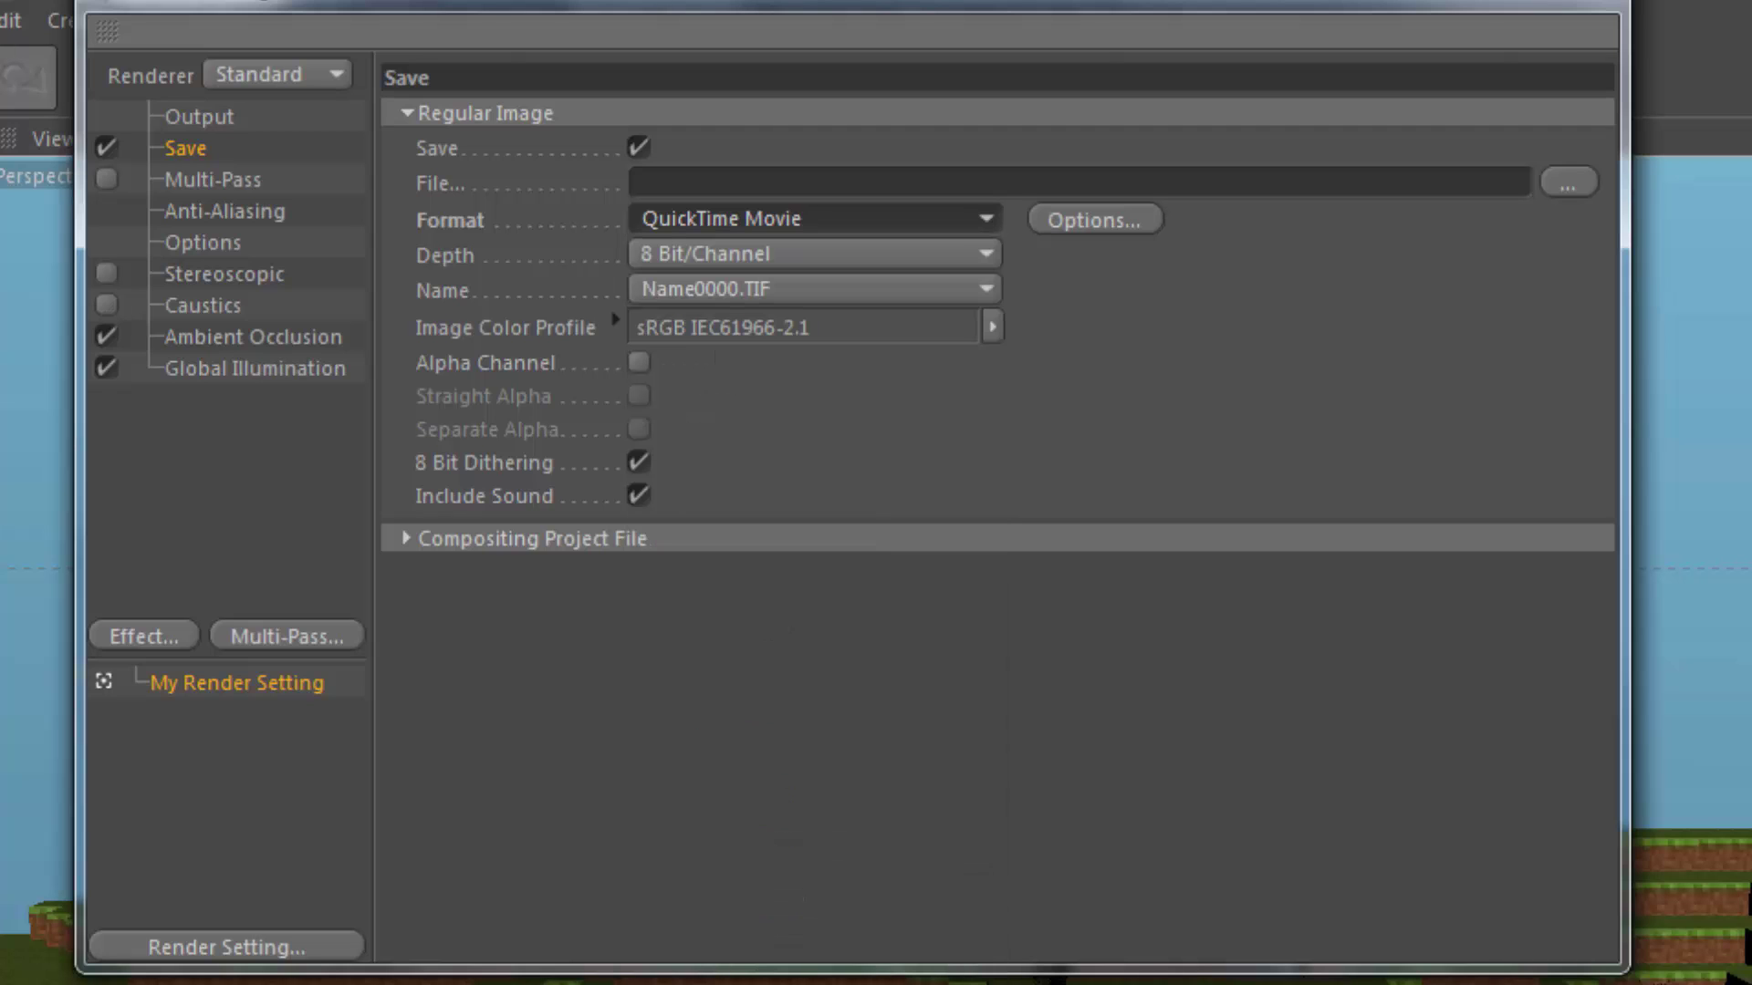
# Set the QuickTime movie's compression quality to Medium.
pyautogui.click(1040, 220)
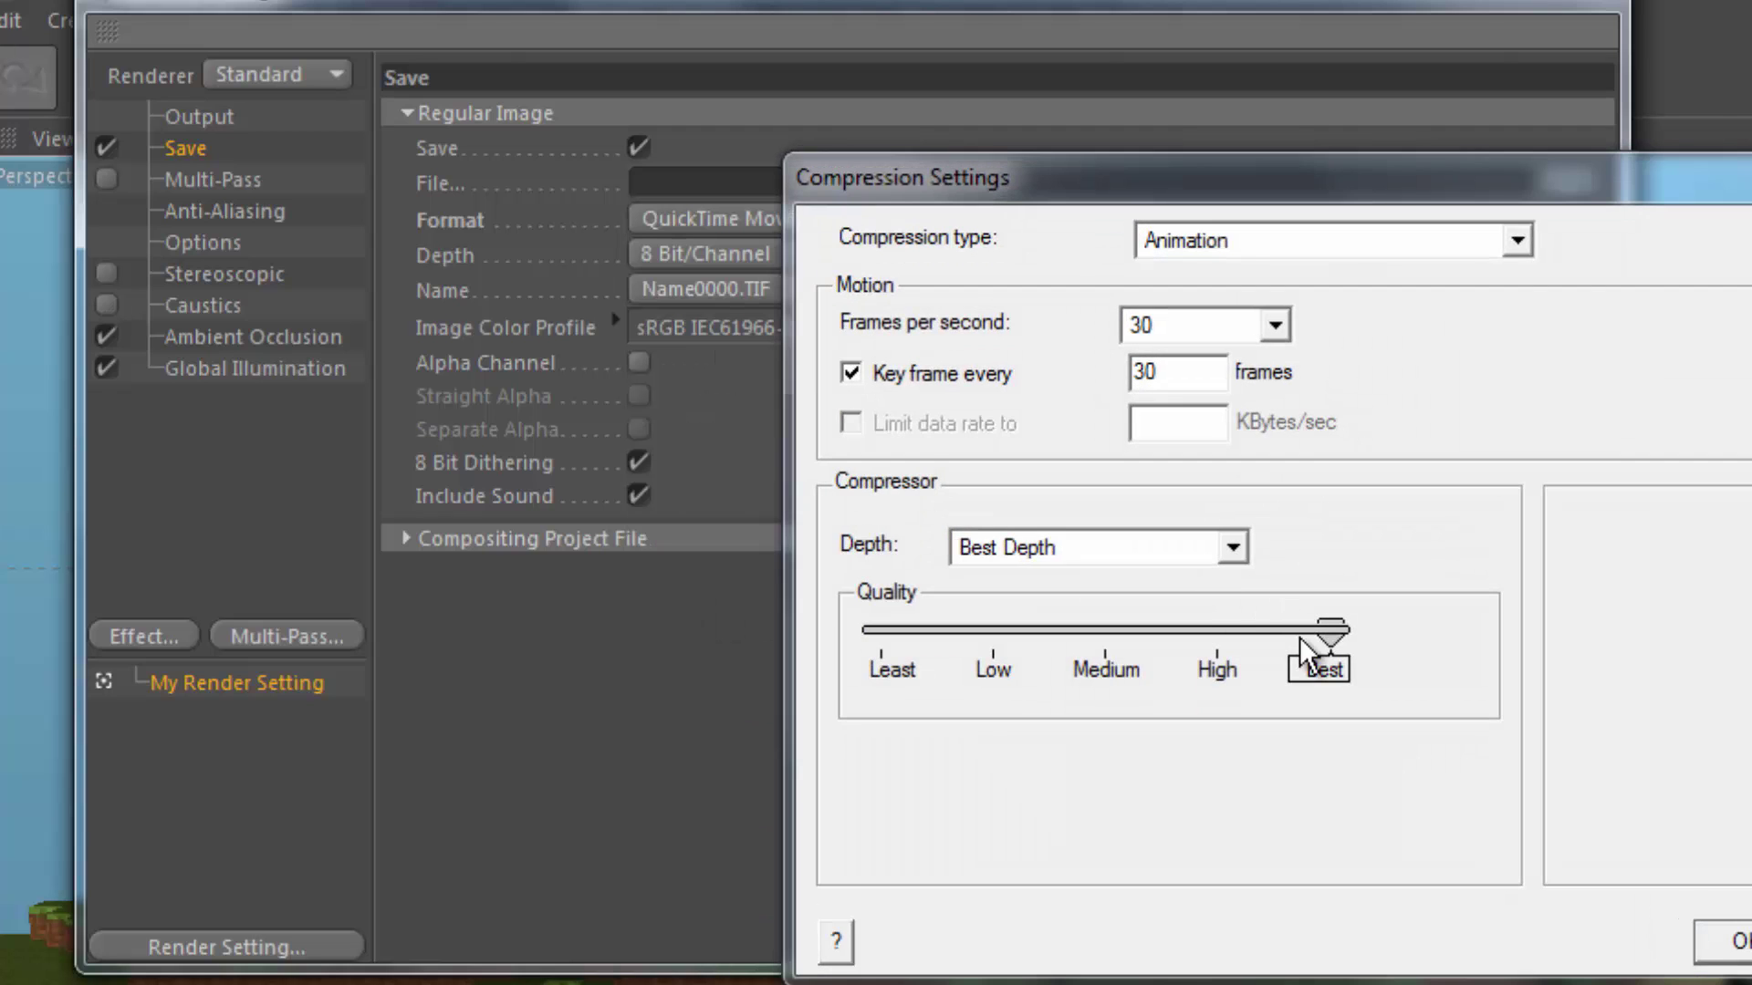
pyautogui.press('Return')
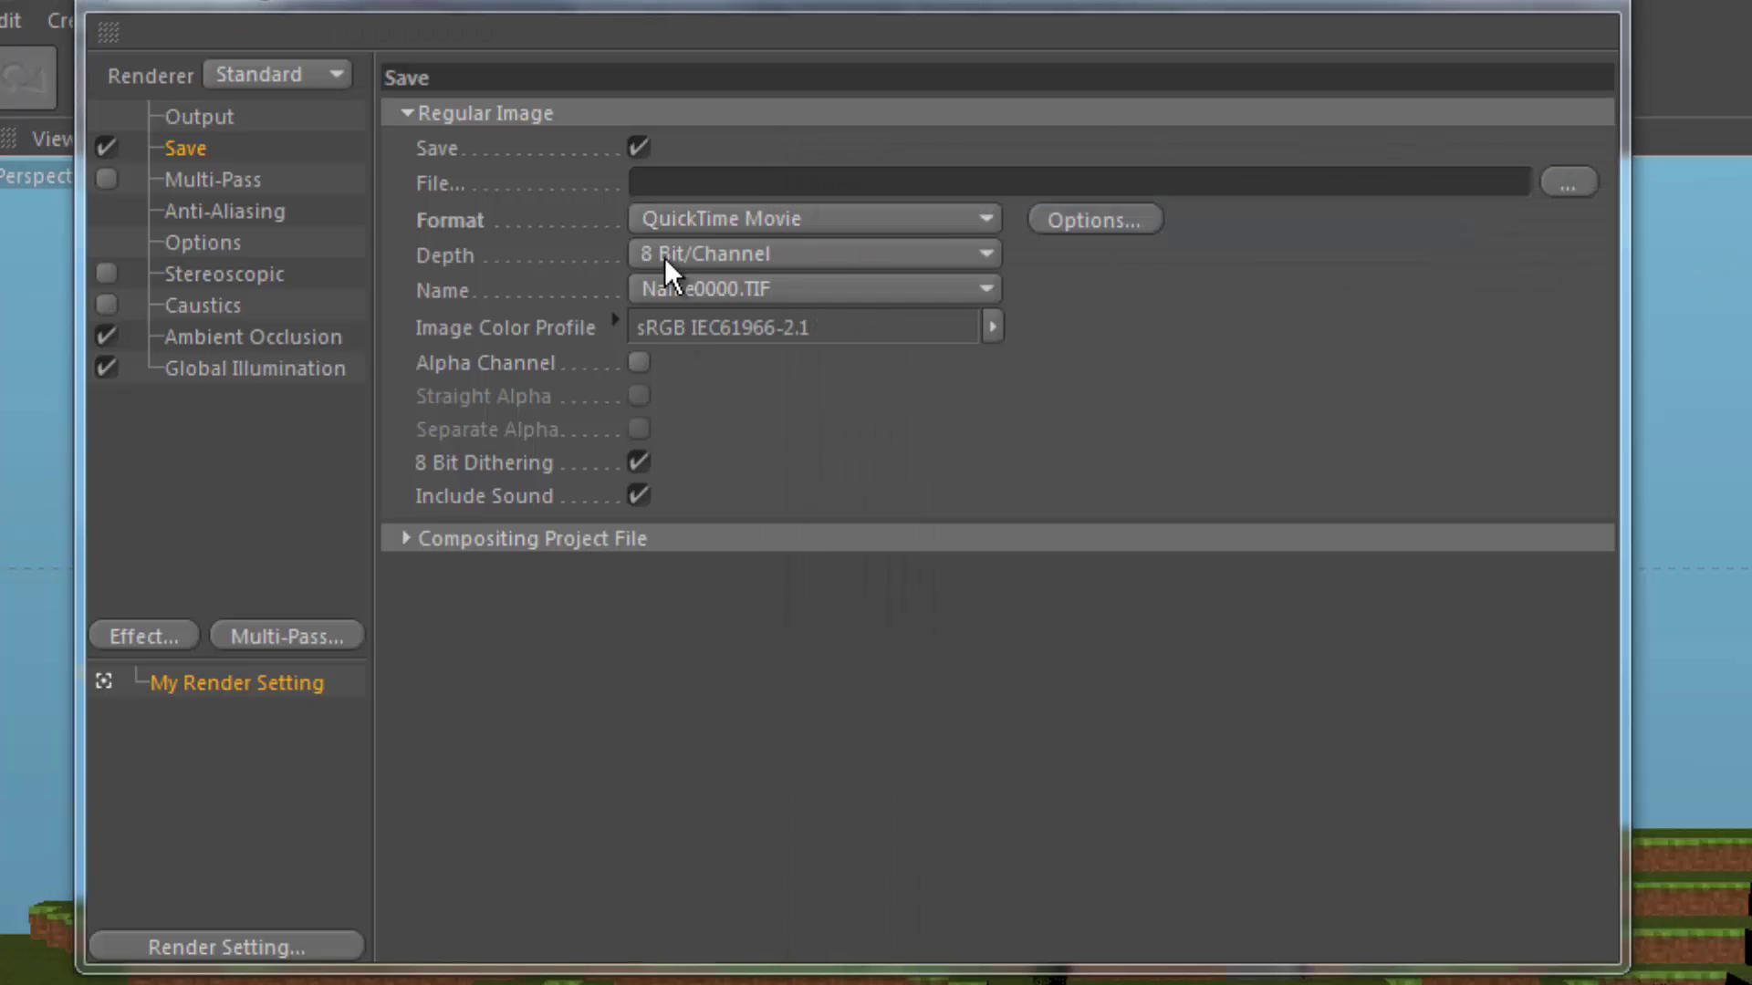
pyautogui.click(1063, 225)
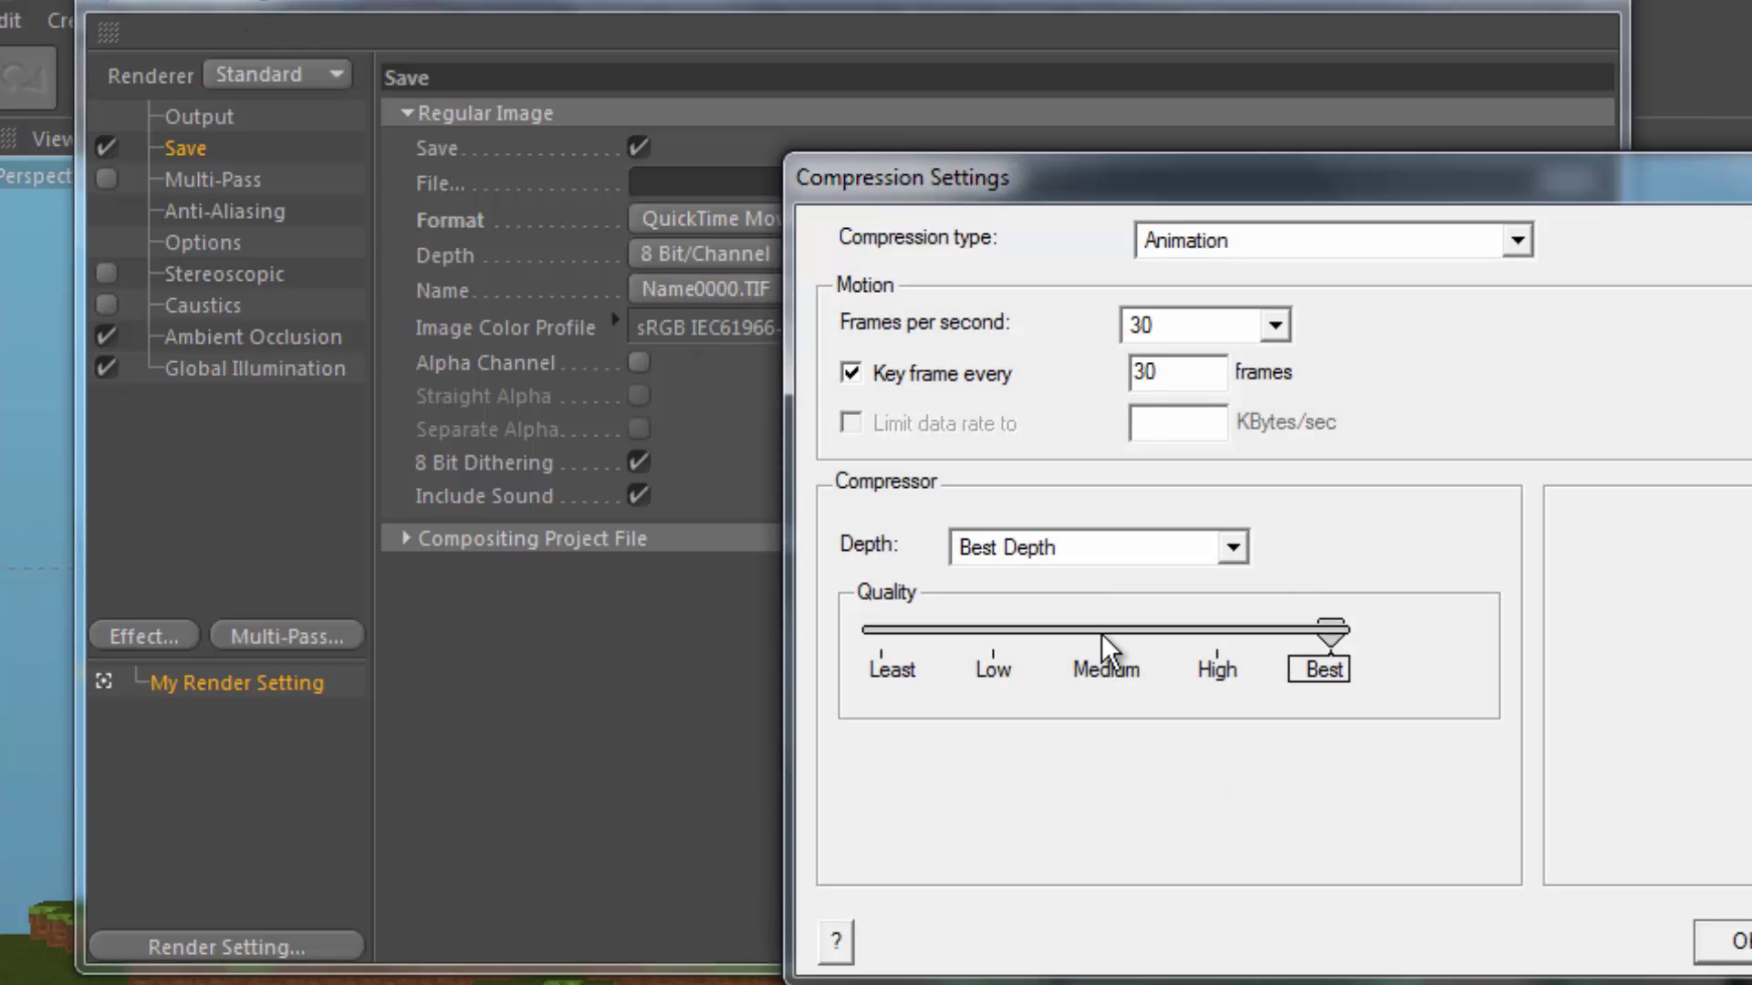
pyautogui.click(1105, 655)
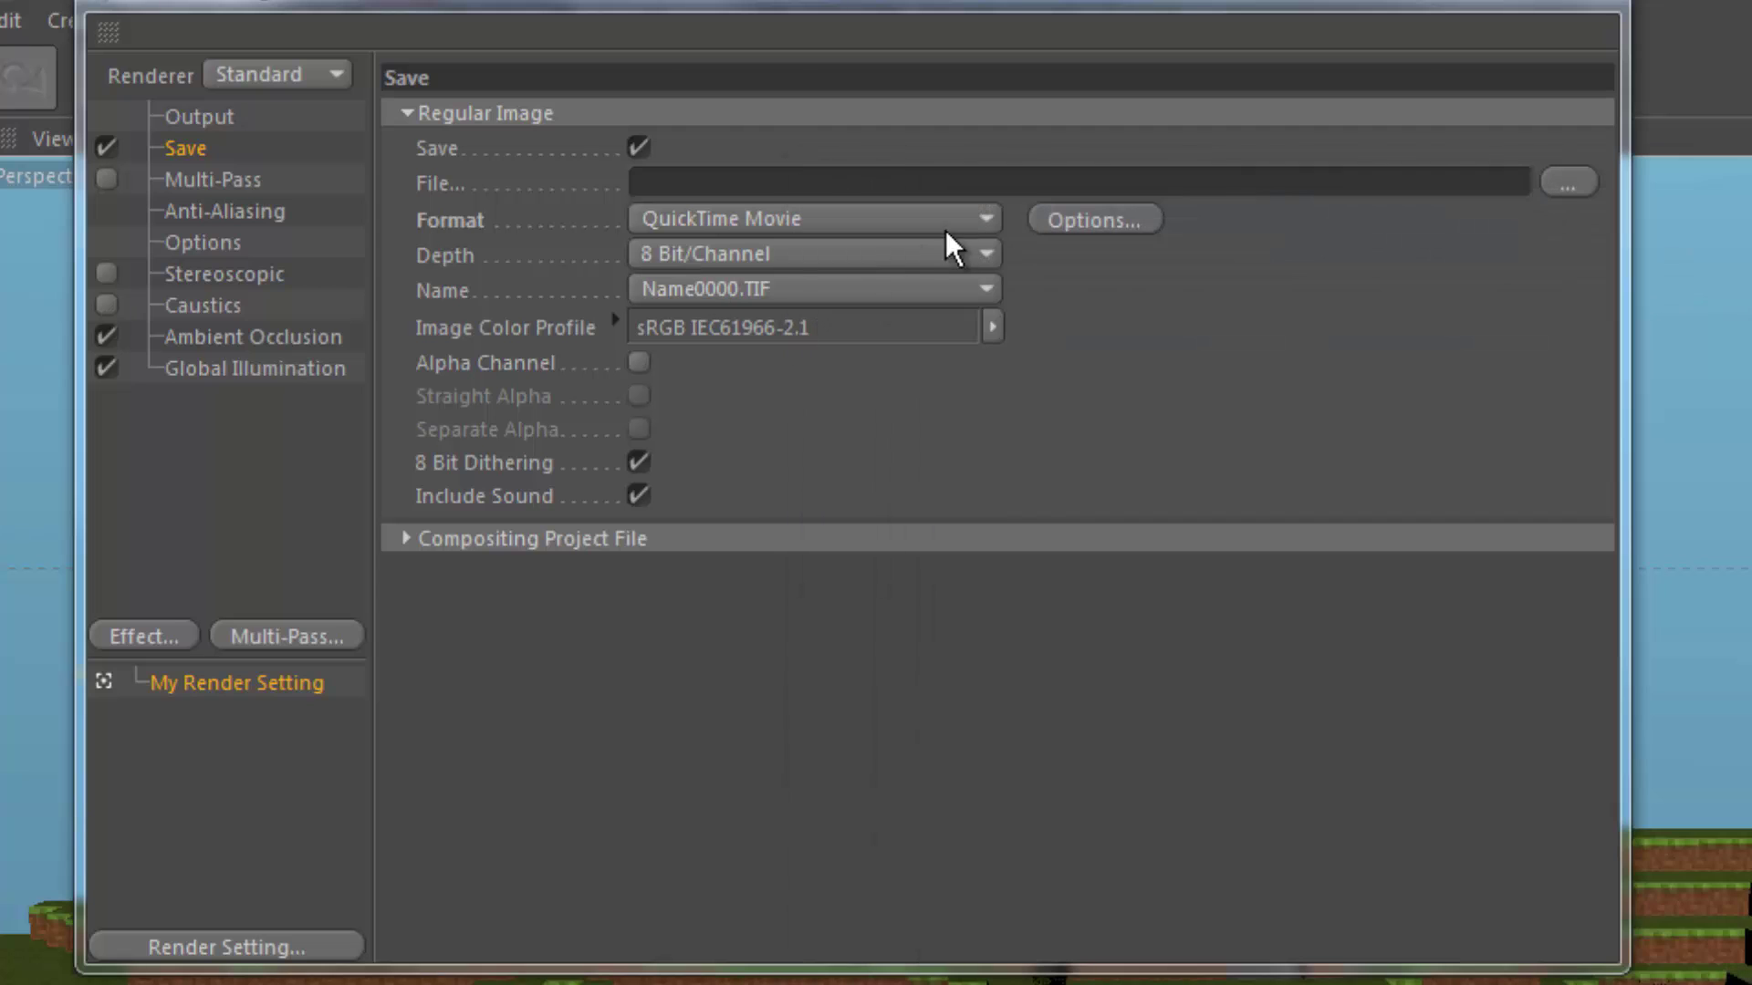
pyautogui.click(1111, 228)
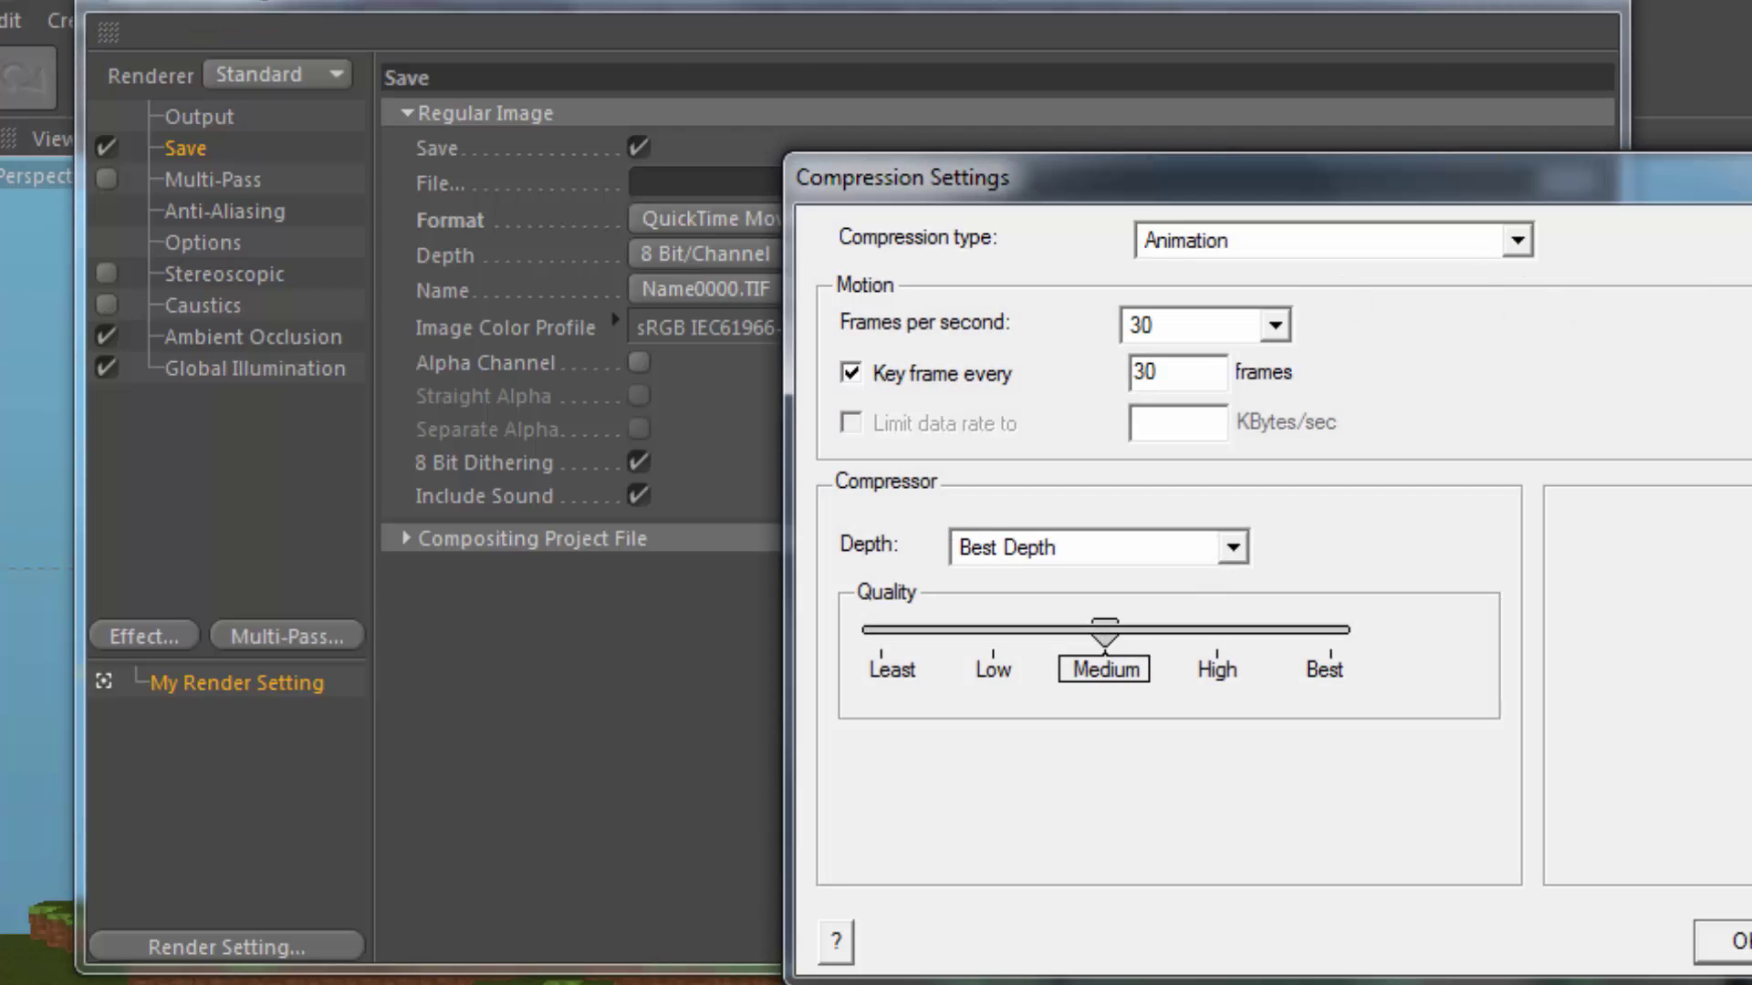
pyautogui.click(1733, 940)
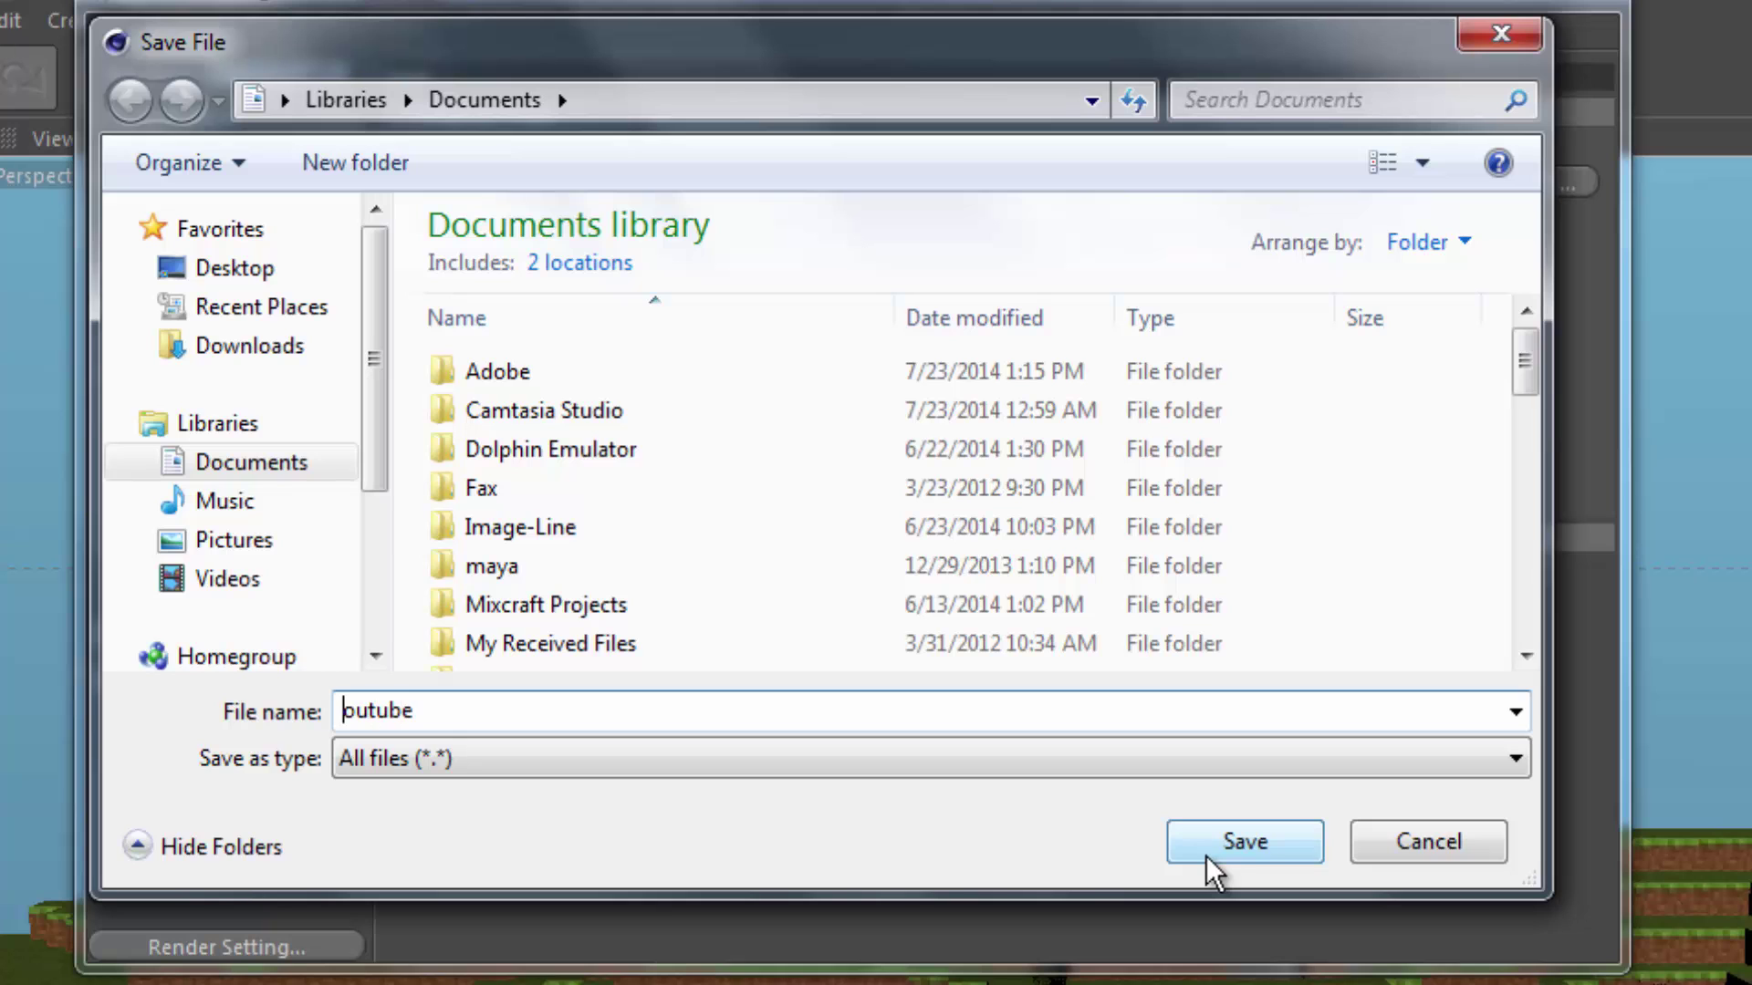
# Set the render output file to Youtube on the Desktop and review the Global Illumination settings.
pyautogui.write('Y')
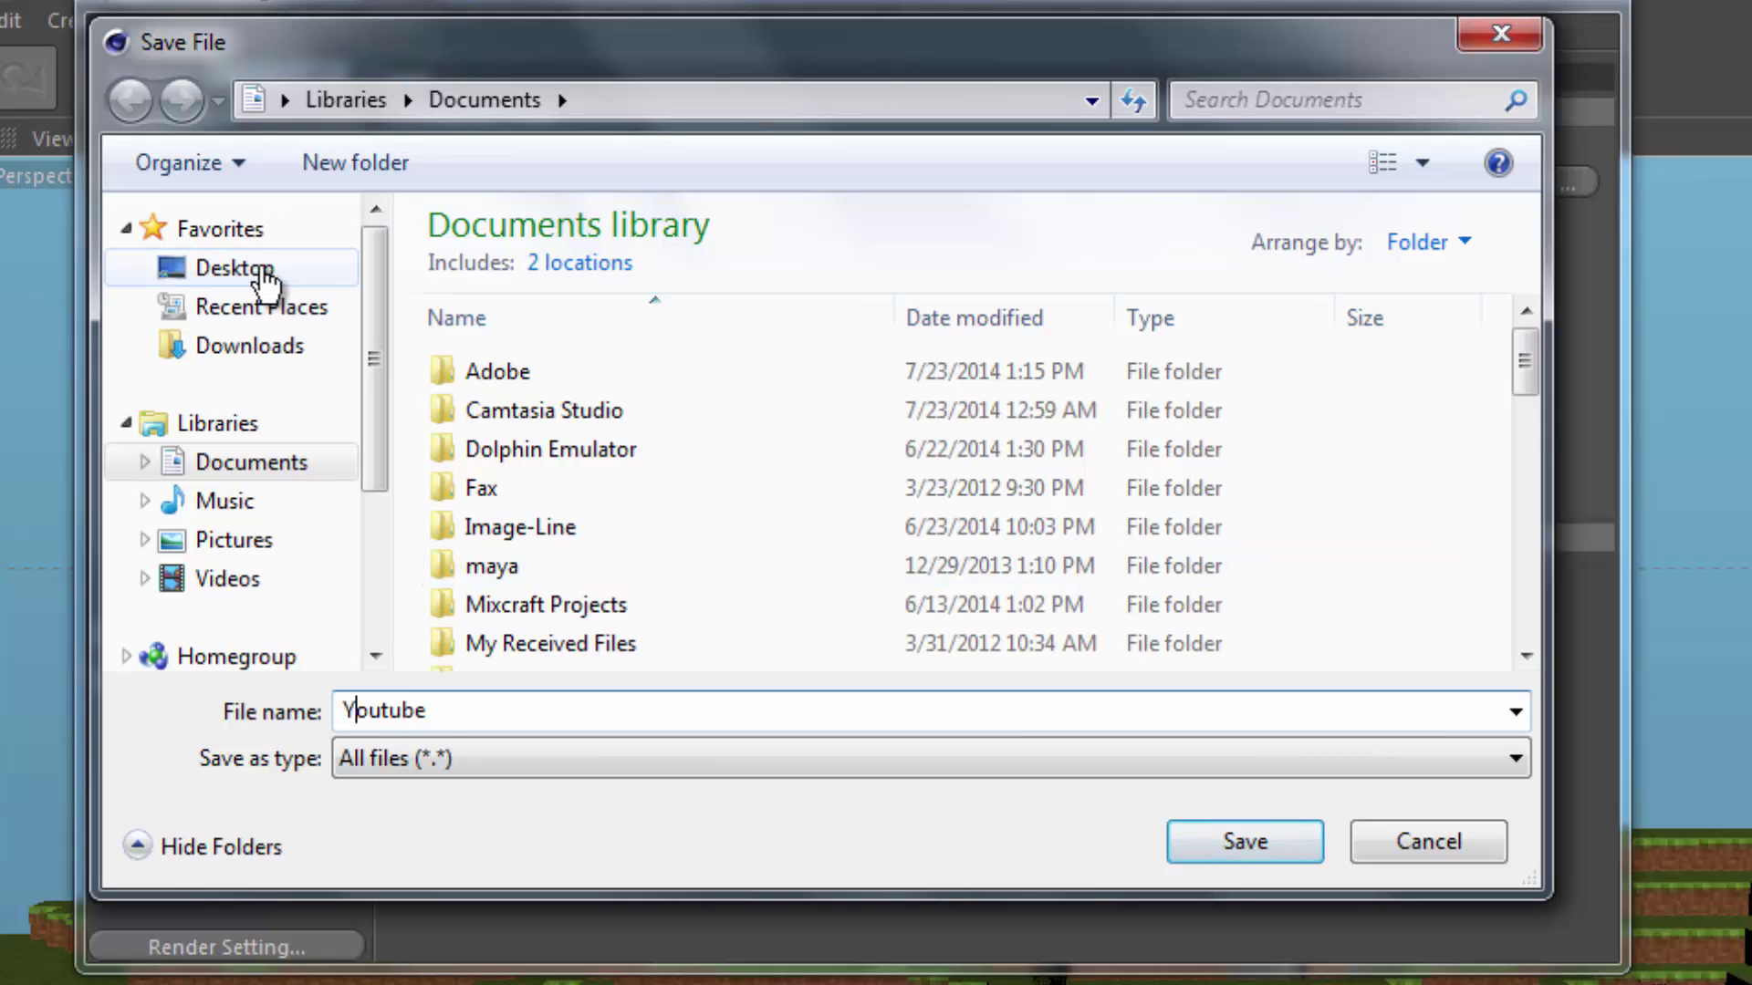
pyautogui.click(260, 269)
pyautogui.click(1247, 838)
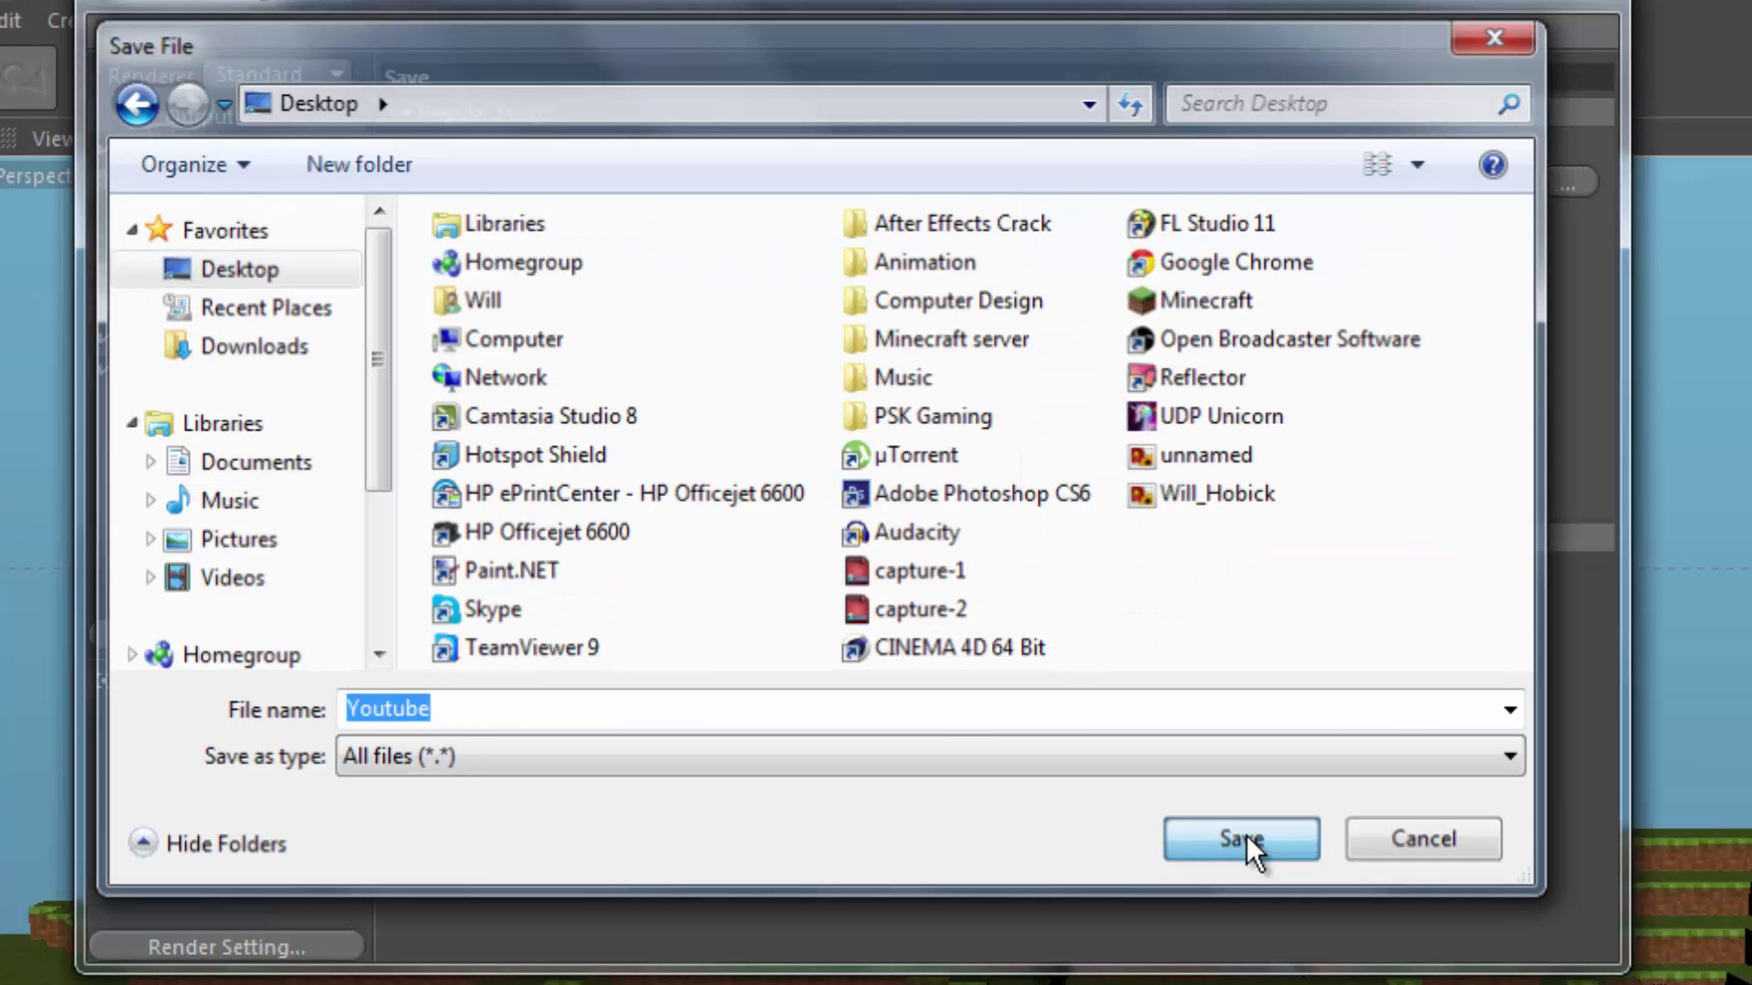
pyautogui.click(221, 366)
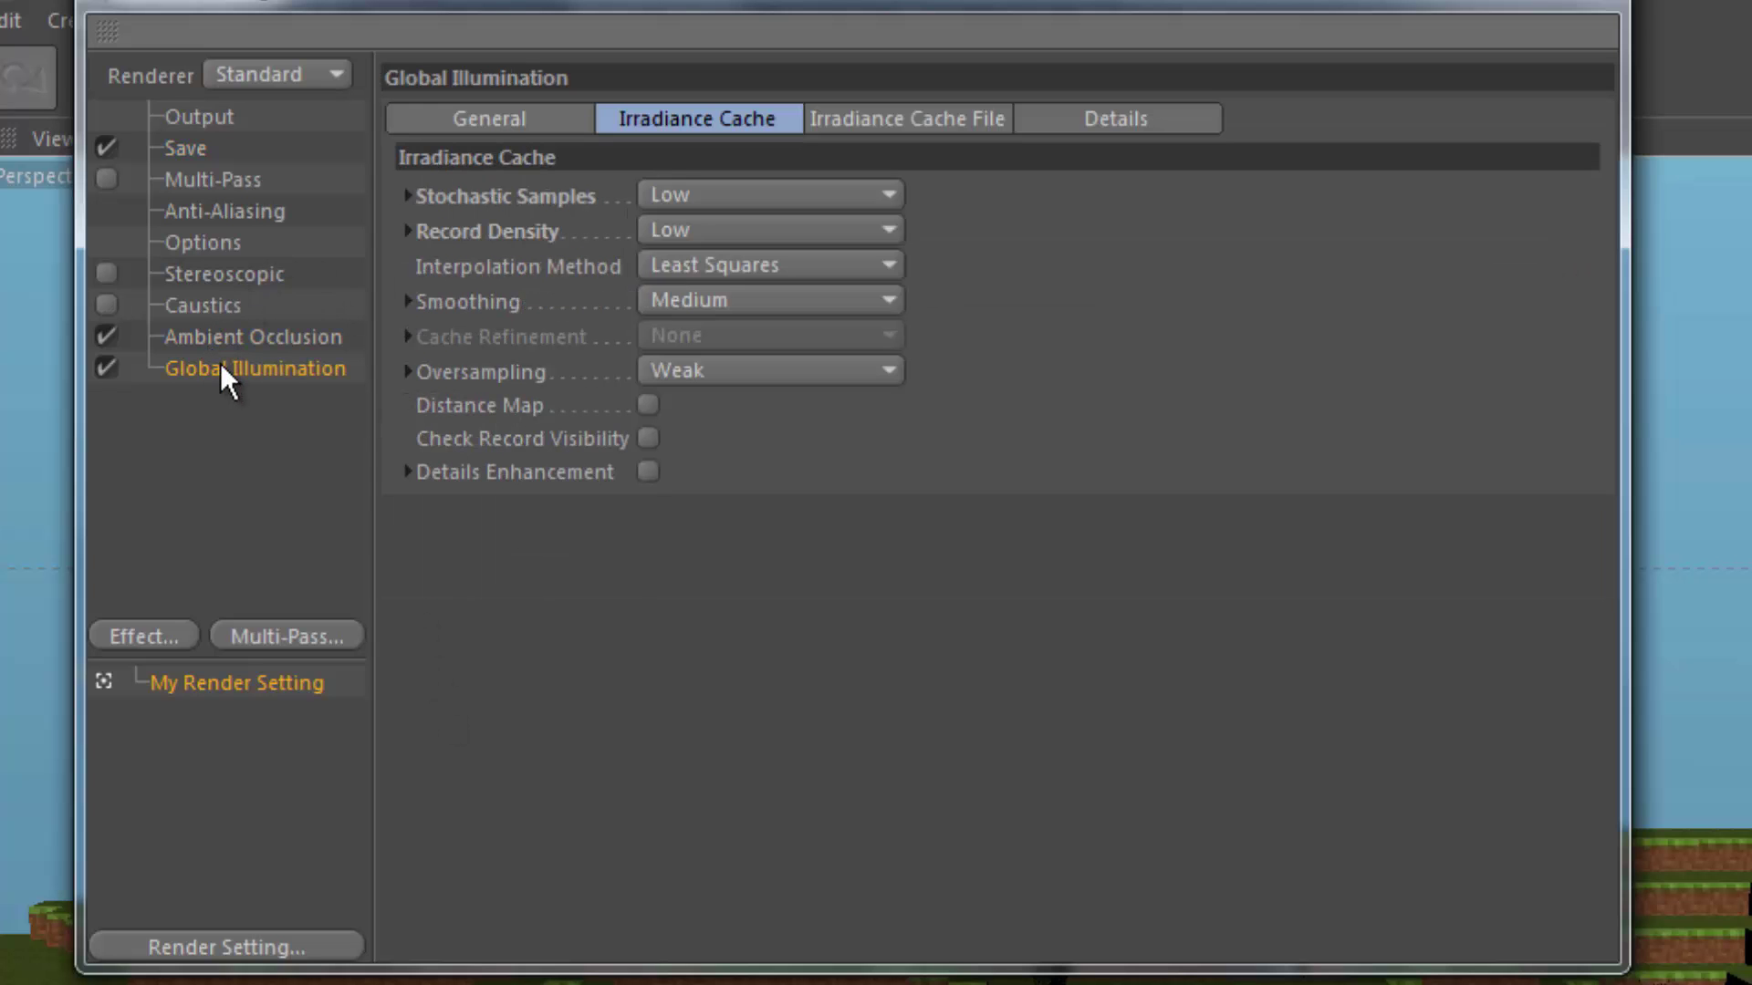
pyautogui.click(213, 182)
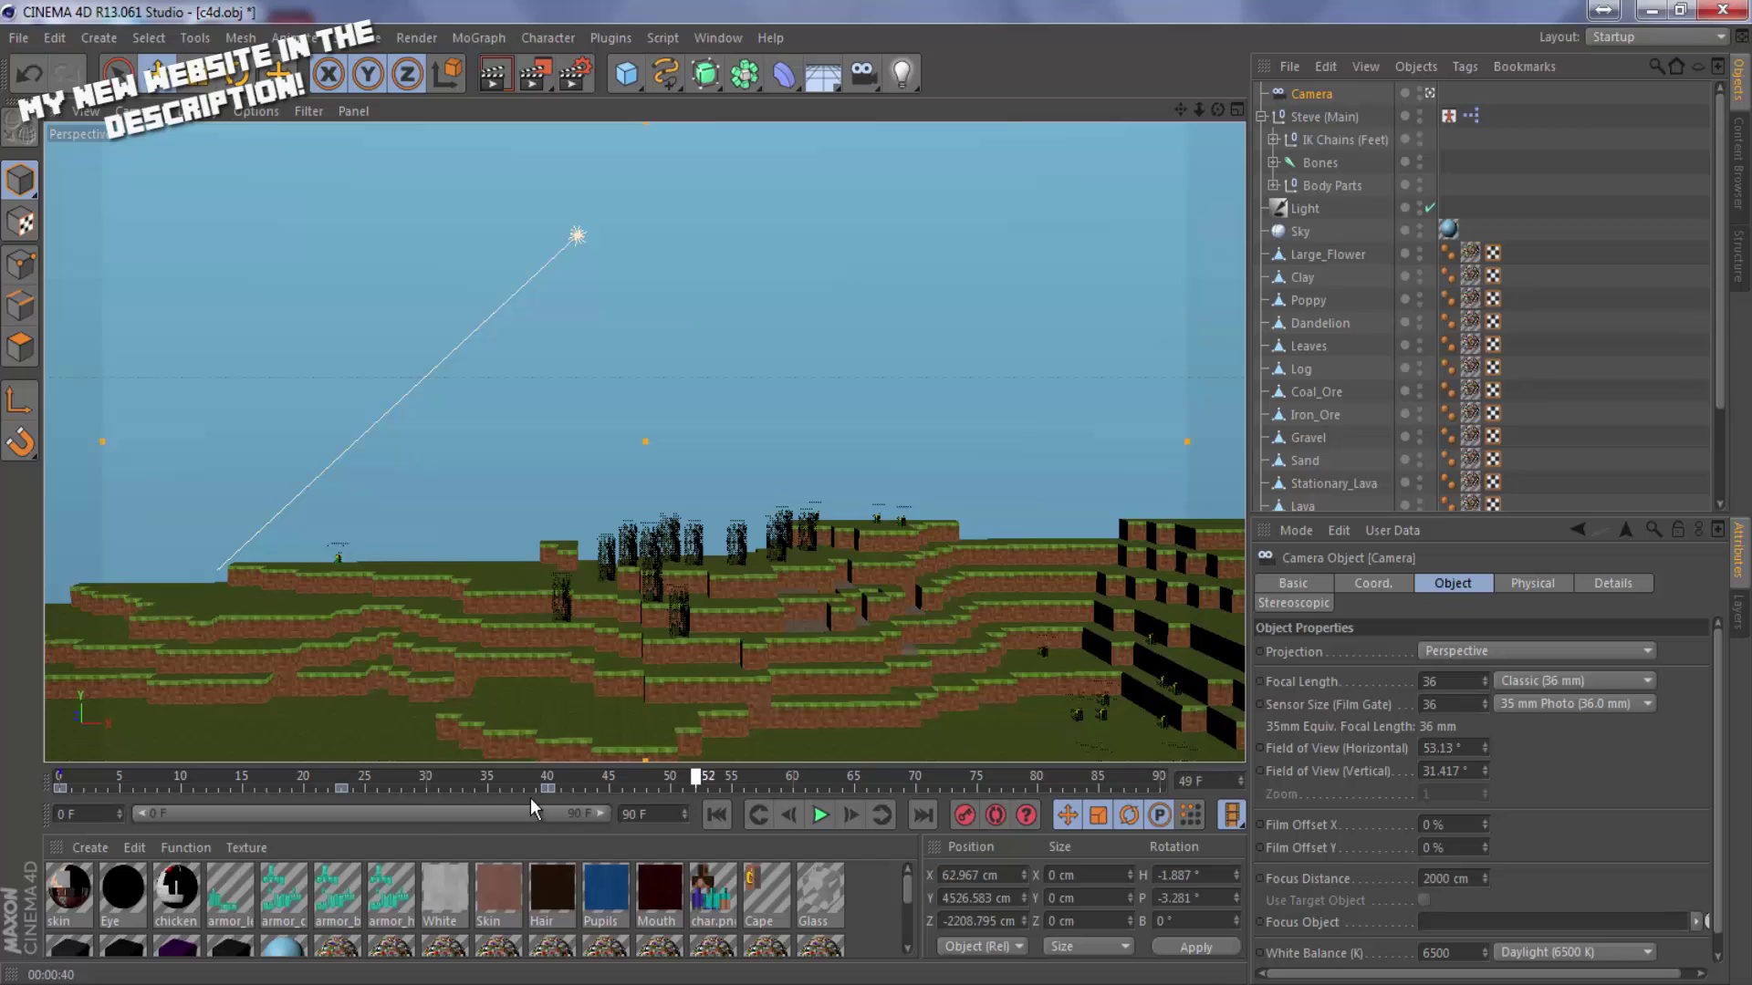
# Return the timeline to frame 0 and render the walking animation to the Picture Viewer.
pyautogui.moveTo(533, 807); pyautogui.dragTo(4, 850)
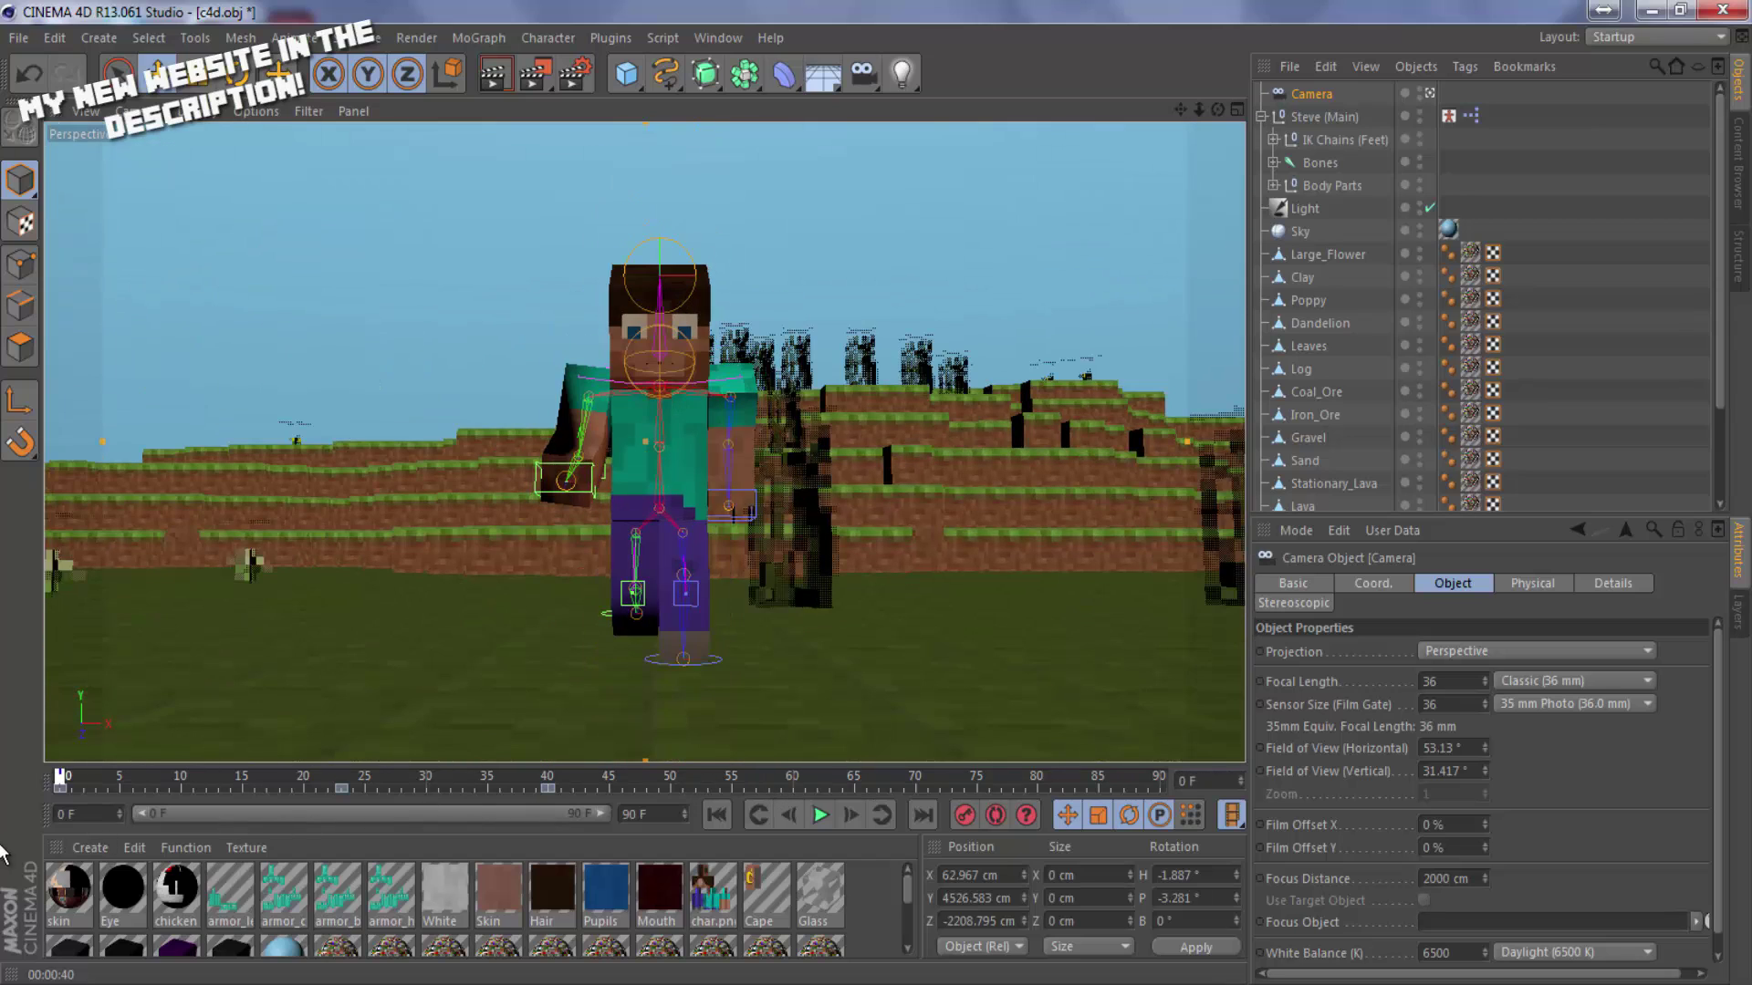
pyautogui.click(538, 71)
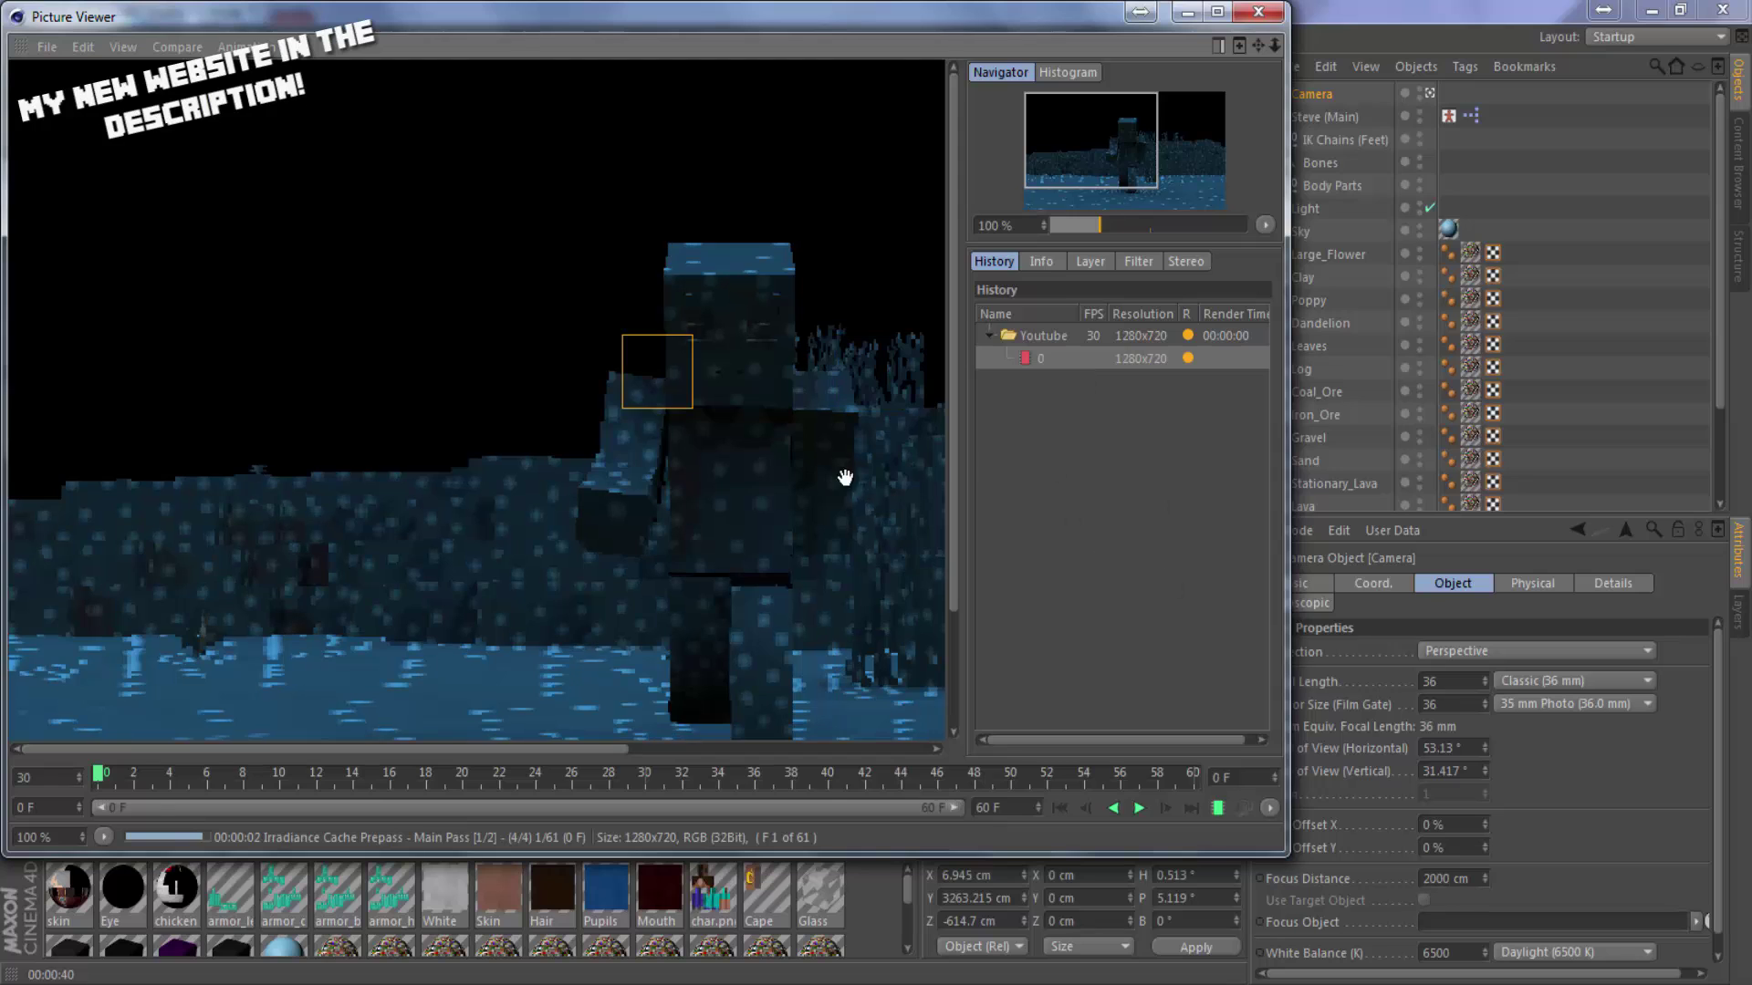
pyautogui.scroll(-2, 767, 472)
pyautogui.scroll(-1, 748, 469)
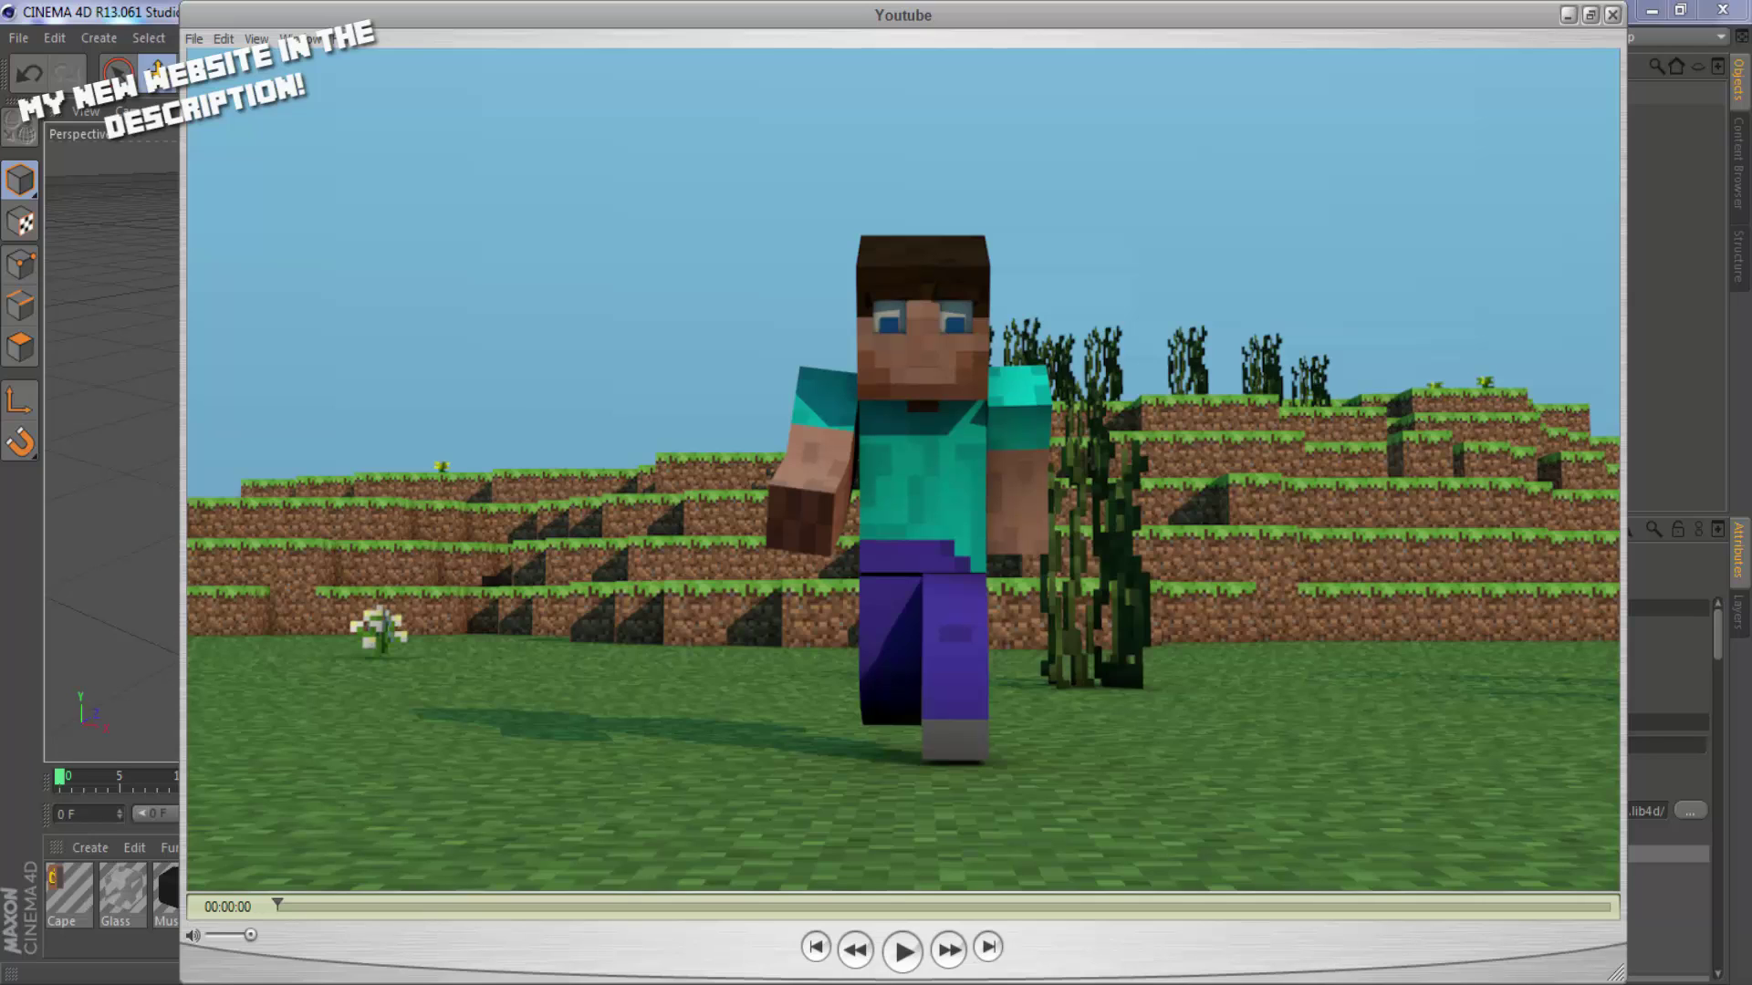
# Play the rendered Youtube movie twice, review the walk and camera move, and close the player.
pyautogui.click(903, 954)
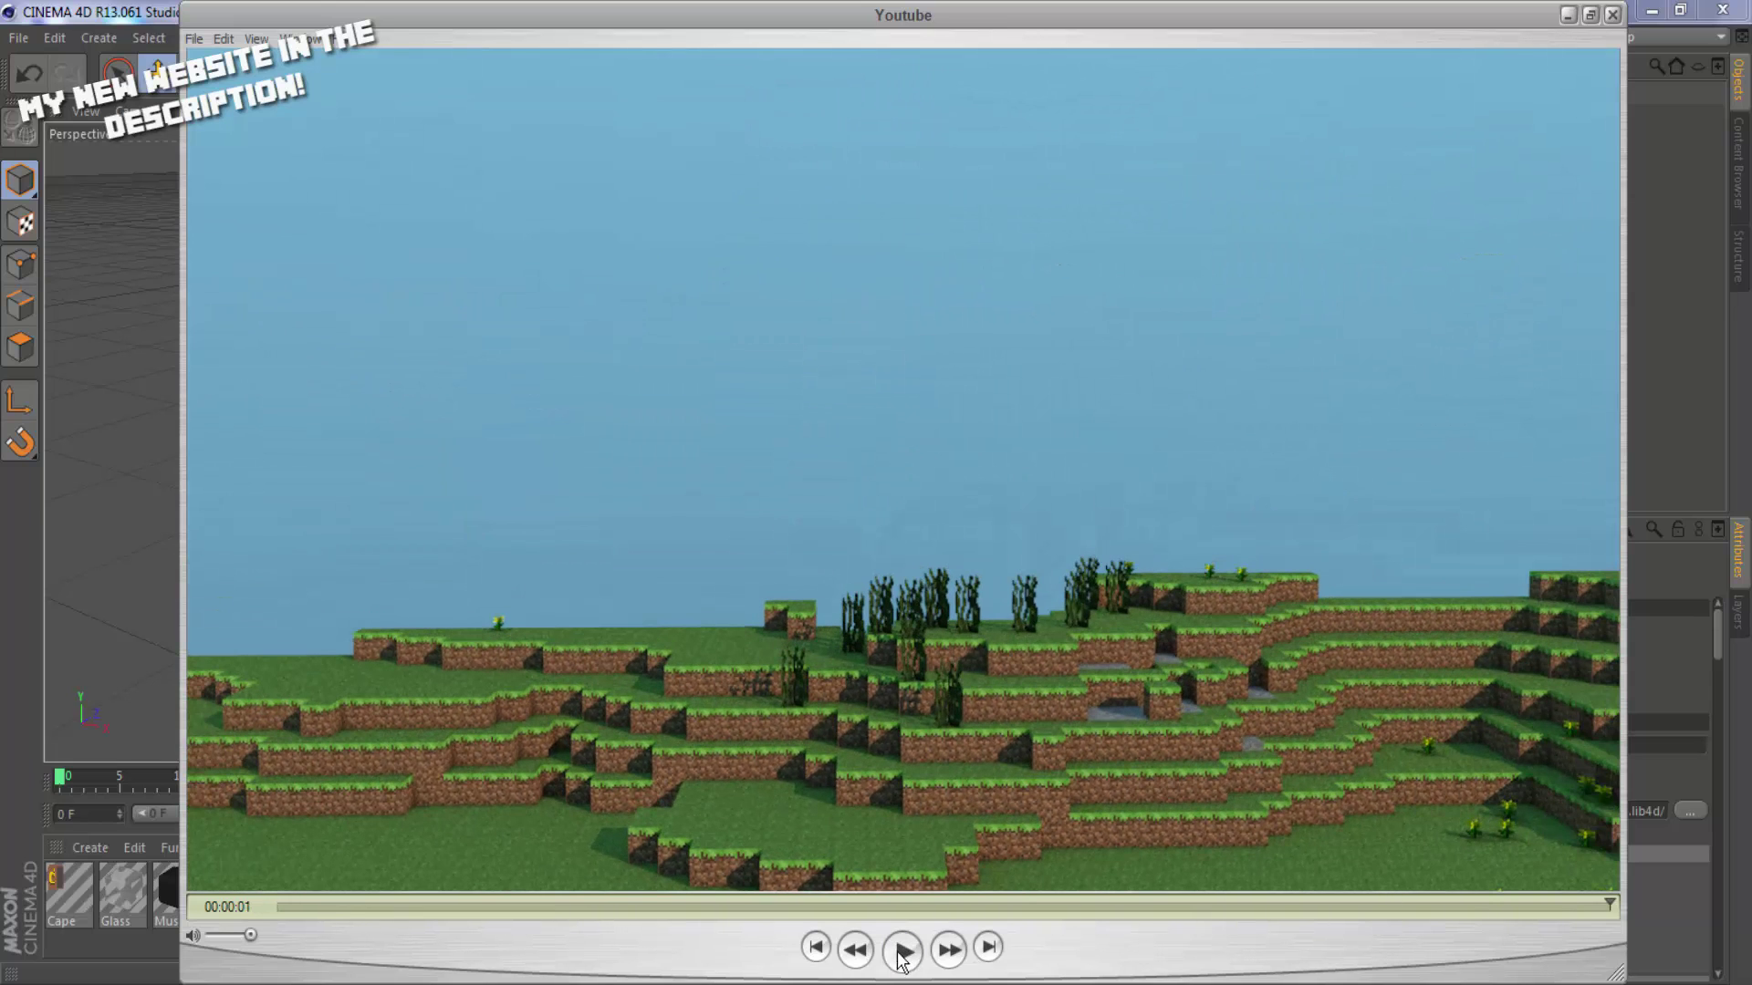
pyautogui.click(450, 909)
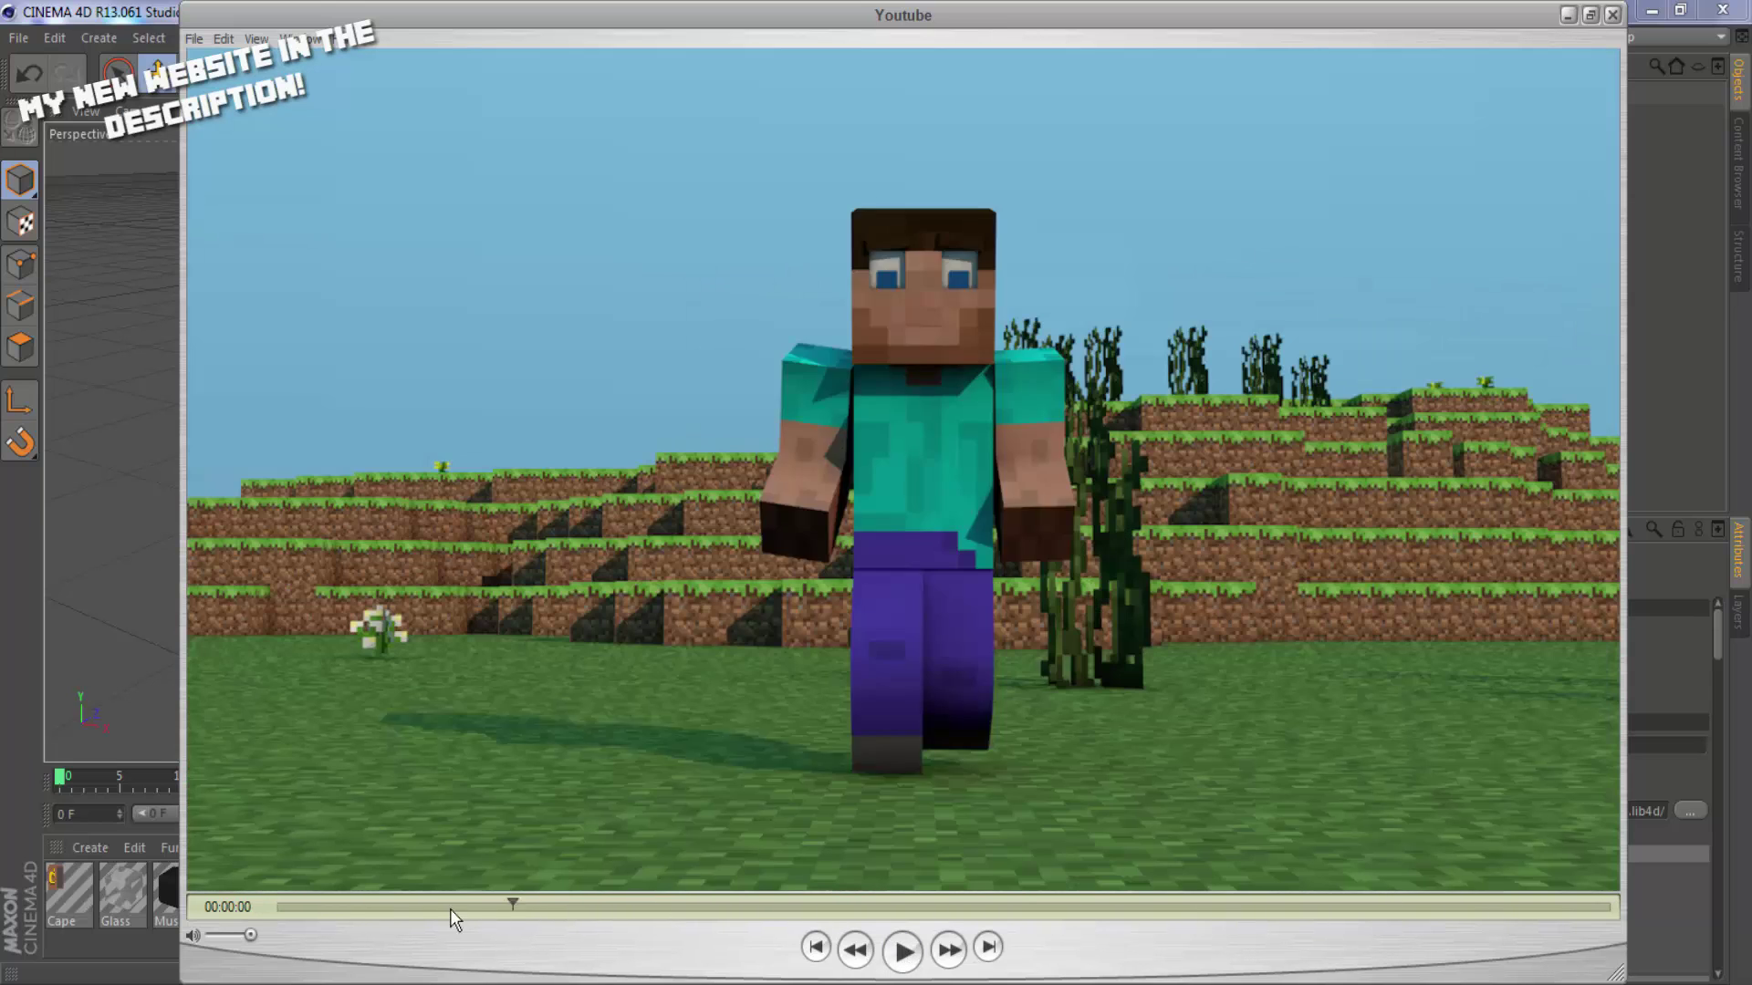
pyautogui.click(910, 958)
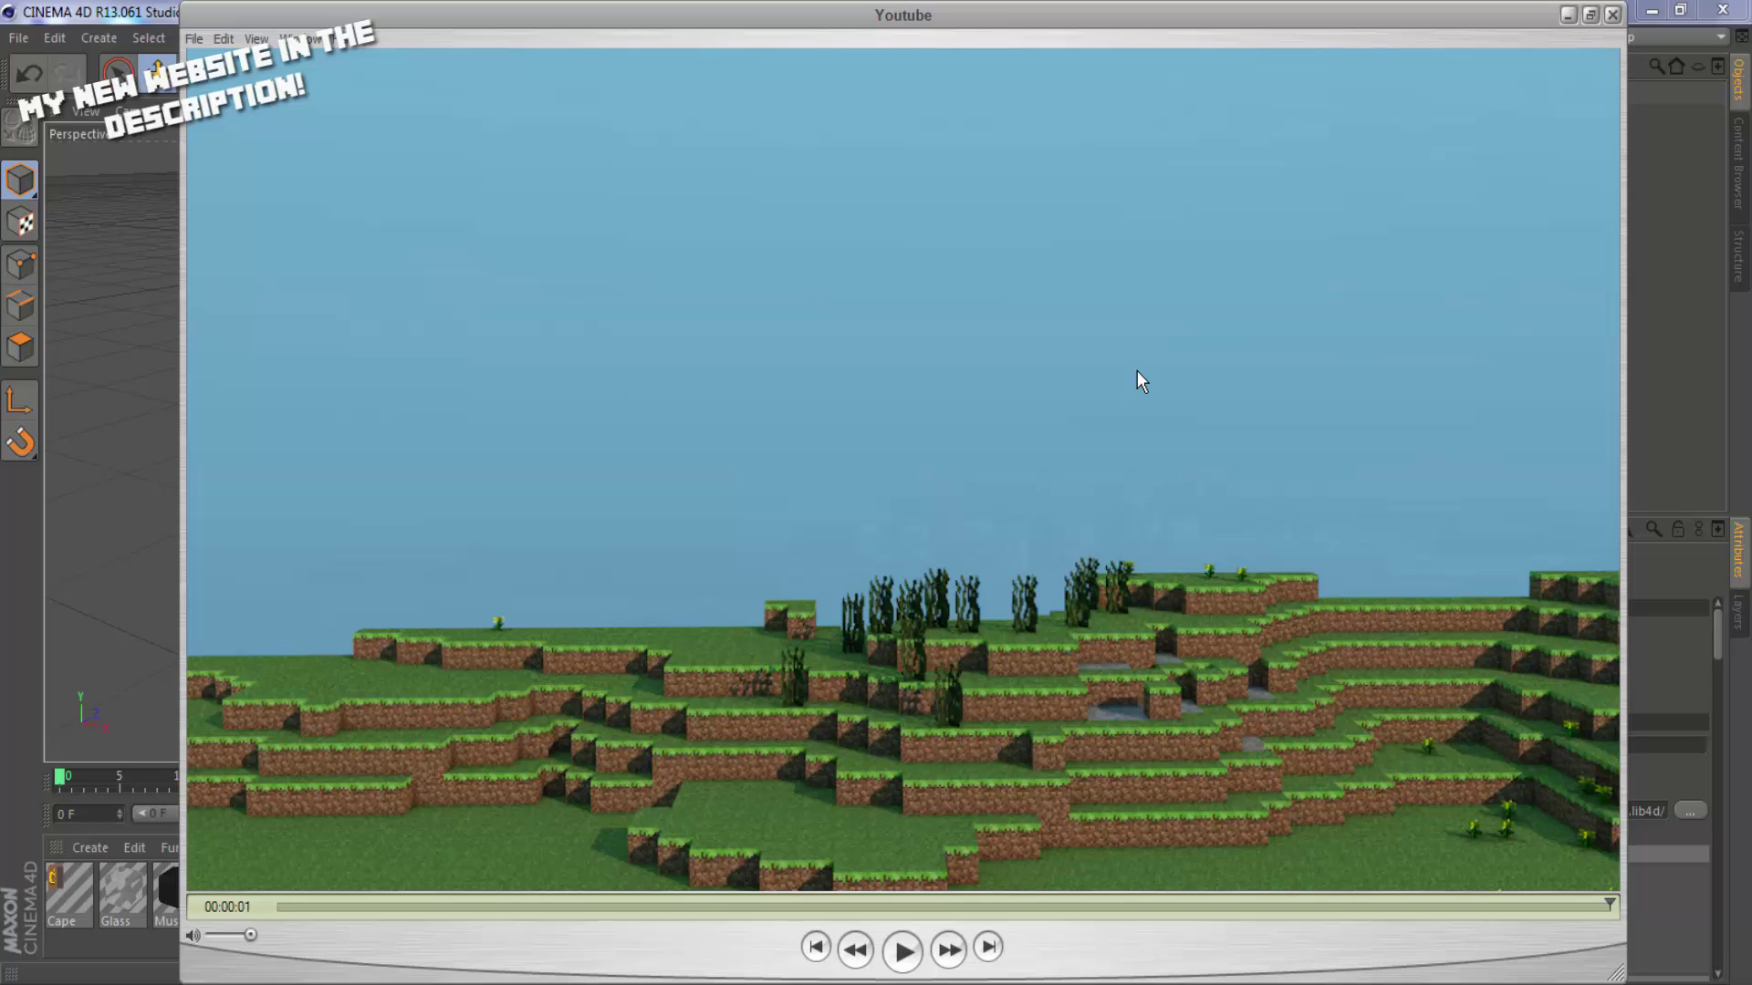
pyautogui.click(1613, 16)
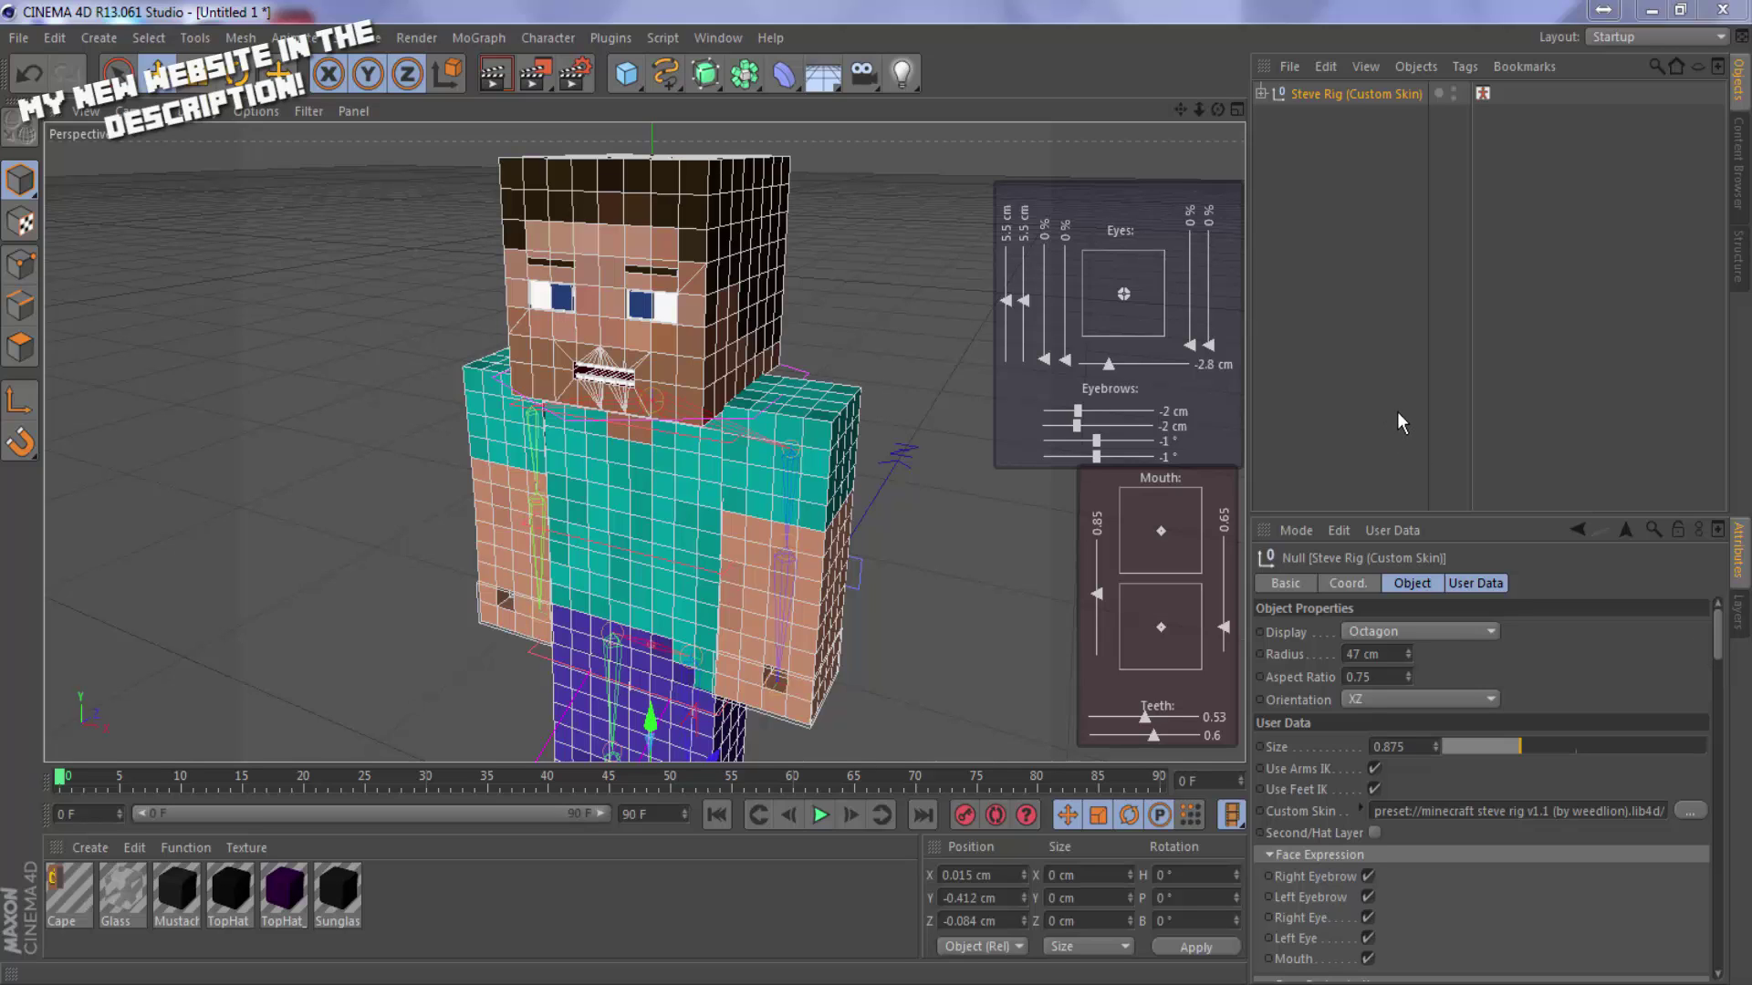
# Select the Steve Rig (Custom Skin) and set its user data Size to 3.
pyautogui.moveTo(1217, 110); pyautogui.dragTo(1160, 120)
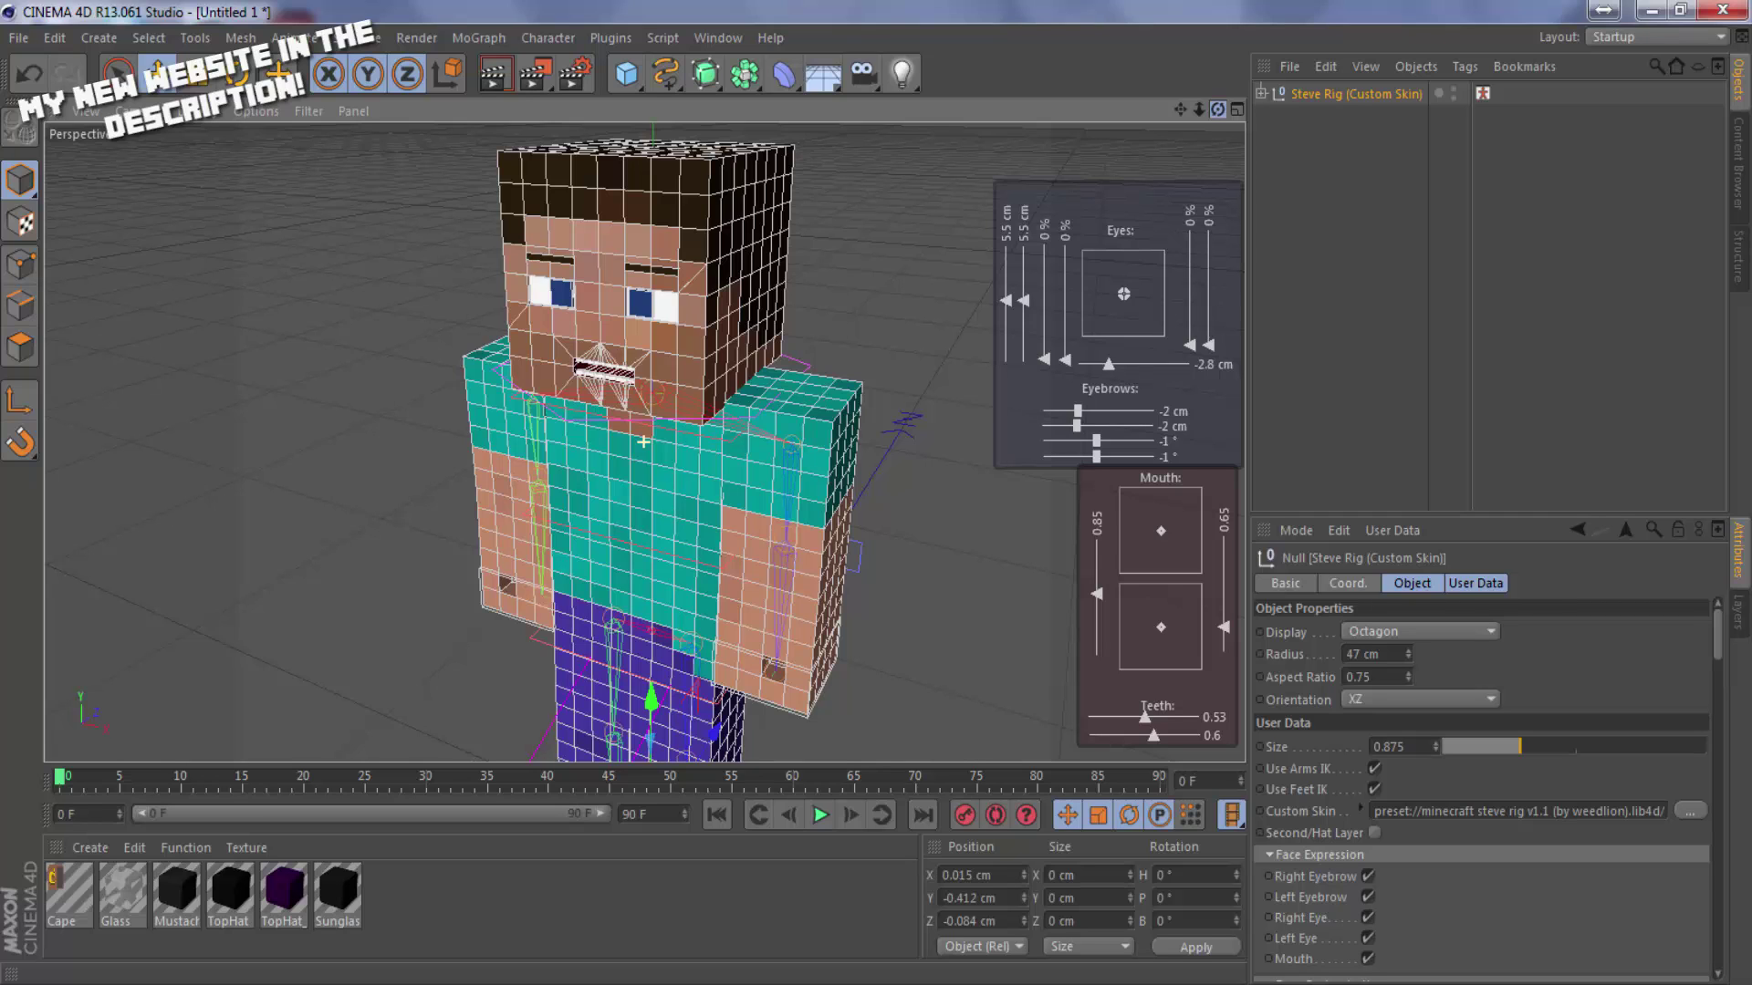
pyautogui.moveTo(1161, 120); pyautogui.dragTo(213, 301)
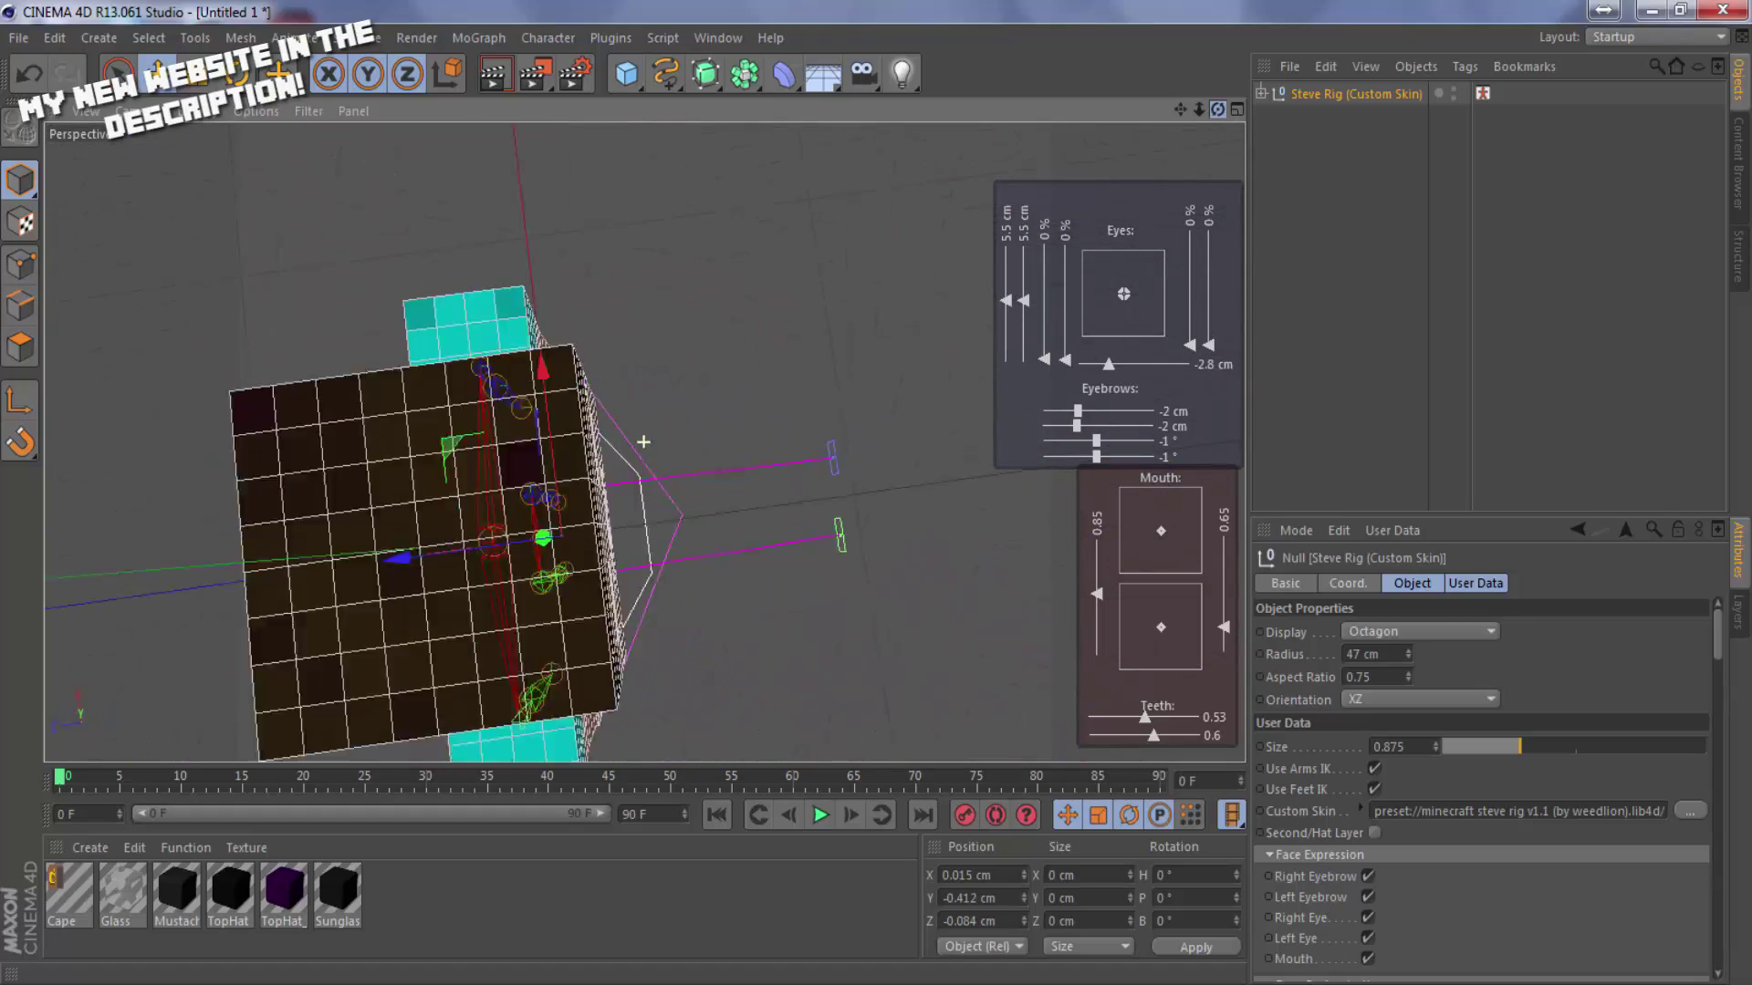
pyautogui.moveTo(643, 441)
pyautogui.mouseDown()
pyautogui.moveTo(917, 441)
pyautogui.moveTo(643, 441)
pyautogui.moveTo(643, 369)
pyautogui.moveTo(661, 368)
pyautogui.moveTo(643, 442)
pyautogui.mouseUp()
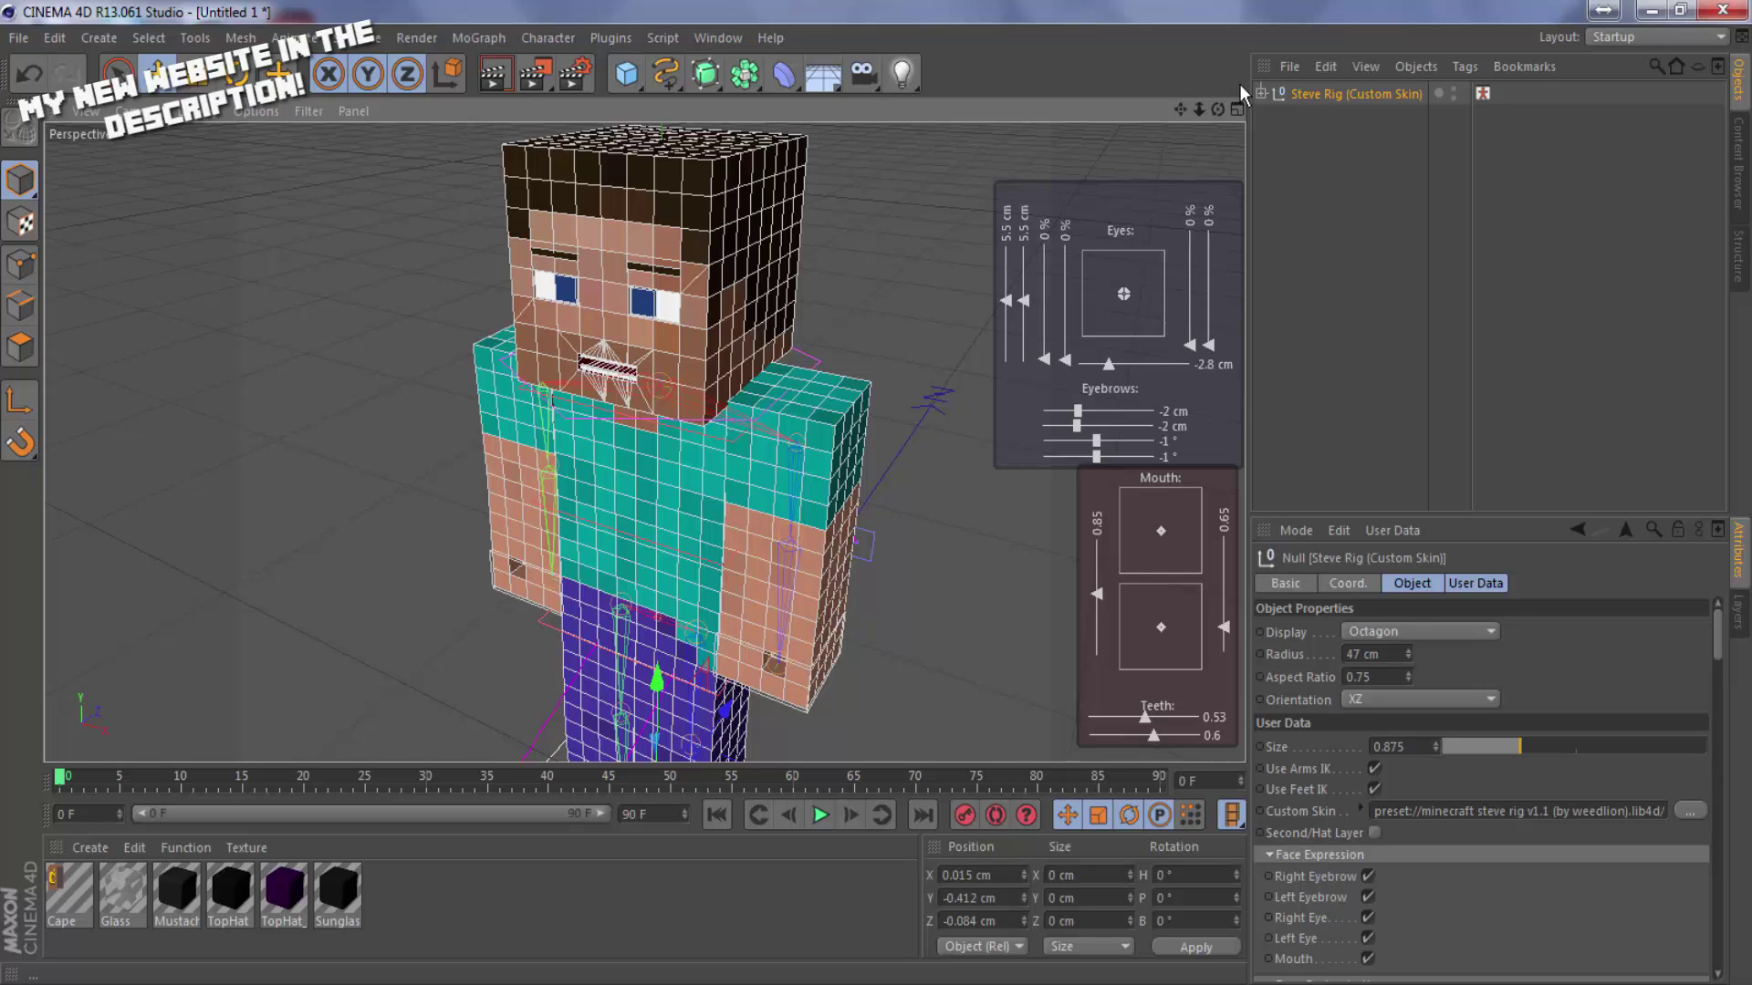
pyautogui.click(1316, 93)
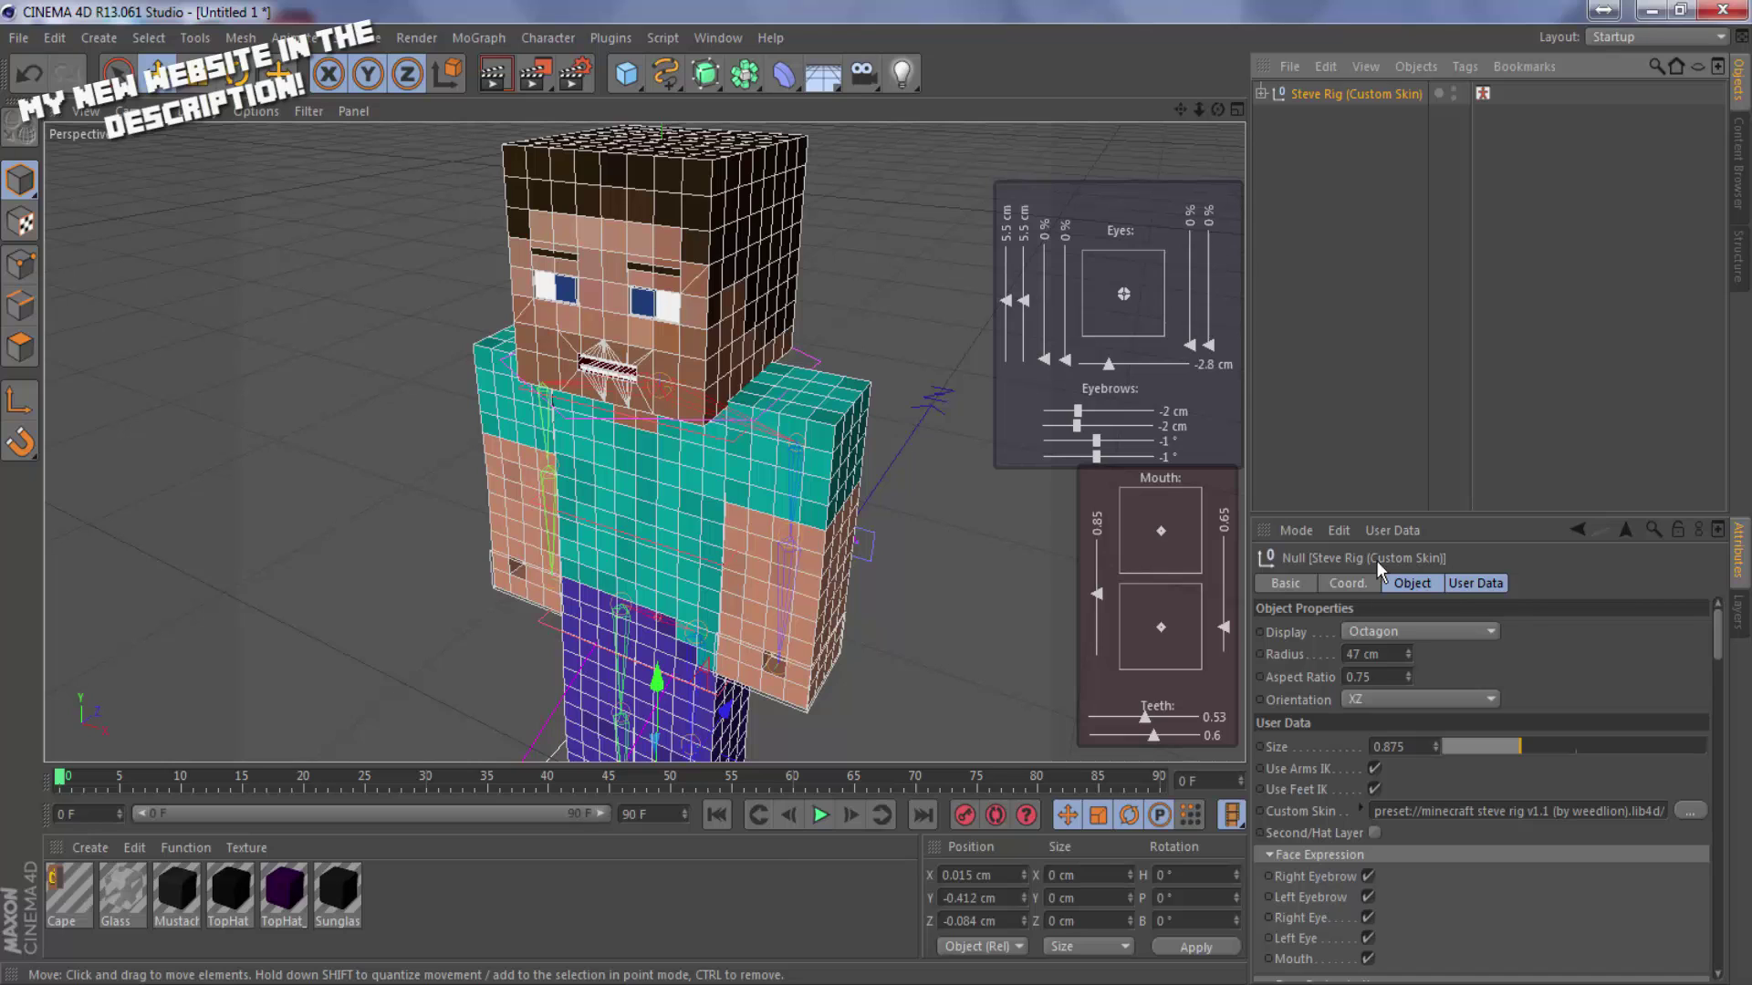
pyautogui.moveTo(1532, 744); pyautogui.dragTo(1518, 742)
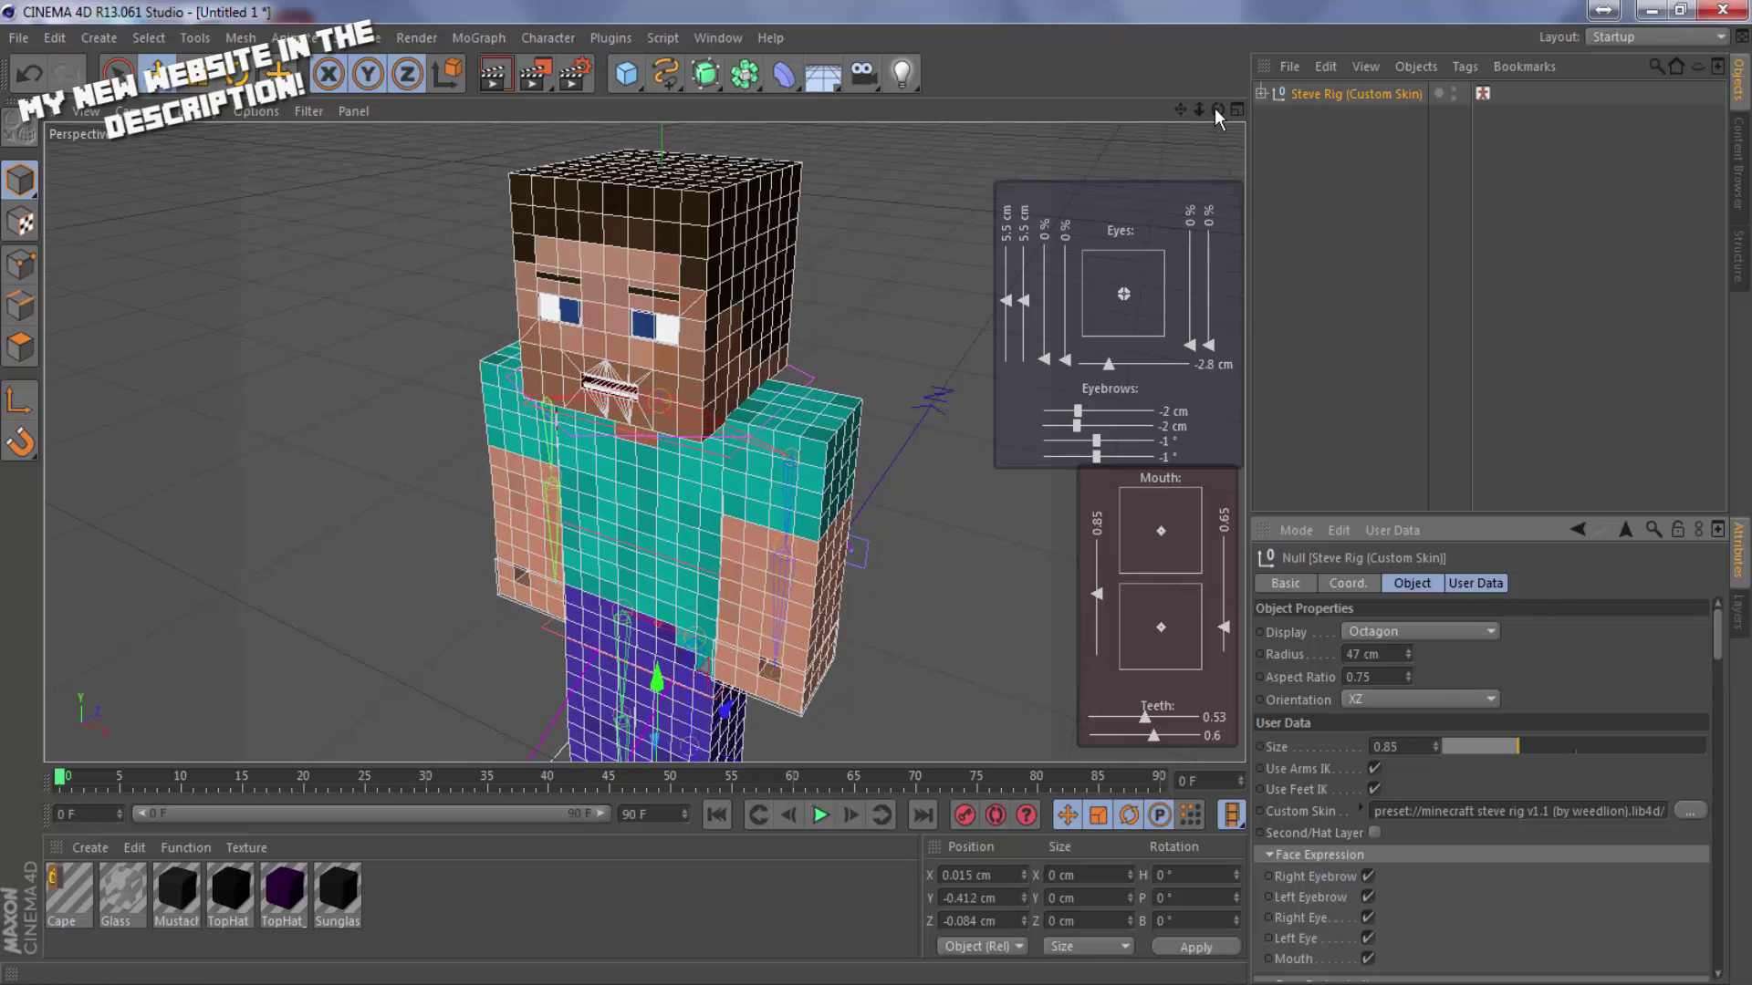
pyautogui.moveTo(1217, 110)
pyautogui.mouseDown()
pyautogui.moveTo(1122, 113)
pyautogui.moveTo(1205, 111)
pyautogui.mouseUp()
pyautogui.moveTo(1546, 748); pyautogui.dragTo(1706, 746)
pyautogui.moveTo(1199, 110)
pyautogui.mouseDown()
pyautogui.moveTo(1095, 113)
pyautogui.moveTo(1204, 112)
pyautogui.mouseUp()
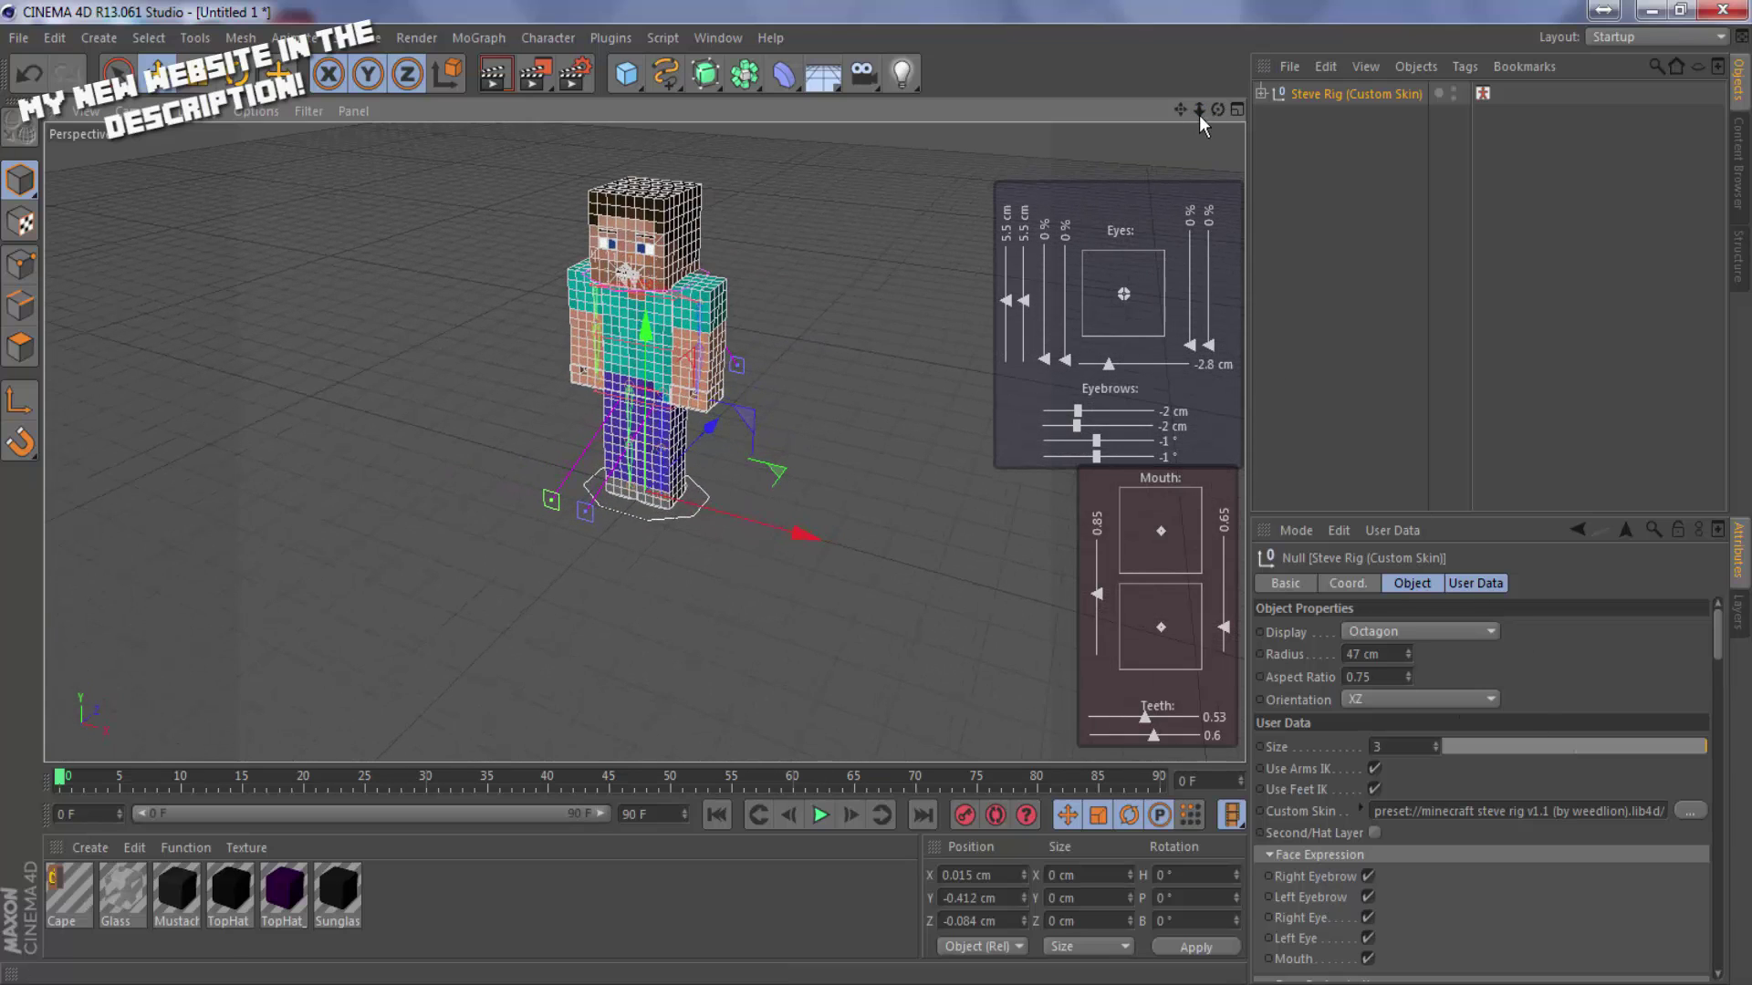
pyautogui.scroll(2, 868, 571)
pyautogui.scroll(5, 727, 263)
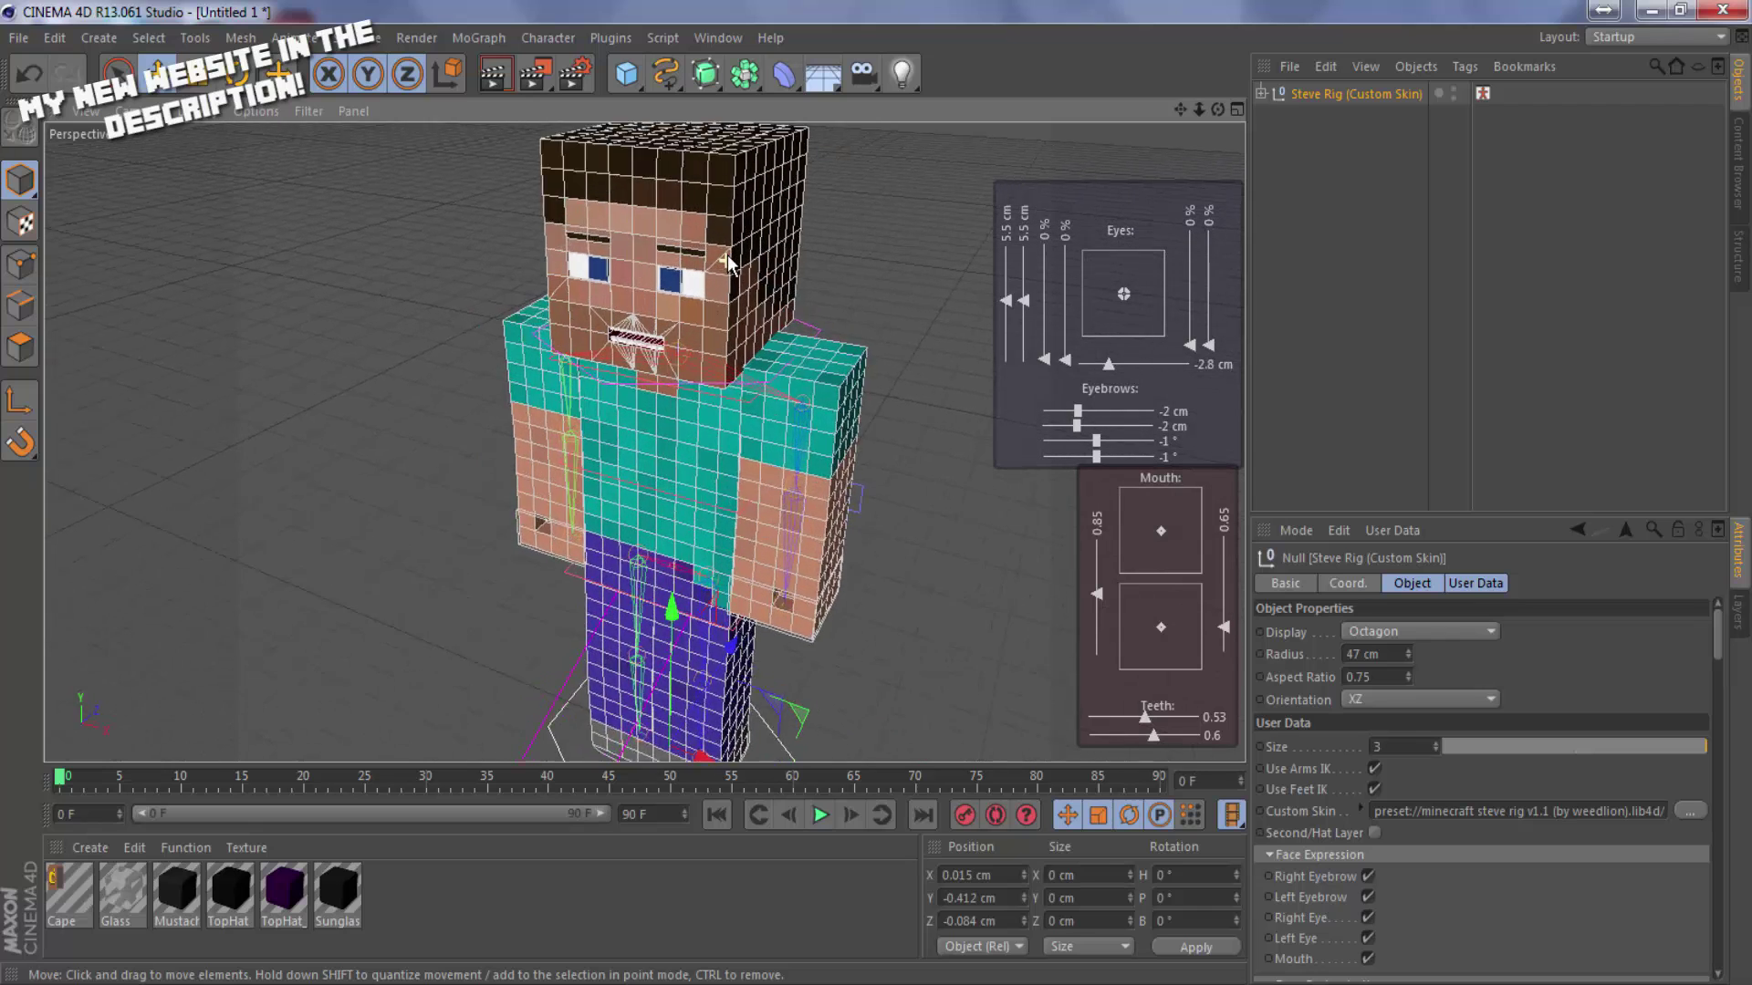
pyautogui.scroll(-4, 728, 263)
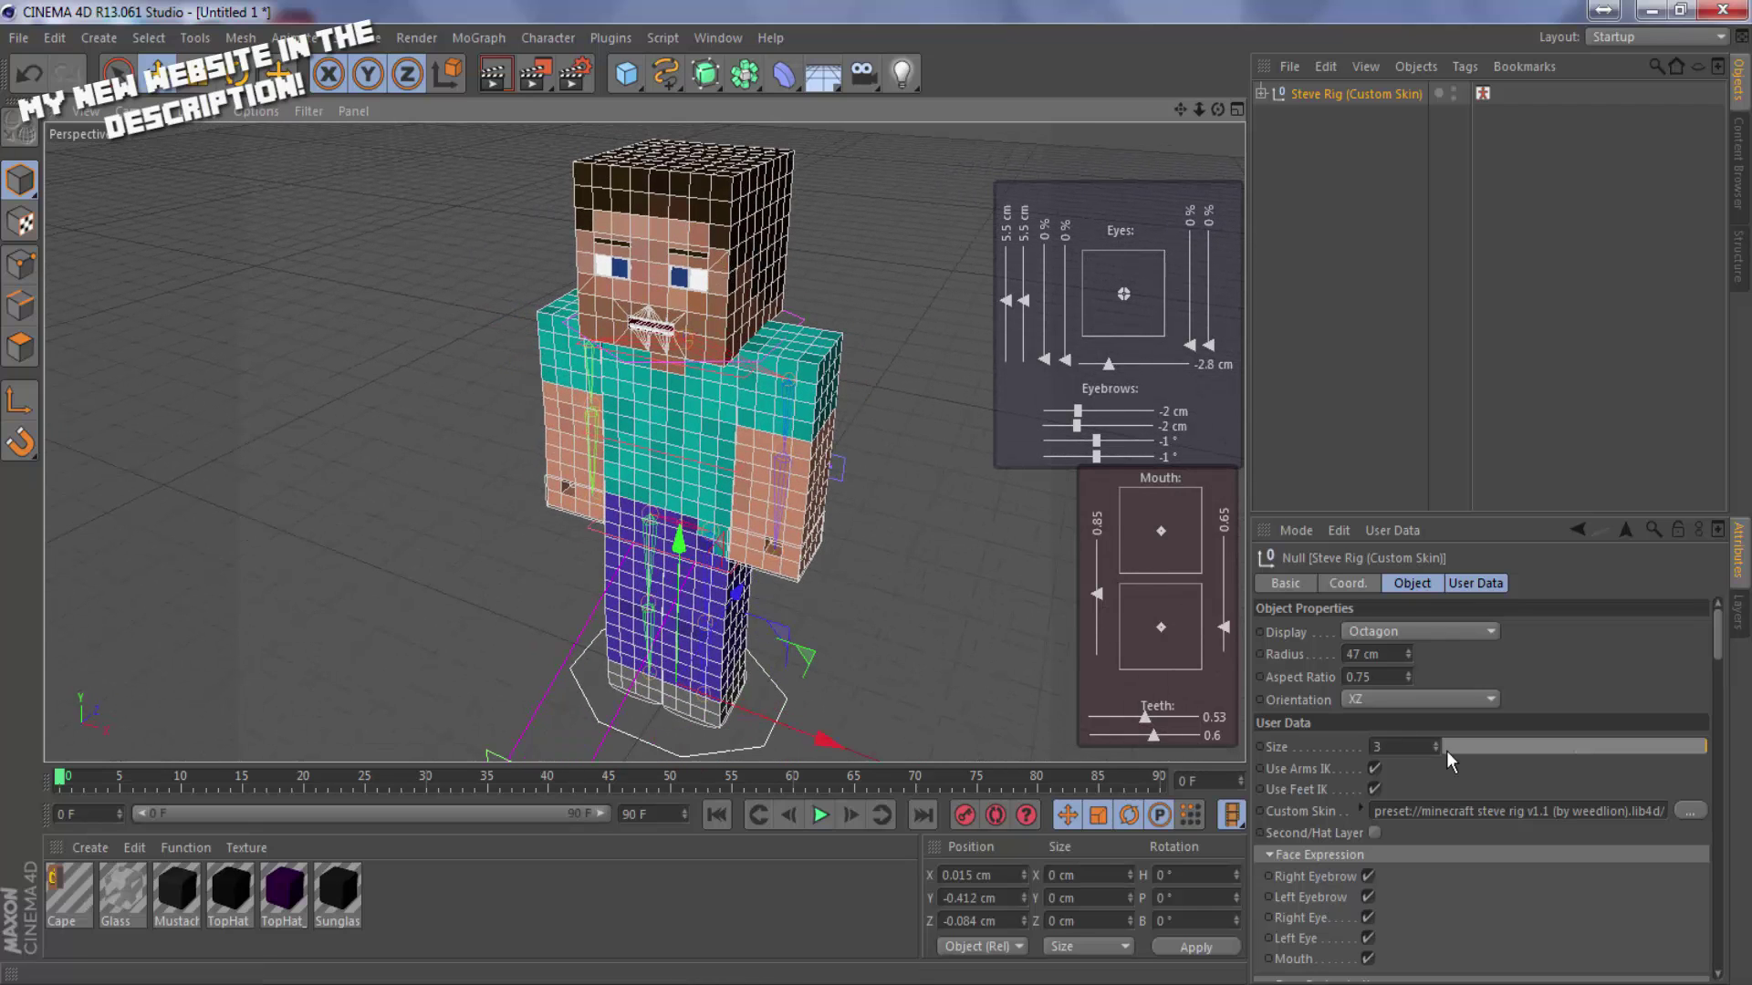
# Try the rig's Use Arms IK and Second/Hat Layer options and restore their original settings.
pyautogui.click(1374, 769)
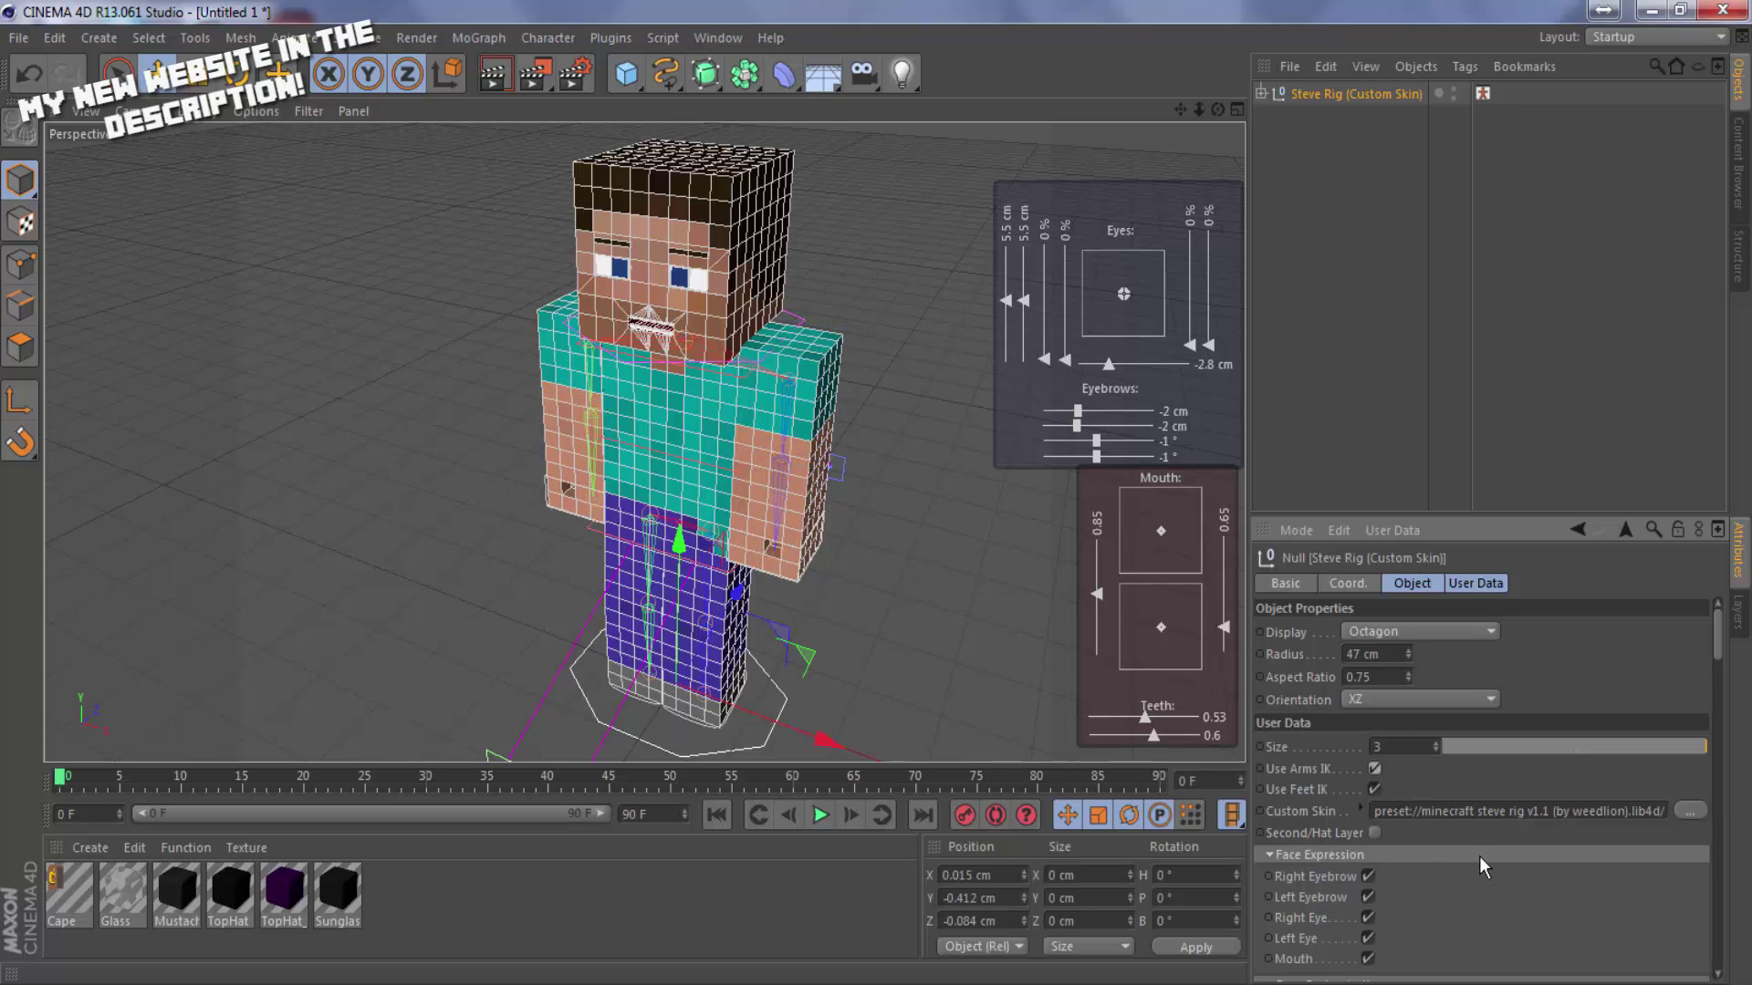
pyautogui.click(1374, 833)
pyautogui.click(1376, 833)
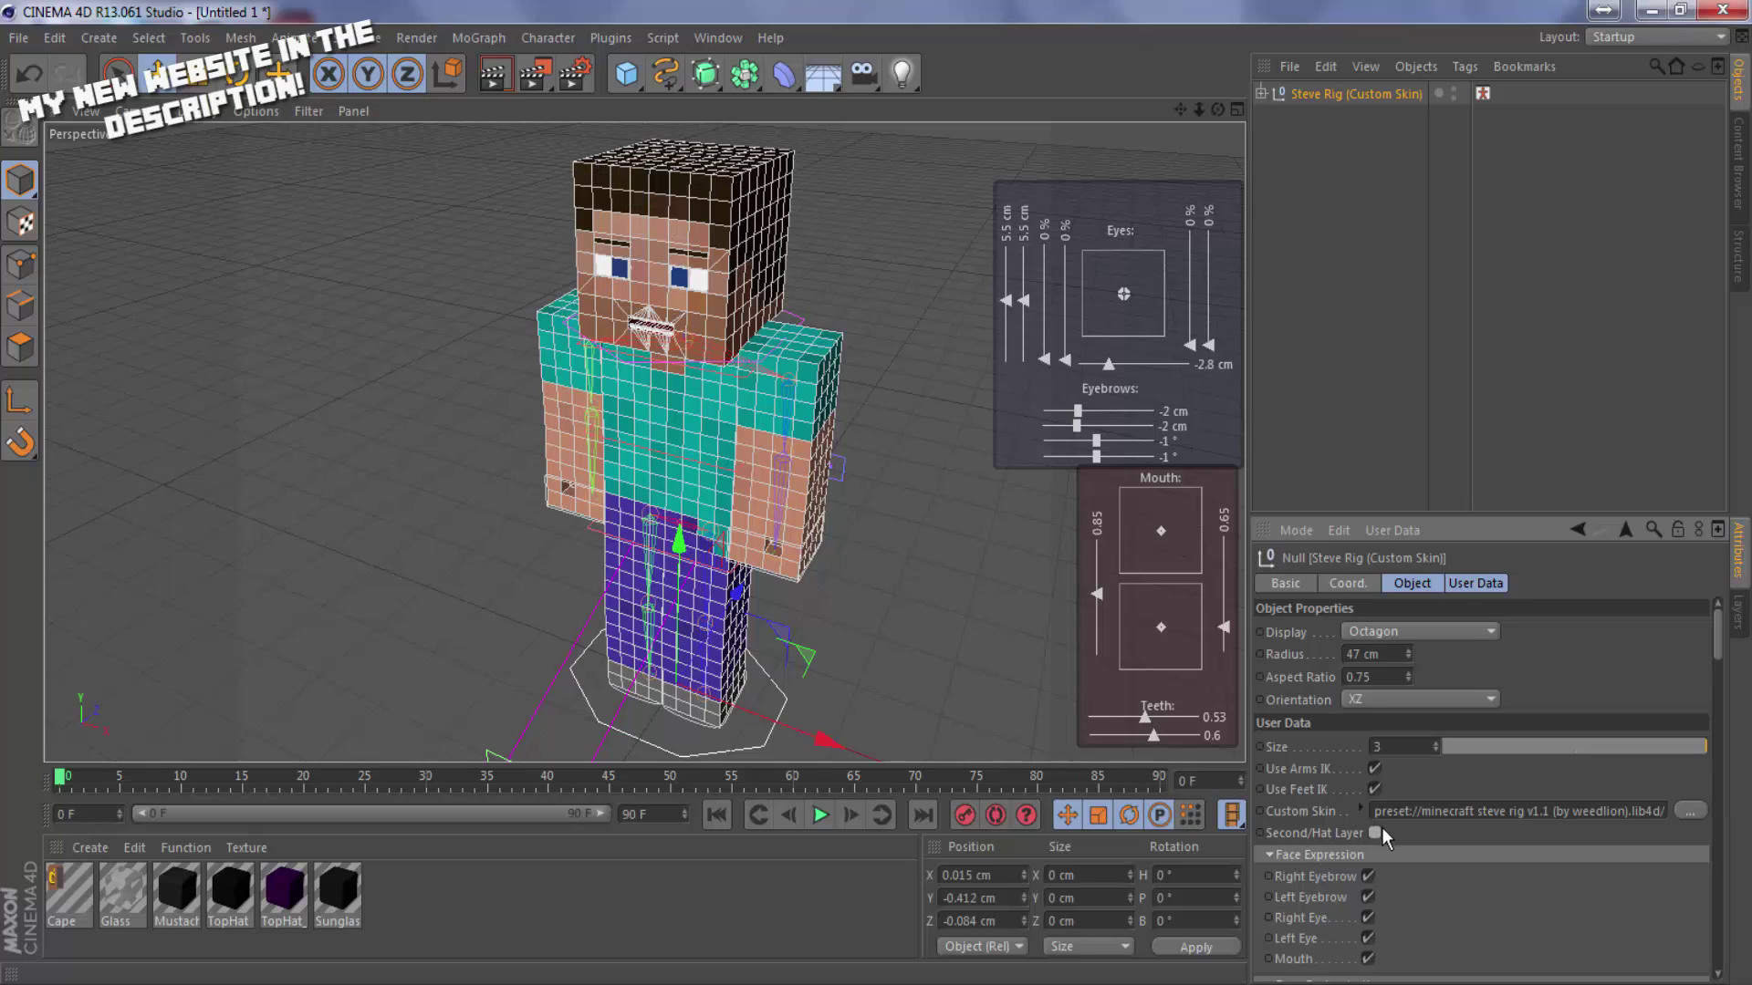
pyautogui.scroll(-3, 1494, 857)
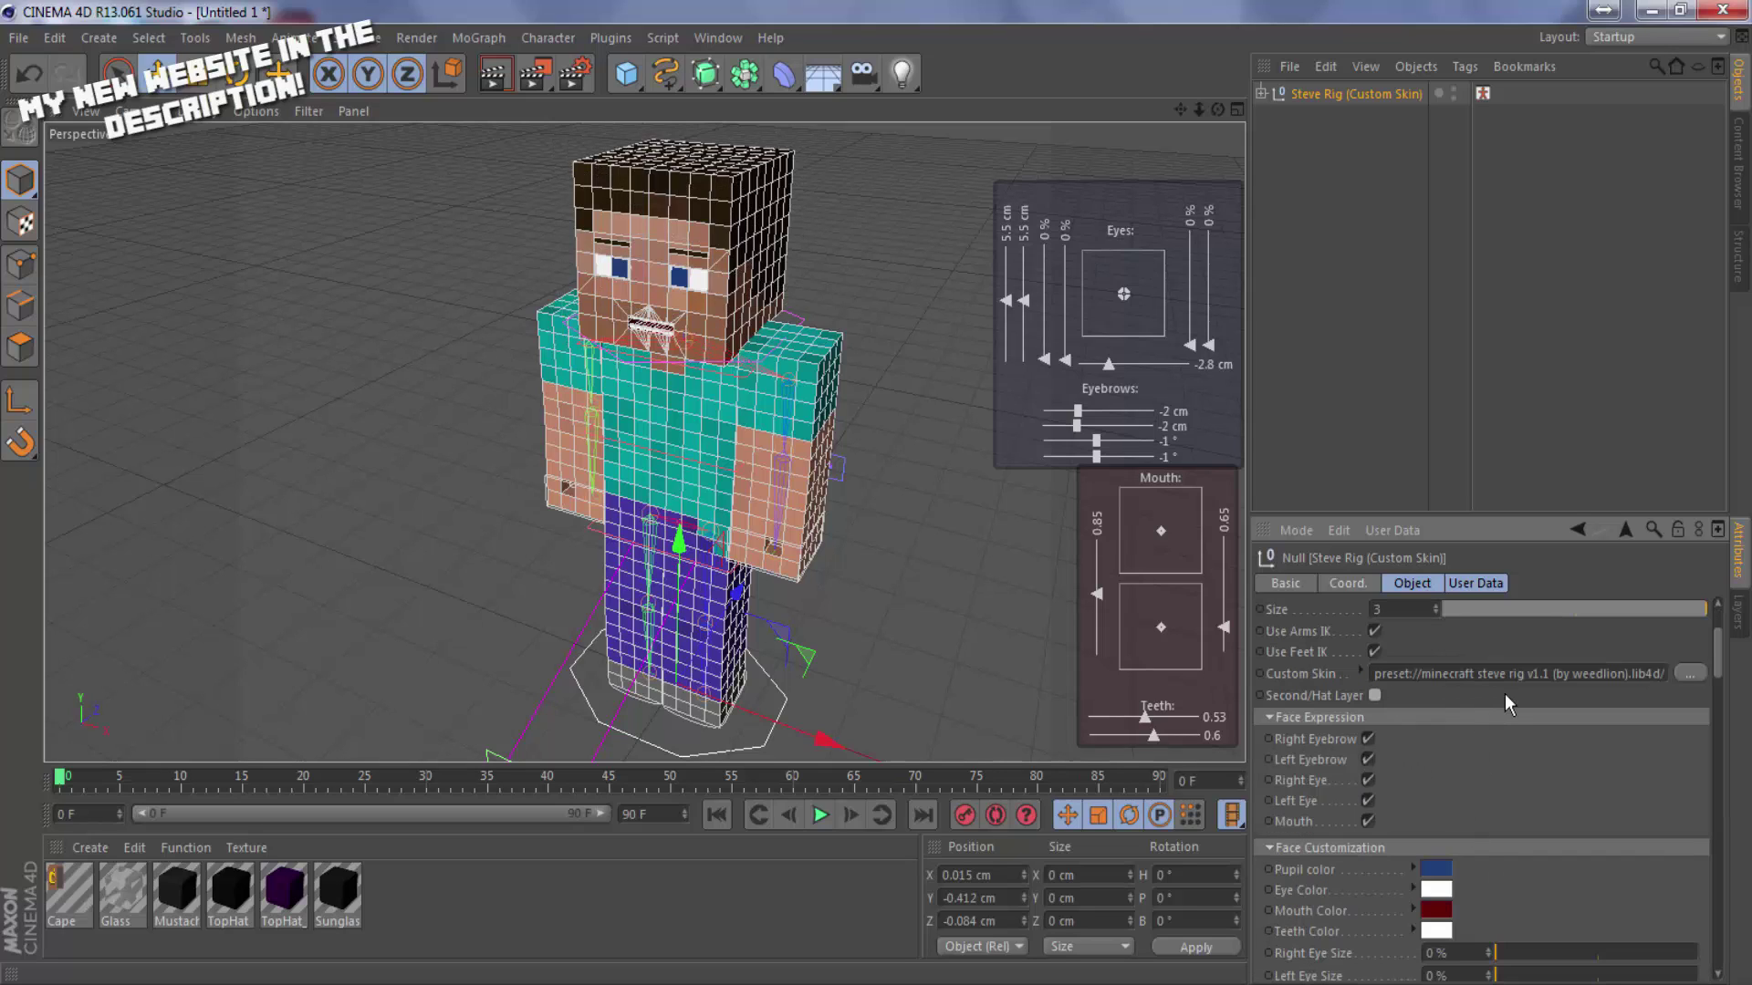
# Try switching the rig's eyebrows, right eye and mouth off and back on under Face Expression.
pyautogui.click(1368, 739)
pyautogui.click(1369, 760)
pyautogui.click(1367, 780)
pyautogui.click(1367, 780)
pyautogui.click(1369, 738)
pyautogui.click(1368, 738)
pyautogui.click(1368, 760)
pyautogui.click(1368, 821)
pyautogui.click(1368, 821)
# Set Position X to 100% and Position Y to 0% for both of the rig's eyes.
pyautogui.scroll(-3, 1422, 806)
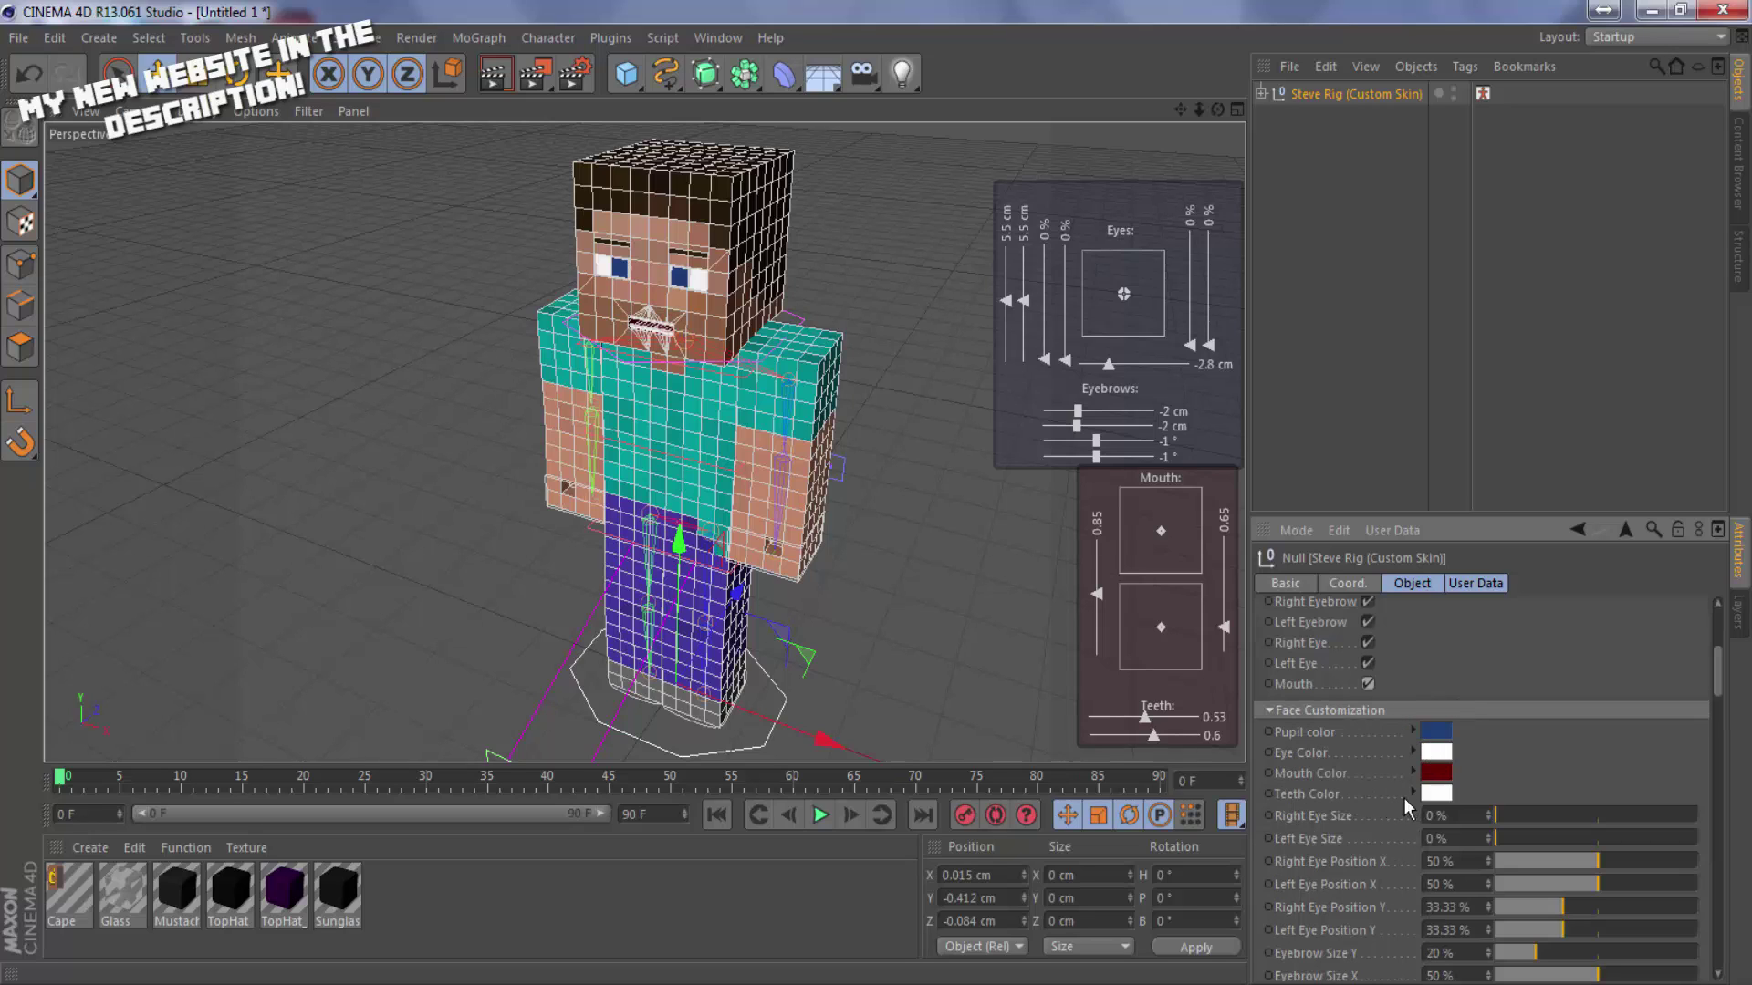
pyautogui.moveTo(1533, 818); pyautogui.dragTo(1458, 863)
pyautogui.hotkey('ctrl', 'z')
pyautogui.moveTo(1572, 862); pyautogui.dragTo(1699, 885)
pyautogui.click(1585, 884)
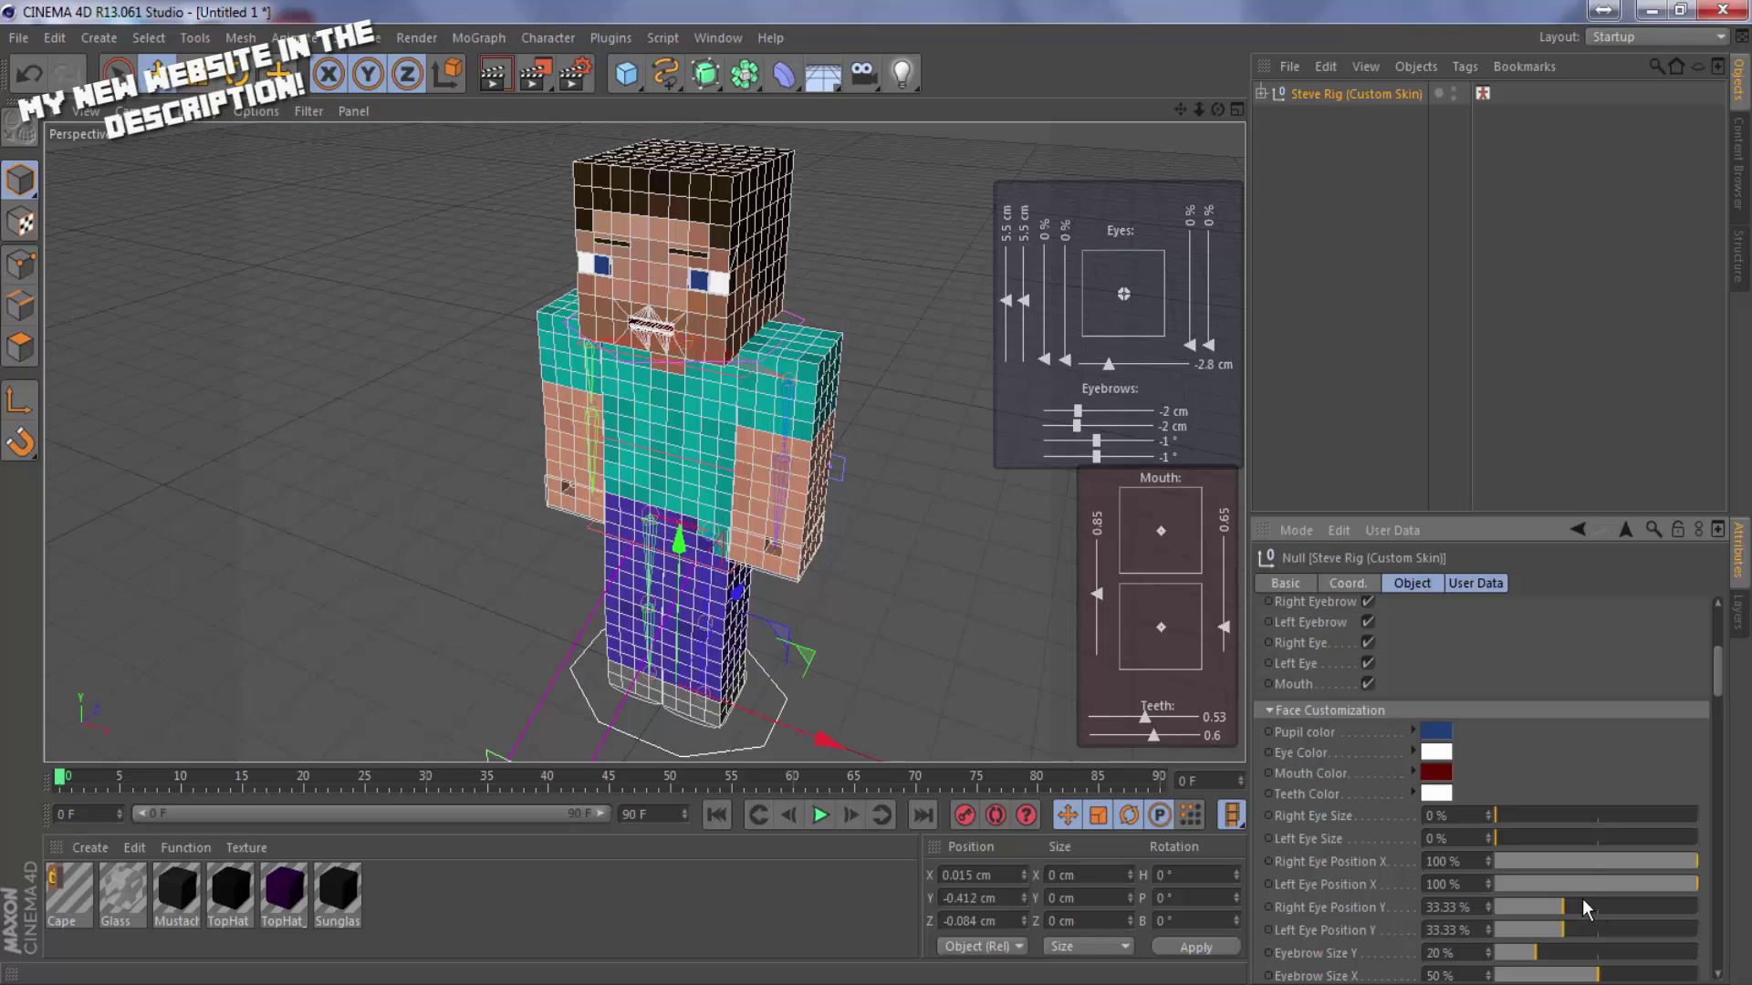
pyautogui.moveTo(1554, 908); pyautogui.dragTo(1255, 937)
pyautogui.moveTo(1531, 930); pyautogui.dragTo(1498, 931)
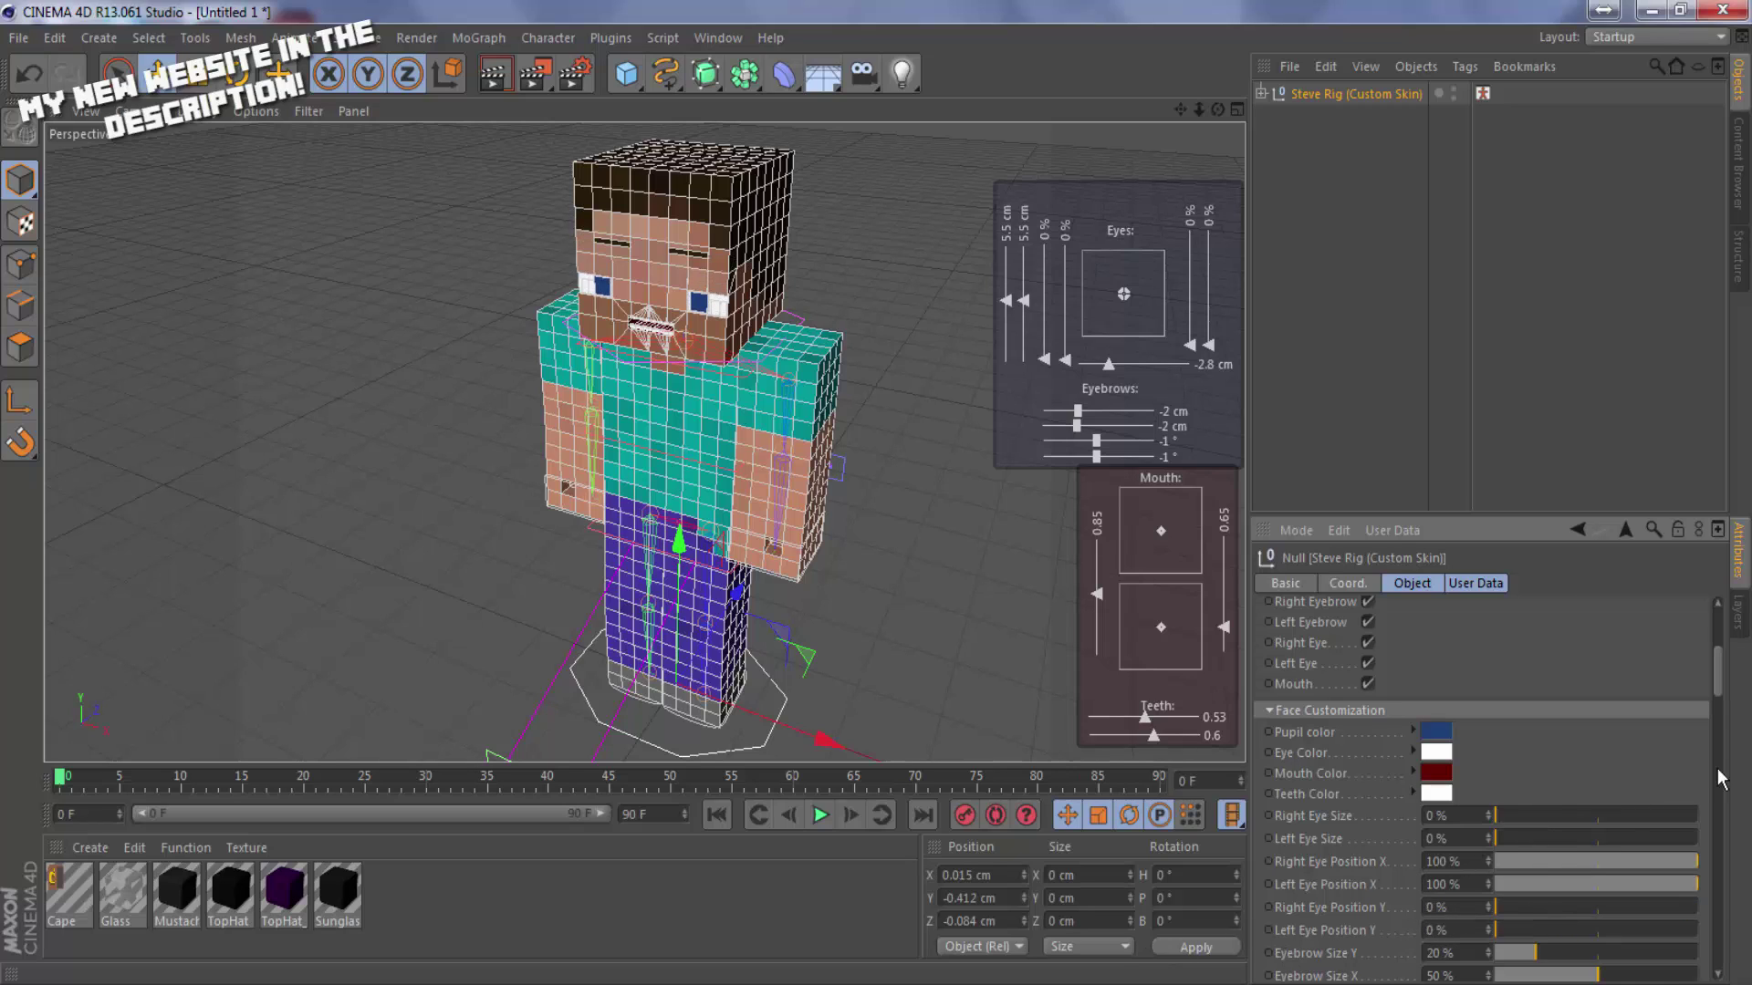
# Set both Eyebrow Position X values to 100%, and Eyebrow Size Y and Teeth Size to 0%.
pyautogui.moveTo(1719, 675); pyautogui.dragTo(1724, 709)
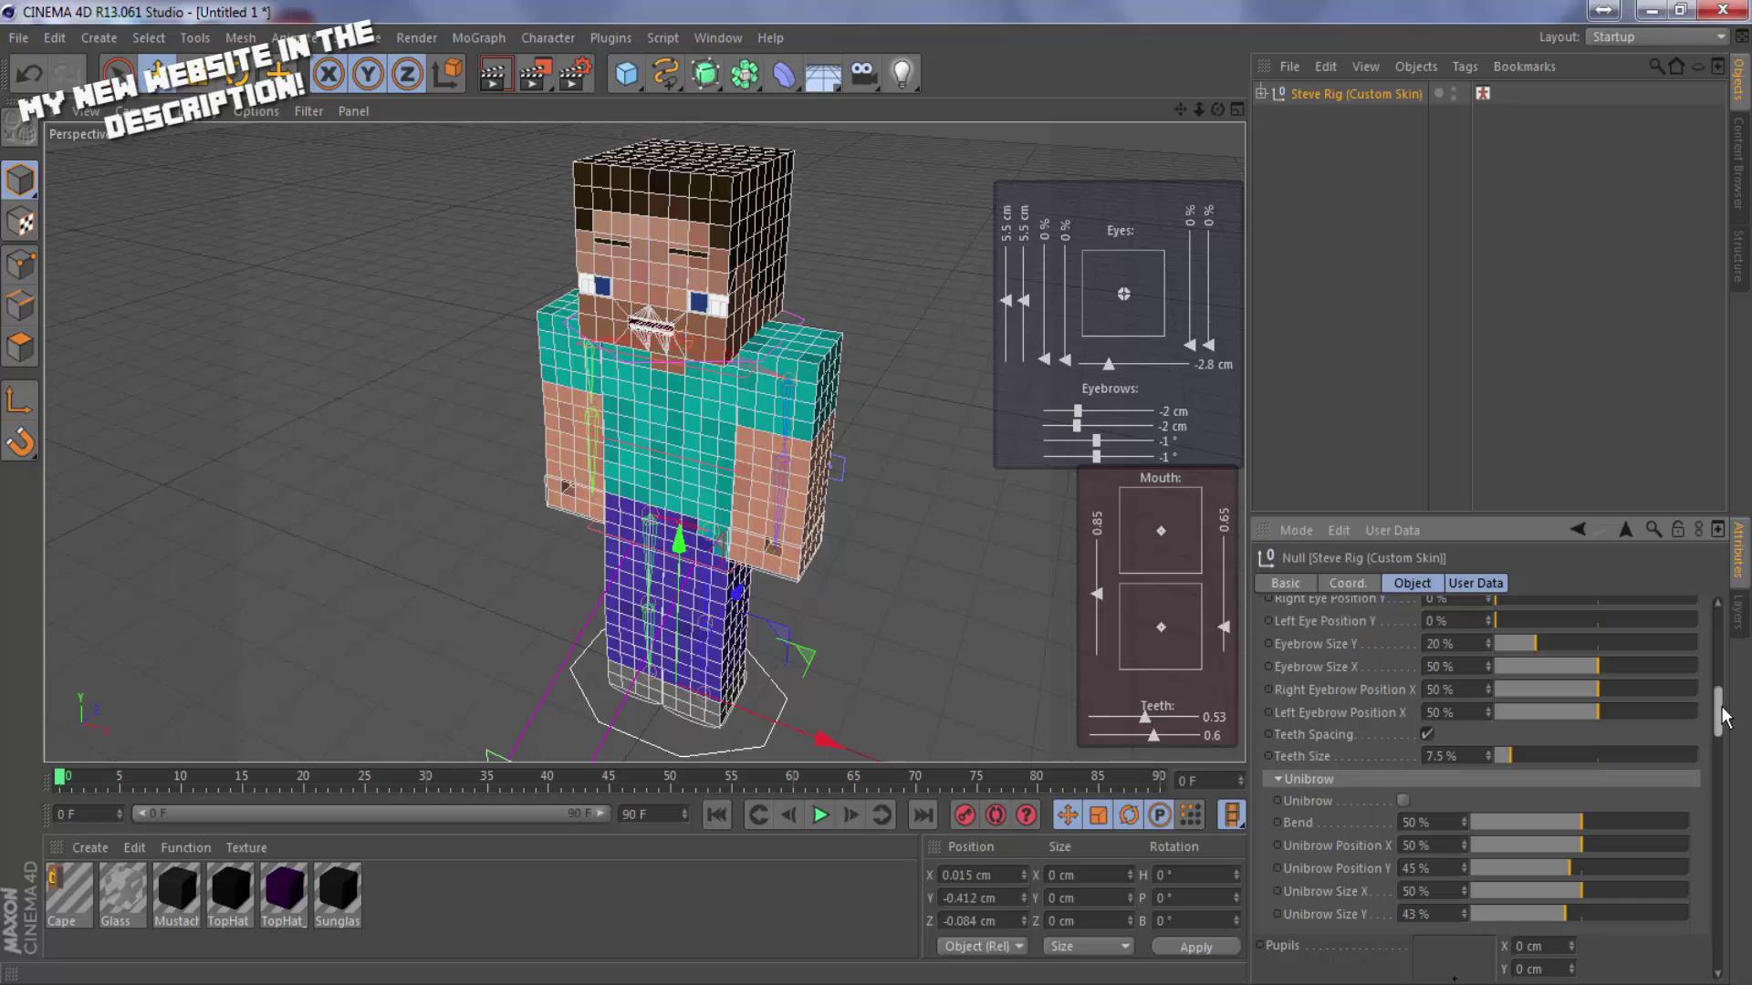
pyautogui.moveTo(1596, 691); pyautogui.dragTo(1695, 702)
pyautogui.moveTo(1592, 715); pyautogui.dragTo(1748, 699)
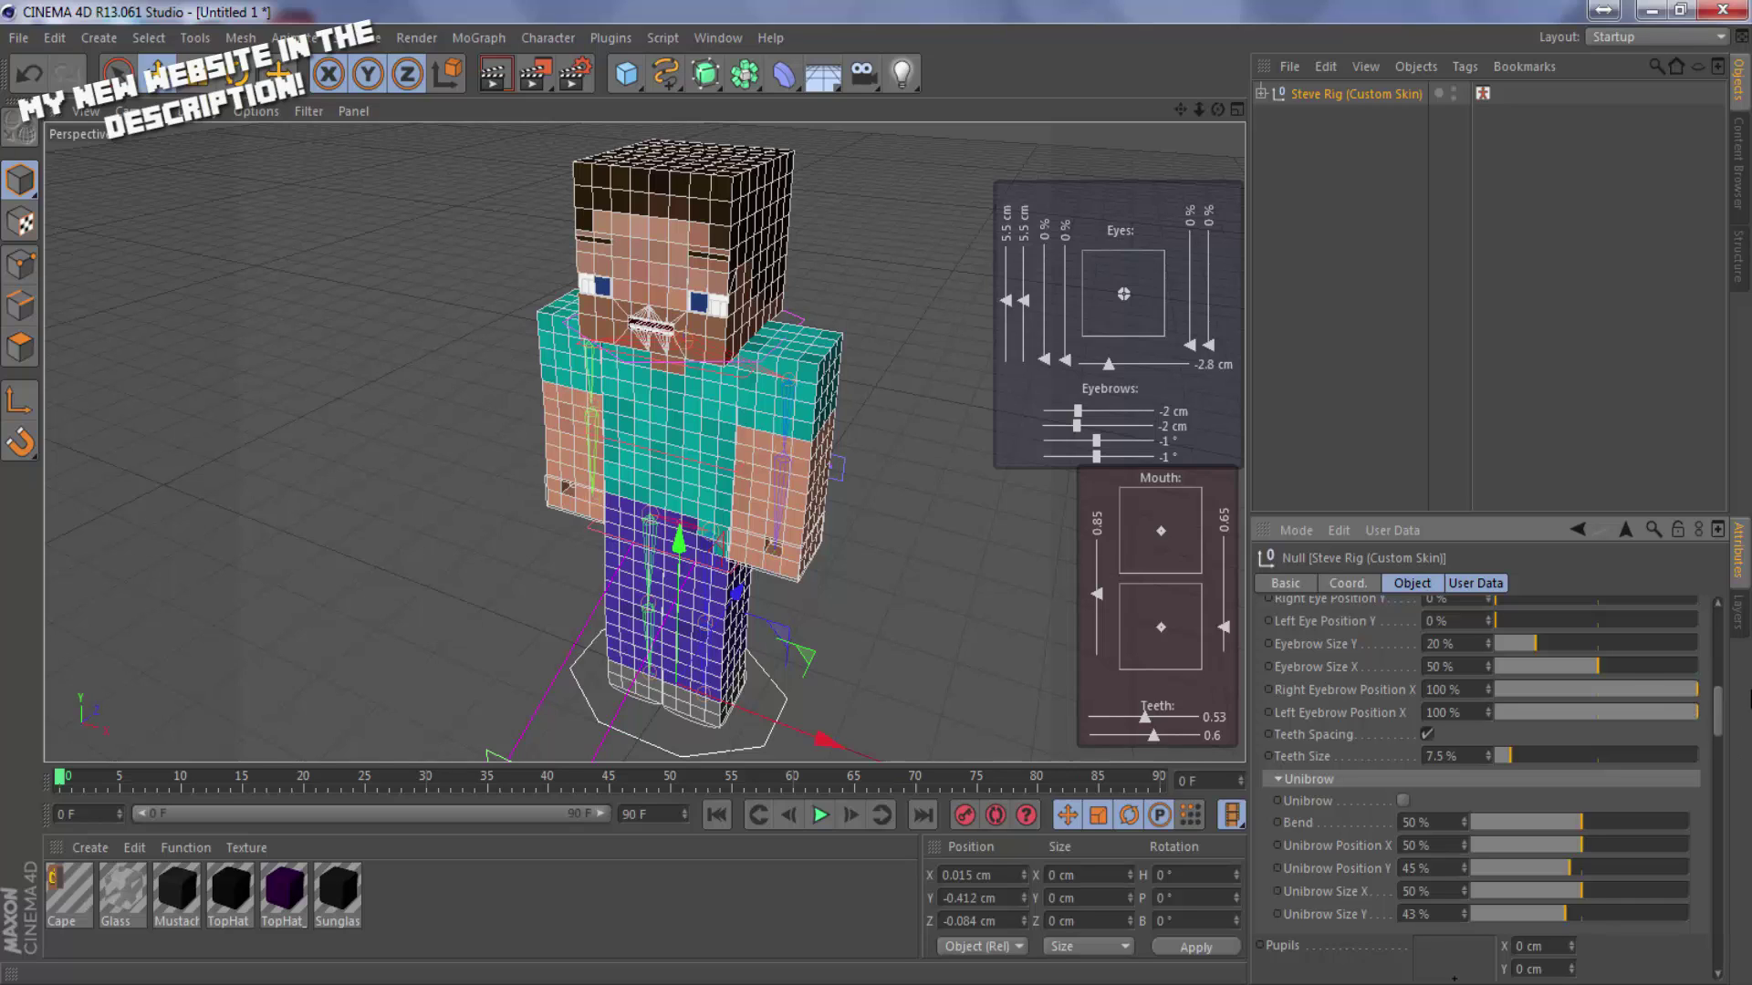
pyautogui.moveTo(1535, 643); pyautogui.dragTo(1296, 744)
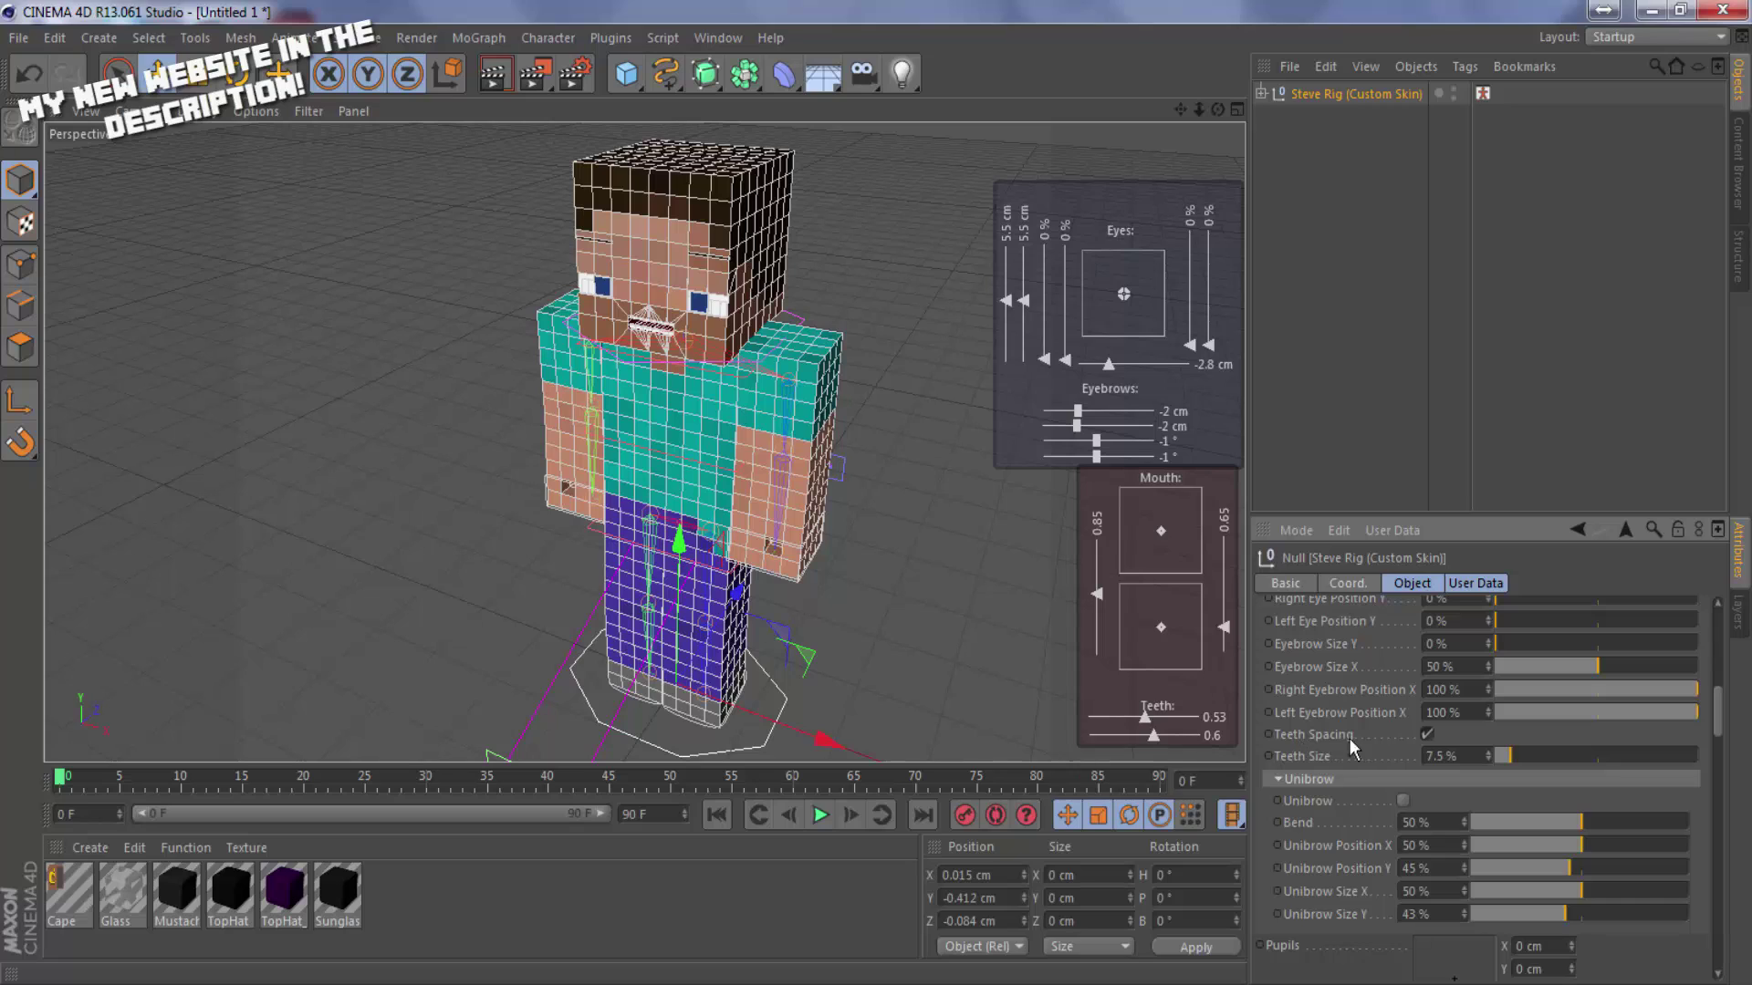
pyautogui.moveTo(1508, 755); pyautogui.dragTo(1414, 780)
# Enable the Unibrow with Bend 0%, Position X 45%, Size X 100% and Size Y 16%.
pyautogui.click(1403, 800)
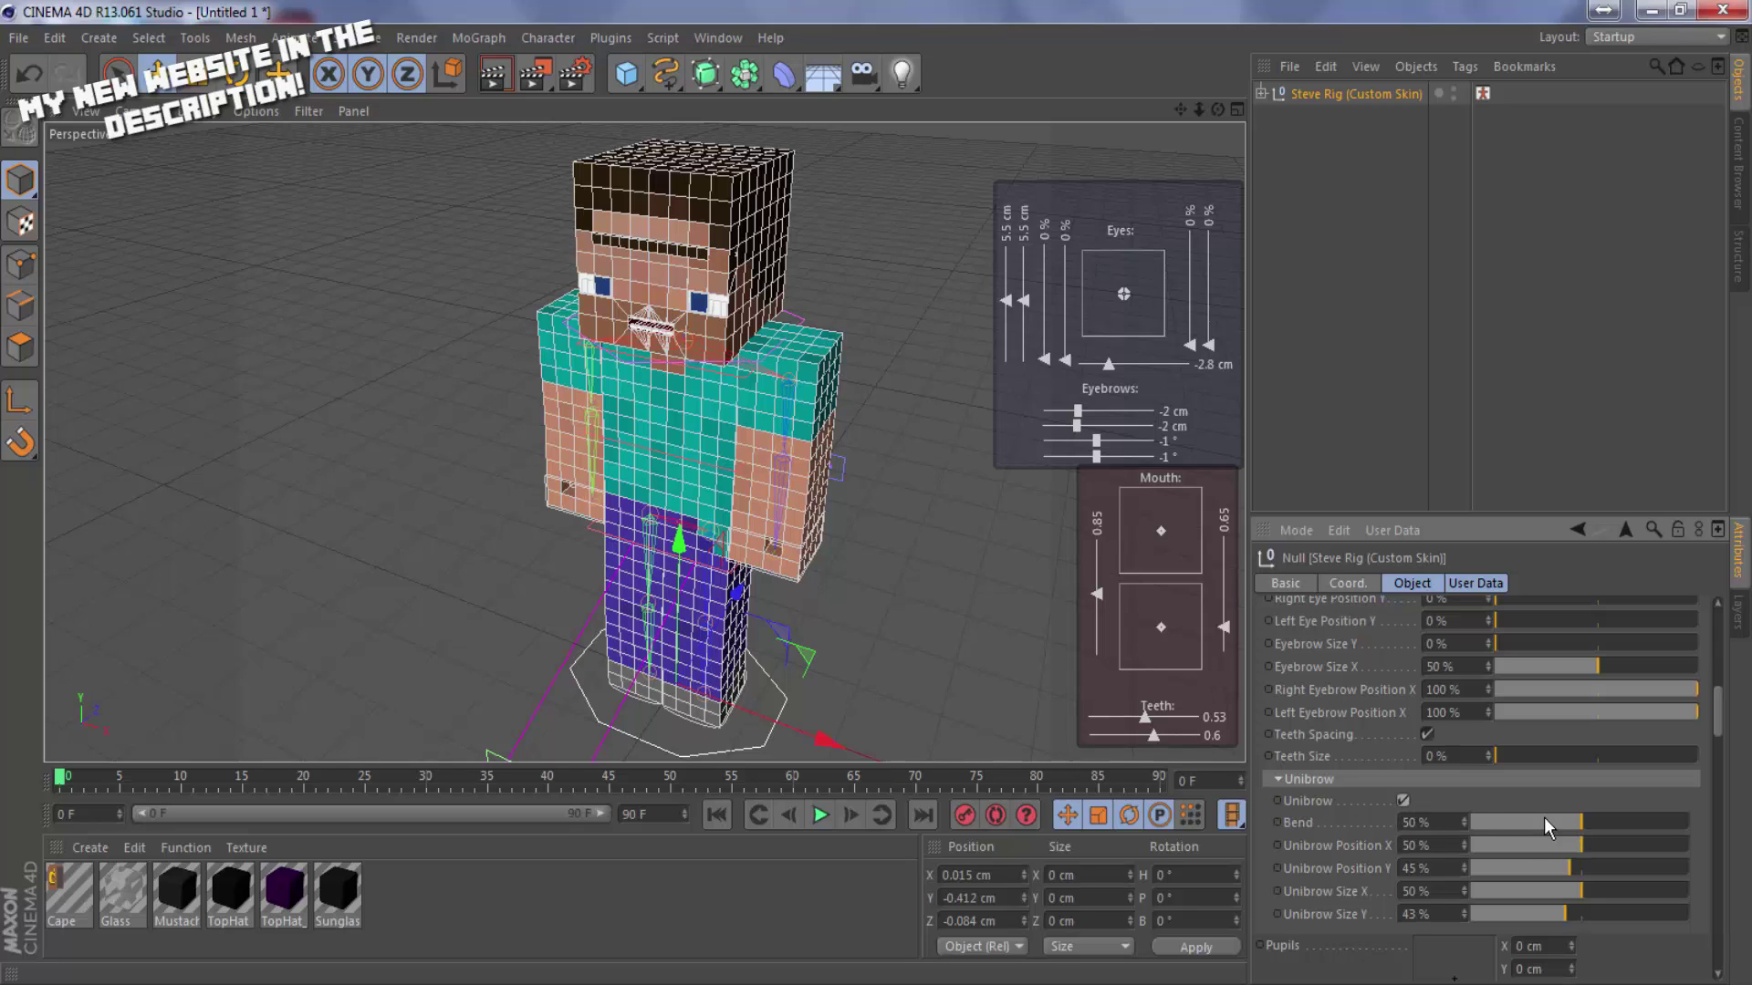
pyautogui.moveTo(1578, 824); pyautogui.dragTo(1282, 832)
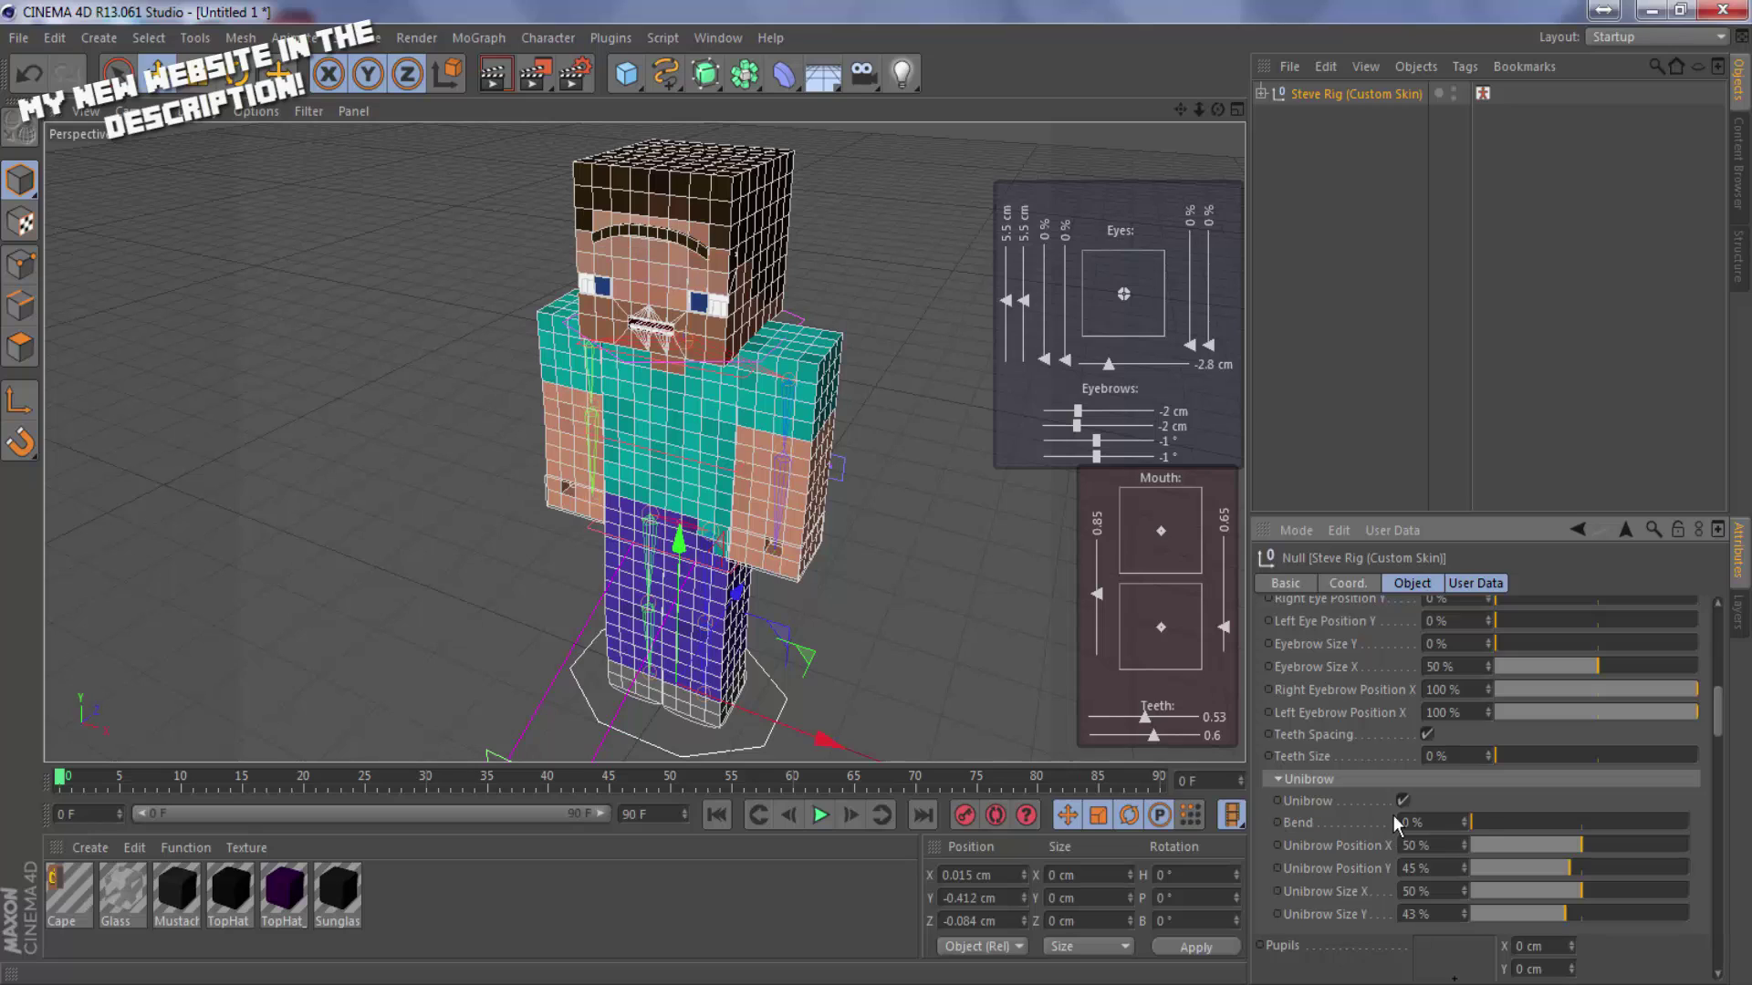
pyautogui.moveTo(1569, 848); pyautogui.dragTo(1689, 894)
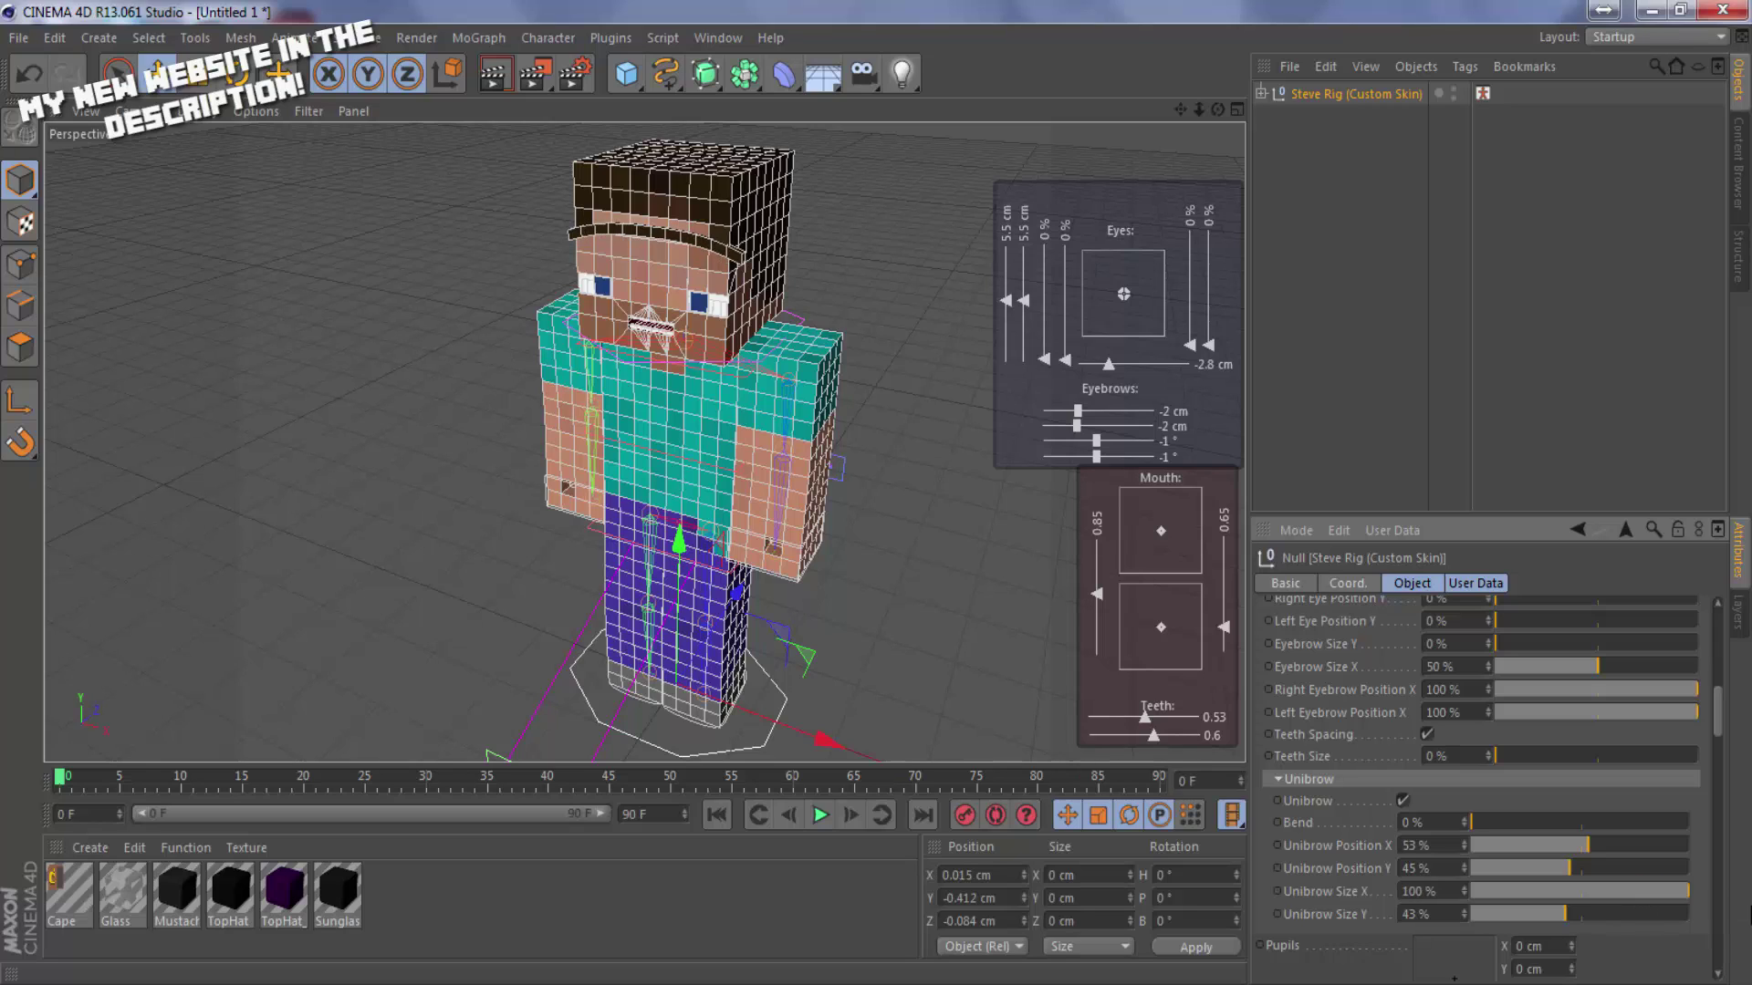
pyautogui.moveTo(1588, 846); pyautogui.dragTo(1574, 851)
pyautogui.moveTo(1571, 857); pyautogui.dragTo(1569, 858)
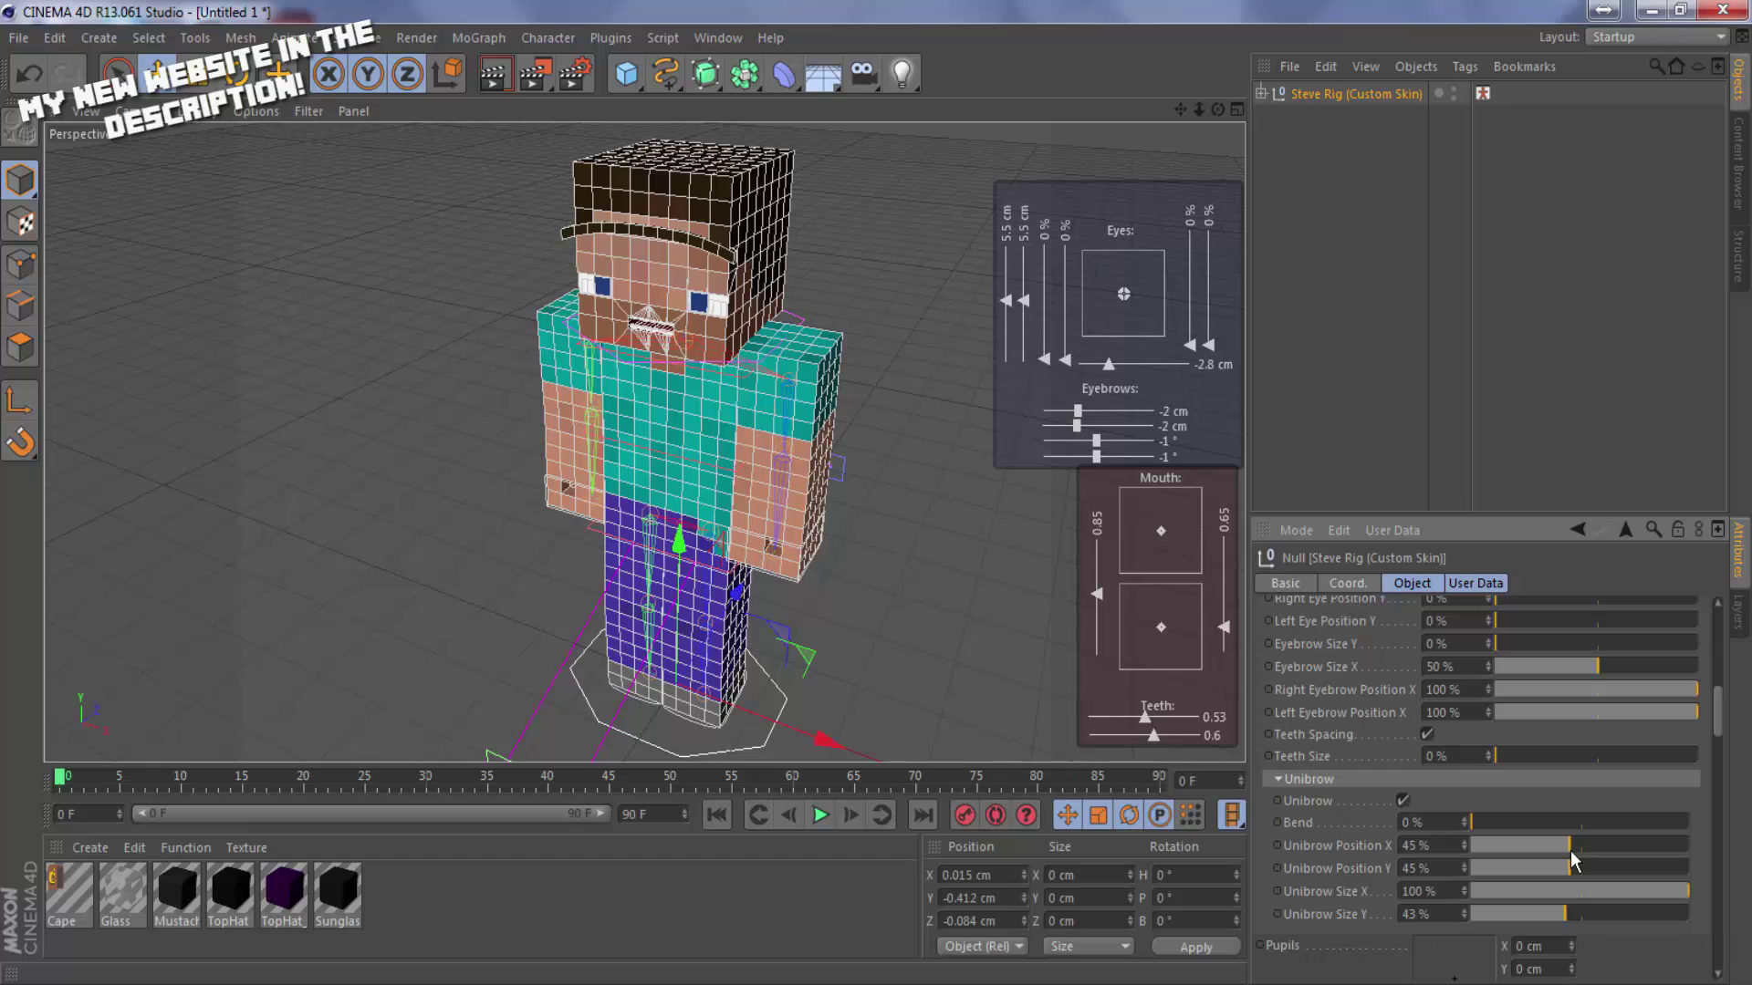
pyautogui.moveTo(1615, 913); pyautogui.dragTo(1507, 944)
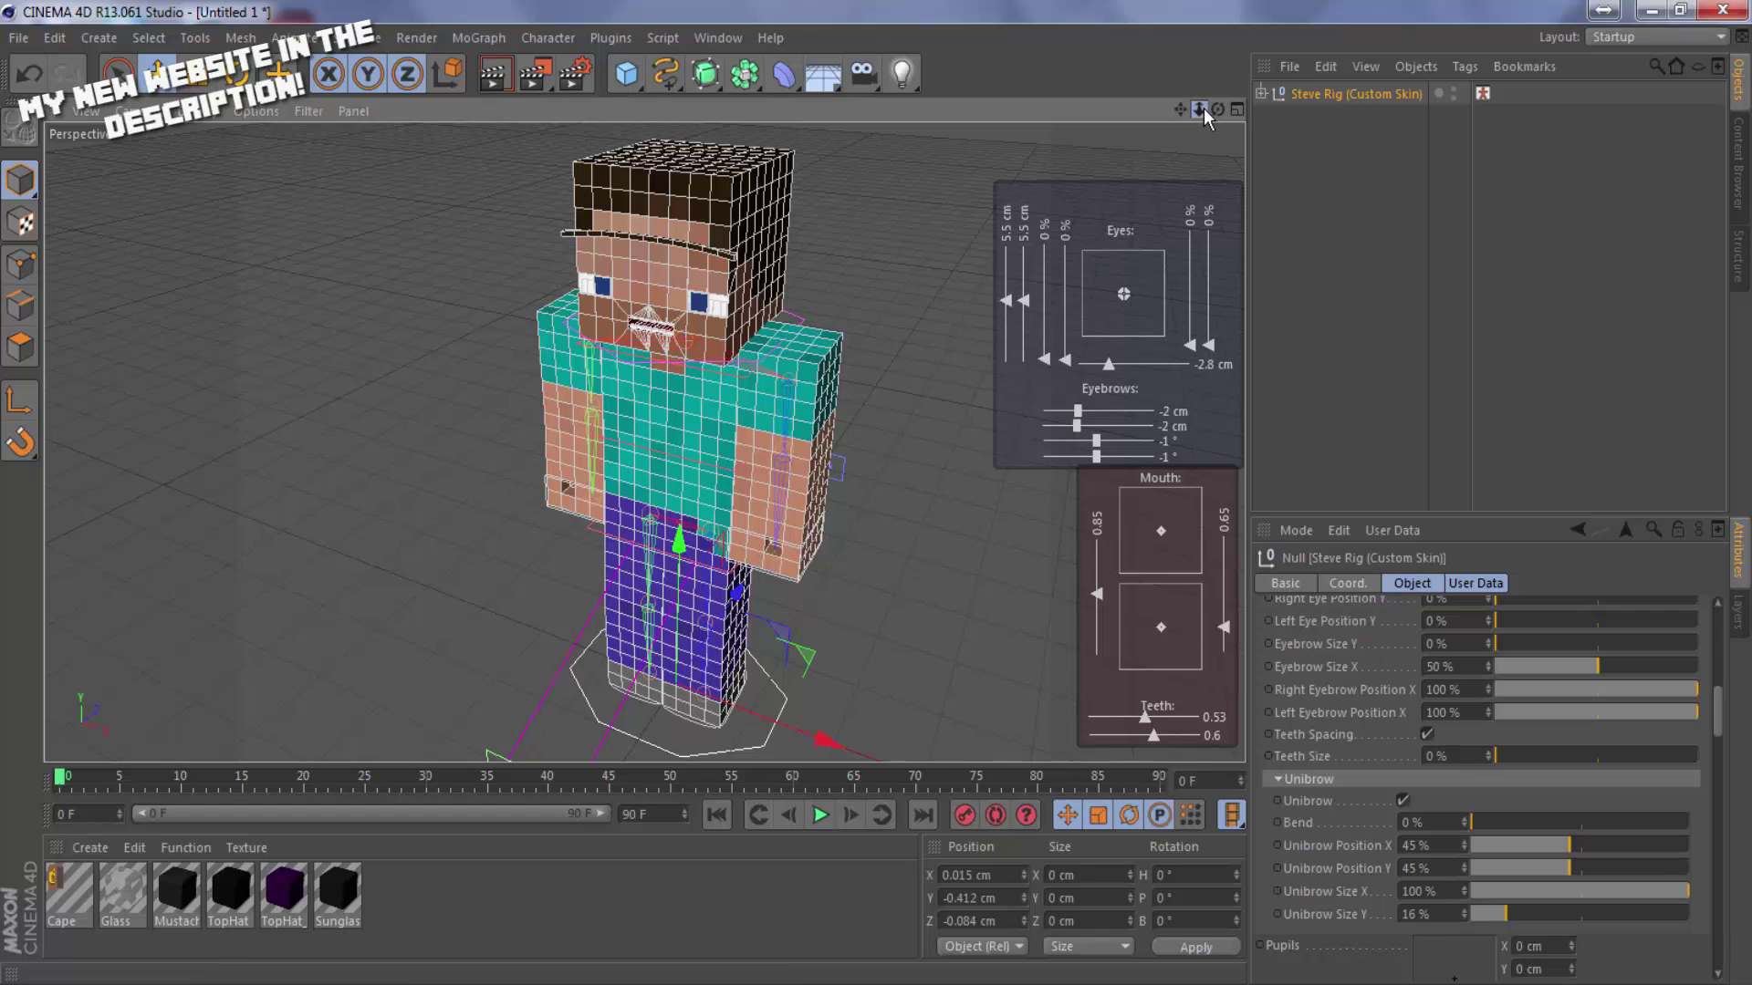
# Render the active view close up on the rig's face to check the unibrow, and clear the preview.
pyautogui.moveTo(1203, 108); pyautogui.dragTo(1146, 181)
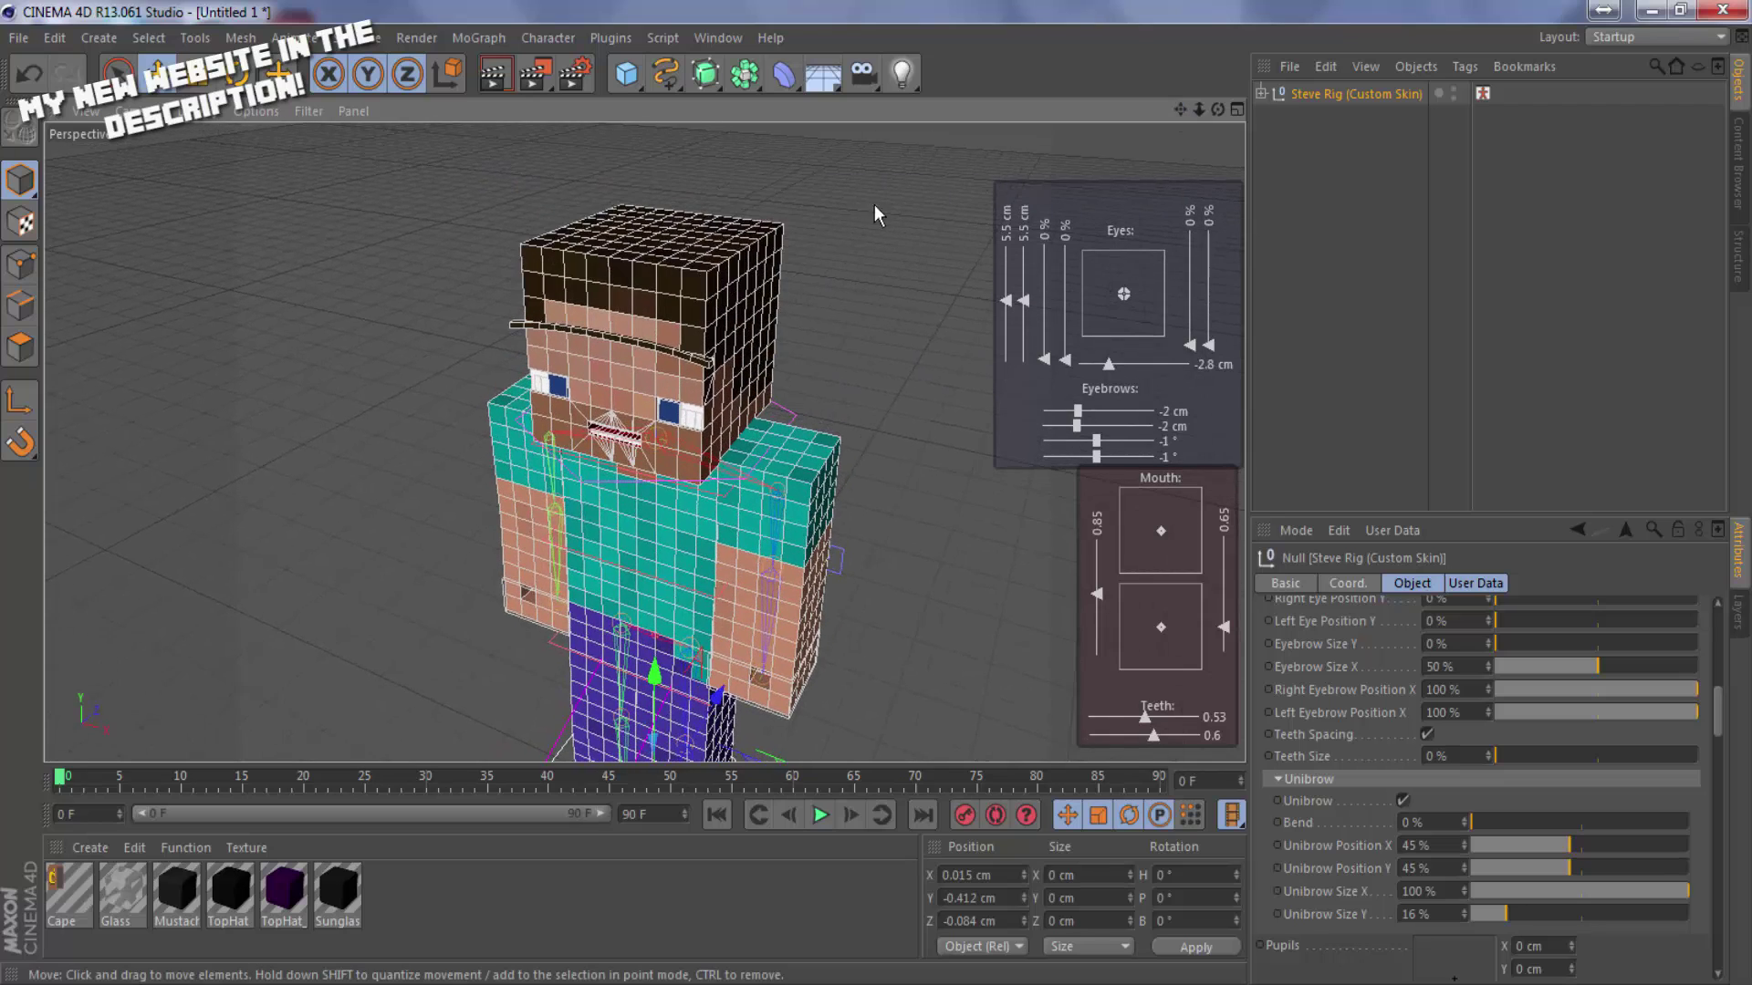
pyautogui.scroll(2, 591, 286)
pyautogui.scroll(2, 744, 302)
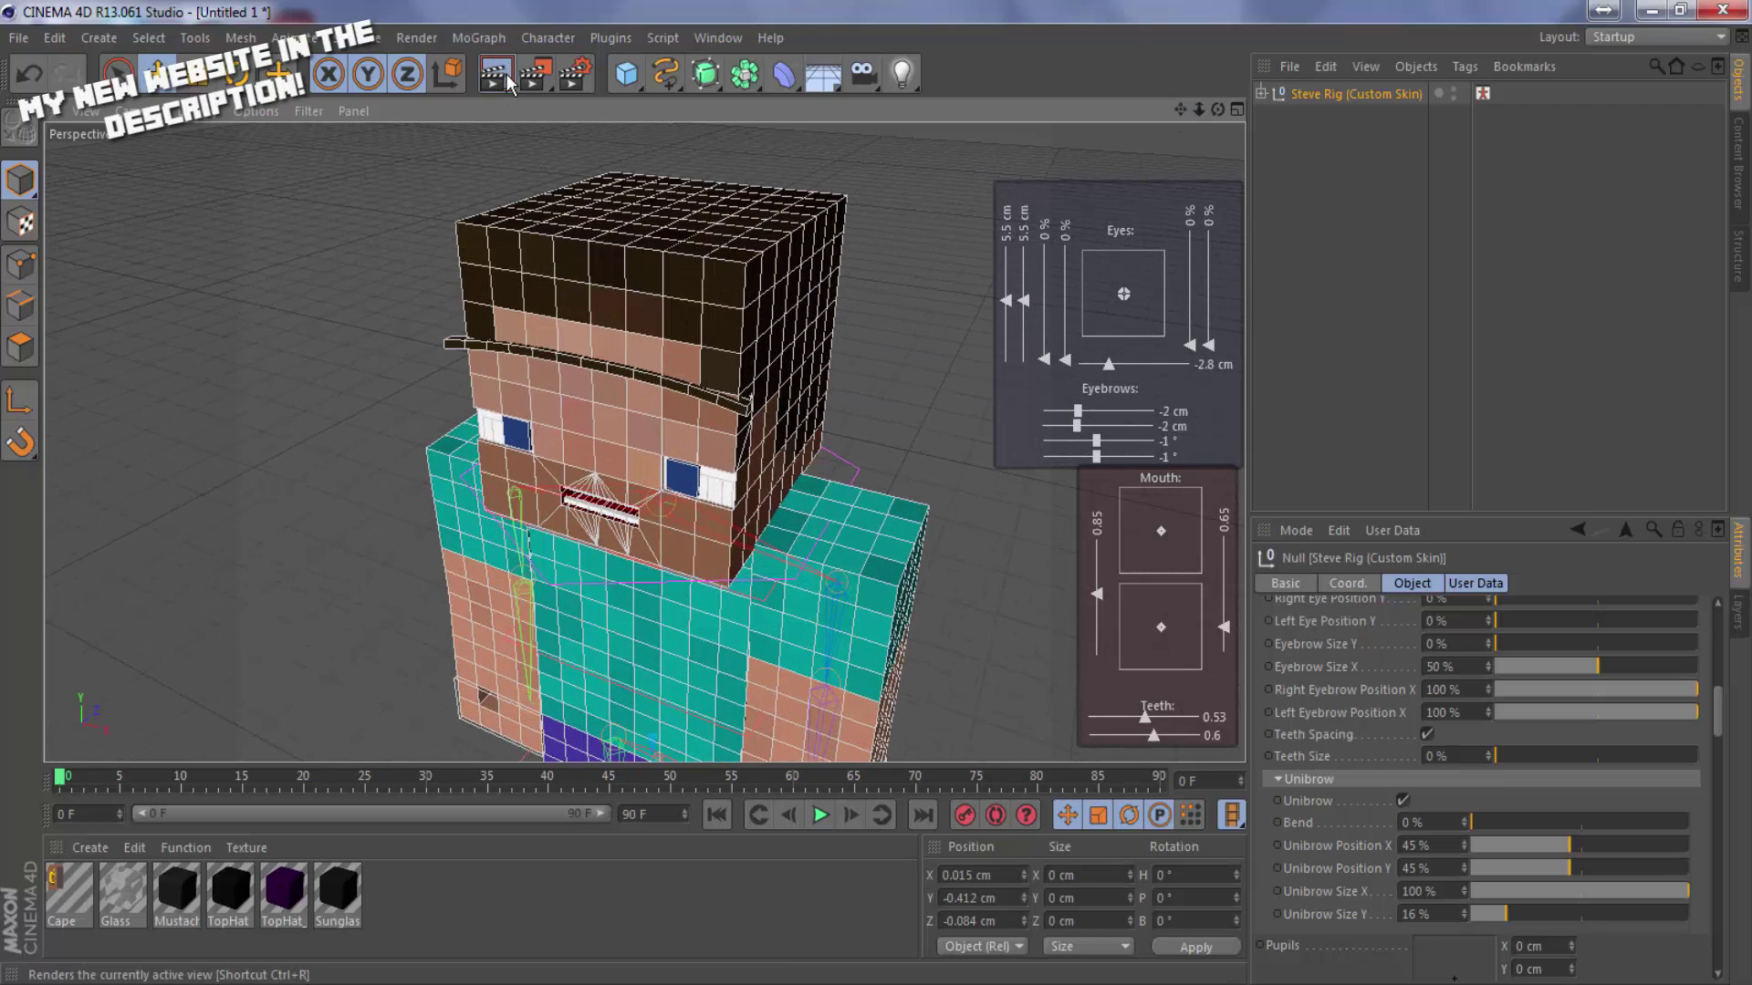
pyautogui.click(494, 73)
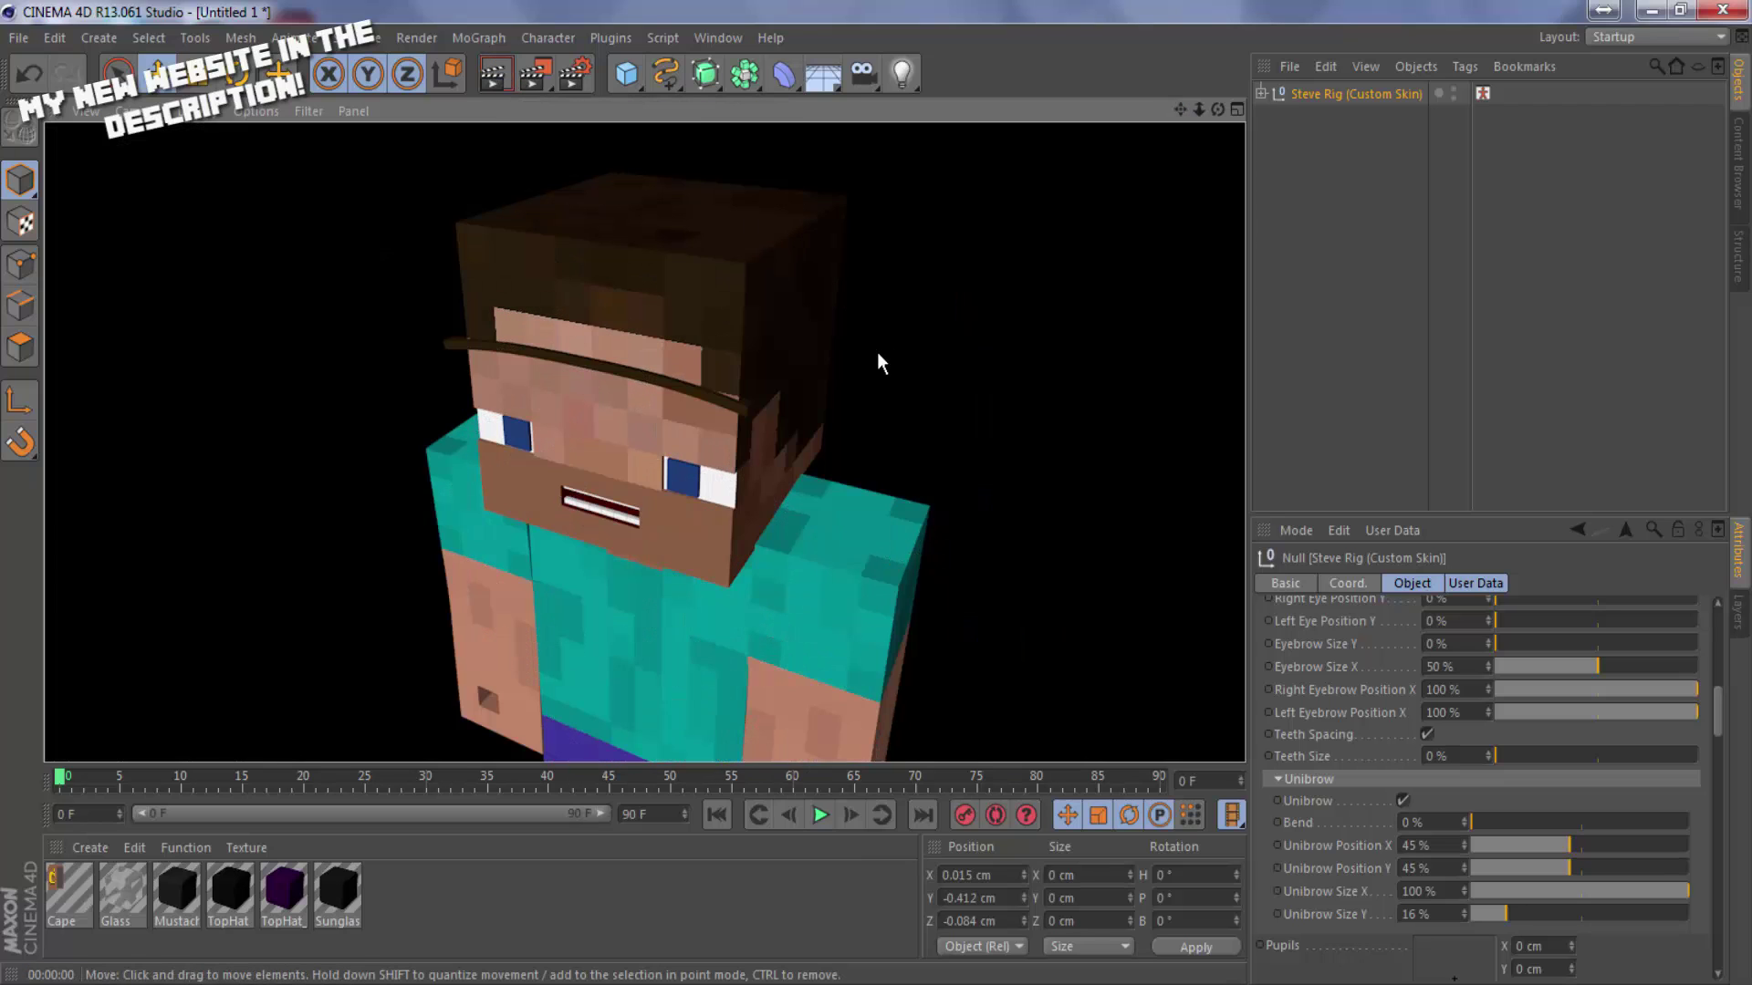
pyautogui.click(879, 352)
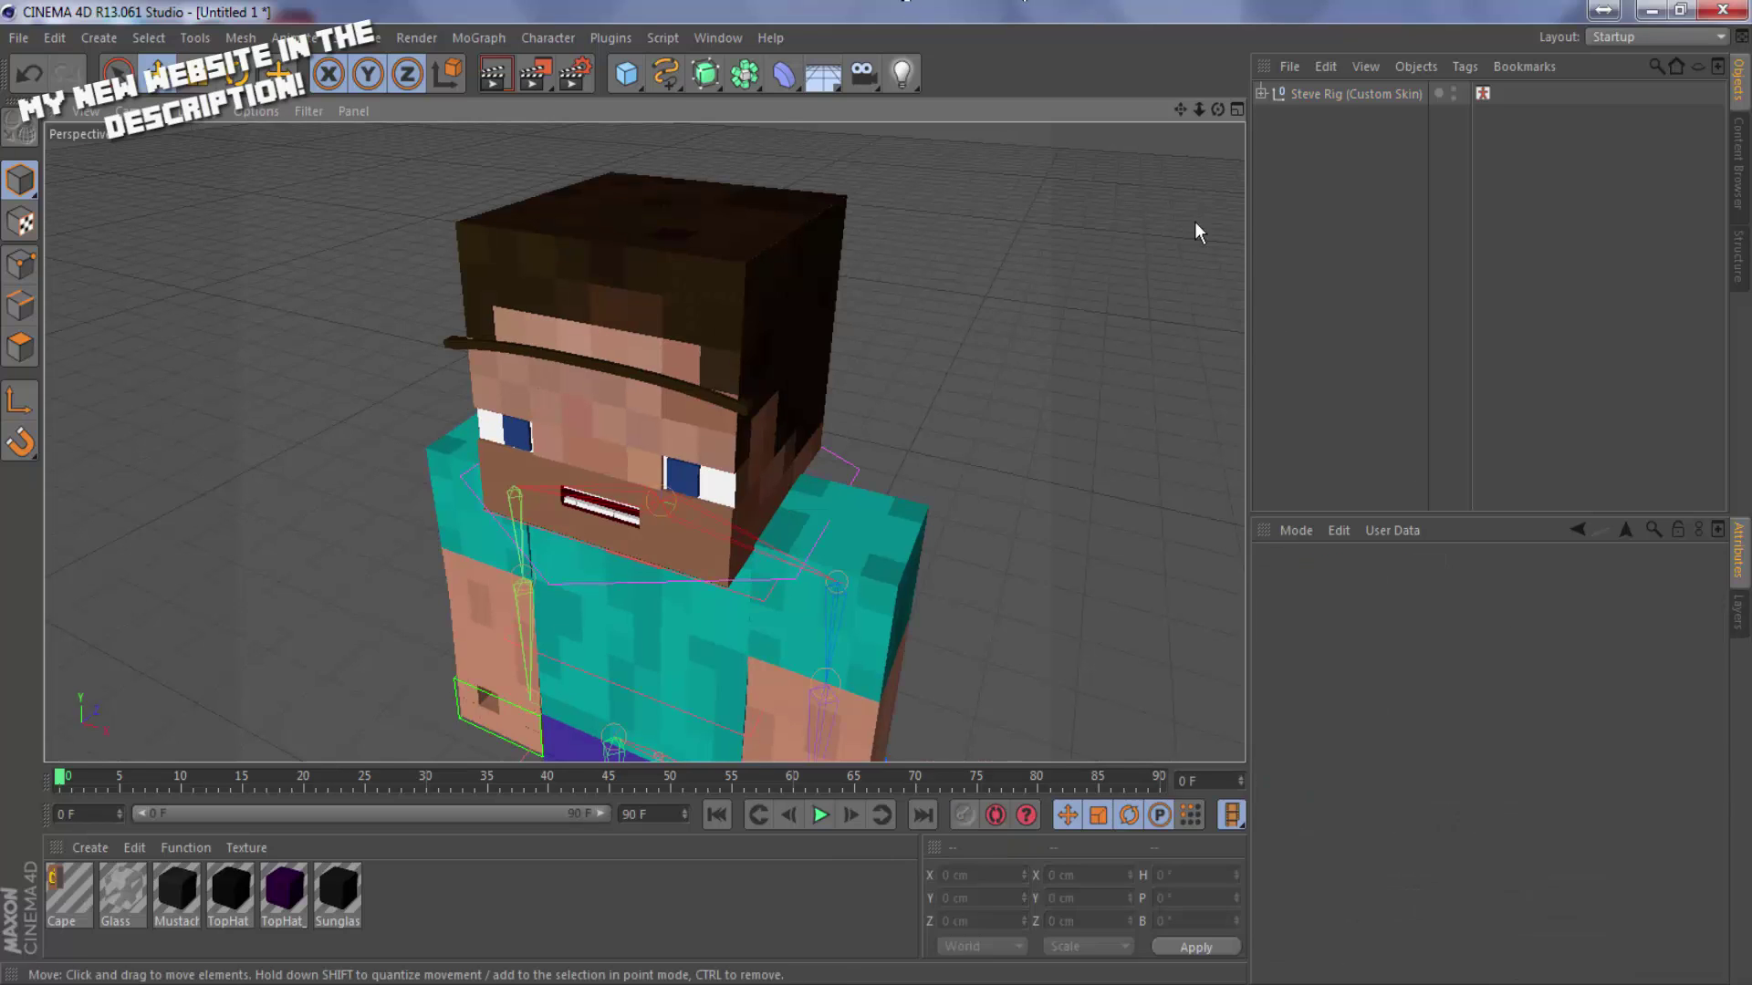
# Reselect the Steve rig, move its Pupils to X -1.21 cm, Y -2.09 cm, and set Pupil Distance to 2.3 cm.
pyautogui.click(1337, 95)
pyautogui.moveTo(1718, 655); pyautogui.dragTo(1734, 776)
pyautogui.moveTo(1454, 765); pyautogui.dragTo(1448, 764)
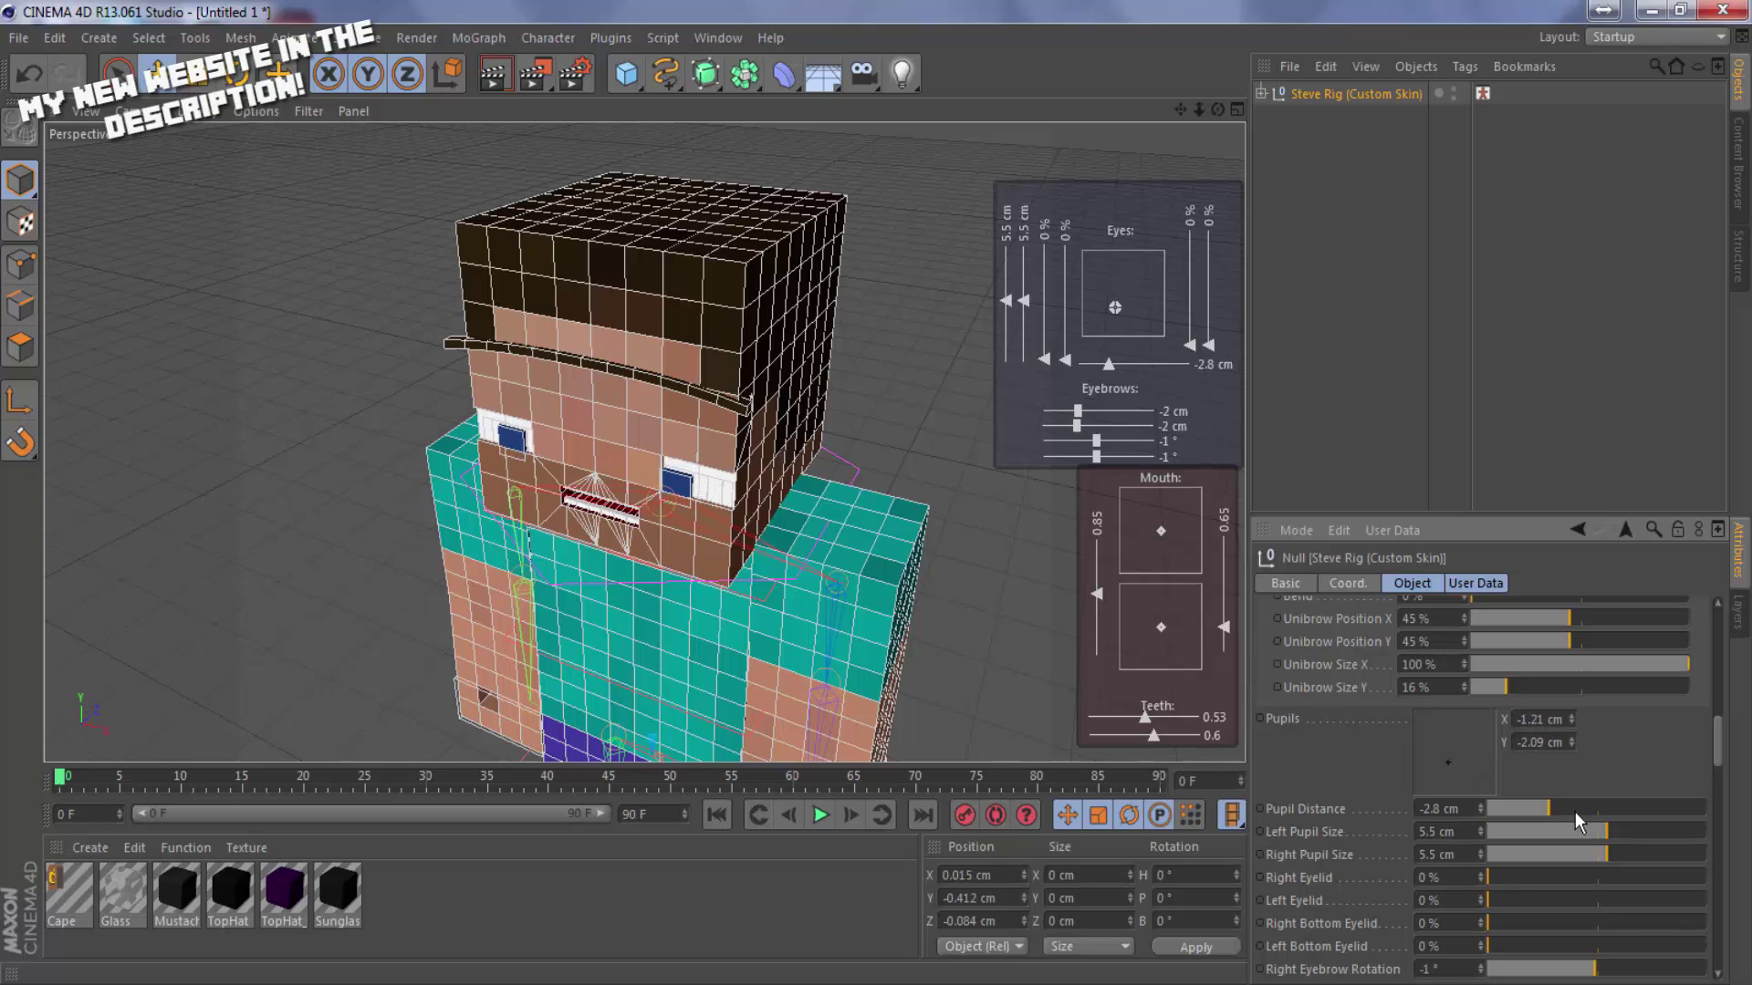
pyautogui.moveTo(1569, 805); pyautogui.dragTo(1639, 840)
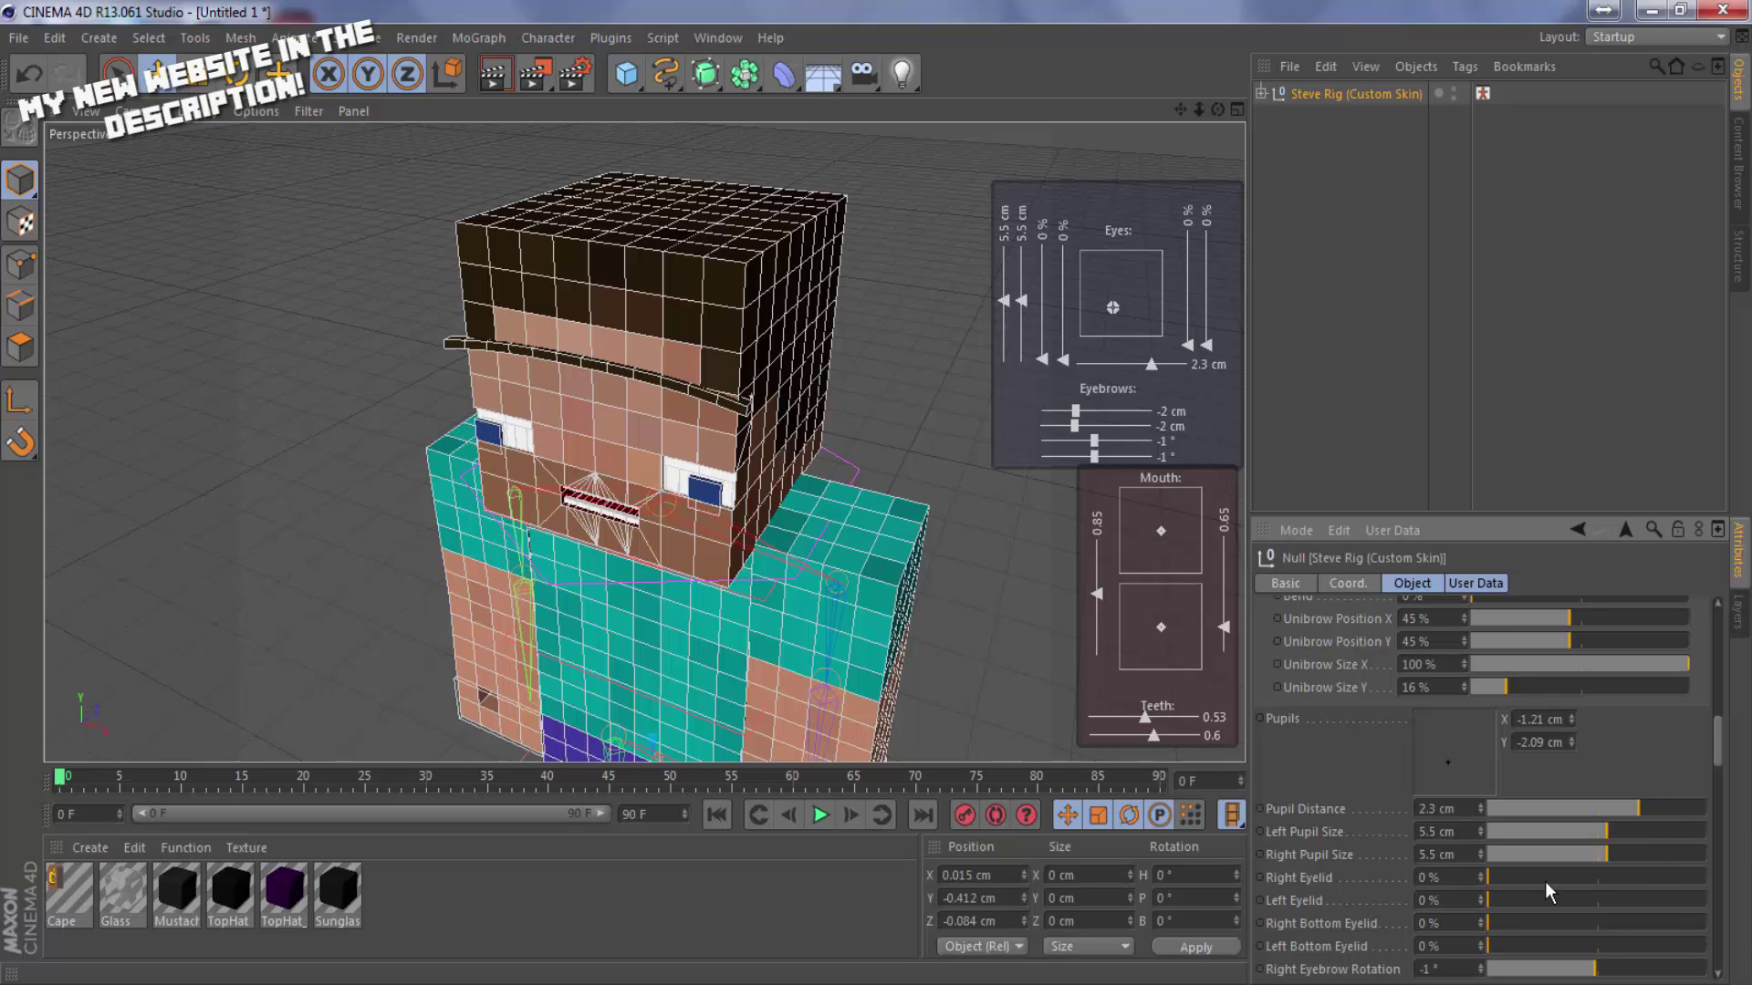
# Set Right Eyelid to 57%, Right Bottom Eyelid to 16%, Right Eyebrow Rotation to -4.5° and Right Eyebrow Placement to 2 cm.
pyautogui.moveTo(1522, 874); pyautogui.dragTo(1492, 951)
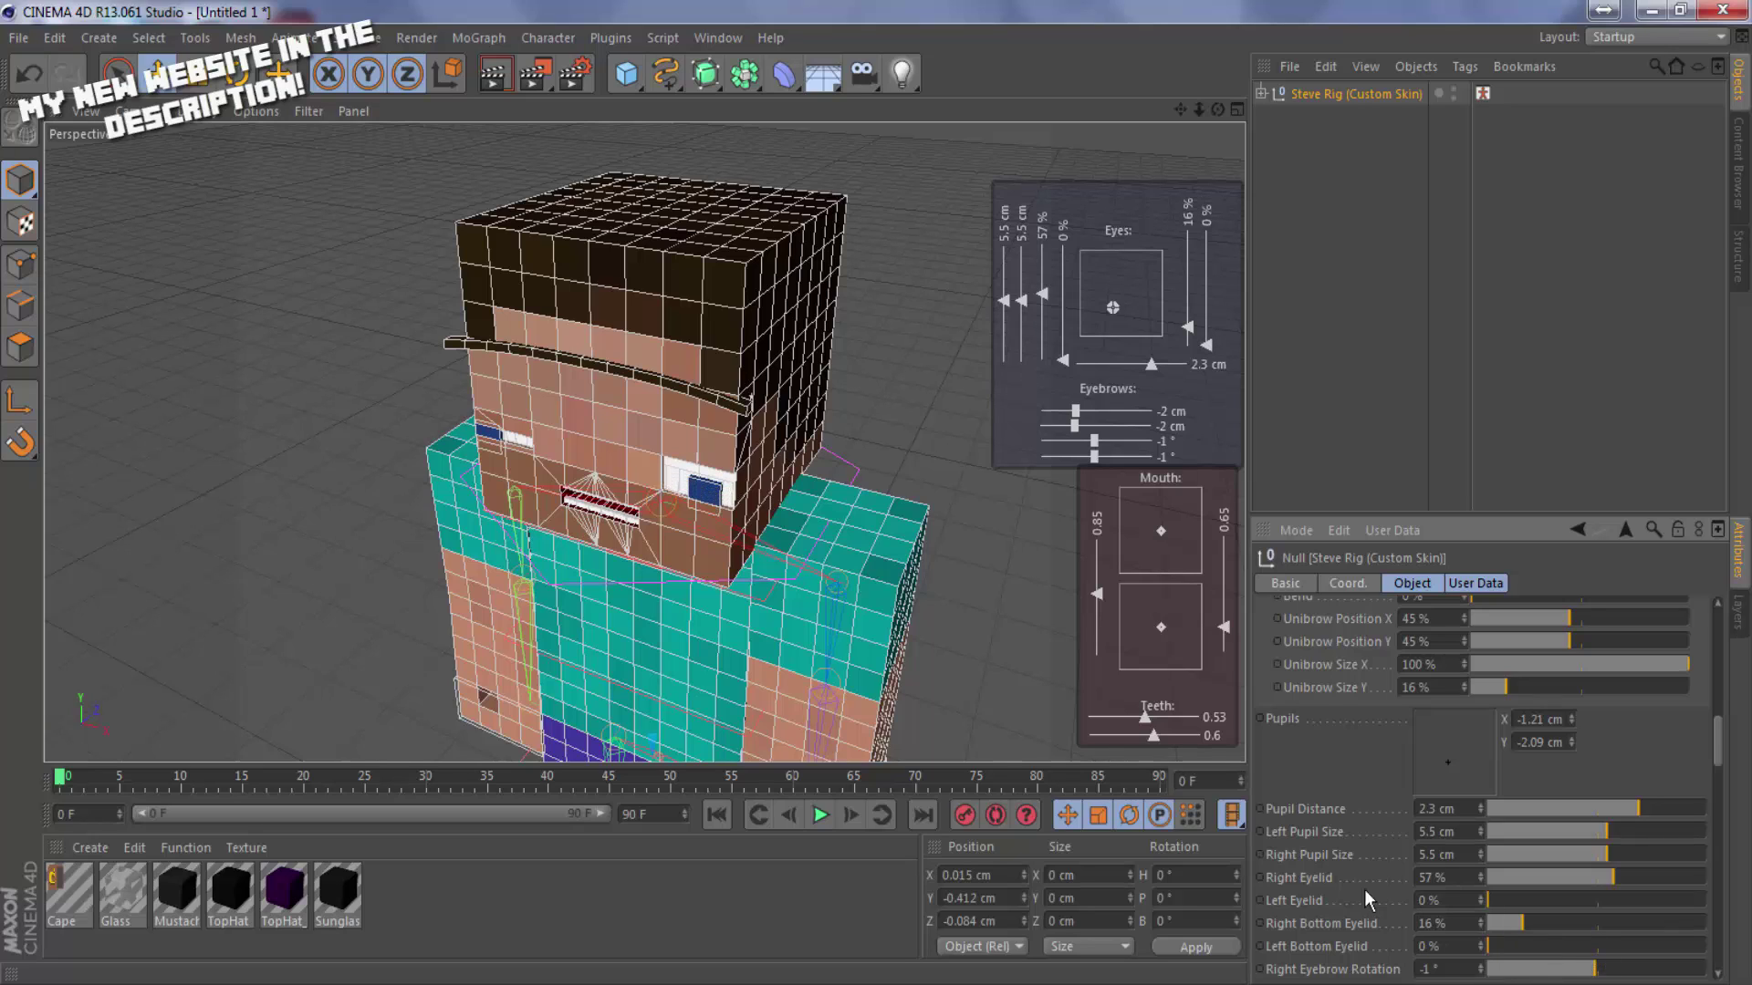
pyautogui.scroll(-3, 1290, 850)
pyautogui.moveTo(1594, 832); pyautogui.dragTo(1572, 881)
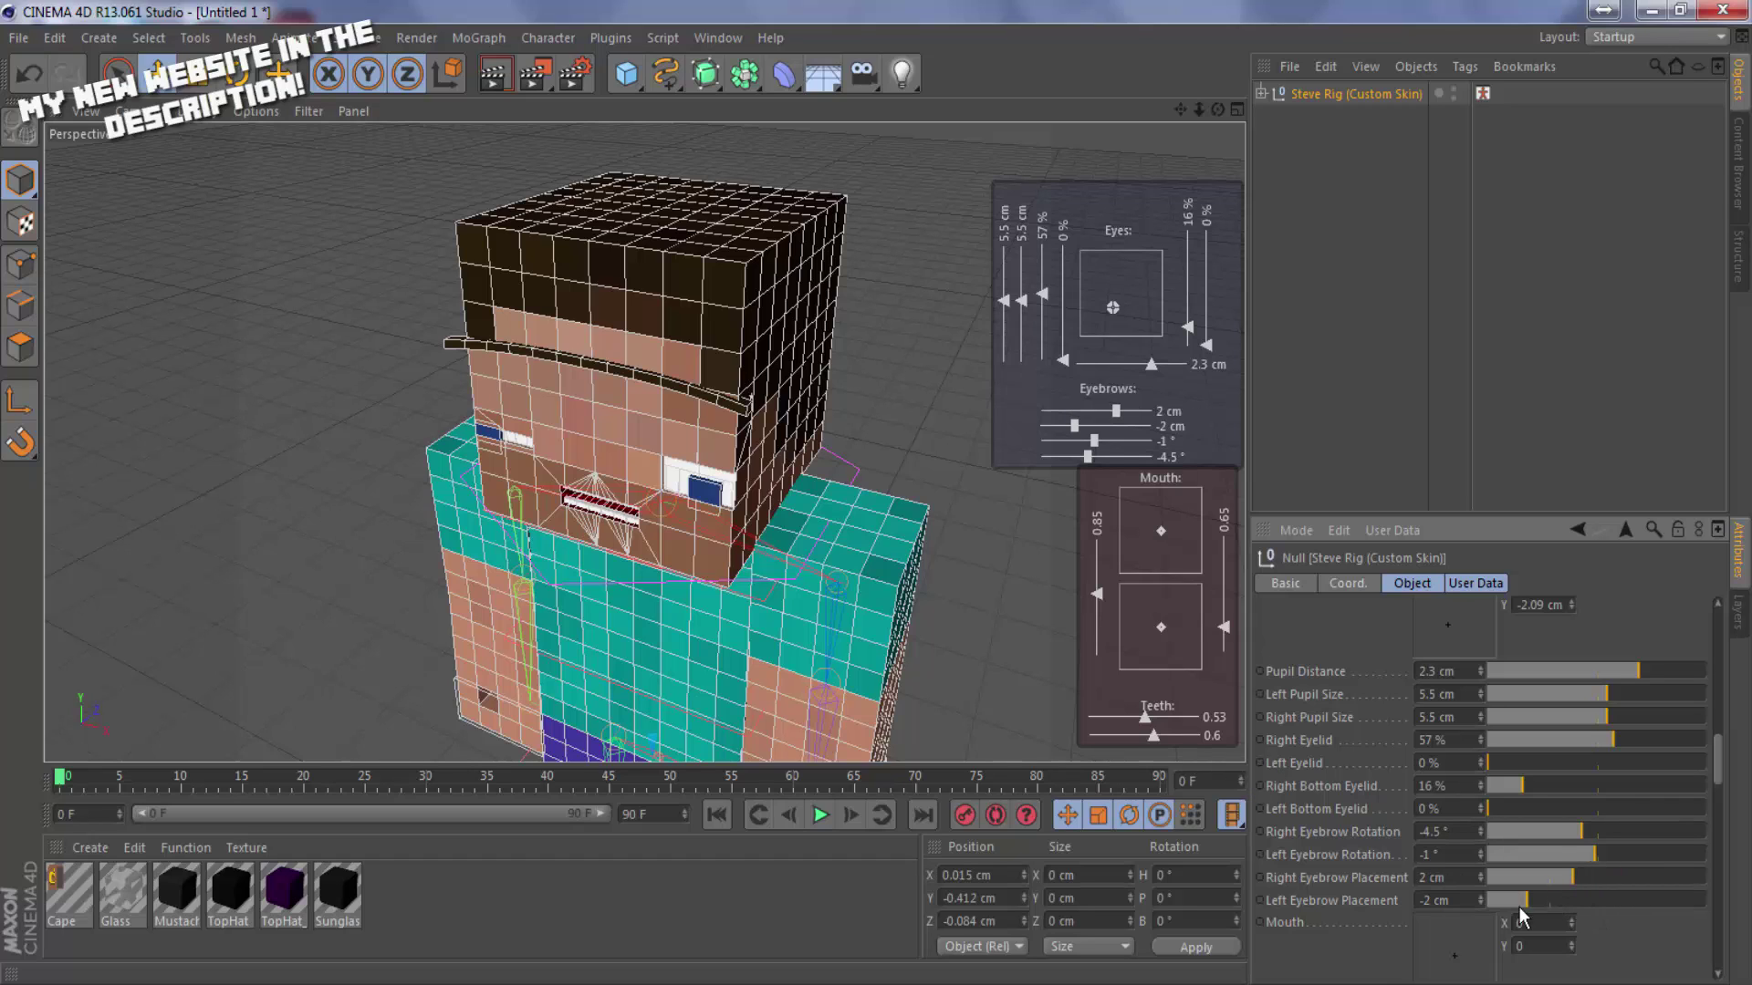
# Set Mouth X 0.067, Y 1, Mouth Wide 1.45, Mouth Open 1.25, Mouth Placement X -0.833 cm, Y -3.5 cm, Top Teeth 0.72 and Bottom Teeth 0.65.
pyautogui.scroll(-5, 1314, 823)
pyautogui.moveTo(1455, 684)
pyautogui.mouseDown()
pyautogui.moveTo(1454, 599)
pyautogui.moveTo(1442, 622)
pyautogui.moveTo(1299, 622)
pyautogui.moveTo(1519, 575)
pyautogui.moveTo(1445, 535)
pyautogui.moveTo(1500, 523)
pyautogui.moveTo(1457, 493)
pyautogui.mouseUp()
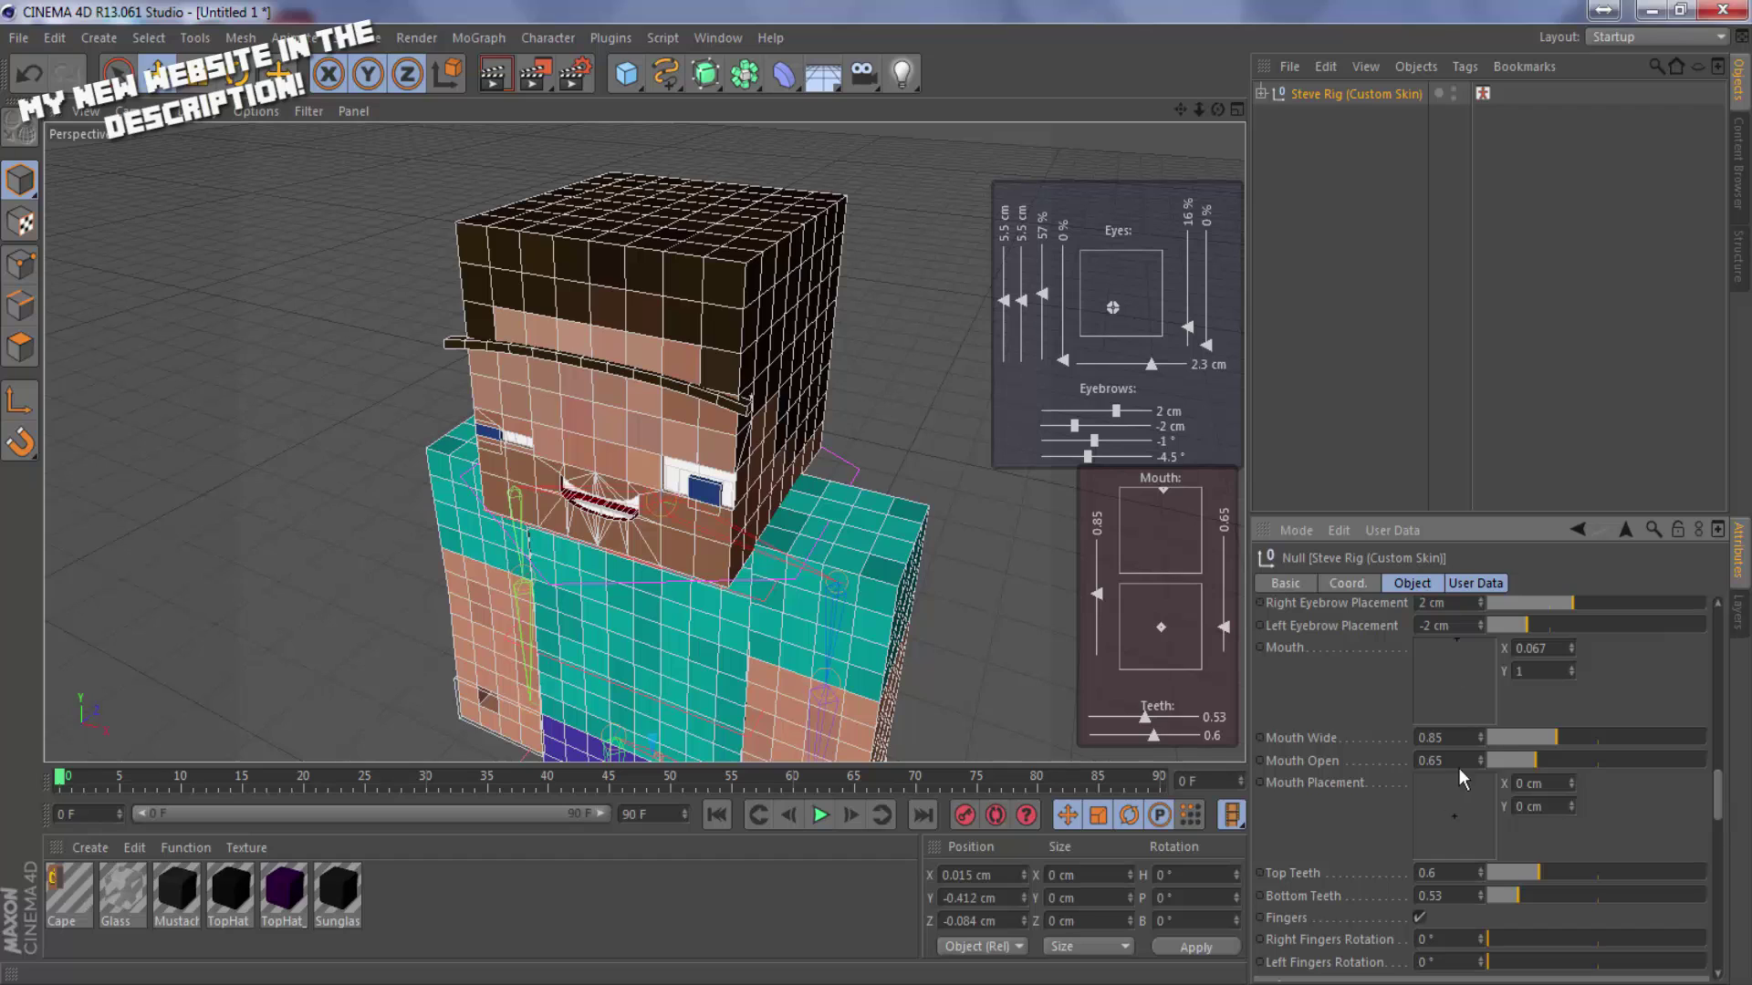
pyautogui.moveTo(1523, 745)
pyautogui.mouseDown()
pyautogui.moveTo(1613, 740)
pyautogui.moveTo(1628, 761)
pyautogui.moveTo(1535, 757)
pyautogui.mouseUp()
pyautogui.moveTo(1474, 818); pyautogui.dragTo(1452, 827)
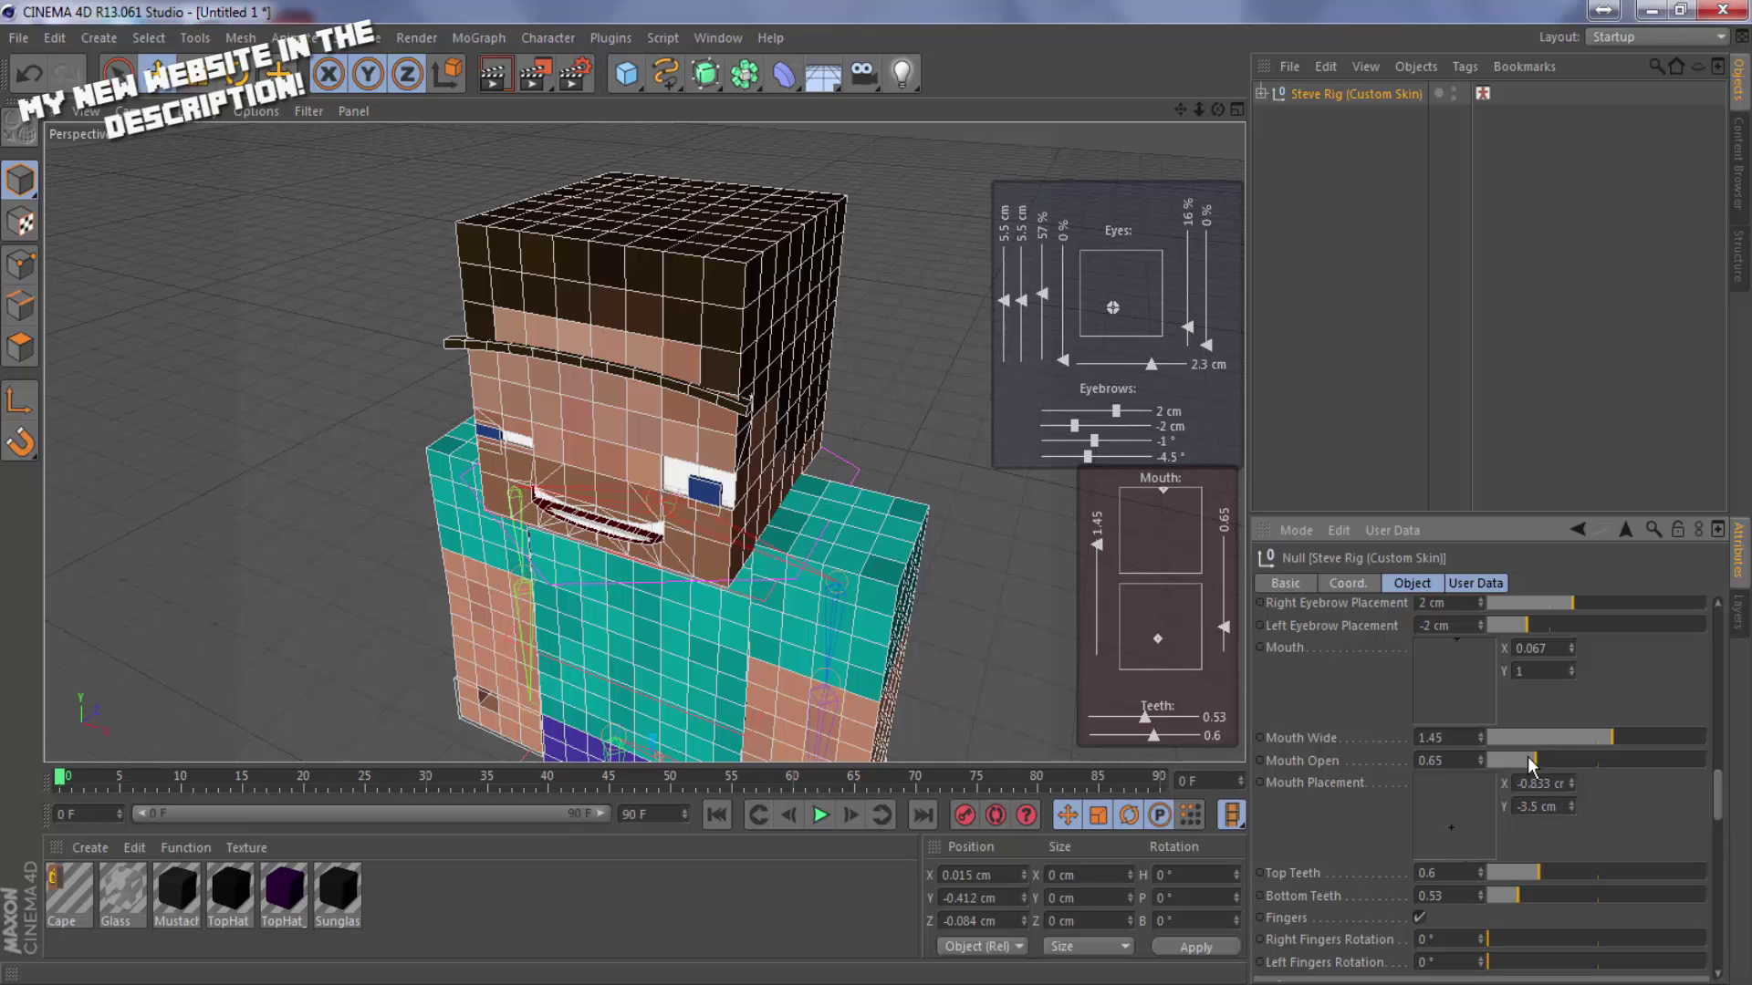
pyautogui.moveTo(1532, 761); pyautogui.dragTo(1582, 774)
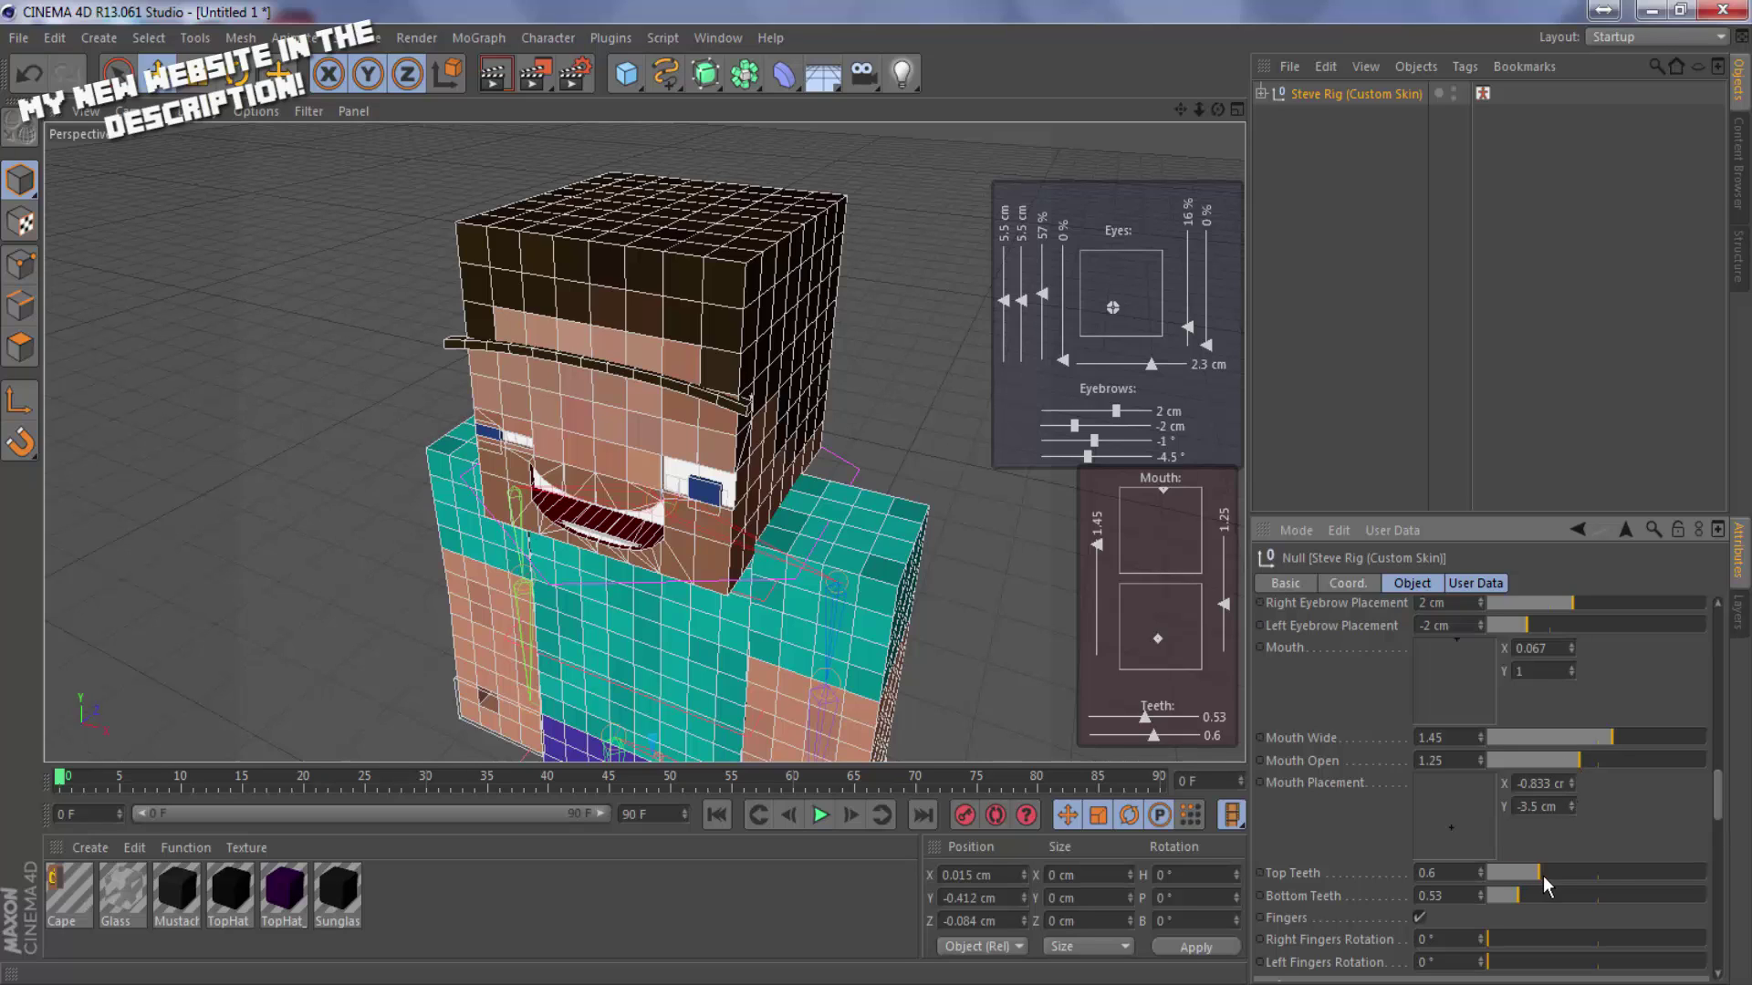
pyautogui.moveTo(1542, 876)
pyautogui.mouseDown()
pyautogui.moveTo(1602, 874)
pyautogui.moveTo(1565, 899)
pyautogui.mouseUp()
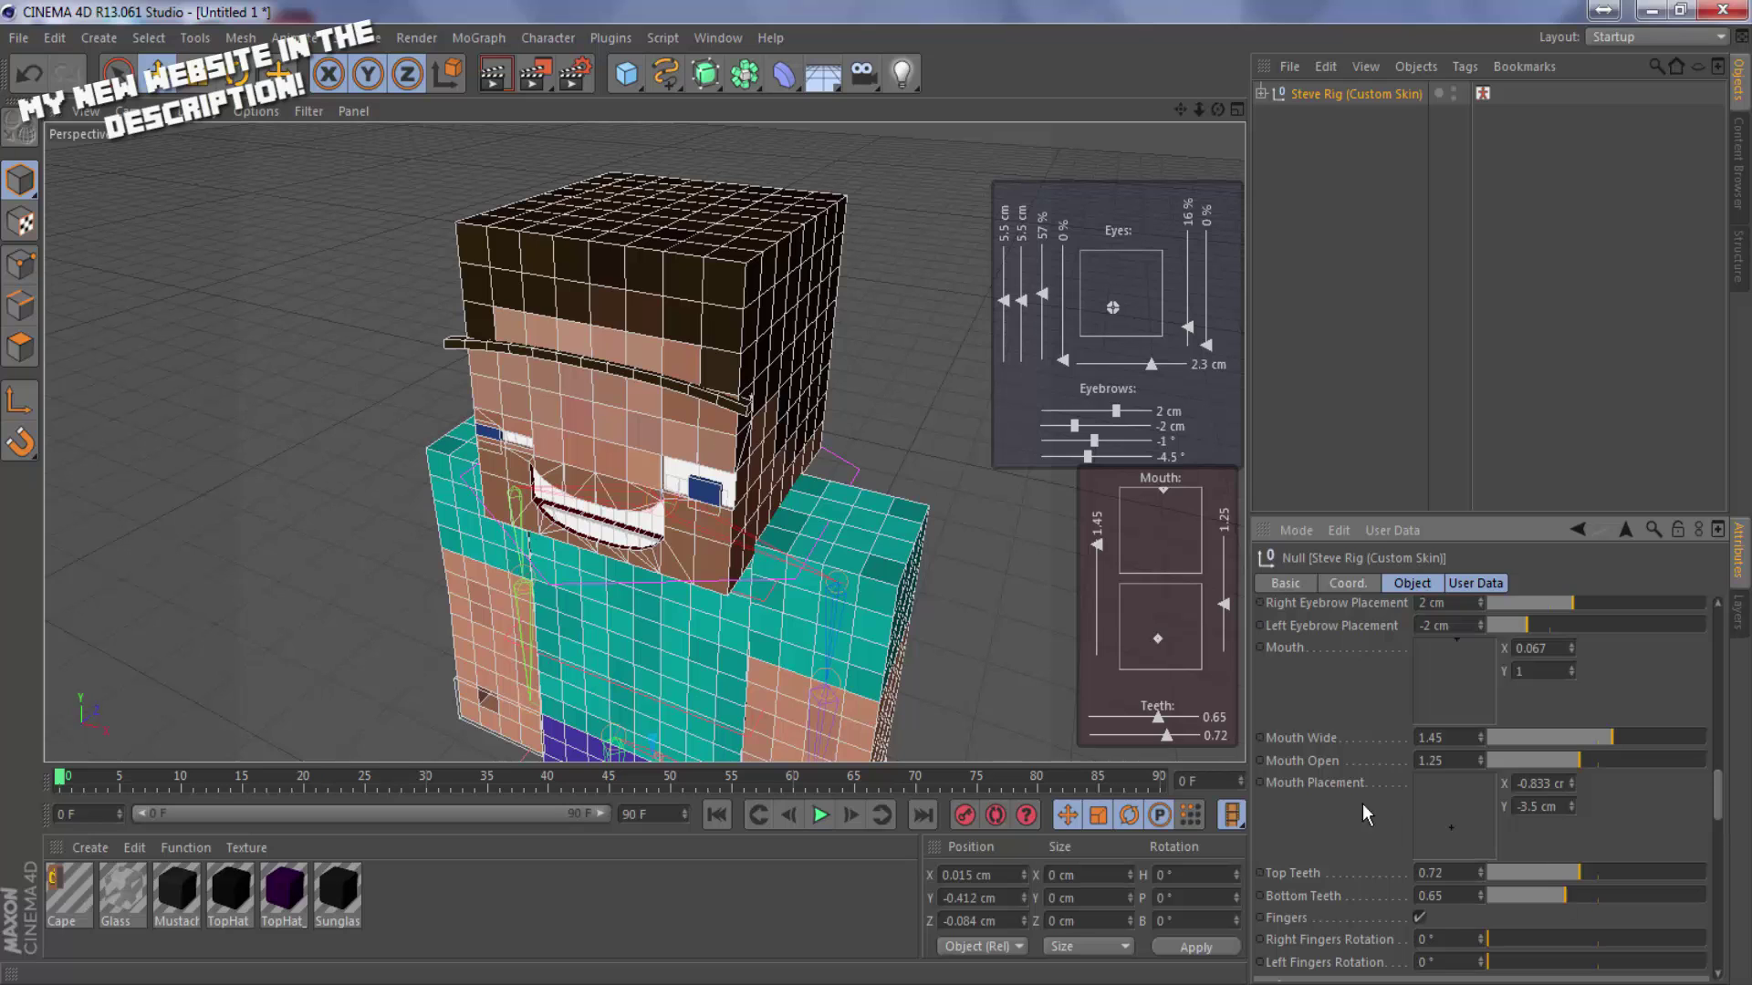
# Select the rig's index finger, try its Out, Almost Out and Half Out options, and switch them all off again.
pyautogui.scroll(-3, 1350, 802)
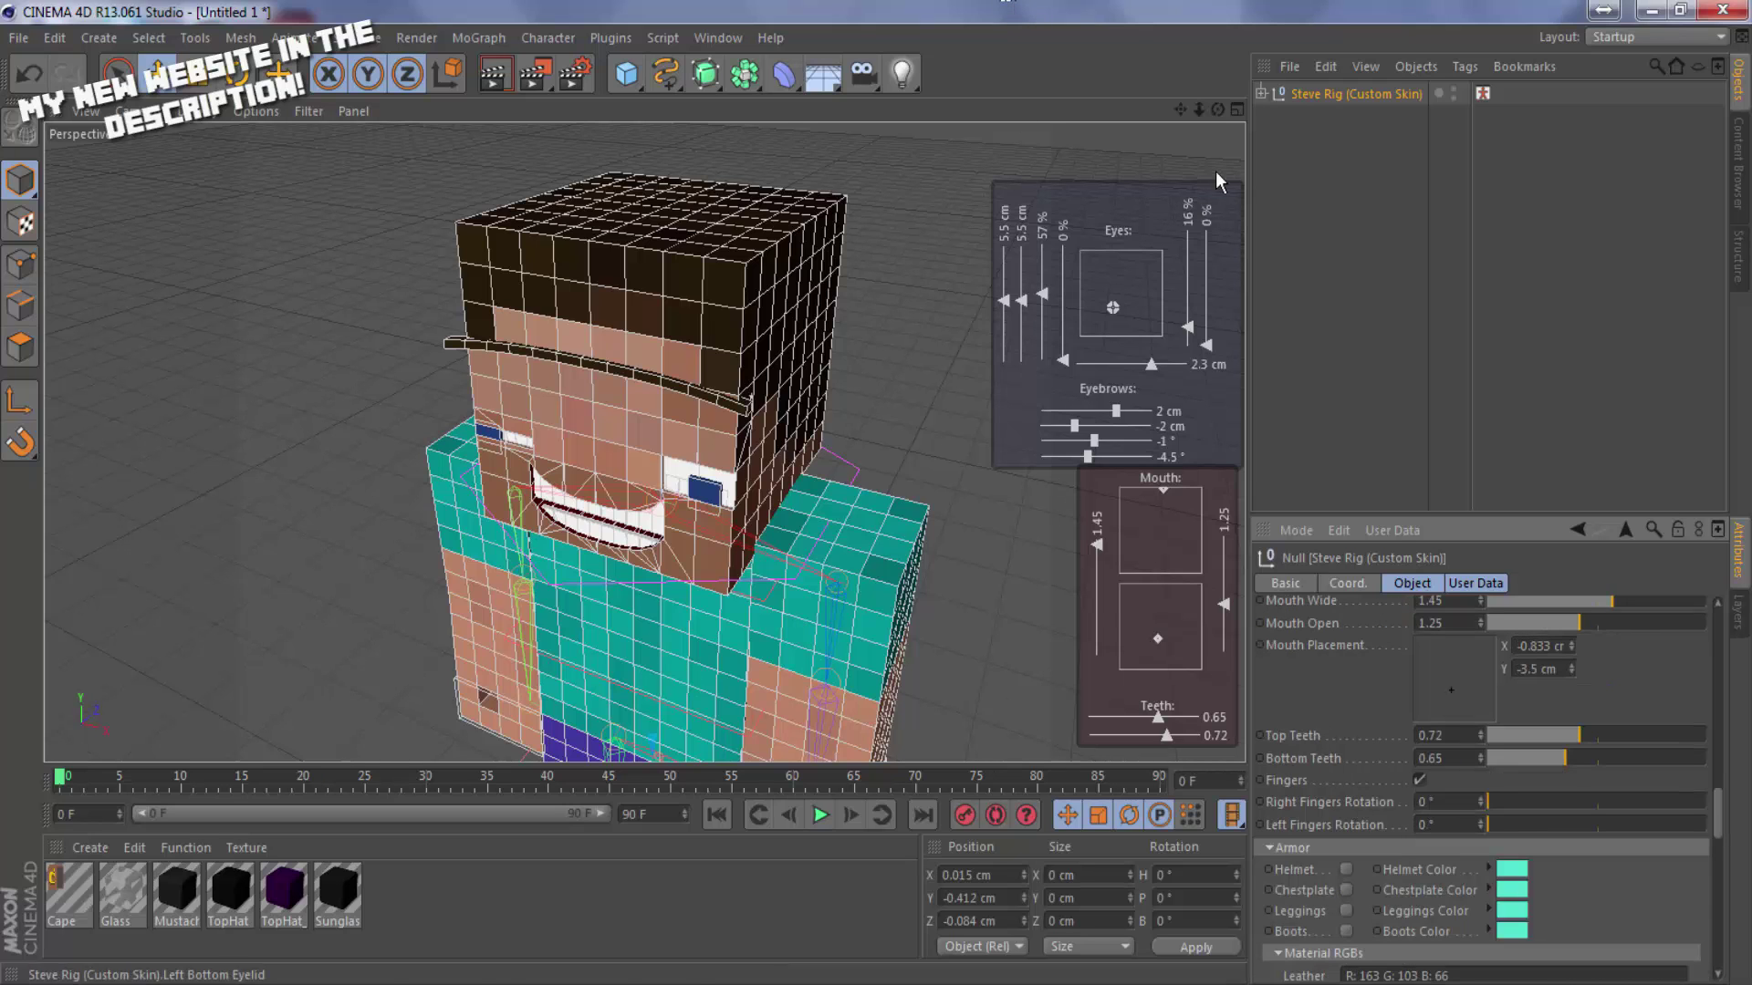
pyautogui.moveTo(1199, 110); pyautogui.dragTo(1140, 9)
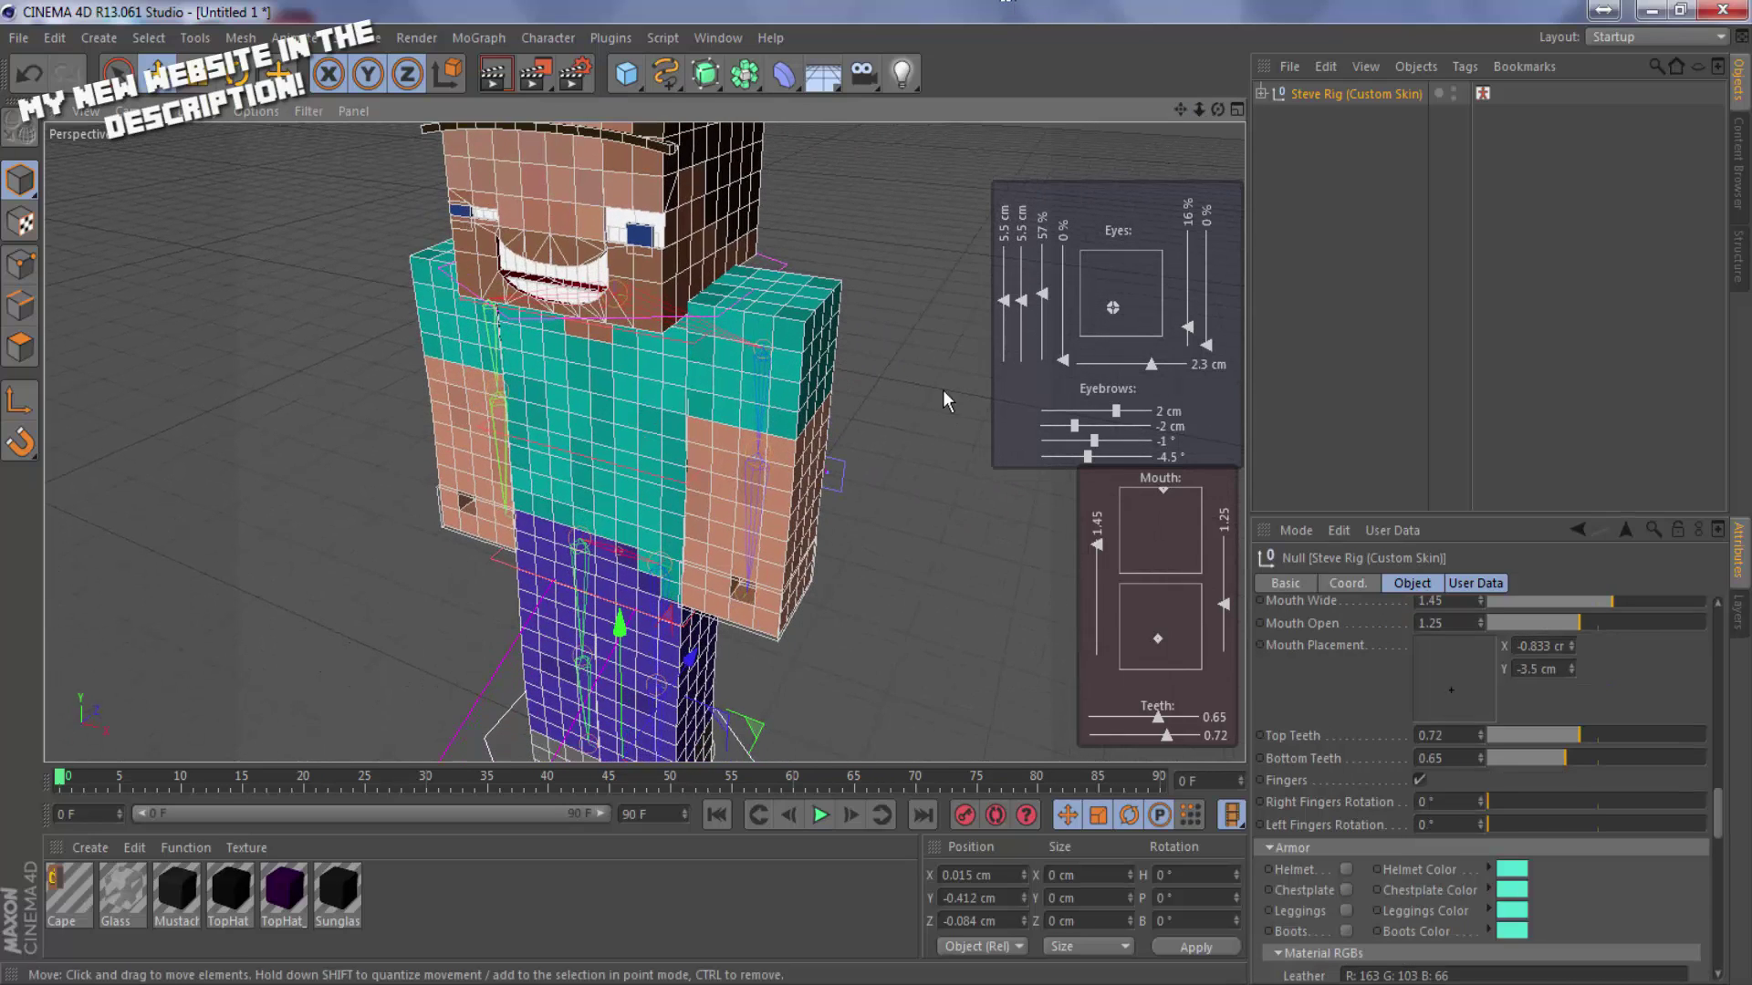
pyautogui.click(775, 624)
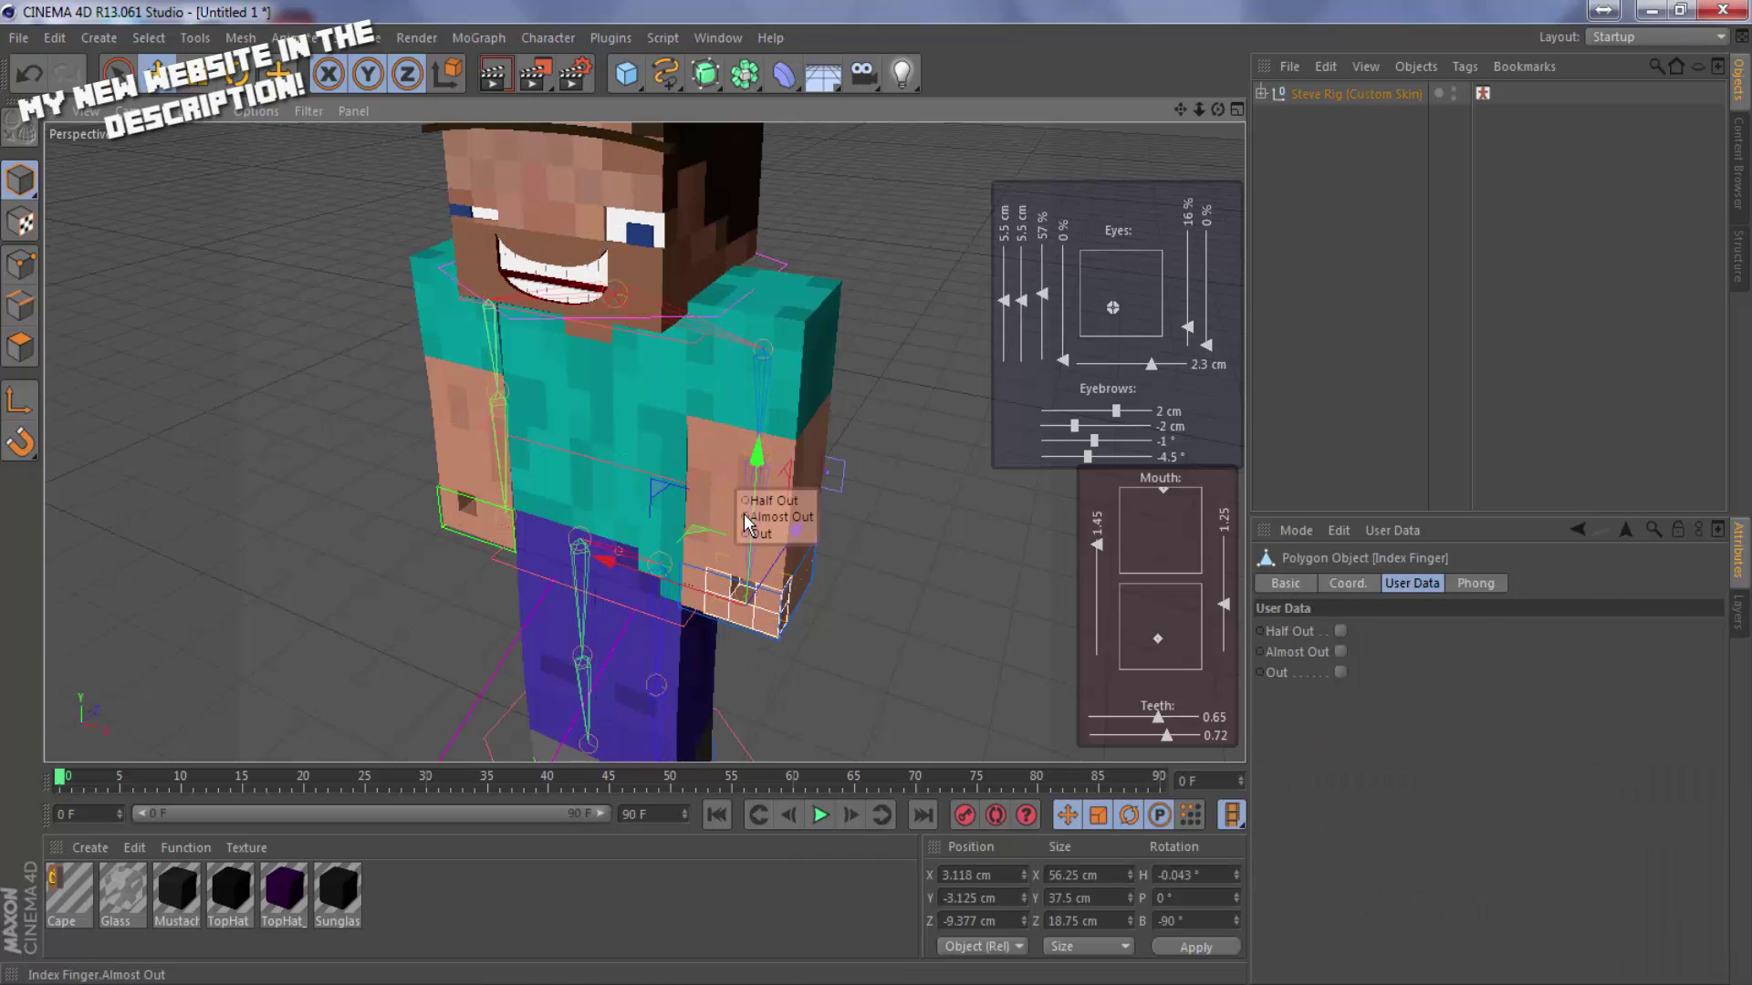
pyautogui.click(756, 533)
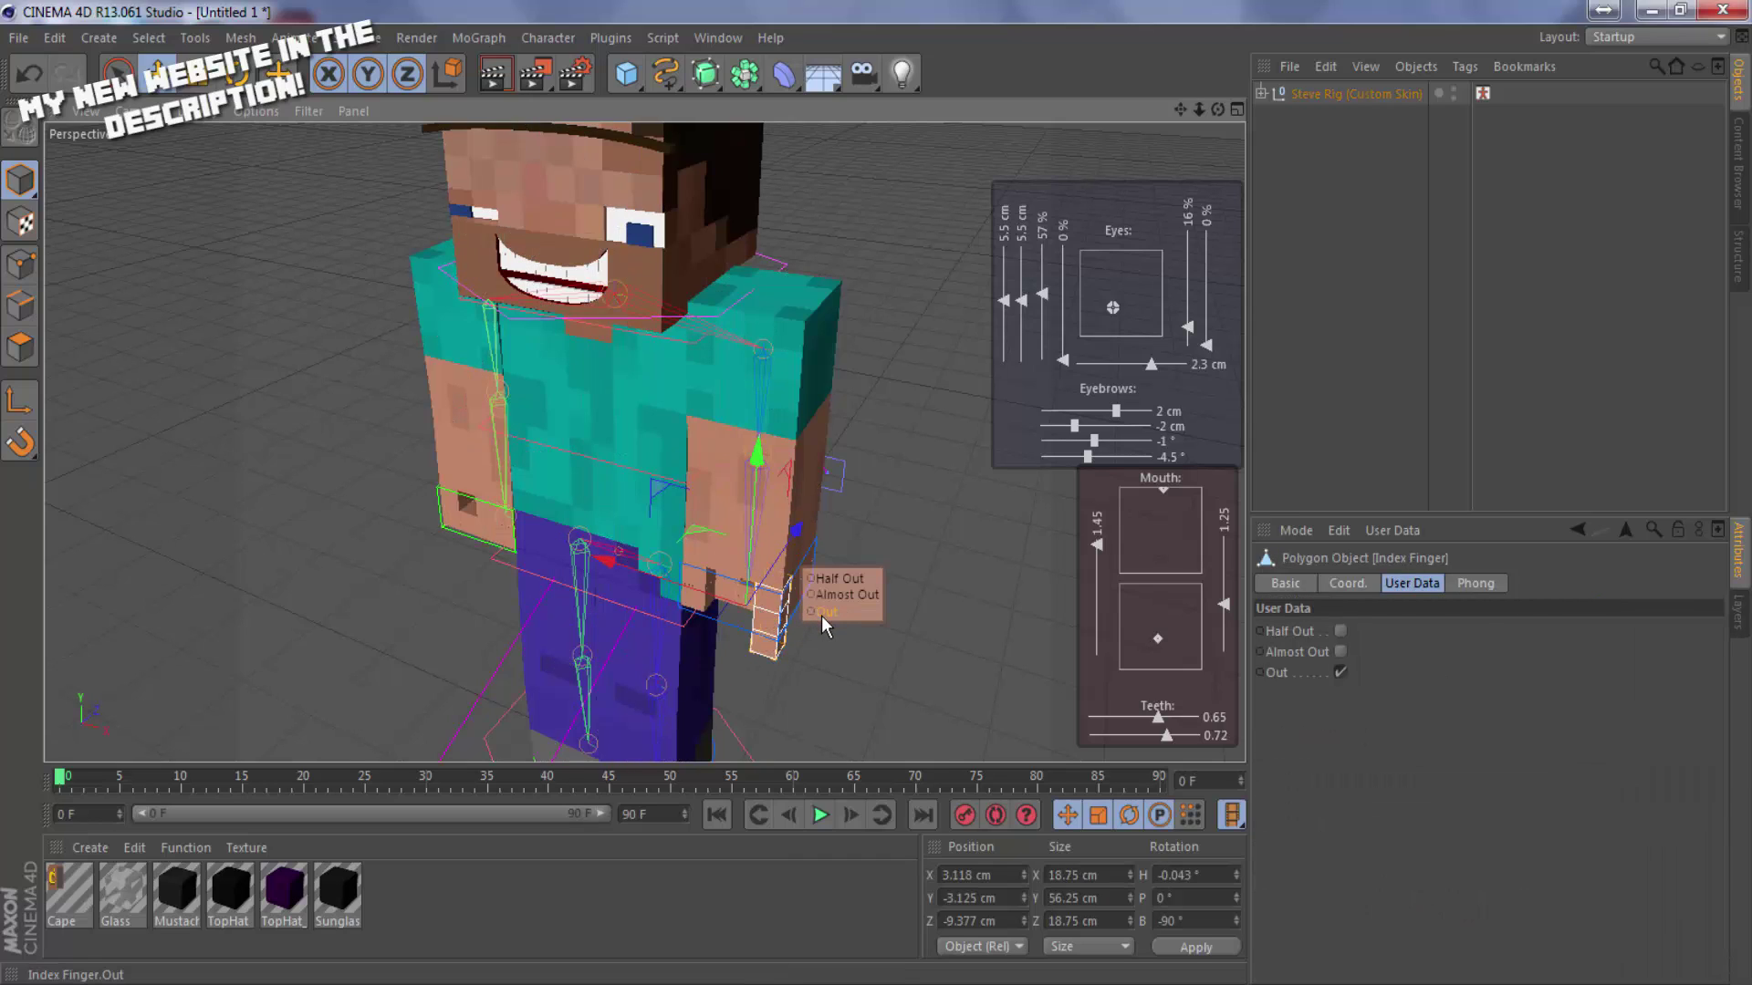
pyautogui.click(832, 594)
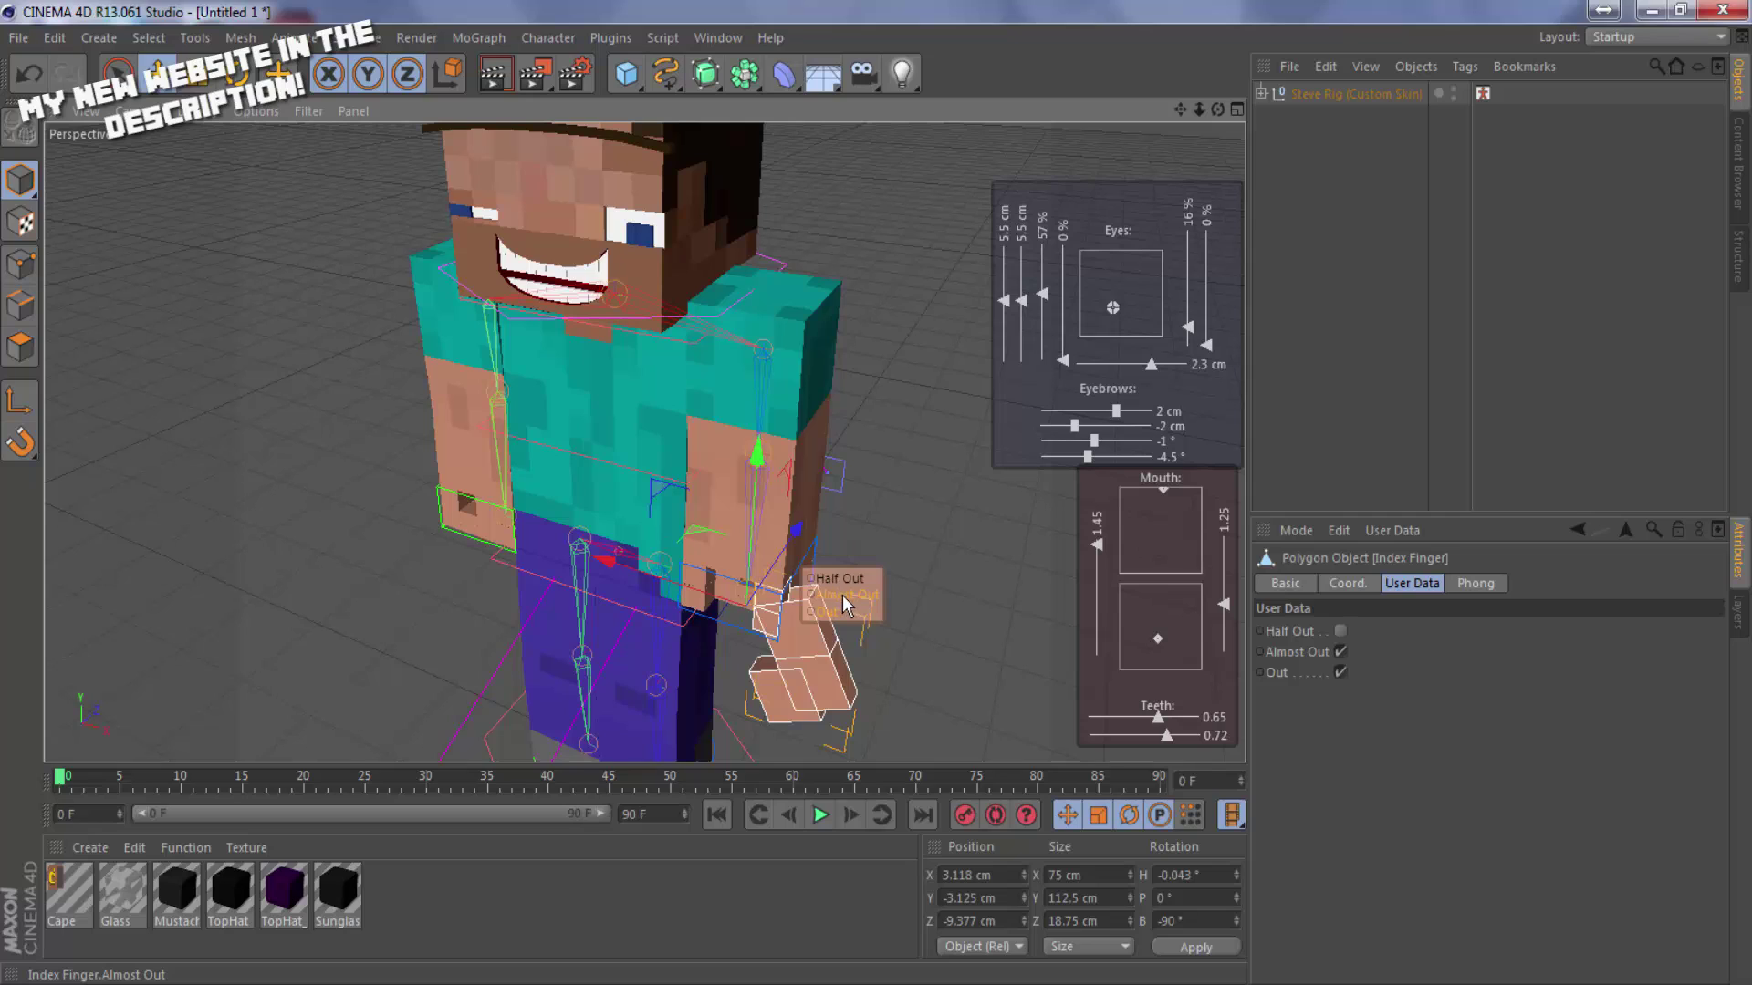
pyautogui.click(826, 608)
pyautogui.click(830, 598)
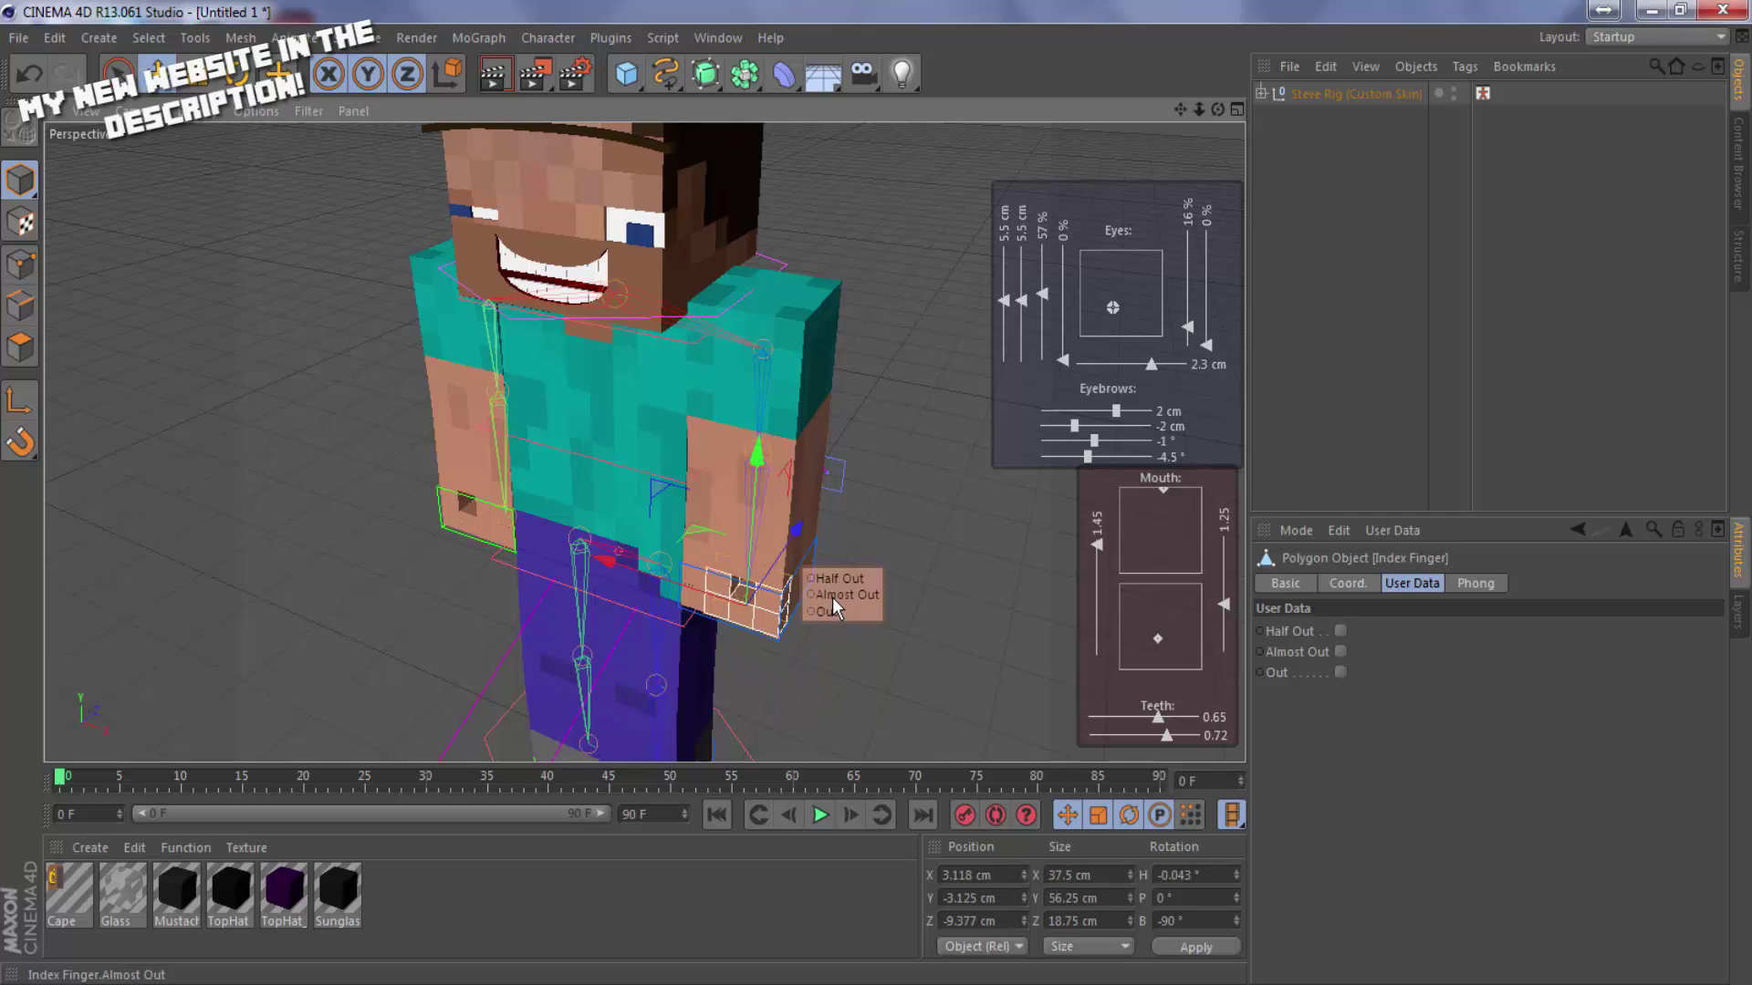
pyautogui.click(830, 578)
pyautogui.click(830, 577)
# Reselect the Steve rig, try the fingers rotation controls, and return them to 0°.
pyautogui.click(1332, 95)
pyautogui.scroll(-5, 1301, 849)
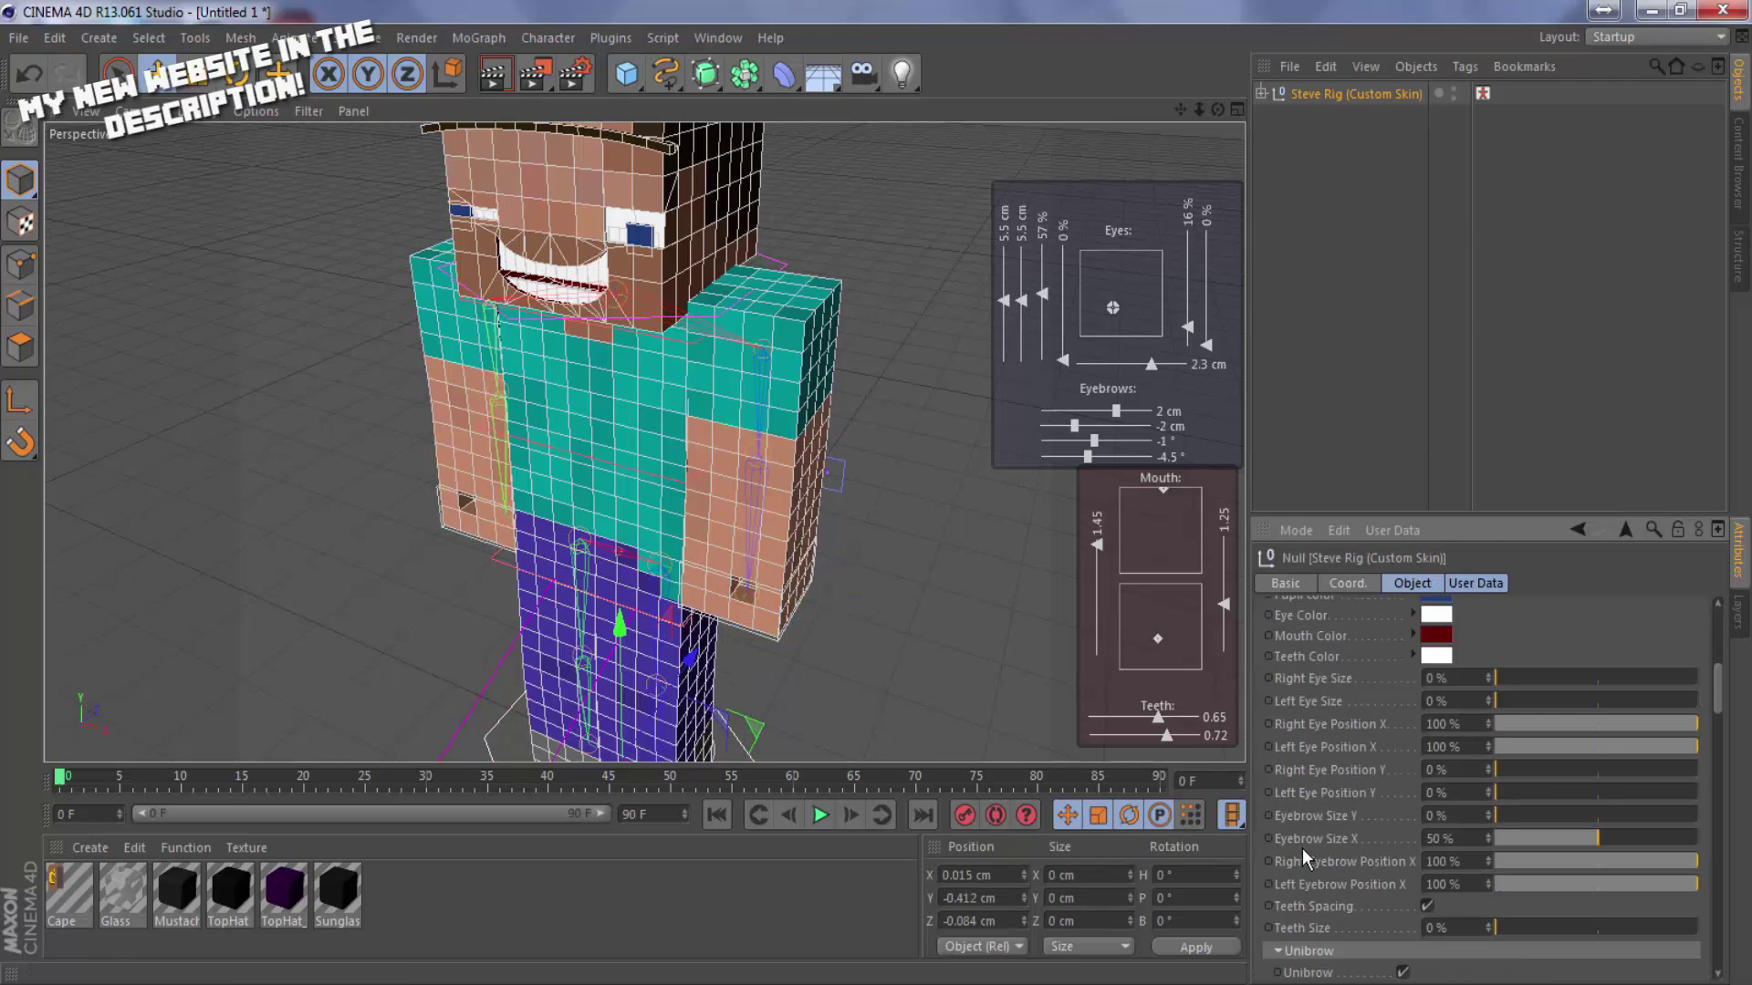
pyautogui.scroll(-10, 1301, 848)
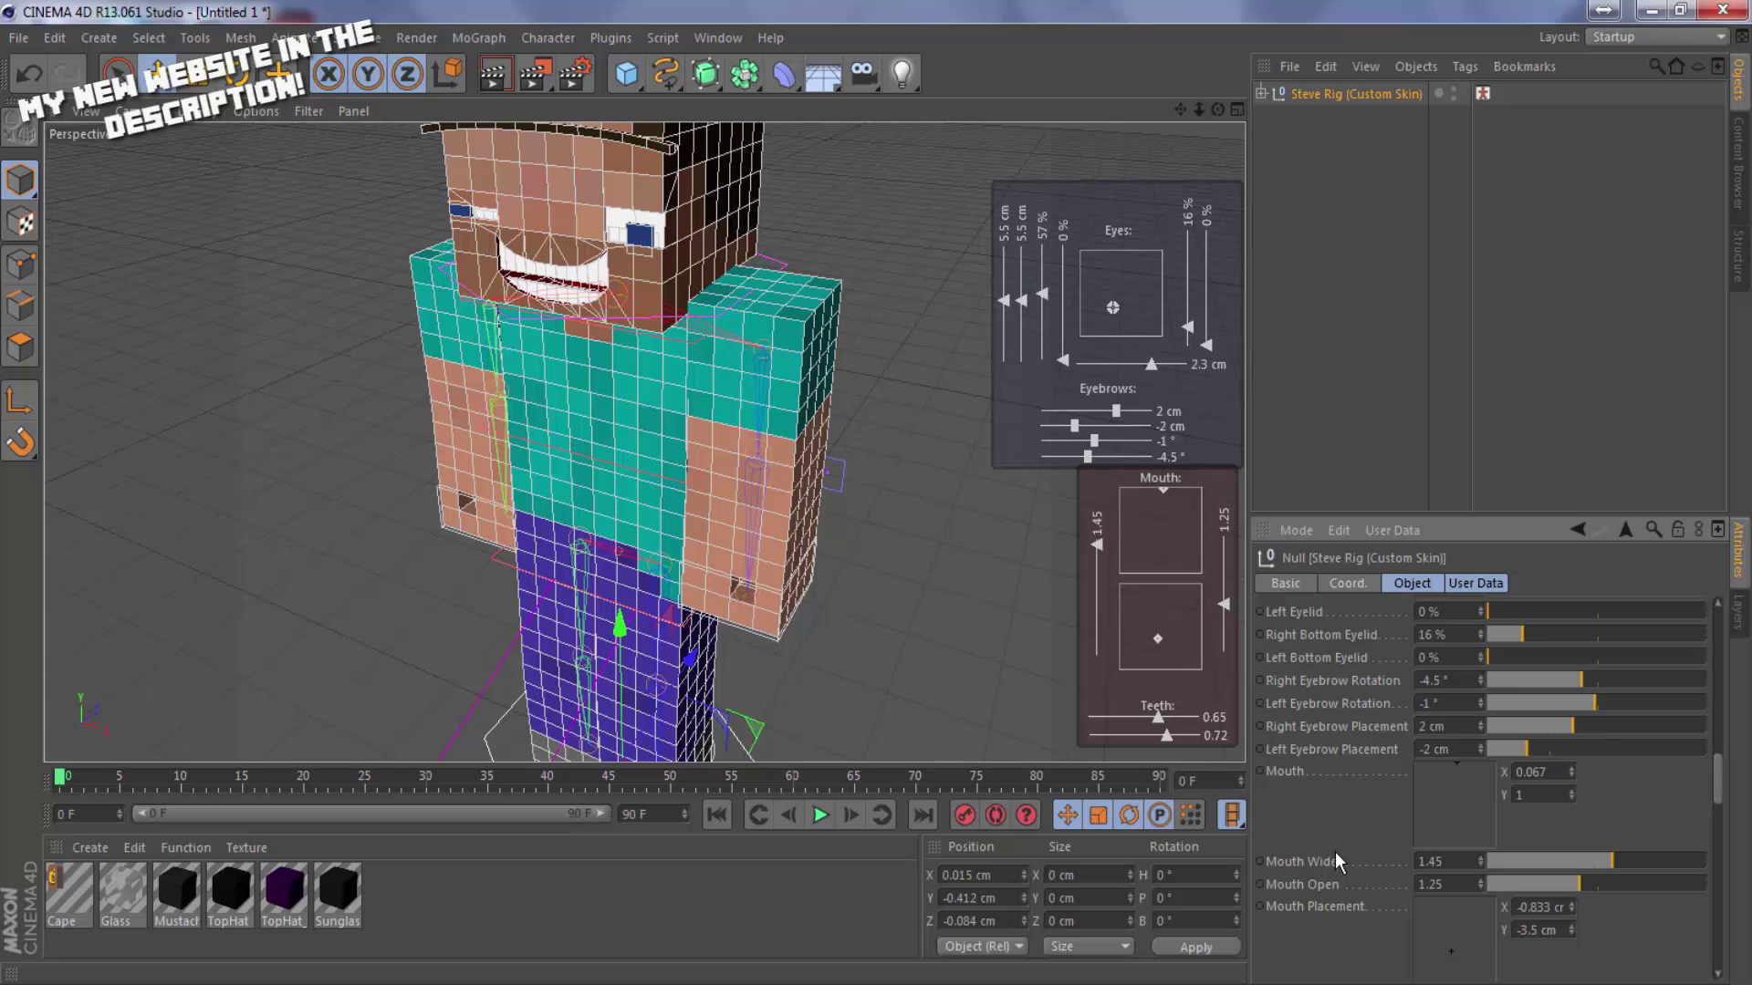
pyautogui.scroll(-5, 1334, 851)
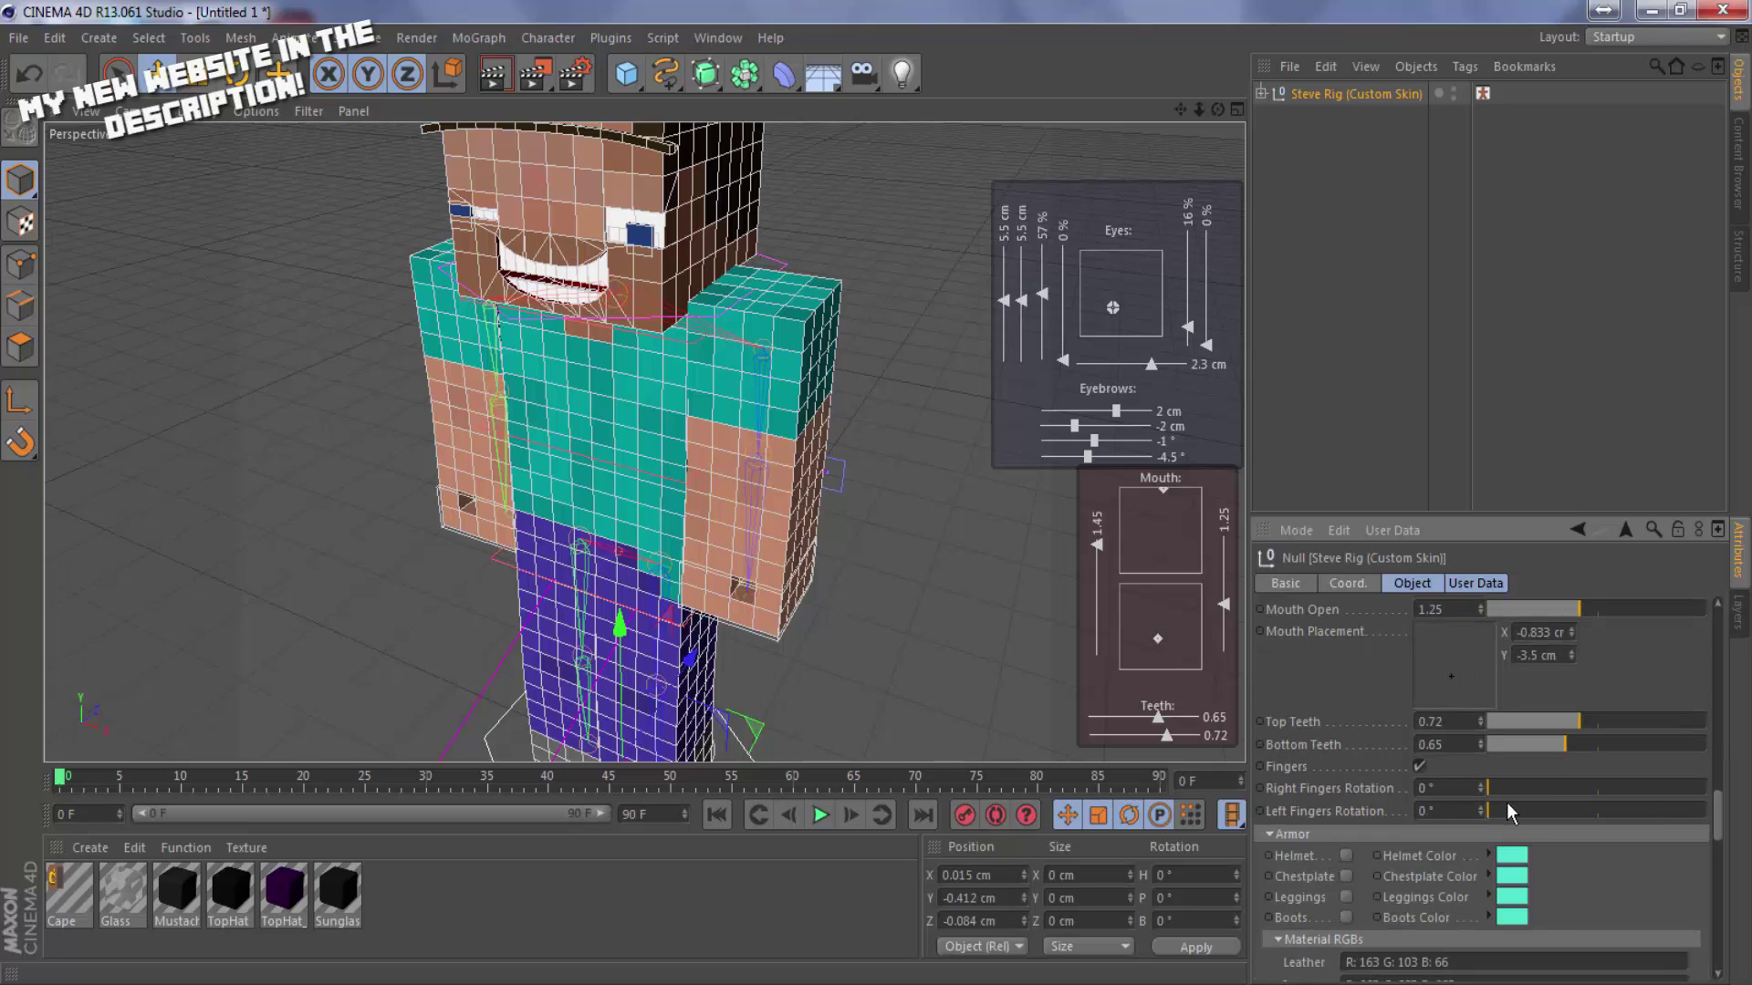
pyautogui.moveTo(1507, 802); pyautogui.dragTo(1417, 809)
pyautogui.moveTo(1531, 806); pyautogui.dragTo(1383, 898)
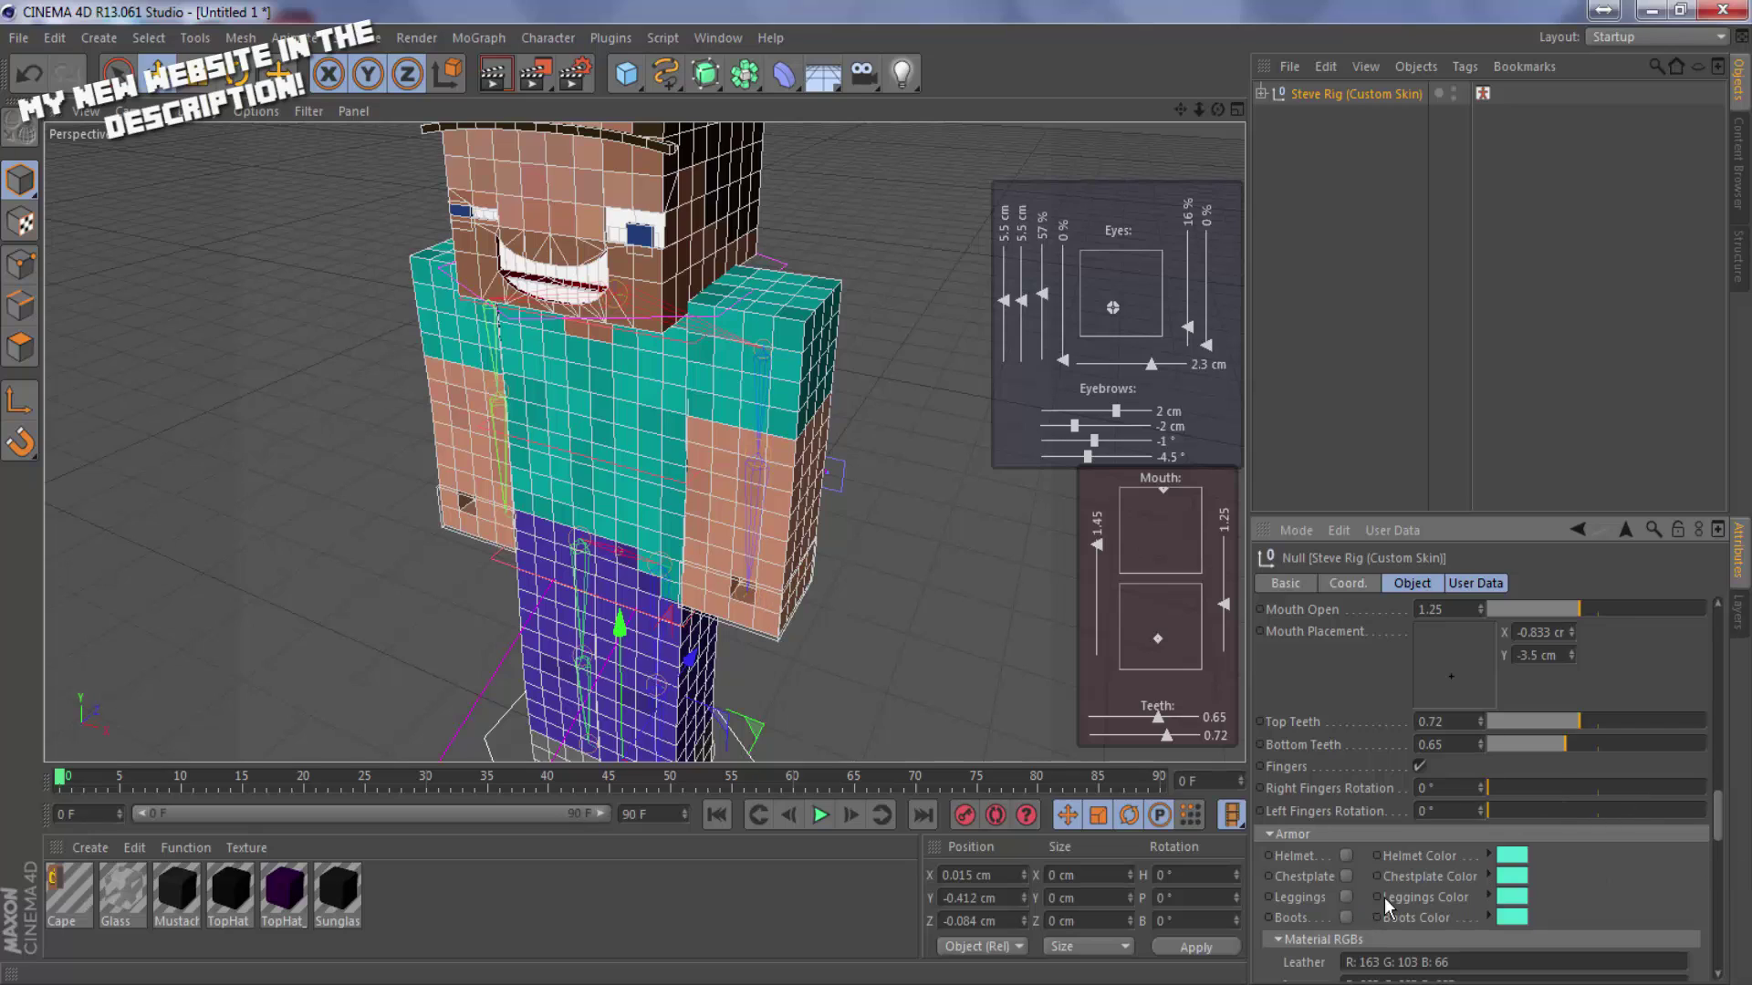
# Enable the armor Helmet to view it on the whole rig, and disable it again.
pyautogui.click(1347, 856)
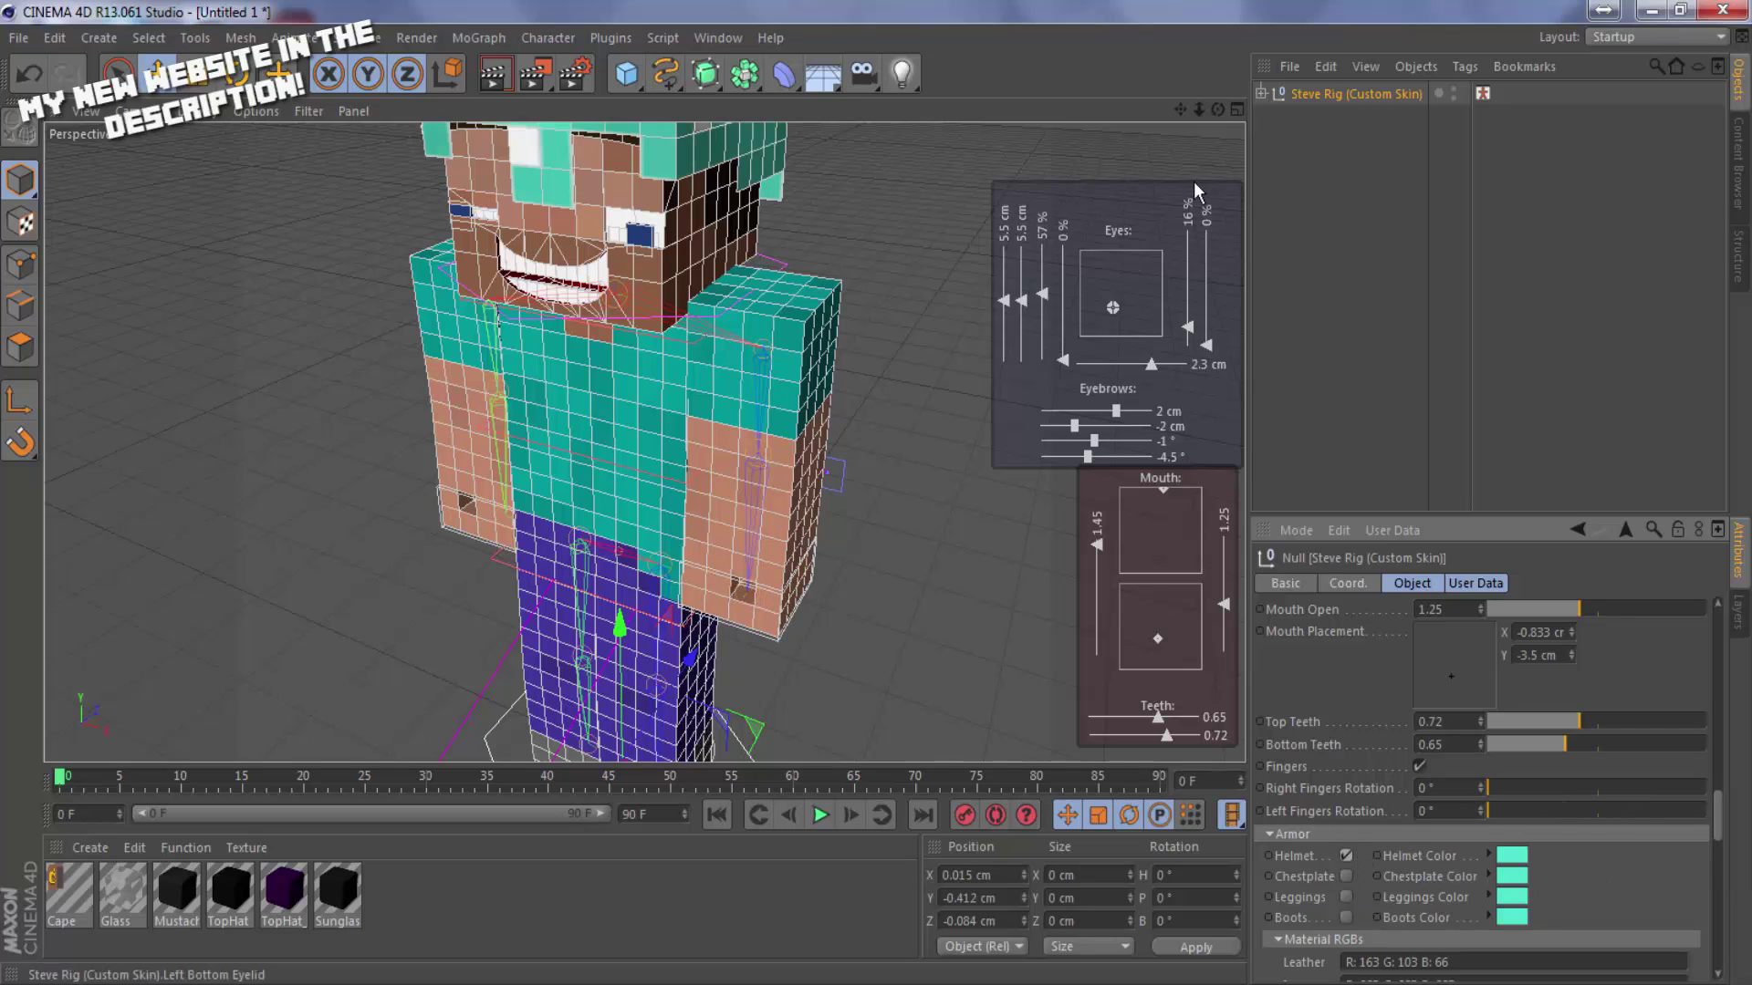
pyautogui.moveTo(1199, 109); pyautogui.dragTo(1174, 113)
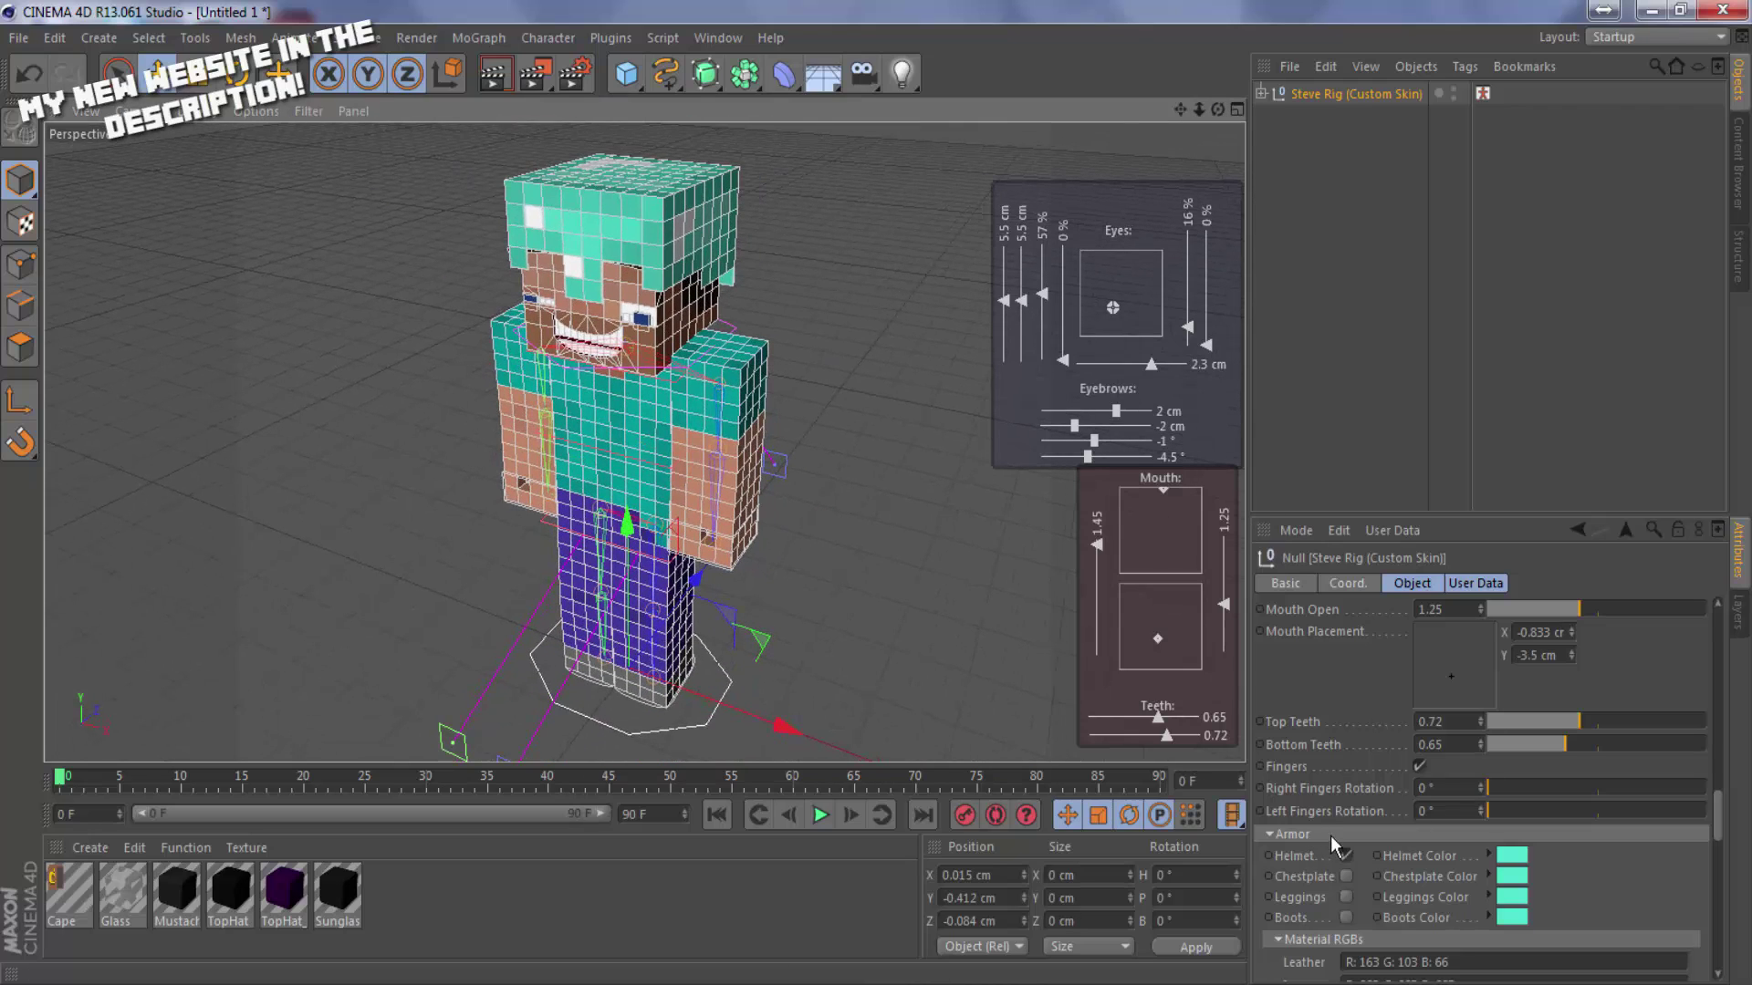
pyautogui.click(1344, 855)
# Enable the Sunglasses accessory to view it on the rig's face, and disable it again.
pyautogui.scroll(-3, 1263, 898)
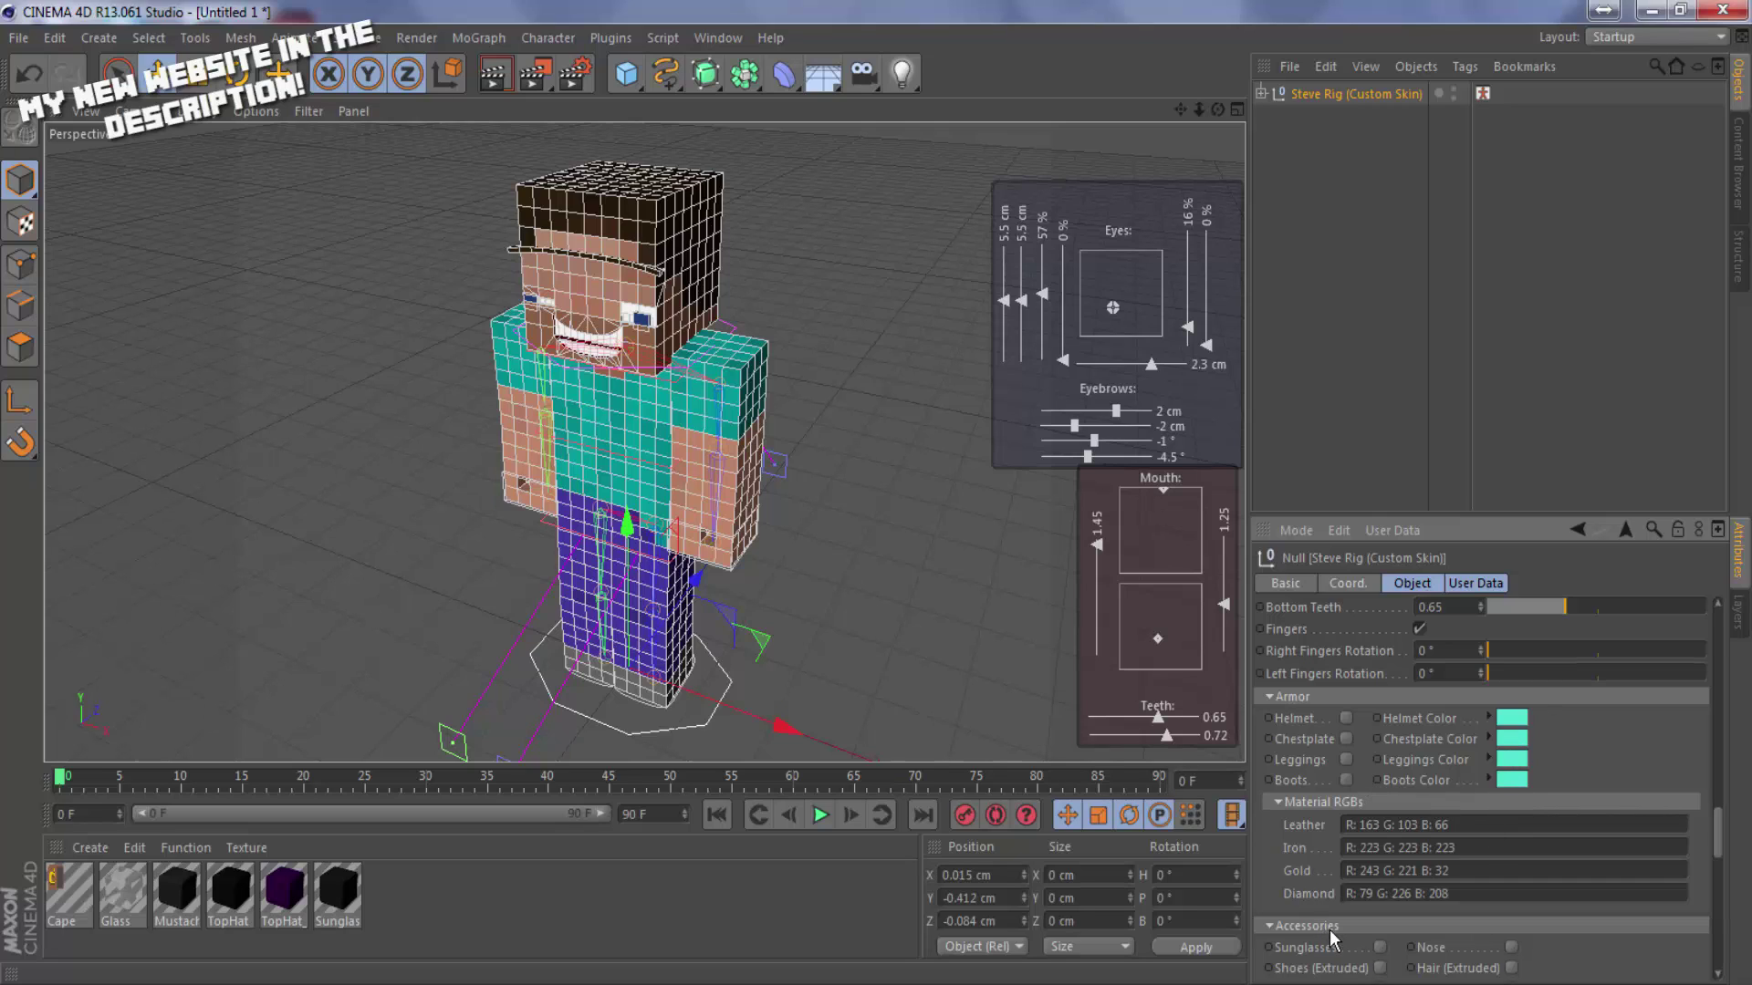
pyautogui.scroll(-3, 1282, 911)
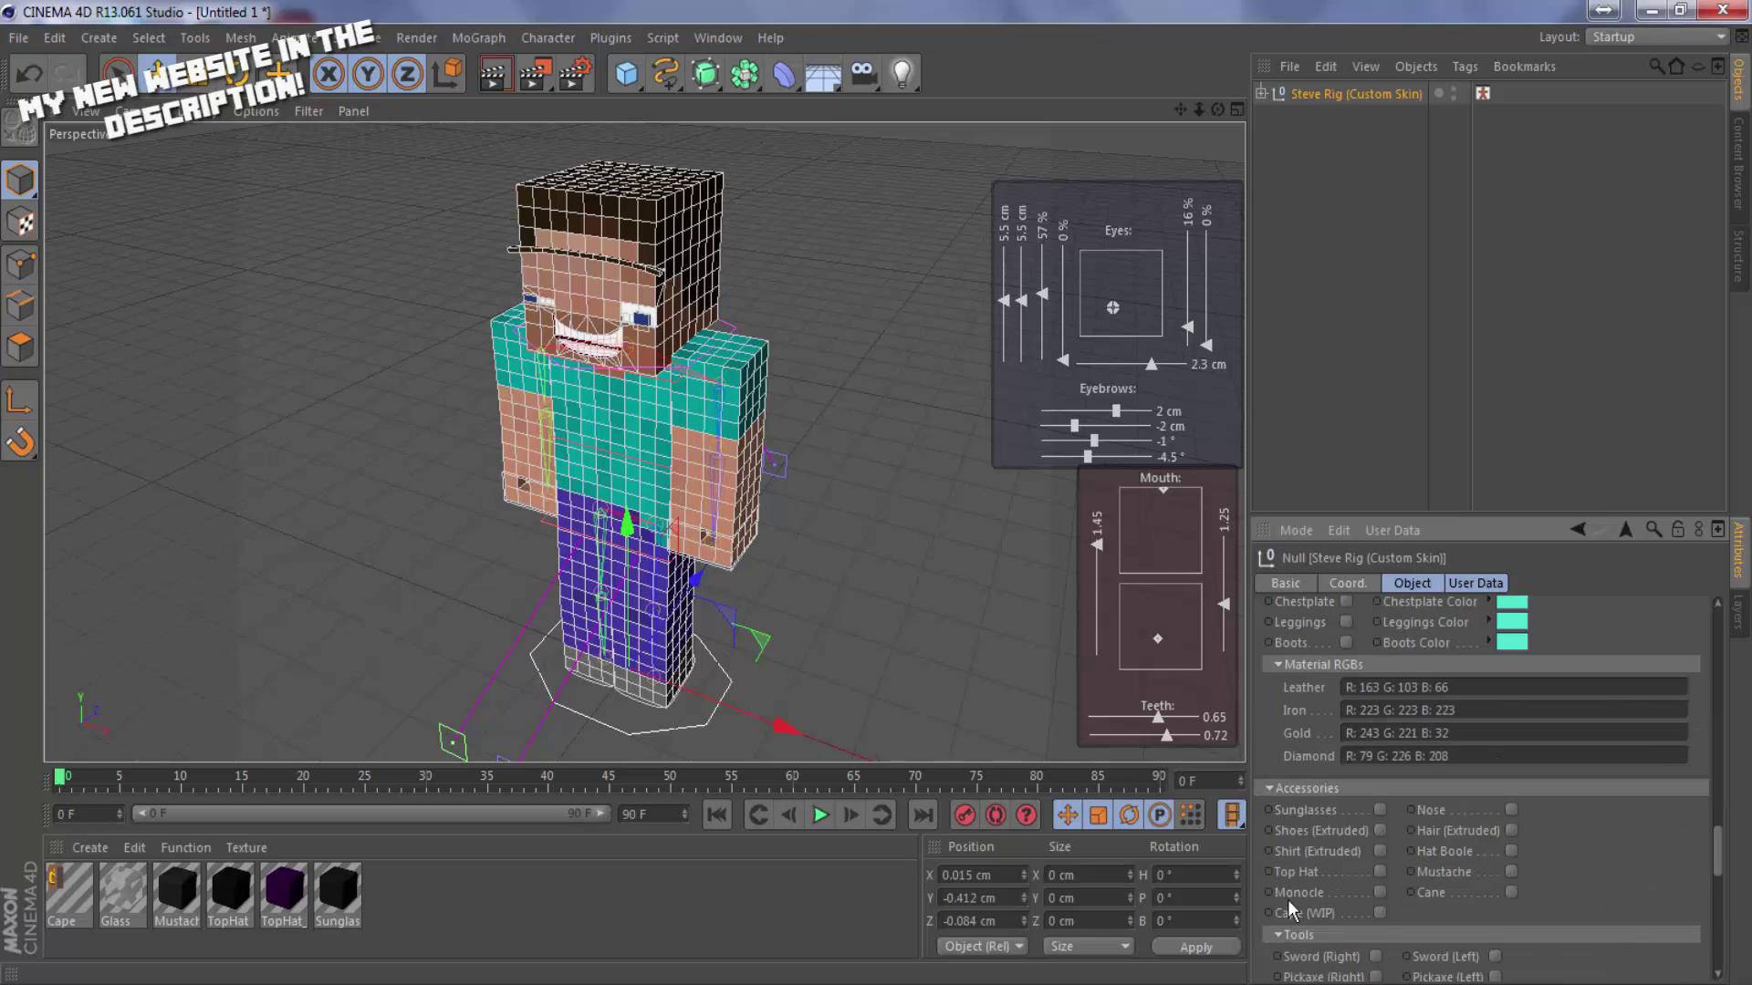
pyautogui.scroll(6, 1222, 723)
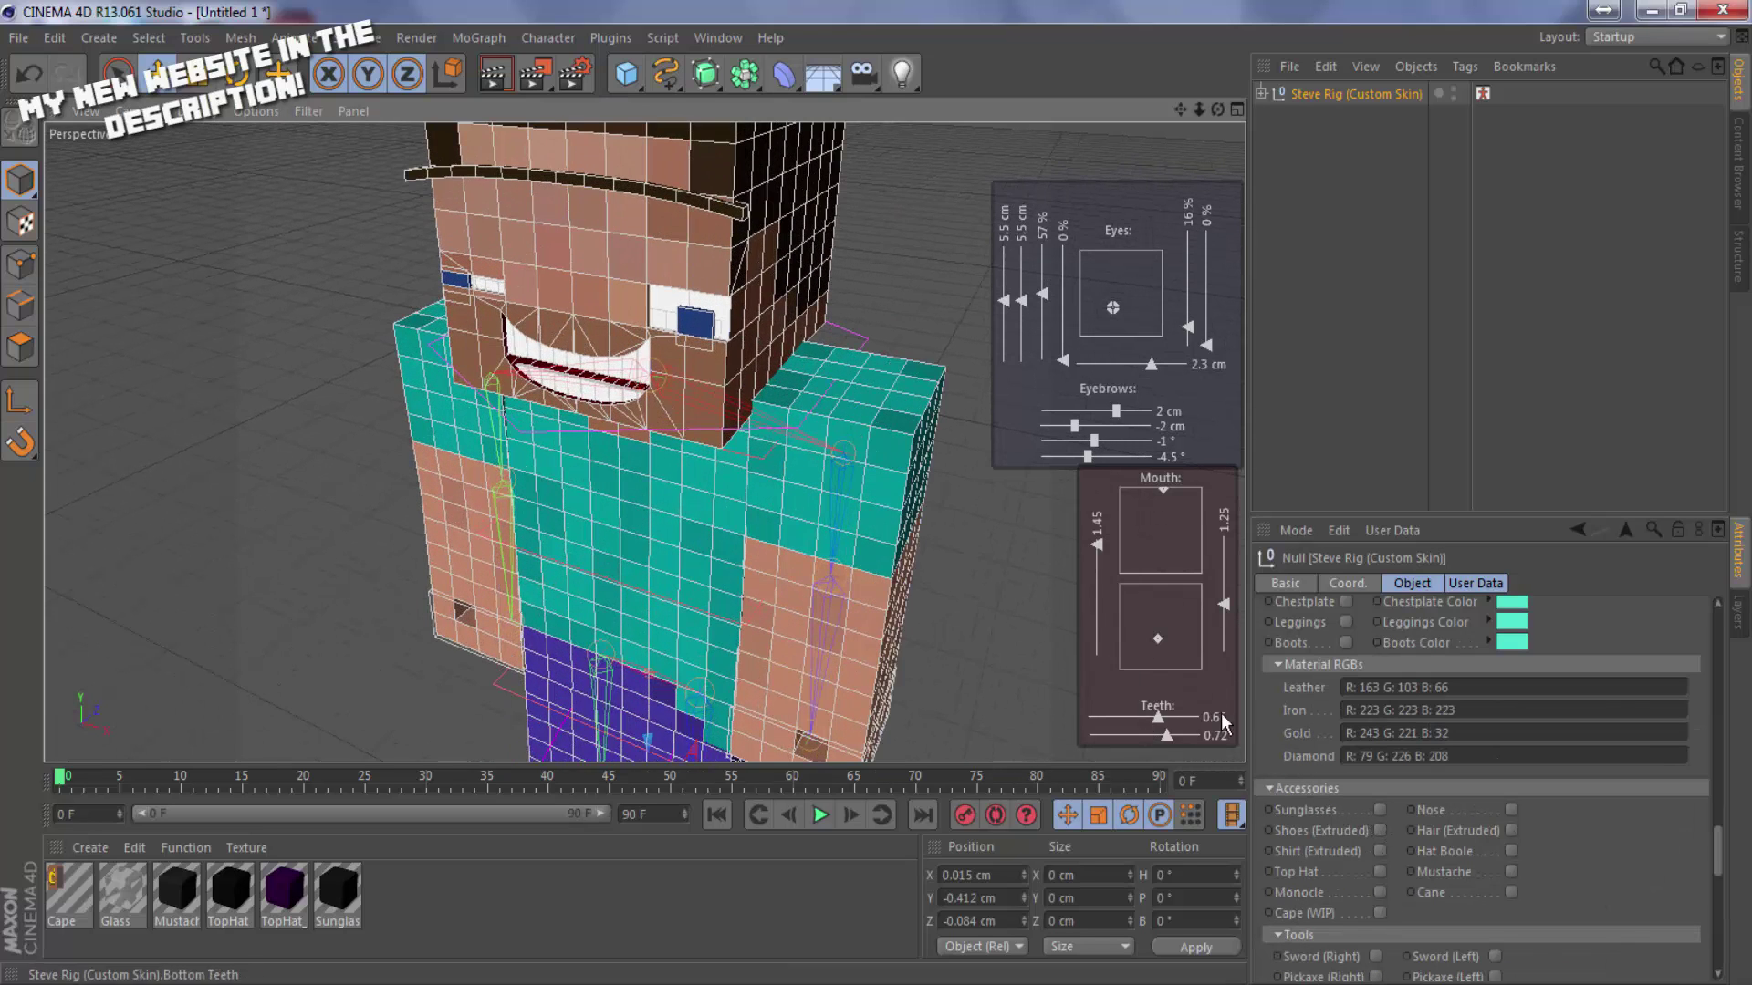
pyautogui.click(1379, 811)
pyautogui.moveTo(1199, 109); pyautogui.dragTo(1180, 164)
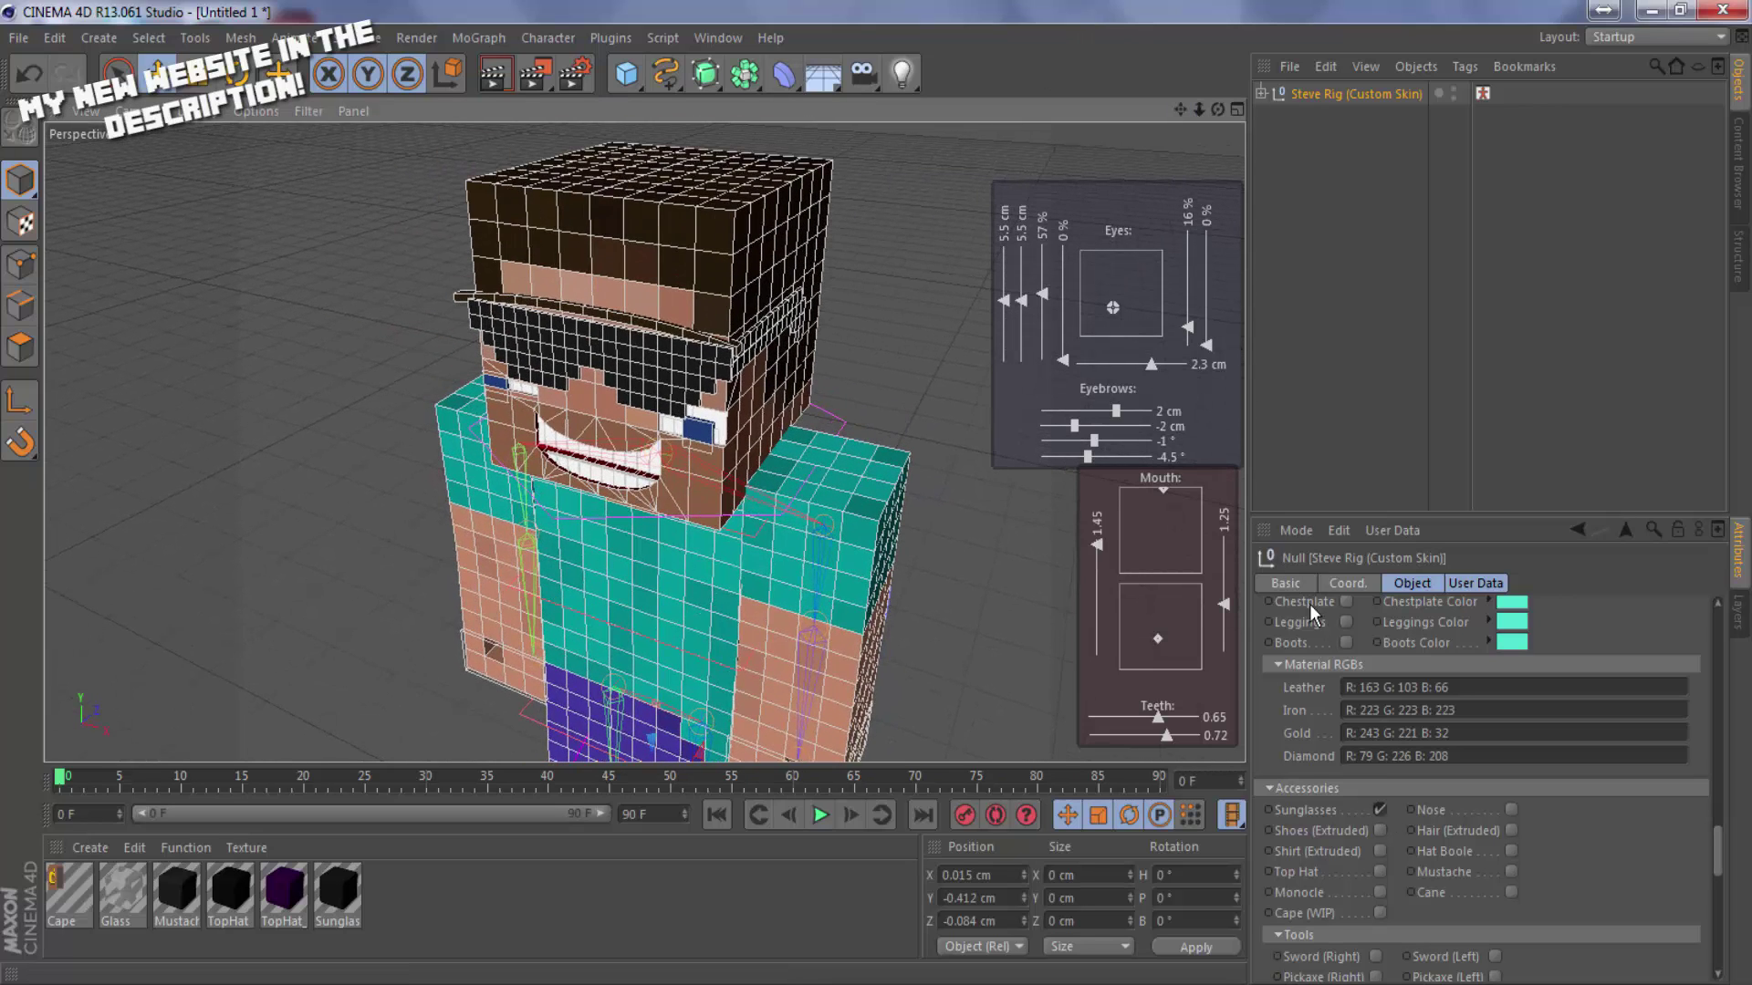
pyautogui.click(1380, 809)
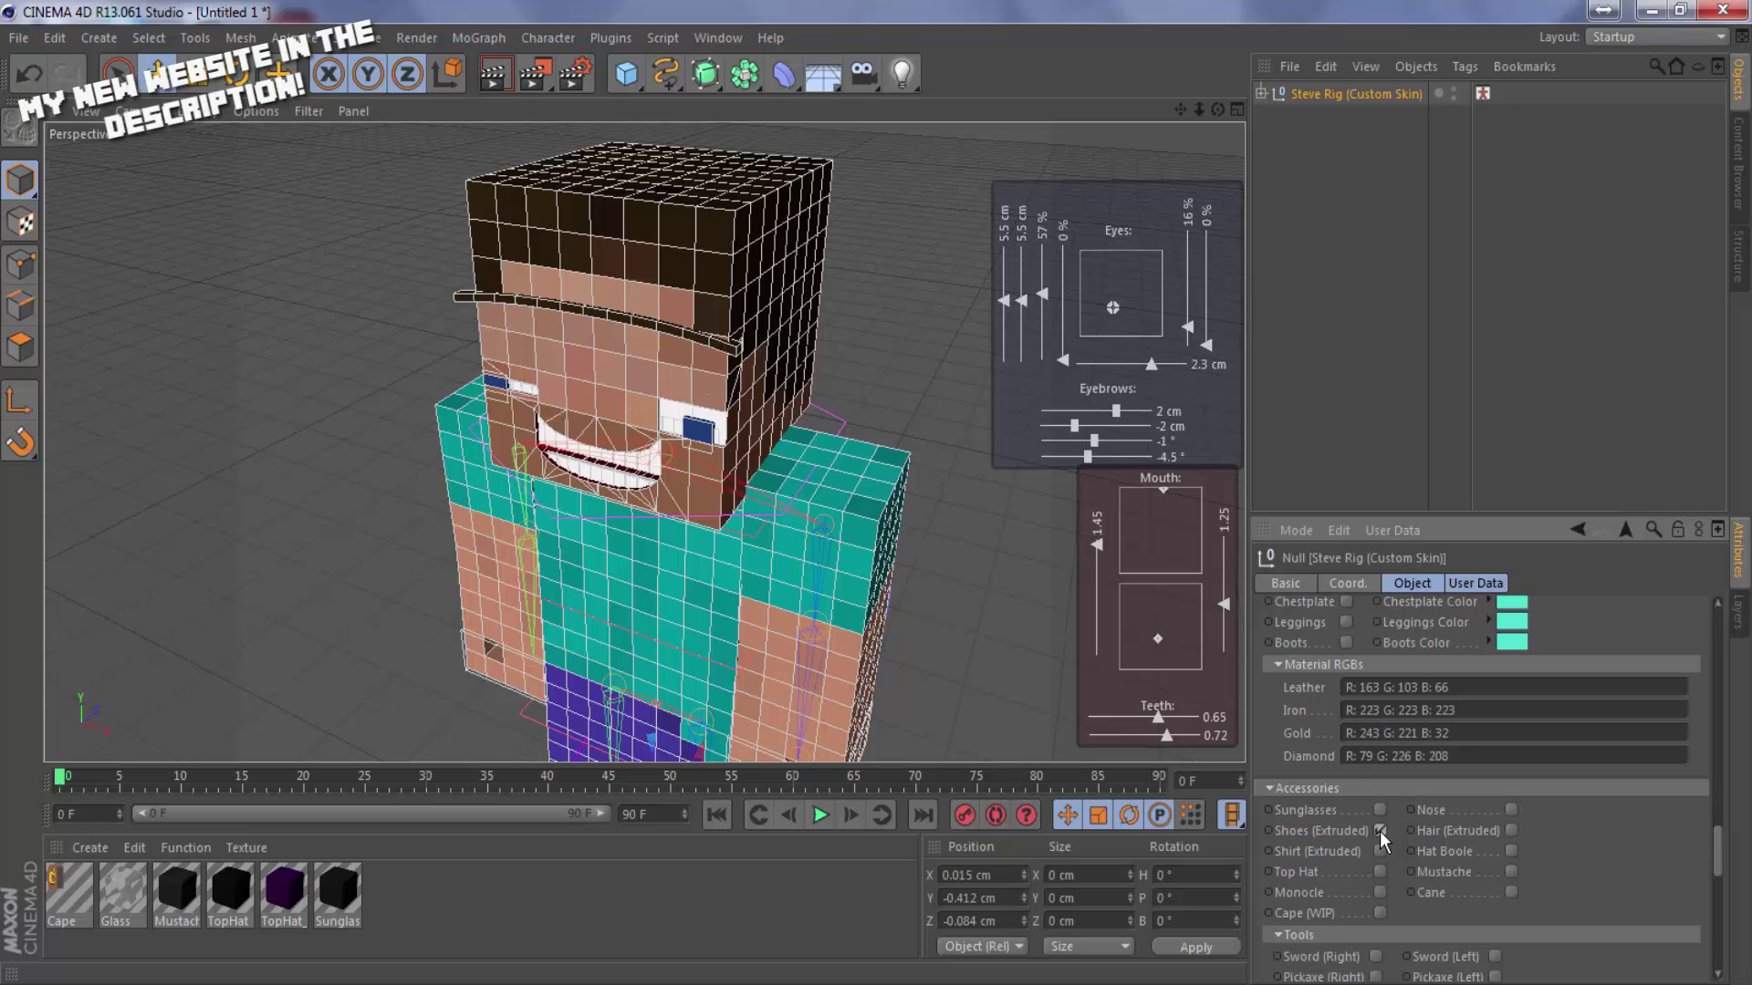
# Enable the Shoes (Extruded) and Shirt (Extruded) accessories and check them on the rig.
pyautogui.scroll(5, 1380, 830)
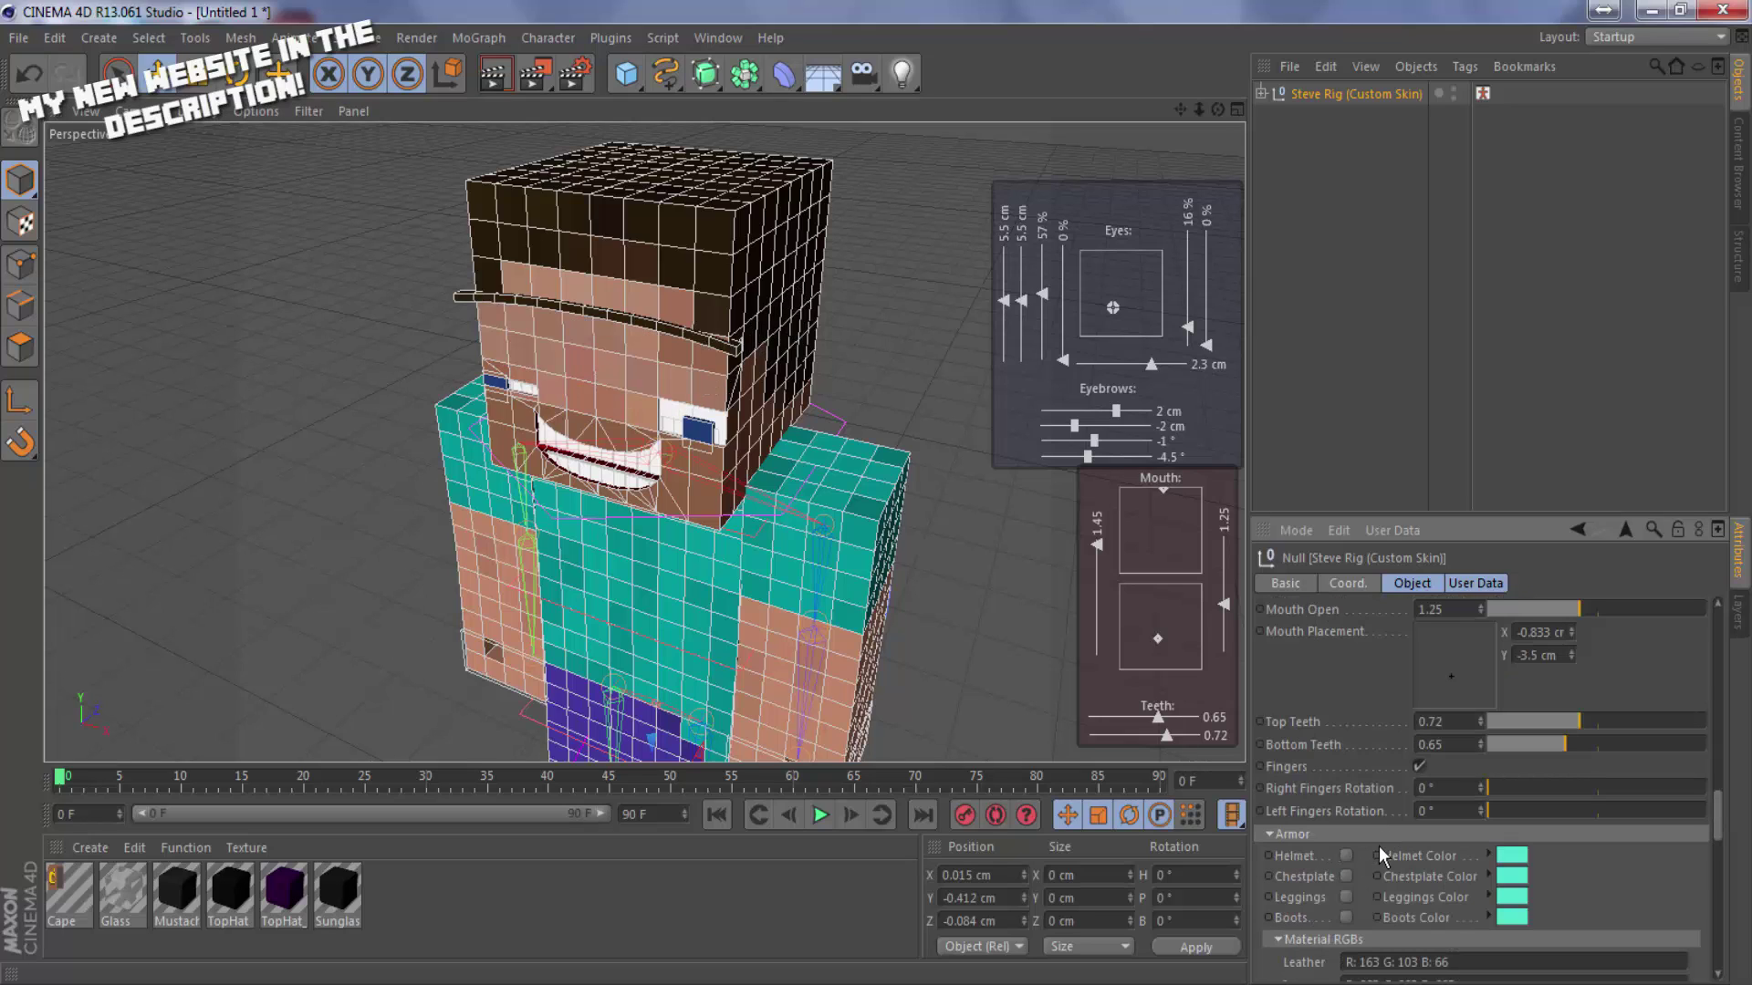
pyautogui.scroll(-5, 1380, 851)
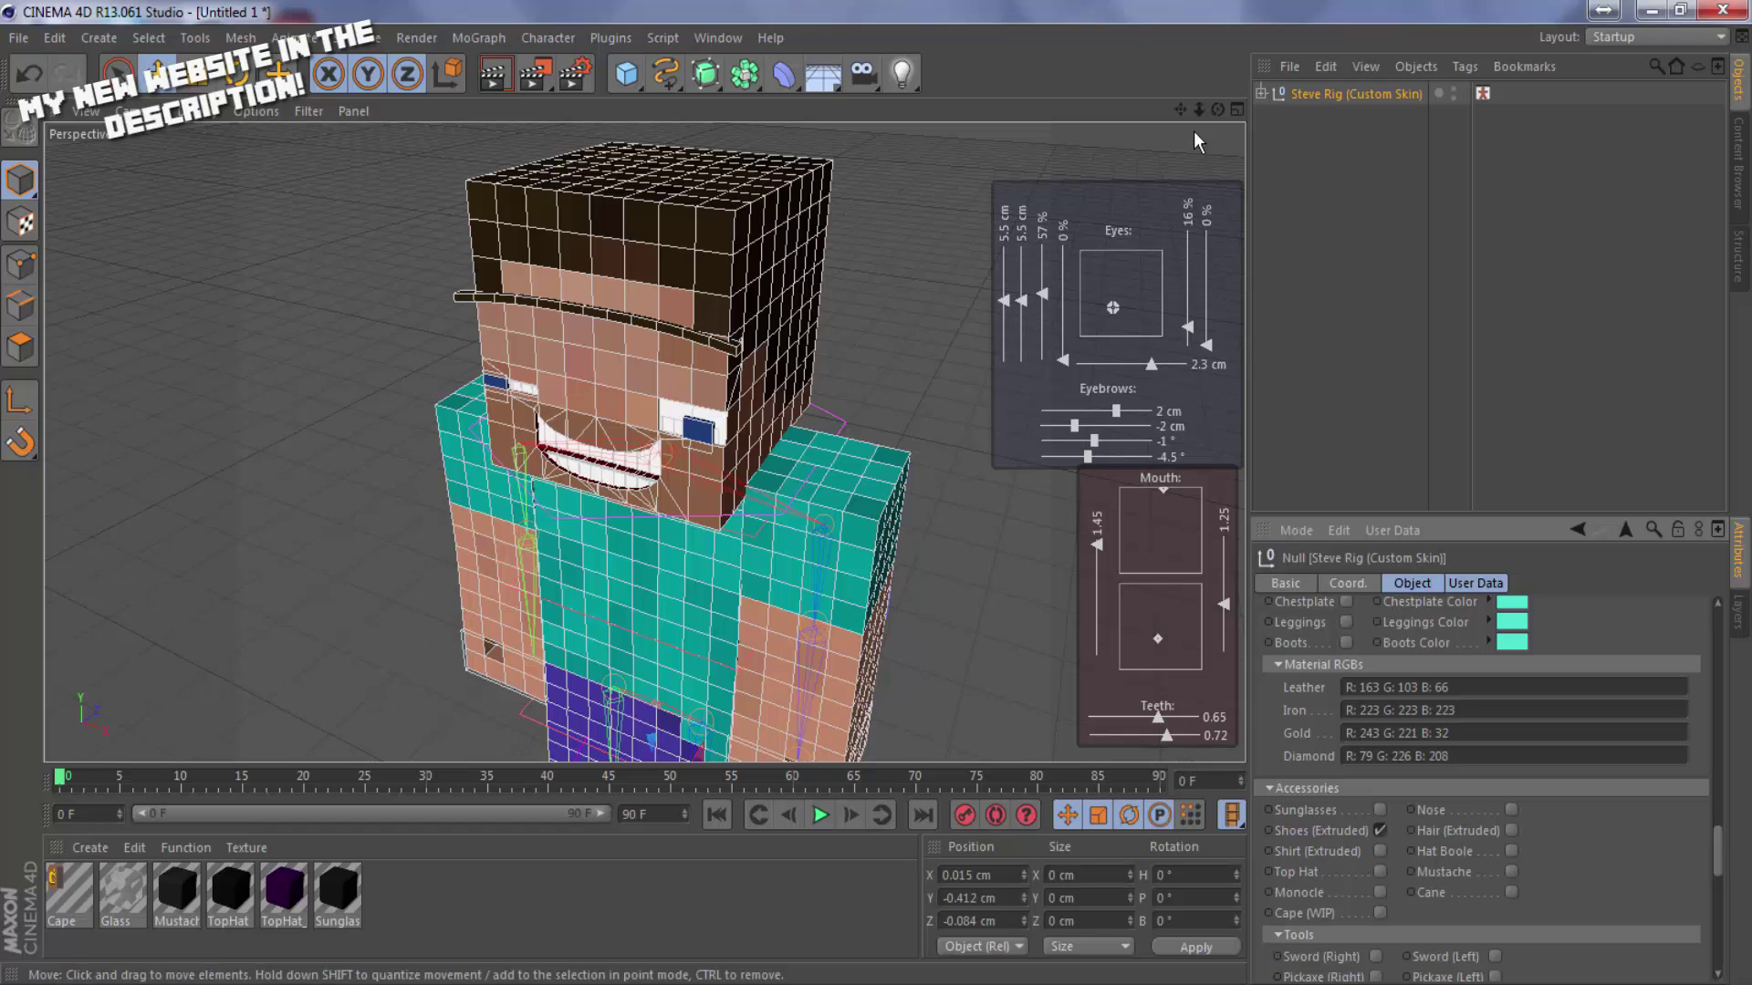
pyautogui.moveTo(1179, 109); pyautogui.dragTo(1176, 156)
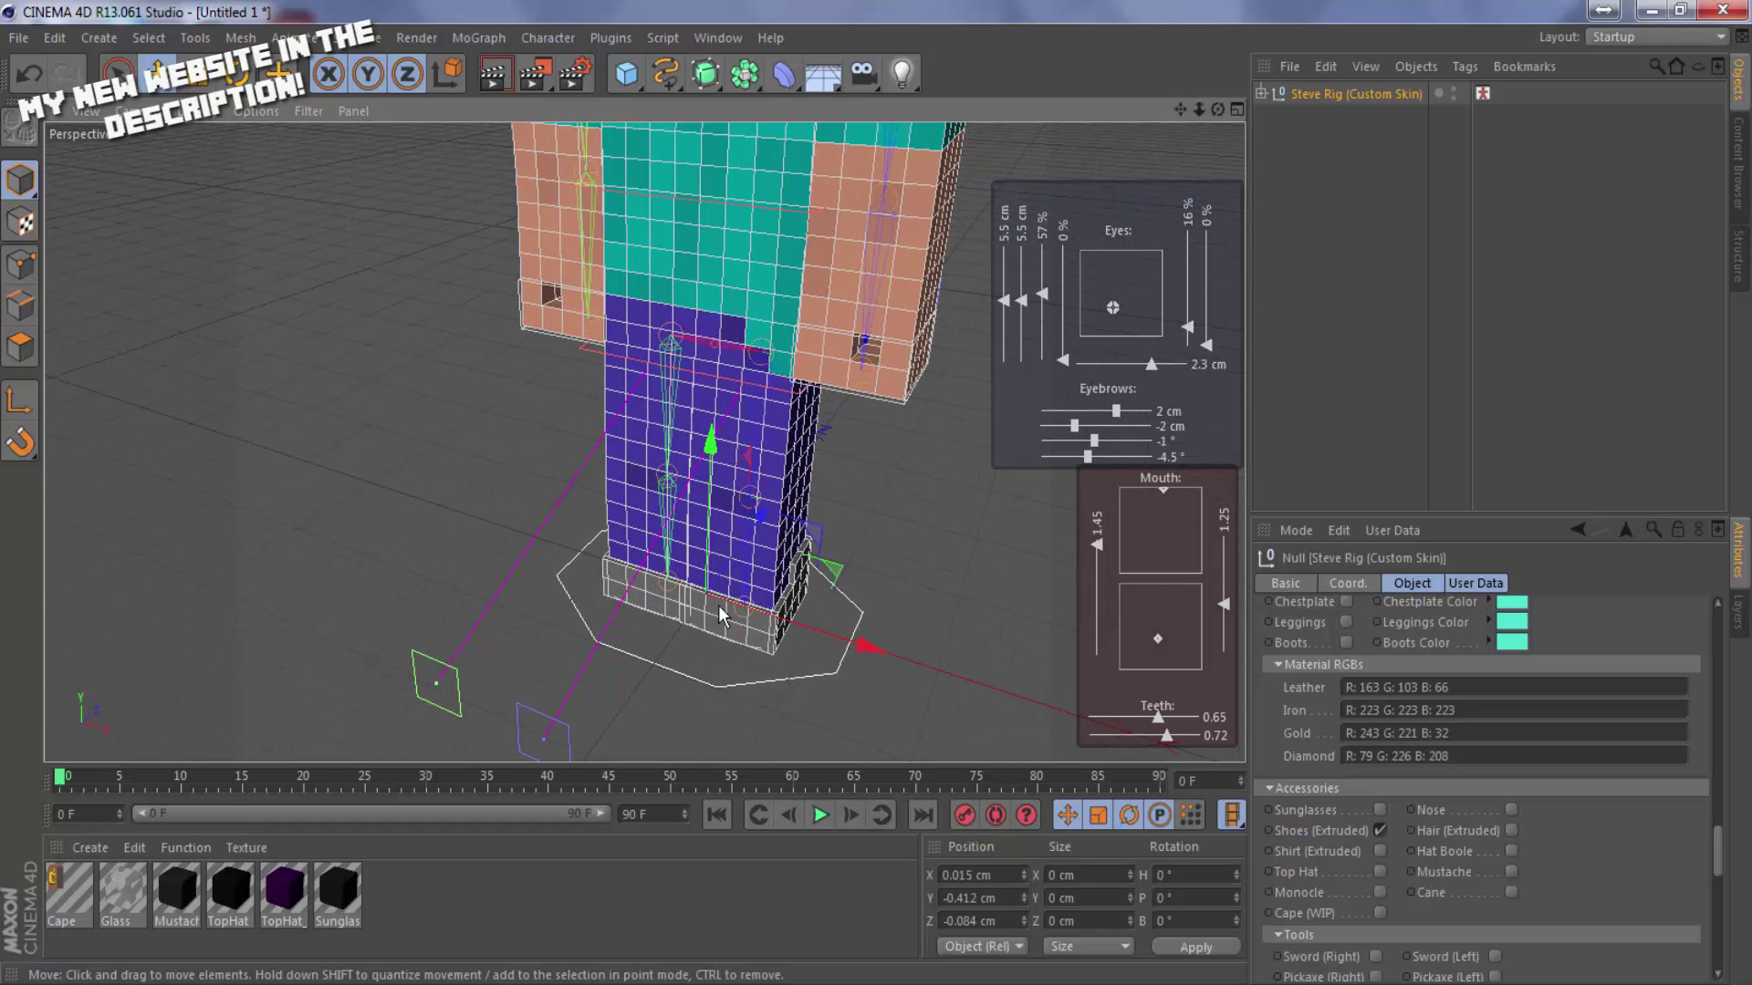
pyautogui.click(1379, 830)
pyautogui.click(1379, 830)
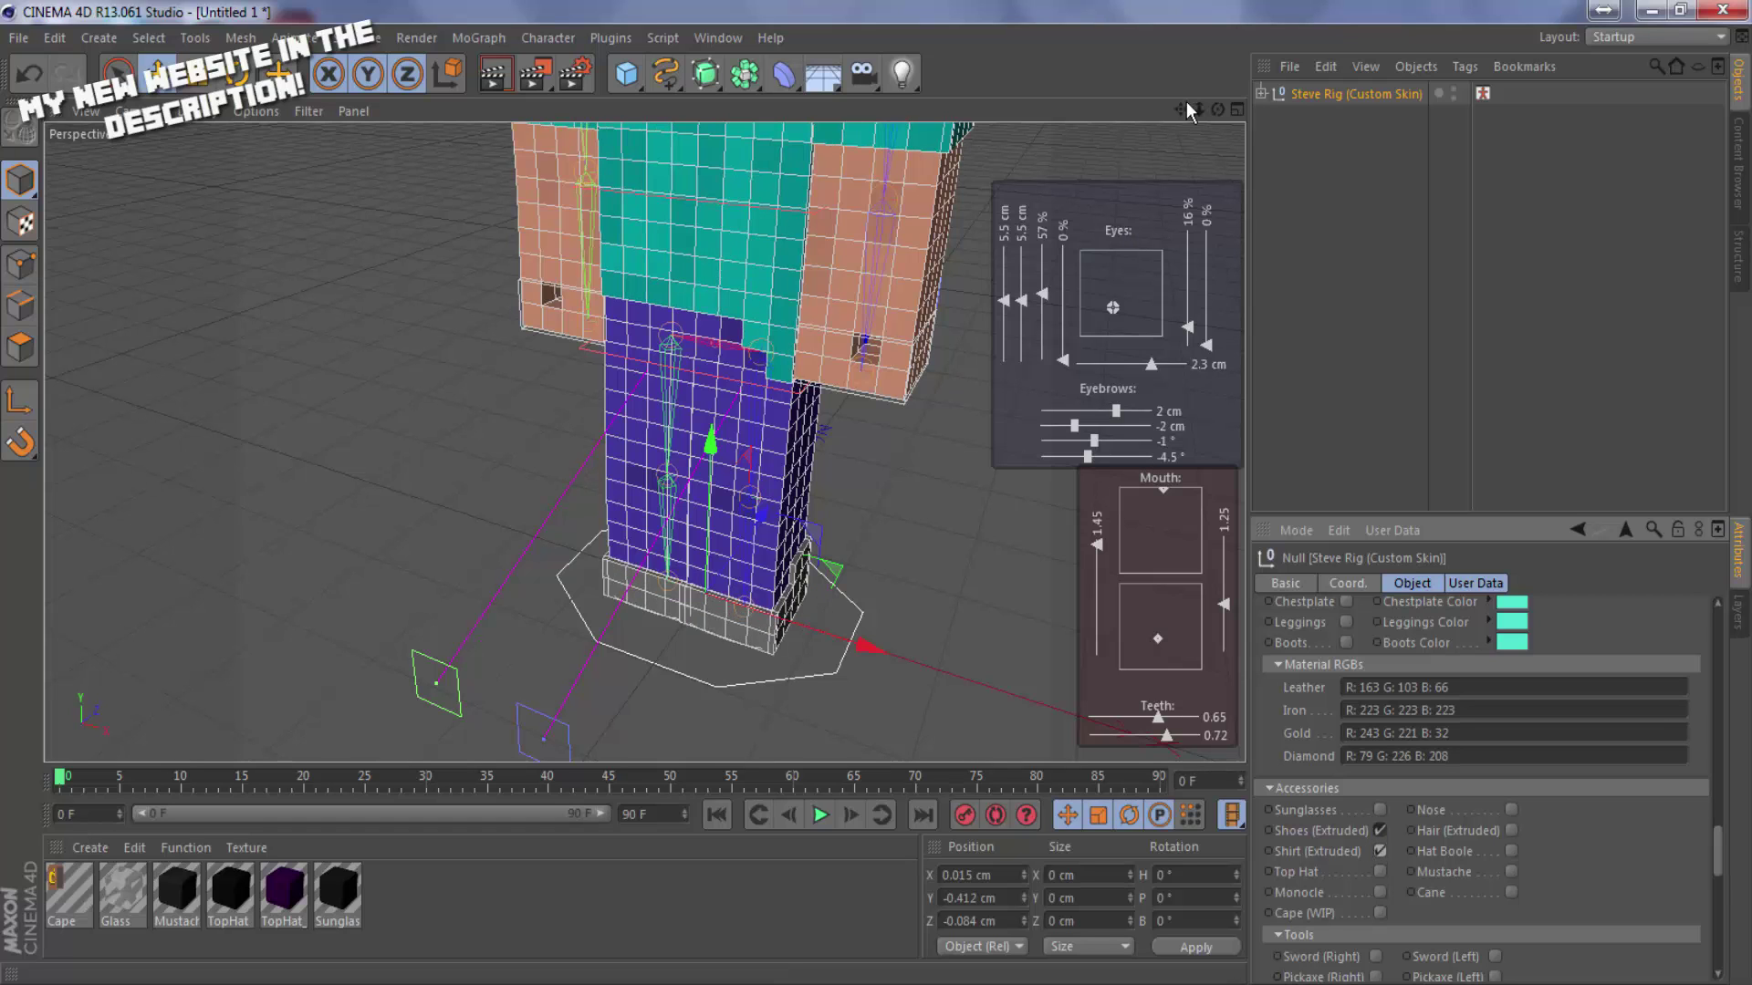
pyautogui.moveTo(1183, 105); pyautogui.dragTo(1182, 294)
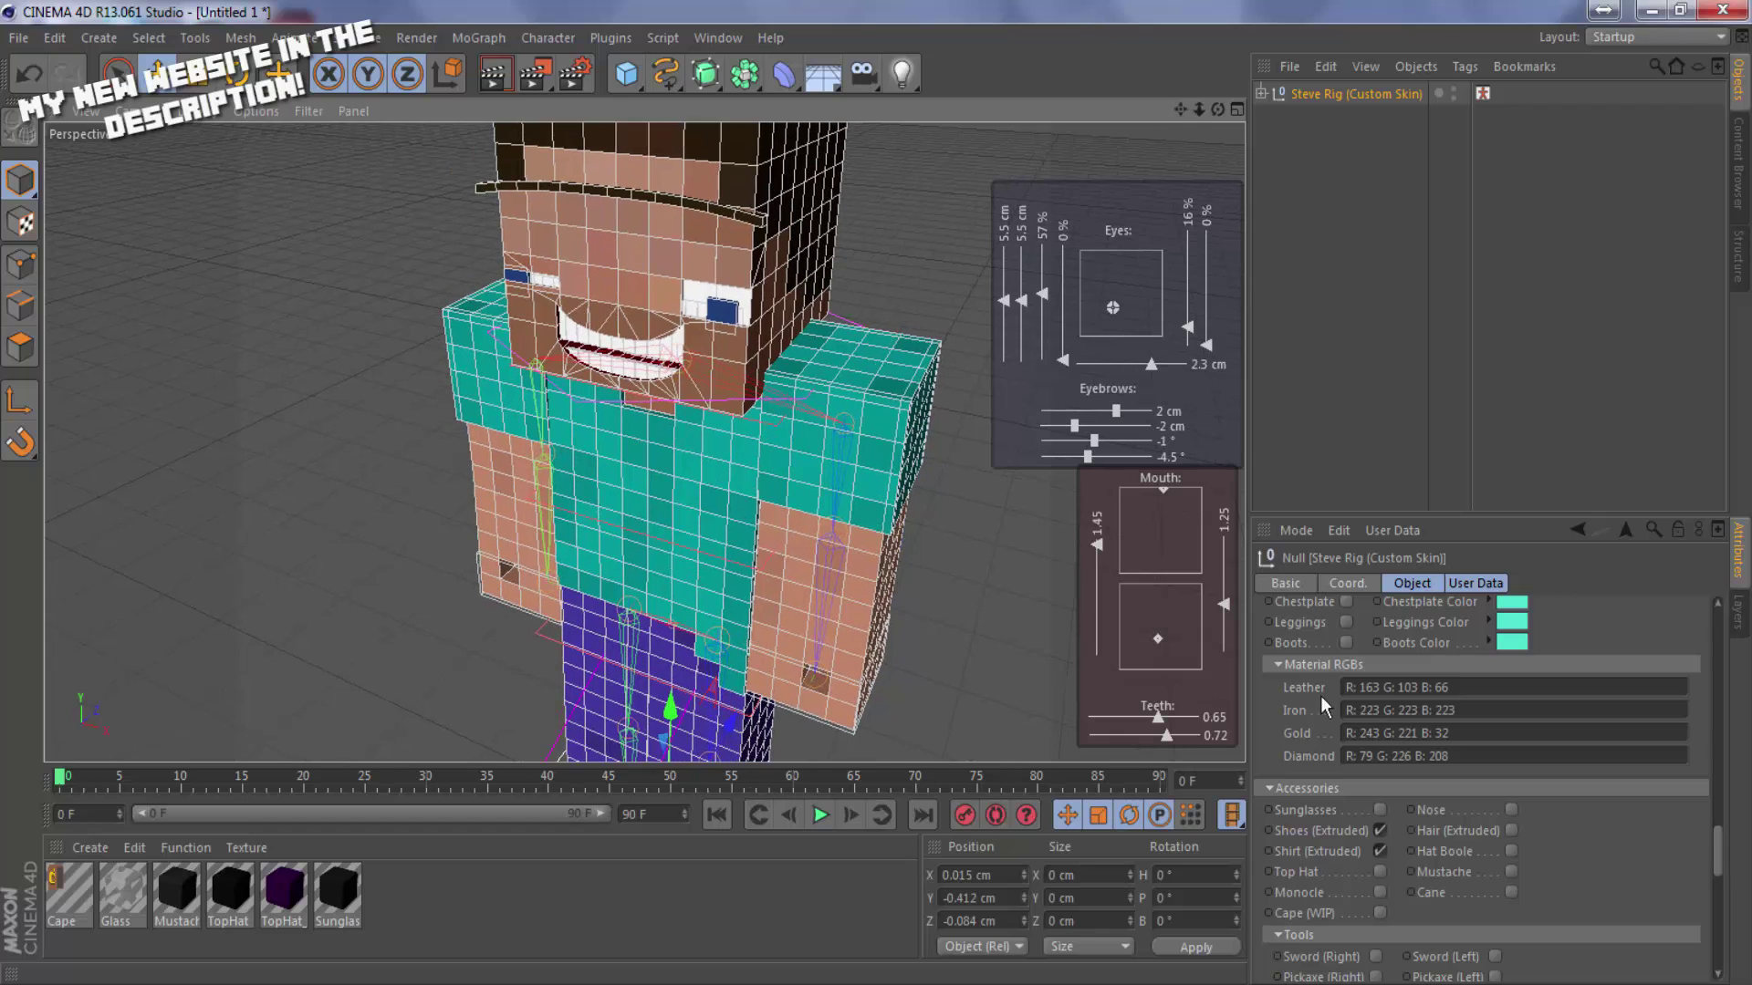
# Try the Top Hat accessory with Hat Boole on the rig, and disable both again.
pyautogui.click(1380, 871)
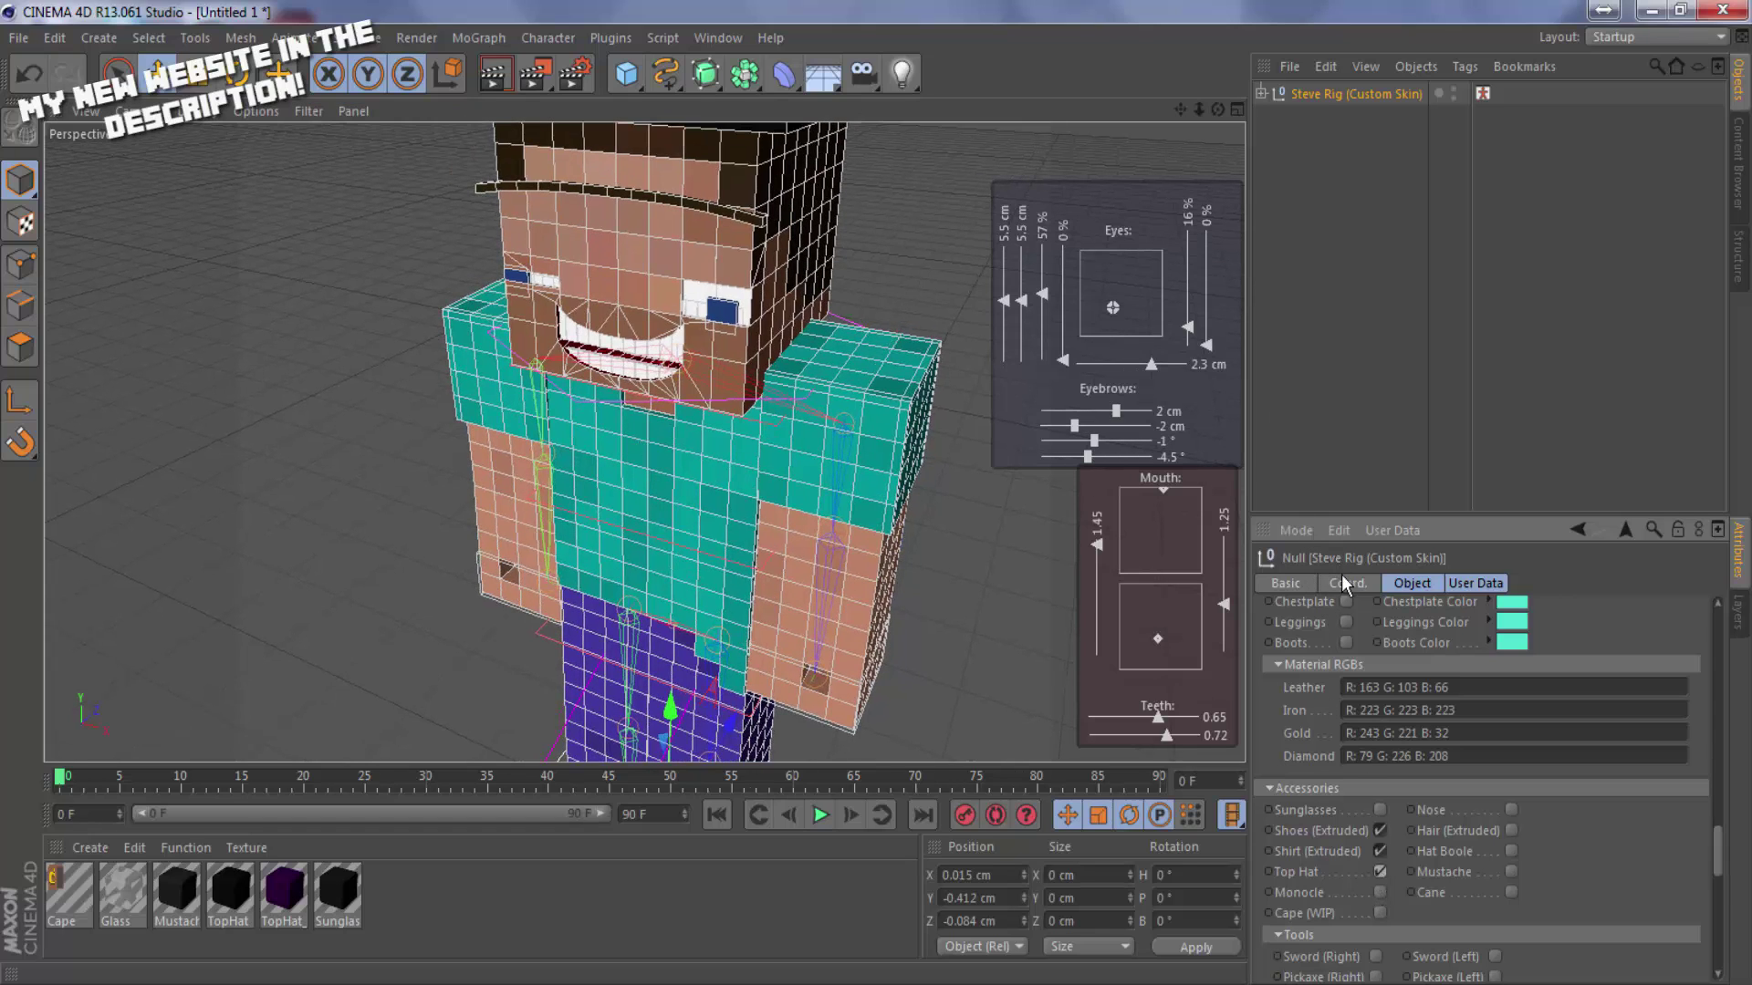
pyautogui.moveTo(1199, 109); pyautogui.dragTo(1177, 111)
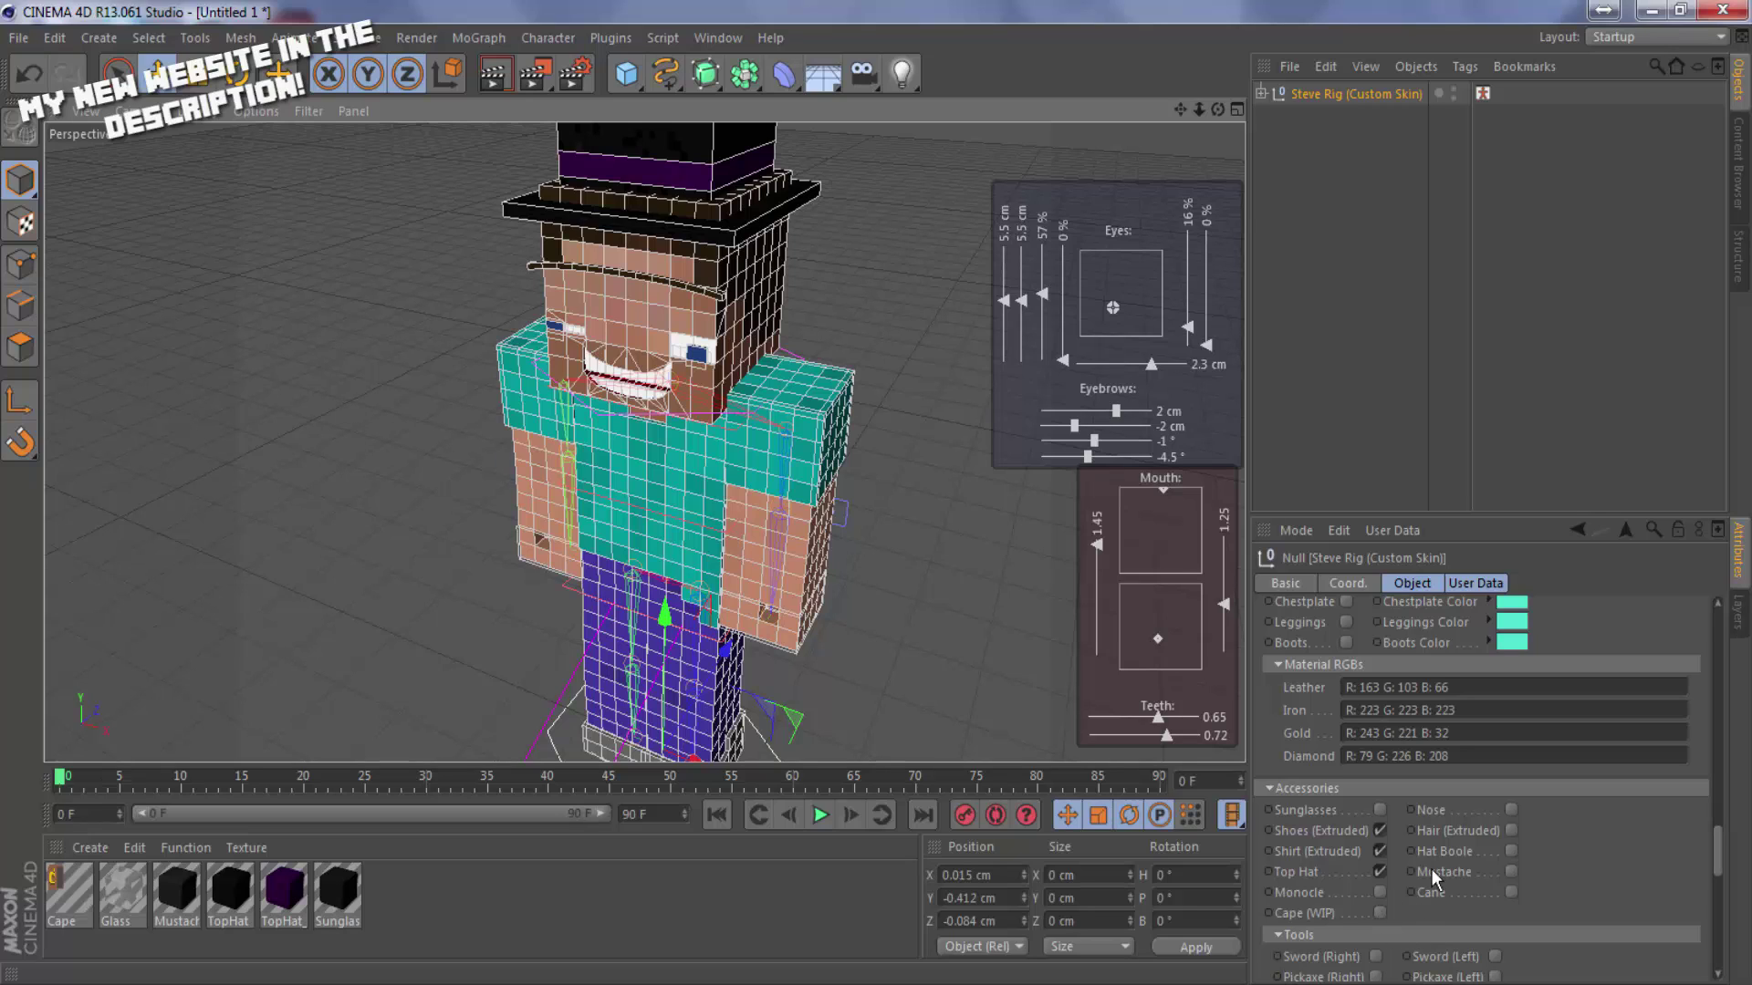
pyautogui.click(1510, 830)
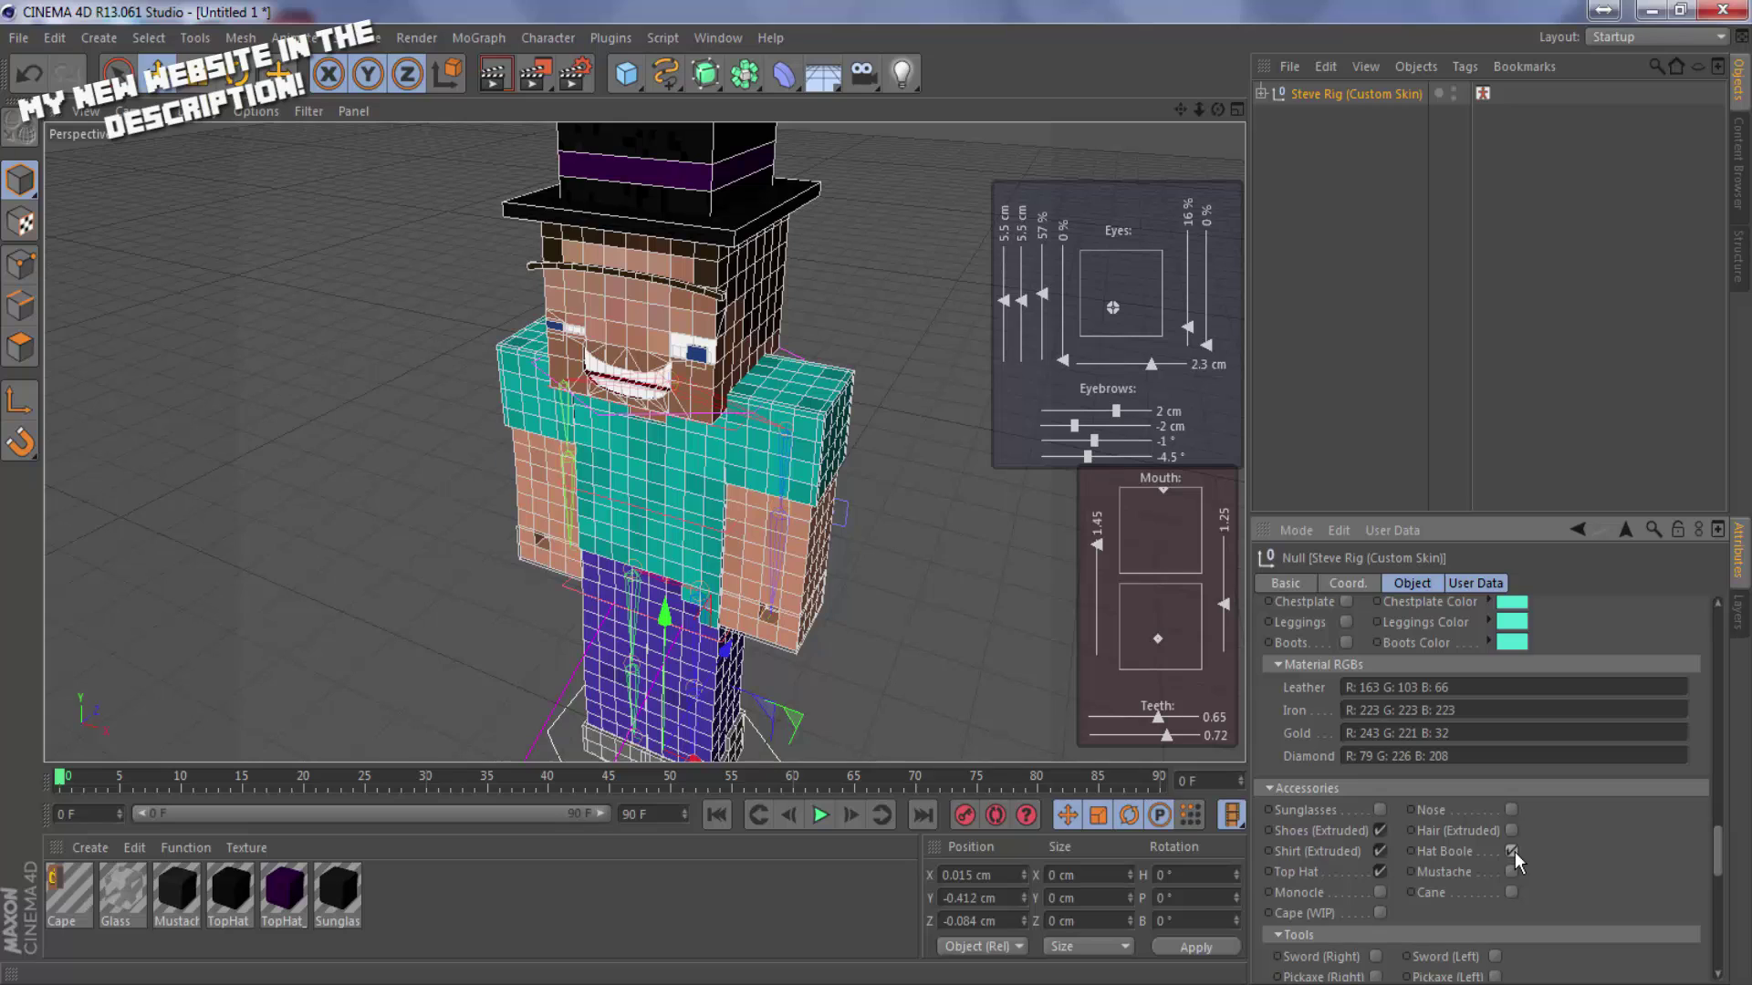
pyautogui.click(1512, 851)
pyautogui.click(1380, 871)
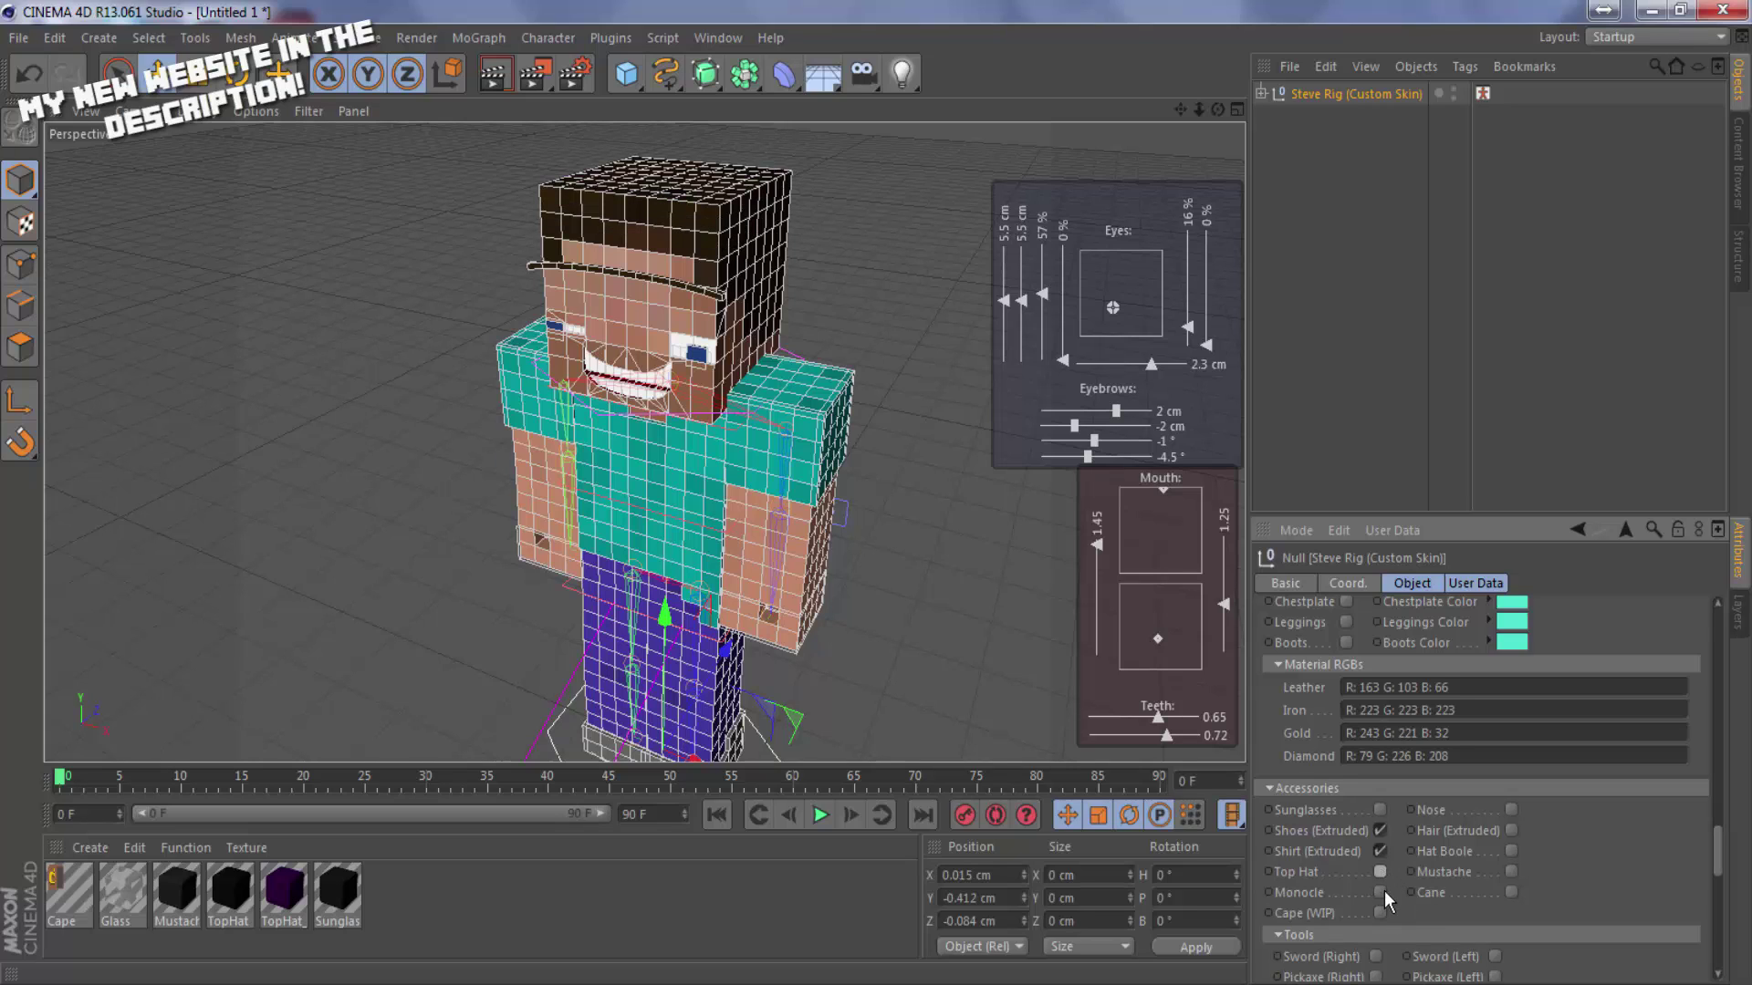
# Enable the Nose, Hair (Extruded), Hat Boole and Mustache accessories, leaving the Monocle off.
pyautogui.click(1381, 892)
pyautogui.click(1511, 809)
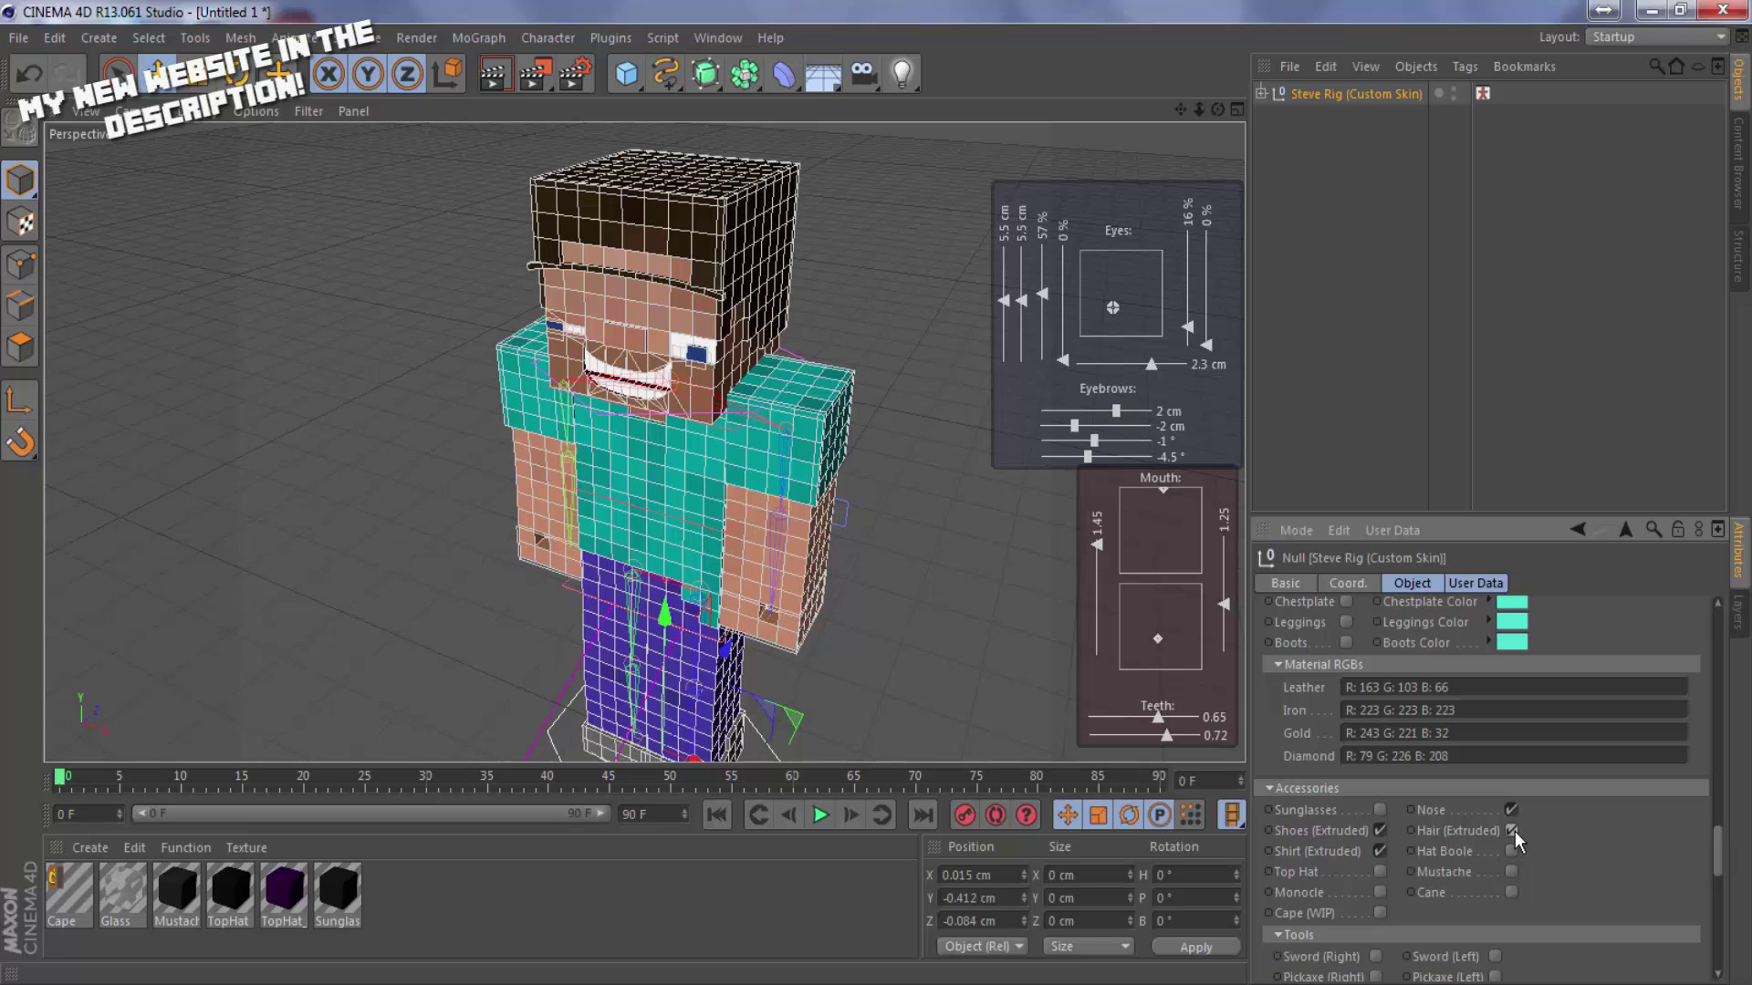
pyautogui.click(1512, 889)
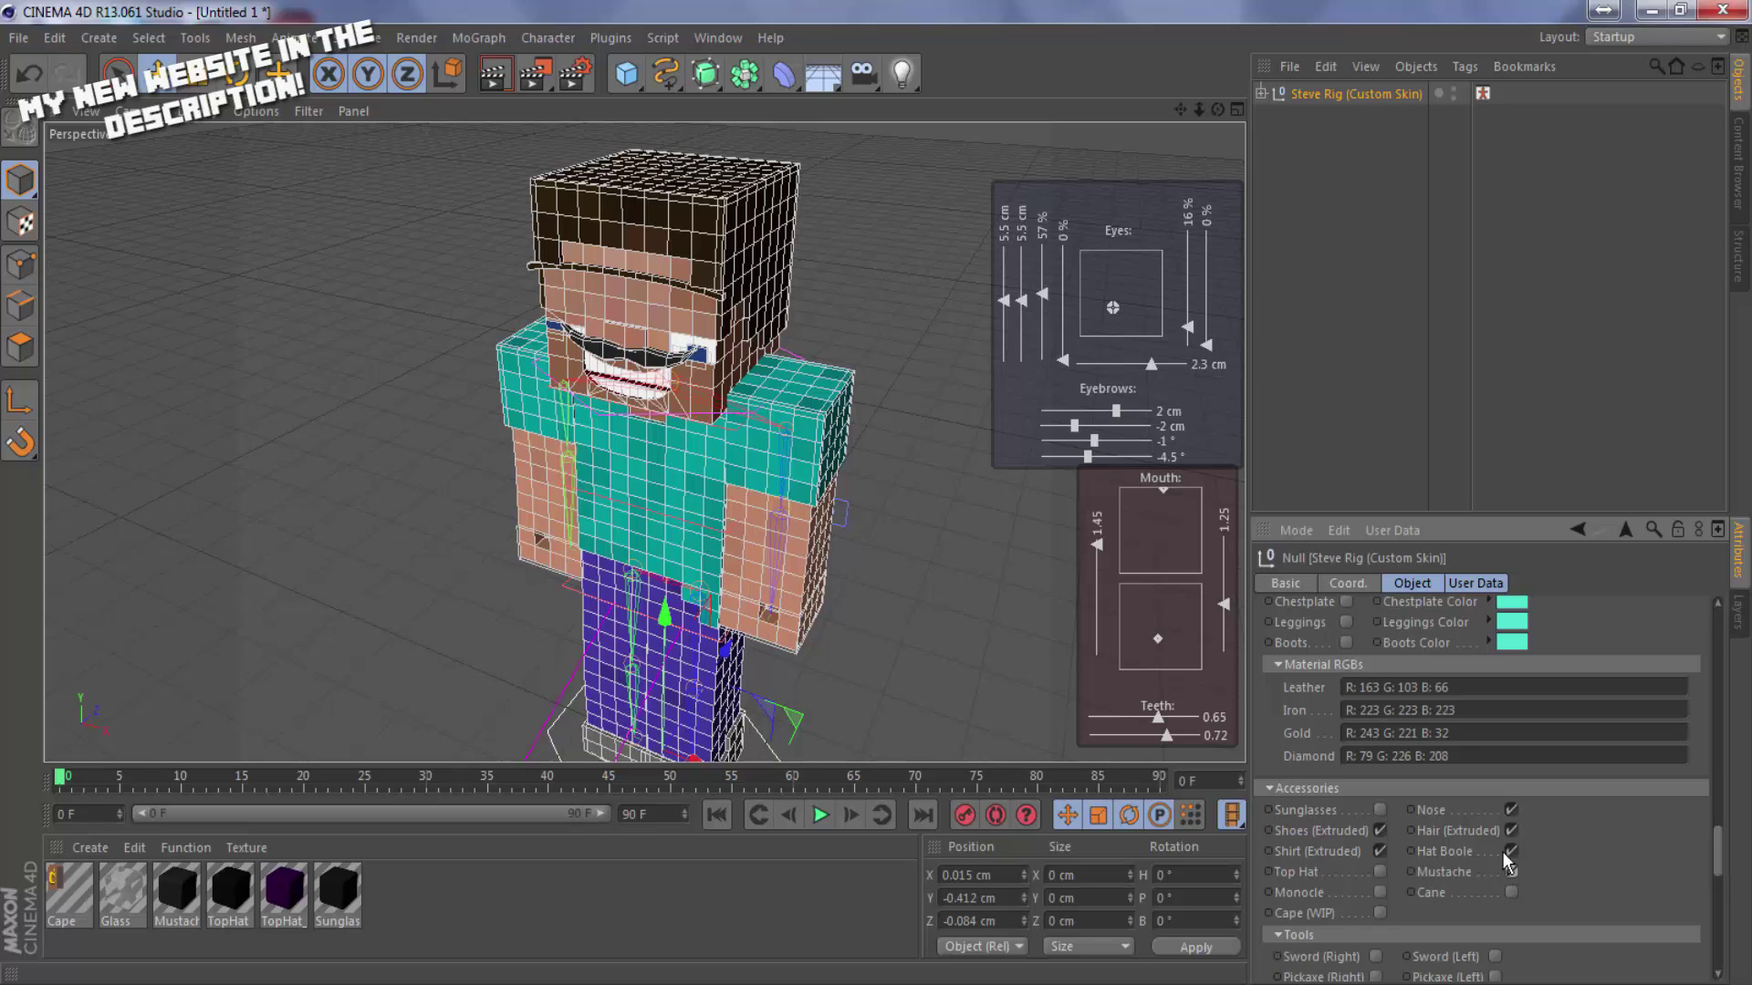
pyautogui.moveTo(1722, 847); pyautogui.dragTo(1724, 875)
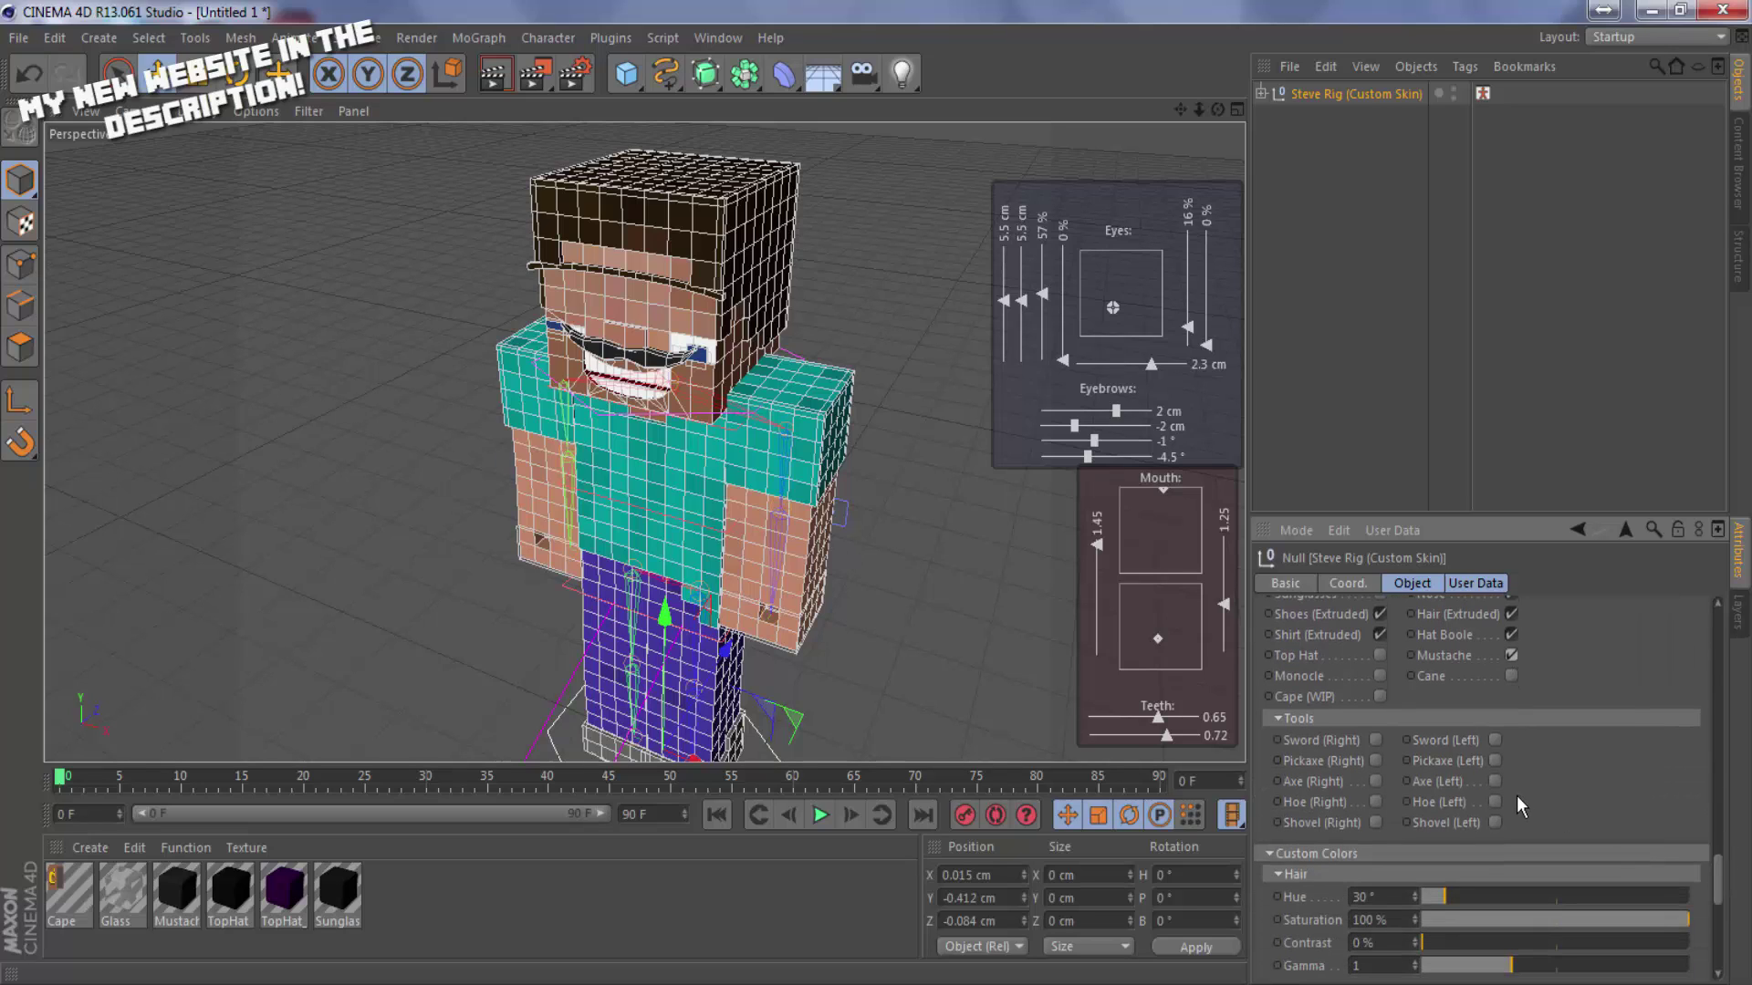
# Enable the Hoe (Right) and Hoe (Left) tools so the rig holds a hoe in each hand.
pyautogui.click(1376, 802)
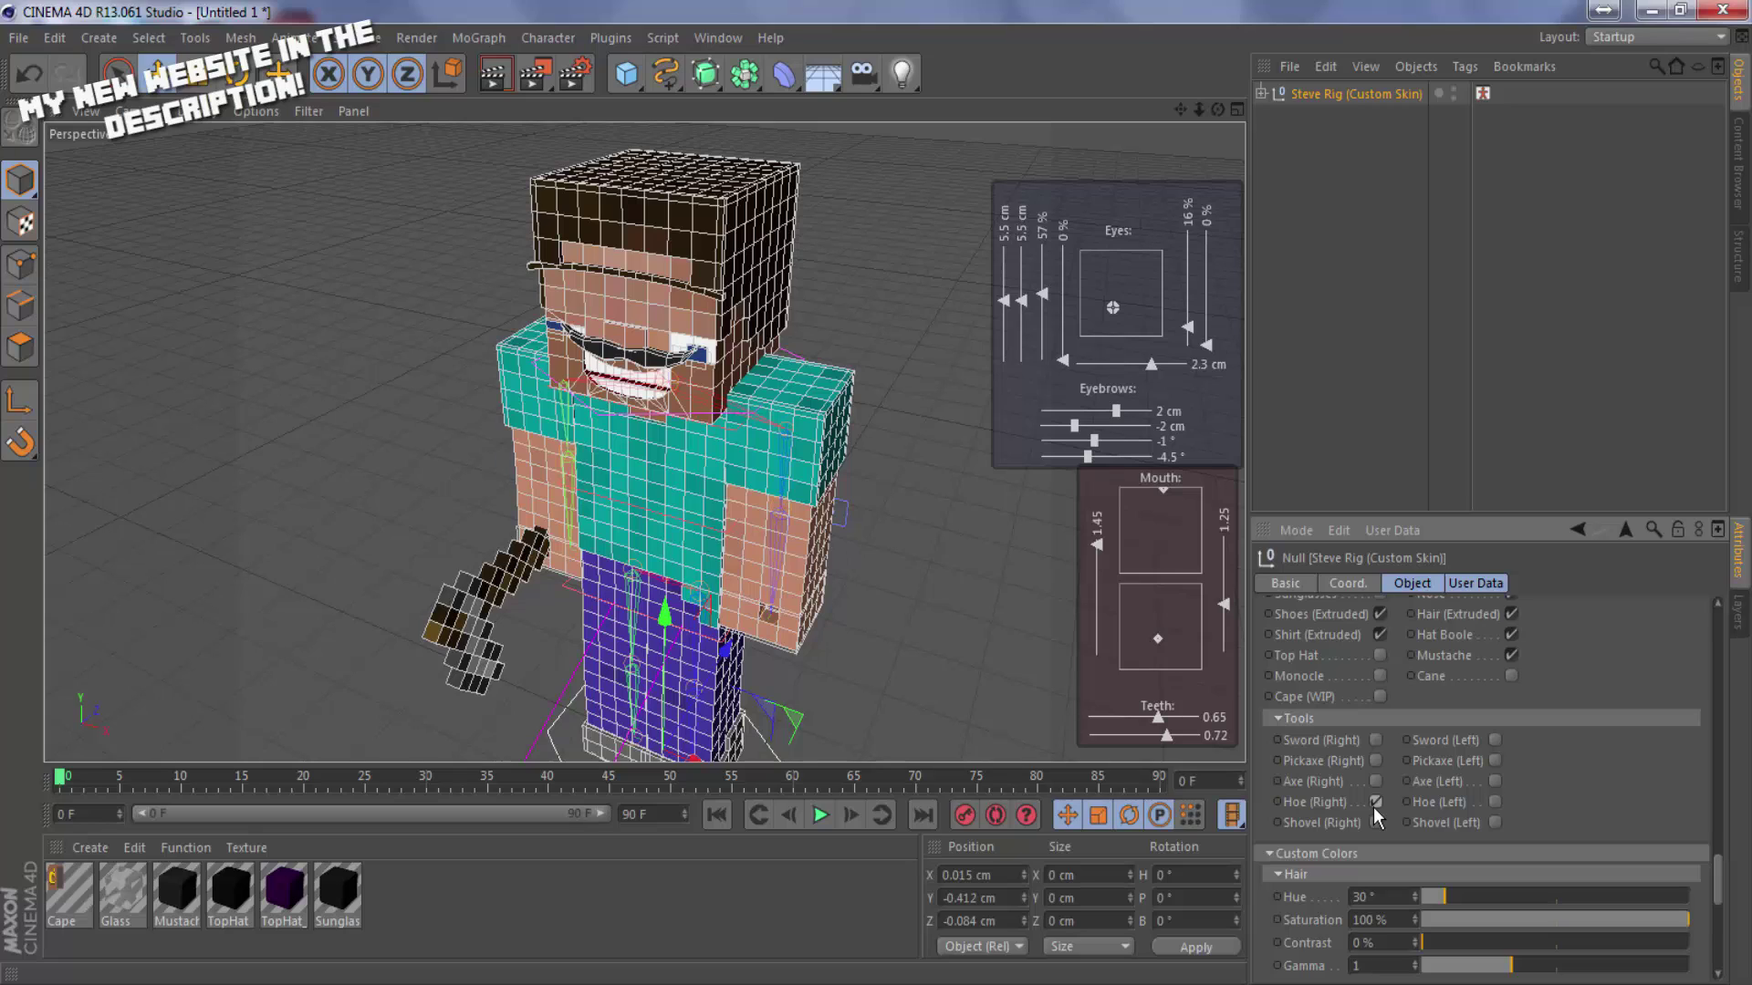
pyautogui.click(1373, 807)
pyautogui.click(1373, 806)
pyautogui.click(1495, 803)
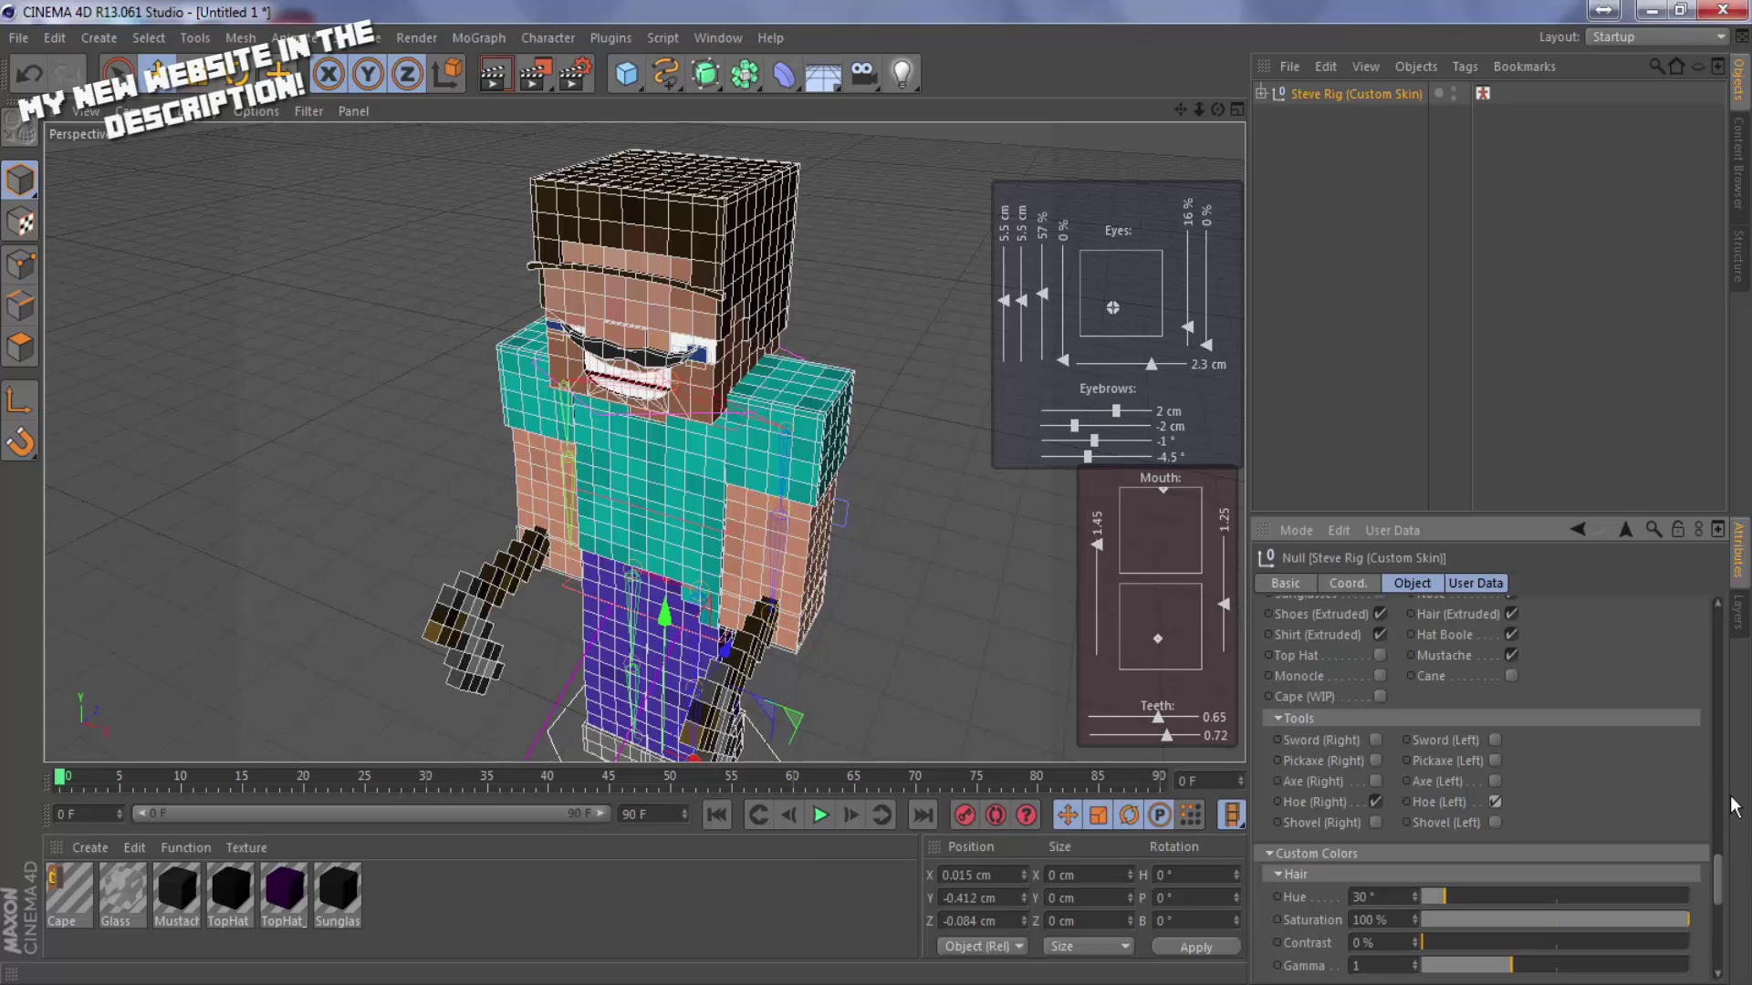
# Set the custom hair color to hue 262°, contrast 19%, gamma 2.48, and the skin color to hue 326°, saturation 18%, contrast 58%.
pyautogui.scroll(-5, 1723, 876)
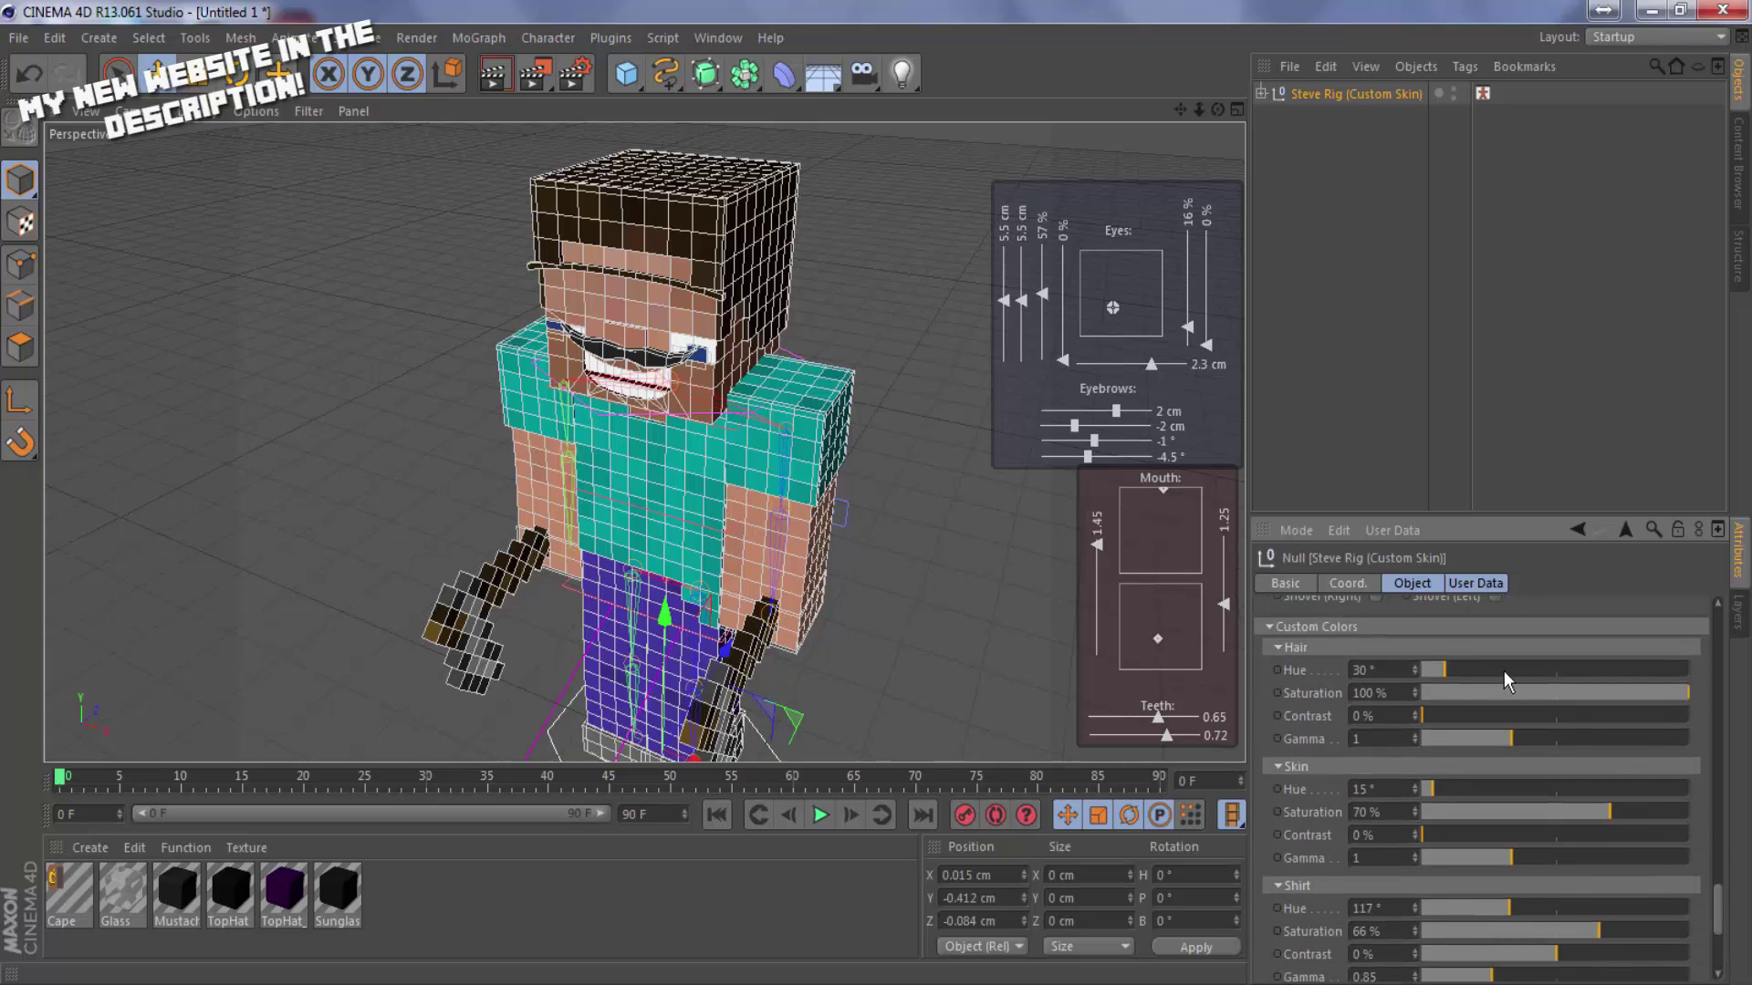
pyautogui.moveTo(1503, 671); pyautogui.dragTo(1643, 739)
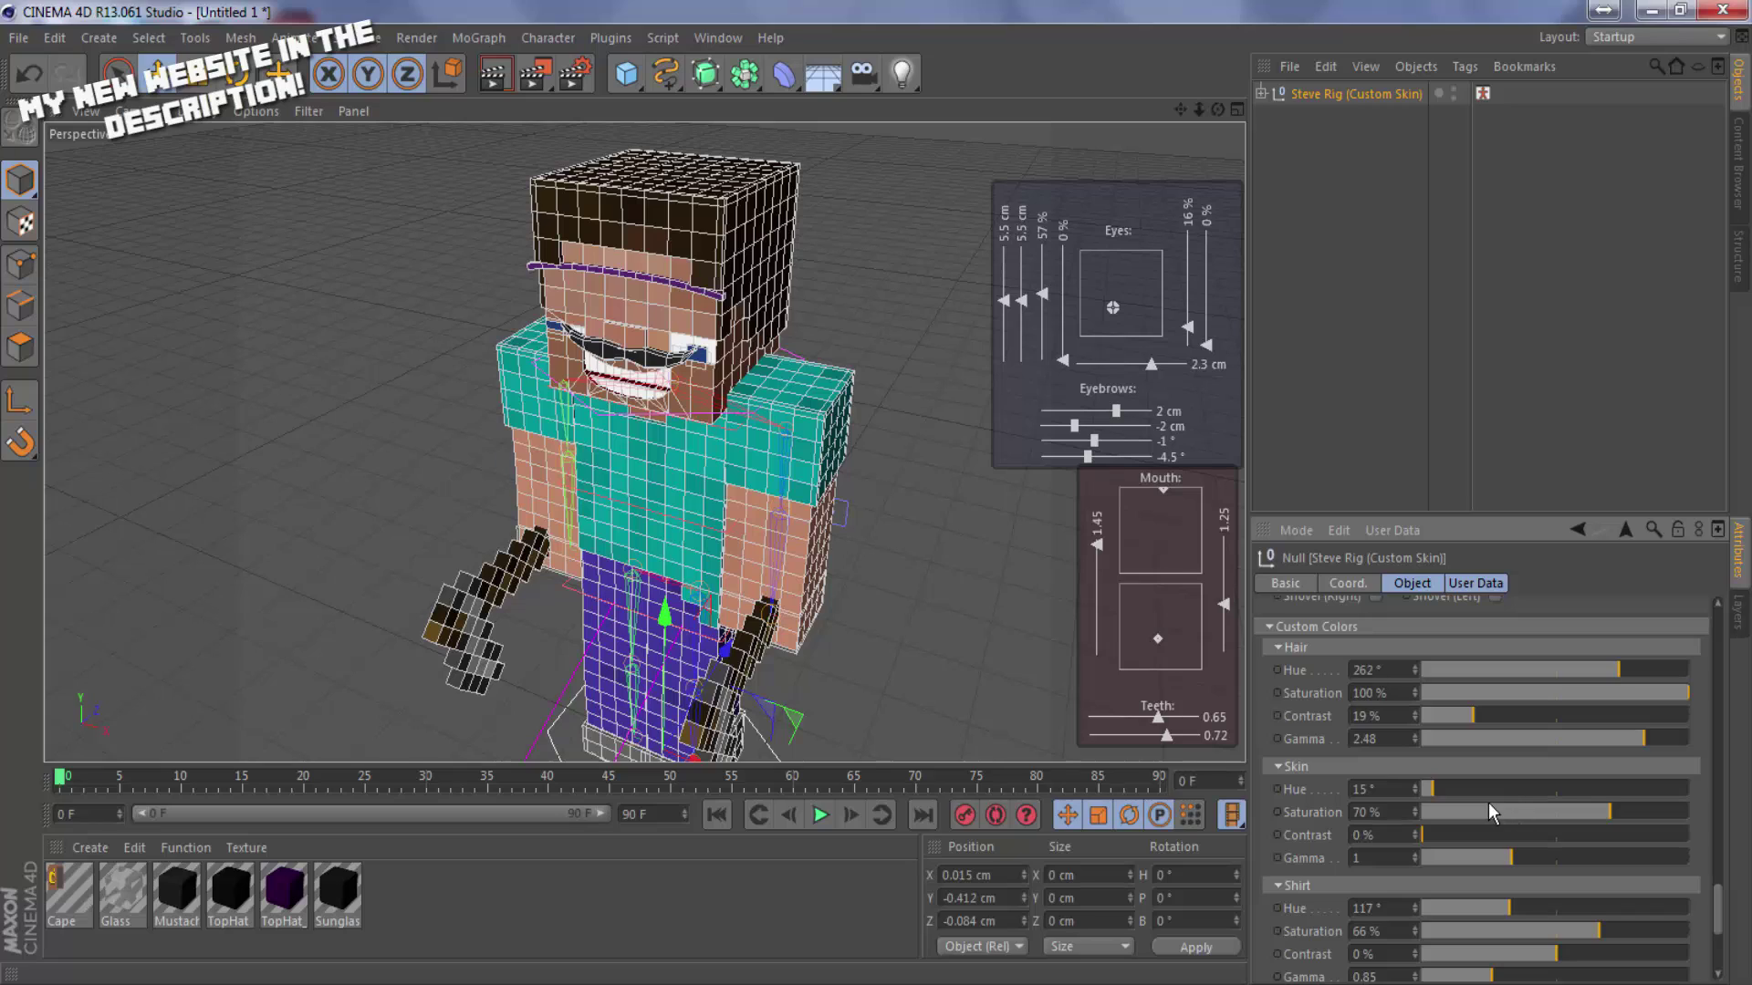
pyautogui.moveTo(1488, 790); pyautogui.dragTo(1665, 786)
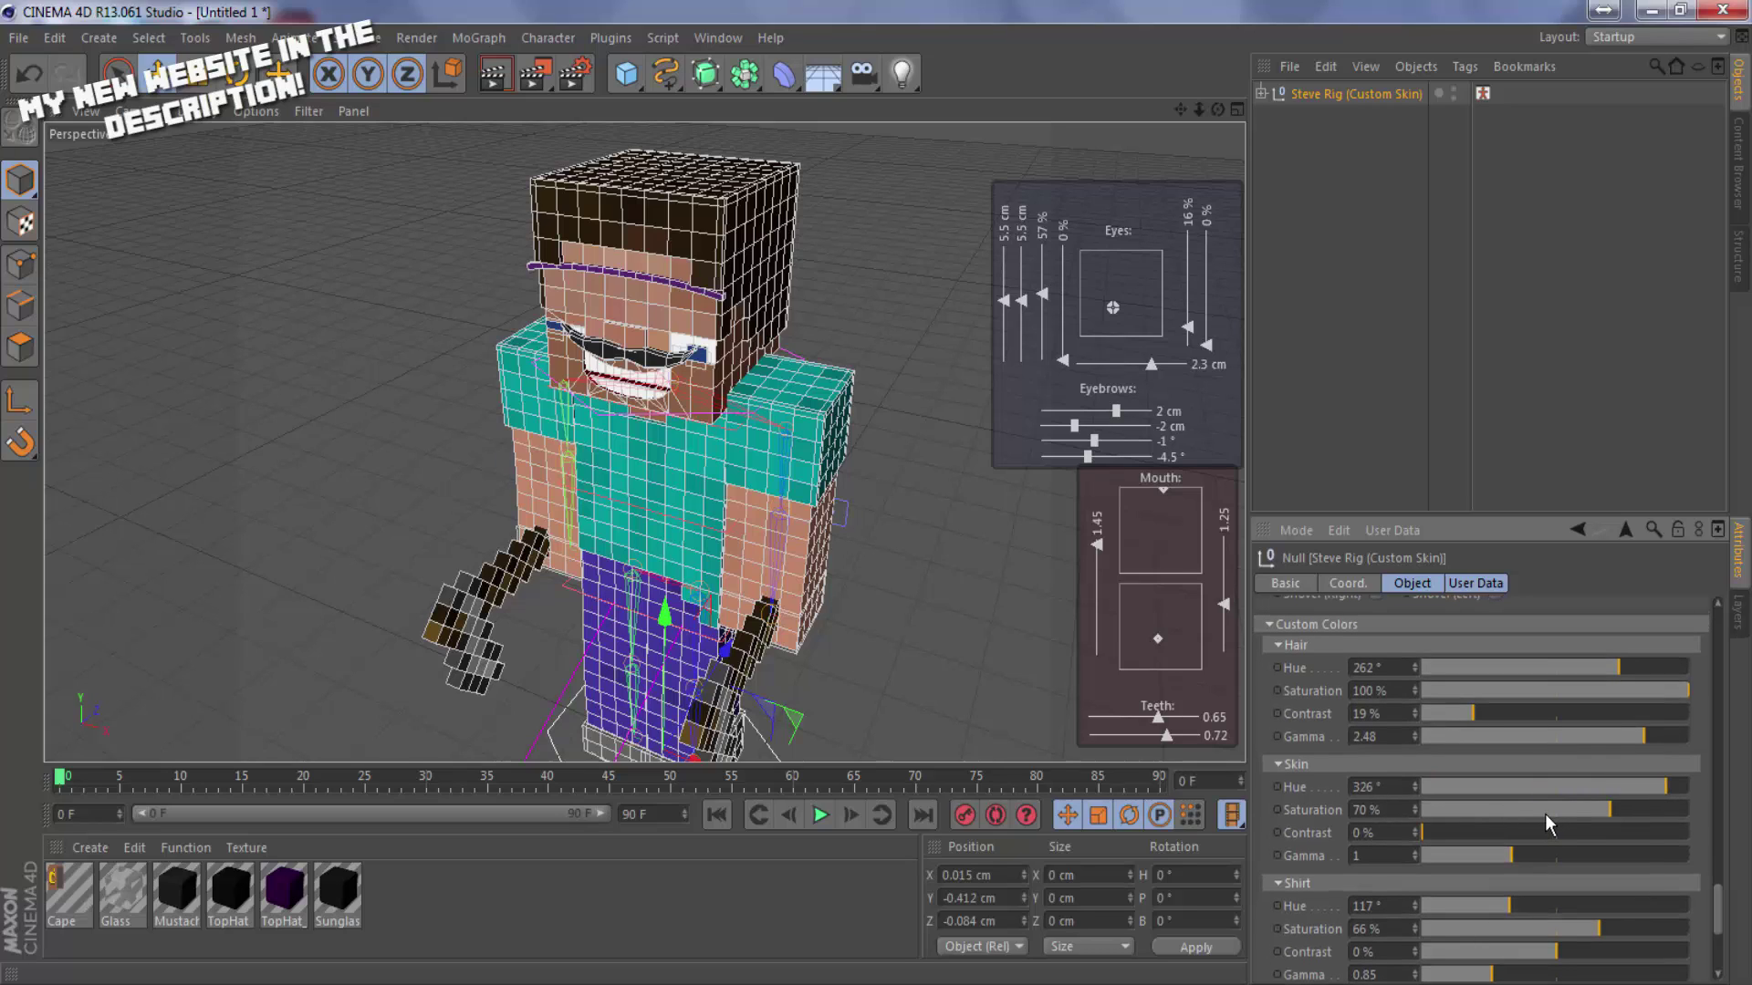
pyautogui.moveTo(1545, 814); pyautogui.dragTo(1470, 801)
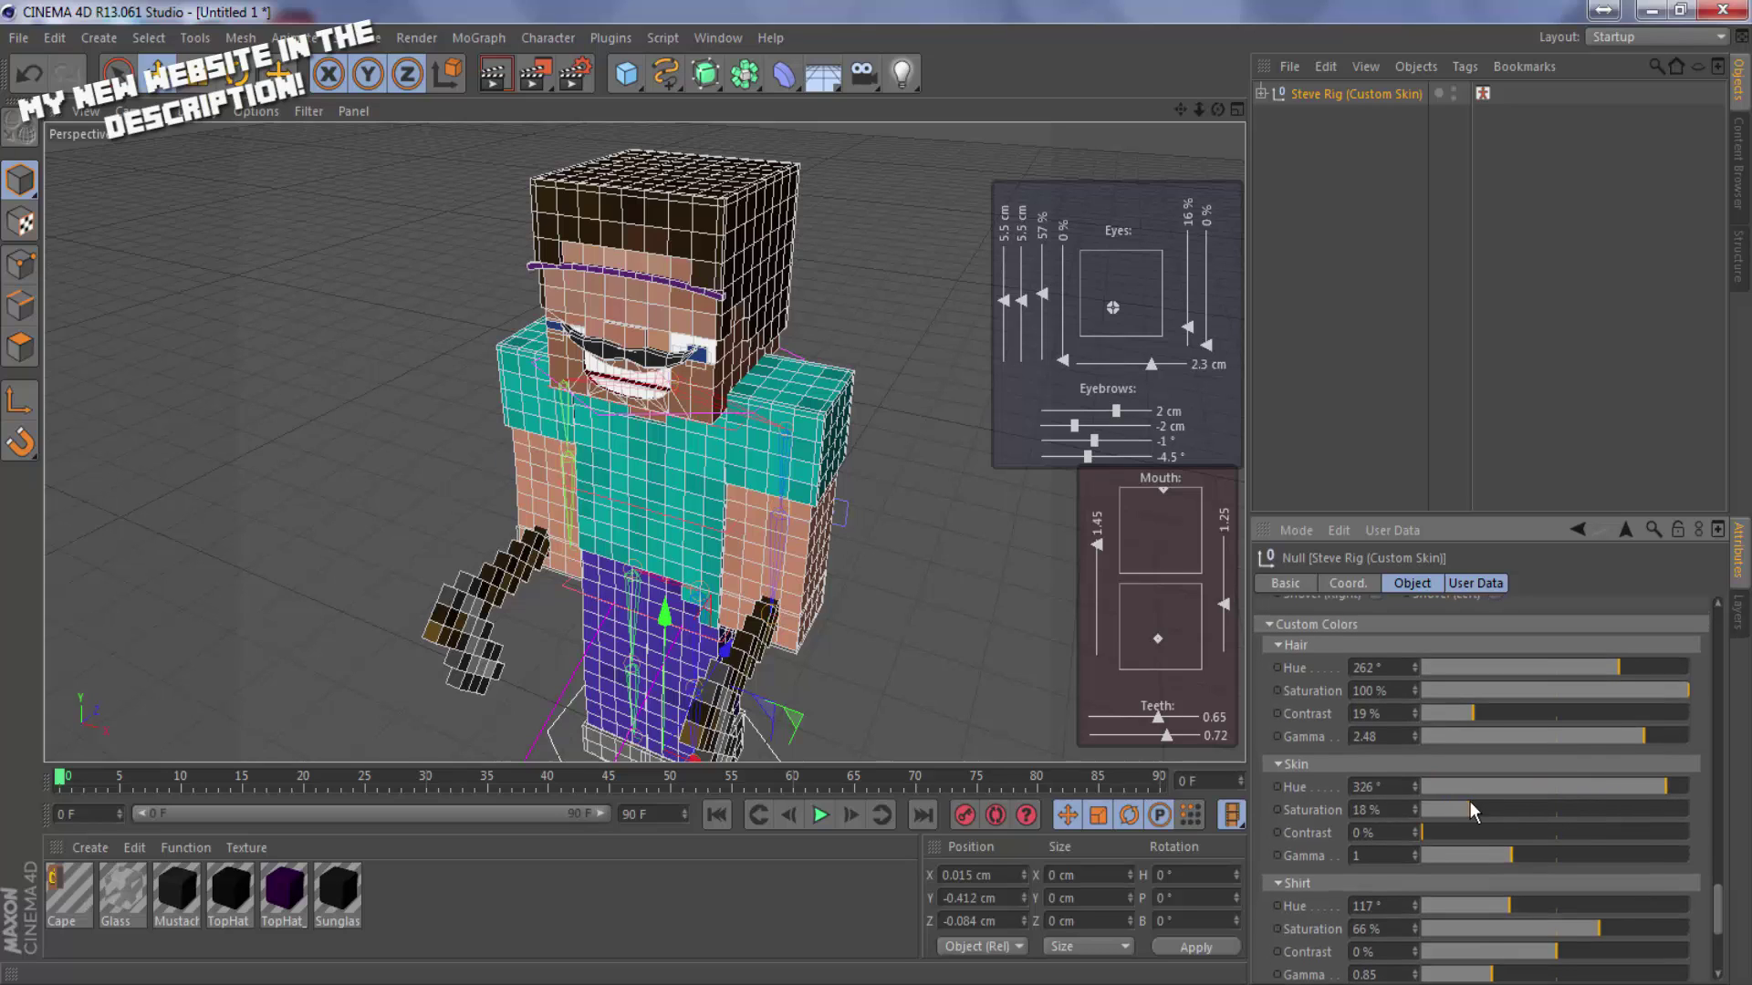
pyautogui.click(1578, 837)
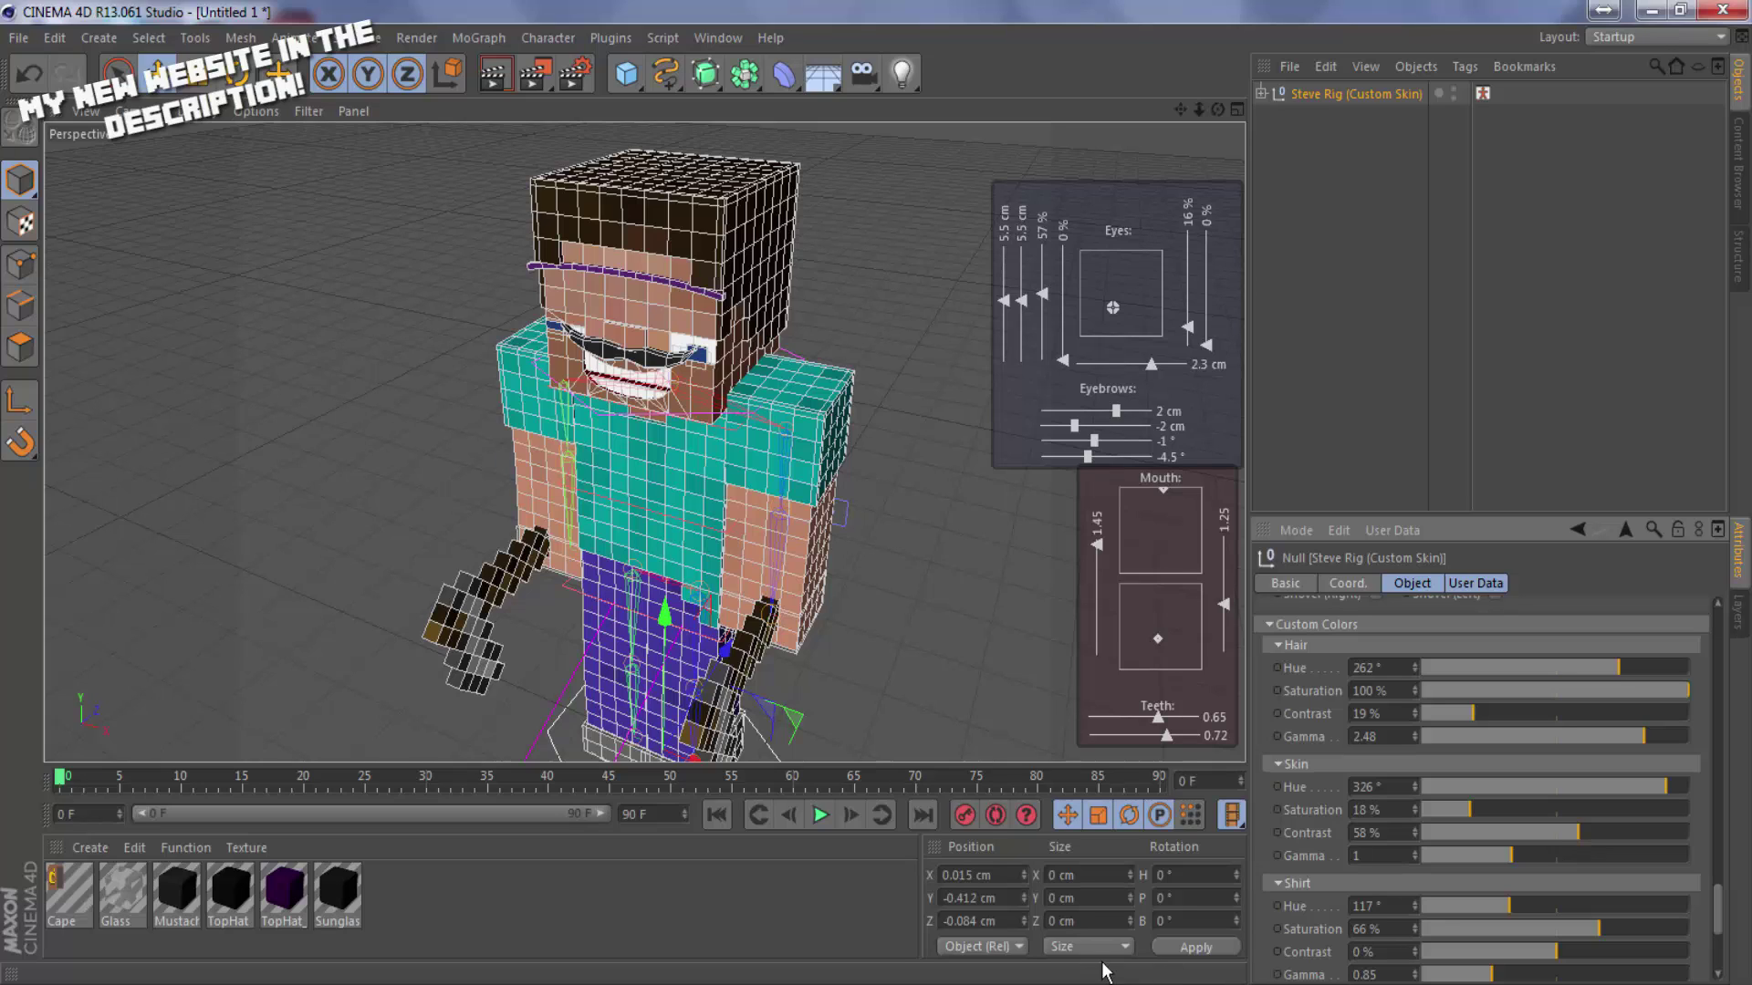
# Set the shoes color to hue 201°, saturation 77%, contrast -83%, gamma 2.15, and the pants color to saturation 66%, gamma 1.1.
pyautogui.scroll(-5, 1353, 837)
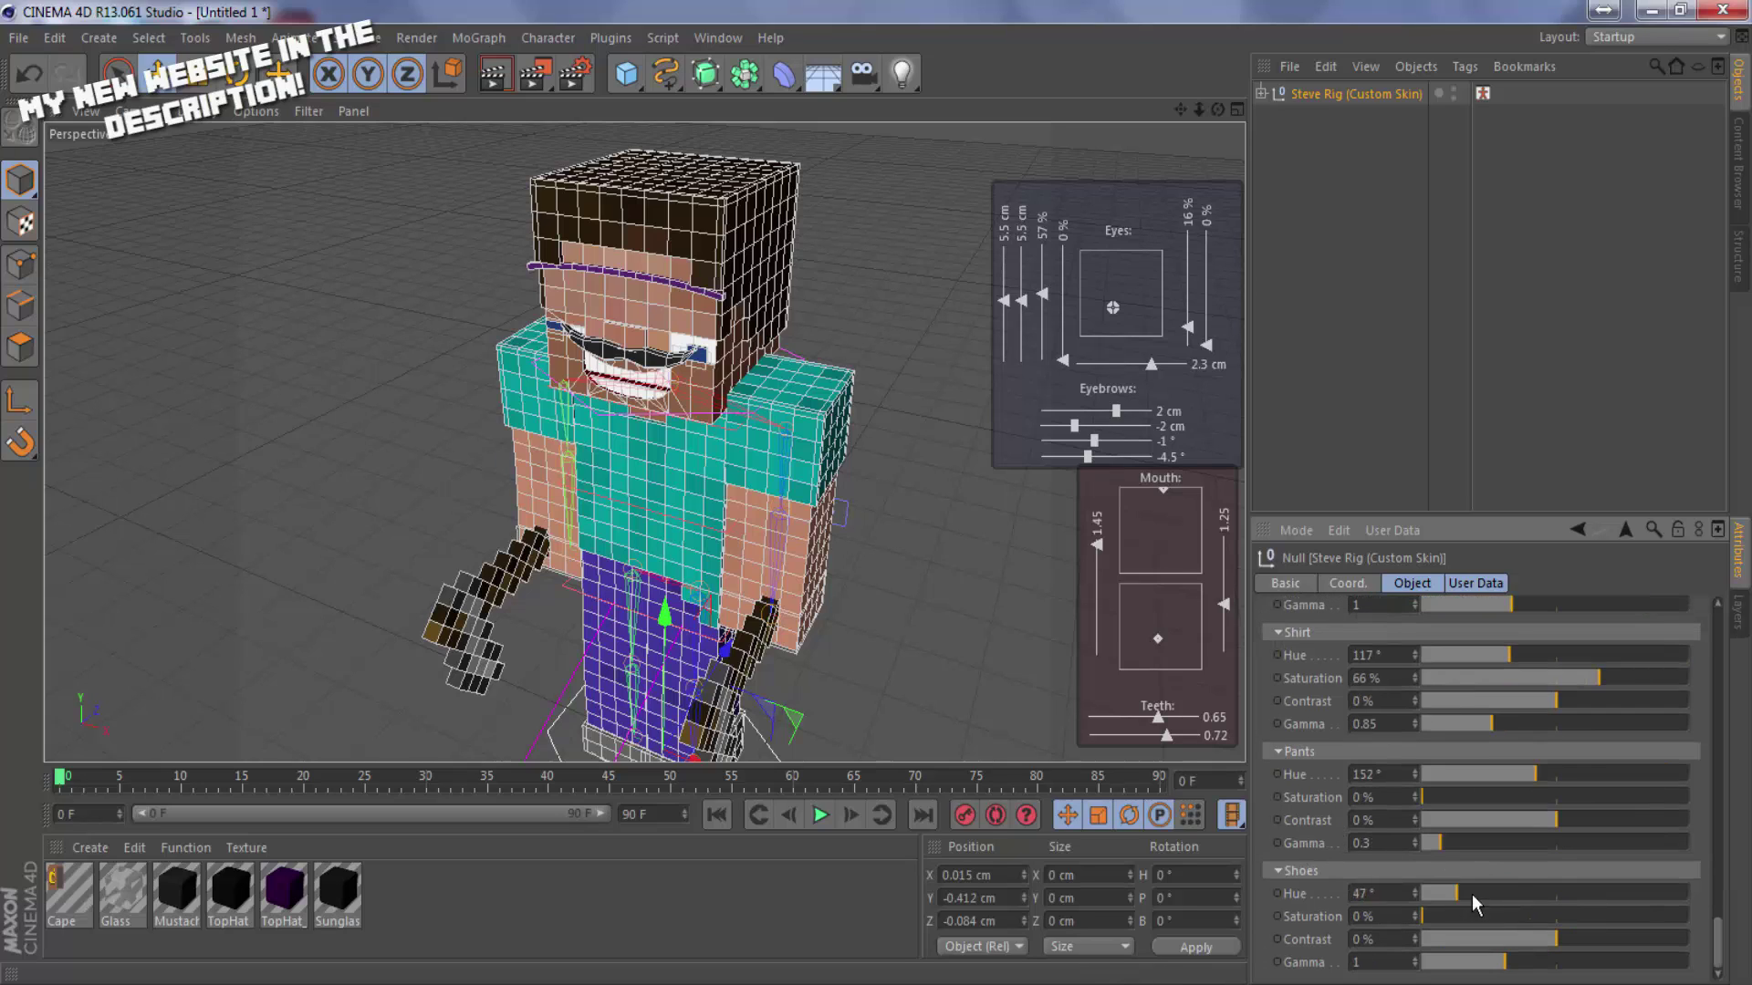
pyautogui.moveTo(1557, 915); pyautogui.dragTo(1612, 962)
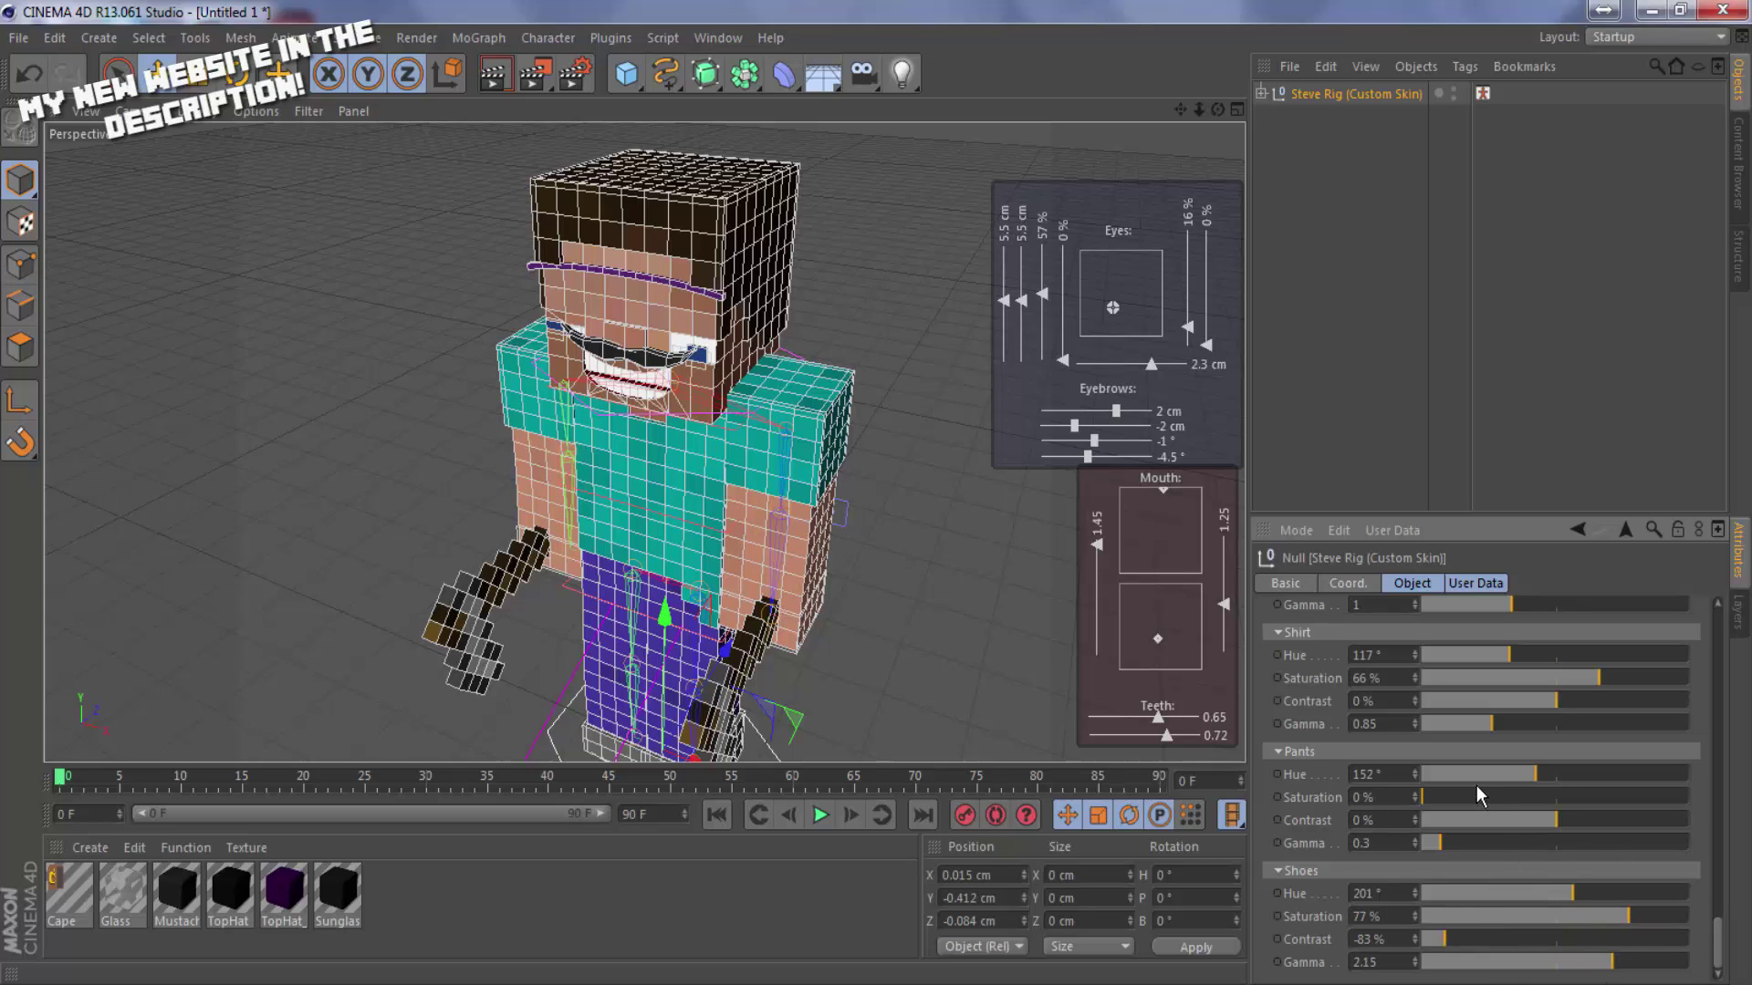
pyautogui.scroll(1, 1496, 795)
pyautogui.moveTo(1514, 814); pyautogui.dragTo(1600, 829)
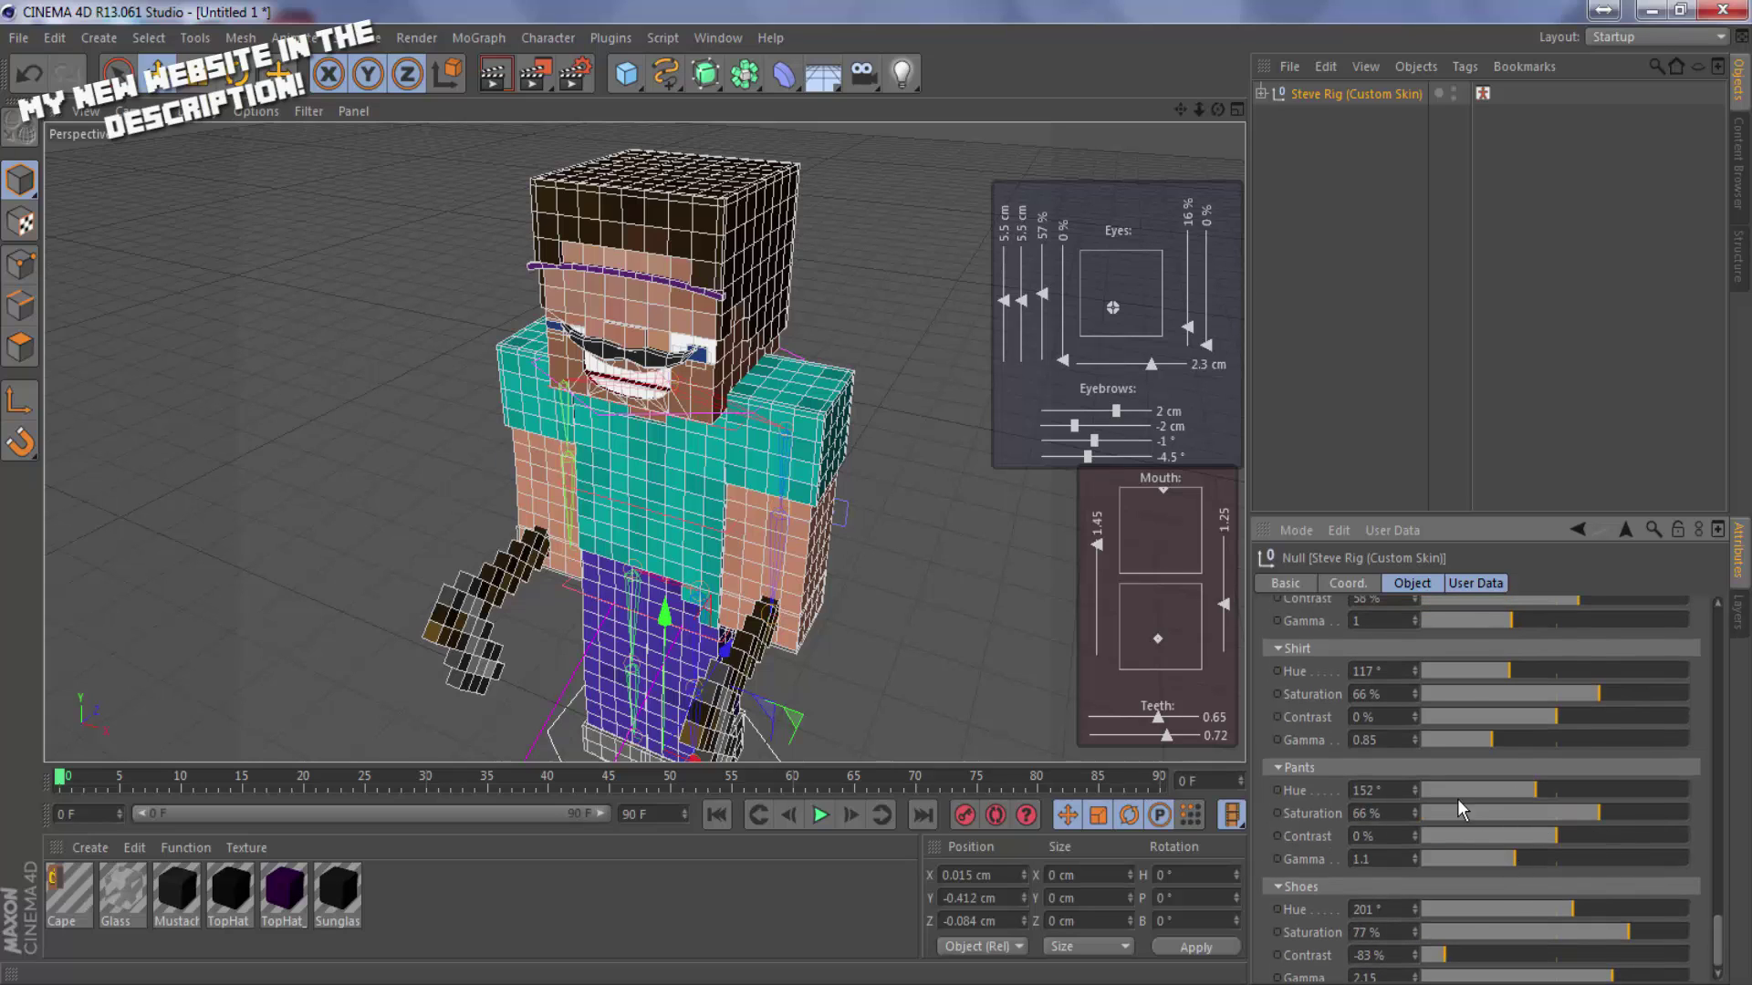
# Deselect the rig and render the active view to check its colors and tools.
pyautogui.click(949, 219)
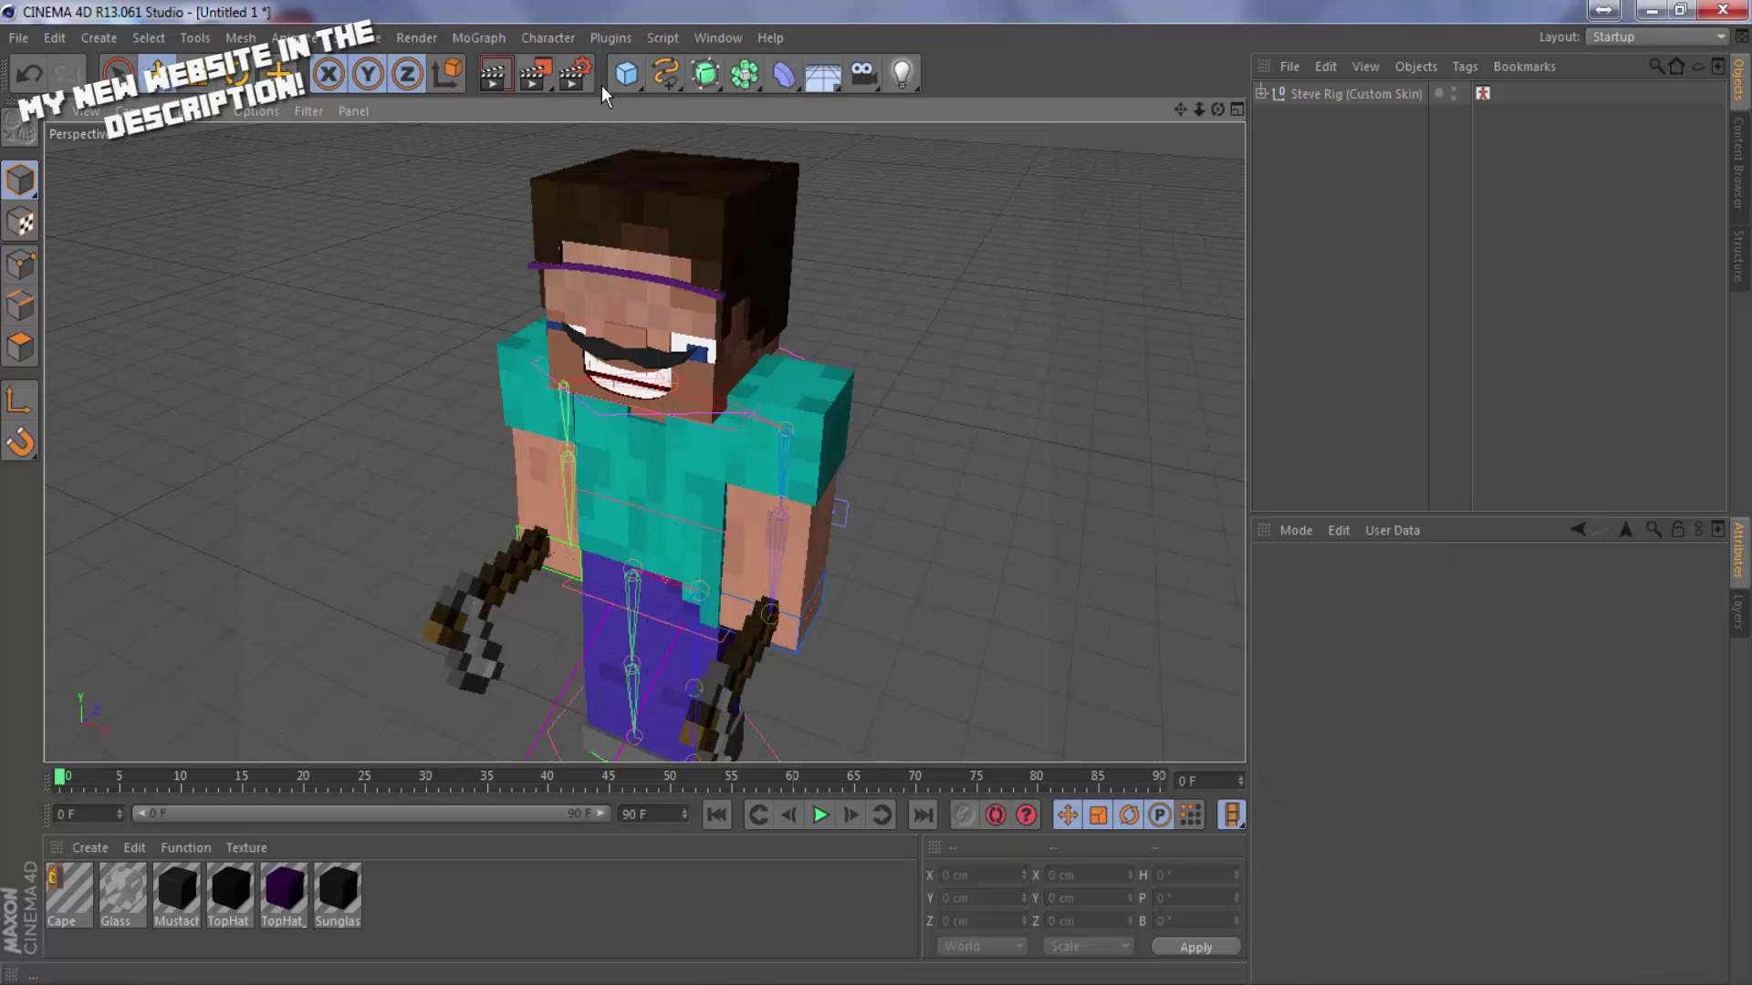
pyautogui.click(493, 76)
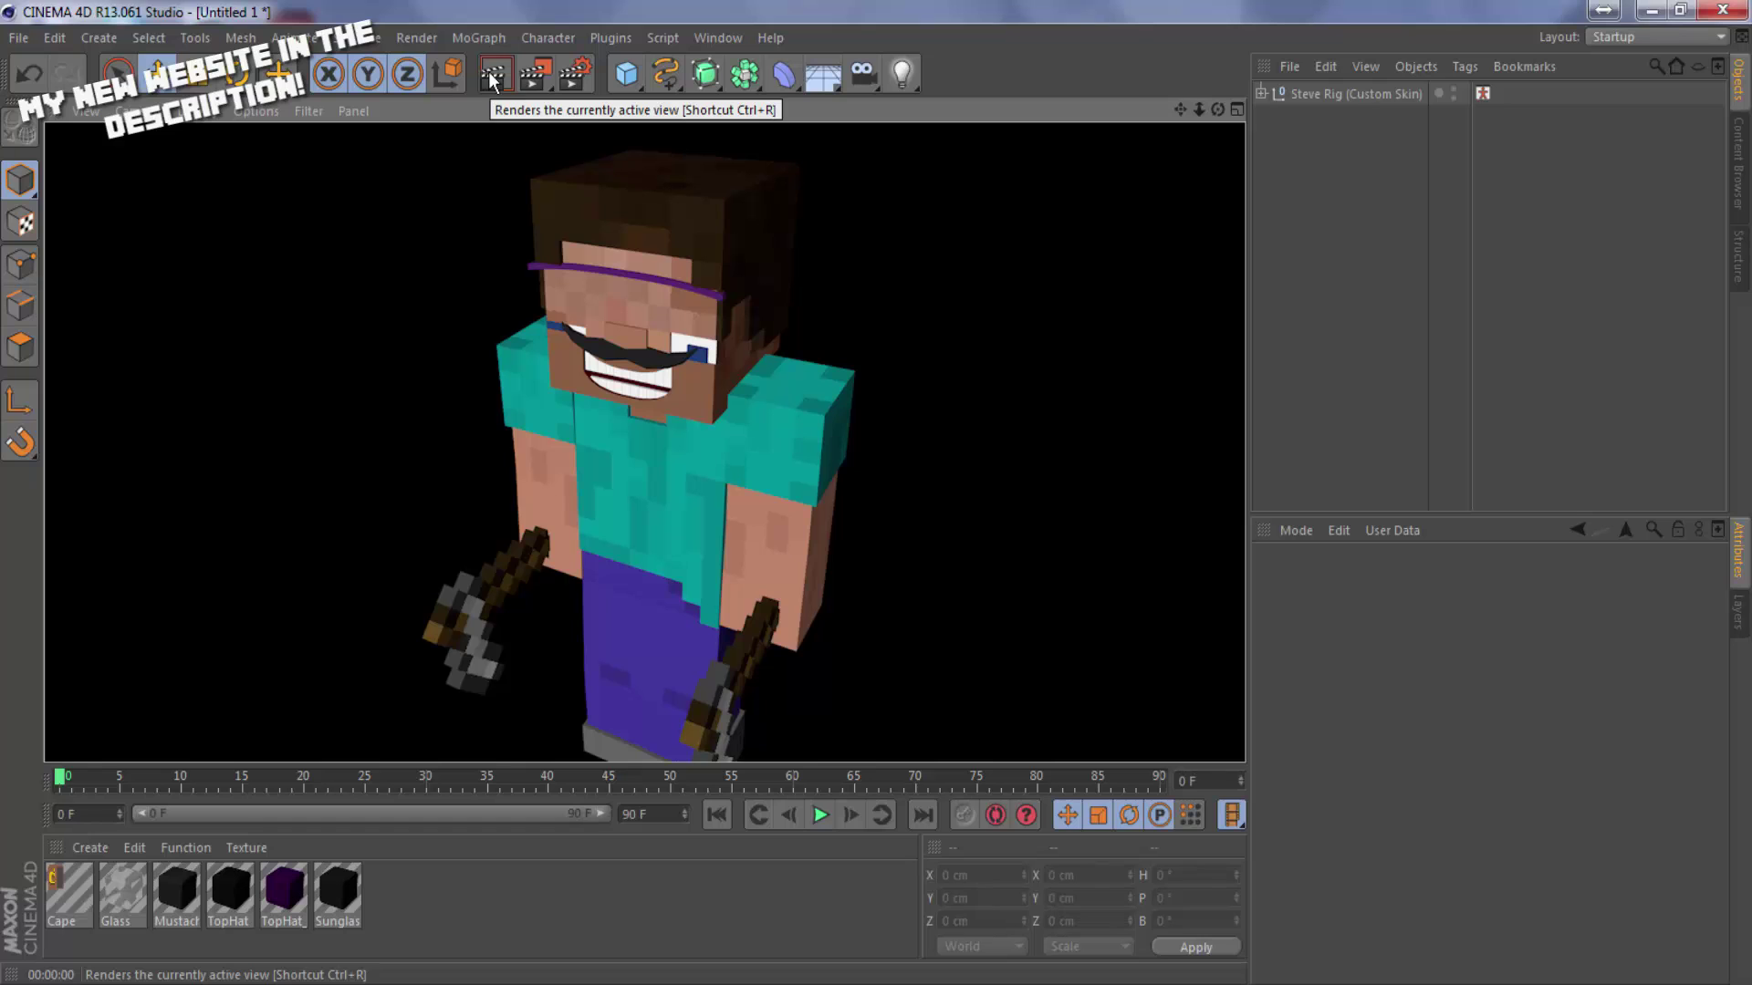
# Select the rig's right hand controller with the Visual Selector and move it to about X -37 cm, Z 17.6 cm, bending the arm.
pyautogui.click(1483, 93)
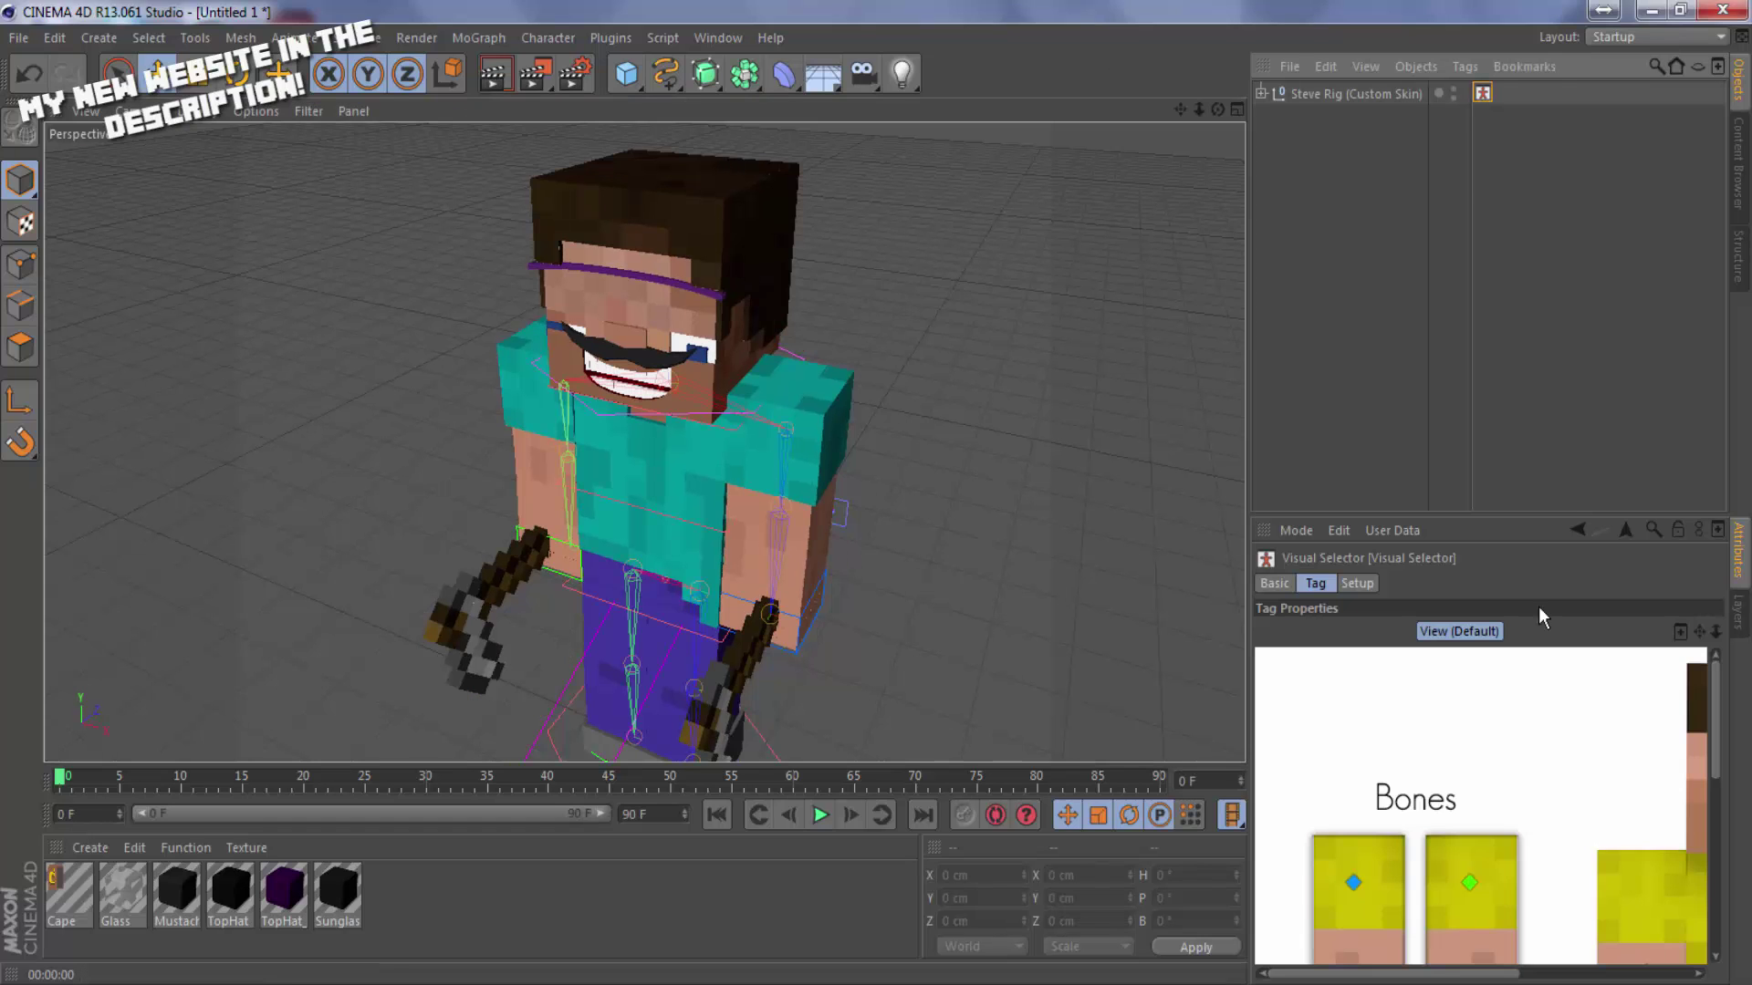
pyautogui.click(1480, 825)
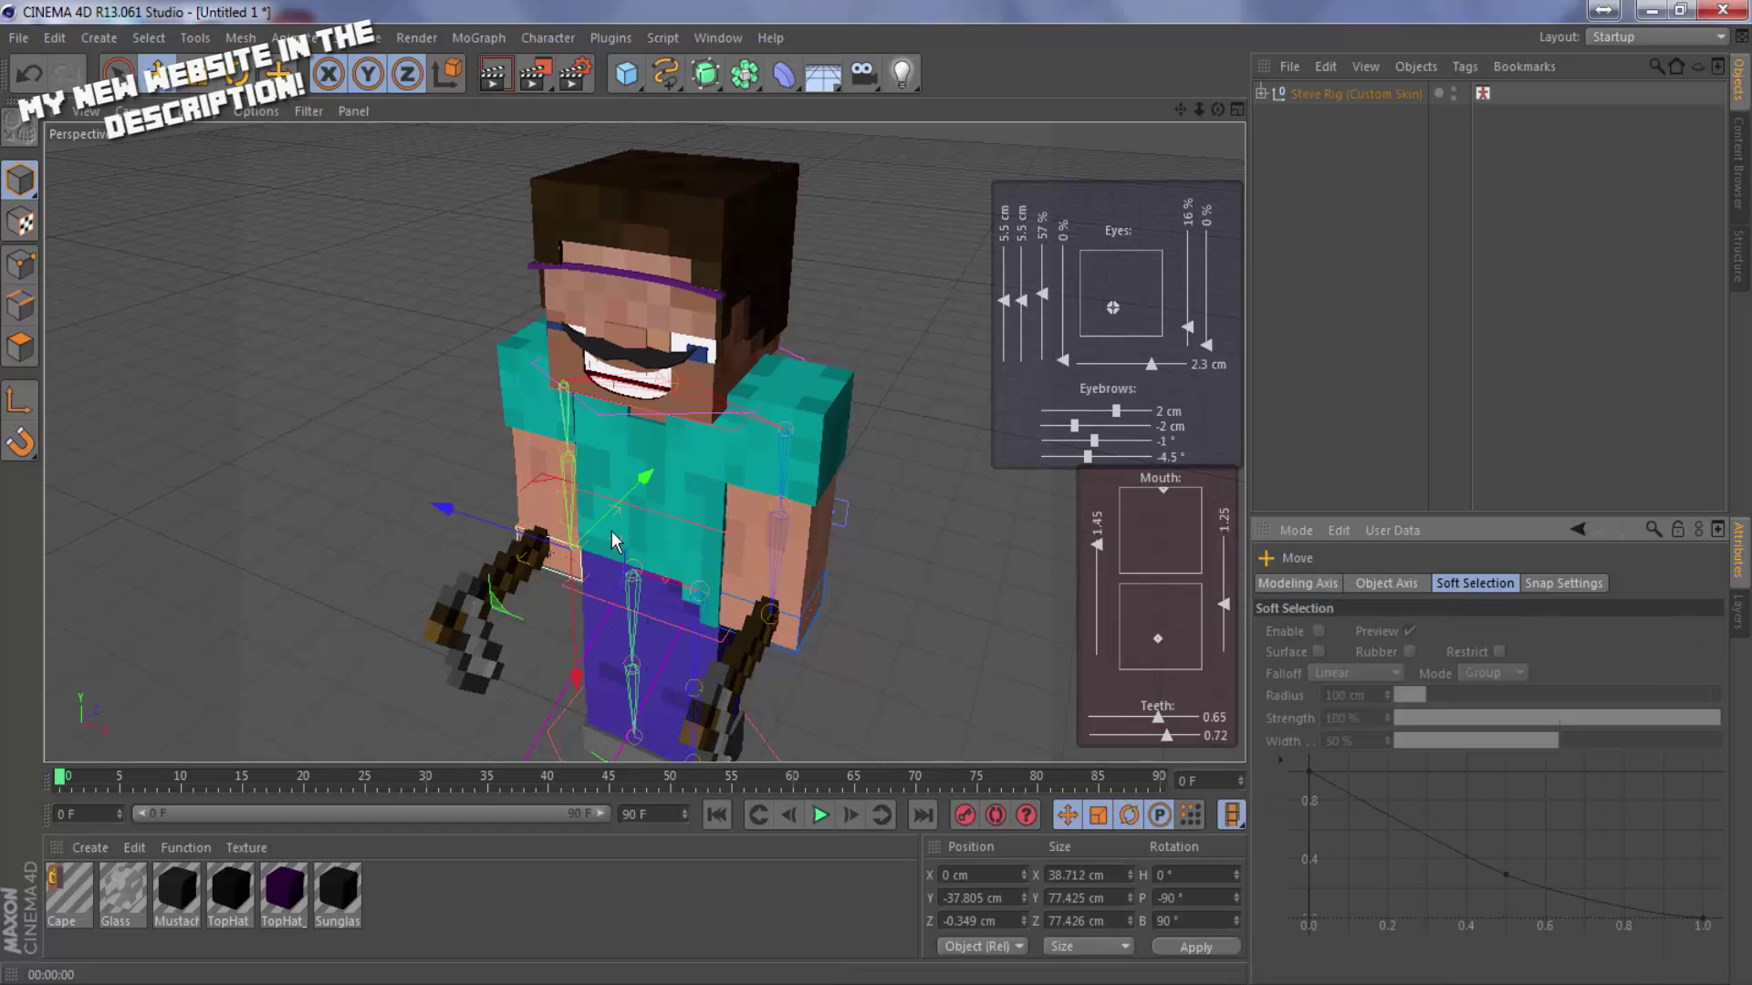
pyautogui.moveTo(593, 538); pyautogui.dragTo(508, 627)
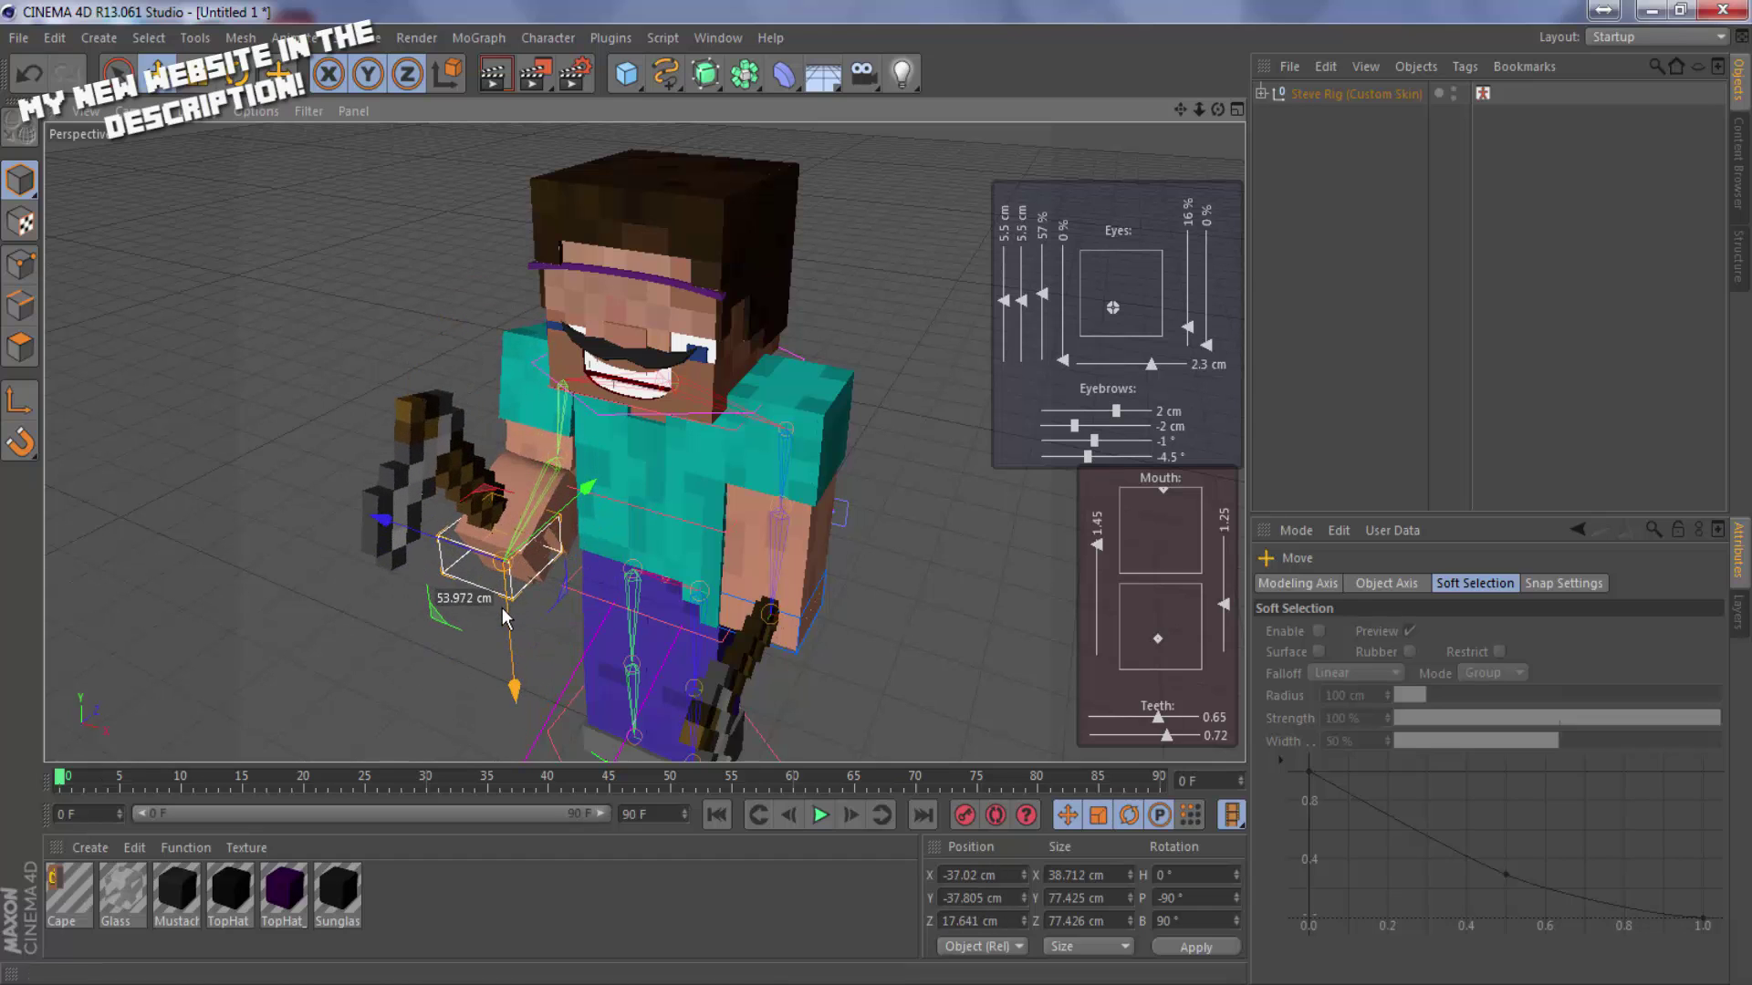
# Render the active view with the bent arm, deselect the controller and examine the pose from another angle.
pyautogui.click(492, 71)
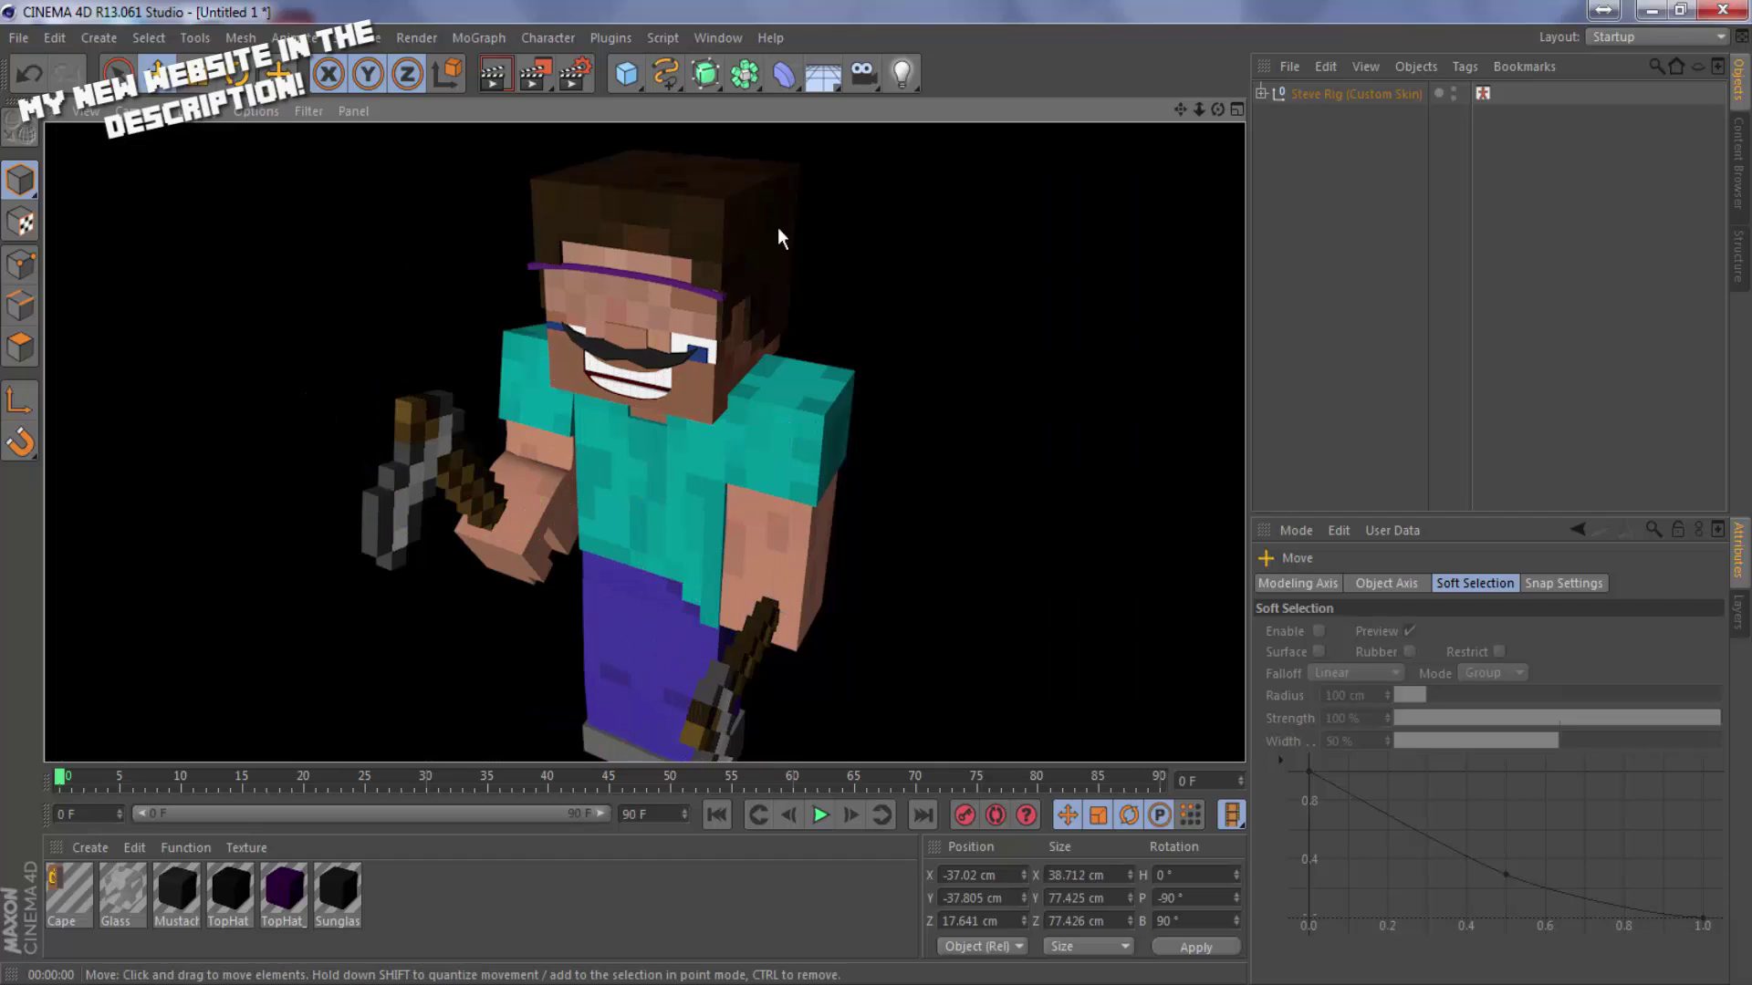
pyautogui.click(995, 194)
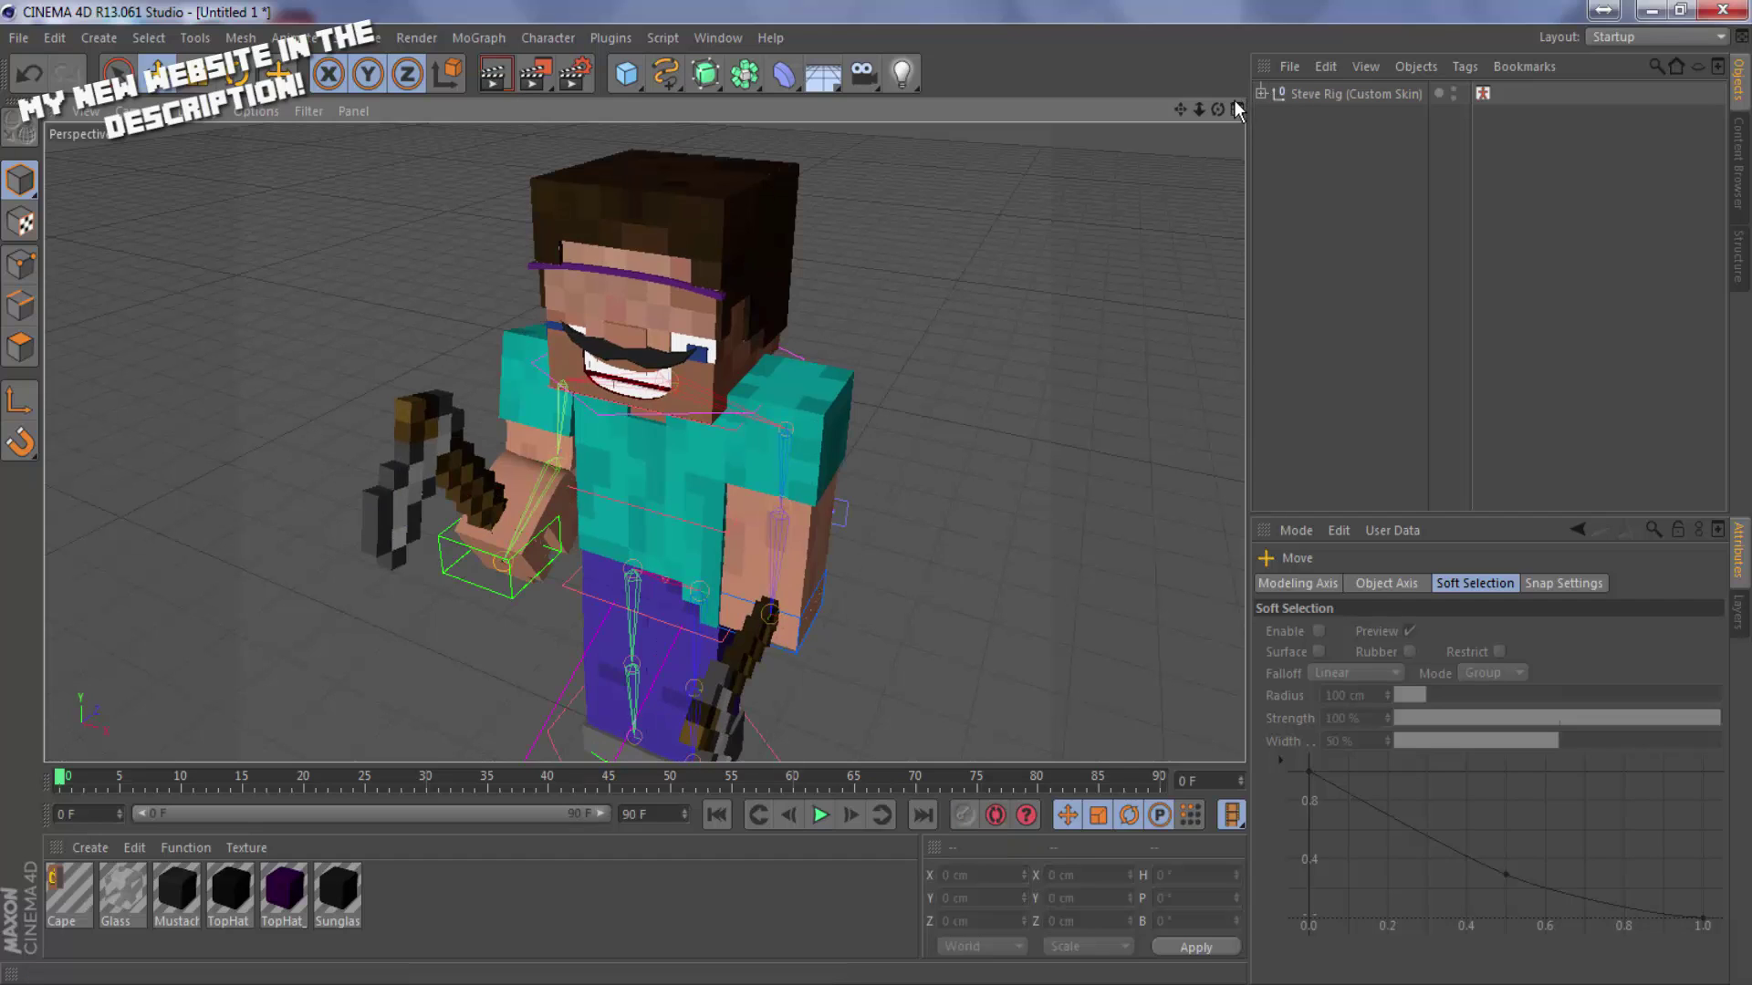
pyautogui.moveTo(1218, 109)
pyautogui.mouseDown()
pyautogui.moveTo(1369, 64)
pyautogui.moveTo(1423, 128)
pyautogui.moveTo(1240, 82)
pyautogui.moveTo(1286, 105)
pyautogui.moveTo(1245, 118)
pyautogui.moveTo(1257, 161)
pyautogui.mouseUp()
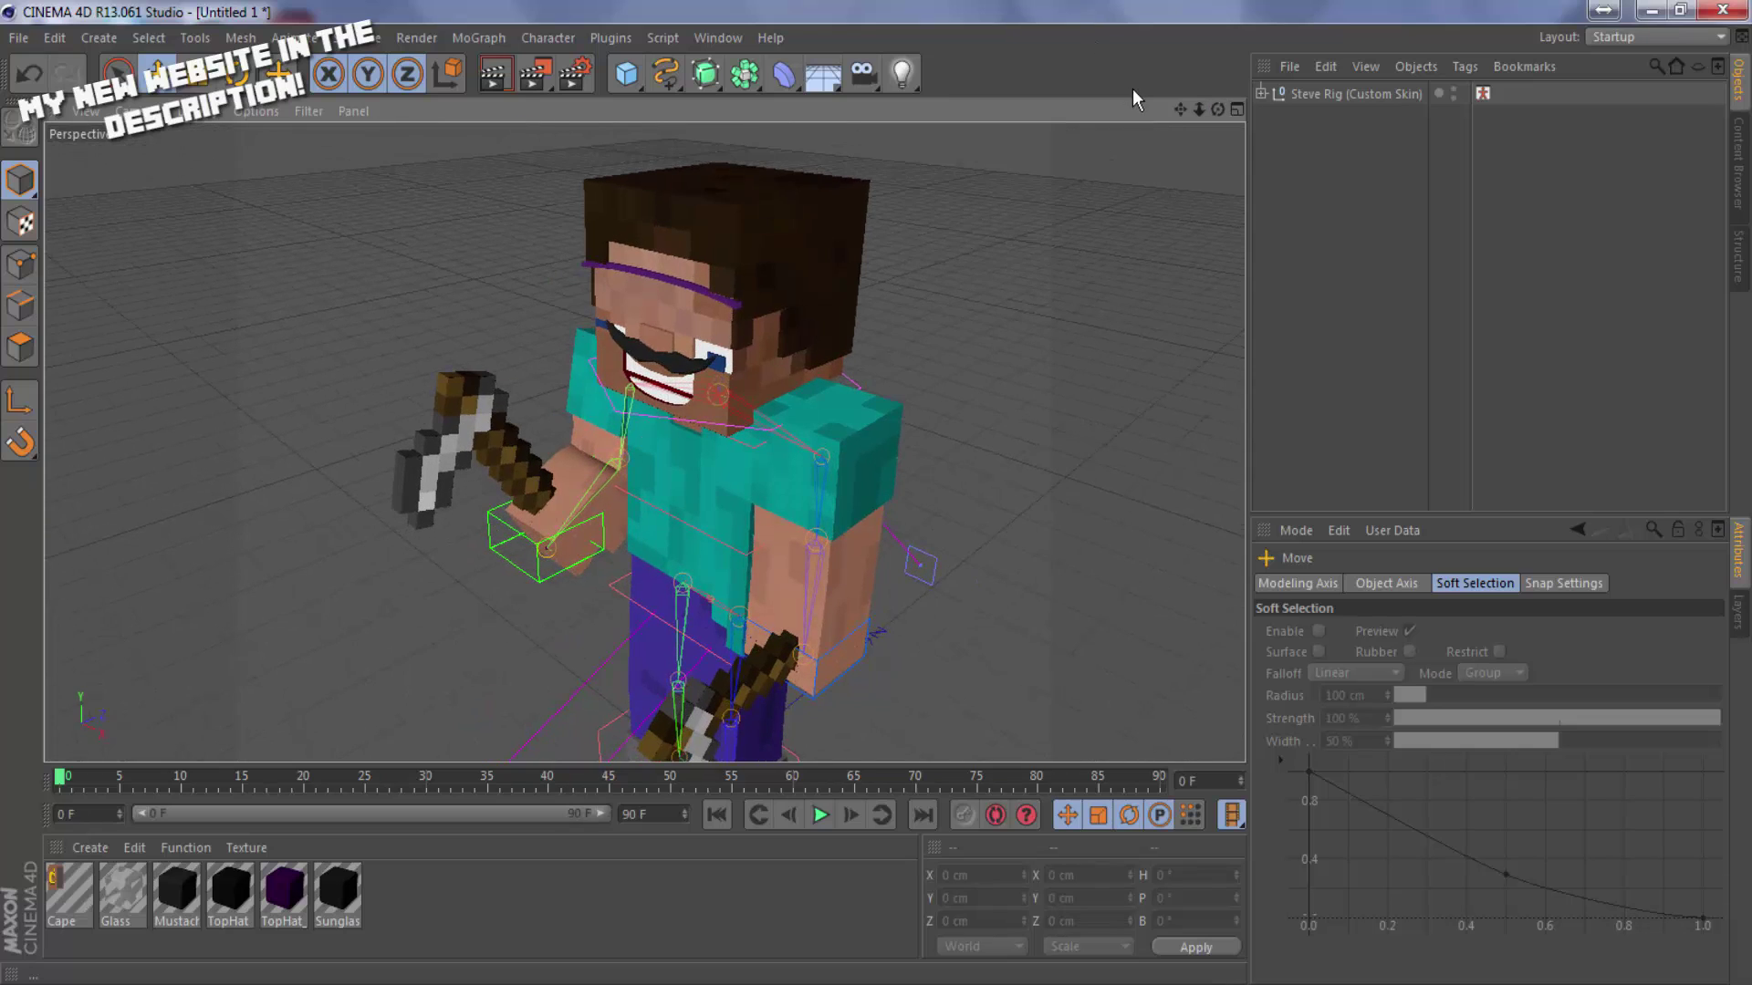